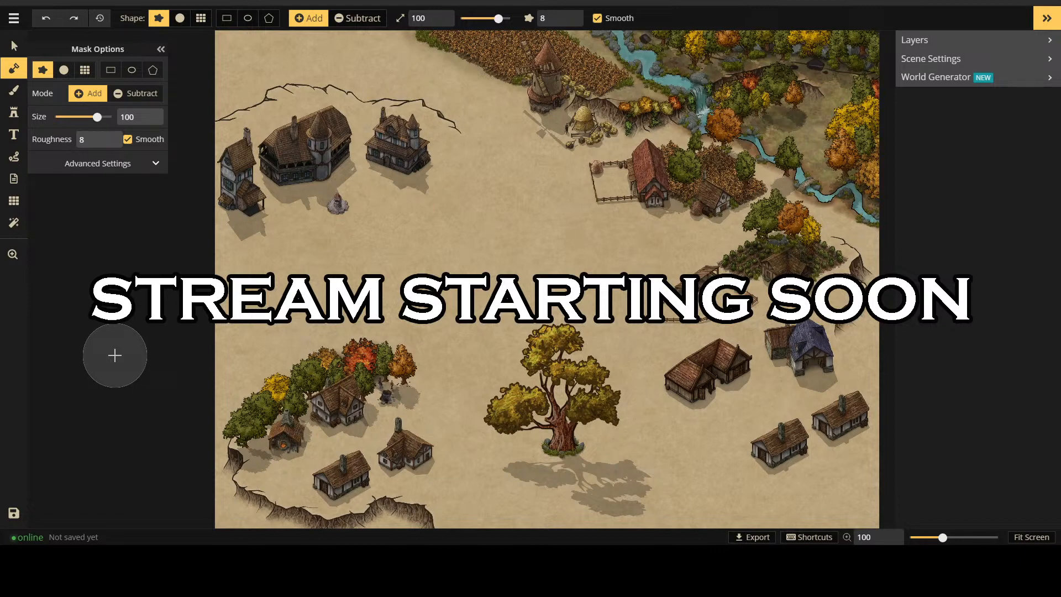
pyautogui.press('alt')
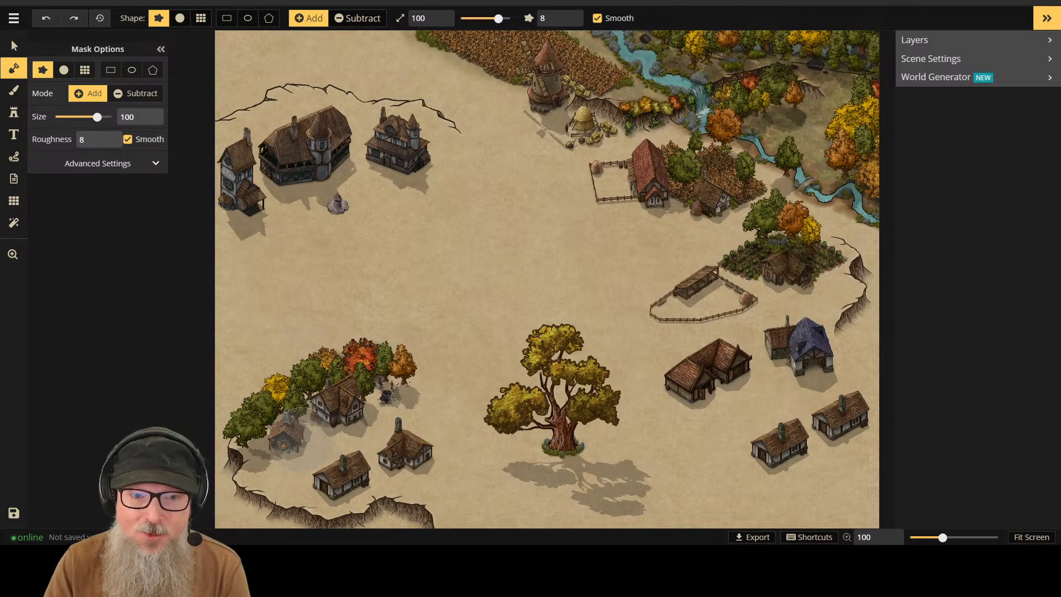
# Step: Examine the cottages, autumn trees and cliffs in the map's southwest corner, and the large tree beside them
pyautogui.scroll(2, 307, 448)
pyautogui.scroll(3, 299, 464)
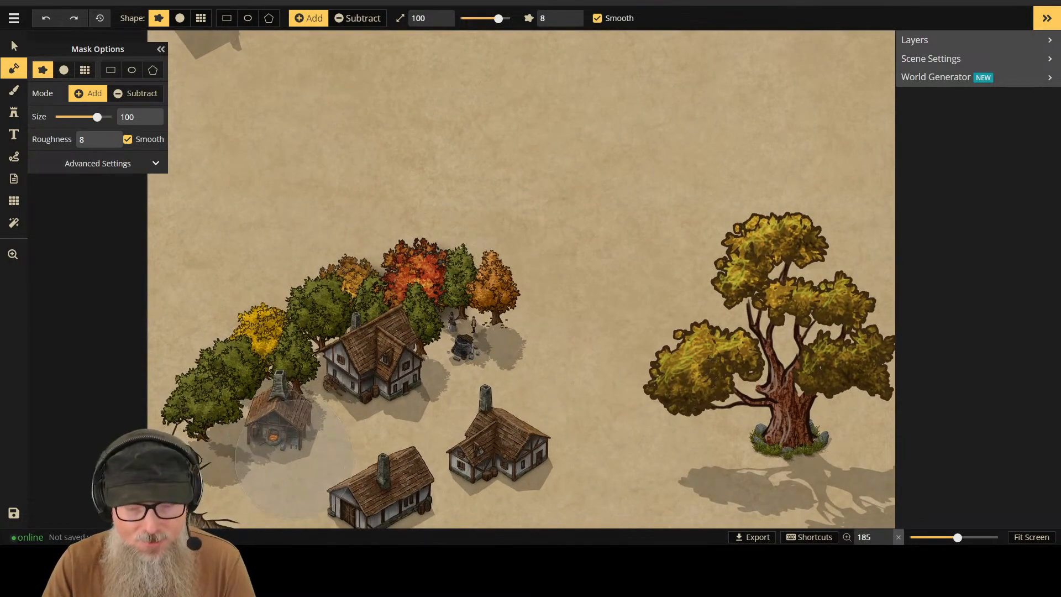
pyautogui.moveTo(312, 428); pyautogui.dragTo(197, 360)
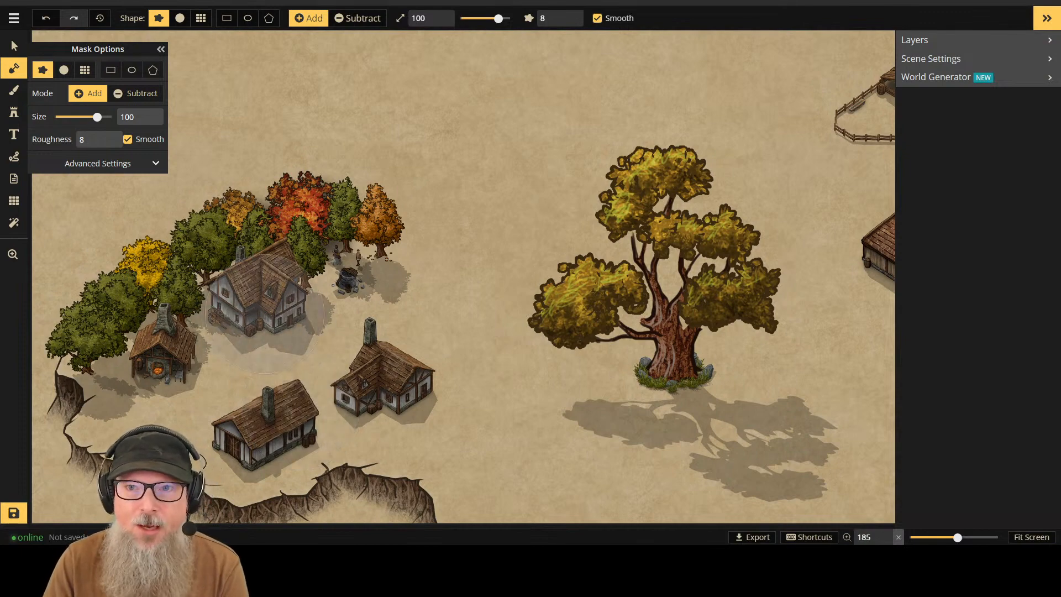
pyautogui.scroll(-5, 265, 314)
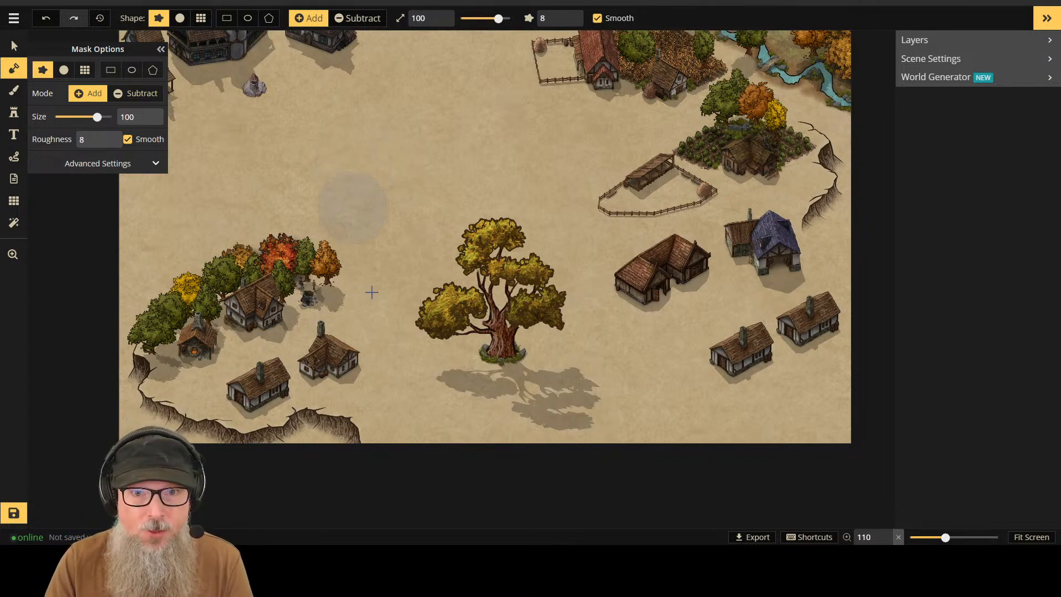
pyautogui.moveTo(336, 291); pyautogui.dragTo(326, 266)
# Step: Examine the large timbered houses and the small stone well in the map's northwest corner
pyautogui.scroll(5, 326, 265)
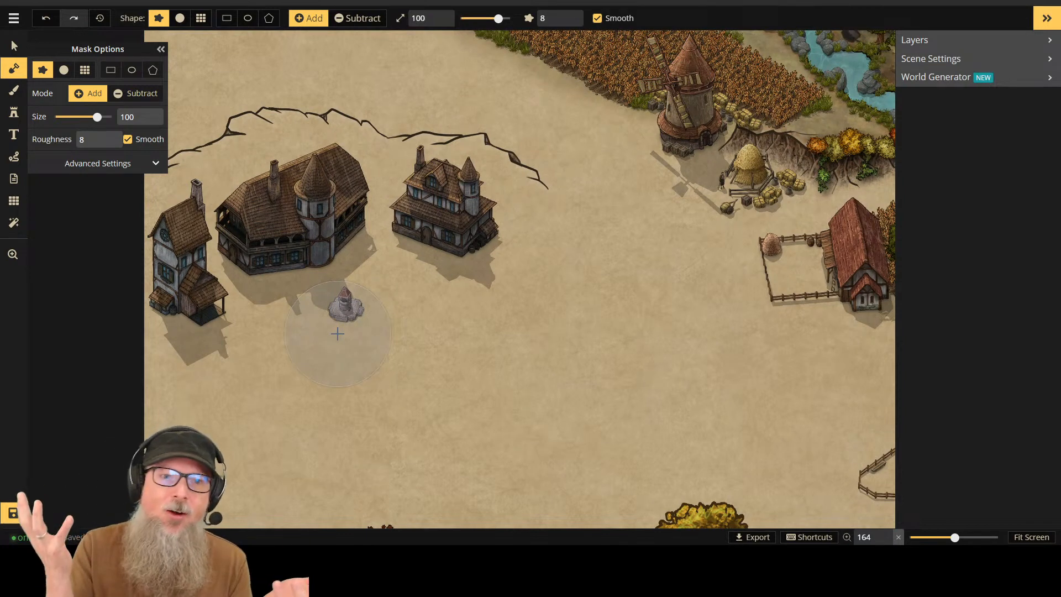
pyautogui.scroll(1, 337, 333)
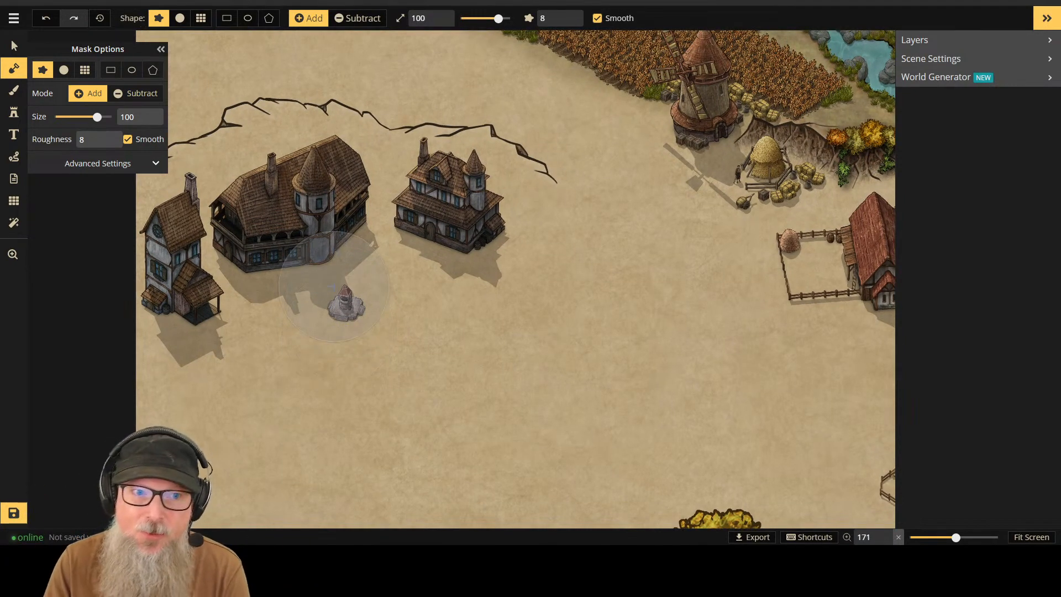
pyautogui.scroll(-5, 340, 326)
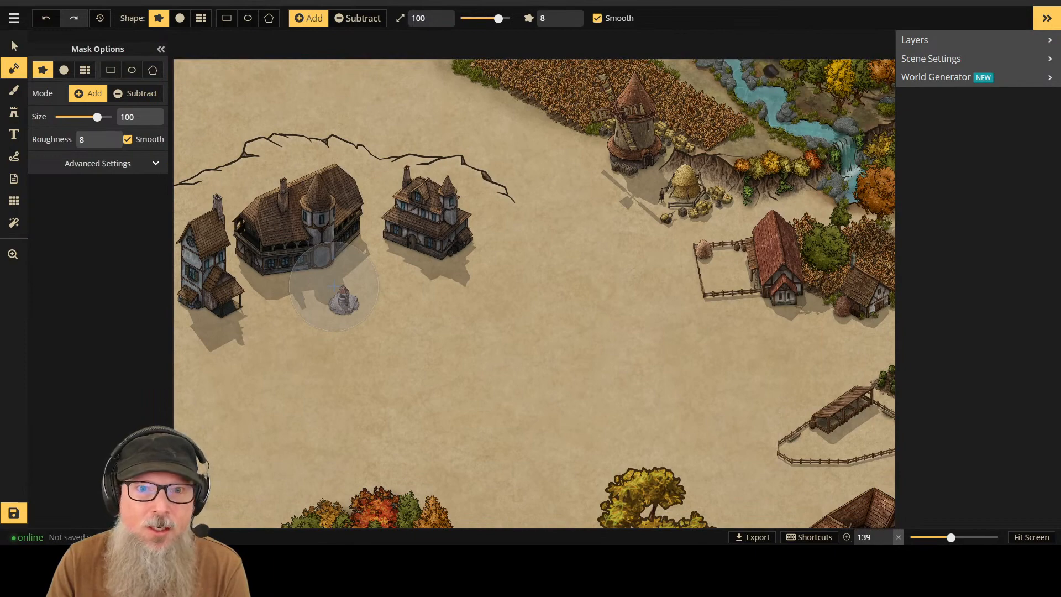
pyautogui.scroll(5, 333, 286)
pyautogui.scroll(5, 316, 254)
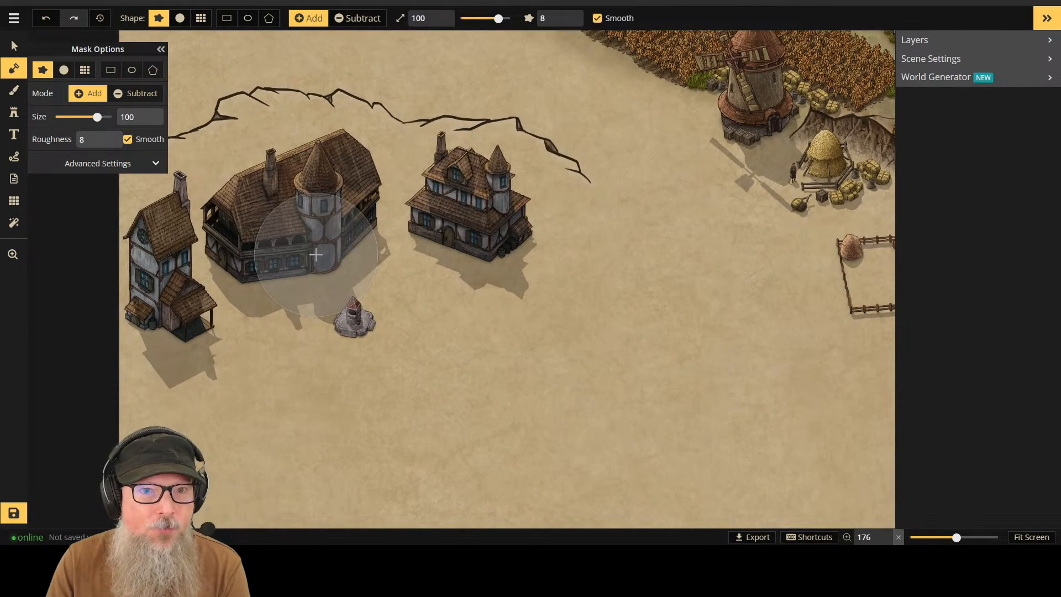
pyautogui.scroll(-4, 315, 254)
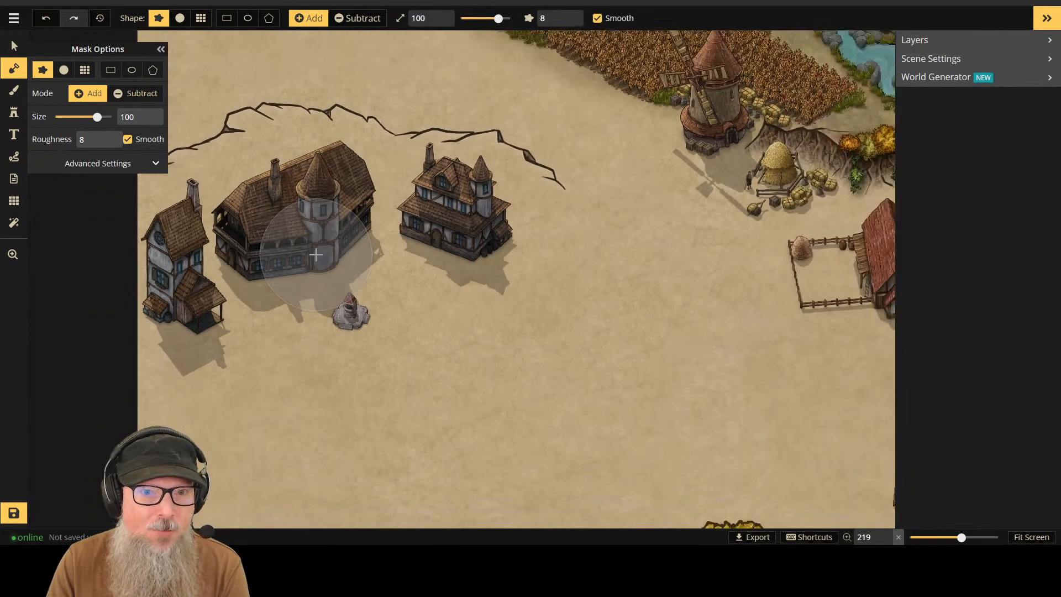
pyautogui.scroll(4, 316, 254)
pyautogui.scroll(-4, 572, 266)
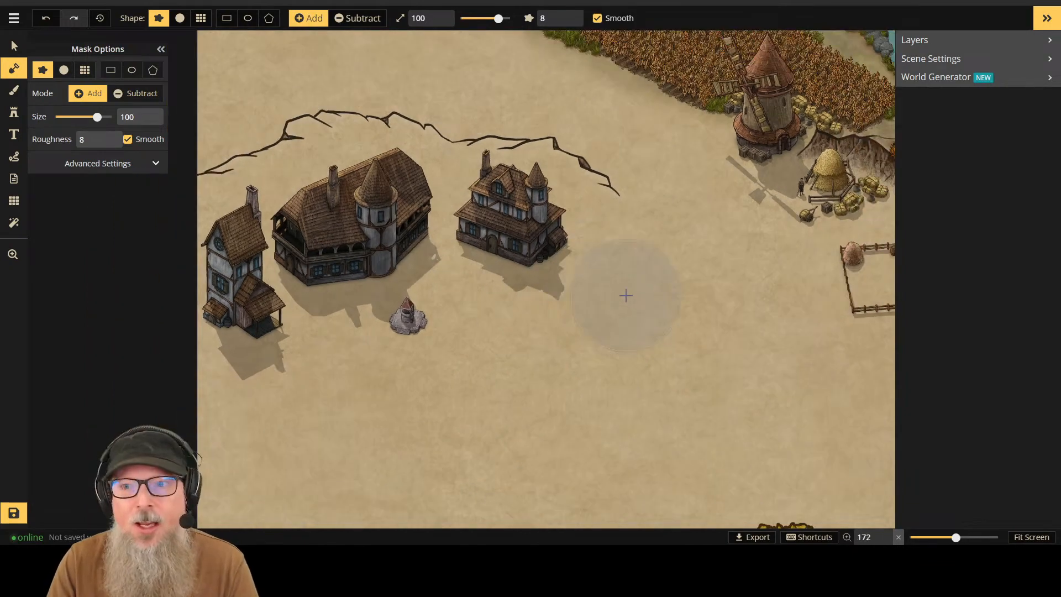
# Step: Inspect the windmill and haystack area and switch from the mask tool to object selection
pyautogui.moveTo(812, 254); pyautogui.dragTo(403, 323)
pyautogui.scroll(10, 324, 301)
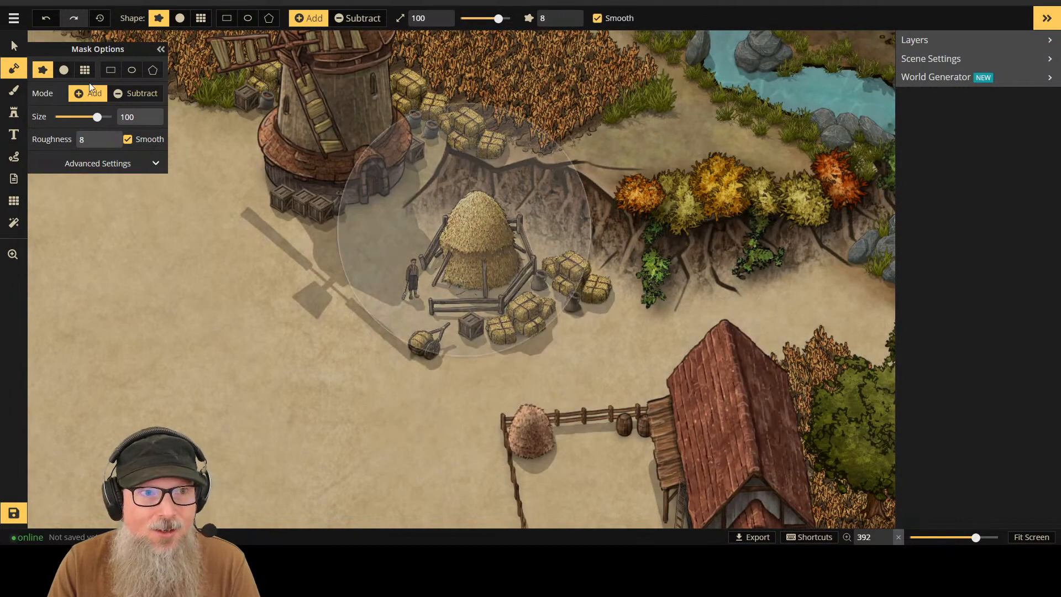
pyautogui.press('Escape')
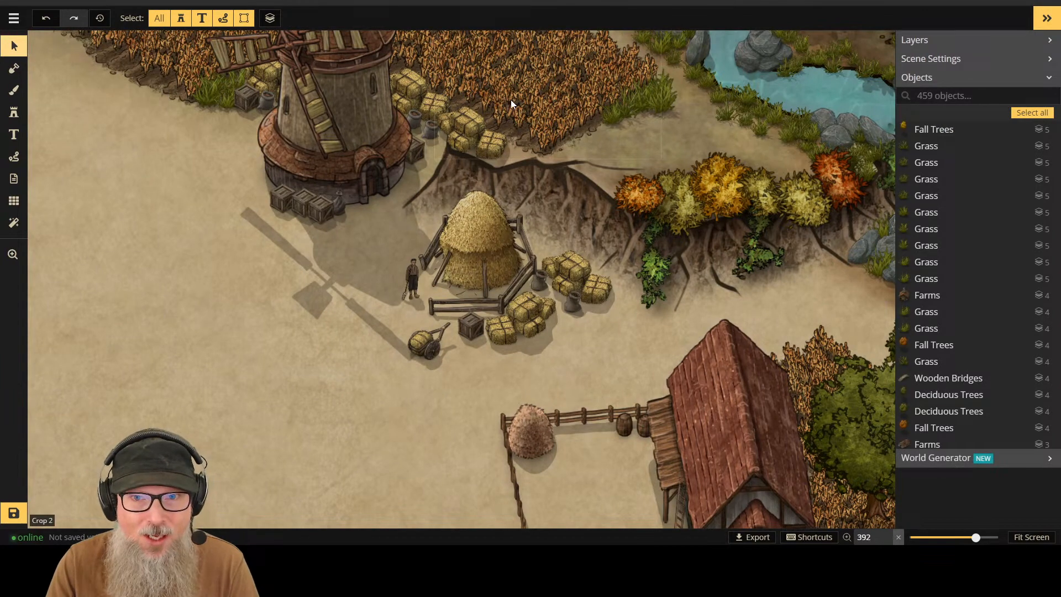
pyautogui.scroll(-4, 617, 139)
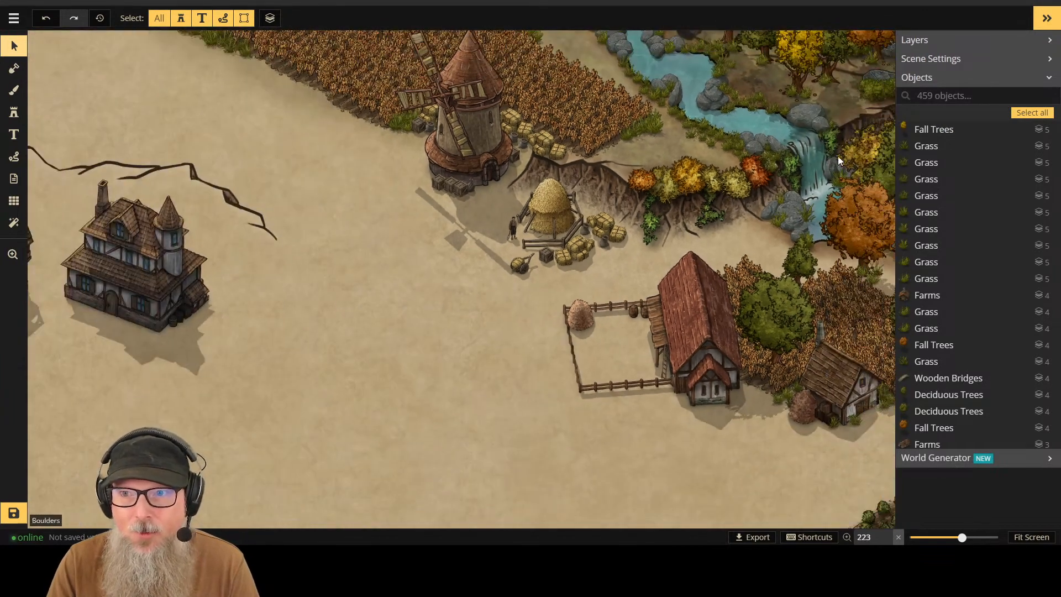
pyautogui.moveTo(823, 154); pyautogui.dragTo(324, 400)
pyautogui.scroll(-2, 595, 241)
pyautogui.click(324, 401)
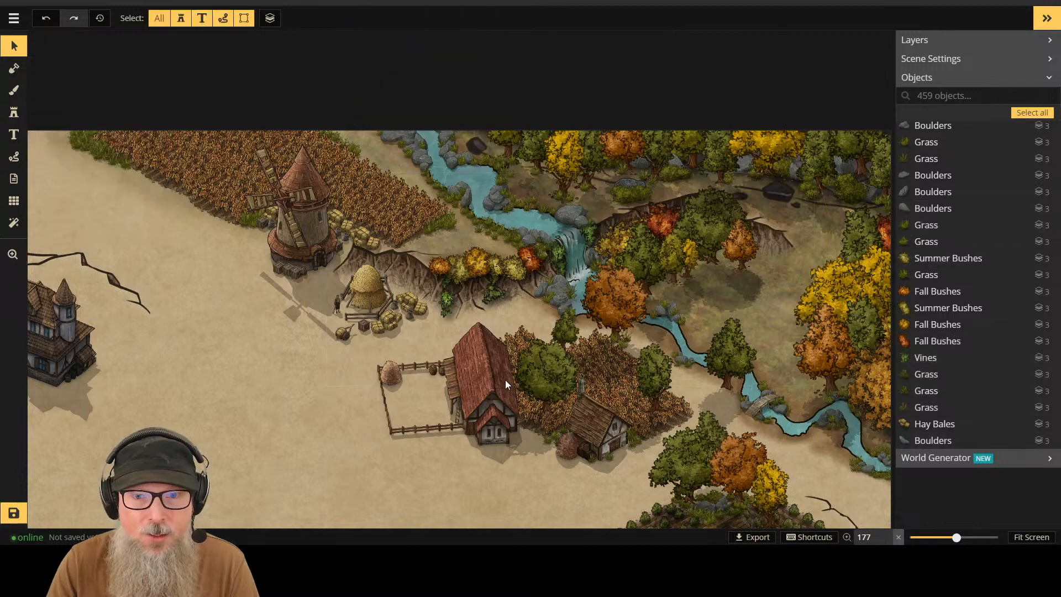
# Step: Examine the red-roofed farm, crop fields, waterfall, stream and the farmhouse with the vegetable garden on the map's east side
pyautogui.scroll(3, 638, 453)
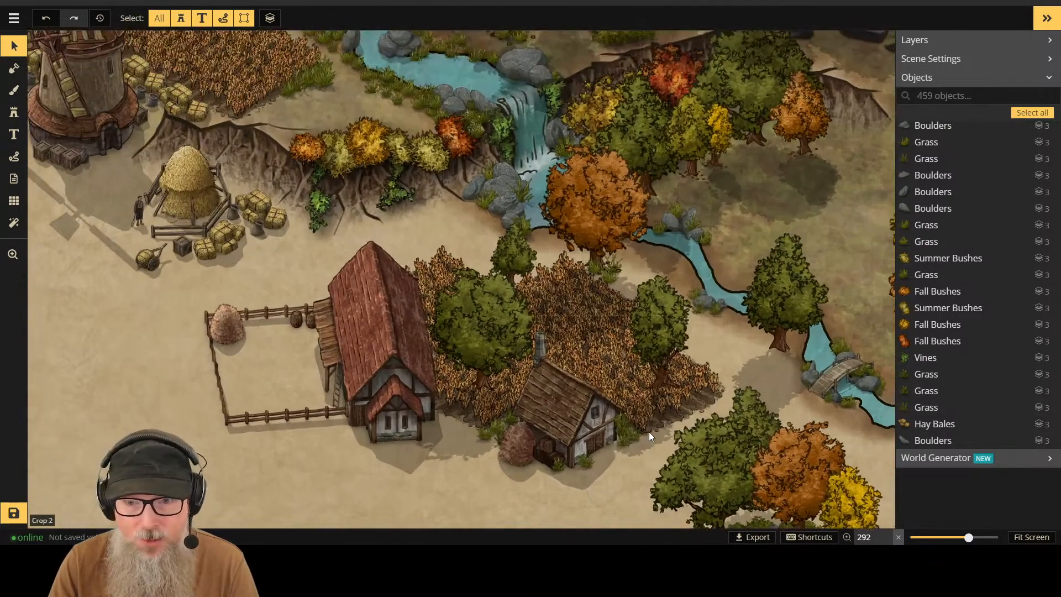
pyautogui.scroll(-1, 649, 433)
pyautogui.scroll(-2, 746, 290)
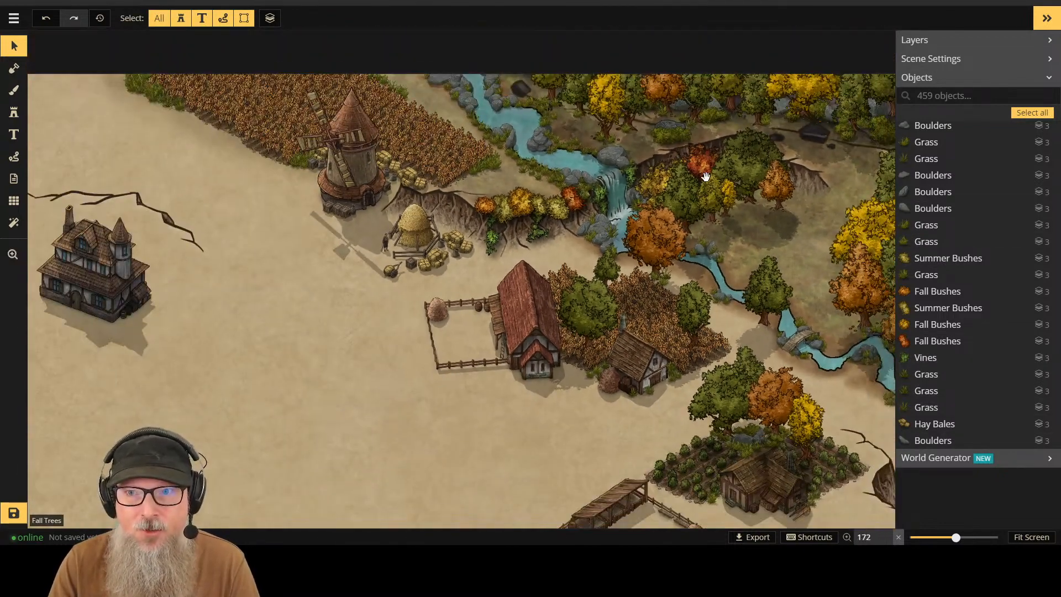
pyautogui.scroll(2, 715, 164)
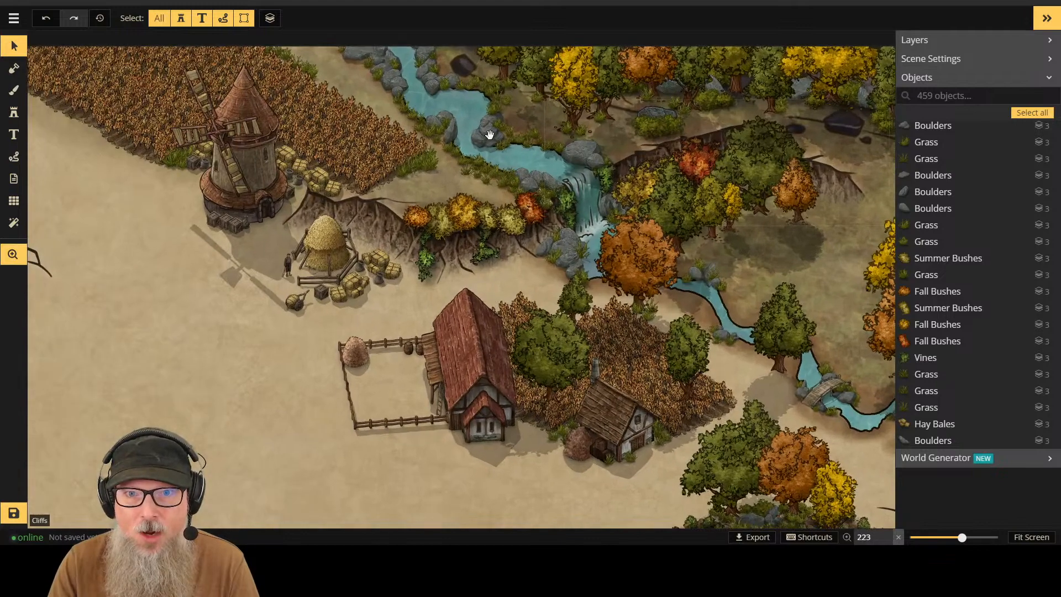
pyautogui.scroll(2, 472, 174)
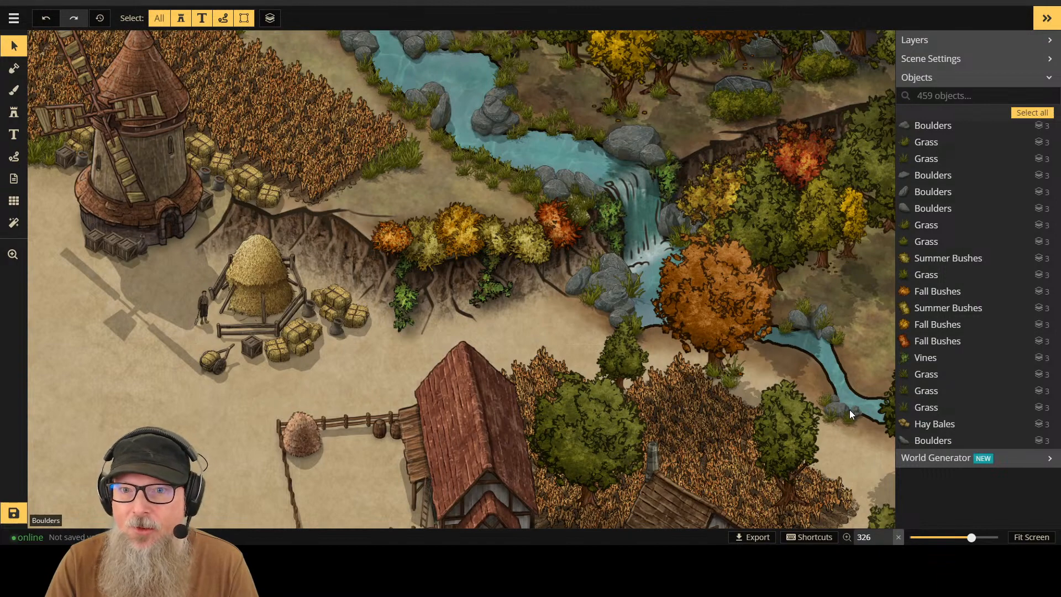
pyautogui.scroll(-1, 850, 413)
pyautogui.moveTo(848, 410); pyautogui.dragTo(669, 243)
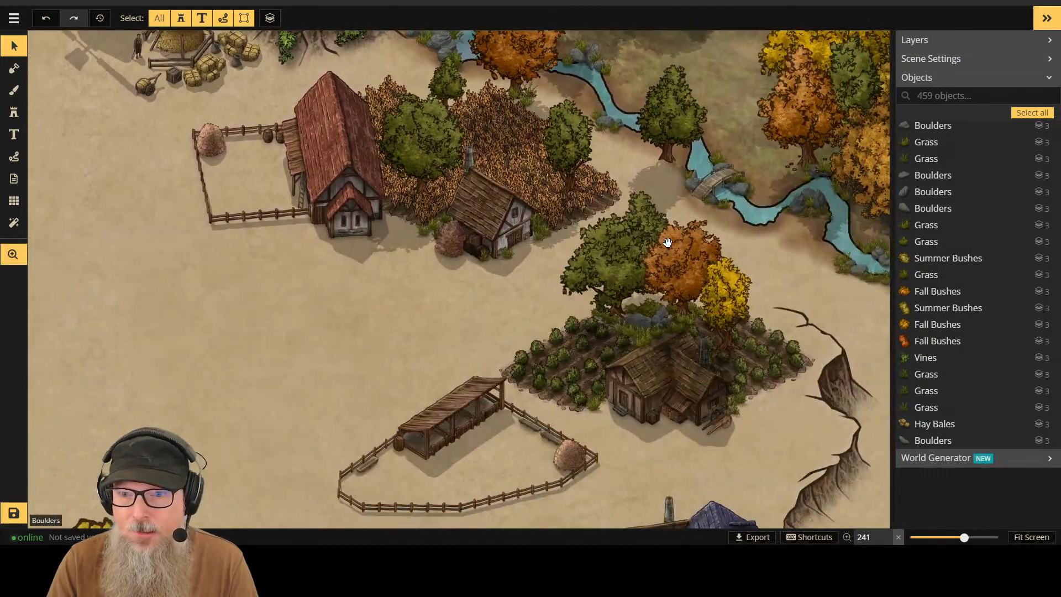
pyautogui.moveTo(624, 209); pyautogui.dragTo(646, 211)
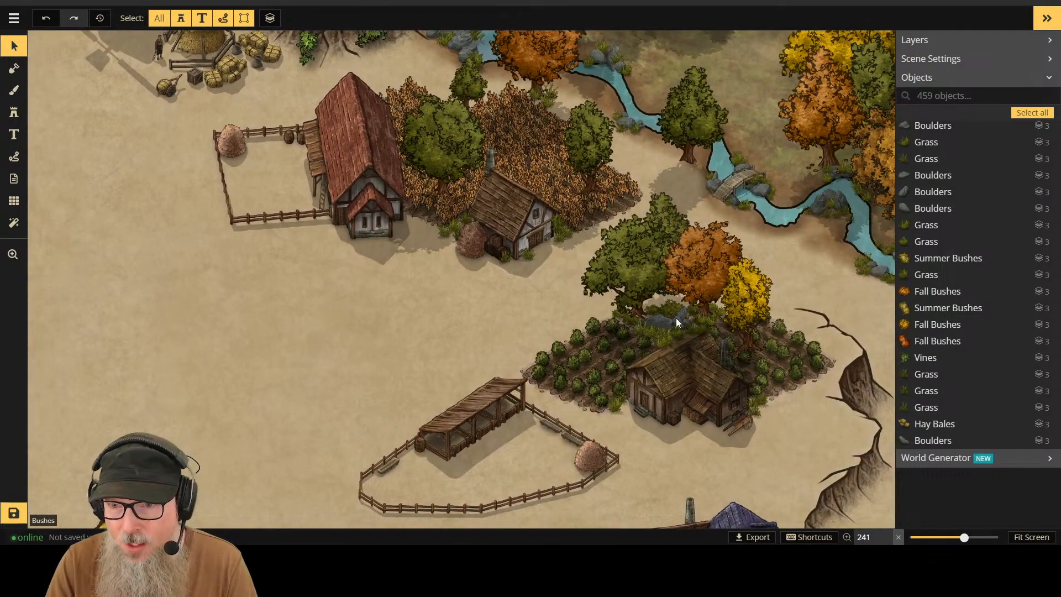
# Step: Move the grass tuft below the orange tree, behind the garden farmhouse's roof, to layer 2
pyautogui.scroll(2, 711, 348)
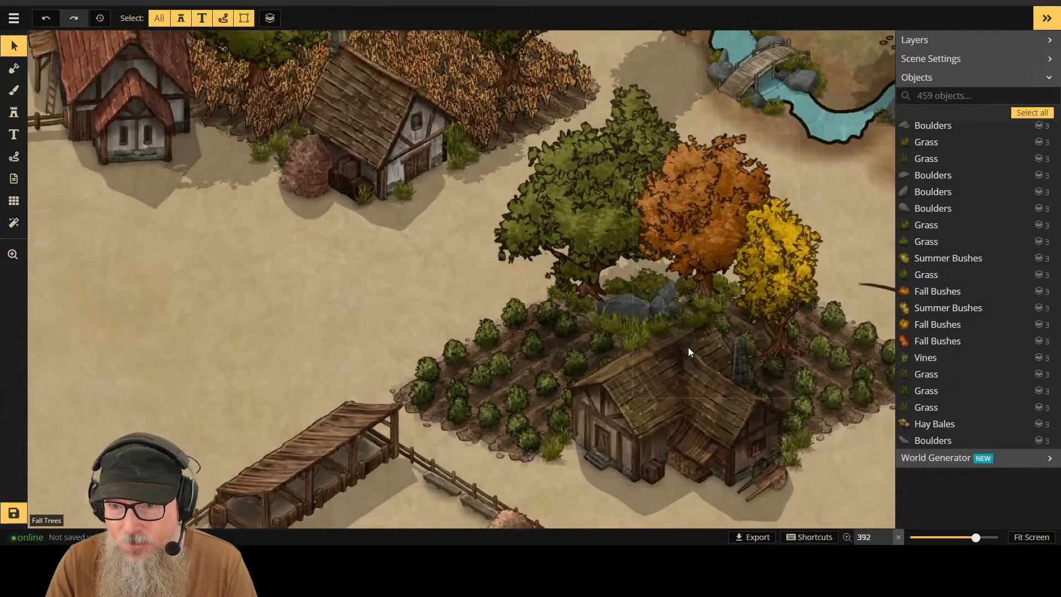
pyautogui.click(701, 322)
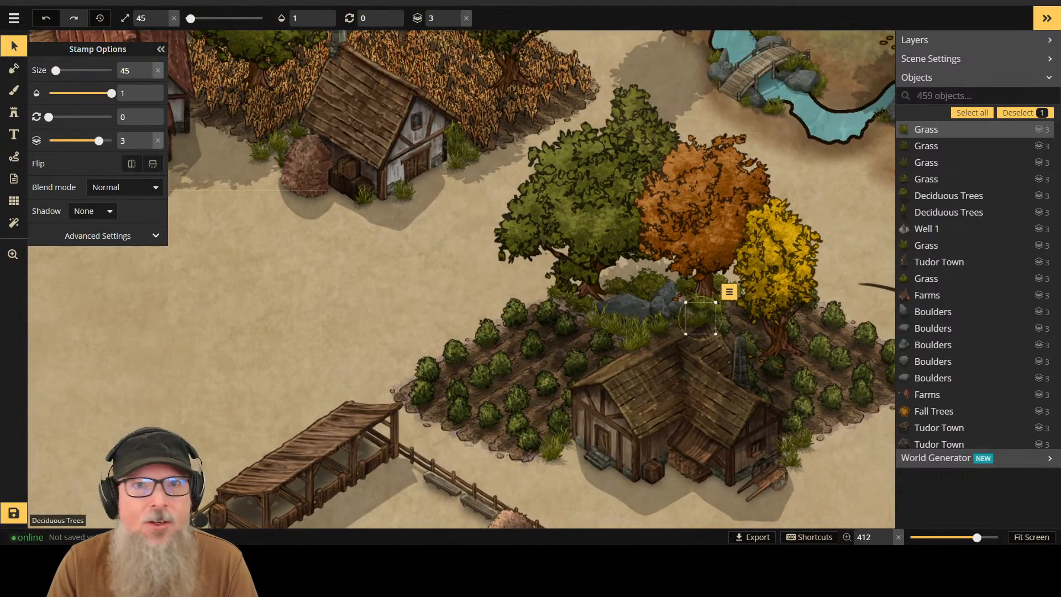
pyautogui.click(456, 25)
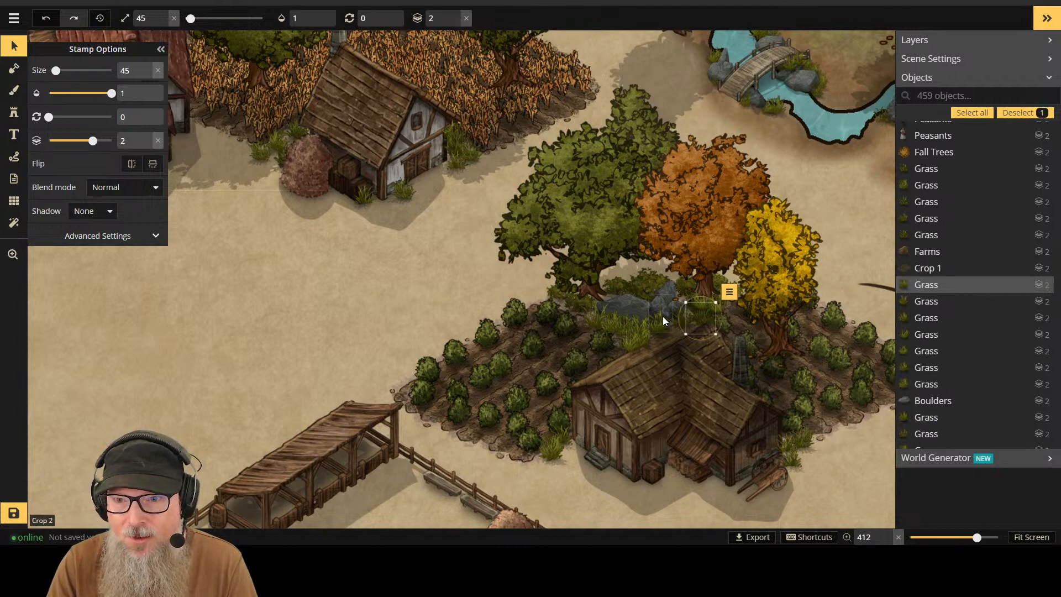
# Step: Try the neighbouring grass tuft beside the boulders on layer 2 and return it to layer 3
pyautogui.hotkey('ctrl', 'z')
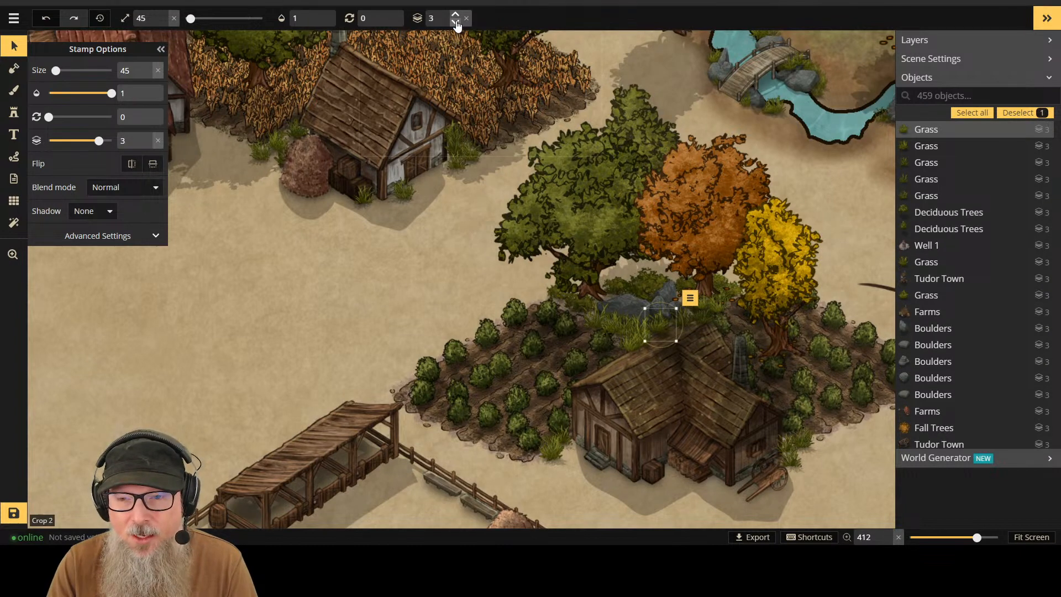
pyautogui.click(456, 22)
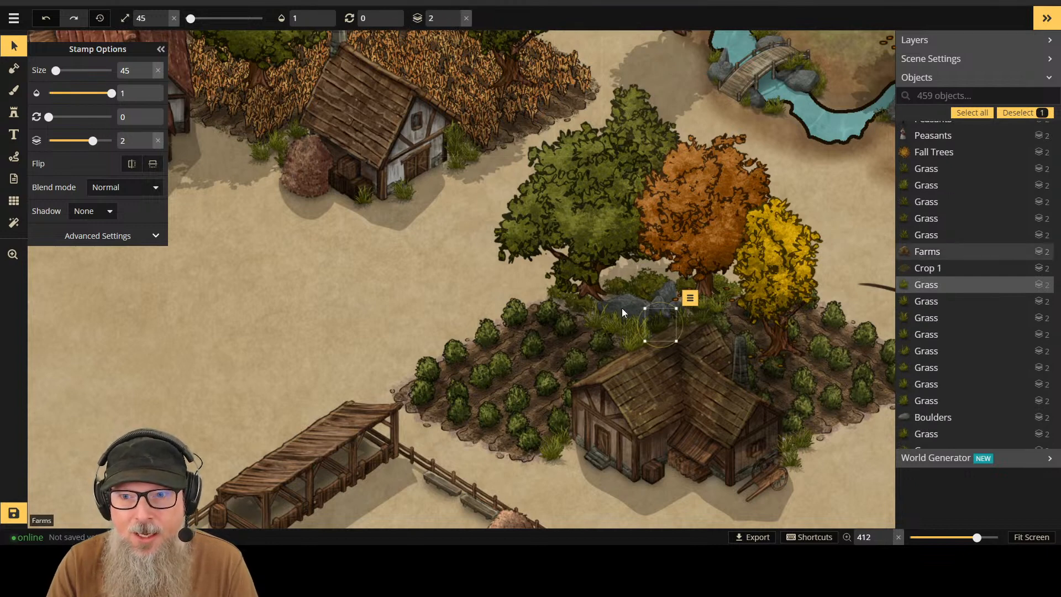
pyautogui.click(456, 15)
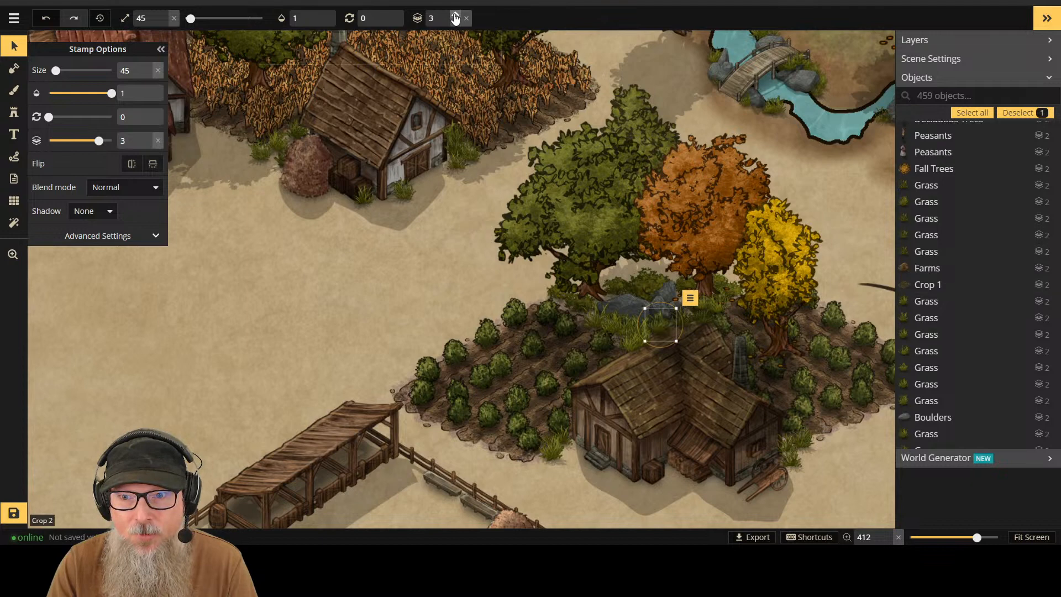
# Step: Raise the farmhouse in the vegetable garden to layer 3, keeping its rotation at 0
pyautogui.click(628, 391)
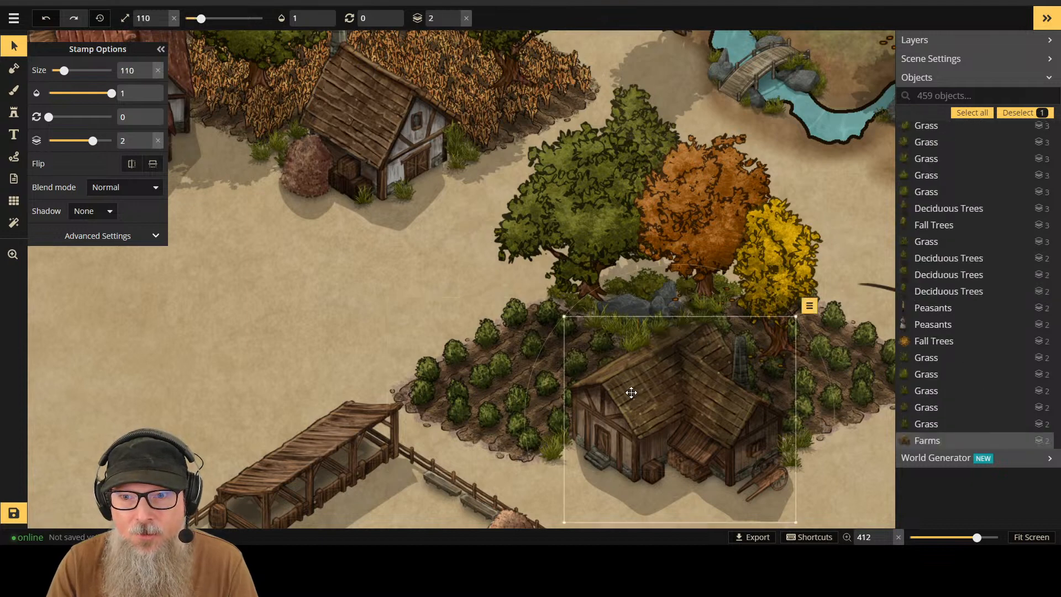
pyautogui.click(389, 17)
pyautogui.click(388, 23)
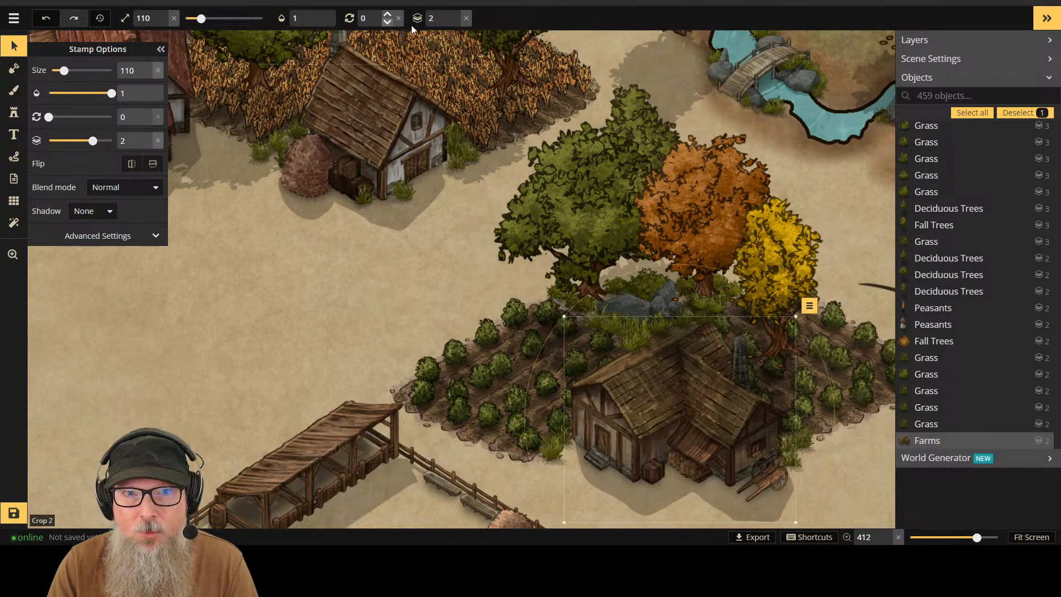
pyautogui.click(456, 15)
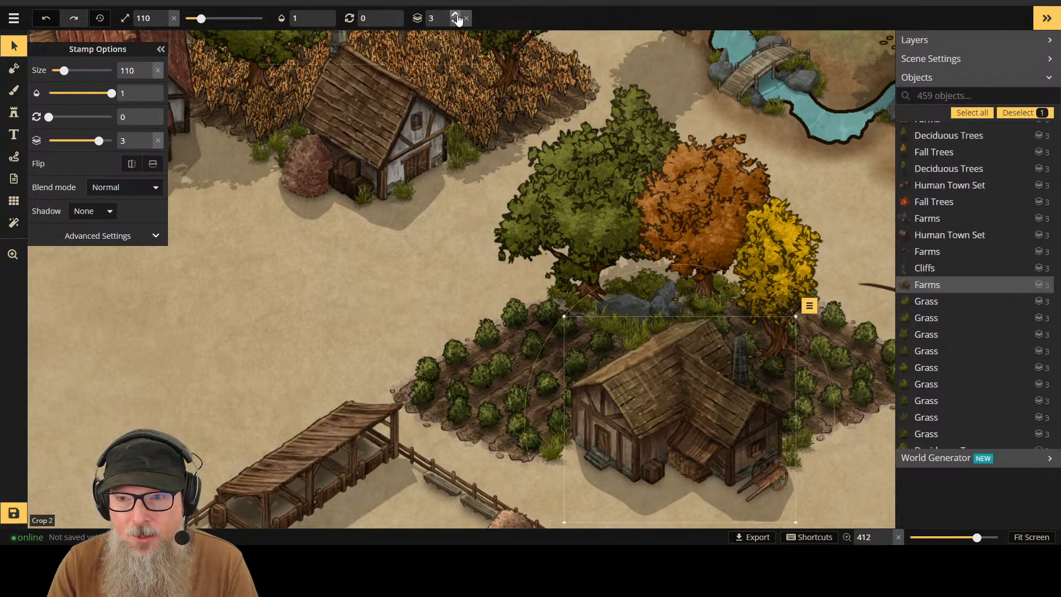
pyautogui.click(456, 15)
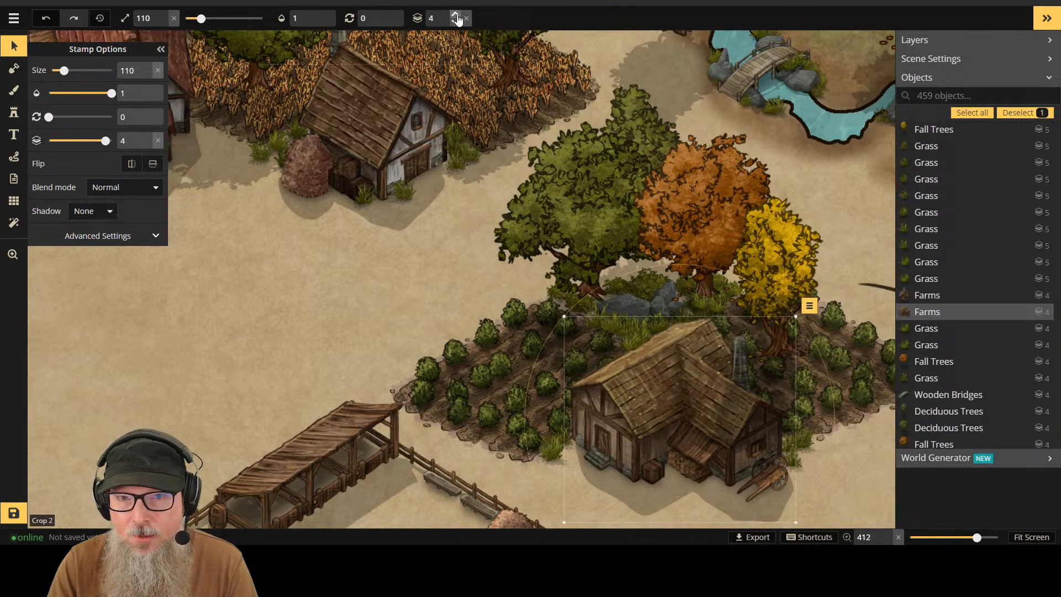
pyautogui.click(456, 23)
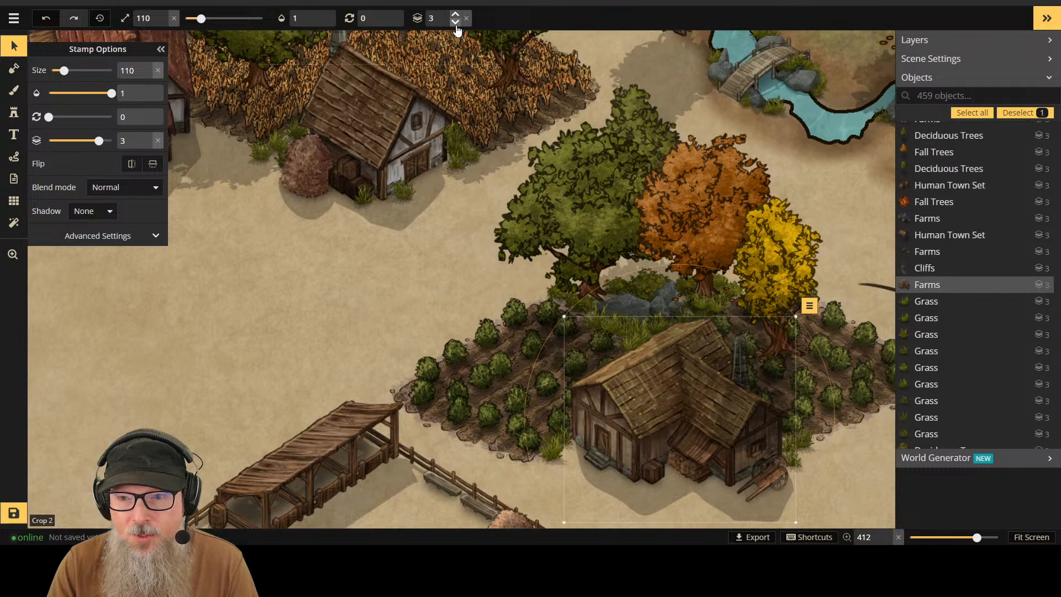
# Step: Move the two green trees behind the farmhouse to layer 4 and the orange tree beside them to layer 5
pyautogui.press('Tab')
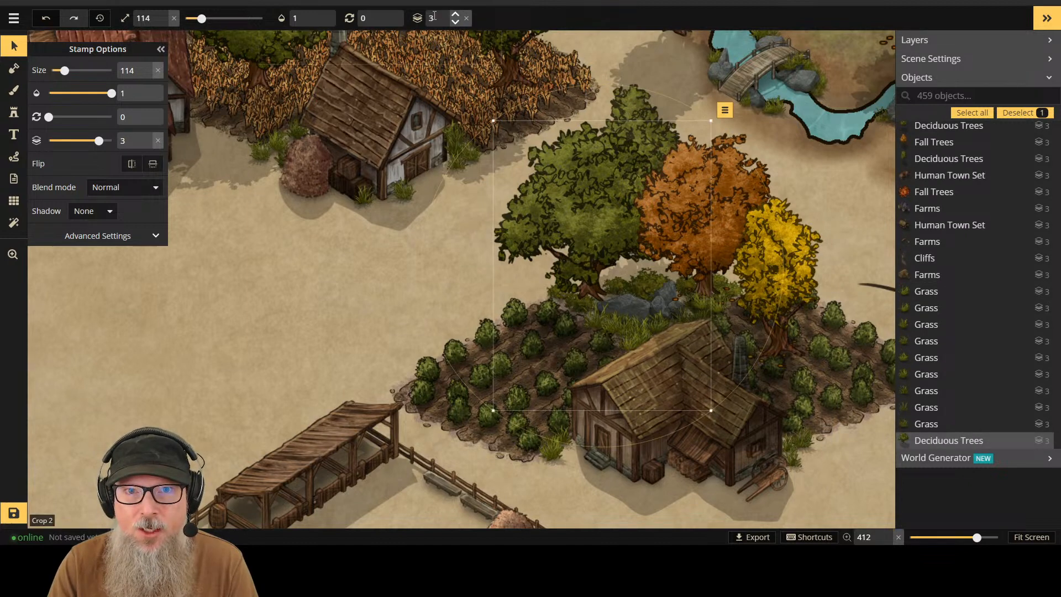
pyautogui.click(454, 15)
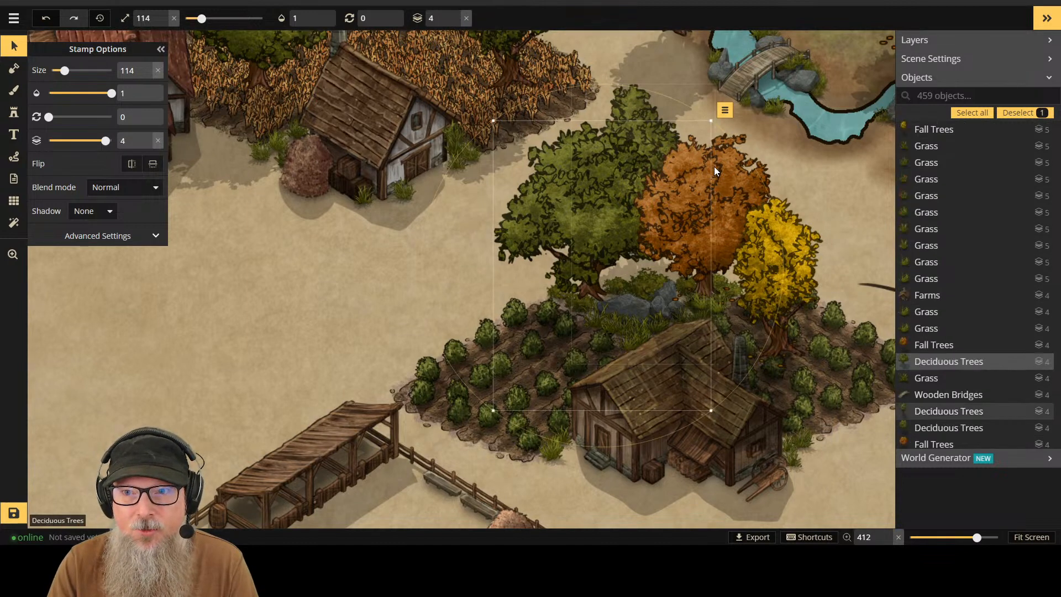
pyautogui.press('Tab')
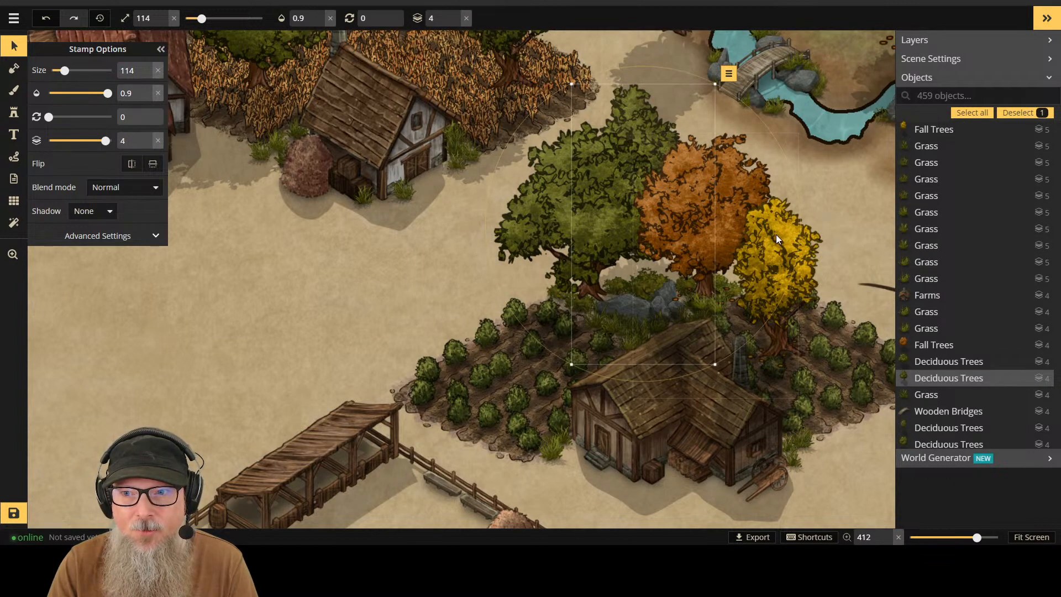
pyautogui.click(778, 234)
pyautogui.click(456, 16)
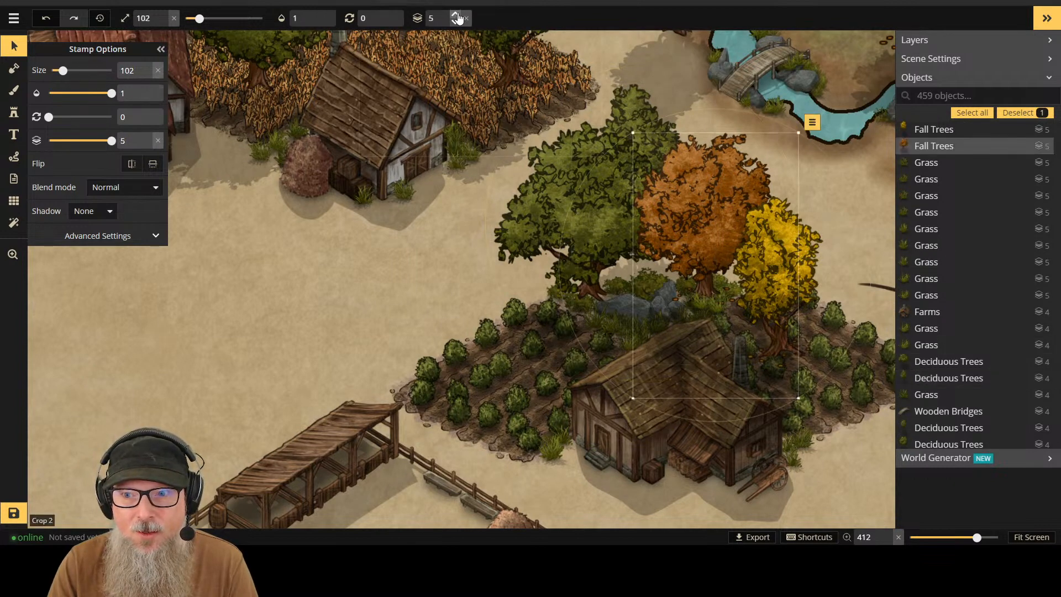
# Step: Move the orange tree behind the garden farmhouse to layer 4
pyautogui.click(455, 23)
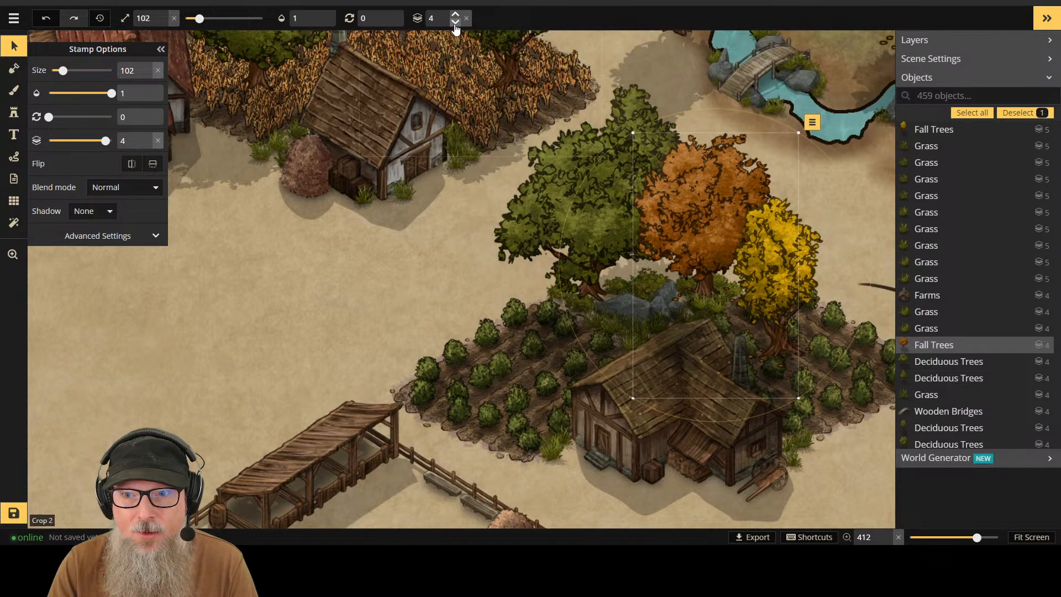
pyautogui.click(850, 232)
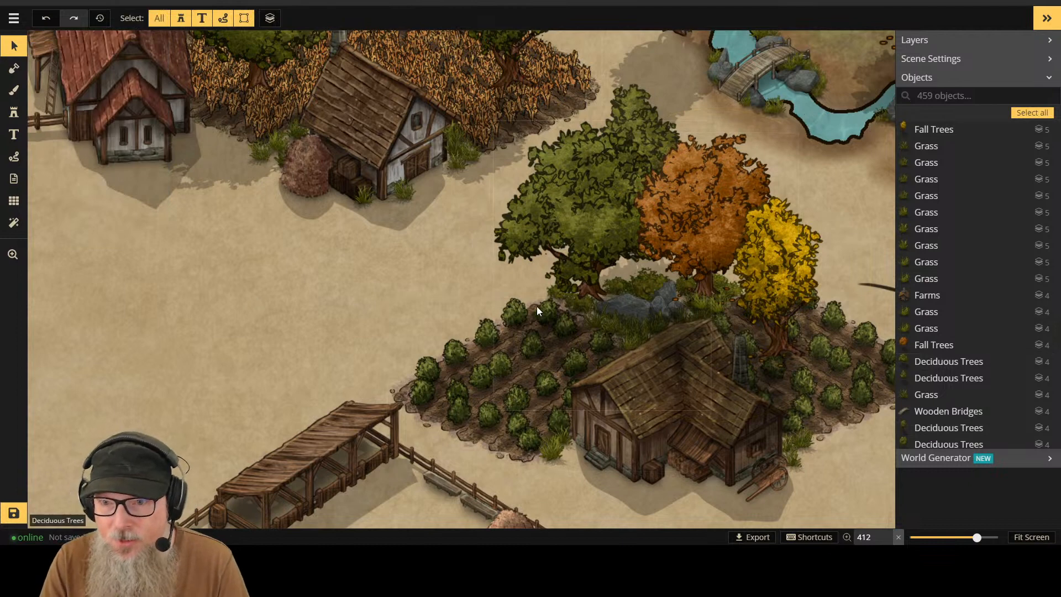
pyautogui.click(727, 184)
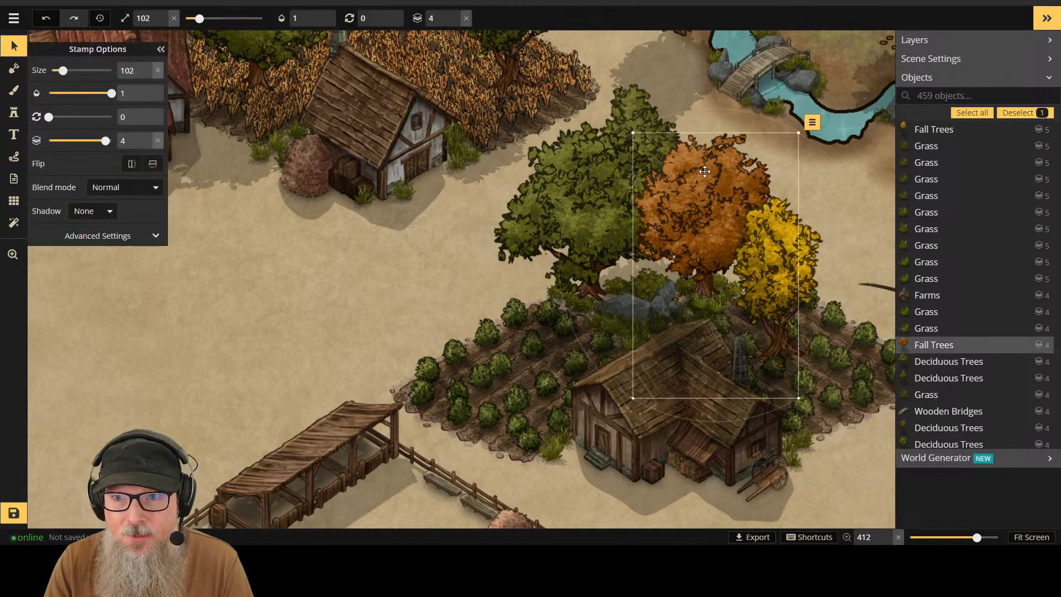
pyautogui.scroll(1, 455, 16)
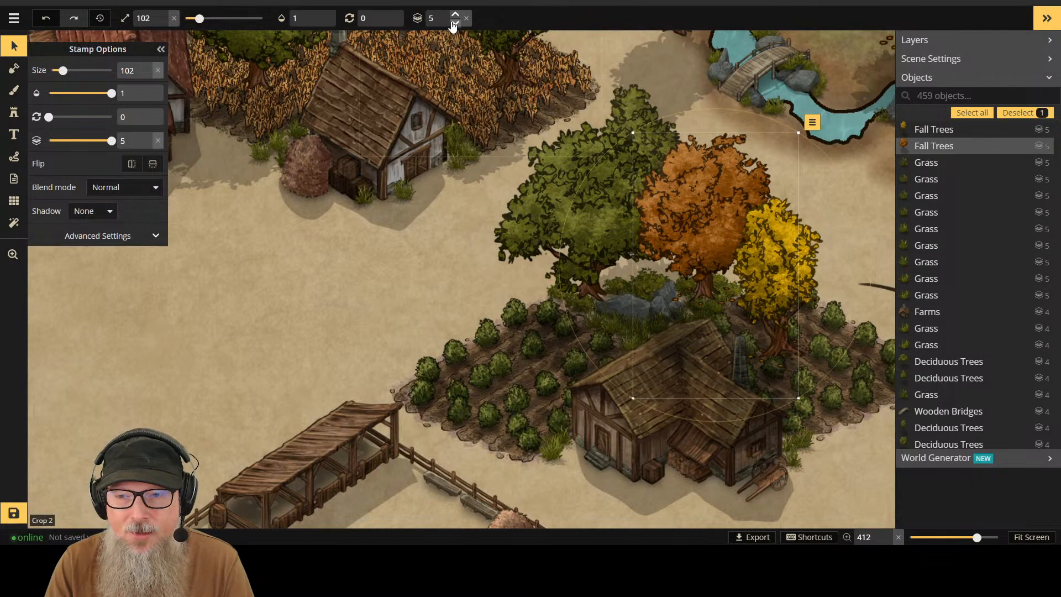
pyautogui.click(454, 23)
# Step: Try the grass tuft at the base of the orange tree on layer 3 and return it to layer 4
pyautogui.click(702, 301)
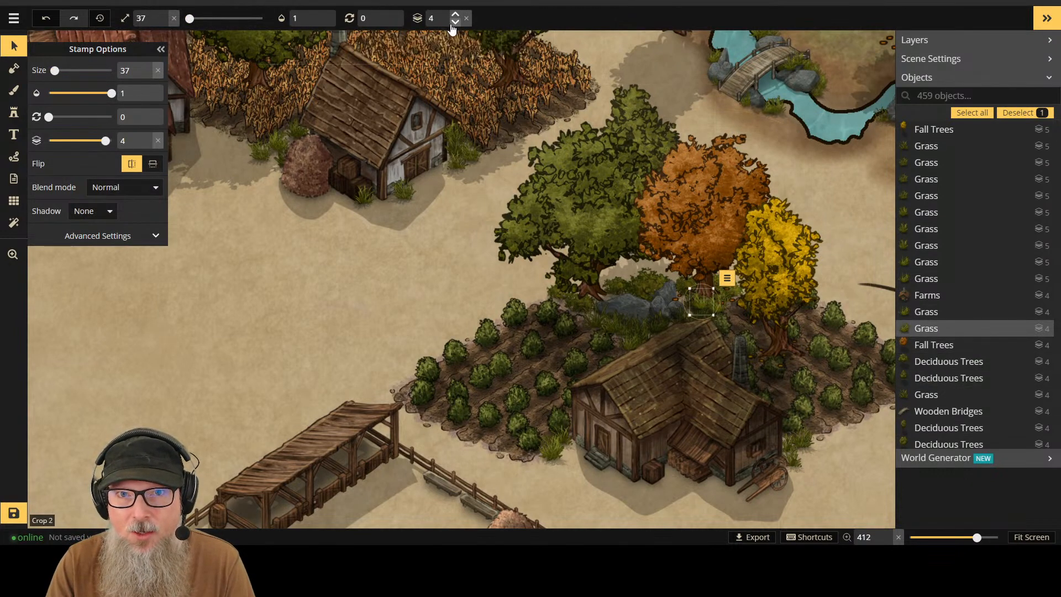
pyautogui.click(455, 24)
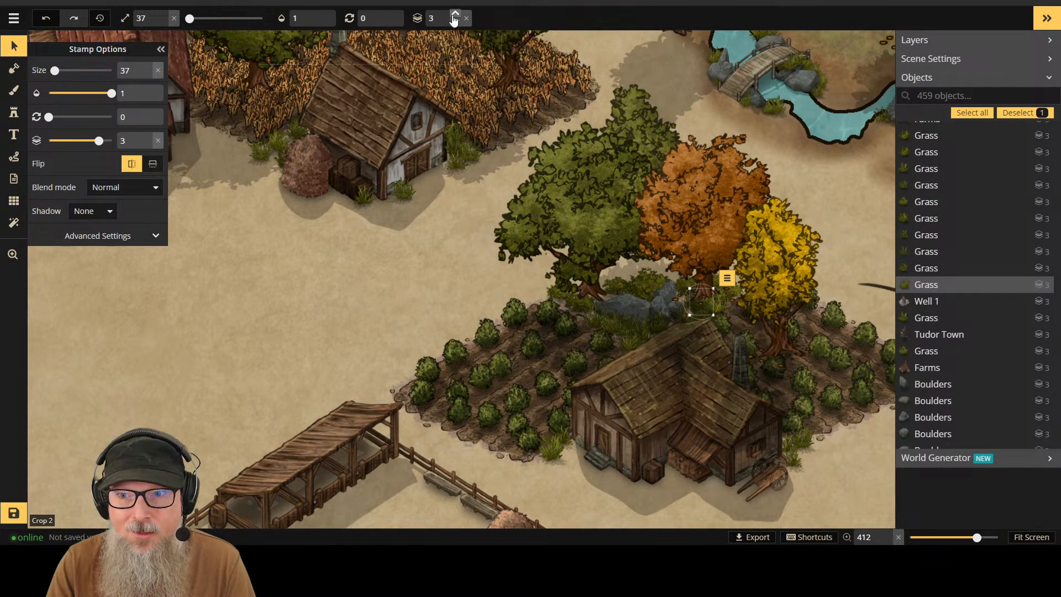
pyautogui.click(455, 15)
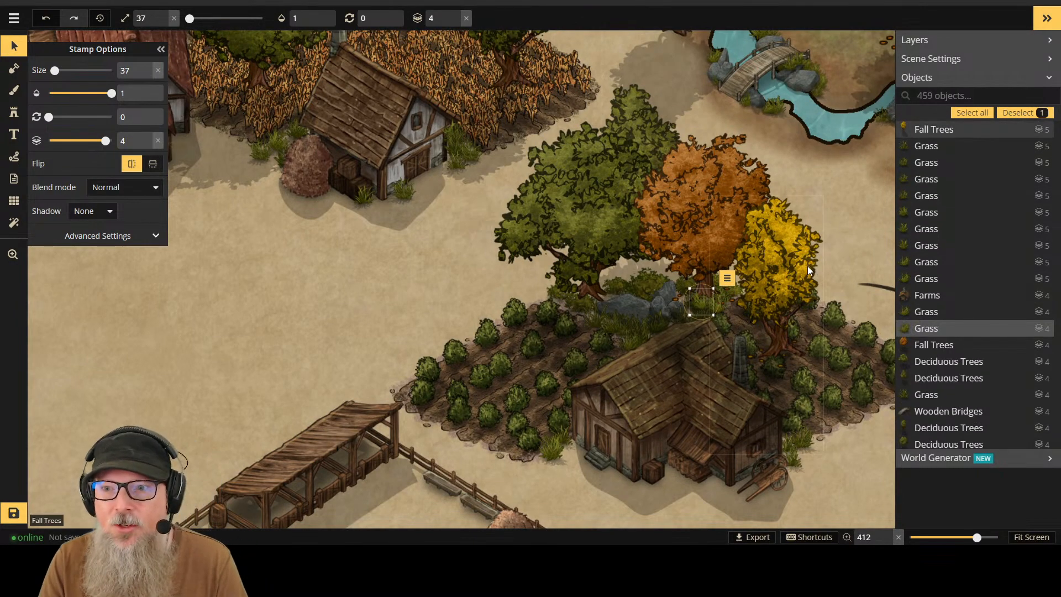
# Step: Move the yellow tree behind the garden farmhouse to layer 4 and deselect it
pyautogui.click(821, 256)
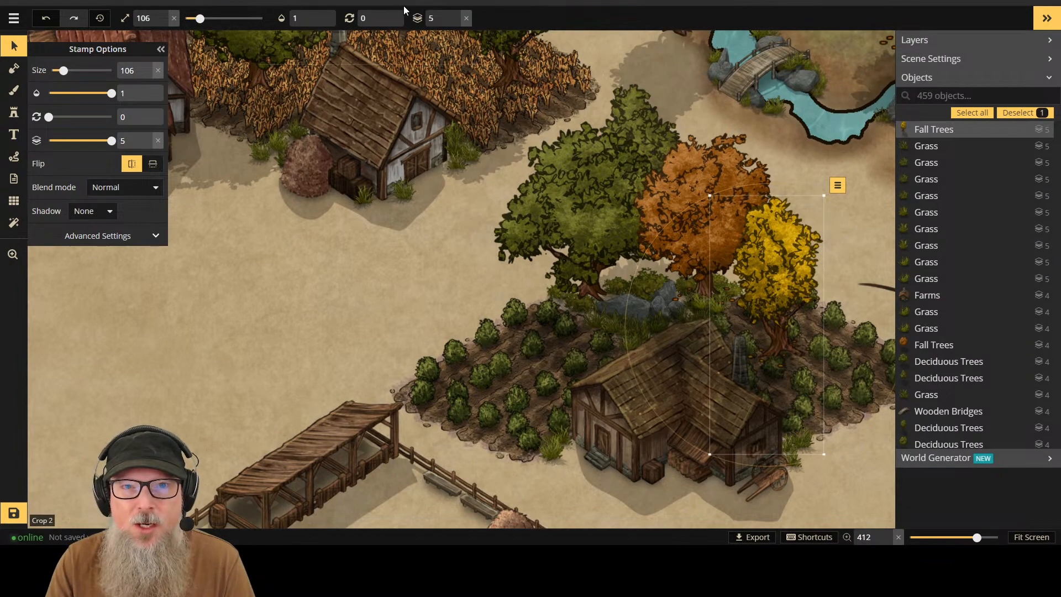
pyautogui.click(456, 23)
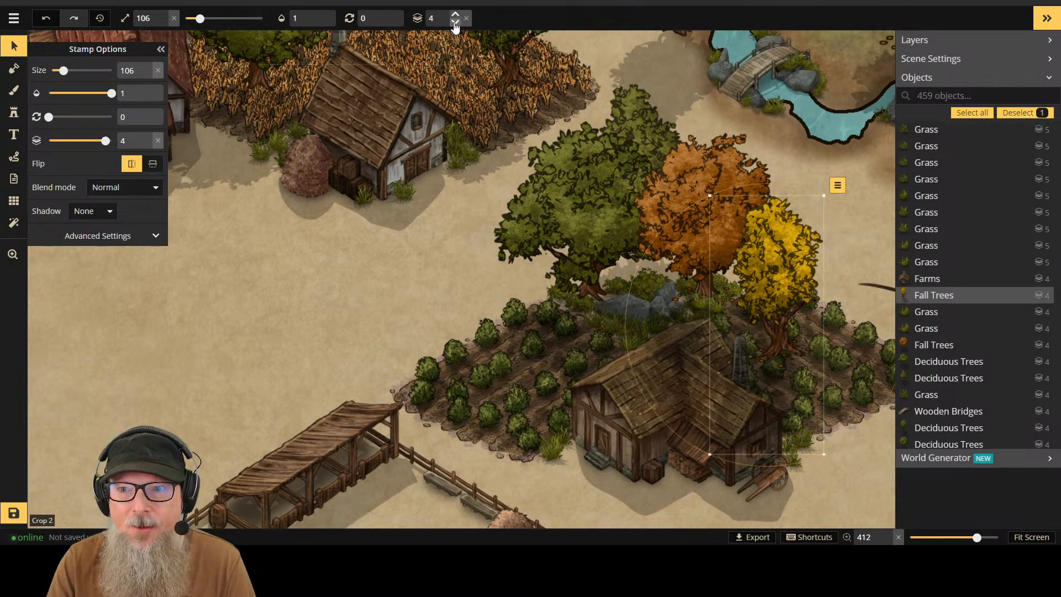
pyautogui.scroll(-8, 505, 157)
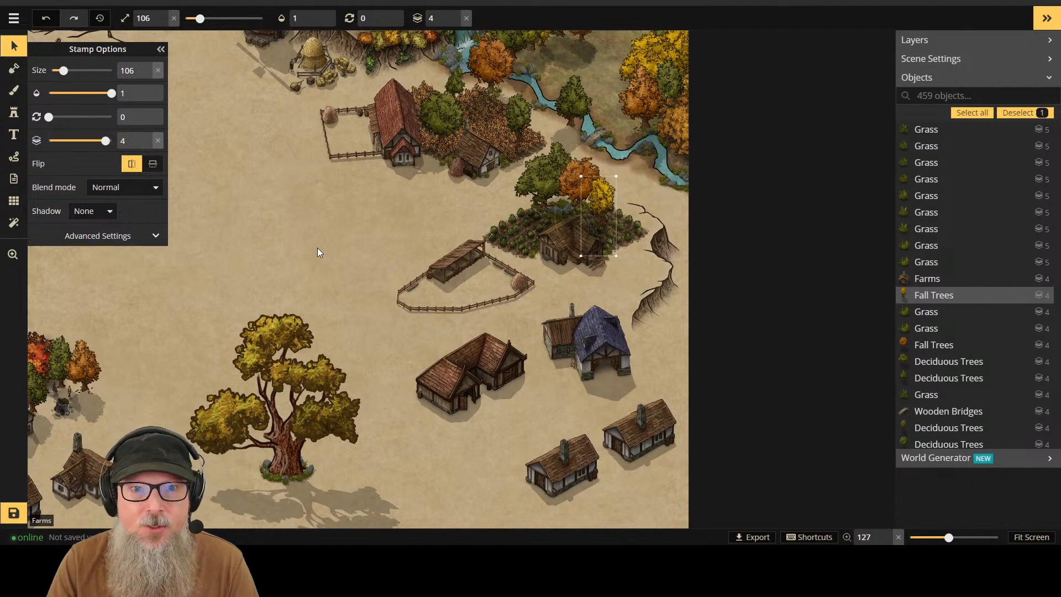
pyautogui.moveTo(317, 248); pyautogui.dragTo(418, 311)
pyautogui.click(306, 234)
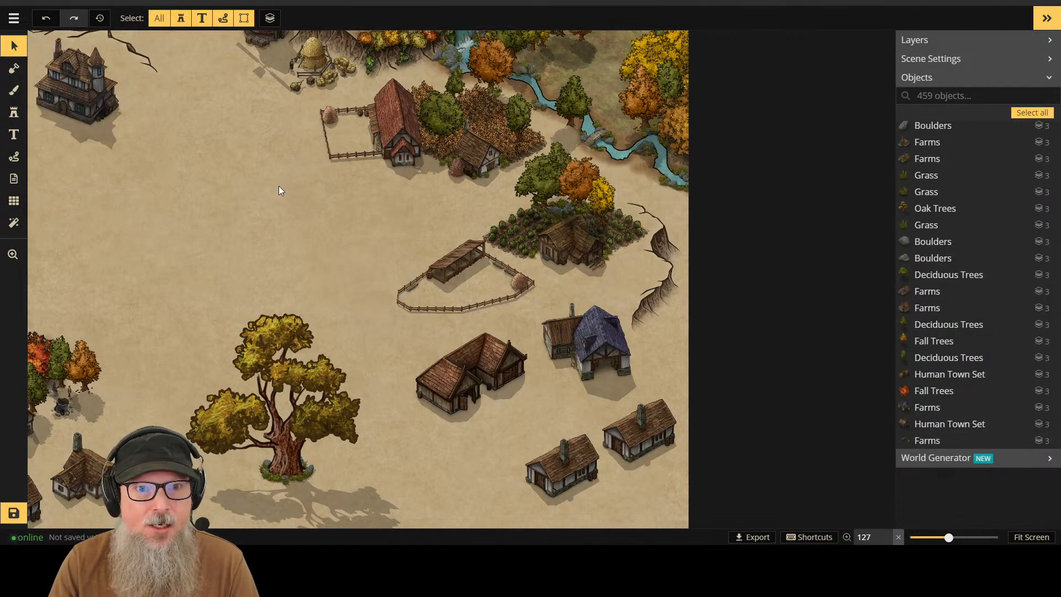
pyautogui.moveTo(278, 187); pyautogui.dragTo(350, 245)
pyautogui.moveTo(237, 191); pyautogui.dragTo(450, 283)
pyautogui.scroll(-1, 450, 283)
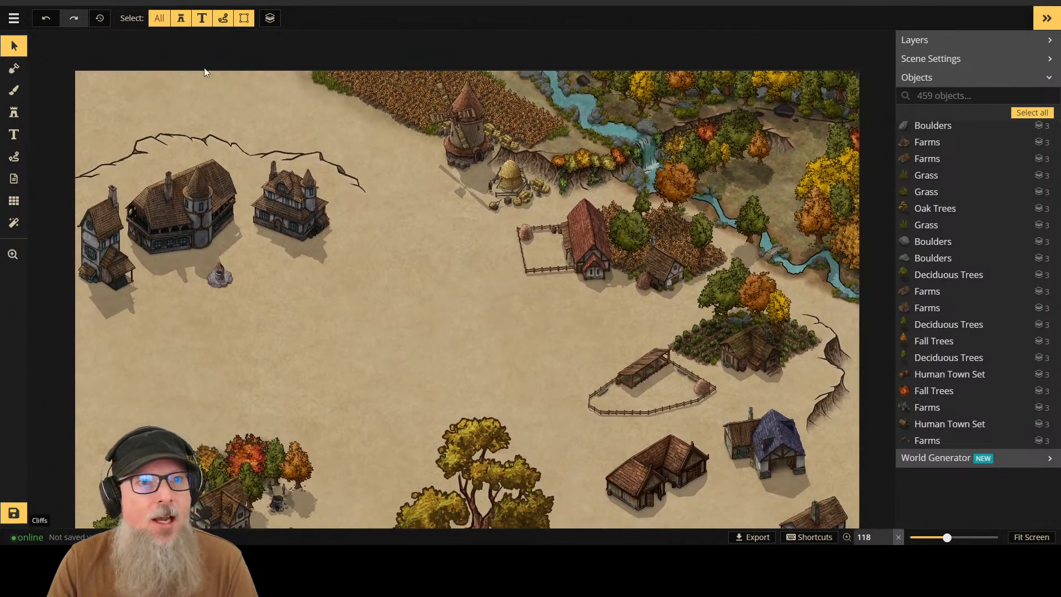
pyautogui.scroll(2, 396, 281)
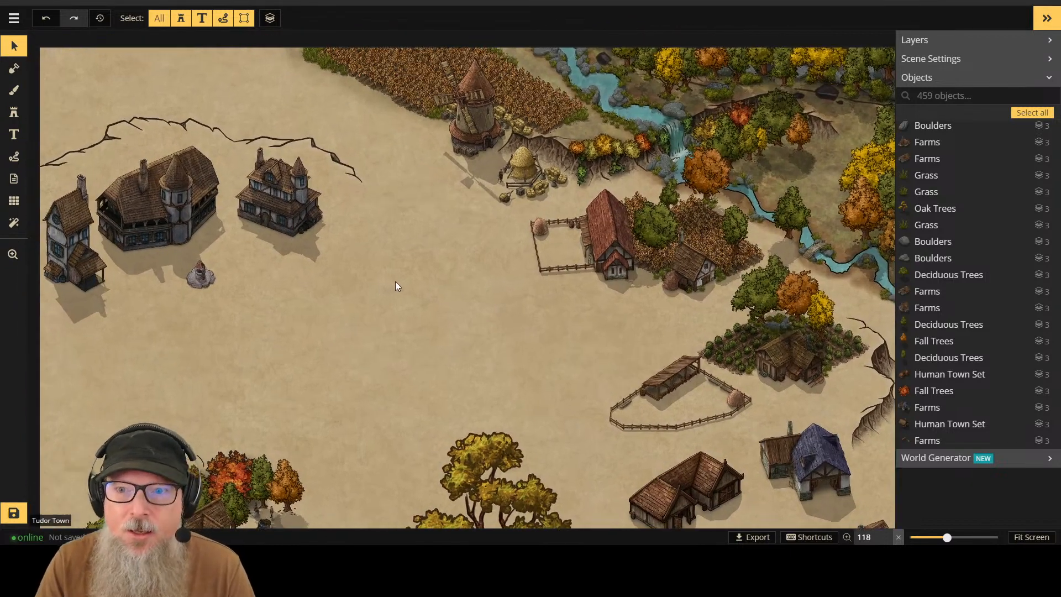
pyautogui.moveTo(702, 223); pyautogui.dragTo(762, 243)
pyautogui.hotkey('ctrl', 'z')
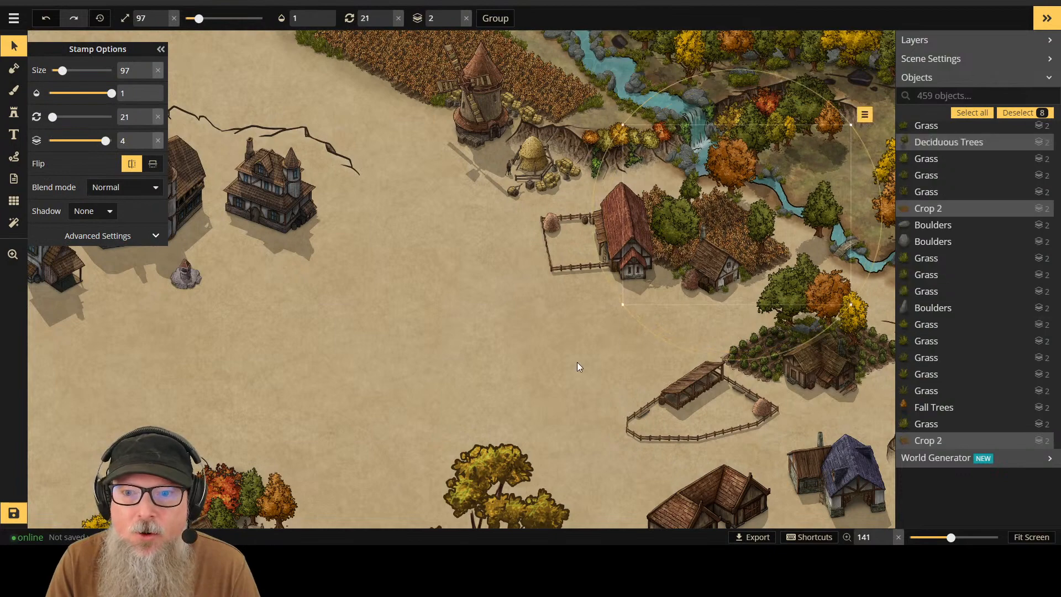
pyautogui.hotkey('ctrl', 'z')
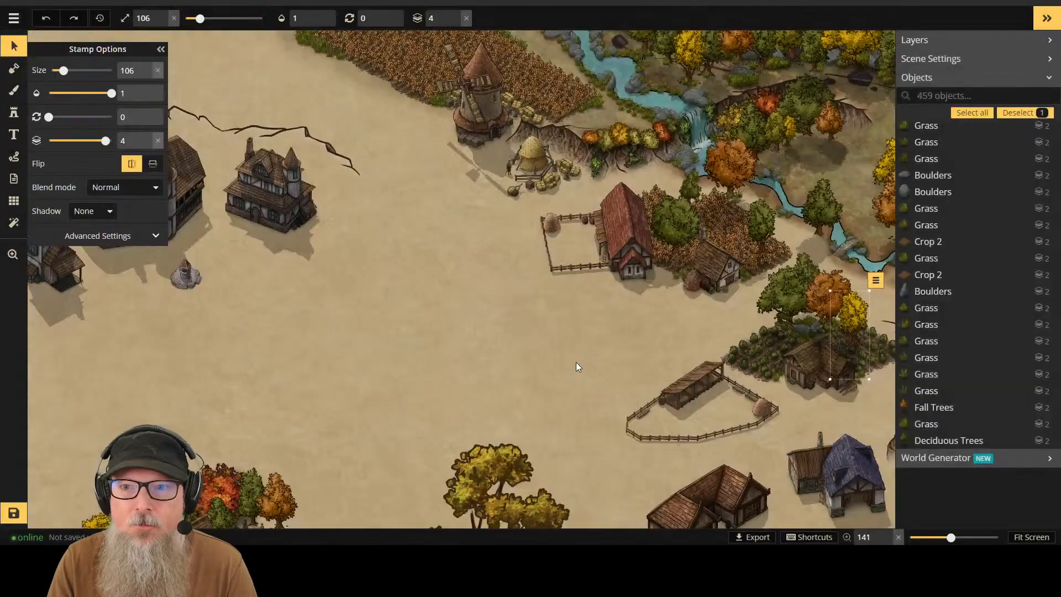
# Step: Compare the village map's farm area with the finished Předcestní Les Hryzec map
pyautogui.moveTo(635, 372); pyautogui.dragTo(455, 330)
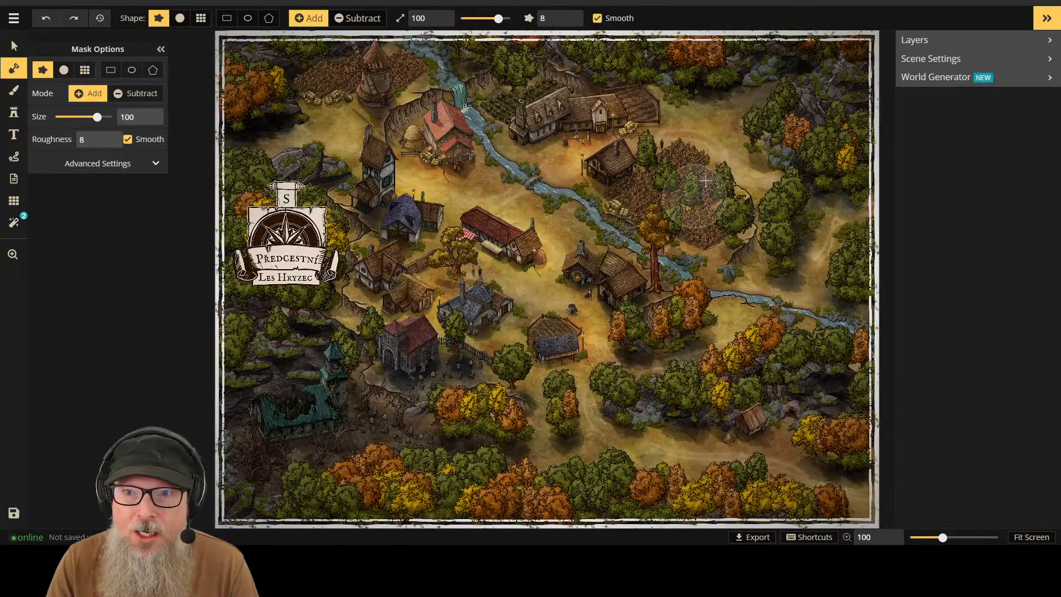
pyautogui.scroll(2, 721, 165)
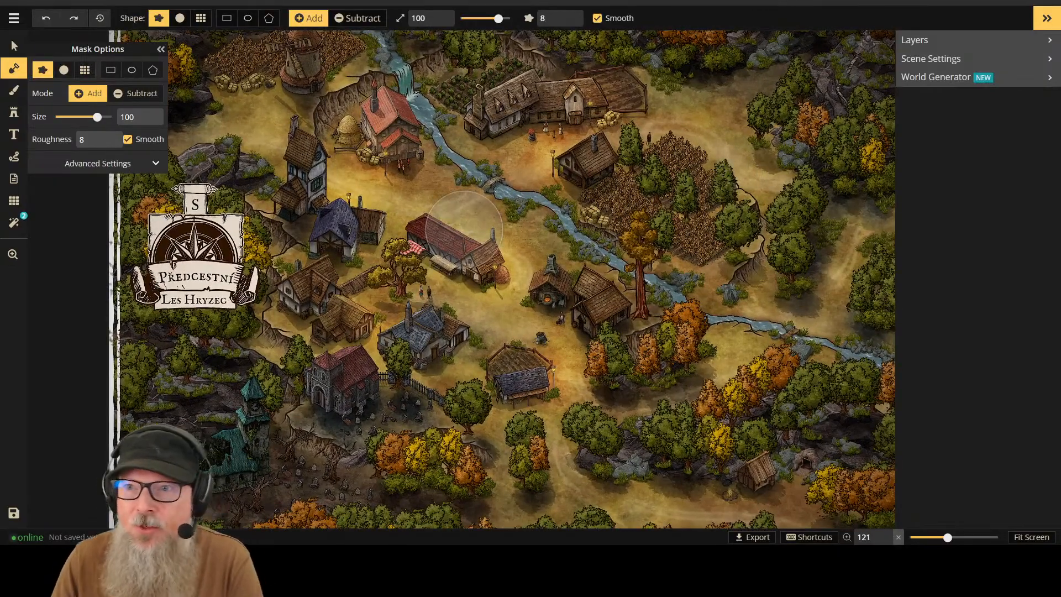
pyautogui.scroll(-1, 465, 229)
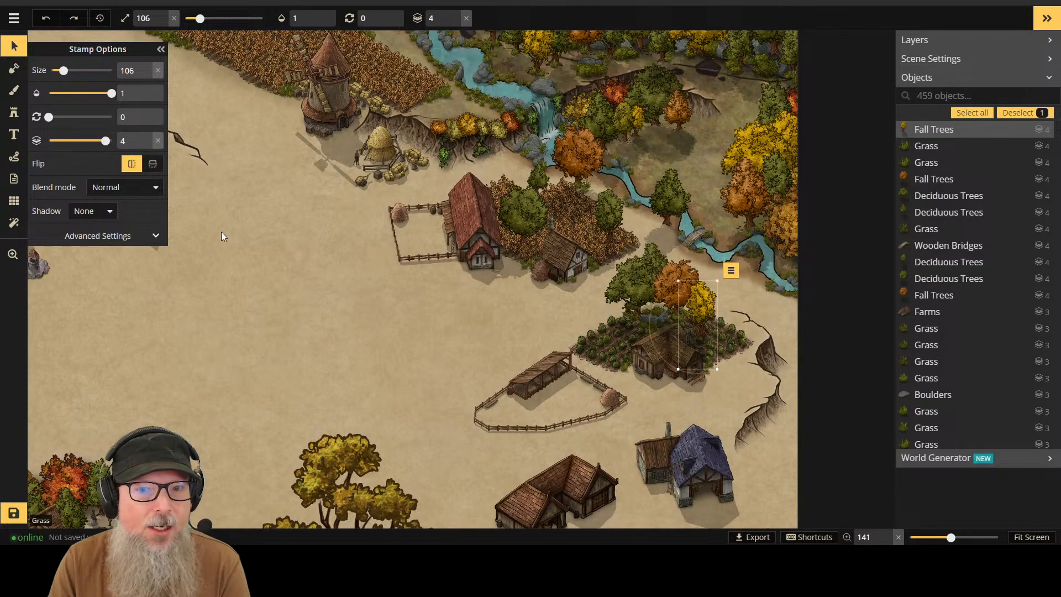
pyautogui.scroll(-4, 231, 240)
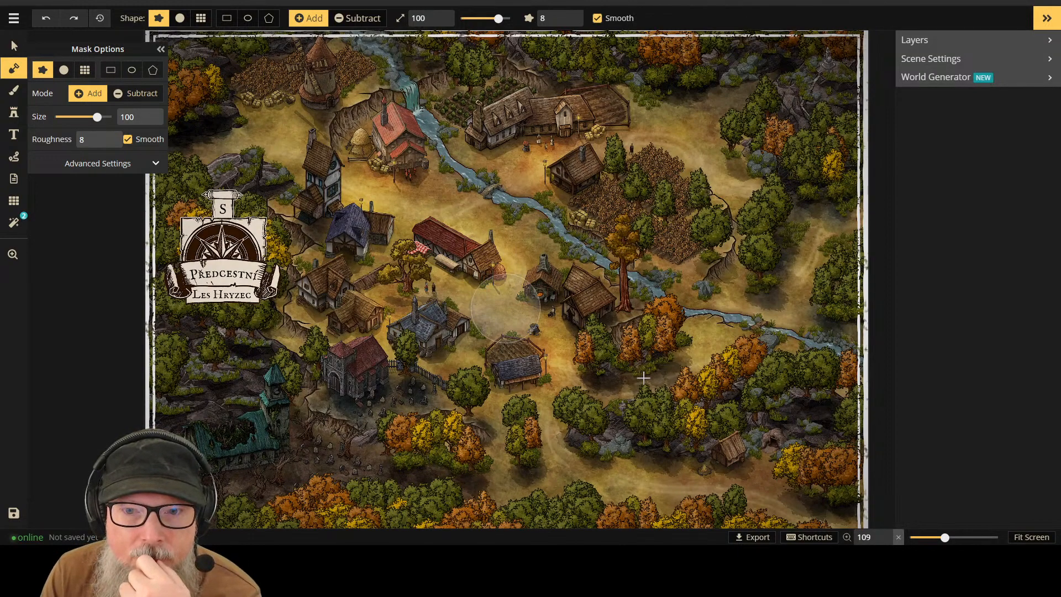
pyautogui.scroll(5, 539, 308)
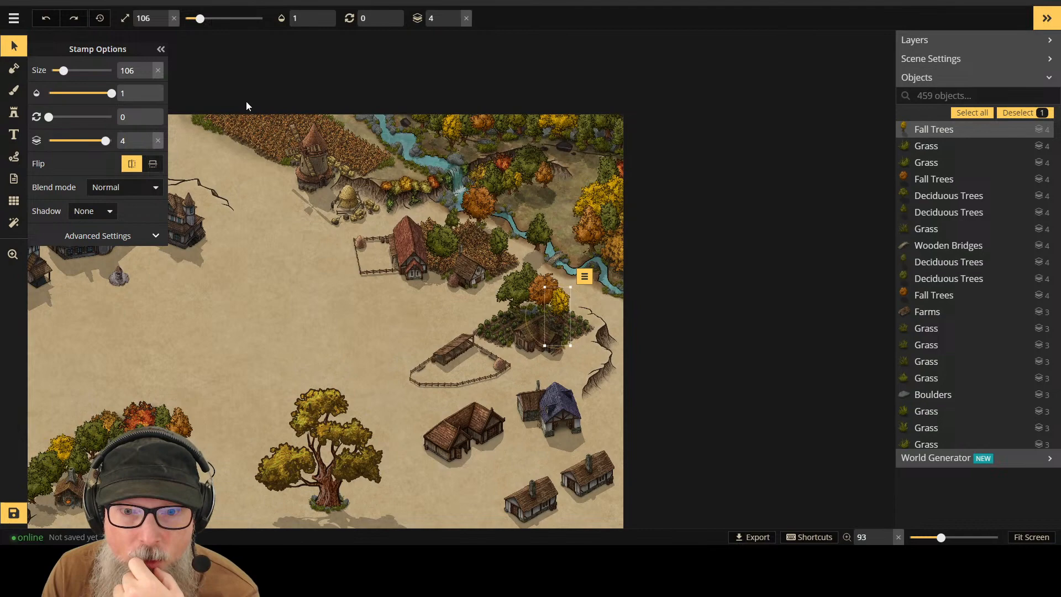
pyautogui.scroll(5, 546, 363)
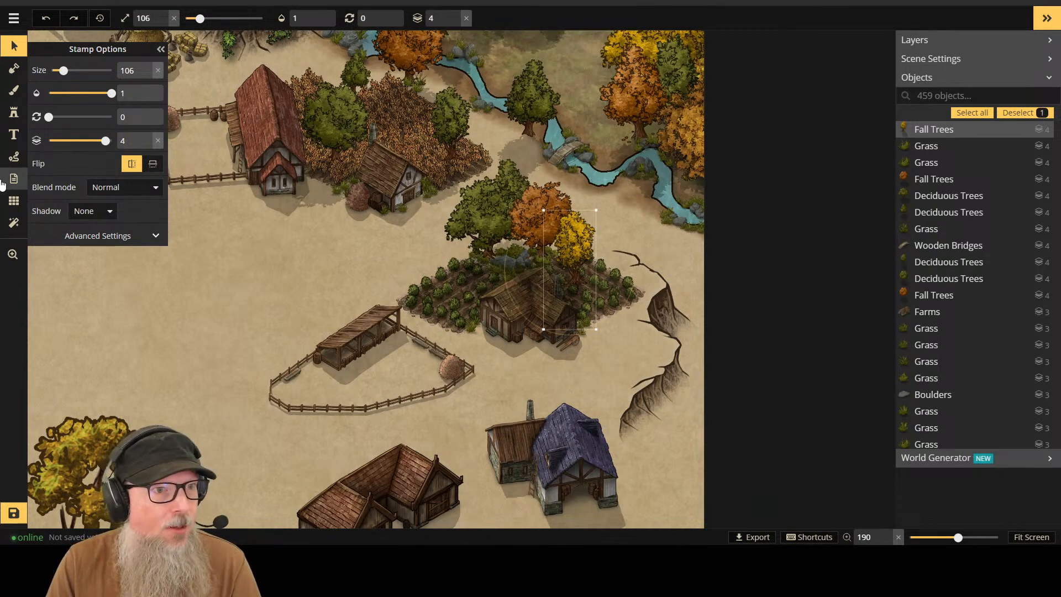
# Step: Choose the tall grass stamp from the recently used stamps and reduce its size to 40
pyautogui.click(14, 112)
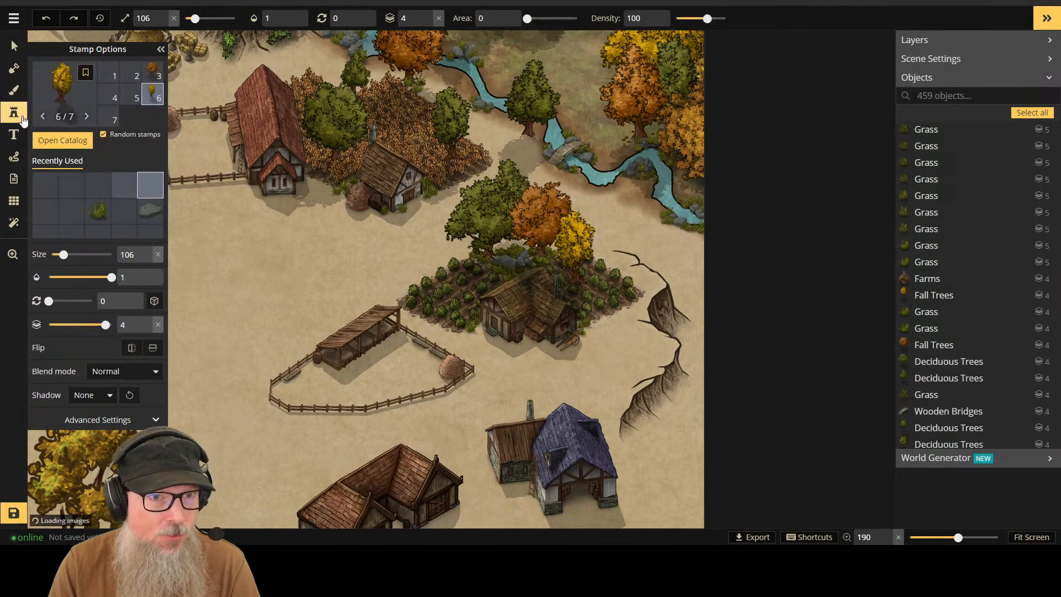
pyautogui.click(98, 211)
pyautogui.scroll(1, 596, 390)
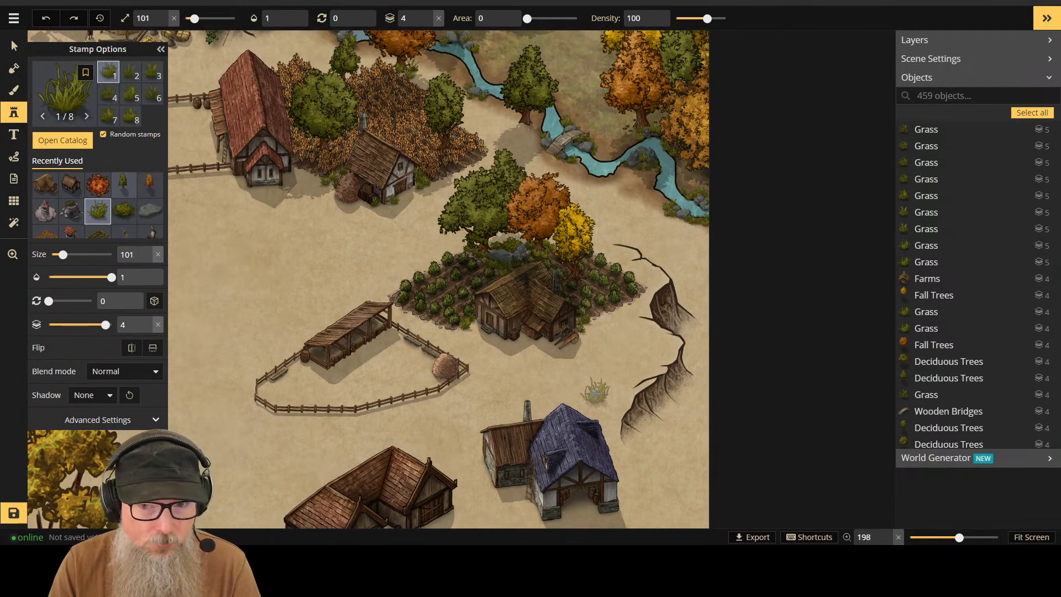
pyautogui.press('[')
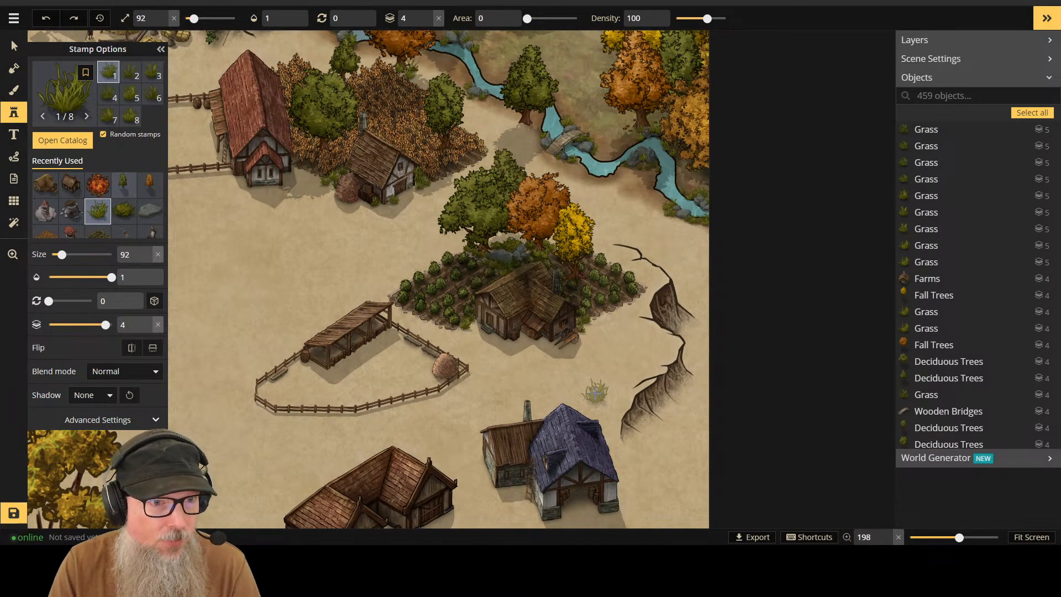
pyautogui.press('[')
pyautogui.press('[')
pyautogui.press('[')
pyautogui.press('[')
pyautogui.press('[')
pyautogui.press('[')
pyautogui.press('[')
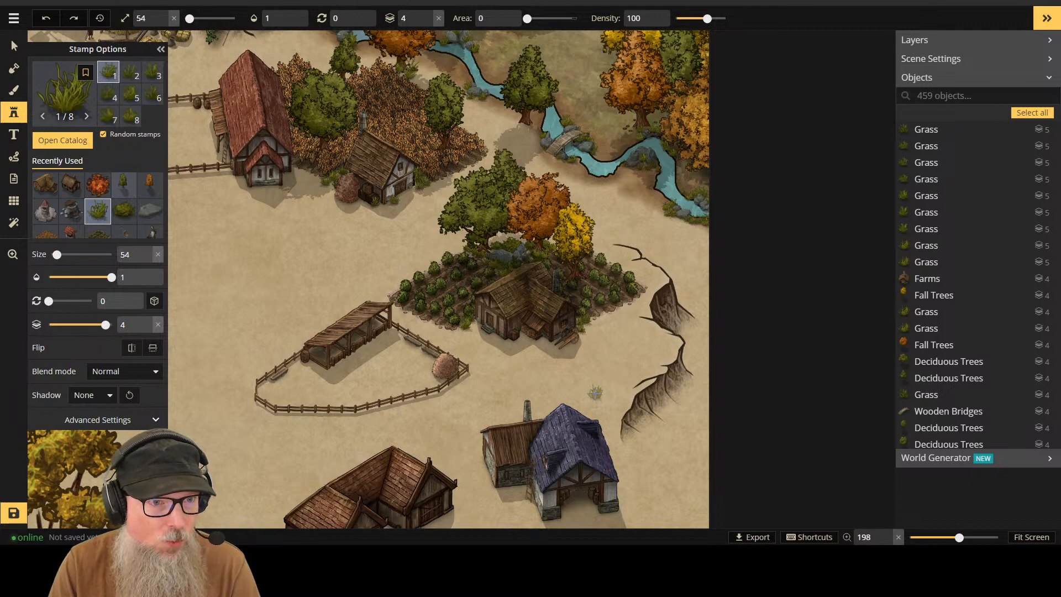
pyautogui.press('[')
pyautogui.press('[')
pyautogui.press('[')
pyautogui.press('[')
pyautogui.press('[')
pyautogui.press('[')
pyautogui.press('[')
pyautogui.press('[')
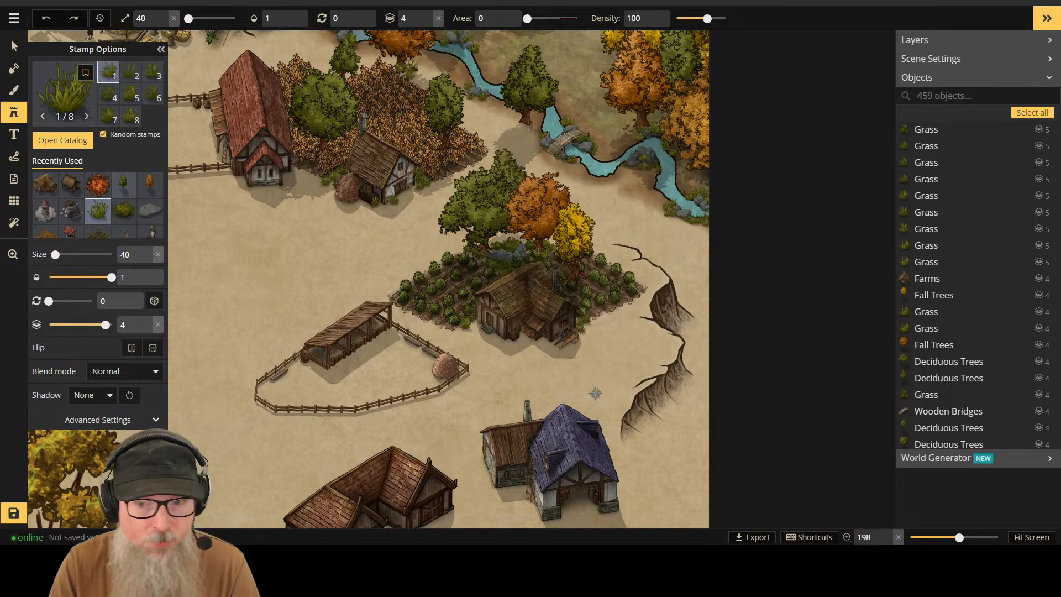
# Step: Place a grass tuft on layer 4 beside the haystack in the fenced pen's corner, north of the two red-brown barns
pyautogui.scroll(4, 585, 509)
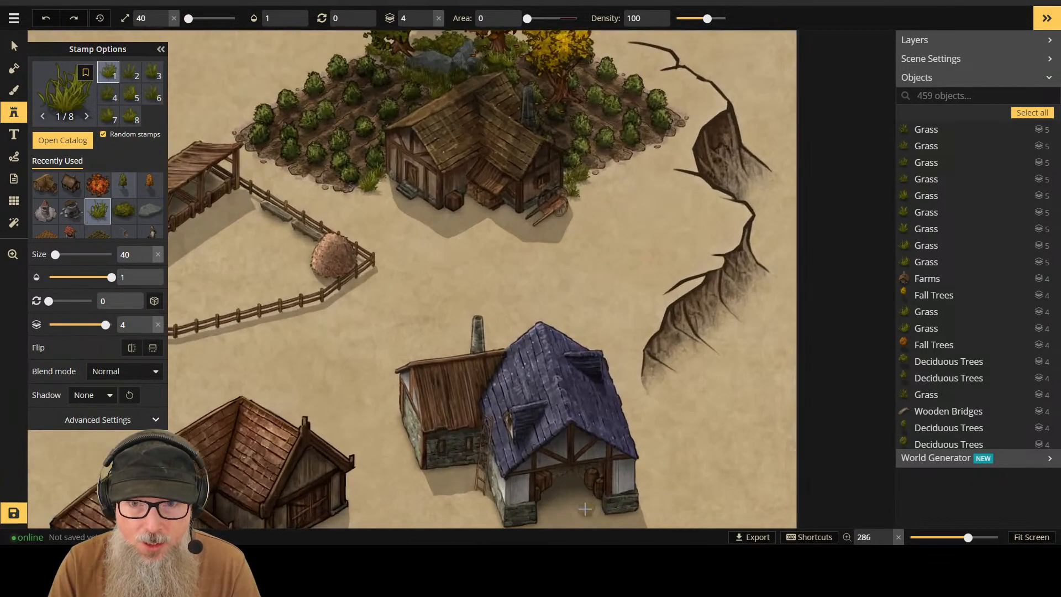
pyautogui.scroll(2, 478, 486)
pyautogui.moveTo(478, 486); pyautogui.dragTo(681, 419)
pyautogui.click(575, 178)
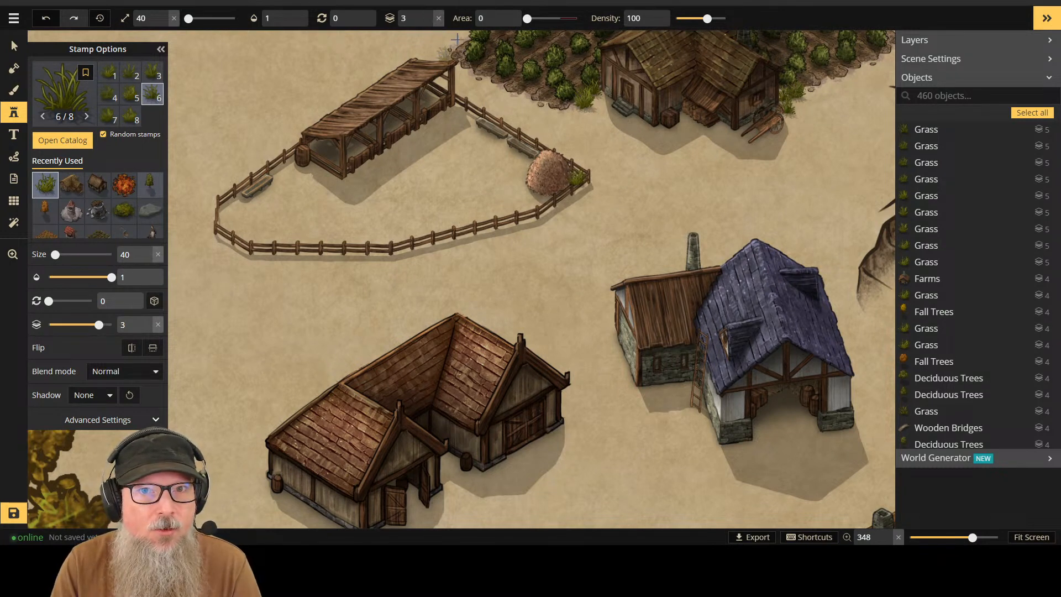
# Step: Move the grass tuft beside the pen's haystack to layer 2 so it sits behind the fence
pyautogui.click(428, 23)
pyautogui.press('Escape')
pyautogui.click(576, 177)
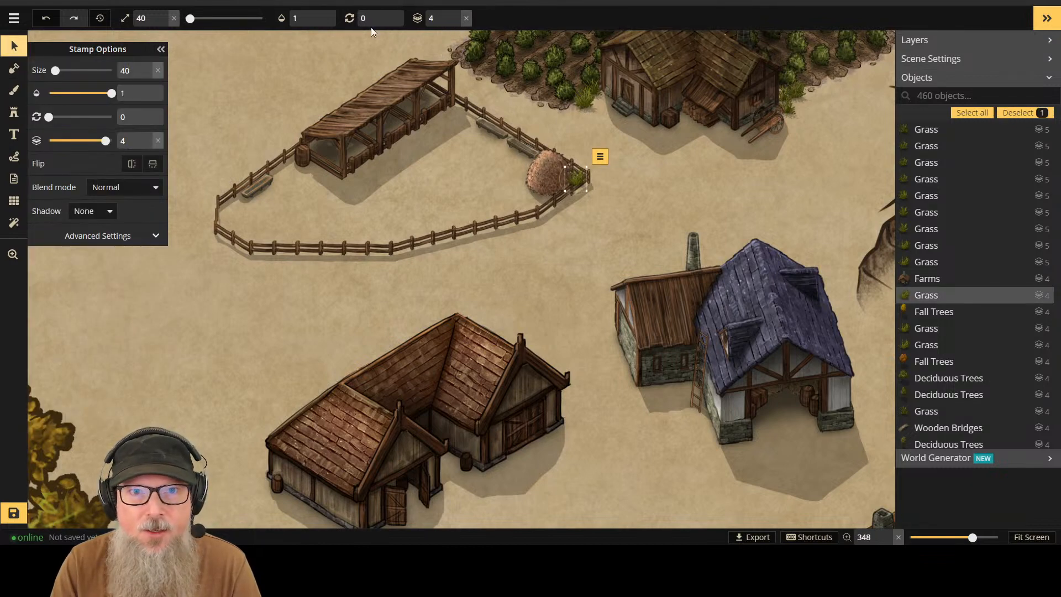
pyautogui.click(456, 22)
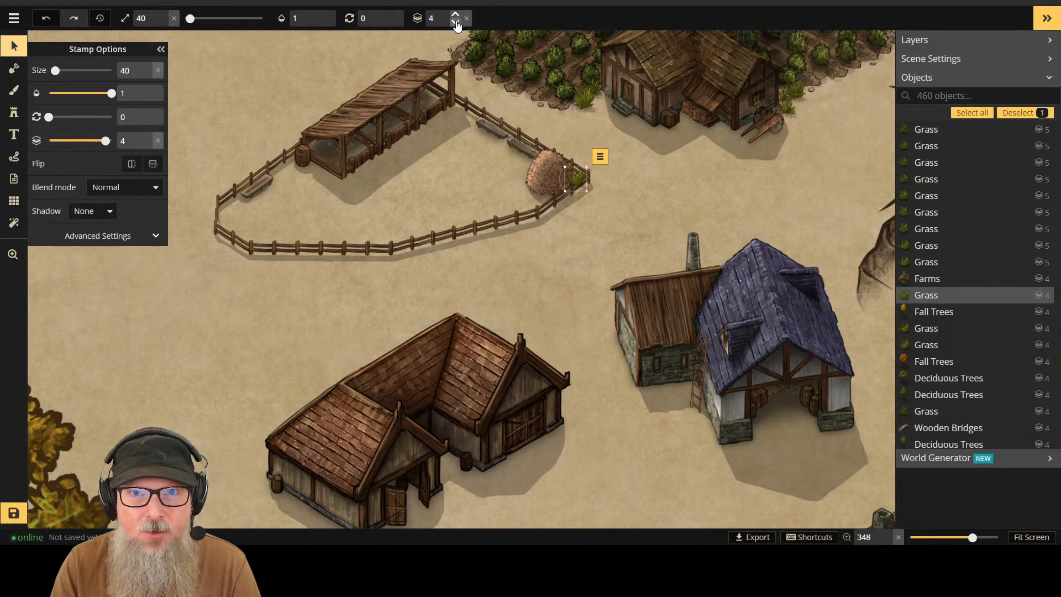
pyautogui.click(456, 22)
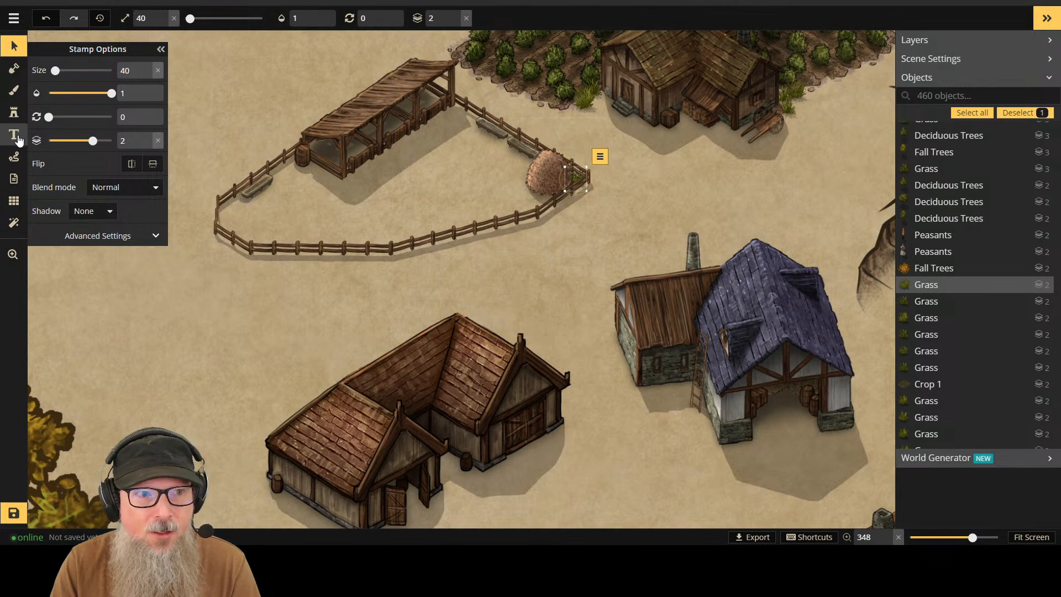
# Step: Place three more size 40 grass tufts on layer 2 around the fence corner beside the haystack
pyautogui.click(20, 117)
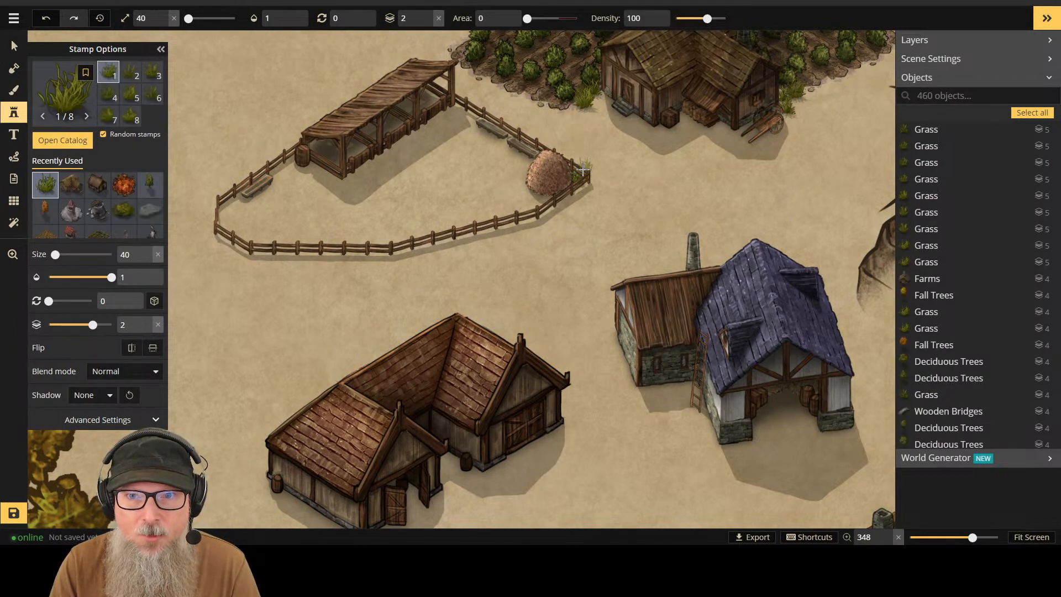
pyautogui.click(582, 167)
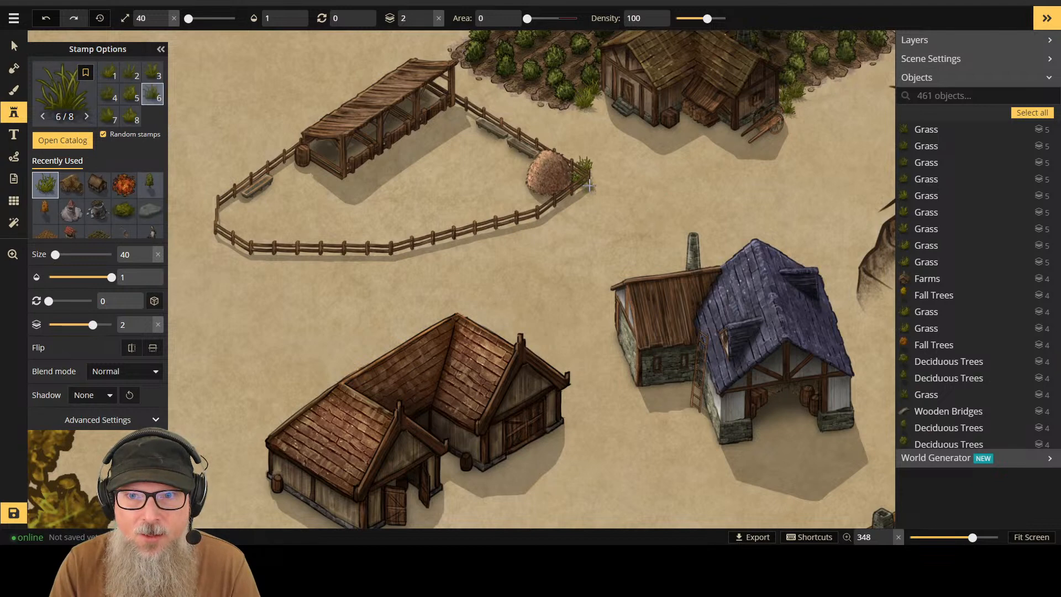
pyautogui.click(587, 183)
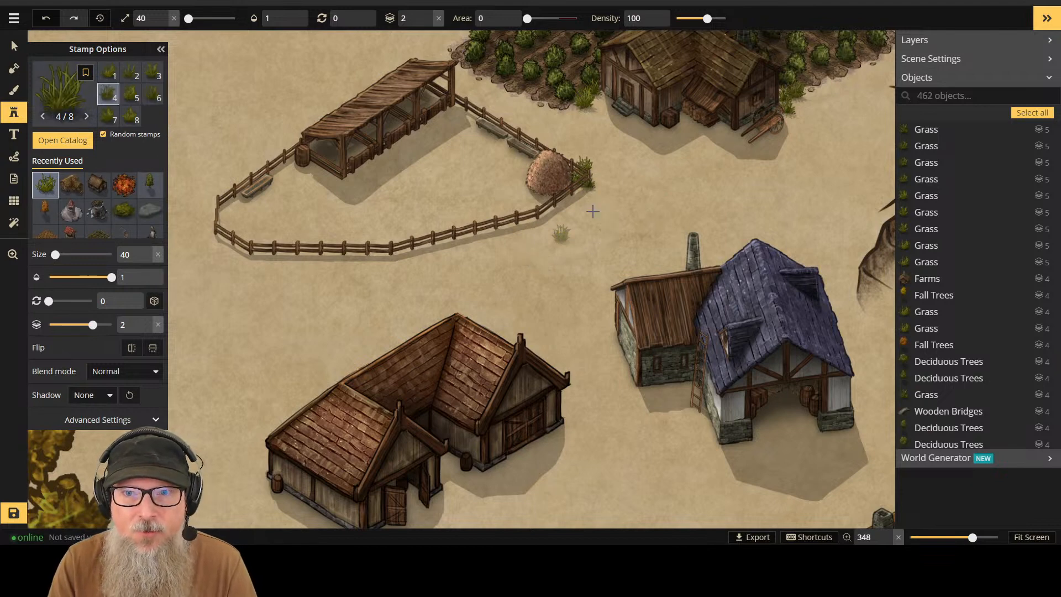
pyautogui.click(583, 189)
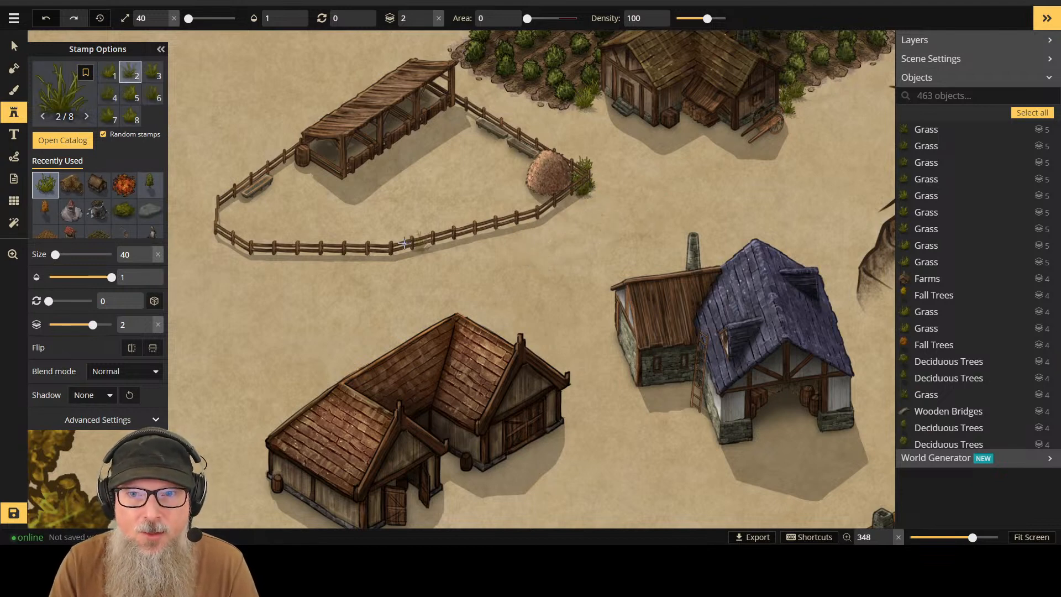
# Step: Raise the two lower grass tufts at the pen's fence corner beside the haystack to layer 3
pyautogui.press('Escape')
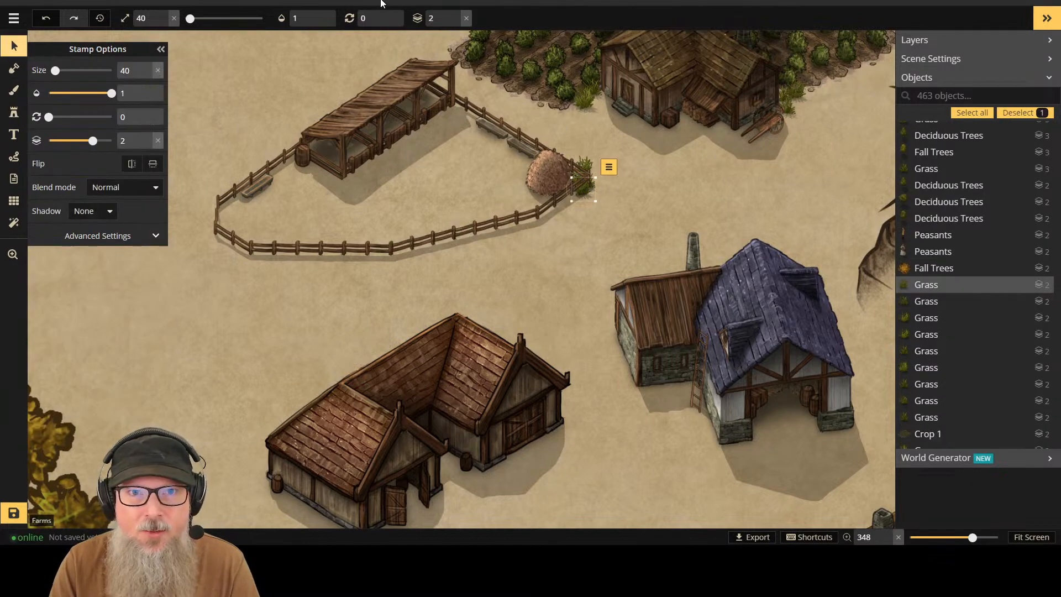
pyautogui.click(457, 15)
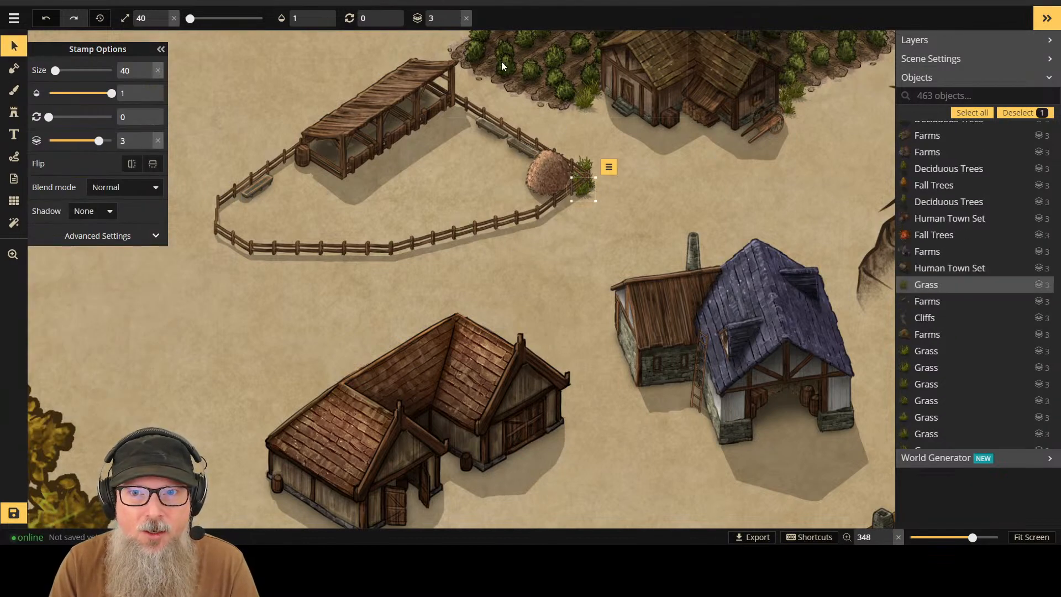
pyautogui.click(633, 187)
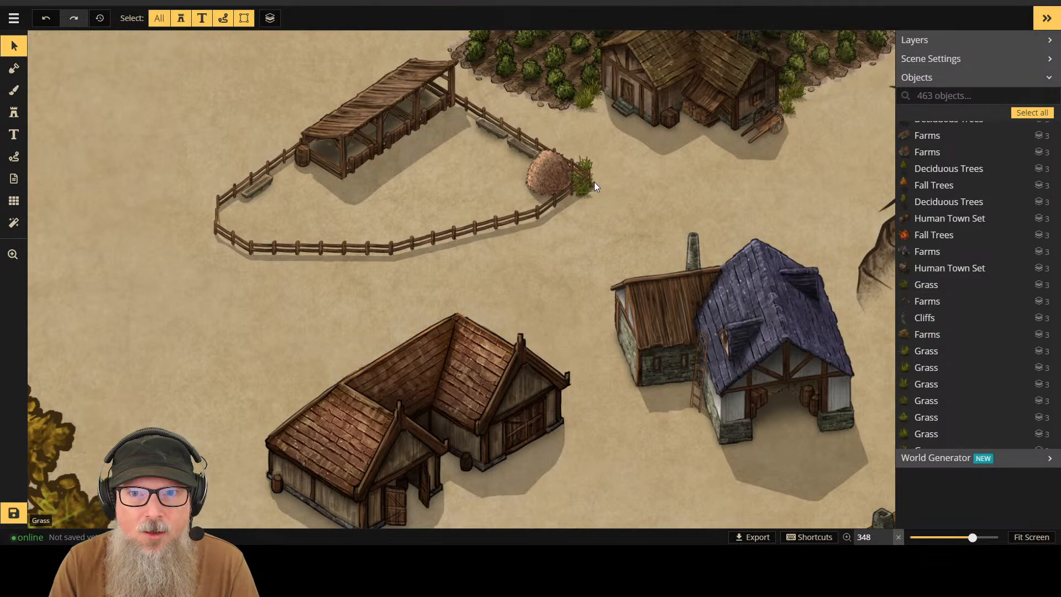
pyautogui.click(594, 181)
pyautogui.click(457, 16)
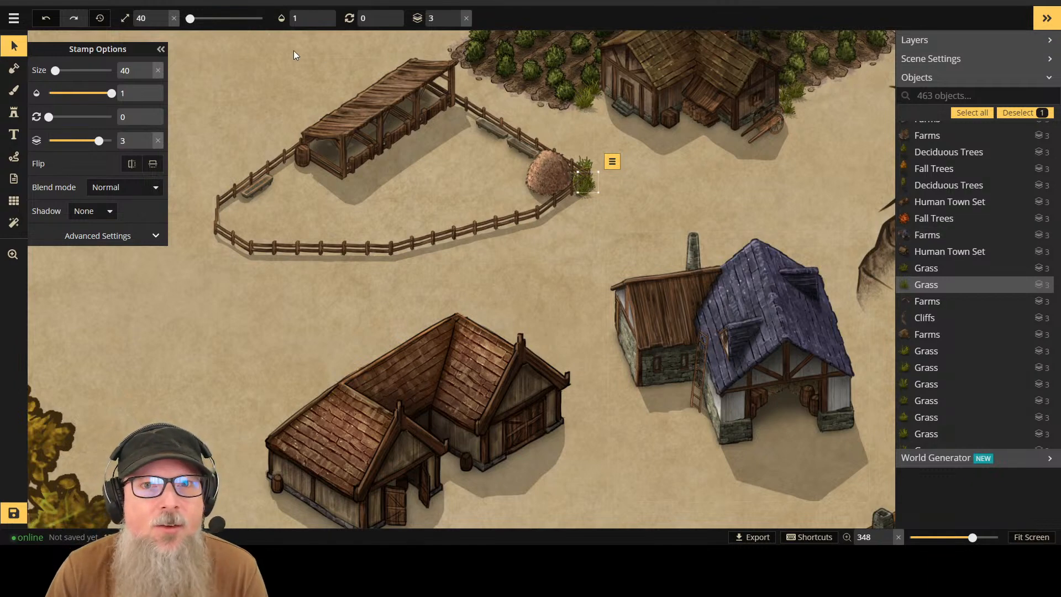
# Step: Lower the fenced pen with the open shed to layer 1, checking how it overlaps the corner grass
pyautogui.click(274, 238)
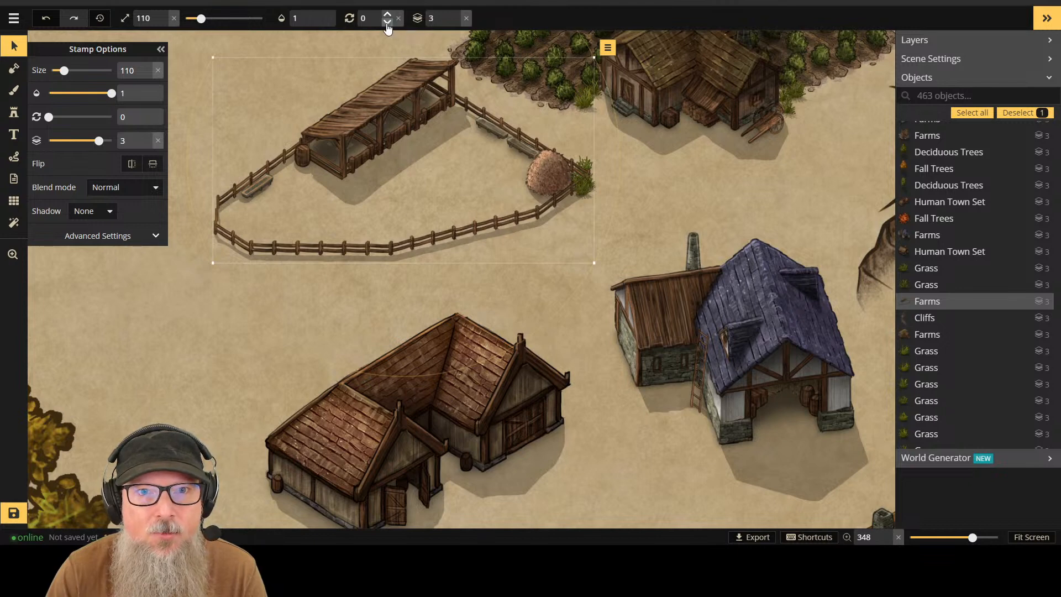
pyautogui.click(456, 23)
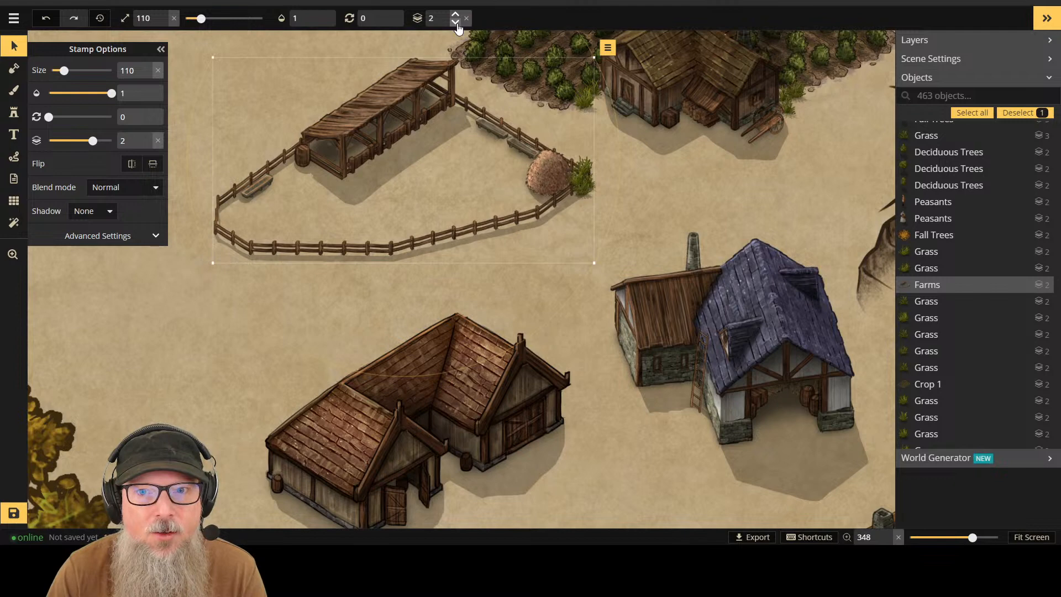
pyautogui.click(455, 23)
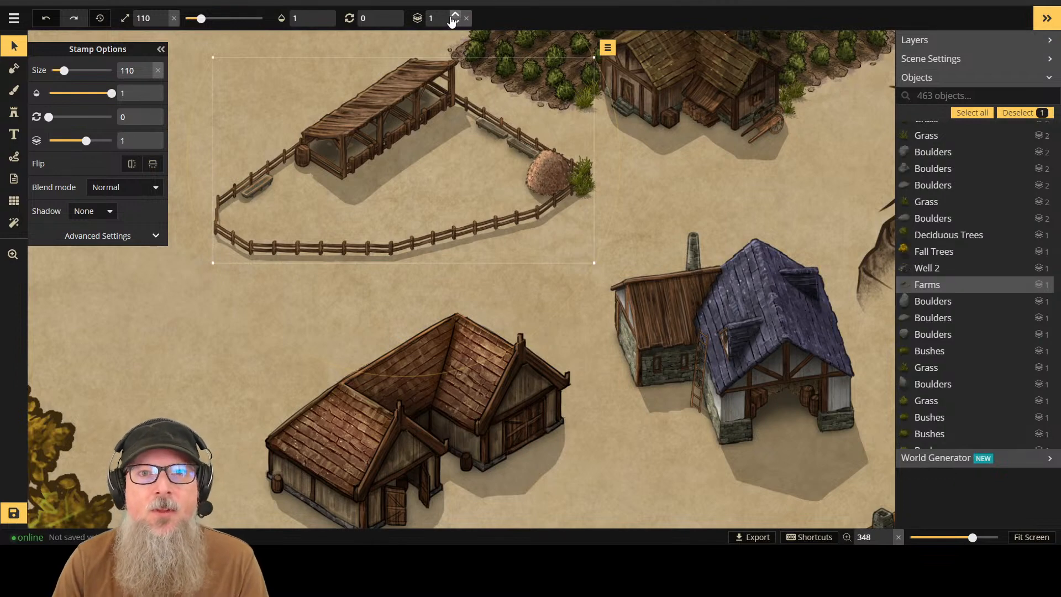
pyautogui.click(455, 23)
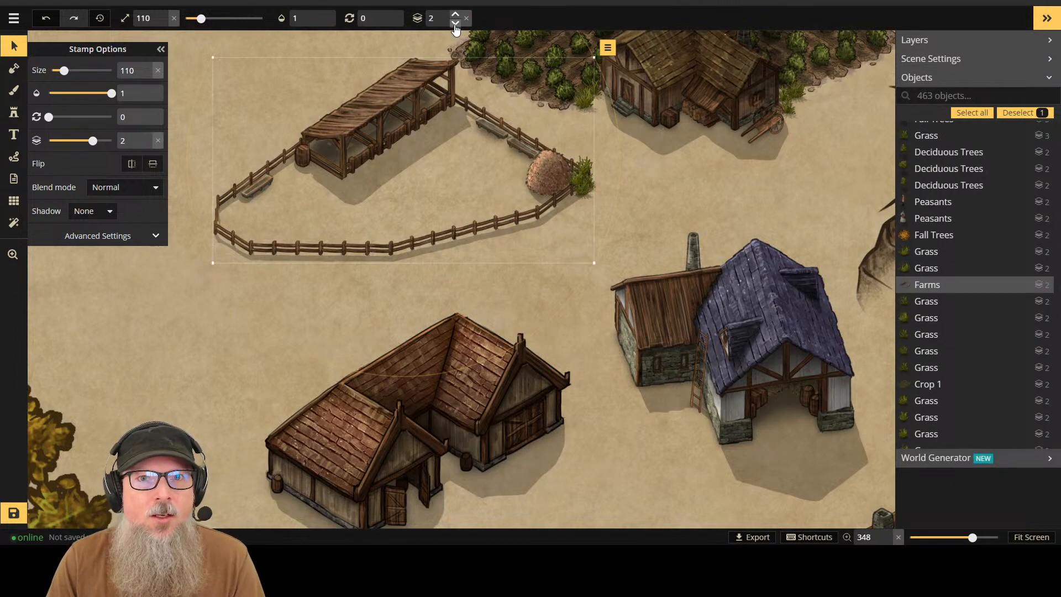
pyautogui.click(456, 14)
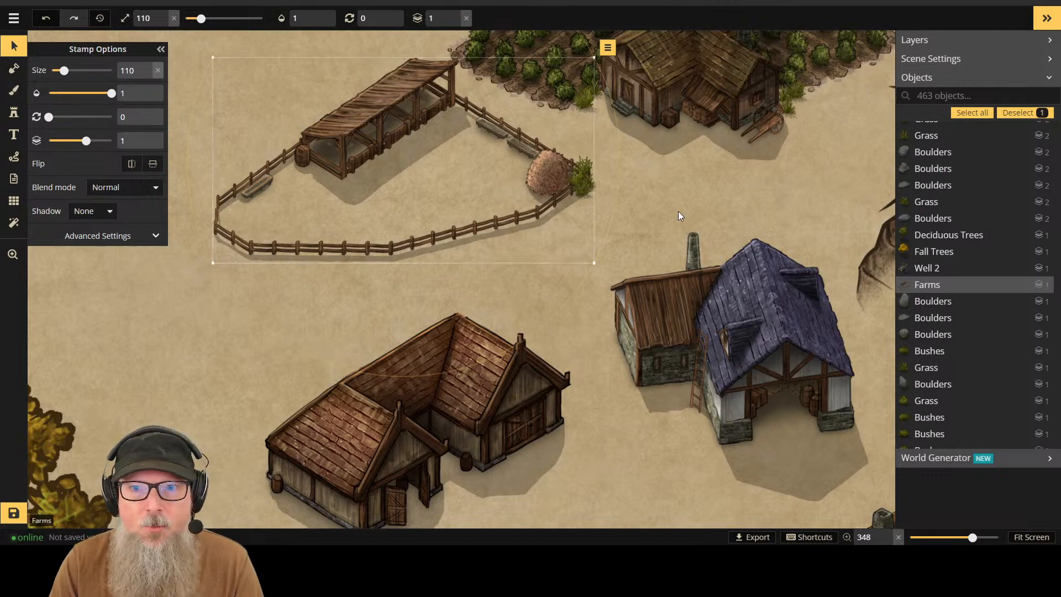
# Step: Send the other two grass tufts at the haystack's fence corner down to layer 0, behind the pen
pyautogui.click(613, 188)
pyautogui.click(581, 174)
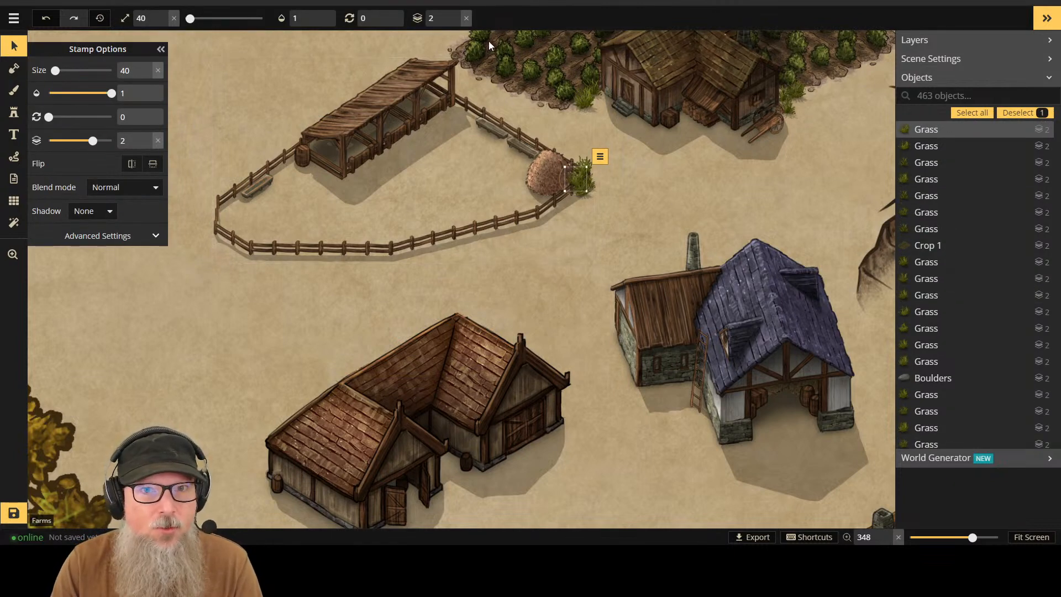
pyautogui.click(456, 23)
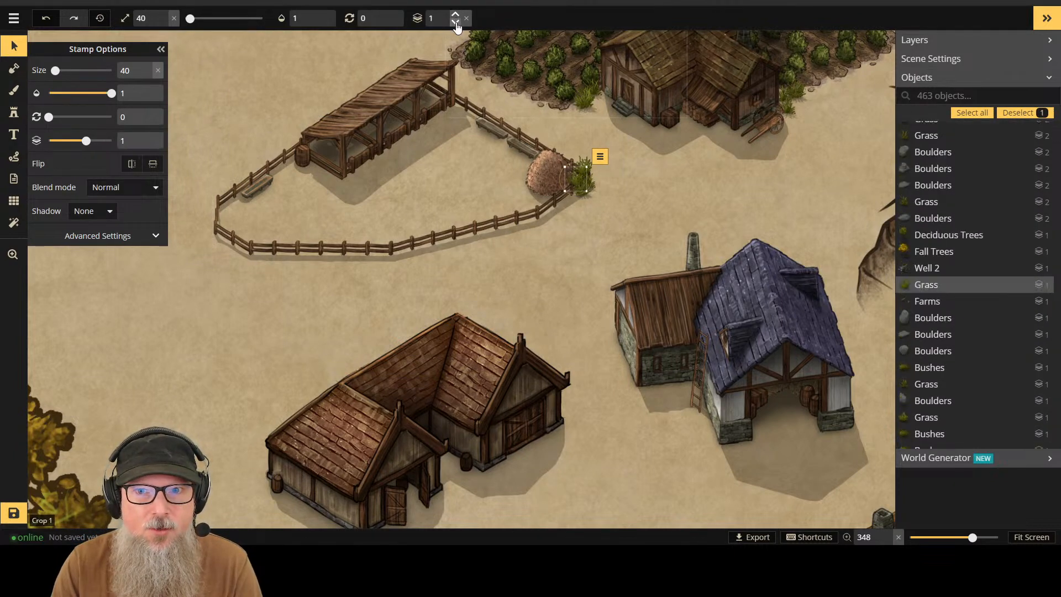
pyautogui.click(455, 23)
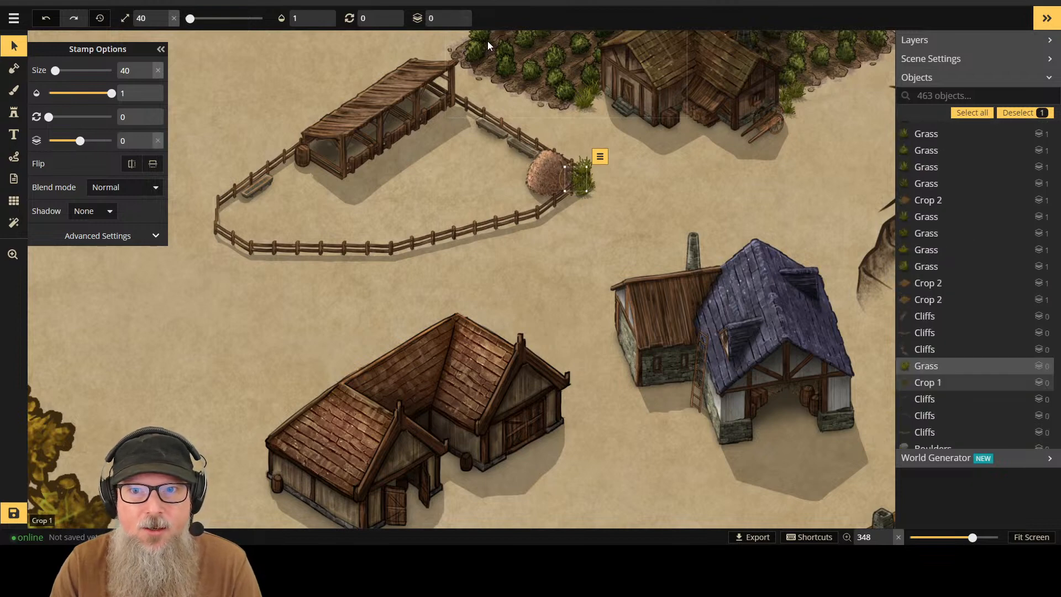
pyautogui.click(597, 173)
pyautogui.click(591, 164)
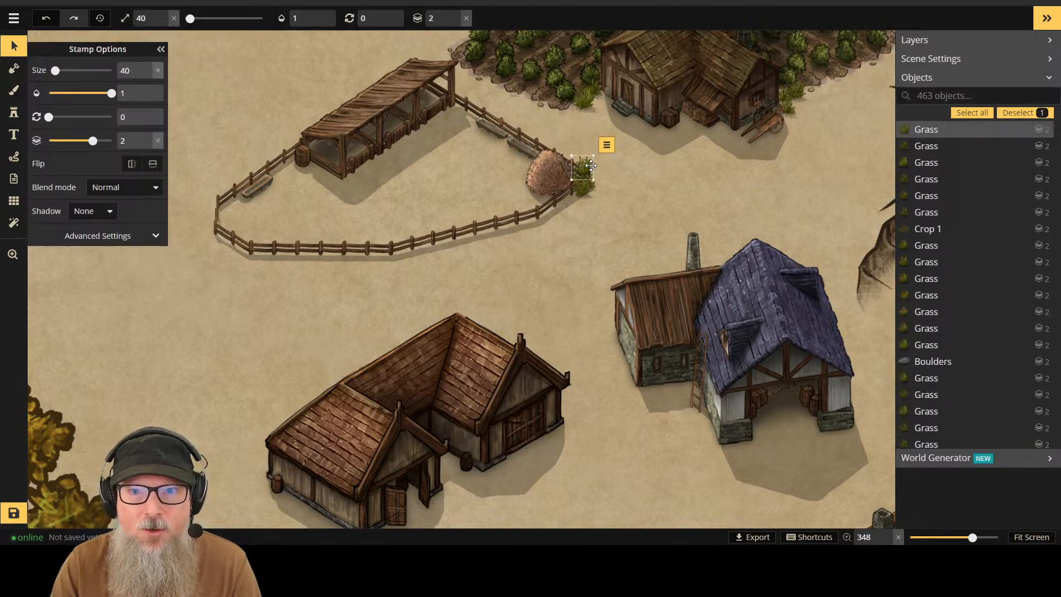
pyautogui.click(456, 23)
pyautogui.click(455, 23)
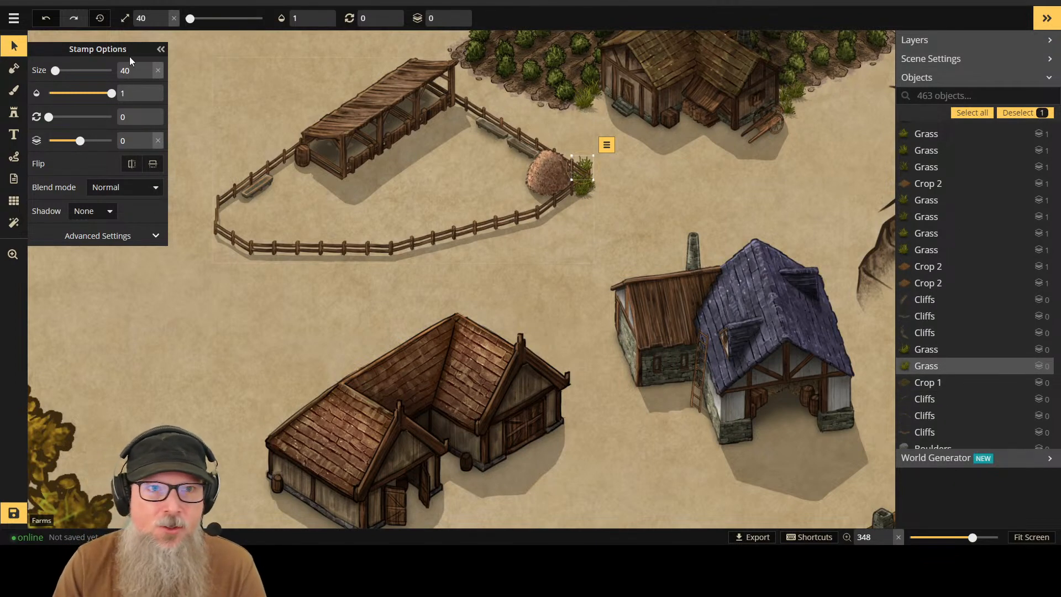
# Step: Try to place a size 40 grass tuft on layer 1 at the open shed's northeast end
pyautogui.click(14, 112)
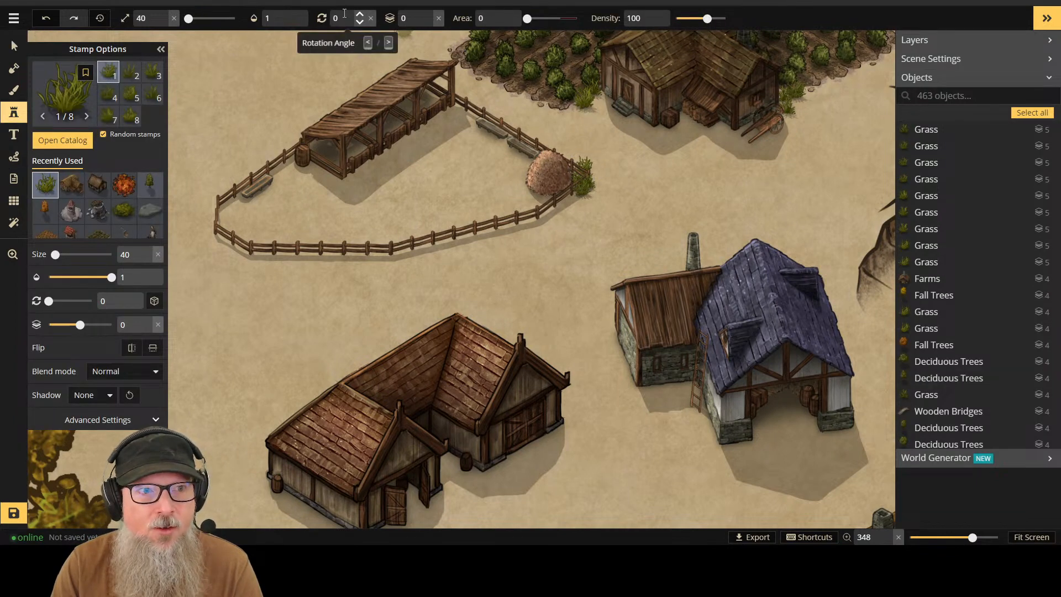
pyautogui.click(428, 17)
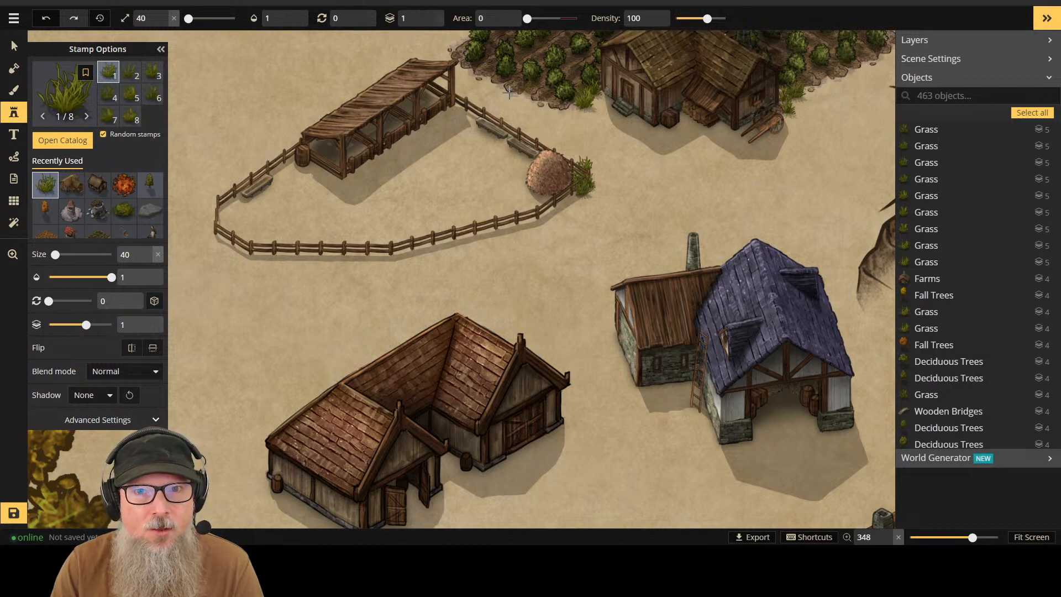
pyautogui.click(401, 140)
pyautogui.click(398, 141)
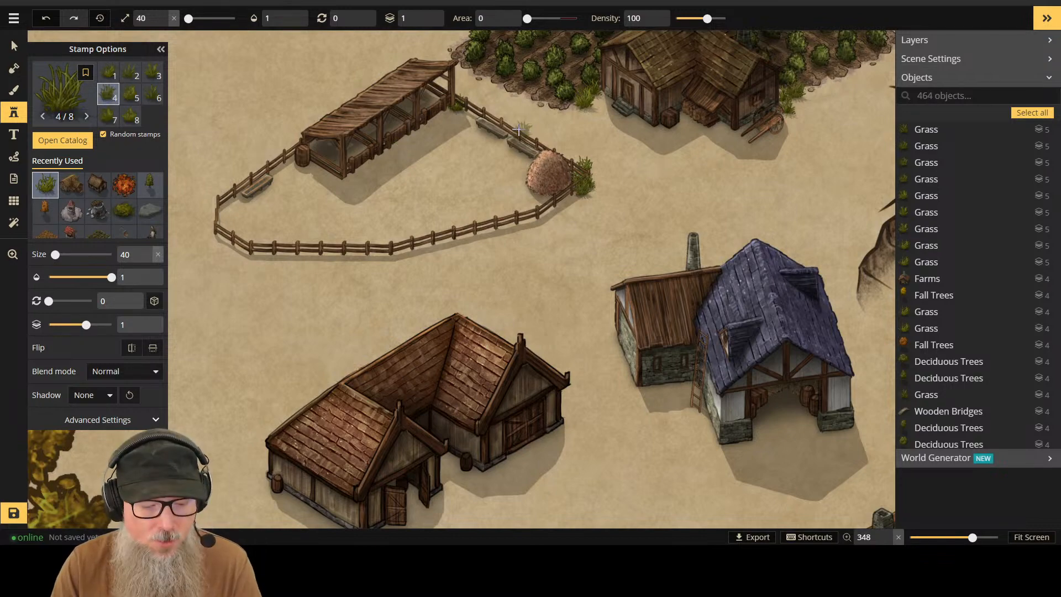
pyautogui.hotkey('ctrl', 'z')
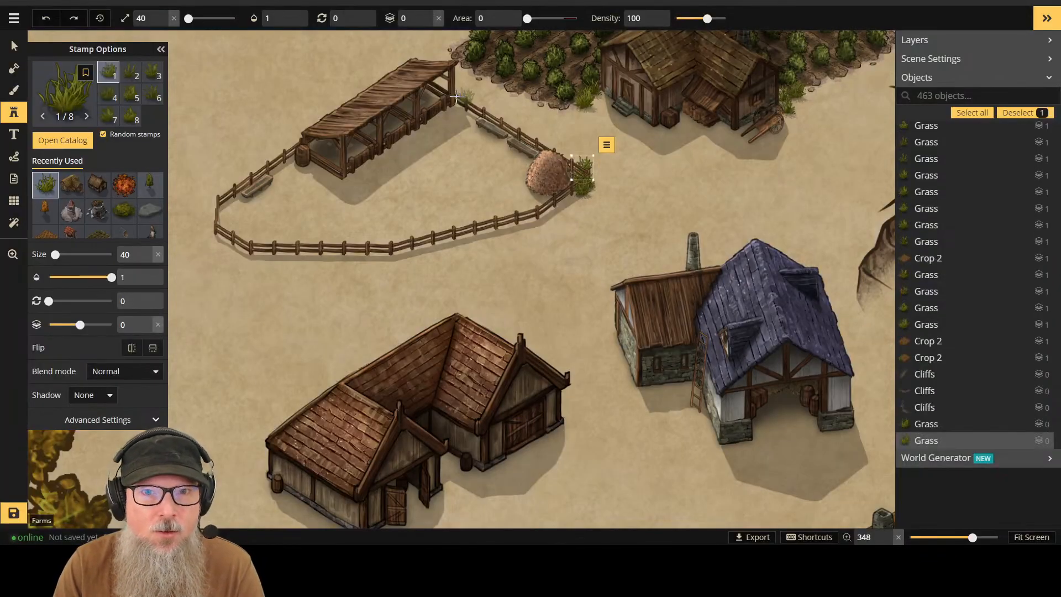
# Step: Place a size 40 grass tuft beside the barrel at the shed's southwest end and raise it to layer 1
pyautogui.click(312, 161)
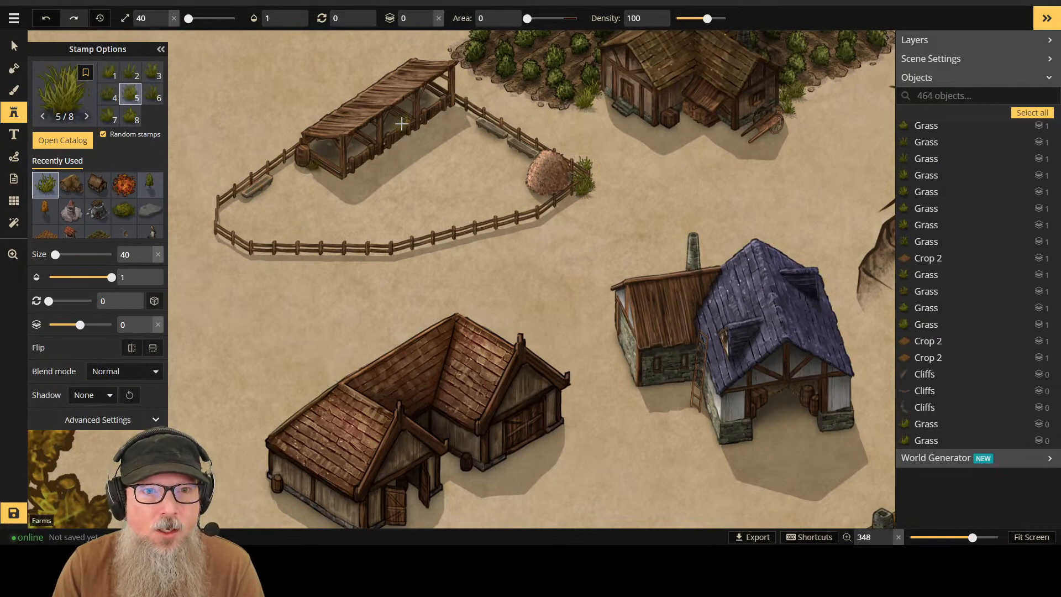
pyautogui.click(13, 42)
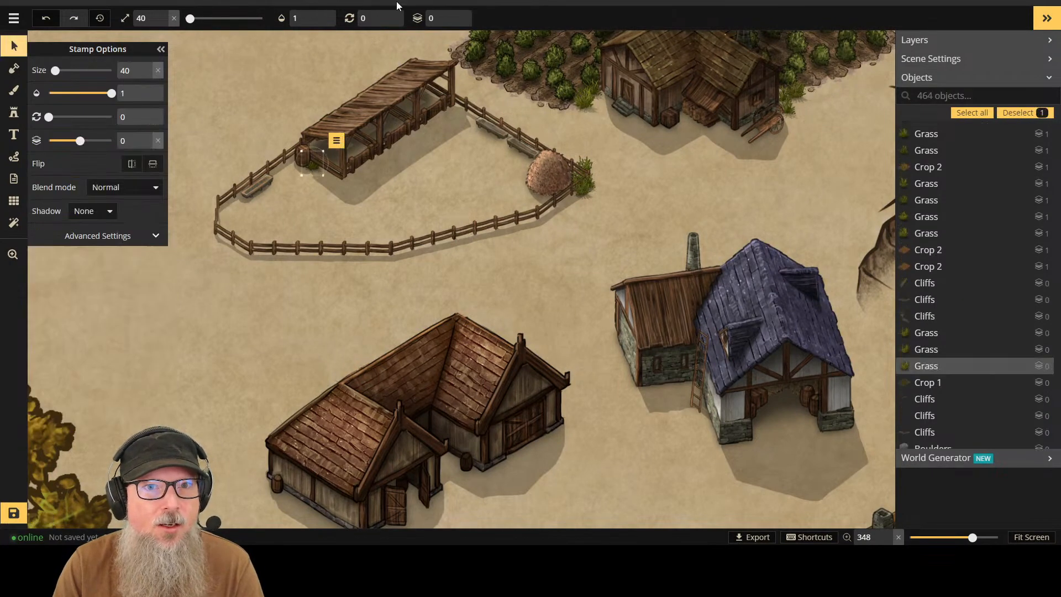
pyautogui.click(456, 15)
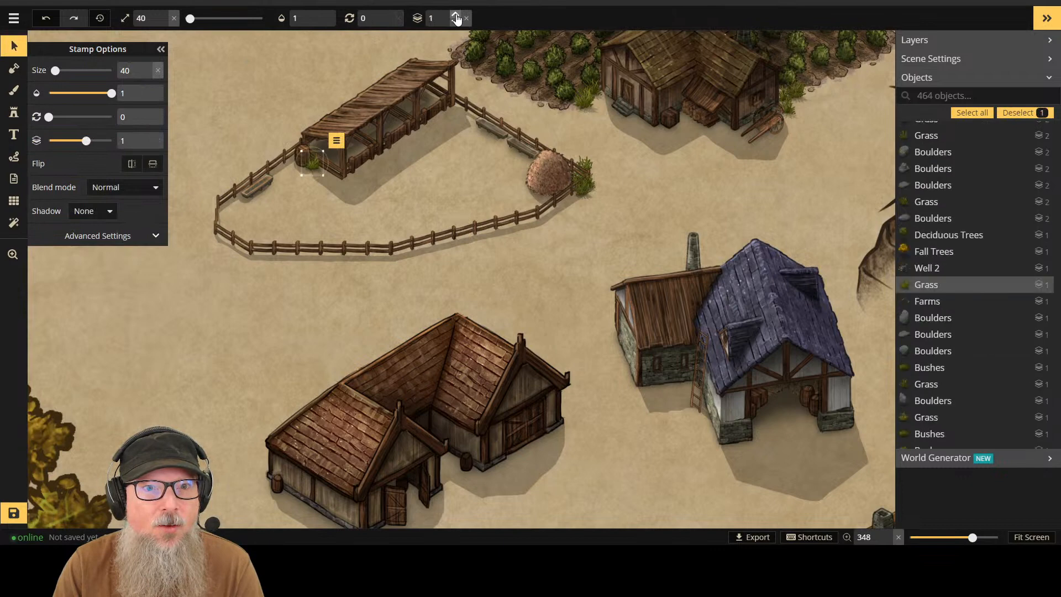
# Step: Stamp size 40 grass at the shed's northeast post, shift the tuft against the fence and raise it to layer 2
pyautogui.click(13, 134)
pyautogui.click(14, 112)
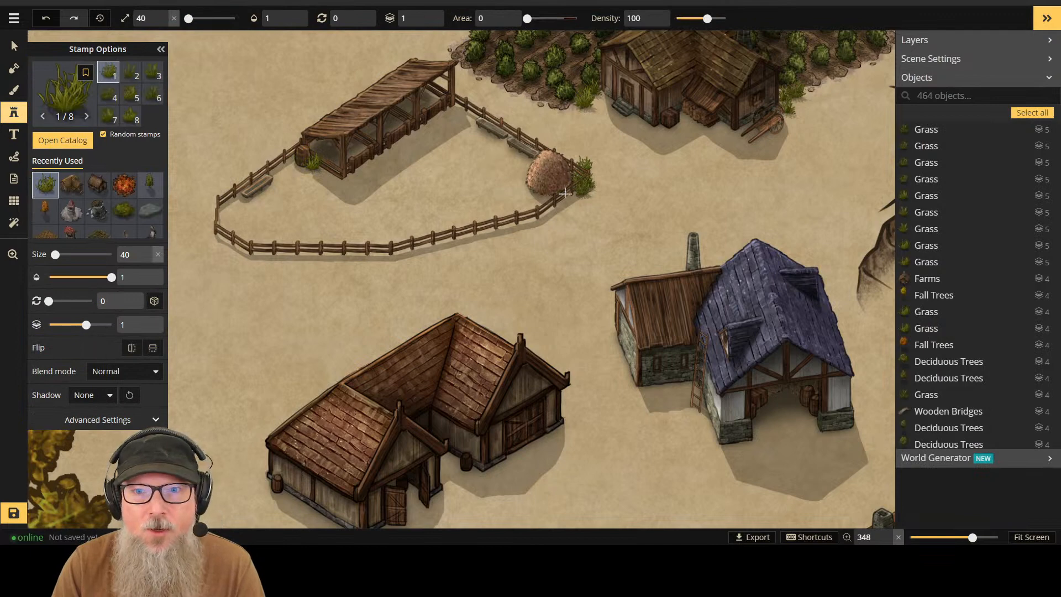
pyautogui.click(448, 110)
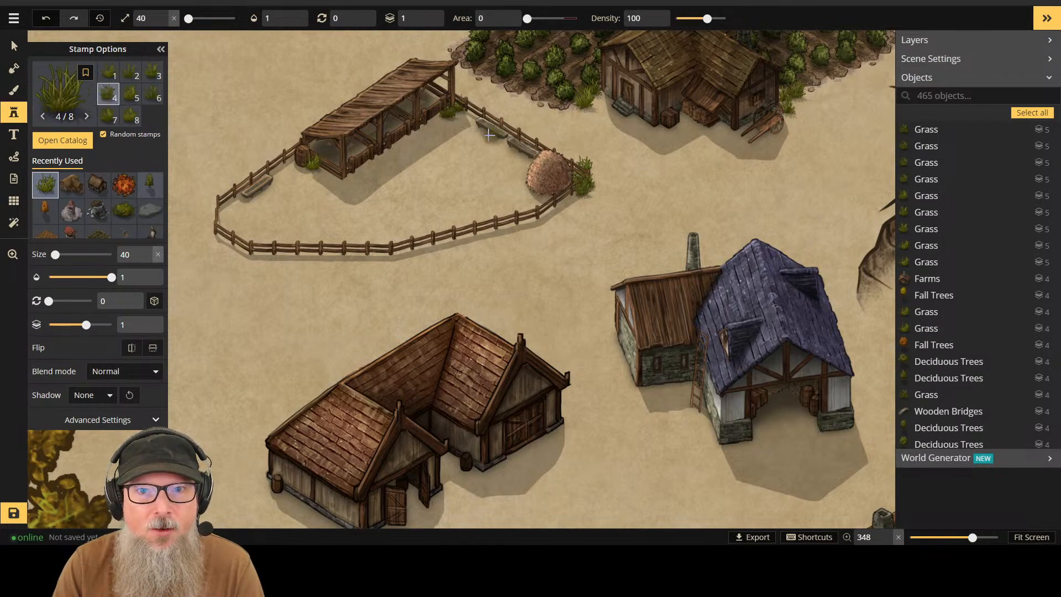
pyautogui.click(270, 42)
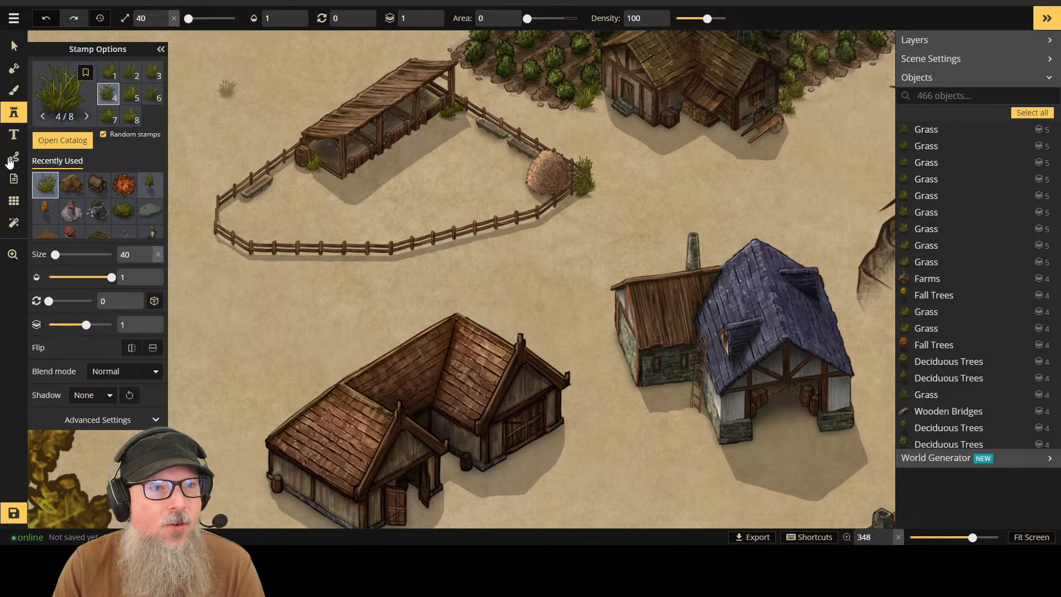
pyautogui.click(20, 49)
pyautogui.click(448, 110)
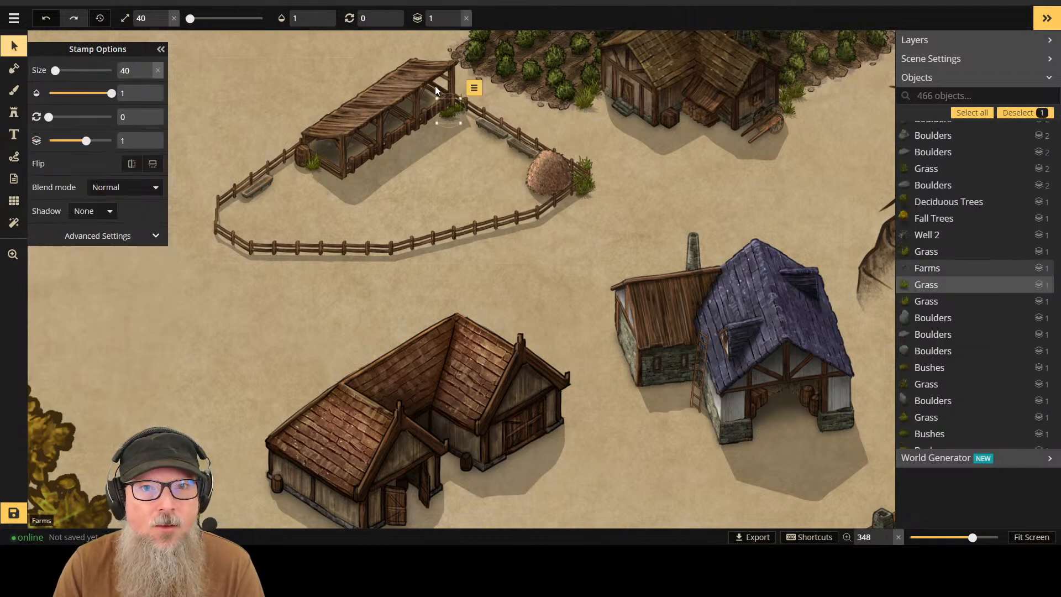
pyautogui.moveTo(449, 110); pyautogui.dragTo(457, 105)
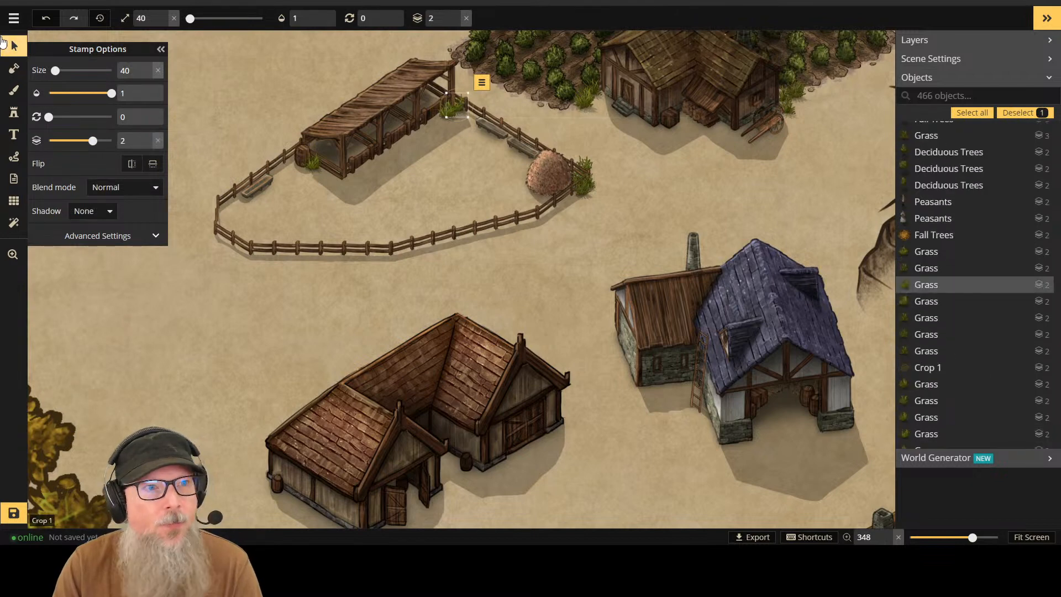
# Step: Add layer 2 grass tufts at the shed's northeast post, the barrel and the western trough, reducing the size to 30
pyautogui.click(12, 113)
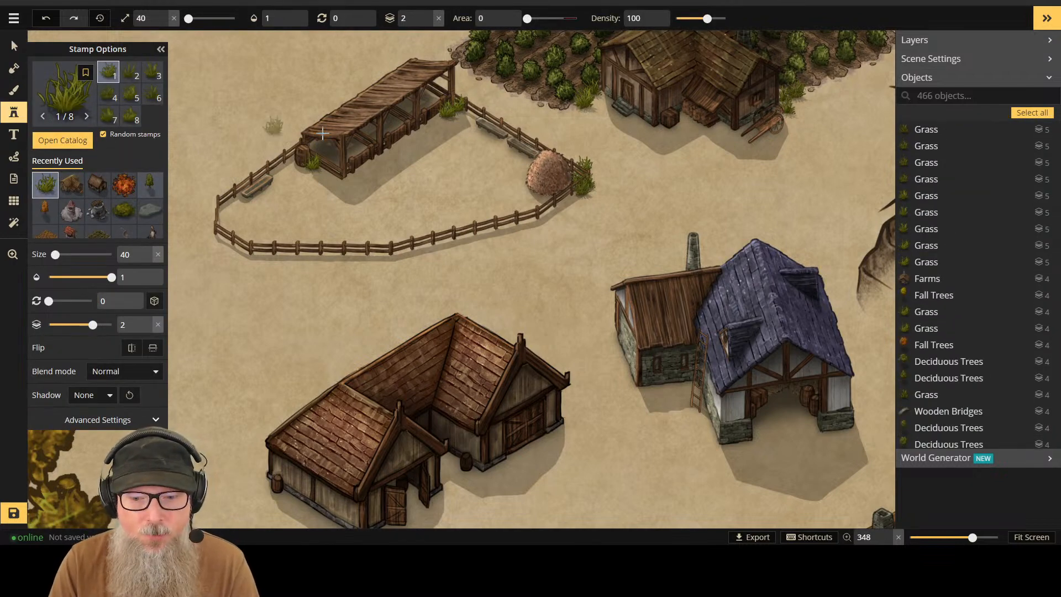
pyautogui.click(457, 115)
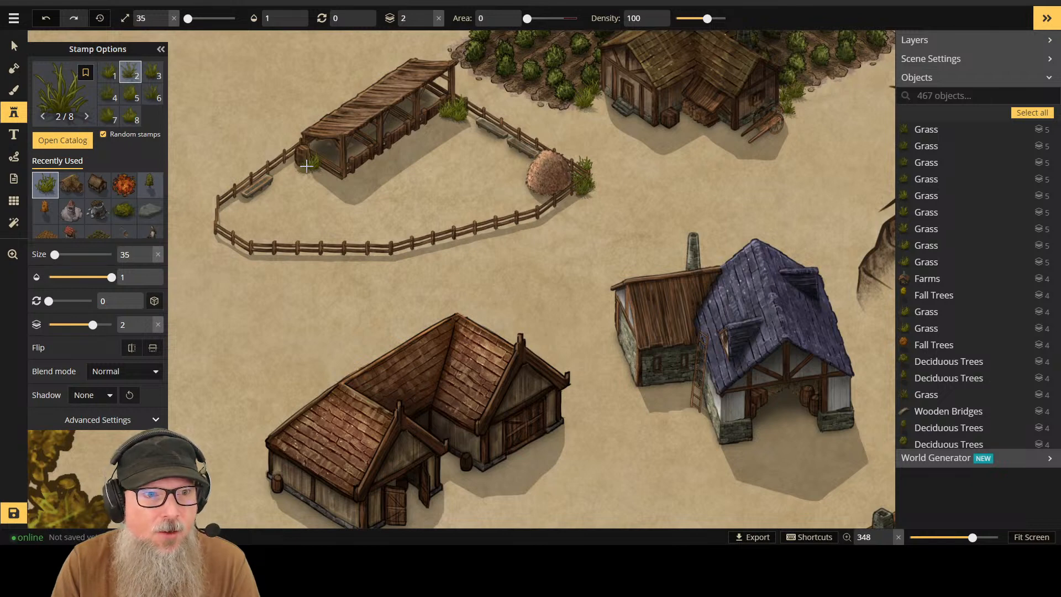
pyautogui.click(316, 165)
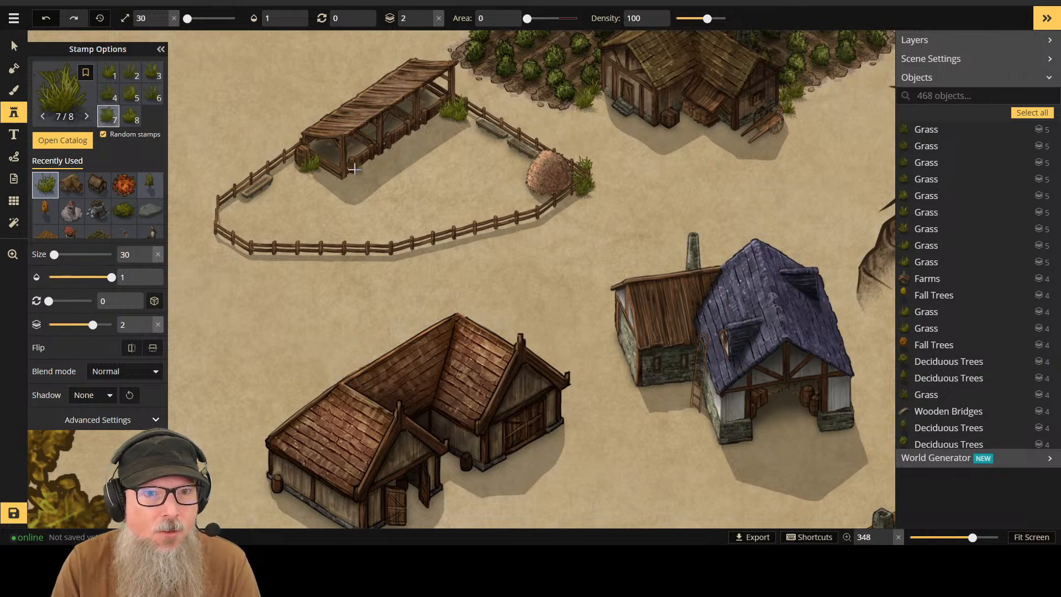
pyautogui.click(239, 195)
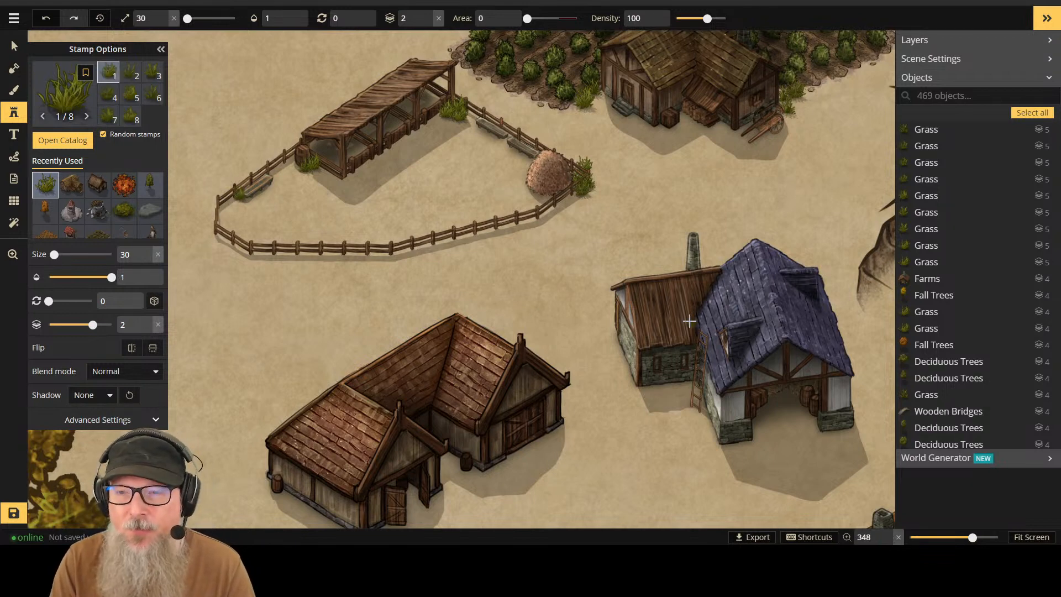
# Step: Place size 30 grass tufts on layer 2 along the front of the farmhouse beside the vegetable garden
pyautogui.click(729, 127)
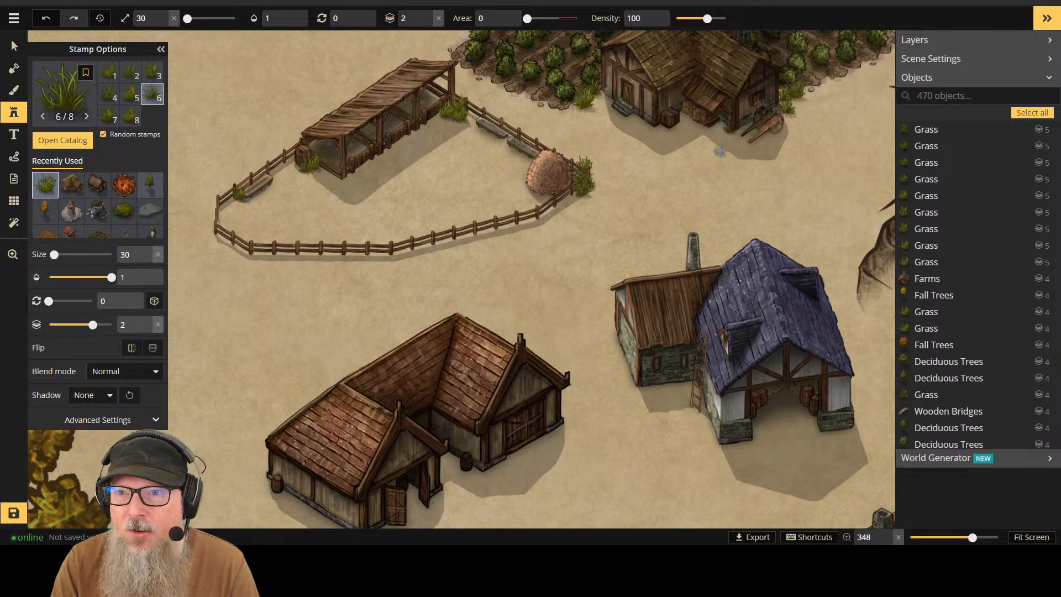
pyautogui.click(718, 175)
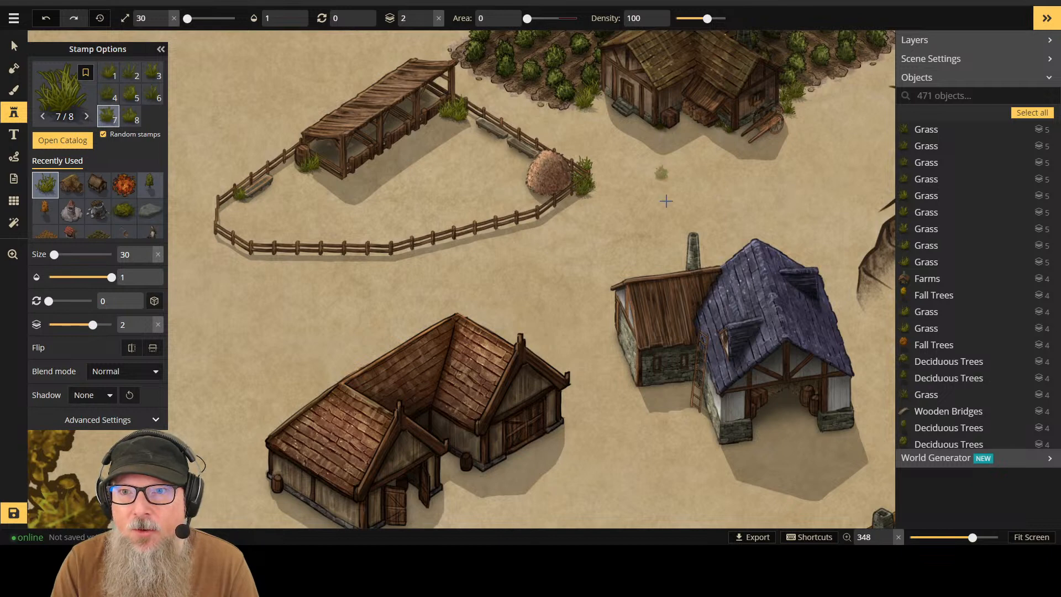
pyautogui.click(463, 228)
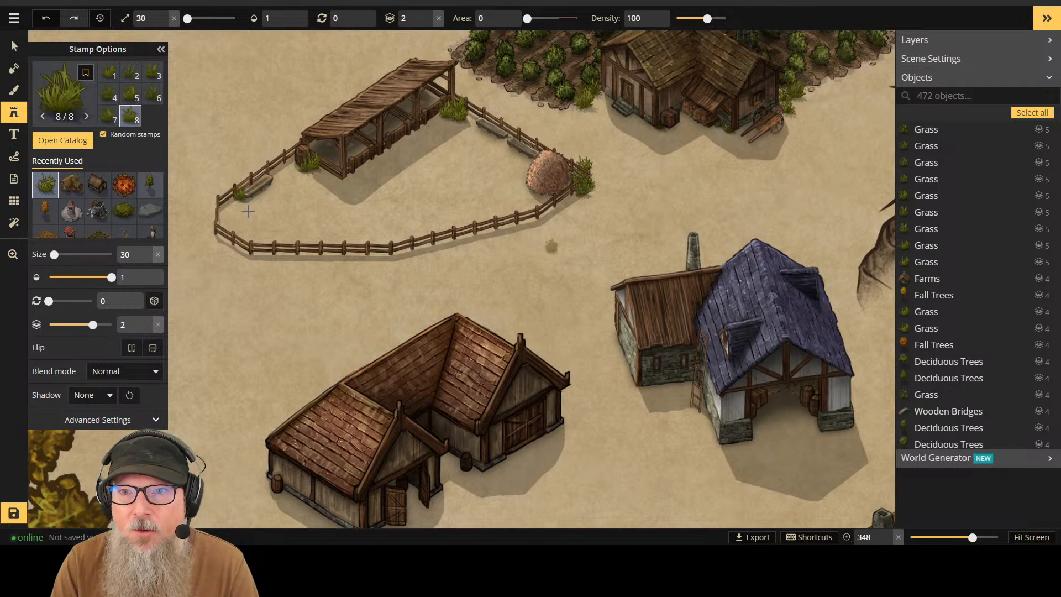
# Step: Raise the grass tufts along the front of the farmhouse beside the vegetable garden to layer 3
pyautogui.click(14, 45)
pyautogui.click(718, 169)
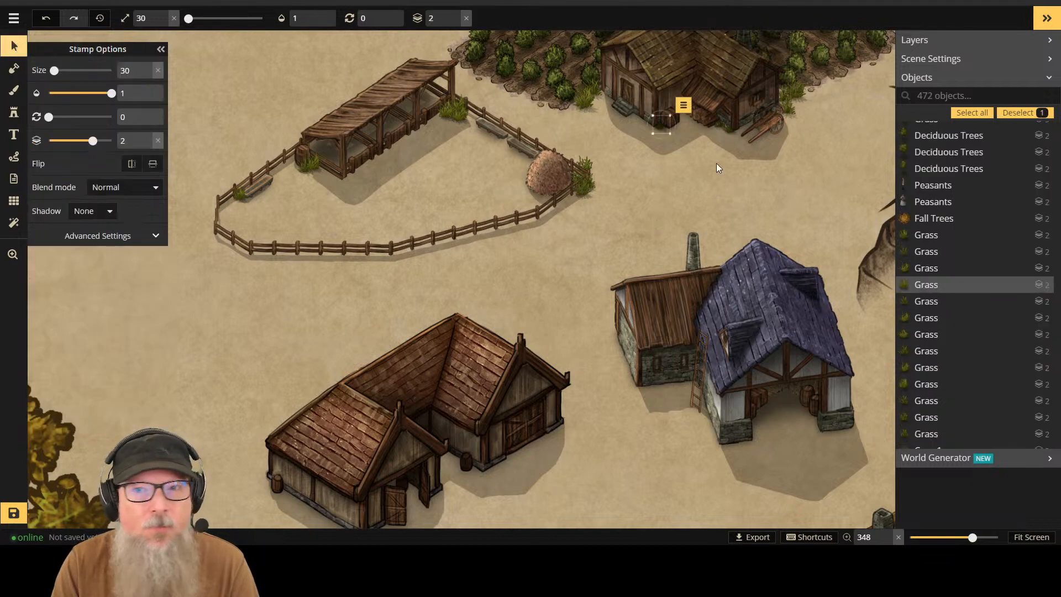
pyautogui.click(454, 15)
pyautogui.click(715, 125)
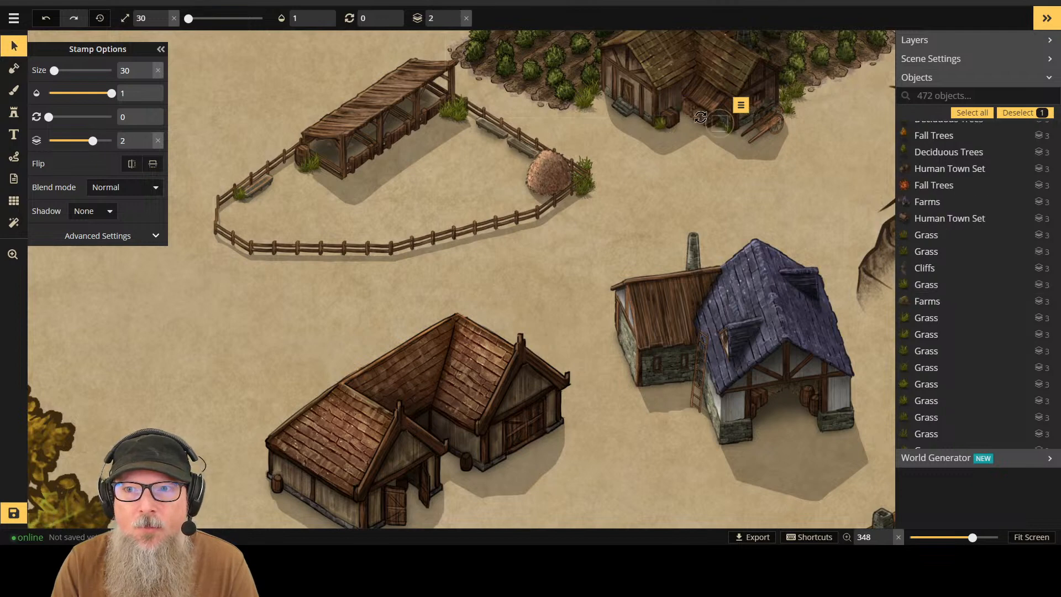
pyautogui.click(455, 15)
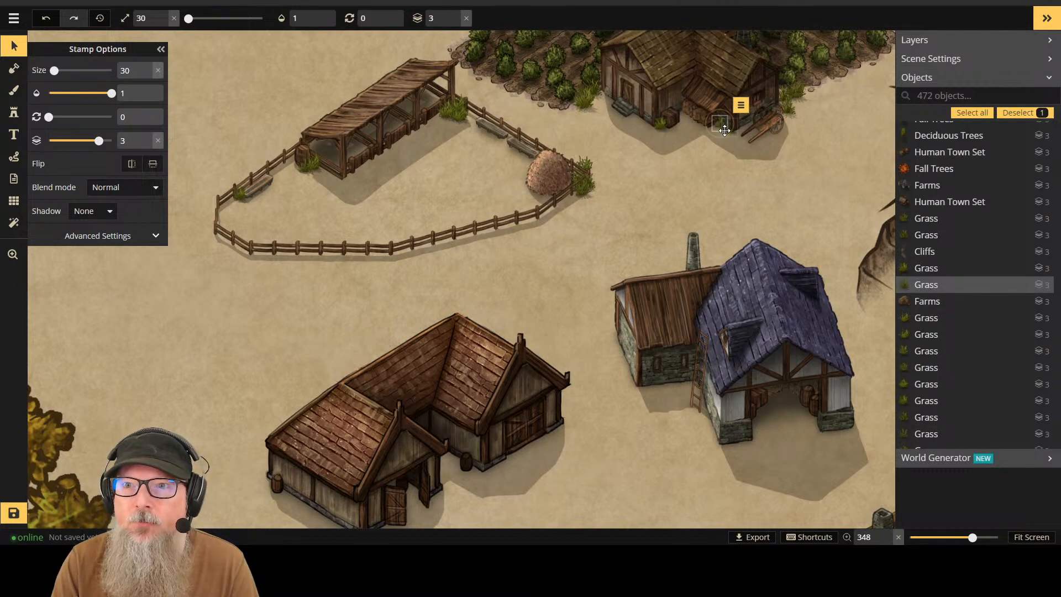
pyautogui.click(455, 22)
pyautogui.click(455, 14)
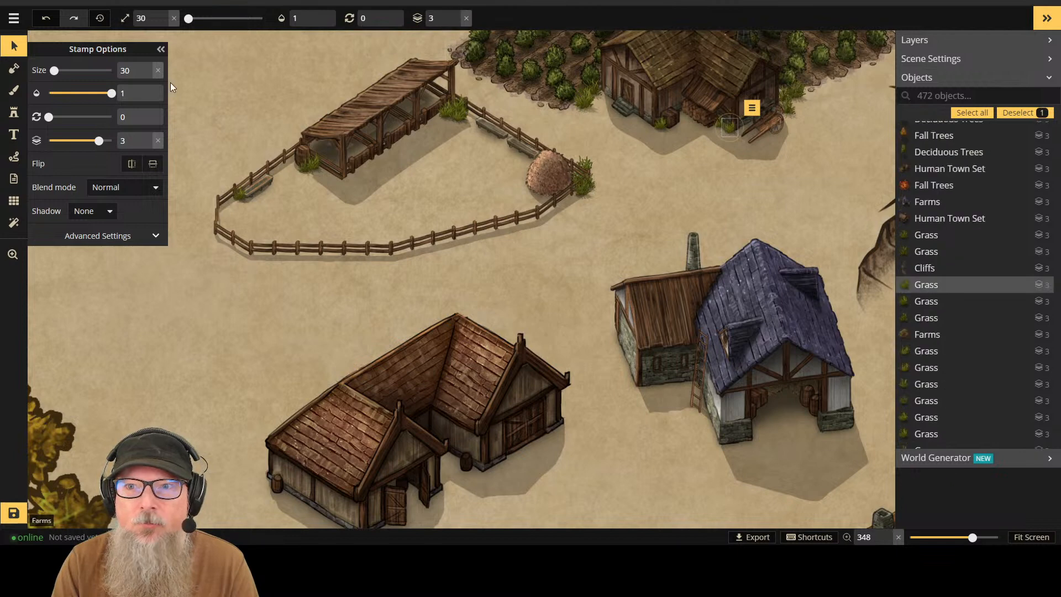
# Step: Stamp overlapping size 30 grass tufts on layer 3 at the eastern stone corner of the blue-roofed house
pyautogui.click(13, 112)
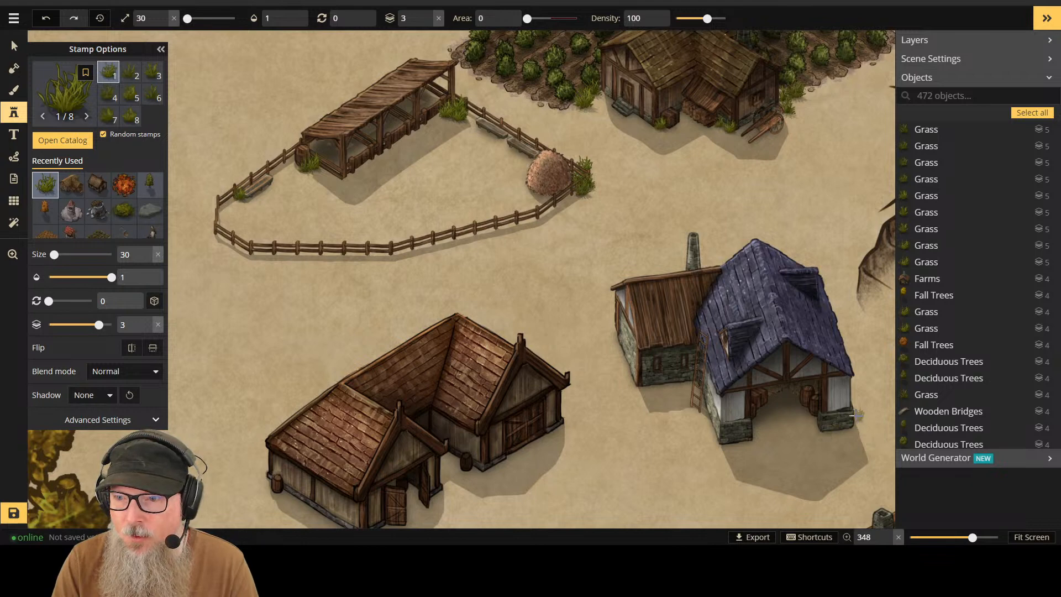
pyautogui.click(852, 423)
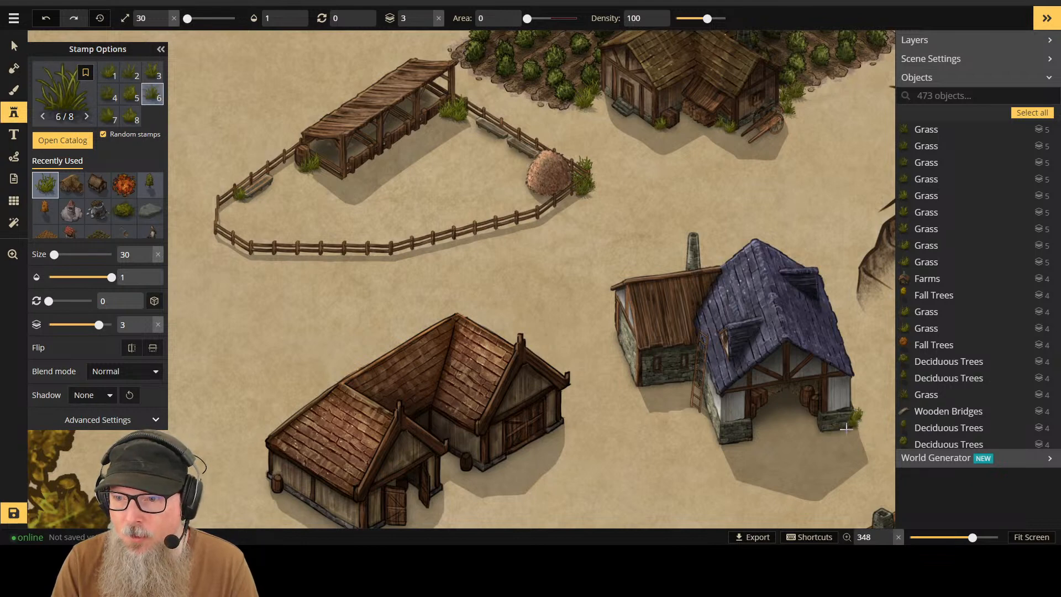
pyautogui.click(846, 428)
pyautogui.click(847, 427)
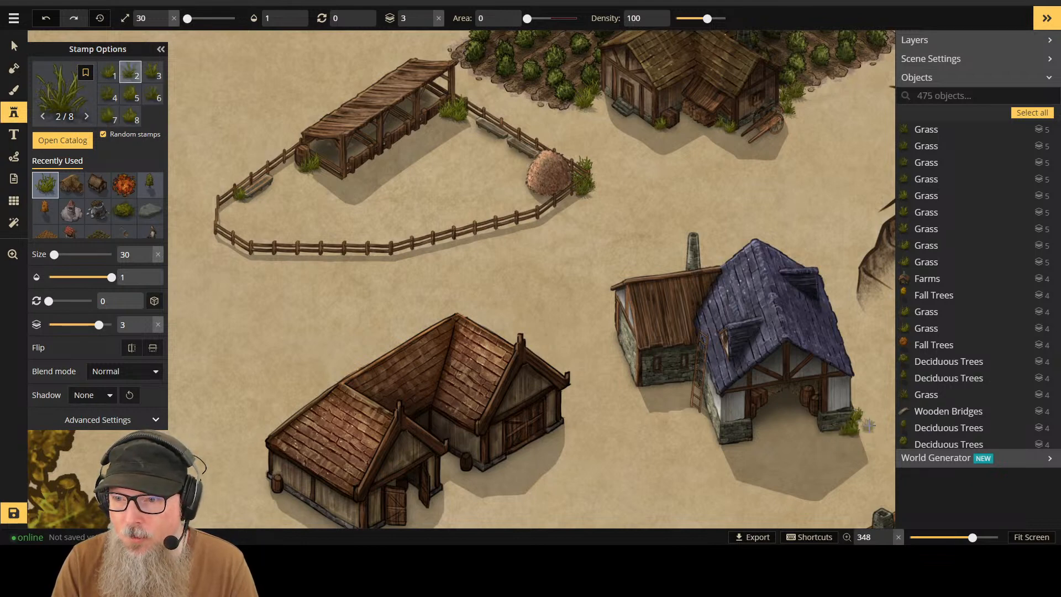
pyautogui.click(862, 424)
pyautogui.click(862, 423)
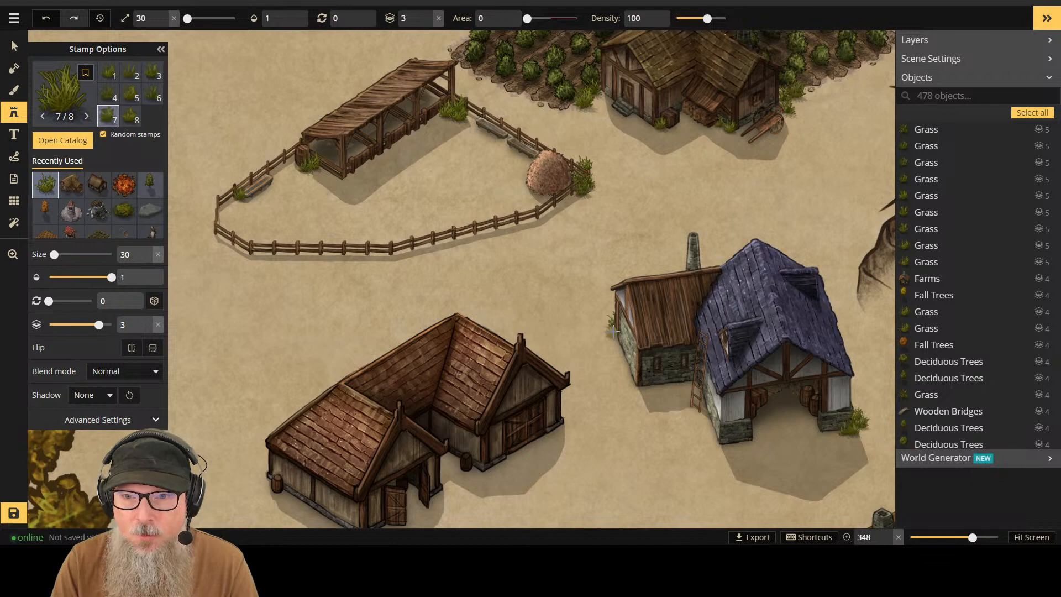
# Step: Build up a clump of size 30 grass on layer 3 along the west wall of the blue-roofed house's annex
pyautogui.click(615, 330)
pyautogui.click(614, 335)
pyautogui.click(612, 365)
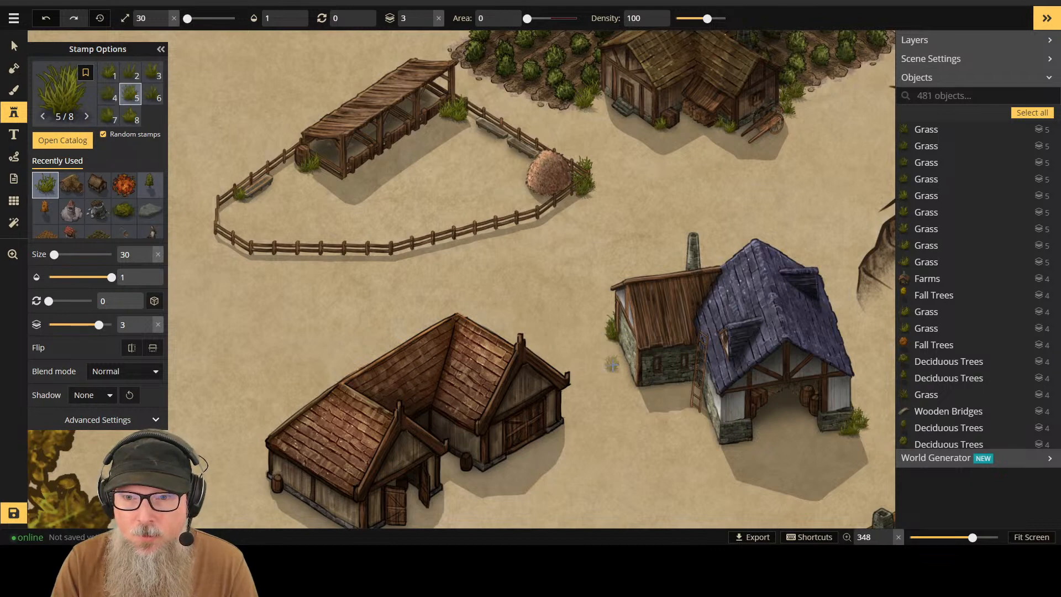
pyautogui.click(607, 317)
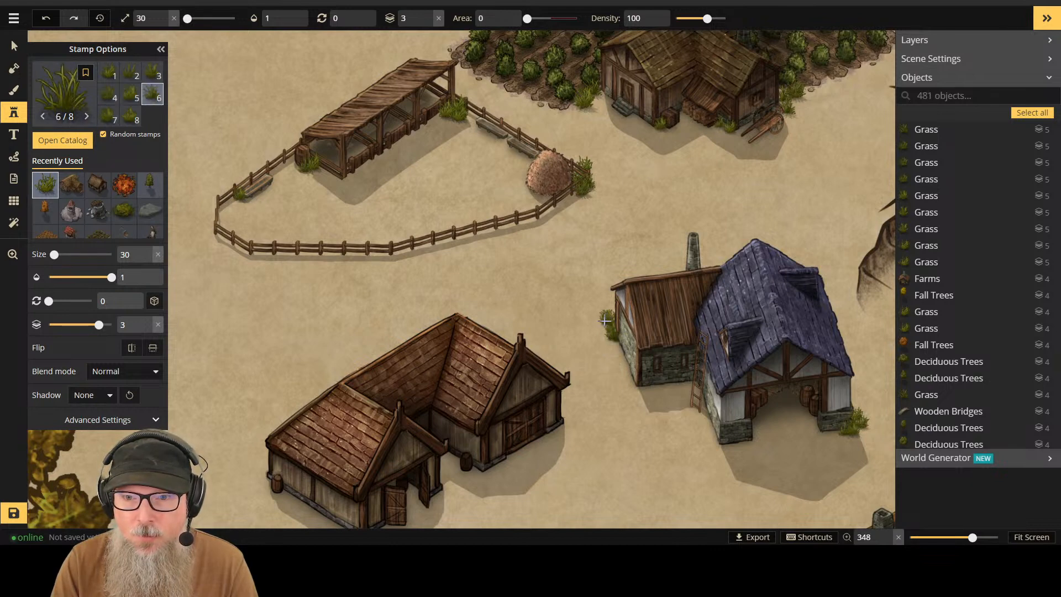
pyautogui.click(607, 328)
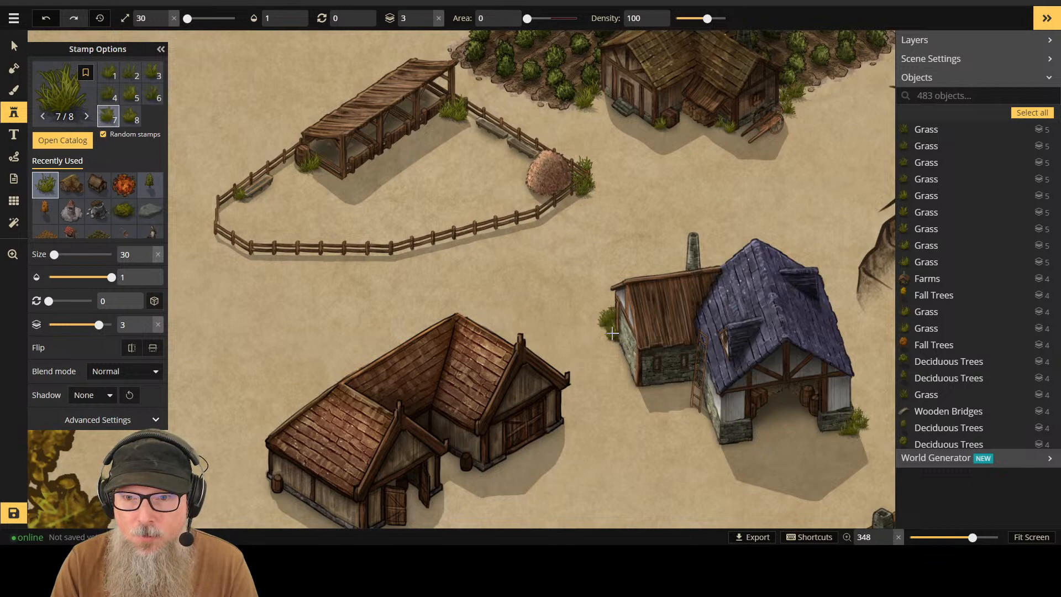
pyautogui.click(613, 333)
pyautogui.click(603, 332)
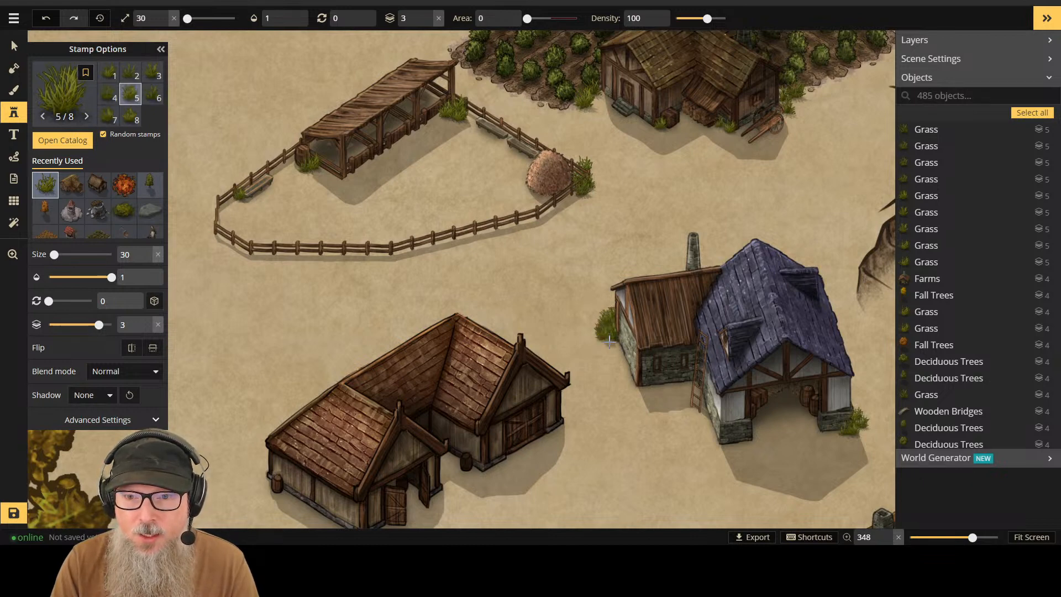
pyautogui.click(610, 341)
pyautogui.click(615, 341)
pyautogui.click(622, 360)
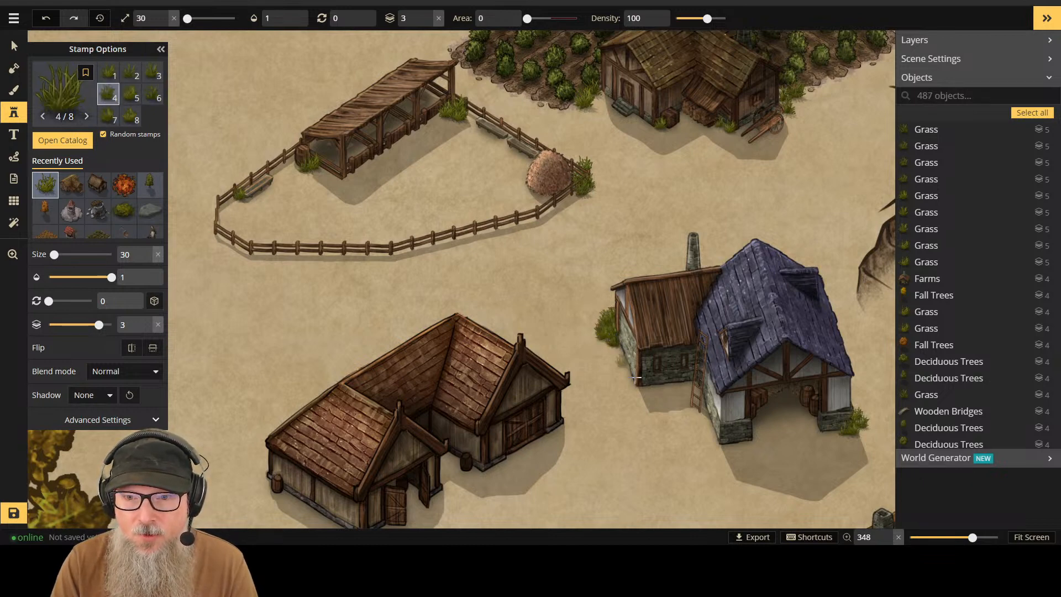
# Step: Thicken the grass clump at the blue-roofed house's eastern corner with more size 30 tufts on layer 3
pyautogui.click(861, 416)
pyautogui.click(858, 412)
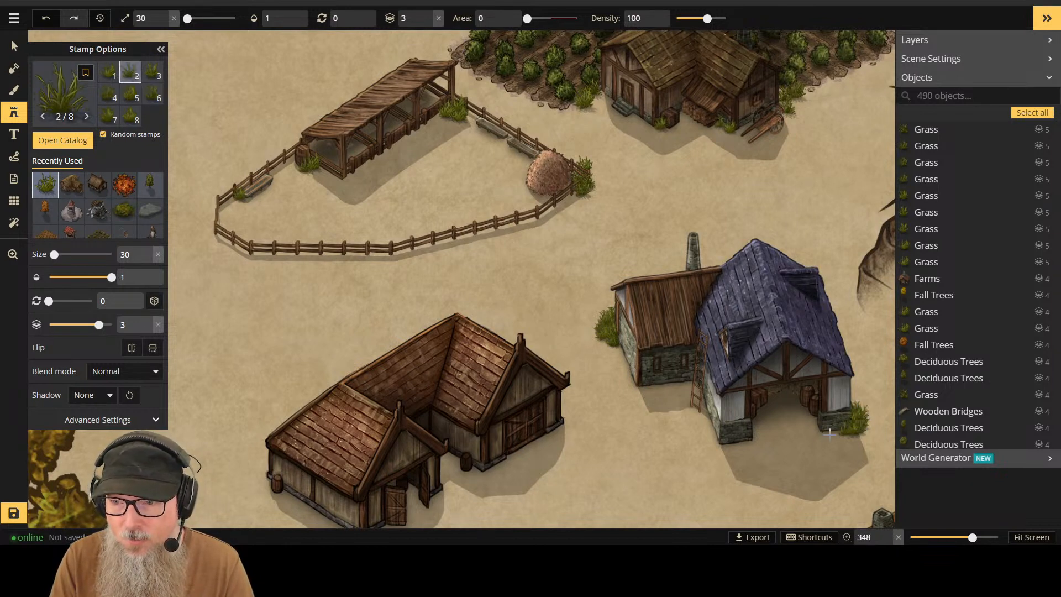
pyautogui.click(858, 414)
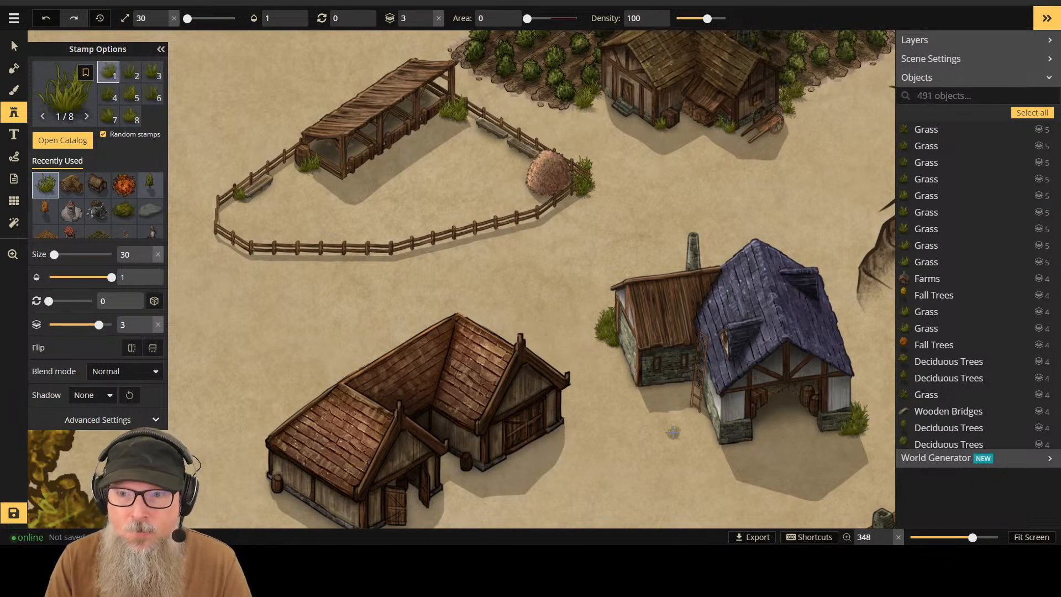
# Step: Try stamping size 30 grass tufts on layer 3 around the ladder between the annex and the blue-roofed house
pyautogui.click(694, 380)
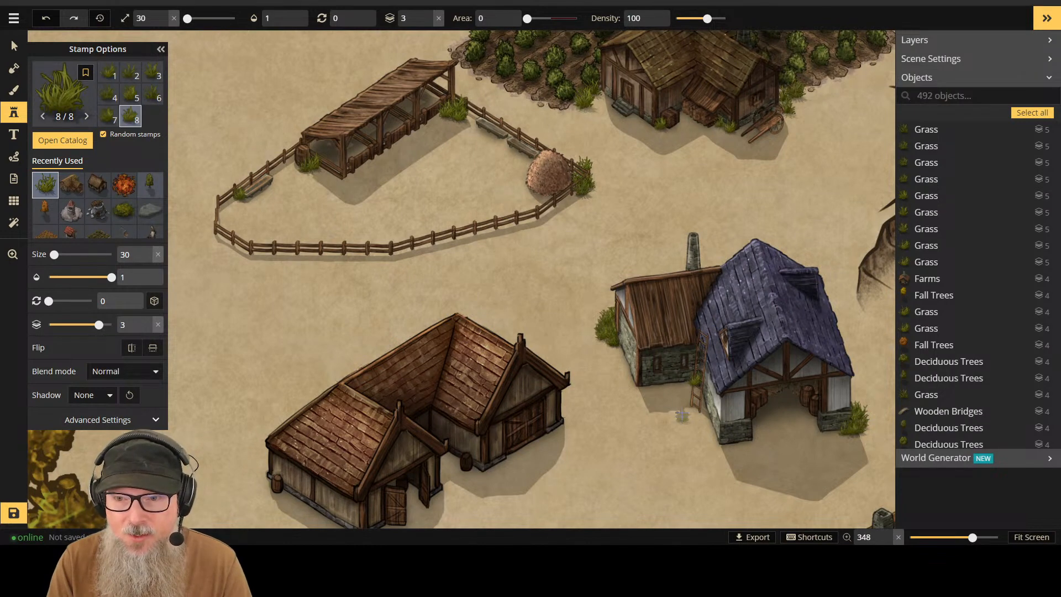
pyautogui.click(692, 381)
pyautogui.click(697, 385)
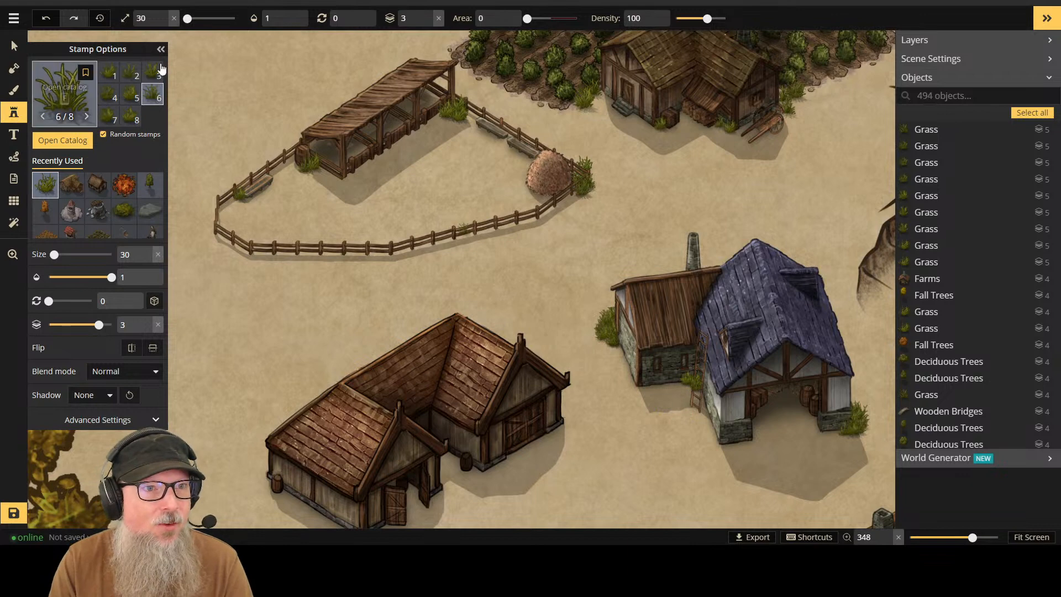
# Step: Try shifting one ladder tuft toward the annex and switching the tufts there between layers 2 and 3
pyautogui.click(14, 45)
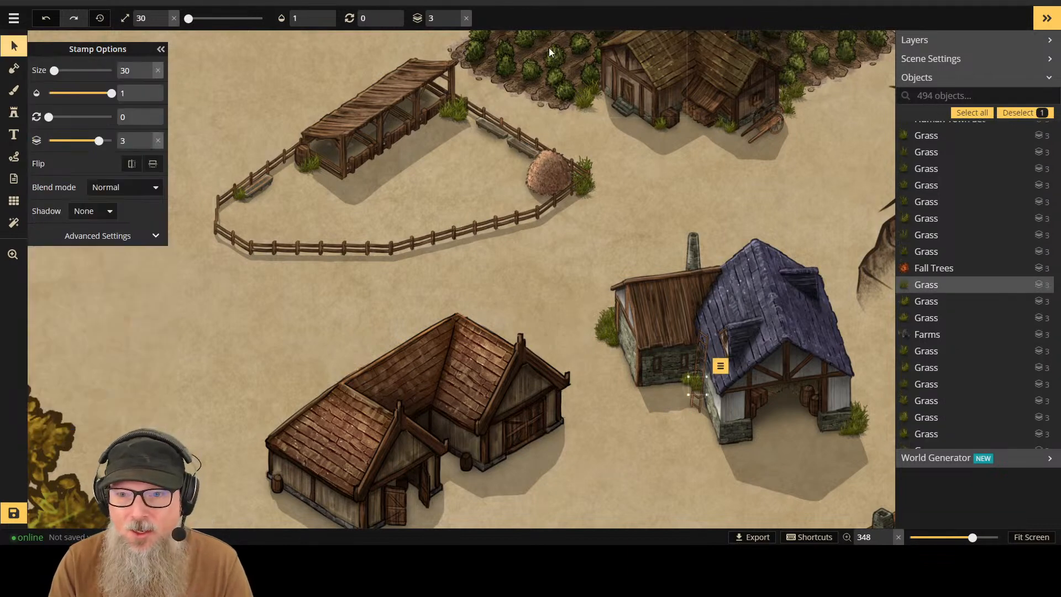
pyautogui.click(456, 22)
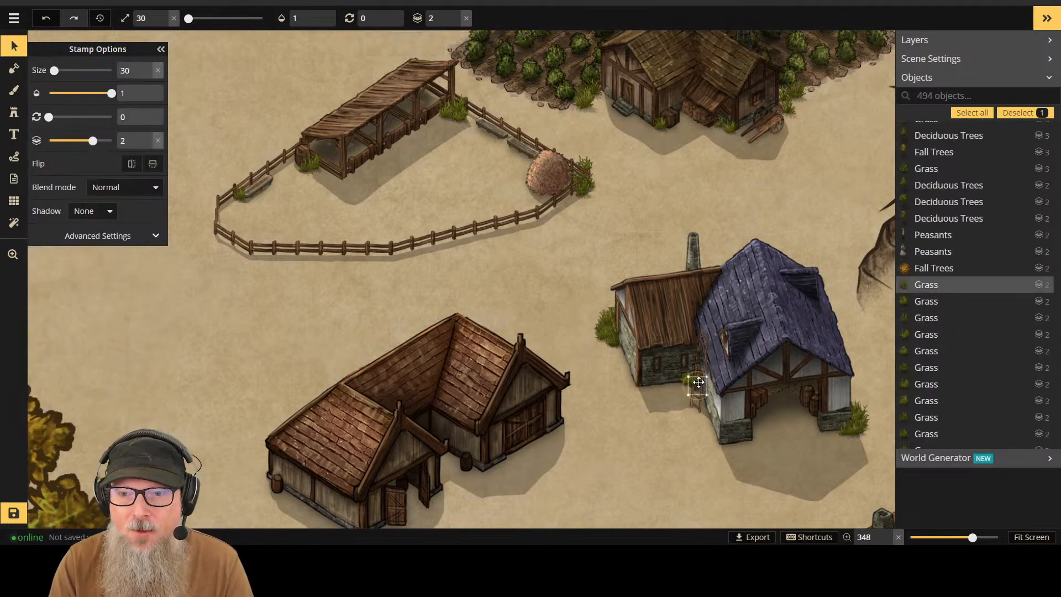
pyautogui.moveTo(699, 382); pyautogui.dragTo(691, 381)
pyautogui.press('pageup')
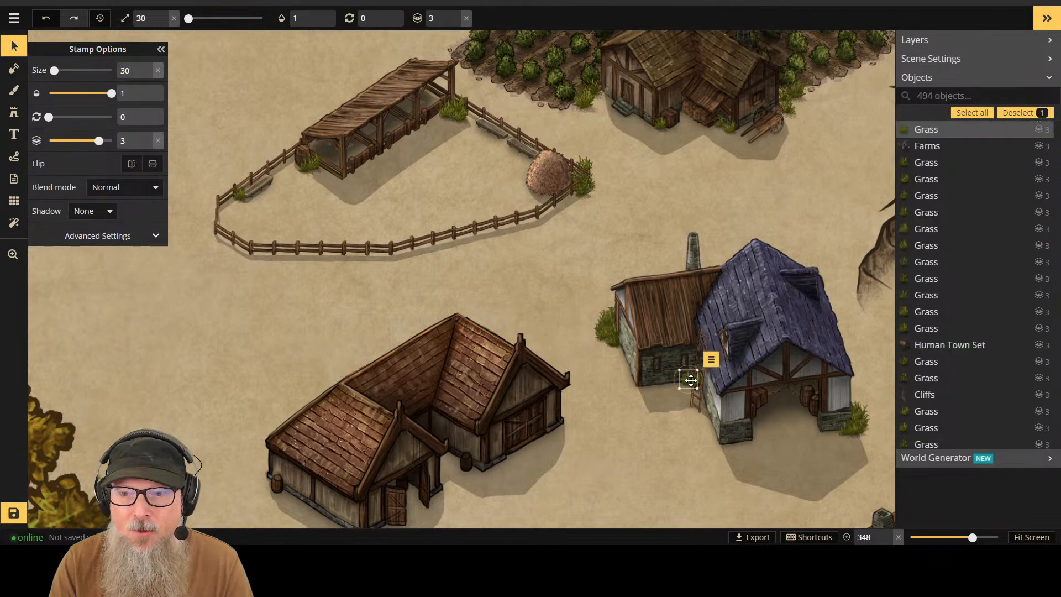
pyautogui.click(456, 23)
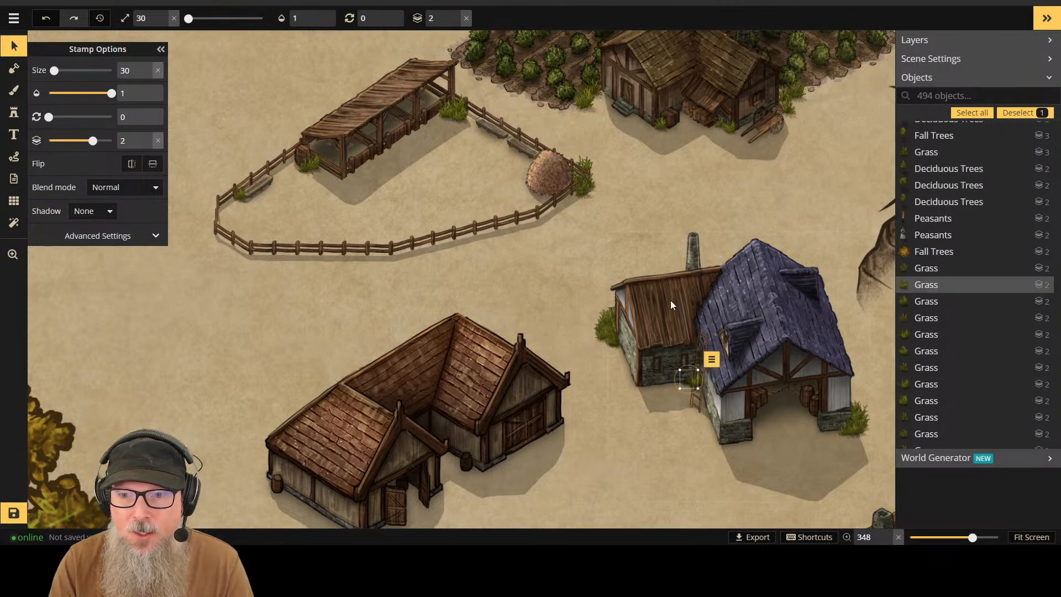
pyautogui.click(456, 14)
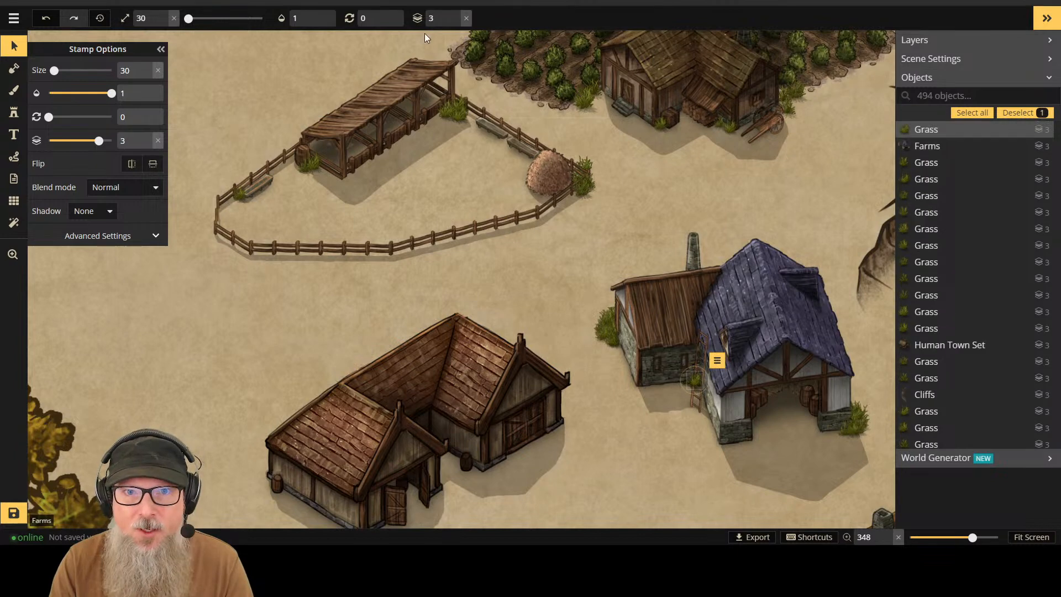
pyautogui.click(457, 23)
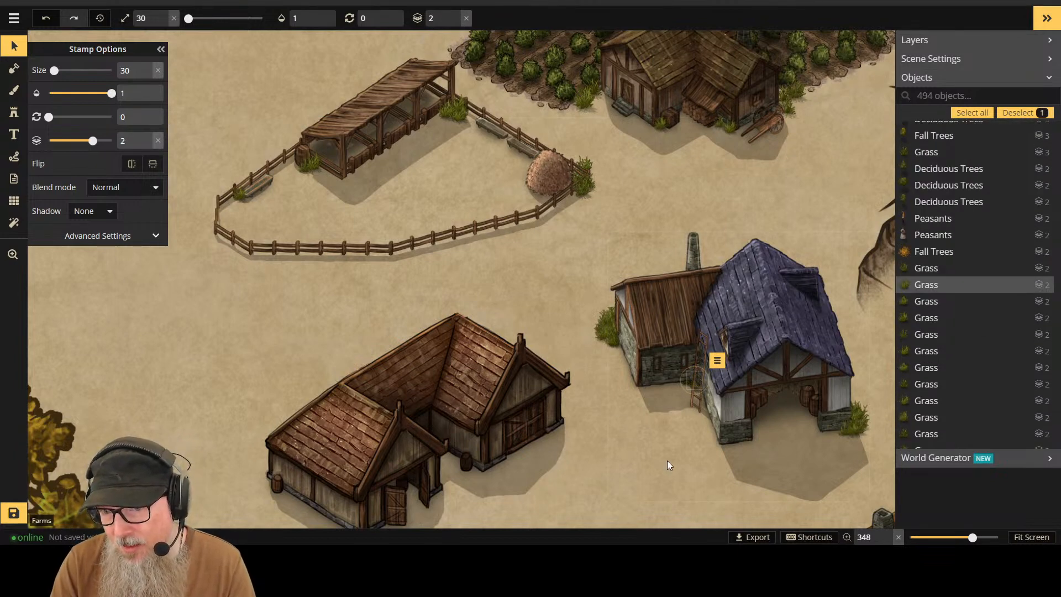
# Step: Undo the layer and position changes and the grass stamps made at the blue-roofed house's ladder
pyautogui.hotkey('ctrl', 'z')
pyautogui.hotkey('ctrl', 'z')
pyautogui.hotkey('ctrl', 'z')
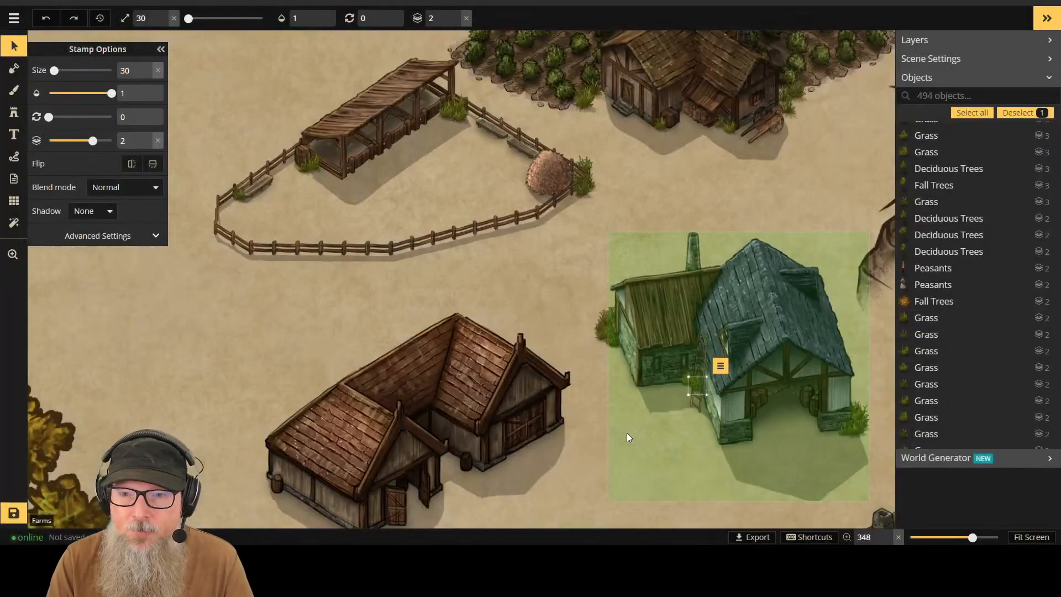
pyautogui.hotkey('ctrl', 'z')
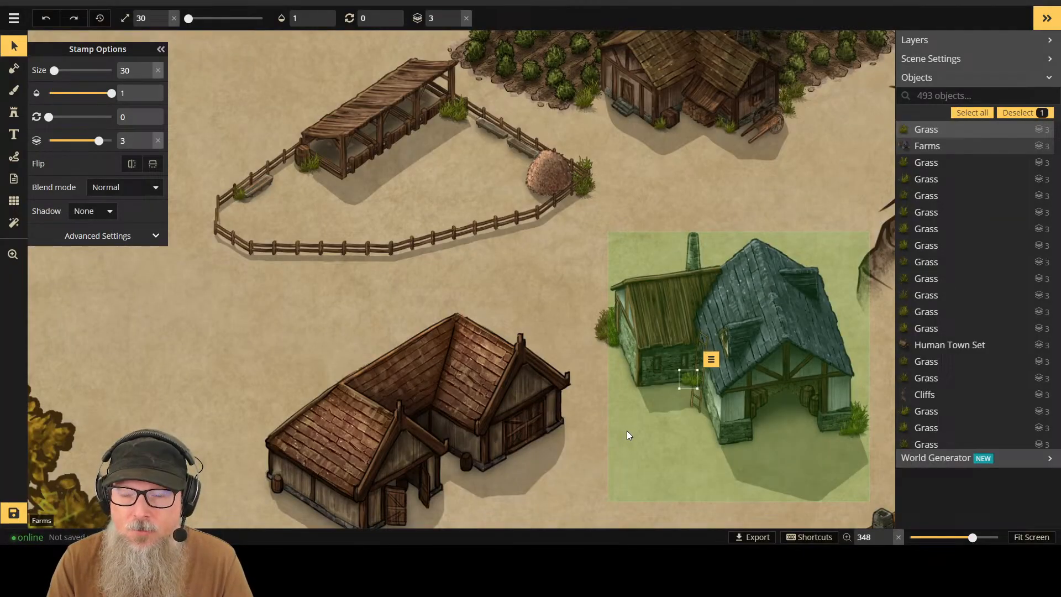
pyautogui.hotkey('ctrl', 'z')
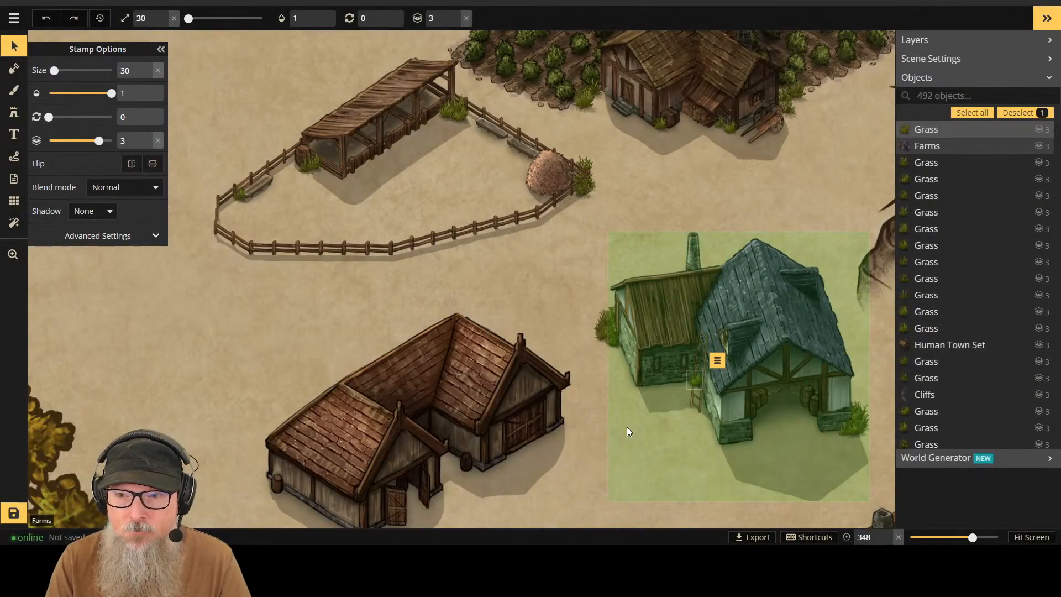
pyautogui.hotkey('ctrl', 'z')
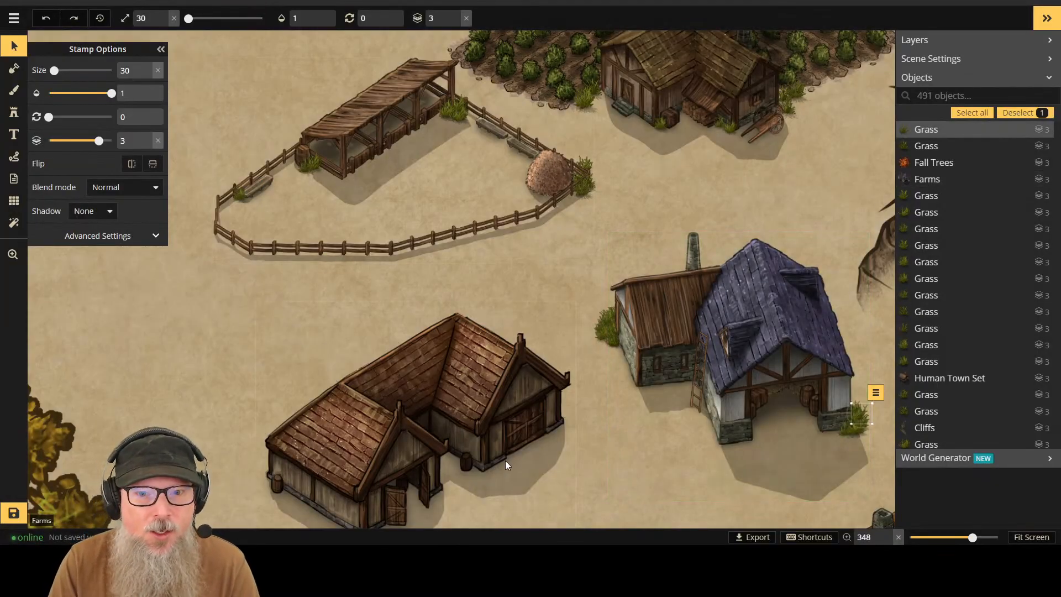
# Step: Stamp a cluster of size 30 grass tufts on layer 3 at the eastern corner of the brown-roofed building
pyautogui.click(14, 117)
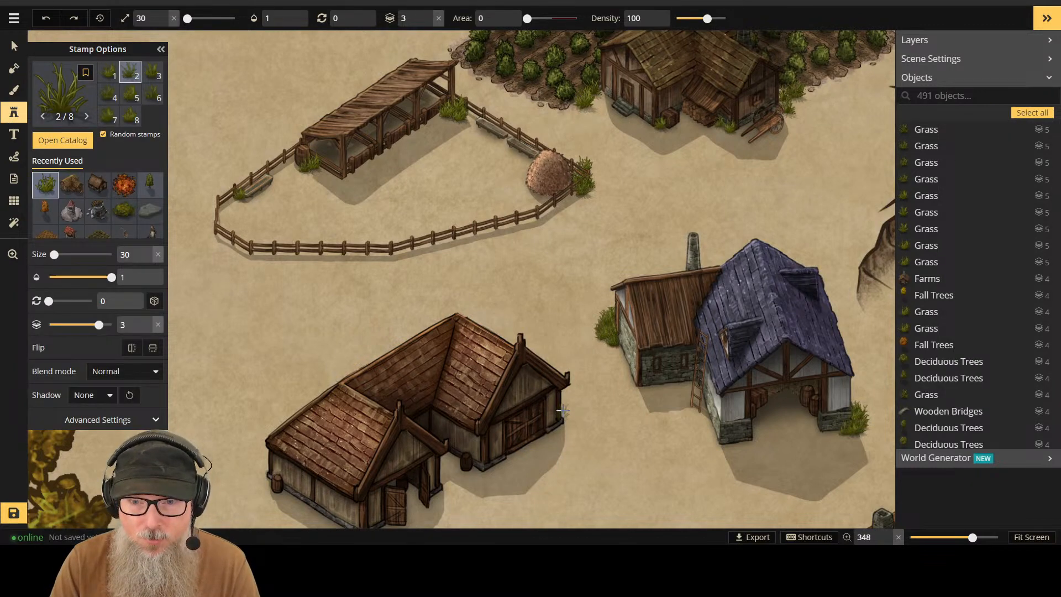
pyautogui.click(561, 411)
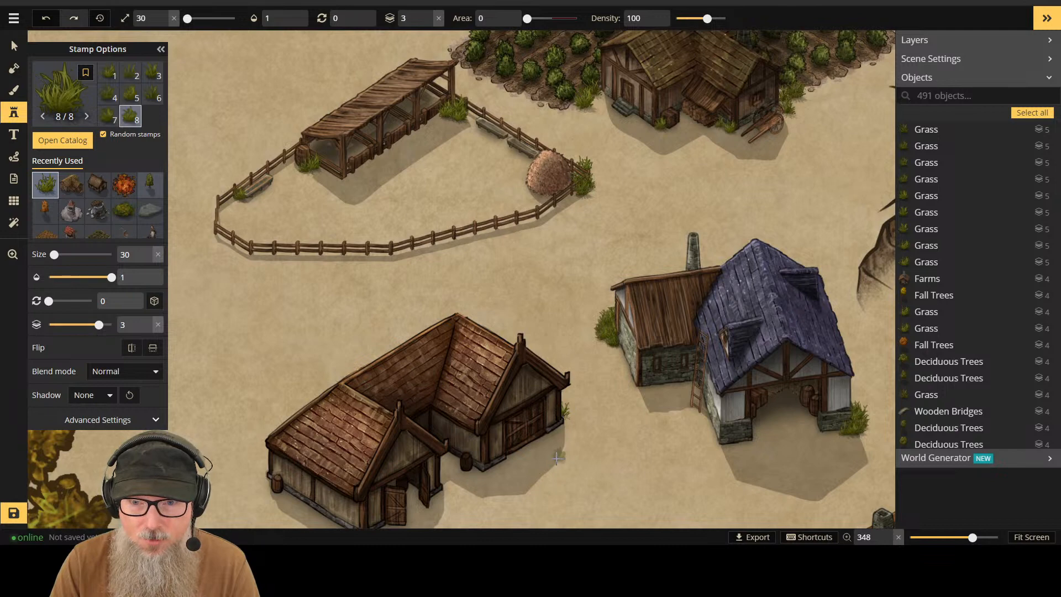
pyautogui.click(553, 428)
pyautogui.click(562, 425)
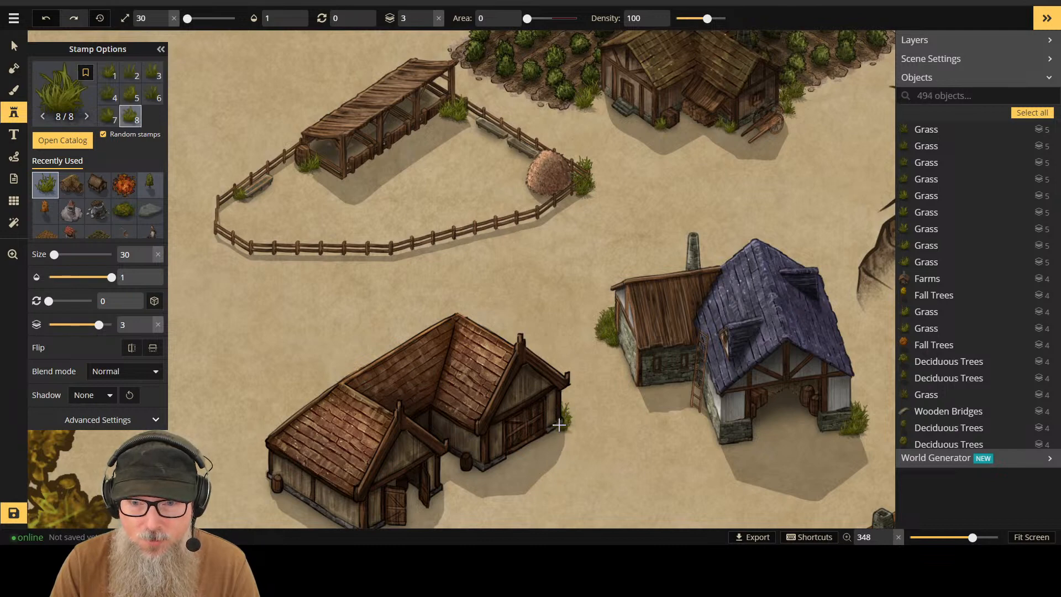
pyautogui.click(578, 428)
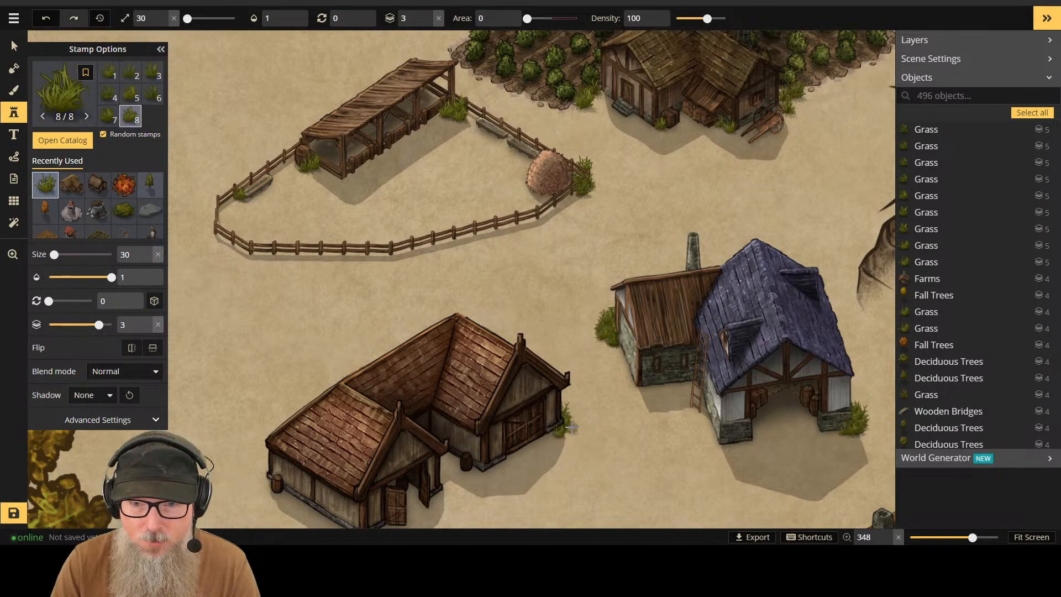
# Step: Lower the large brown-roofed building to layer 1 so it sits beneath its corner grass
pyautogui.press('Escape')
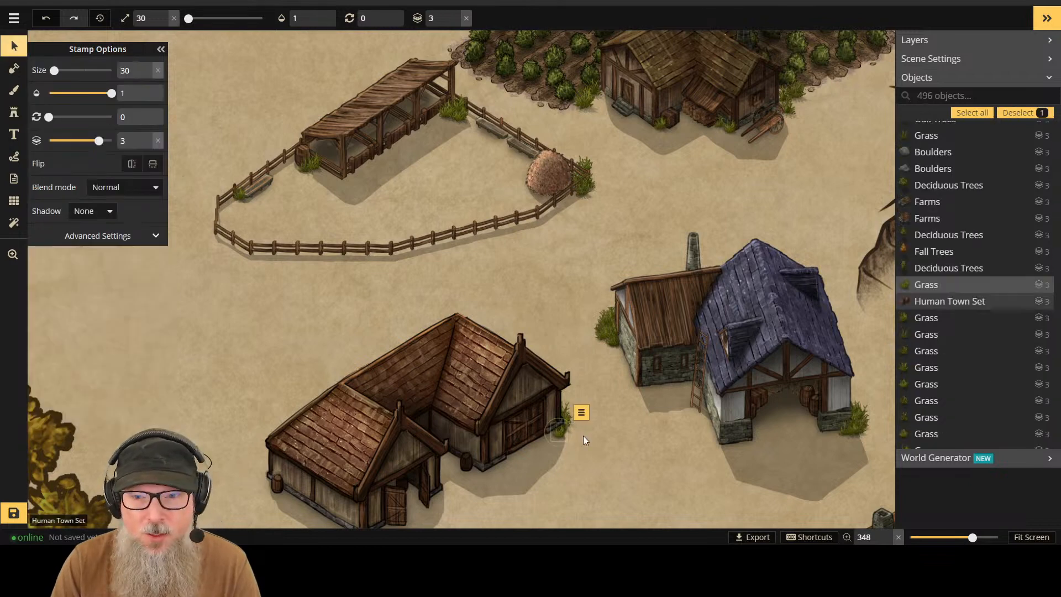
pyautogui.click(401, 360)
pyautogui.click(455, 22)
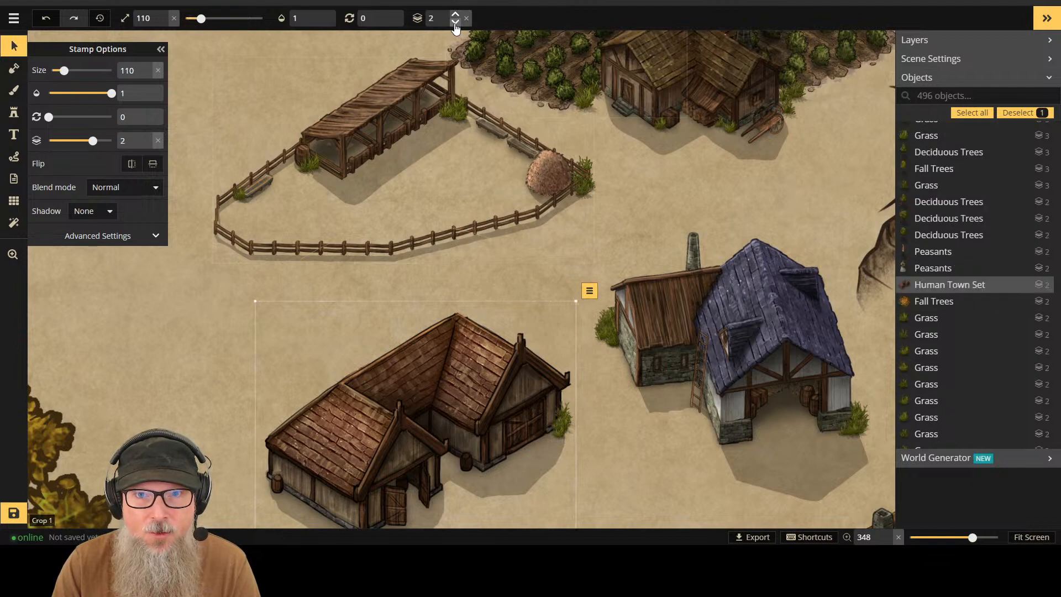
pyautogui.click(455, 23)
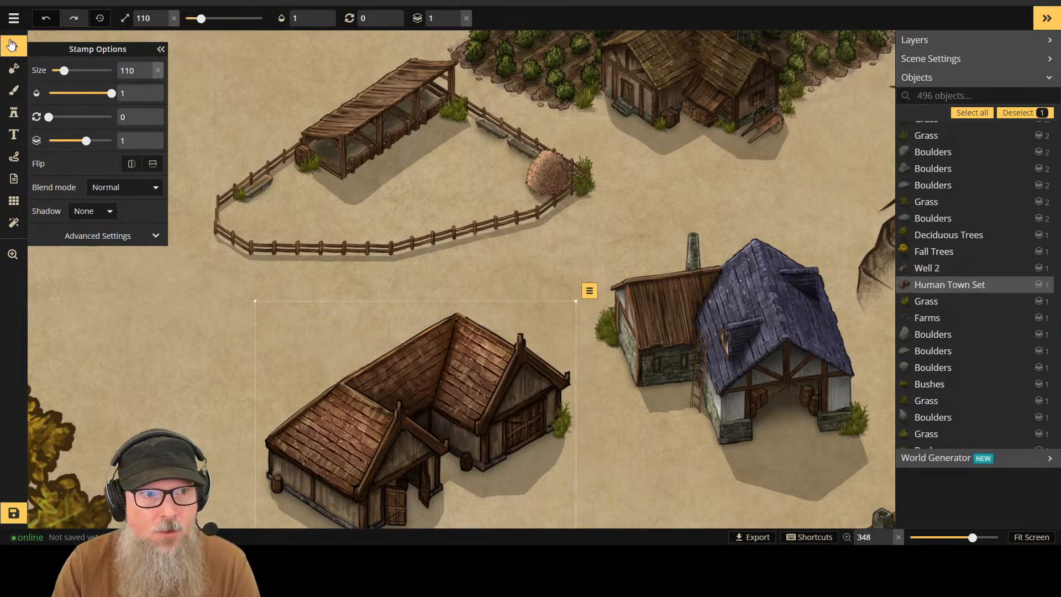
# Step: Lower the upper grass tuft at the brown-roofed building's eastern corner to layer 1
pyautogui.click(560, 412)
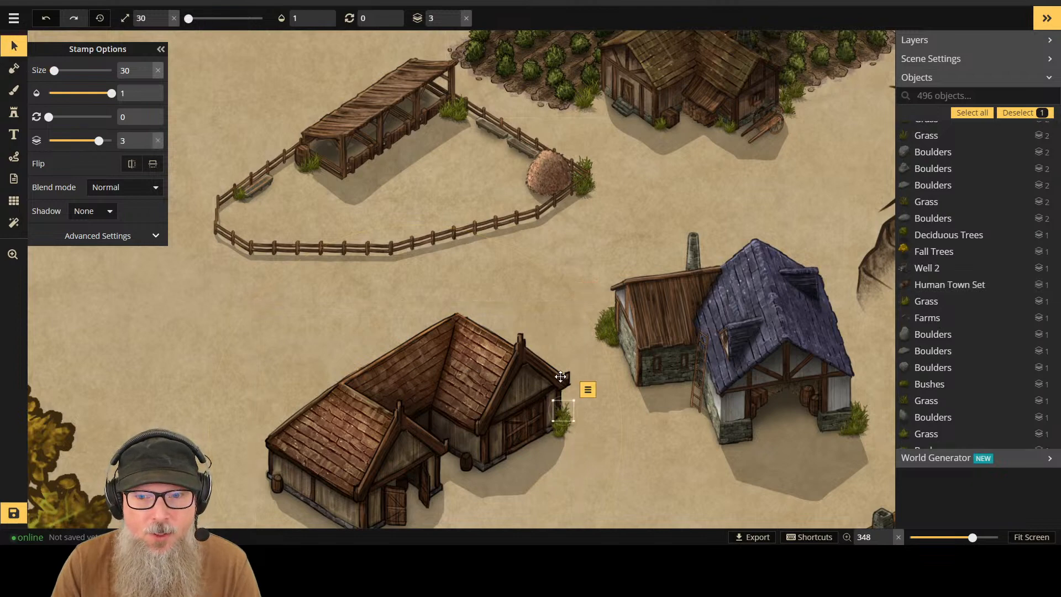
pyautogui.click(457, 22)
pyautogui.click(456, 23)
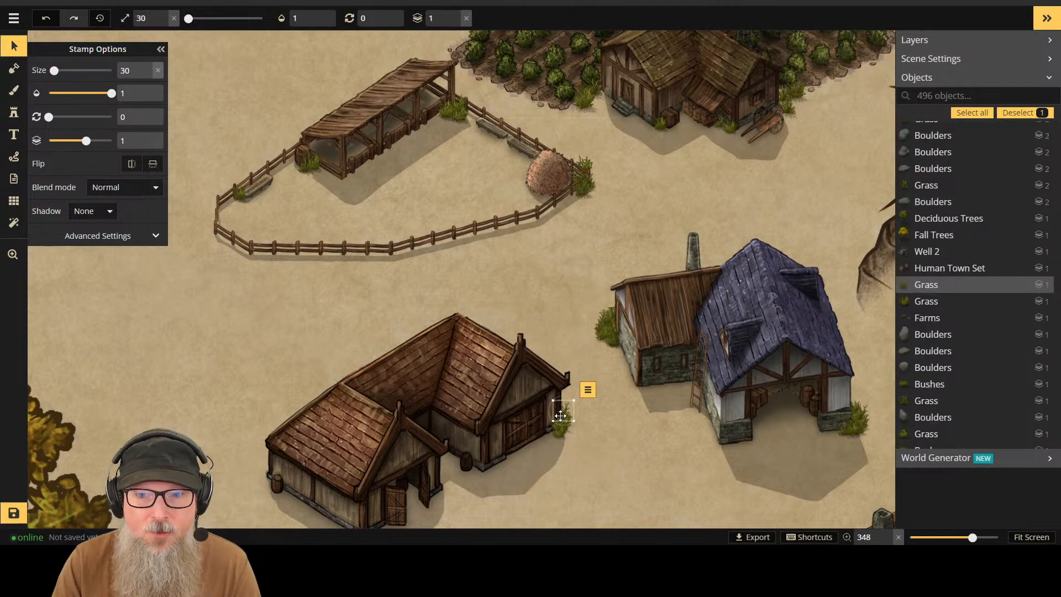
pyautogui.click(628, 464)
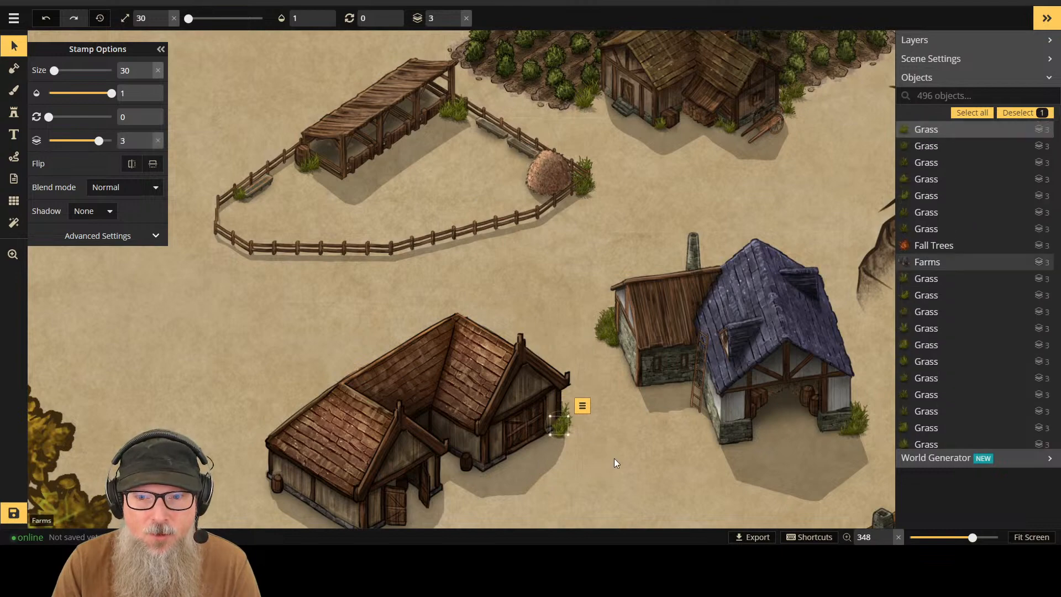
pyautogui.click(511, 499)
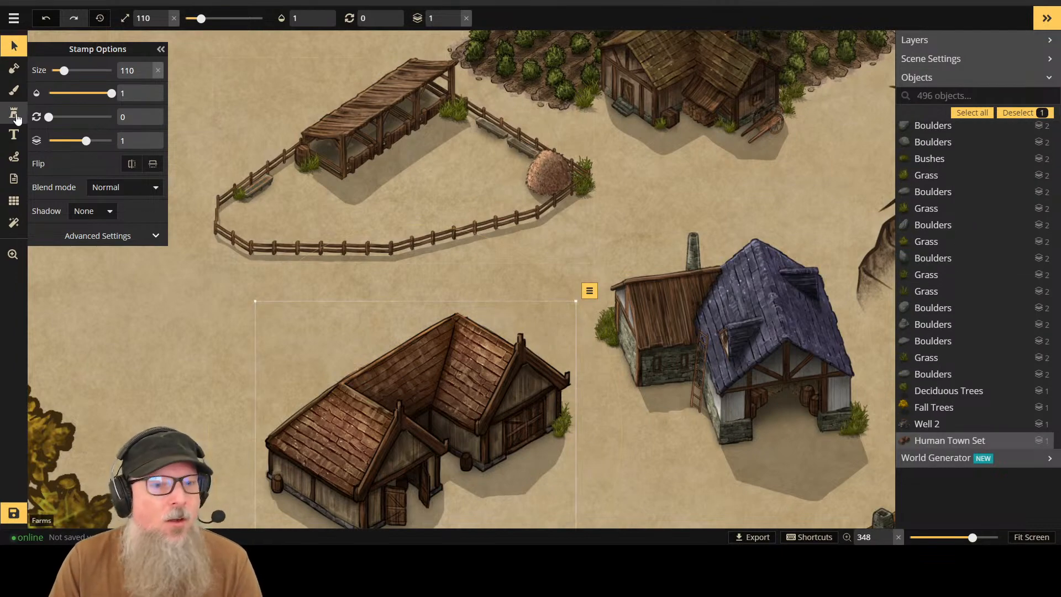
# Step: Stamp size 30 grass tufts on layer 1 beside the brown-roofed building's front barrel and western corner, and lower one western tuft to layer 0
pyautogui.click(15, 114)
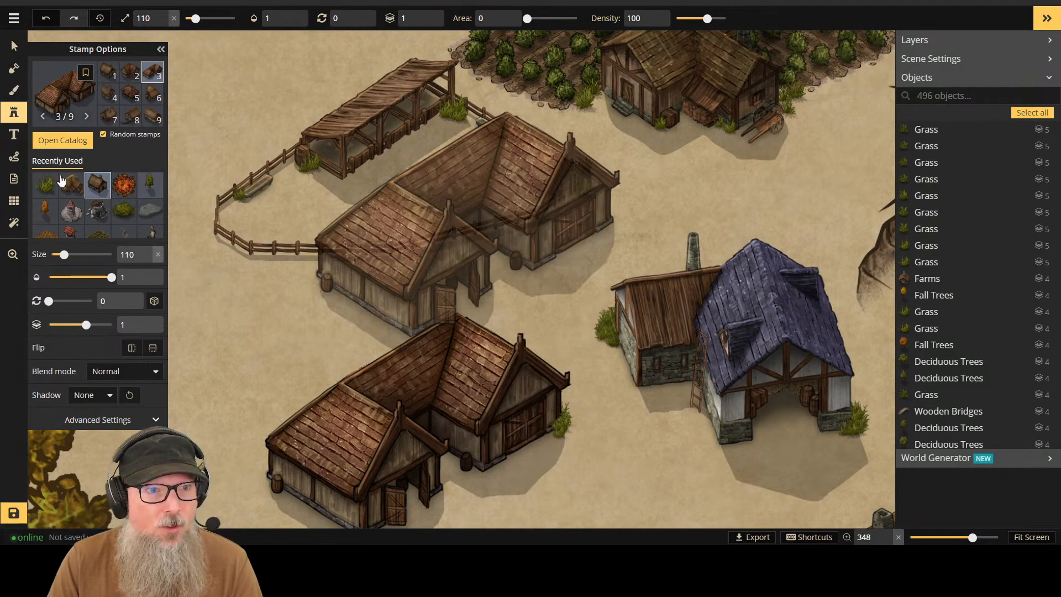
pyautogui.click(47, 184)
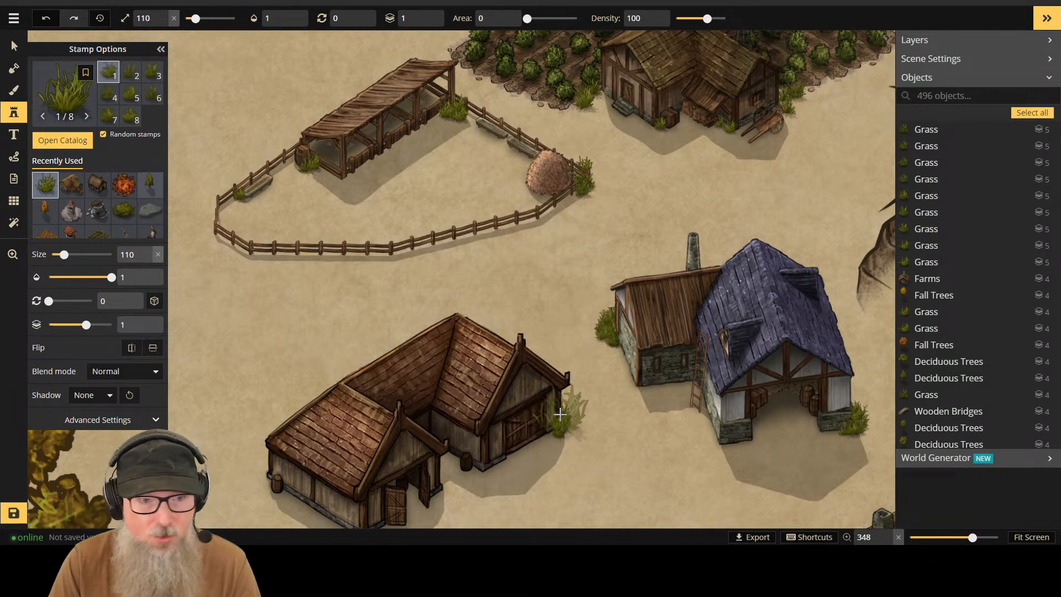
pyautogui.scroll(-9, 559, 414)
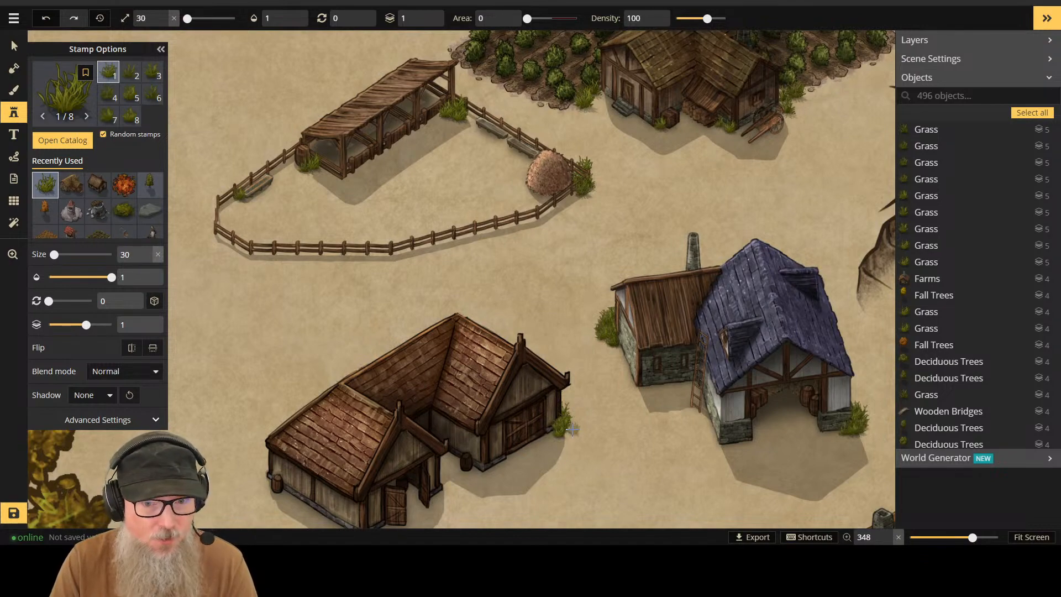
pyautogui.scroll(3, 572, 429)
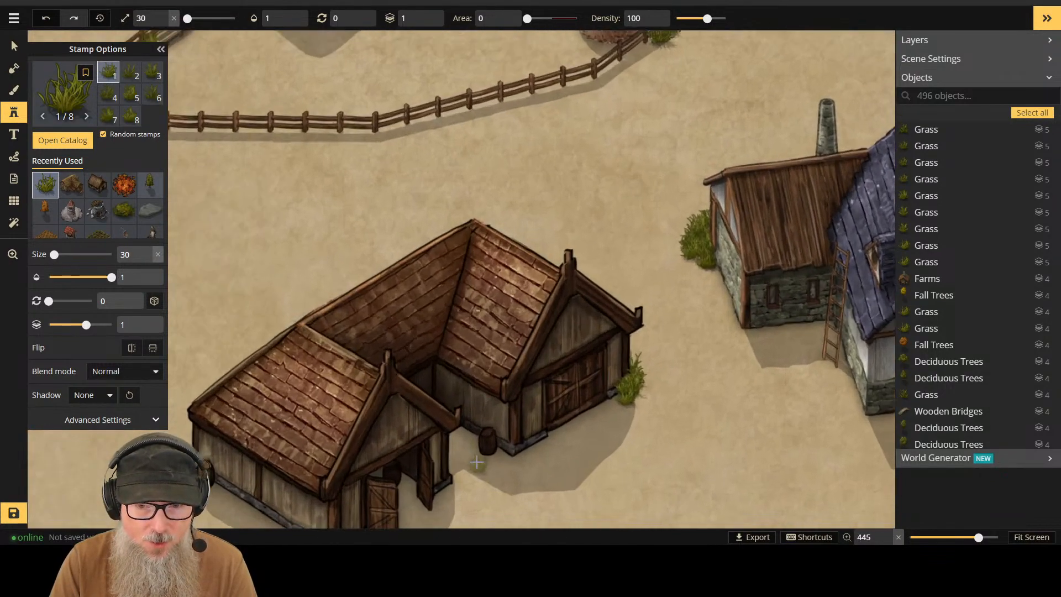
pyautogui.scroll(2, 501, 451)
pyautogui.click(500, 451)
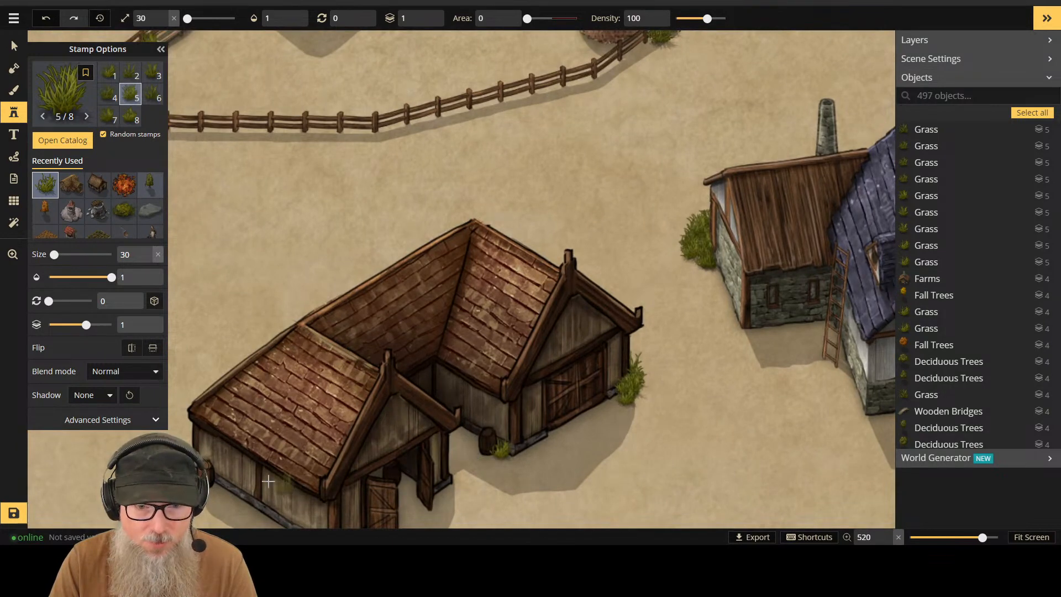
pyautogui.click(500, 451)
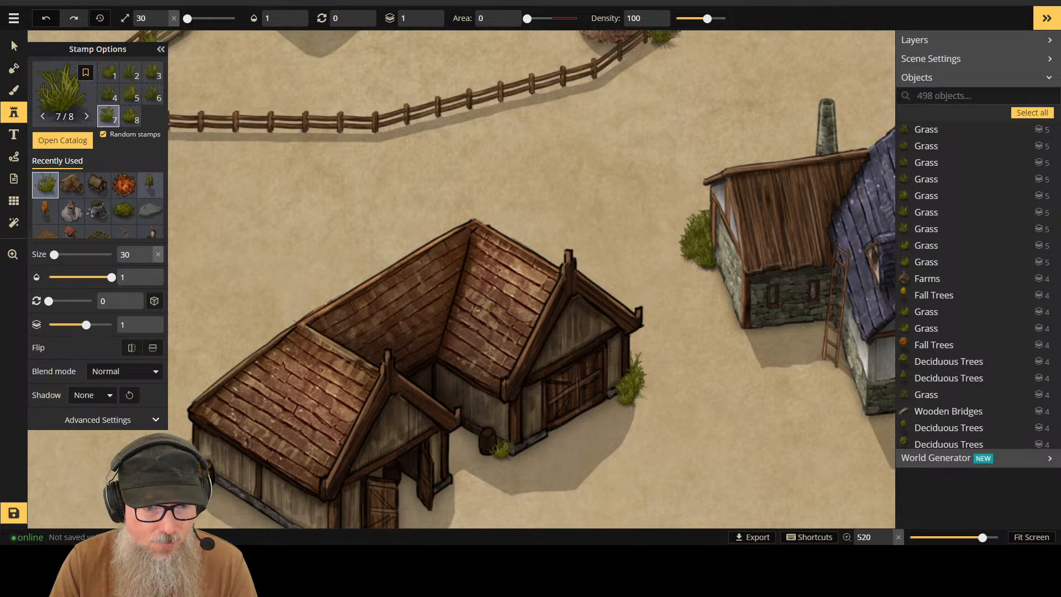
pyautogui.click(501, 451)
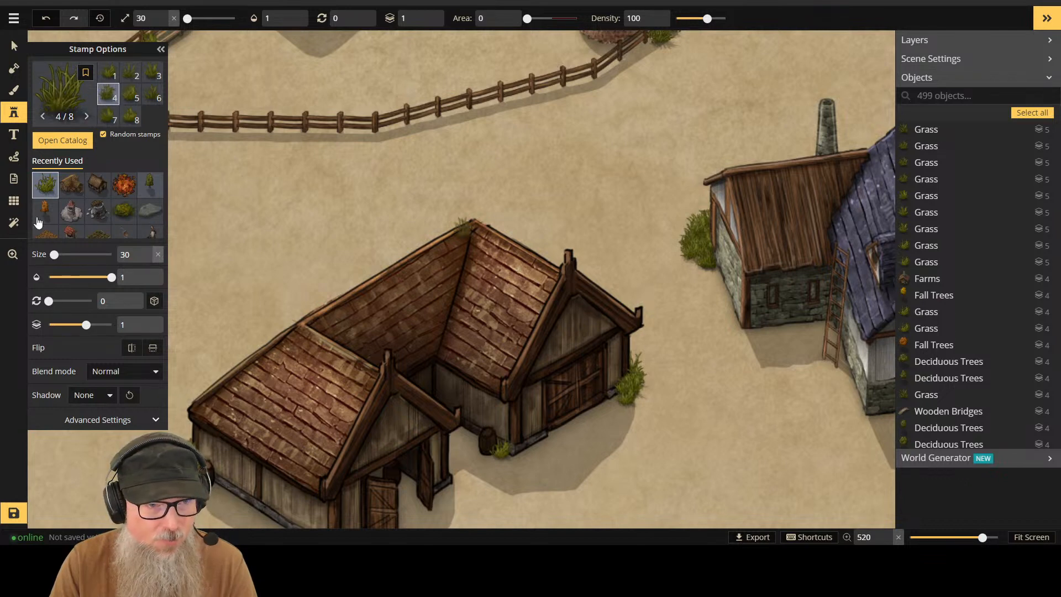
pyautogui.click(15, 46)
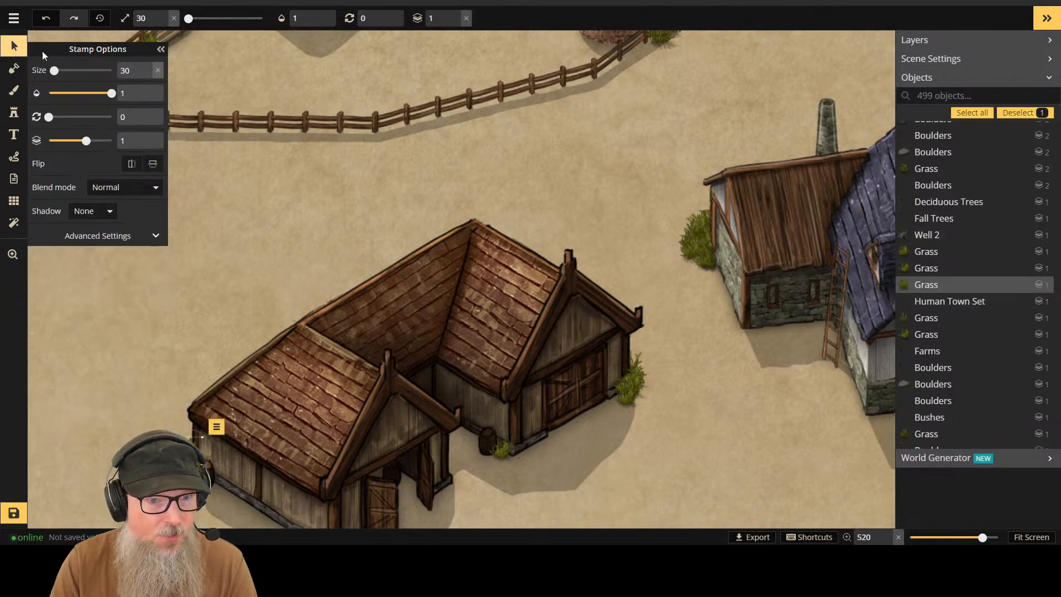
pyautogui.click(455, 23)
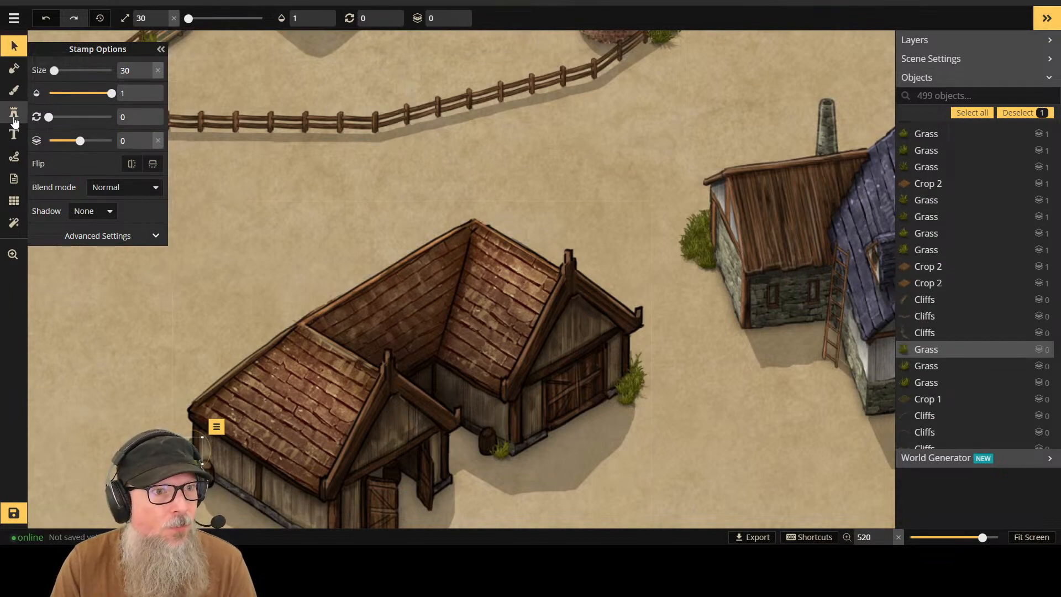
# Step: Try a size 30 grass tuft on layer 0 beside the barrels of the eastern chimneyed cottage, and undo it
pyautogui.press('s')
pyautogui.scroll(-5, 767, 403)
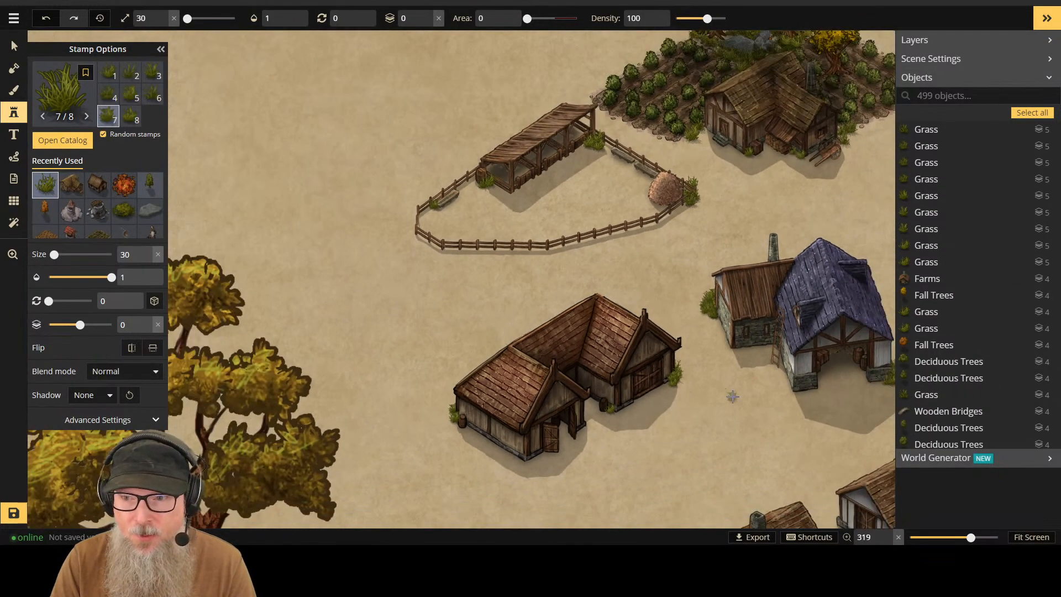
pyautogui.press('space')
pyautogui.moveTo(734, 421); pyautogui.dragTo(528, 246)
pyautogui.scroll(4, 521, 190)
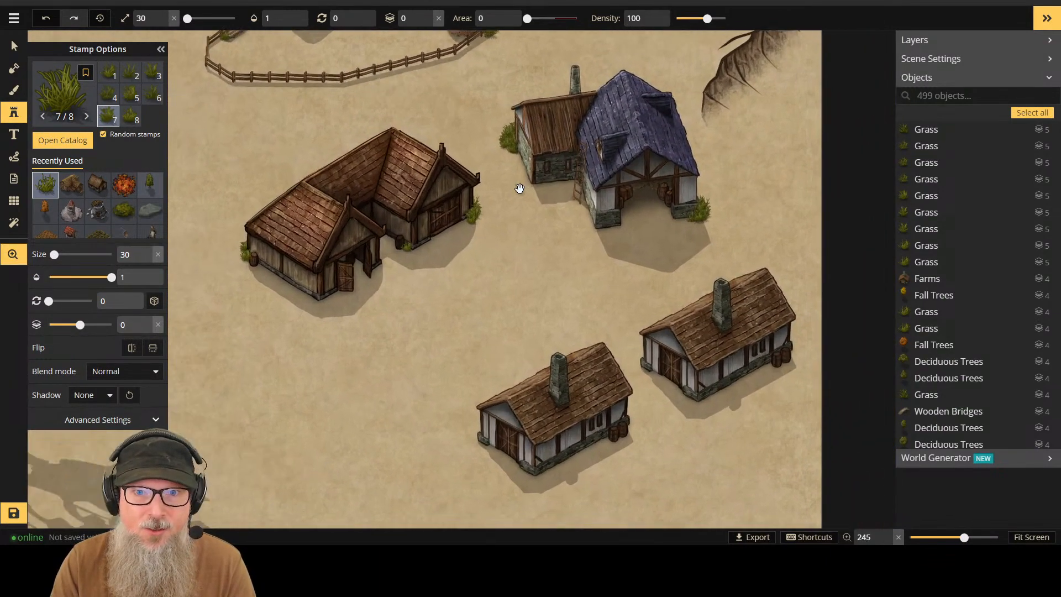
pyautogui.scroll(1, 710, 411)
pyautogui.scroll(2, 710, 411)
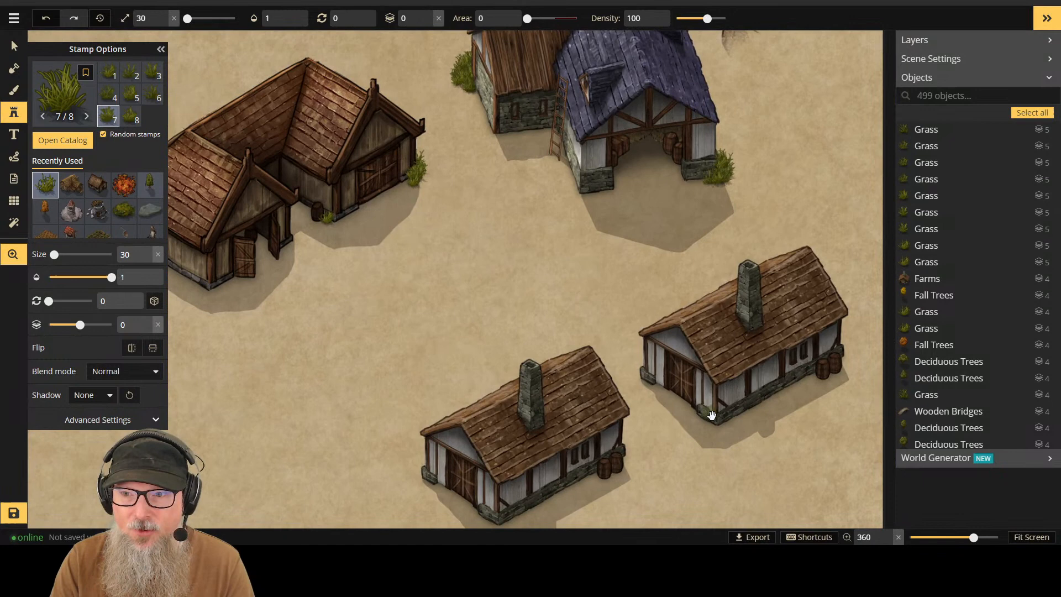
pyautogui.click(844, 360)
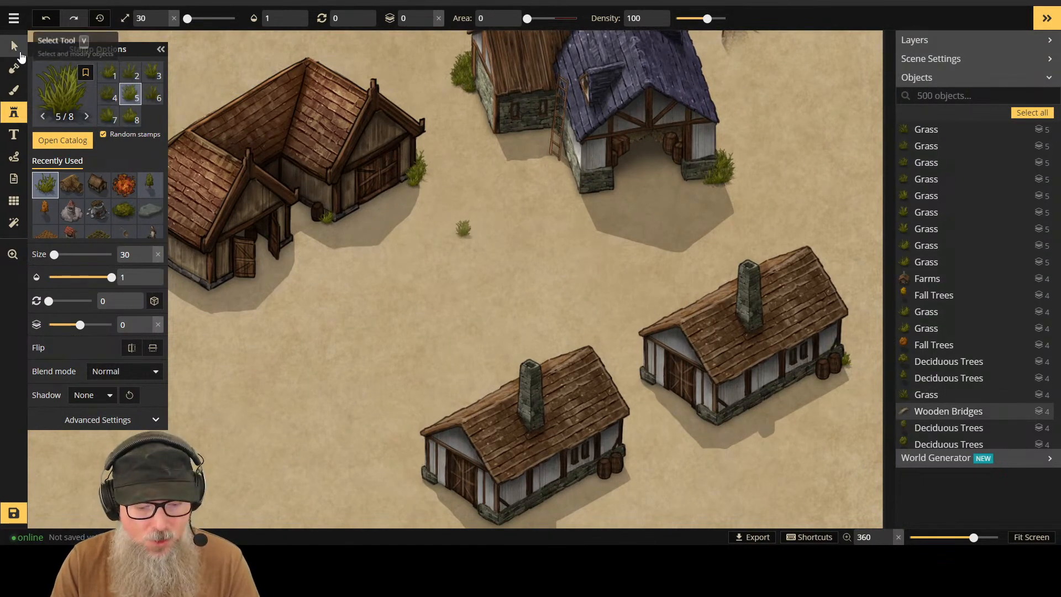
pyautogui.hotkey('ctrl', 'z')
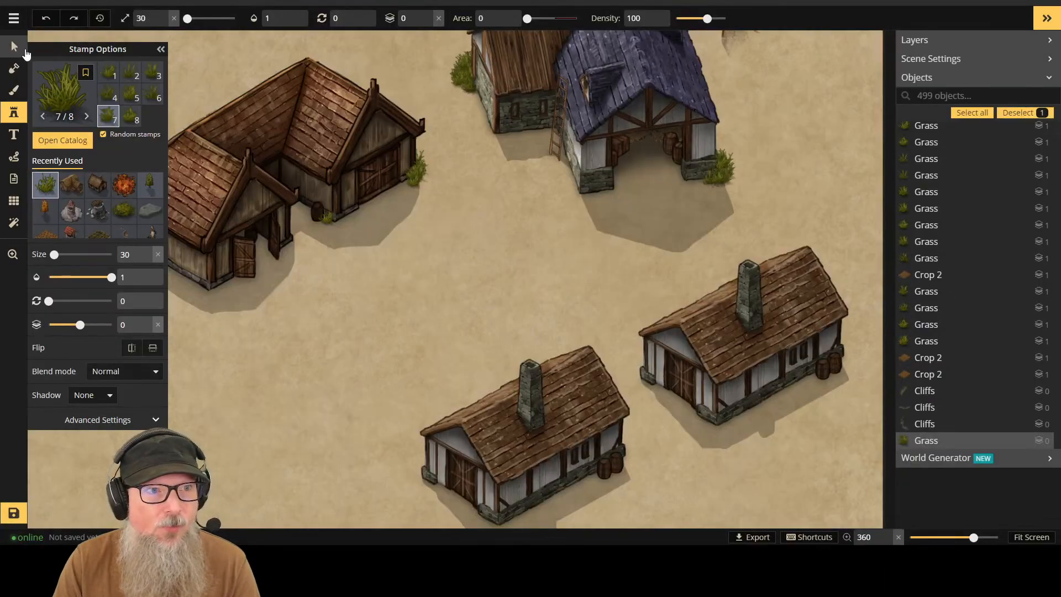
# Step: Lower both small chimneyed cottages to layer 1
pyautogui.click(13, 47)
pyautogui.click(714, 310)
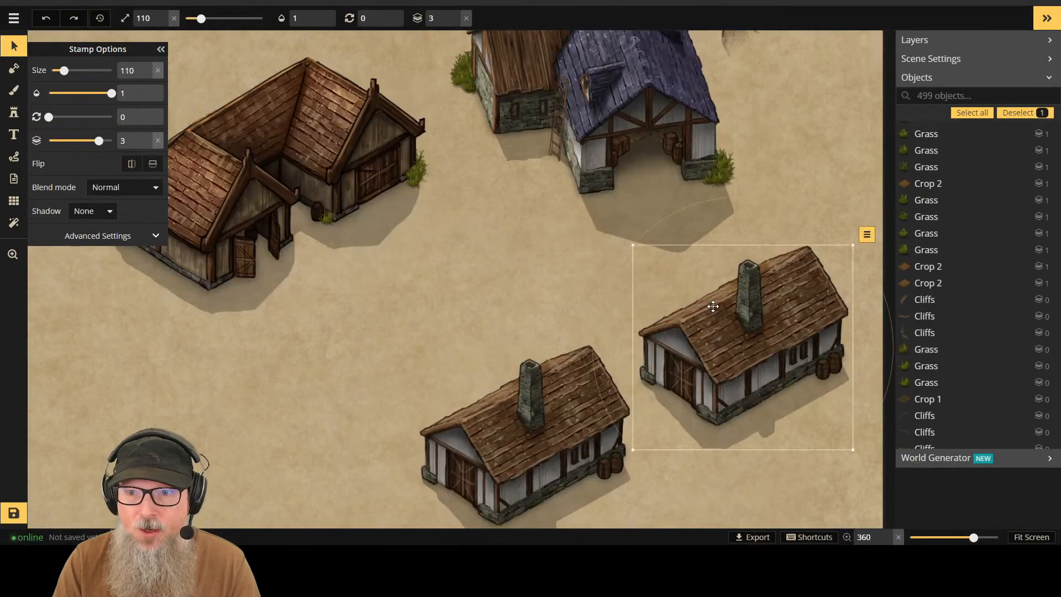
pyautogui.click(454, 22)
pyautogui.click(455, 22)
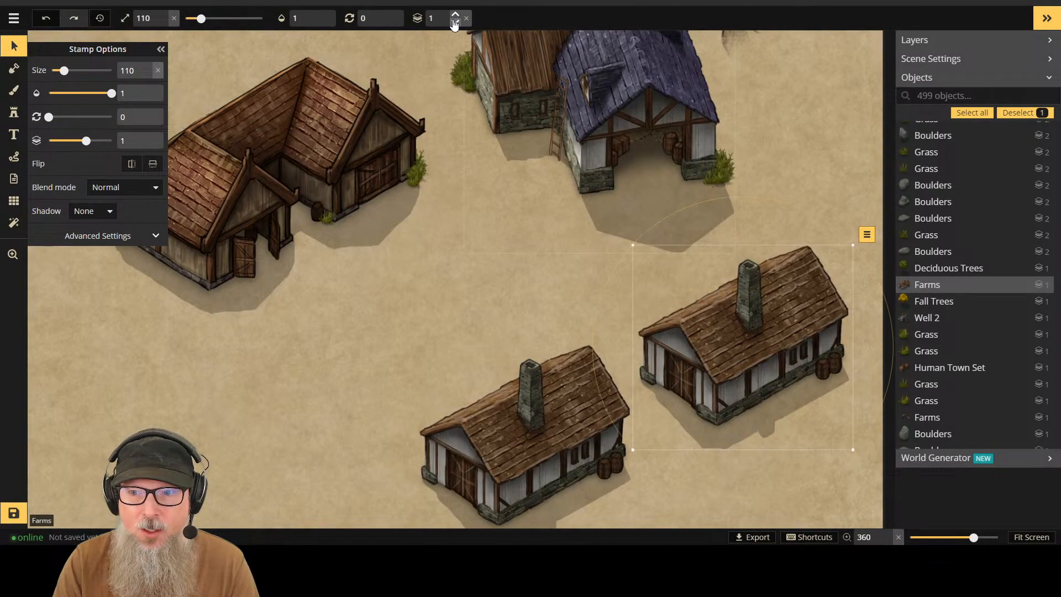
pyautogui.click(563, 411)
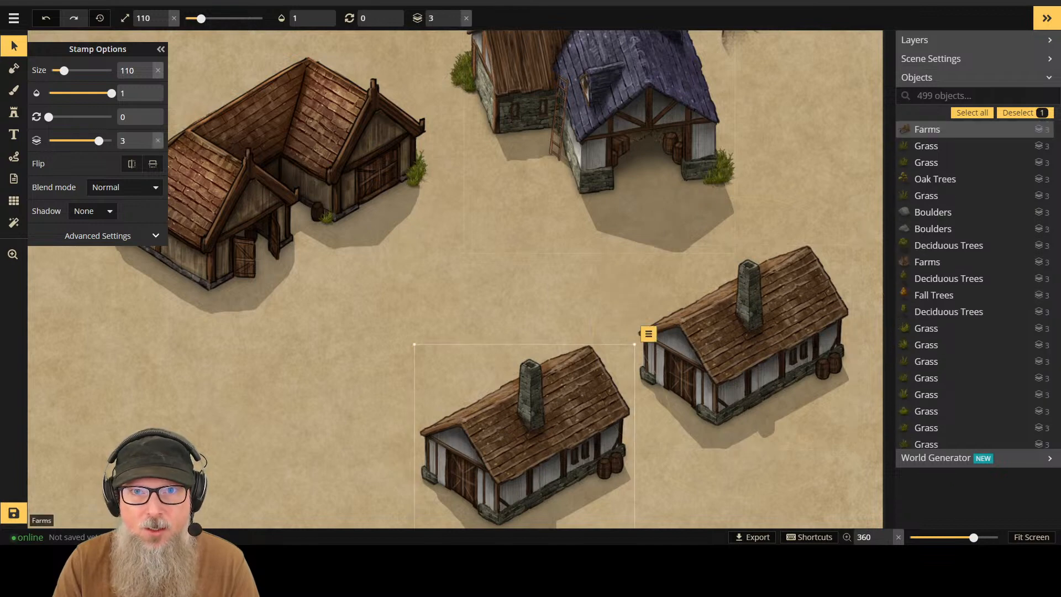
# Step: Stamp two size 40 grass tufts on layer 2 behind the barrels at the eastern cottage's corner
pyautogui.click(13, 113)
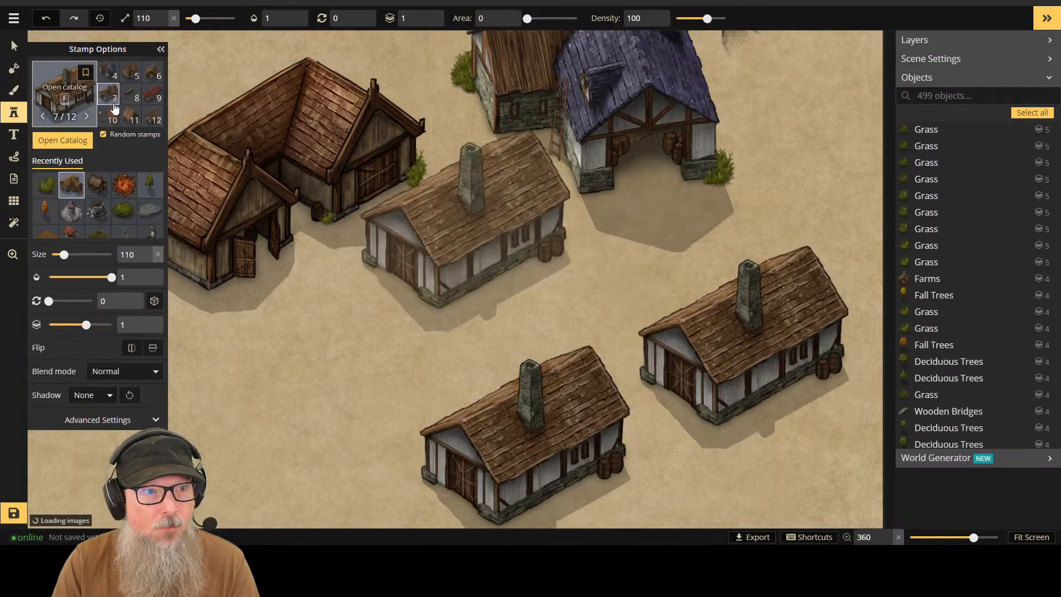
pyautogui.click(35, 189)
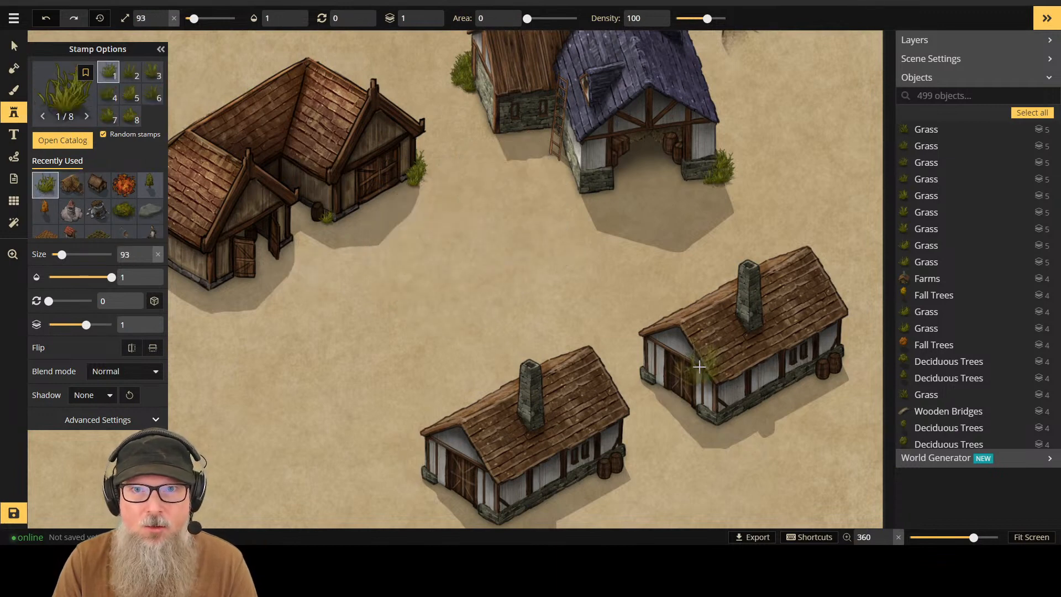
pyautogui.press('[')
pyautogui.click(428, 18)
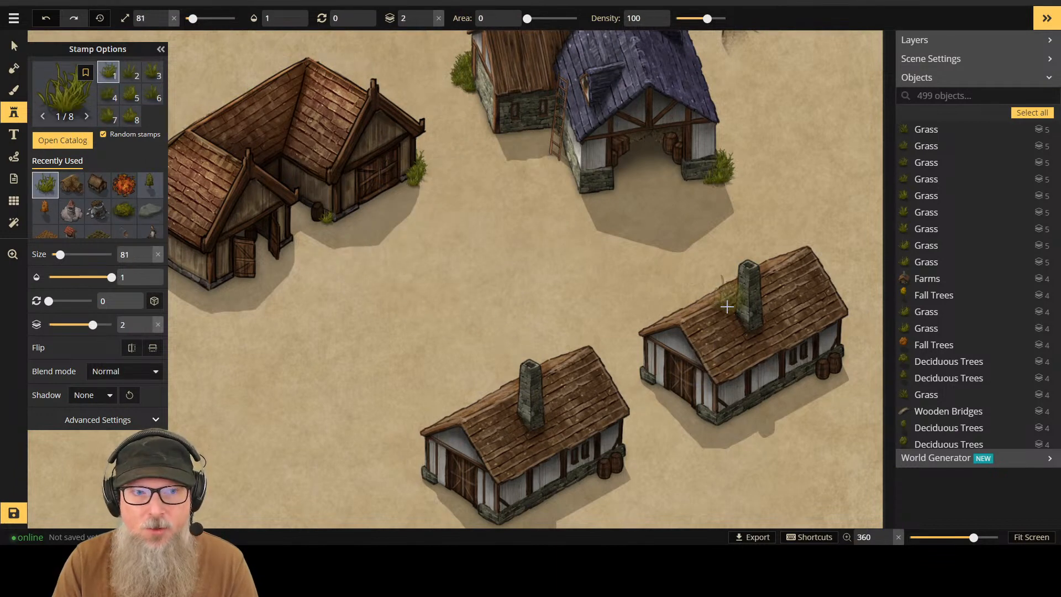
pyautogui.press('[')
pyautogui.press('[')
pyautogui.press('[')
pyautogui.press('[')
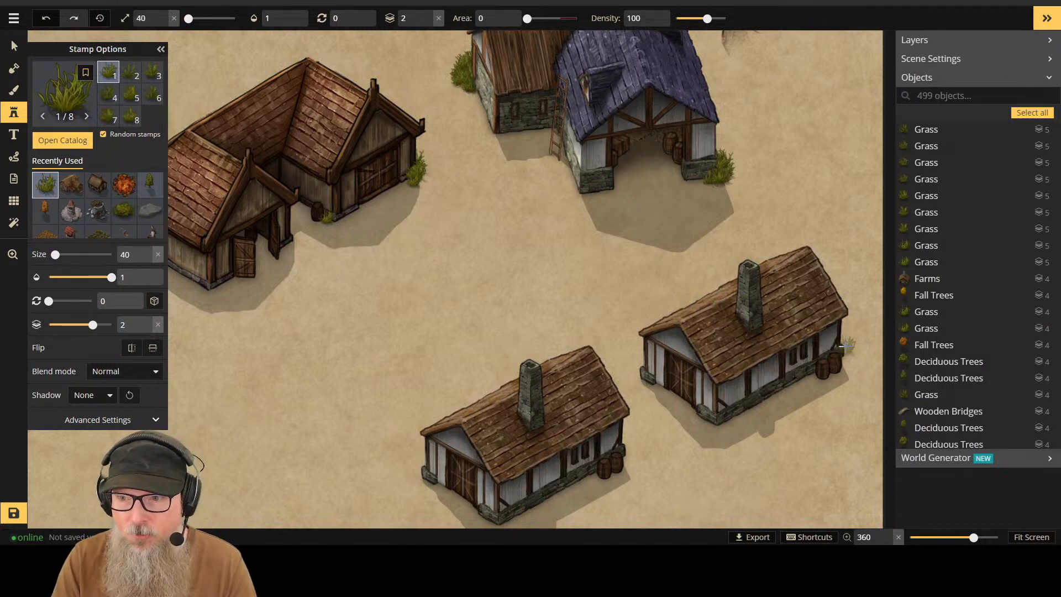
pyautogui.click(840, 343)
pyautogui.click(846, 360)
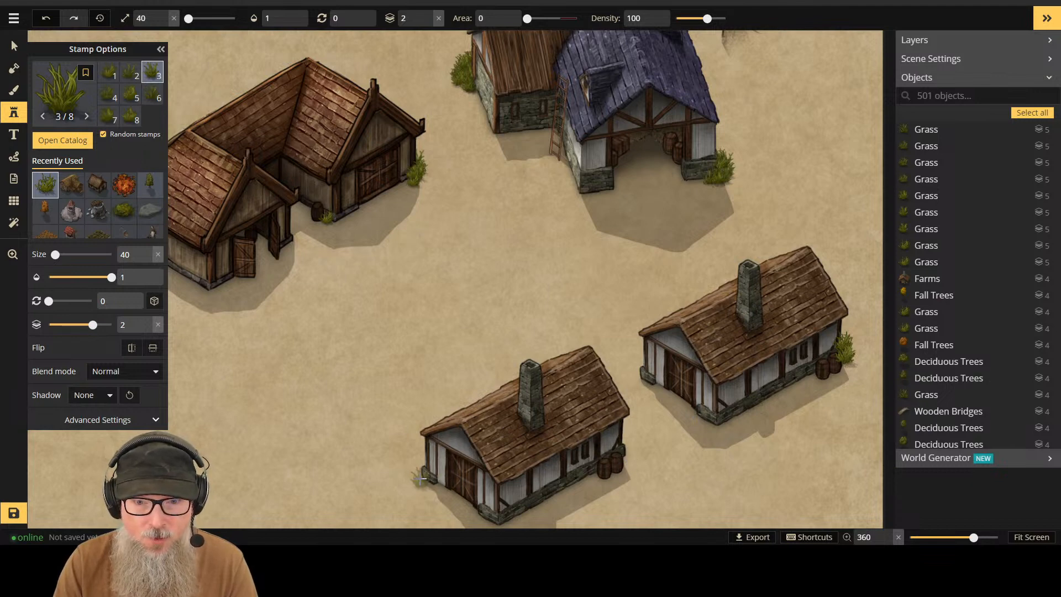
# Step: Stamp two size 40 grass tufts at the western corner of the lower cottage and send the upper one to layer 0
pyautogui.click(423, 461)
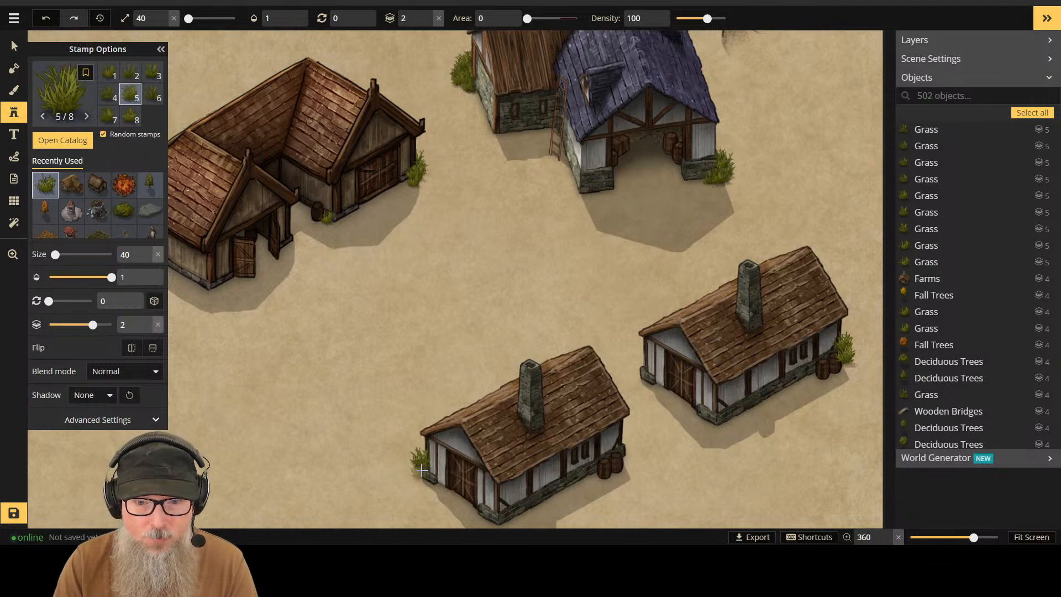
pyautogui.click(420, 481)
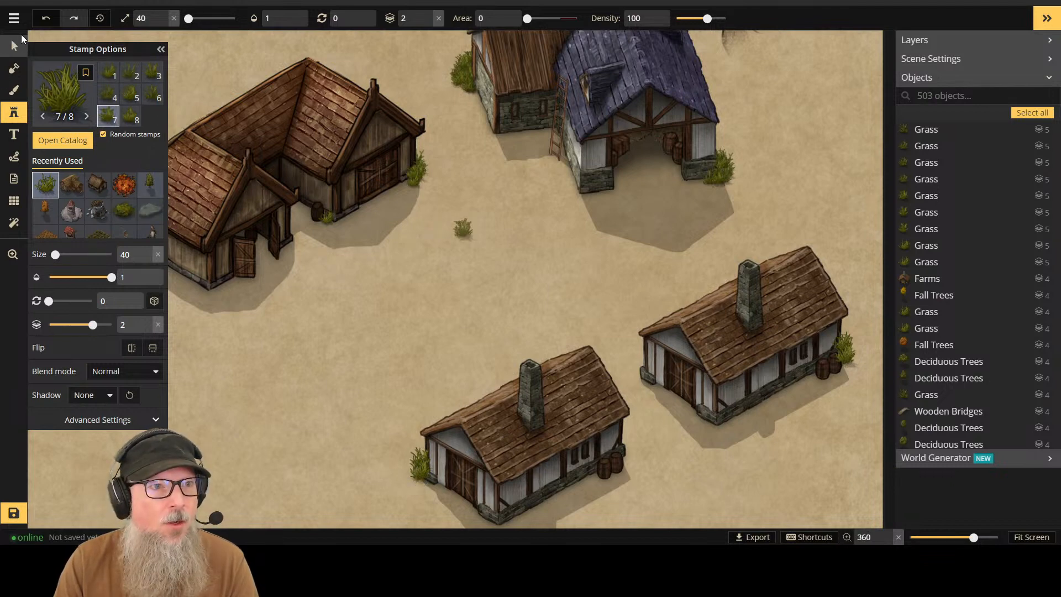
pyautogui.click(13, 45)
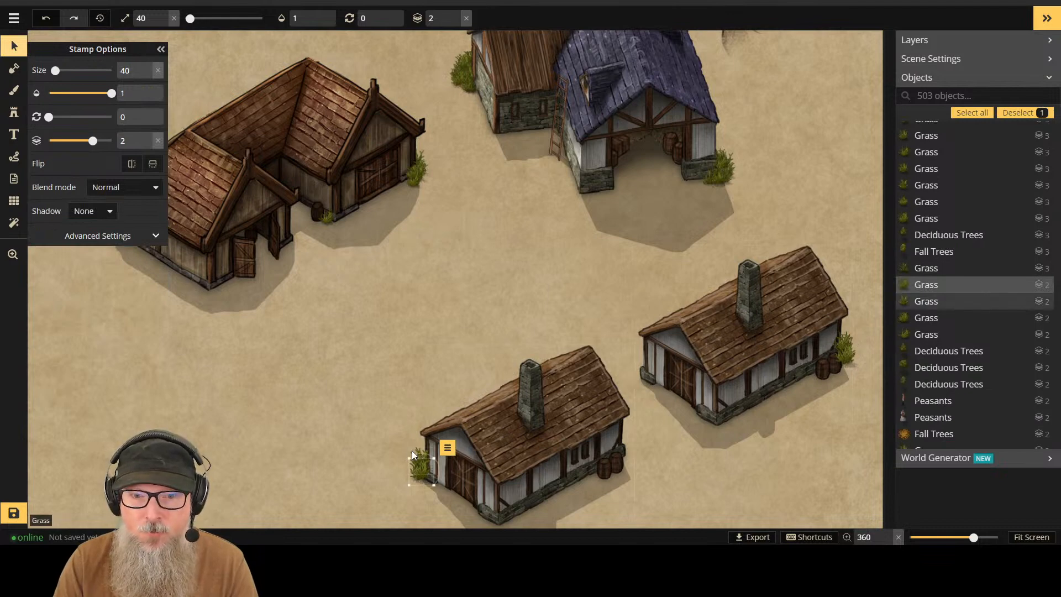
pyautogui.moveTo(422, 471); pyautogui.dragTo(422, 461)
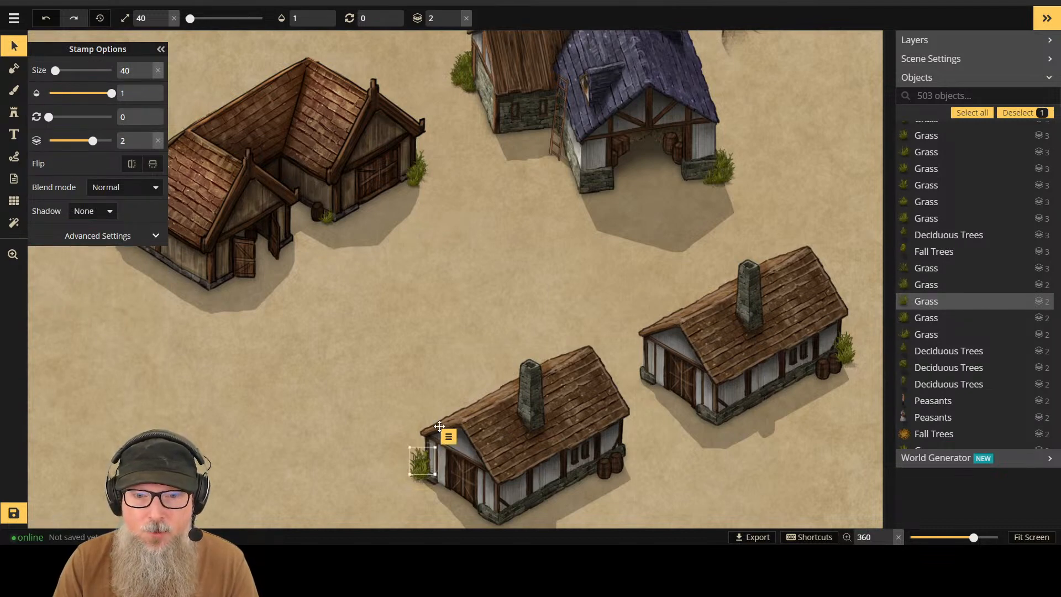
pyautogui.click(454, 23)
pyautogui.click(455, 22)
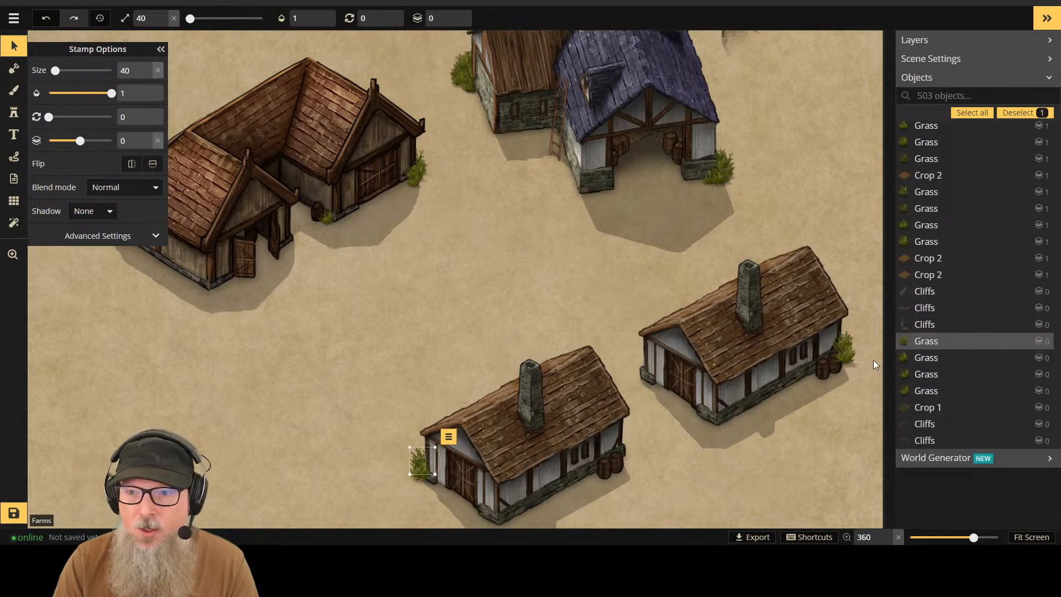
# Step: Lower the upper grass tuft at the eastern cottage's barrel corner to layer 1
pyautogui.click(842, 343)
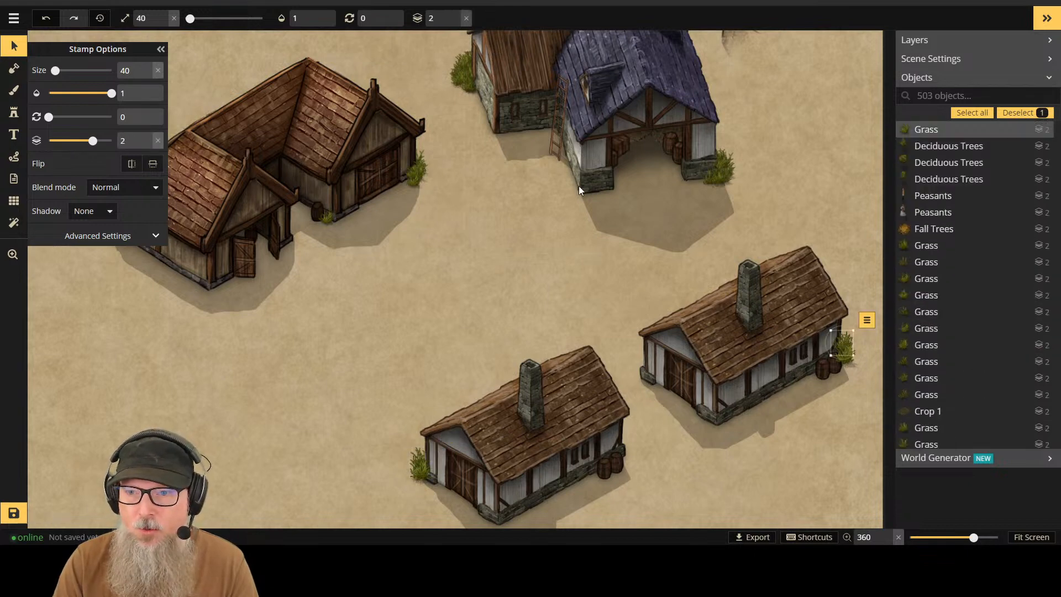
pyautogui.click(455, 22)
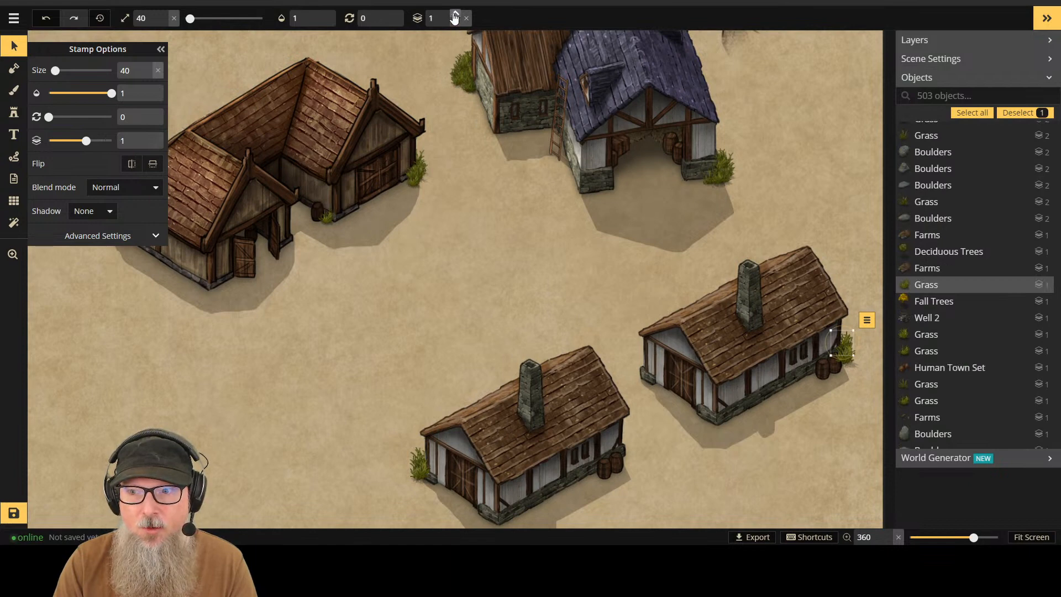
pyautogui.click(455, 16)
pyautogui.click(454, 22)
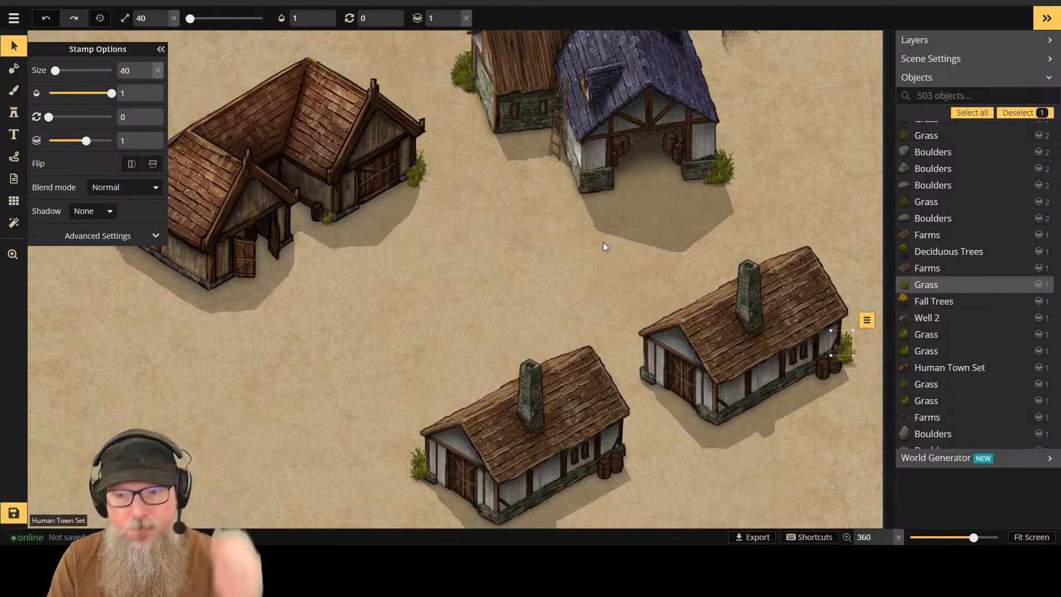
pyautogui.scroll(-3, 603, 243)
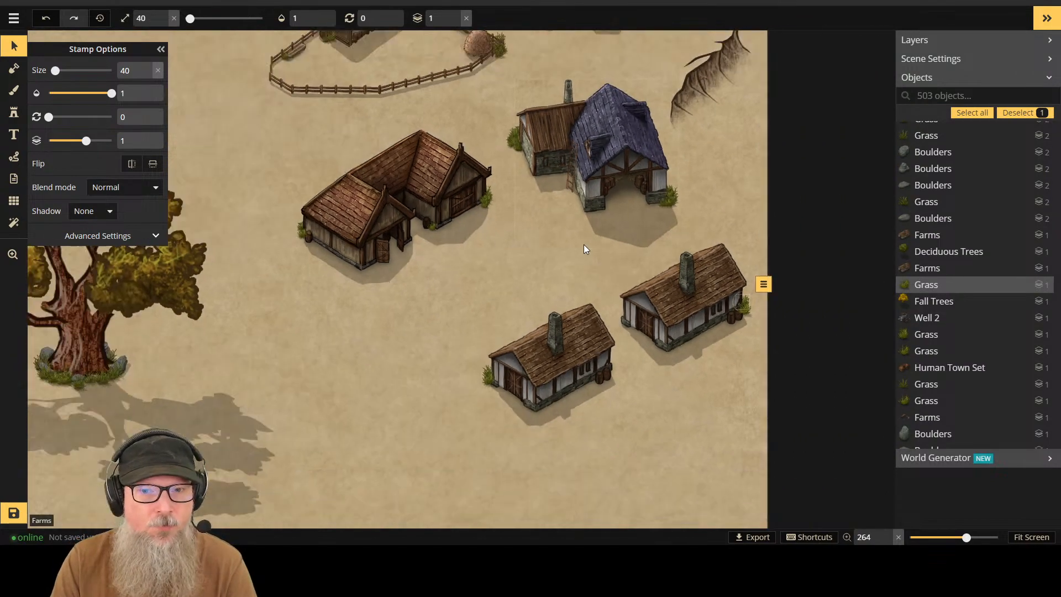
# Step: Stamp two size 40 grass tufts on layer 1 at the eastern side of the large oak's trunk base
pyautogui.scroll(-1, 583, 244)
pyautogui.scroll(-1, 582, 244)
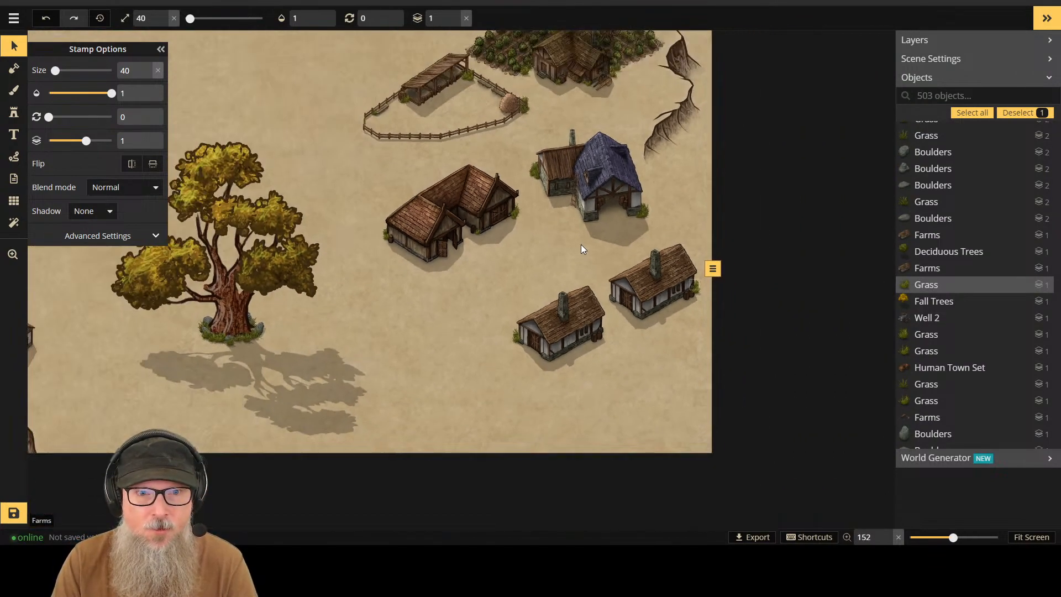
pyautogui.scroll(3, 186, 355)
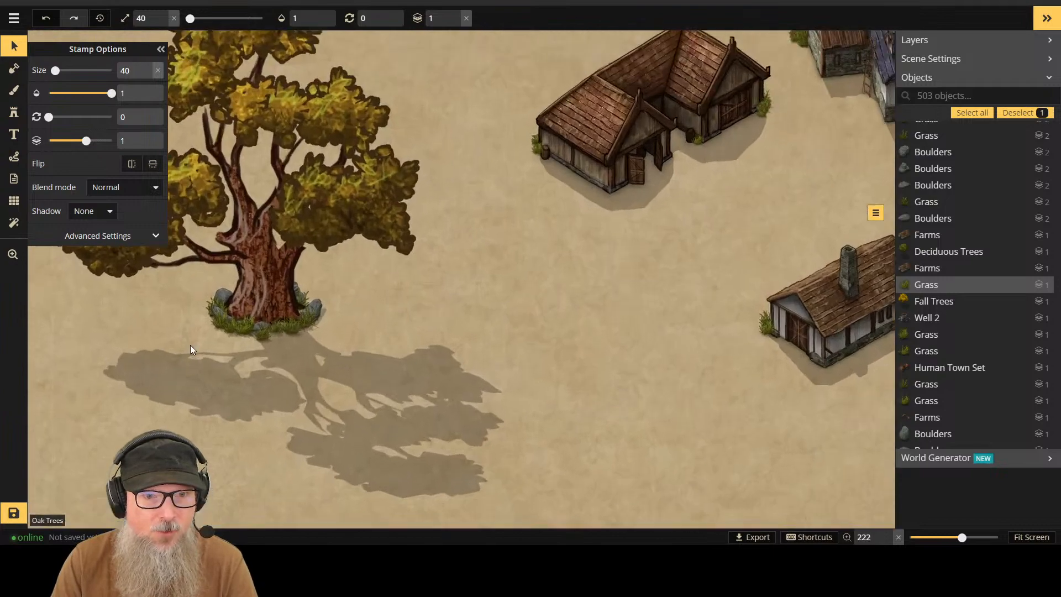
pyautogui.scroll(6, 191, 345)
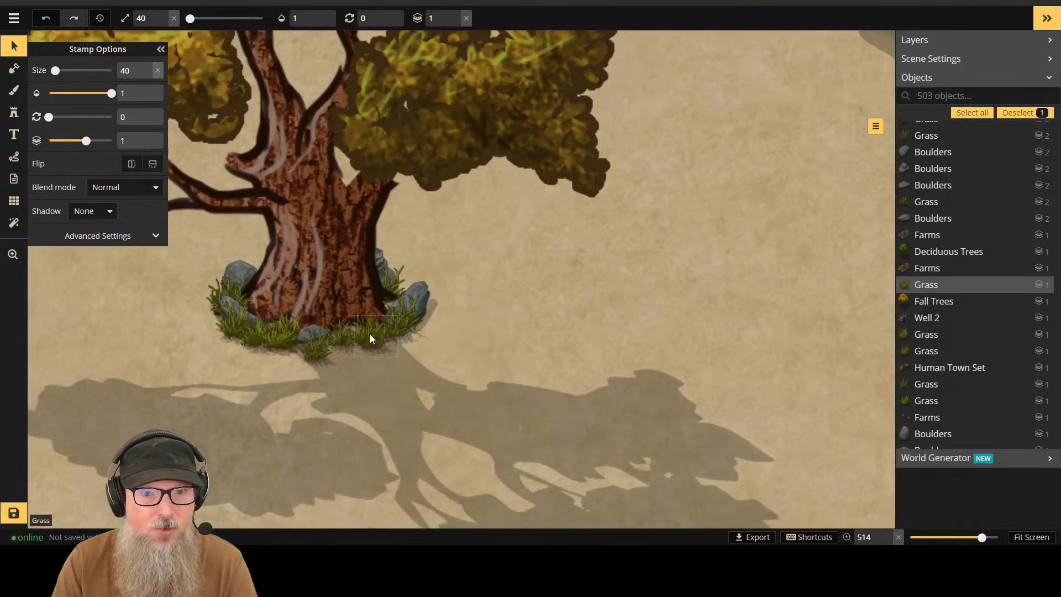
pyautogui.click(14, 115)
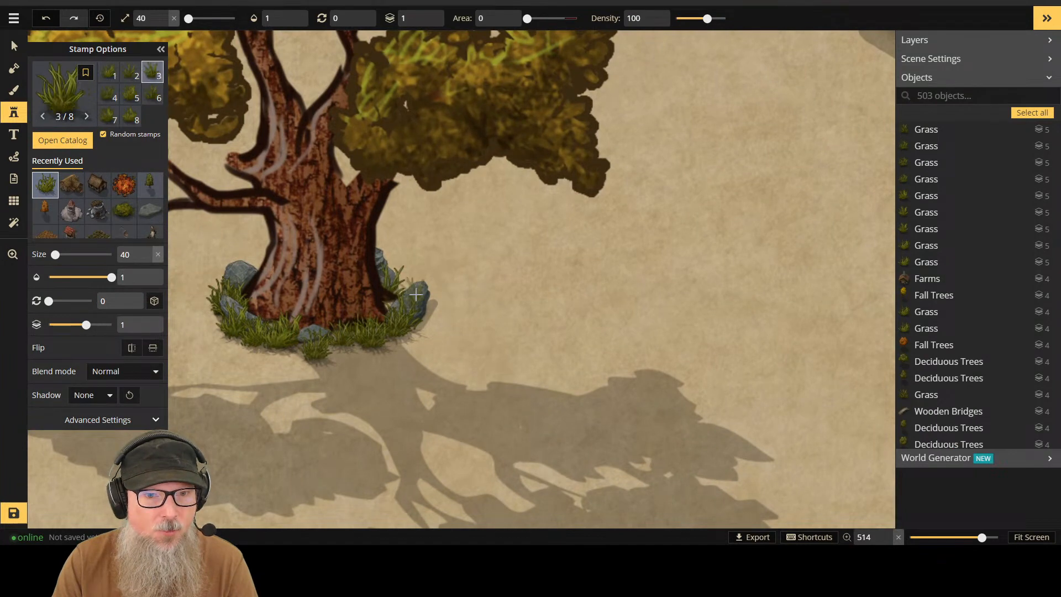
pyautogui.click(393, 297)
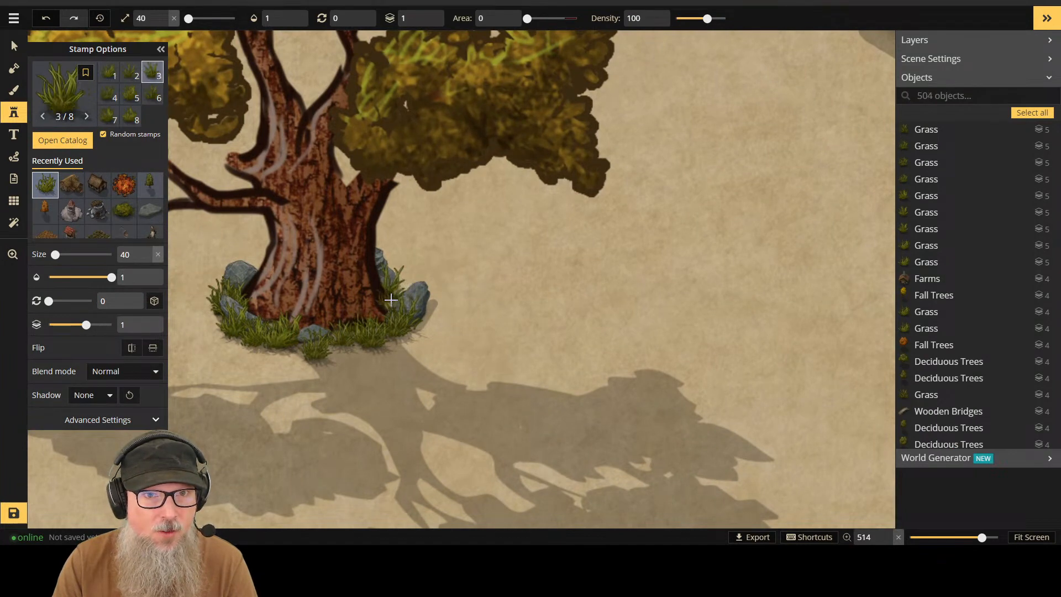
pyautogui.click(462, 227)
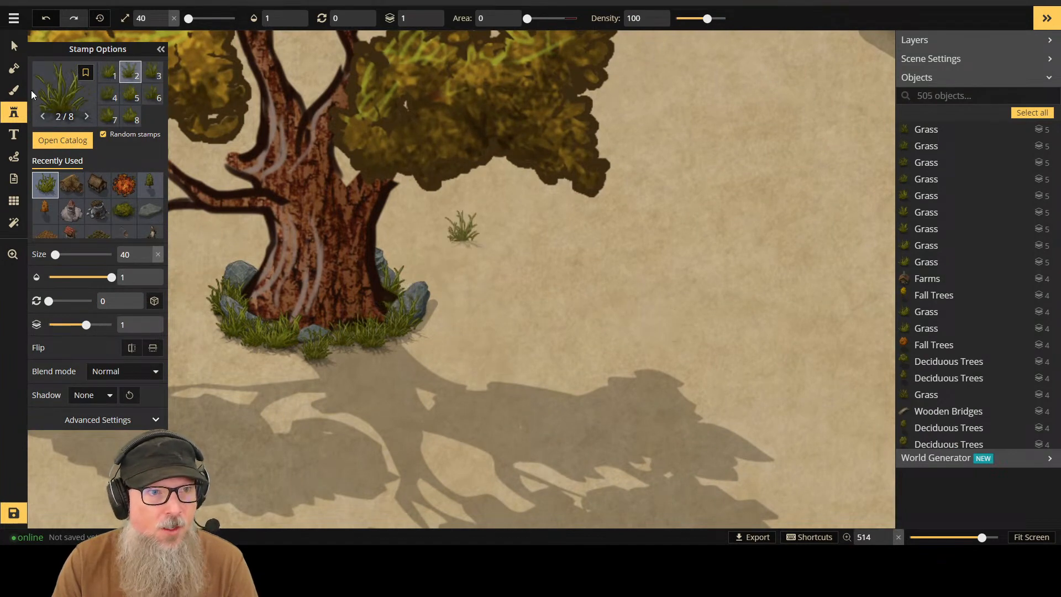
# Step: Raise the two sunken grass tufts at the front and eastern side of the large oak's trunk to layer 3
pyautogui.click(14, 46)
pyautogui.click(454, 13)
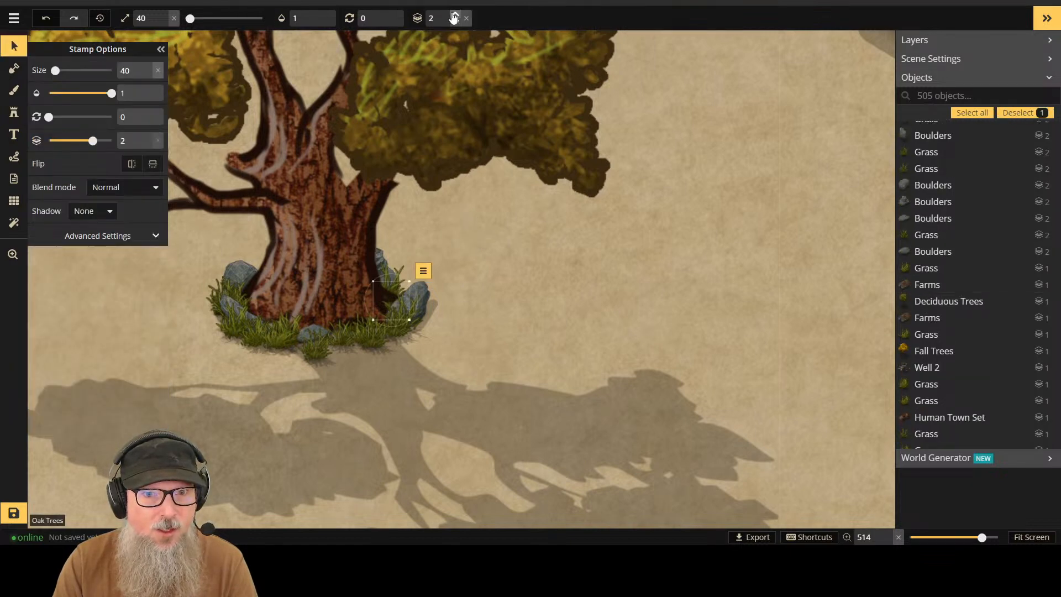
pyautogui.click(454, 22)
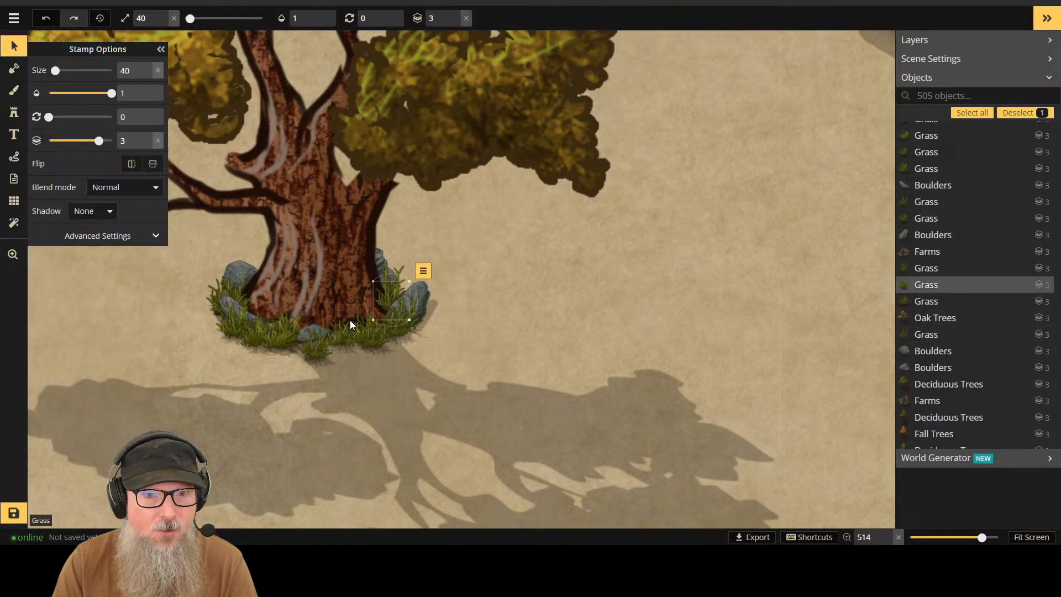
pyautogui.click(456, 14)
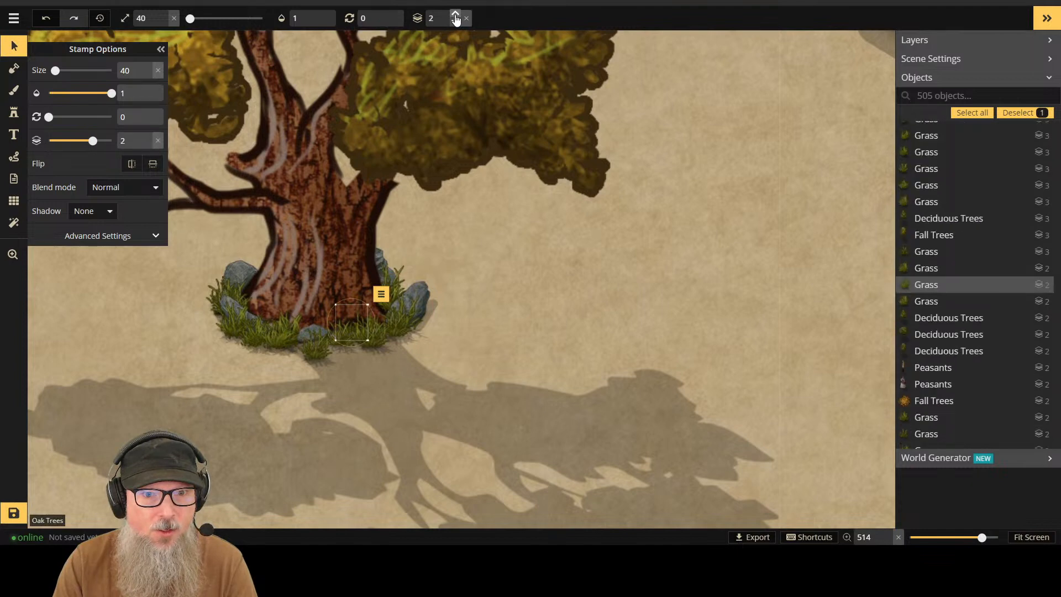
pyautogui.click(455, 15)
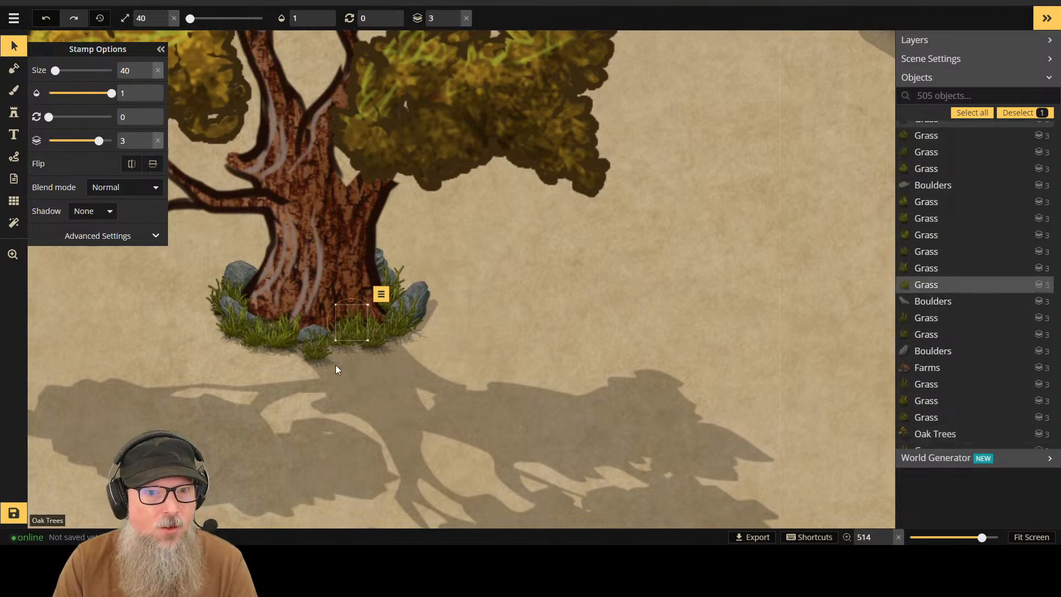
# Step: Stamp more size 40 grass tufts on layer 3 along the front and both sides of the large oak's base
pyautogui.click(14, 116)
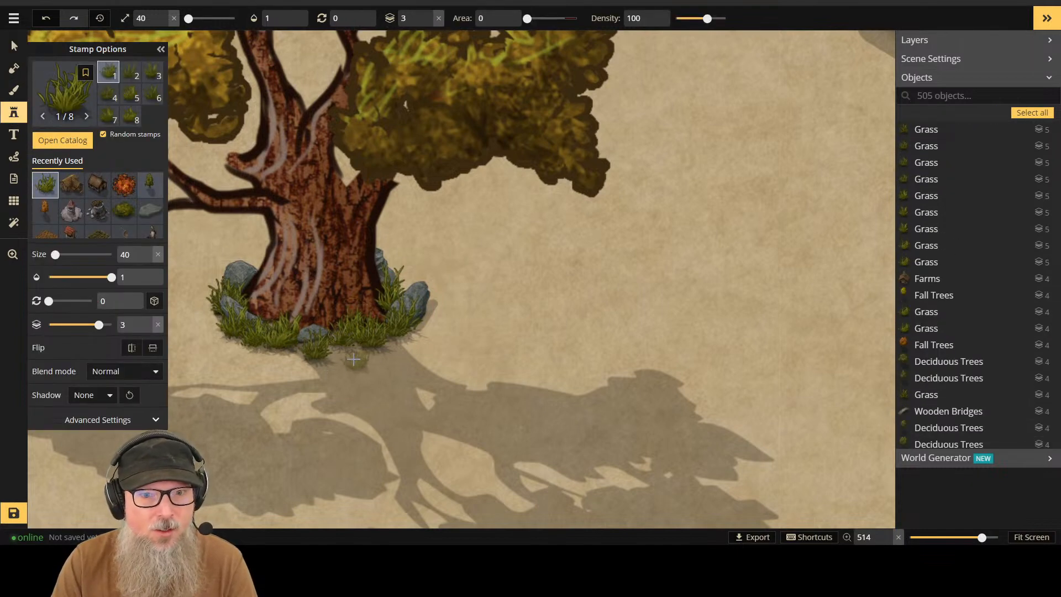
pyautogui.click(337, 334)
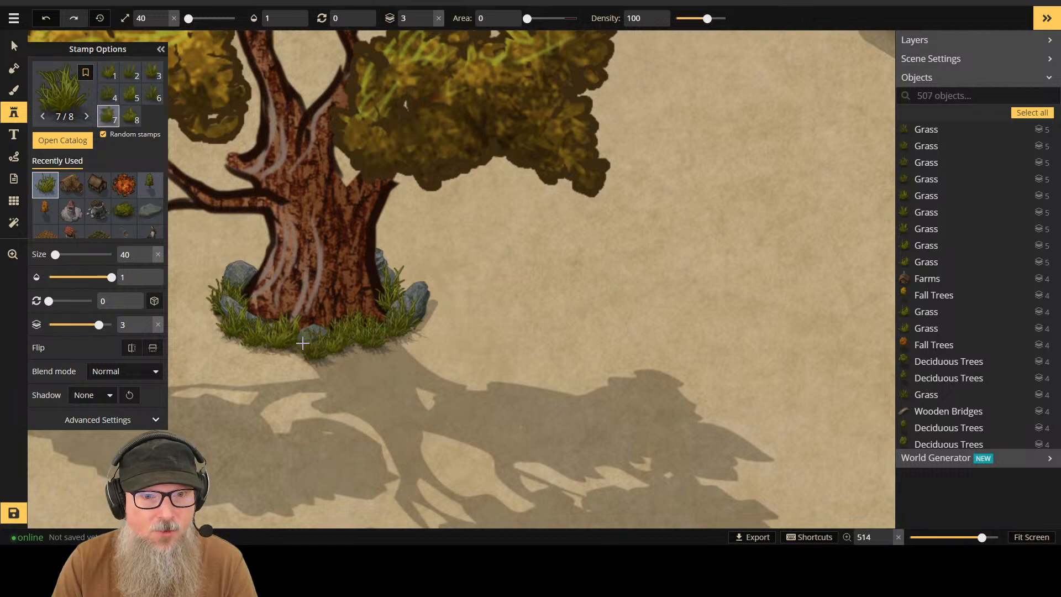
pyautogui.click(298, 344)
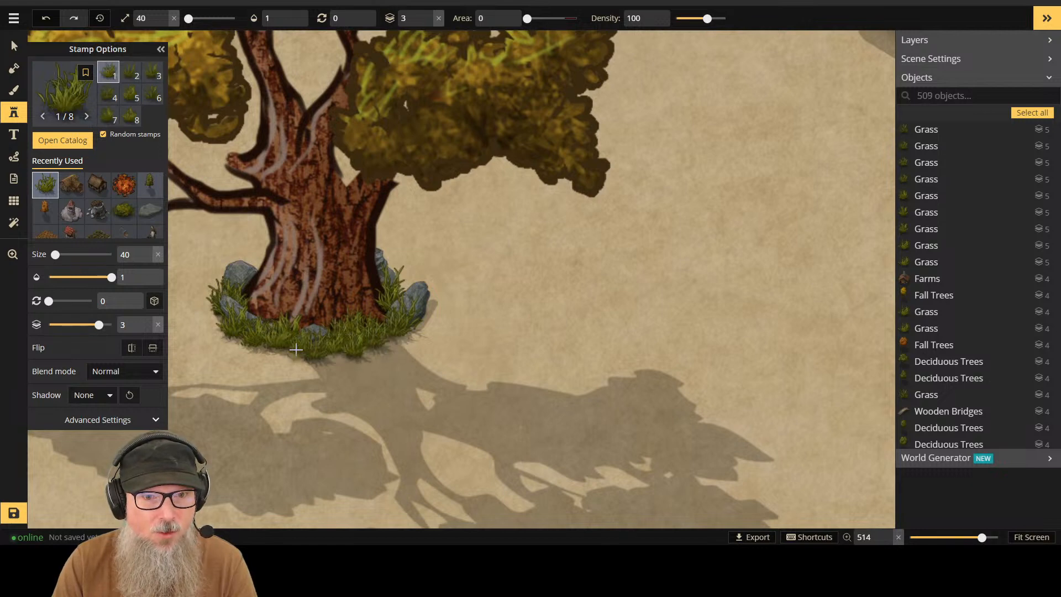
pyautogui.click(402, 284)
pyautogui.click(403, 283)
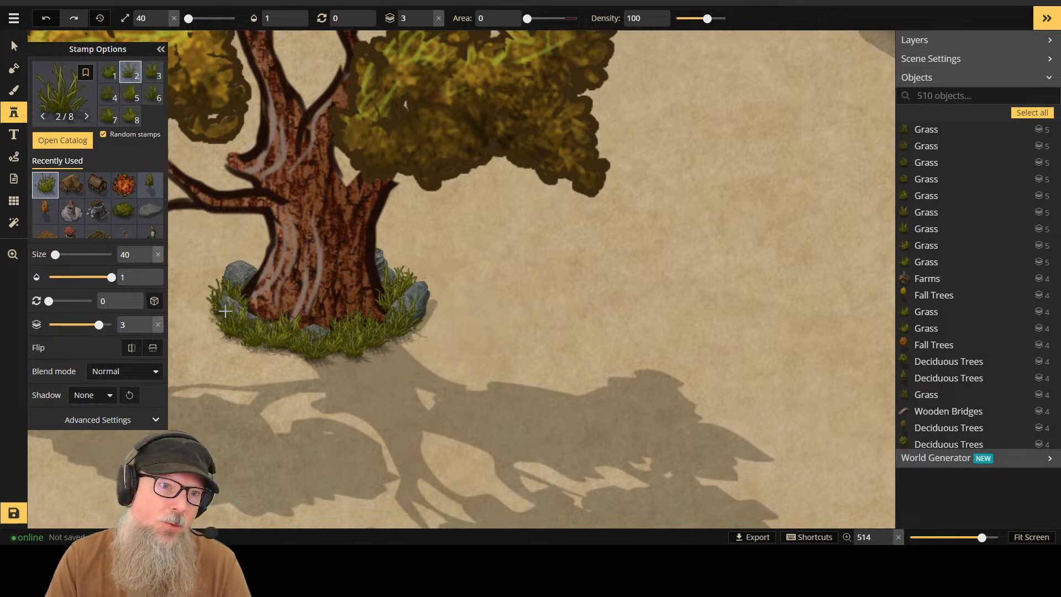
pyautogui.click(262, 373)
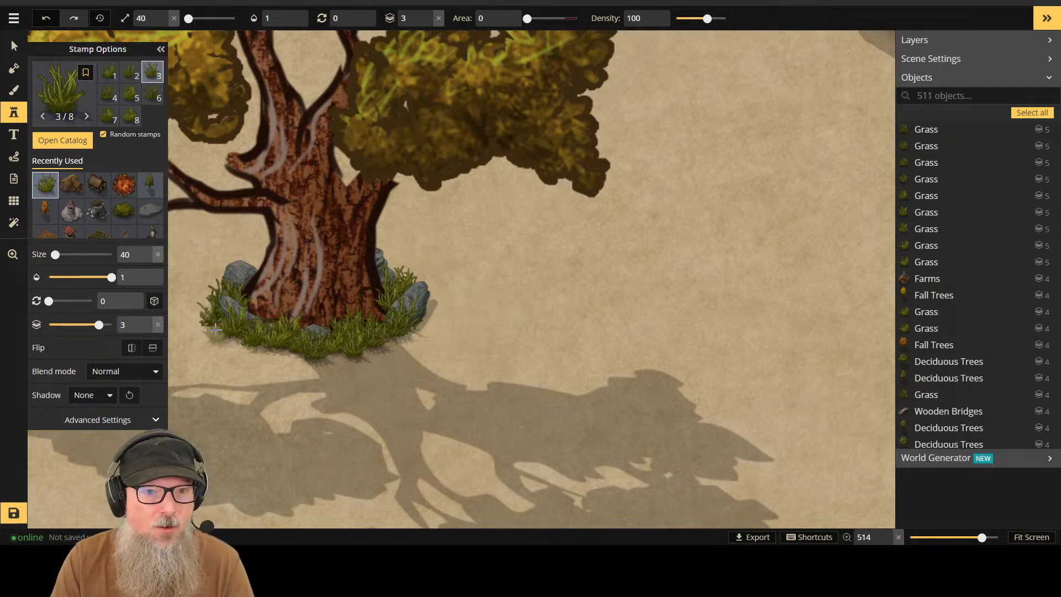
pyautogui.click(440, 417)
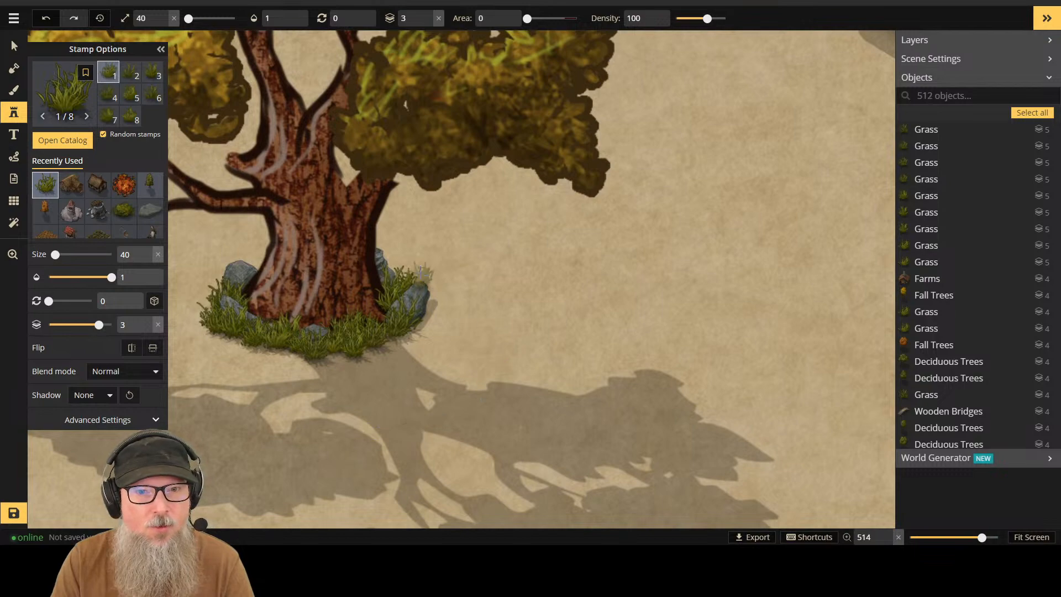
# Step: Save the map
pyautogui.scroll(-4, 530, 333)
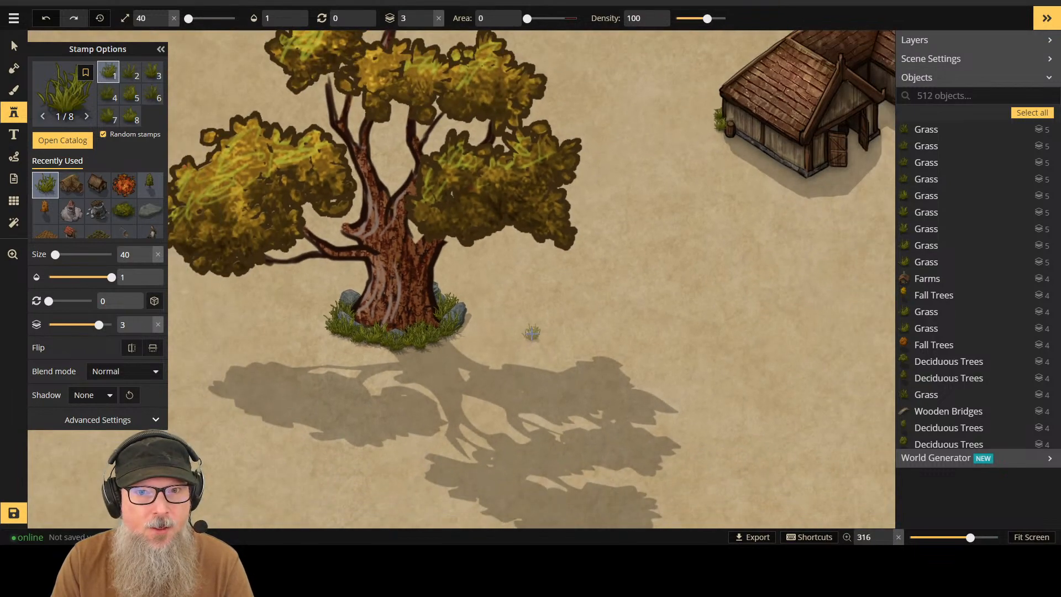
pyautogui.scroll(-5, 531, 332)
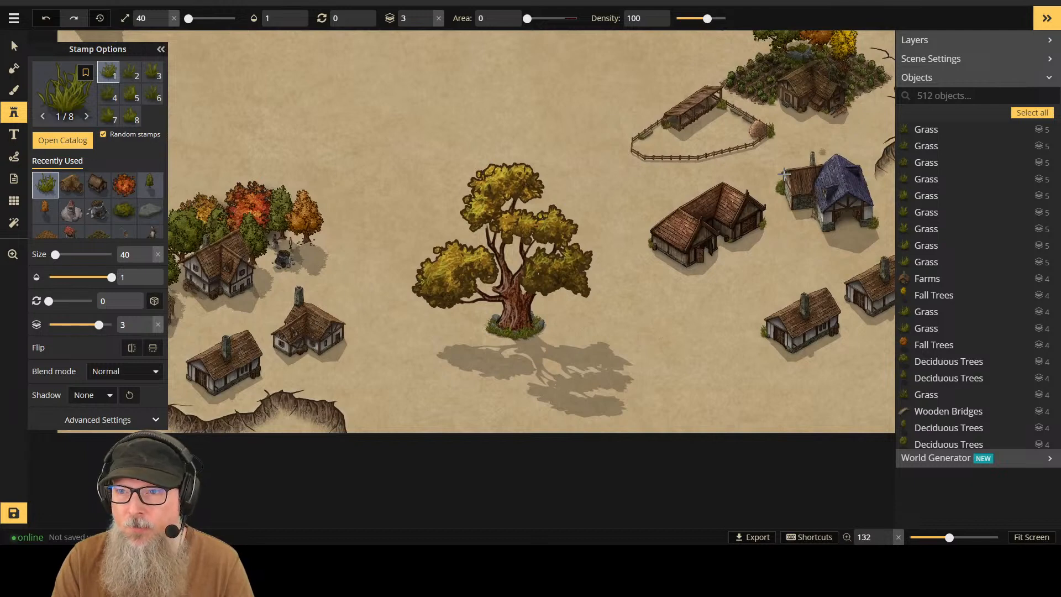
pyautogui.moveTo(784, 173); pyautogui.dragTo(654, 171)
pyautogui.scroll(2, 655, 169)
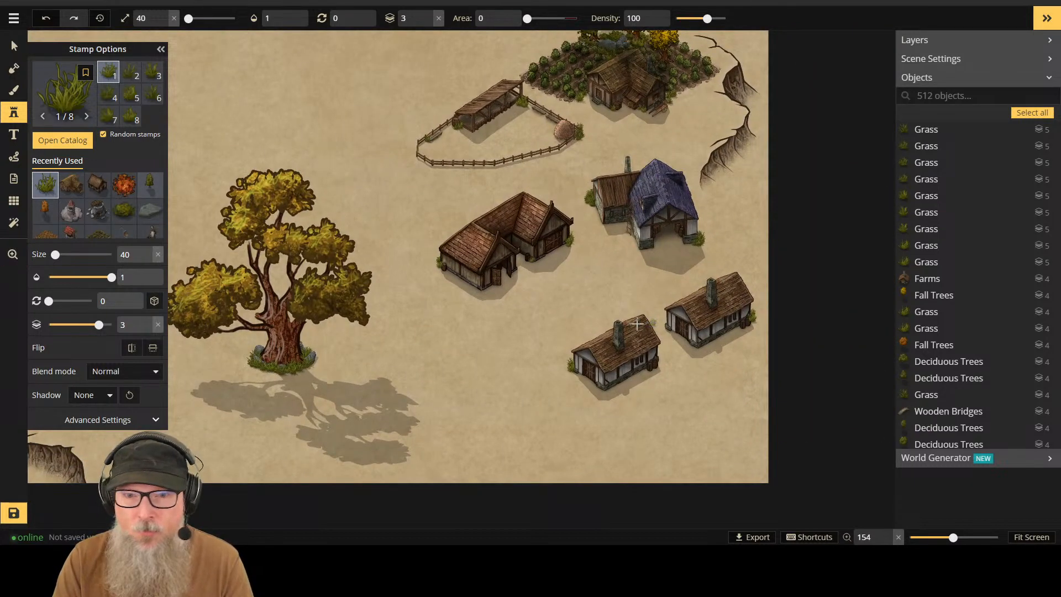
pyautogui.scroll(-2, 345, 345)
pyautogui.moveTo(360, 339); pyautogui.dragTo(785, 237)
pyautogui.scroll(3, 291, 255)
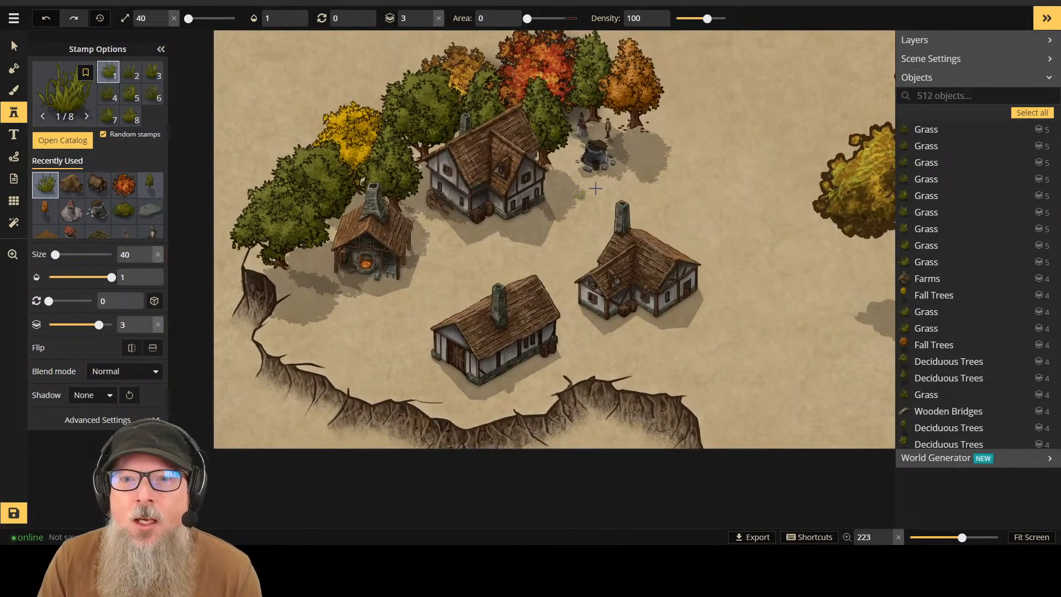
pyautogui.scroll(1, 591, 166)
pyautogui.scroll(4, 640, 159)
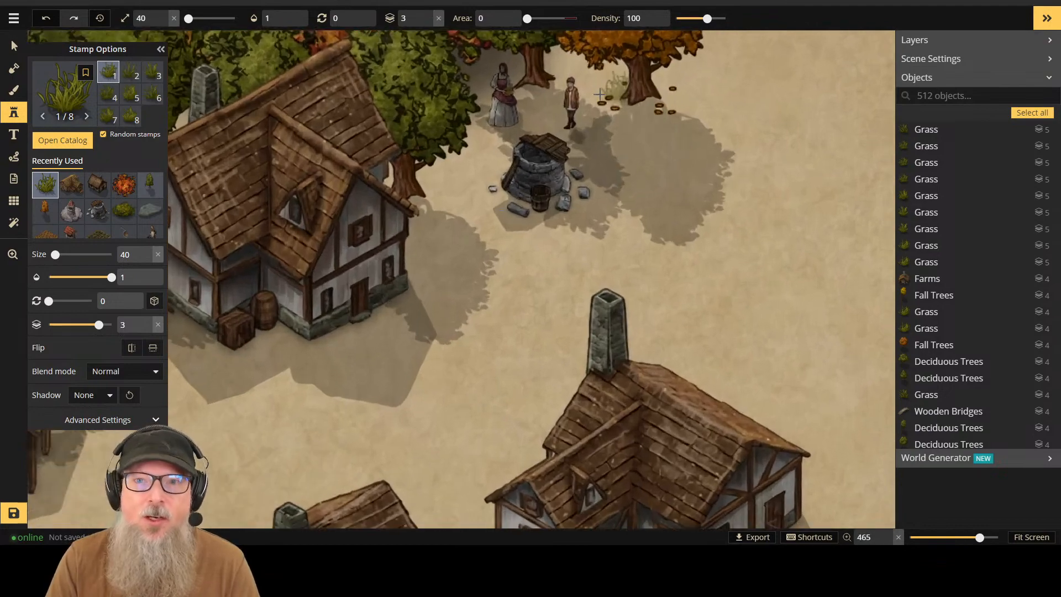
pyautogui.click(466, 231)
pyautogui.click(14, 512)
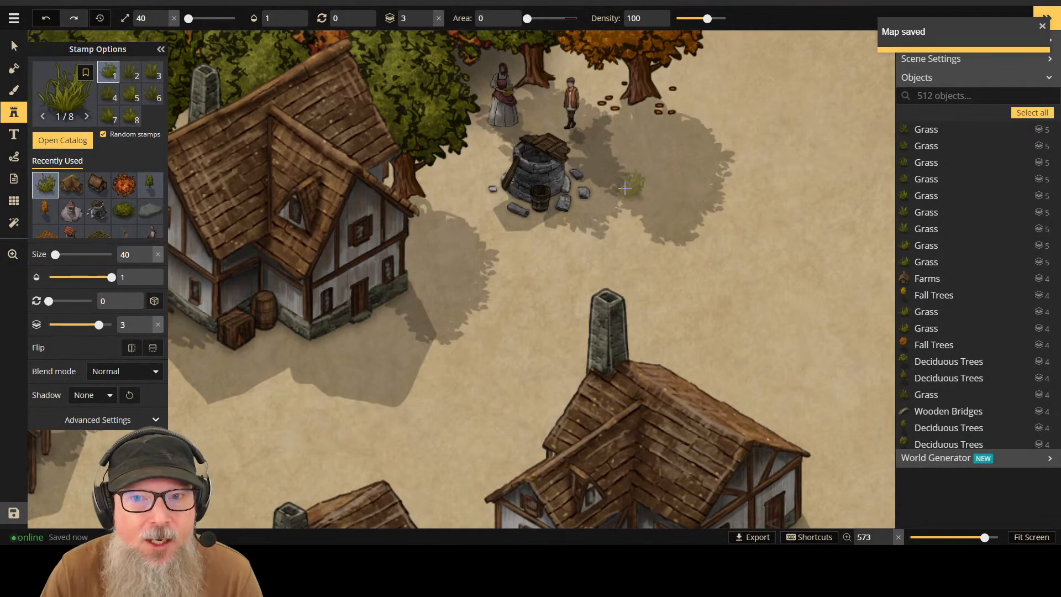
# Step: Set the grass stamp size to 20 and stamp one tuft on layer 3 at the eastern side of the stone well
pyautogui.press('[')
pyautogui.press('[')
pyautogui.press('[')
pyautogui.press('[')
pyautogui.press('[')
pyautogui.press('[')
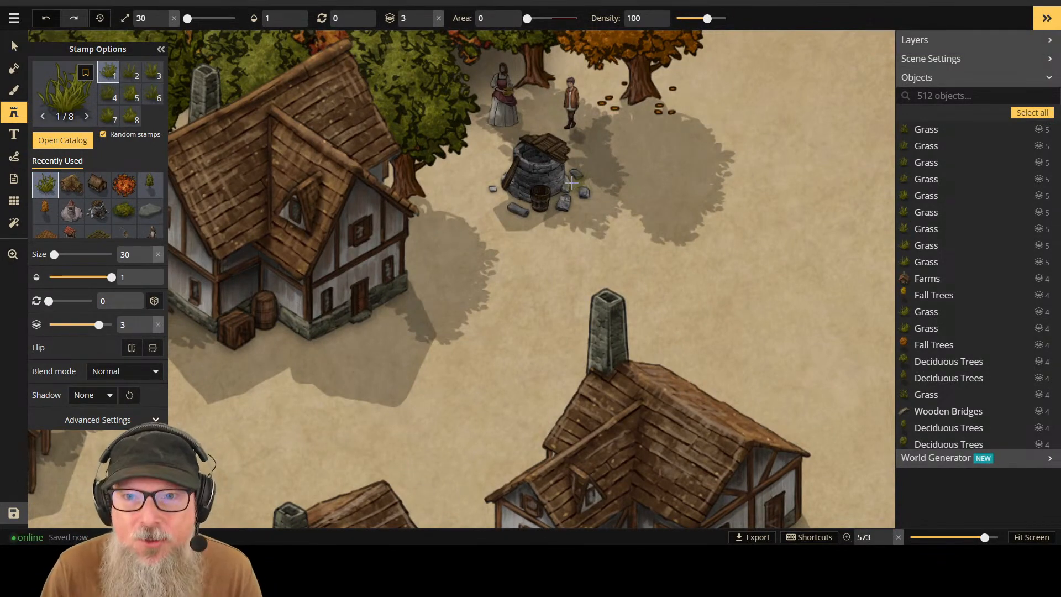
pyautogui.press('[')
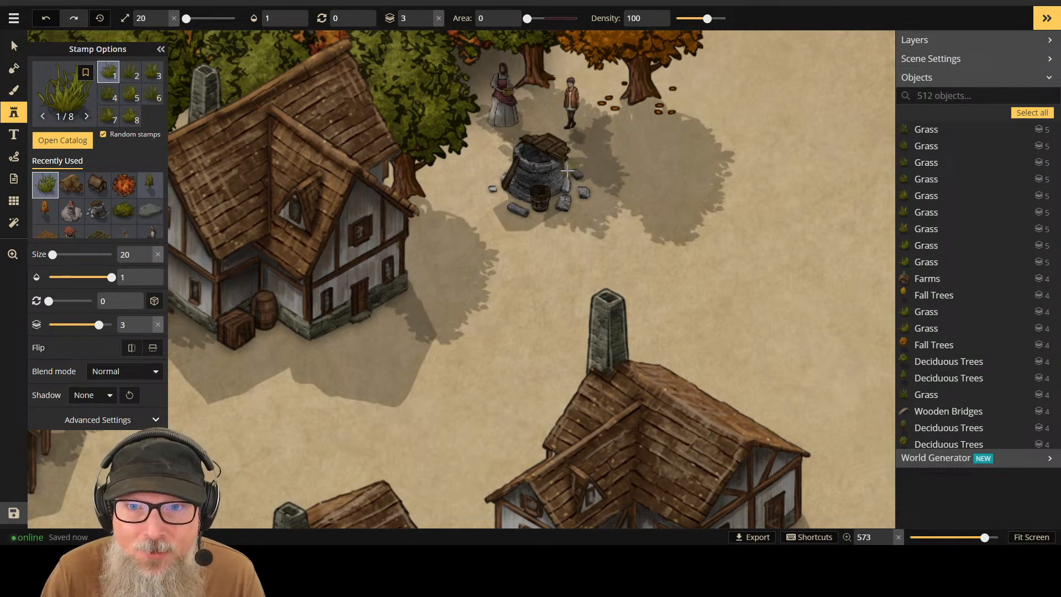
pyautogui.click(567, 171)
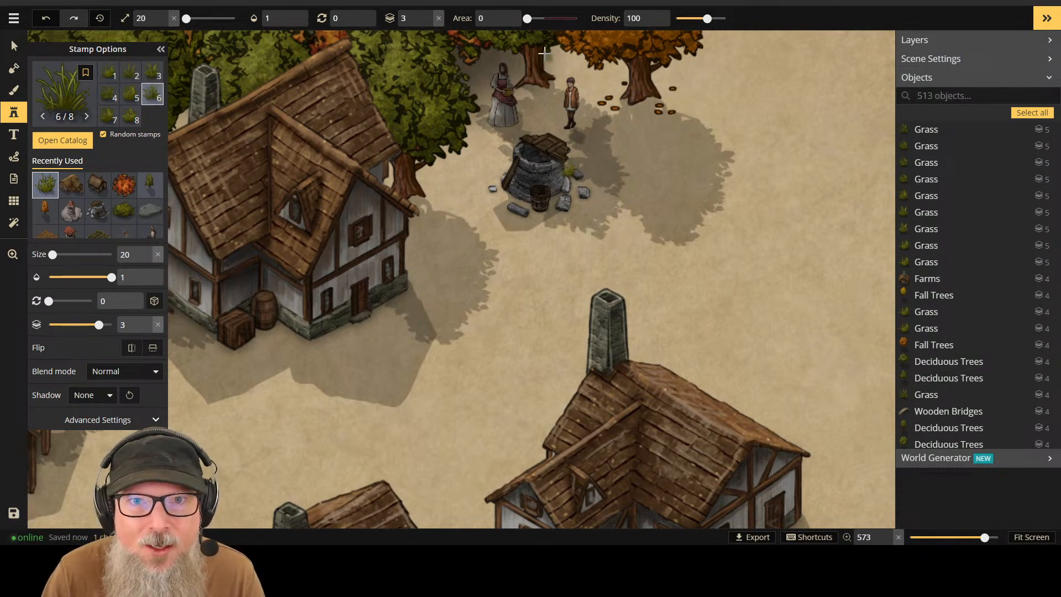
# Step: Lower the grass tuft at the eastern side of the well to layer 1
pyautogui.click(14, 45)
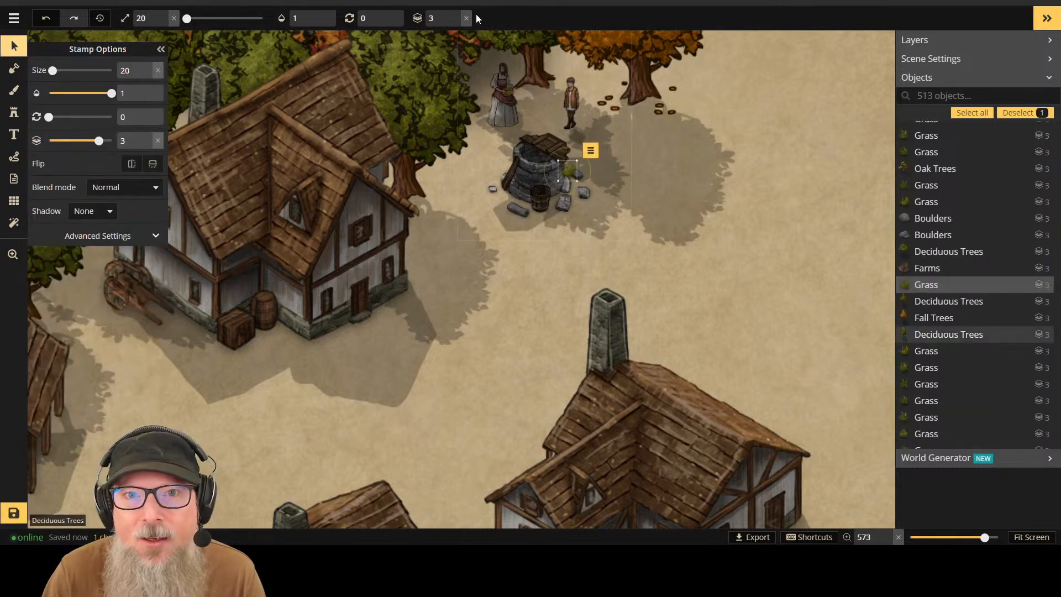
pyautogui.click(455, 23)
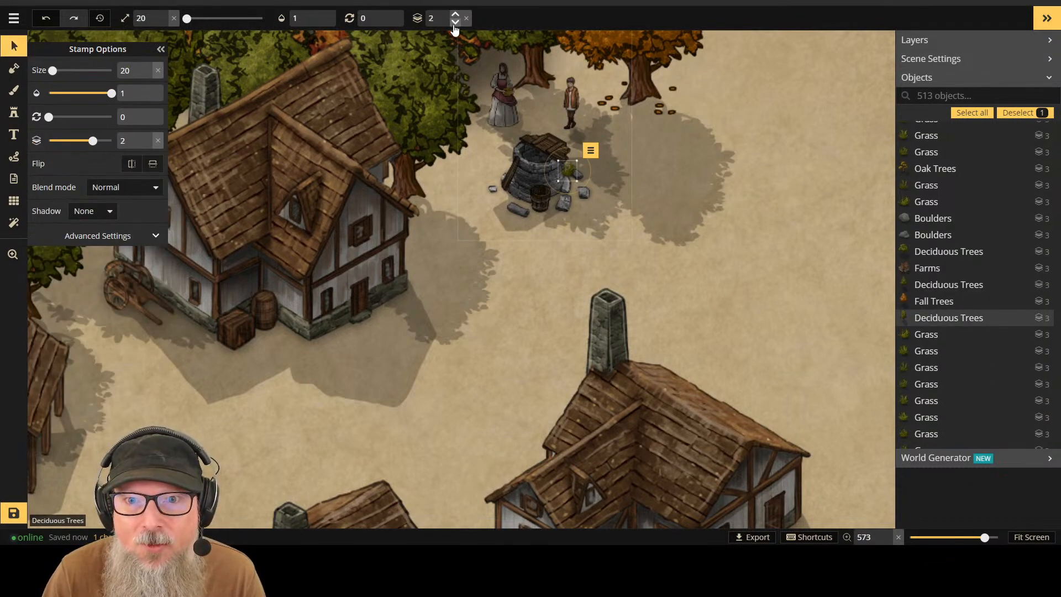
pyautogui.click(455, 20)
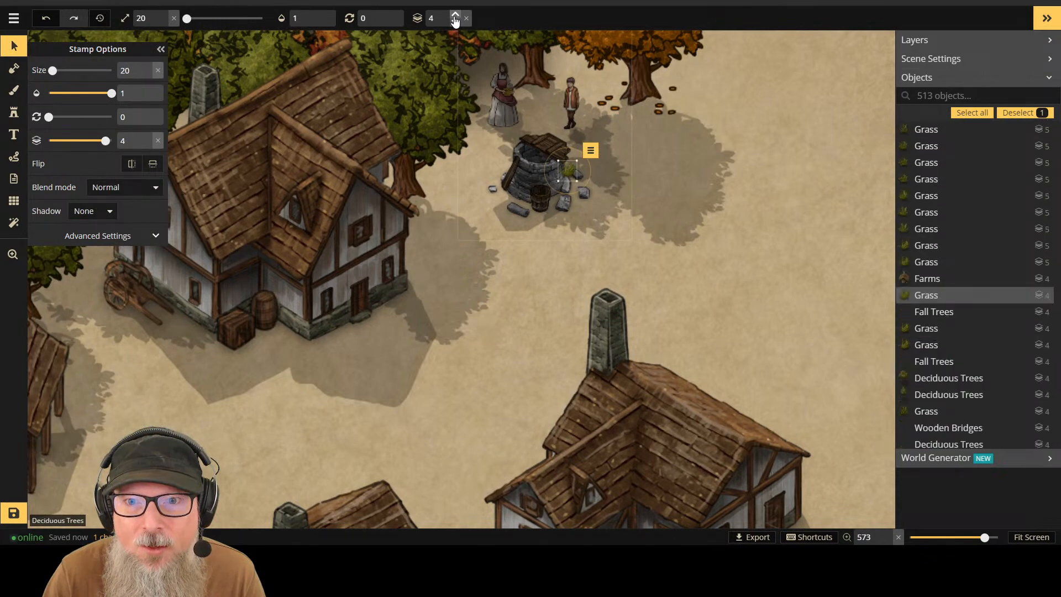
pyautogui.click(455, 23)
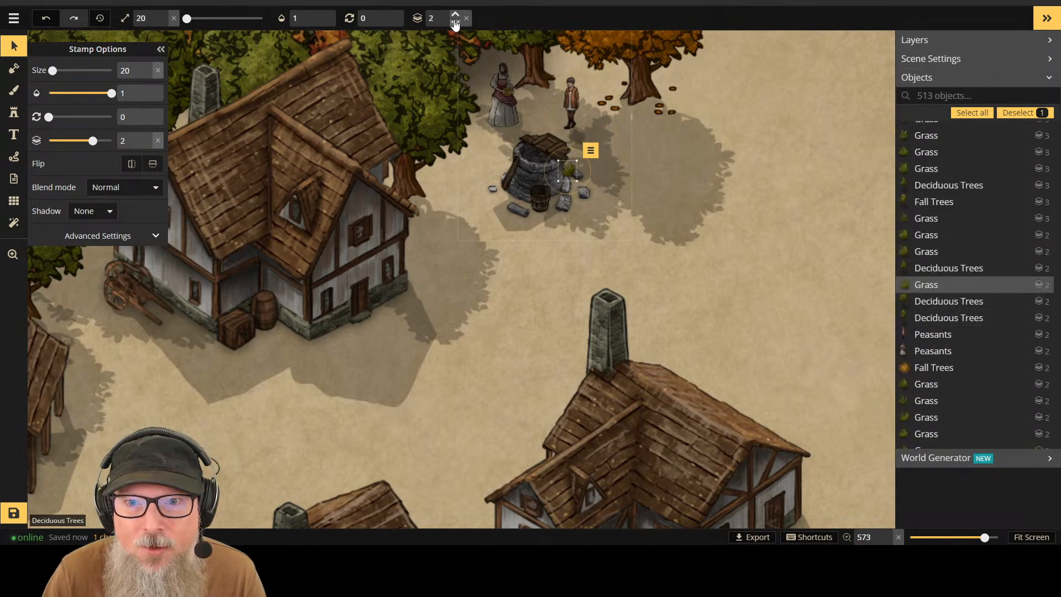
pyautogui.click(455, 22)
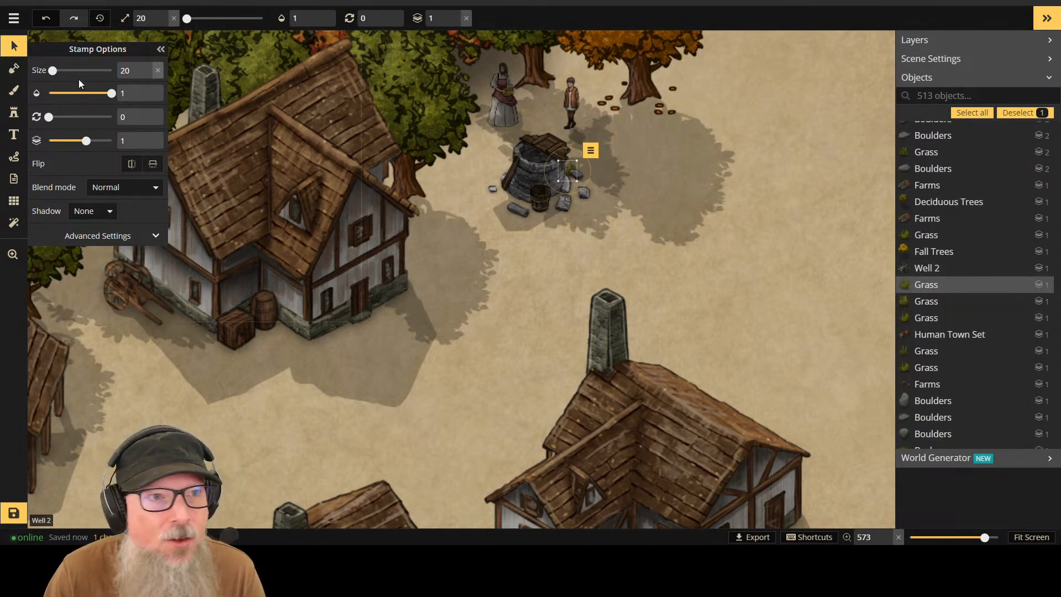
# Step: Stamp two more size 20 grass tufts on layer 1 among the rocks at the well's southeastern side
pyautogui.click(14, 113)
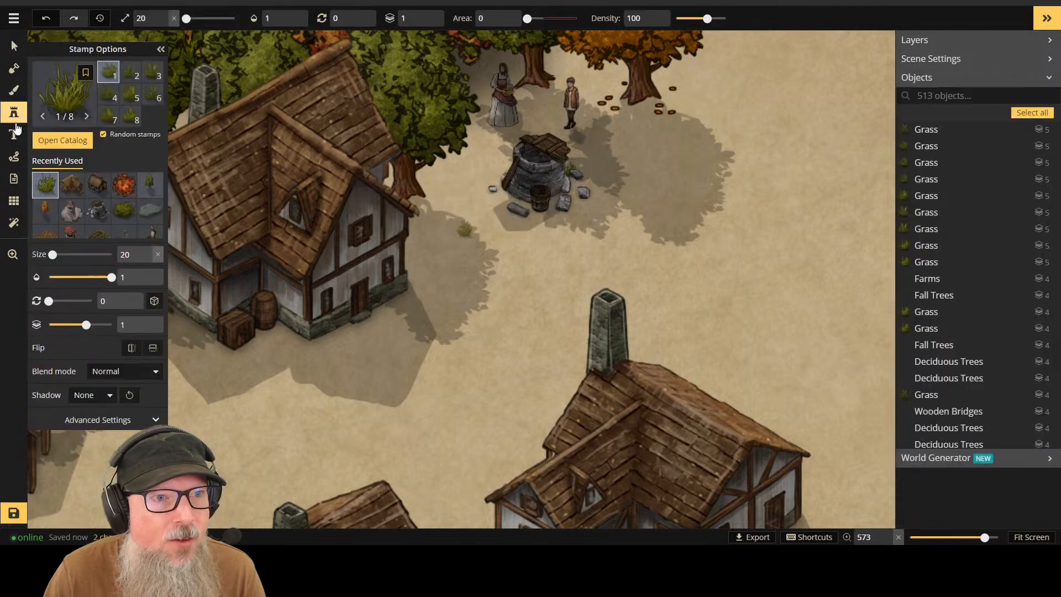
pyautogui.click(572, 180)
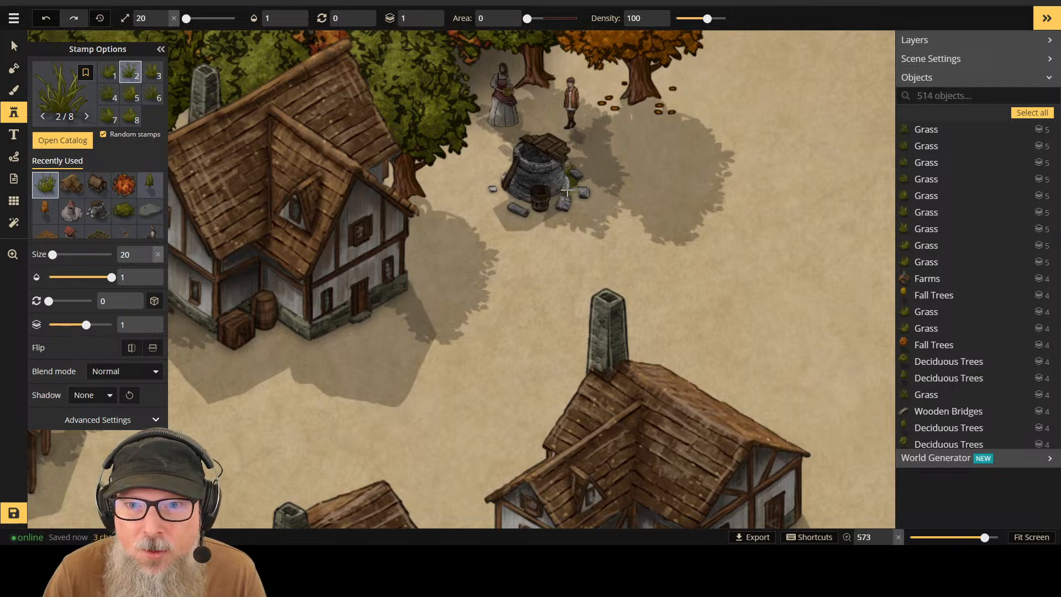
pyautogui.click(463, 229)
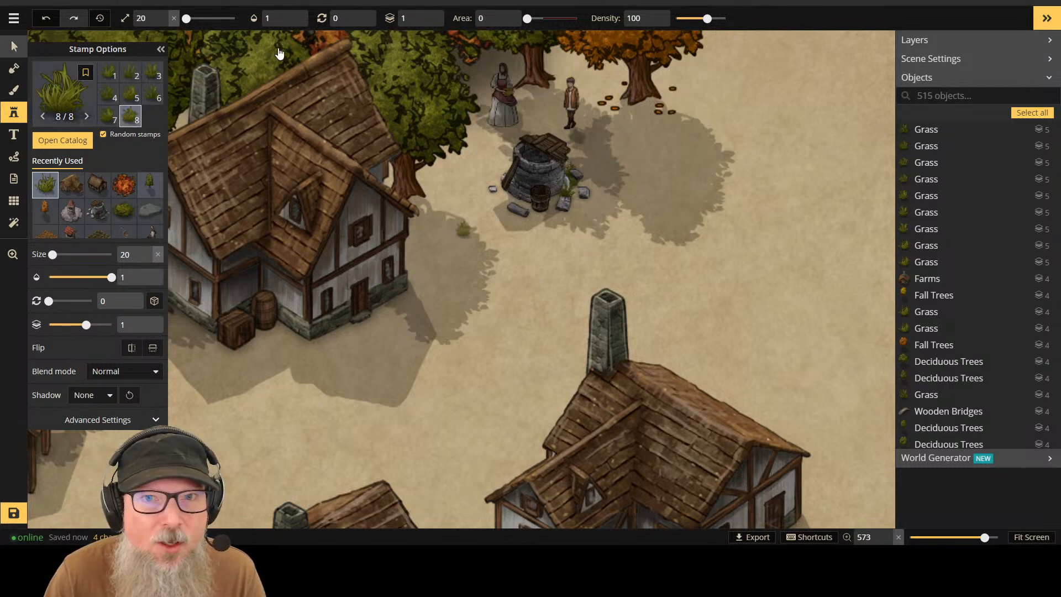
# Step: Raise the grass tuft among the rocks at the well's southeastern side to layer 3
pyautogui.press('v')
pyautogui.click(455, 17)
pyautogui.click(454, 18)
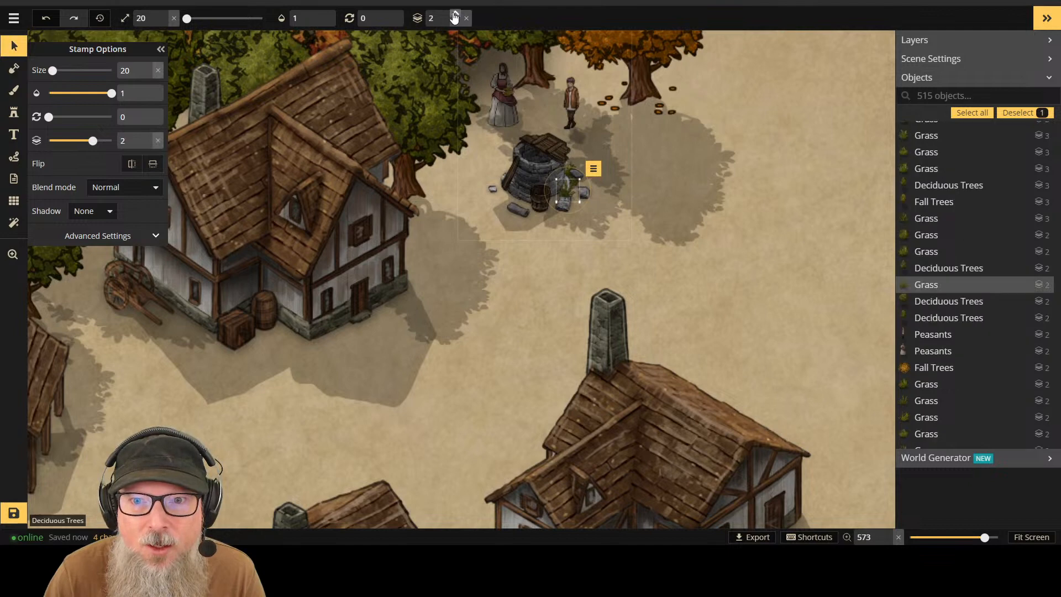
pyautogui.click(455, 17)
pyautogui.click(454, 17)
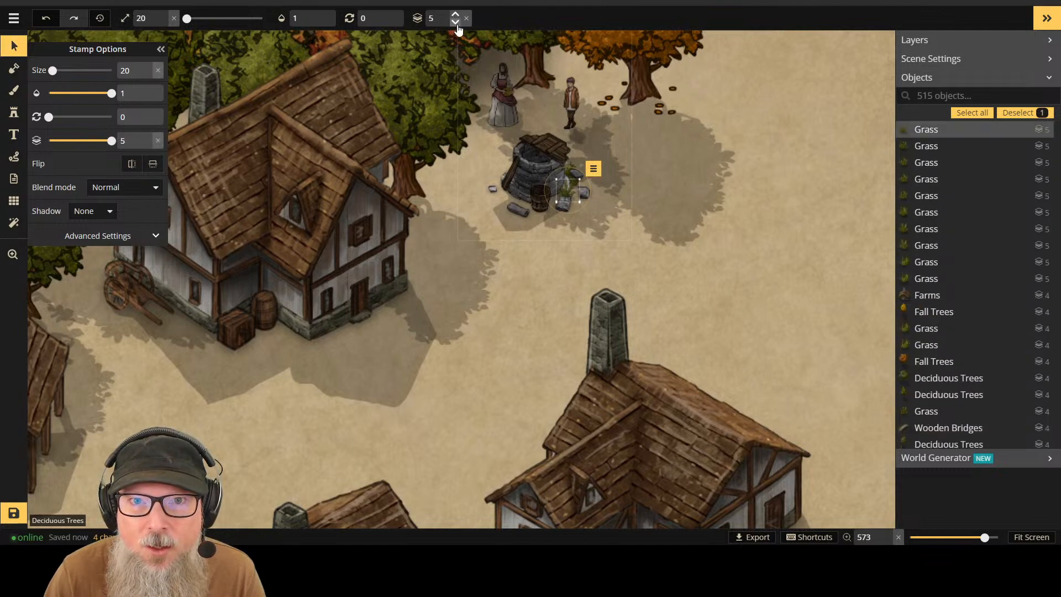
pyautogui.click(456, 24)
pyautogui.click(456, 23)
pyautogui.click(456, 23)
pyautogui.click(456, 19)
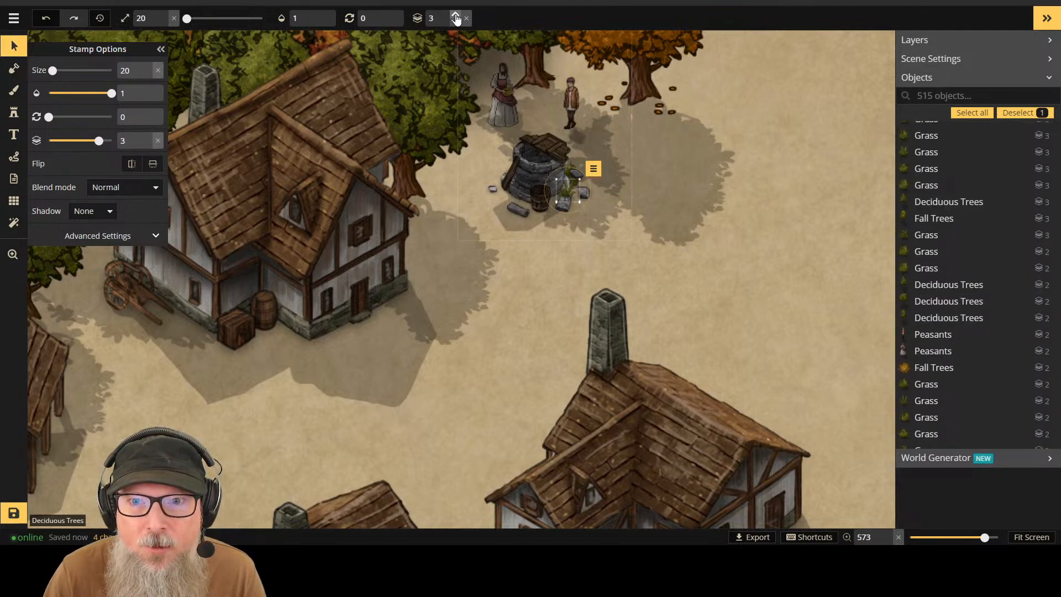
# Step: Stamp four size 20 grass tufts on layer 3 around the western and southern base of the stone well
pyautogui.click(14, 112)
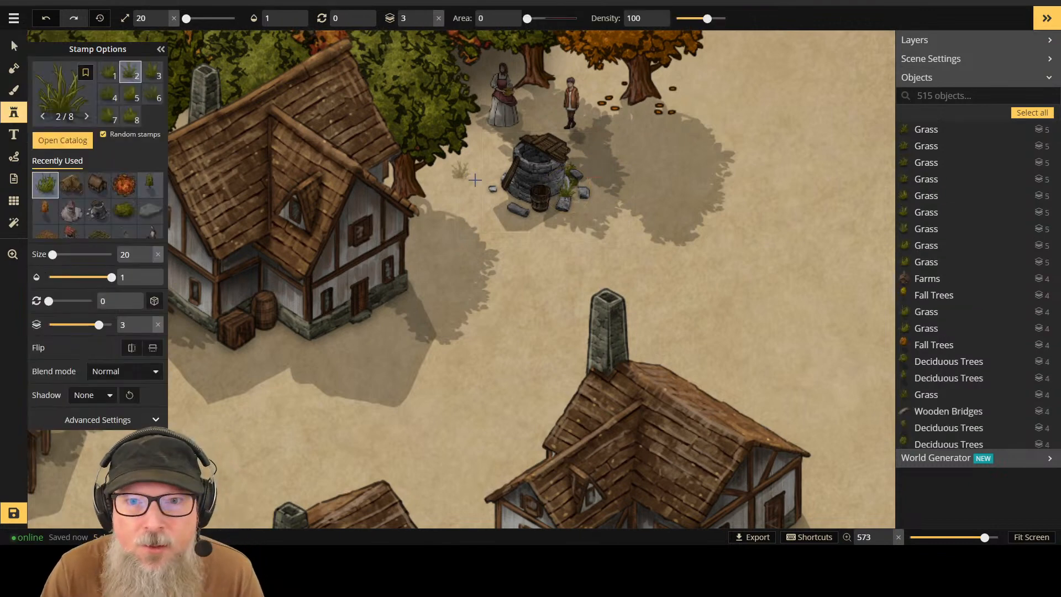
pyautogui.click(501, 192)
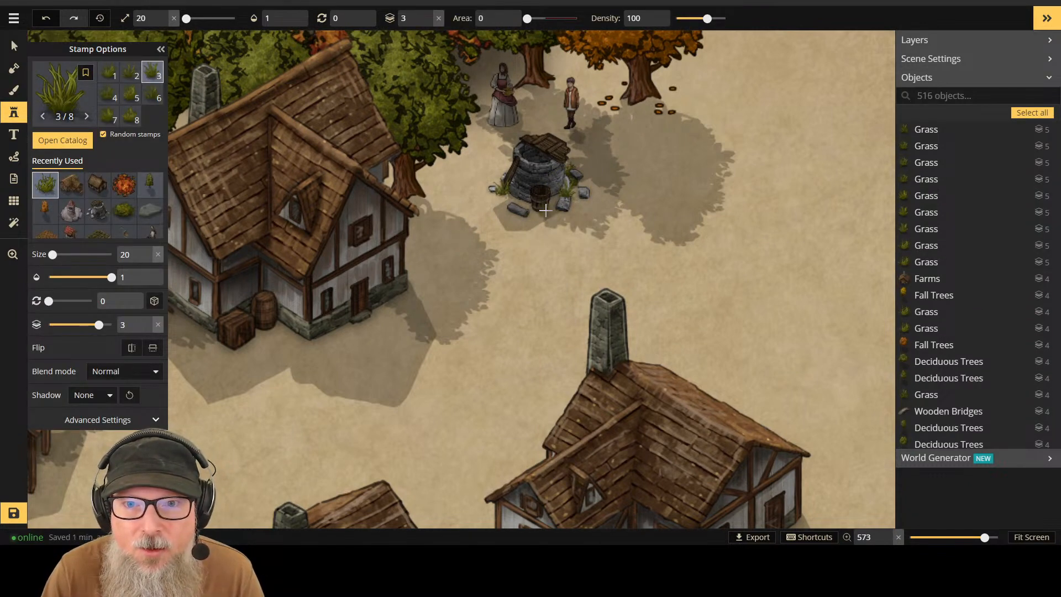
pyautogui.click(542, 212)
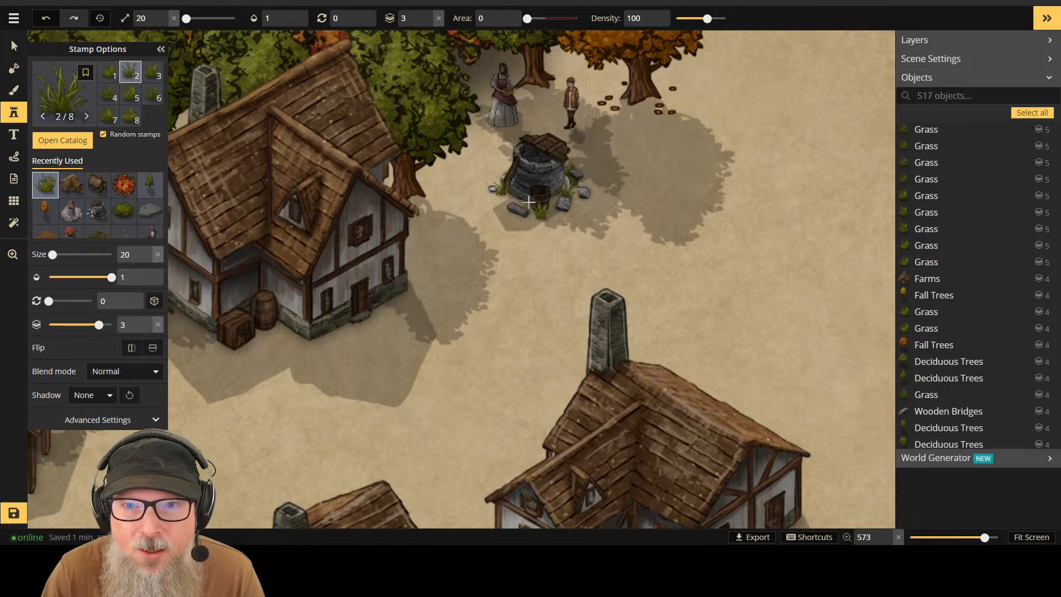
pyautogui.click(529, 203)
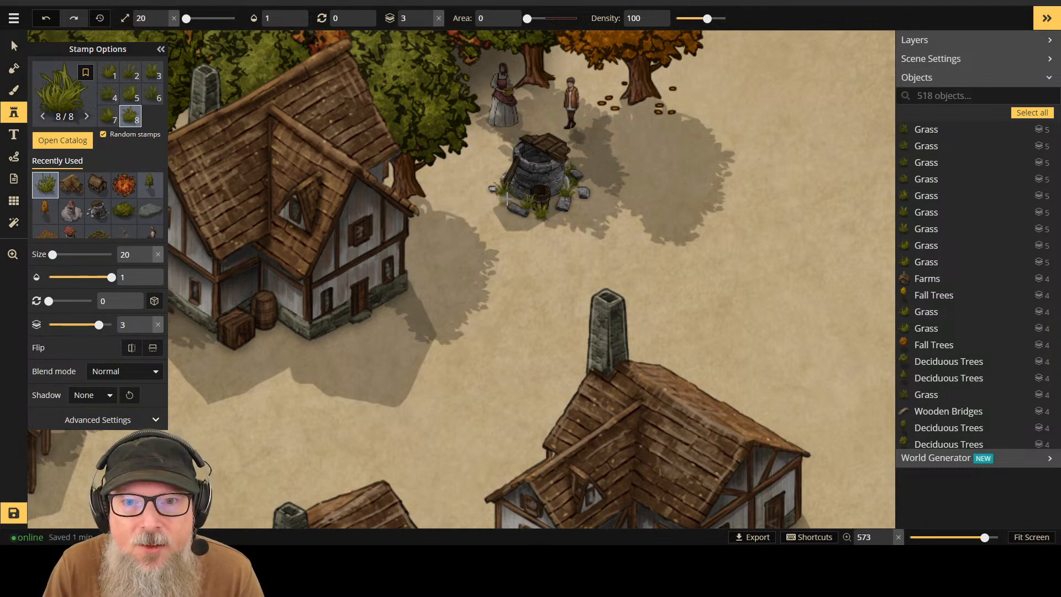
pyautogui.click(517, 197)
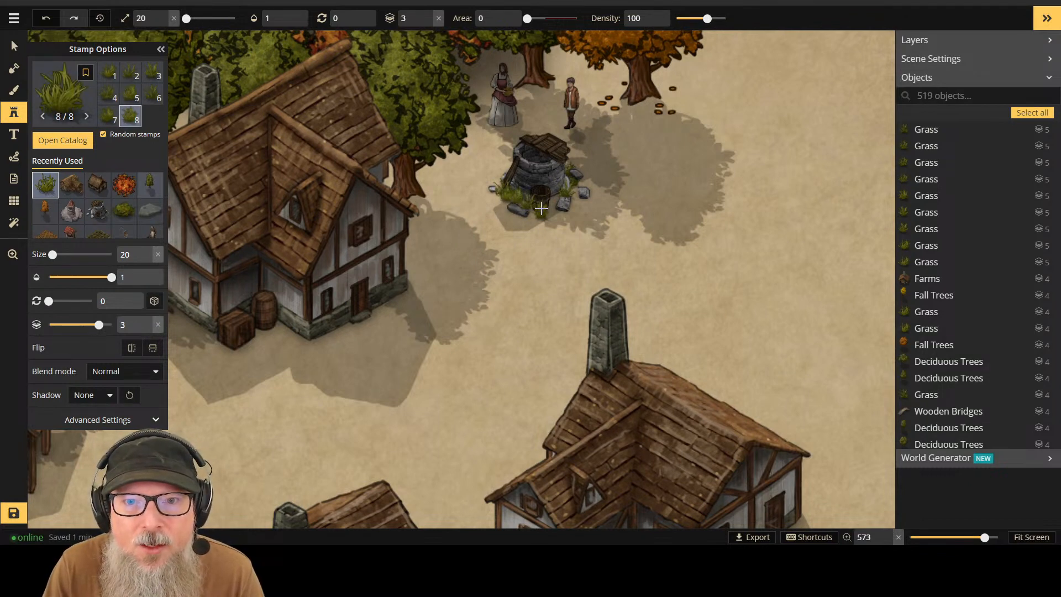
# Step: Fill in the area around the rock at the well's southwestern side with more size 20 grass tufts on layer 3
pyautogui.click(506, 215)
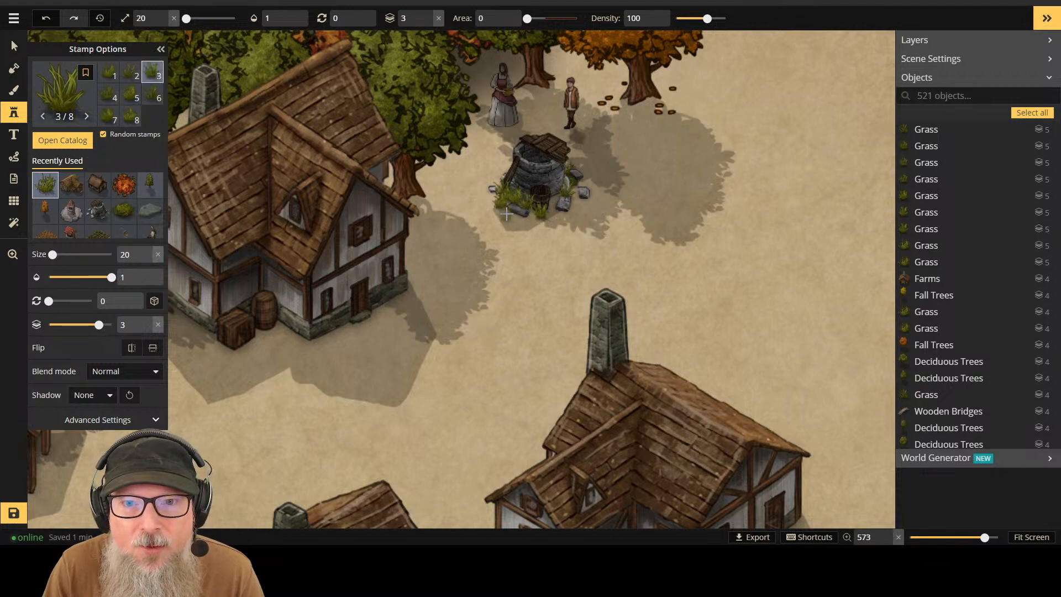
pyautogui.click(508, 215)
pyautogui.click(518, 215)
pyautogui.click(528, 218)
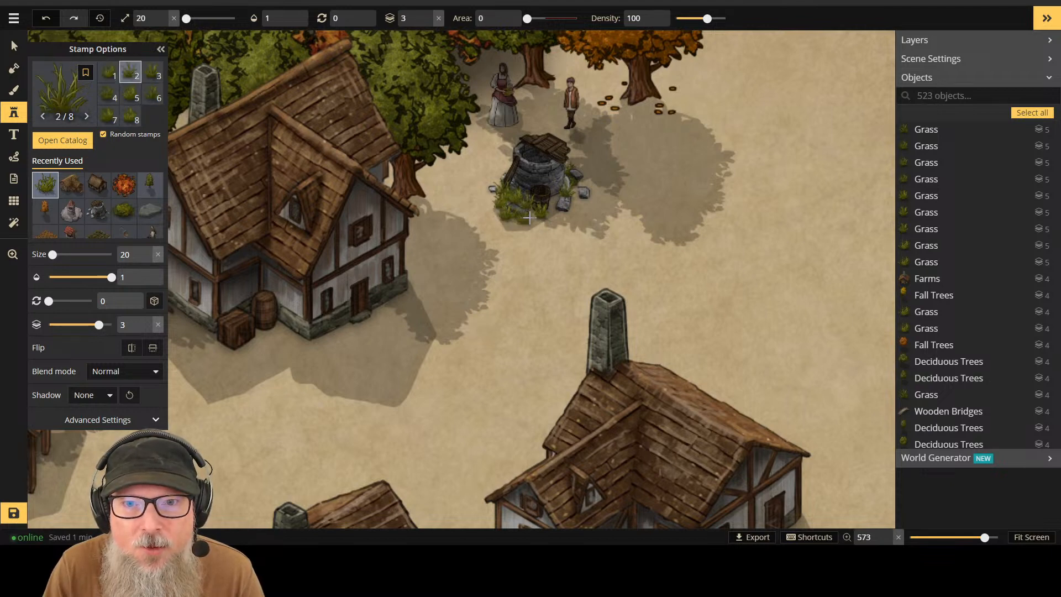
pyautogui.click(535, 218)
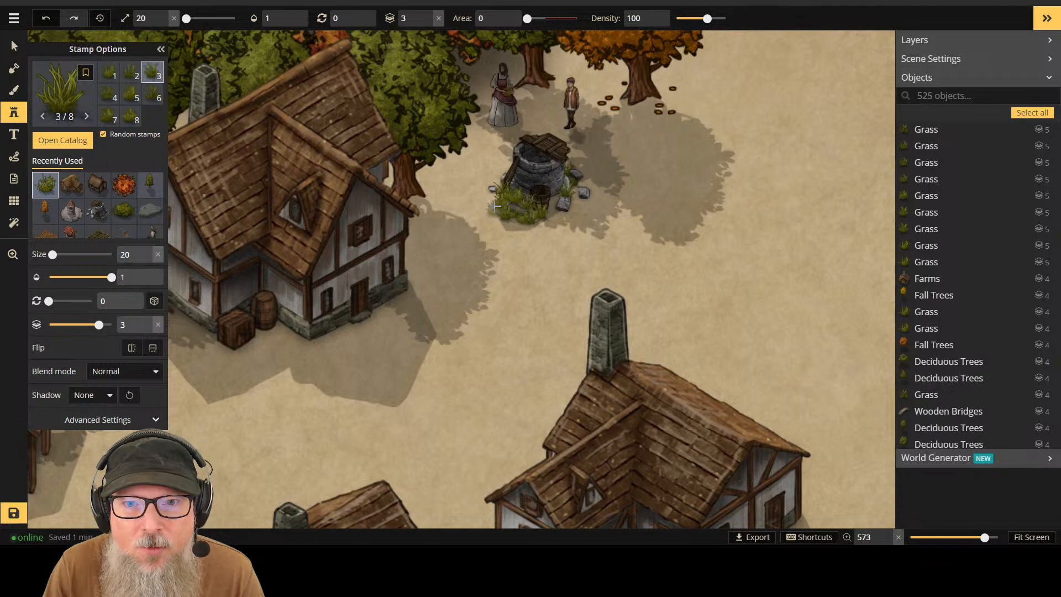
pyautogui.click(493, 198)
pyautogui.click(507, 208)
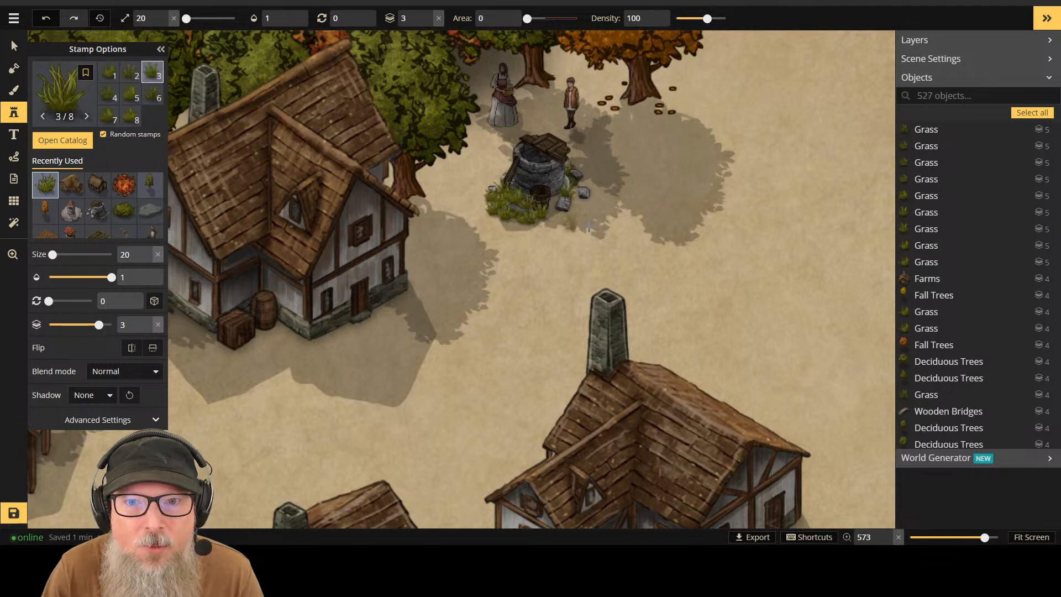
pyautogui.click(533, 225)
pyautogui.click(537, 224)
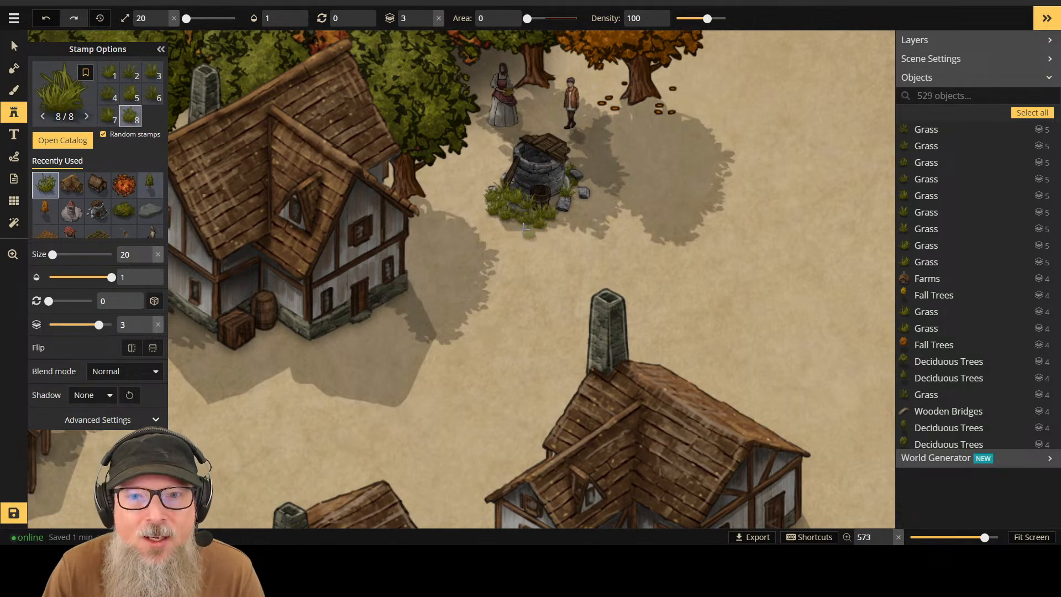
# Step: Extend the grass patch southward from the well with more size 20 tufts on layer 3 and thicken its gaps
pyautogui.click(525, 228)
pyautogui.click(506, 232)
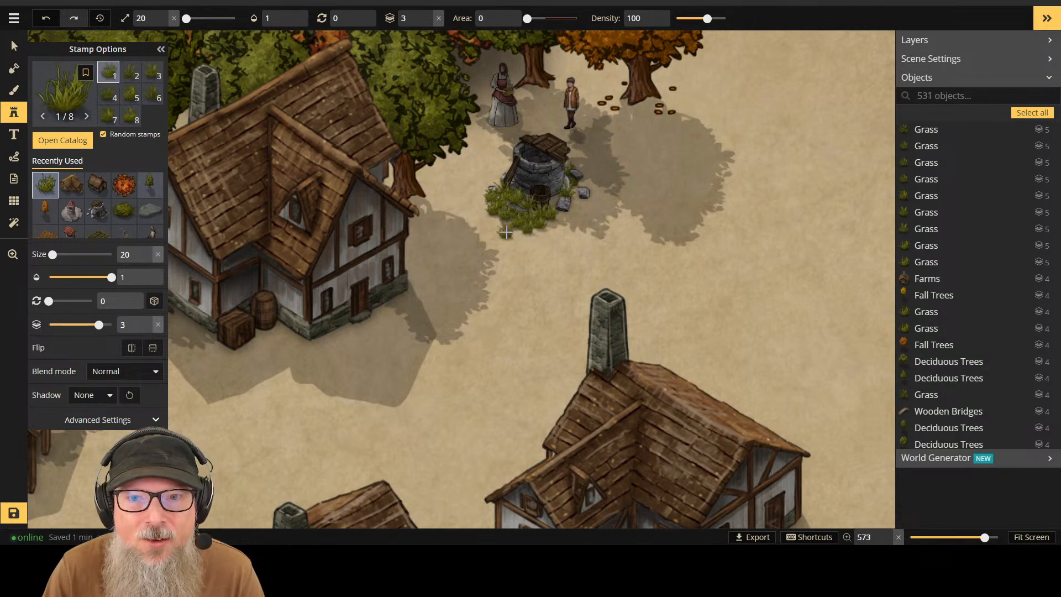
pyautogui.click(516, 234)
pyautogui.click(525, 238)
pyautogui.click(507, 226)
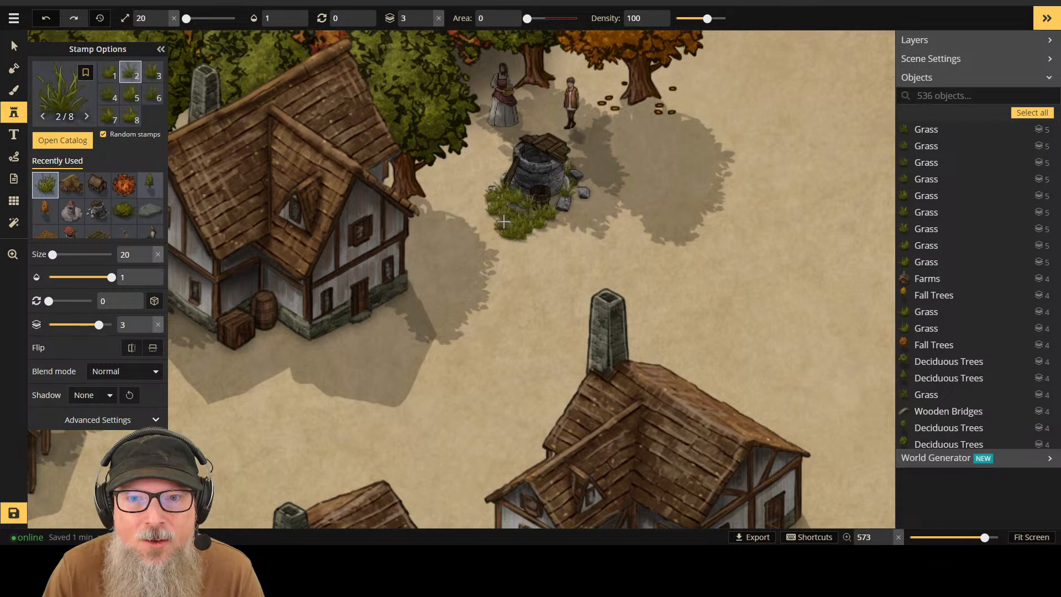
pyautogui.click(507, 221)
pyautogui.click(552, 220)
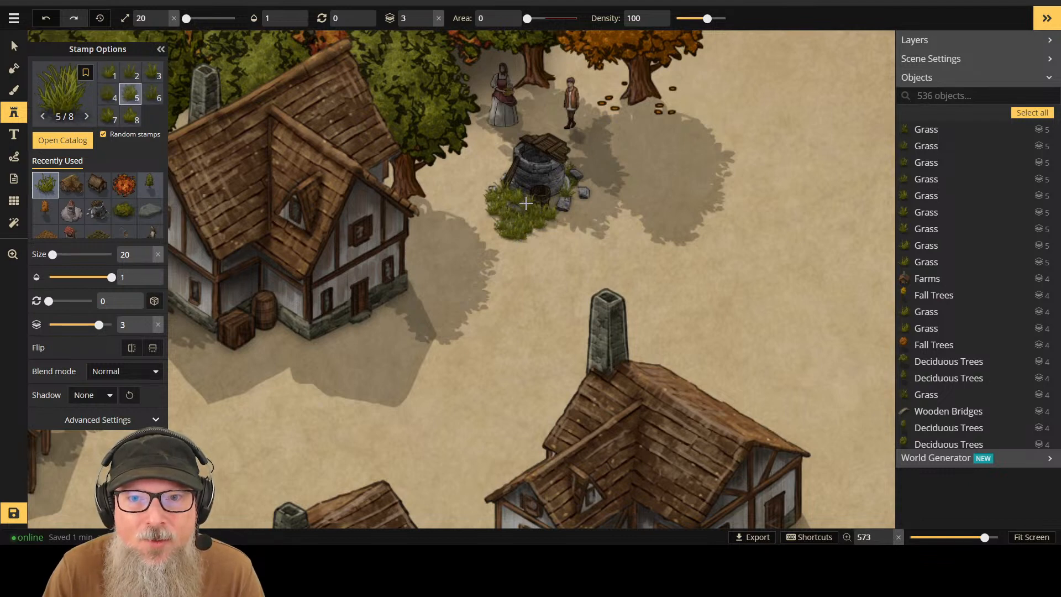
pyautogui.click(516, 185)
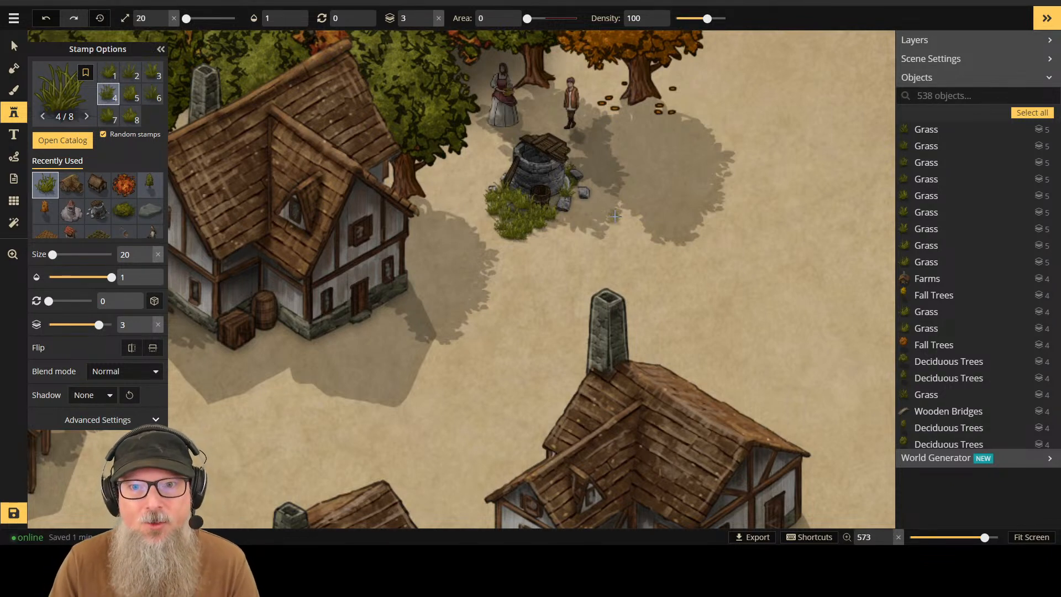
# Step: Stamp three size 20 grass tufts beside the orange tree's trunk and two at the base of the tree behind the peasants, on layer 3
pyautogui.scroll(-5, 604, 197)
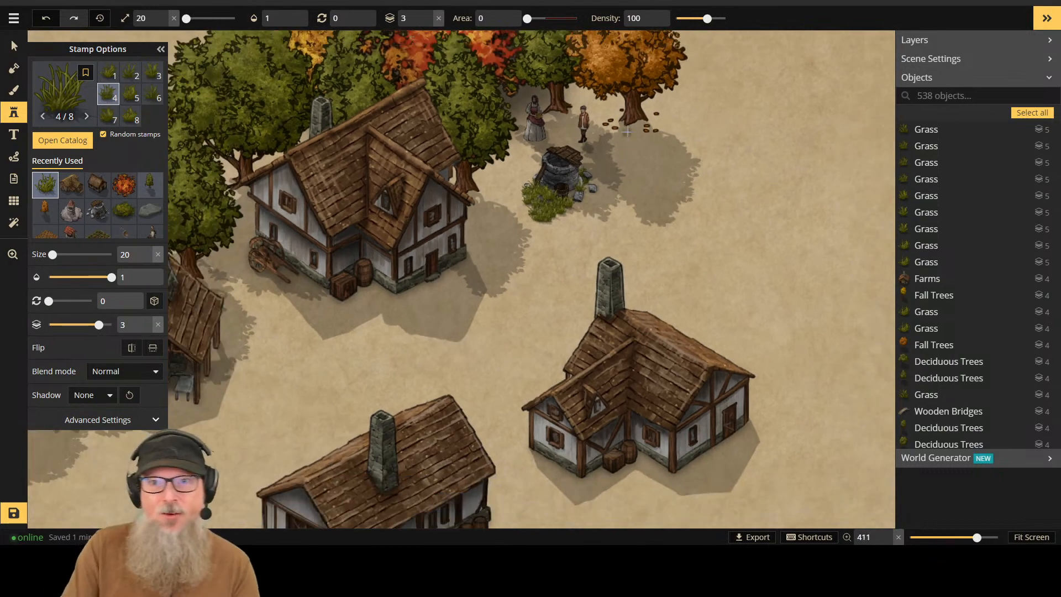
pyautogui.scroll(4, 630, 126)
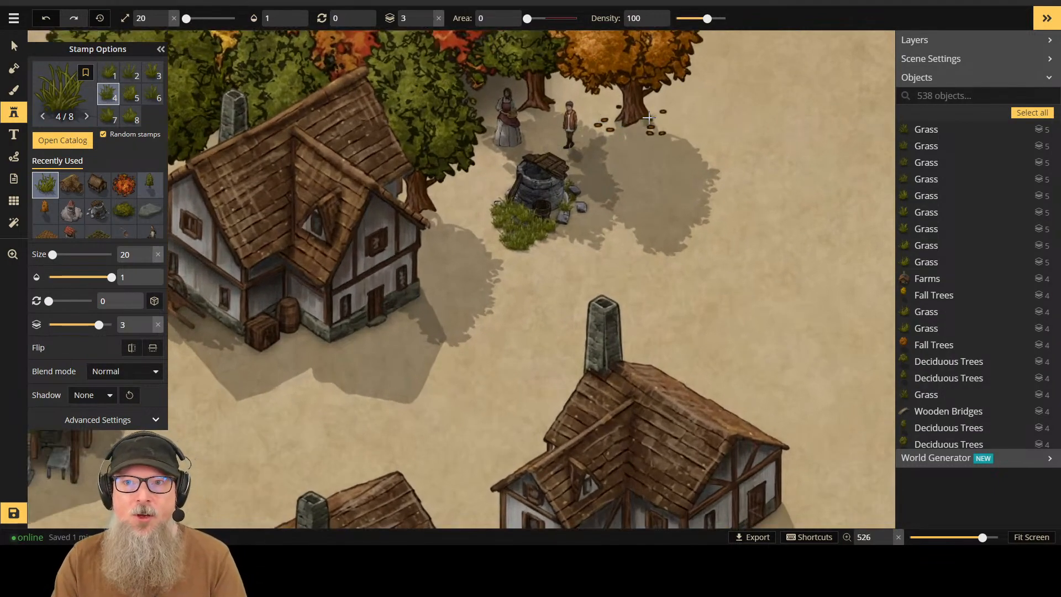
pyautogui.click(651, 108)
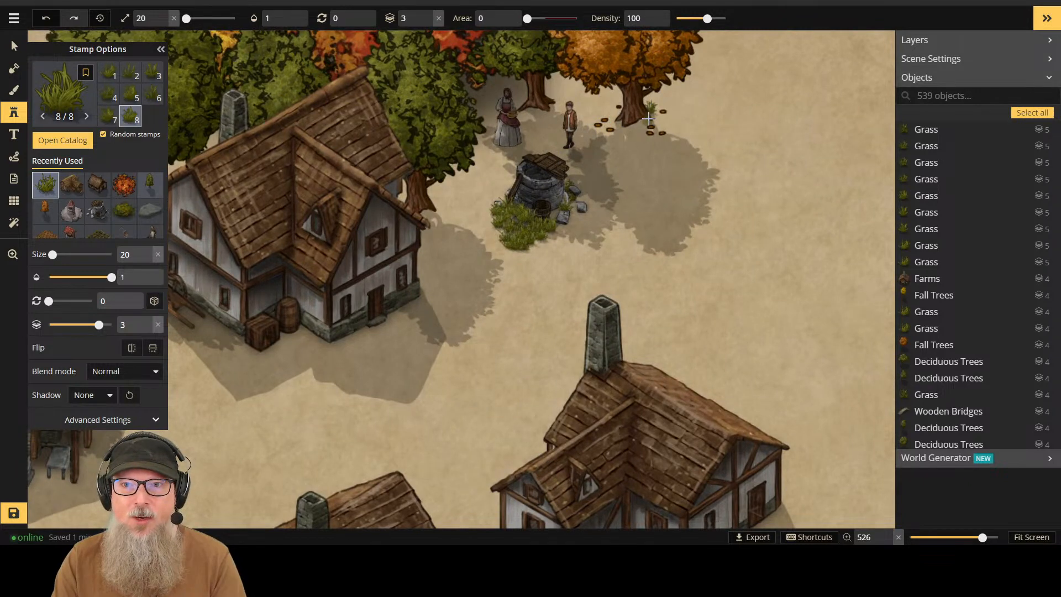
pyautogui.click(648, 118)
pyautogui.click(640, 123)
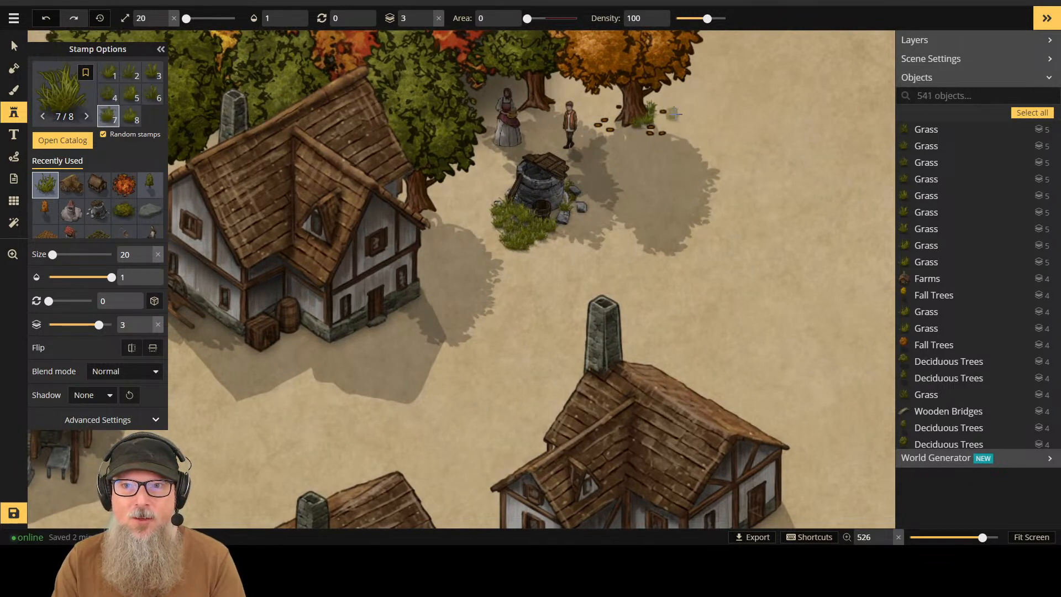
pyautogui.click(536, 108)
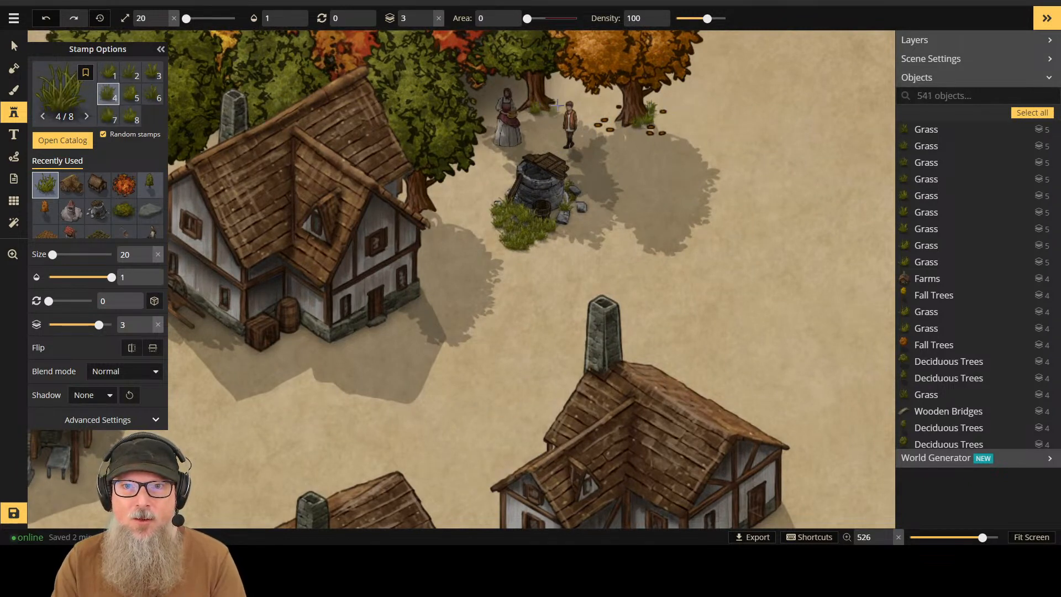
pyautogui.click(552, 105)
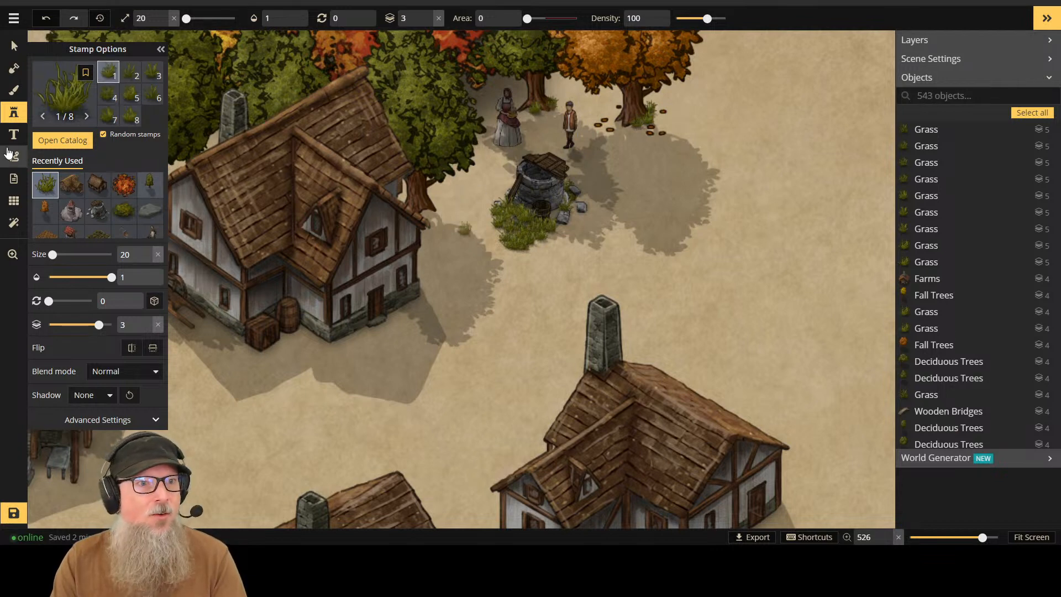
# Step: Stamp boulder variant 7 at size 10 on the western side of the orange tree's trunk and lower it to layer 2
pyautogui.click(151, 209)
pyautogui.scroll(3, 620, 134)
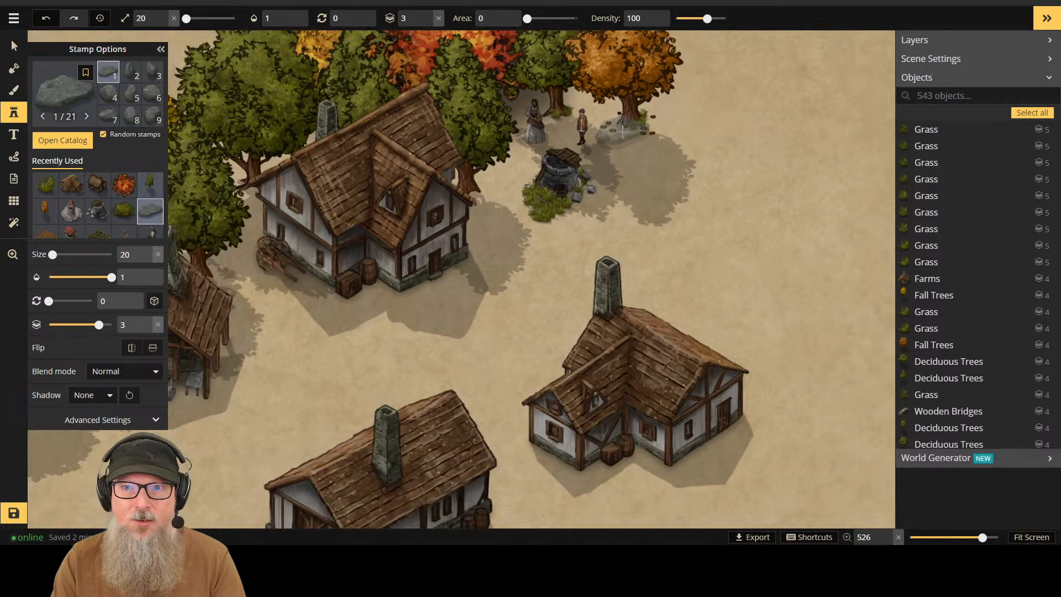
pyautogui.scroll(-3, 633, 129)
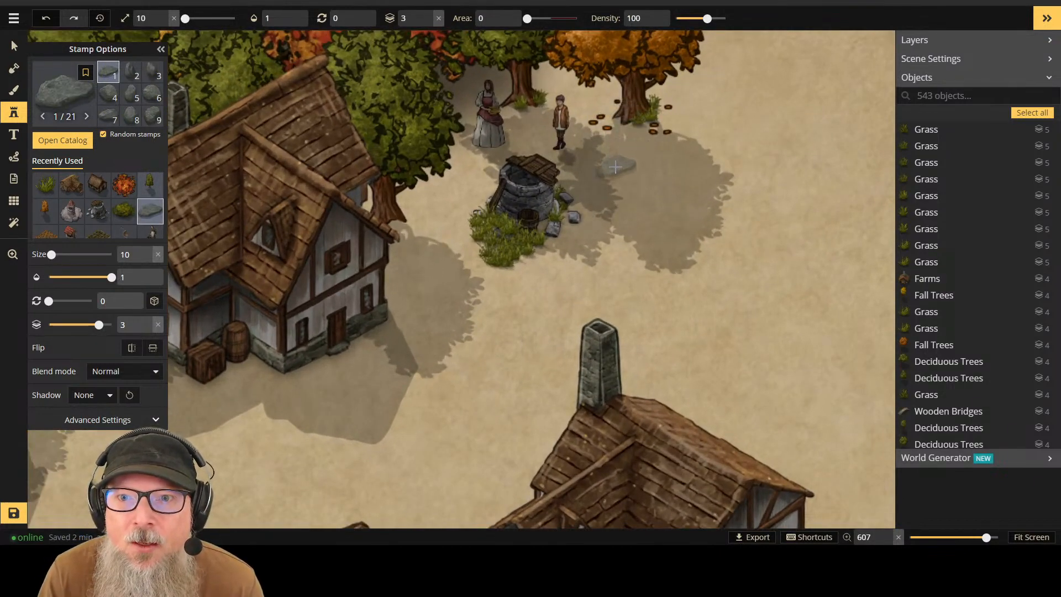
pyautogui.click(464, 230)
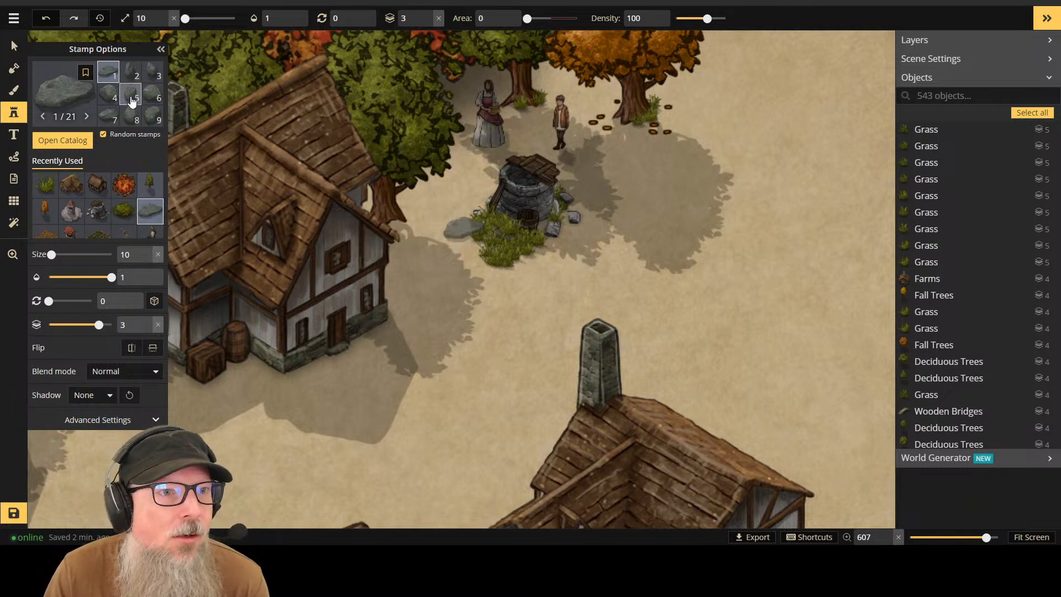
pyautogui.click(108, 115)
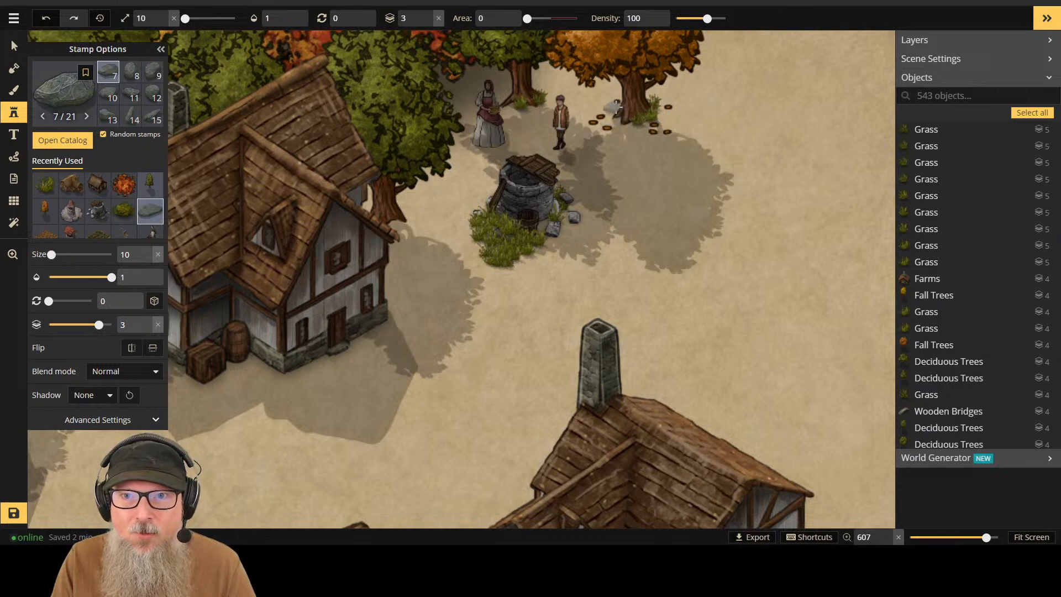
pyautogui.click(612, 106)
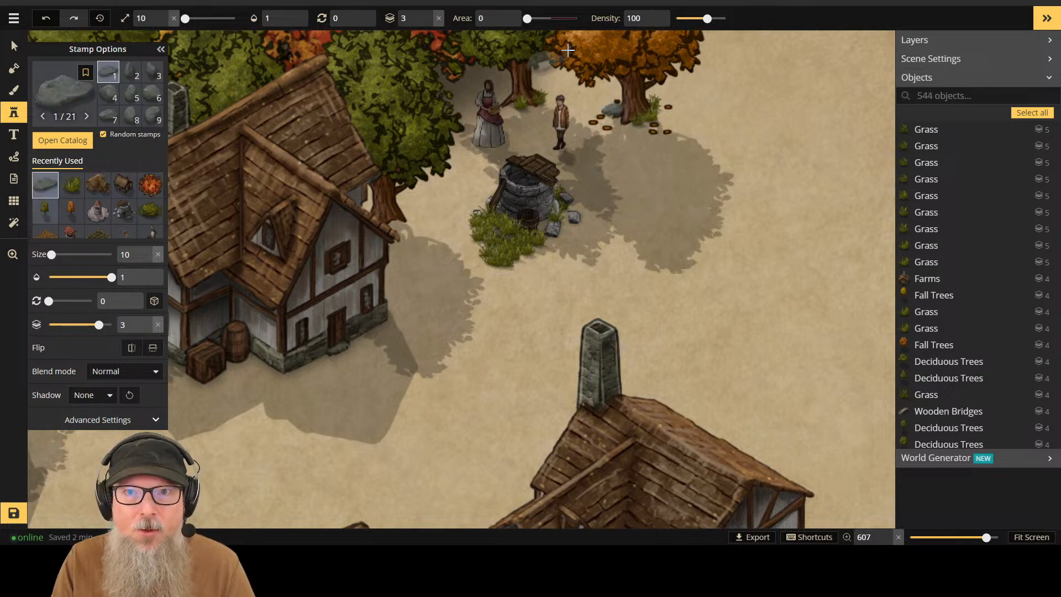
pyautogui.click(13, 45)
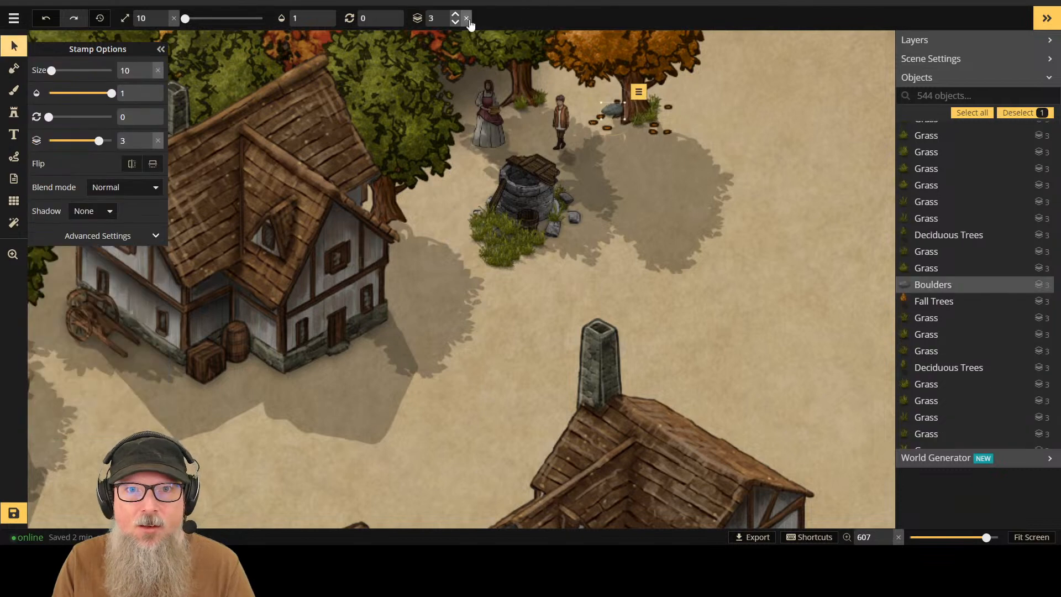
pyautogui.click(456, 23)
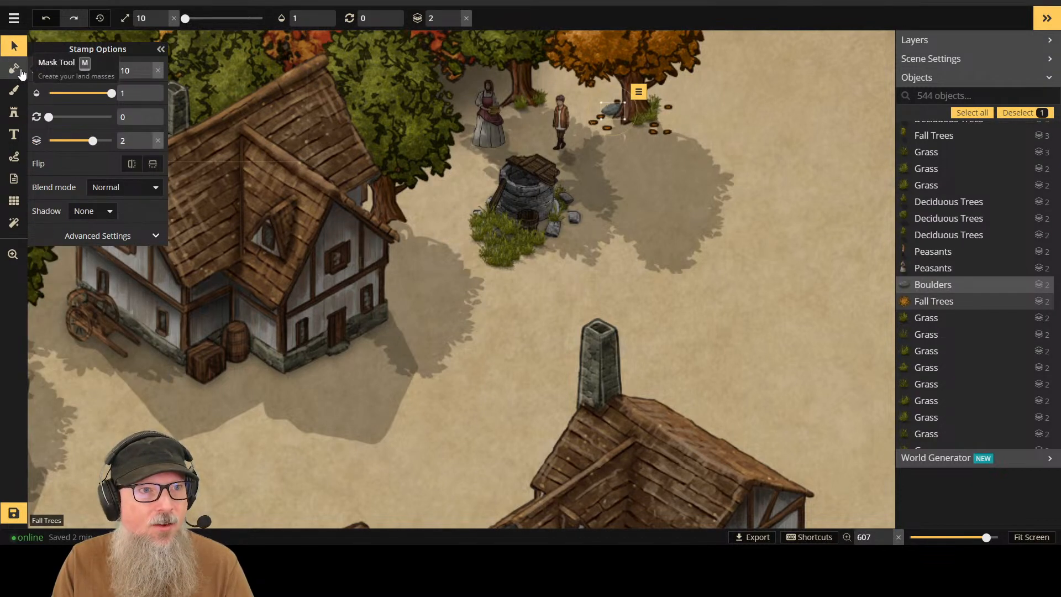
# Step: Stamp a second, different size 10 boulder on layer 2 against the first one beside the orange tree
pyautogui.click(14, 111)
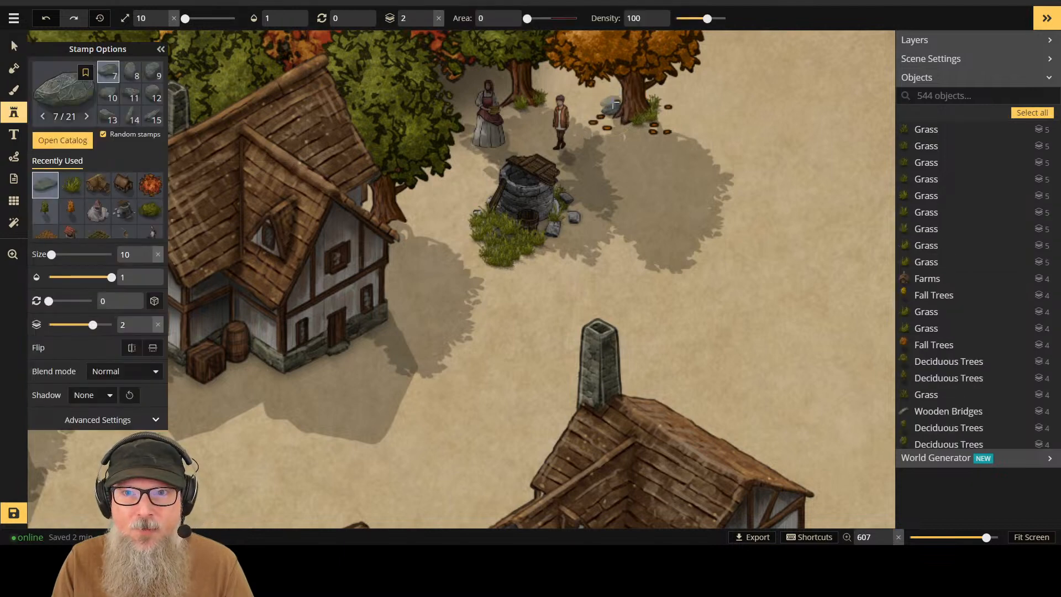
pyautogui.press('Right')
pyautogui.press('Right')
pyautogui.press('Right')
pyautogui.press('Right')
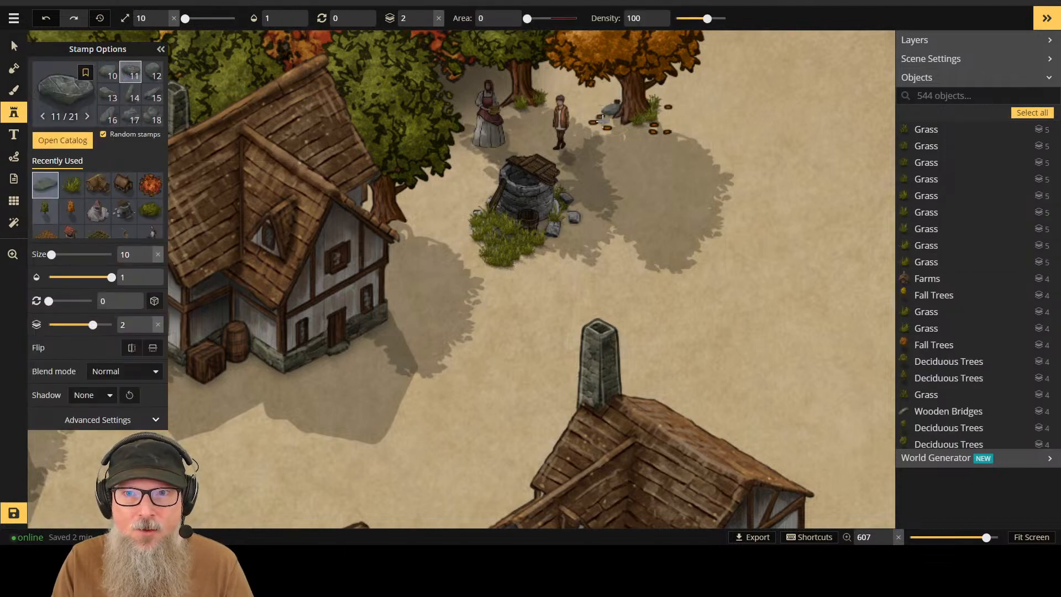
pyautogui.click(608, 115)
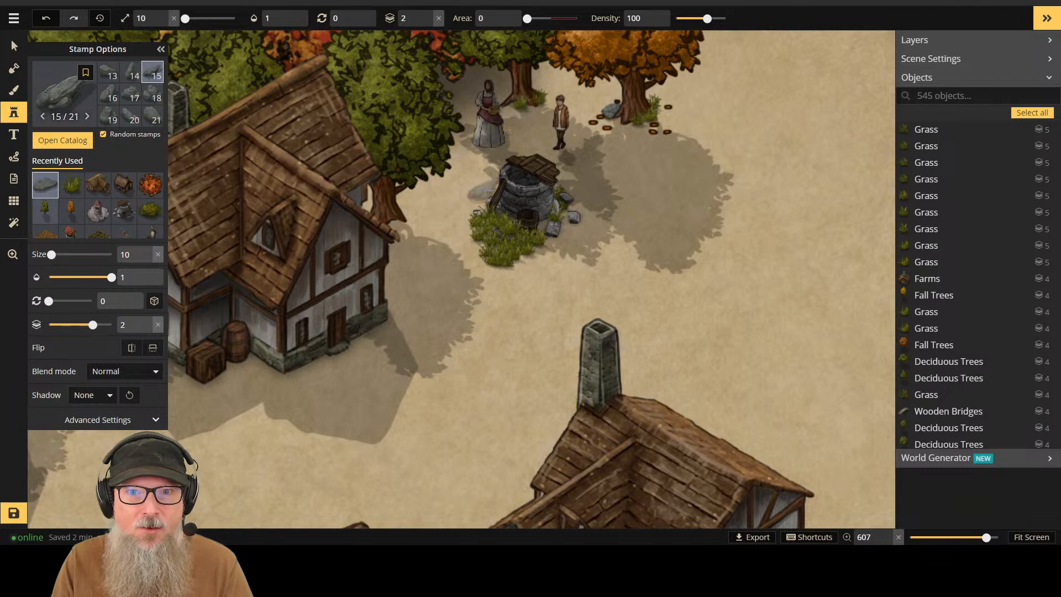
# Step: Stamp a size 10 boulder against the western side of the stone well and lower it to layer 1
pyautogui.click(492, 191)
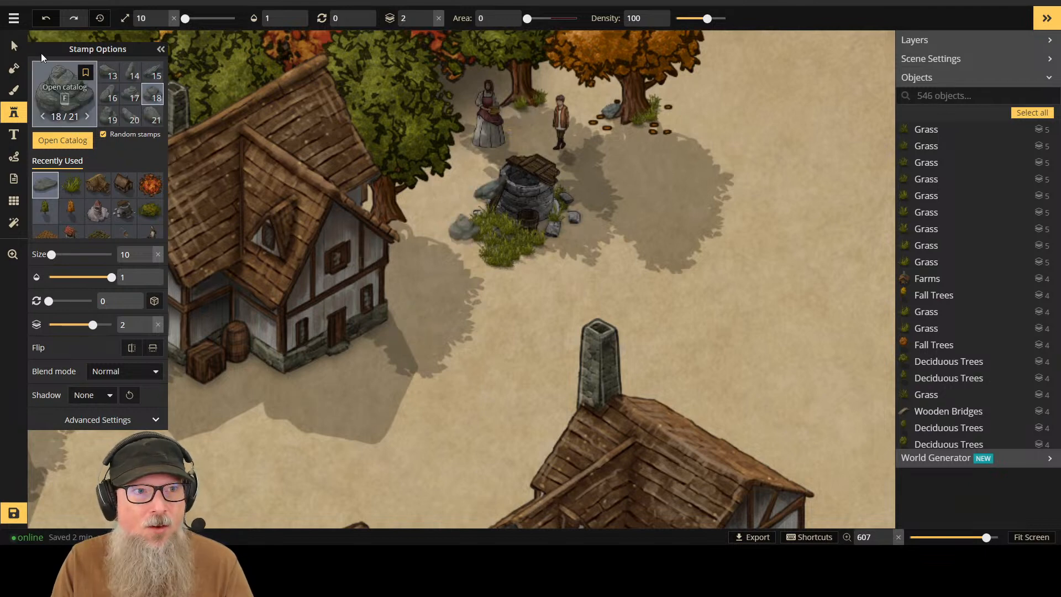
pyautogui.press('Escape')
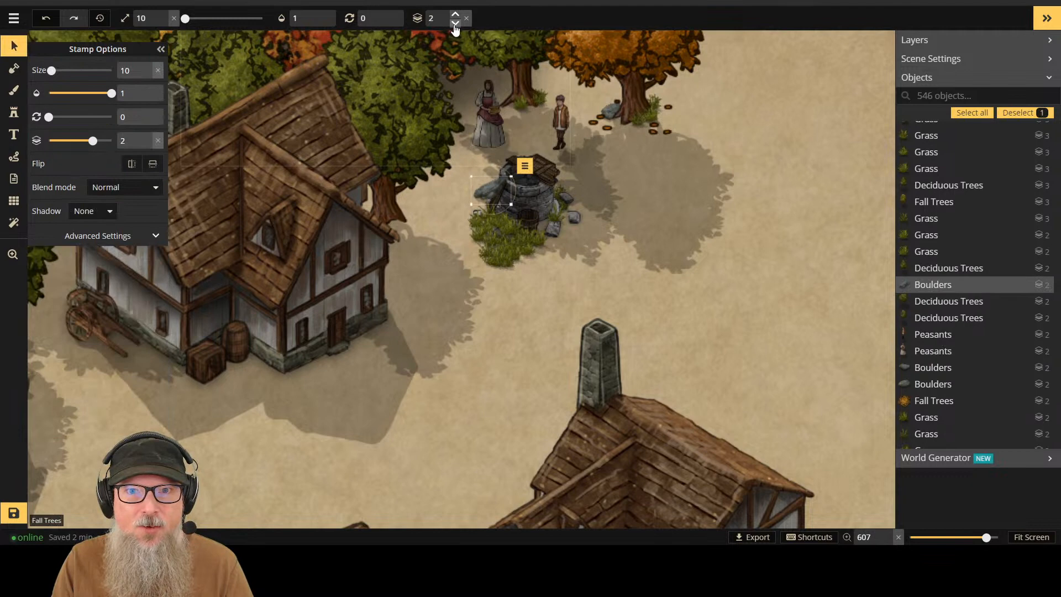
pyautogui.click(454, 22)
pyautogui.click(455, 22)
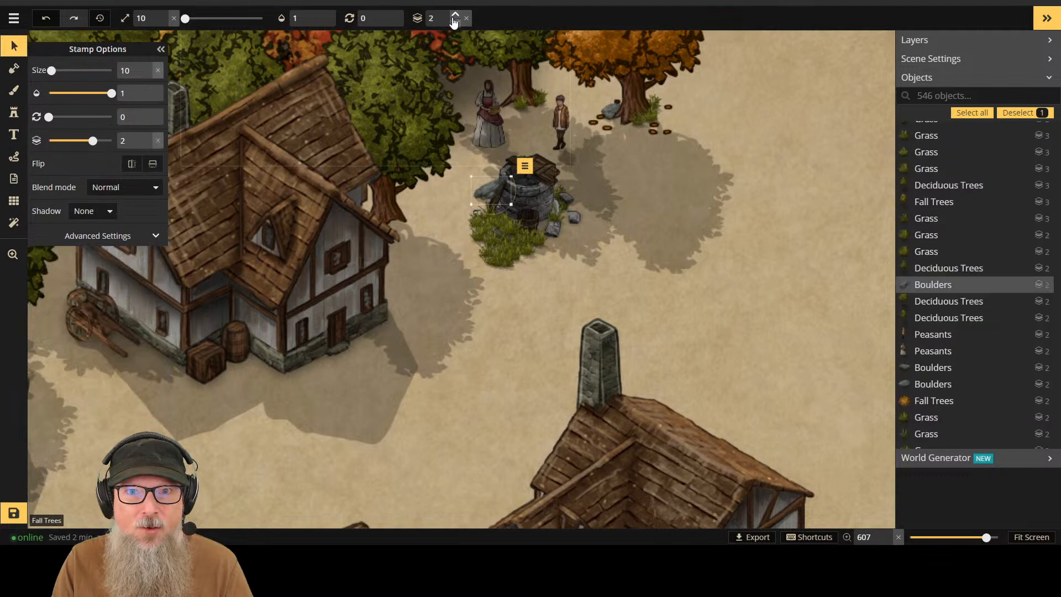
pyautogui.click(455, 15)
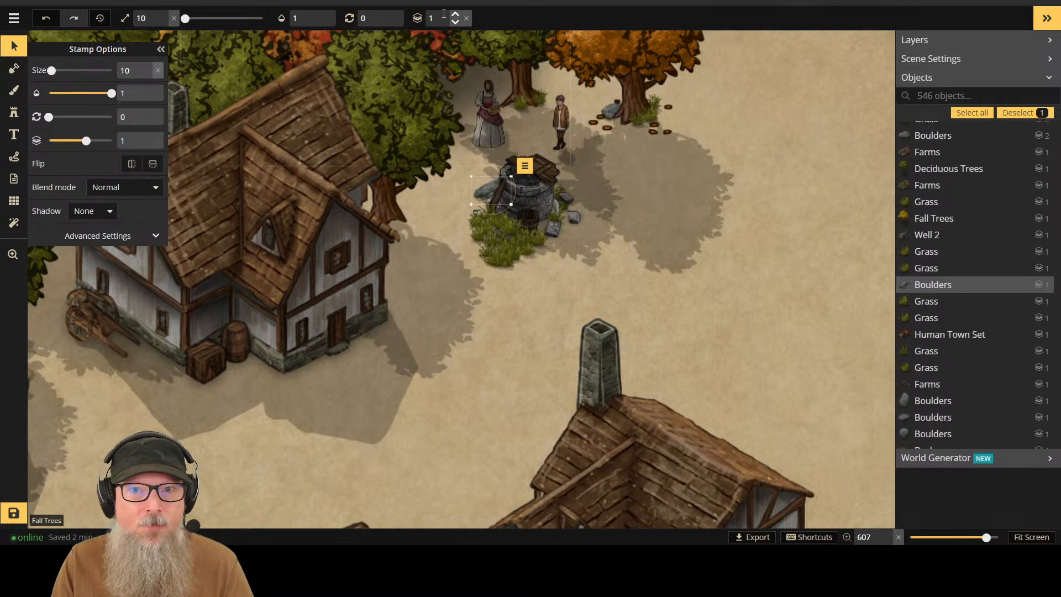
# Step: Stamp two size 26 grass tufts at the tree trunk beside the large house's eastern corner and raise the second one to layer 3
pyautogui.click(14, 113)
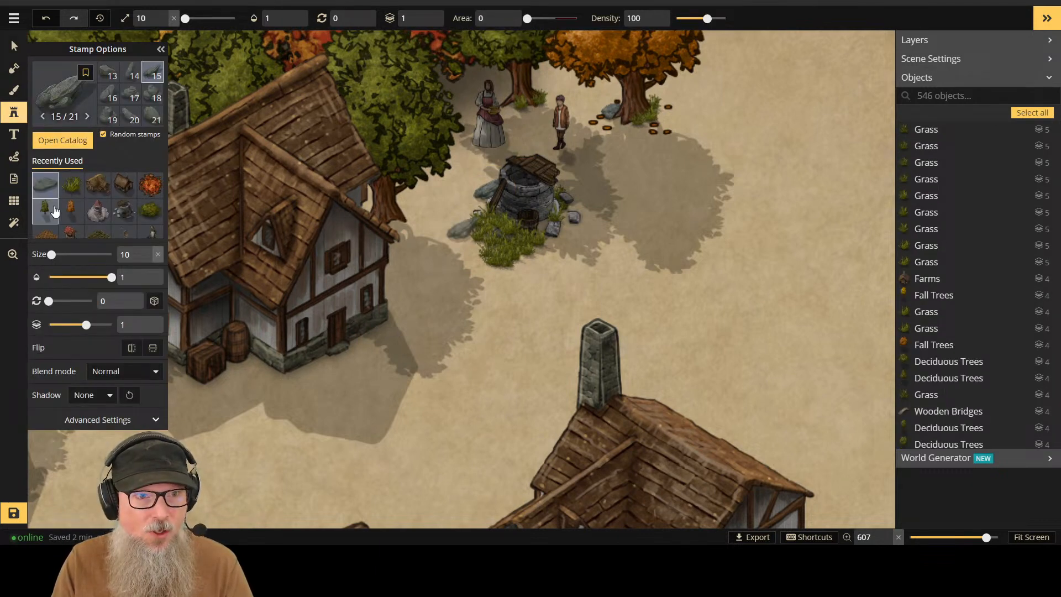
pyautogui.click(71, 186)
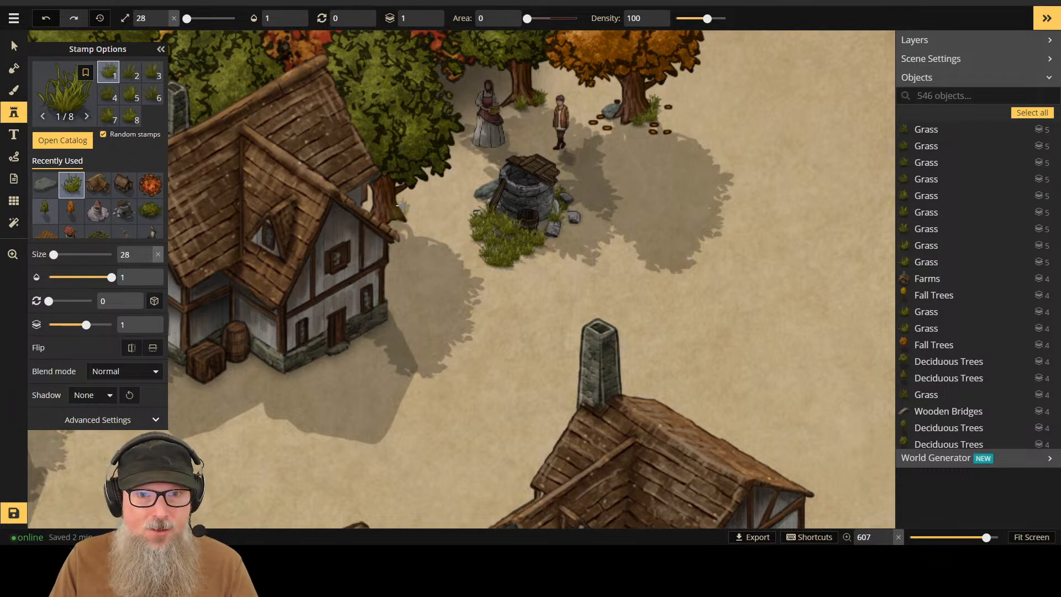
pyautogui.press(']')
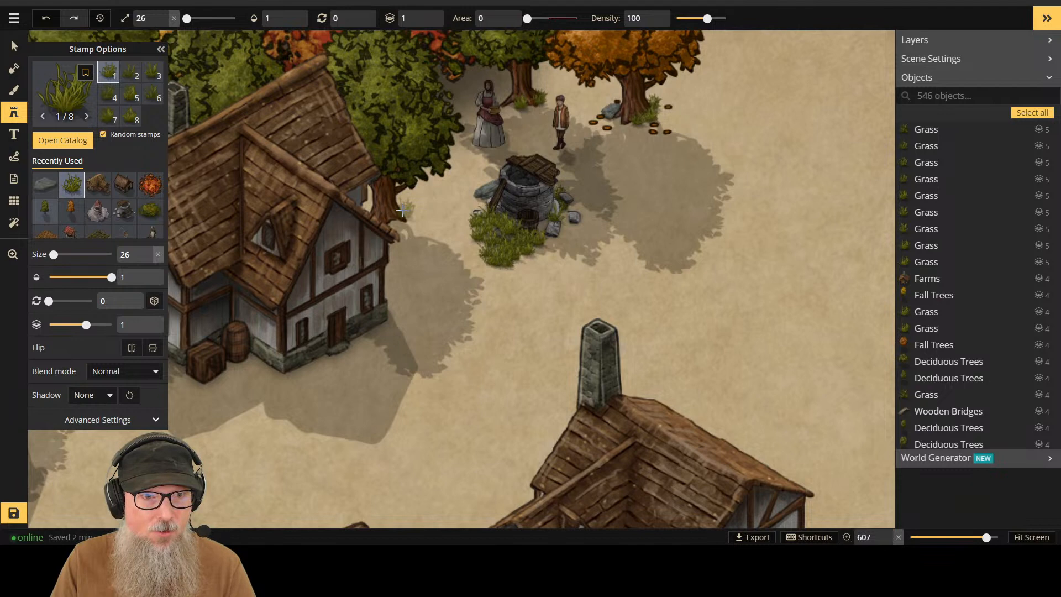
pyautogui.click(402, 211)
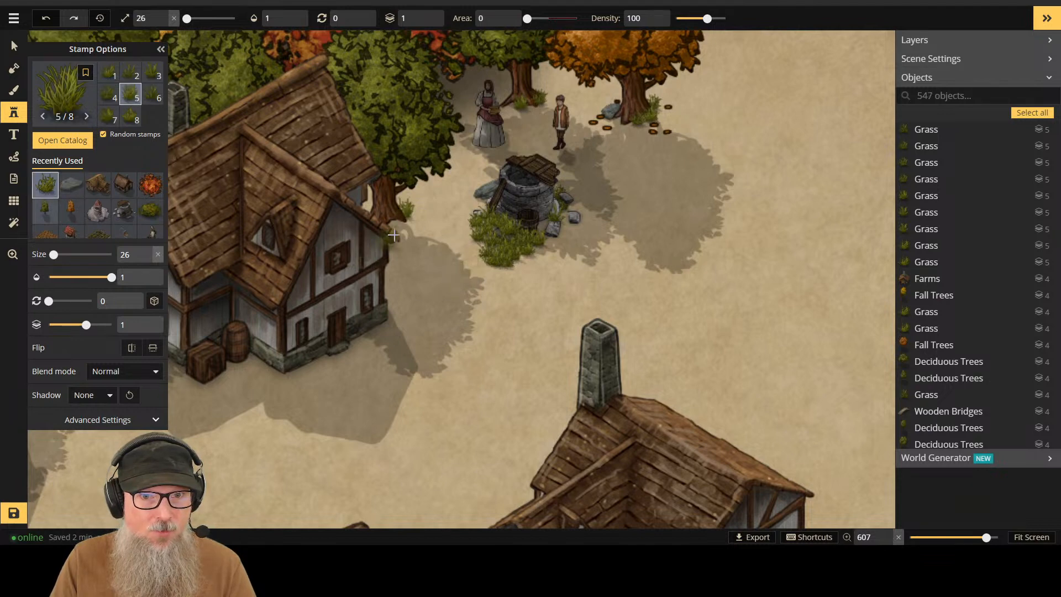
pyautogui.click(401, 219)
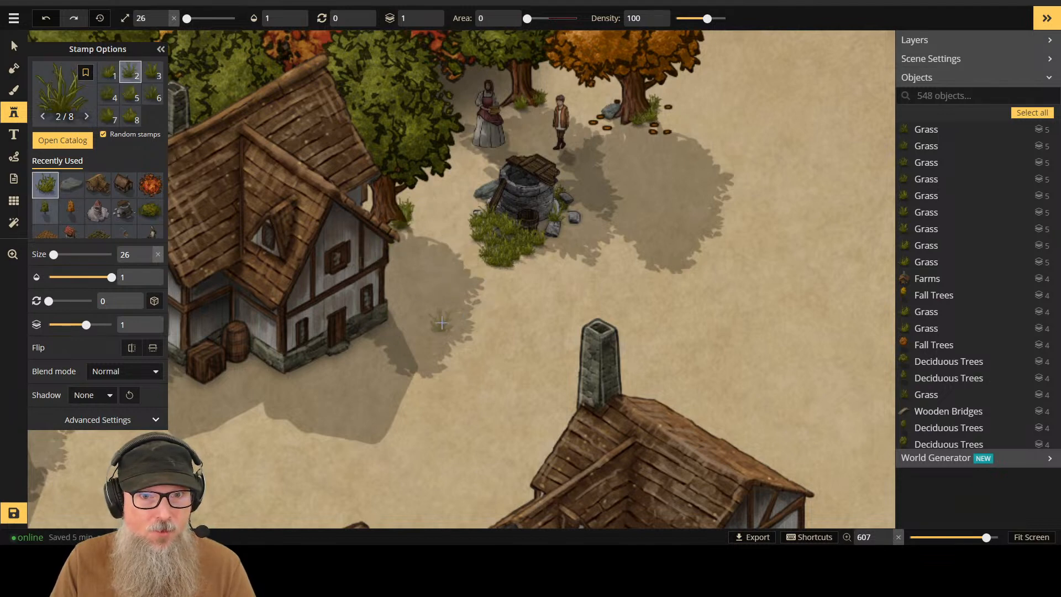
pyautogui.click(9, 44)
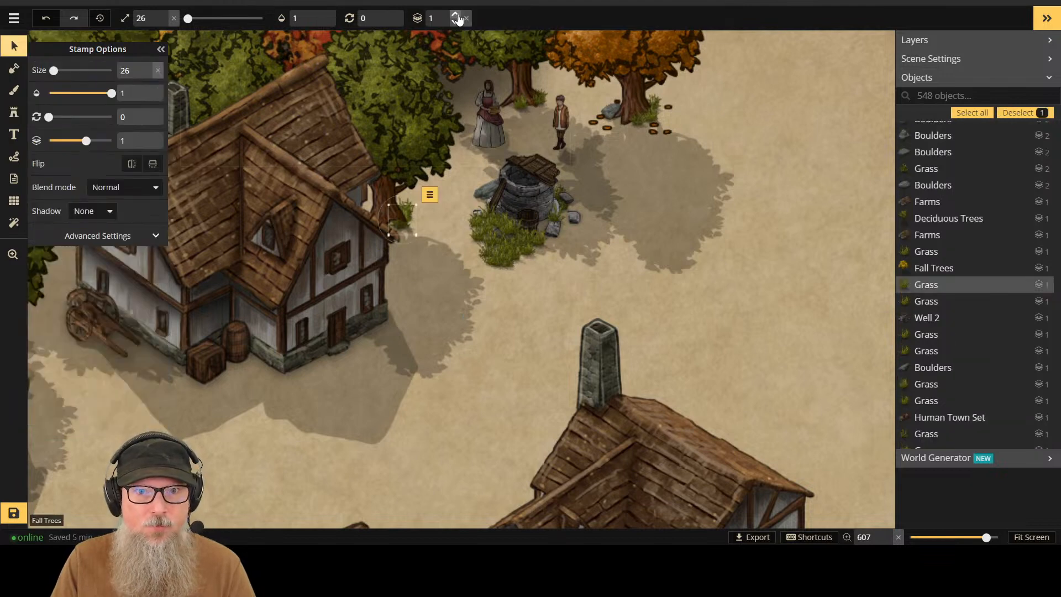
pyautogui.click(456, 17)
pyautogui.click(456, 17)
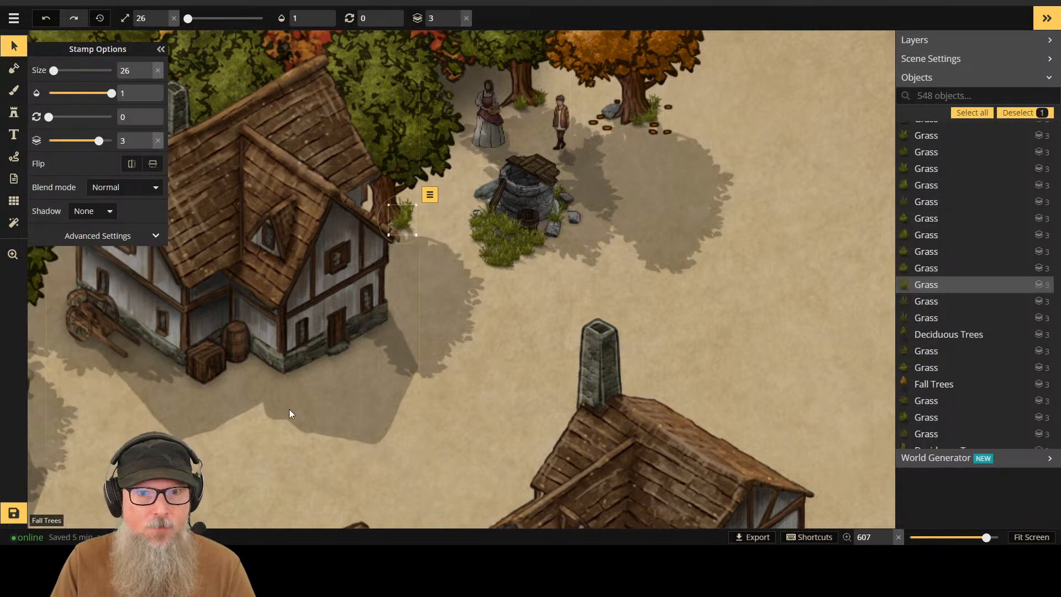
# Step: Stamp a cluster of six size 26 grass tufts on layer 3 at the large house's front foundation corner, between the barrel and the door
pyautogui.click(14, 112)
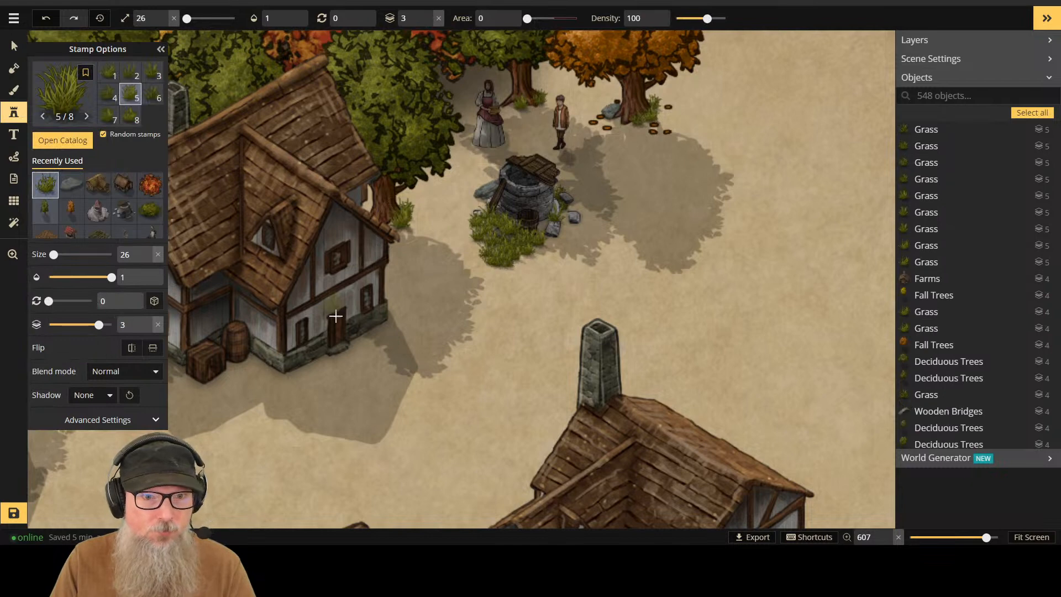
pyautogui.click(274, 370)
pyautogui.click(290, 371)
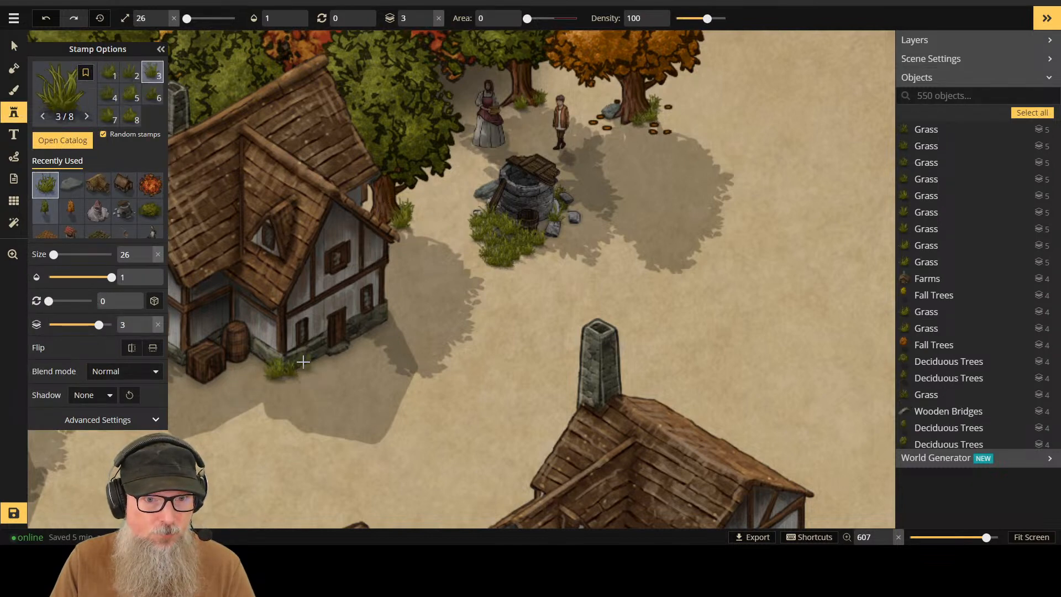
pyautogui.click(299, 364)
pyautogui.click(285, 379)
pyautogui.click(298, 376)
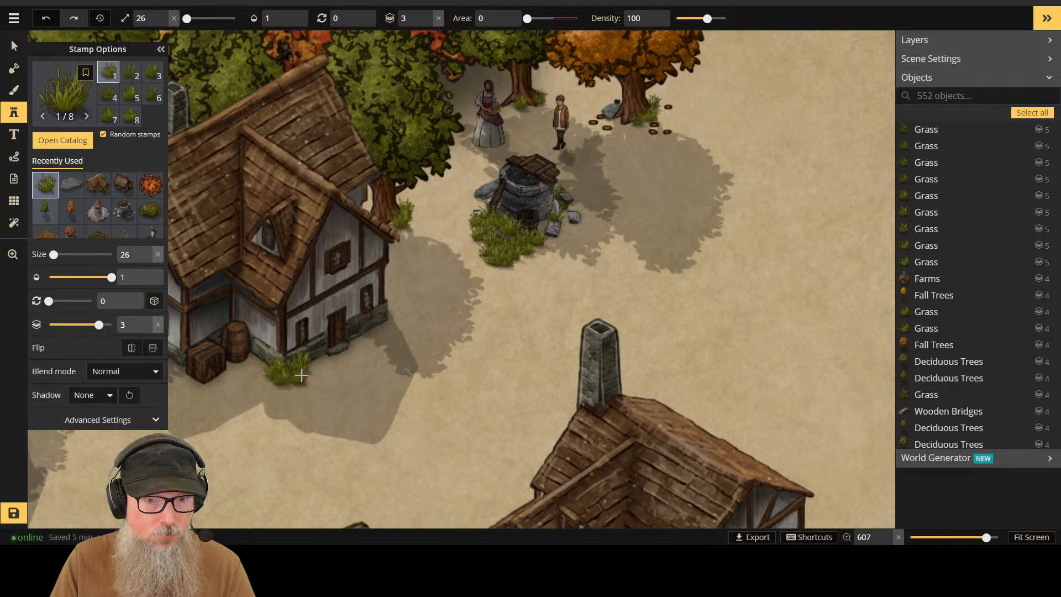
pyautogui.click(304, 403)
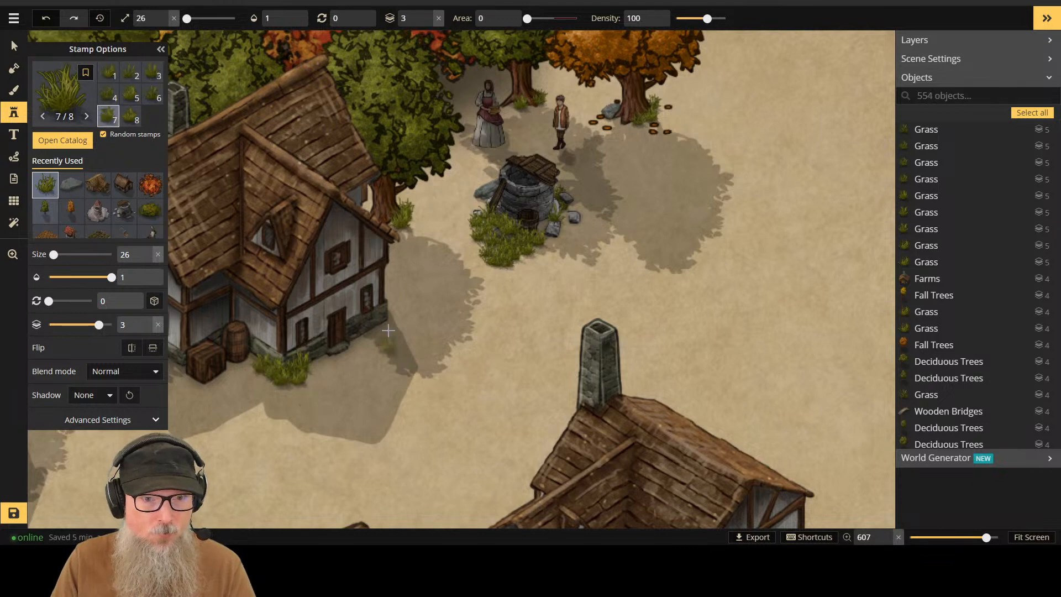
# Step: Stamp three size 26 grass tufts on layer 3 behind the wooden cart at the large house's western corner
pyautogui.scroll(-3, 282, 335)
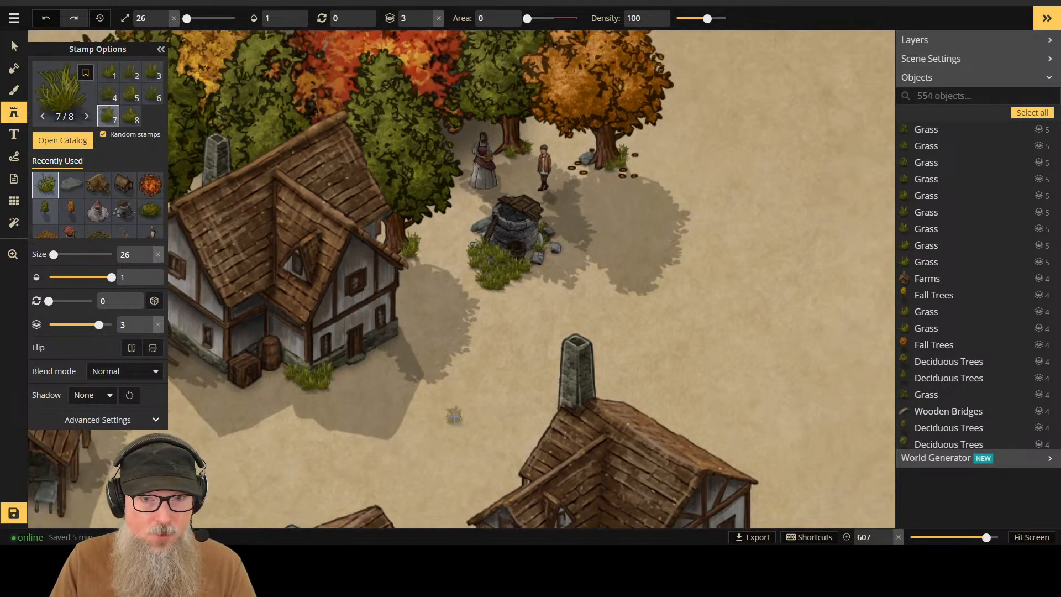
pyautogui.moveTo(377, 369); pyautogui.dragTo(635, 218)
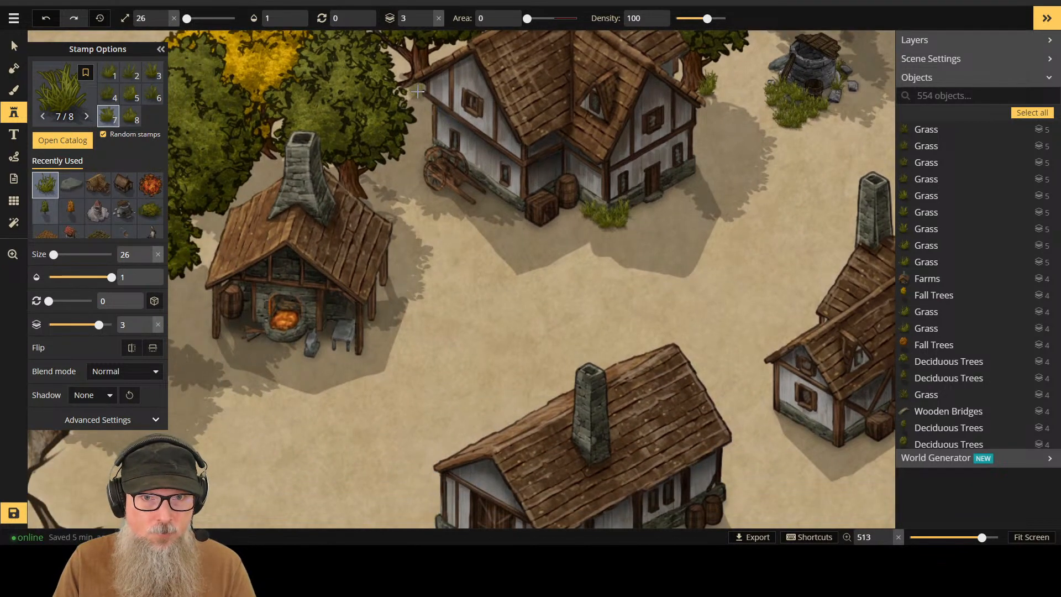
pyautogui.click(458, 209)
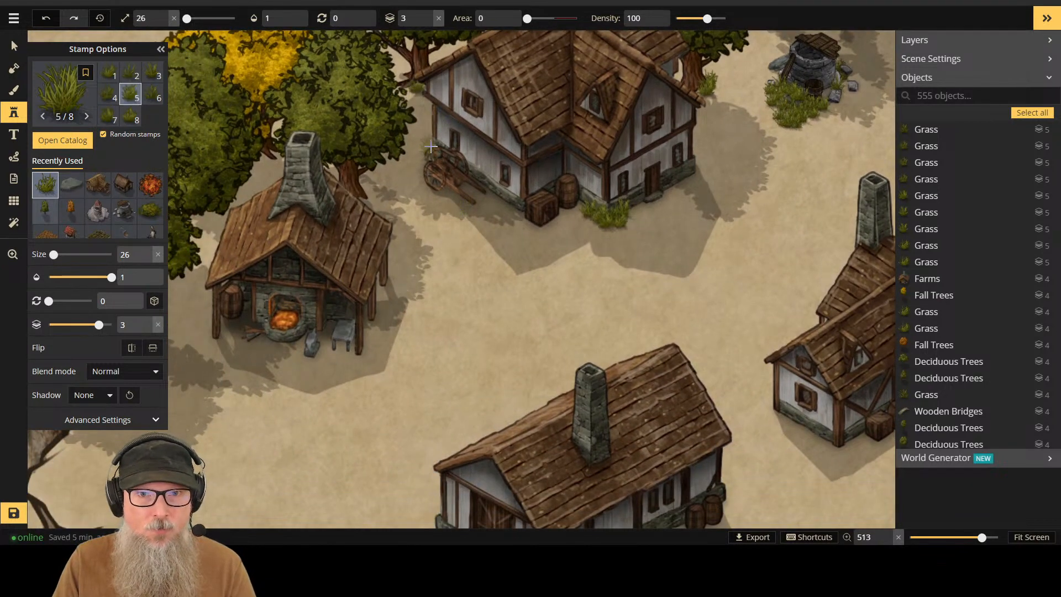
pyautogui.click(408, 214)
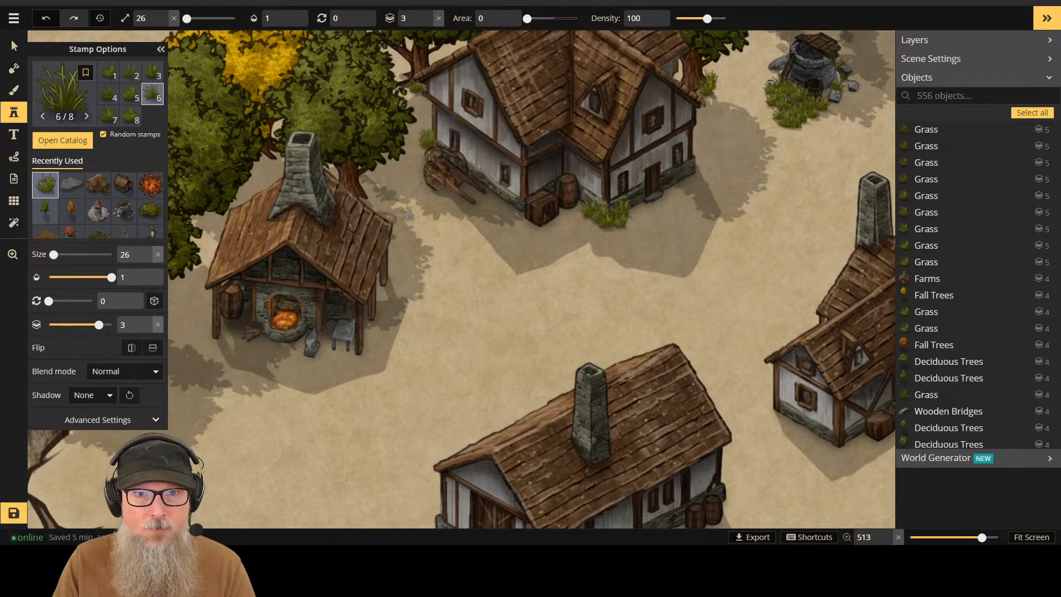
pyautogui.click(446, 202)
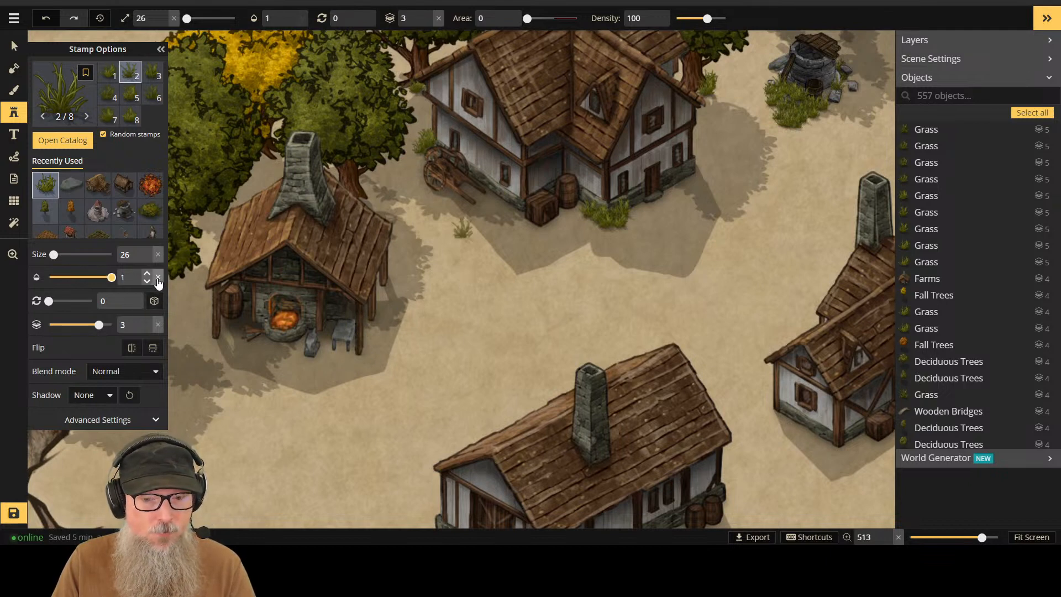
# Step: Stamp two size 26 grass tufts on layer 3 beside the barrels of each of the two southern houses
pyautogui.scroll(-5, 376, 372)
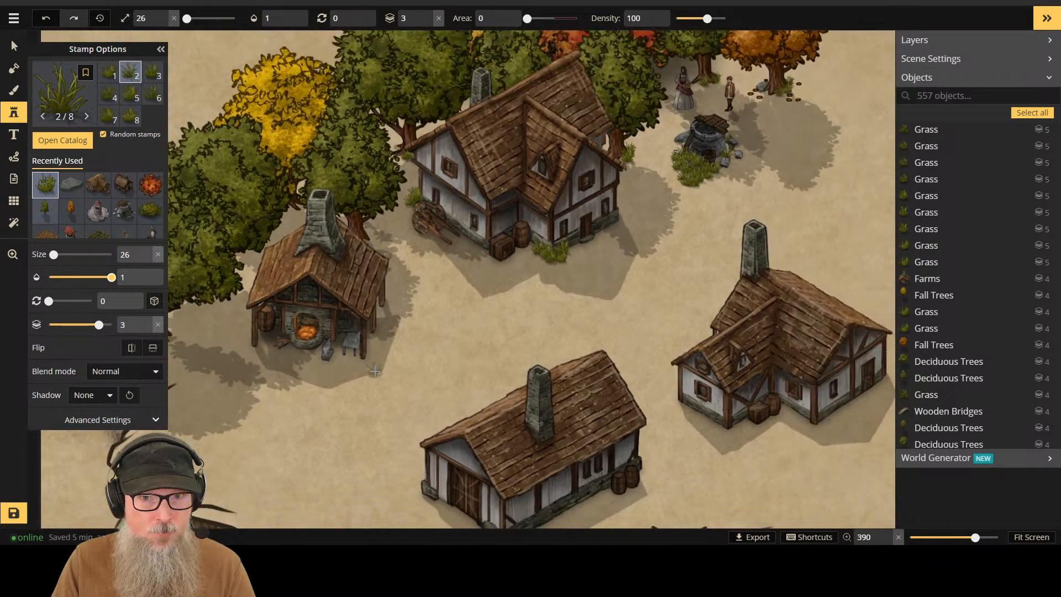
pyautogui.click(13, 254)
pyautogui.click(498, 233)
pyautogui.moveTo(498, 233); pyautogui.dragTo(490, 195)
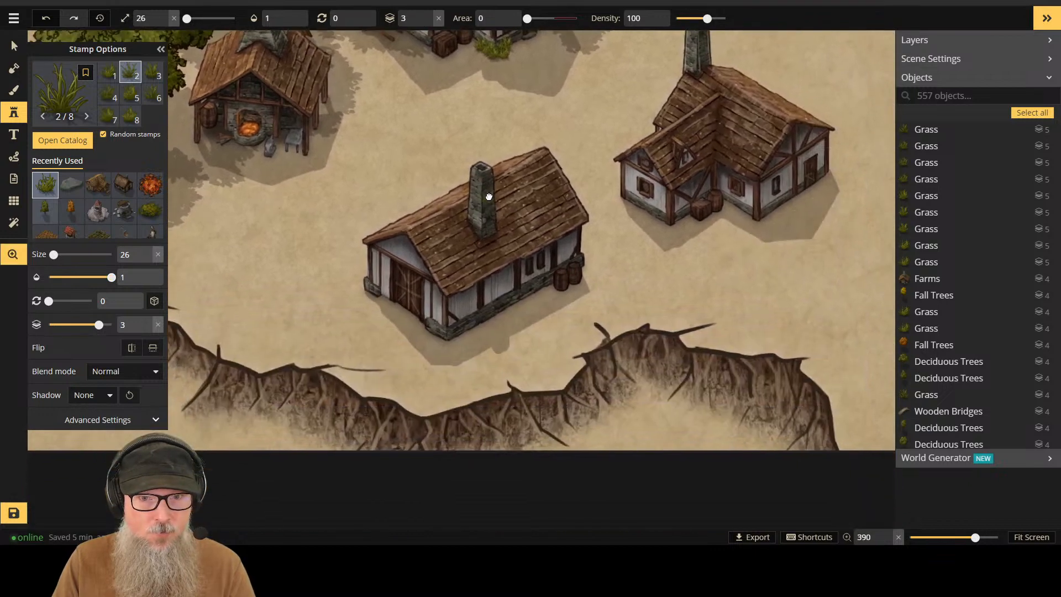
pyautogui.click(689, 214)
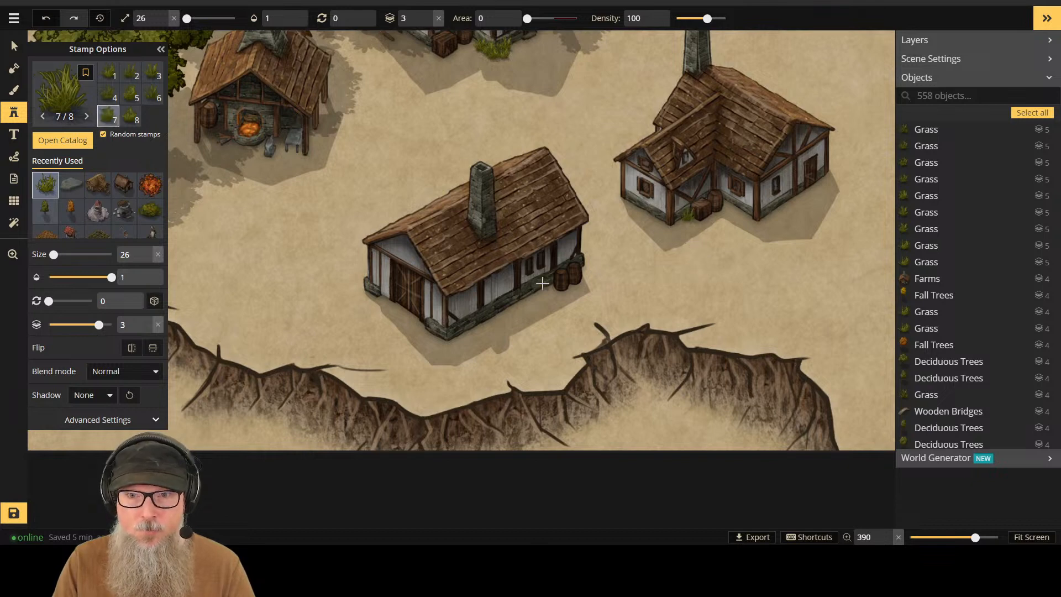
pyautogui.click(559, 288)
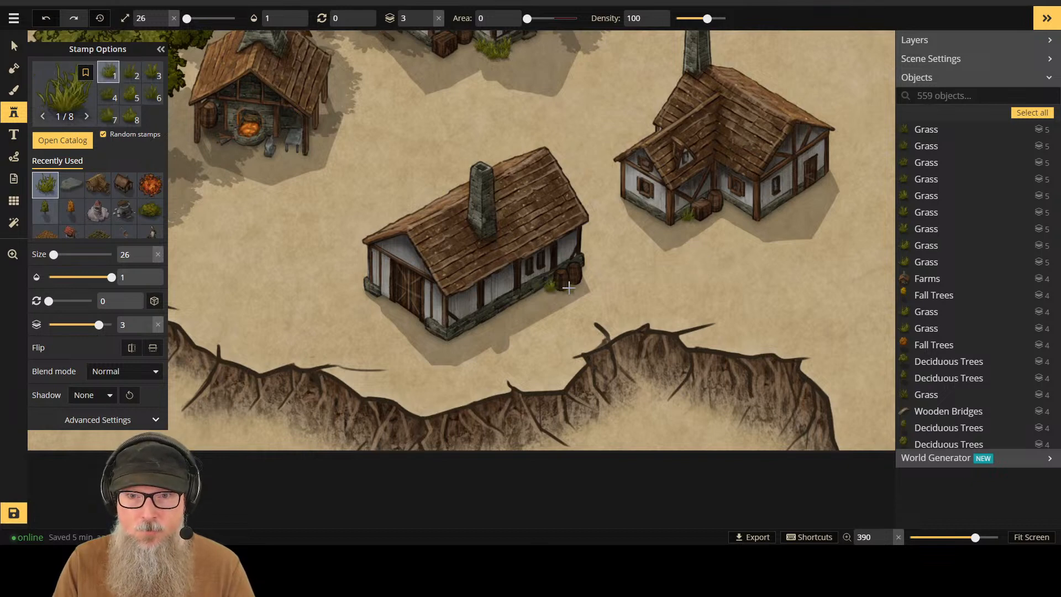
pyautogui.click(570, 287)
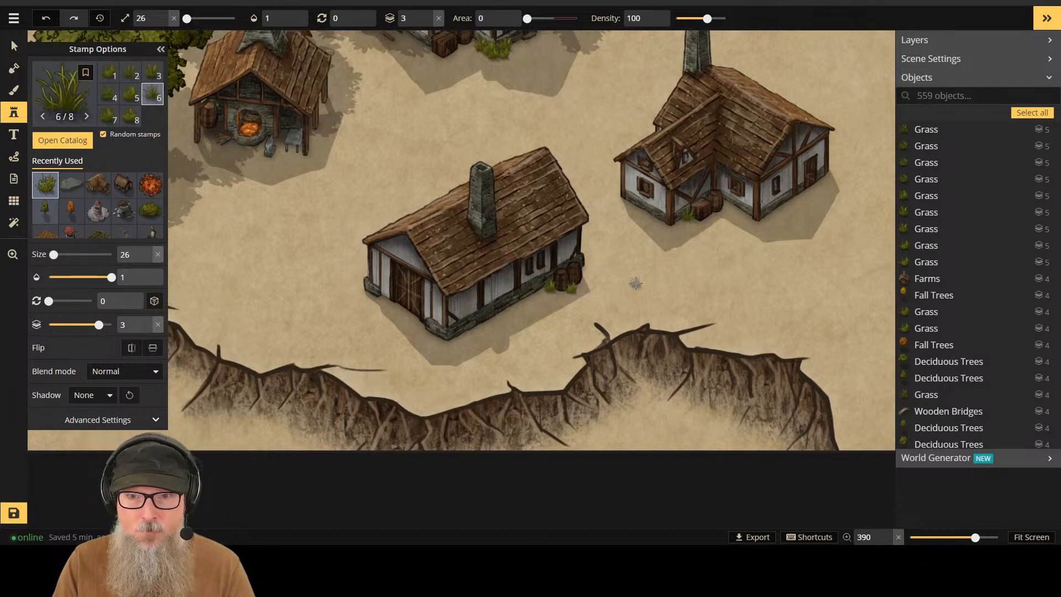
pyautogui.click(712, 212)
pyautogui.scroll(4, 738, 229)
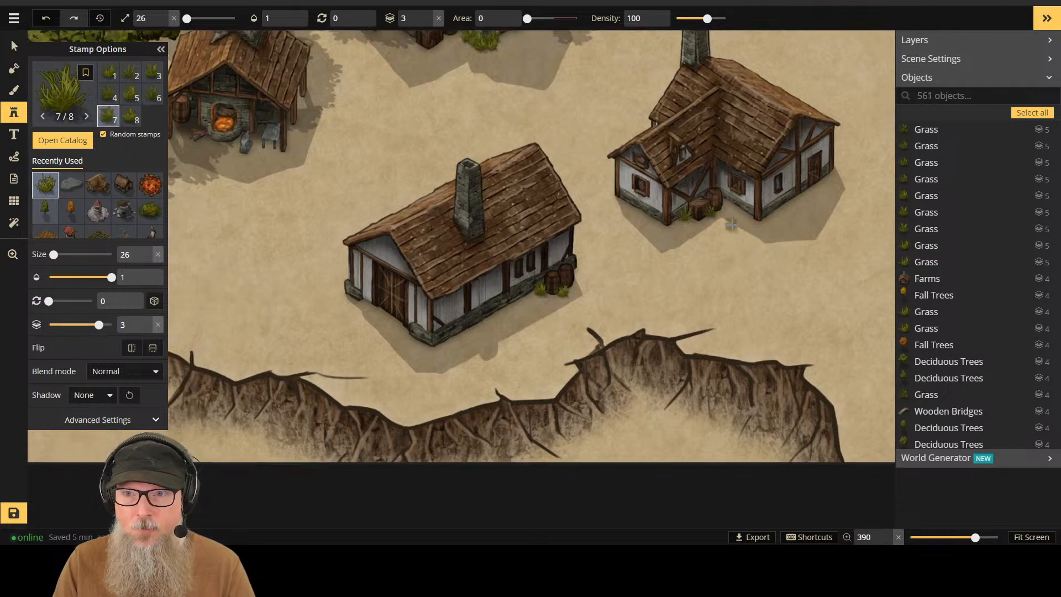
# Step: Build up a dense clump of ten size 26 grass tufts on layer 3 at the front corner of the southern house with the large wooden doors
pyautogui.scroll(-2, 475, 183)
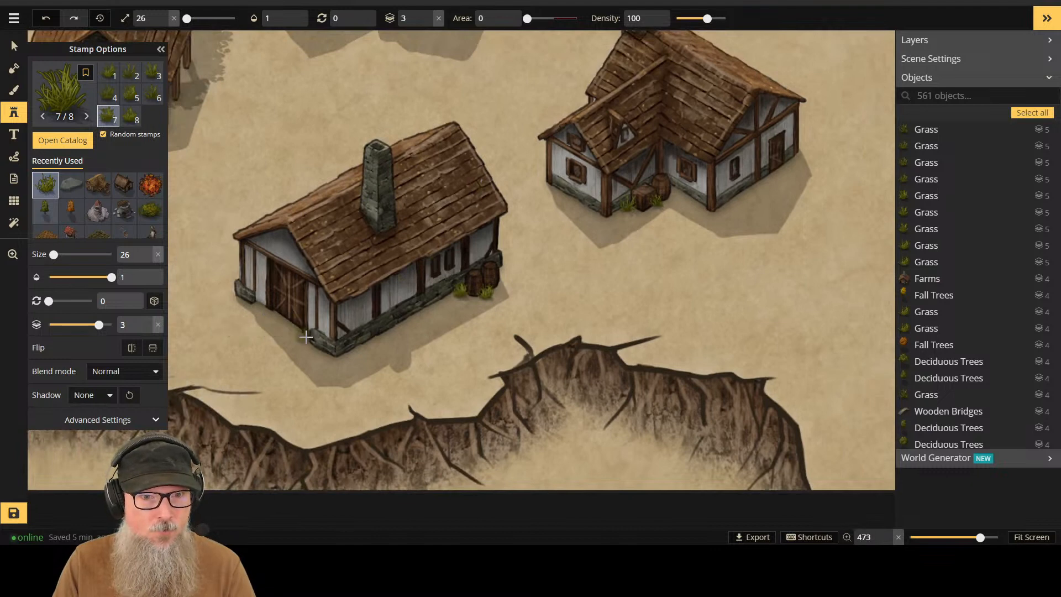
pyautogui.click(307, 339)
pyautogui.click(312, 347)
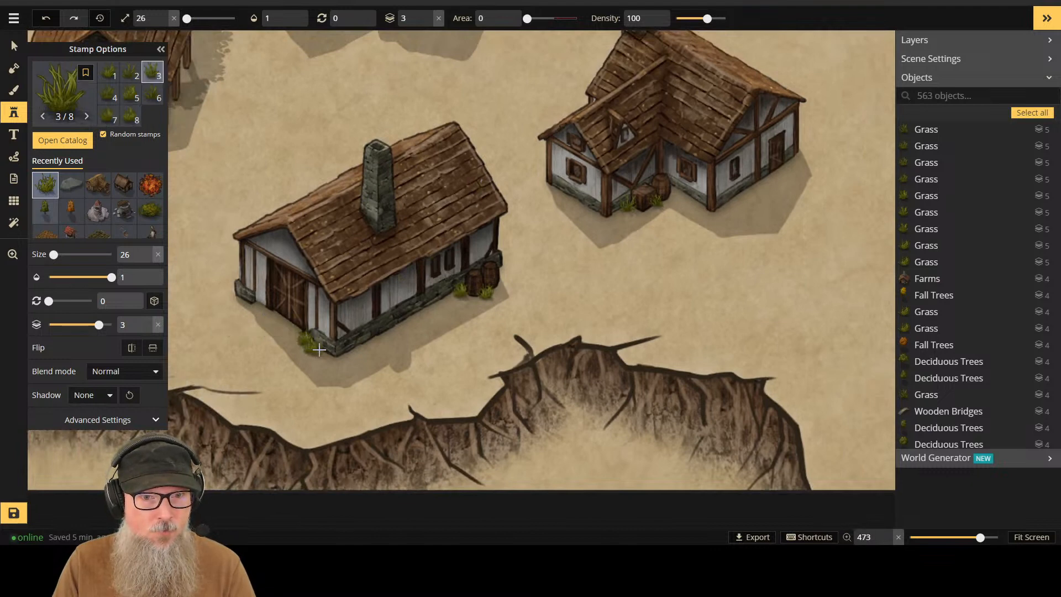
pyautogui.click(325, 358)
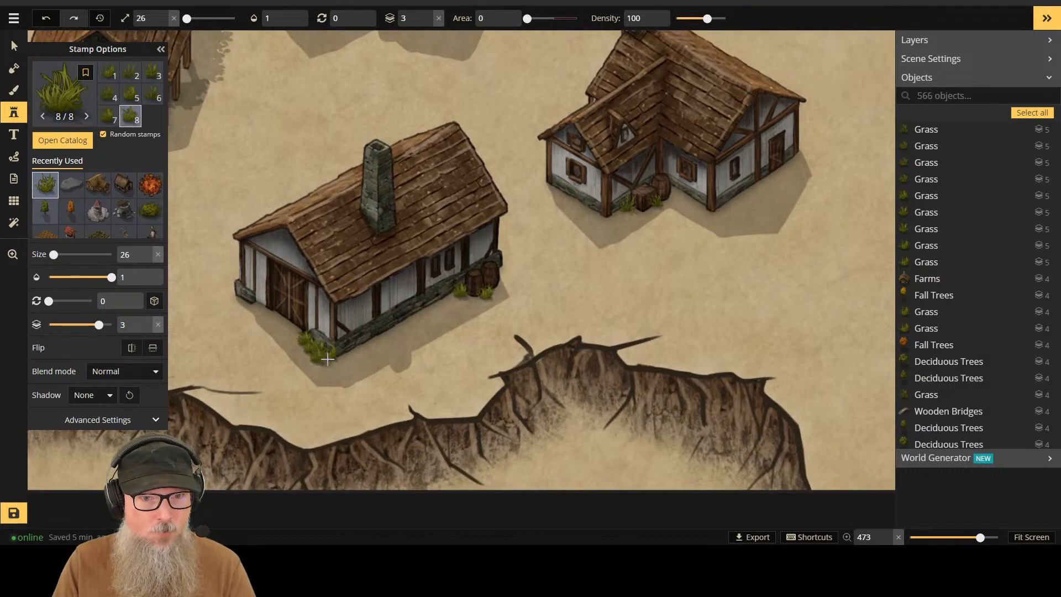
pyautogui.click(334, 362)
pyautogui.click(339, 358)
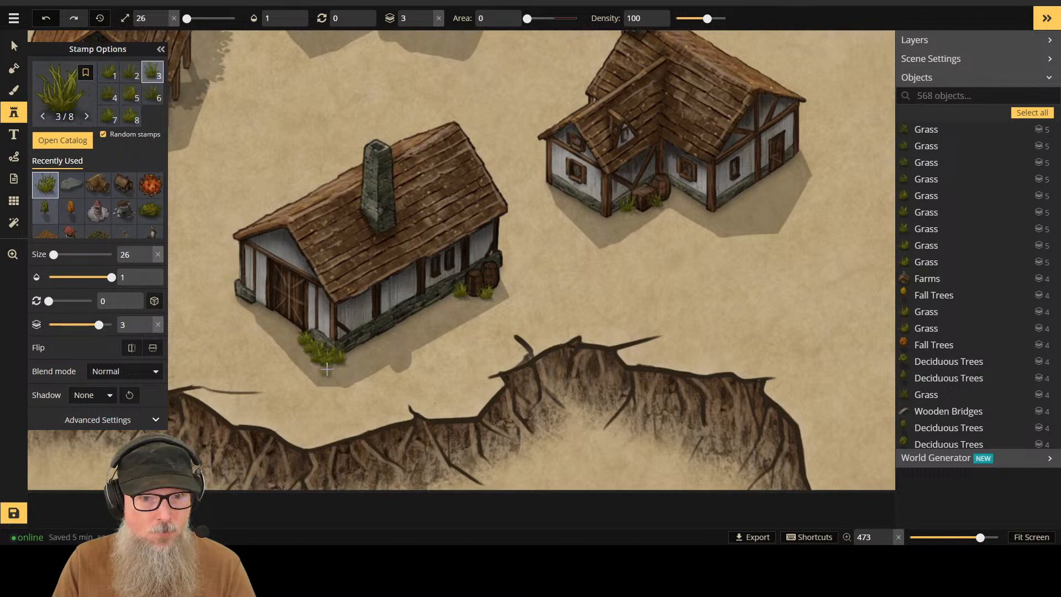
pyautogui.click(335, 368)
pyautogui.click(331, 369)
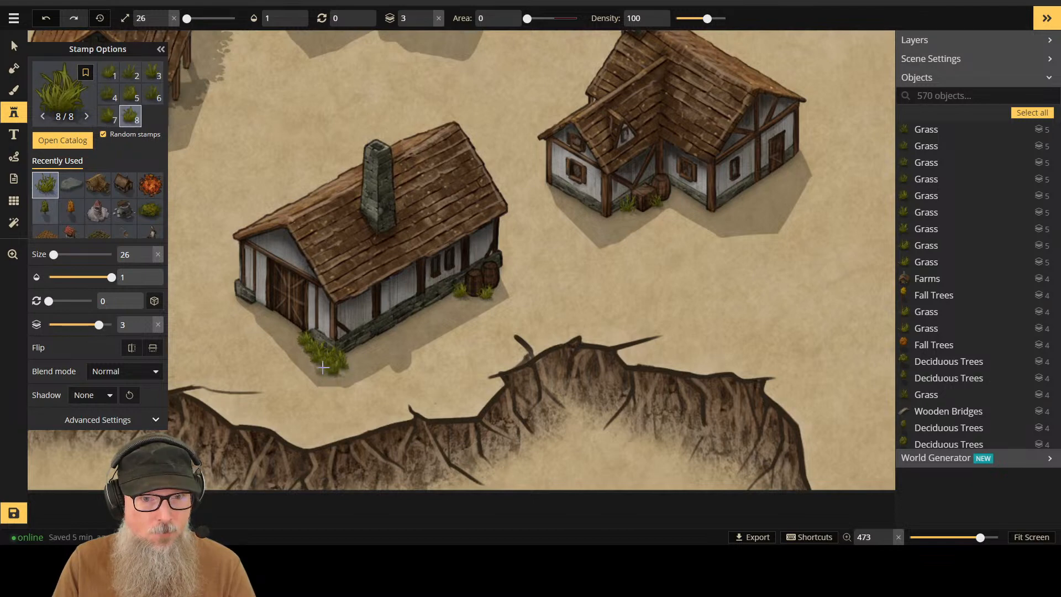
pyautogui.click(323, 369)
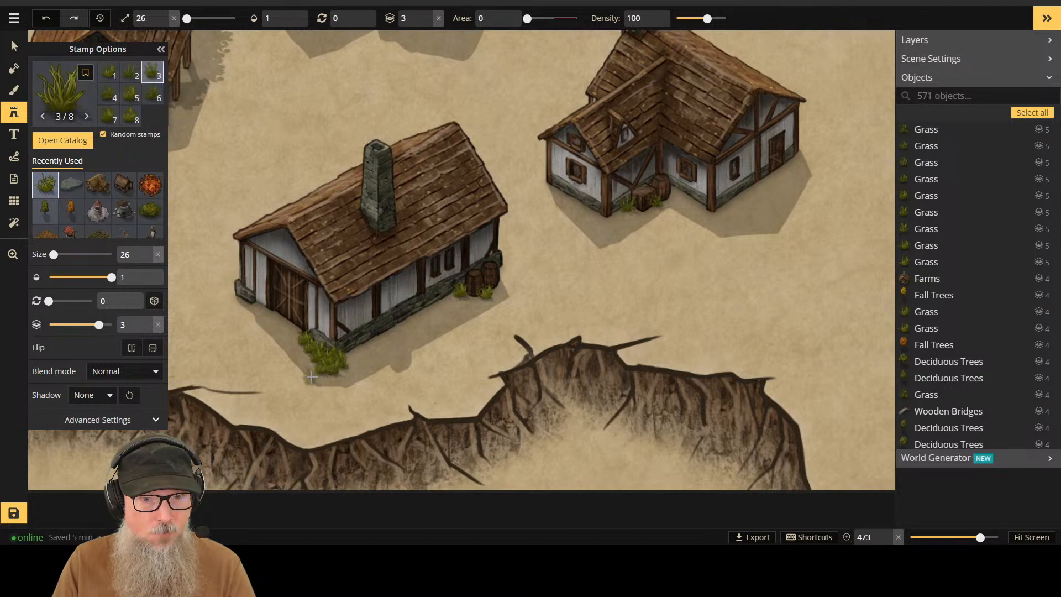
# Step: Stamp a size 26 grass tuft at the same house's western corner, undo the extra tuft, and lower the remaining one to layer 2
pyautogui.click(237, 290)
pyautogui.click(229, 305)
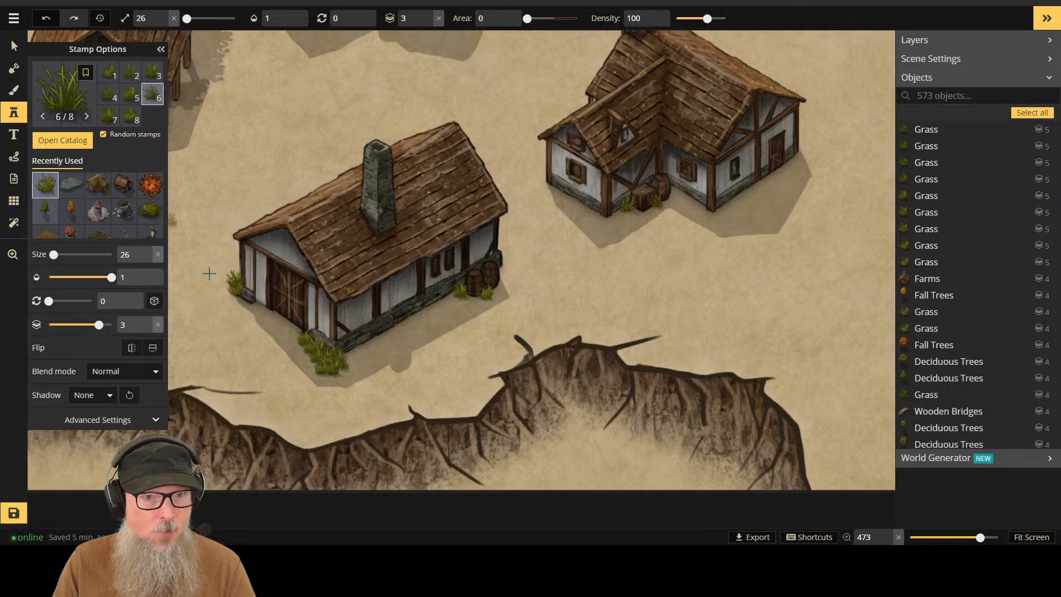
pyautogui.hotkey('ctrl', 'z')
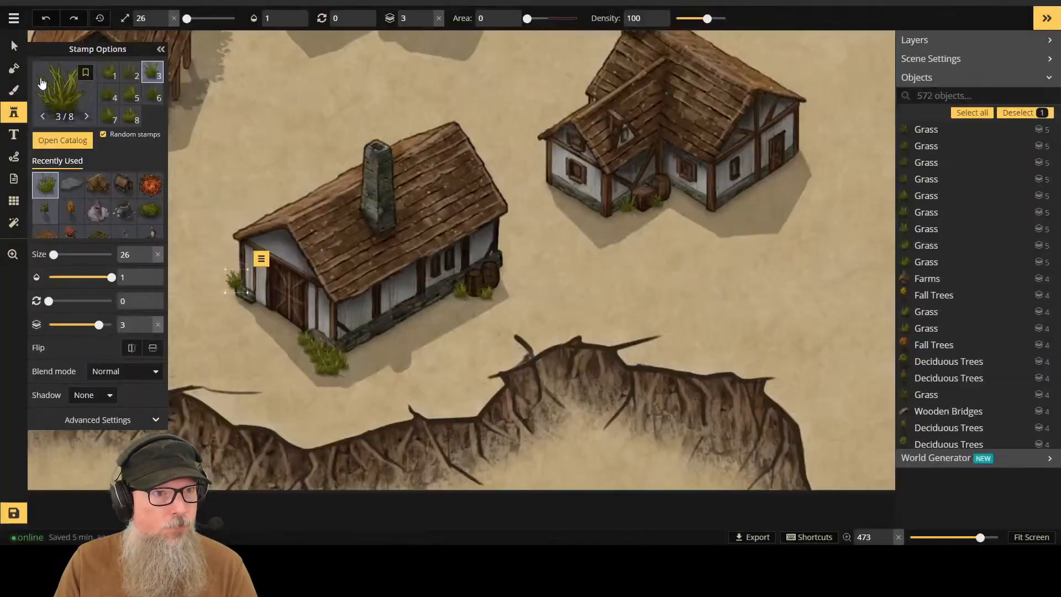
pyautogui.click(425, 23)
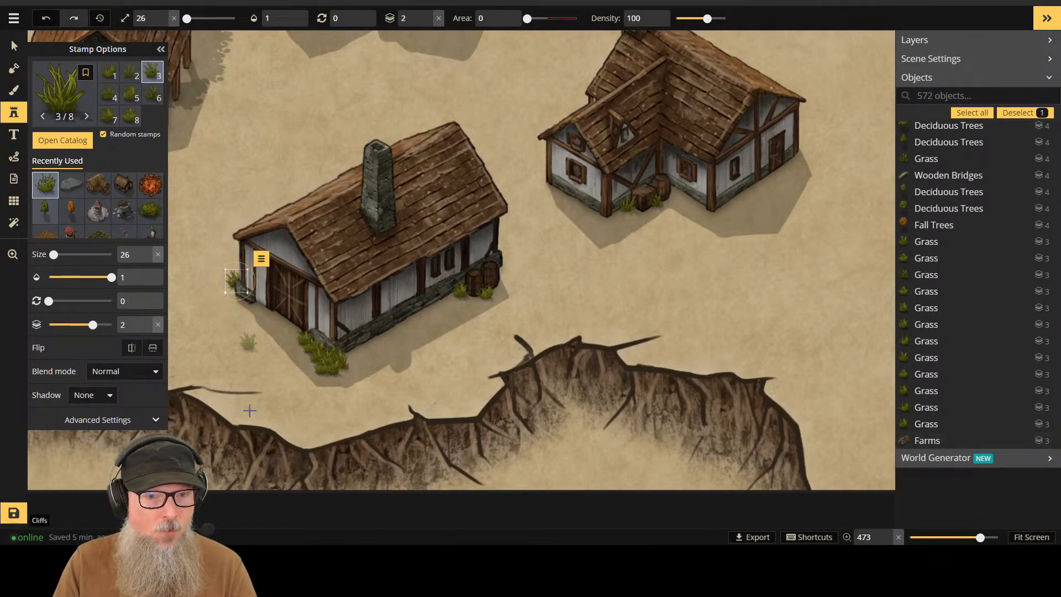
# Step: Stamp three more size 26 grass tufts on layer 2 at the western corner of the southern house with large wooden doors
pyautogui.press('Escape')
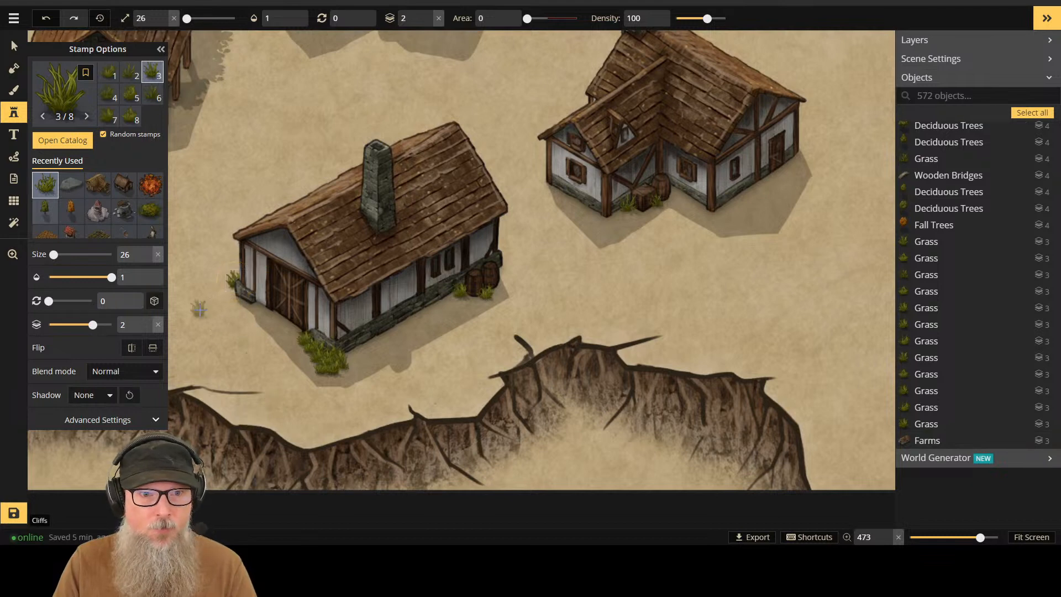
pyautogui.click(242, 291)
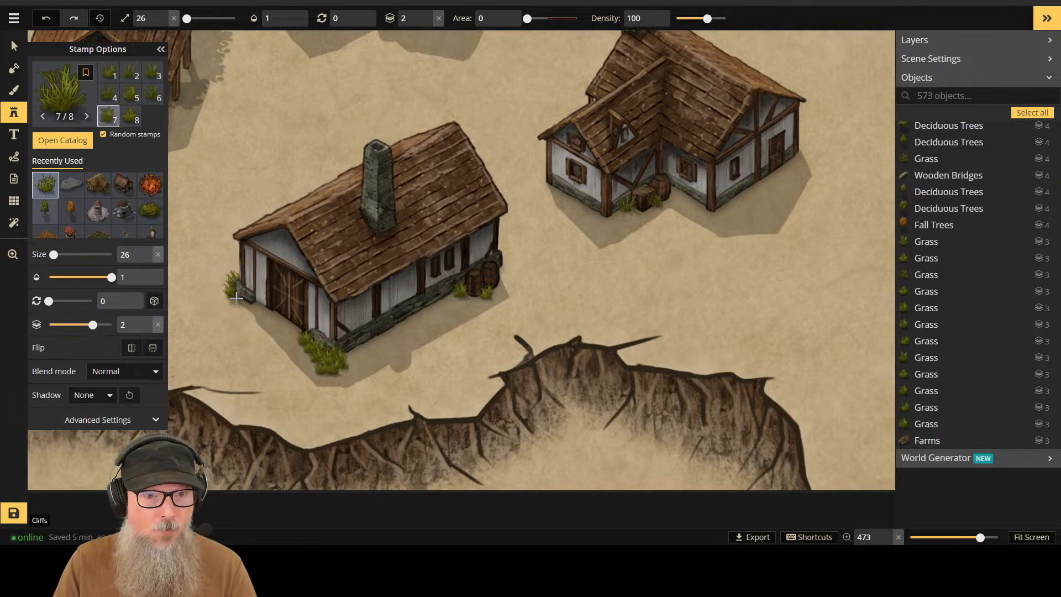
pyautogui.click(250, 298)
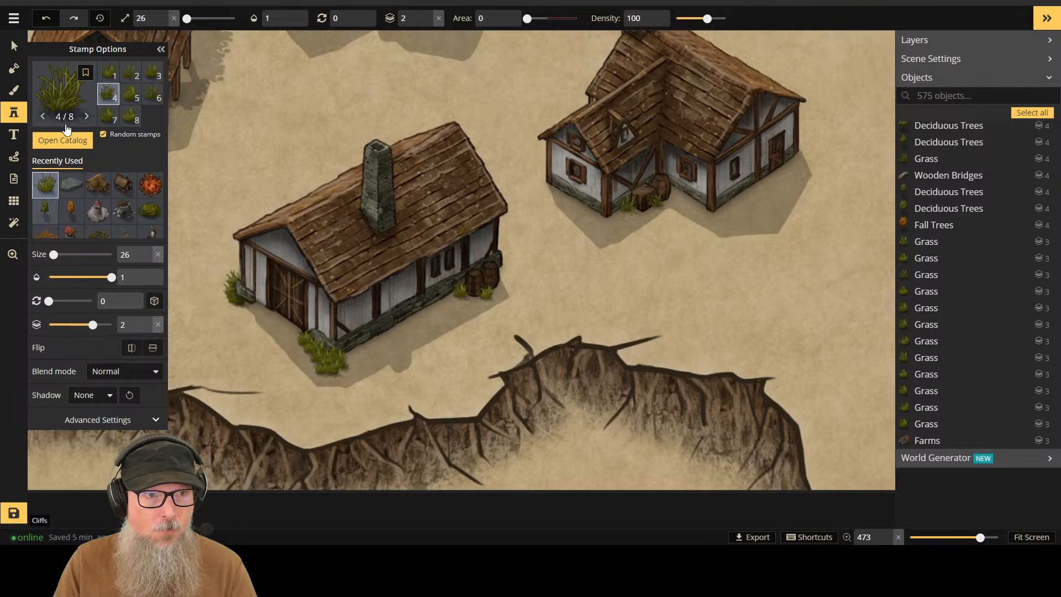
# Step: Raise the two front grass tufts at the same house's western corner to layer 3
pyautogui.press('v')
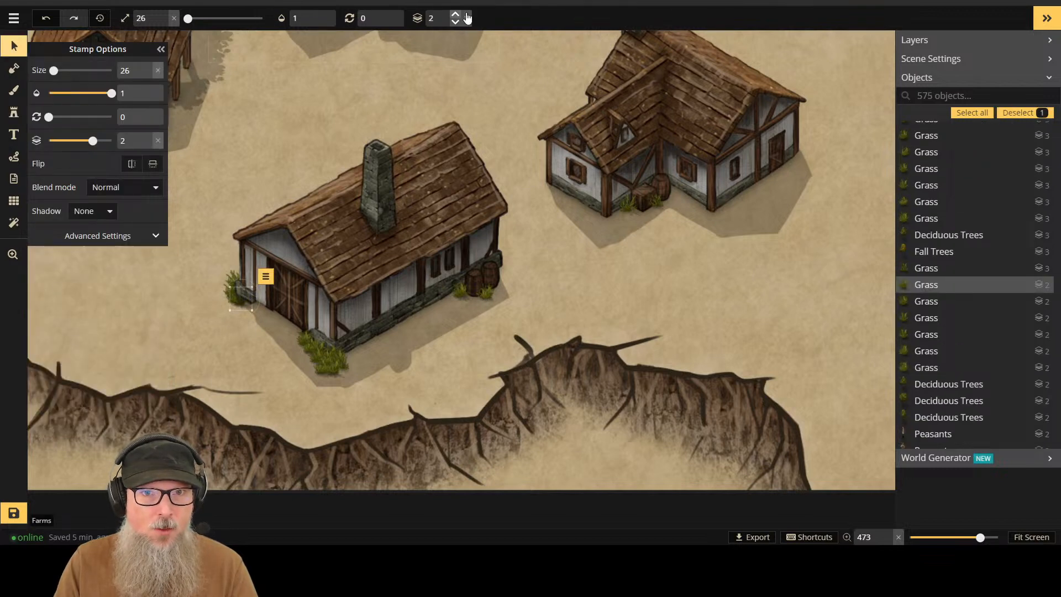
pyautogui.click(456, 15)
pyautogui.hotkey('ctrl', 'z')
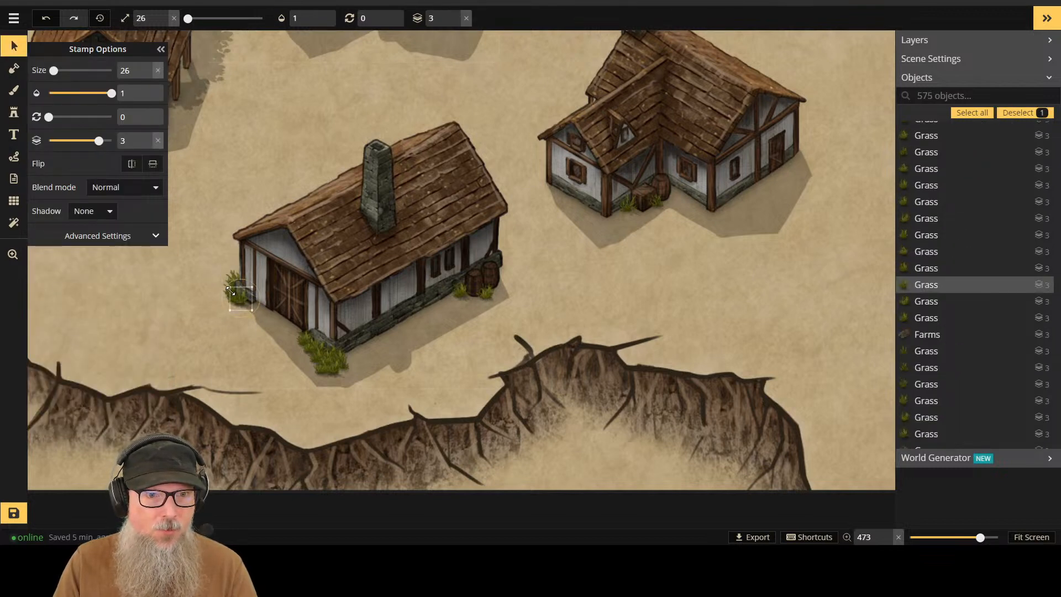
pyautogui.click(453, 17)
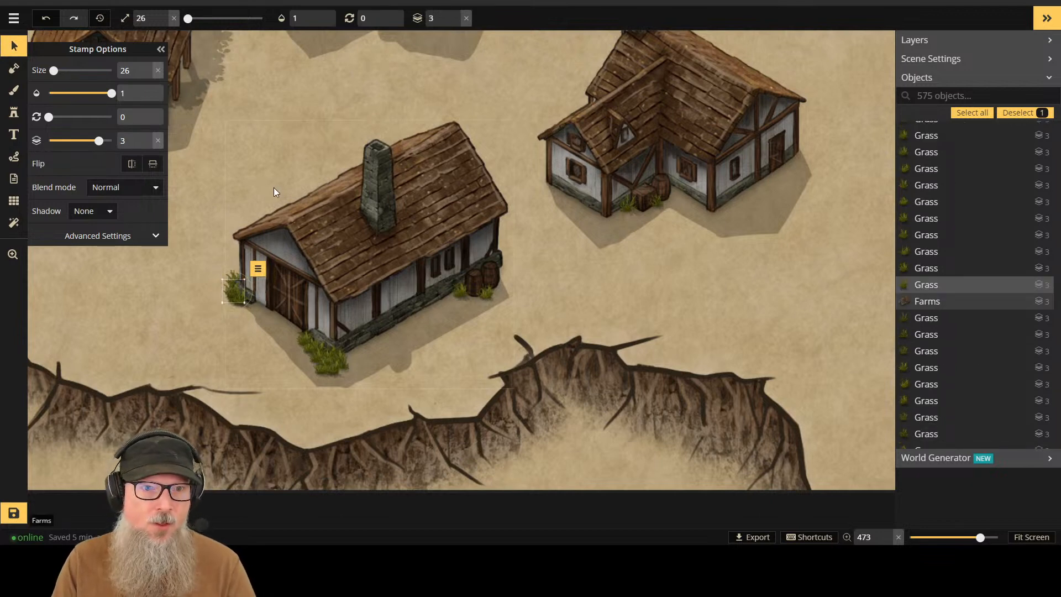
# Step: Build up a clump of eleven size 26 grass tufts on layer 3 where the fence meets the red-roofed farmhouse's front corner
pyautogui.scroll(-3, 284, 207)
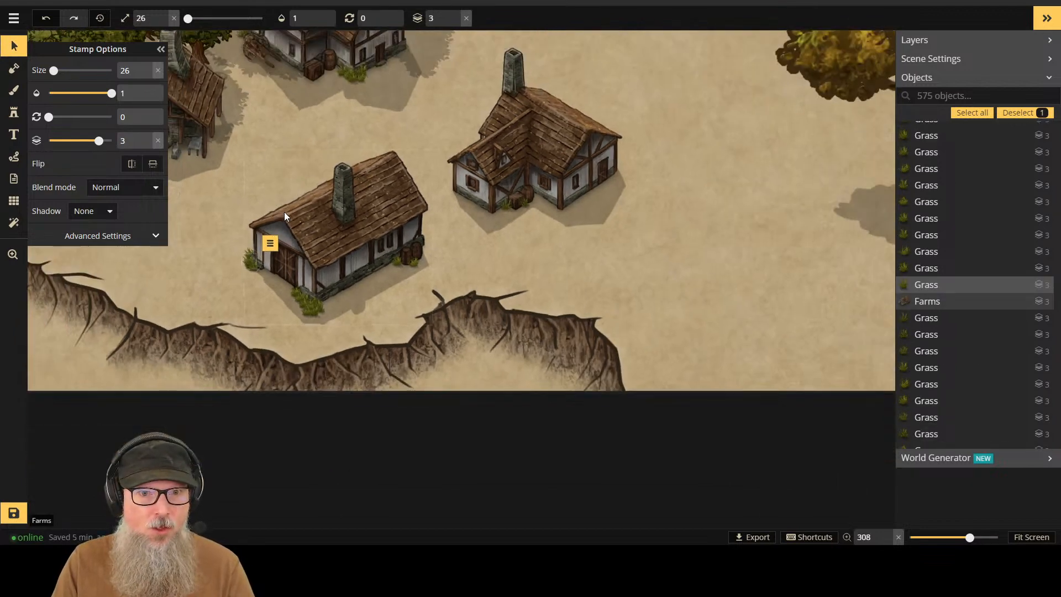
pyautogui.scroll(-2, 285, 215)
pyautogui.moveTo(367, 121); pyautogui.dragTo(354, 166)
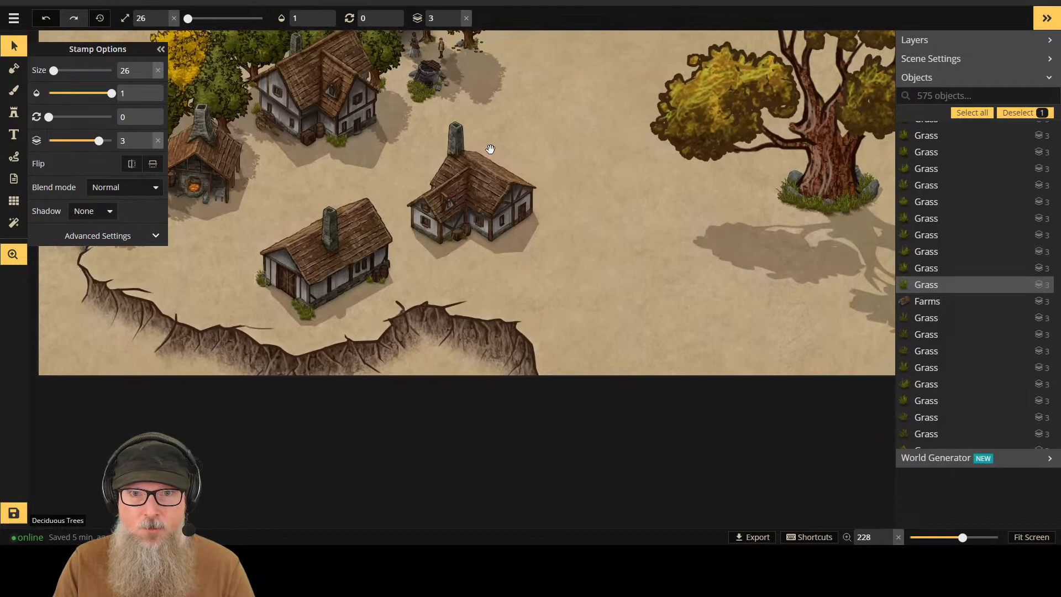
pyautogui.scroll(-4, 575, 141)
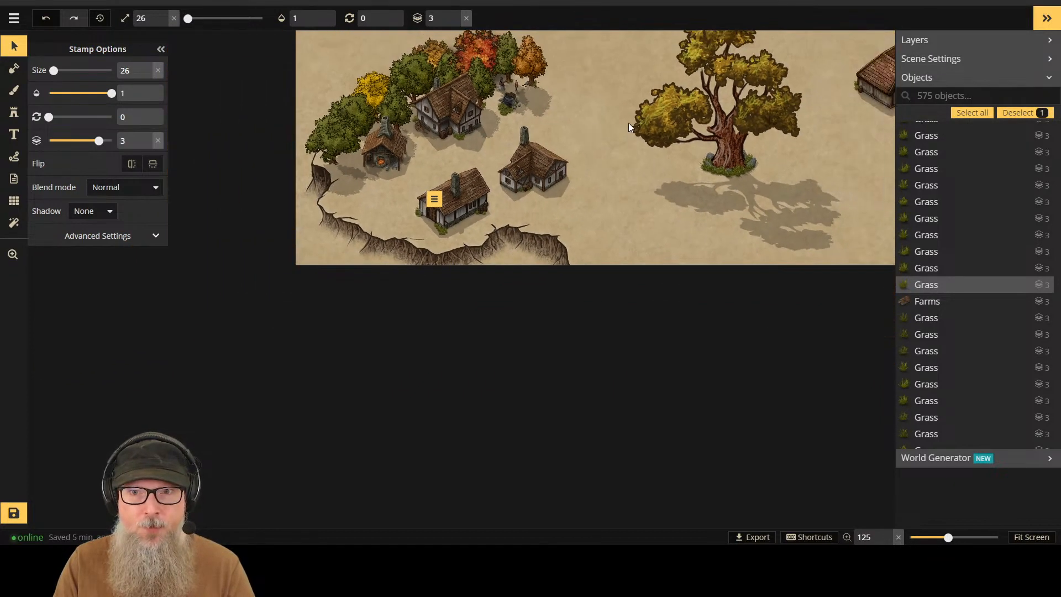
pyautogui.press('Escape')
pyautogui.moveTo(627, 98); pyautogui.dragTo(481, 422)
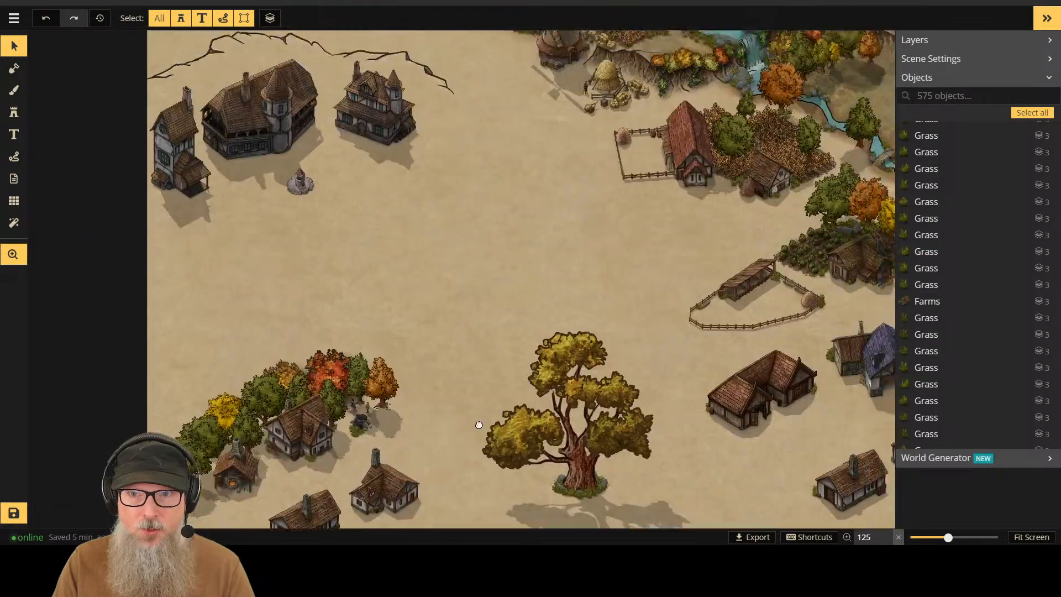
pyautogui.moveTo(689, 255); pyautogui.dragTo(659, 235)
pyautogui.scroll(10, 659, 235)
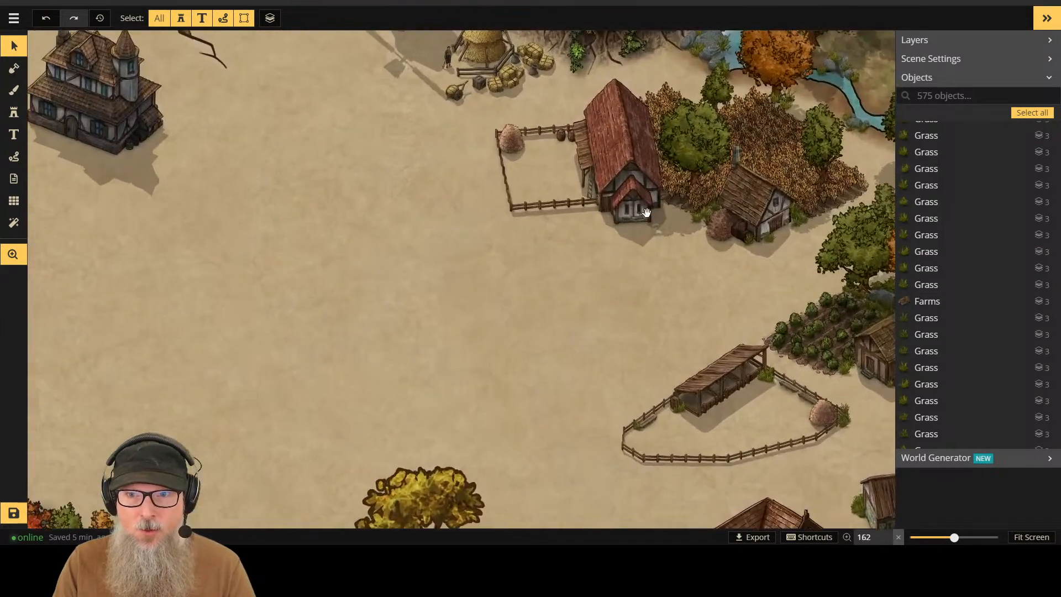
pyautogui.click(14, 113)
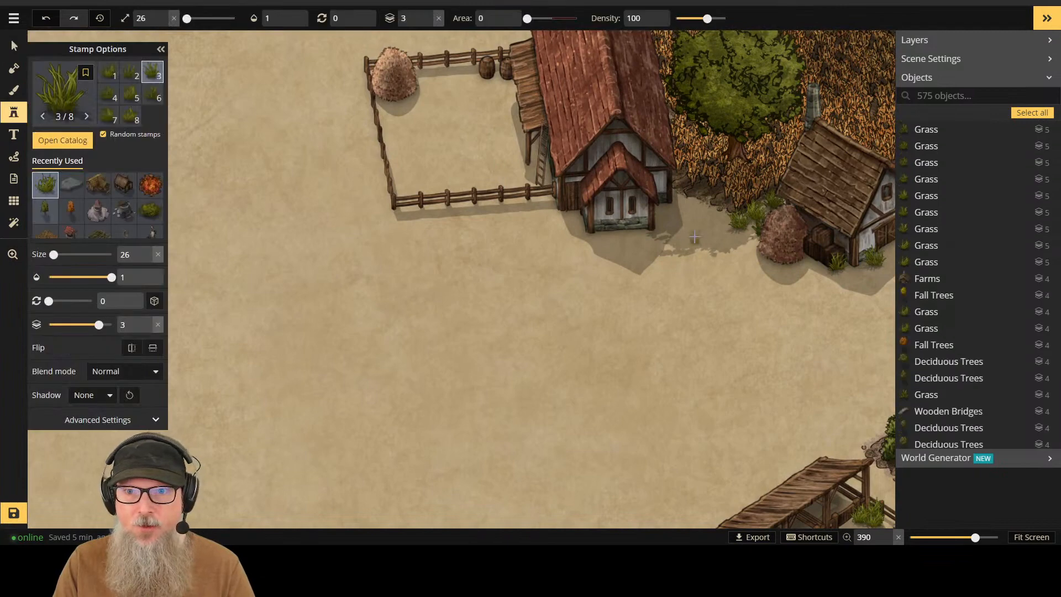
pyautogui.click(577, 213)
pyautogui.click(567, 215)
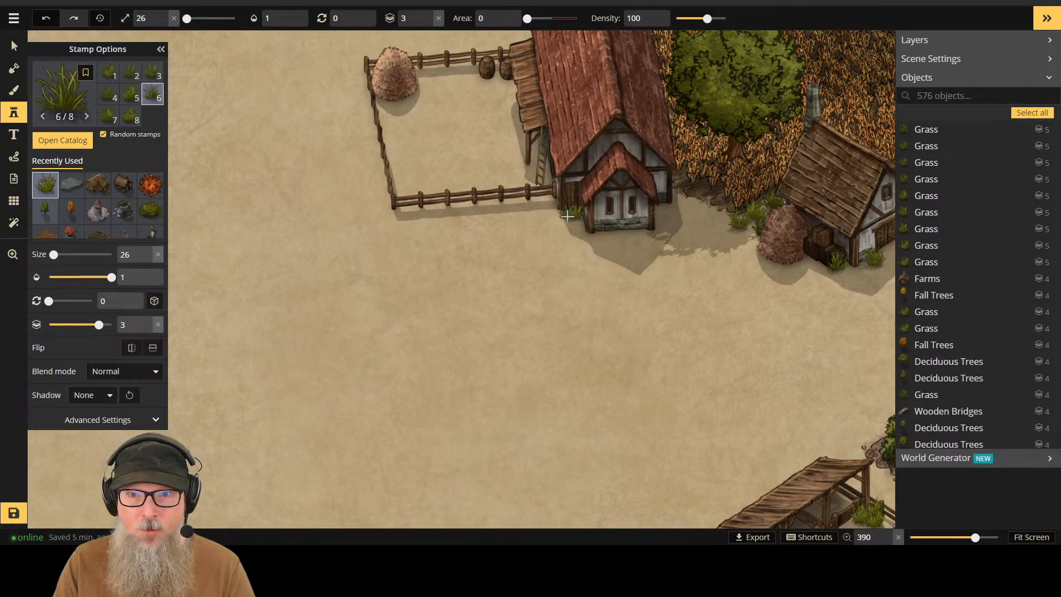
pyautogui.click(554, 206)
pyautogui.click(551, 208)
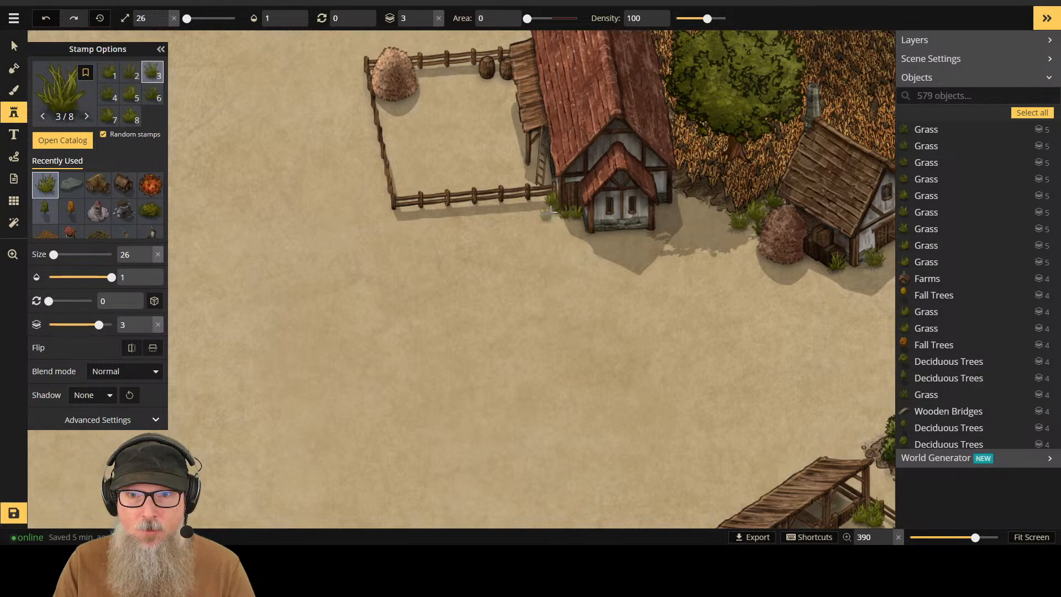
pyautogui.click(548, 209)
pyautogui.click(550, 219)
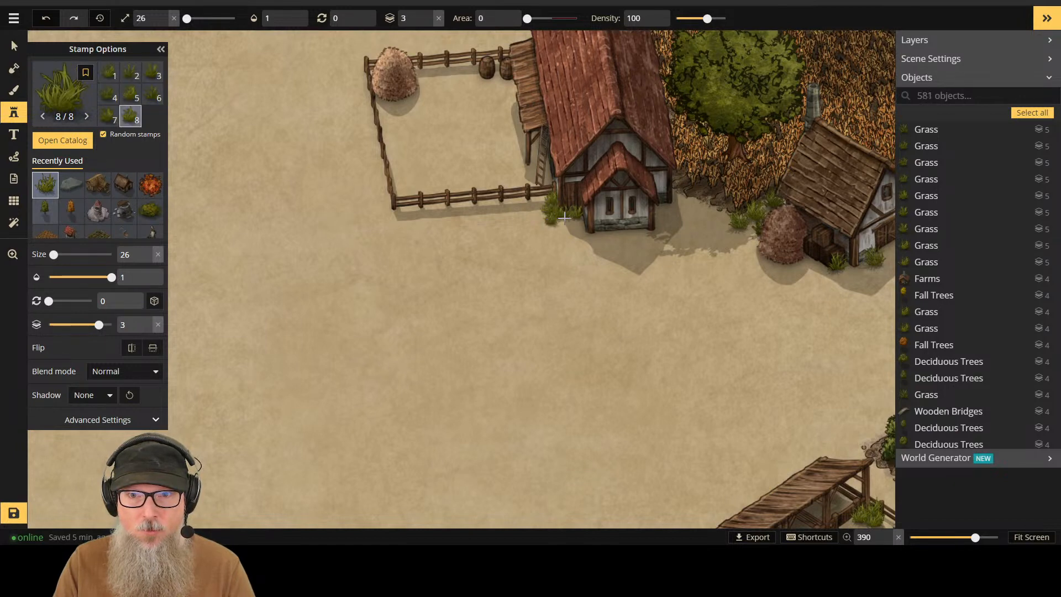
pyautogui.click(550, 215)
pyautogui.click(562, 216)
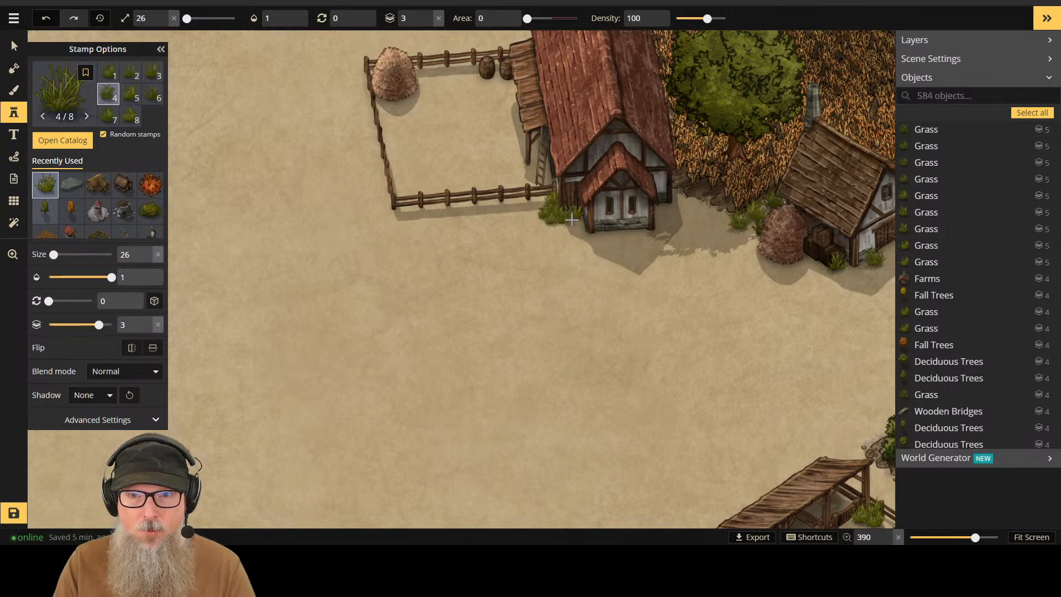
pyautogui.click(577, 219)
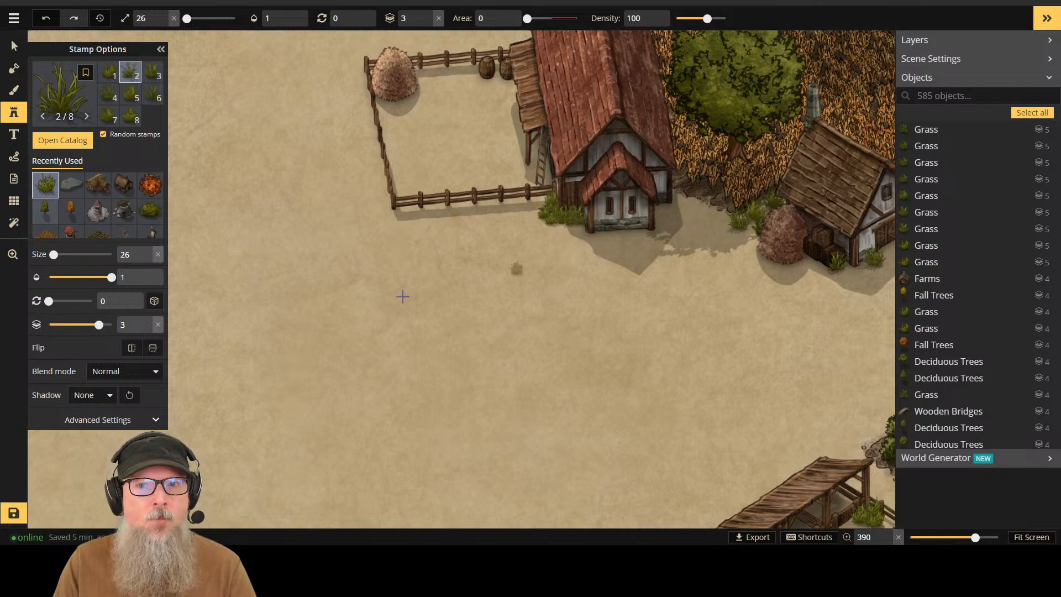
pyautogui.click(536, 206)
# Step: Save the village map with the northwestern manor houses in view
pyautogui.scroll(-3, 475, 166)
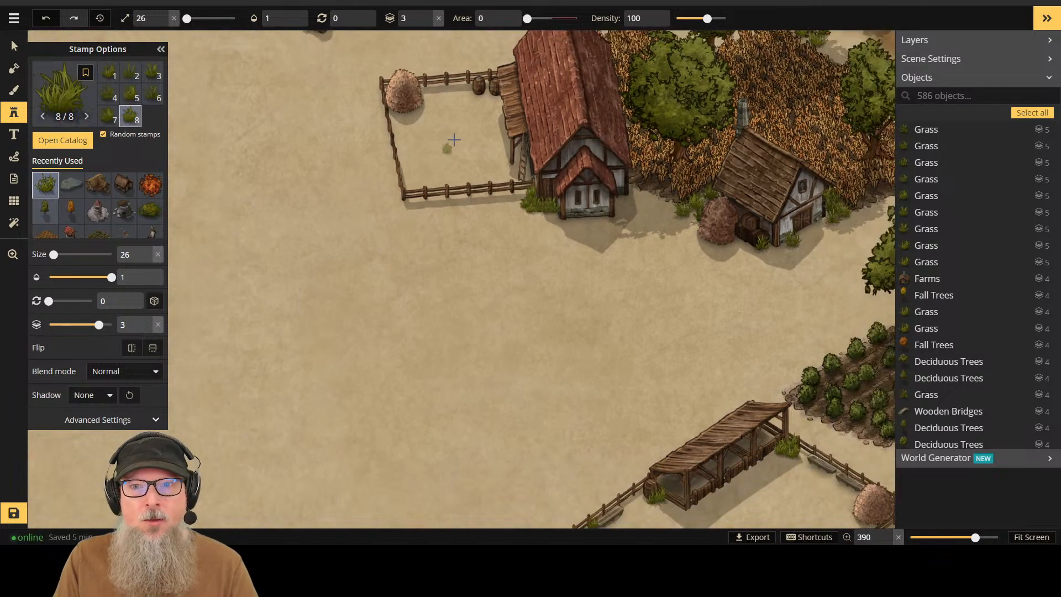
pyautogui.moveTo(308, 144); pyautogui.dragTo(666, 277)
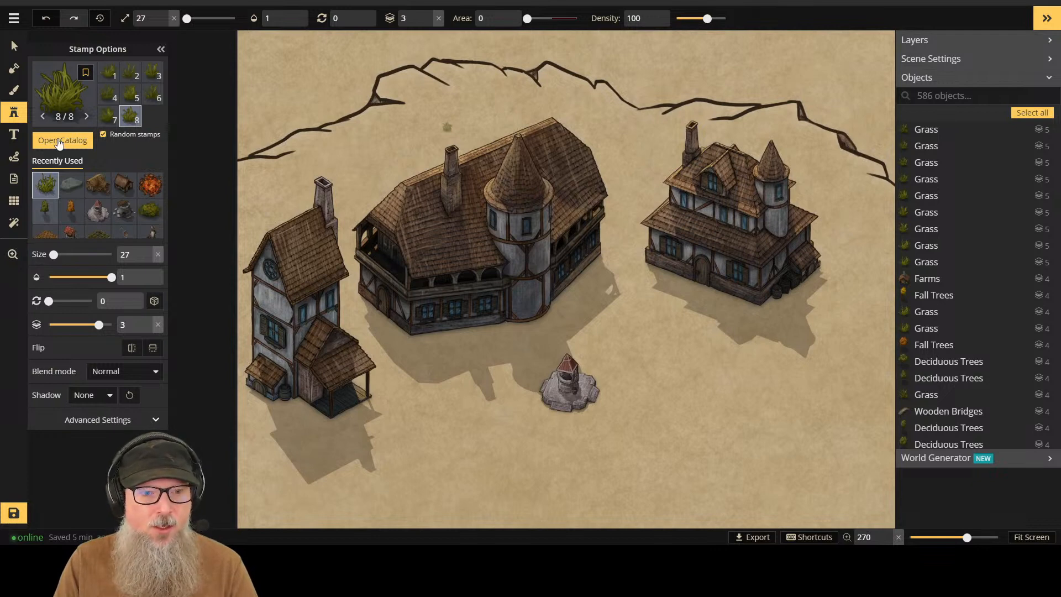
pyautogui.click(13, 513)
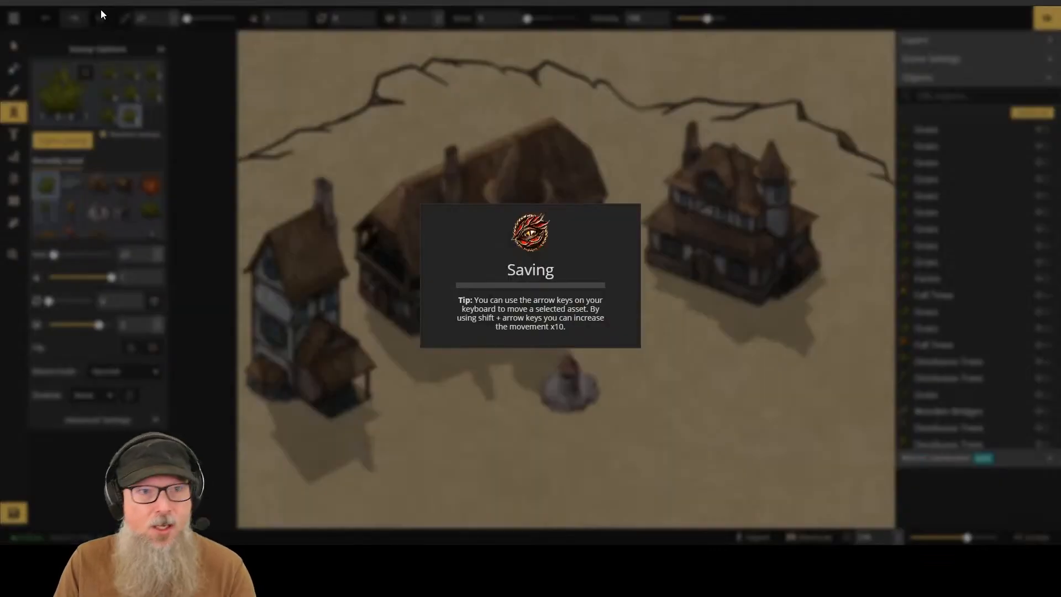
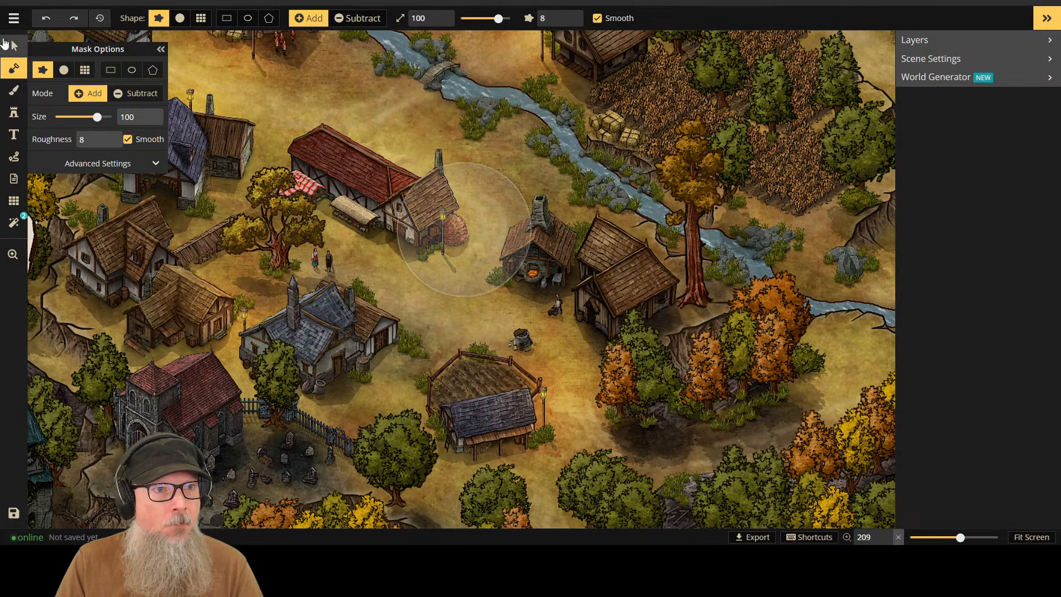
# Step: Switch to the finished Předcestní map and examine which rock and tree stamps fill its northwestern corner and how they are layered
pyautogui.scroll(-3, 397, 224)
pyautogui.scroll(2, 556, 272)
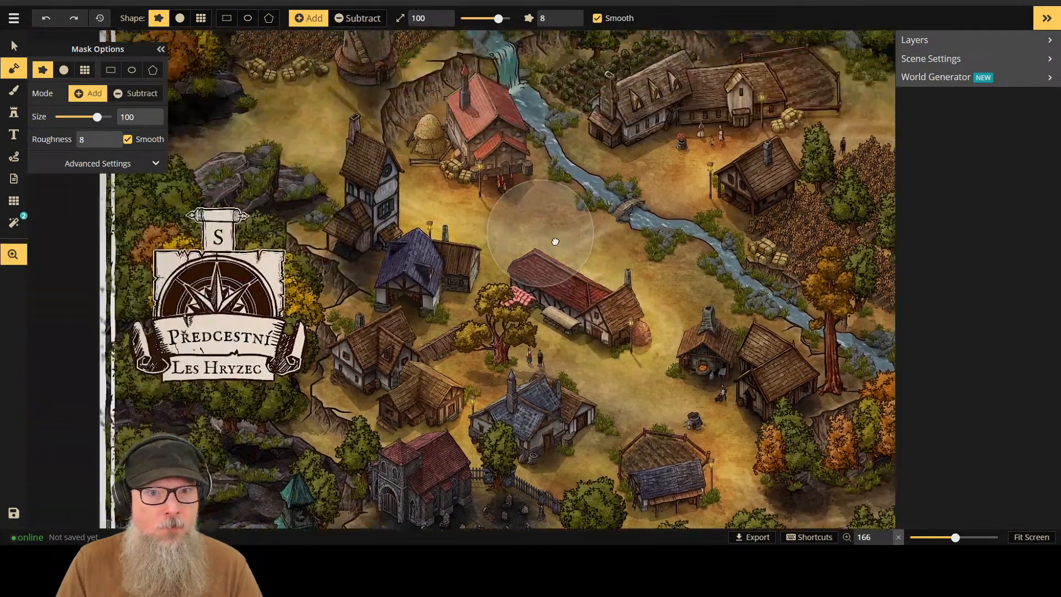
pyautogui.moveTo(556, 272); pyautogui.dragTo(602, 350)
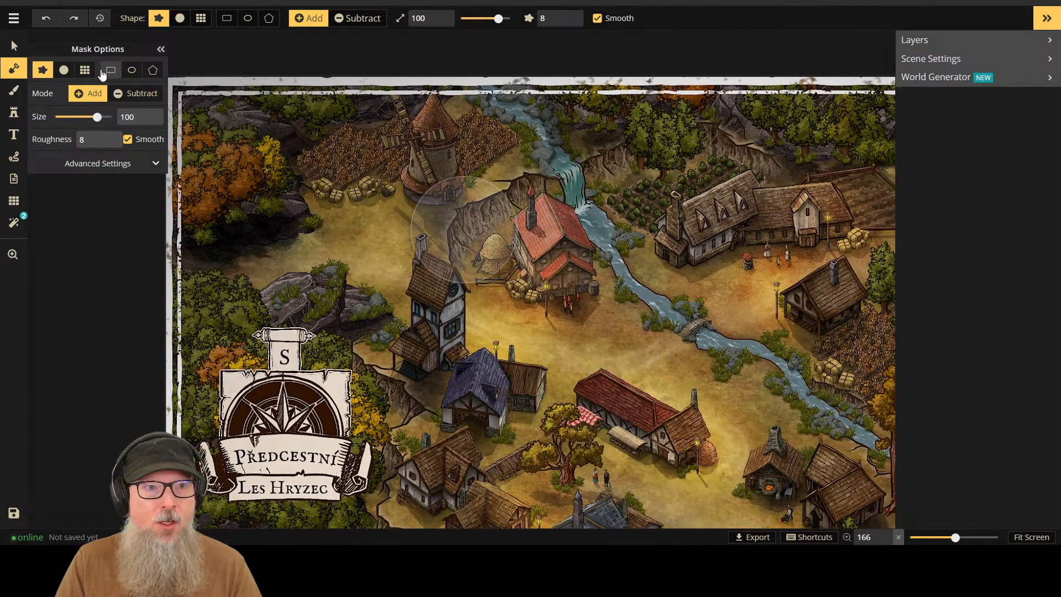
pyautogui.click(14, 46)
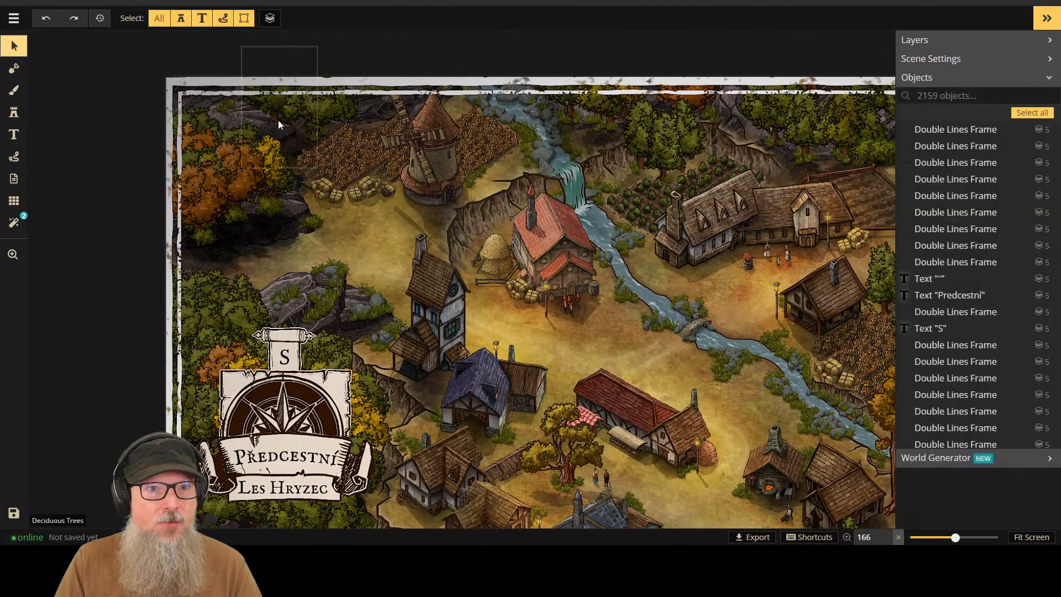
pyautogui.click(241, 117)
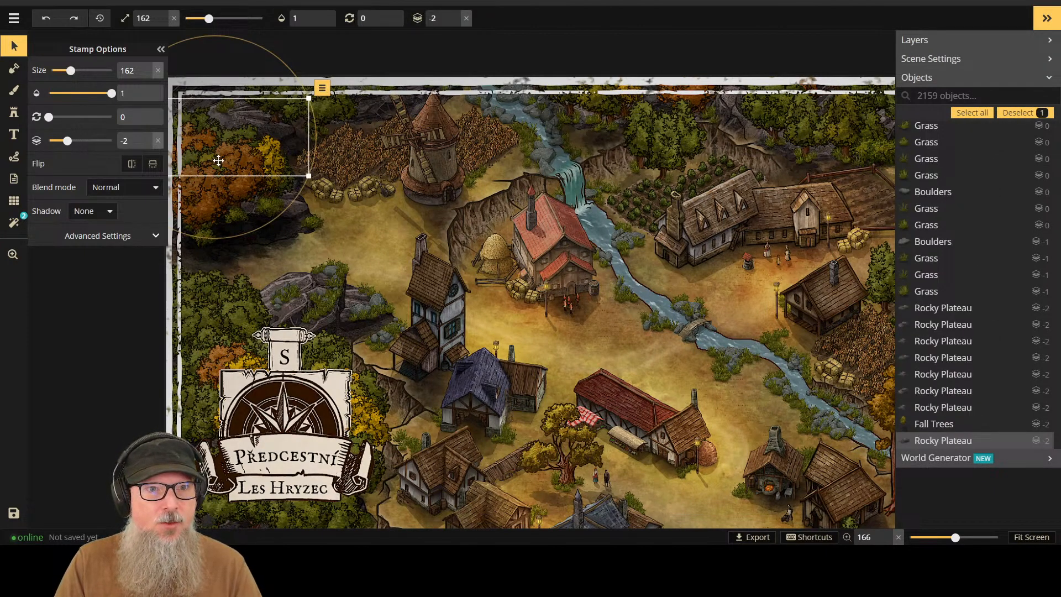
pyautogui.click(217, 190)
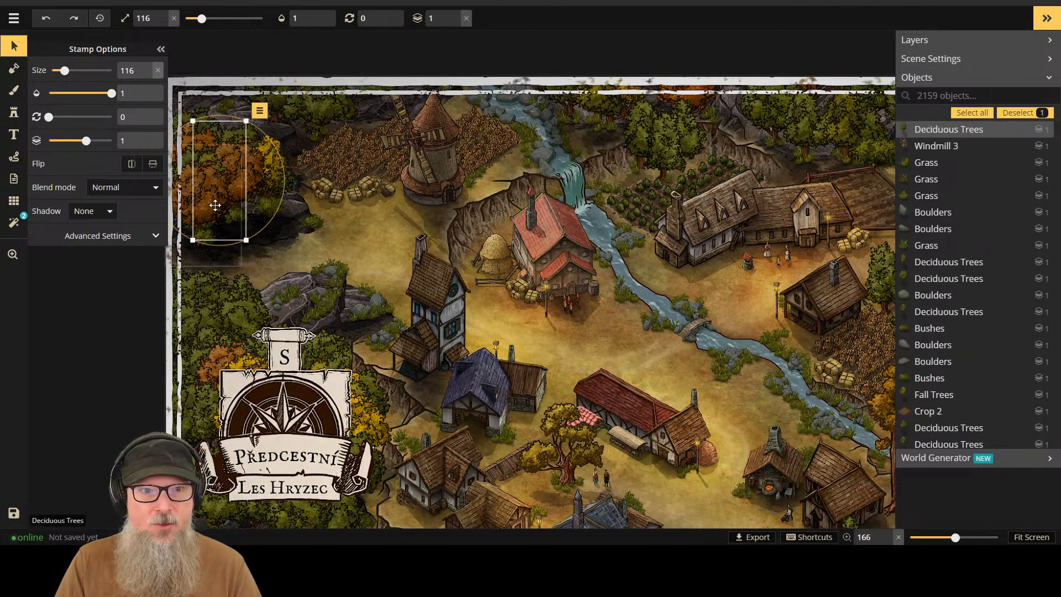
pyautogui.click(215, 205)
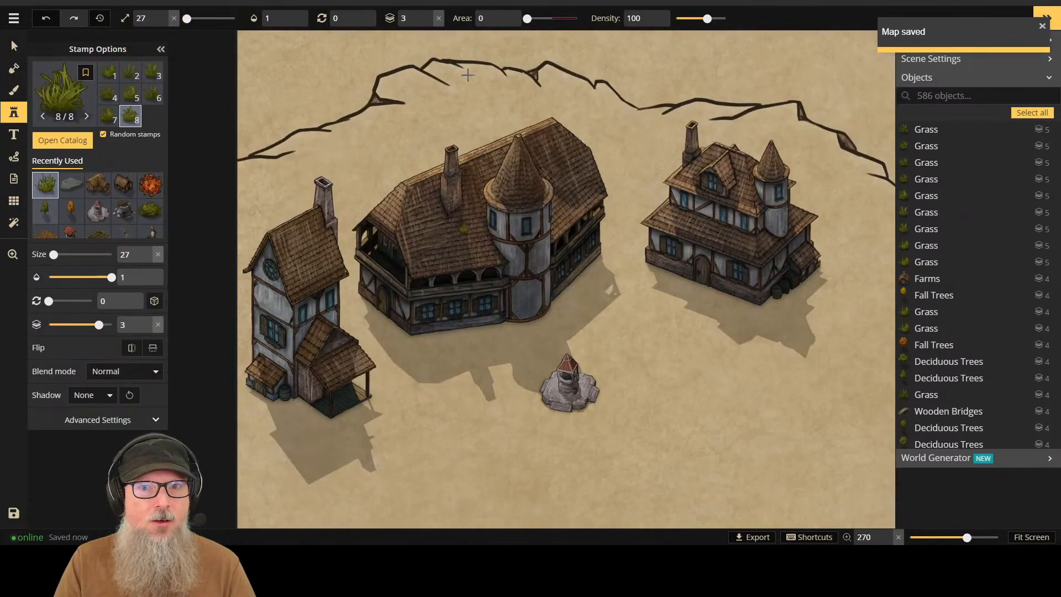
# Step: Return to the village map, search the stamp catalog for "rocky" and choose the Rocky Plateau set
pyautogui.scroll(-5, 467, 75)
pyautogui.moveTo(575, 137); pyautogui.dragTo(531, 220)
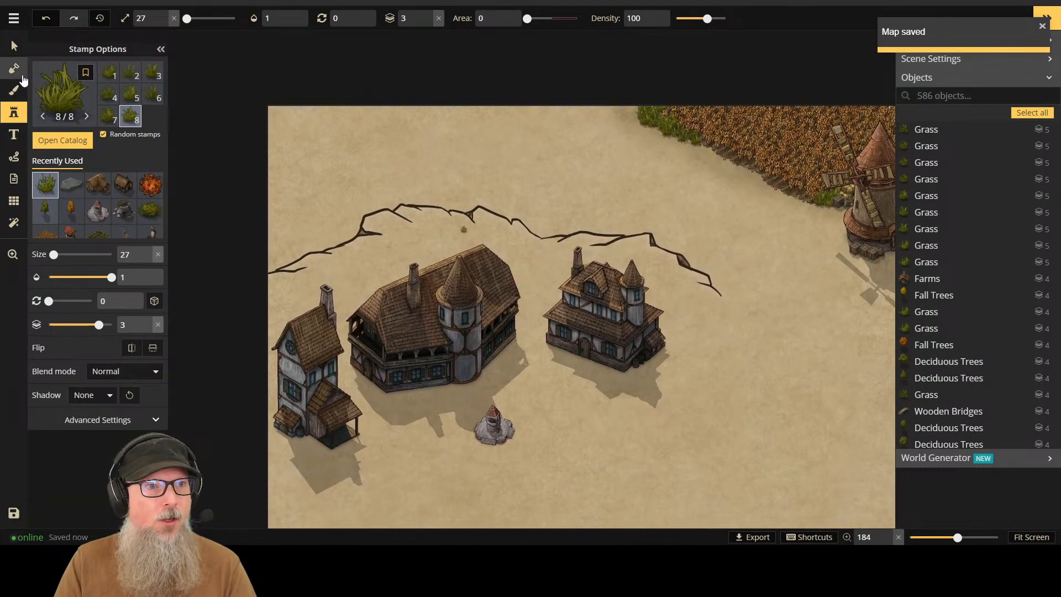
pyautogui.click(83, 142)
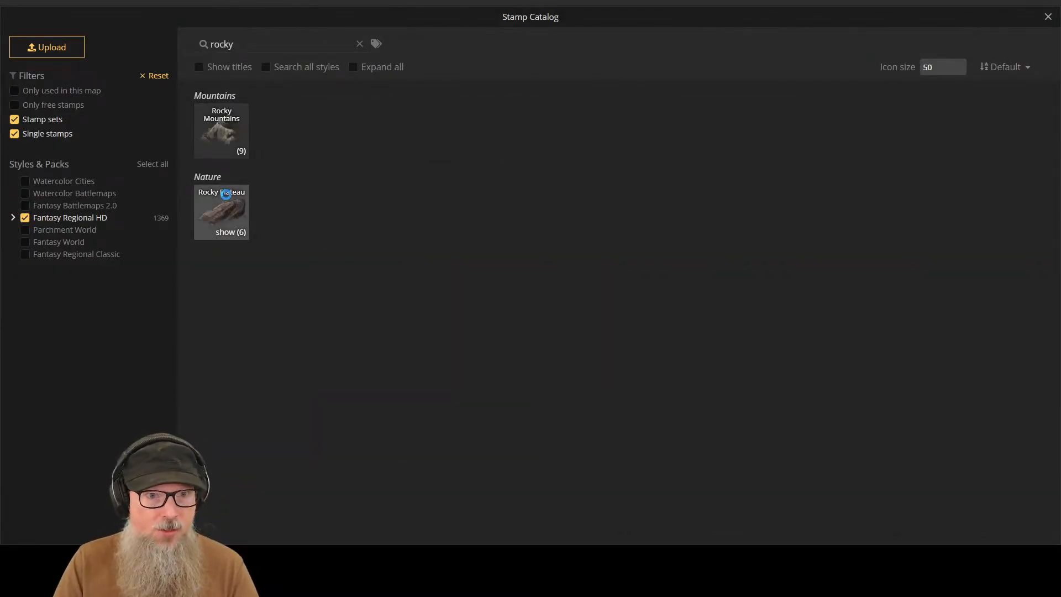
pyautogui.click(226, 194)
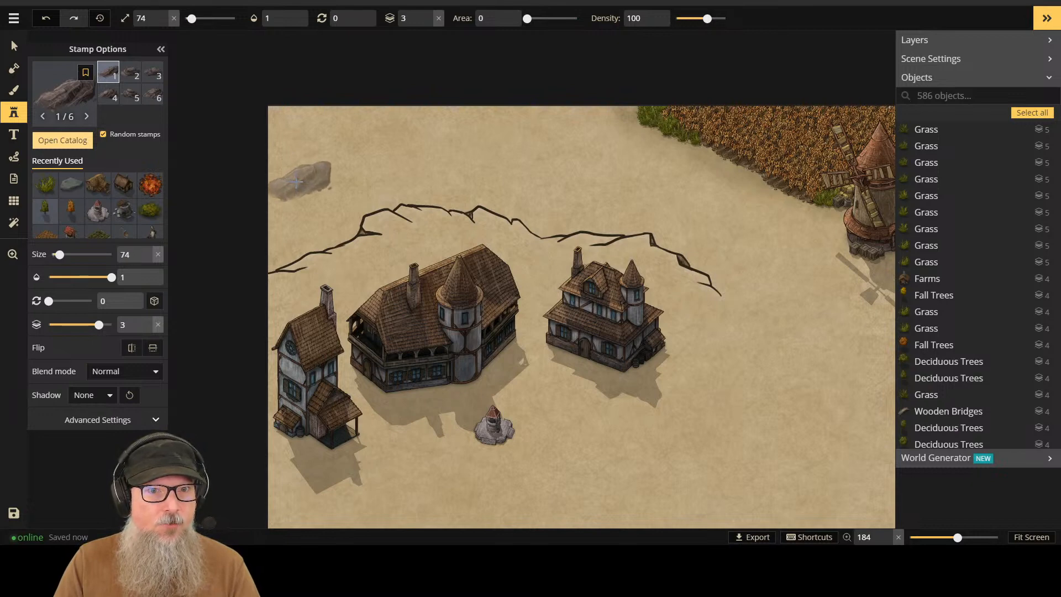
# Step: Stamp the first Rocky Plateau variant at size 330 on layer 3, unflipped, over the map's northwestern corner
pyautogui.scroll(6, 296, 183)
pyautogui.click(464, 228)
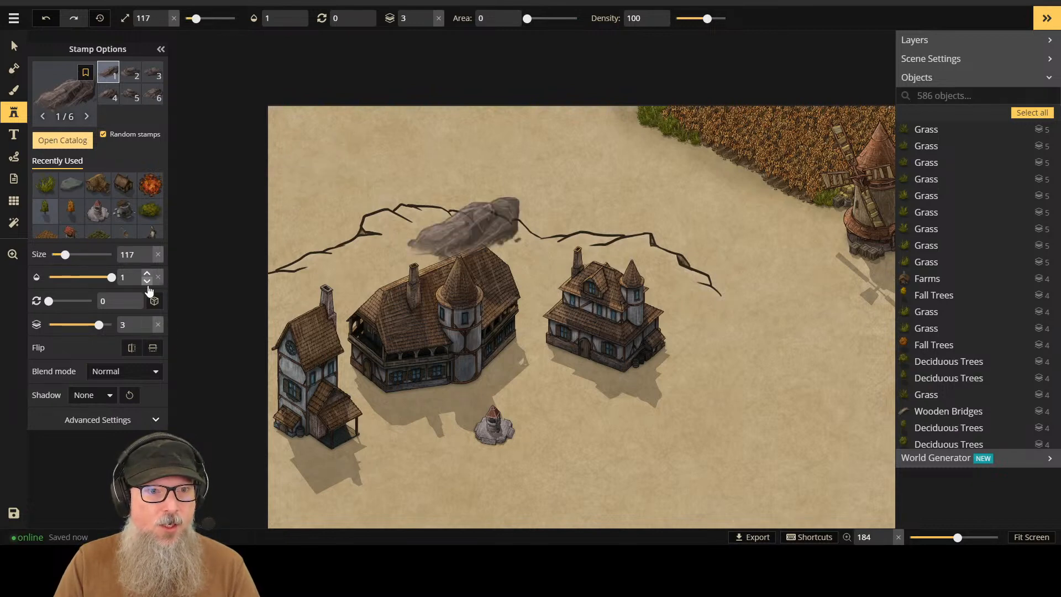
pyautogui.click(131, 348)
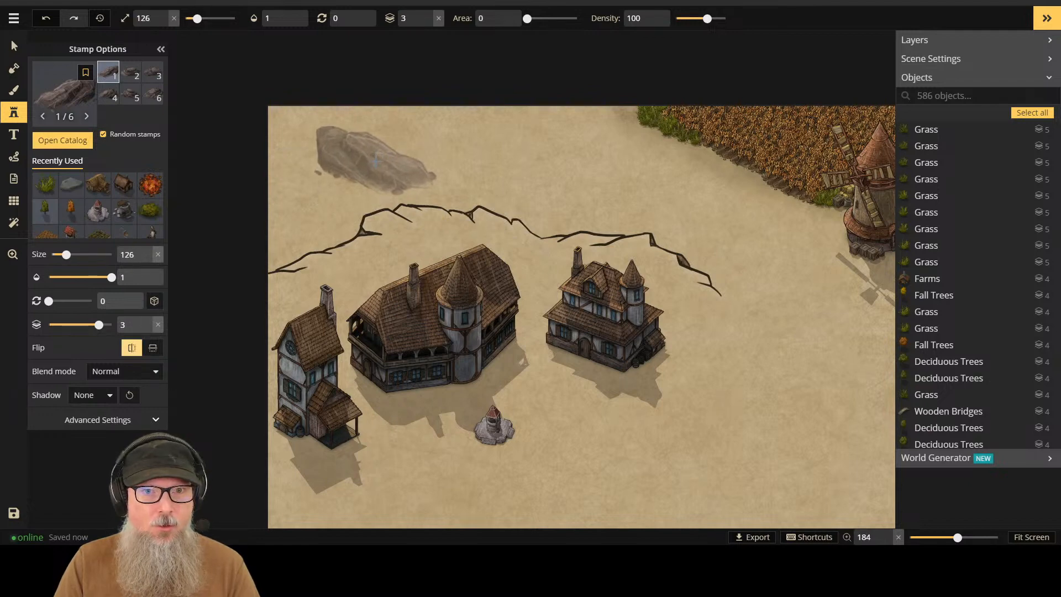
pyautogui.scroll(5, 558, 158)
pyautogui.scroll(4, 381, 163)
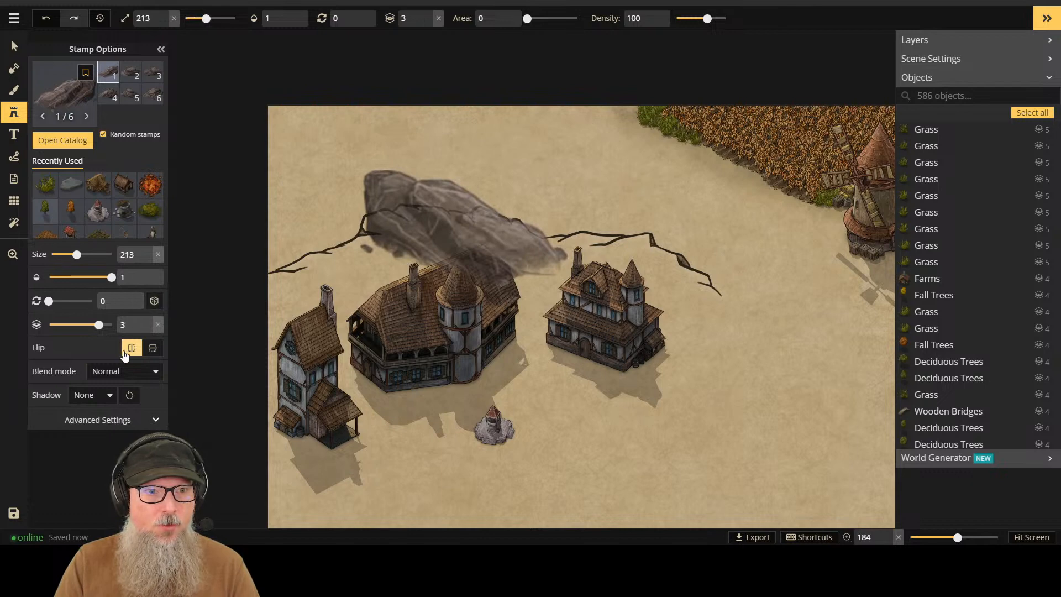
pyautogui.click(126, 352)
pyautogui.scroll(1, 314, 162)
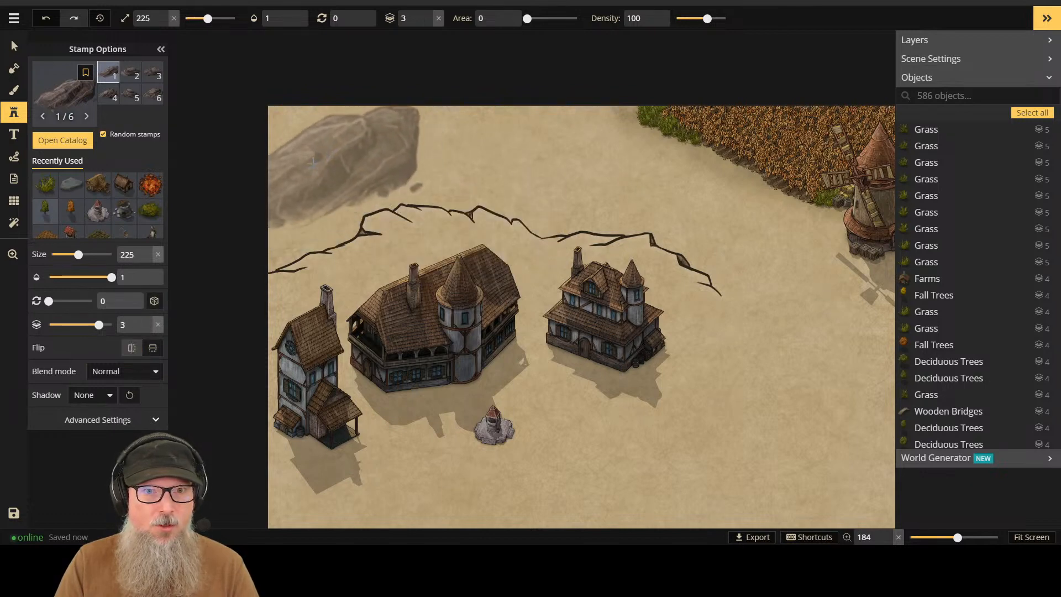
pyautogui.scroll(5, 314, 162)
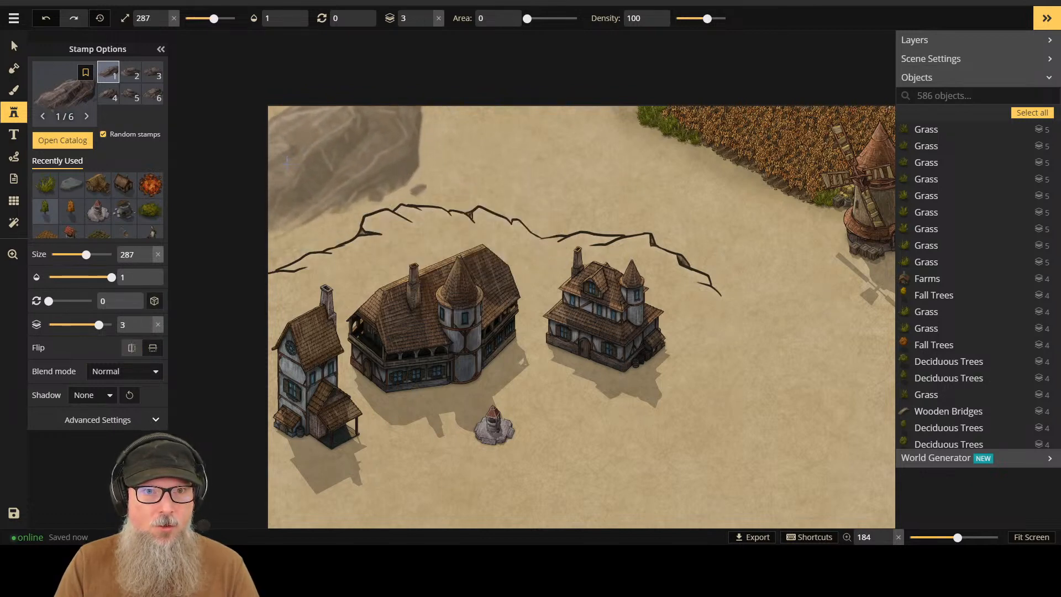
pyautogui.scroll(3, 287, 161)
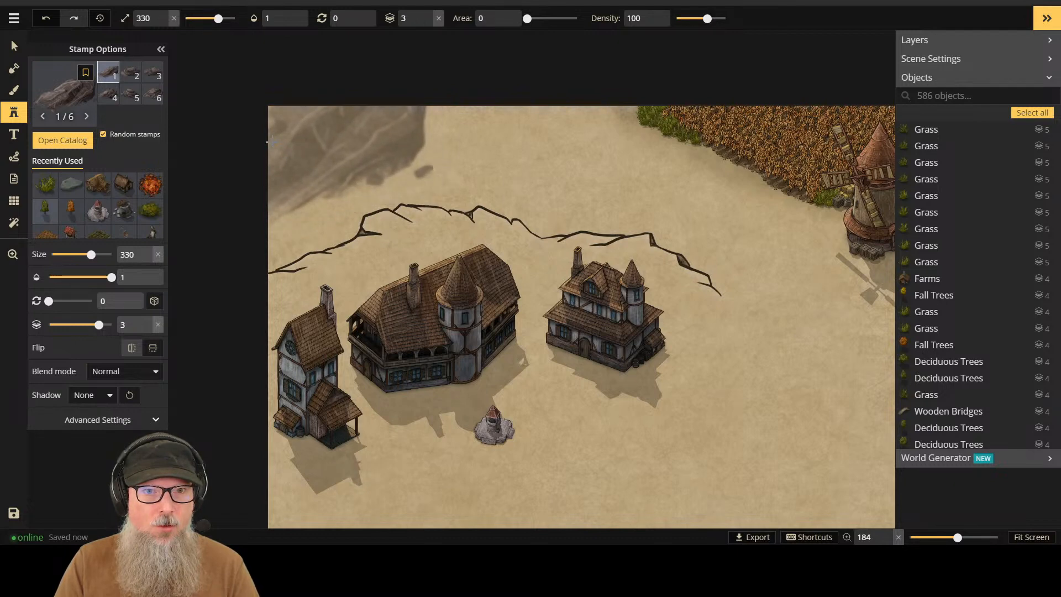
pyautogui.click(257, 148)
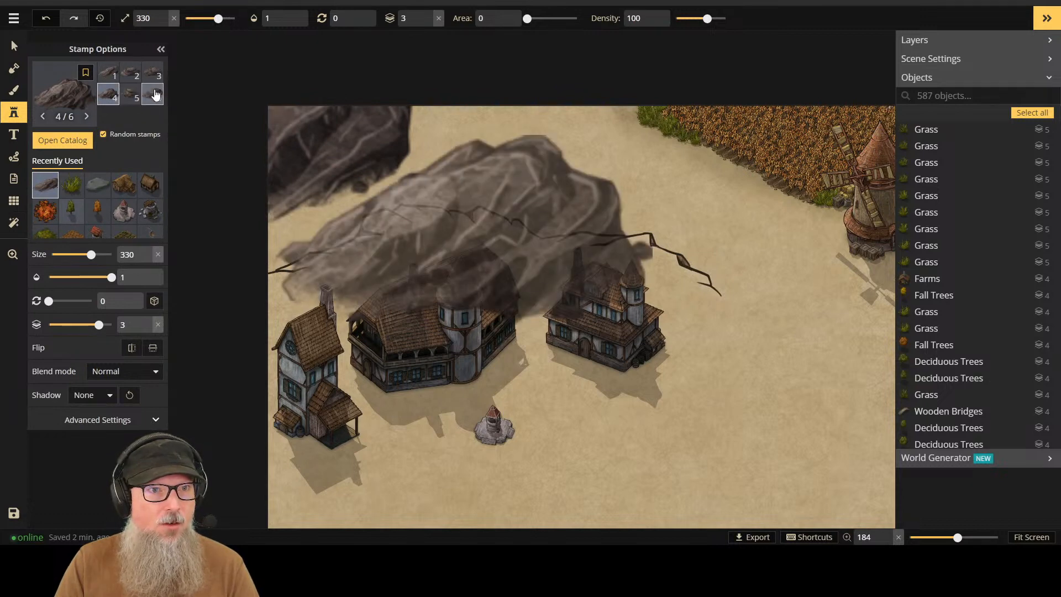
# Step: Try placing the third Rocky Plateau variant at size 330 along the northern edge beside the corner rock
pyautogui.hotkey('ctrl', 'z')
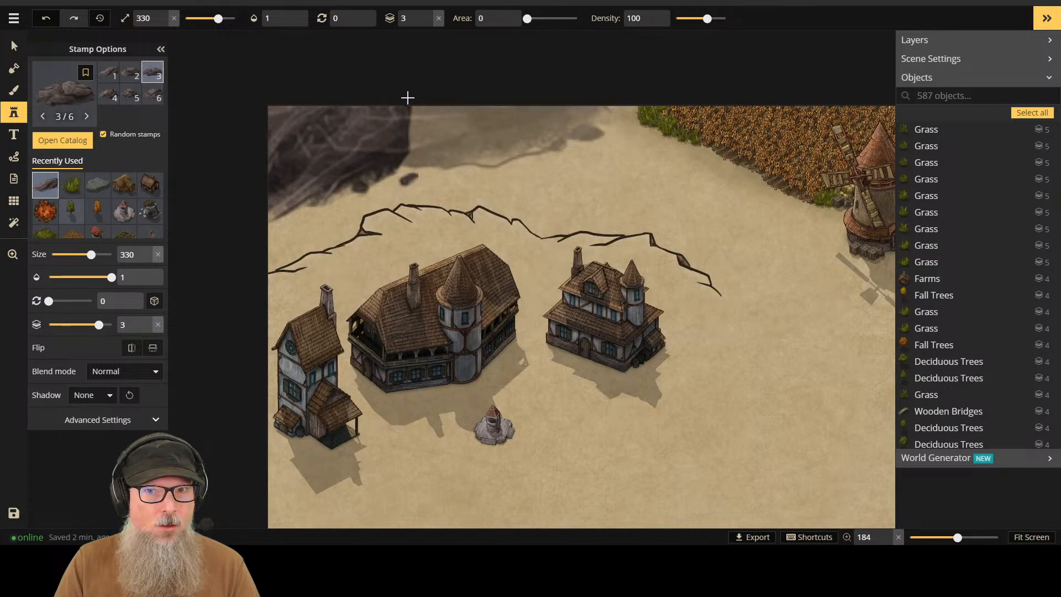
pyautogui.click(354, 111)
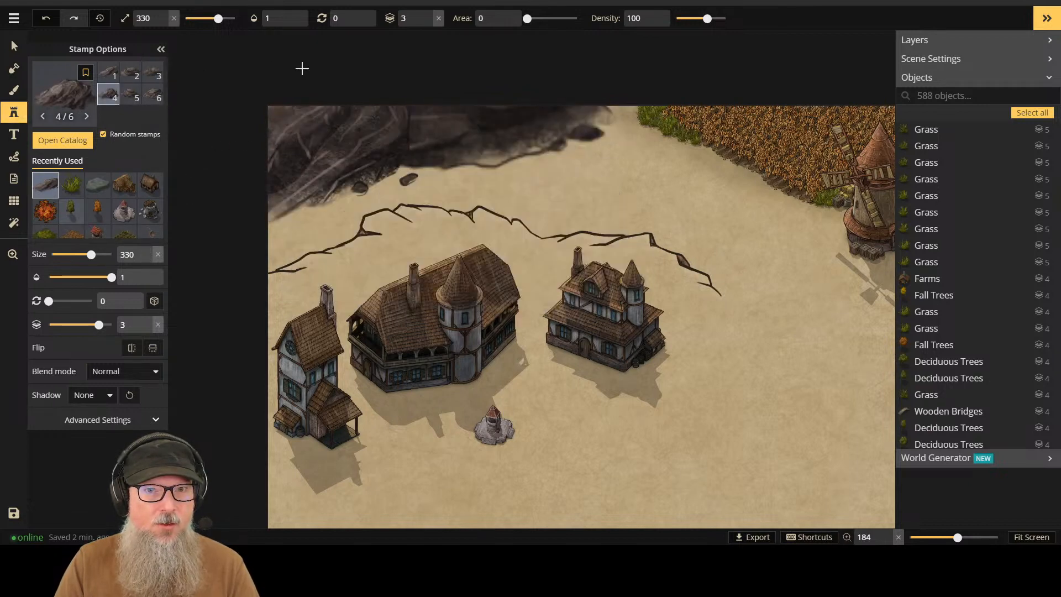
pyautogui.click(100, 18)
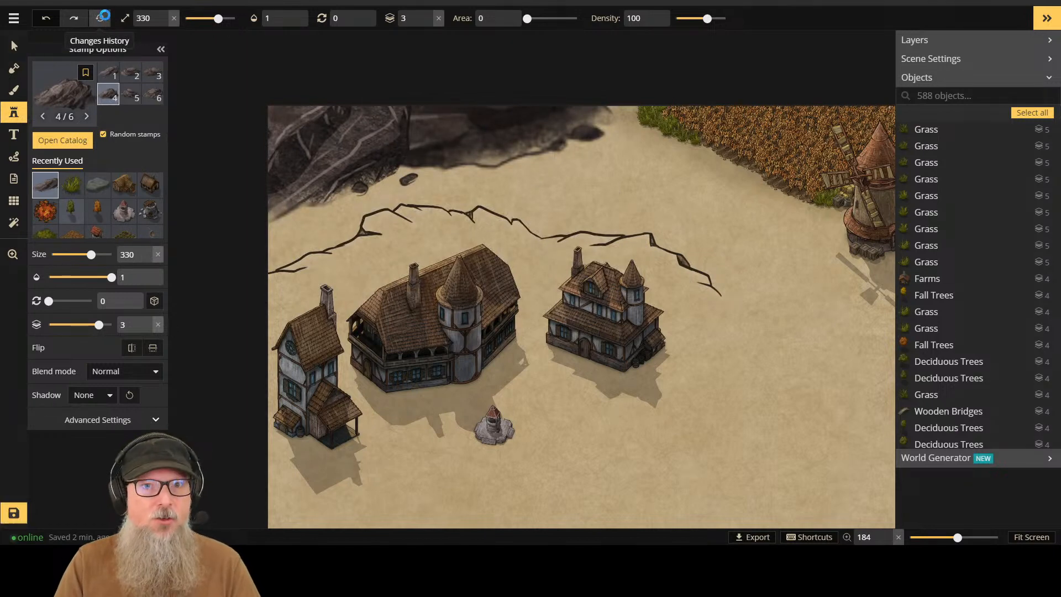
pyautogui.click(115, 70)
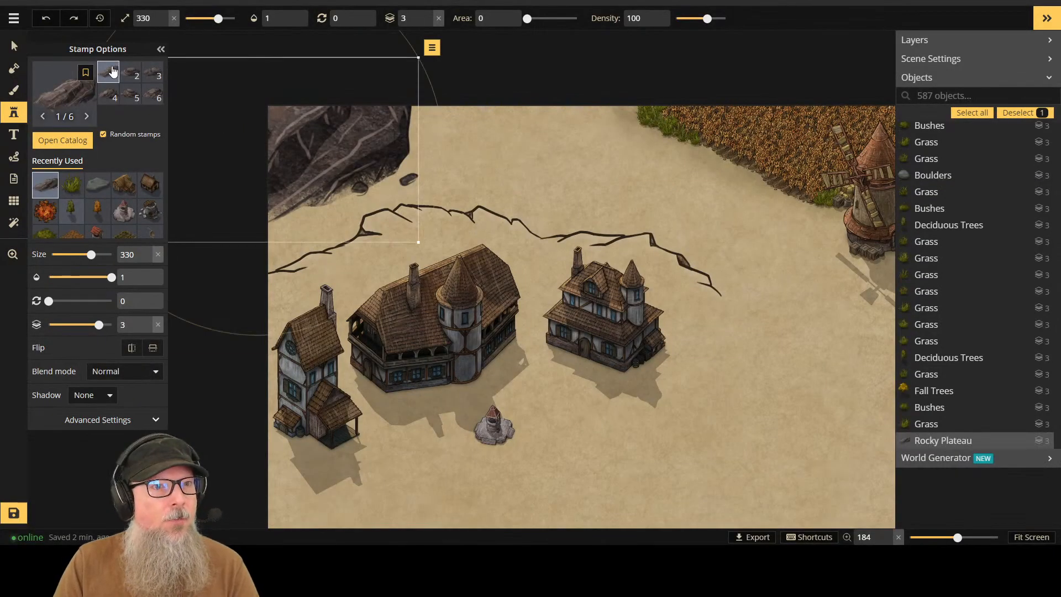
# Step: Choose the fifth Rocky Plateau variant and enlarge the selected corner rock to a size of about 360
pyautogui.click(130, 95)
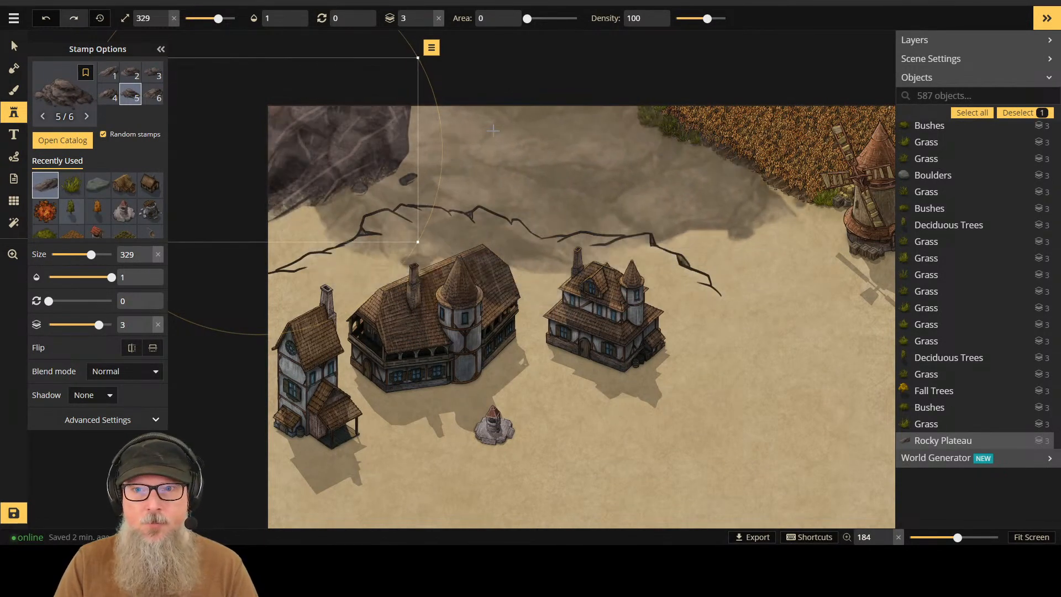
pyautogui.press('[')
pyautogui.press('[')
pyautogui.press('[')
pyautogui.press(']')
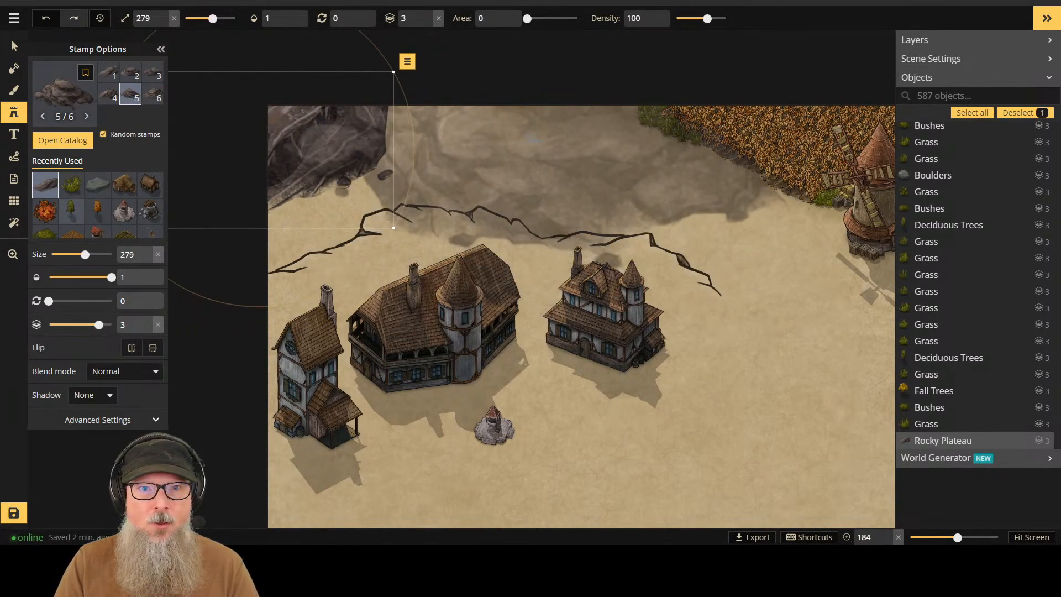
pyautogui.press(']')
pyautogui.press(']')
pyautogui.press(']')
pyautogui.press(']')
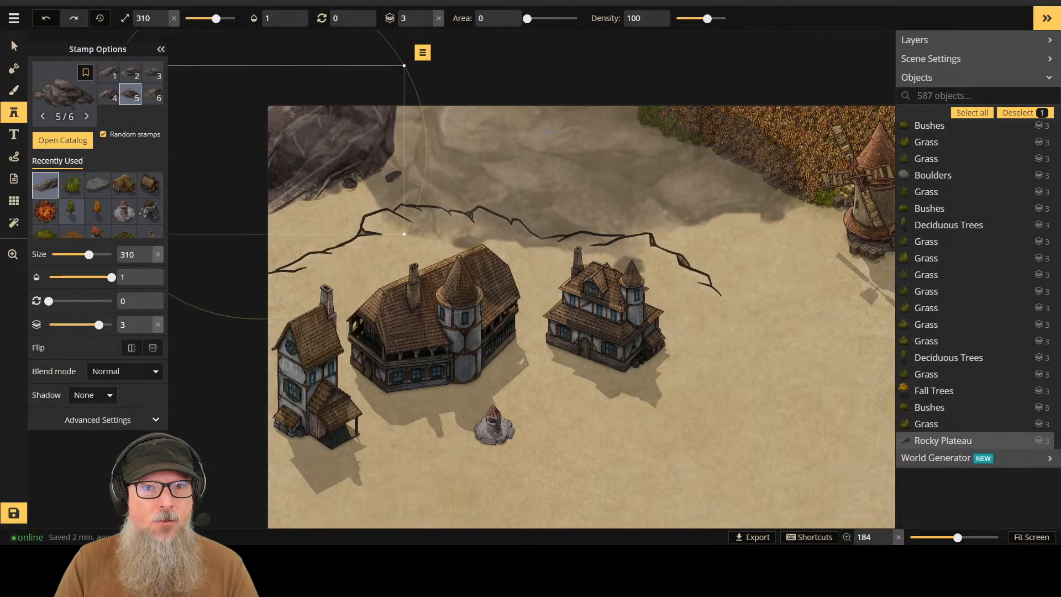
pyautogui.press(']')
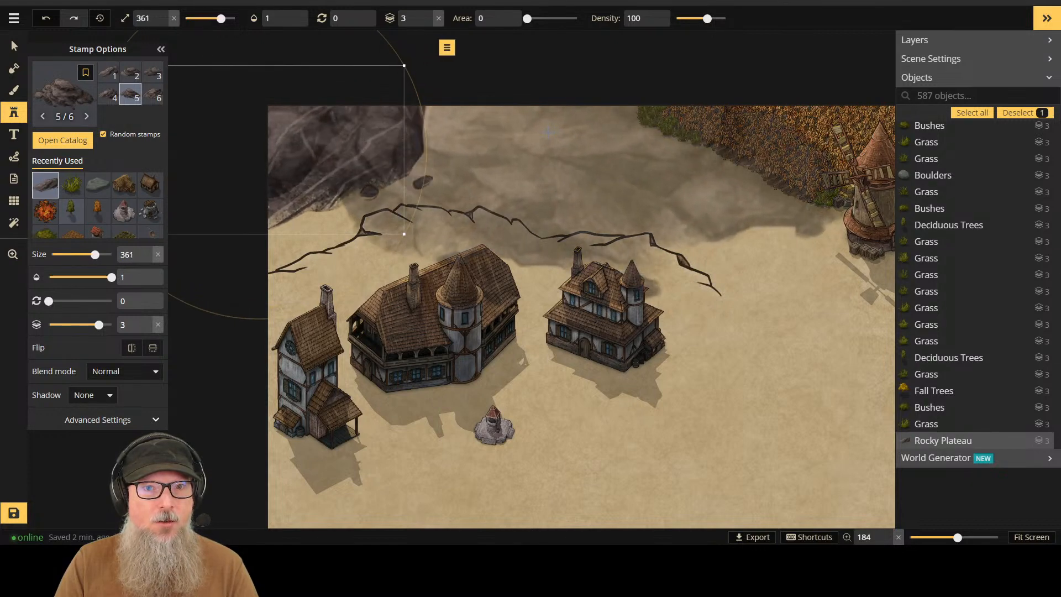
pyautogui.press('Escape')
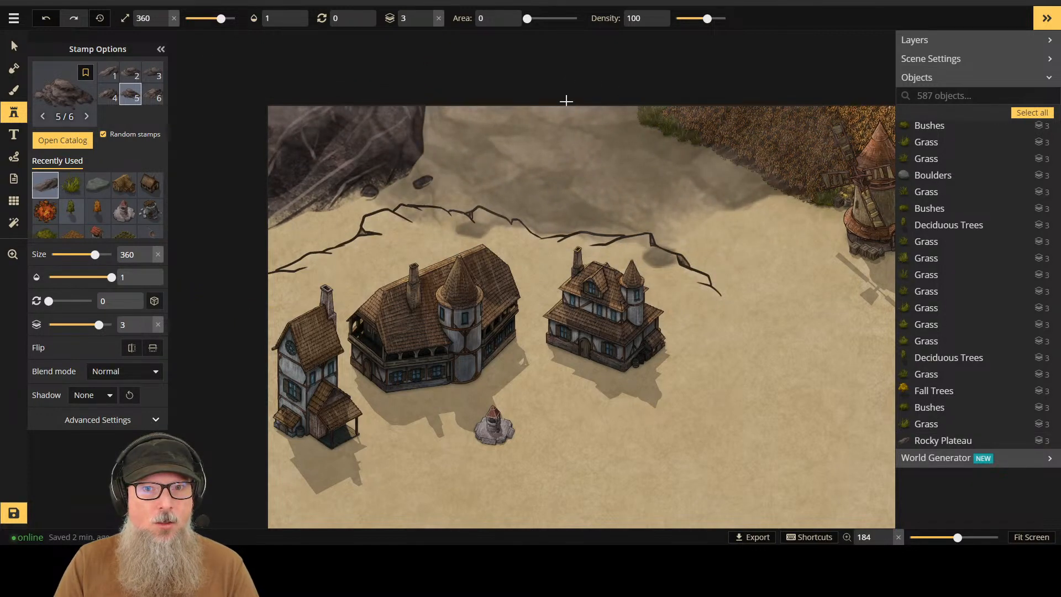
# Step: Stamp the fifth Rocky Plateau variant at size 149 on layer 3 against the northern edge, just east of the corner rock
pyautogui.press('[')
pyautogui.press('[')
pyautogui.press('[')
pyautogui.press('[')
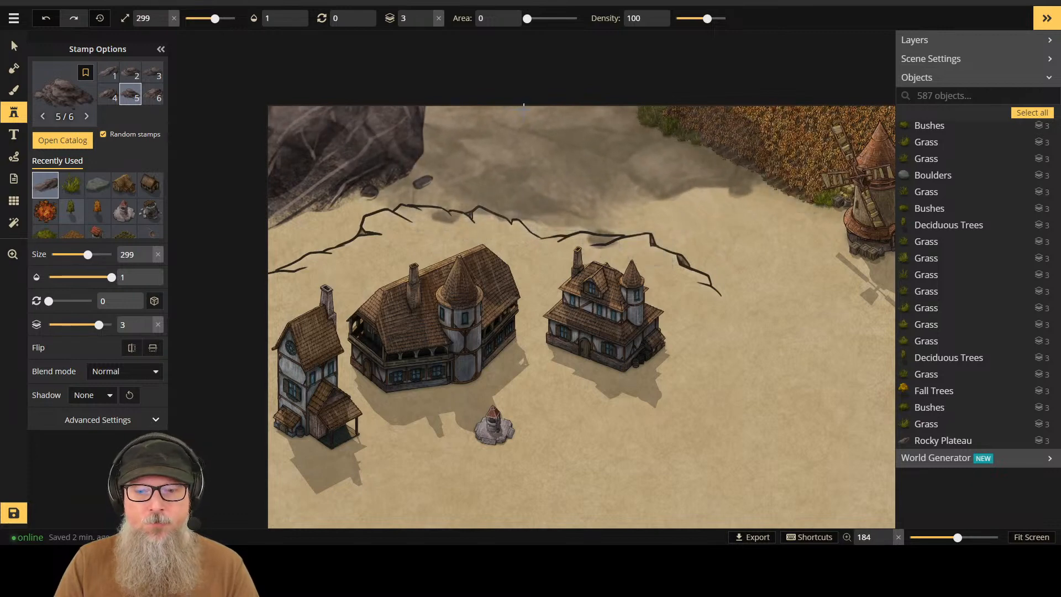
pyautogui.press('[')
pyautogui.press('[')
pyautogui.press('[')
pyautogui.press('[')
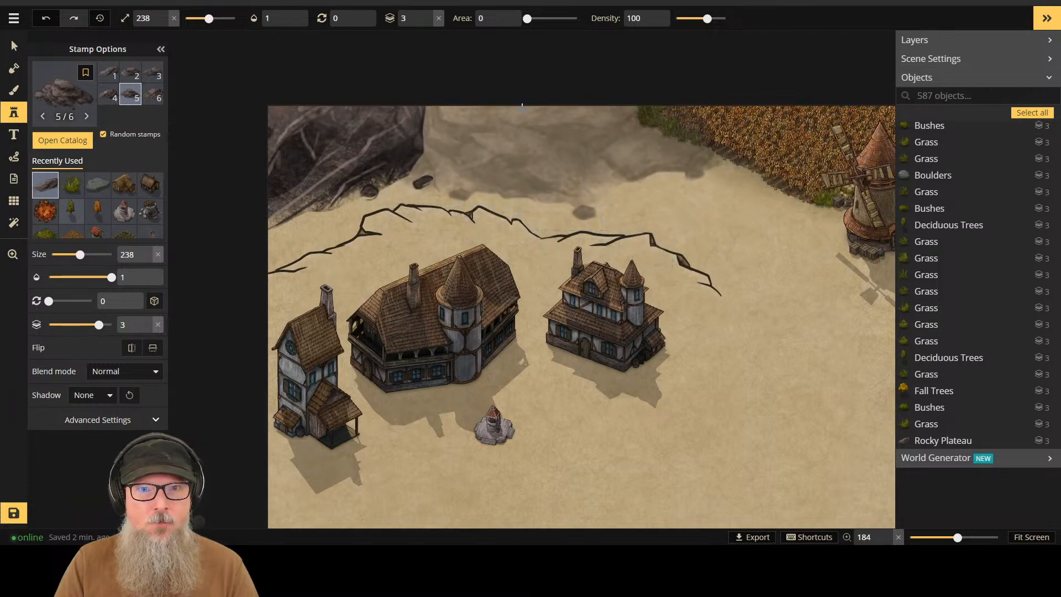
pyautogui.press('[')
pyautogui.press('[')
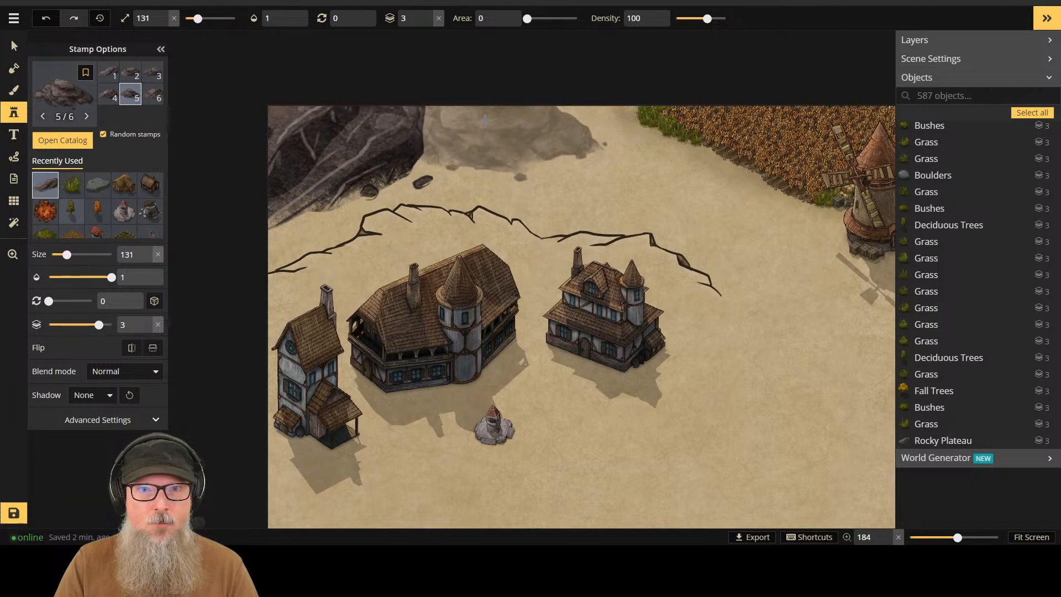
pyautogui.click(480, 118)
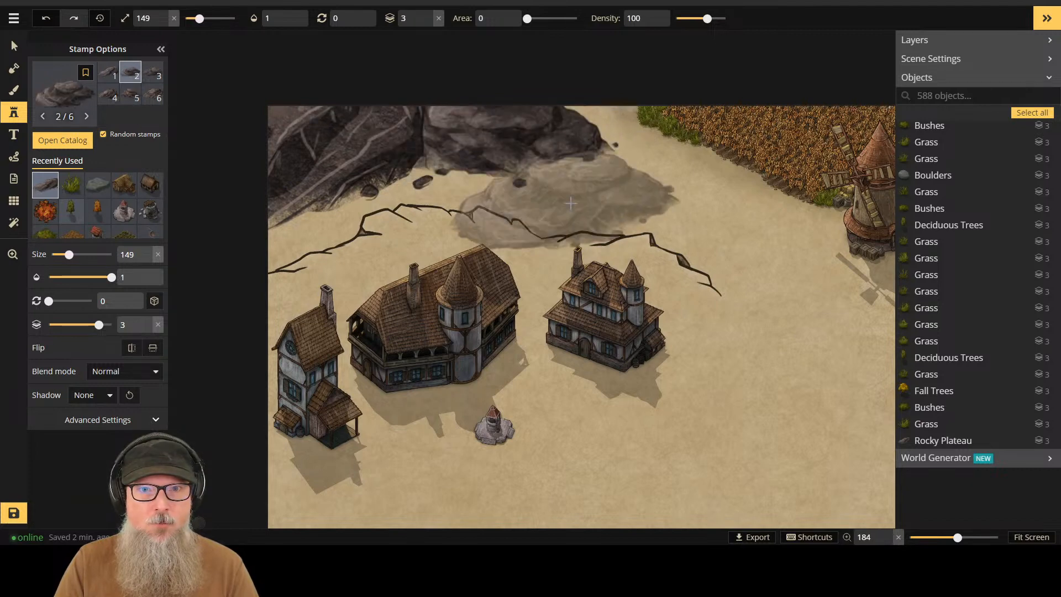
pyautogui.press(']')
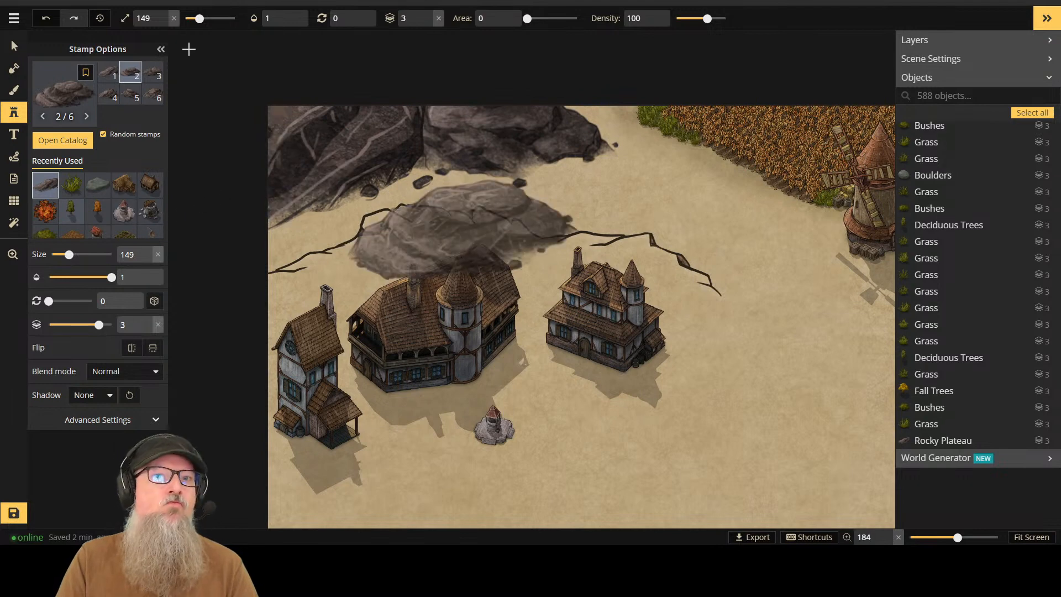
# Step: Shift the smaller rocky plateau west so it overlaps the corner rock, and rotate it 6 degrees
pyautogui.scroll(-4, 509, 191)
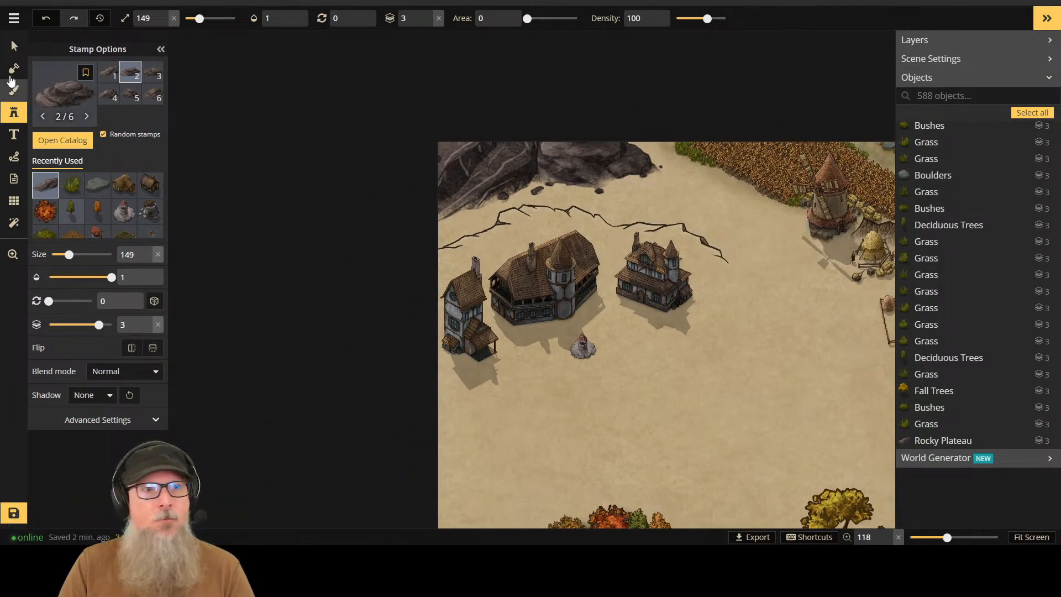
pyautogui.click(14, 46)
pyautogui.click(569, 179)
pyautogui.moveTo(588, 168); pyautogui.dragTo(555, 165)
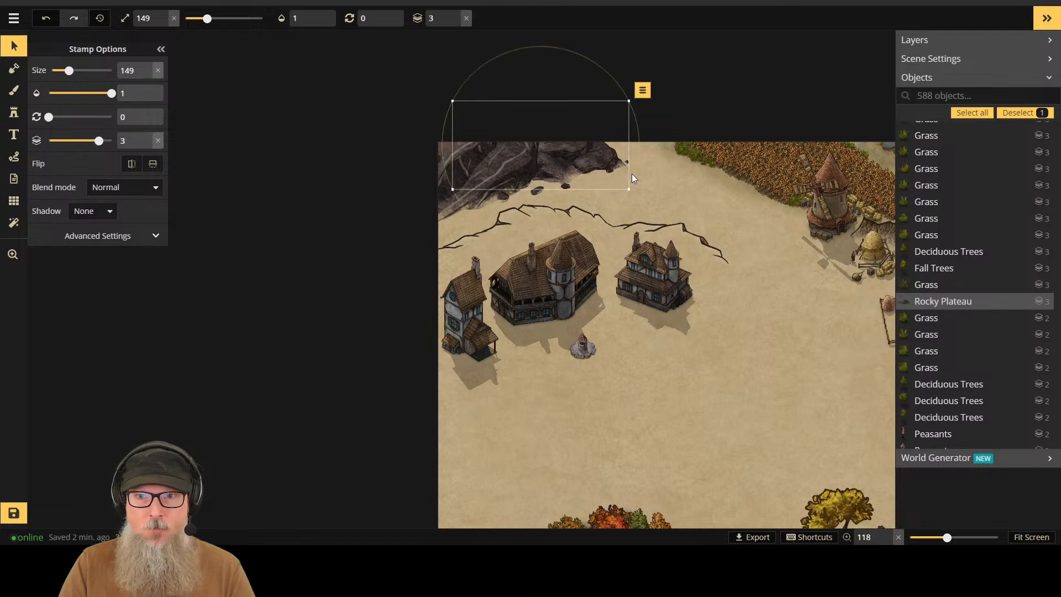
pyautogui.moveTo(630, 182); pyautogui.dragTo(624, 192)
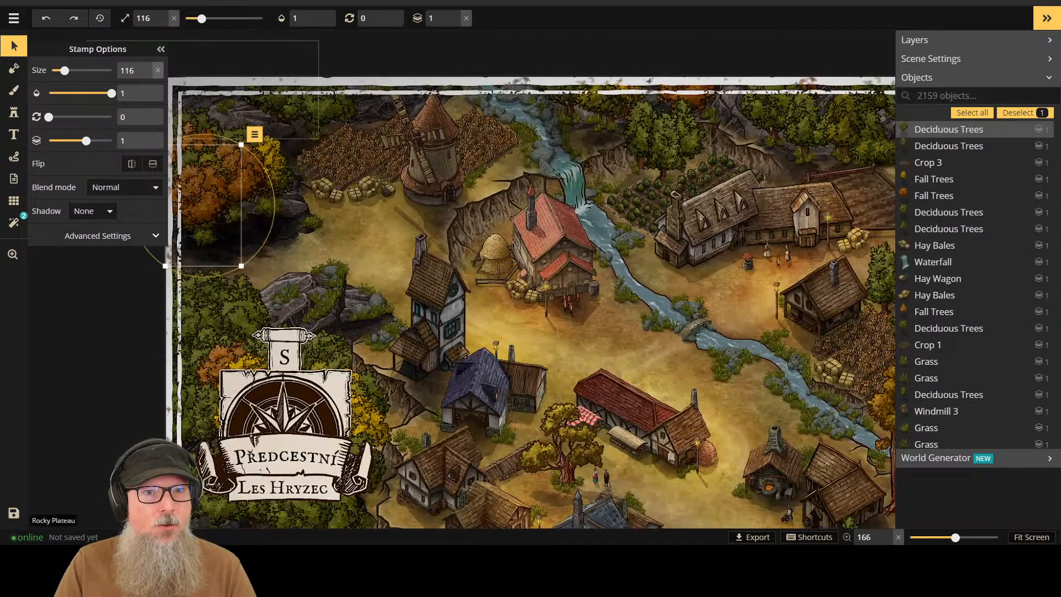
# Step: Check the northwestern trees in the Předcestní map, and stamp two size 120 deciduous trees along the smaller plateau's front edge in the village map
pyautogui.click(203, 212)
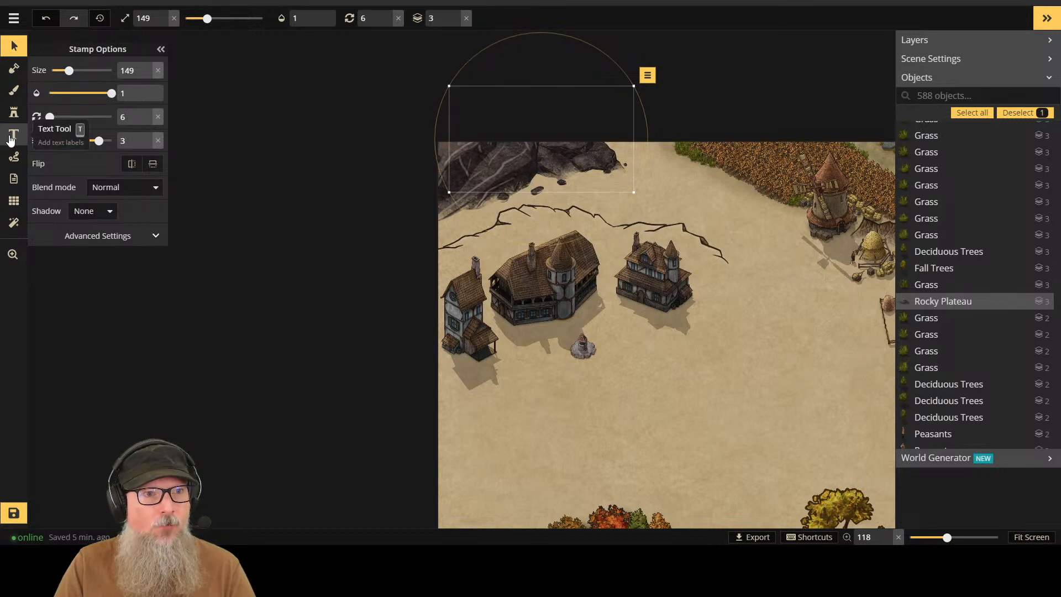
pyautogui.click(14, 112)
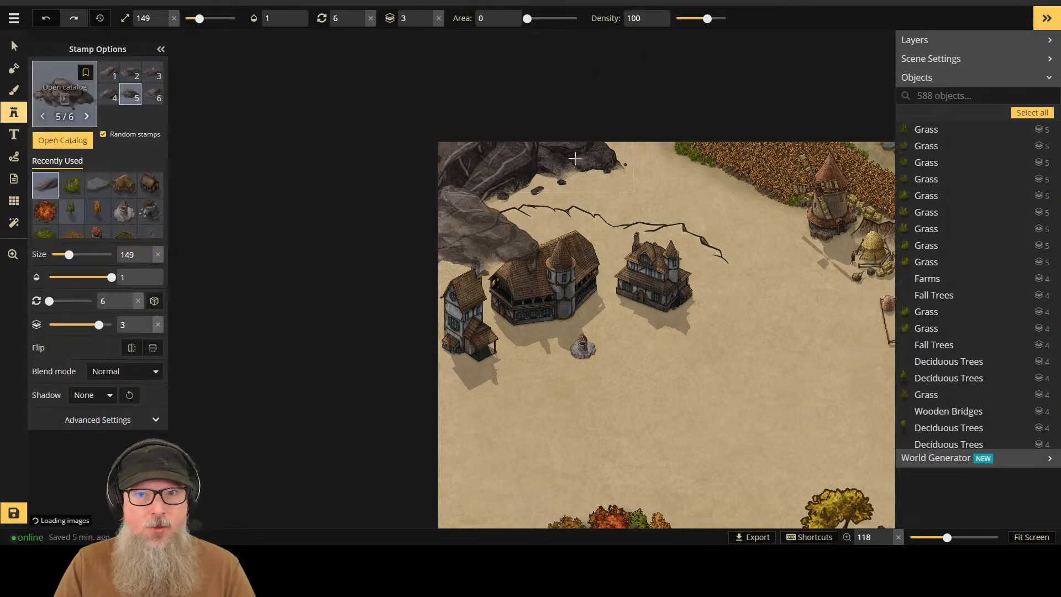
pyautogui.click(71, 210)
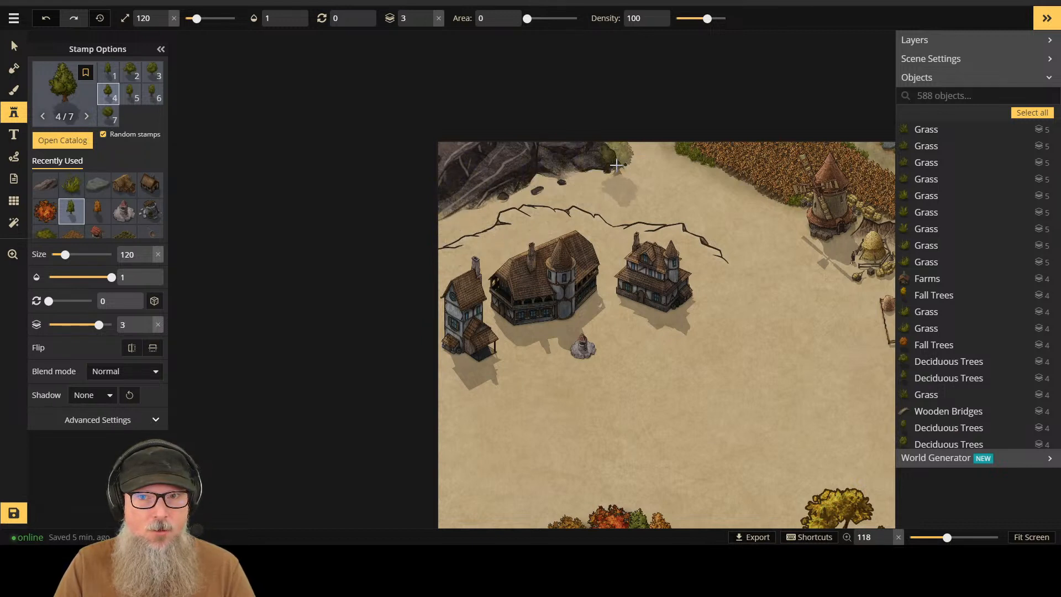
pyautogui.click(597, 166)
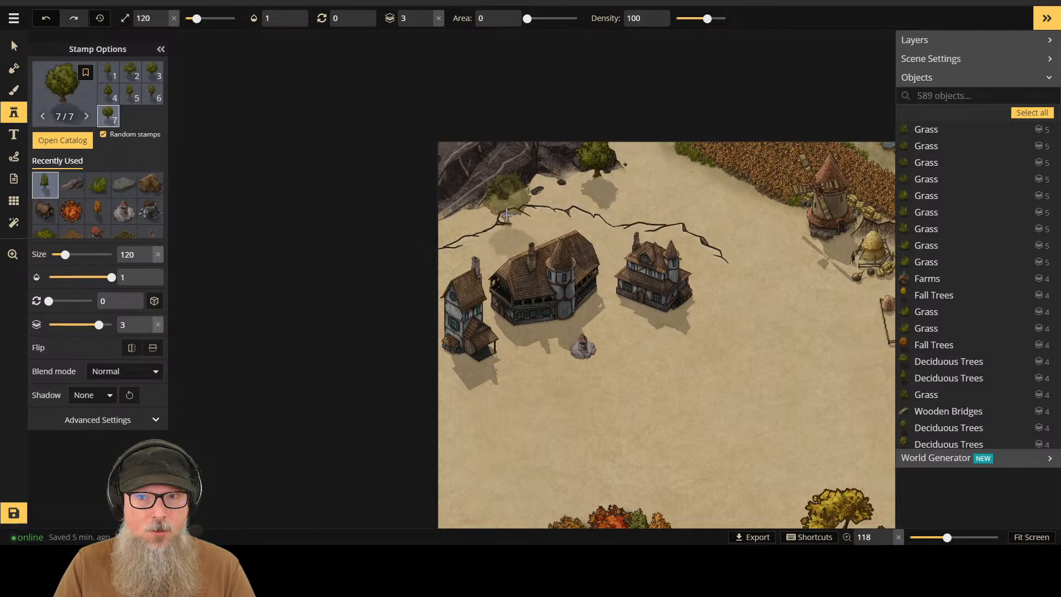
pyautogui.click(552, 185)
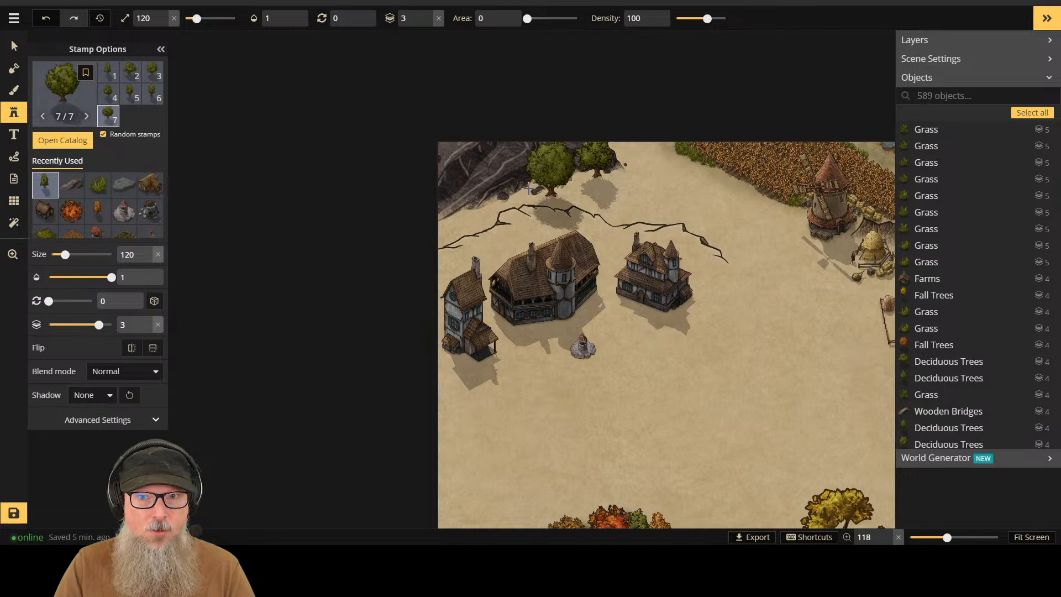
# Step: Stamp the fifth deciduous tree variant at the western edge below the corner rock and the fourth fall tree variant between the two northern trees, both size 120
pyautogui.click(452, 218)
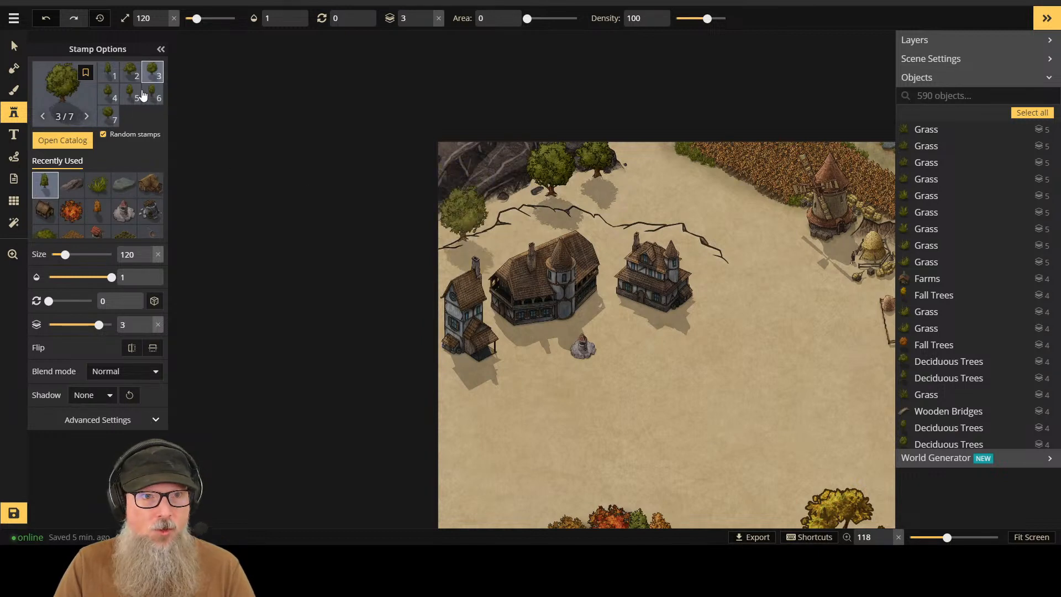
pyautogui.click(109, 94)
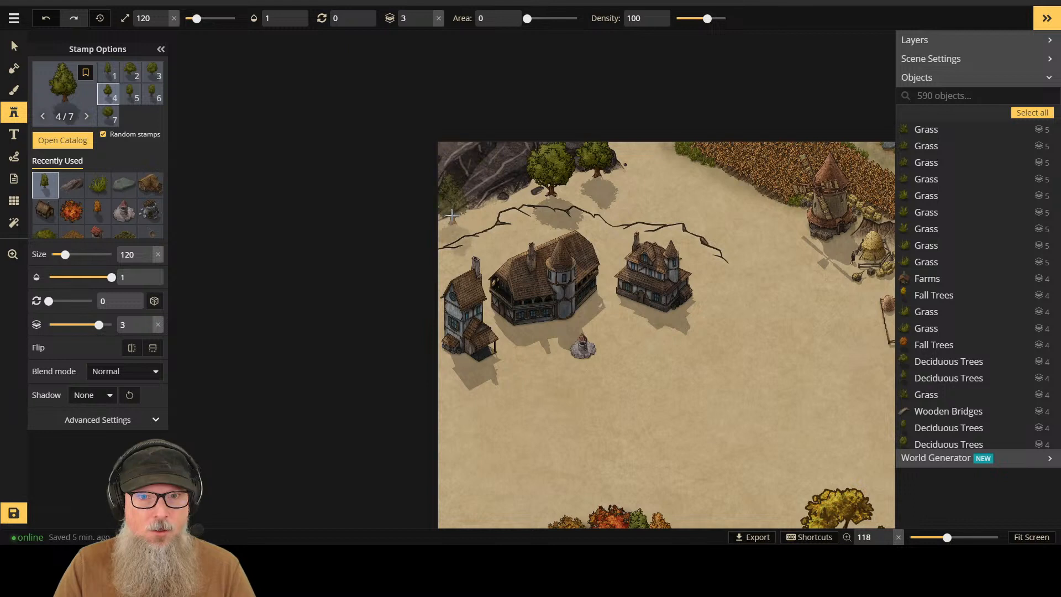
pyautogui.click(130, 94)
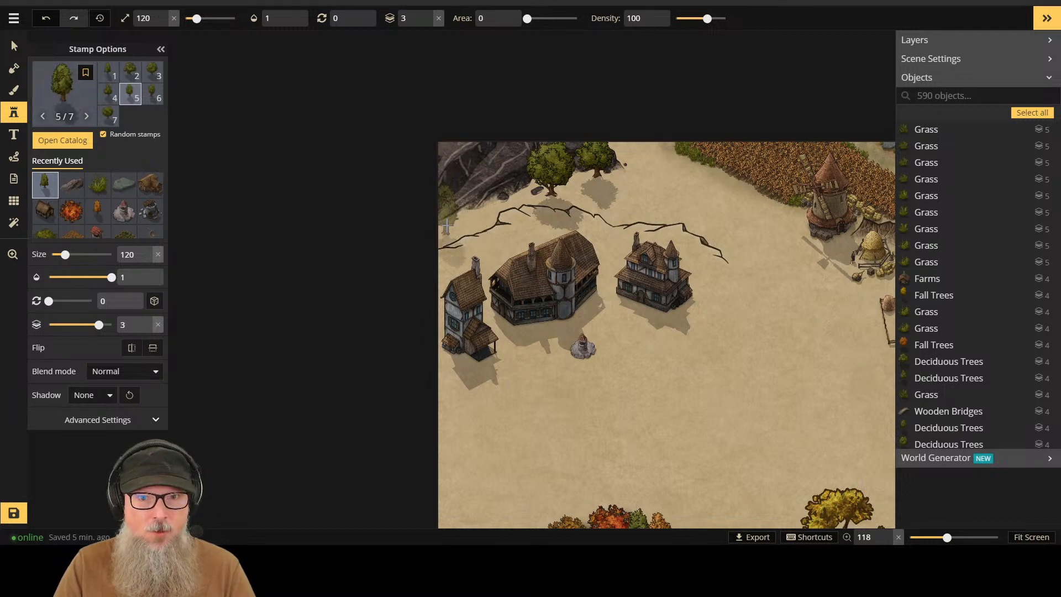
pyautogui.click(445, 217)
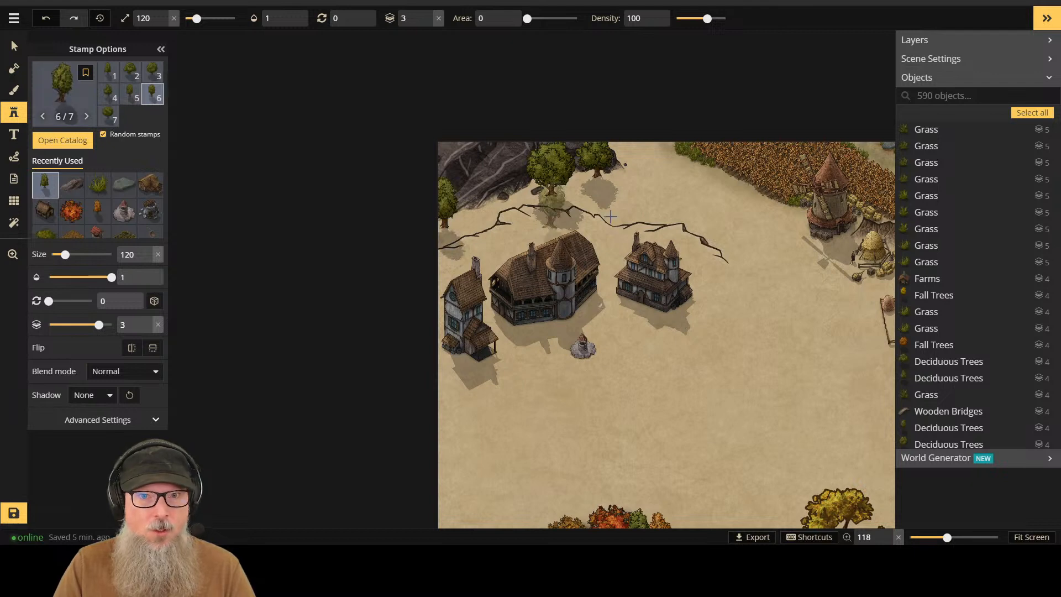
pyautogui.click(104, 220)
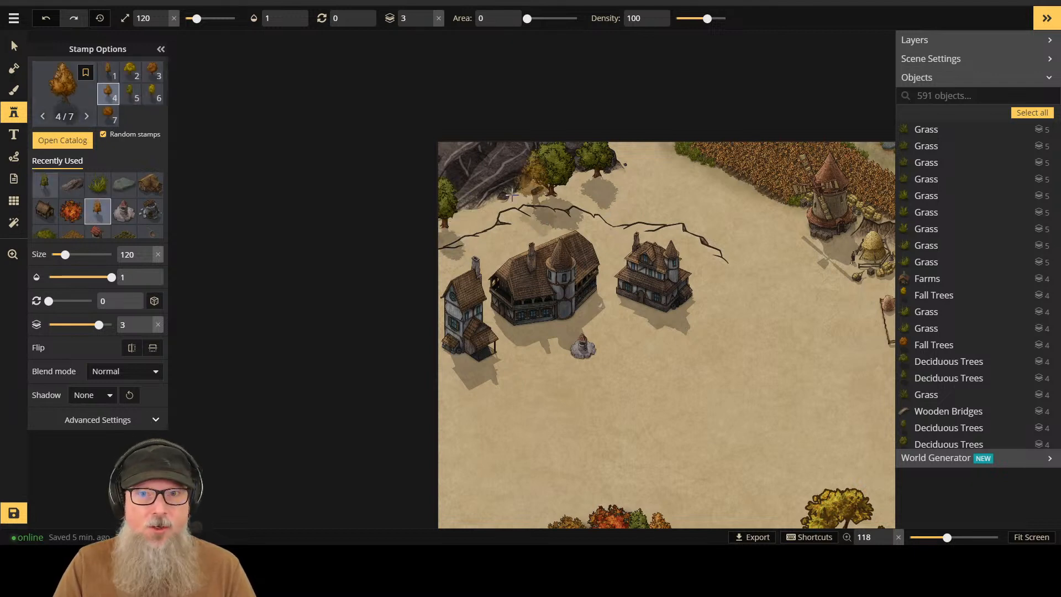
pyautogui.click(577, 197)
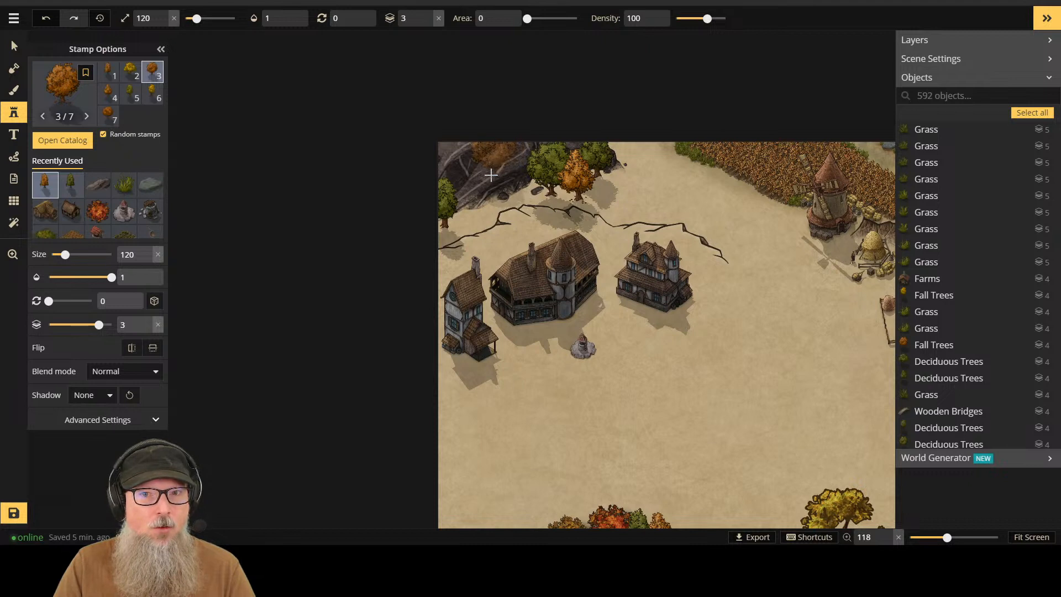
# Step: Stamp the seventh fall tree variant at size 120 before the corner rock, and fill the corner behind it with four smaller, randomly rotated overhead fall trees
pyautogui.click(109, 117)
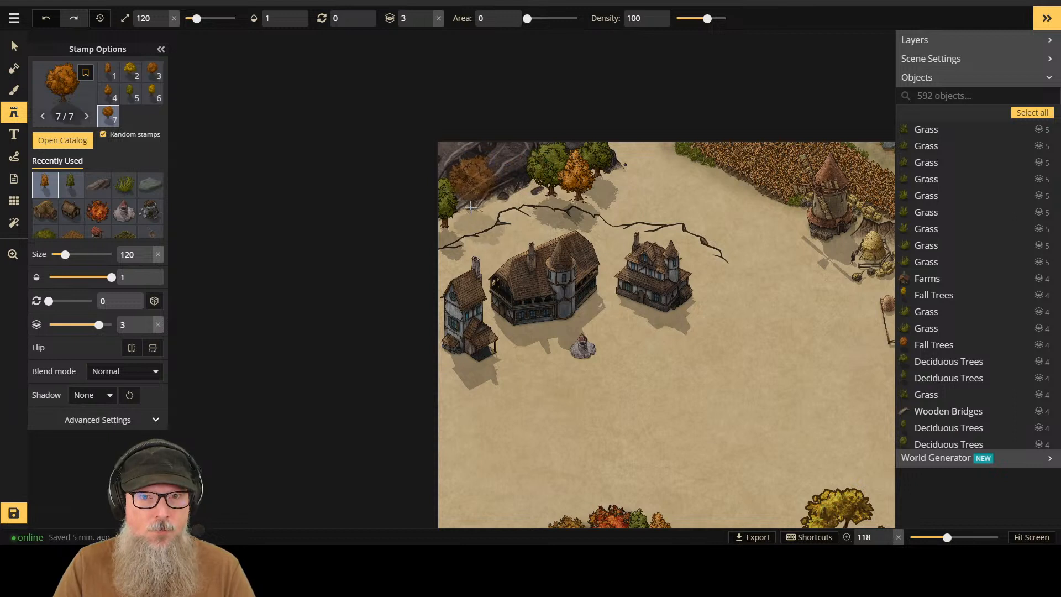
pyautogui.click(471, 206)
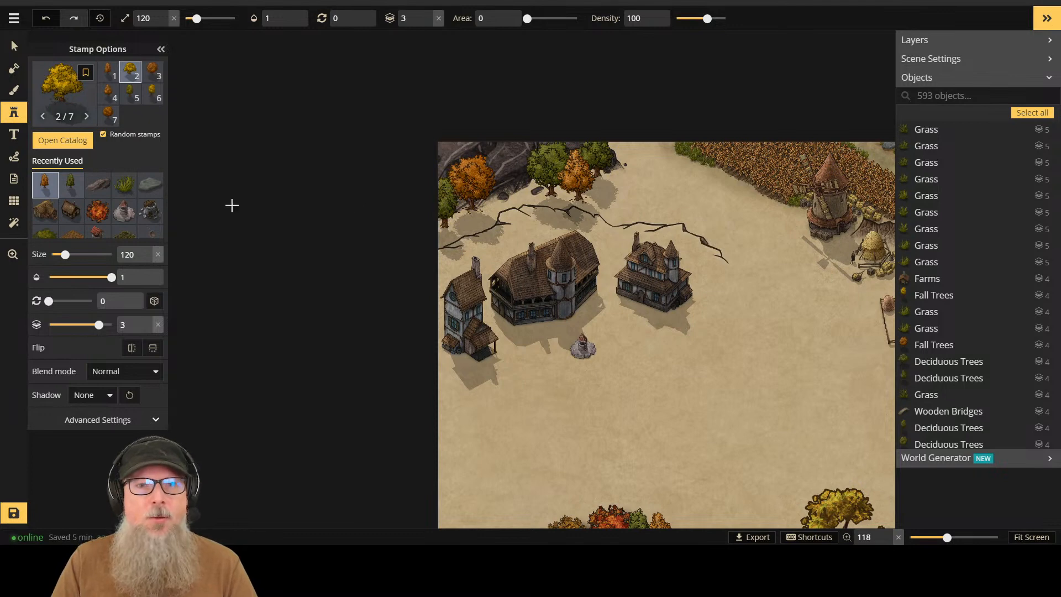
pyautogui.click(93, 213)
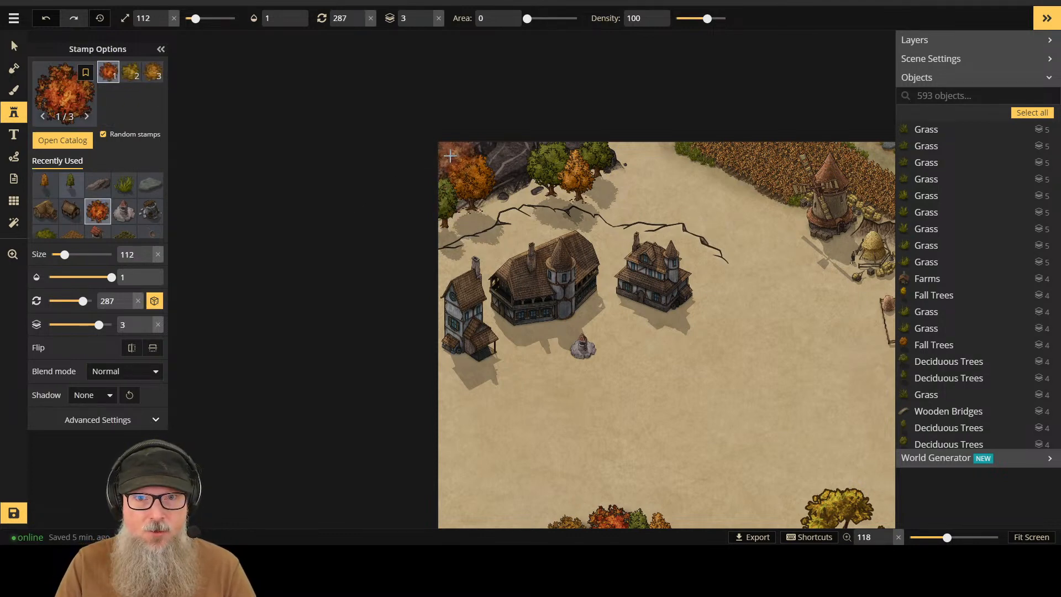
pyautogui.click(448, 167)
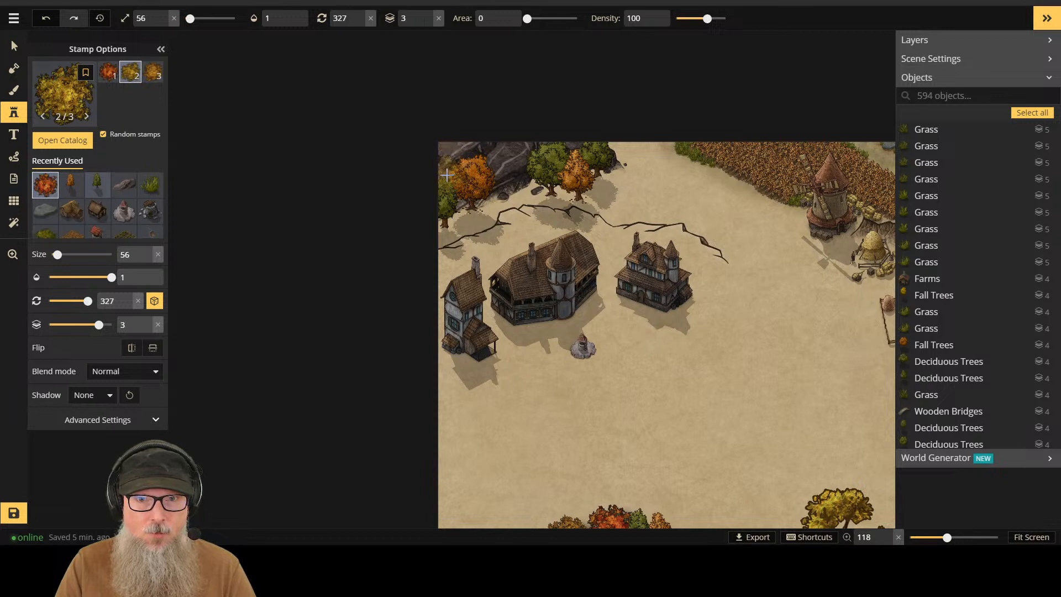
pyautogui.click(483, 148)
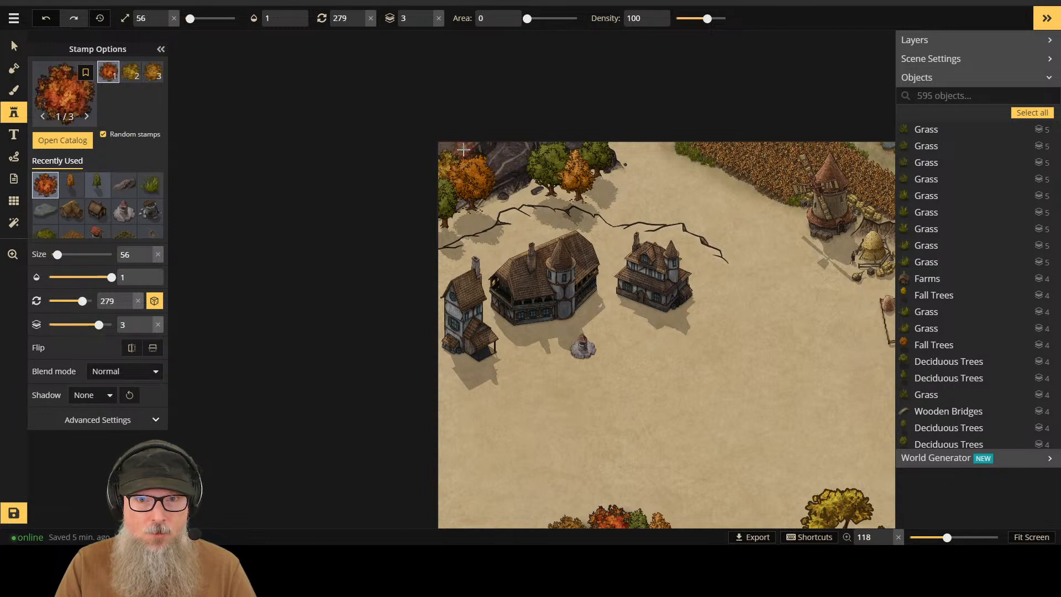
pyautogui.click(514, 168)
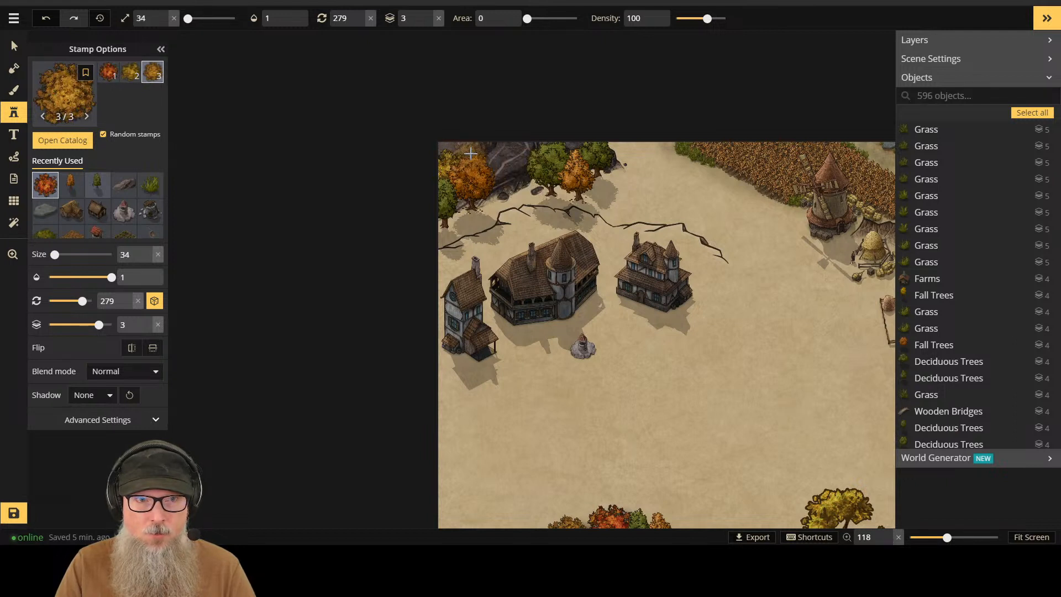
pyautogui.press('[')
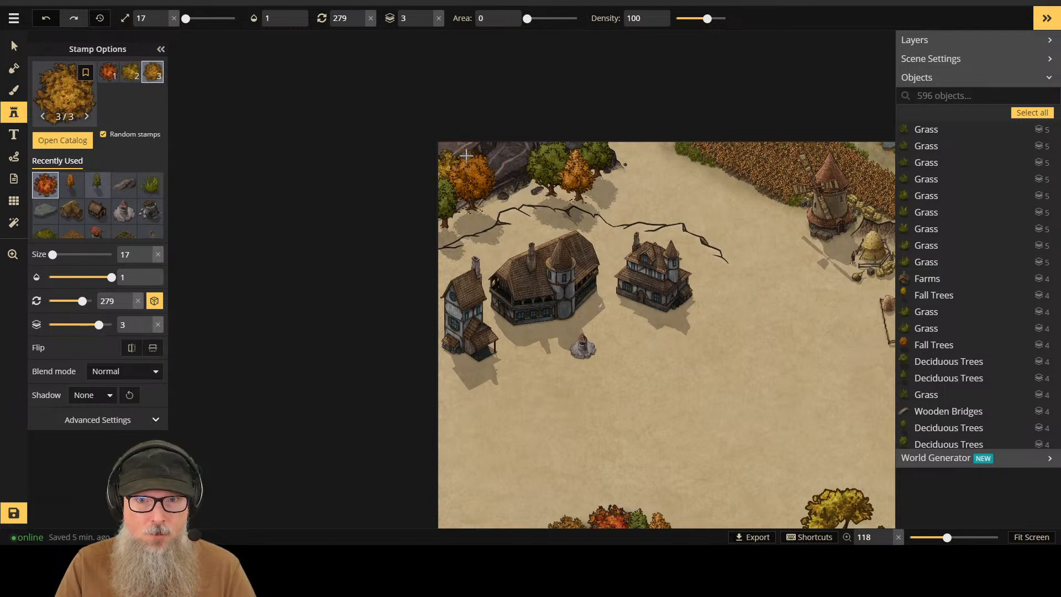
pyautogui.click(546, 159)
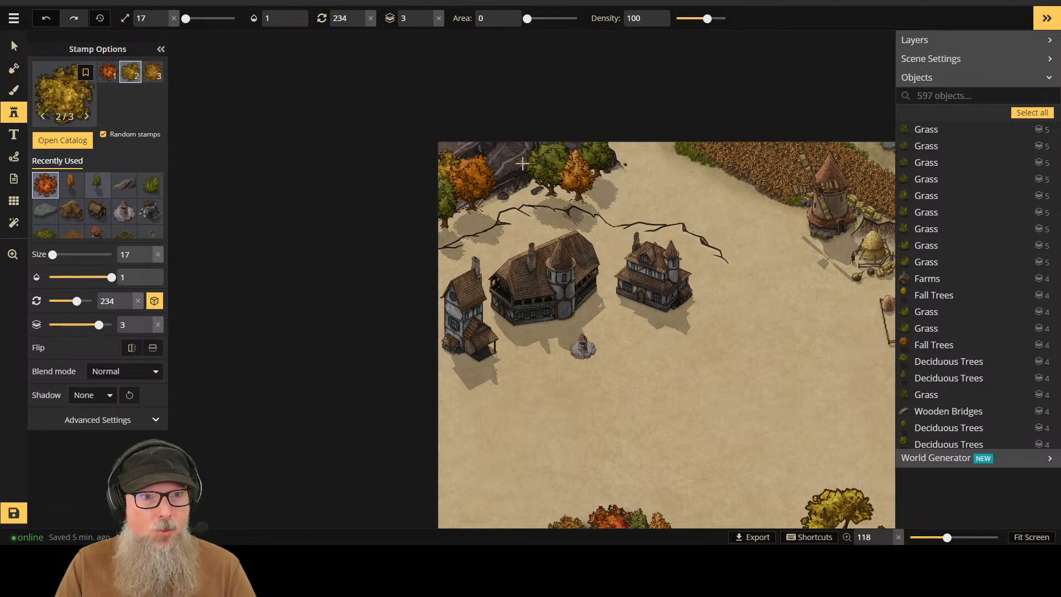
pyautogui.press(']')
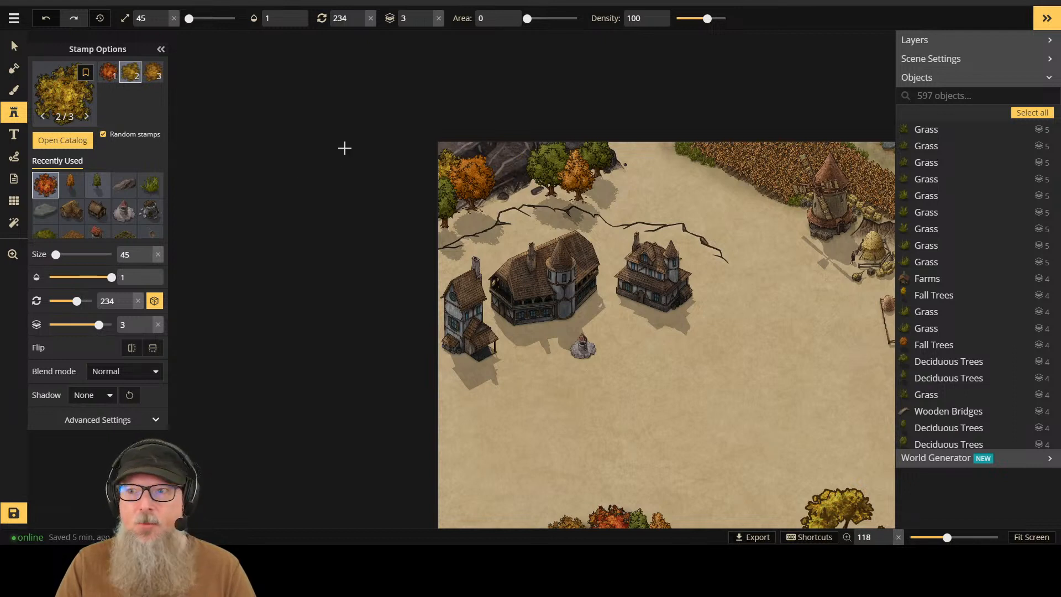
# Step: Set the smaller rocky plateau's rotation to 4 degrees and move it to layer 1
pyautogui.click(15, 47)
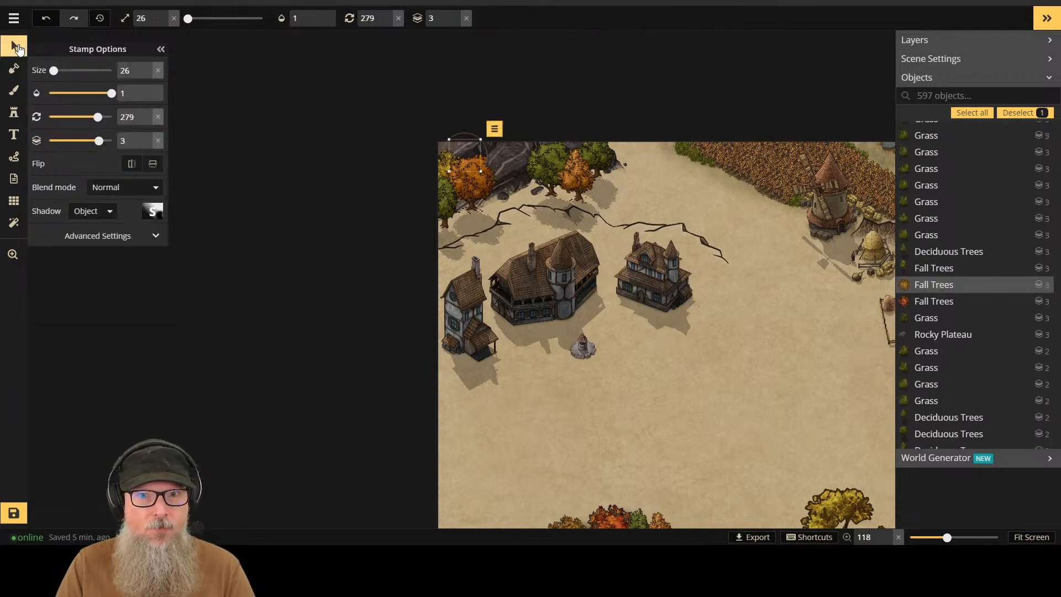
pyautogui.click(454, 16)
pyautogui.click(454, 22)
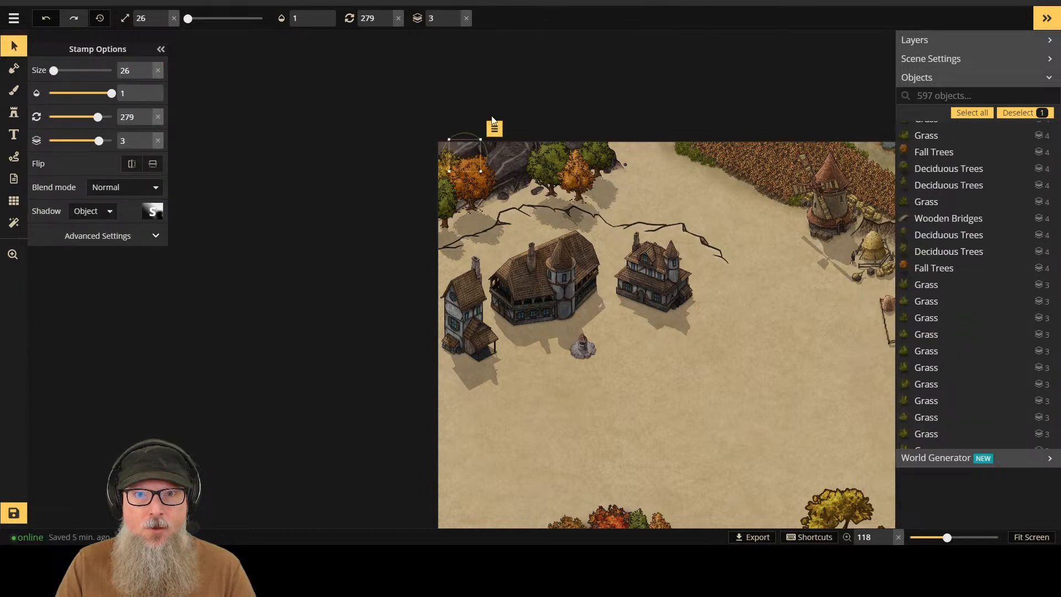
pyautogui.click(505, 154)
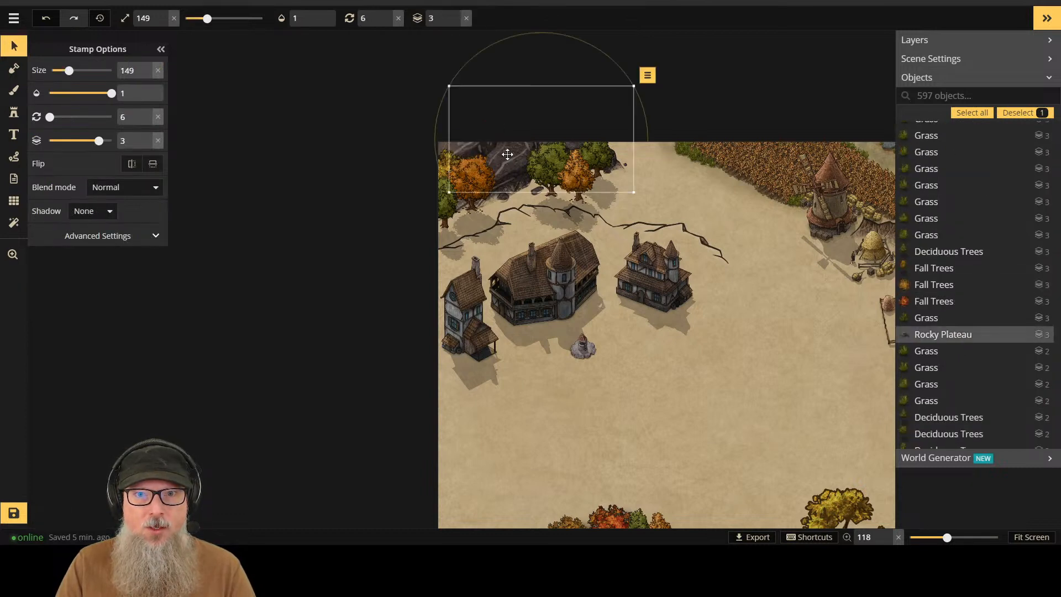
pyautogui.click(387, 23)
pyautogui.click(387, 23)
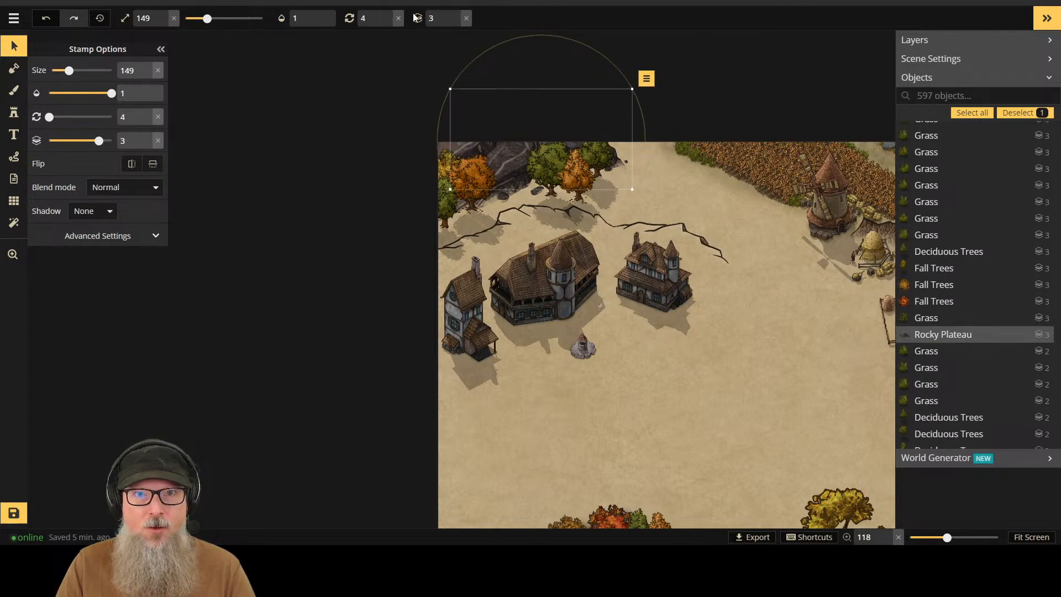
pyautogui.click(456, 23)
pyautogui.click(456, 23)
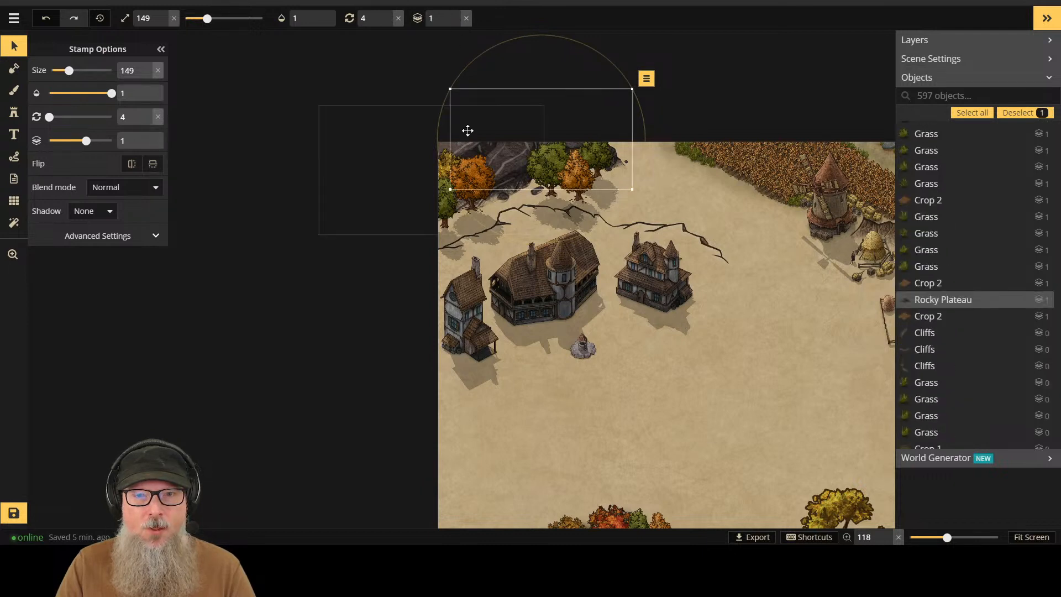
# Step: Undo the last rocky plateau changes and set the large plateau beyond the map's upper-left corner to layer 1
pyautogui.moveTo(451, 148); pyautogui.dragTo(363, 159)
pyautogui.hotkey('ctrl', 'z')
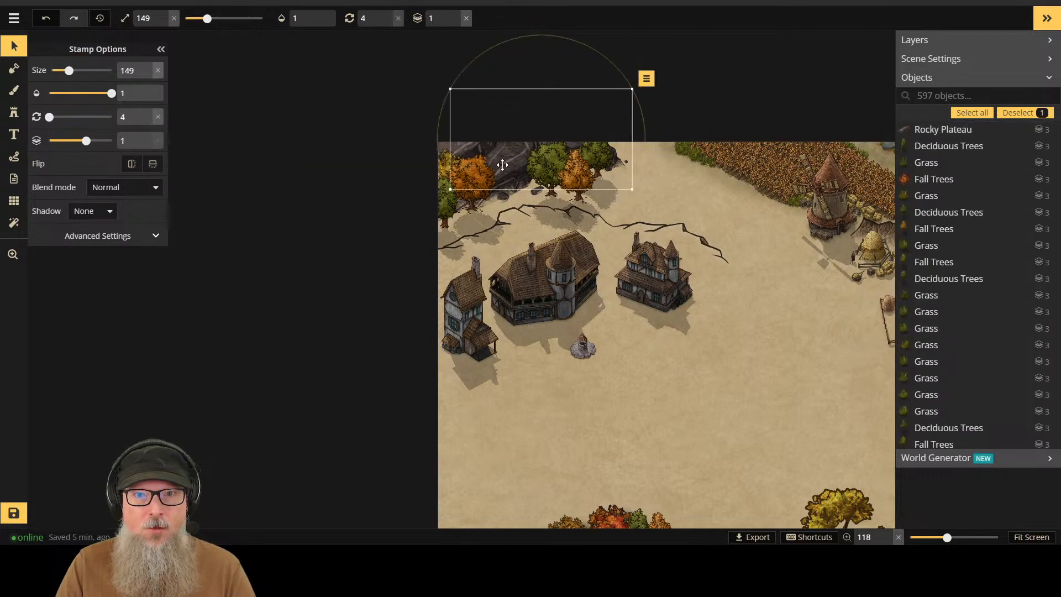
pyautogui.hotkey('ctrl', 'z')
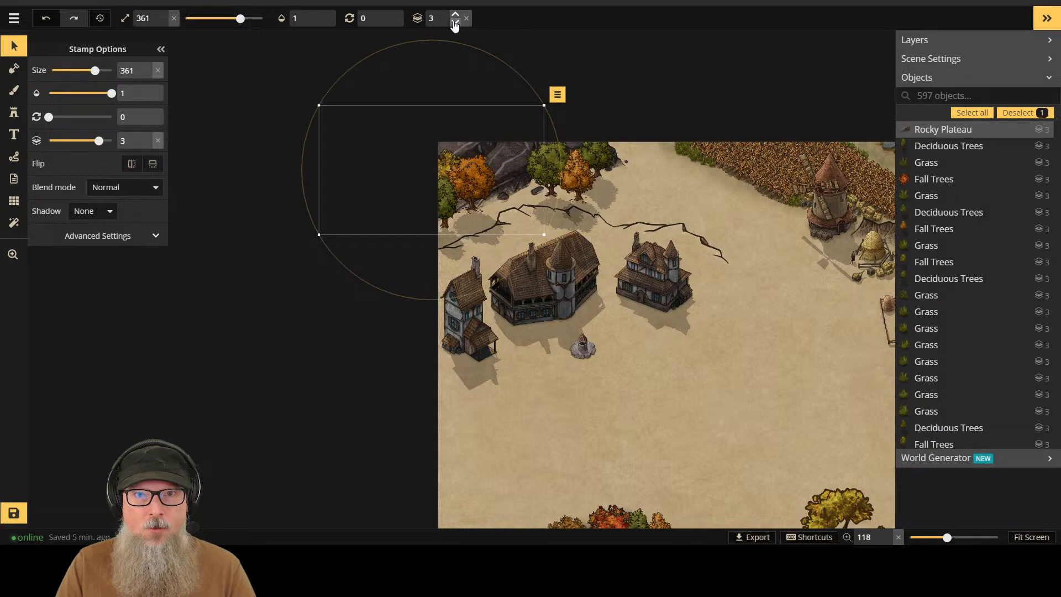
pyautogui.click(455, 22)
pyautogui.click(454, 22)
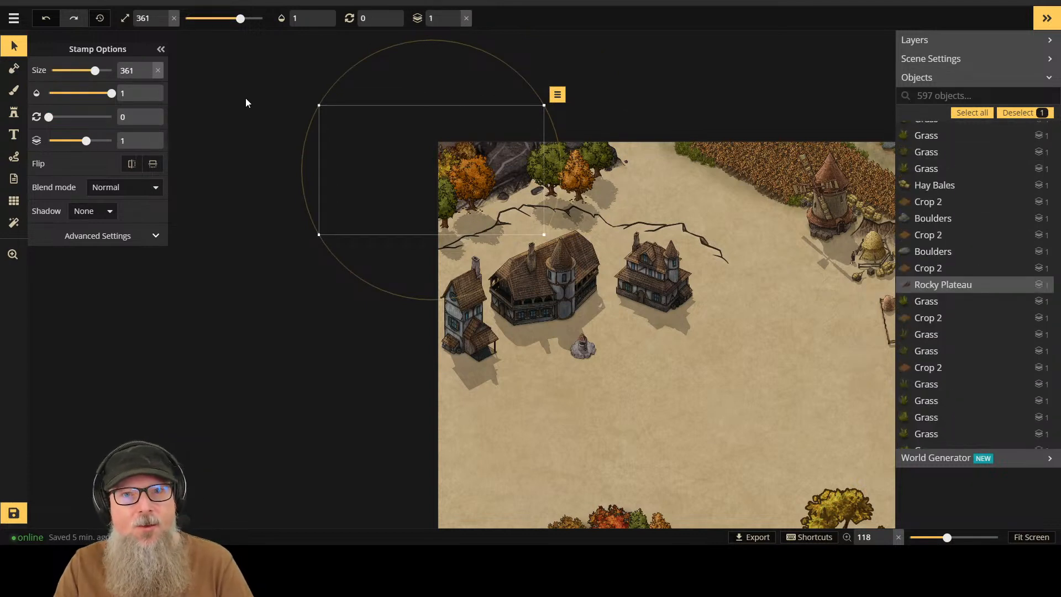
pyautogui.click(13, 112)
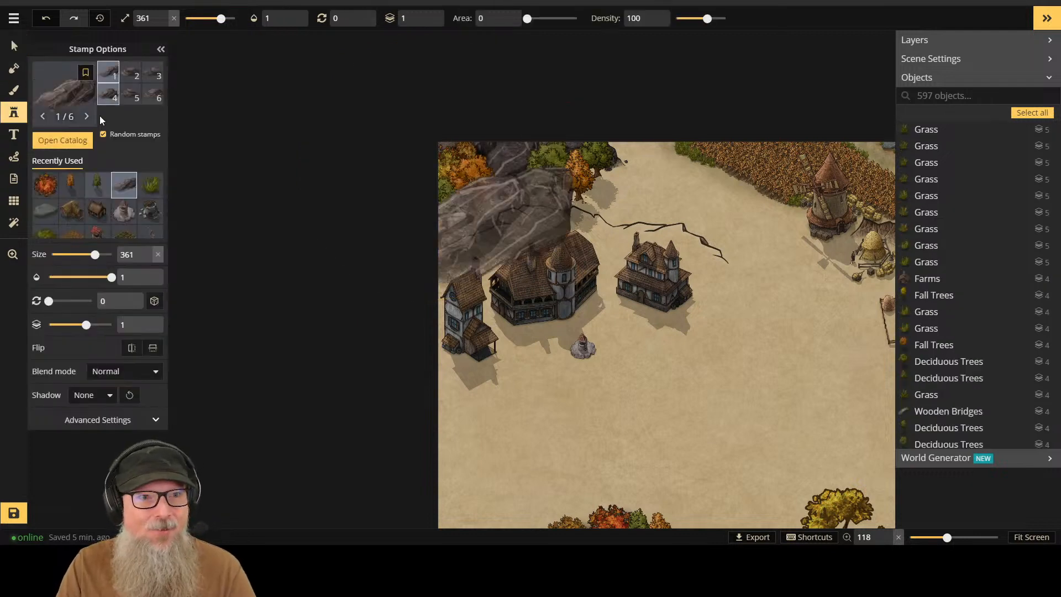
pyautogui.click(45, 184)
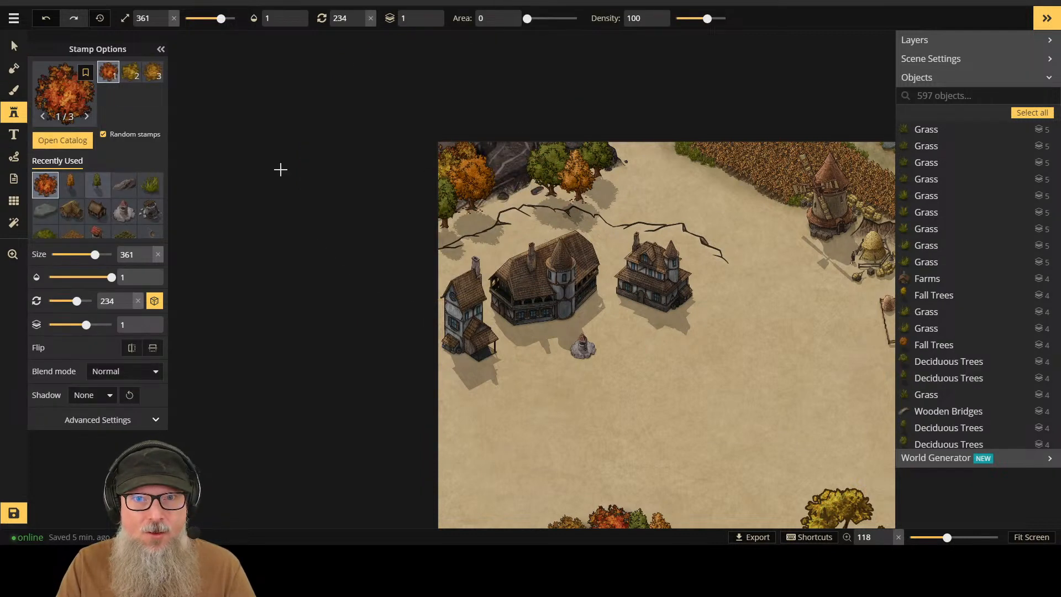
pyautogui.click(14, 46)
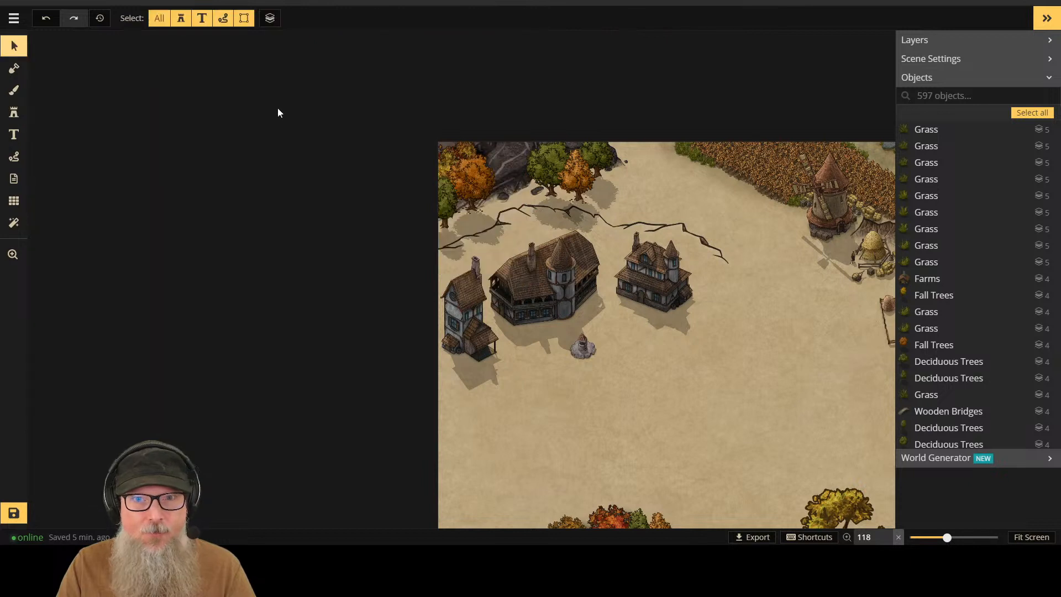
# Step: Move the red fall tree from the upper-left corner to behind the orange tree at the upper edge, with size 73 and rotation 0
pyautogui.click(447, 151)
pyautogui.moveTo(474, 151); pyautogui.dragTo(543, 179)
pyautogui.scroll(-5, 543, 180)
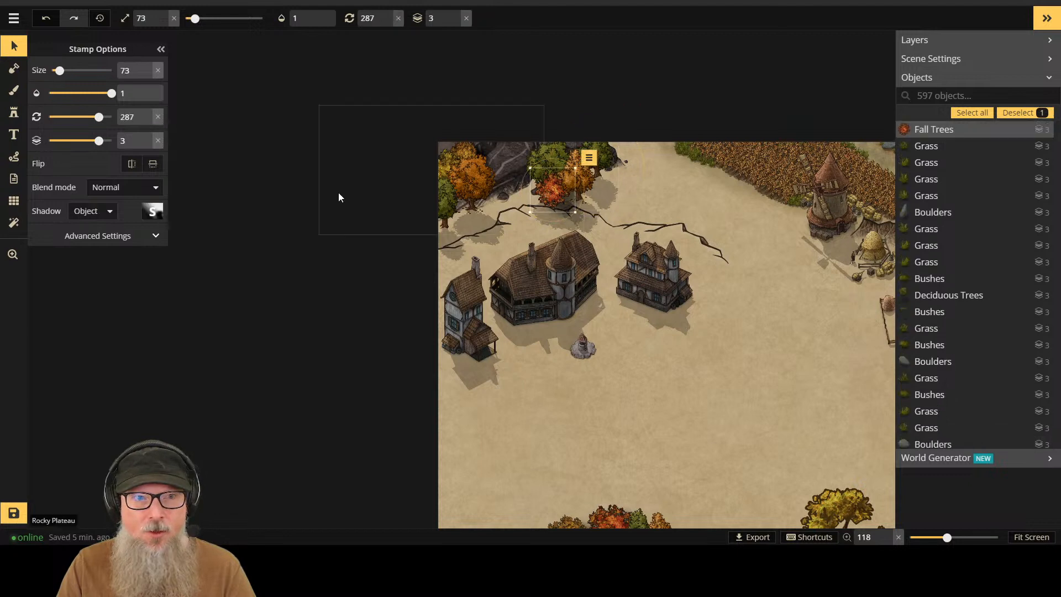
pyautogui.click(158, 117)
pyautogui.moveTo(572, 194); pyautogui.dragTo(574, 147)
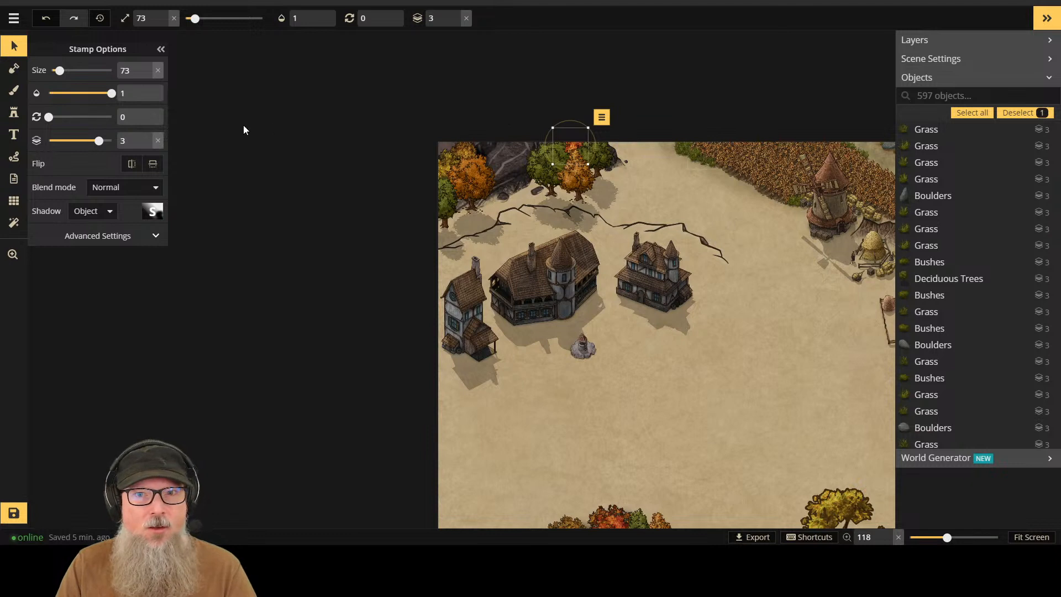
# Step: Search the stamp catalog for "foilage" in place of the previous search term
pyautogui.click(14, 112)
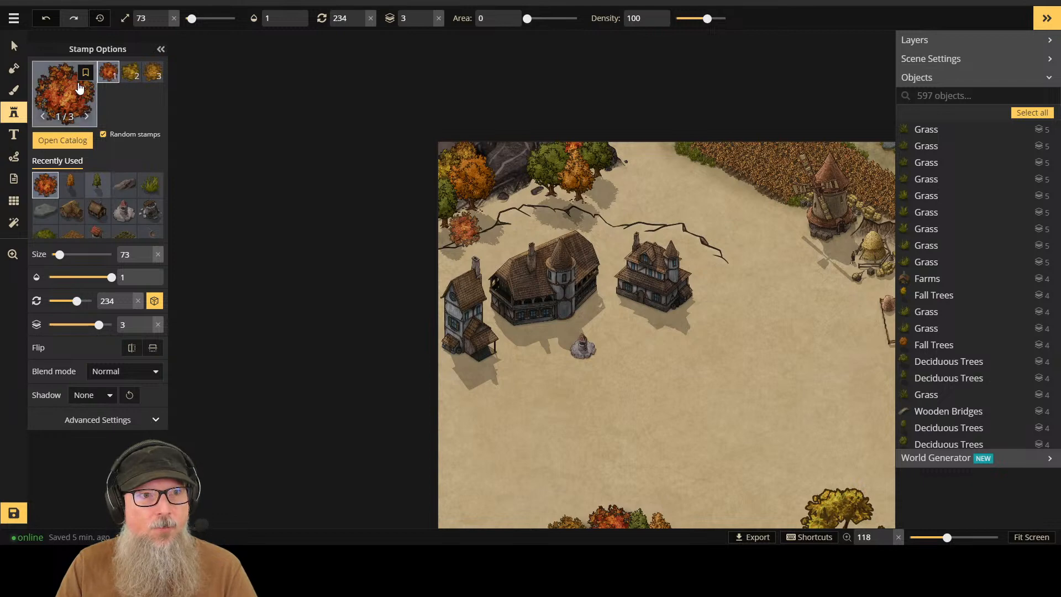
pyautogui.click(59, 139)
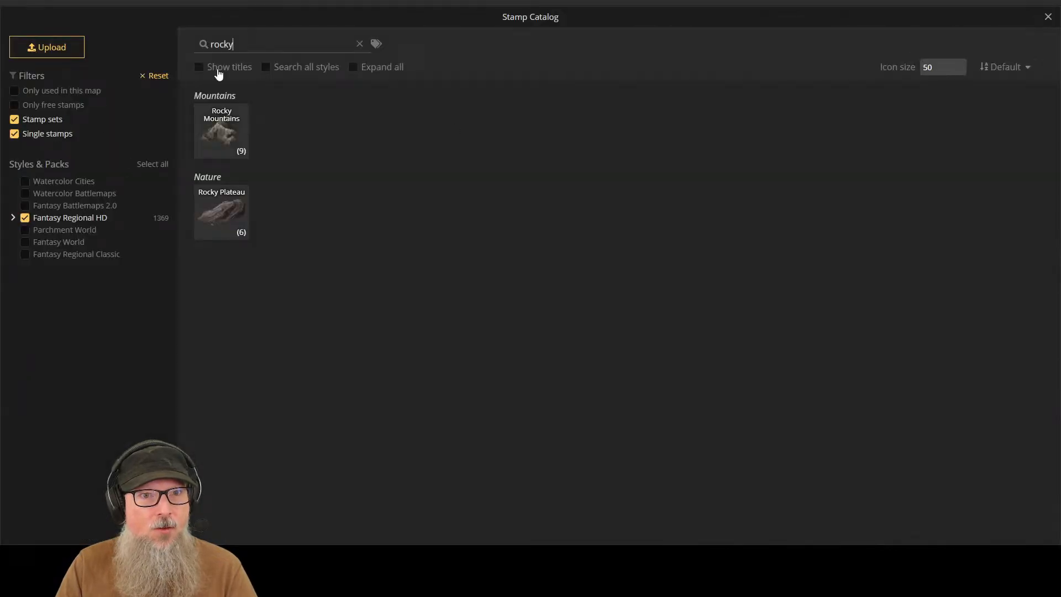
pyautogui.press('BackSpace')
pyautogui.press('BackSpace')
pyautogui.press('BackSpace')
pyautogui.press('BackSpace')
pyautogui.press('BackSpace')
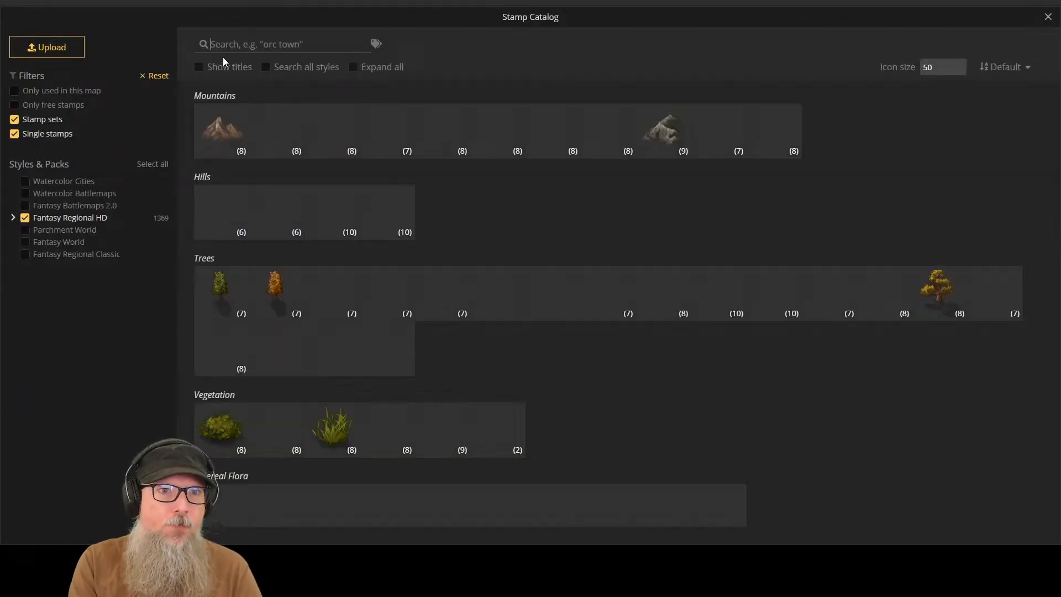
pyautogui.write('foilage')
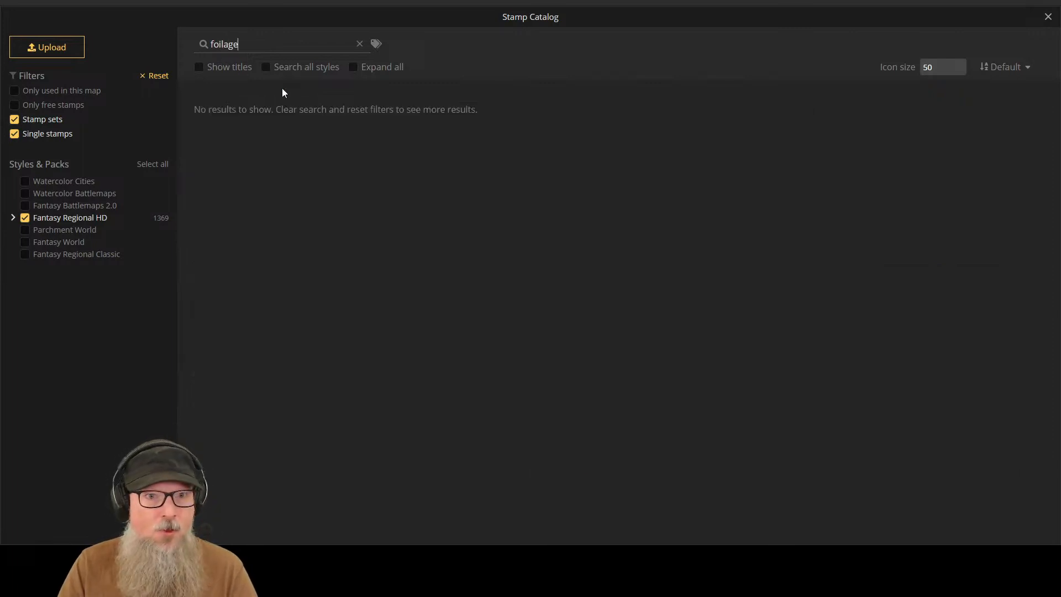
# Step: Replace the stamp catalog search term with "summer"
pyautogui.press('BackSpace')
pyautogui.press('BackSpace')
pyautogui.press('BackSpace')
pyautogui.press('BackSpace')
pyautogui.press('BackSpace')
pyautogui.press('BackSpace')
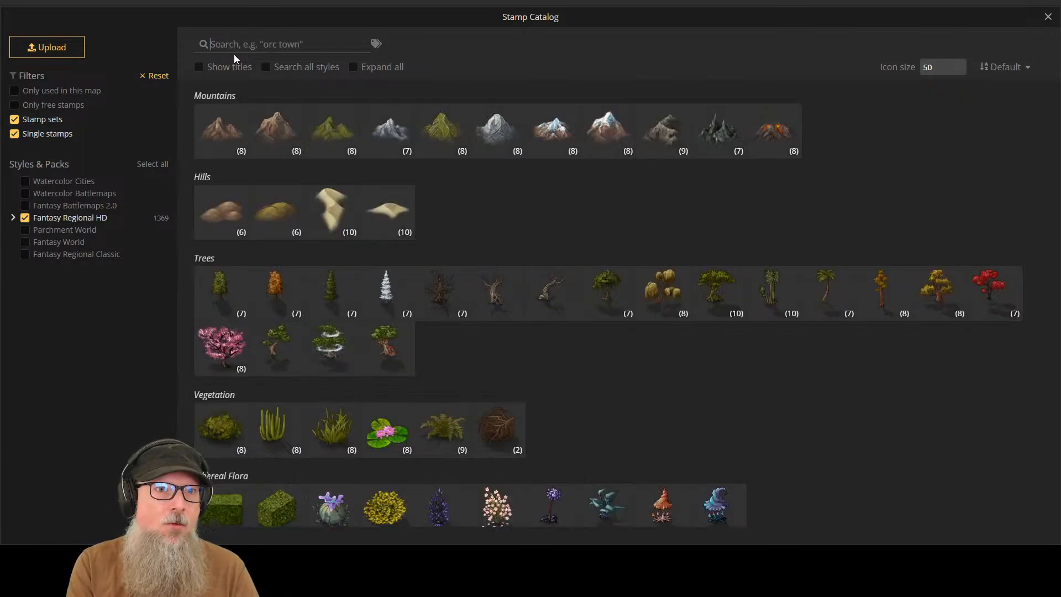
pyautogui.write('summer')
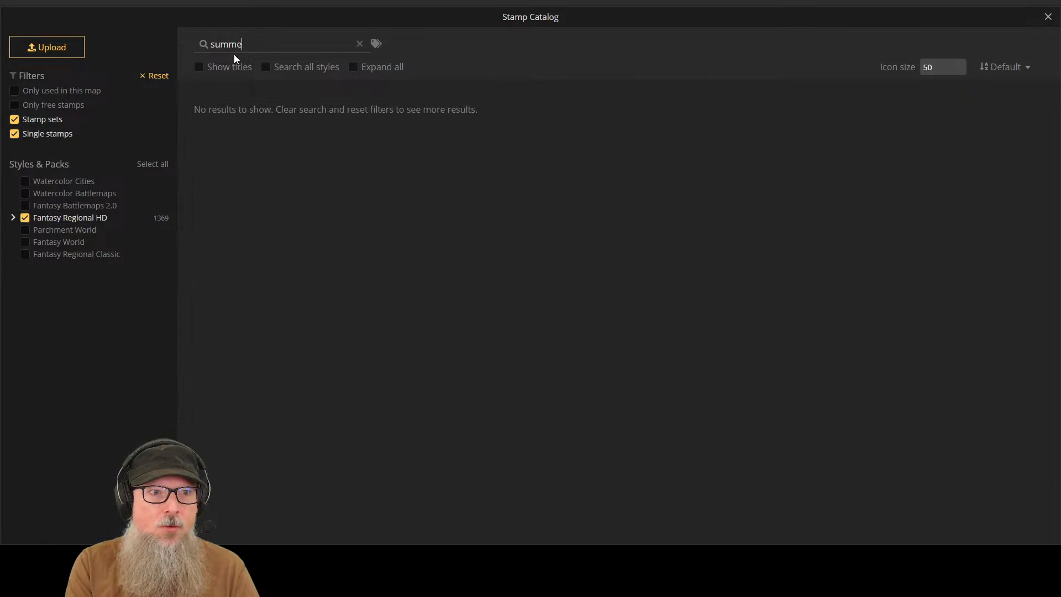
# Step: Clear the catalog search, include the Fantasy Battlemaps 2.0 pack and pick the first green tree set under Forest
pyautogui.press('BackSpace')
pyautogui.press('BackSpace')
pyautogui.press('BackSpace')
pyautogui.press('BackSpace')
pyautogui.press('BackSpace')
pyautogui.press('BackSpace')
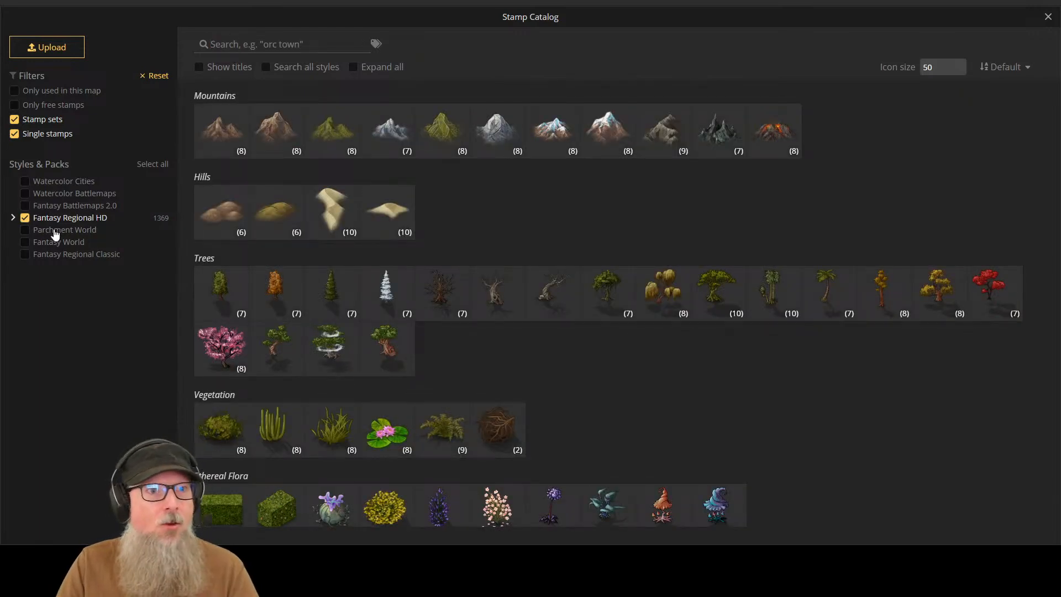
pyautogui.click(24, 207)
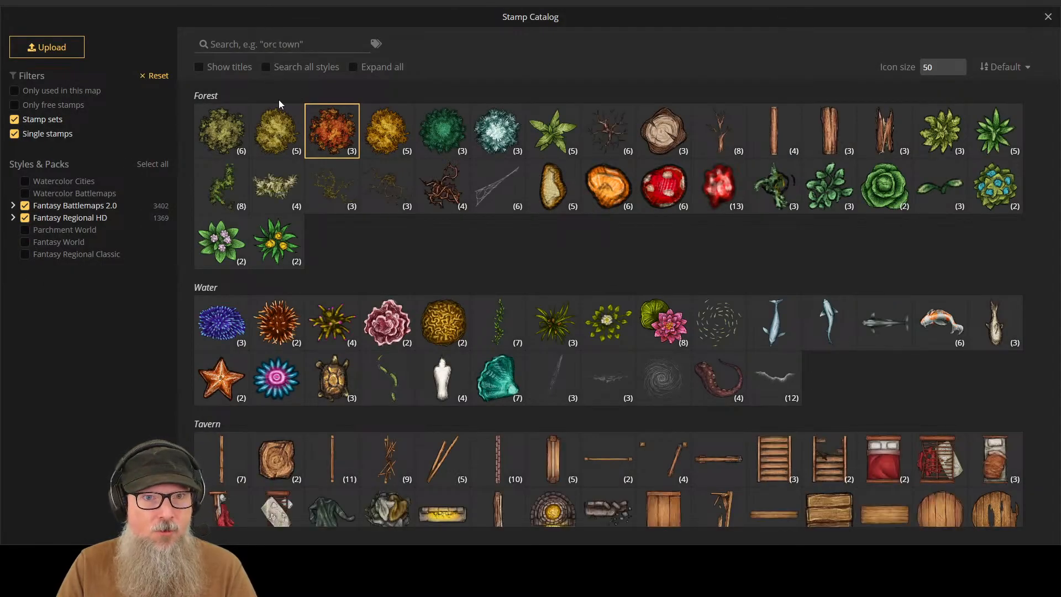
pyautogui.click(216, 140)
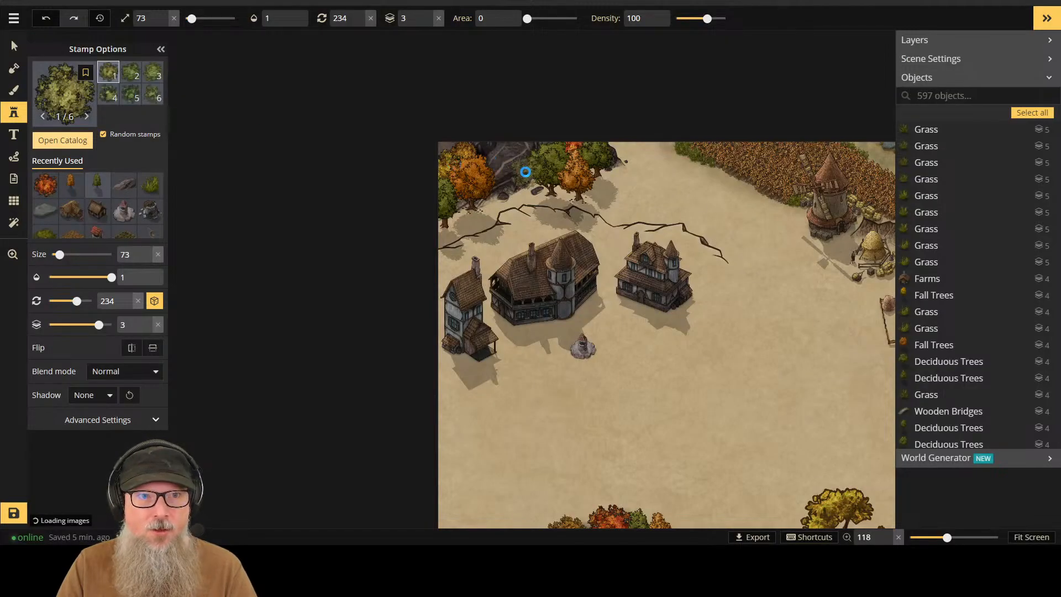
# Step: Stamp a green summer tree at about size 63 in the map's upper-left corner and two more at size 46 along the upper edge
pyautogui.scroll(1, 448, 145)
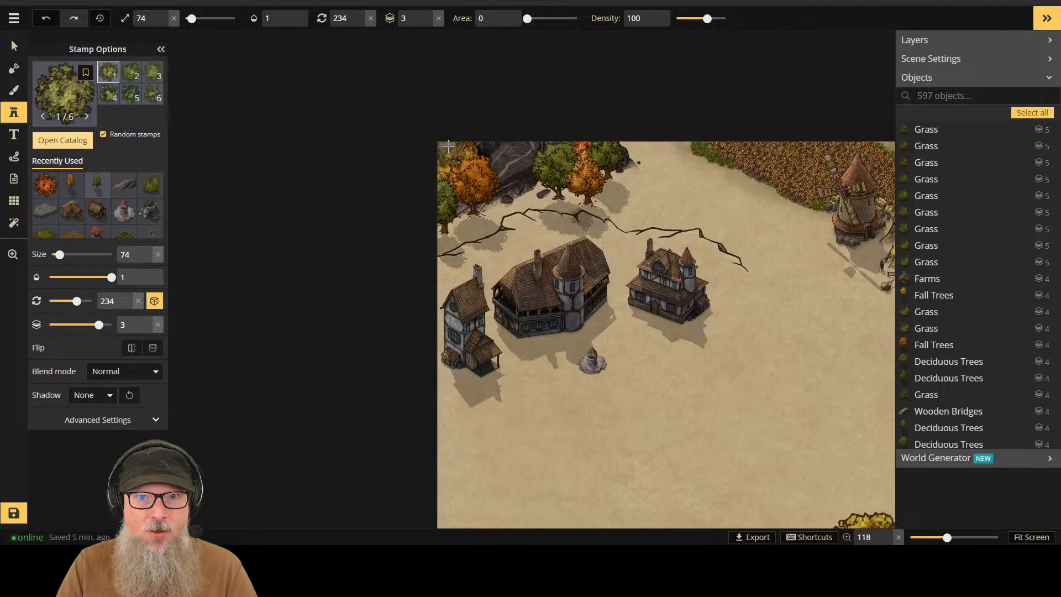
pyautogui.scroll(2, 449, 146)
pyautogui.scroll(-3, 448, 145)
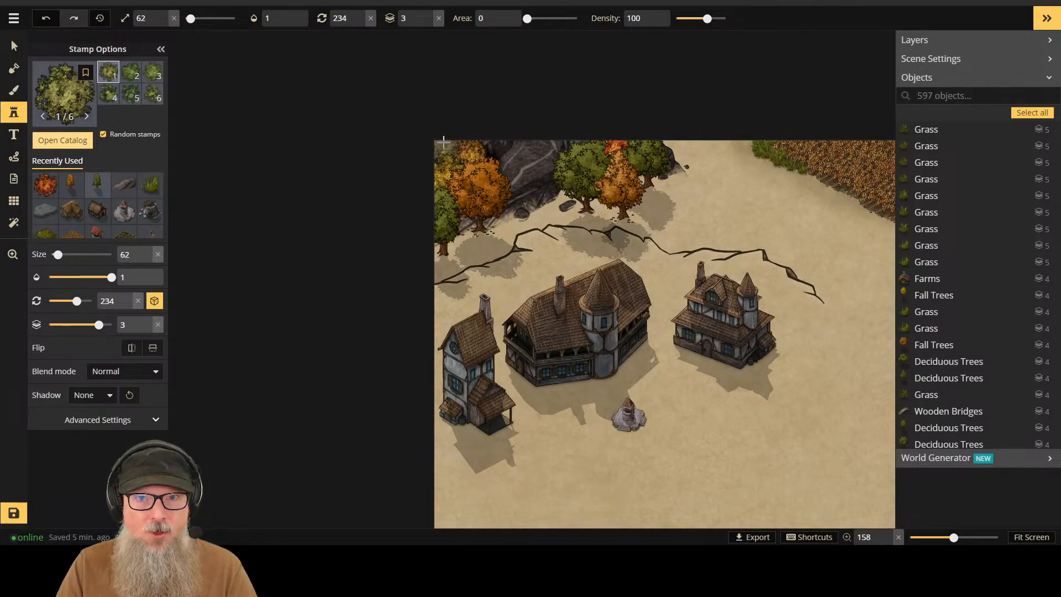
pyautogui.click(443, 143)
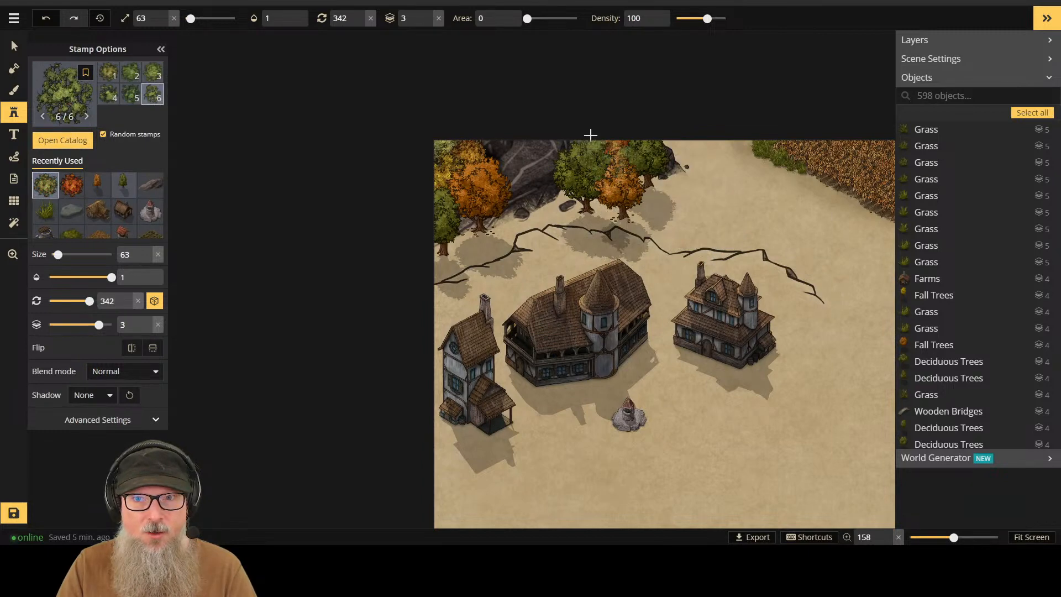
pyautogui.scroll(-6, 590, 135)
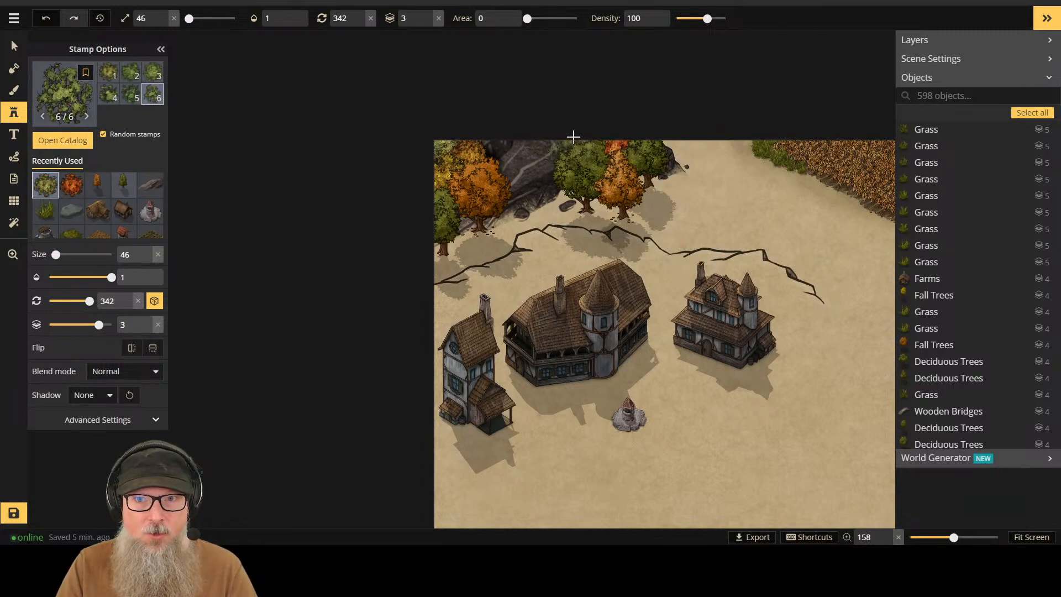
pyautogui.click(833, 276)
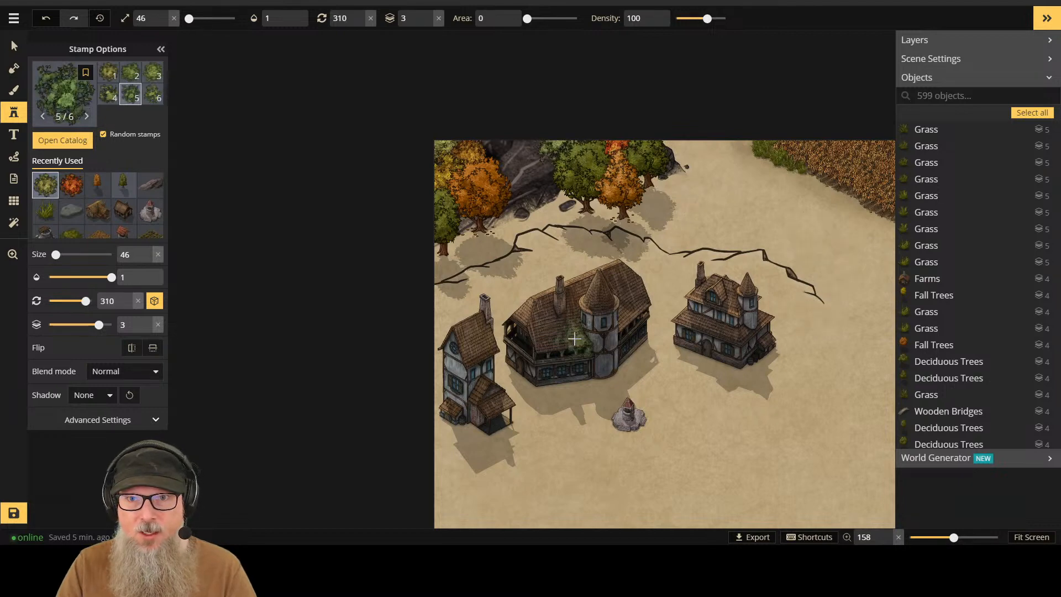
pyautogui.click(498, 145)
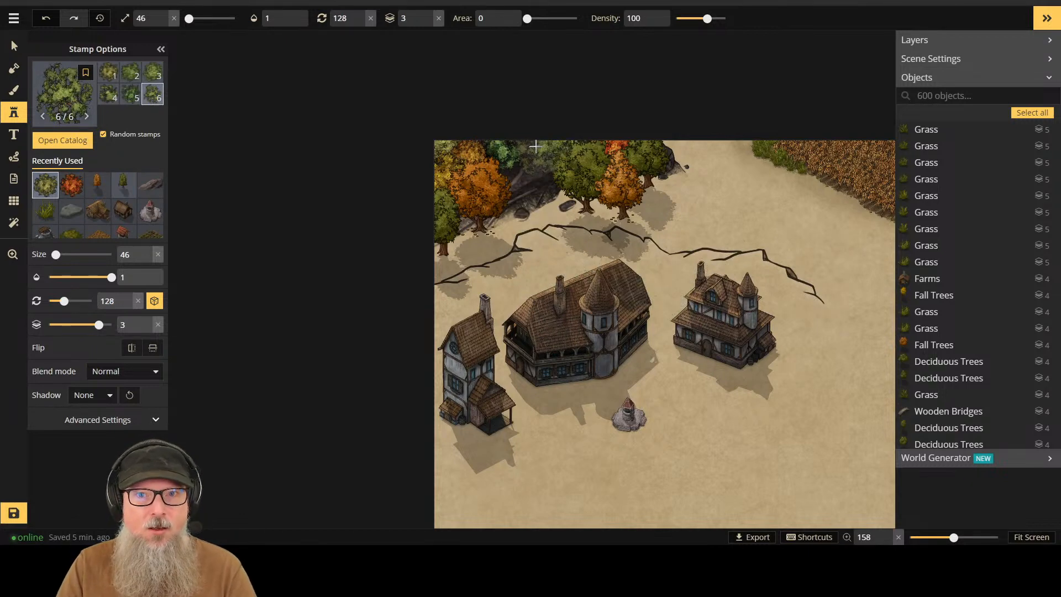
# Step: Stamp a red fall tree at size 65 on the upper edge, over the rocks beside the green summer trees
pyautogui.click(65, 187)
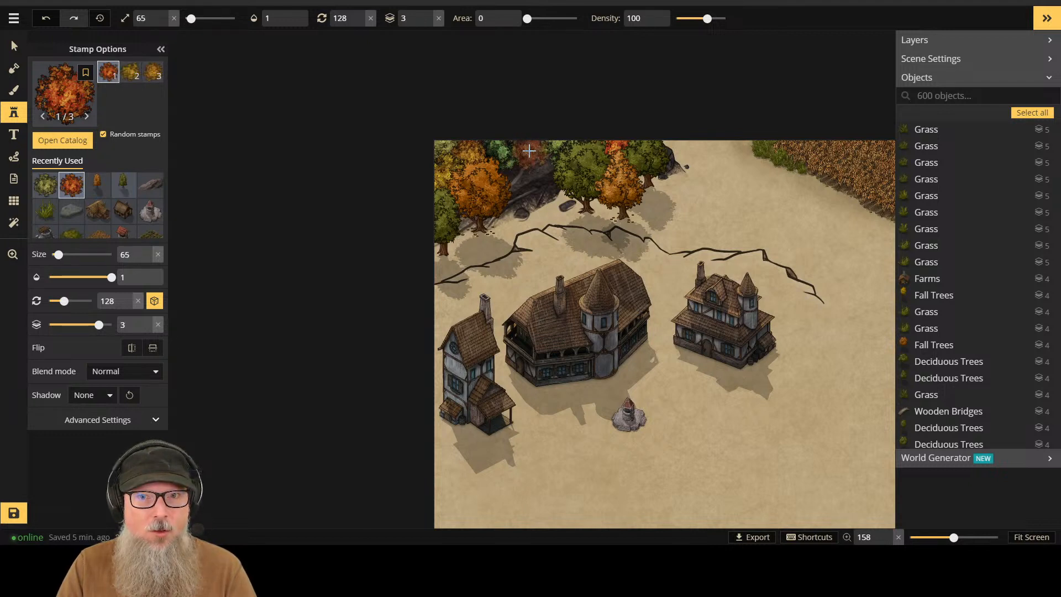
pyautogui.click(528, 142)
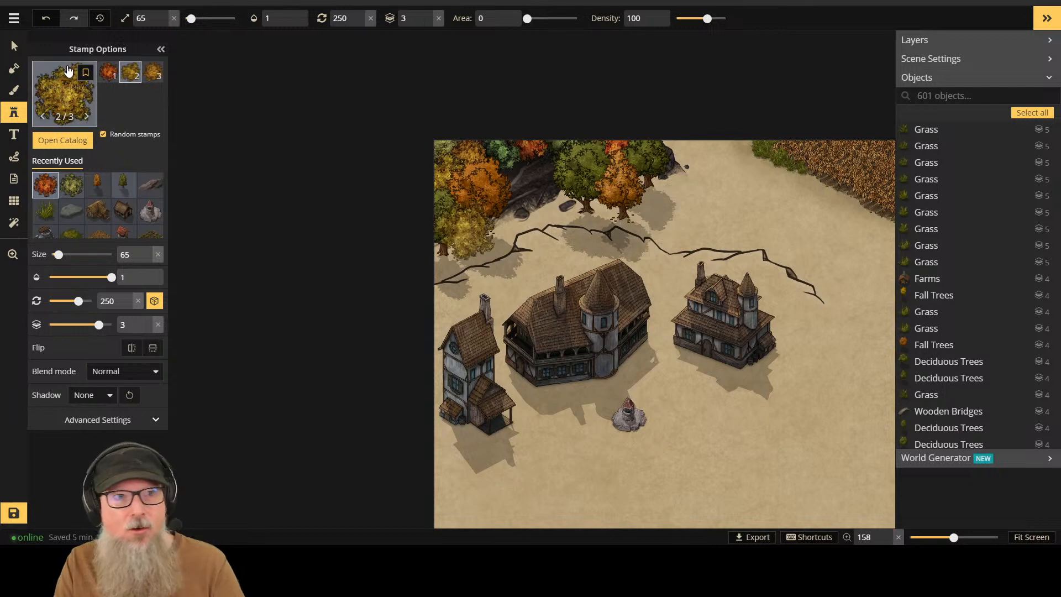
pyautogui.click(16, 47)
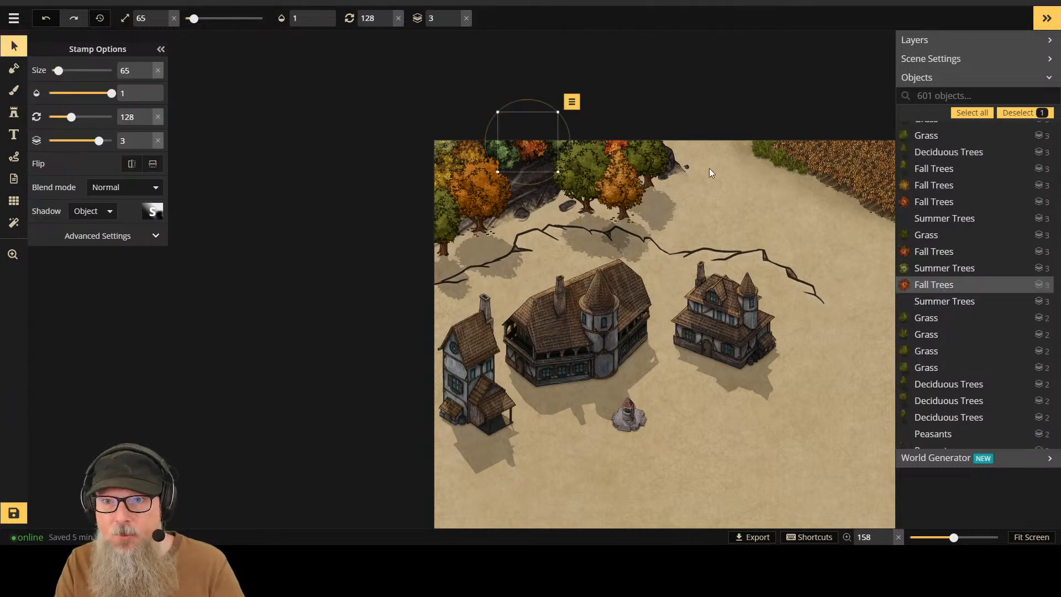
# Step: Set the opacity of the green tree beside the orange tree to 1 and nudge it slightly left
pyautogui.click(657, 158)
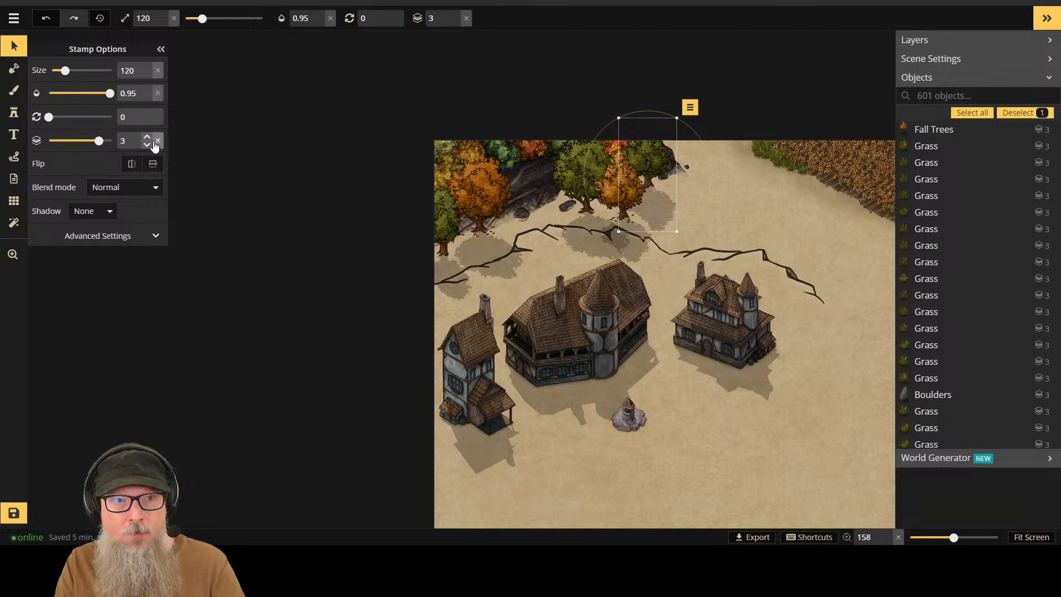
pyautogui.click(159, 93)
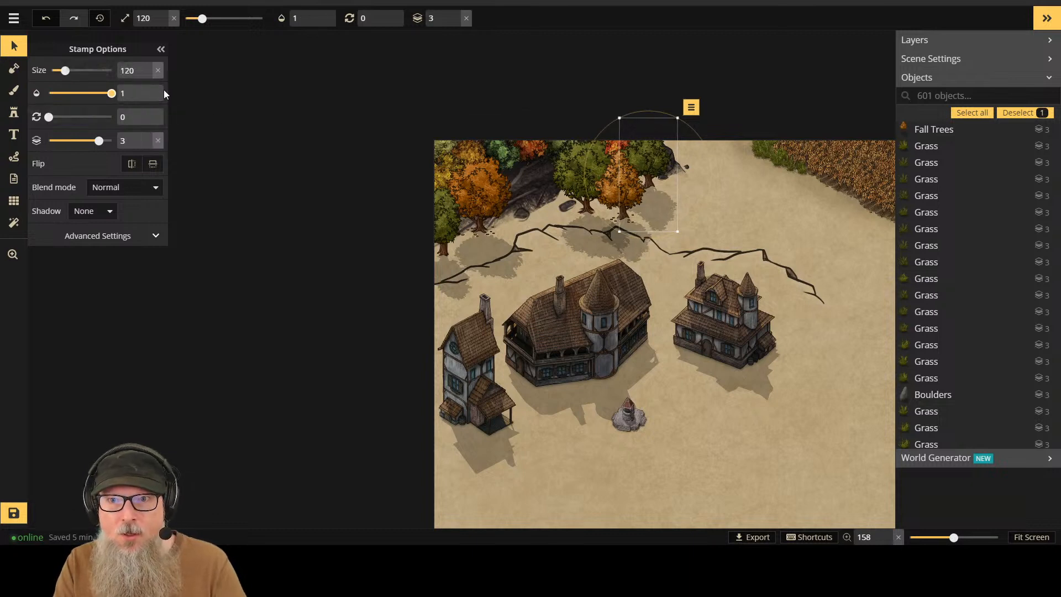
pyautogui.press('Right')
pyautogui.press('Right')
pyautogui.press('Right')
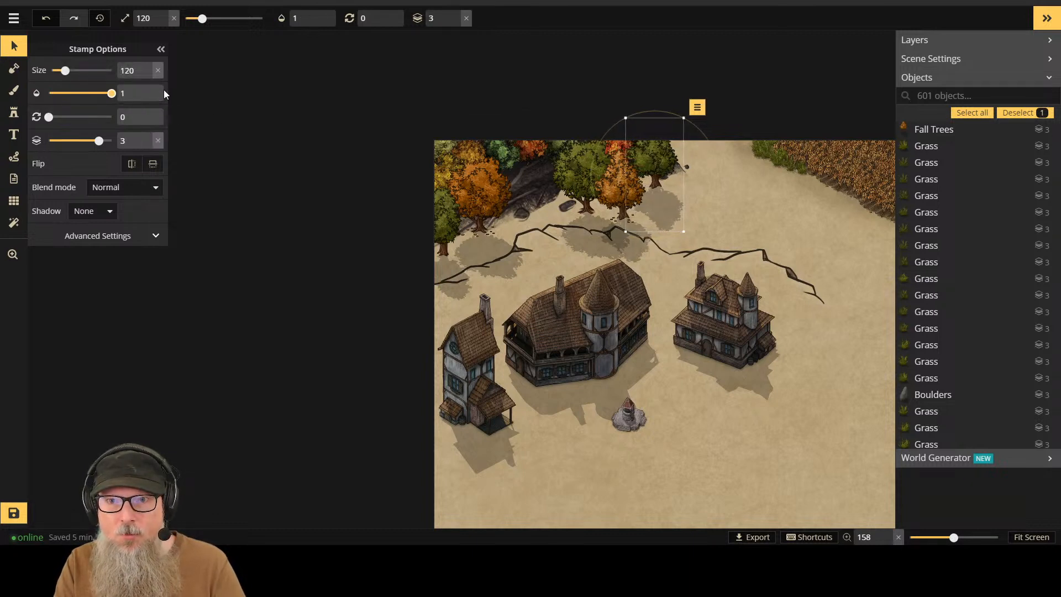
pyautogui.press('Left')
pyautogui.press('Left')
pyautogui.press('Left')
pyautogui.press('Left')
pyautogui.press('Left')
pyautogui.press('Left')
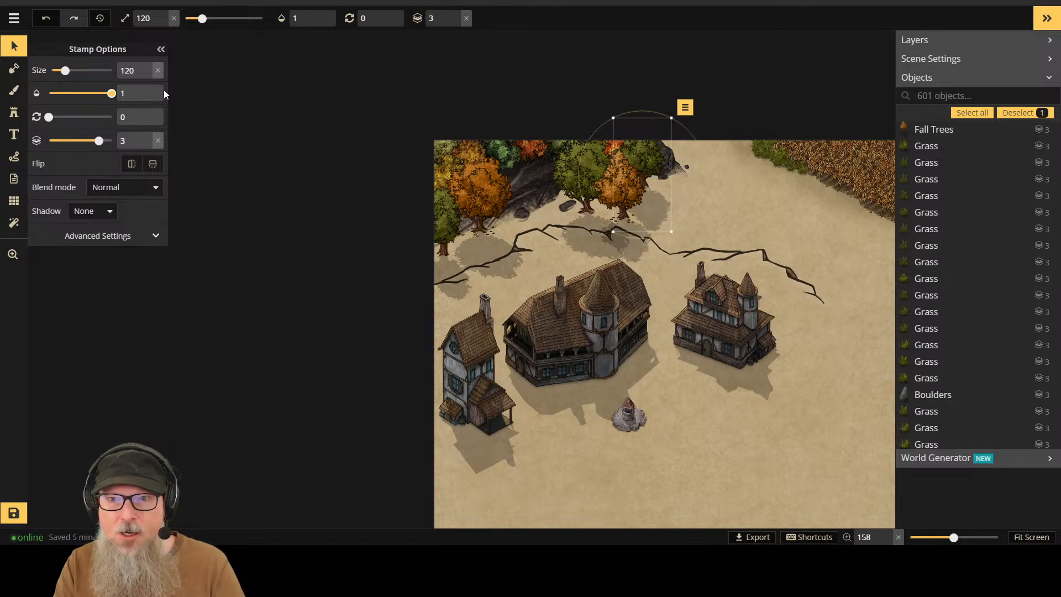
# Step: Move the orange tree to the left of the large green tree, shrink it to size 84 and set it to layer 2
pyautogui.click(14, 45)
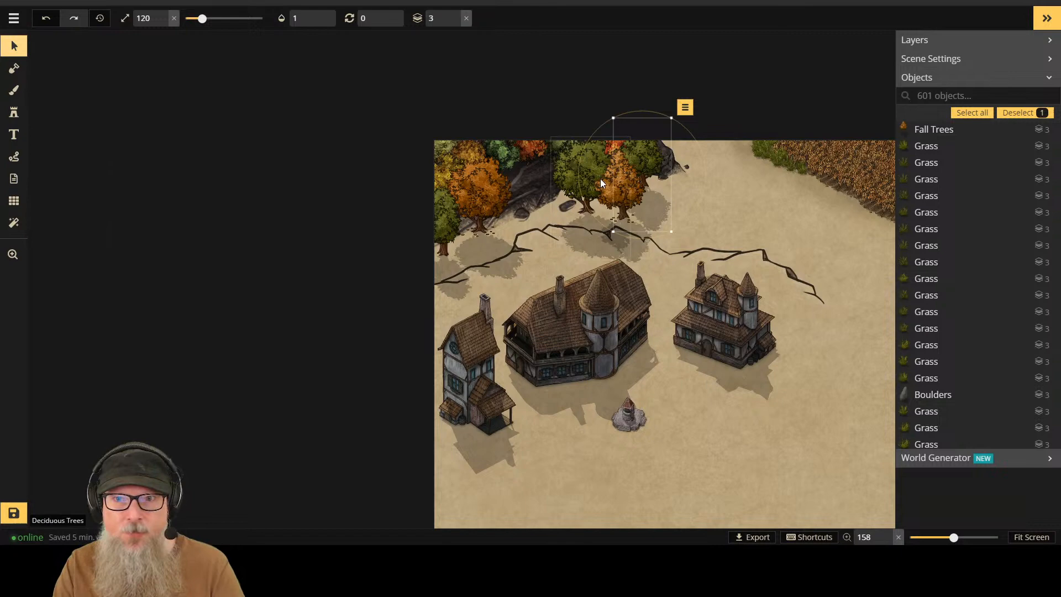
pyautogui.click(631, 186)
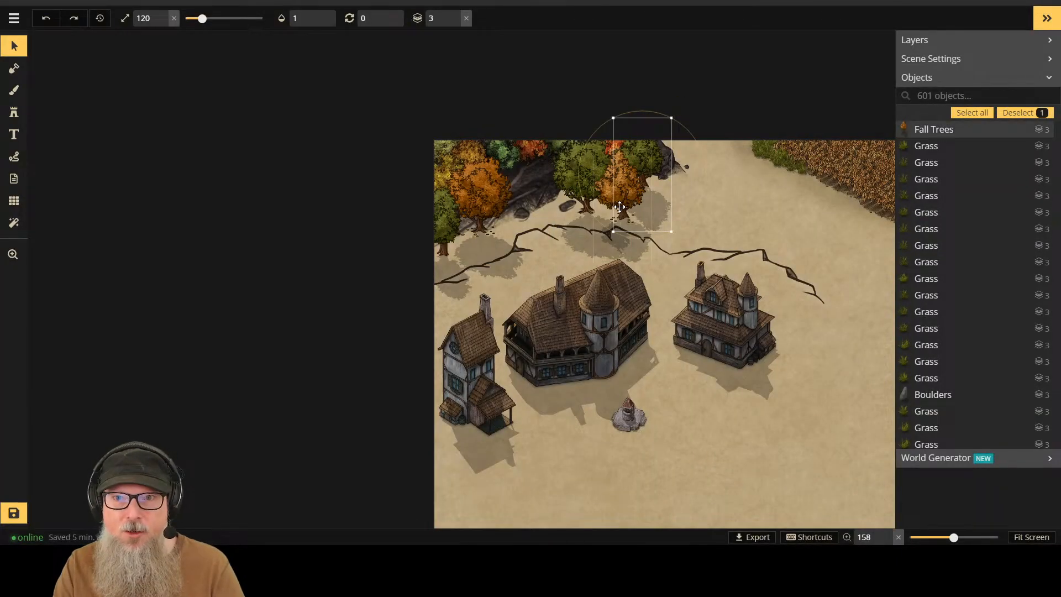
pyautogui.moveTo(620, 207); pyautogui.dragTo(560, 187)
pyautogui.scroll(-6, 547, 208)
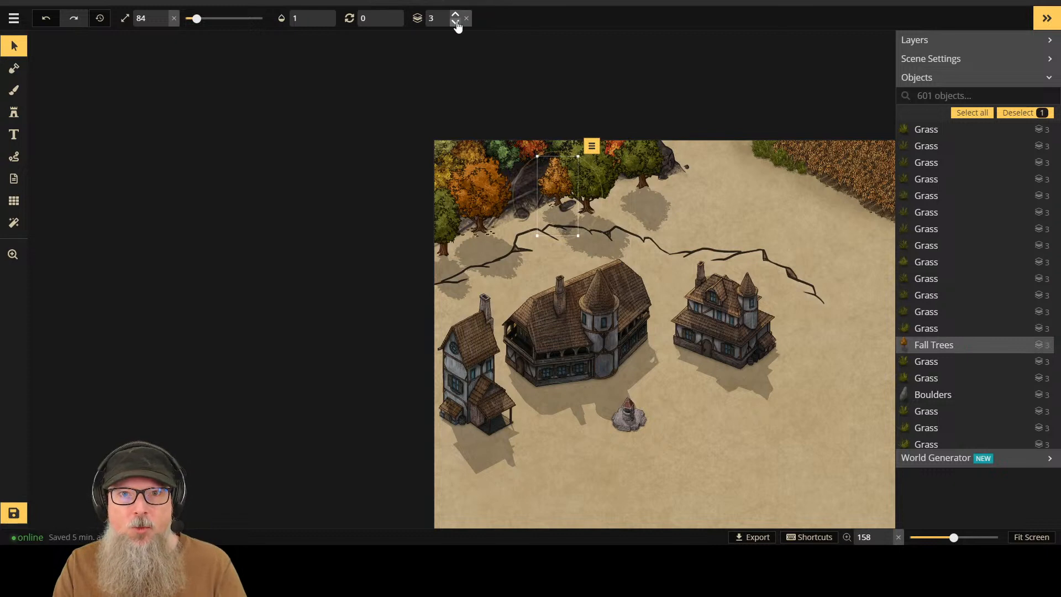
pyautogui.click(456, 22)
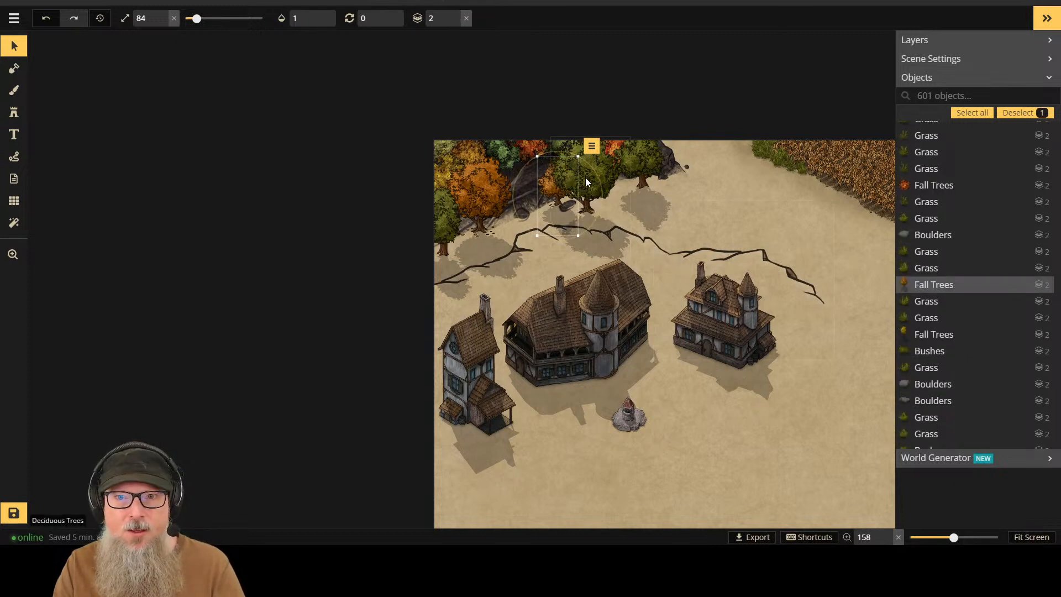
# Step: Move the large green tree beside the small orange tree slightly up and shrink it to size 92
pyautogui.click(601, 176)
pyautogui.moveTo(587, 175); pyautogui.dragTo(585, 164)
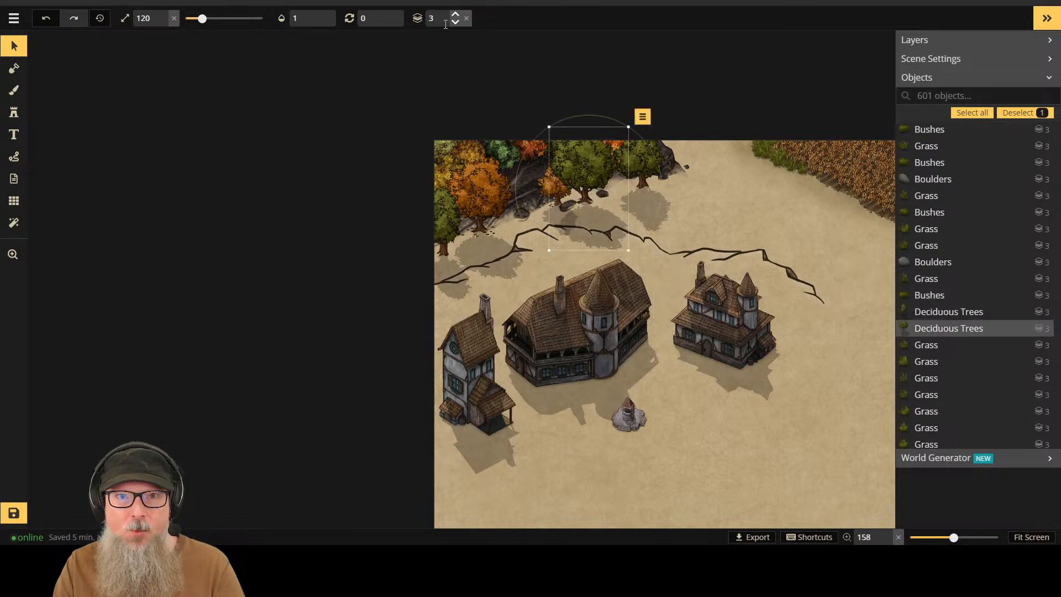
pyautogui.press('[')
pyautogui.press('[')
pyautogui.press('[')
pyautogui.press('[')
pyautogui.press('[')
pyautogui.press('[')
pyautogui.press('[')
pyautogui.press('[')
pyautogui.press('[')
pyautogui.press('[')
pyautogui.press('[')
pyautogui.press('[')
pyautogui.press('[')
pyautogui.press('[')
pyautogui.press('[')
pyautogui.press('[')
pyautogui.press('[')
pyautogui.press('[')
pyautogui.press('[')
pyautogui.press('[')
pyautogui.press('[')
pyautogui.press('[')
pyautogui.press('[')
pyautogui.press('[')
pyautogui.press('[')
pyautogui.press('[')
pyautogui.press('[')
pyautogui.press('[')
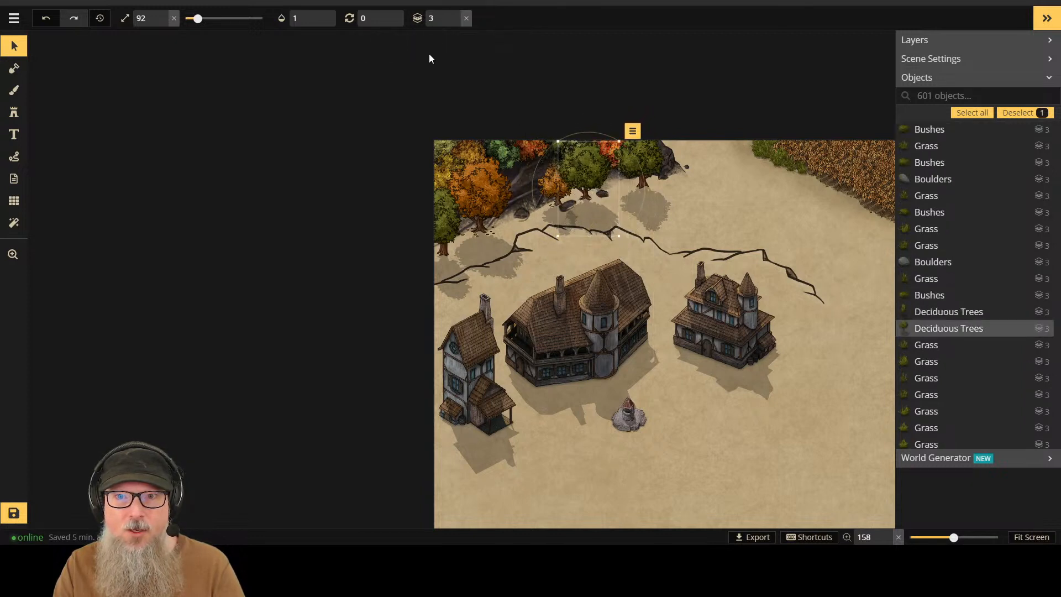
# Step: Remove the shrunken green tree just to the right of the small orange tree
pyautogui.hotkey('ctrl', 'z')
pyautogui.hotkey('ctrl', 'z')
pyautogui.hotkey('ctrl', 'z')
pyautogui.hotkey('ctrl', 'z')
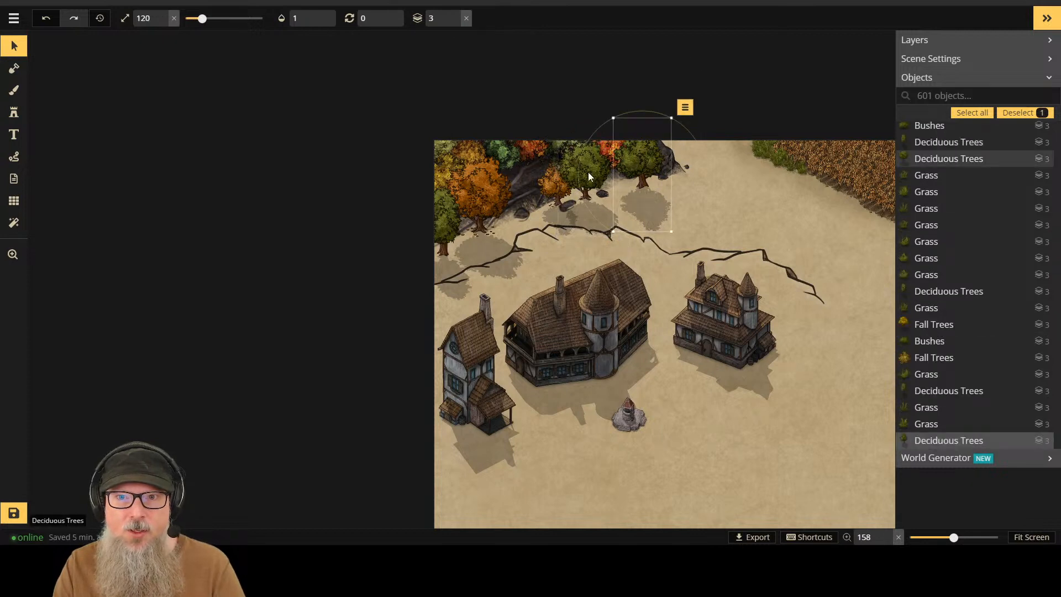
pyautogui.hotkey('ctrl', 'z')
pyautogui.moveTo(577, 265); pyautogui.dragTo(241, 91)
# Step: Stamp two narrow green deciduous trees at size 92 on layer 3, variant 6 right of the small orange tree and variant 4 left of it
pyautogui.click(14, 113)
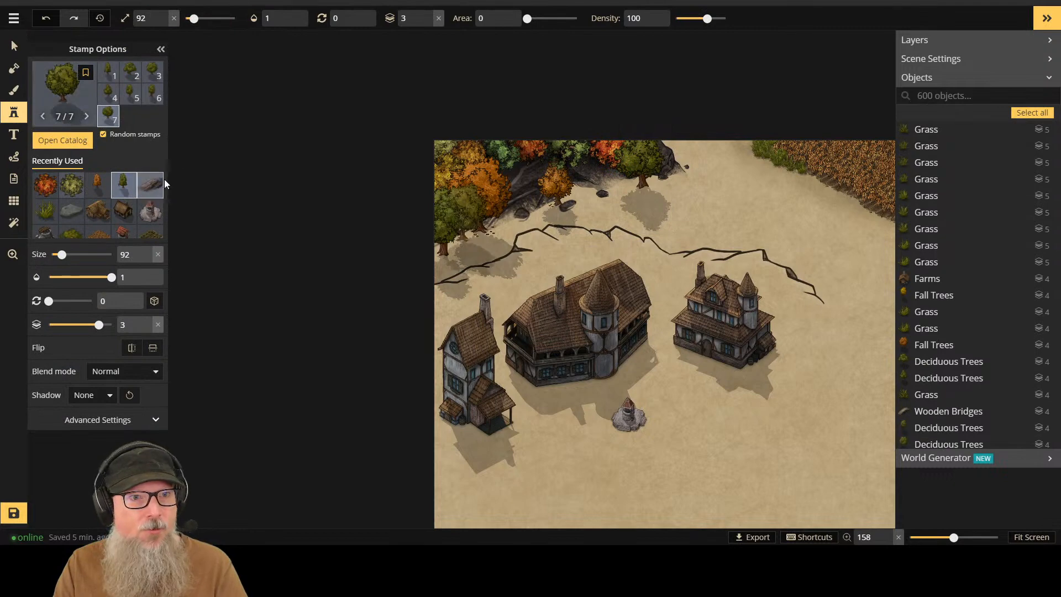
pyautogui.click(152, 94)
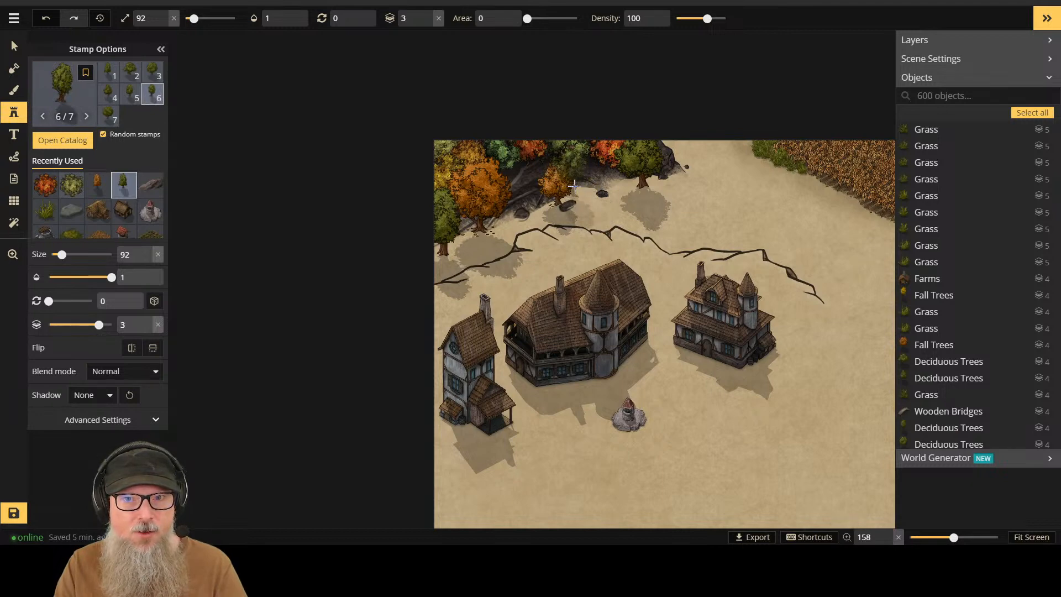
pyautogui.click(574, 186)
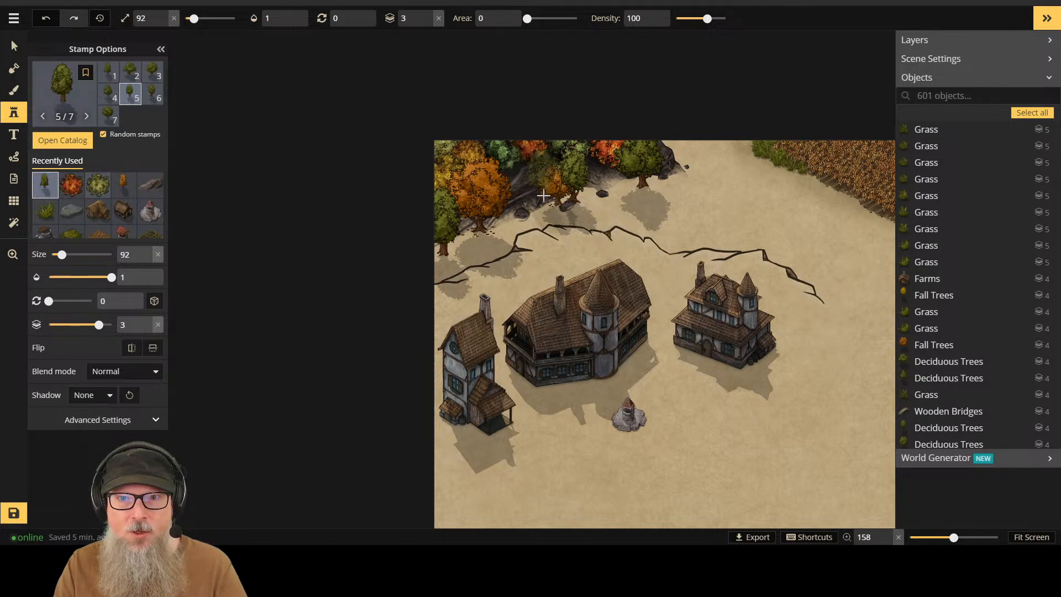
pyautogui.click(109, 75)
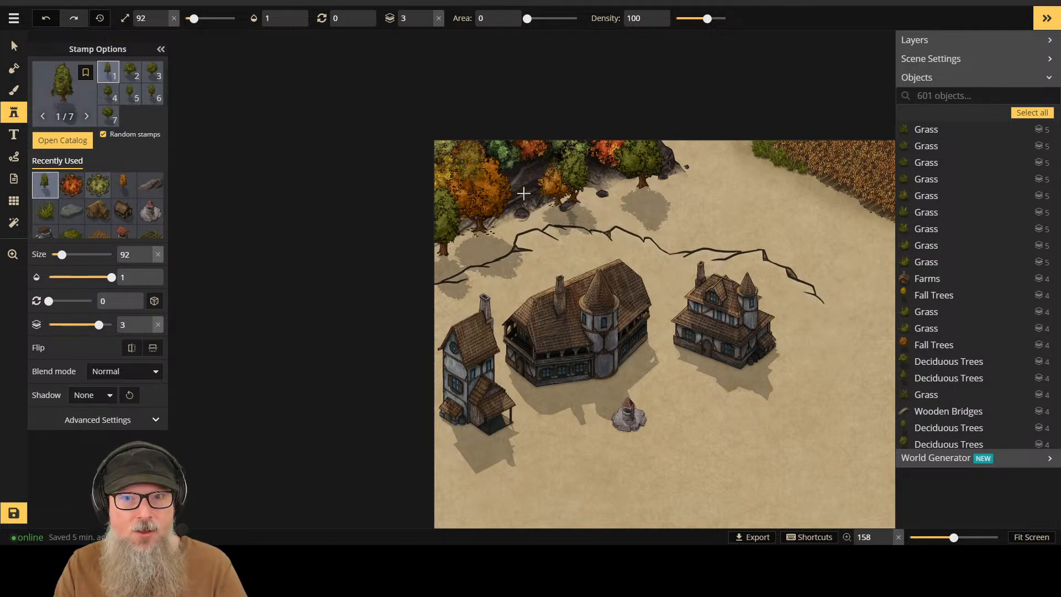
pyautogui.click(107, 98)
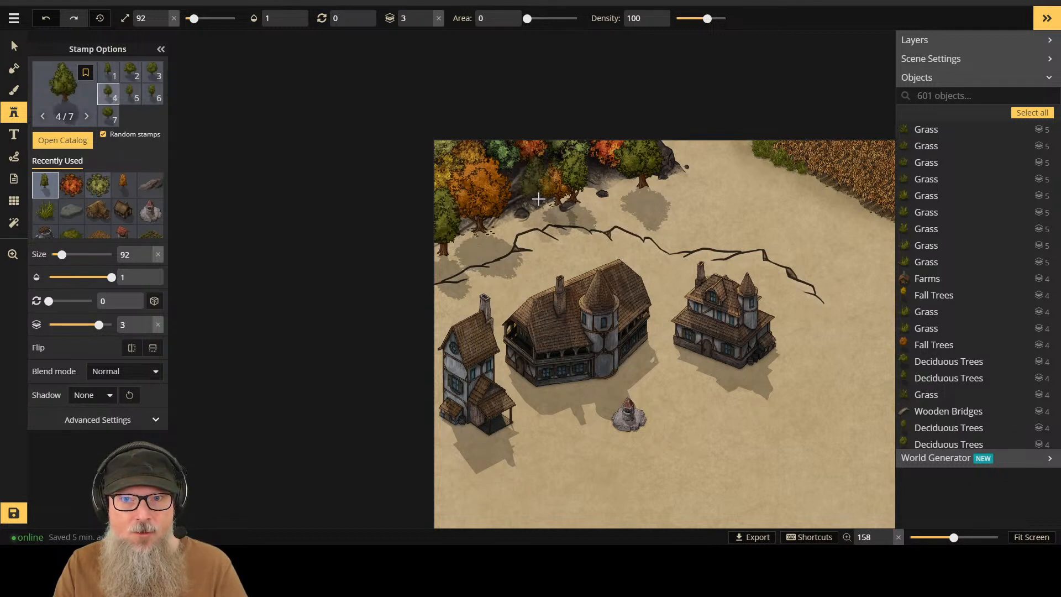
pyautogui.click(540, 191)
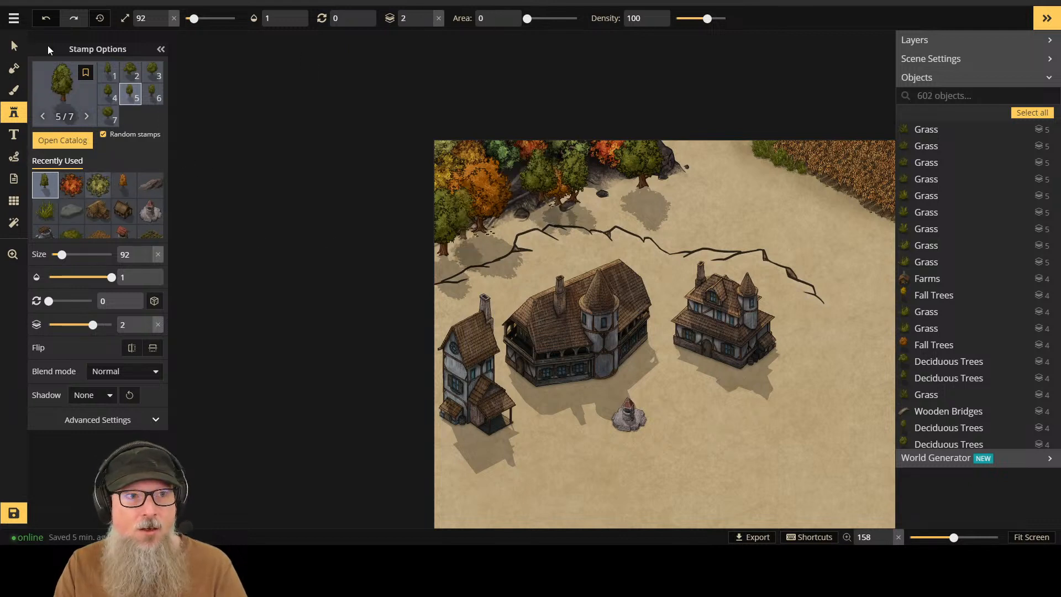
# Step: Try the left green tree on layer 2, return it to layer 3, and raise the small orange tree to layer 3
pyautogui.press('Escape')
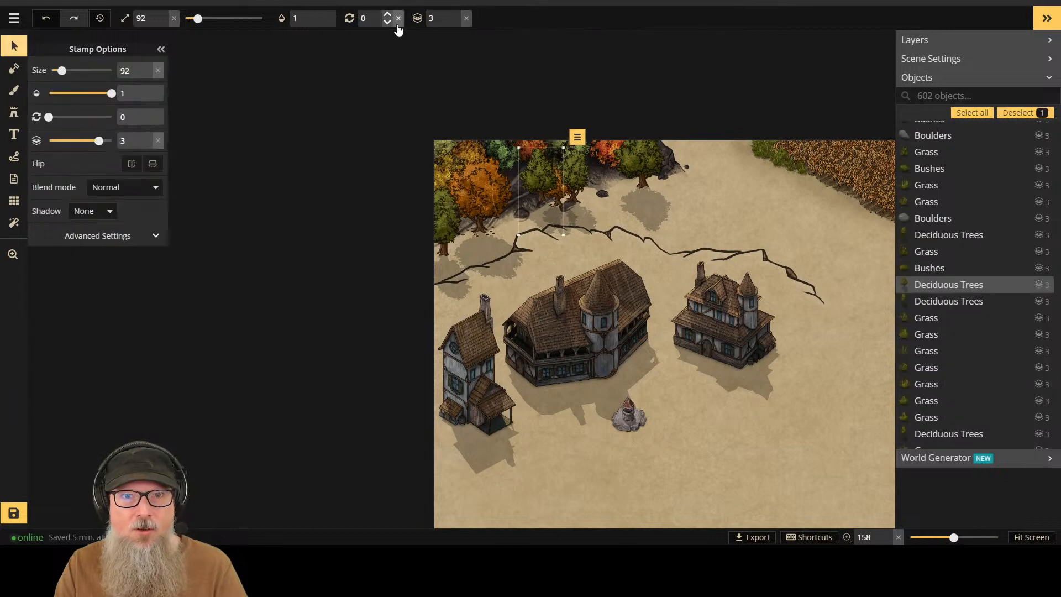
pyautogui.click(455, 22)
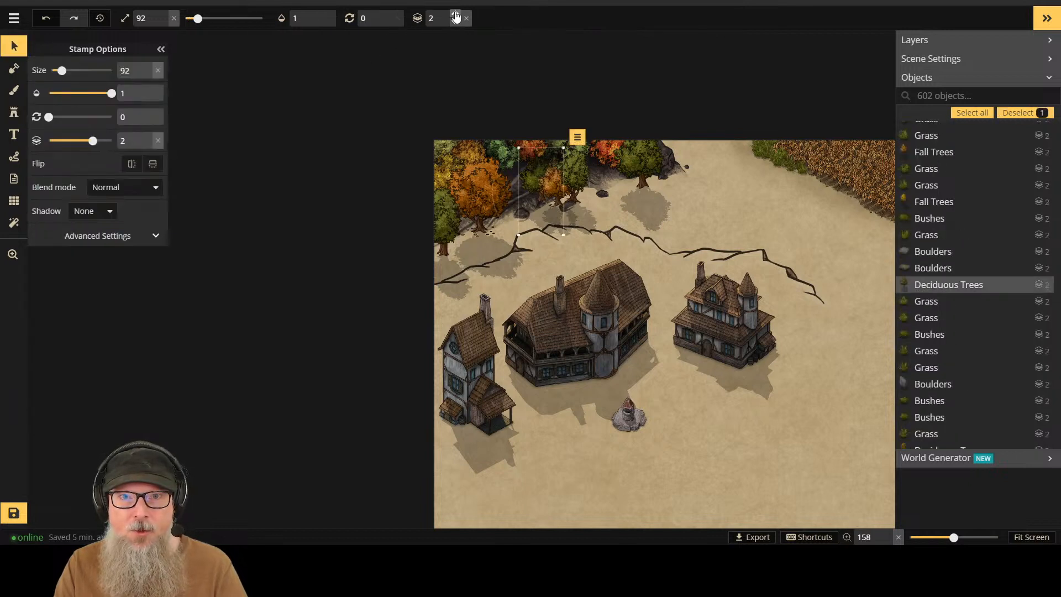
pyautogui.click(455, 16)
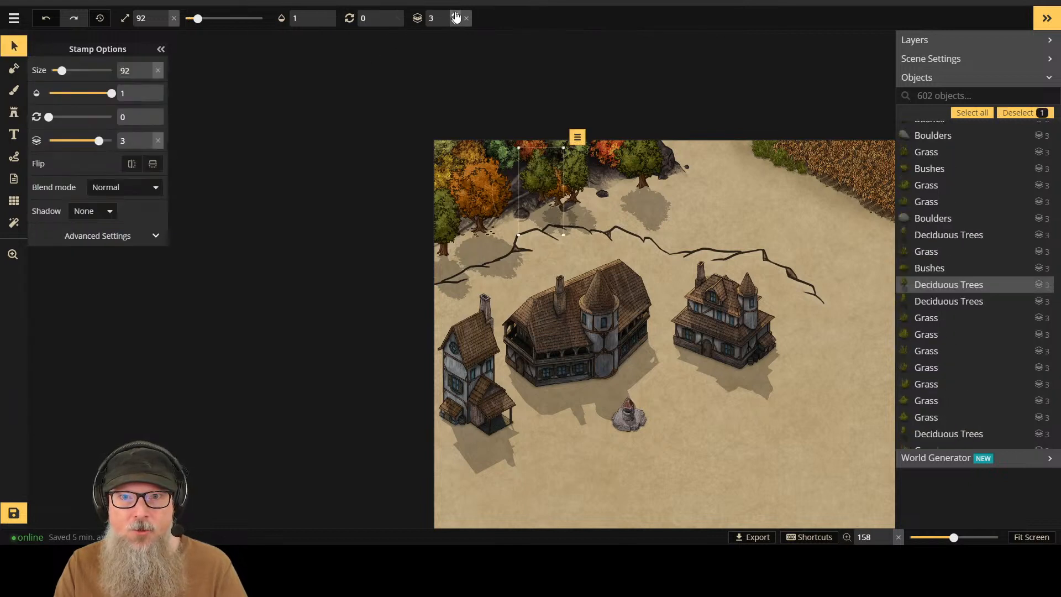
pyautogui.click(560, 197)
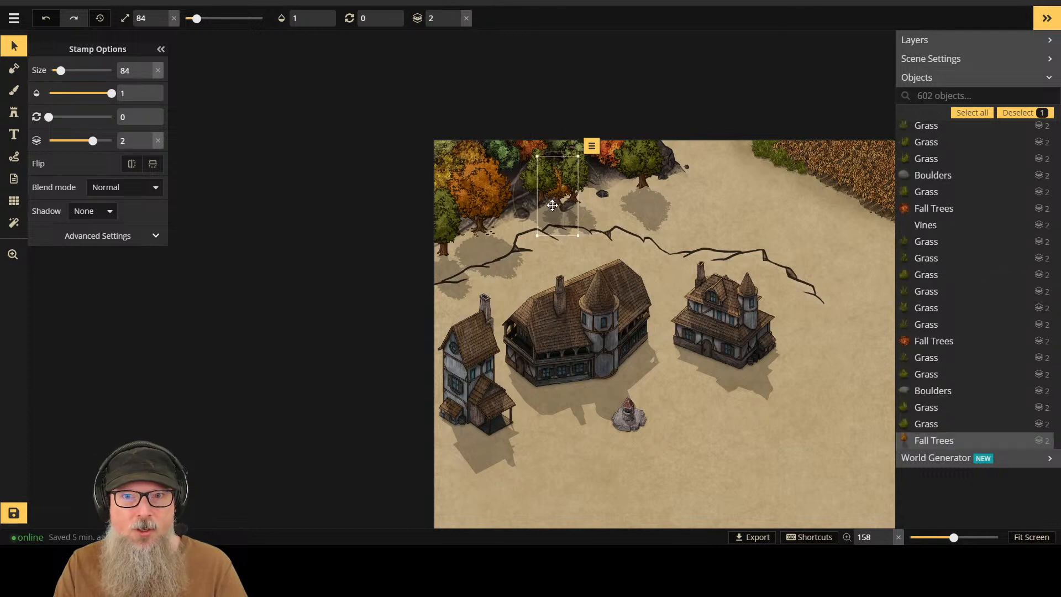
pyautogui.click(455, 17)
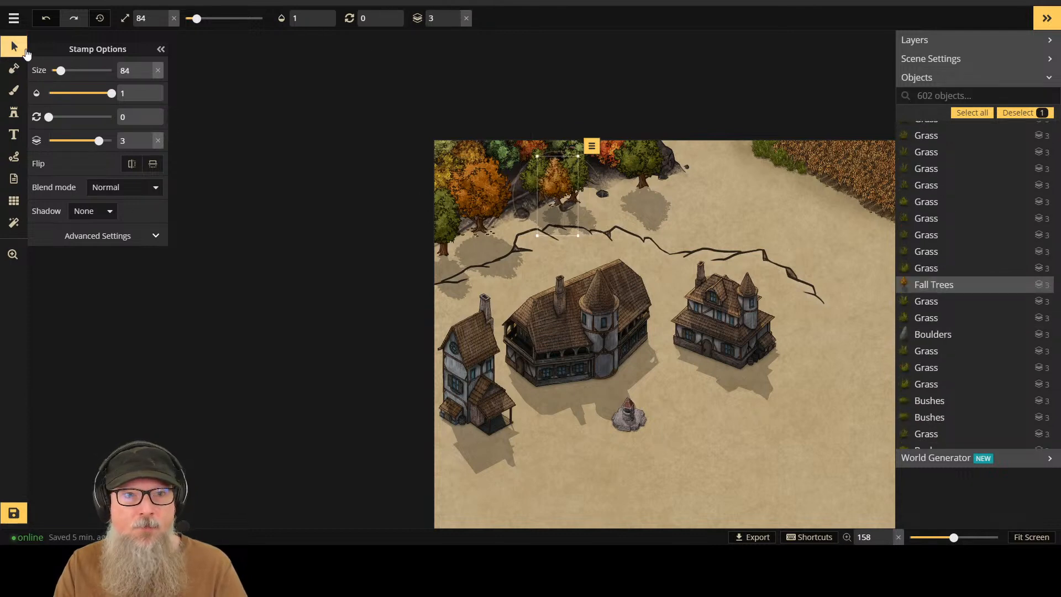
# Step: Nudge the green tree on the right of the small orange tree slightly further right
pyautogui.press('z')
pyautogui.click(614, 186)
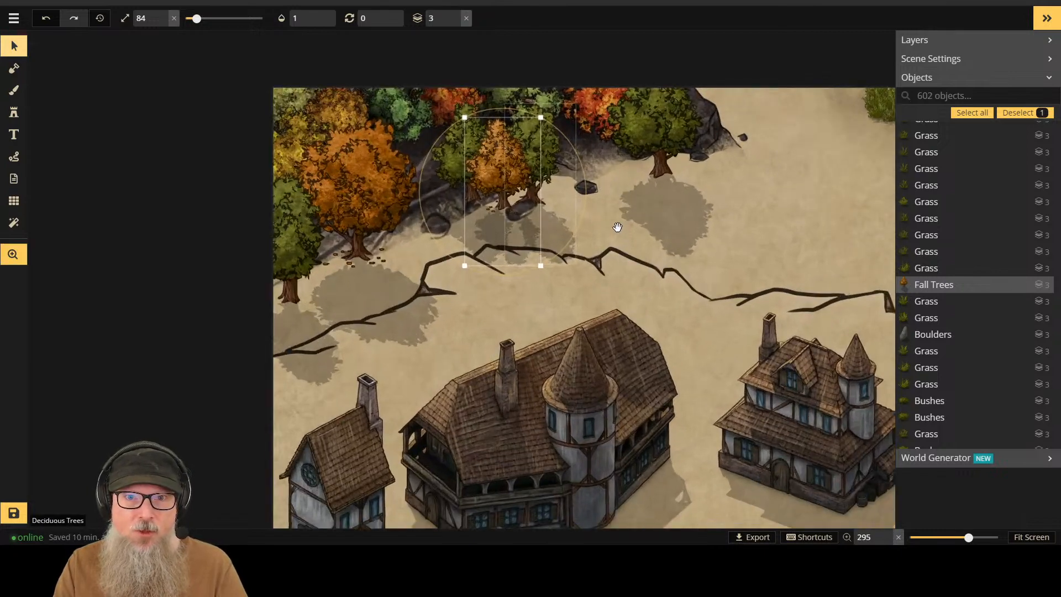
pyautogui.press('v')
pyautogui.click(718, 220)
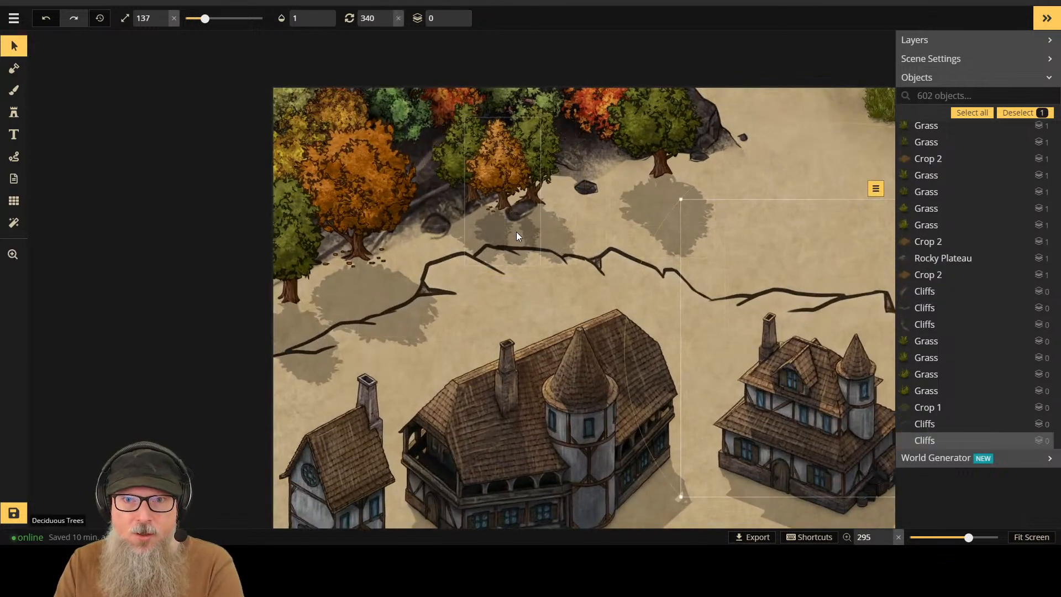
pyautogui.click(537, 186)
pyautogui.moveTo(541, 163); pyautogui.dragTo(542, 160)
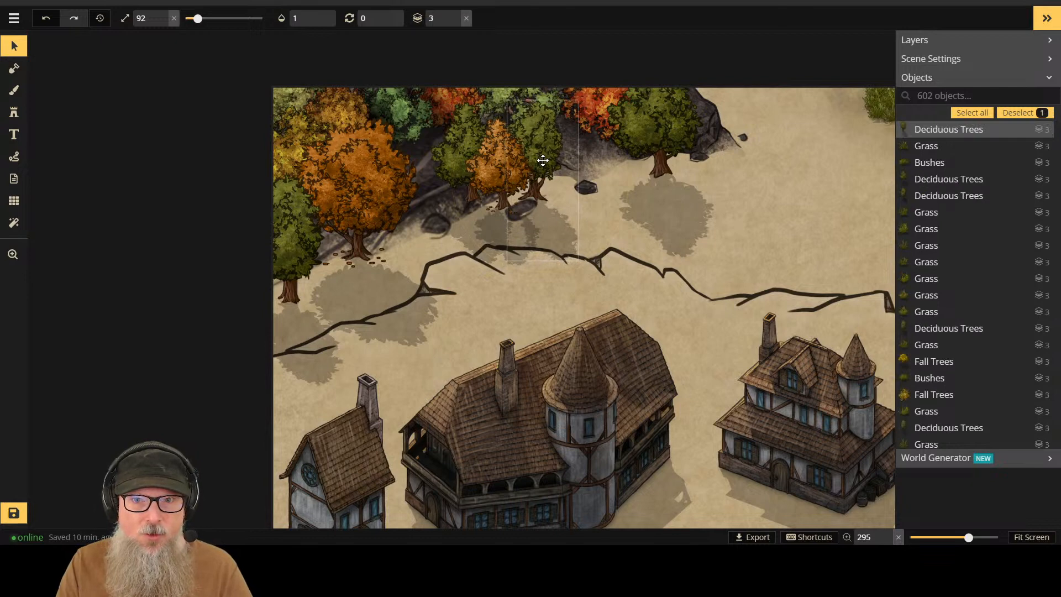
pyautogui.moveTo(543, 160); pyautogui.dragTo(542, 161)
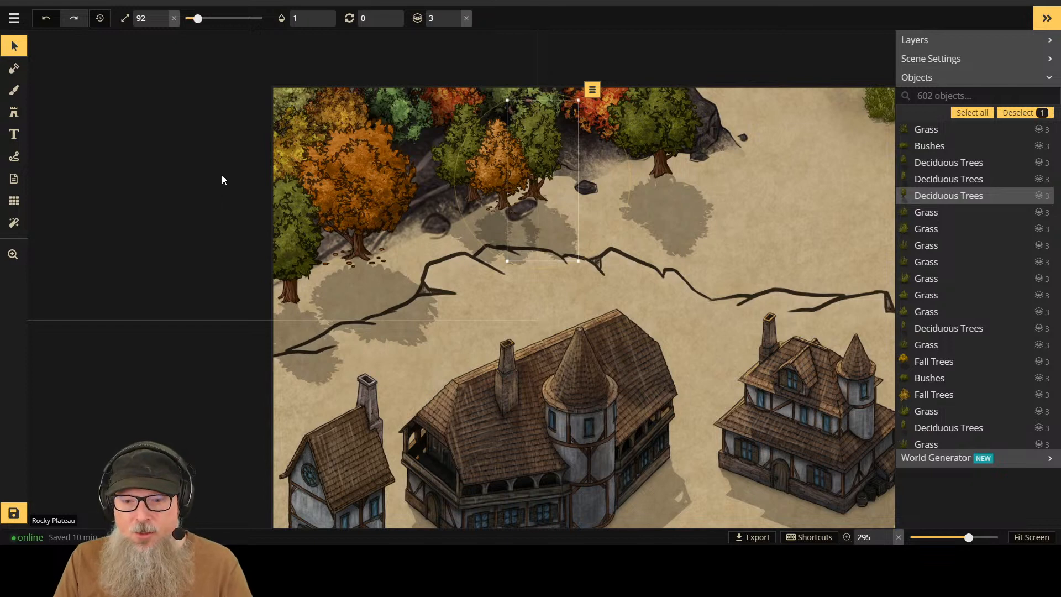
# Step: Stamp a green bush at size 90 on the map's upper edge, over the rocks beside the rightmost green tree
pyautogui.click(14, 112)
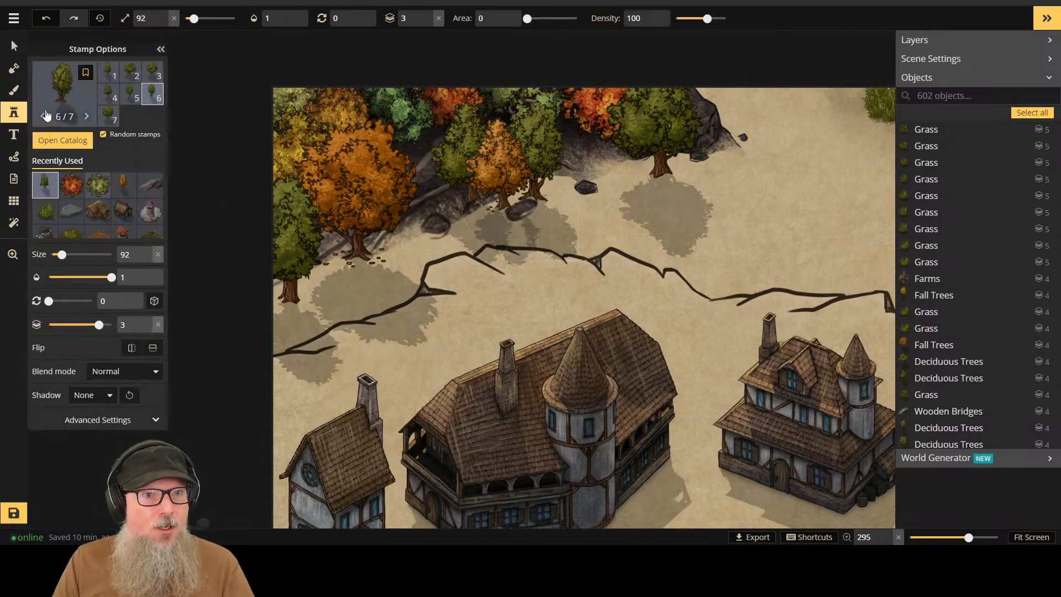
pyautogui.scroll(-2, 65, 202)
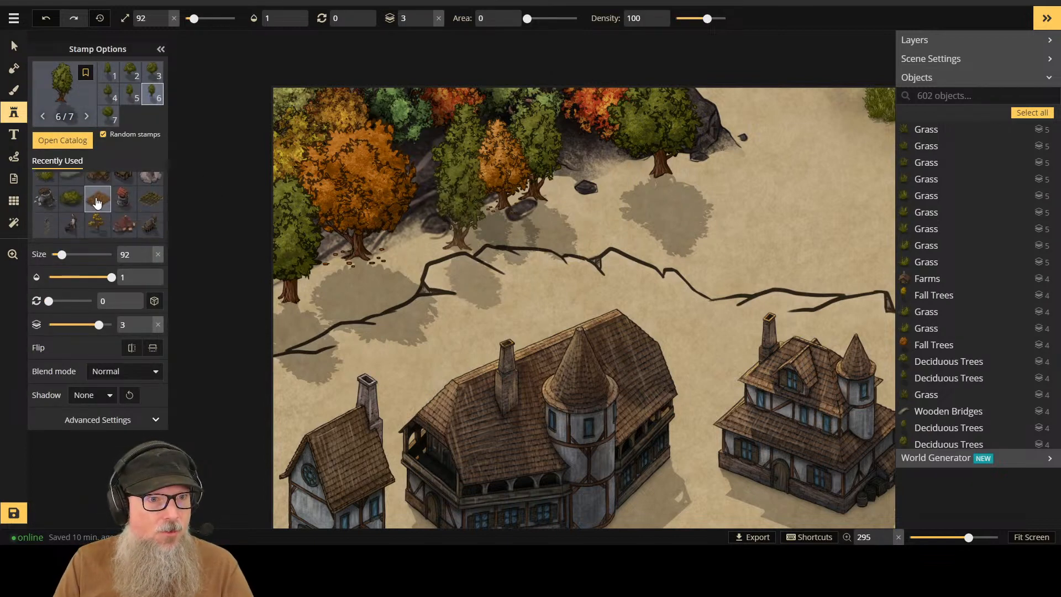
pyautogui.click(66, 202)
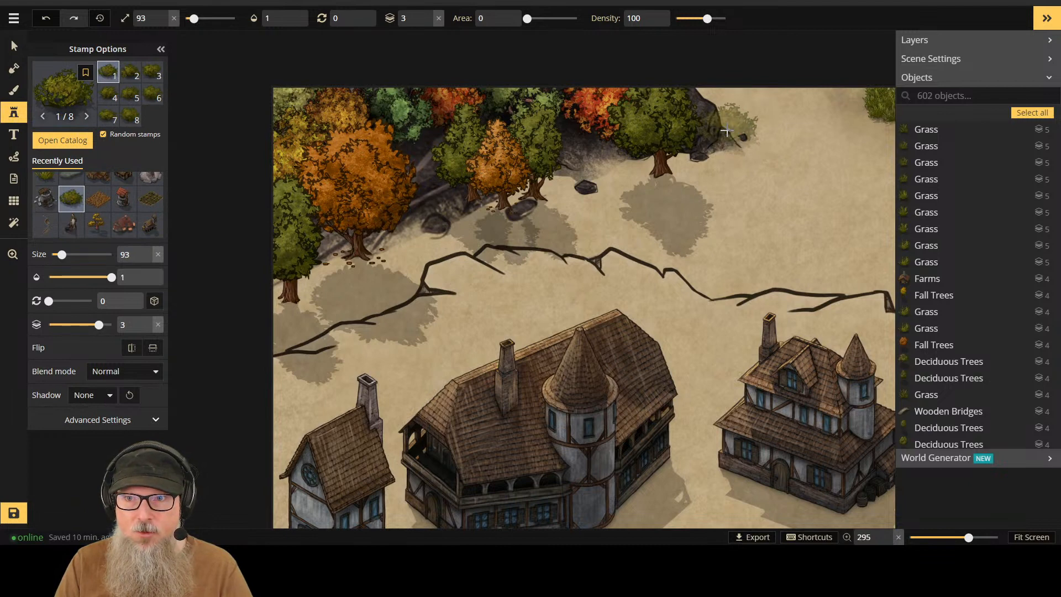
pyautogui.scroll(1, 727, 131)
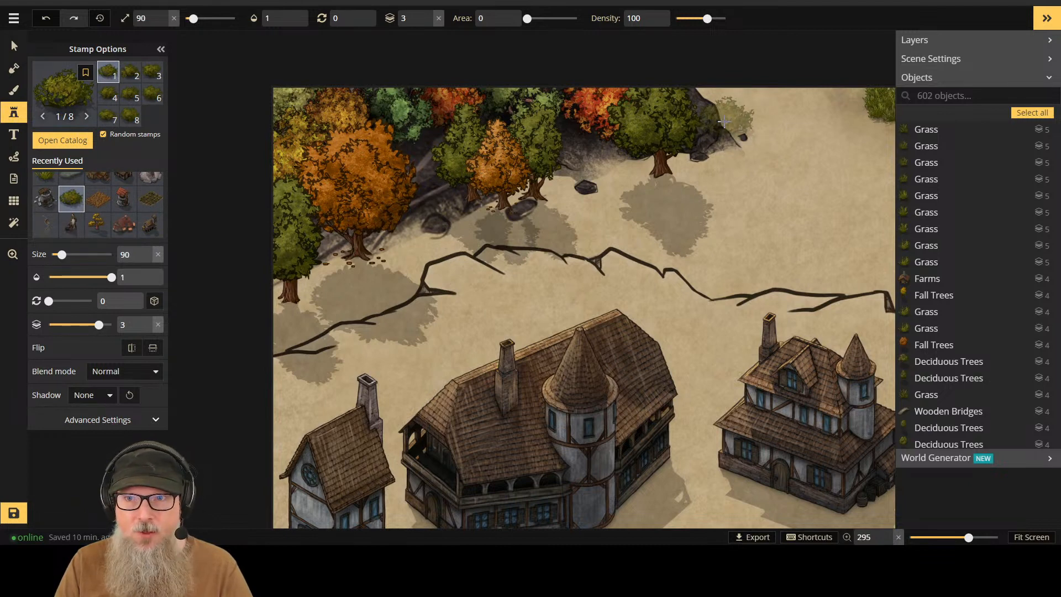
pyautogui.scroll(-1, 719, 102)
pyautogui.click(713, 98)
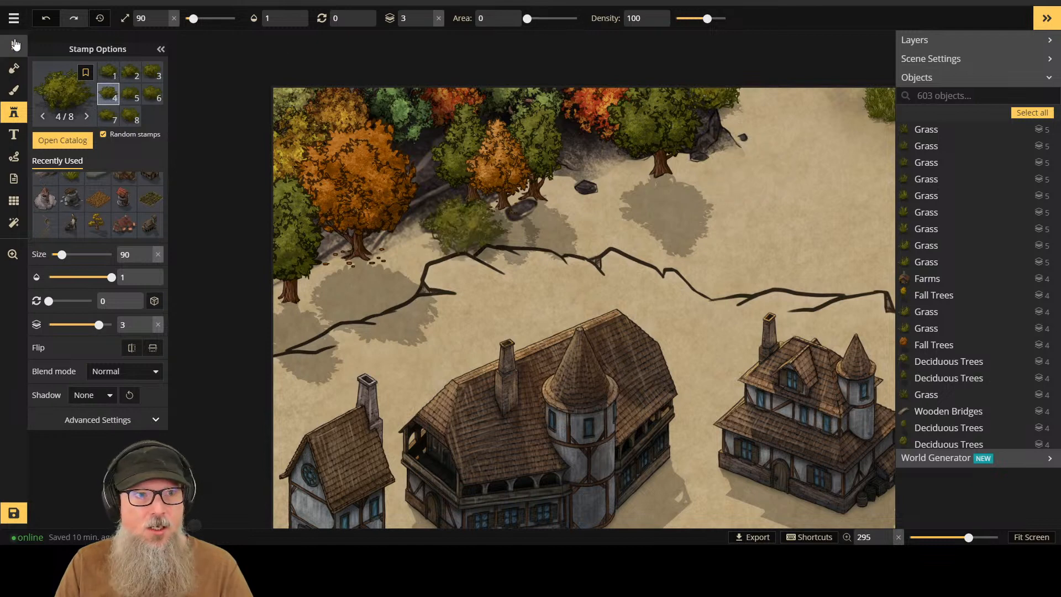
# Step: Lower the bush on the upper edge to layer 0, behind the rocks and the green tree
pyautogui.click(14, 45)
pyautogui.click(456, 23)
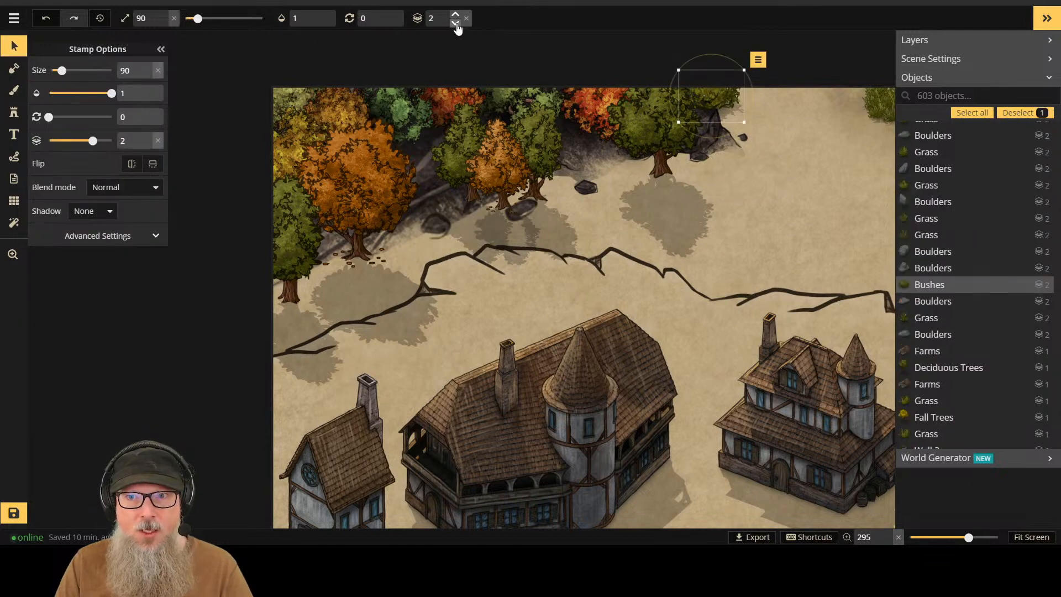
pyautogui.click(456, 23)
pyautogui.click(456, 24)
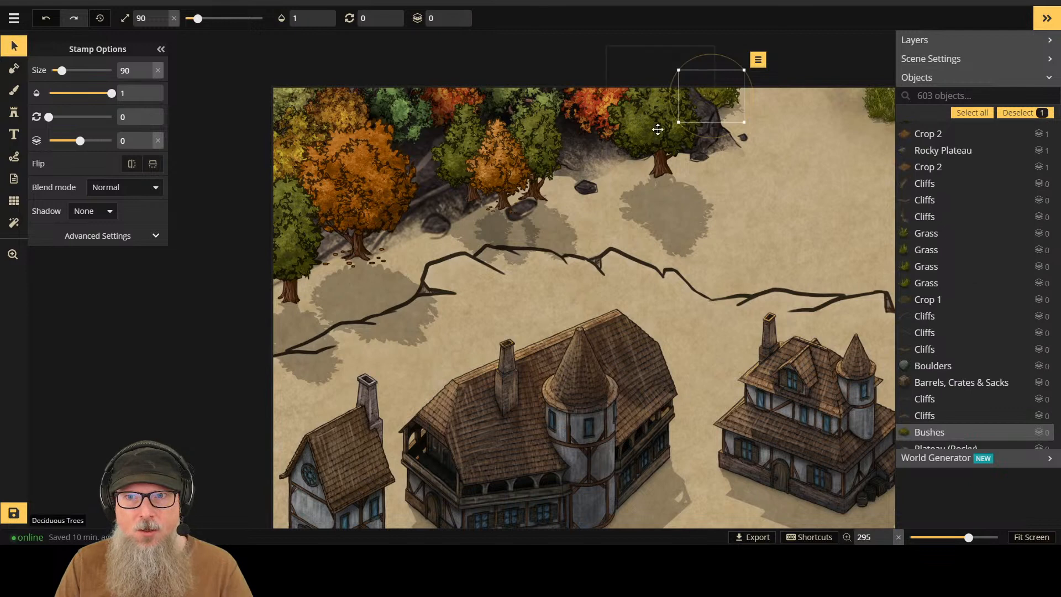
# Step: Stamp two more size 90 bushes, one on layer 0 right of the rocks and one over the small boulder between the trees, raised to layer 1
pyautogui.press('s')
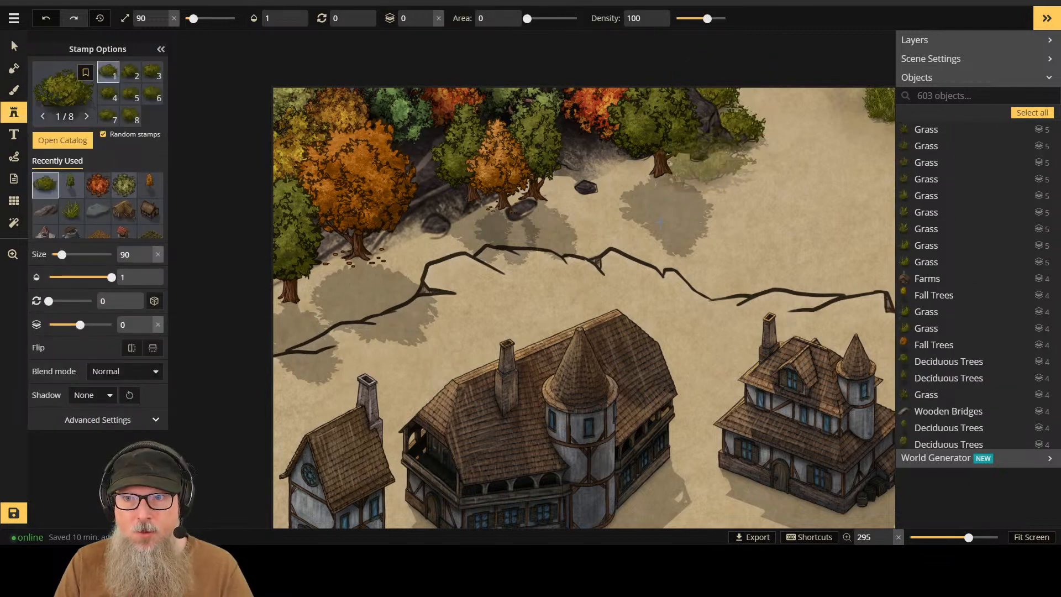
pyautogui.click(494, 247)
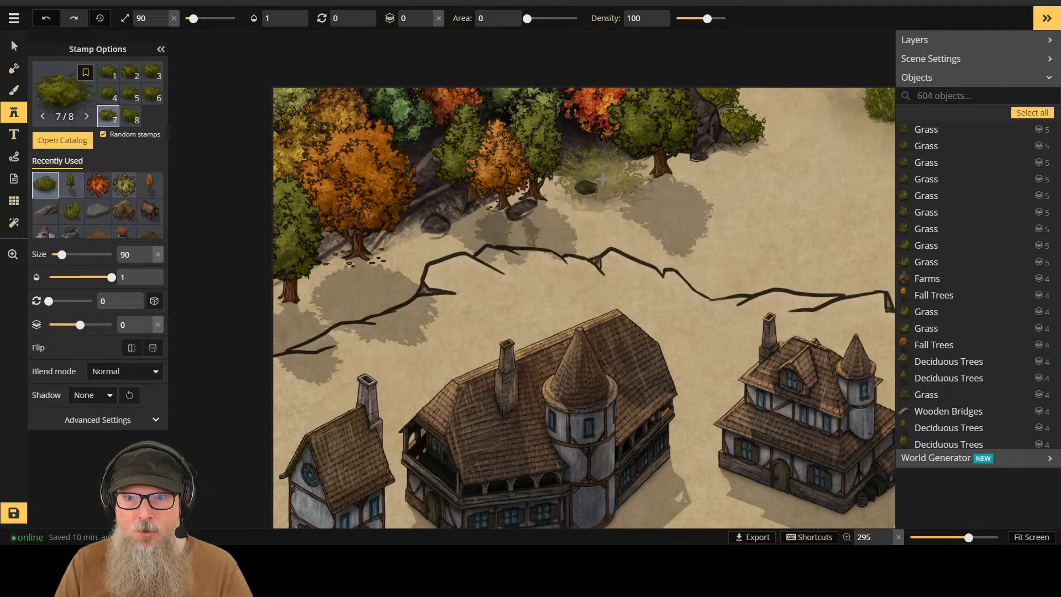
pyautogui.click(602, 178)
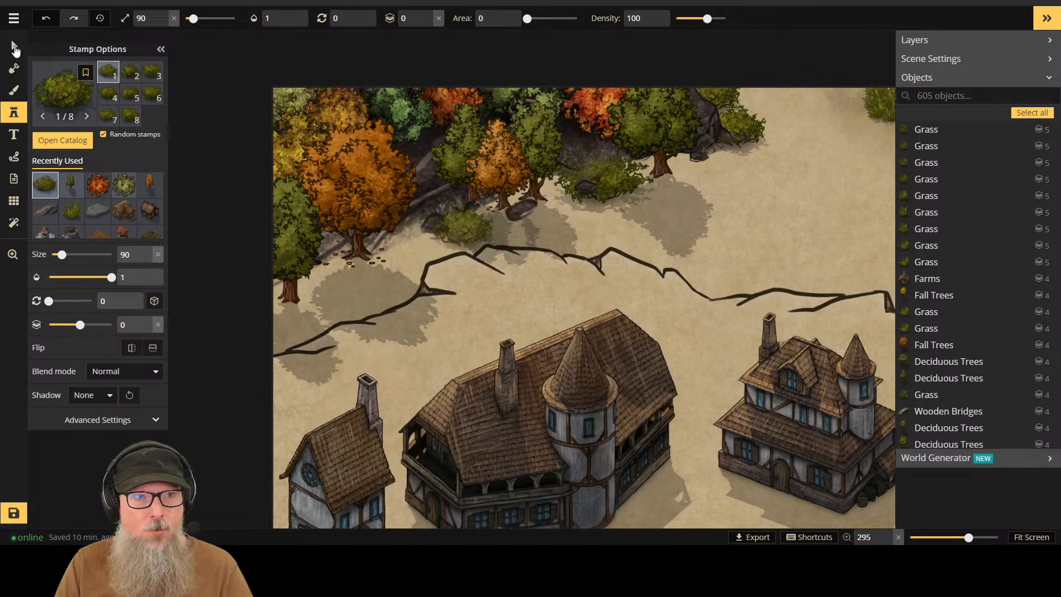
pyautogui.click(13, 46)
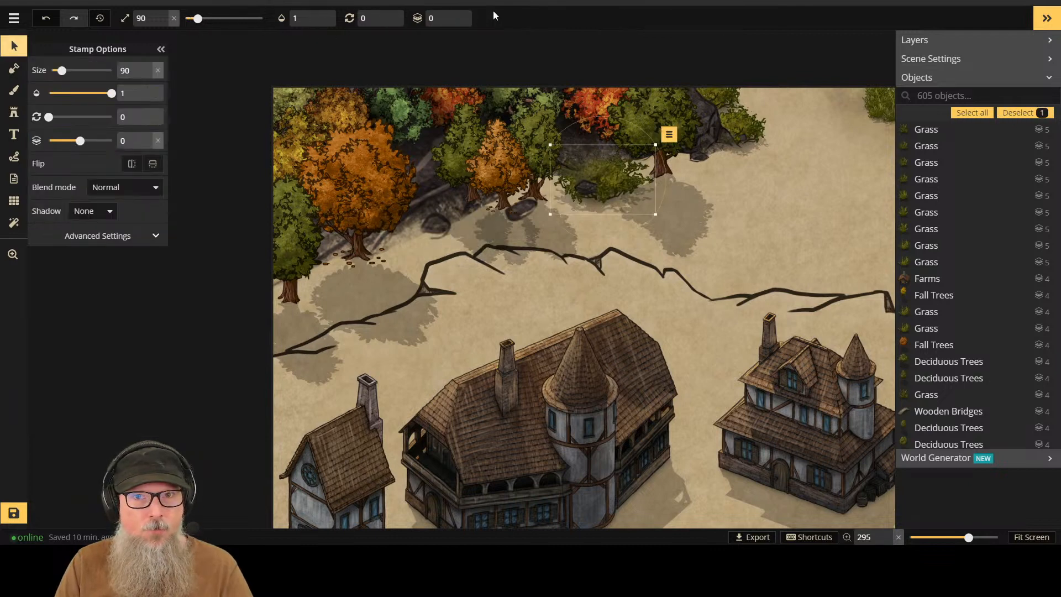
pyautogui.click(456, 14)
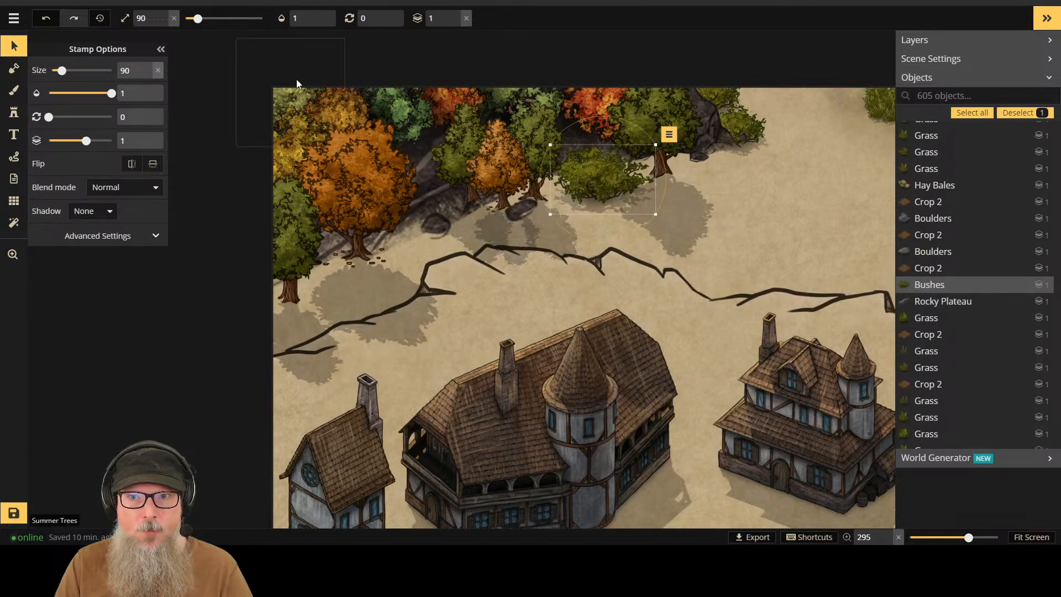
# Step: Stamp a size 90 bush on layer 1 over the cliff line in front of the large house
pyautogui.click(13, 113)
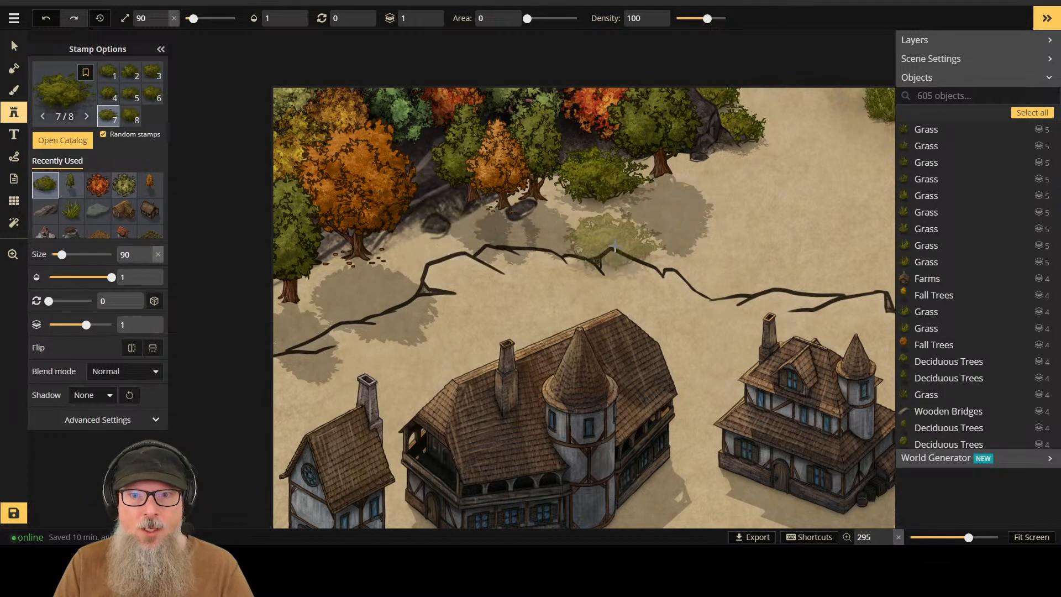
pyautogui.click(547, 252)
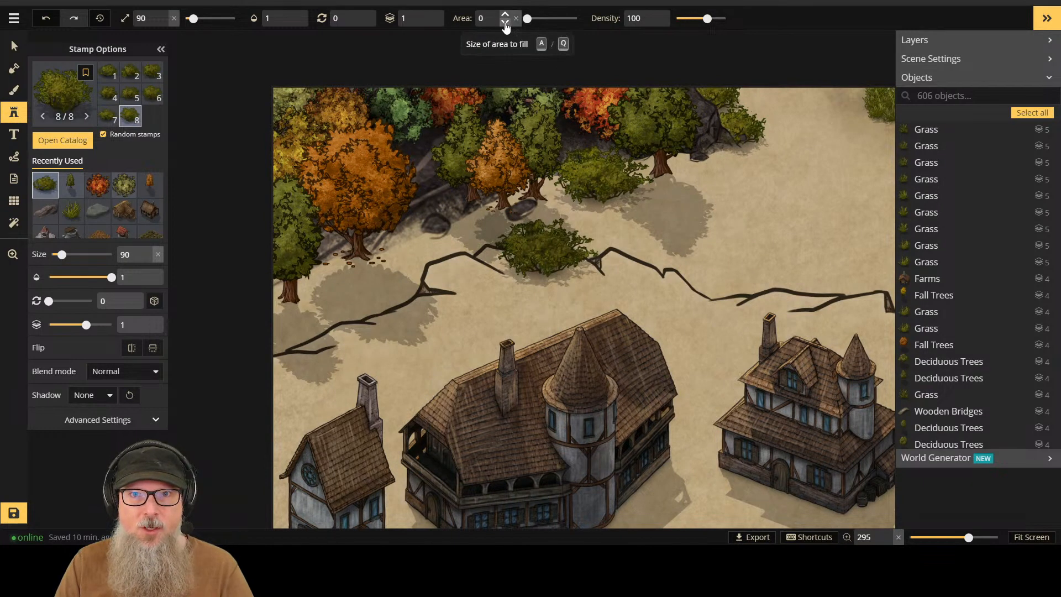
# Step: Try the bush over the cliff line on layer -1, behind the line, and return it to layer 1
pyautogui.press('Escape')
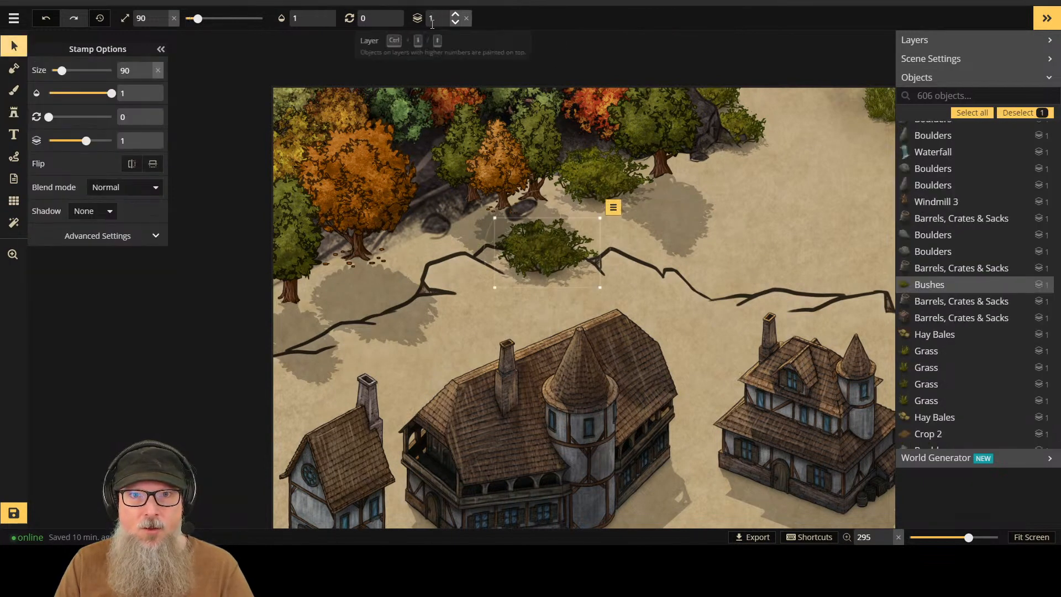
pyautogui.click(456, 23)
pyautogui.click(456, 24)
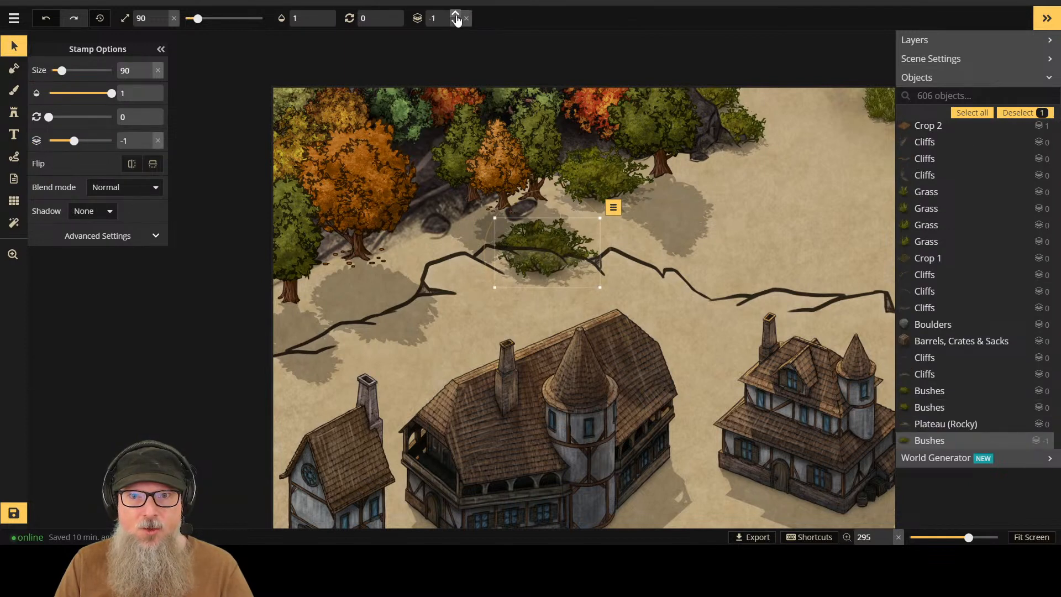
pyautogui.click(456, 15)
pyautogui.click(456, 16)
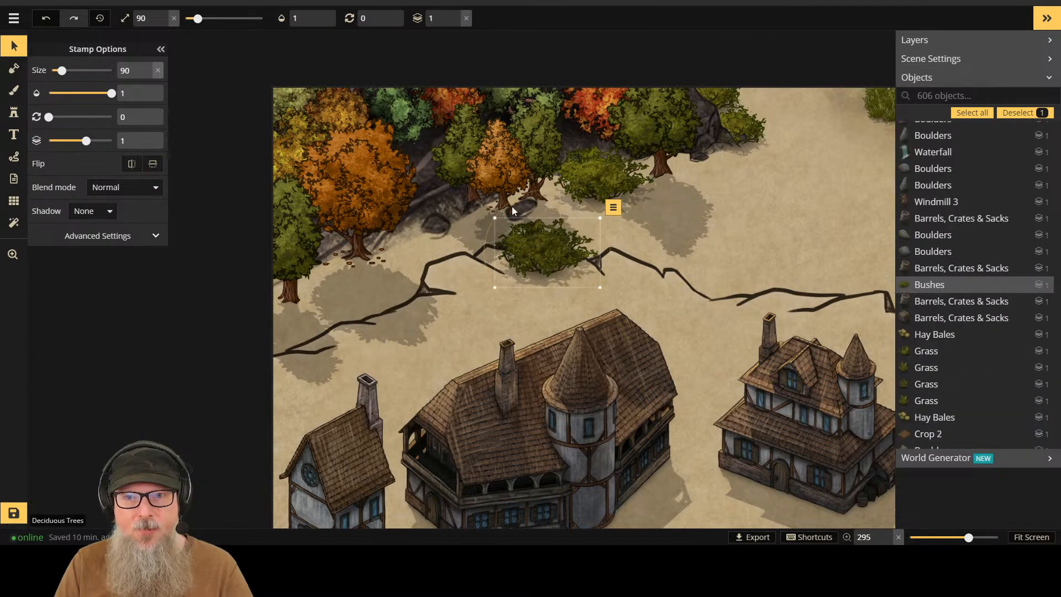
# Step: Move the bush from the cliff line into the gap between the two orange trees, try it on layer 0, and return it to layer 1
pyautogui.moveTo(548, 245); pyautogui.dragTo(437, 199)
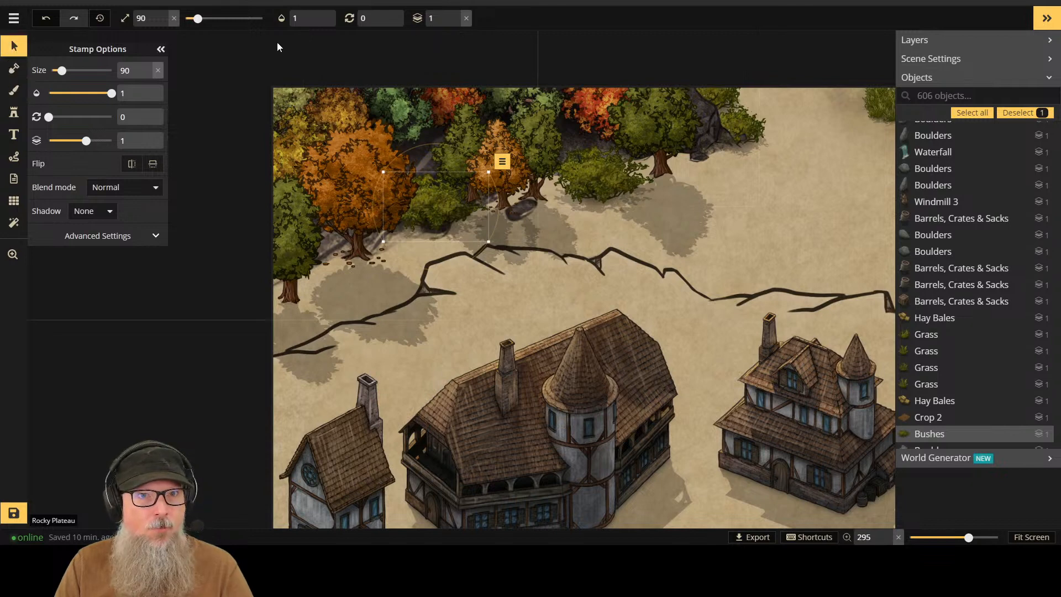
pyautogui.click(455, 22)
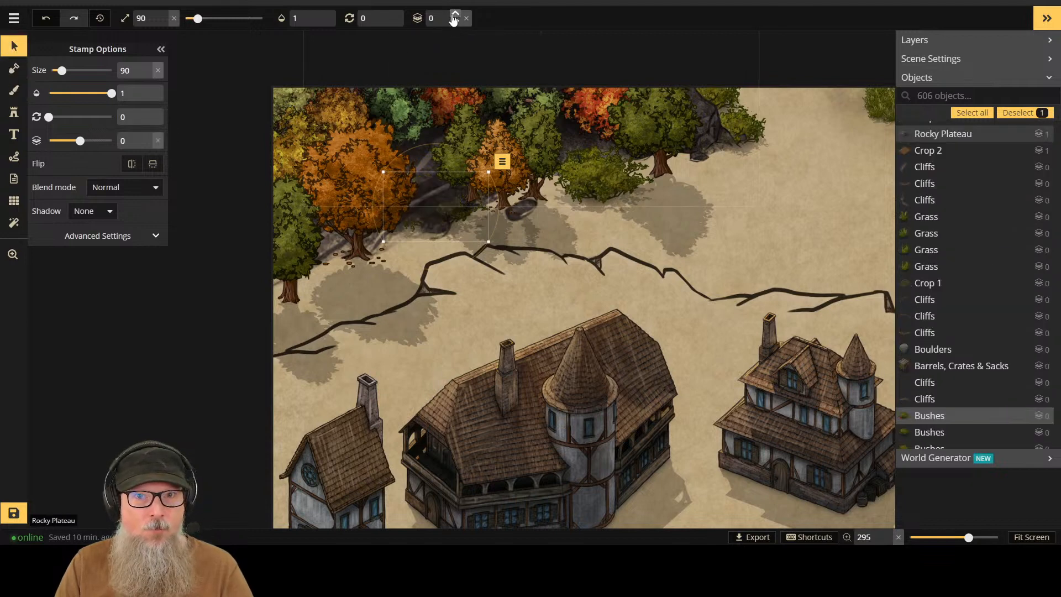
pyautogui.click(455, 14)
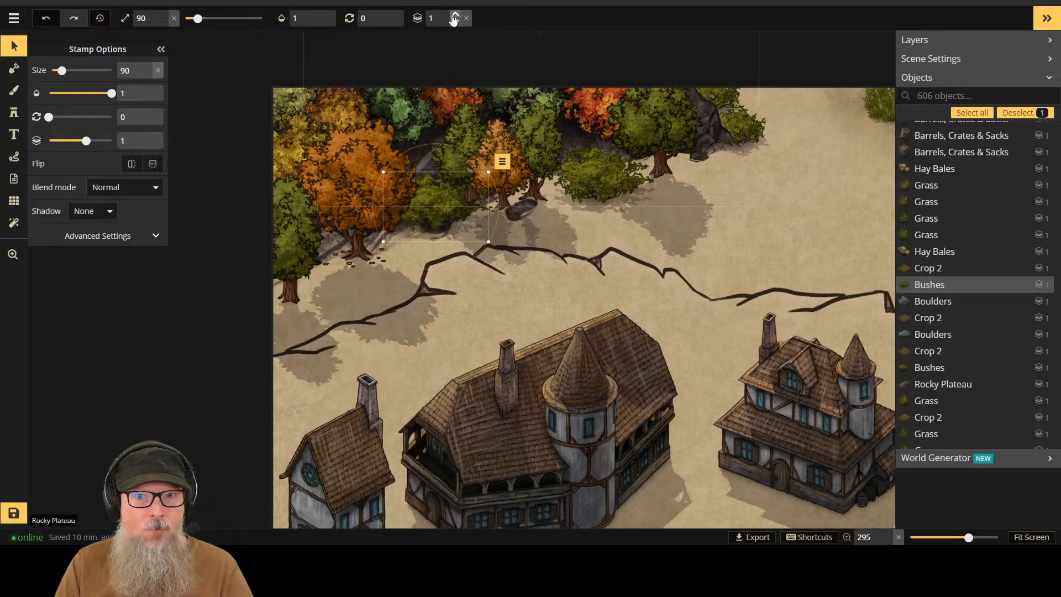
# Step: Set that bush to size 70 and move it to the map's left edge, by the green tree above the cliff line
pyautogui.click(705, 201)
pyautogui.scroll(-3, 804, 210)
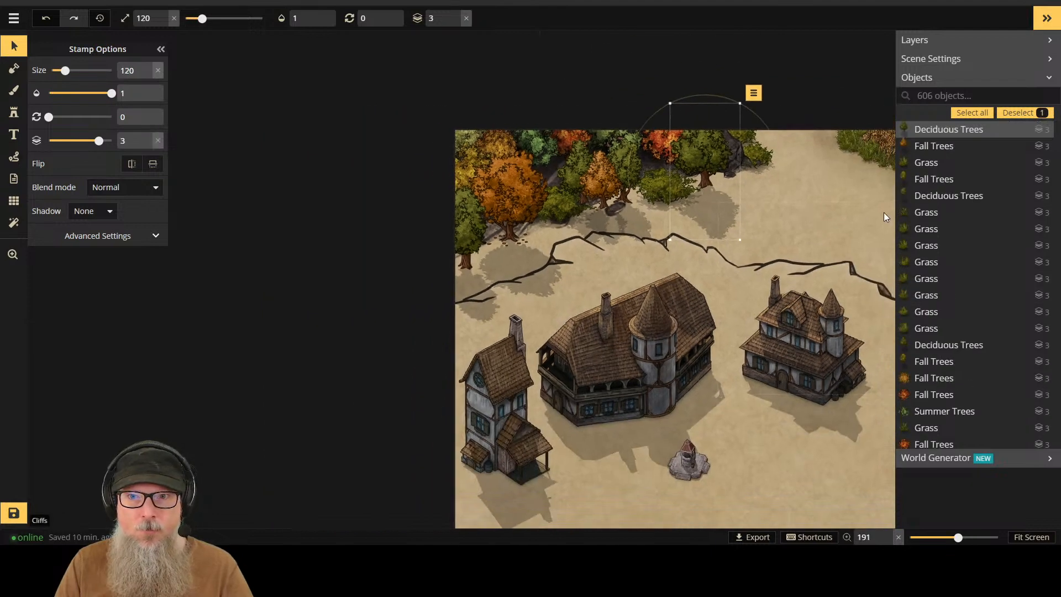
pyautogui.moveTo(564, 211); pyautogui.dragTo(490, 245)
pyautogui.scroll(-2, 497, 251)
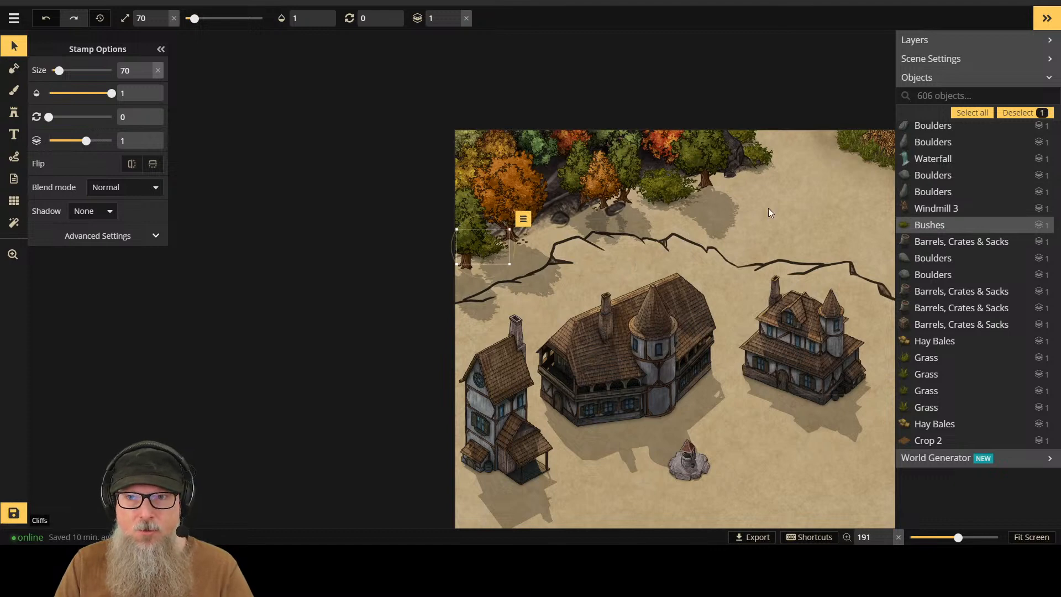
# Step: Compare the bare ground around the houses and windmill with the finished village map, and save the map in progress
pyautogui.scroll(-2, 769, 208)
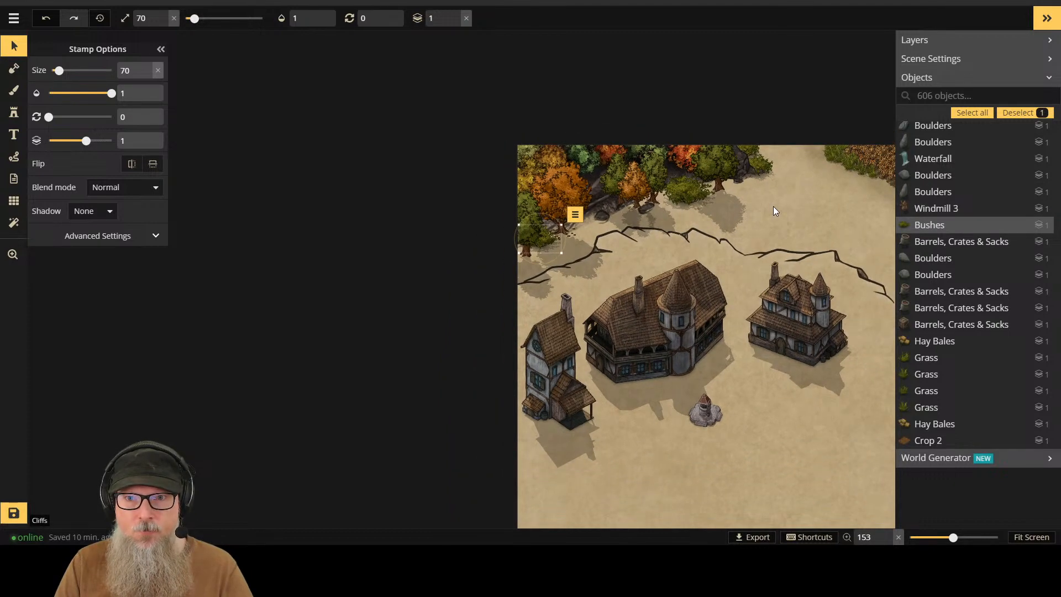
pyautogui.scroll(-2, 842, 184)
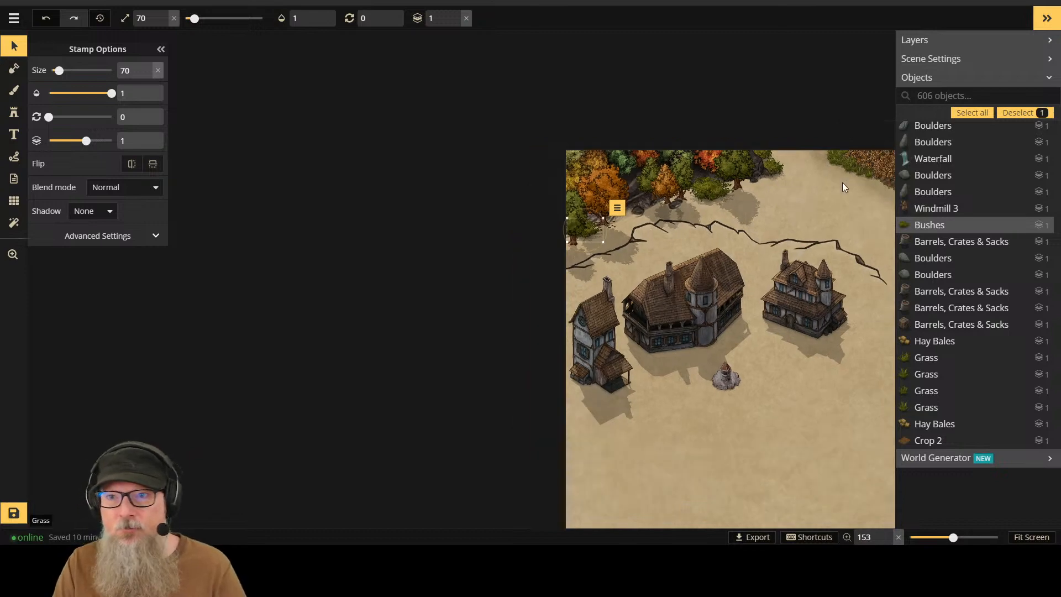
pyautogui.moveTo(834, 191); pyautogui.dragTo(449, 210)
pyautogui.scroll(3, 449, 210)
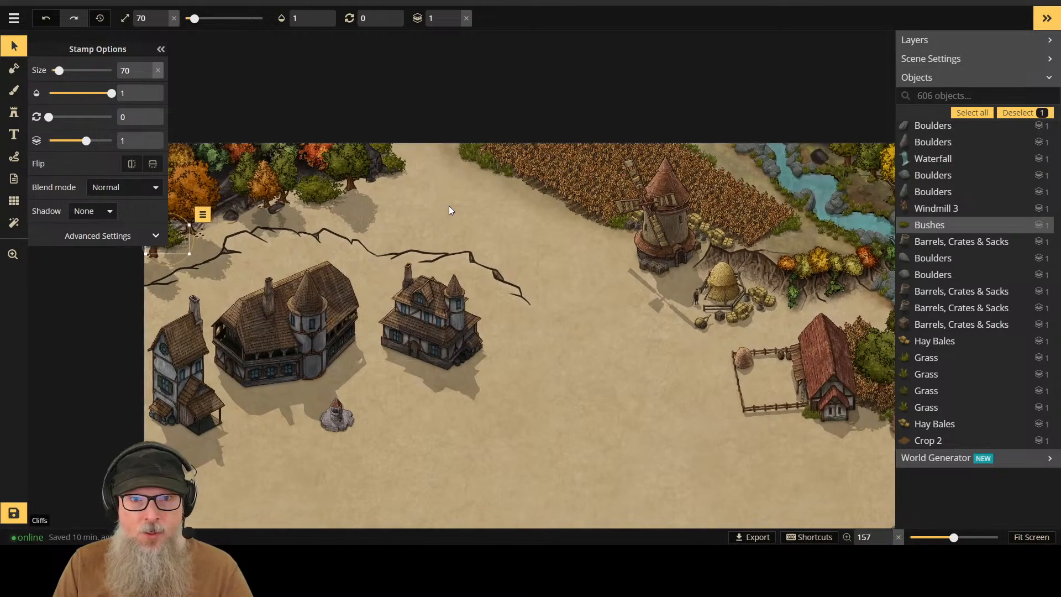
pyautogui.scroll(1, 449, 210)
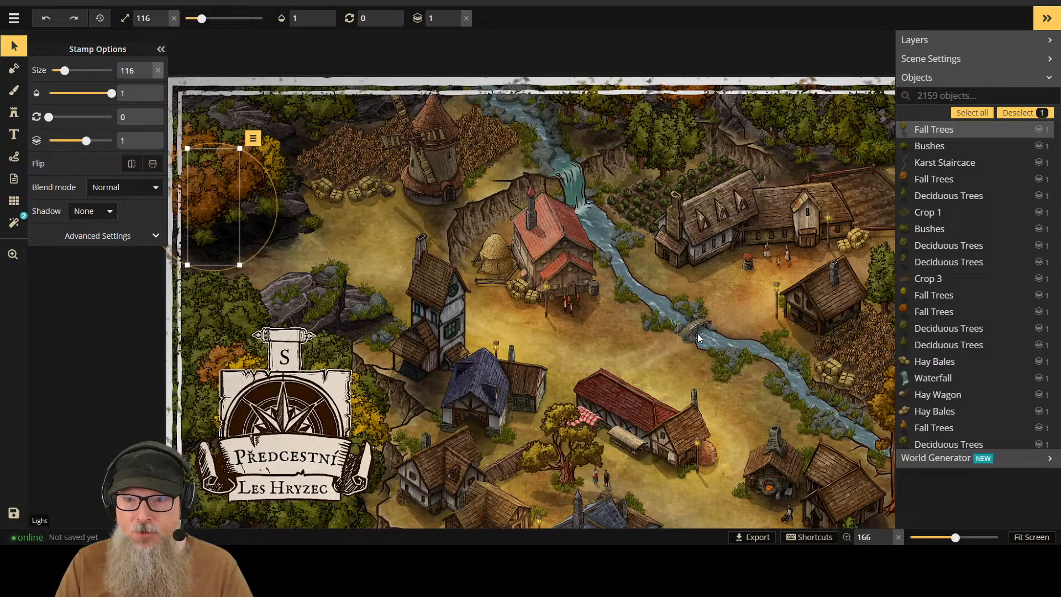
pyautogui.click(603, 332)
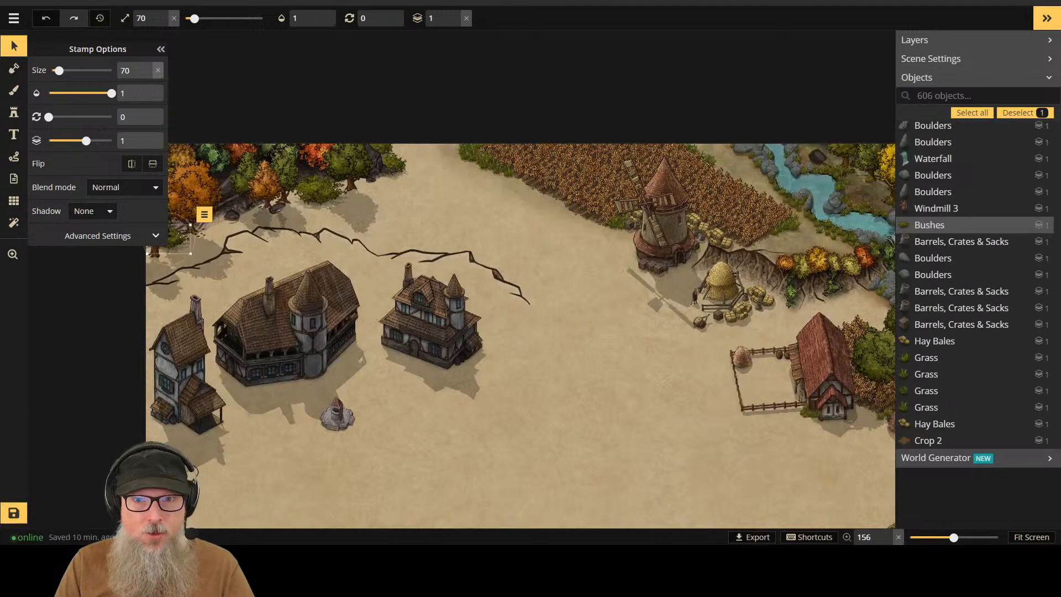
pyautogui.click(14, 514)
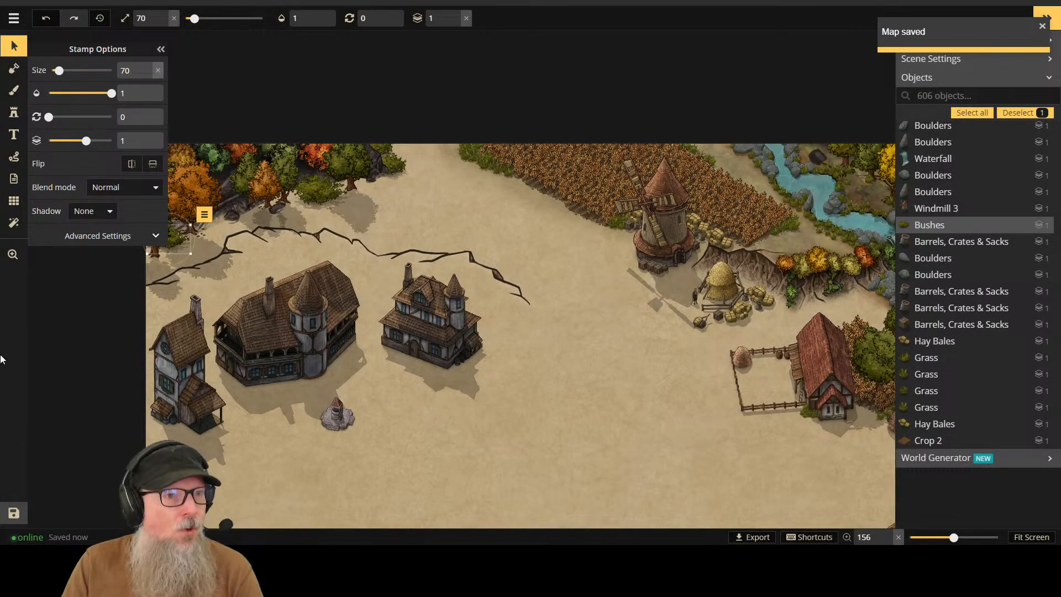
# Step: Open the brush's texture catalog and include the Fantasy Battlemaps 2.0, Fantasy World and Fantasy Regional Classic packs
pyautogui.click(13, 111)
pyautogui.click(14, 93)
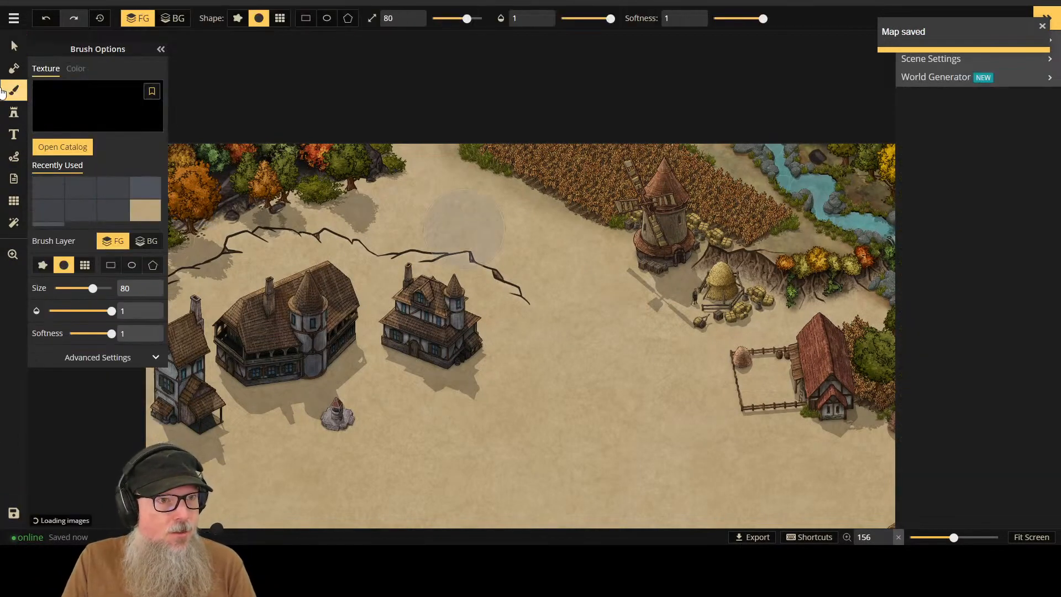
pyautogui.click(94, 113)
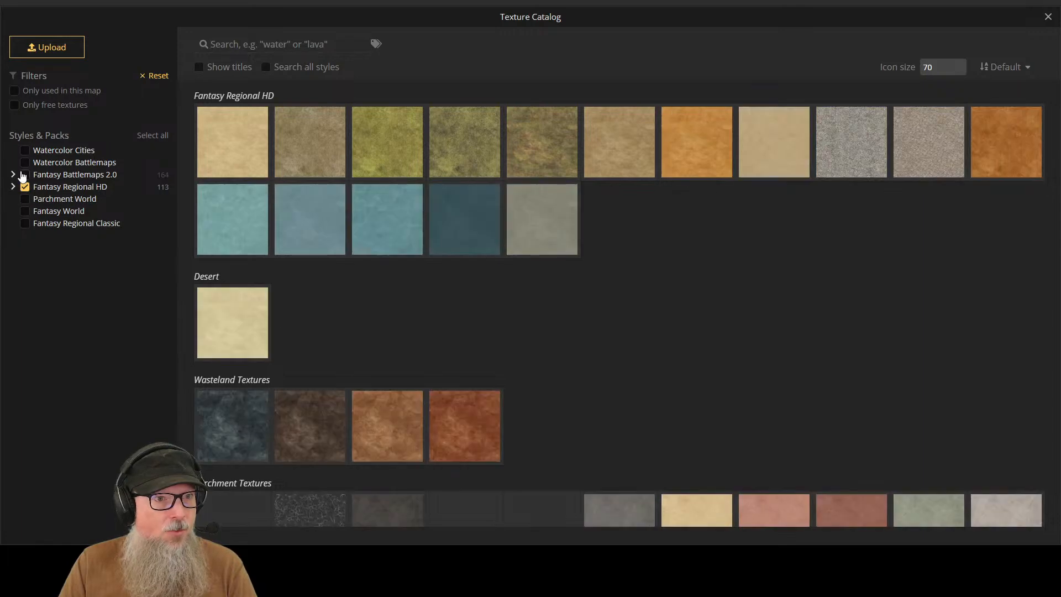
pyautogui.click(24, 174)
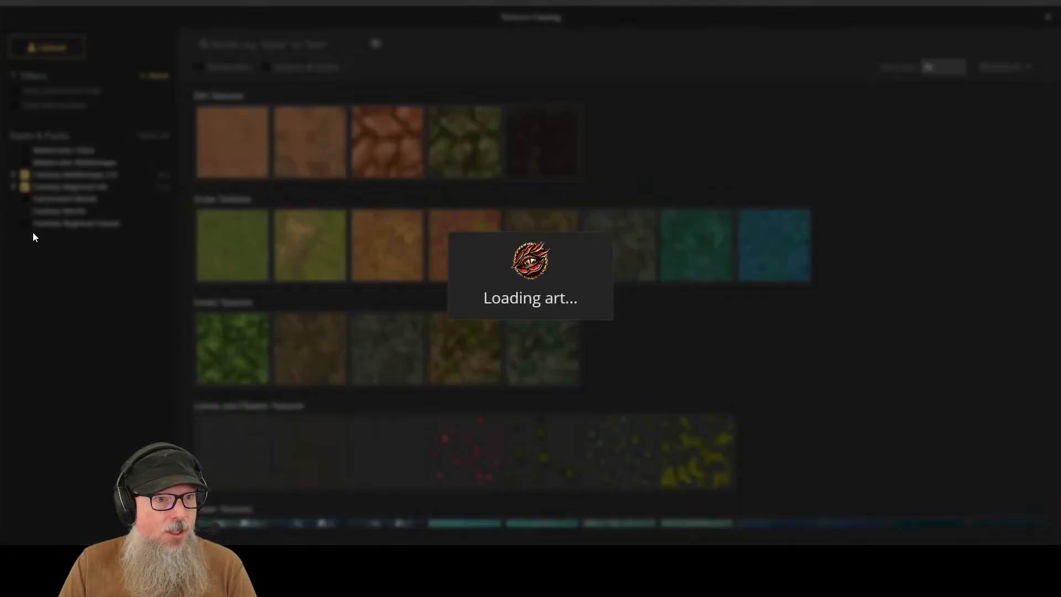
pyautogui.click(25, 214)
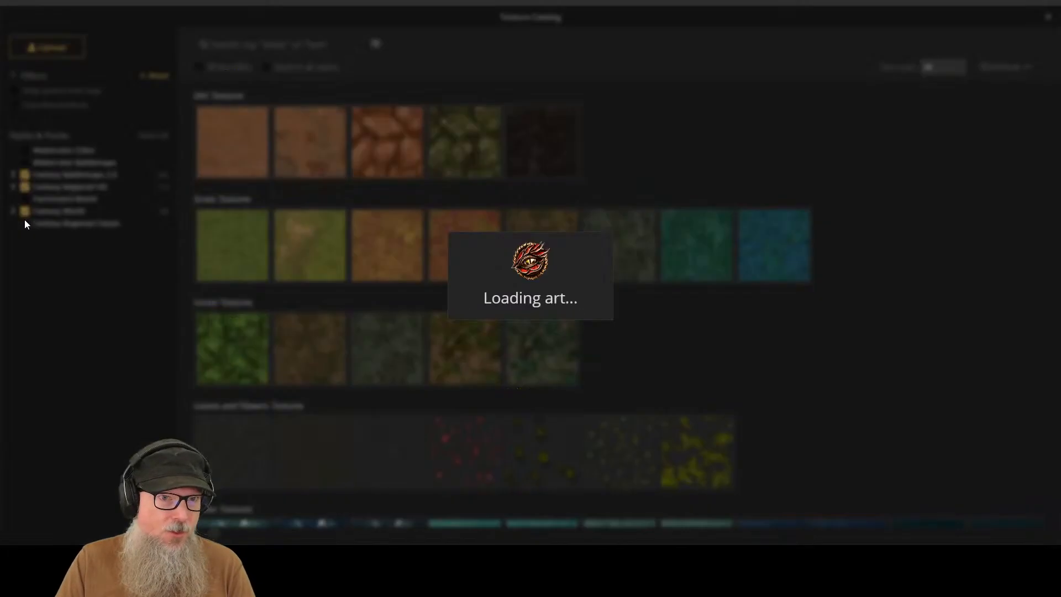
pyautogui.click(24, 223)
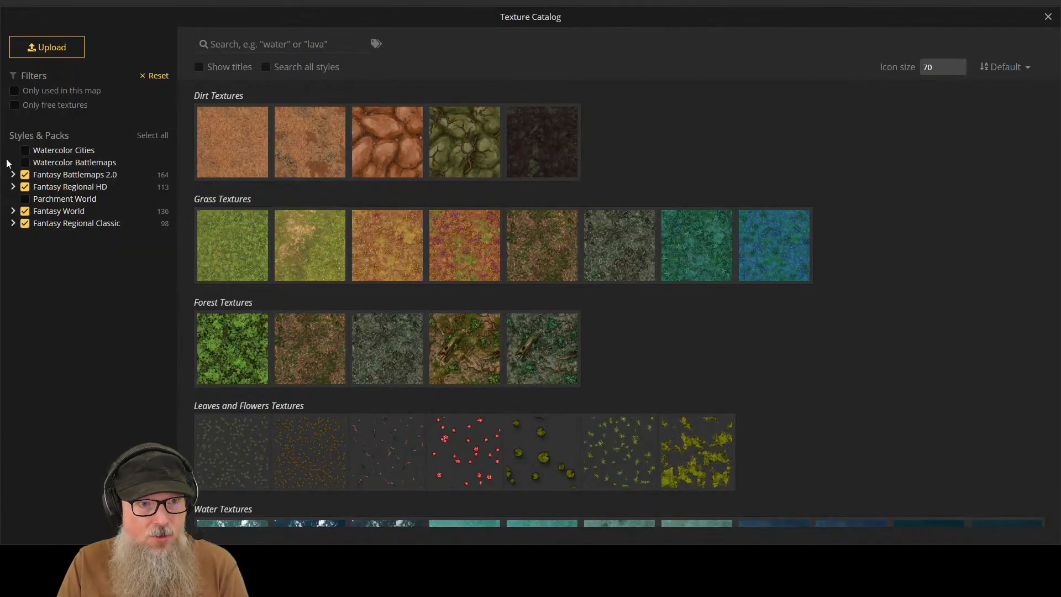
# Step: Choose the mottled olive-green land texture from the Fantasy Regional HD set for the foreground brush
pyautogui.scroll(-5, 470, 346)
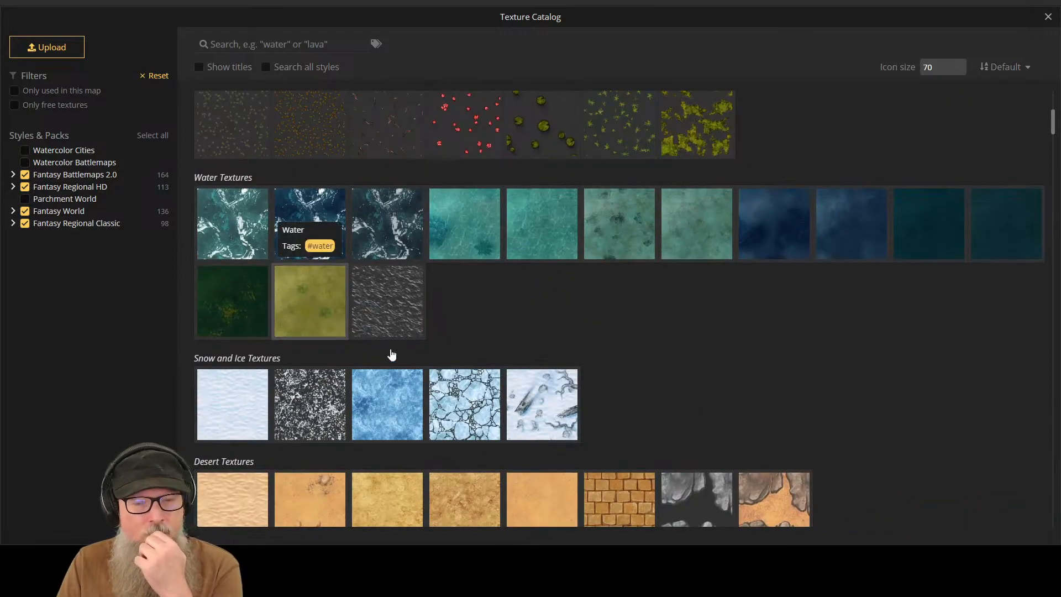
pyautogui.scroll(-5, 443, 372)
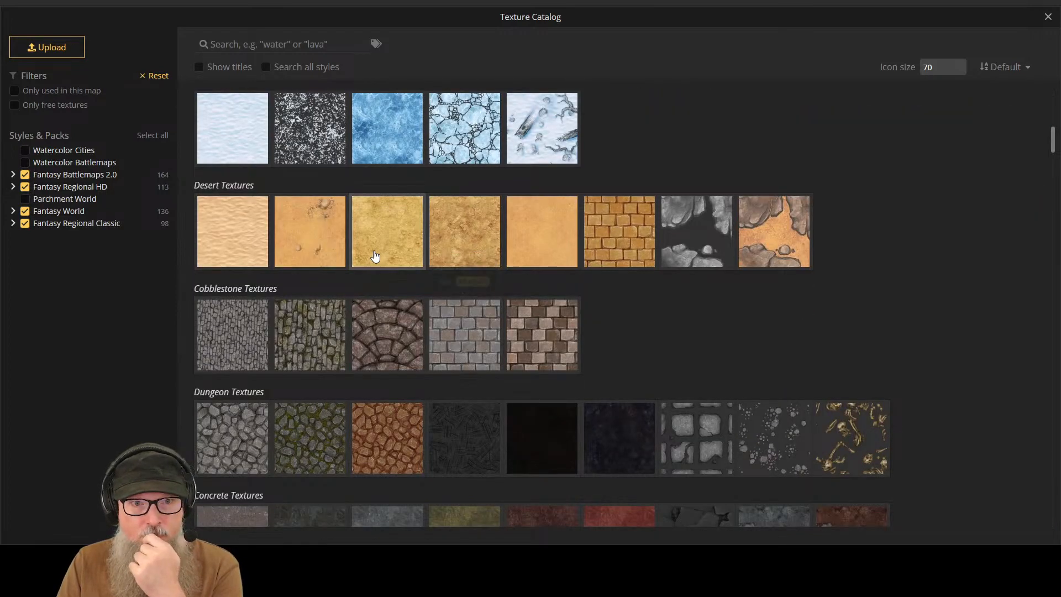
pyautogui.scroll(-6, 581, 314)
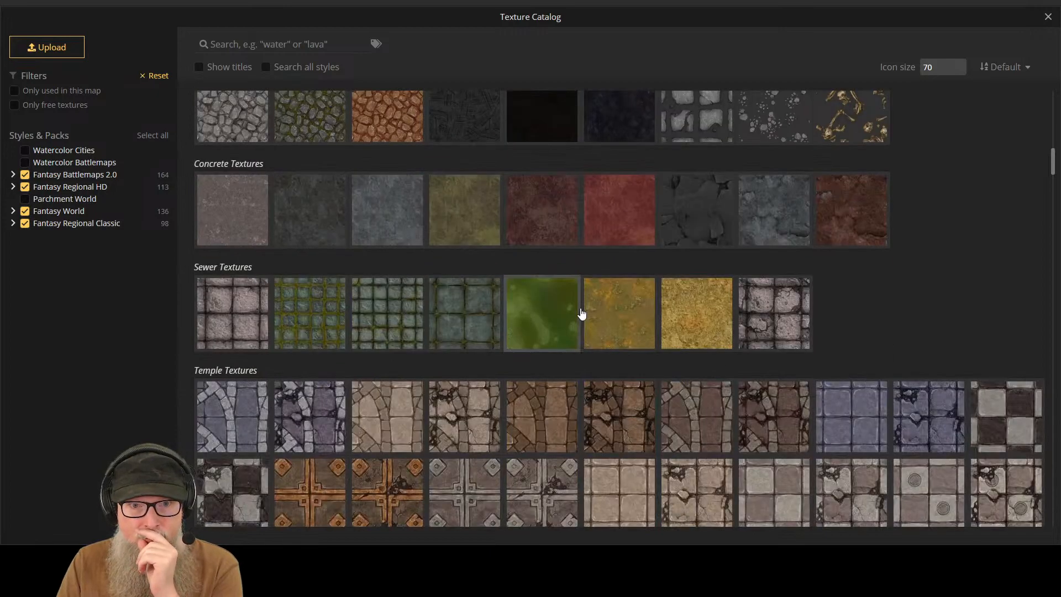
pyautogui.scroll(-12, 581, 314)
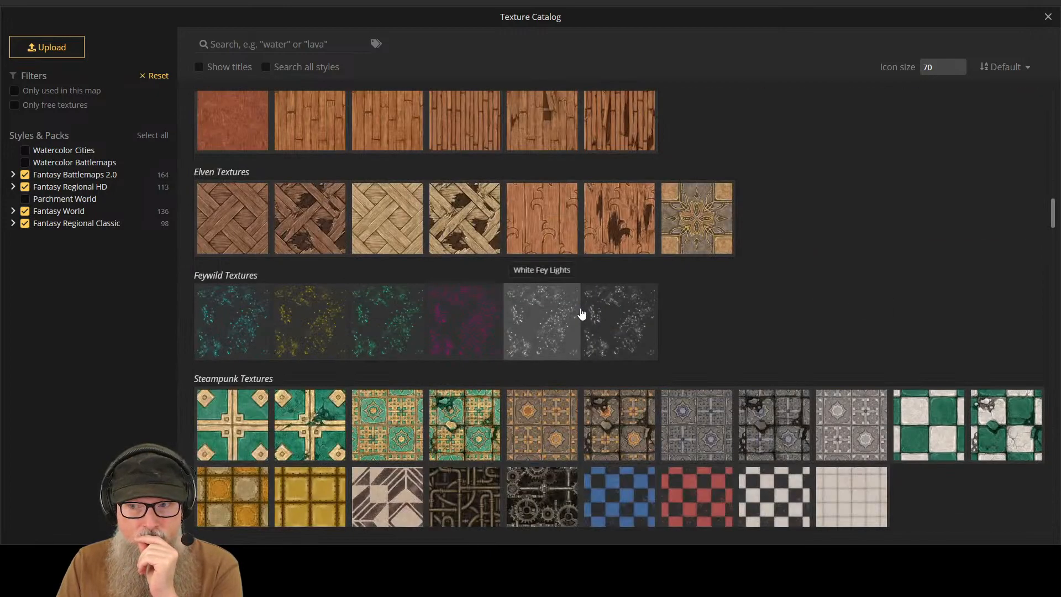
pyautogui.scroll(-6, 581, 314)
pyautogui.scroll(-6, 582, 313)
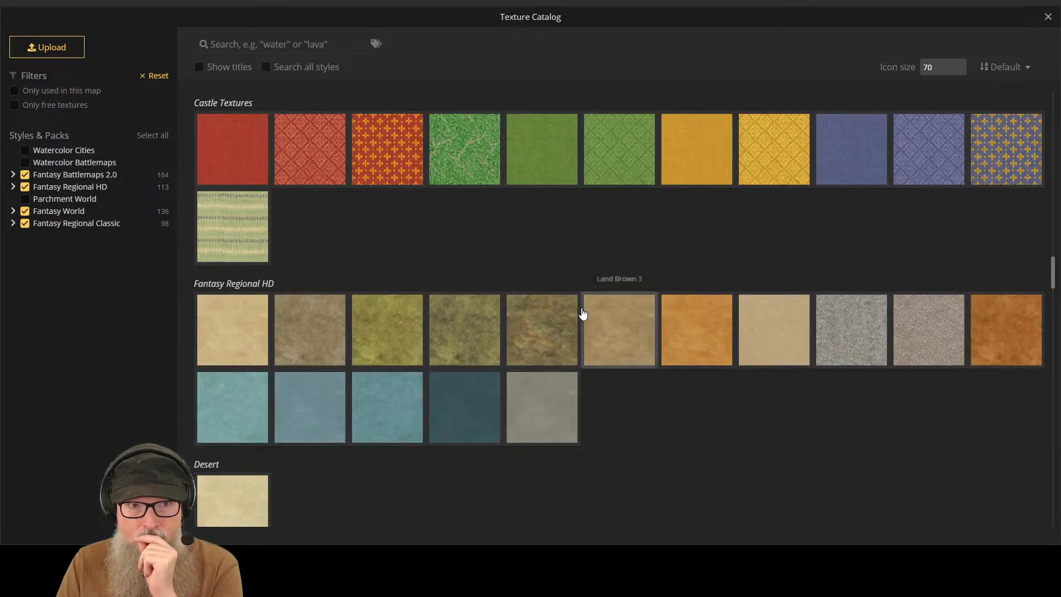
pyautogui.scroll(-6, 582, 313)
pyautogui.scroll(5, 582, 312)
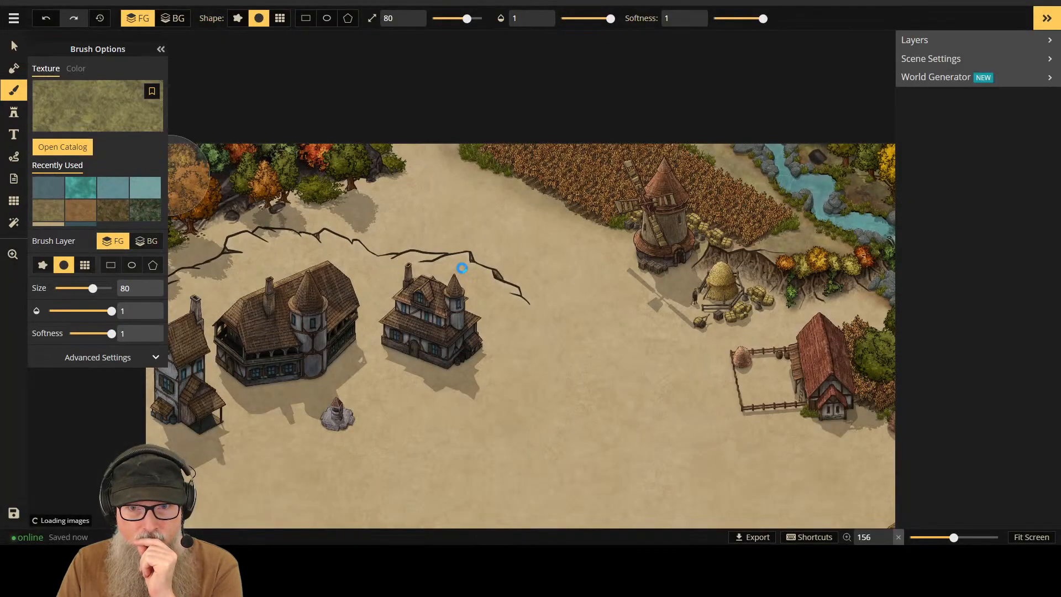
# Step: Set the brush to size 65 and opacity 0.54, and collapse the brush options to uncover the map
pyautogui.press('[')
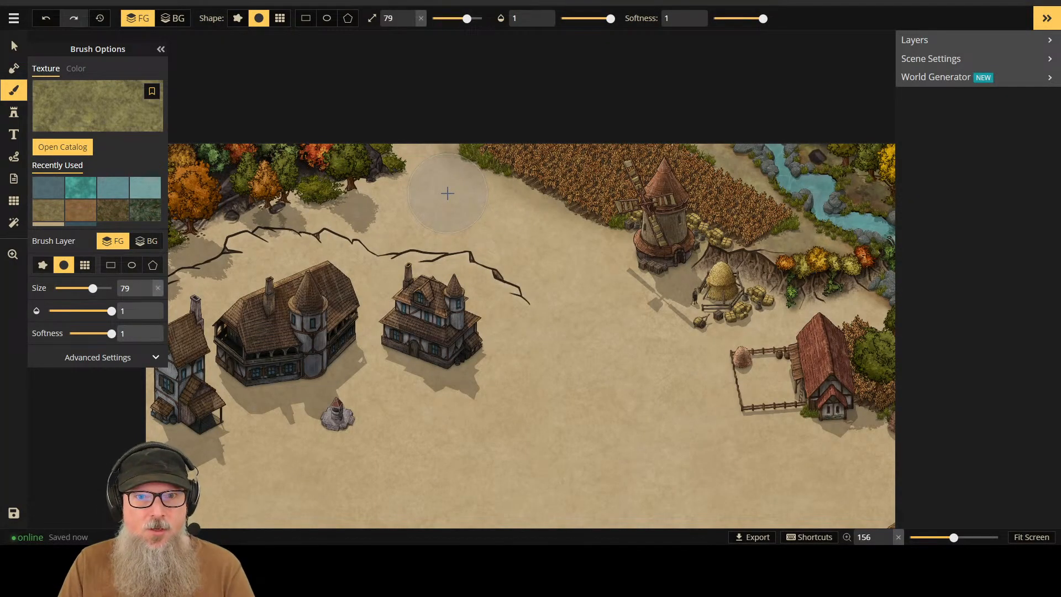
pyautogui.press('[')
pyautogui.press('[')
pyautogui.press('[')
pyautogui.press('[')
pyautogui.press('[')
pyautogui.press('[')
pyautogui.press('[')
pyautogui.press('[')
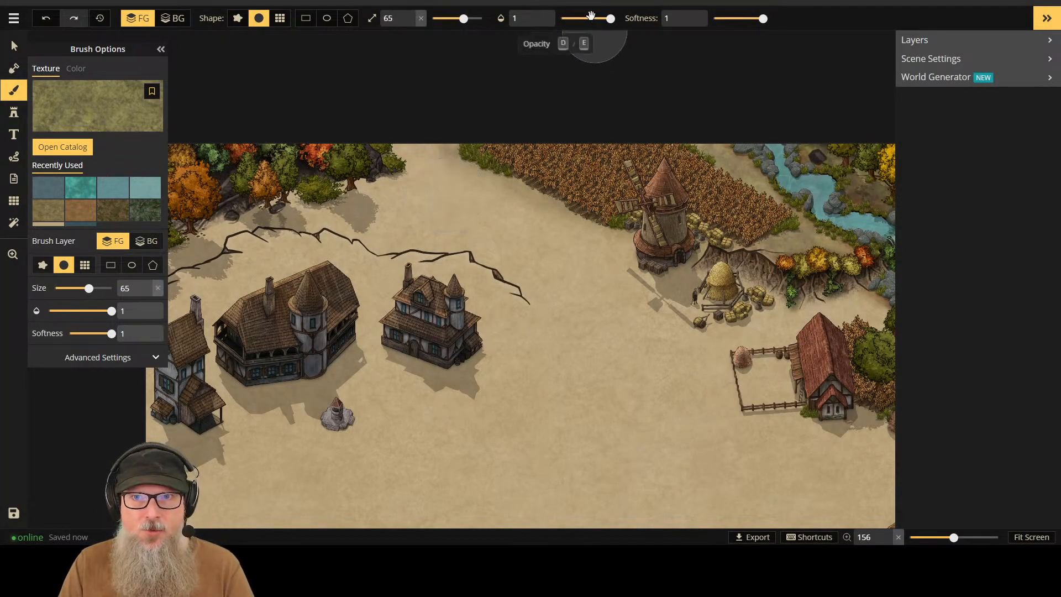
pyautogui.moveTo(610, 18); pyautogui.dragTo(586, 18)
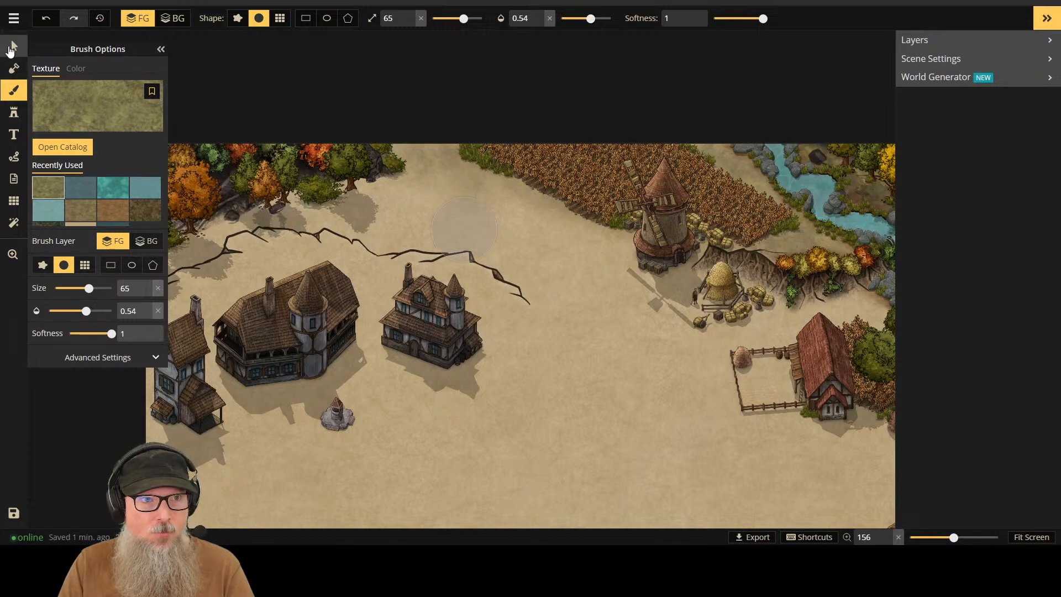
pyautogui.click(161, 48)
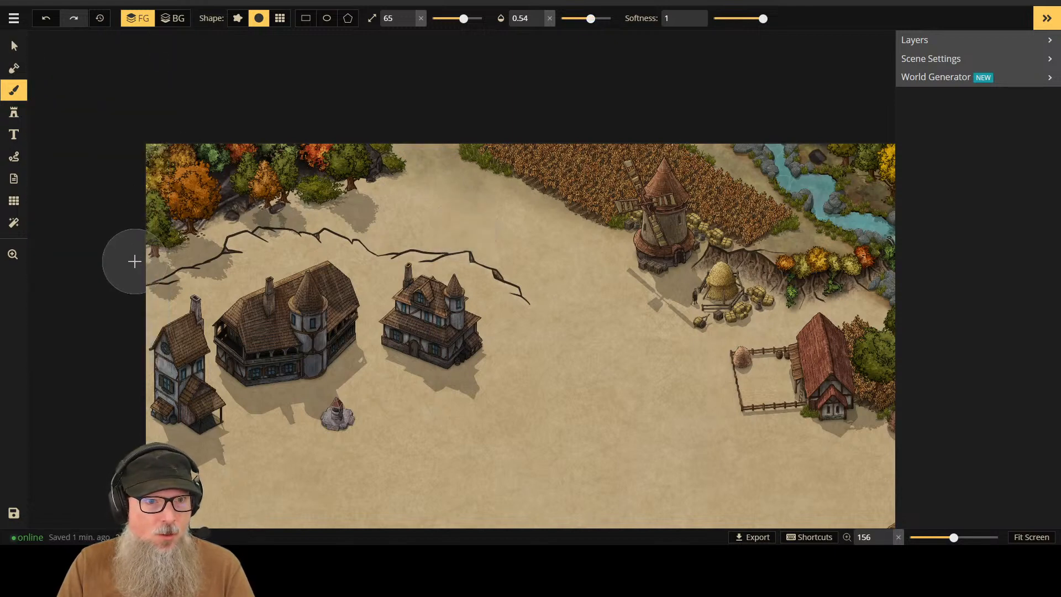
# Step: Paint soft green ground between the trees, cliff line and crop field, reducing the brush to size 40 for tighter areas
pyautogui.press('[')
pyautogui.press('[')
pyautogui.press('[')
pyautogui.press('[')
pyautogui.press('[')
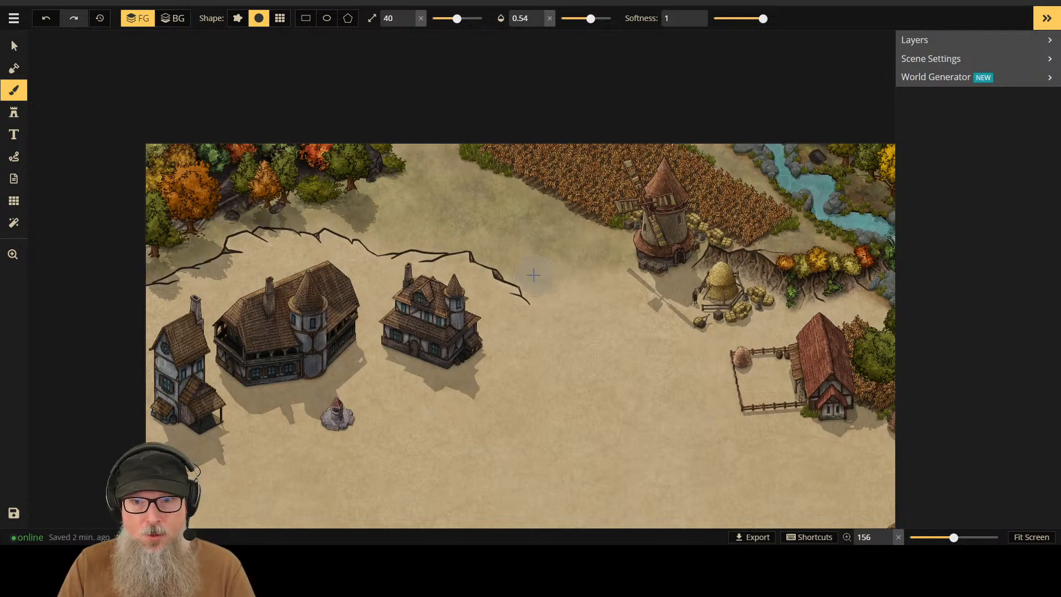
# Step: Paint fainter green ground around the windmill and the farm side with the brush at size 47 and opacity 0.44
pyautogui.press(']')
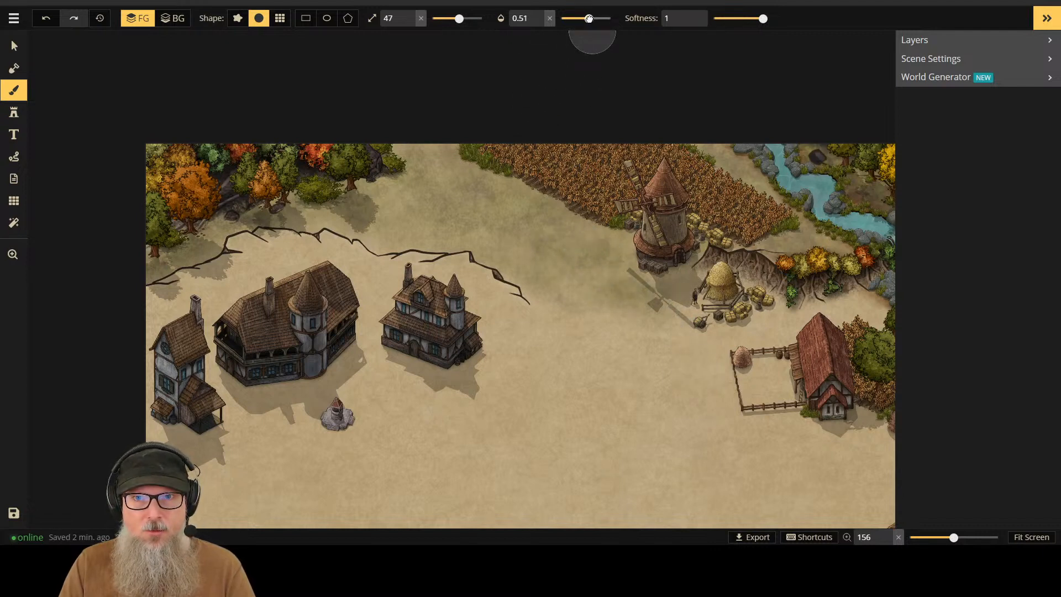
pyautogui.moveTo(586, 18); pyautogui.dragTo(585, 18)
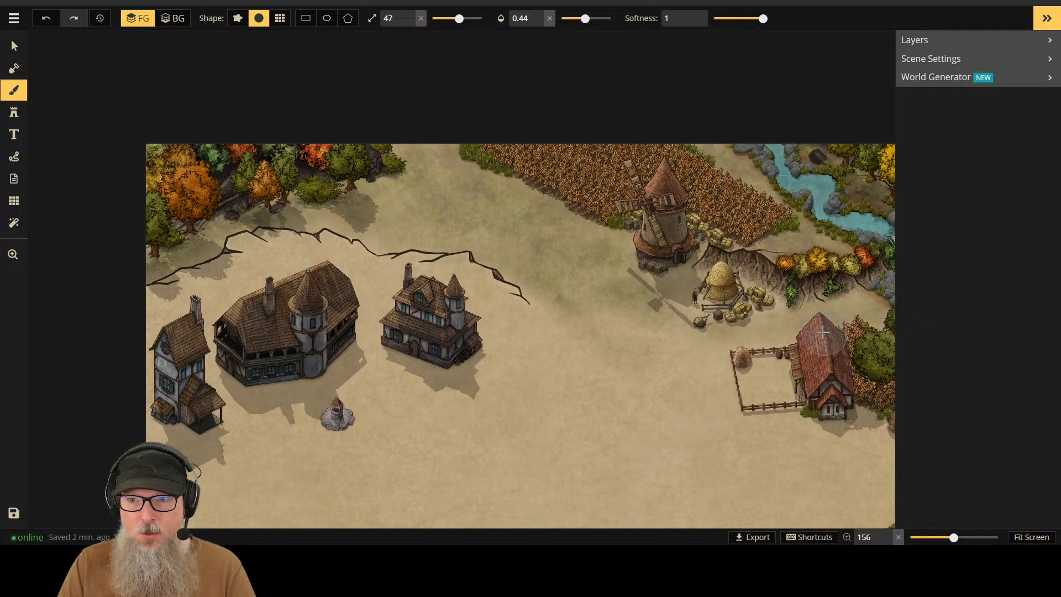
pyautogui.moveTo(761, 323)
pyautogui.mouseDown()
pyautogui.moveTo(487, 299)
pyautogui.moveTo(450, 264)
pyautogui.mouseUp()
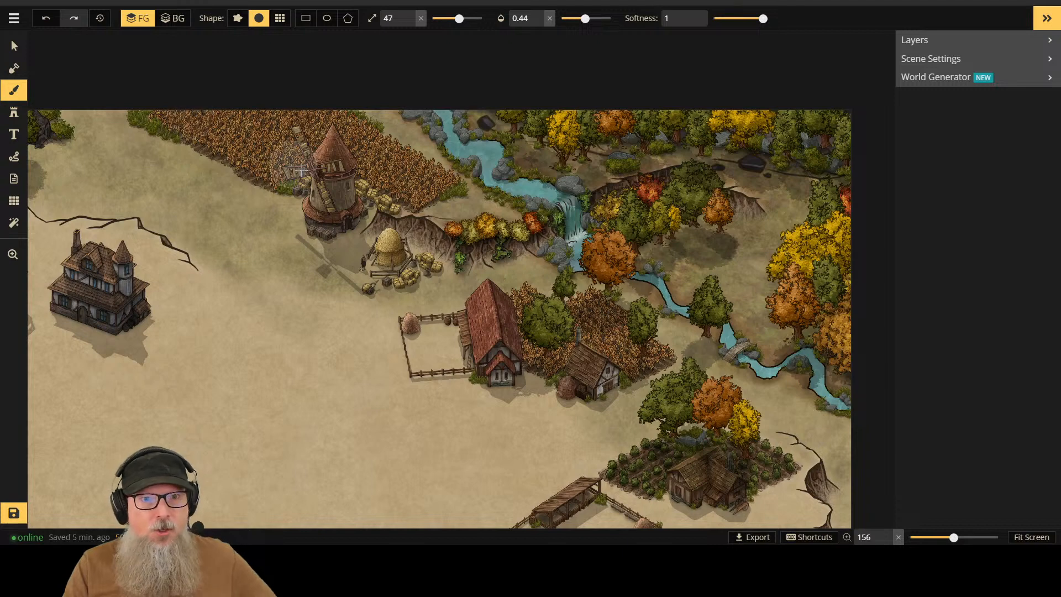
# Step: Choose the Land Brown 3 texture from the Fantasy Regional HD set for the foreground brush
pyautogui.press('space')
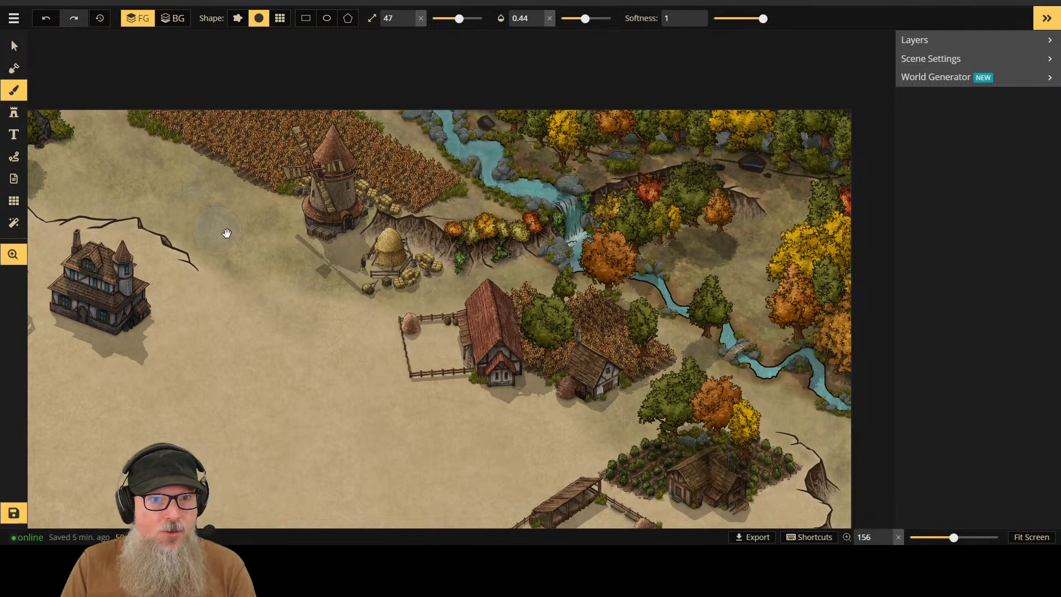
pyautogui.moveTo(225, 232); pyautogui.dragTo(433, 214)
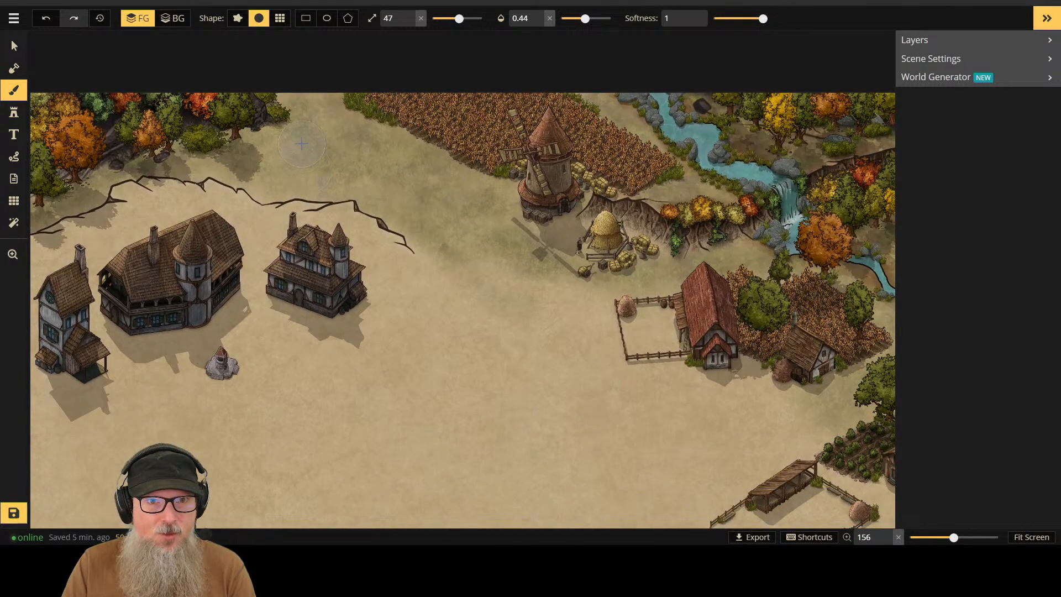
pyautogui.scroll(2, 299, 166)
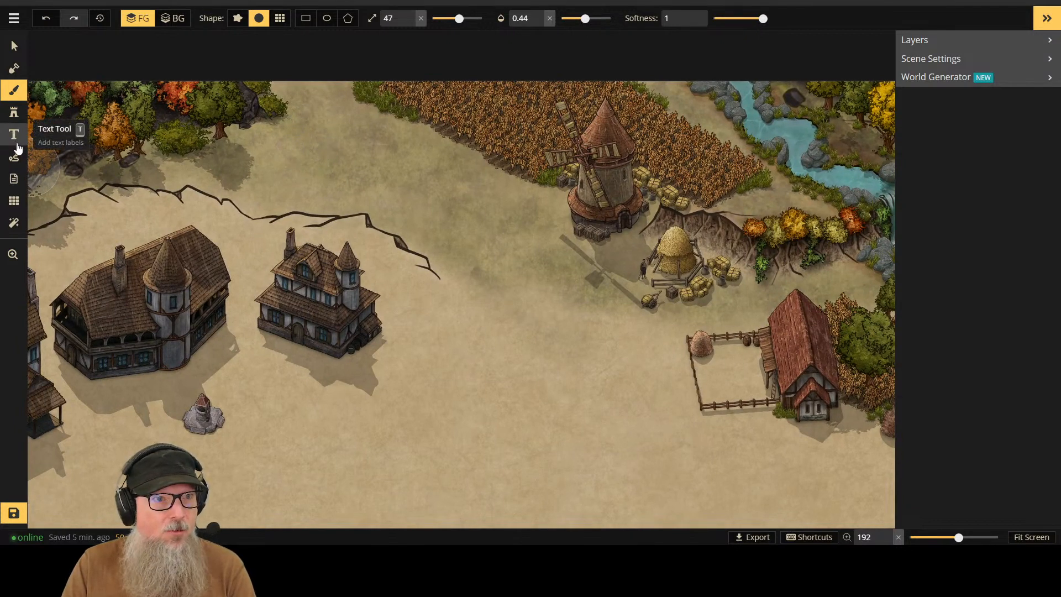
pyautogui.click(14, 90)
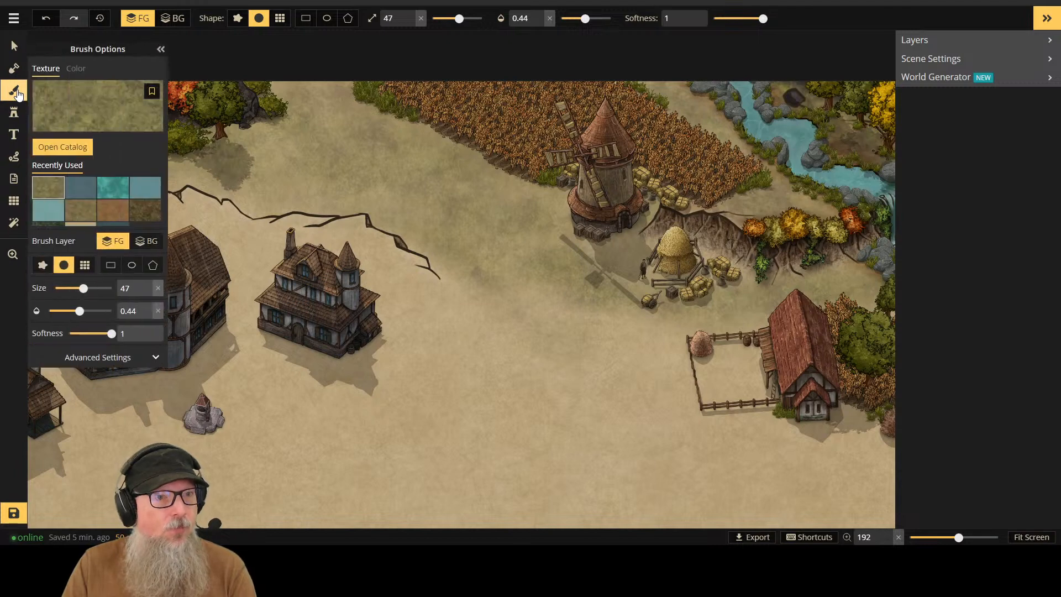
pyautogui.click(62, 146)
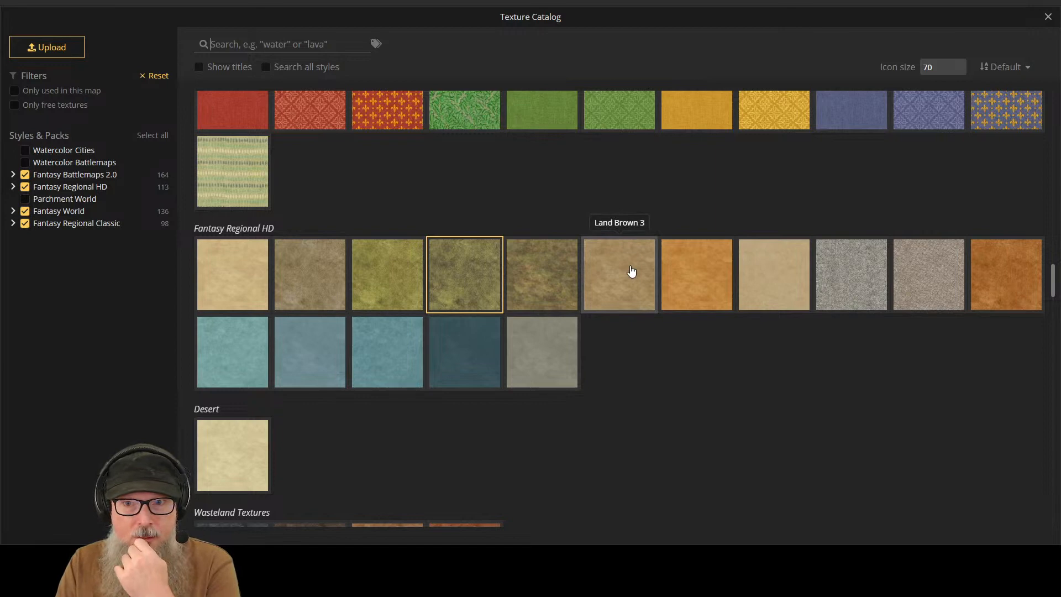
pyautogui.click(631, 271)
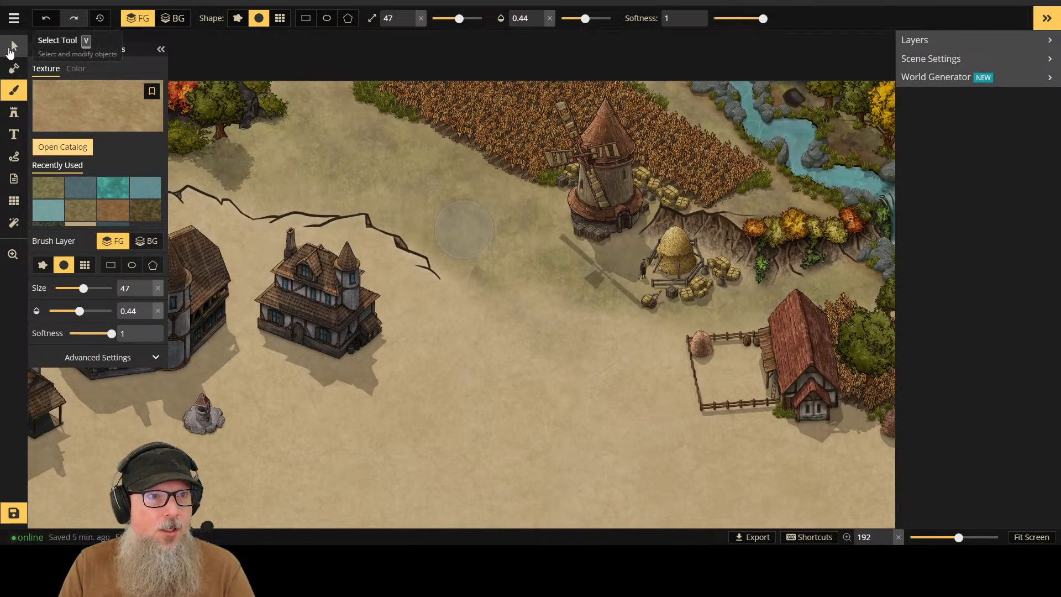
# Step: Search the stamp catalog for "wagon" and pick the Eastern Wagon stamp
pyautogui.click(14, 112)
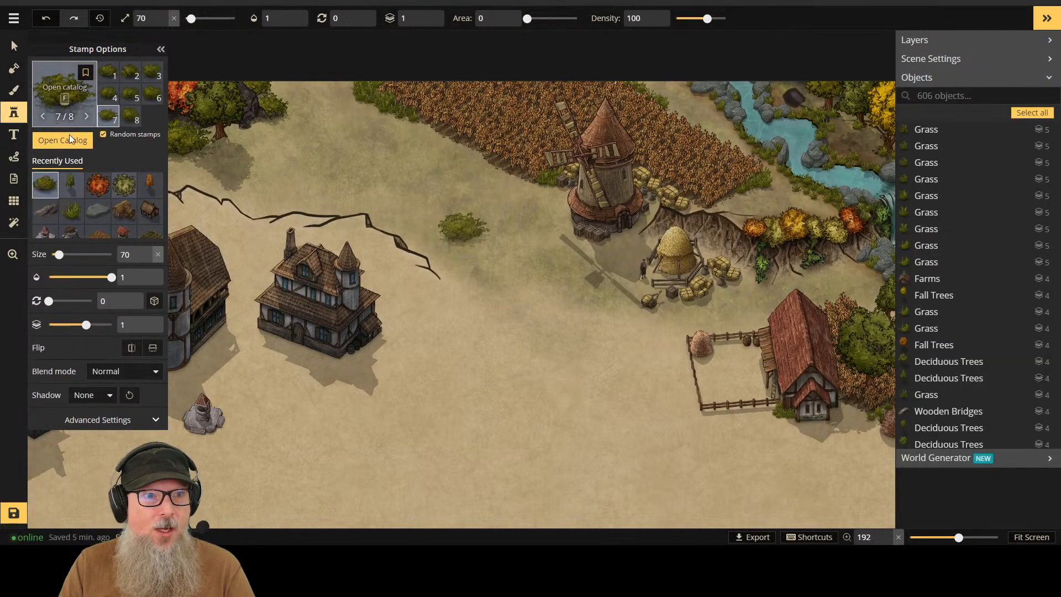
pyautogui.click(70, 139)
pyautogui.write('wa')
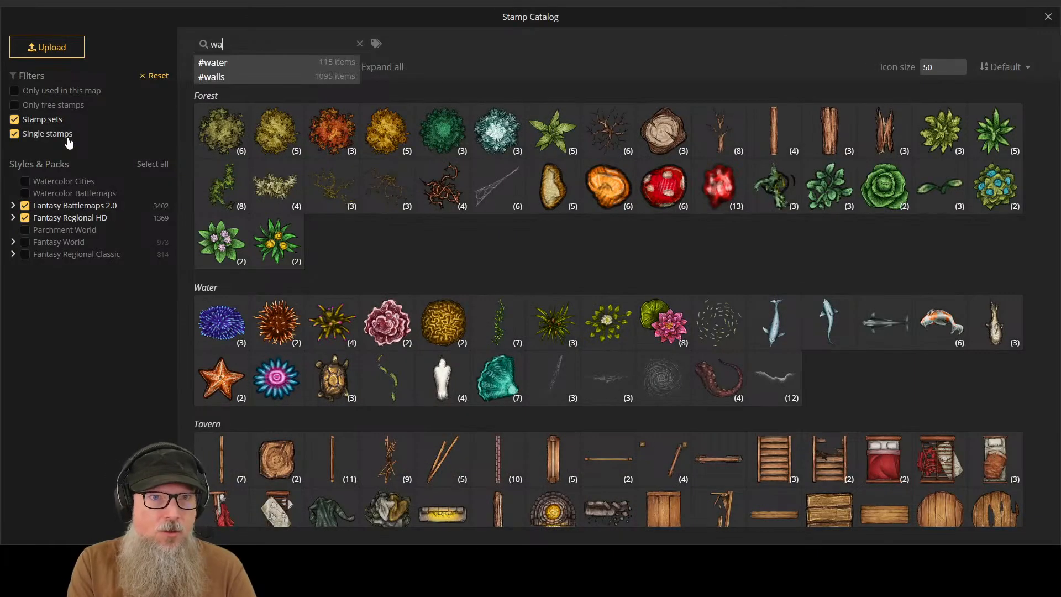
pyautogui.write('gp')
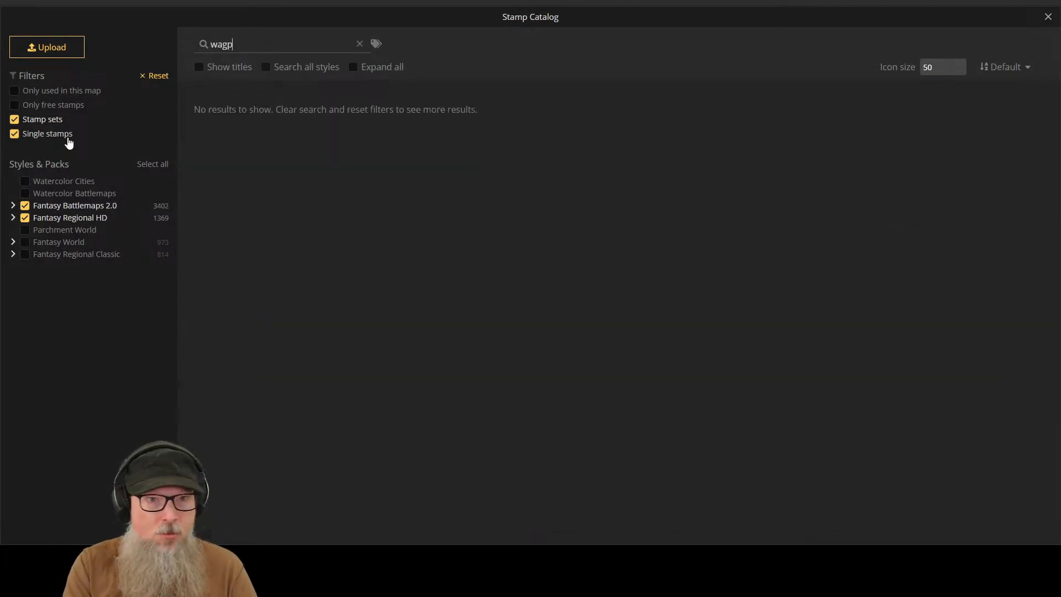
pyautogui.write('mon')
pyautogui.press('BackSpace')
pyautogui.write('on')
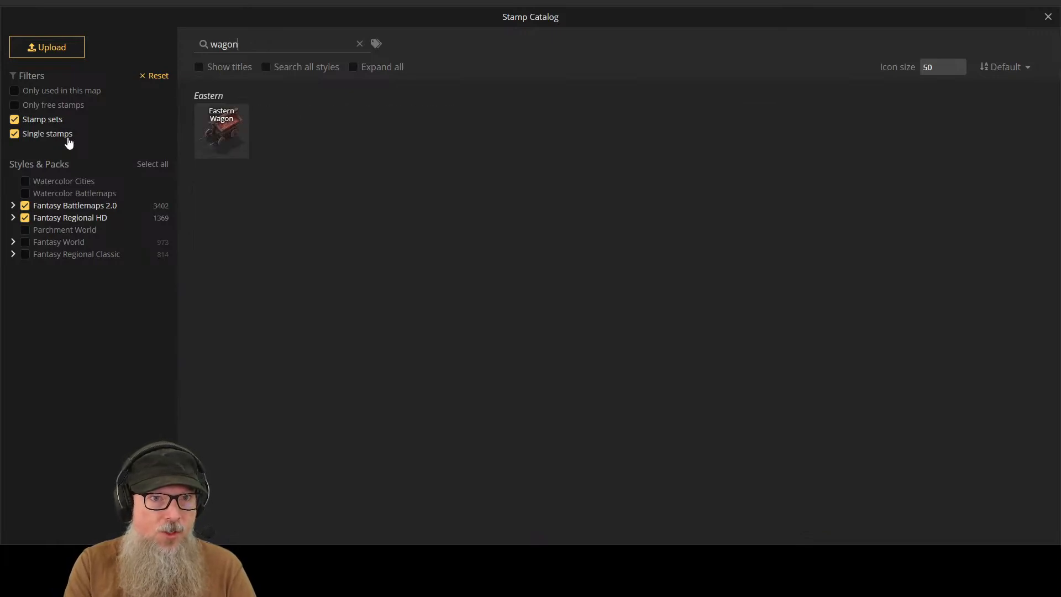
pyautogui.click(209, 129)
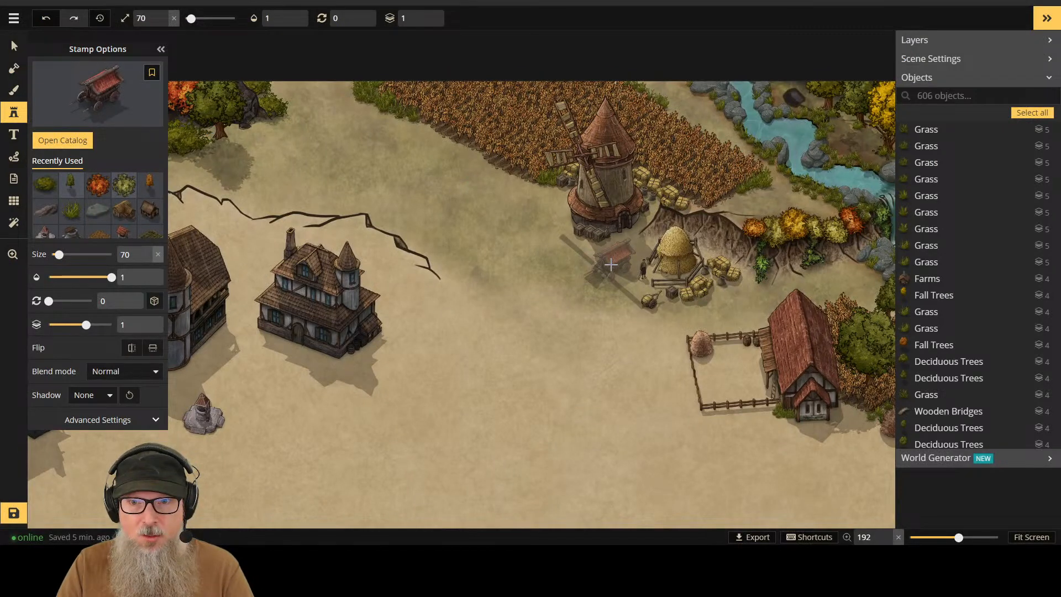
# Step: Place the wagon on the green ground west of the windmill and flip it horizontally
pyautogui.click(514, 242)
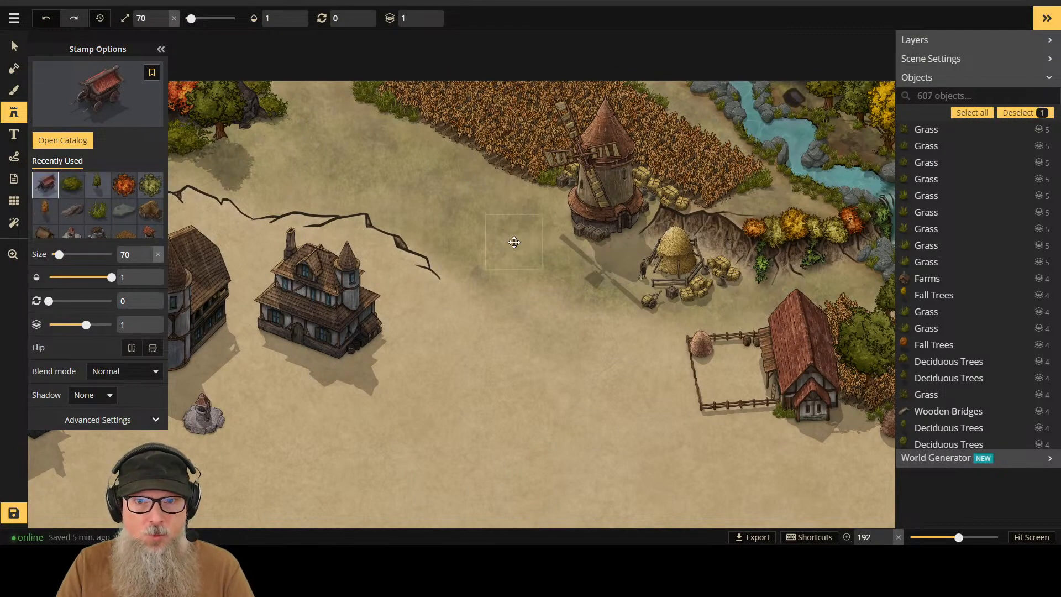
pyautogui.click(151, 349)
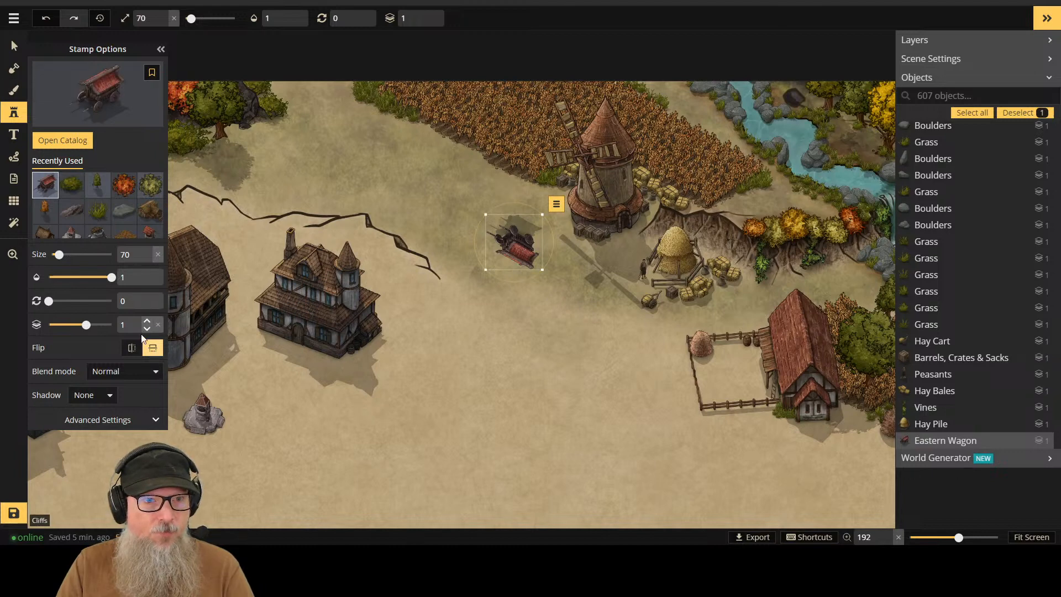
pyautogui.click(131, 347)
pyautogui.click(151, 347)
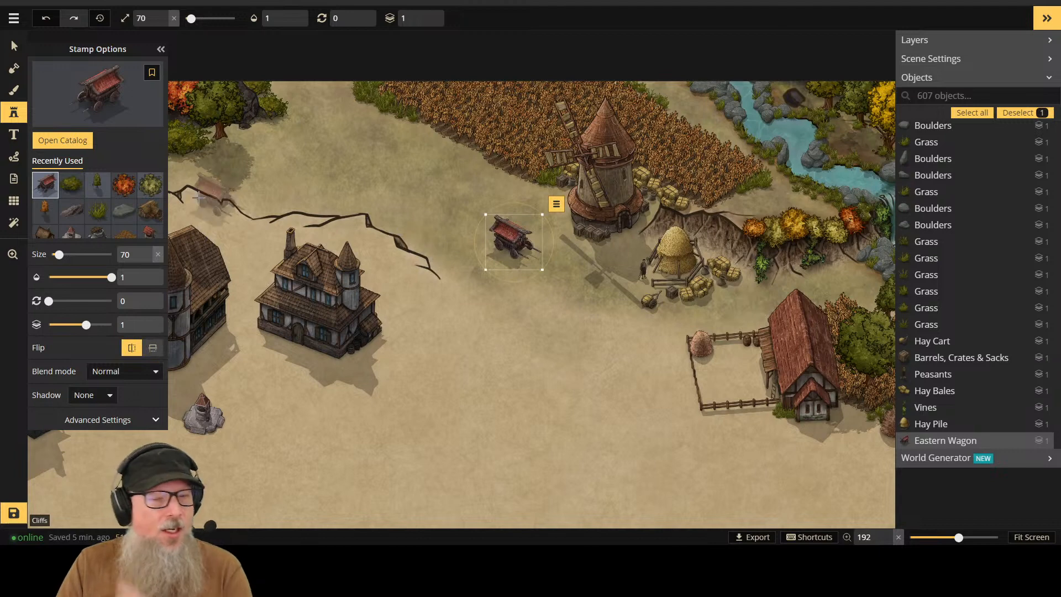
# Step: Return to the foreground texture brush and size it to 29, using the wagon as a scale reference
pyautogui.click(14, 89)
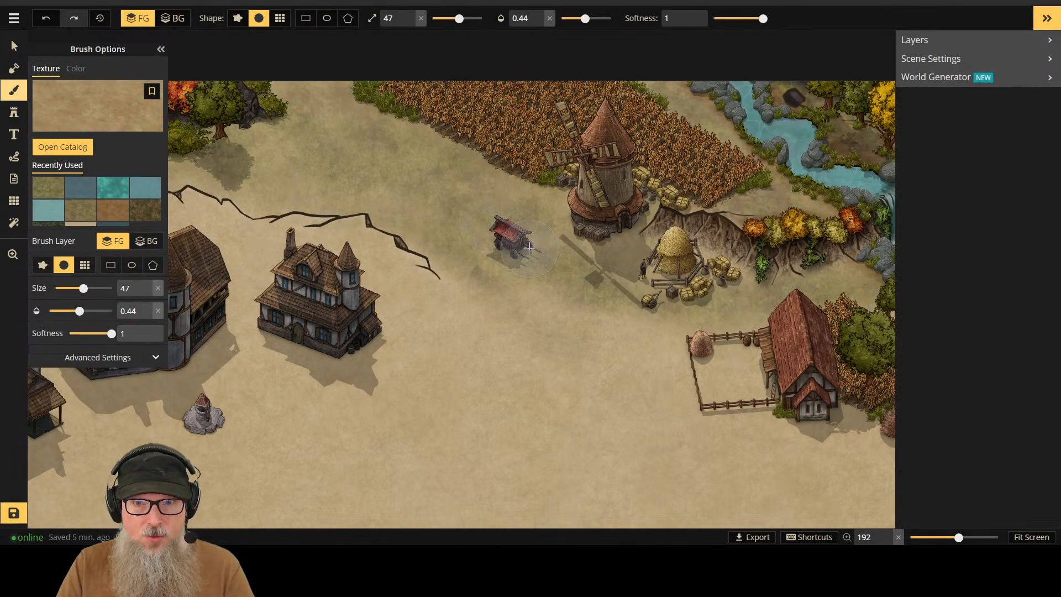
pyautogui.press('[')
pyautogui.press('[')
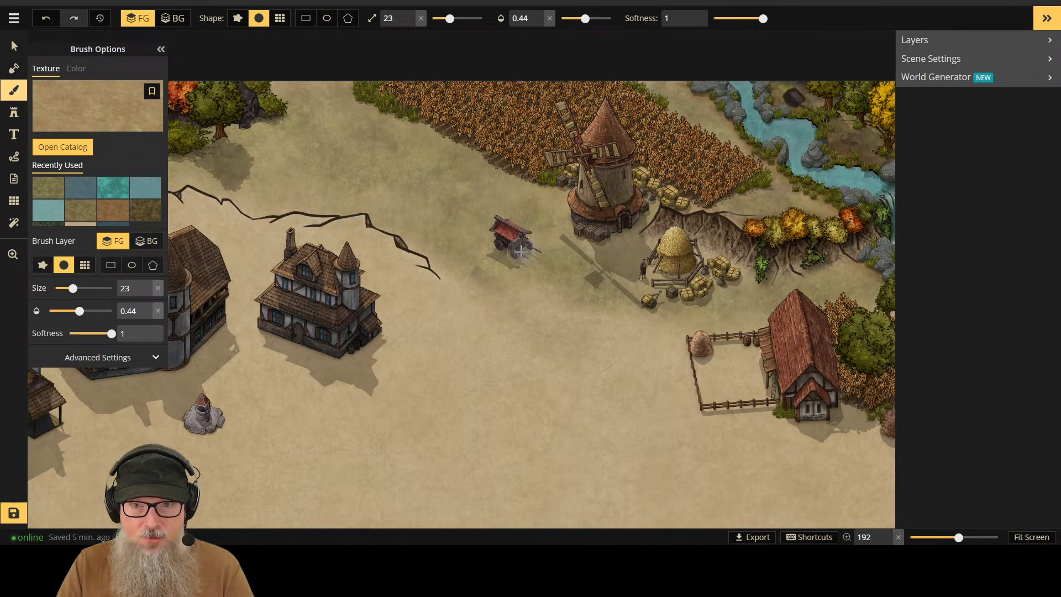
pyautogui.press(']')
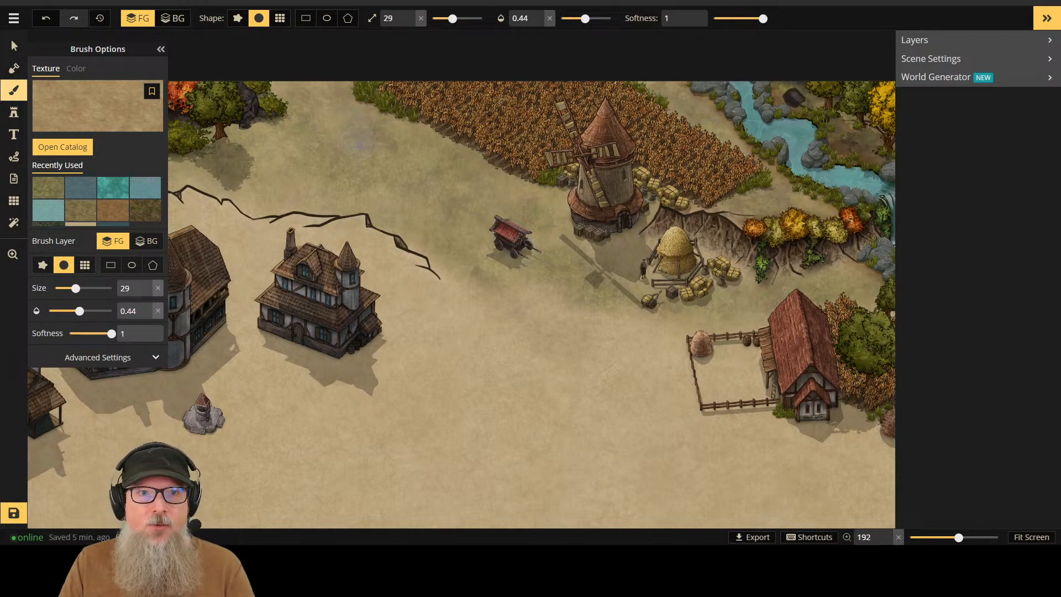
# Step: Move the wagon south onto the bare ground between the manor house and the fenced farm
pyautogui.click(15, 46)
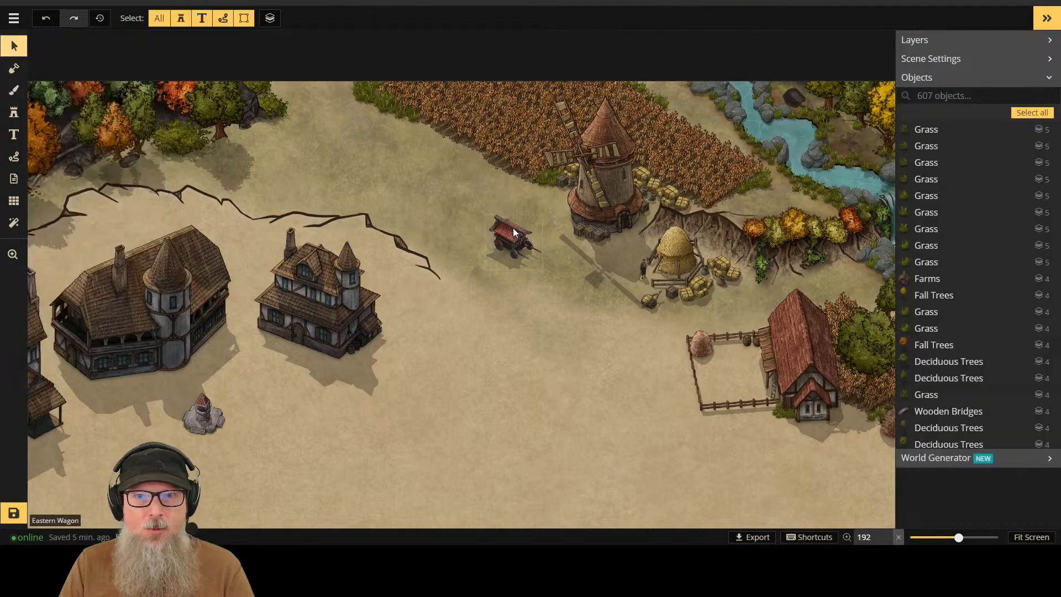
pyautogui.click(509, 228)
pyautogui.moveTo(509, 229); pyautogui.dragTo(564, 342)
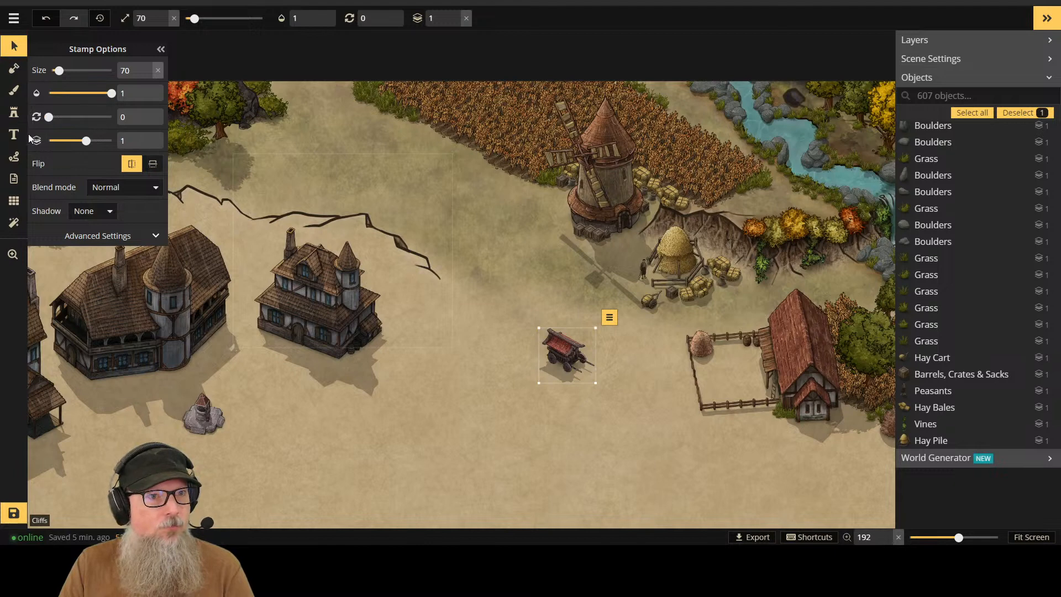
# Step: Paint a faint Land Brown 3 path across the green ground beside the crop field with the size 29 brush
pyautogui.click(14, 90)
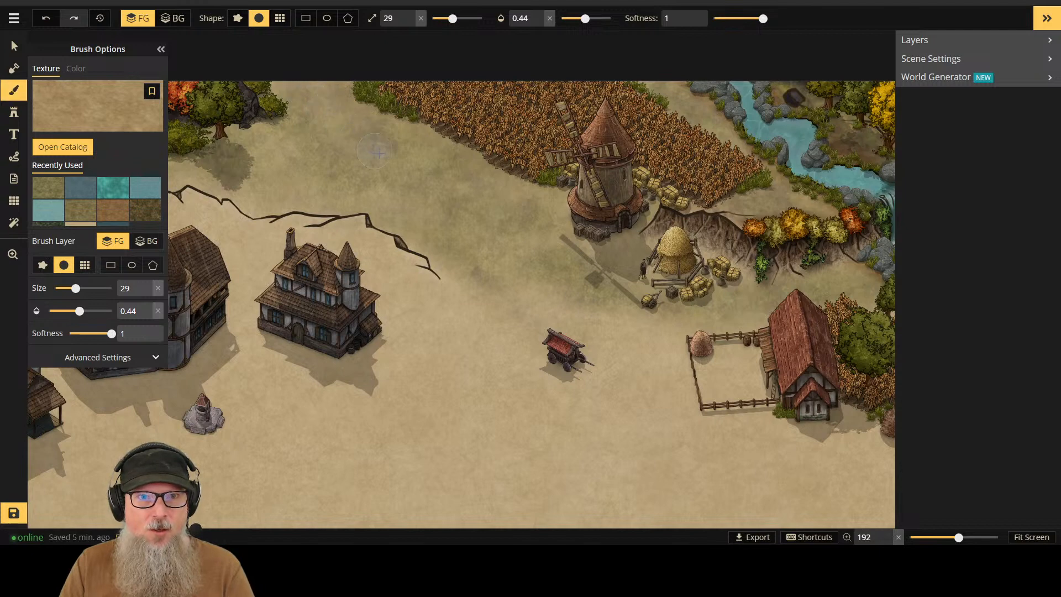
pyautogui.click(406, 168)
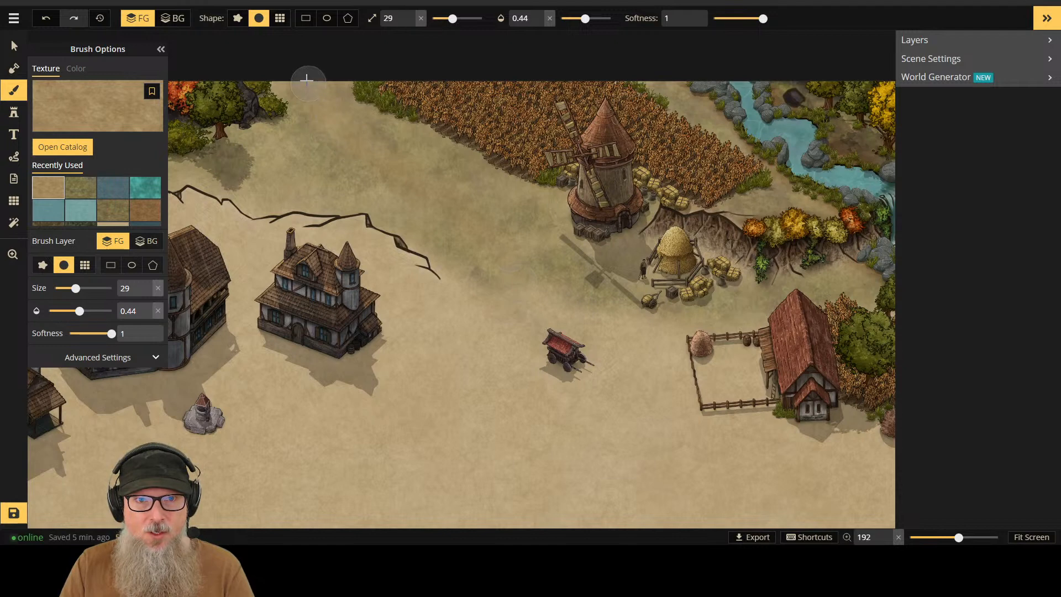
# Step: Try the Wasteland Brown 2 texture for the path running past the crop field, and undo the last stroke
pyautogui.click(87, 113)
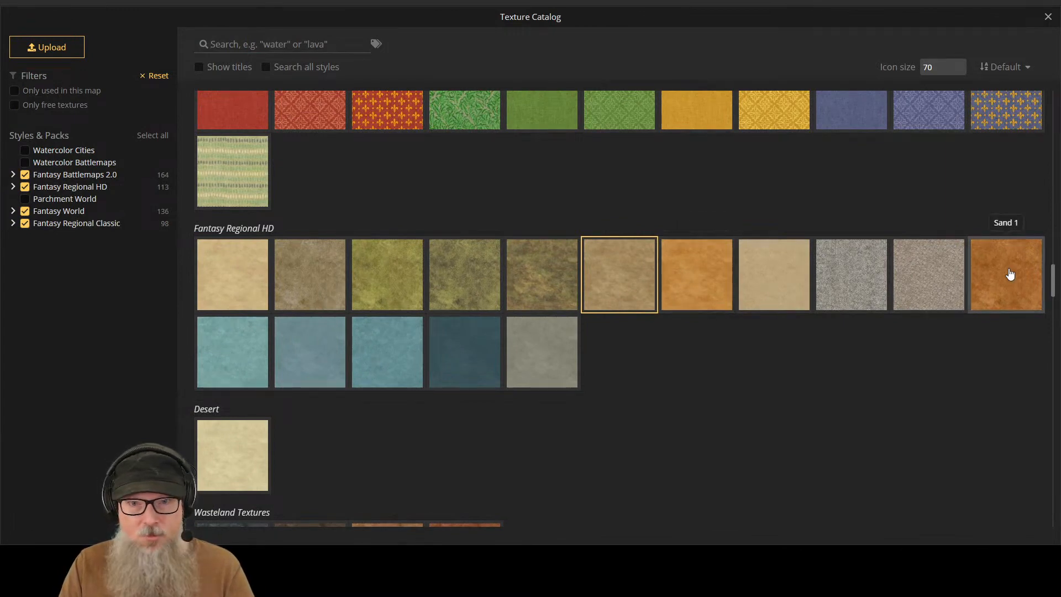
pyautogui.scroll(-4, 335, 385)
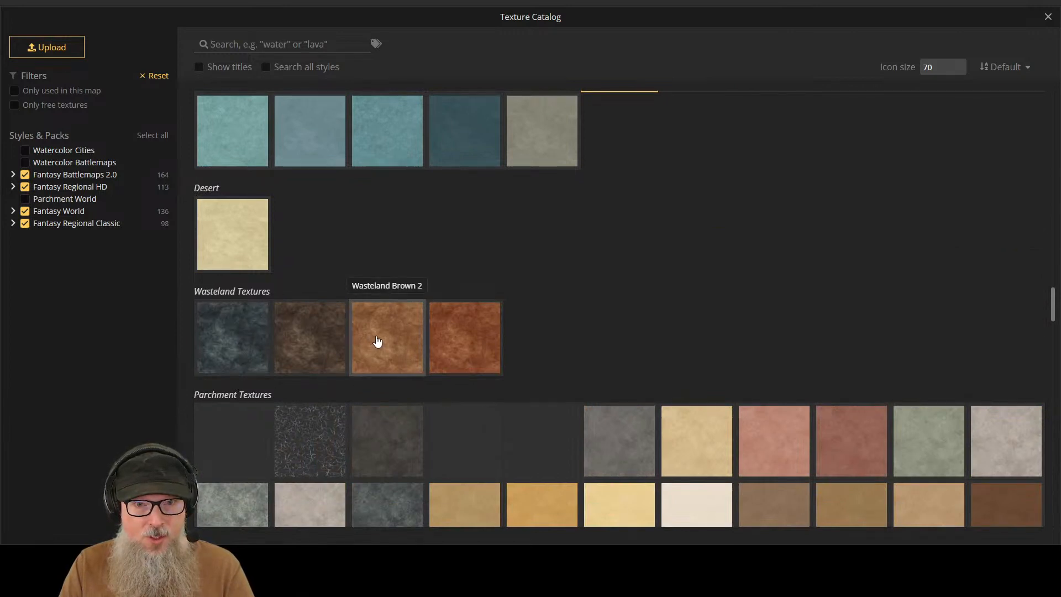
pyautogui.click(378, 341)
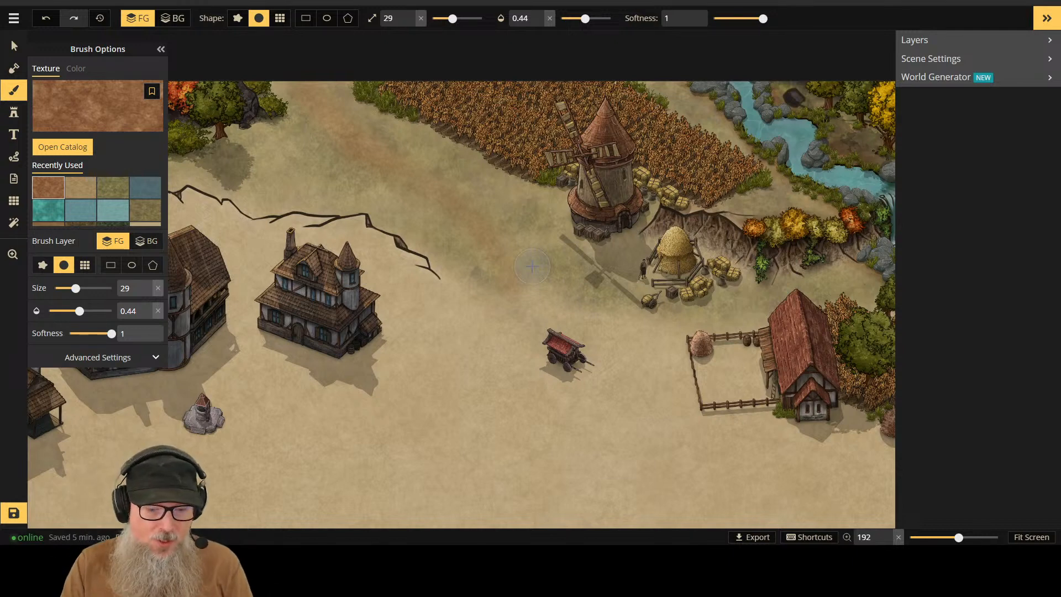
pyautogui.hotkey('ctrl', 'z')
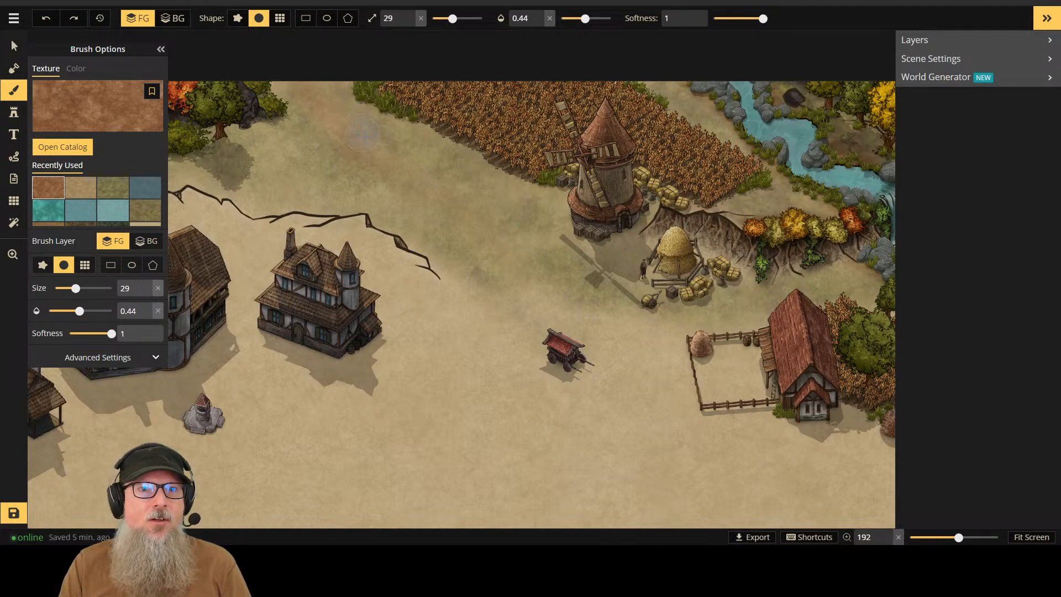
# Step: Browse the texture catalog and choose the dark brown texture from the Land Textures group for the brush
pyautogui.click(144, 114)
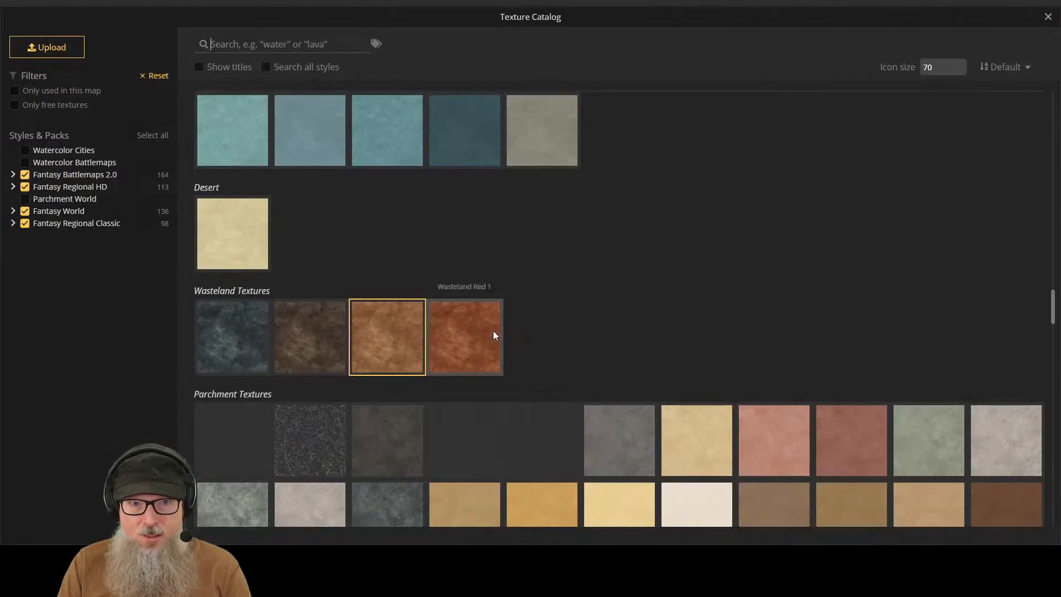
pyautogui.scroll(-5, 494, 337)
pyautogui.scroll(-2, 493, 337)
pyautogui.scroll(5, 780, 408)
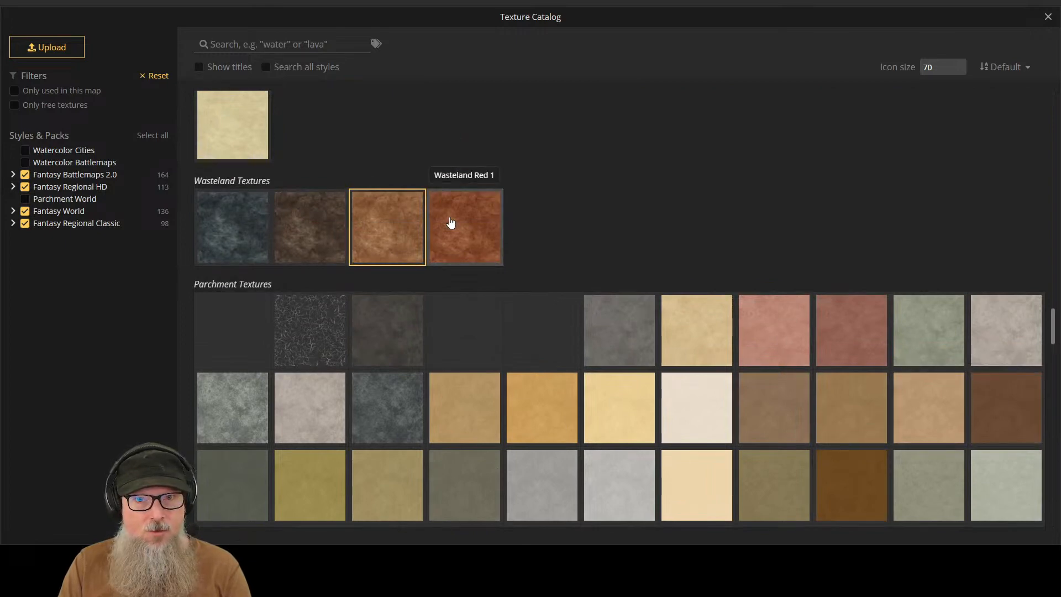
pyautogui.scroll(-5, 451, 223)
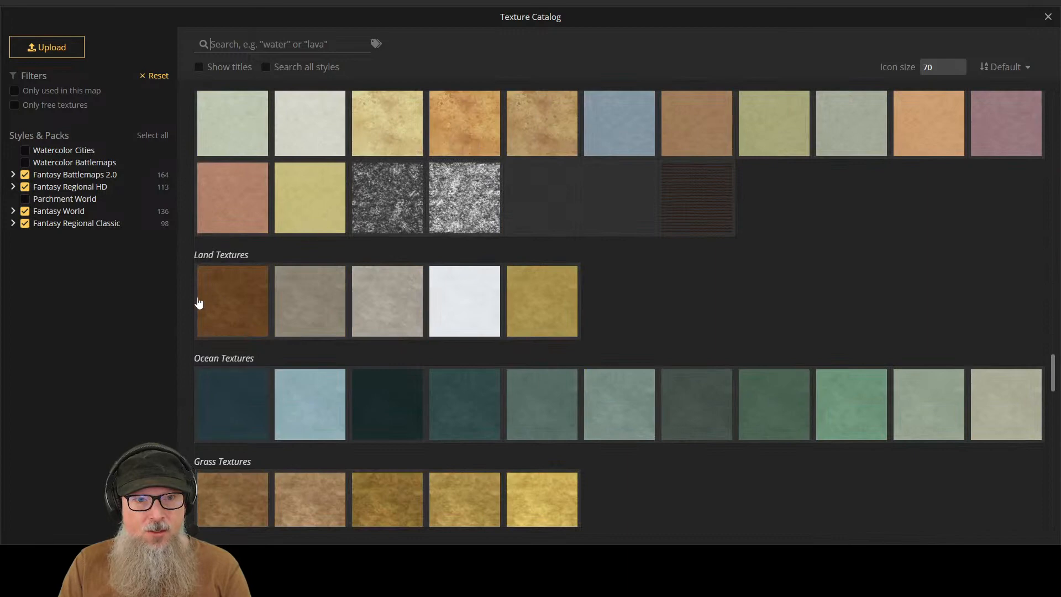
pyautogui.click(230, 297)
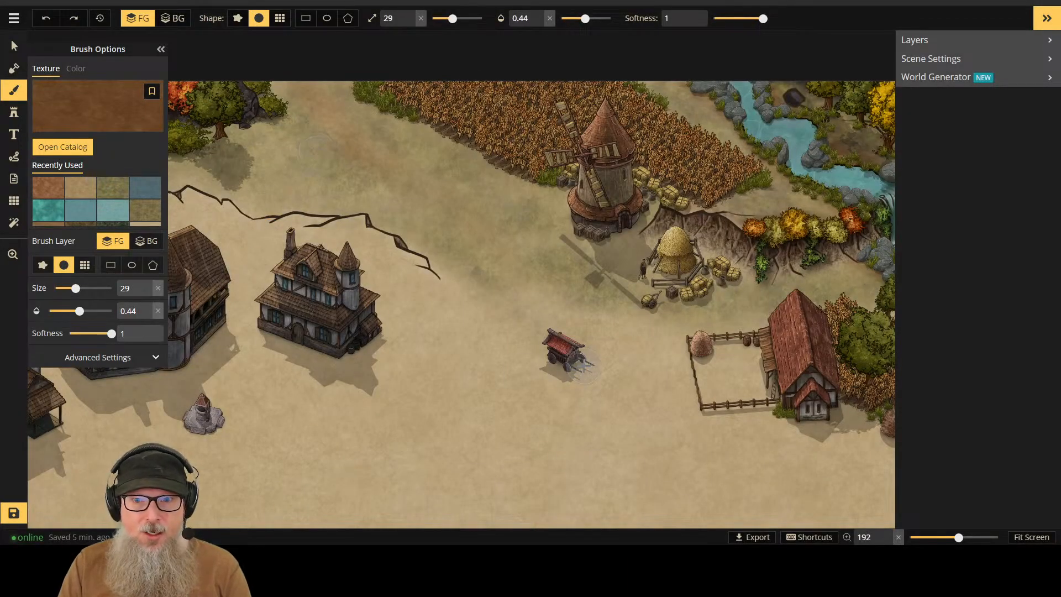
# Step: Shrink the brown brush to size 8 and raise its opacity to 0.6
pyautogui.press(']')
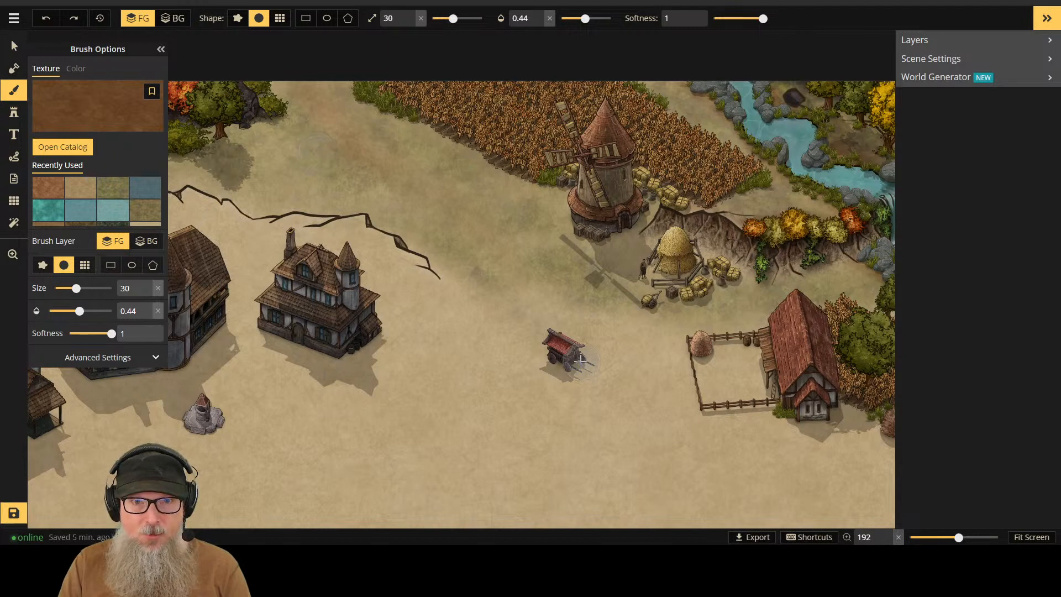
pyautogui.press('[')
pyautogui.press('[')
pyautogui.press('[')
pyautogui.press('[')
pyautogui.press('[')
pyautogui.press('[')
pyautogui.press('[')
pyautogui.press('[')
pyautogui.press('[')
pyautogui.press('[')
pyautogui.press('[')
pyautogui.press('[')
pyautogui.press('[')
pyautogui.press('[')
pyautogui.press('[')
pyautogui.press('[')
pyautogui.press('[')
pyautogui.press('[')
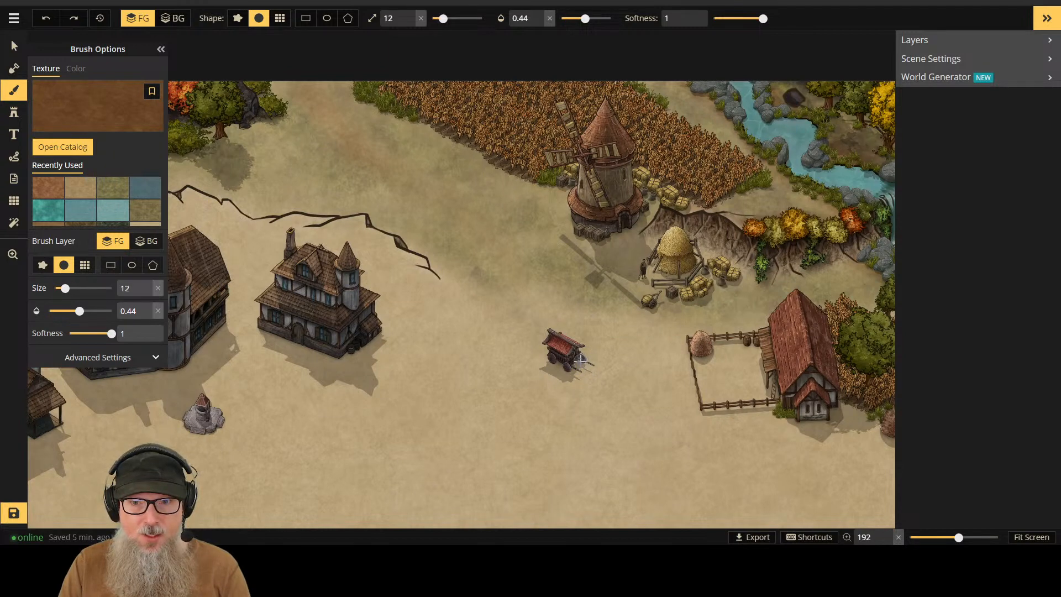
pyautogui.press('[')
pyautogui.press('[')
pyautogui.press('[')
pyautogui.press('[')
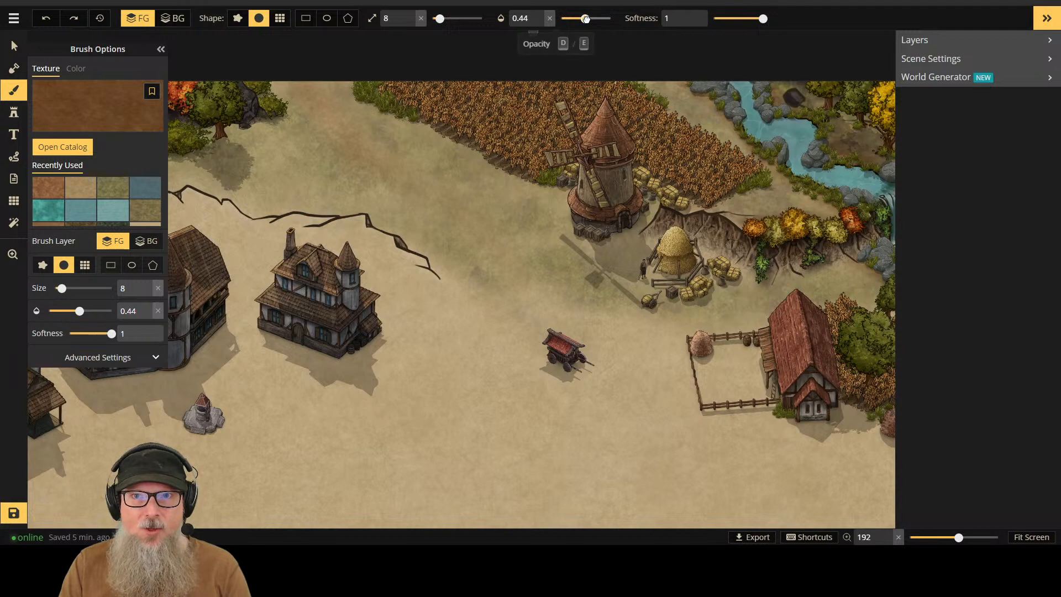
pyautogui.moveTo(586, 19); pyautogui.dragTo(594, 19)
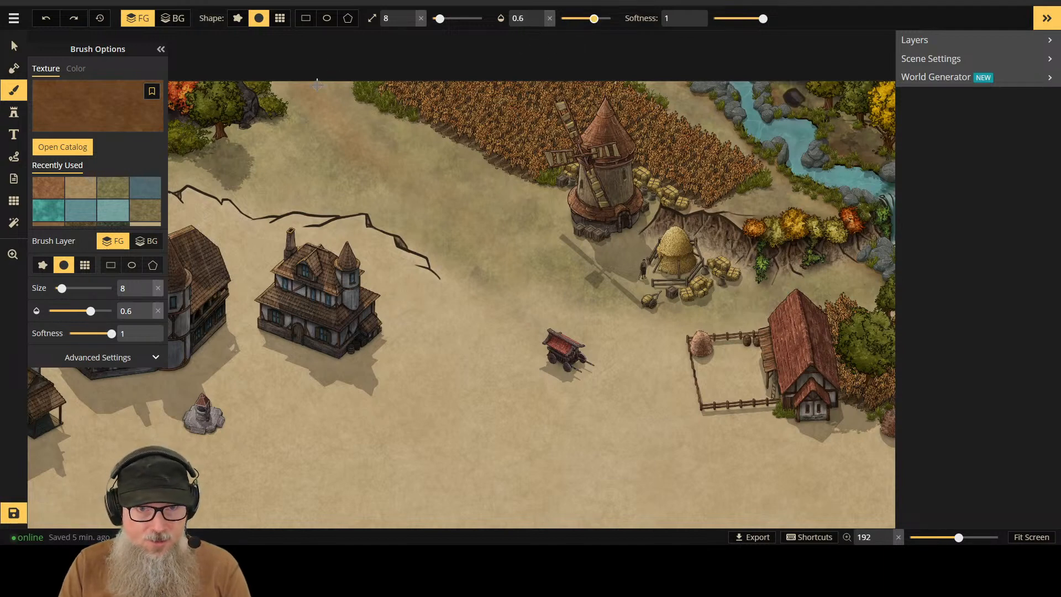
# Step: Try a thin brown track along the path beside the crop field and undo the strokes
pyautogui.hotkey('ctrl', 'z')
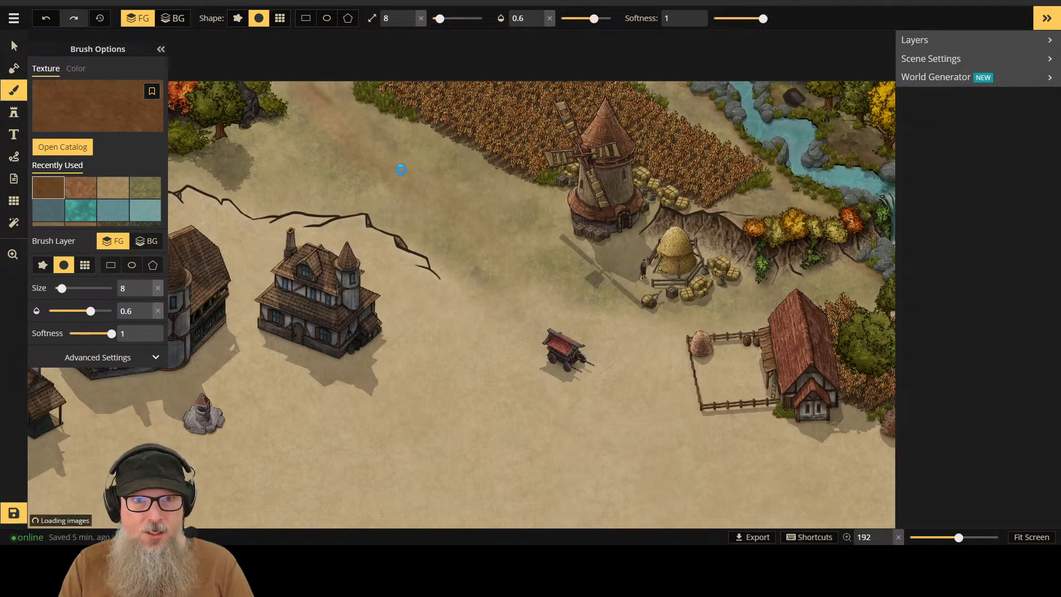
pyautogui.hotkey('ctrl', 'z')
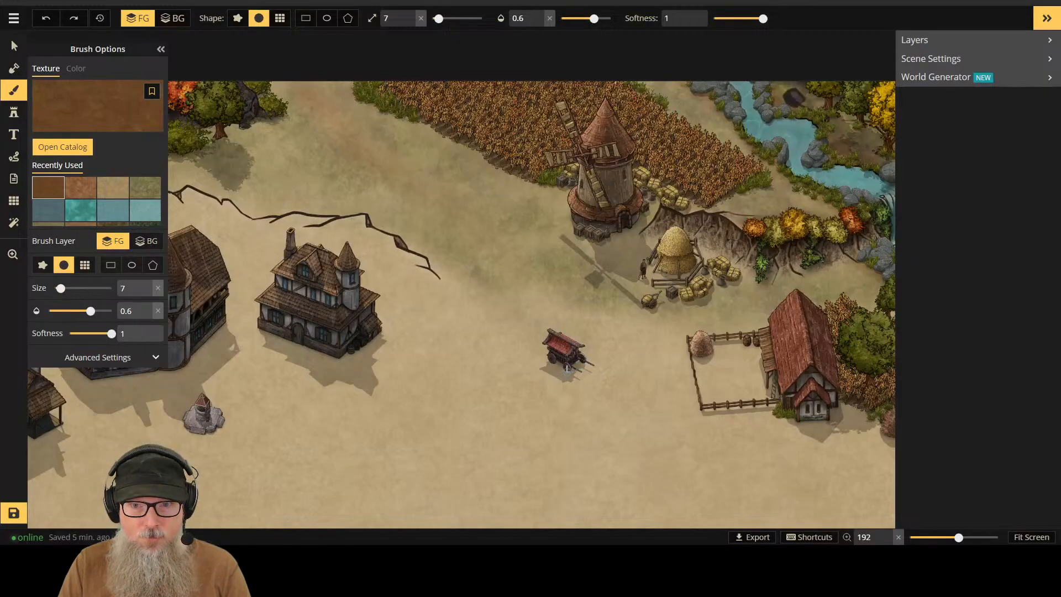
# Step: Shrink the brown brush to size 4, try a thin track beside the crop field, and undo the strokes
pyautogui.press('[')
pyautogui.press('[')
pyautogui.press('[')
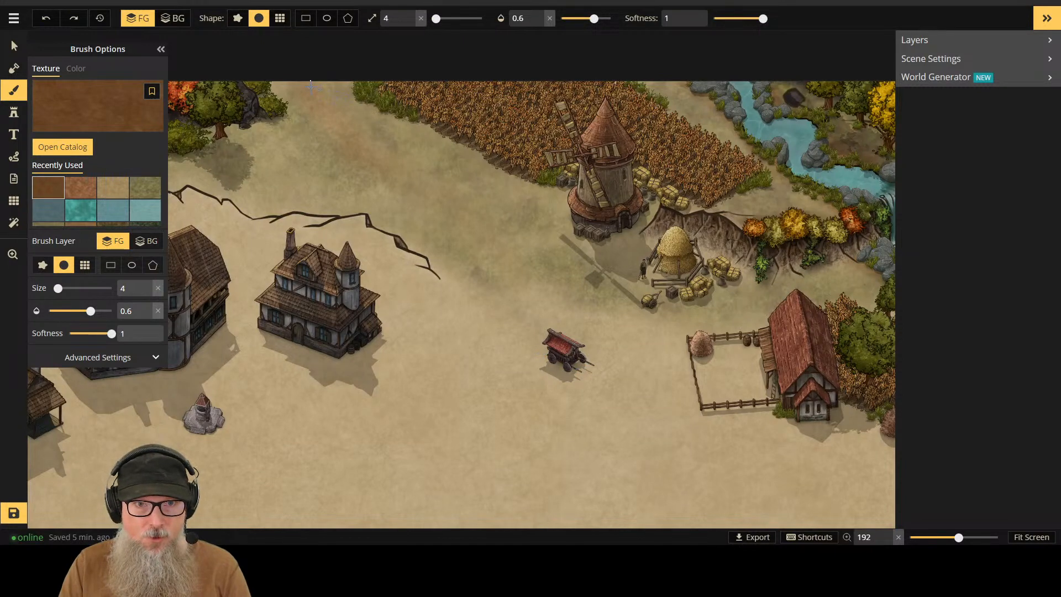
pyautogui.hotkey('ctrl', 'z')
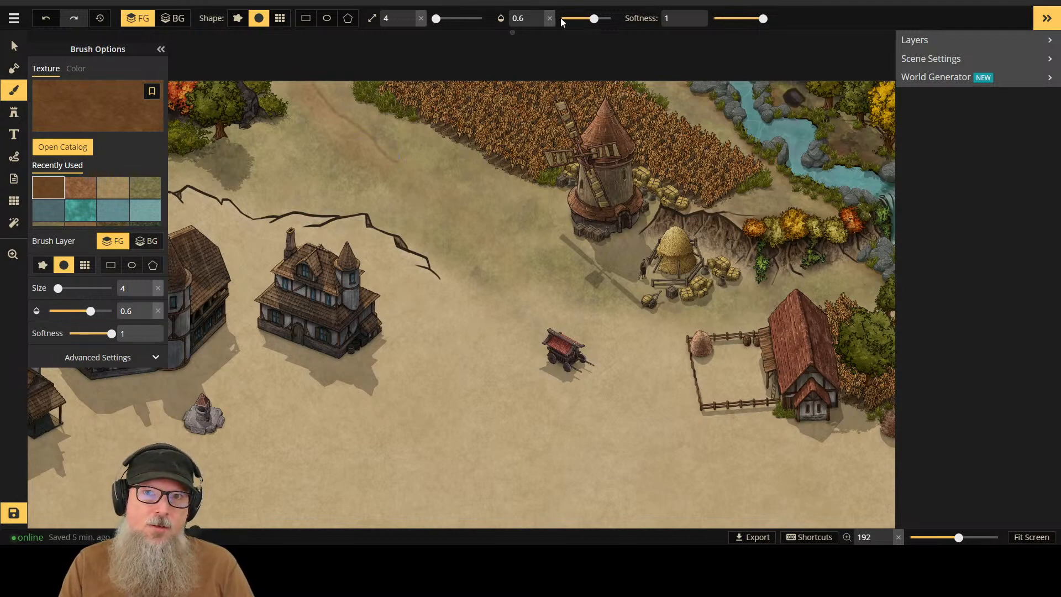
pyautogui.hotkey('ctrl', 'z')
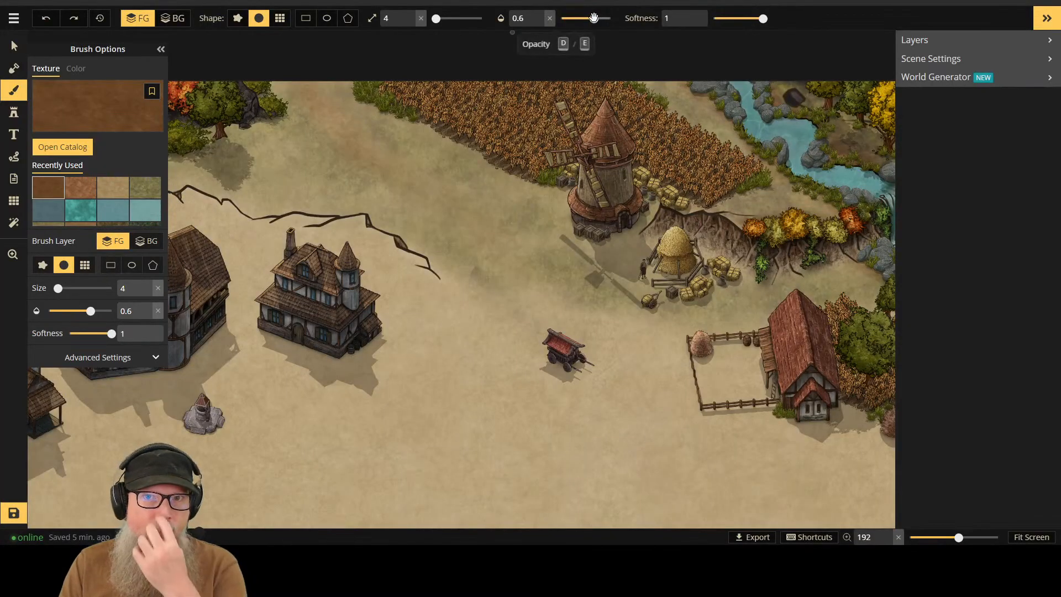
# Step: Lower the brush opacity to 0.47, paint a thin brown track past the crop field, and undo the extra stroke beside it
pyautogui.moveTo(597, 18); pyautogui.dragTo(587, 18)
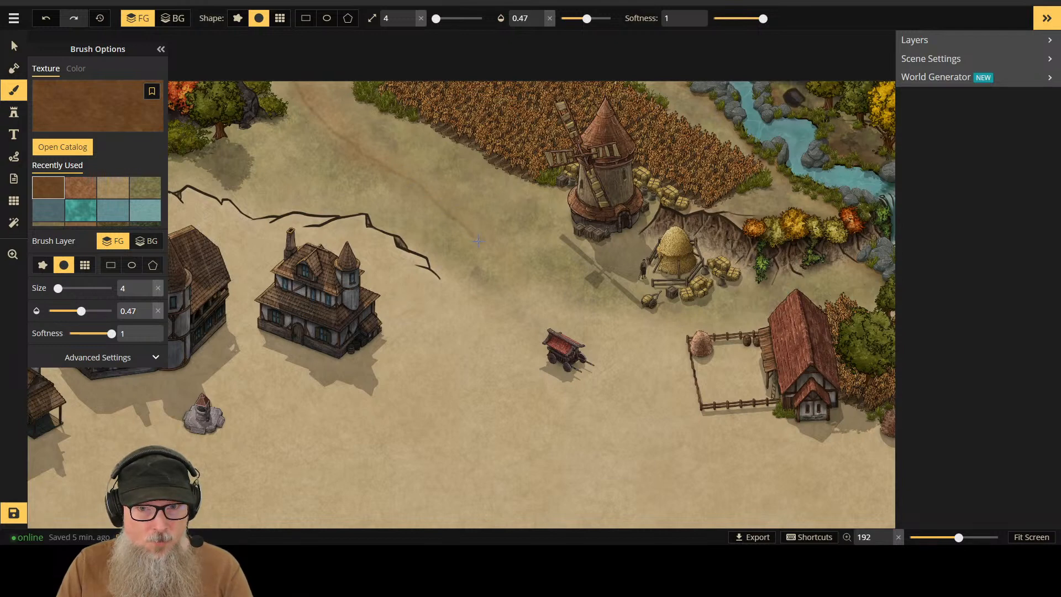
pyautogui.click(14, 47)
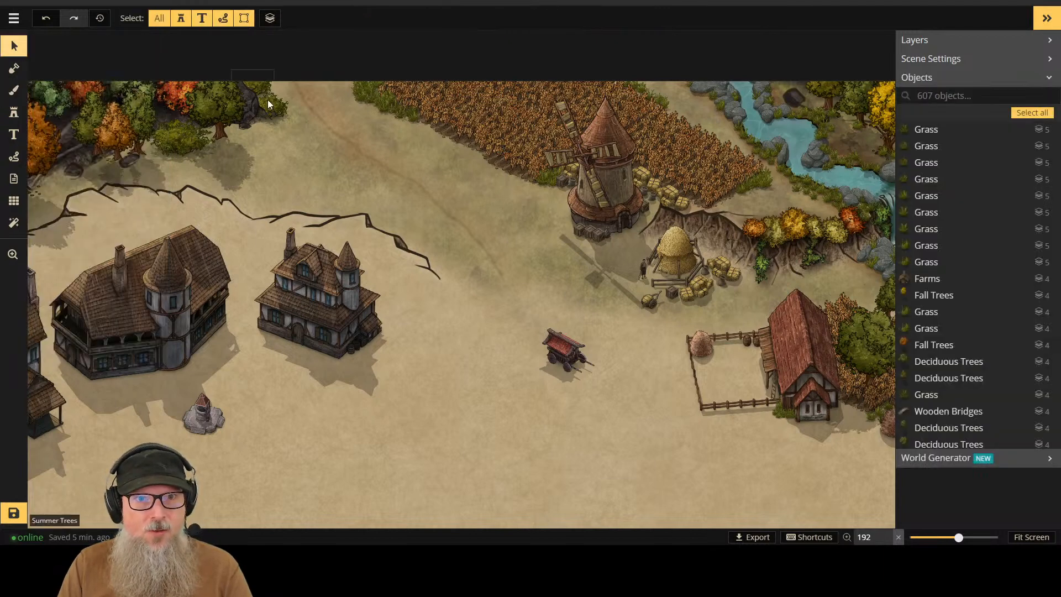
pyautogui.click(385, 162)
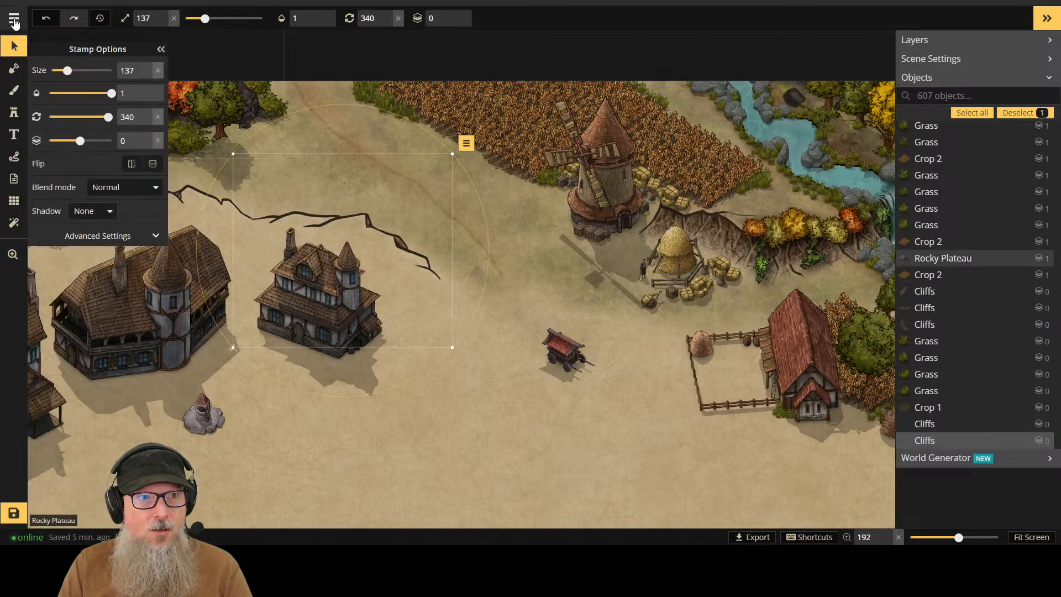
pyautogui.click(15, 90)
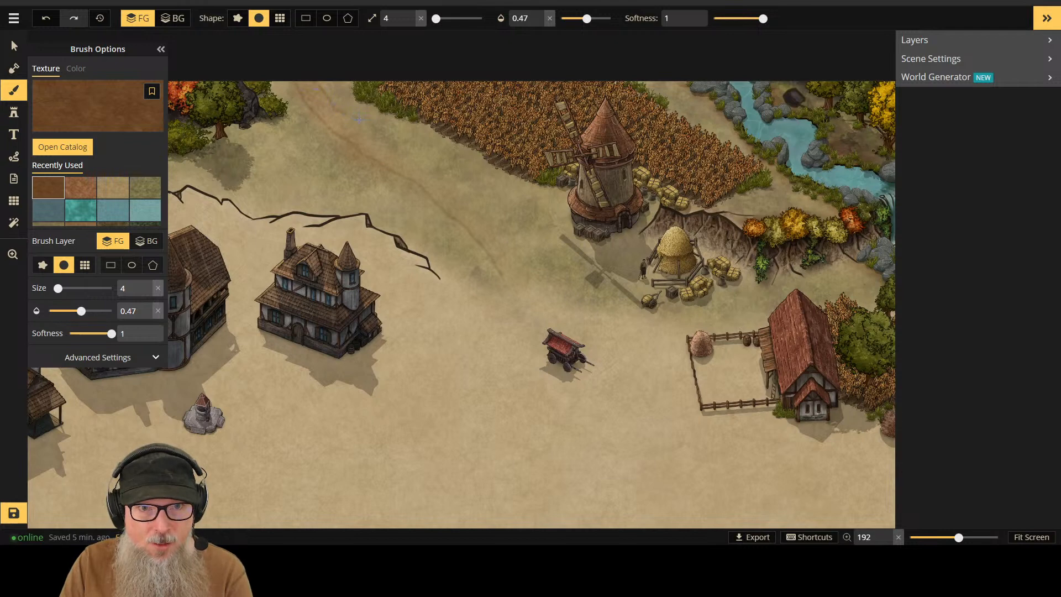
pyautogui.hotkey('ctrl', 'z')
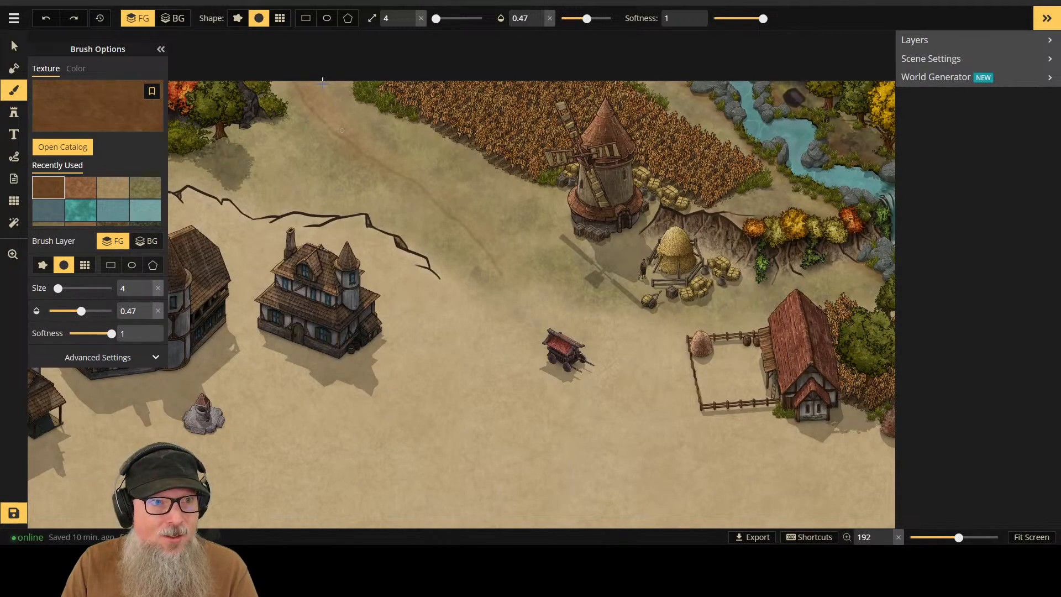
# Step: Set up the Path tool with a solid line style and a dark brown color
pyautogui.click(15, 157)
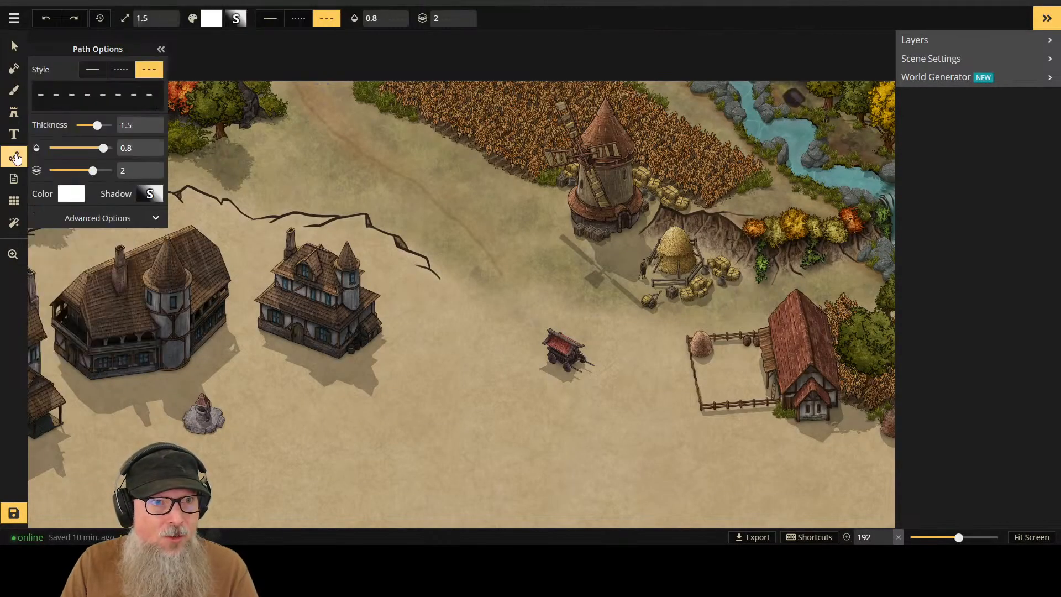
pyautogui.click(92, 70)
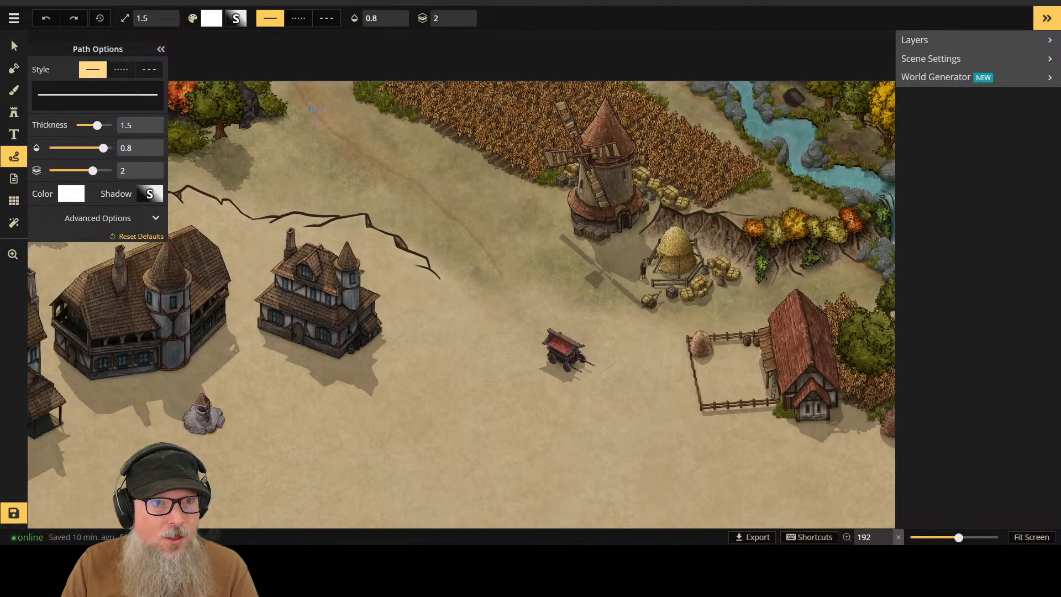
pyautogui.click(71, 193)
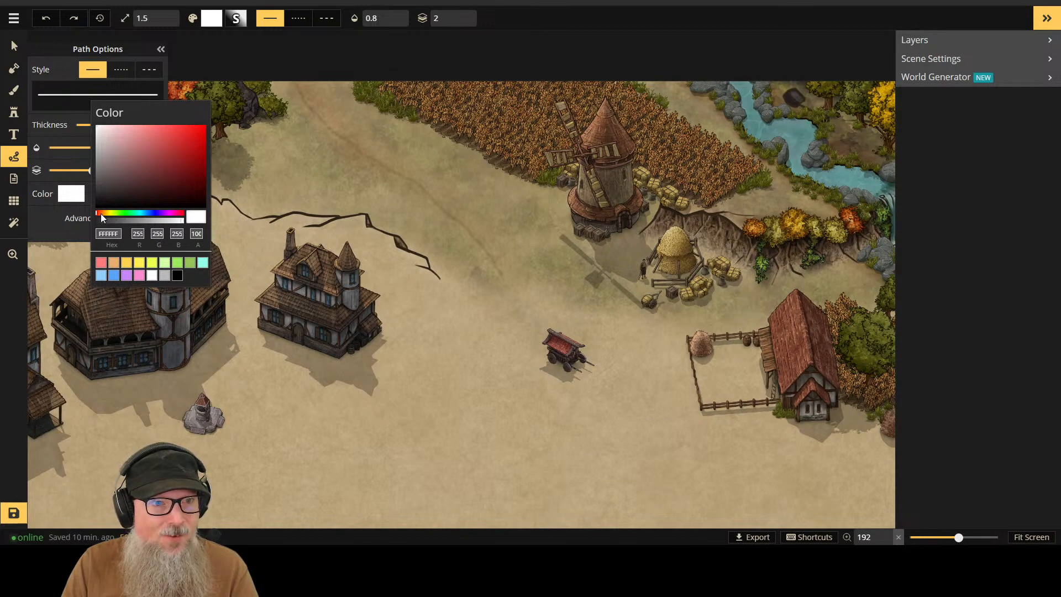
pyautogui.moveTo(98, 214)
pyautogui.mouseDown()
pyautogui.moveTo(161, 213)
pyautogui.moveTo(104, 213)
pyautogui.mouseUp()
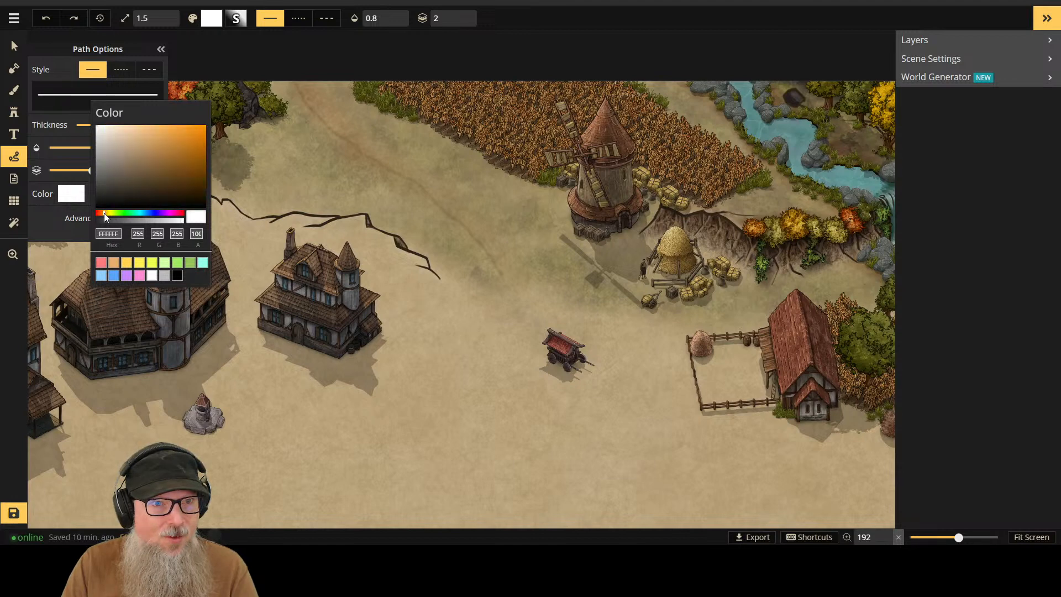
pyautogui.click(200, 177)
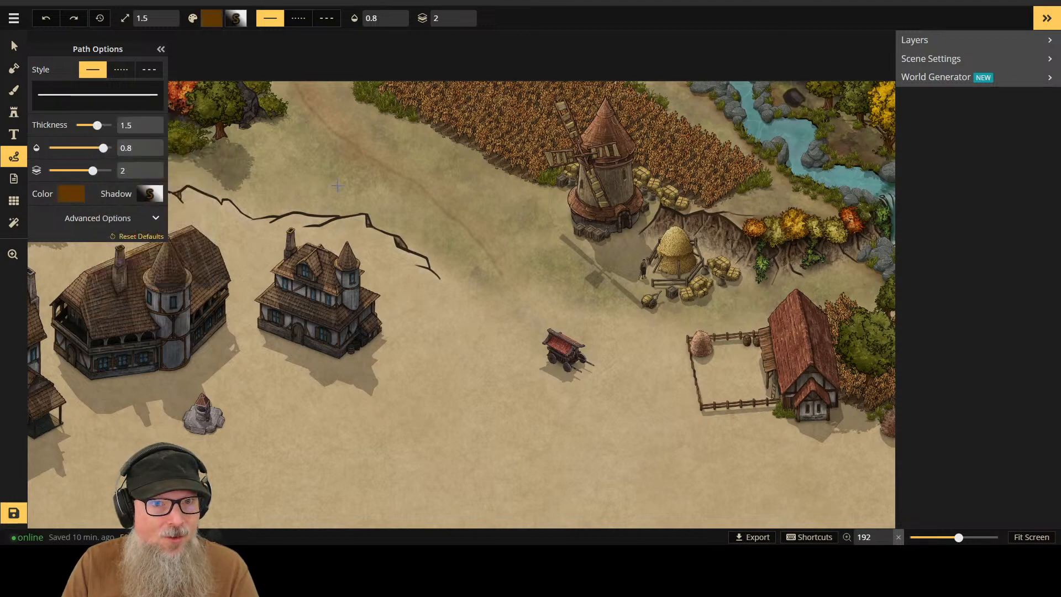
# Step: Draw a short test path above the cliff line, lower its opacity to 0.15, and try duplicating and moving it
pyautogui.moveTo(319, 170); pyautogui.dragTo(400, 202)
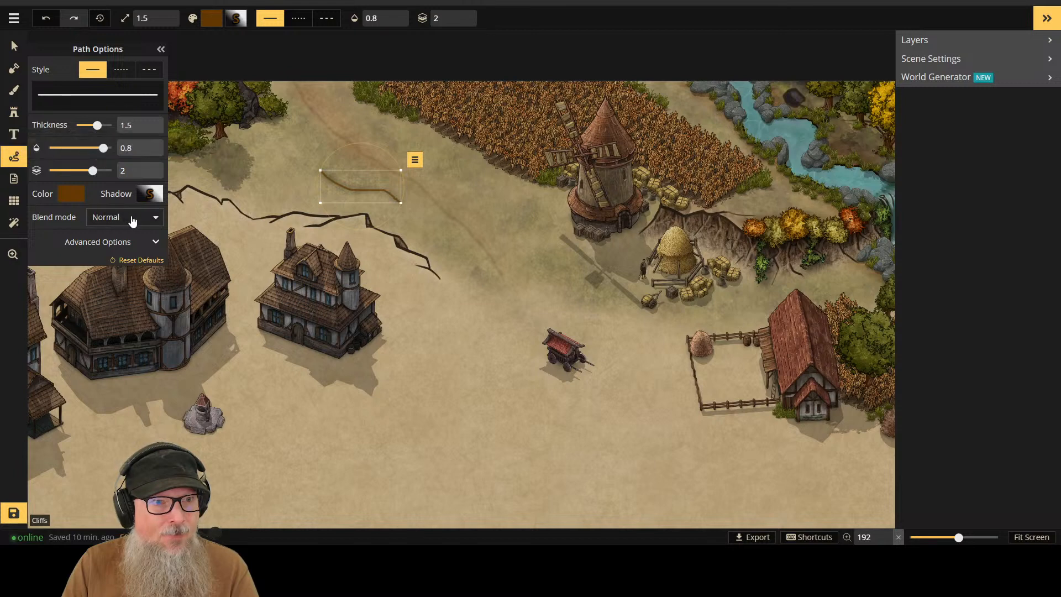
pyautogui.moveTo(103, 147); pyautogui.dragTo(62, 148)
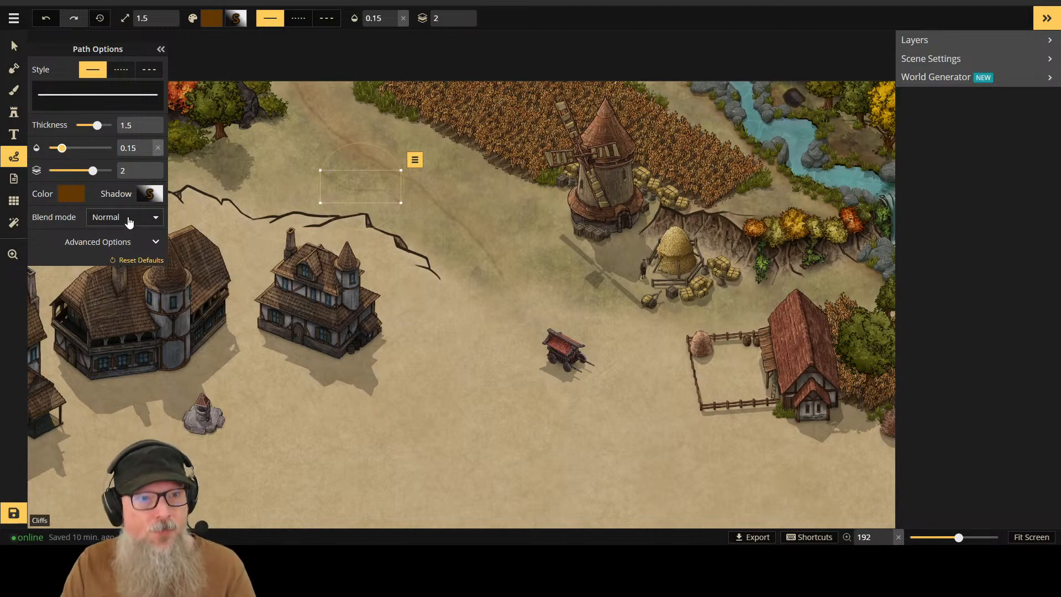
pyautogui.click(415, 160)
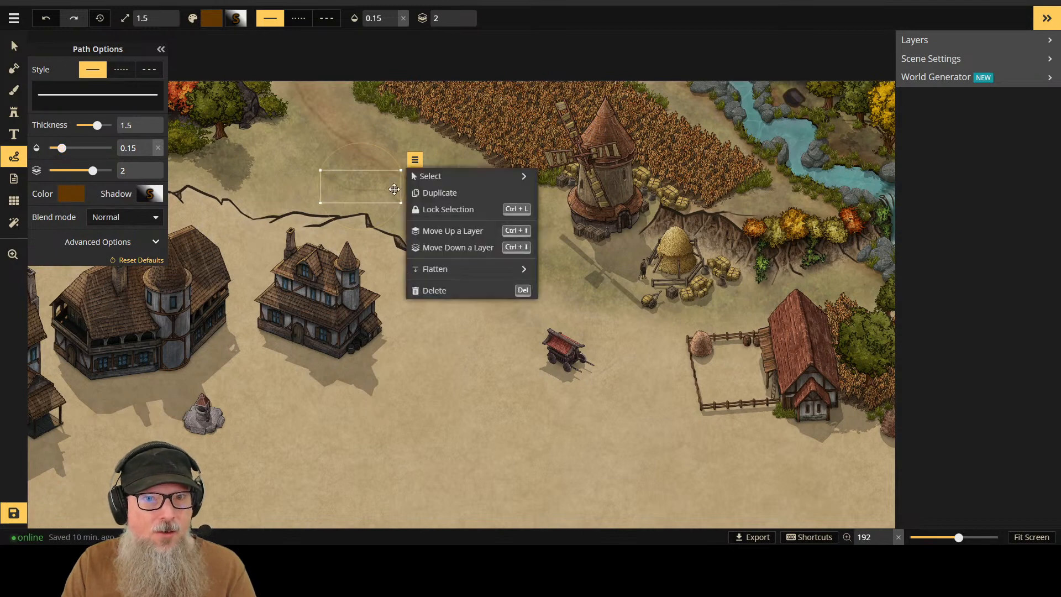
pyautogui.click(427, 190)
pyautogui.moveTo(388, 175); pyautogui.dragTo(356, 155)
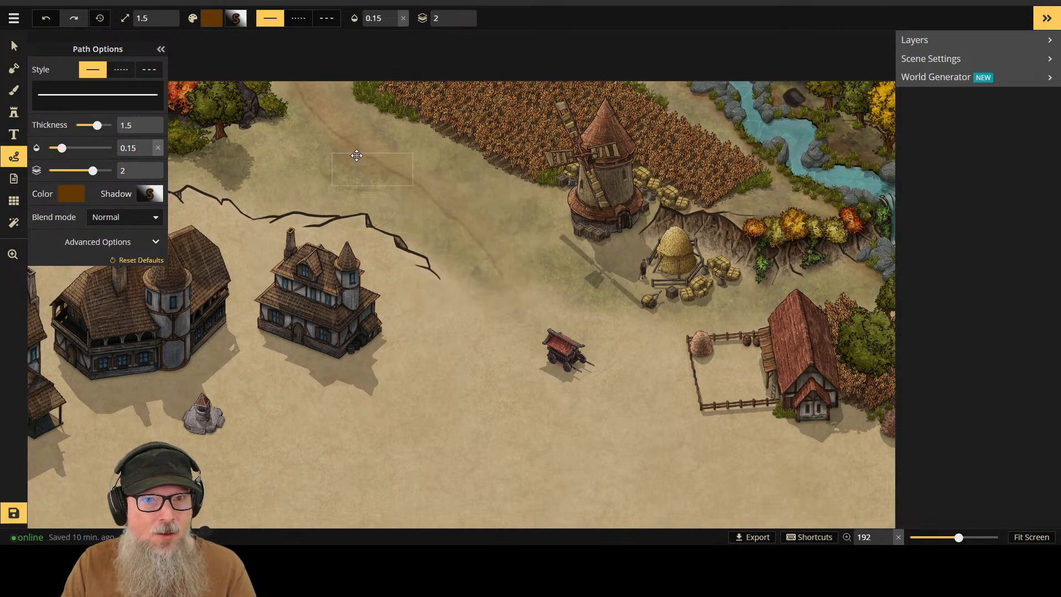
# Step: Undo the test path with its duplicate and the thin brush track beside the crop field
pyautogui.hotkey('ctrl', 'z')
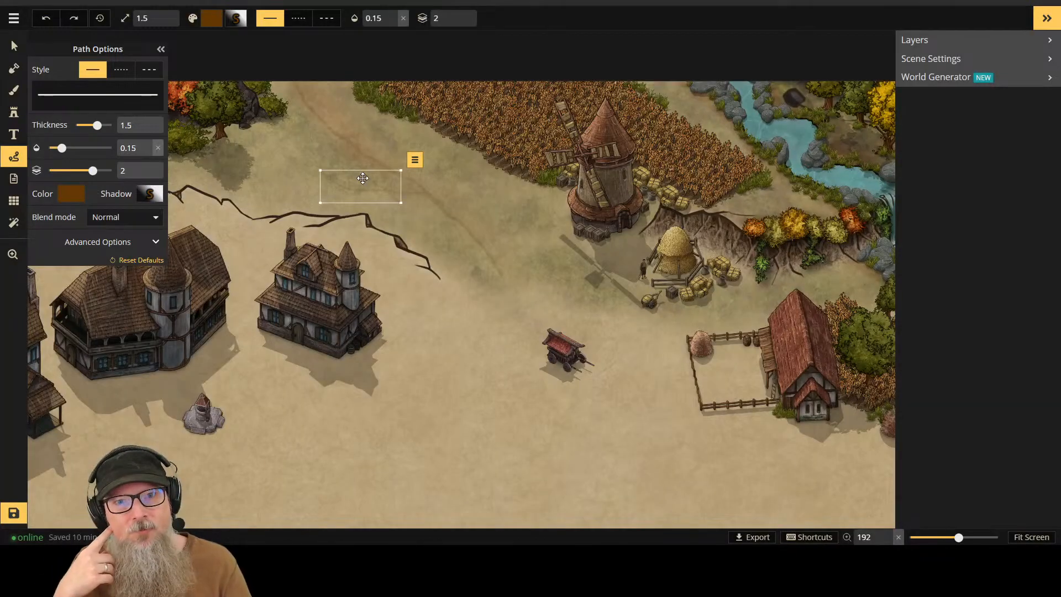
pyautogui.hotkey('ctrl', 'z')
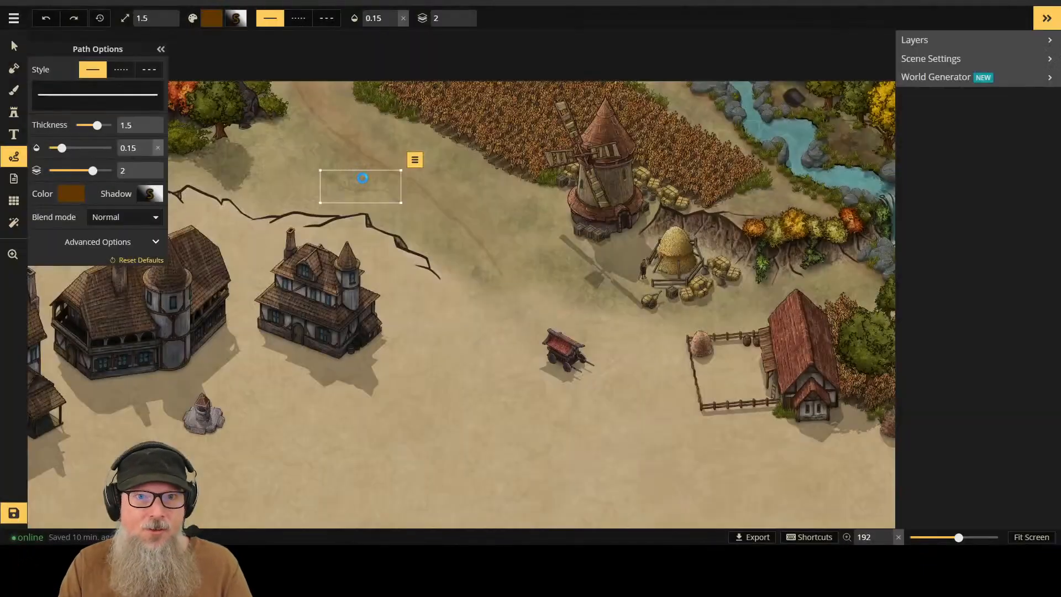
pyautogui.hotkey('ctrl', 'z')
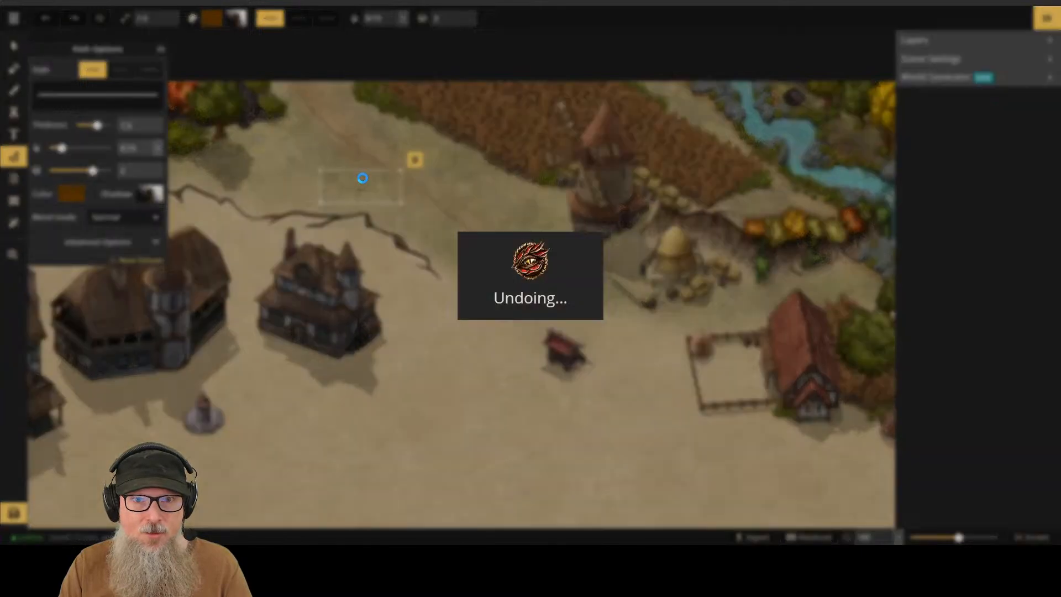
pyautogui.hotkey('ctrl', 'z')
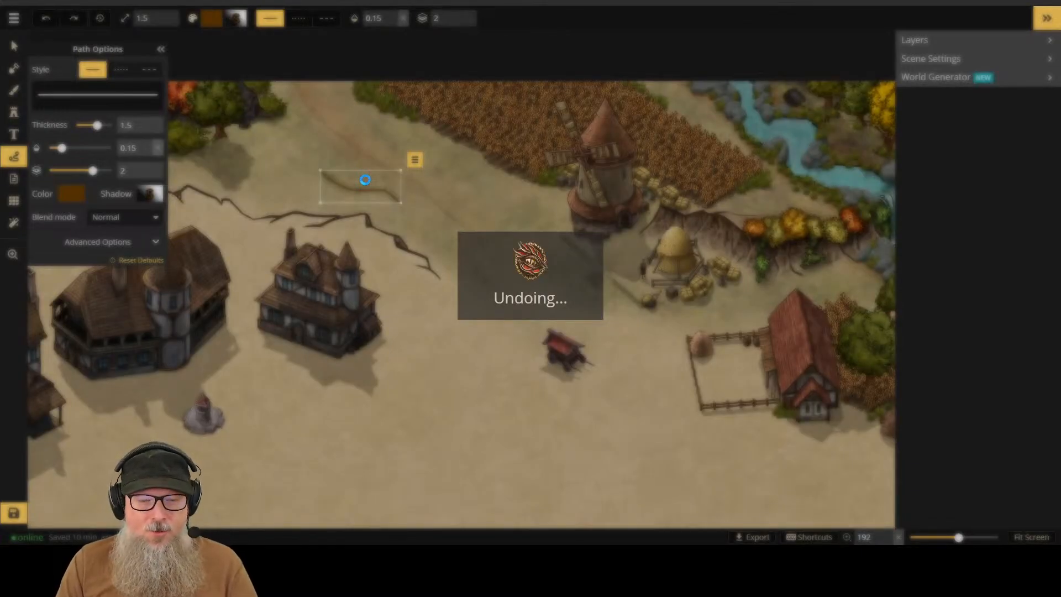
pyautogui.hotkey('ctrl', 'z')
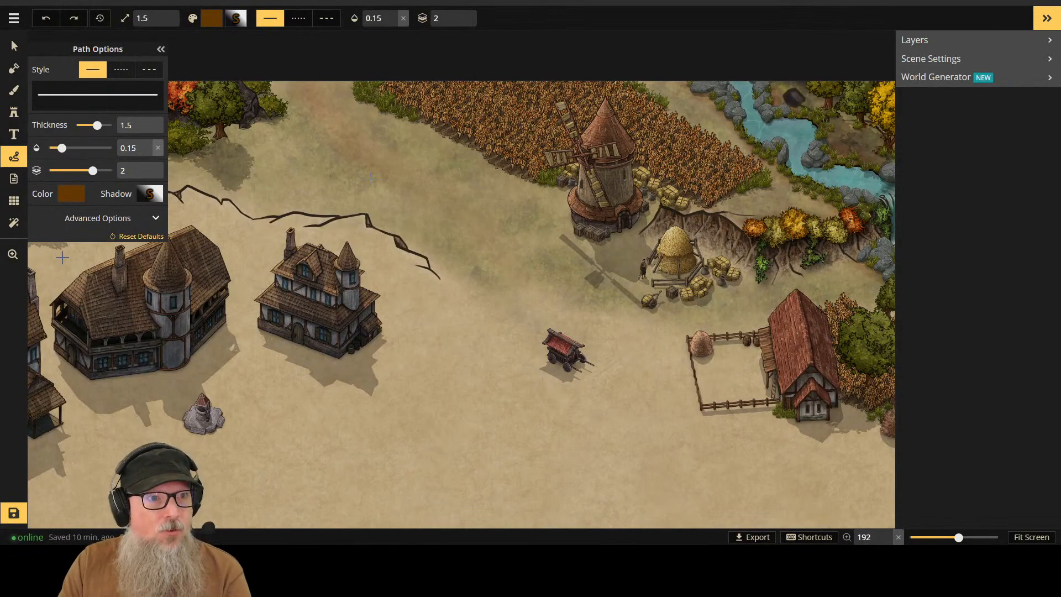
# Step: Save the map
pyautogui.click(14, 513)
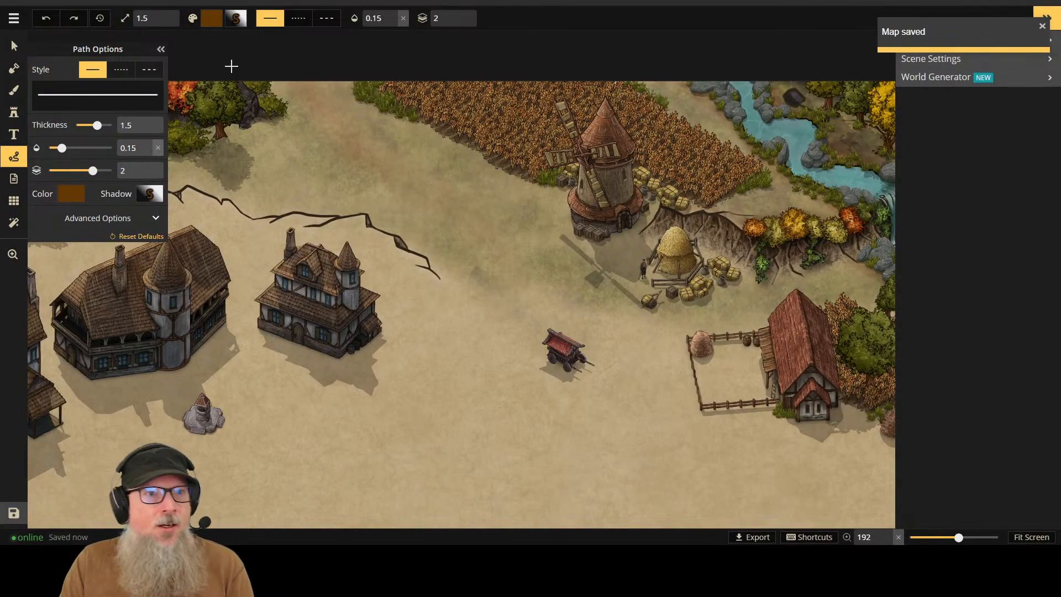
# Step: Set the path opacity to 0.19 and draw a long winding path from the map's upper edge down past the crop field
pyautogui.scroll(5, 269, 160)
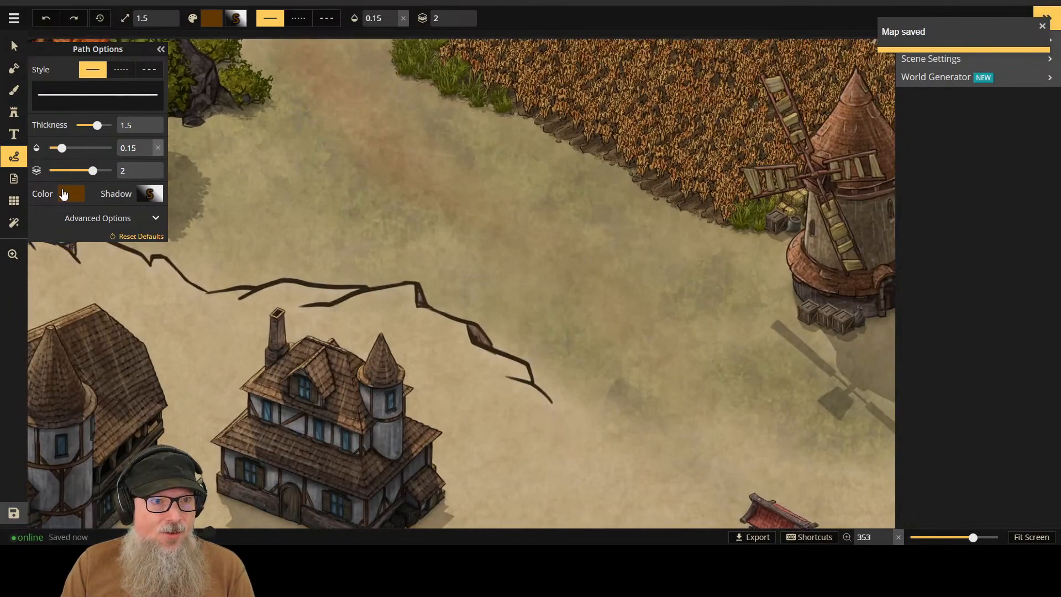
pyautogui.click(64, 194)
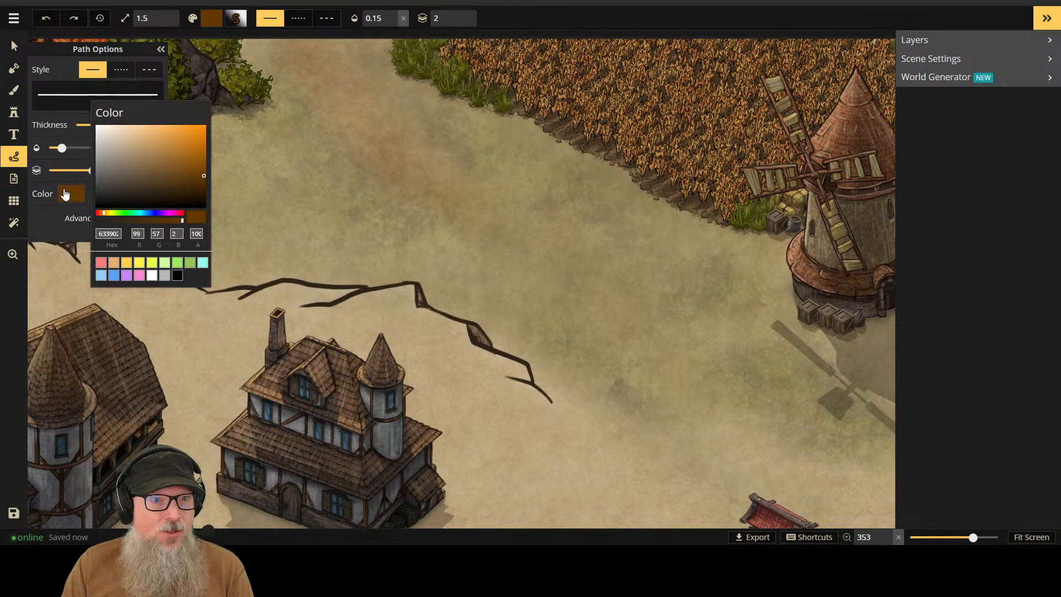
pyautogui.click(64, 194)
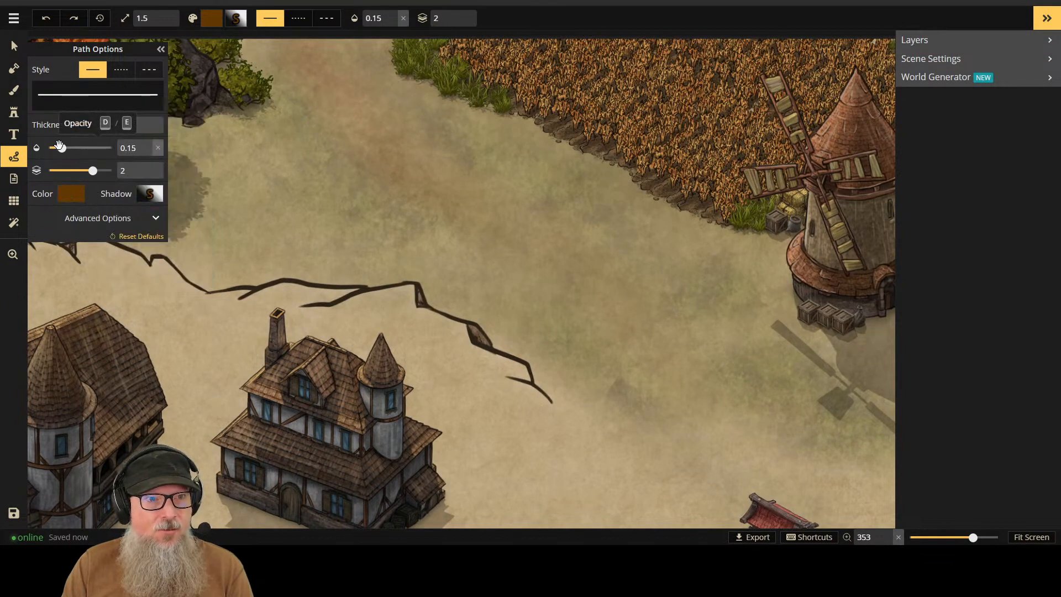
pyautogui.moveTo(62, 147); pyautogui.dragTo(66, 147)
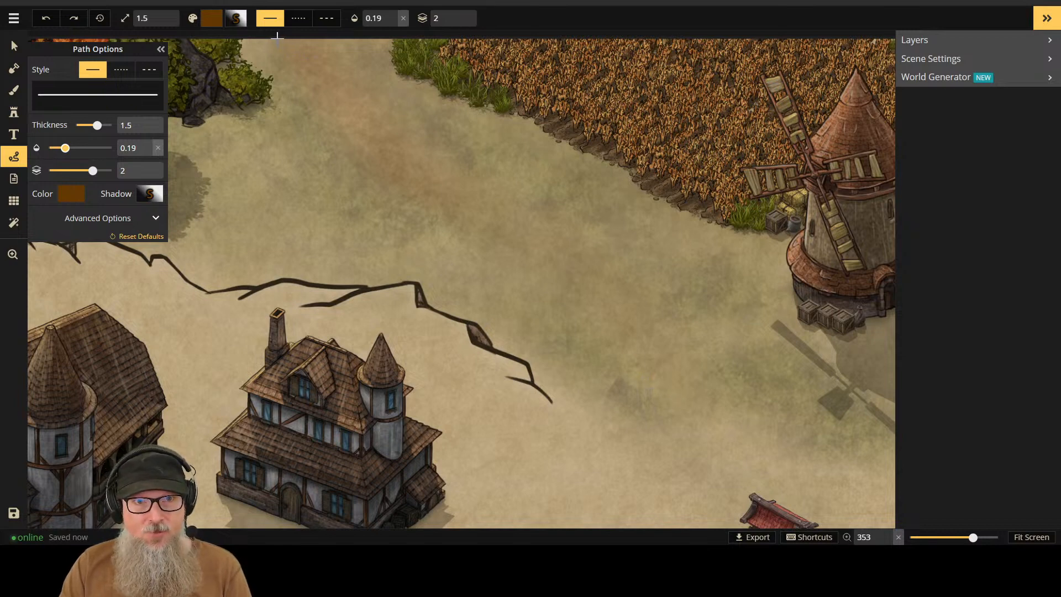
pyautogui.moveTo(277, 37)
pyautogui.mouseDown()
pyautogui.moveTo(342, 130)
pyautogui.moveTo(499, 228)
pyautogui.moveTo(532, 275)
pyautogui.moveTo(651, 387)
pyautogui.mouseUp()
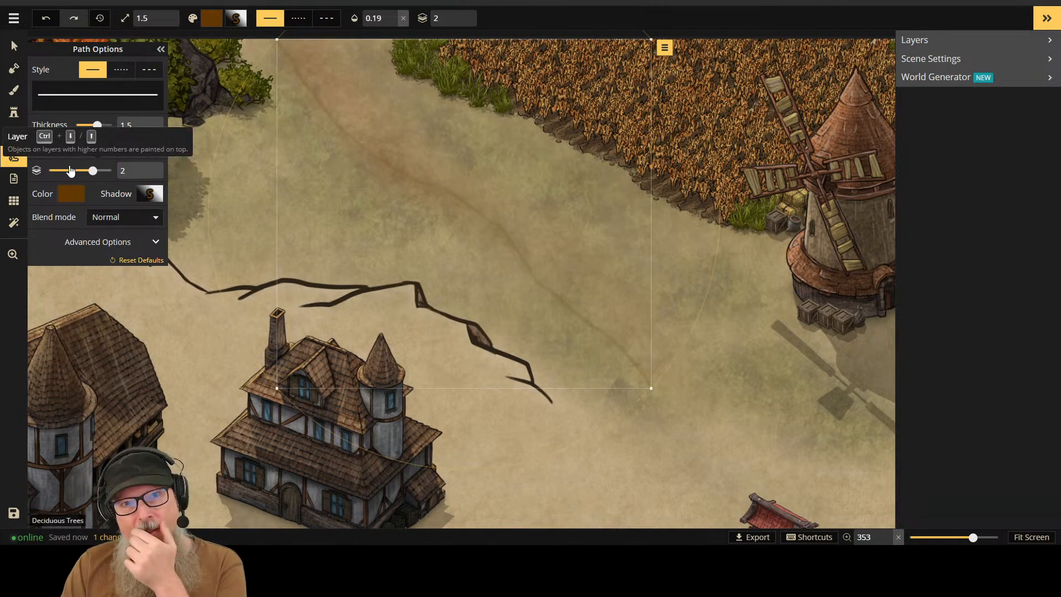
# Step: Recolor the long path to a slightly lighter brown, RGB 105, 63, 8
pyautogui.click(73, 194)
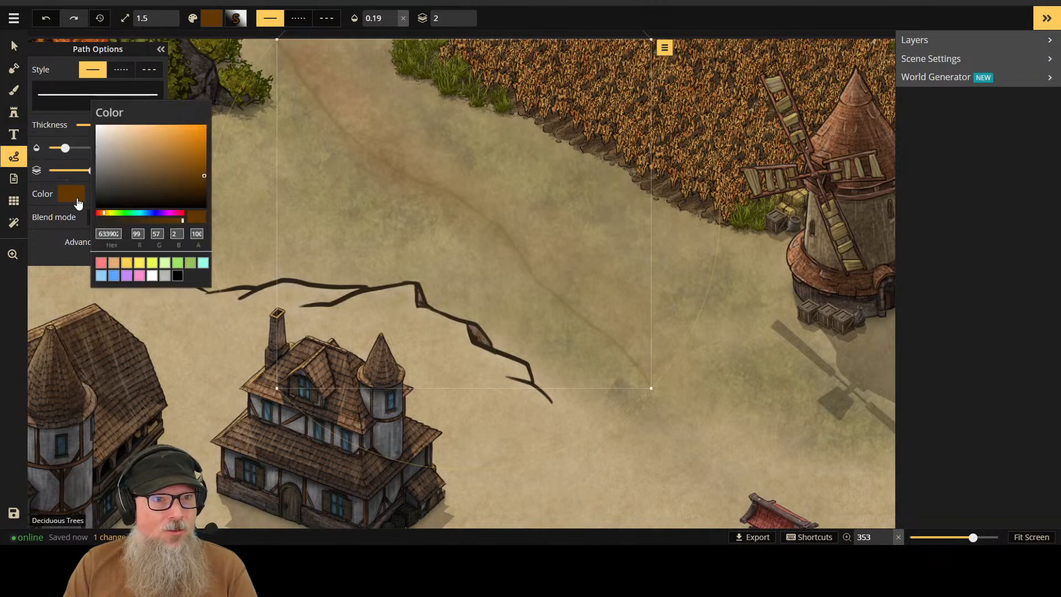
pyautogui.moveTo(203, 179); pyautogui.dragTo(187, 164)
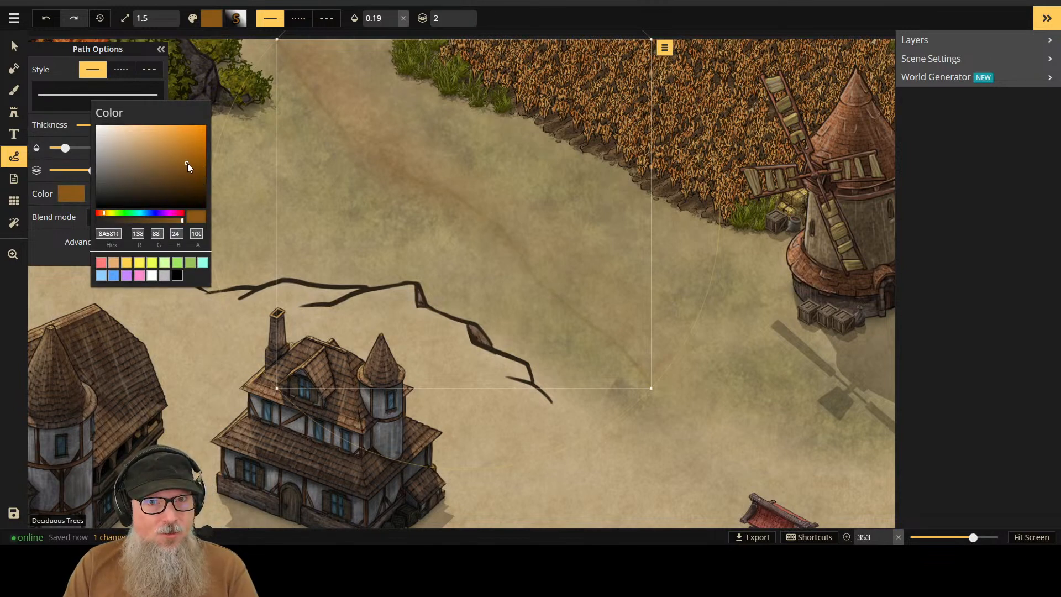
pyautogui.click(198, 174)
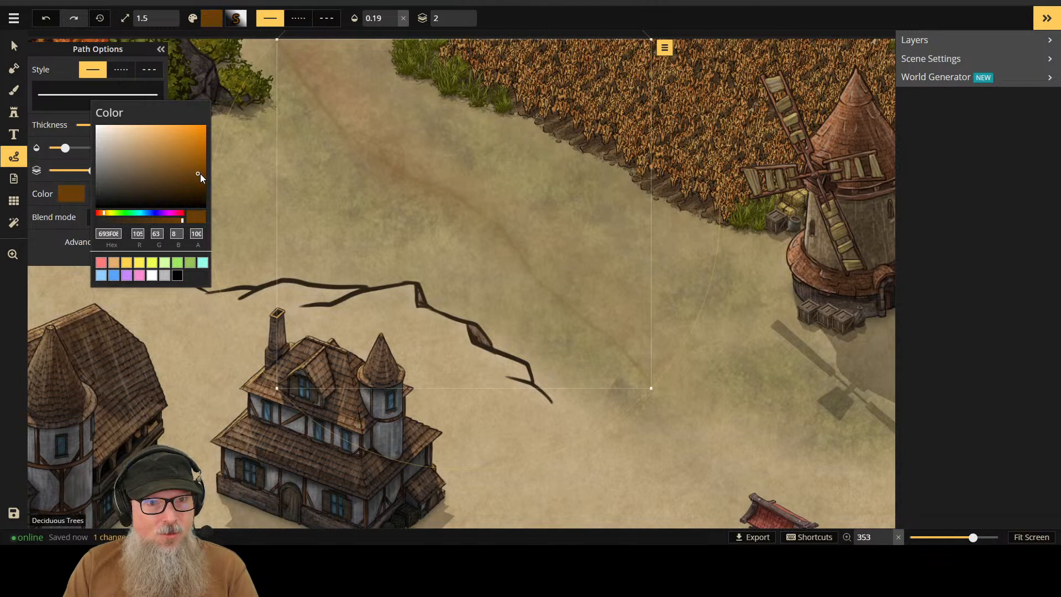
pyautogui.click(62, 217)
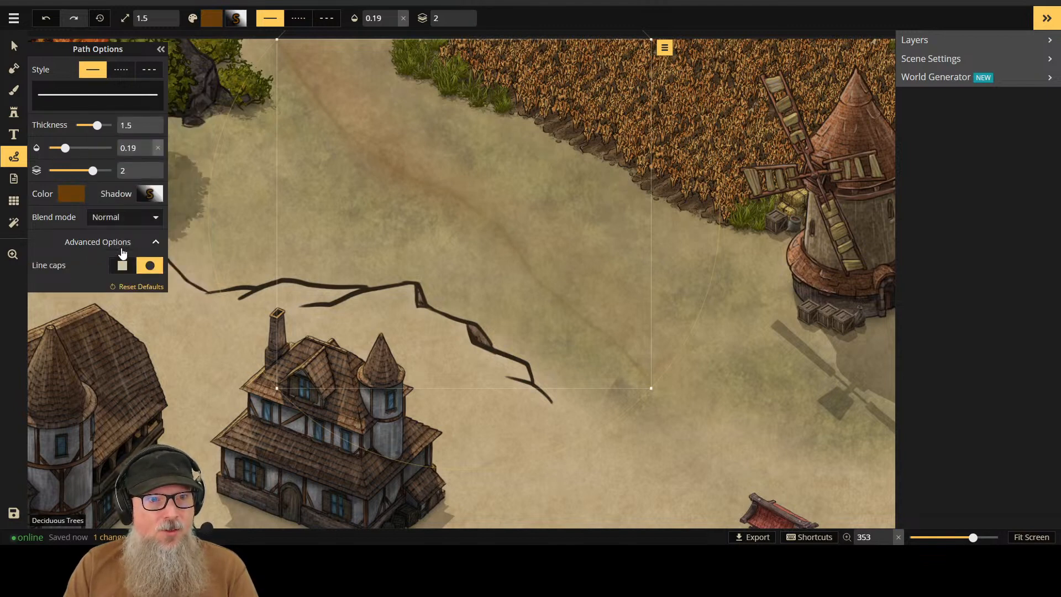
# Step: Try the Darken, Color burn, Multiply and Normal blend modes on the selected long path
pyautogui.click(125, 217)
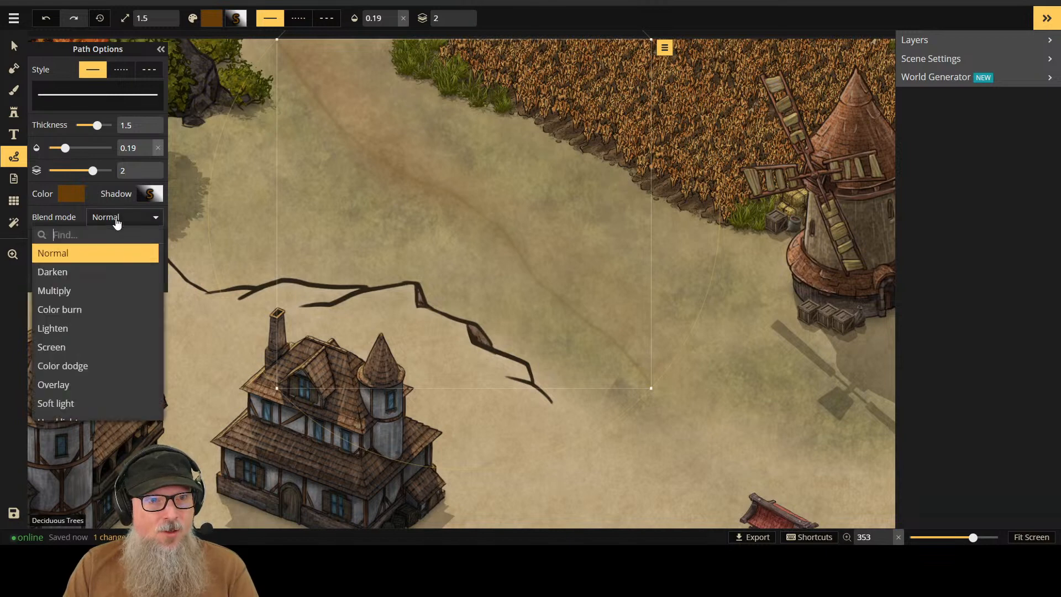
pyautogui.click(76, 270)
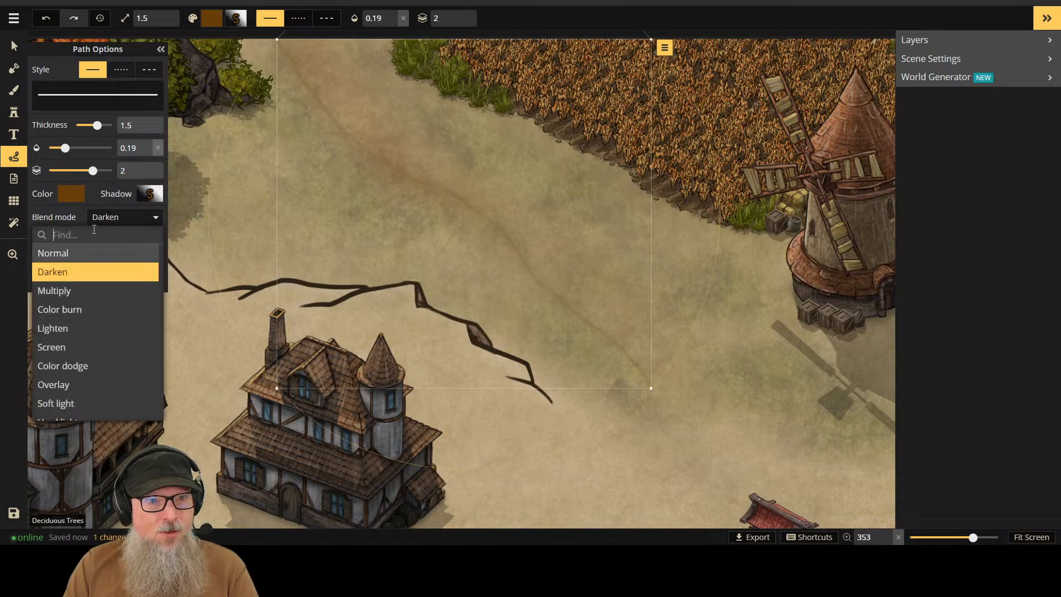
pyautogui.click(61, 312)
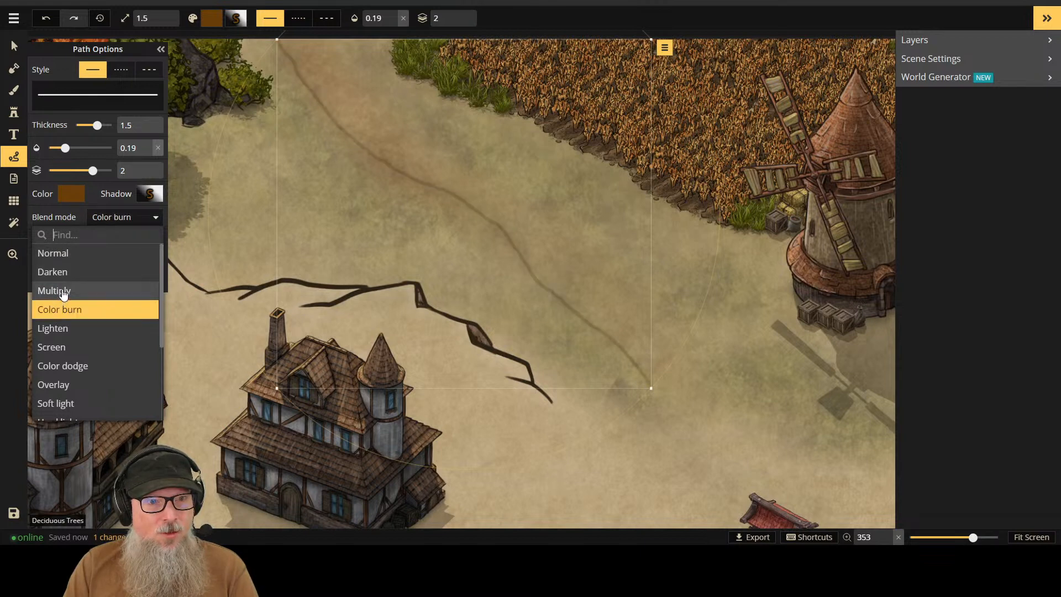
pyautogui.click(64, 293)
pyautogui.click(64, 282)
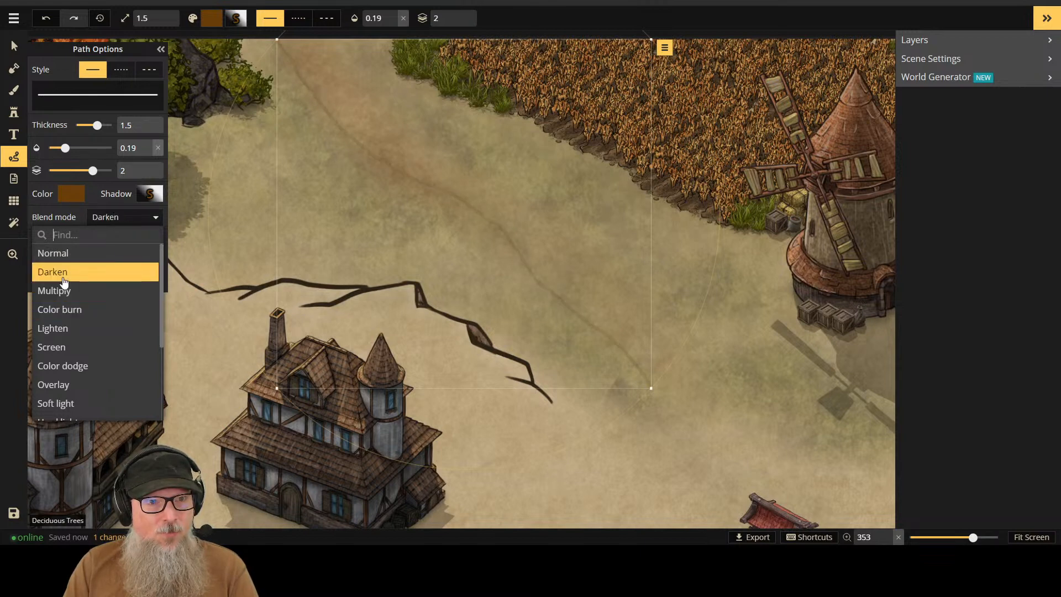
pyautogui.click(62, 254)
pyautogui.click(64, 272)
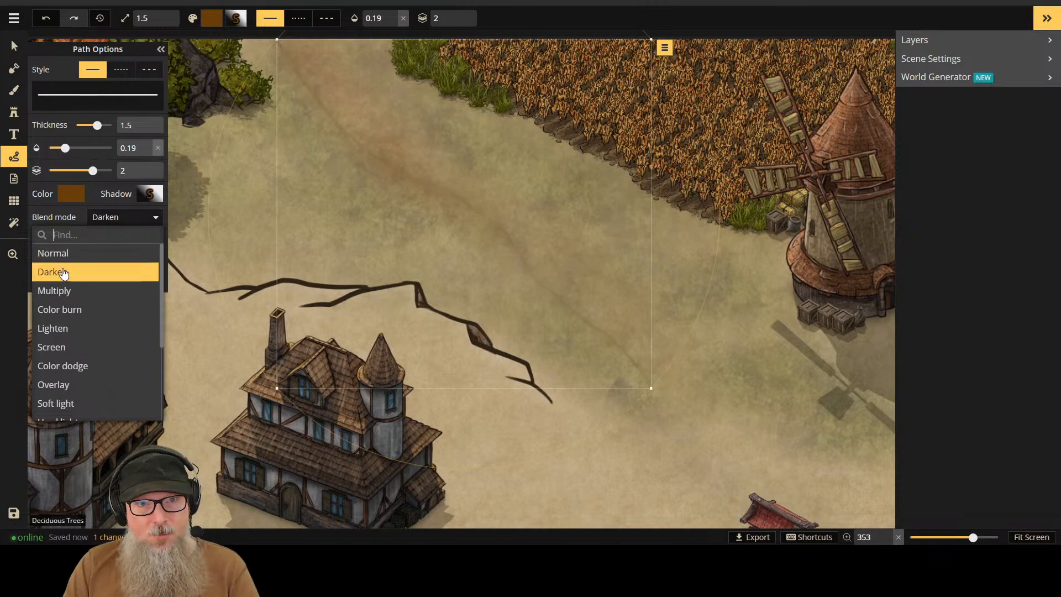
# Step: Try the Overlay, Soft light, Hard light, Difference, Exclusion, Hue, Saturation and Color blend modes on the long path
pyautogui.click(71, 390)
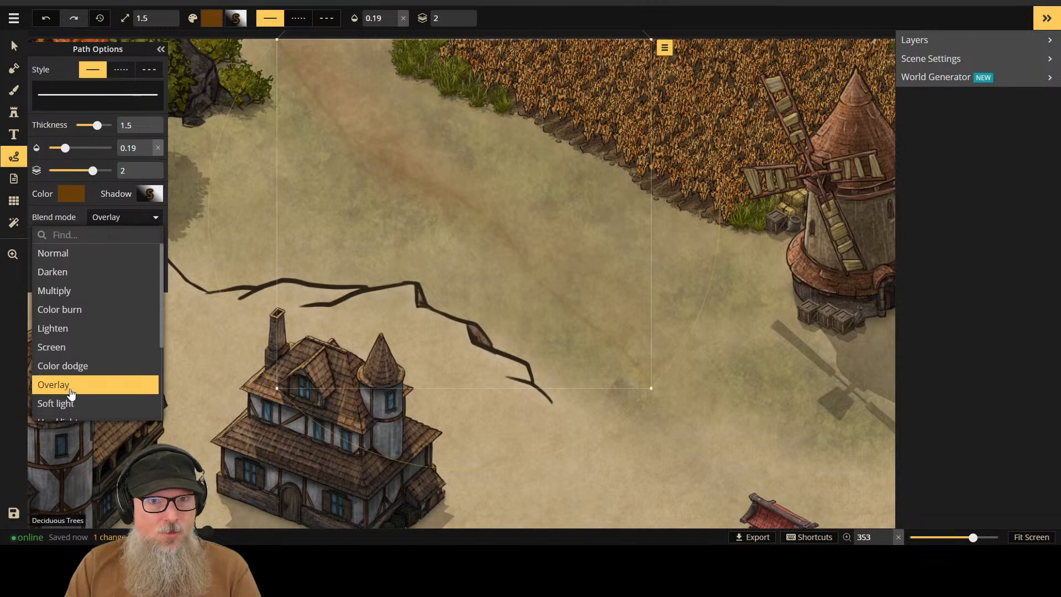
pyautogui.click(69, 407)
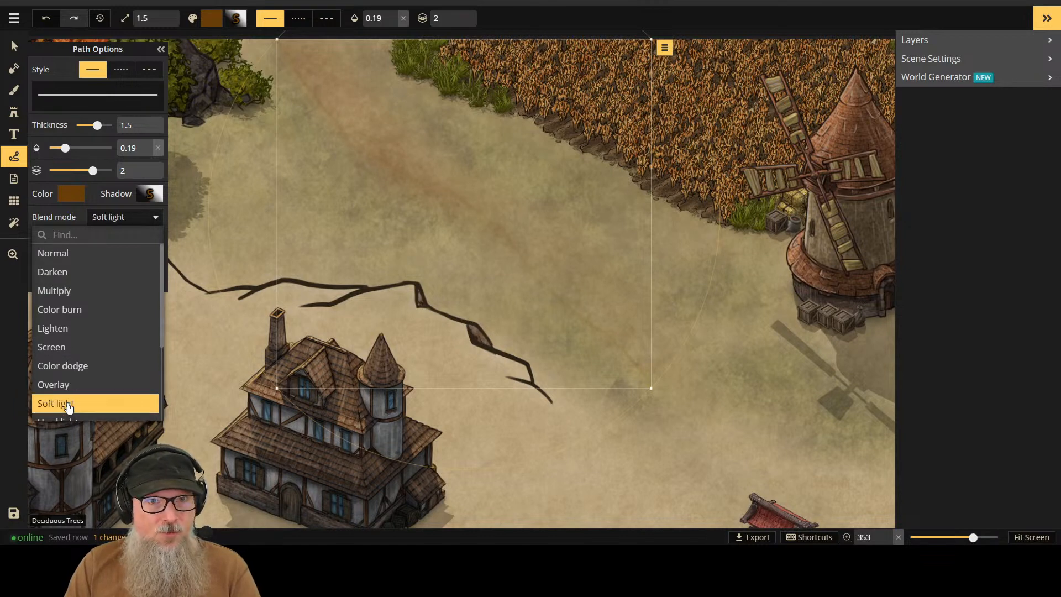
pyautogui.scroll(-3, 91, 340)
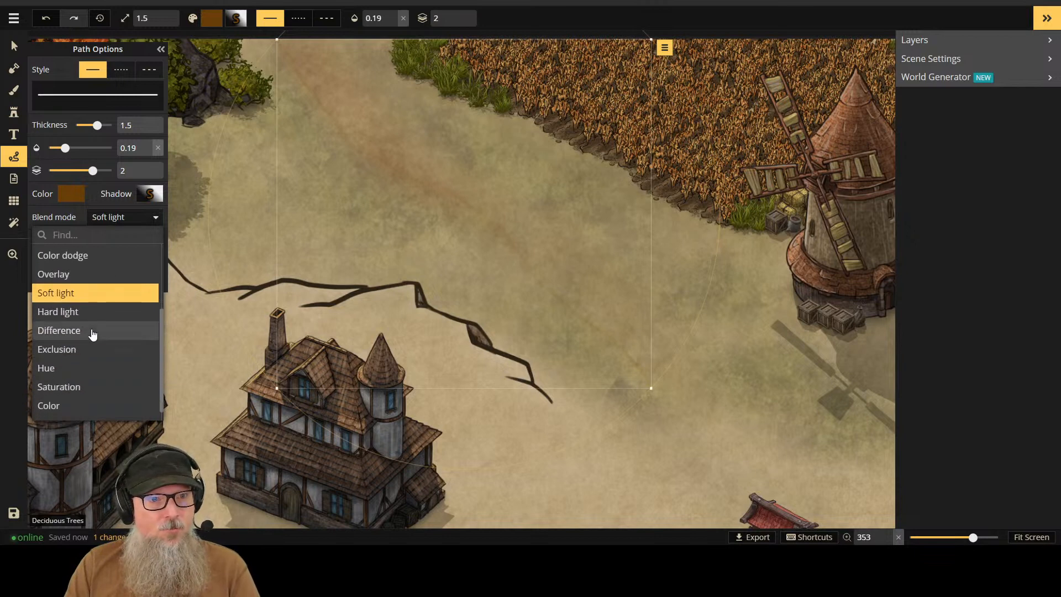
pyautogui.click(64, 314)
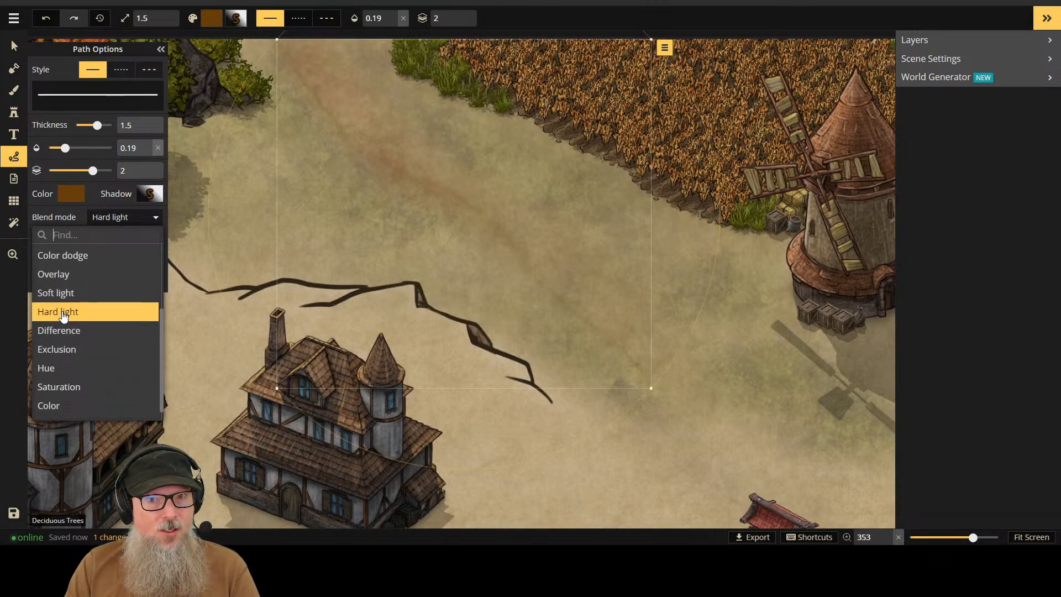
pyautogui.click(77, 331)
pyautogui.click(71, 348)
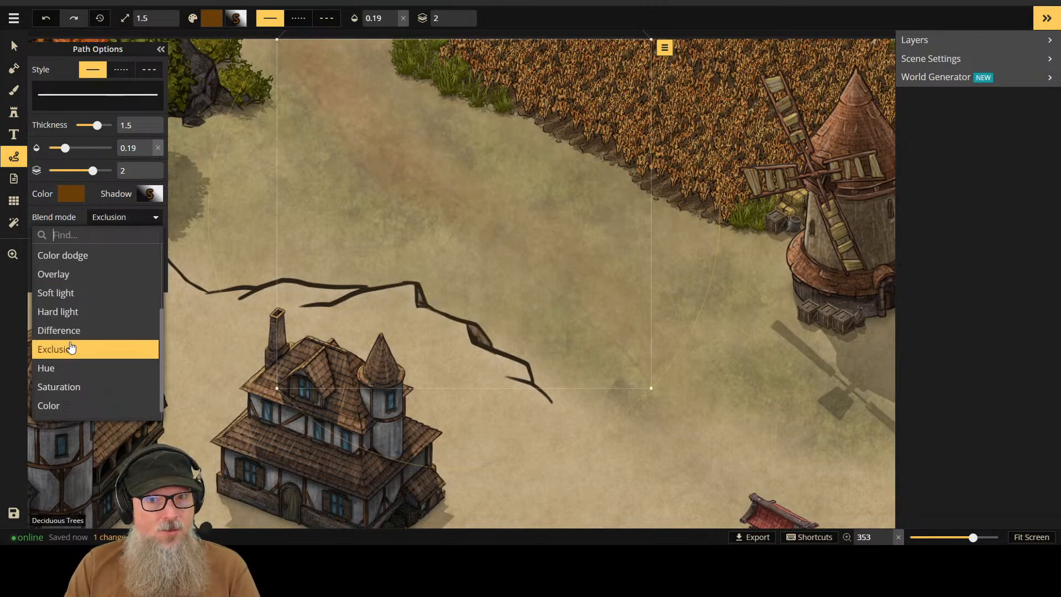
pyautogui.click(63, 367)
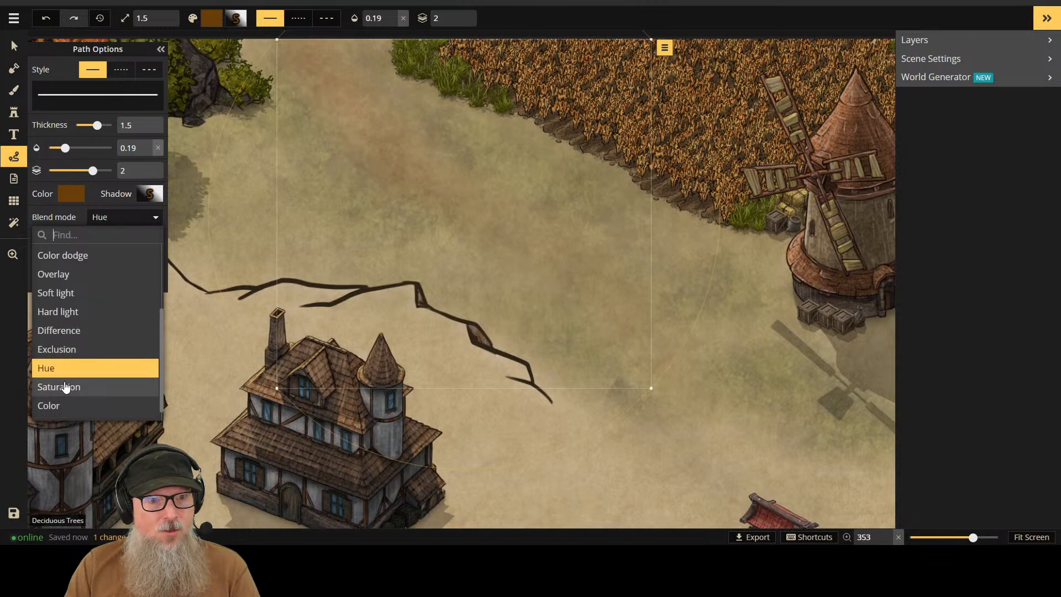
pyautogui.click(65, 386)
pyautogui.click(58, 405)
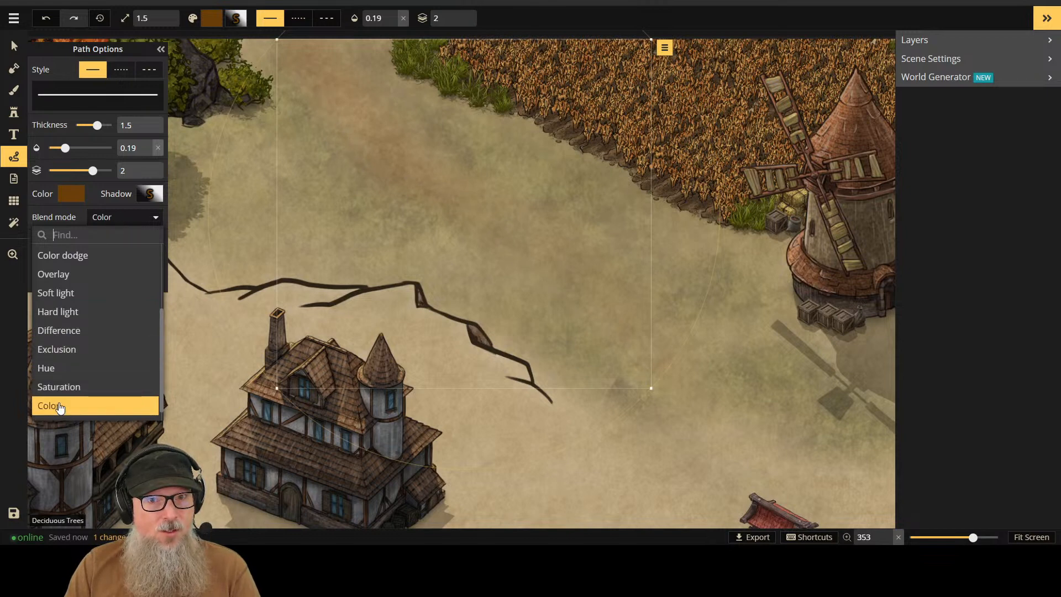
pyautogui.click(58, 333)
# Step: Set the long path's blend mode to Soft light, after comparing it with Hard light, and its opacity to 0.22
pyautogui.click(59, 293)
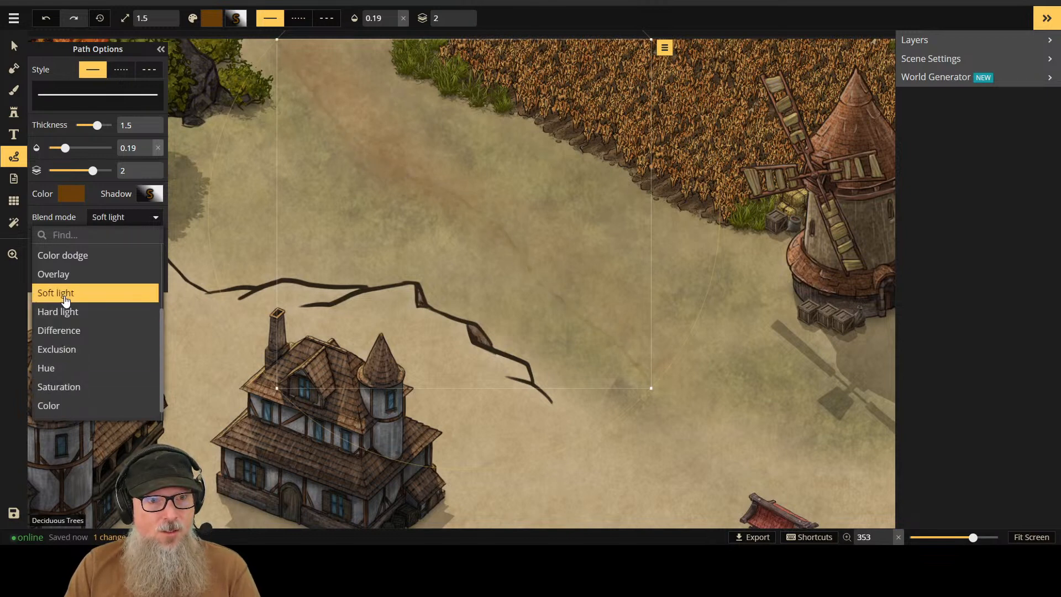
pyautogui.click(66, 312)
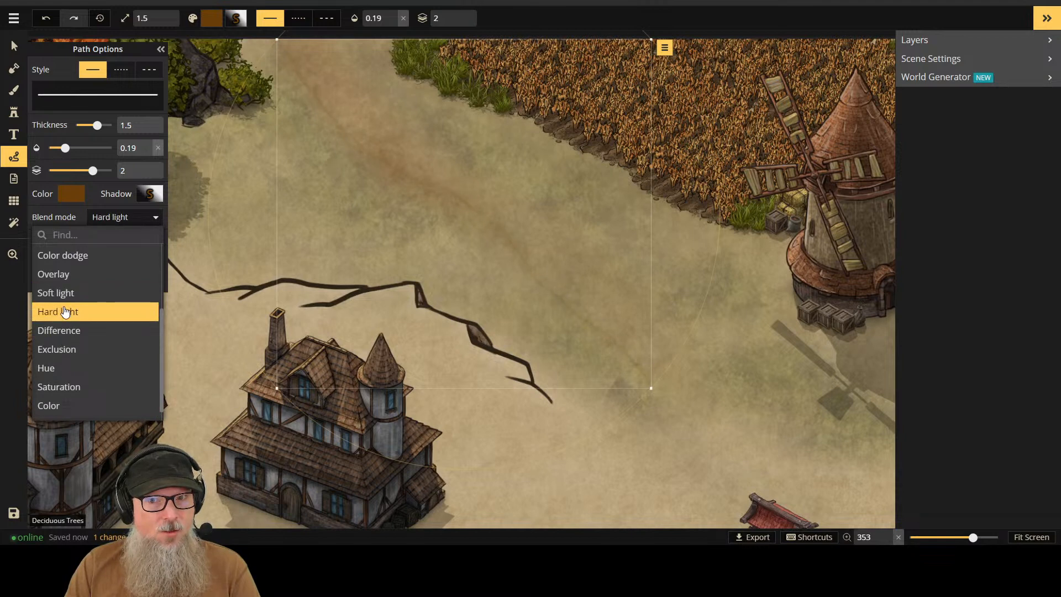
pyautogui.click(65, 302)
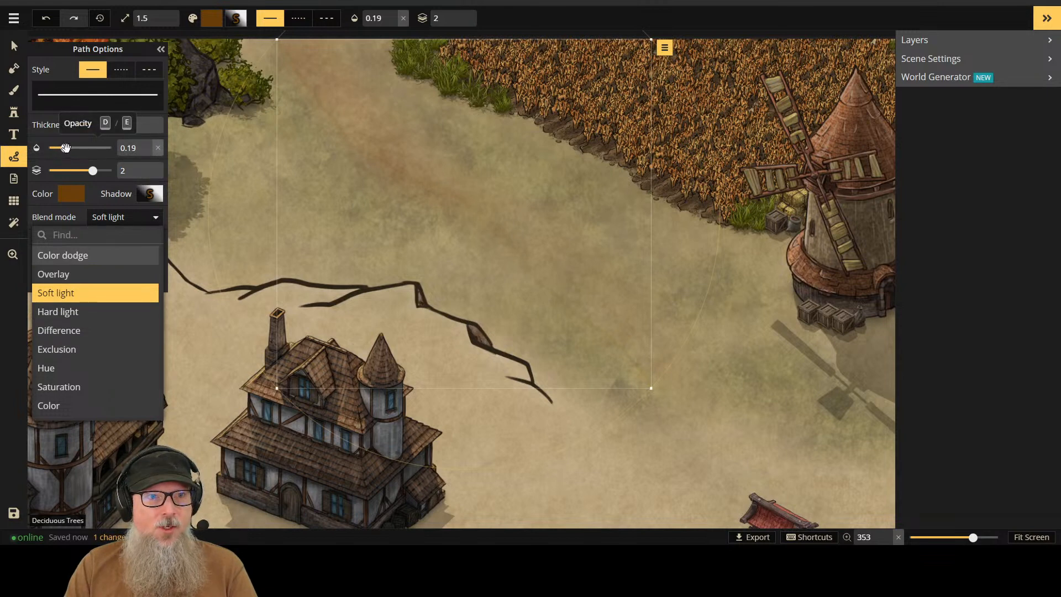
pyautogui.moveTo(66, 148); pyautogui.dragTo(70, 148)
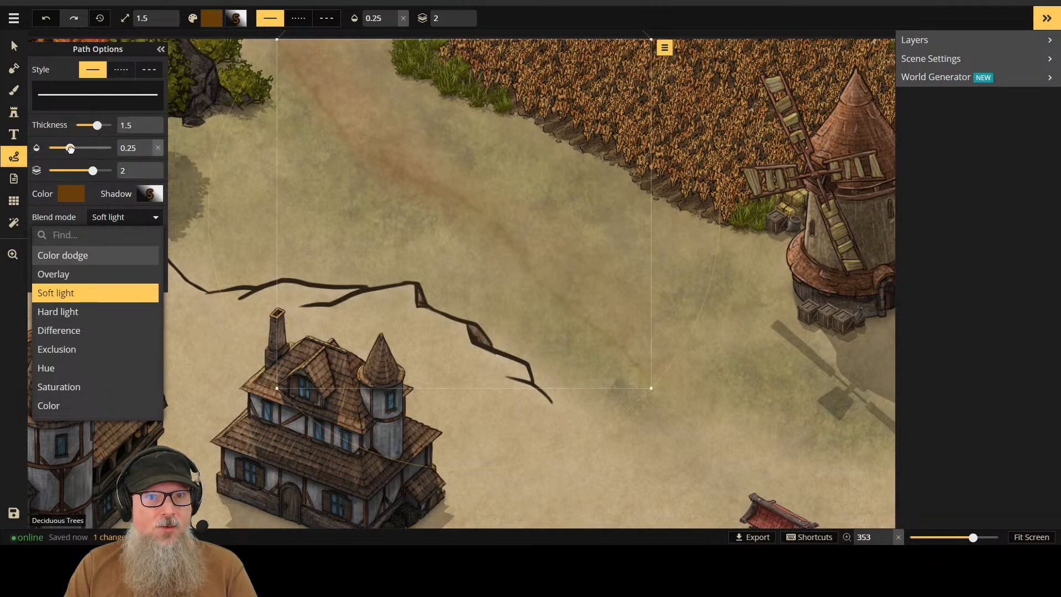
pyautogui.click(68, 149)
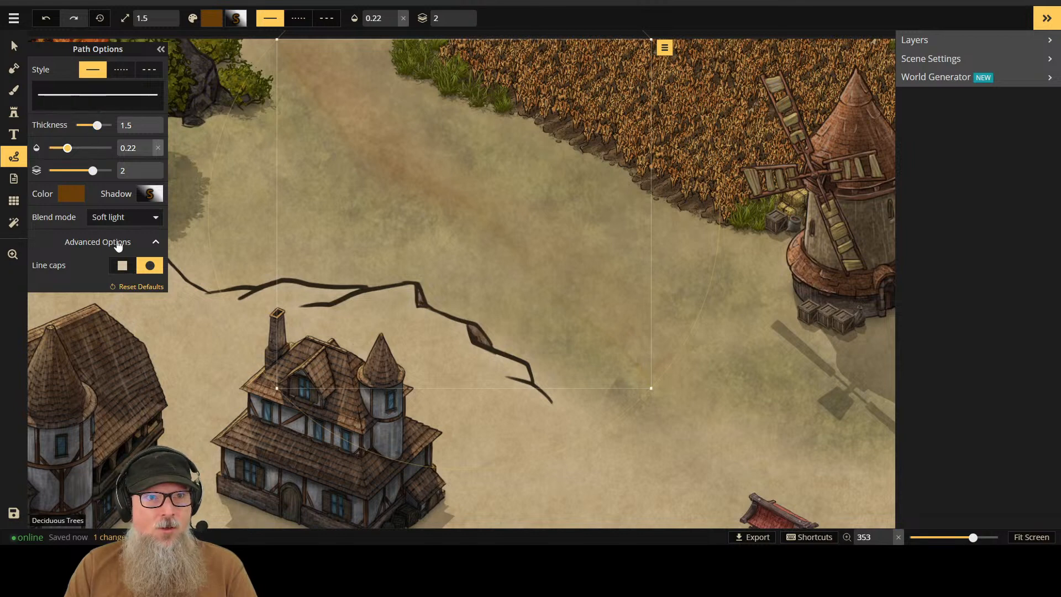
# Step: Set the long path's shadow to black with a blur of 3.8, after trying a brown shadow color
pyautogui.click(139, 193)
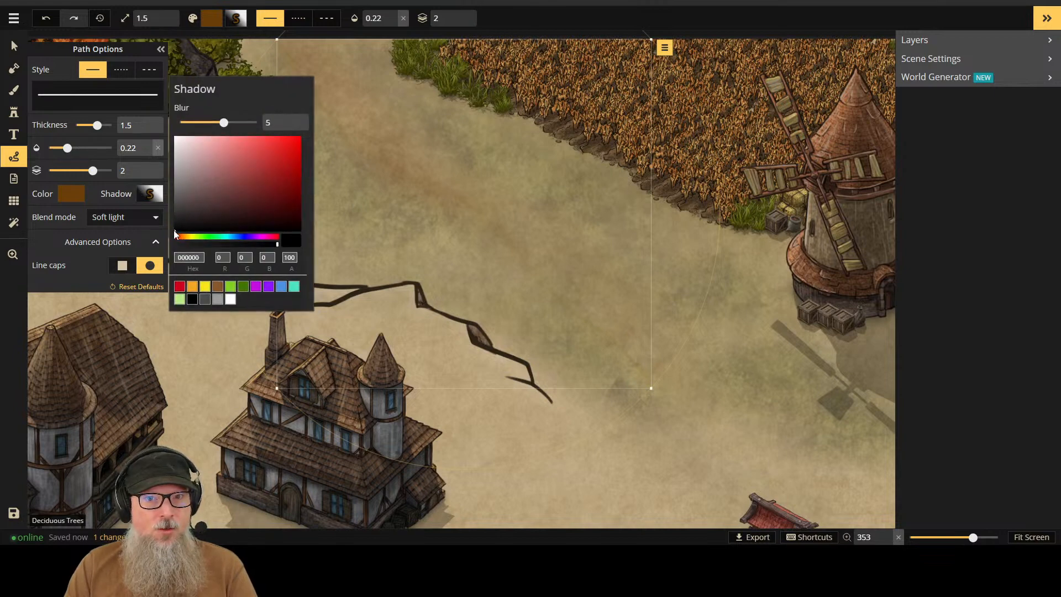
pyautogui.click(218, 294)
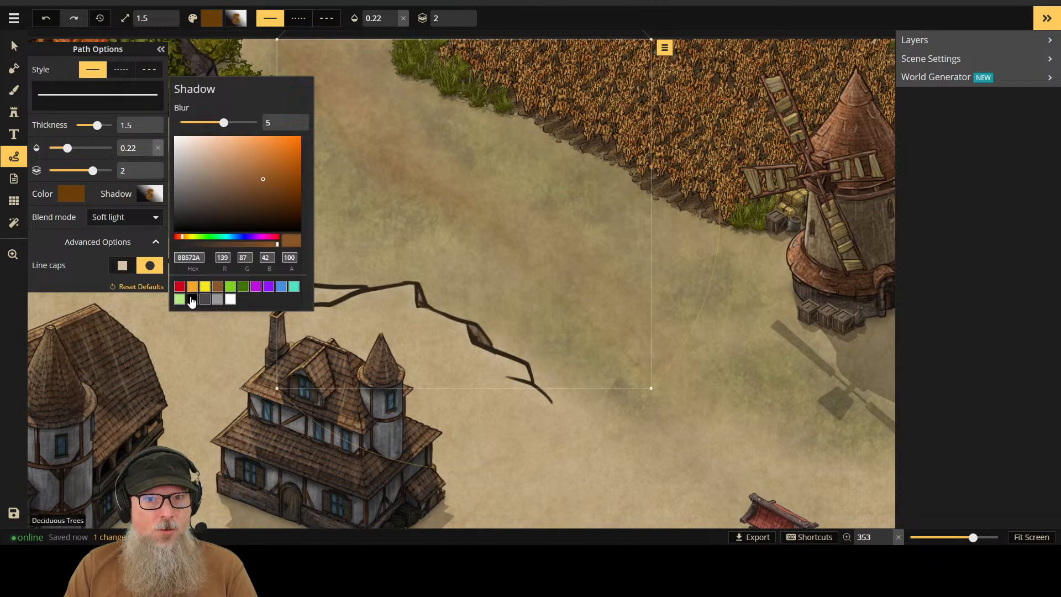
pyautogui.click(191, 300)
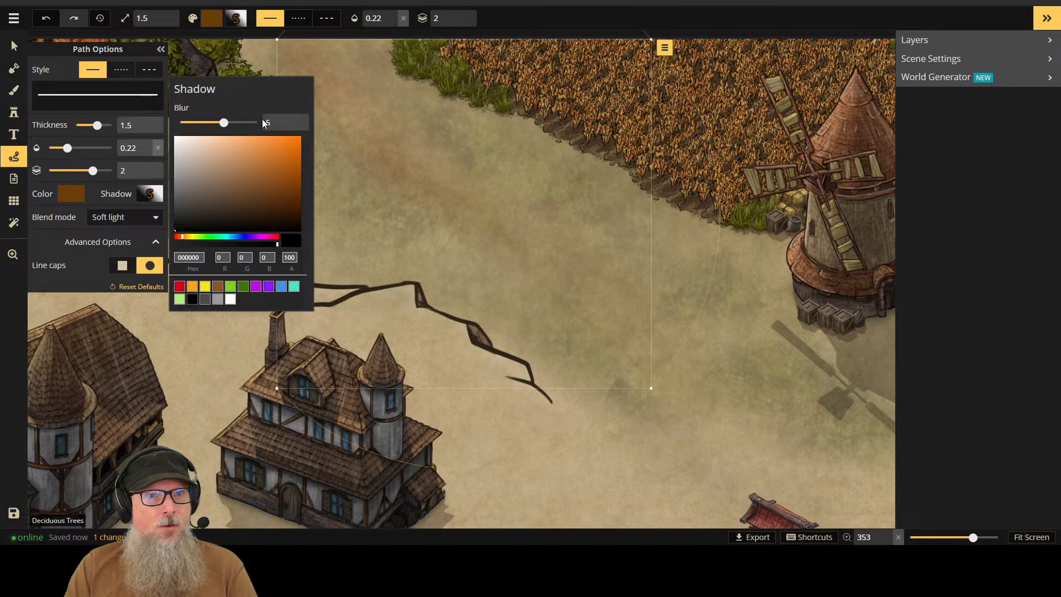
pyautogui.moveTo(223, 122)
pyautogui.mouseDown()
pyautogui.moveTo(257, 123)
pyautogui.moveTo(178, 122)
pyautogui.moveTo(217, 130)
pyautogui.mouseUp()
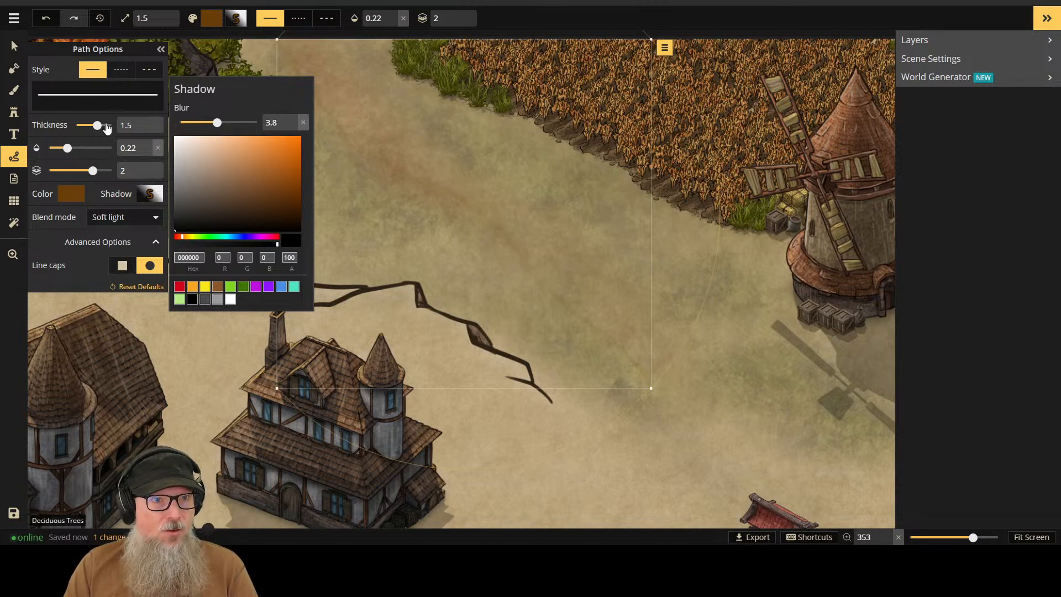
pyautogui.click(69, 279)
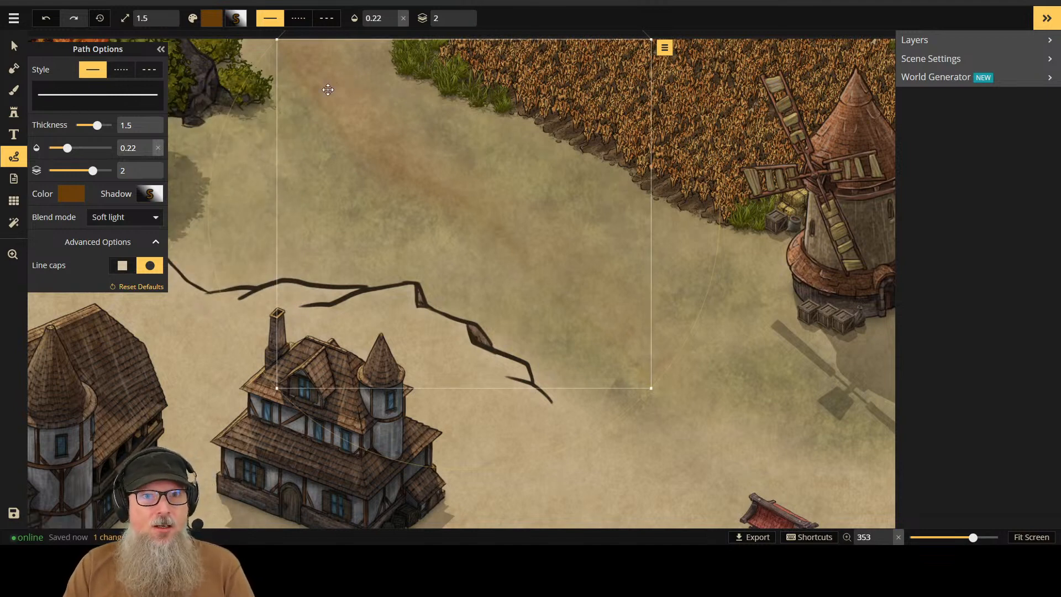
# Step: Duplicate the long path and place the copy close beside the original to form a second wheel track
pyautogui.click(664, 47)
pyautogui.click(693, 83)
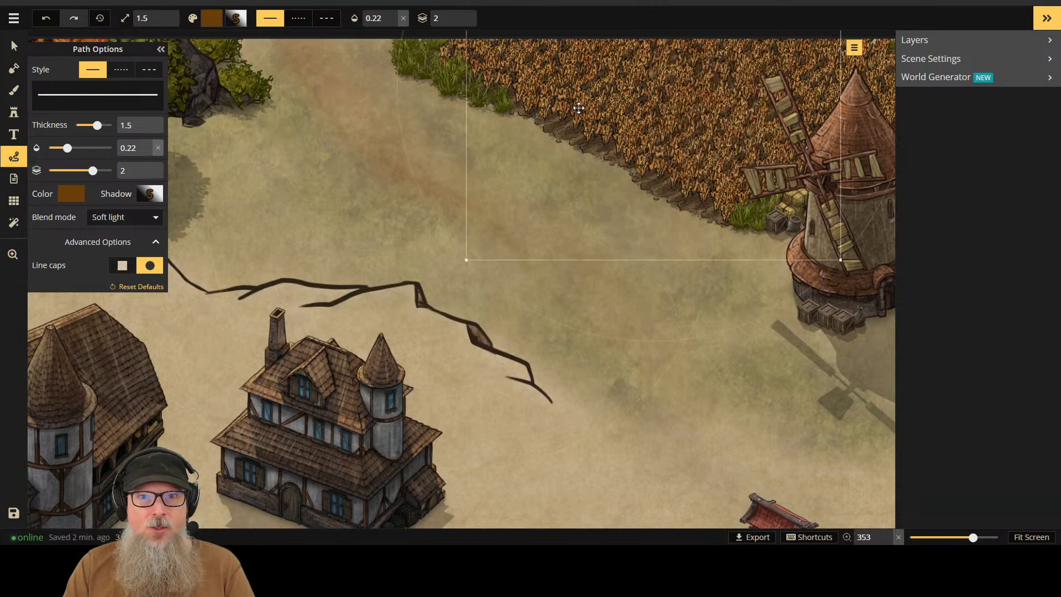
pyautogui.moveTo(529, 161); pyautogui.dragTo(381, 254)
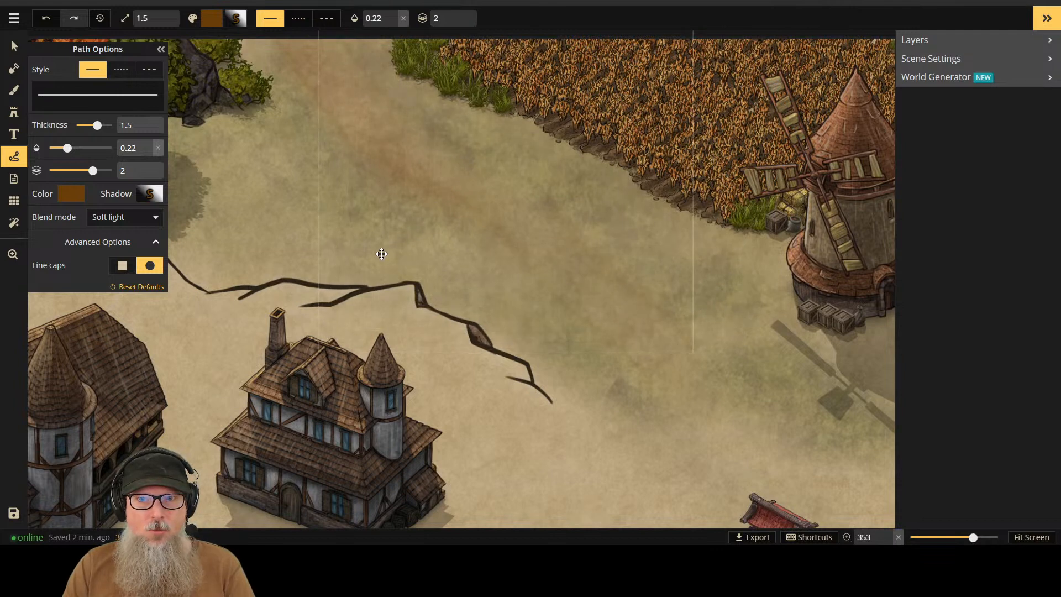
pyautogui.moveTo(381, 254); pyautogui.dragTo(377, 260)
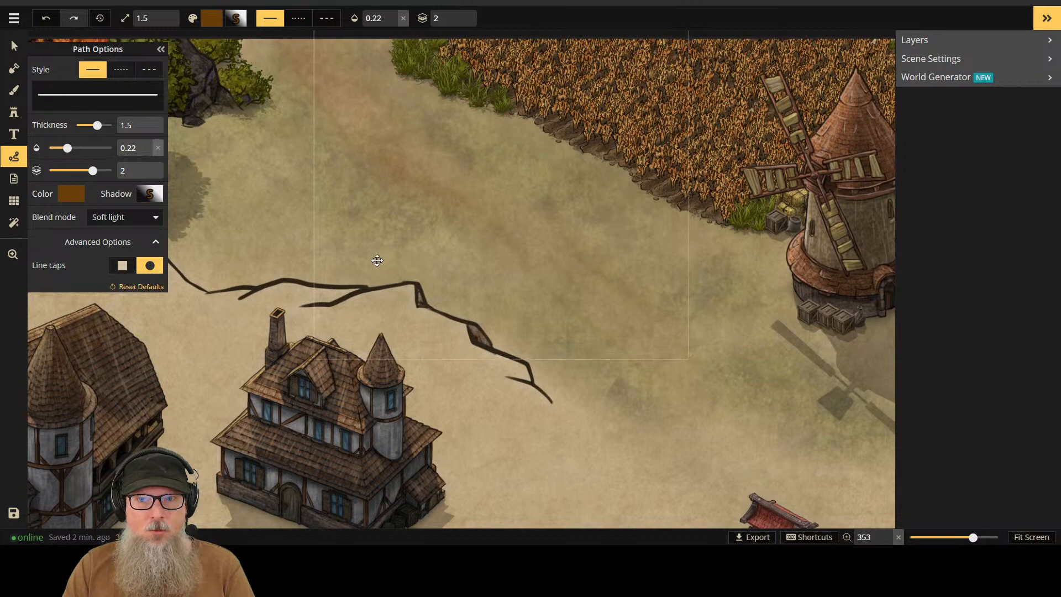
pyautogui.press('Escape')
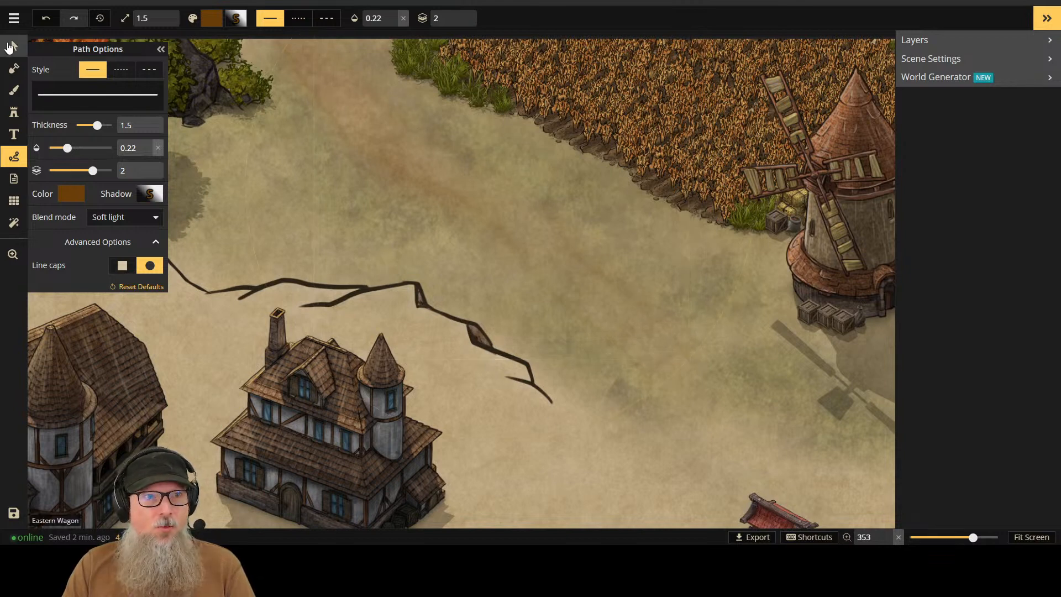
# Step: Place the Eastern Wagon over the twin tracks to check their spacing, and select the duplicate path
pyautogui.press('v')
pyautogui.moveTo(765, 500); pyautogui.dragTo(705, 417)
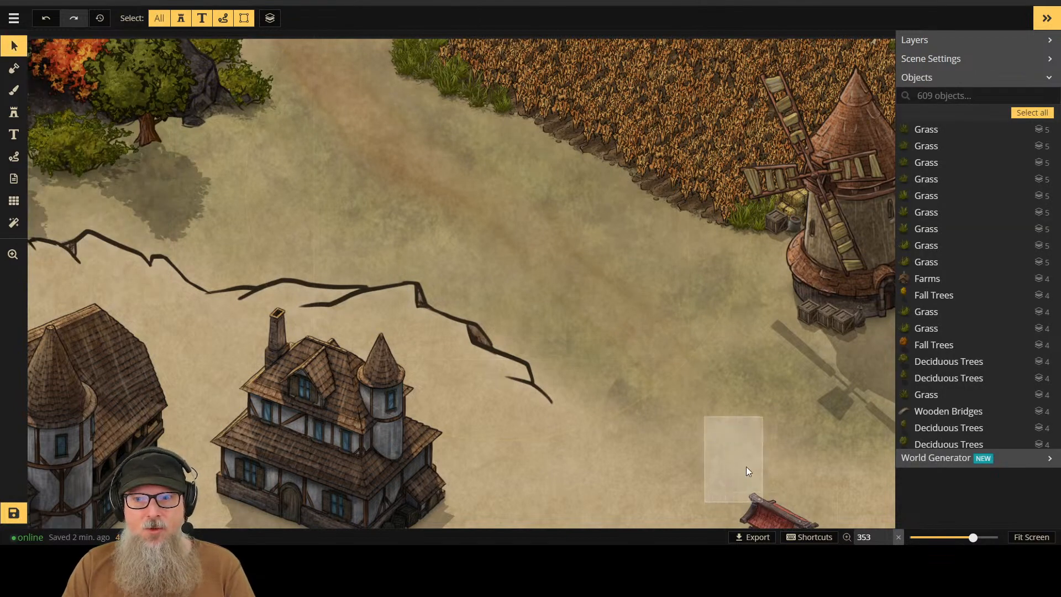
pyautogui.click(764, 520)
pyautogui.moveTo(762, 509); pyautogui.dragTo(556, 257)
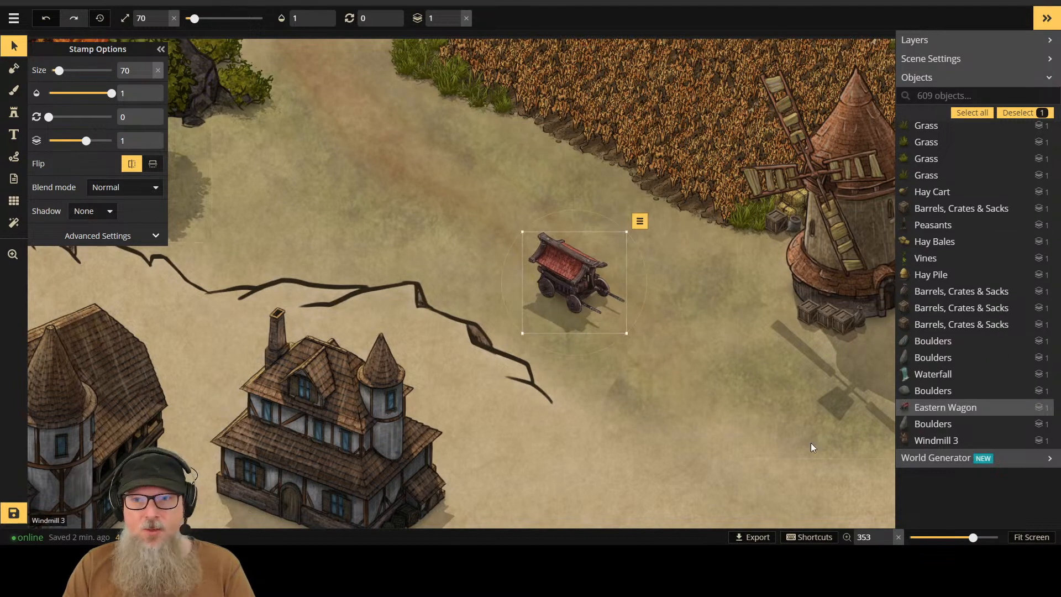
pyautogui.click(675, 340)
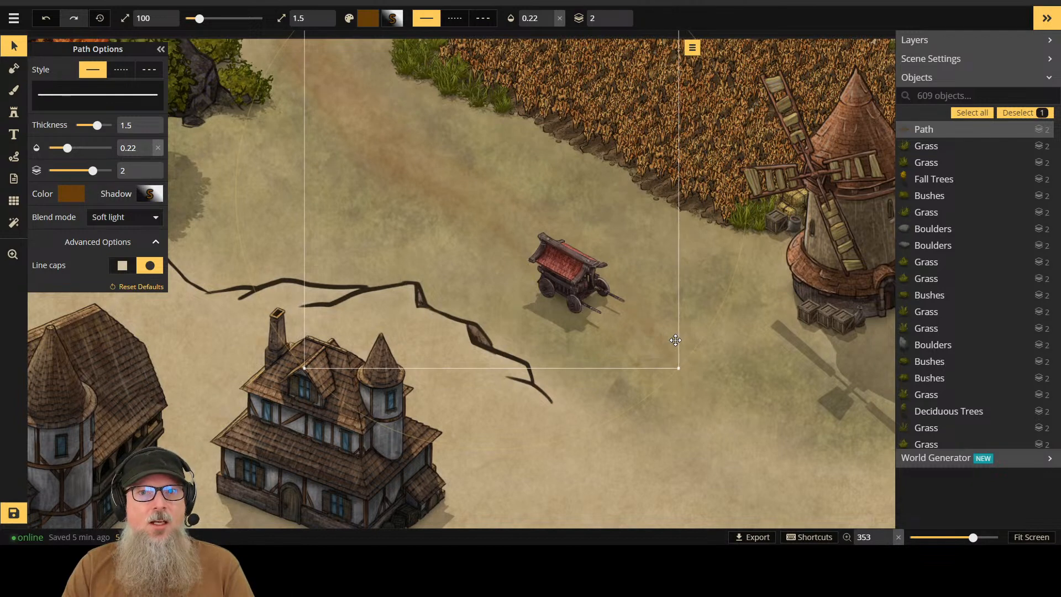
# Step: Move the Eastern Wagon off the tracks to the open ground below the windmill
pyautogui.click(22, 47)
pyautogui.click(575, 277)
pyautogui.moveTo(575, 276); pyautogui.dragTo(791, 459)
# Step: View the whole village map and compare its ground and tracks with the reference map
pyautogui.scroll(-3, 791, 459)
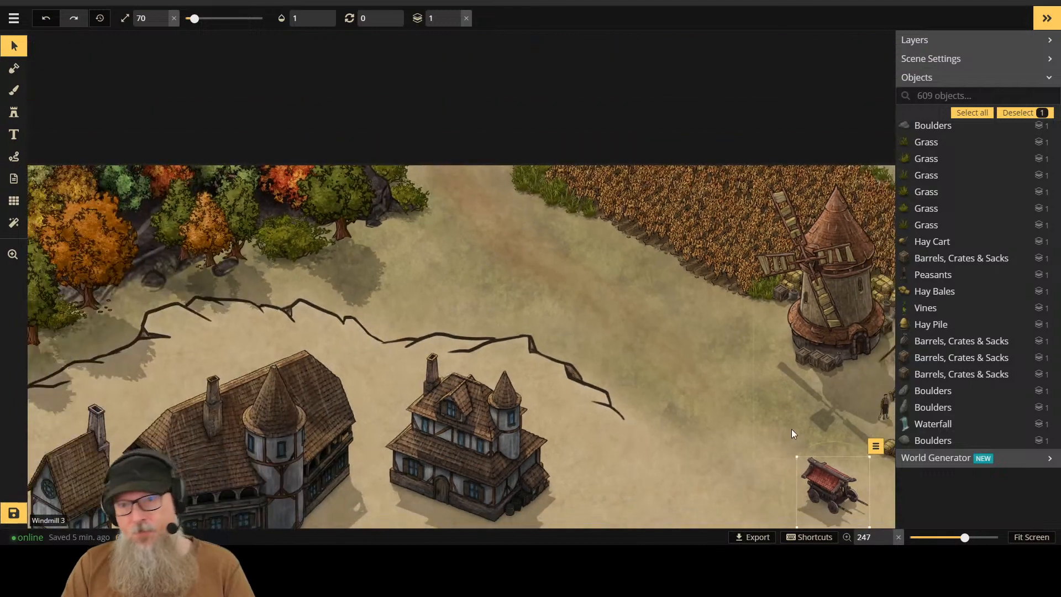
pyautogui.scroll(-5, 791, 429)
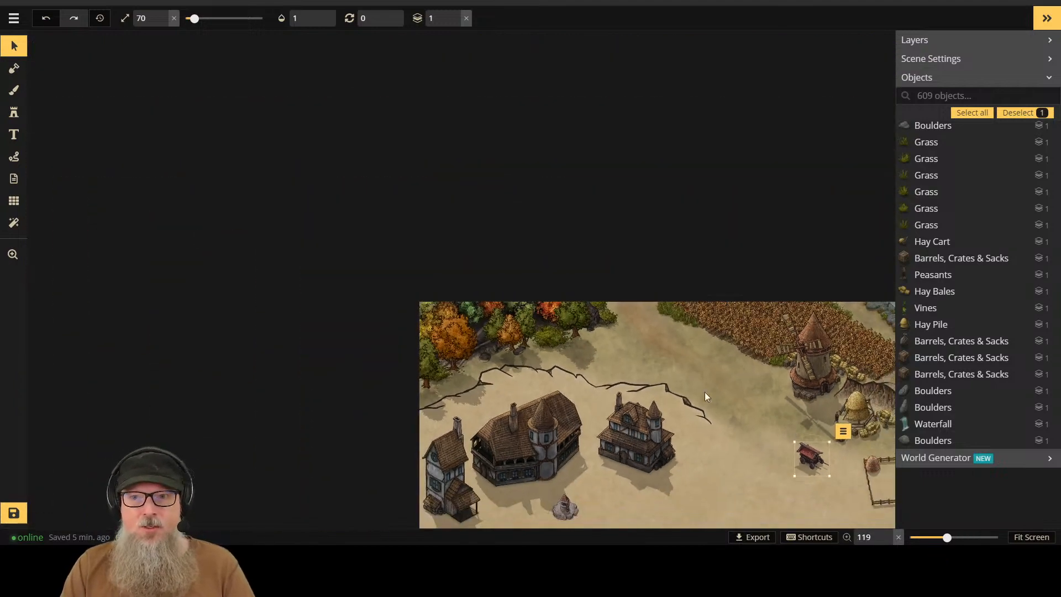
pyautogui.click(1032, 536)
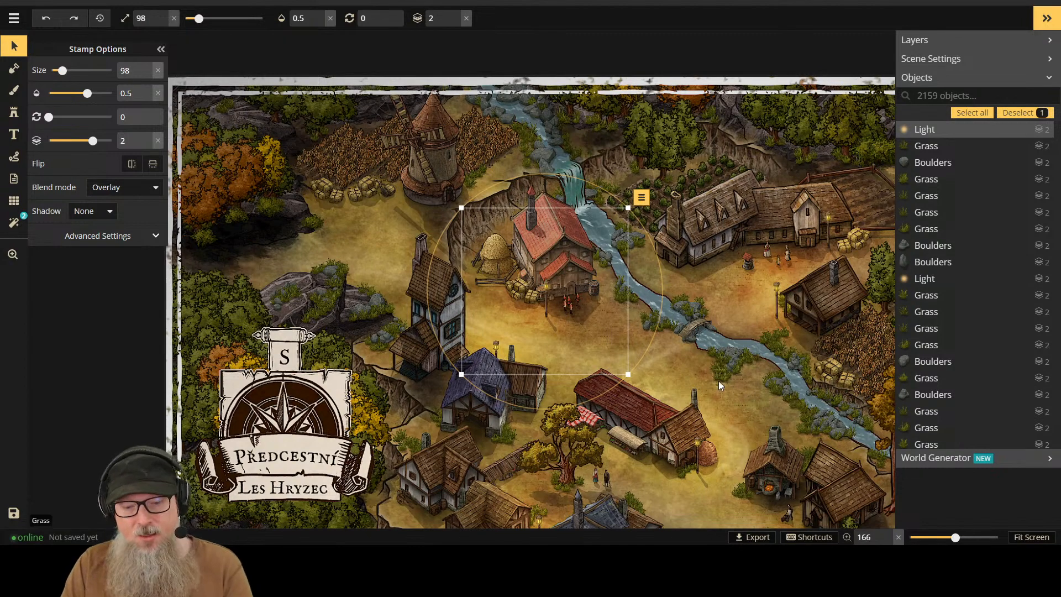
pyautogui.moveTo(758, 398); pyautogui.dragTo(612, 123)
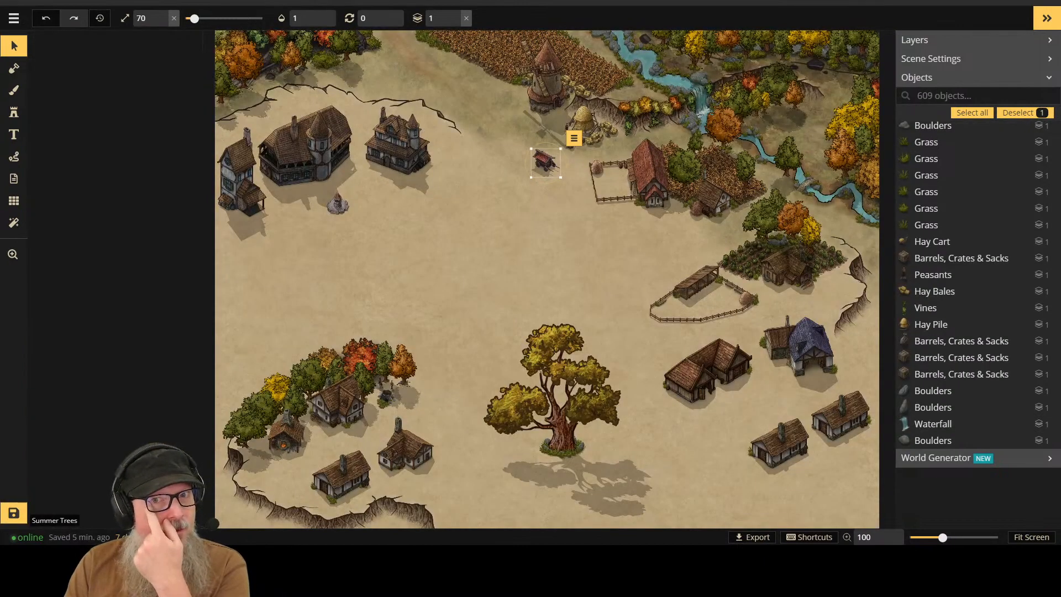
# Step: Delete both brown path objects that form the twin tracks between the forest and the crop field
pyautogui.scroll(3, 444, 69)
pyautogui.press('space')
pyautogui.moveTo(452, 86); pyautogui.dragTo(508, 205)
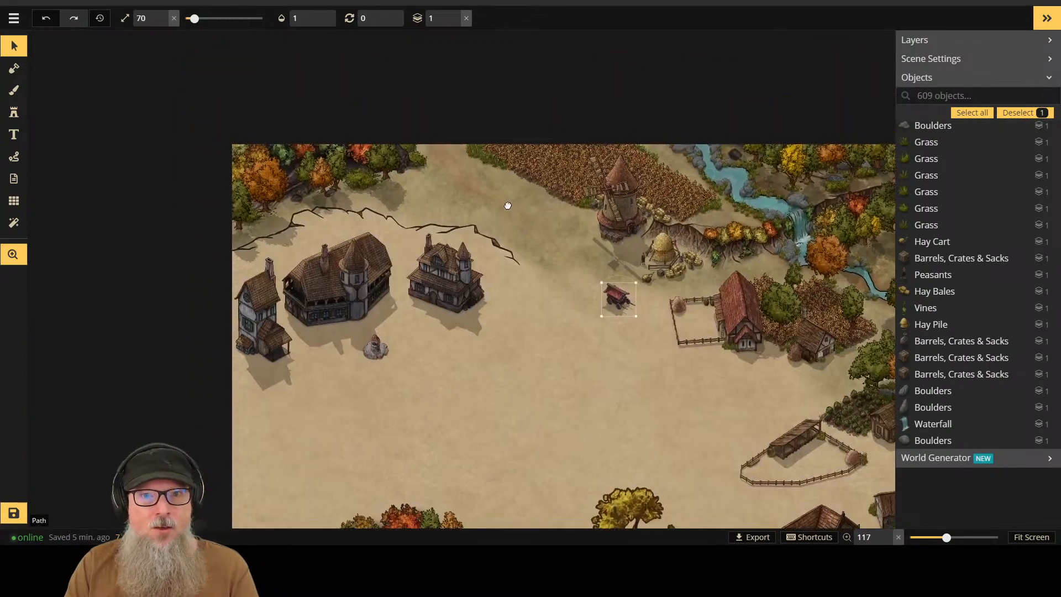
pyautogui.scroll(5, 469, 189)
pyautogui.click(467, 172)
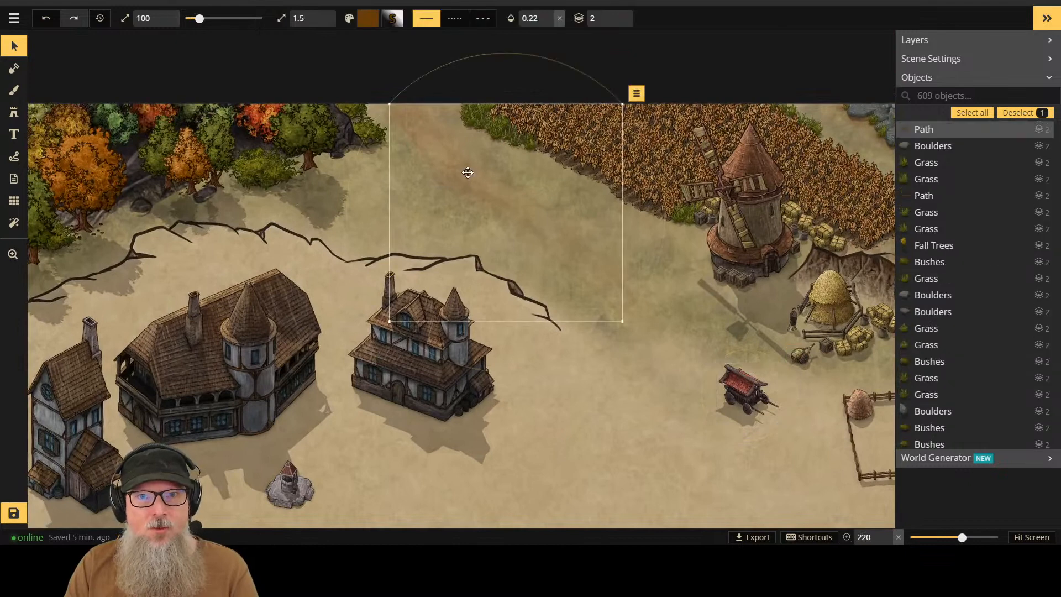
pyautogui.press('Delete')
pyautogui.click(482, 166)
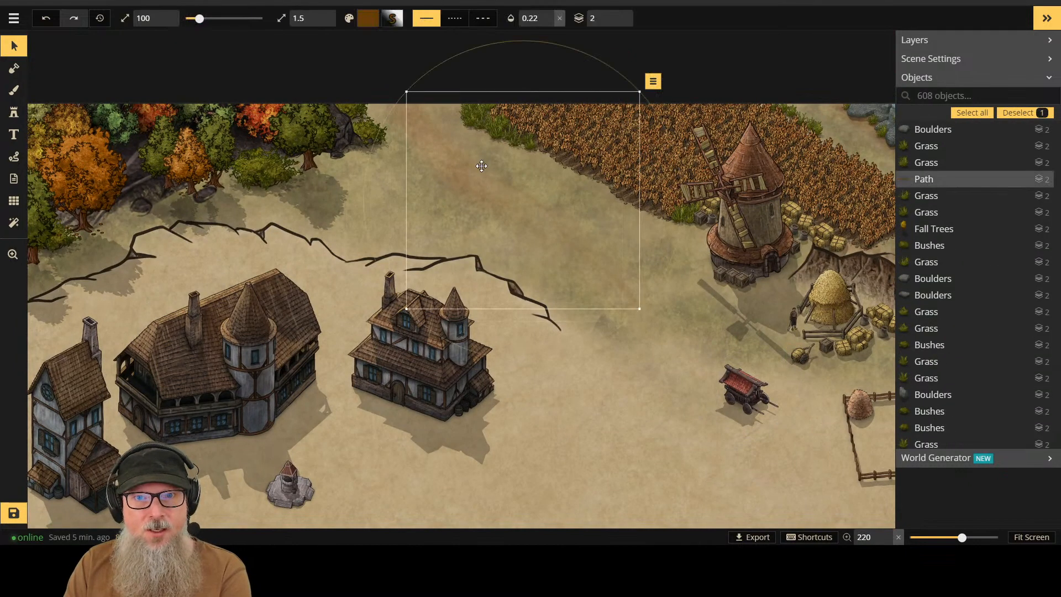
pyautogui.press('Delete')
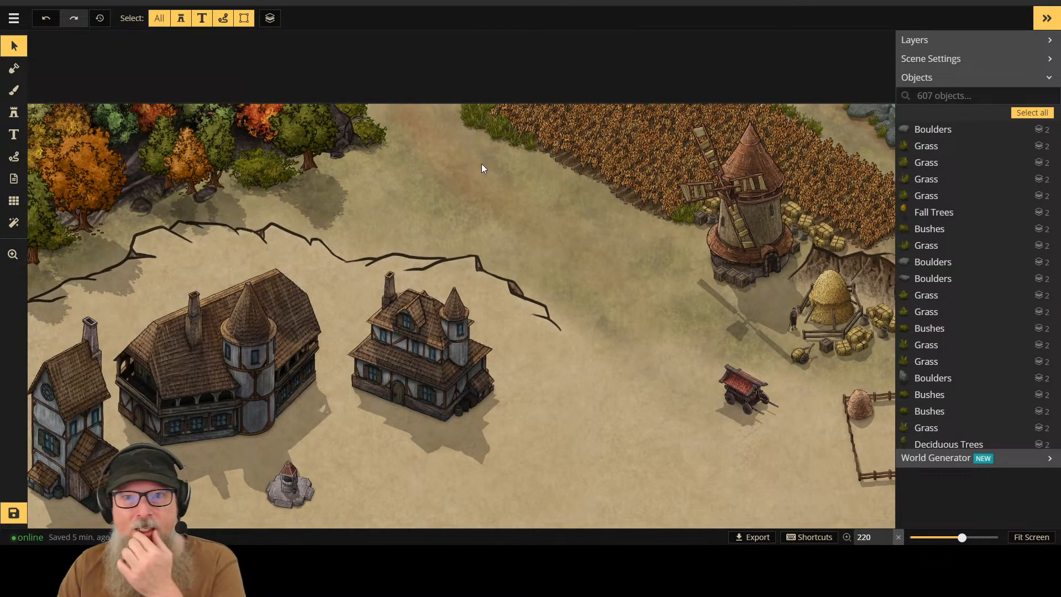
# Step: Paint a thin brown wheel track from the map's upper edge toward the windmill's lower side, with brush size 4 and opacity 0.47
pyautogui.click(14, 90)
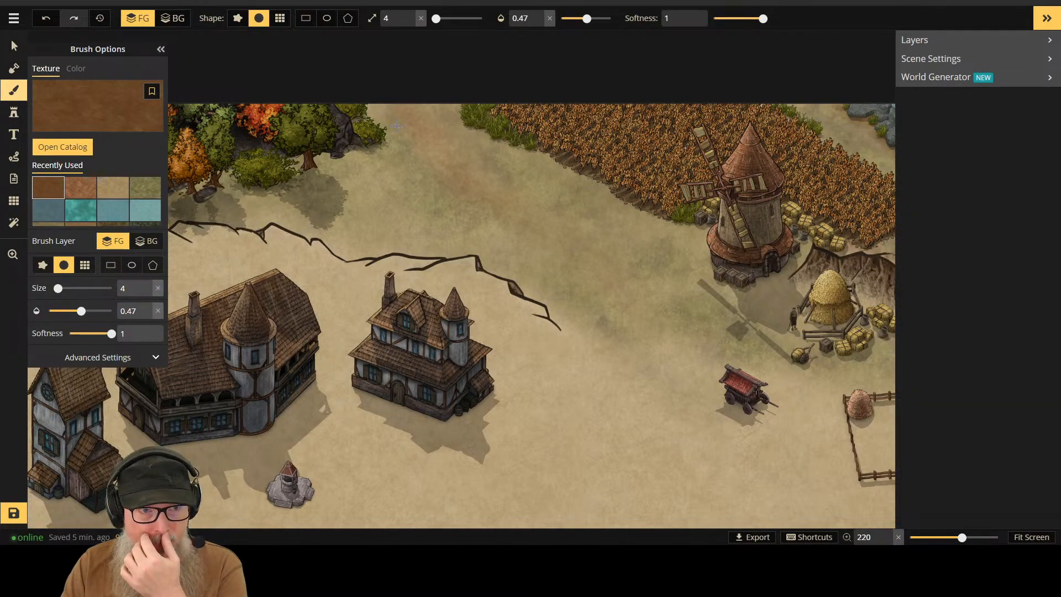
pyautogui.scroll(2, 397, 126)
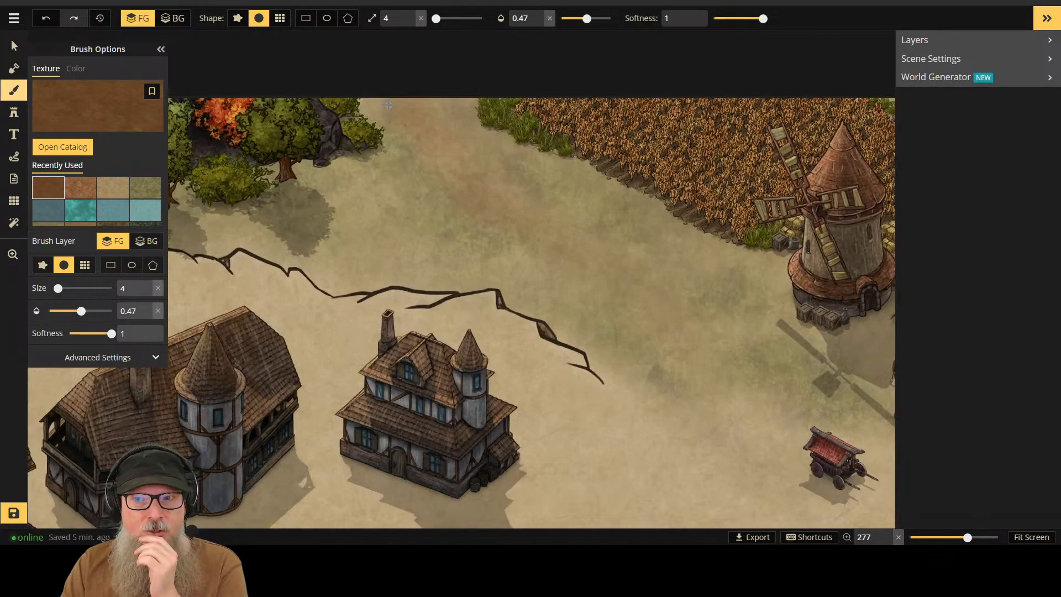
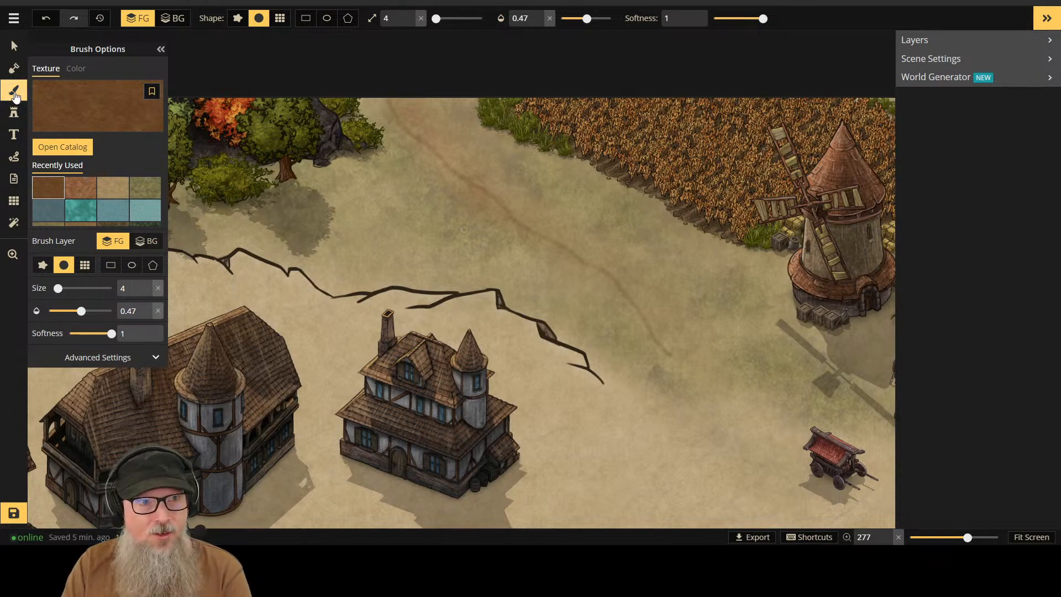
pyautogui.click(14, 46)
pyautogui.moveTo(840, 449)
pyautogui.mouseDown()
pyautogui.moveTo(734, 376)
pyautogui.moveTo(683, 313)
pyautogui.mouseUp()
pyautogui.moveTo(833, 460); pyautogui.dragTo(693, 321)
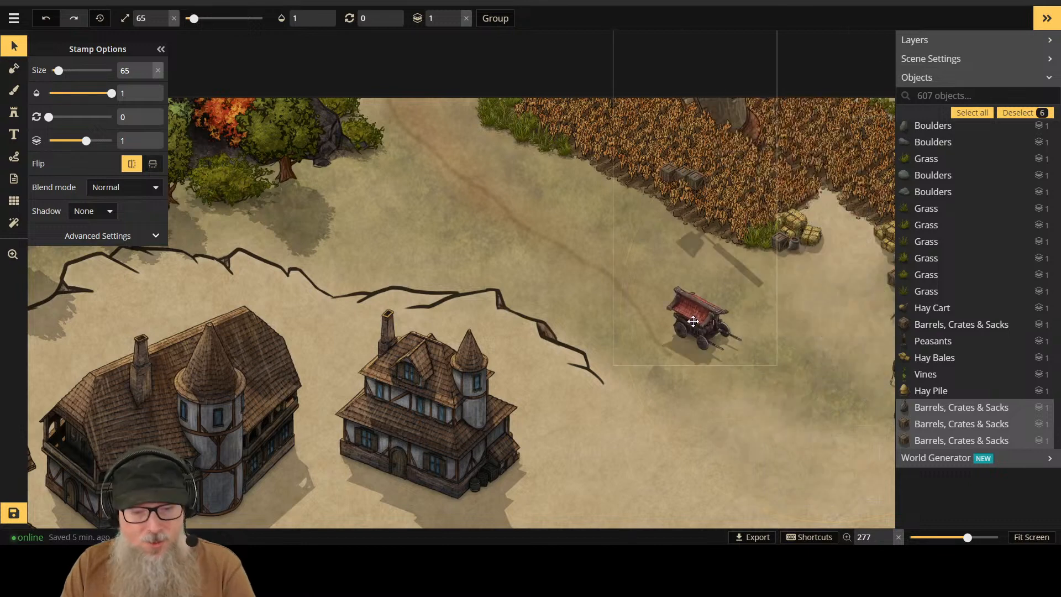
pyautogui.hotkey('ctrl', 'z')
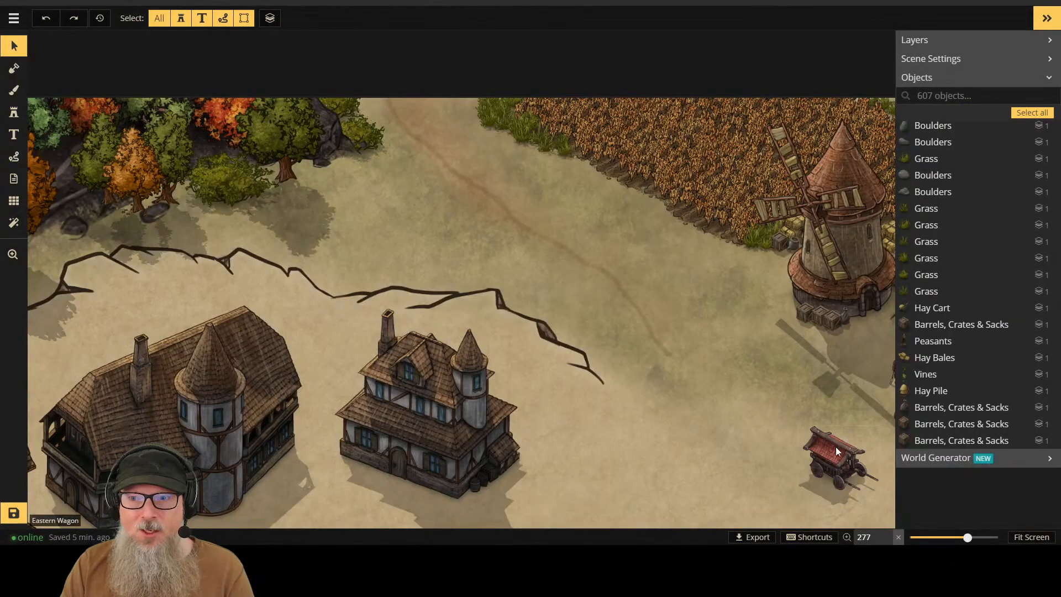
# Step: Place the Eastern Wagon over the painted track as a width guide and paint the start of a second parallel wheel track
pyautogui.click(831, 442)
pyautogui.moveTo(831, 441); pyautogui.dragTo(592, 231)
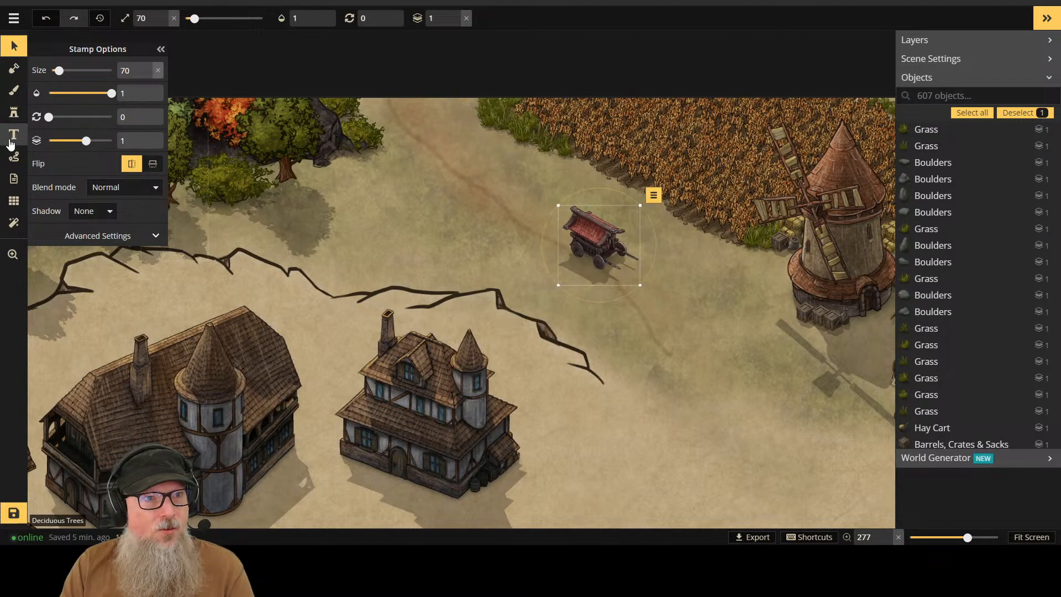
pyautogui.click(14, 90)
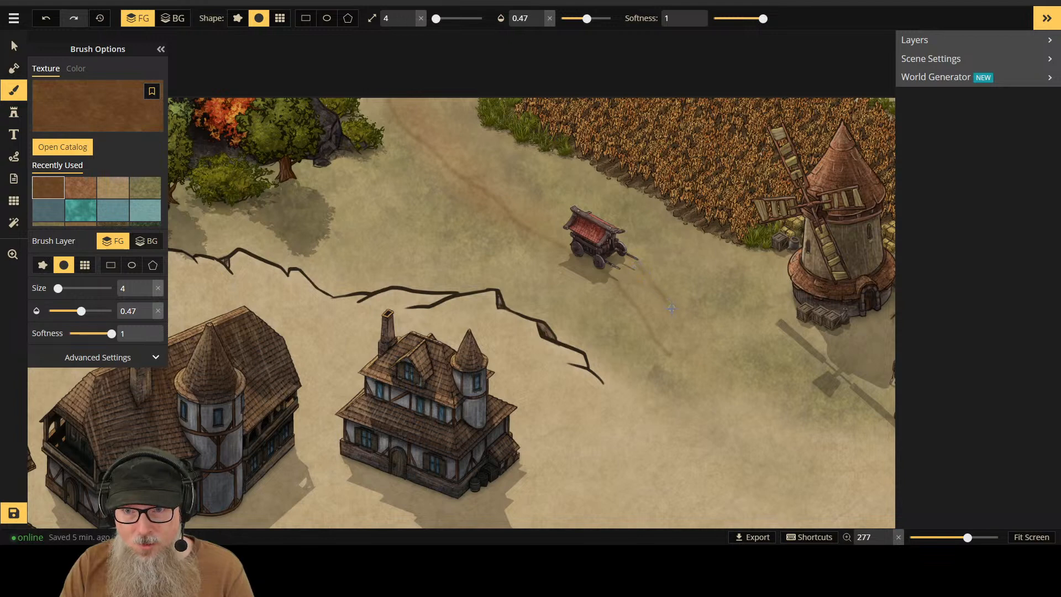
# Step: Move the Eastern Wagon to the open ground below the windmill and paint the rest of the second wheel track up to the map edge
pyautogui.click(14, 45)
pyautogui.moveTo(608, 239); pyautogui.dragTo(802, 430)
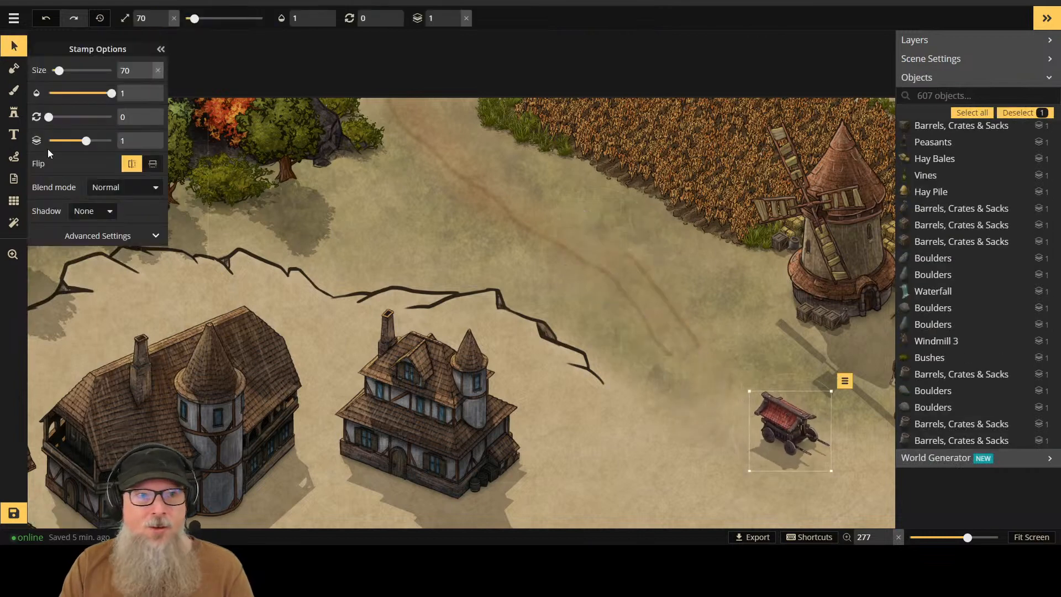
pyautogui.click(15, 136)
pyautogui.click(18, 118)
pyautogui.click(14, 90)
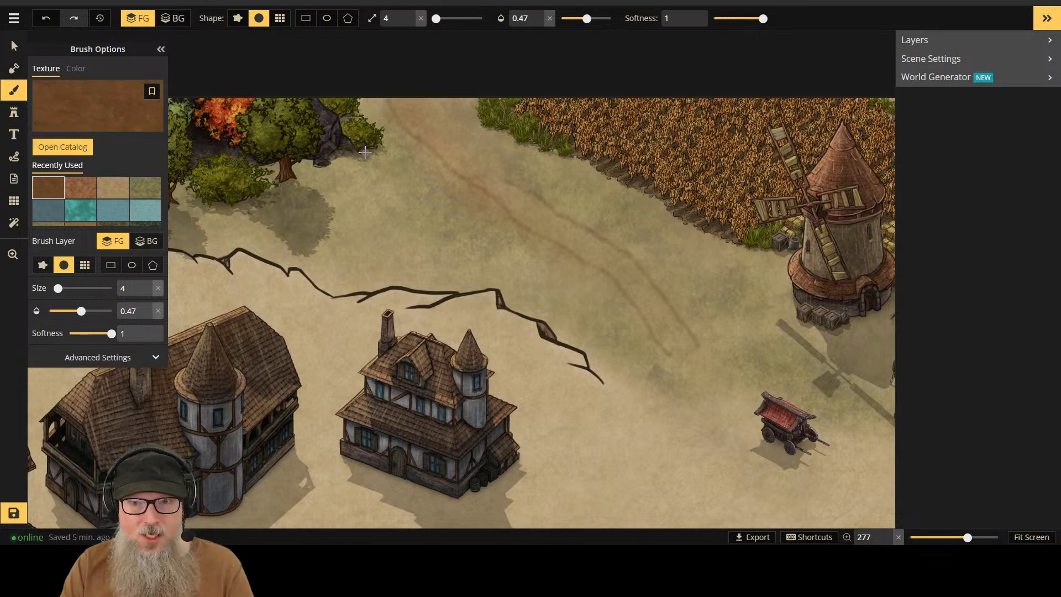
# Step: Undo the stray brown strokes and fade out the tracks' lower ends, lowering the brush opacity to 0.37 and finally 0.22
pyautogui.hotkey('ctrl', 'z')
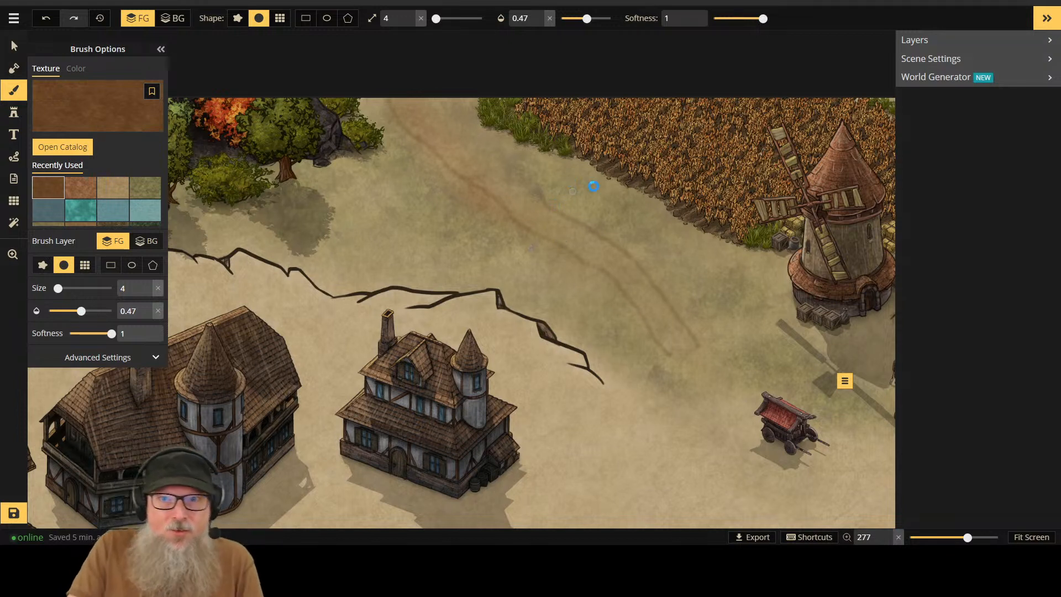
pyautogui.hotkey('ctrl', 'z')
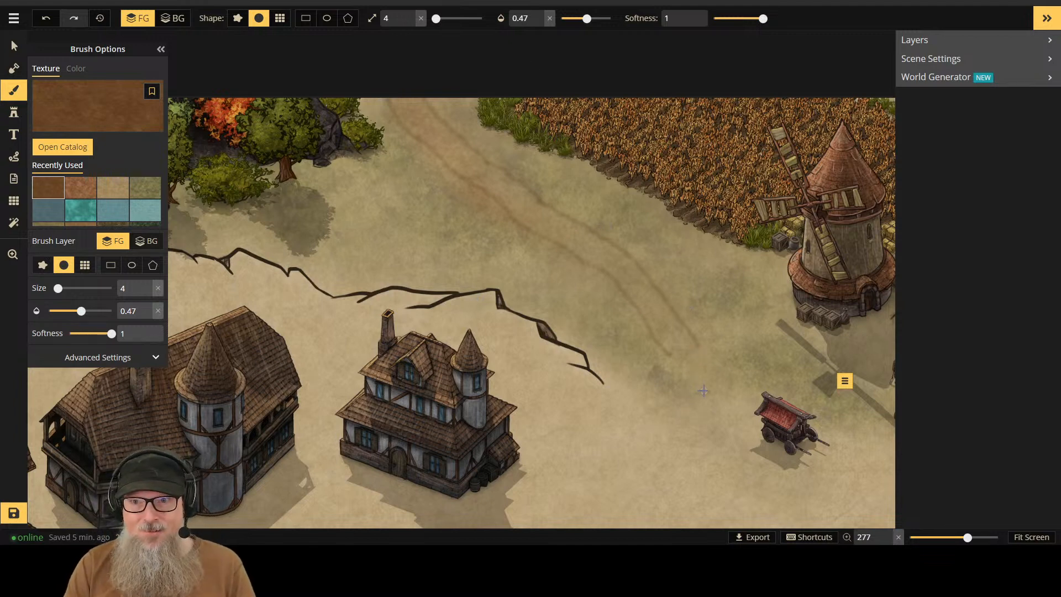
pyautogui.moveTo(587, 19); pyautogui.dragTo(581, 18)
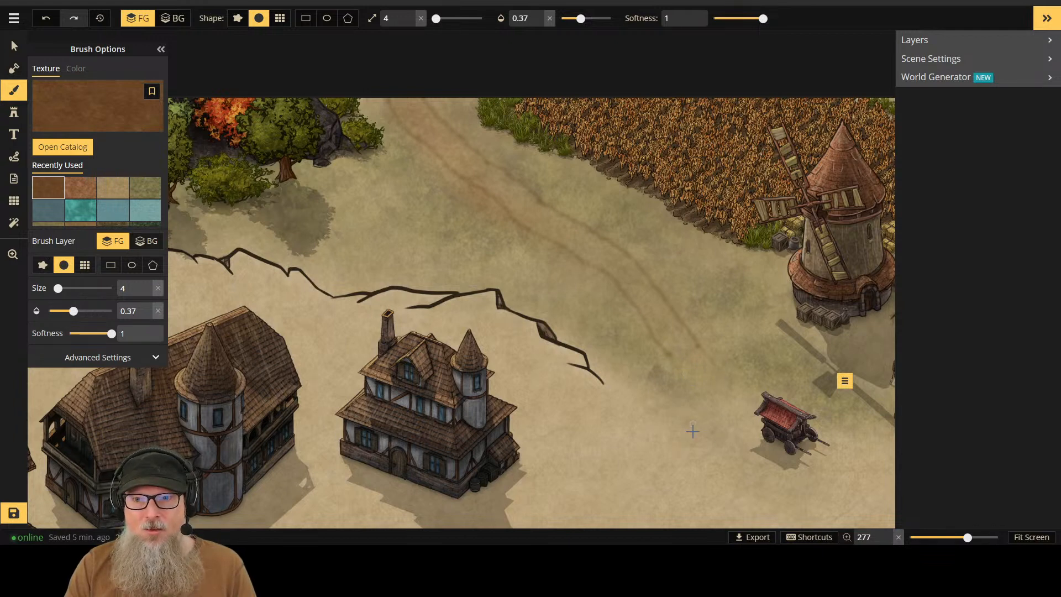
pyautogui.moveTo(581, 19); pyautogui.dragTo(571, 18)
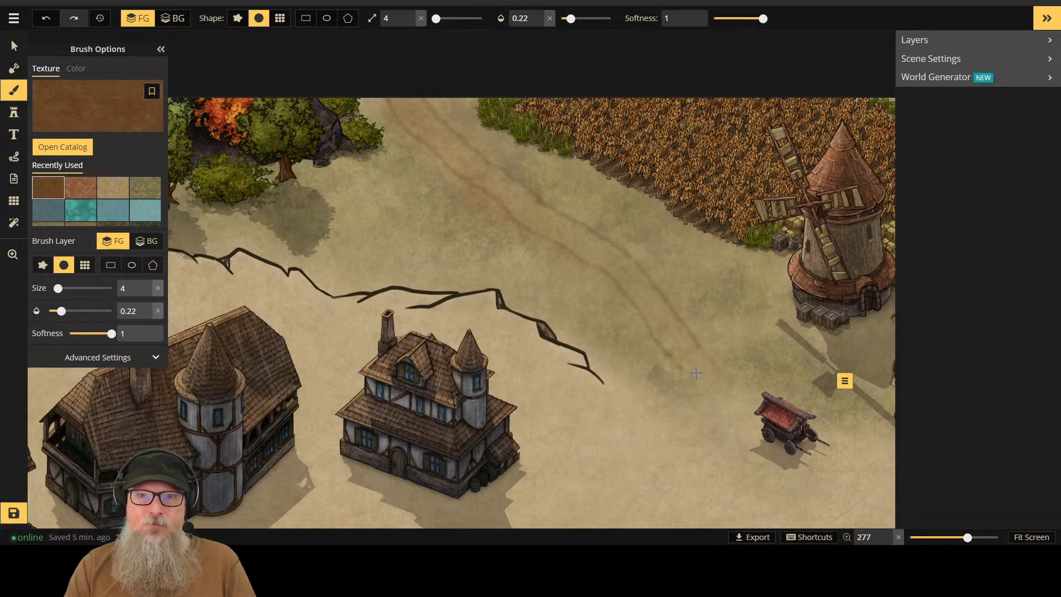
pyautogui.scroll(-4, 679, 413)
pyautogui.scroll(-3, 687, 395)
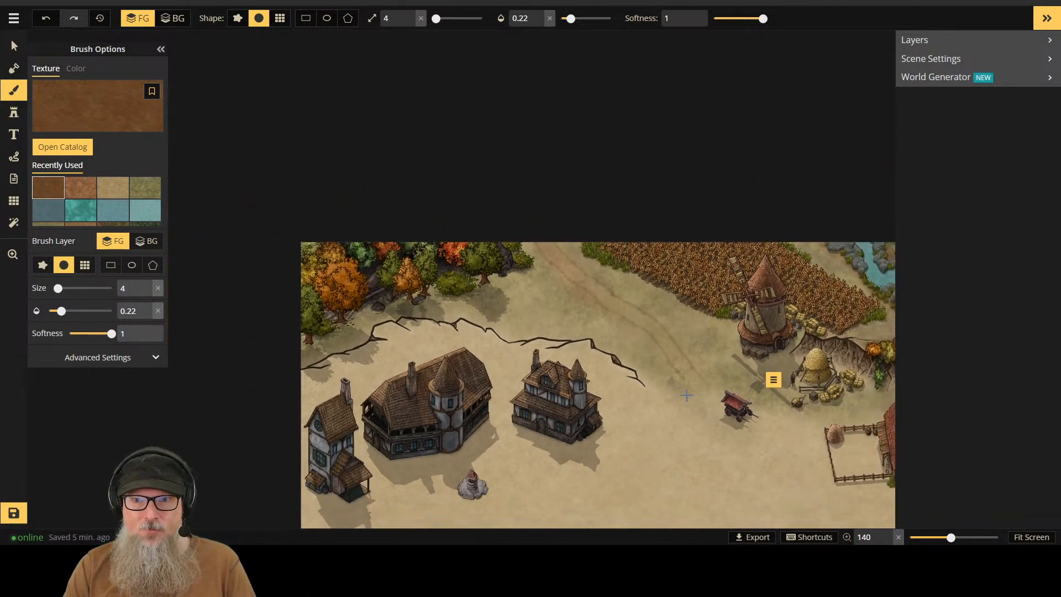
# Step: Paint the green grass texture between the two wheel tracks at the map's upper edge with brush size 6
pyautogui.scroll(5, 686, 395)
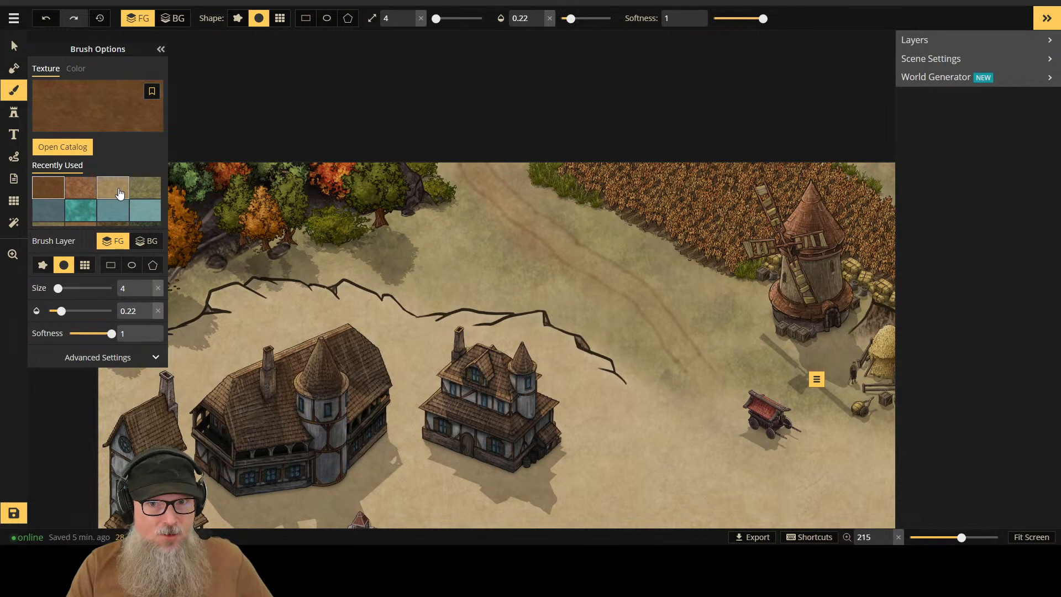
pyautogui.click(144, 188)
pyautogui.scroll(3, 582, 276)
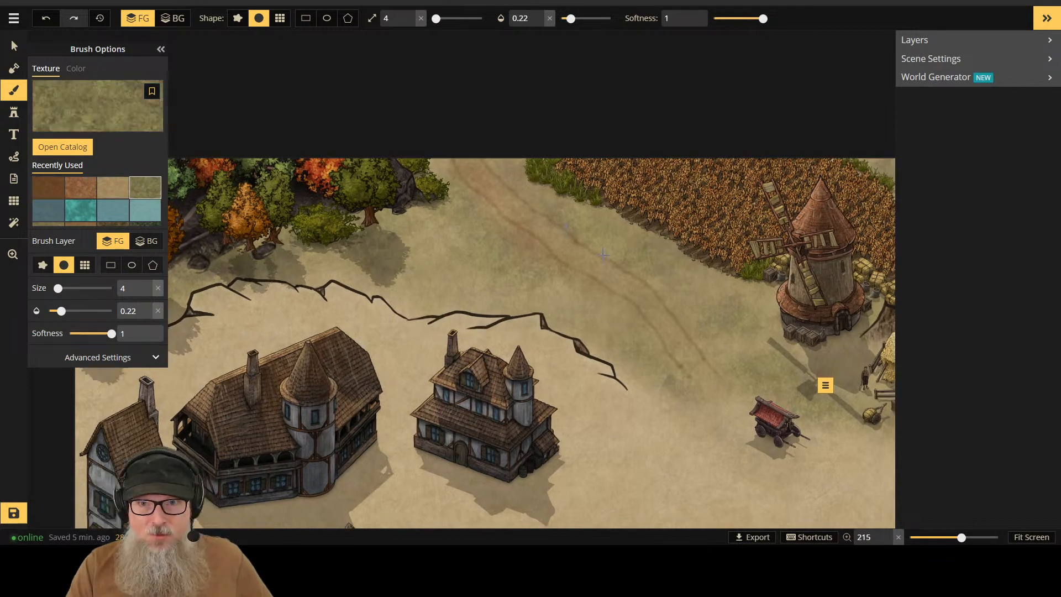
pyautogui.press(']')
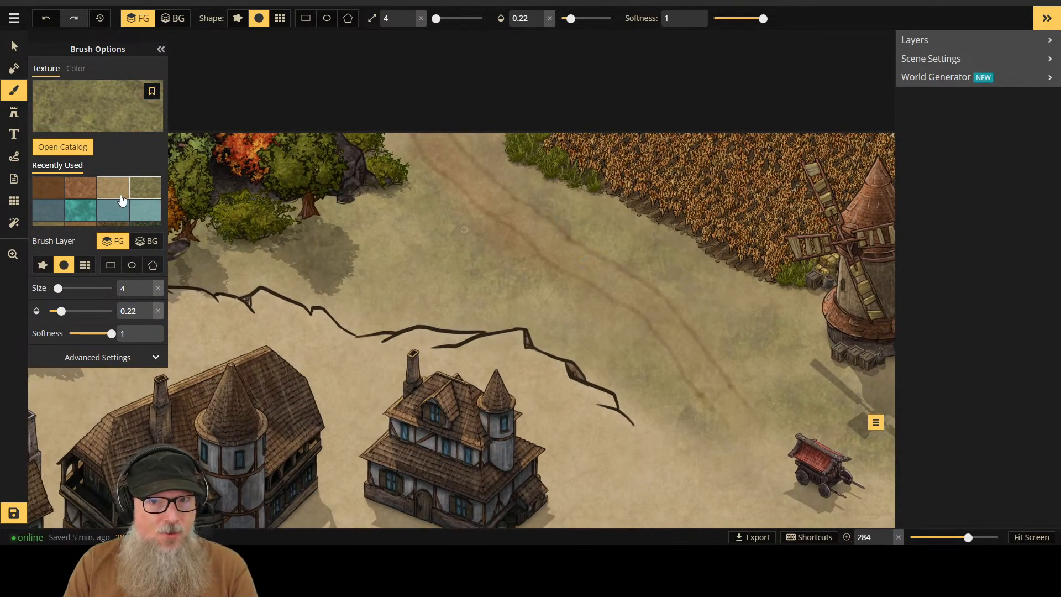
pyautogui.press(']')
pyautogui.press(']')
pyautogui.press(']')
pyautogui.press(']')
pyautogui.press(']')
pyautogui.press(']')
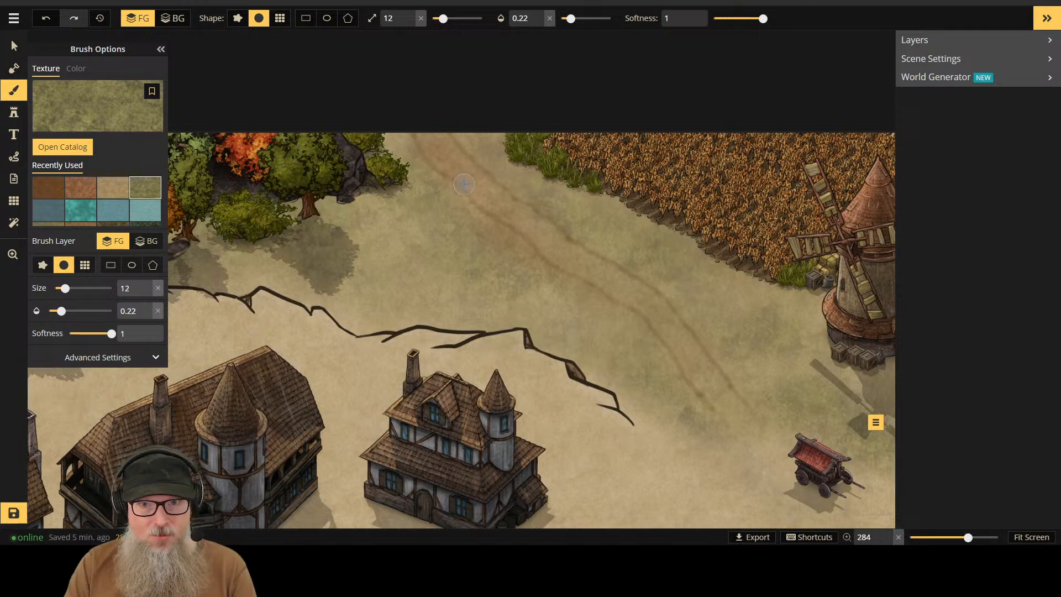
pyautogui.press('[')
pyautogui.press('[')
pyautogui.press('[')
pyautogui.press('[')
pyautogui.press('[')
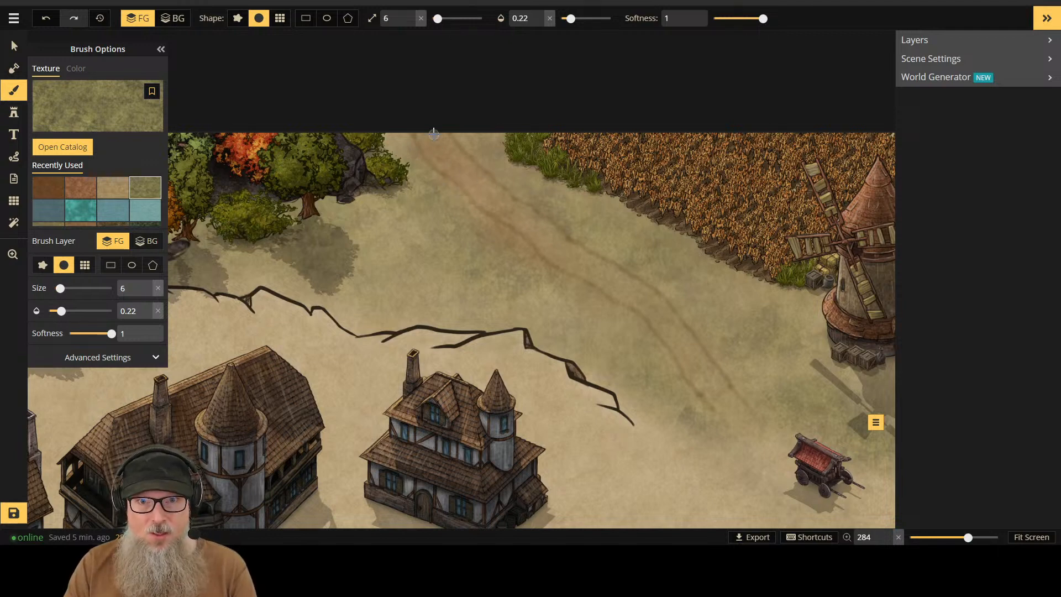
pyautogui.moveTo(433, 134); pyautogui.dragTo(465, 178)
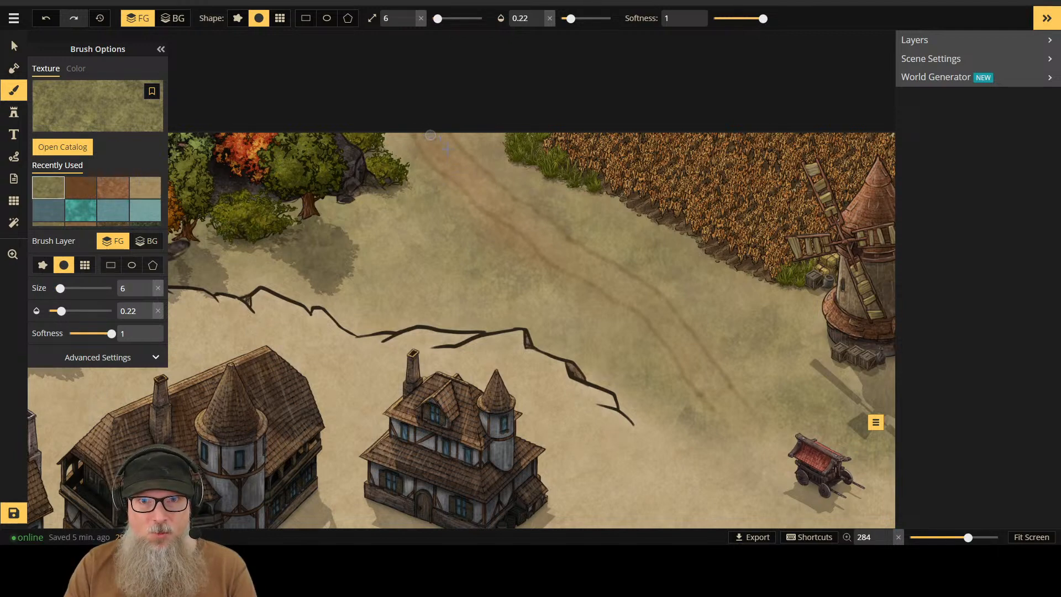
# Step: Strengthen the grass strip between the wheel tracks with brush opacity 0.51, and continue it downhill at opacity 0.41
pyautogui.hotkey('shift', ']')
pyautogui.hotkey('shift', ']')
pyautogui.hotkey('shift', ']')
pyautogui.hotkey('shift', ']')
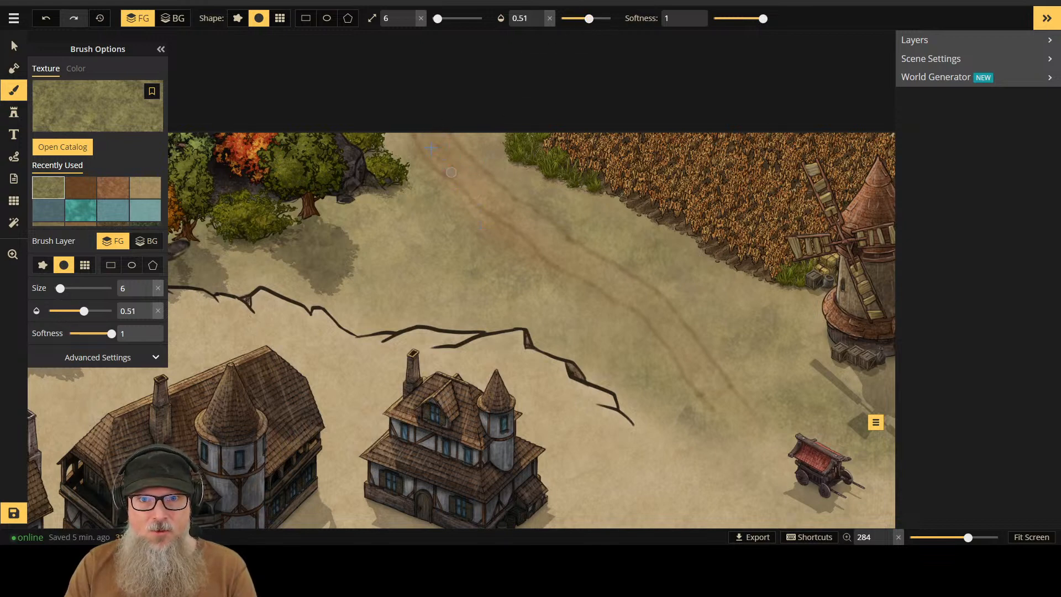
pyautogui.moveTo(588, 18); pyautogui.dragTo(577, 19)
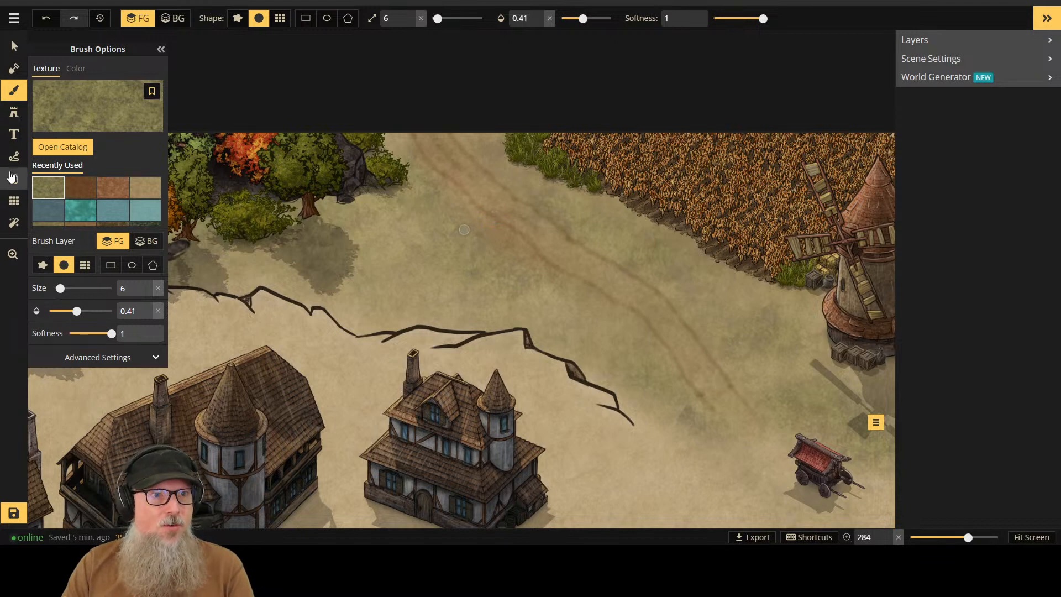
# Step: Stamp a size 10 boulder, variant 7, between the tracks near the map's upper edge, and choose boulder variant 17
pyautogui.click(14, 112)
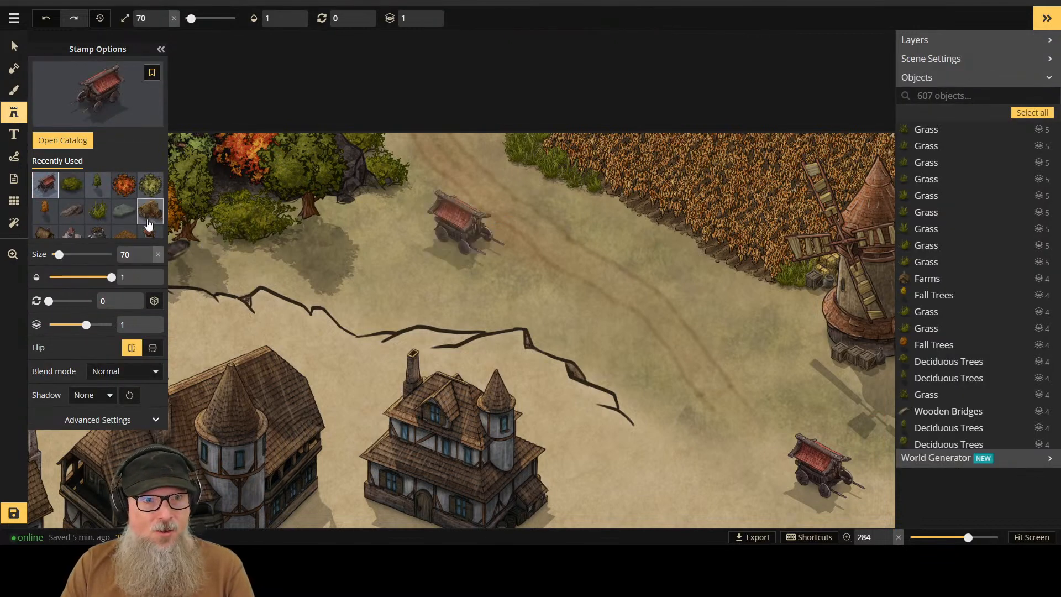
pyautogui.click(123, 210)
pyautogui.scroll(-10, 632, 289)
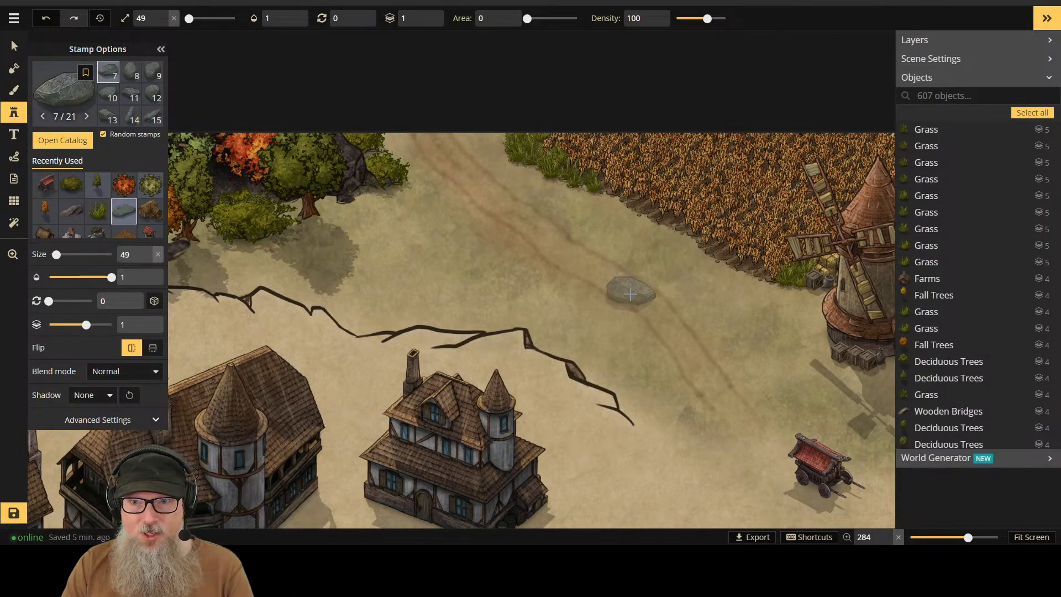
pyautogui.scroll(3, 636, 296)
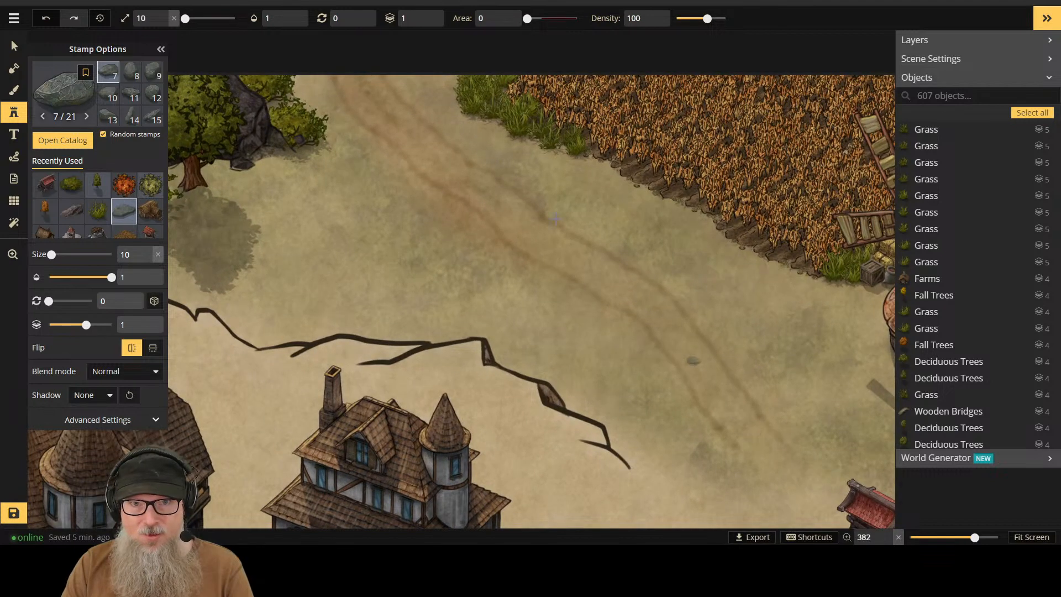
pyautogui.click(382, 112)
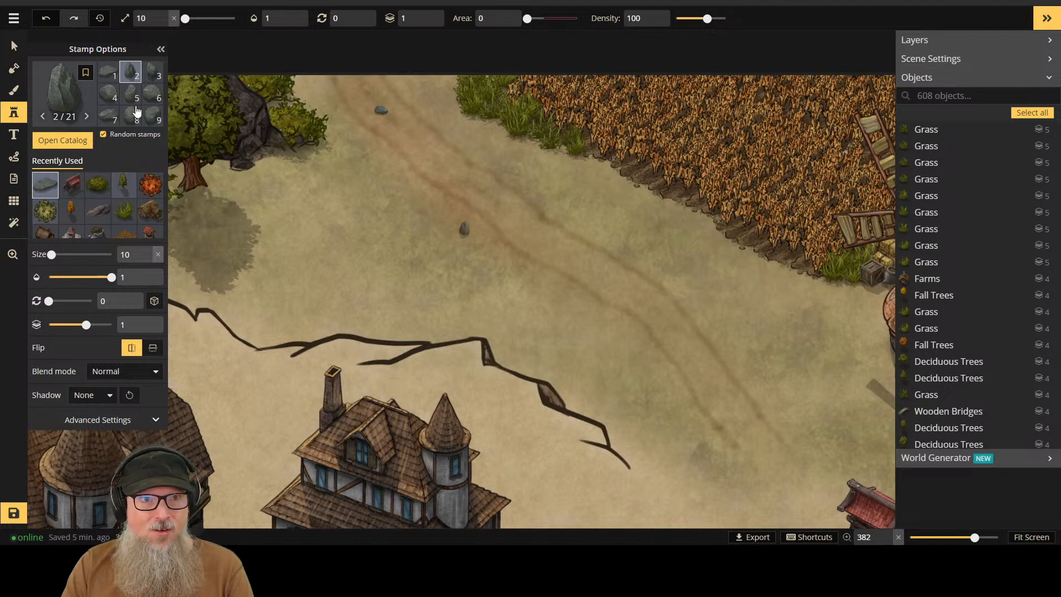
pyautogui.scroll(-2, 145, 111)
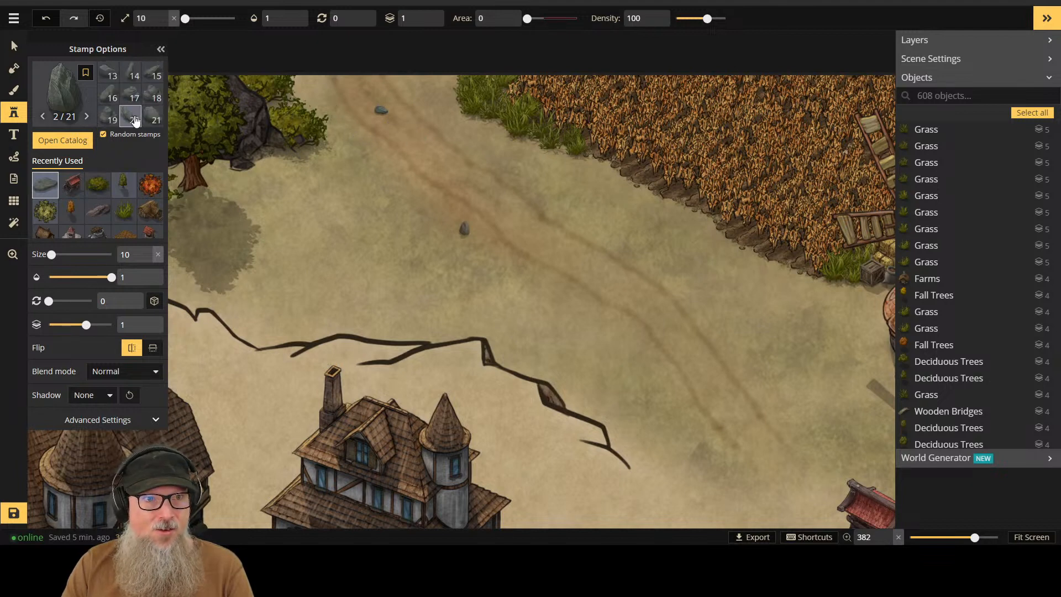
pyautogui.click(131, 94)
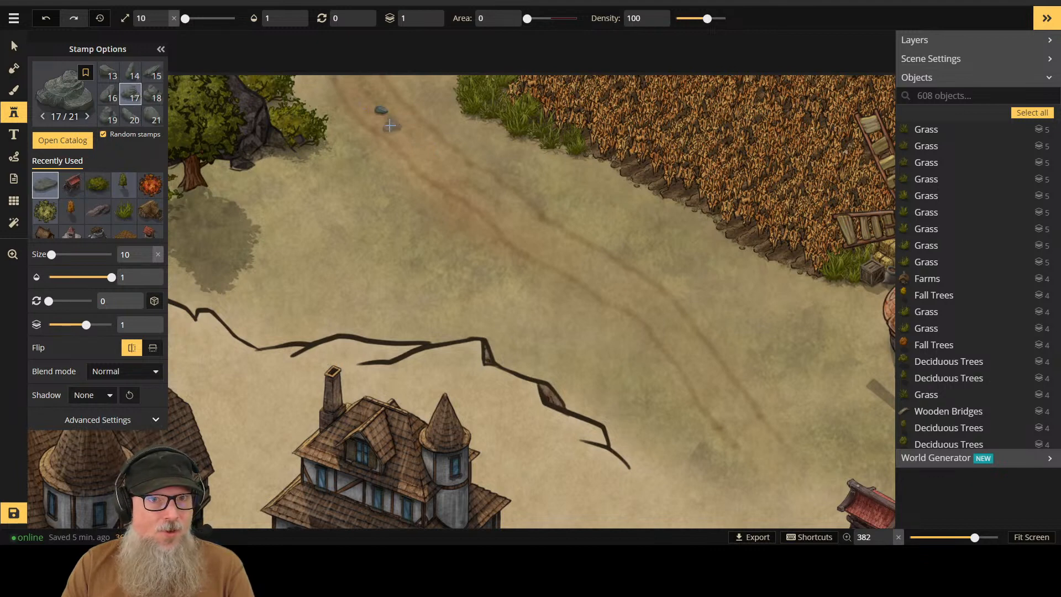
# Step: Copy the small boulder, paste it farther down between the tracks, and toggle the copy's horizontal flip
pyautogui.click(14, 45)
pyautogui.click(381, 109)
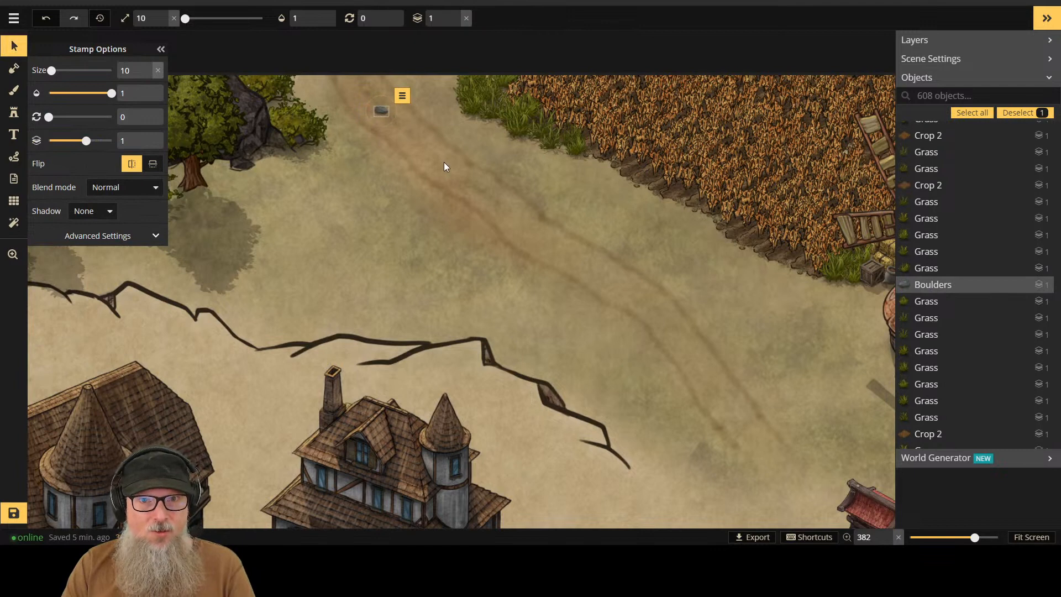
pyautogui.hotkey('ctrl', 'v')
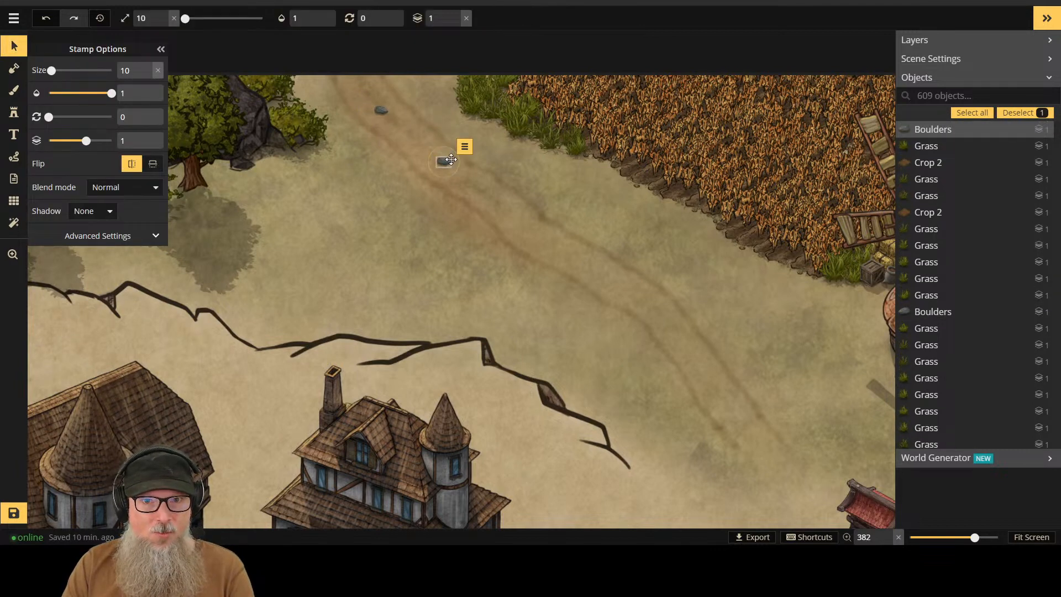
pyautogui.click(132, 163)
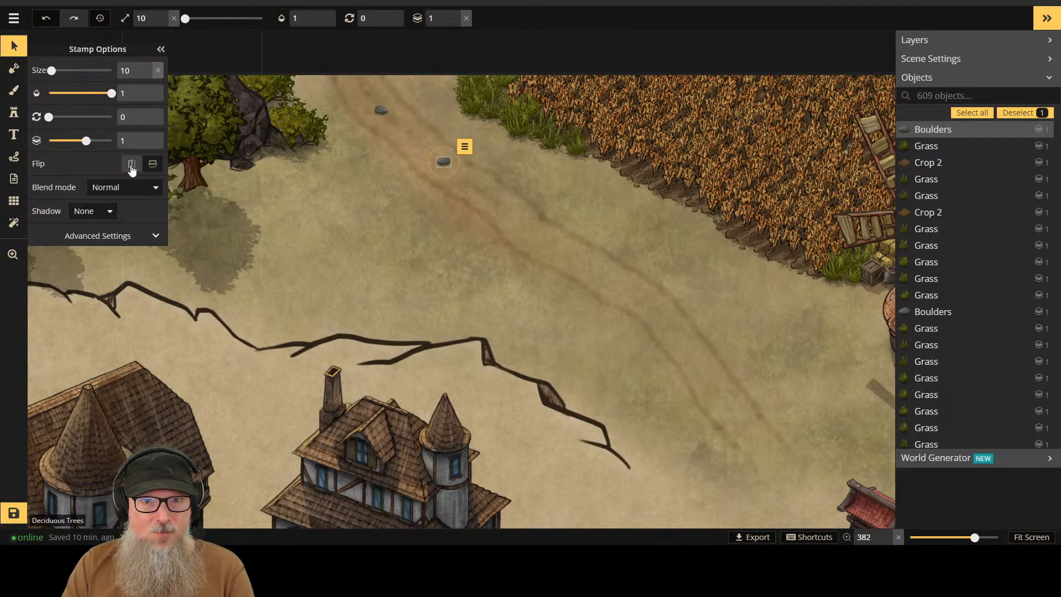
# Step: Move the copied boulder against the first boulder between the tracks near the map's upper edge
pyautogui.moveTo(445, 160)
pyautogui.mouseDown()
pyautogui.moveTo(494, 199)
pyautogui.moveTo(462, 168)
pyautogui.mouseUp()
pyautogui.hotkey('ctrl', 'z')
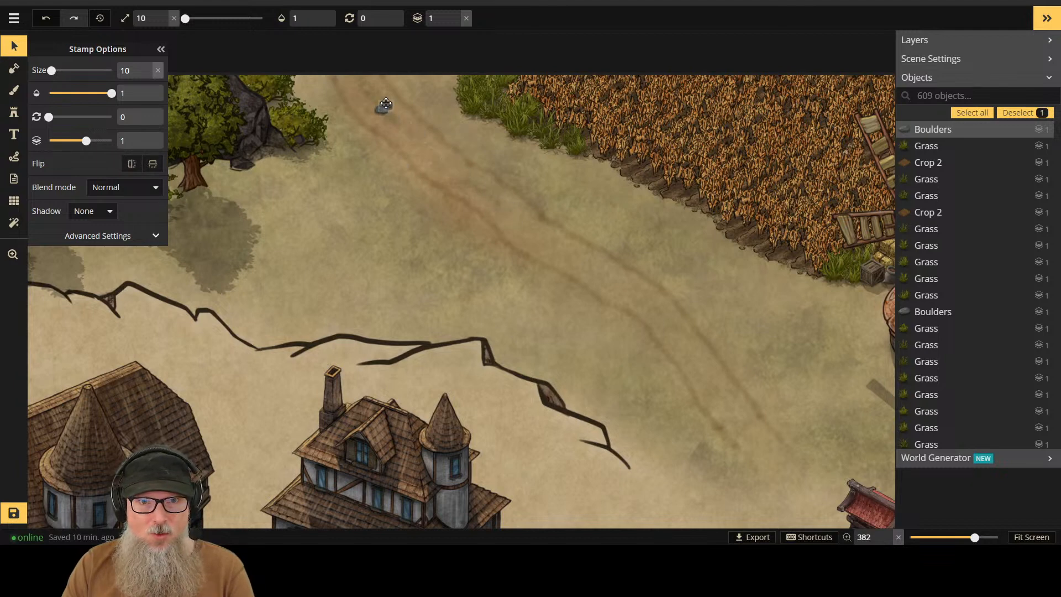
pyautogui.click(386, 103)
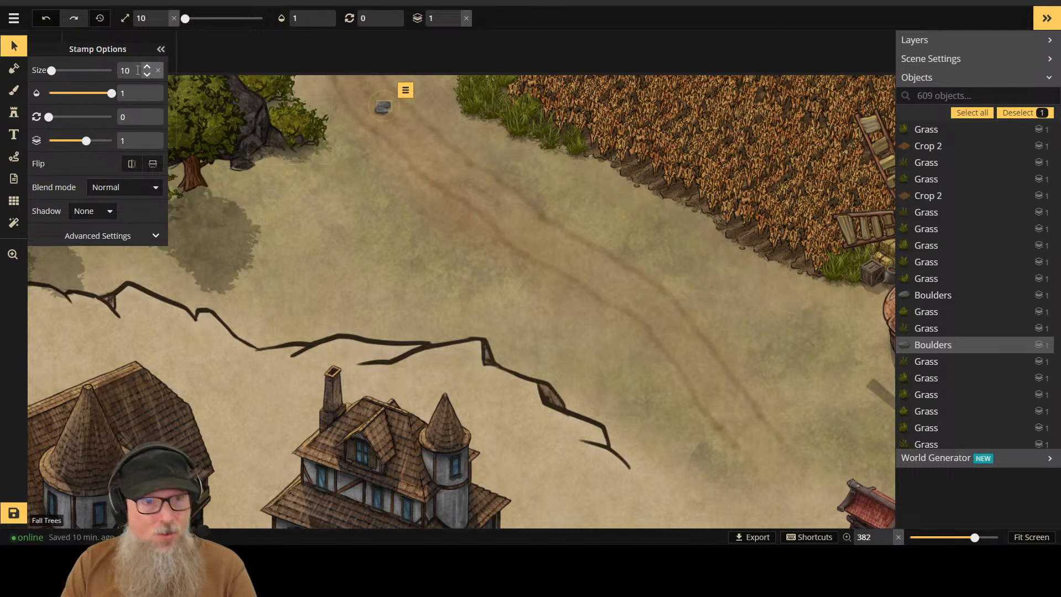
# Step: Stamp a size 10 boulder, variant 11, between the wheel tracks farther downhill from the first stones
pyautogui.click(14, 112)
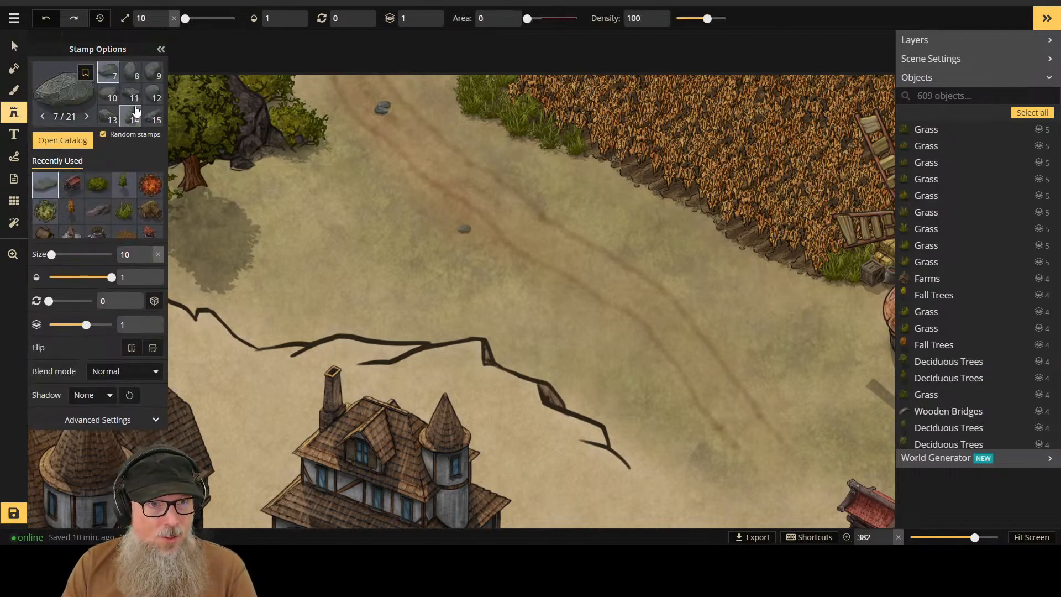
pyautogui.click(134, 91)
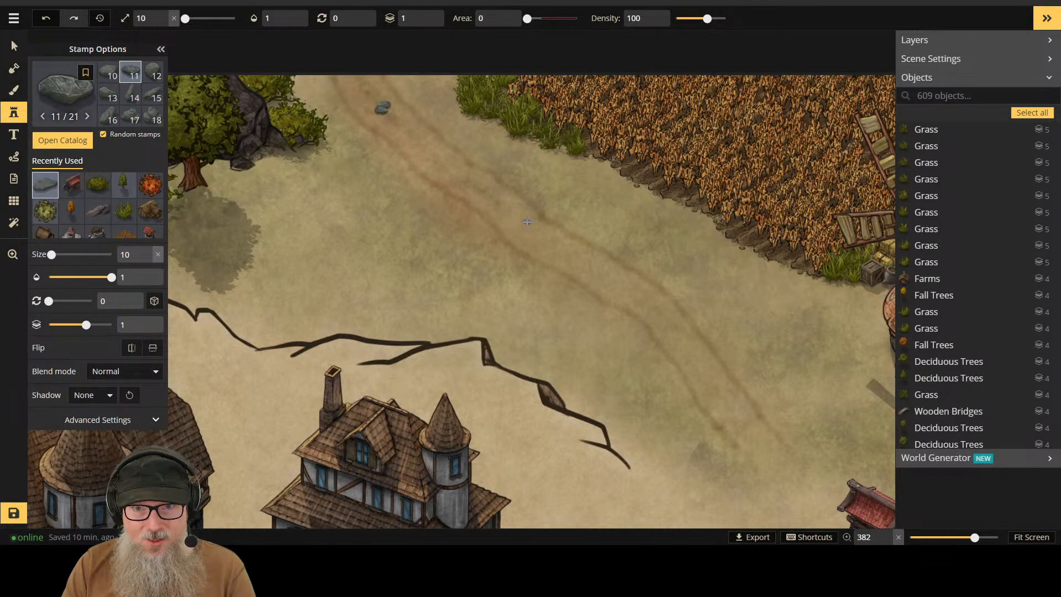
pyautogui.click(518, 224)
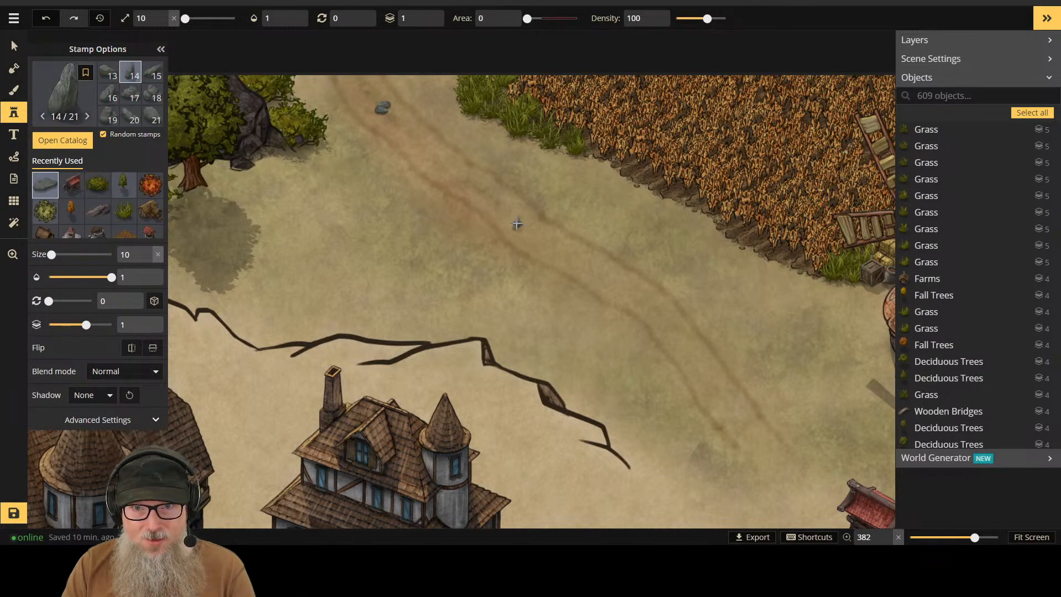
pyautogui.click(464, 229)
pyautogui.click(13, 47)
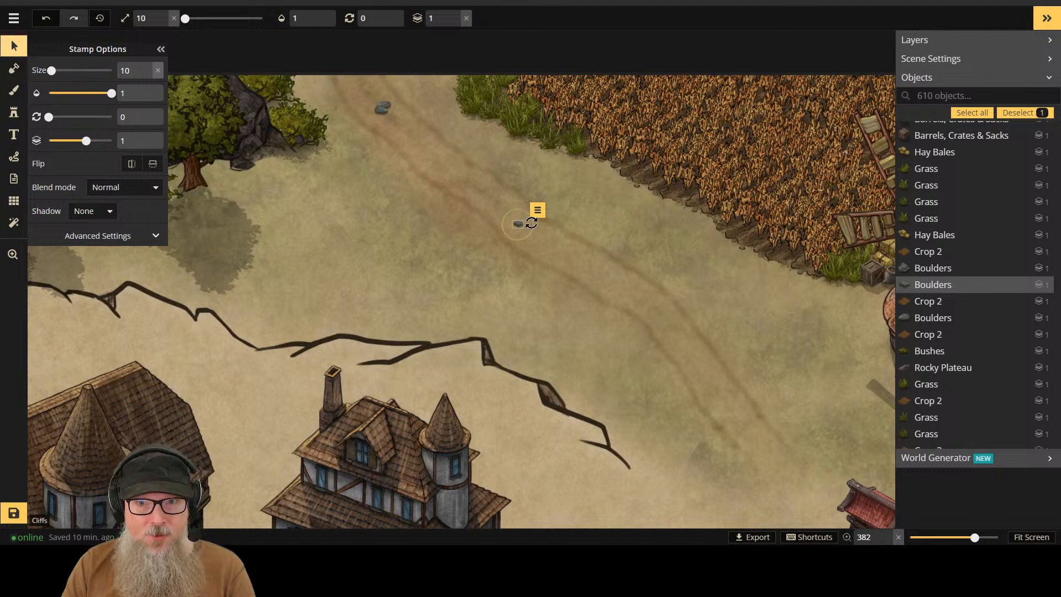
# Step: Turn off random stamps, and add more size 10 boulders of variant 11 to cluster the stones at both spots between the tracks
pyautogui.click(16, 92)
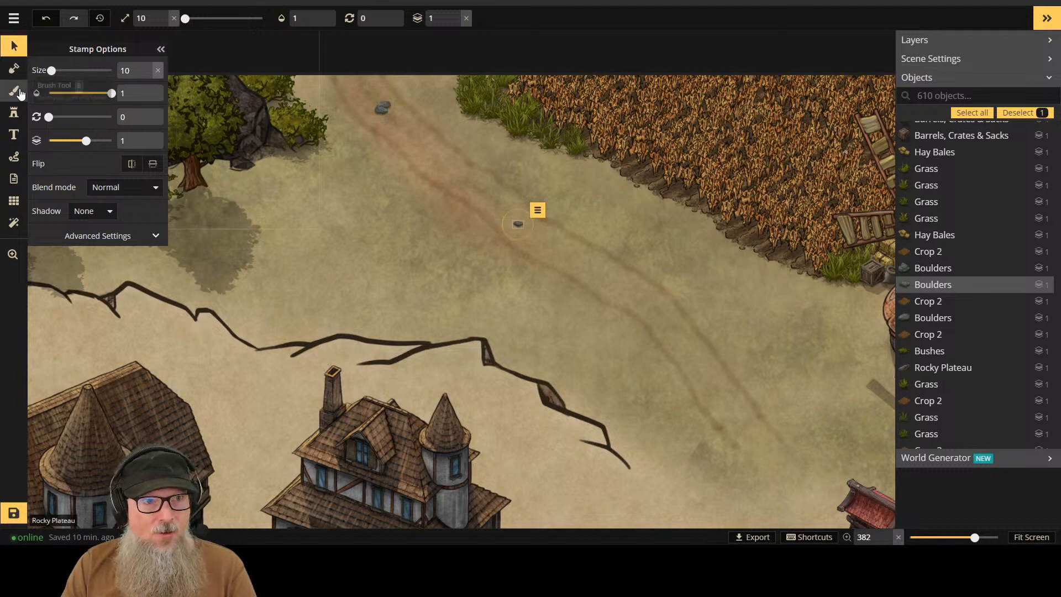
pyautogui.click(14, 112)
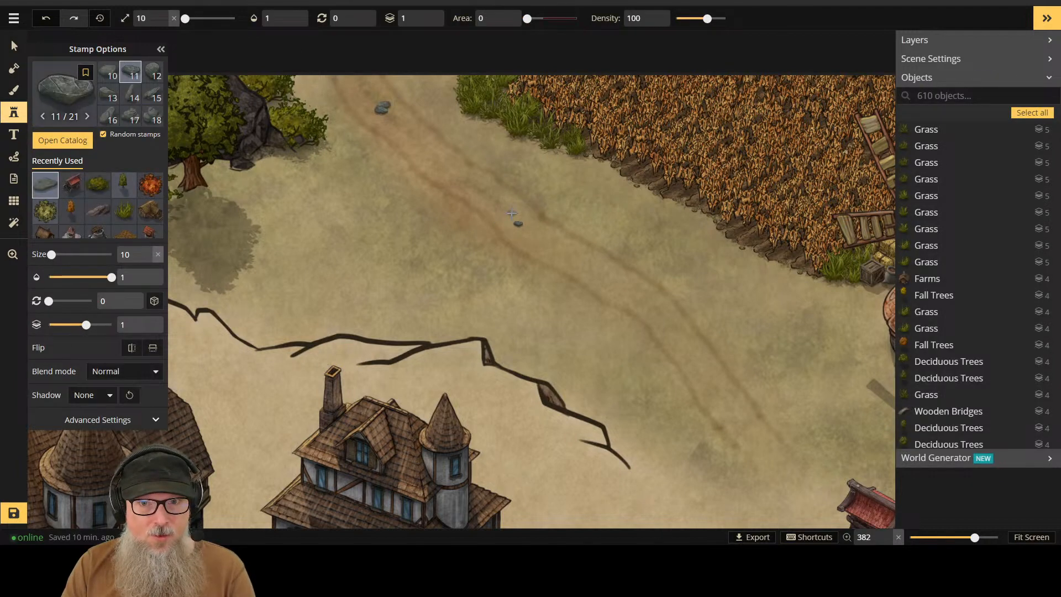
pyautogui.click(103, 134)
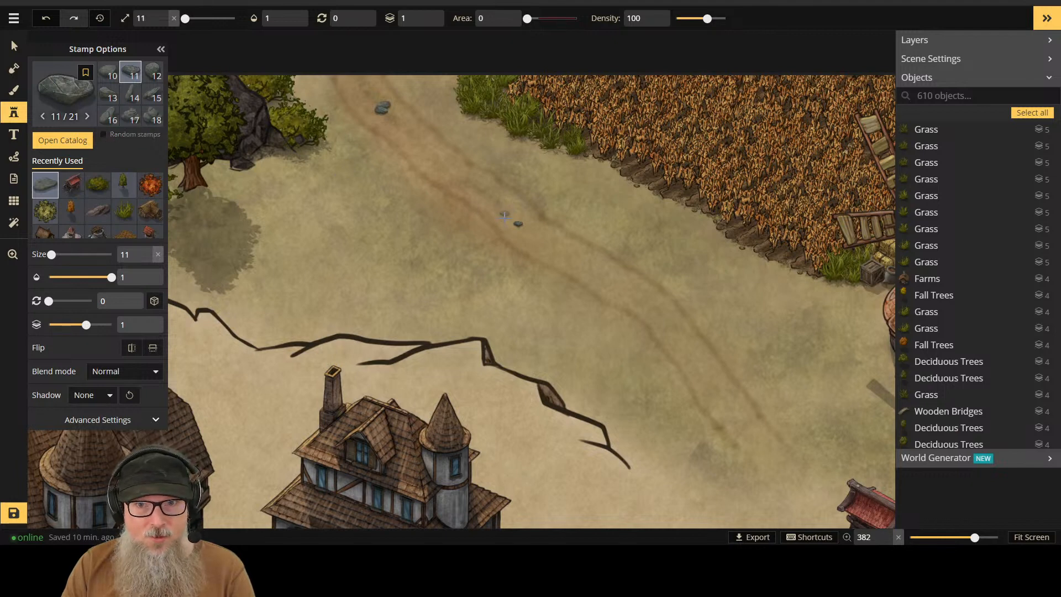
pyautogui.click(517, 225)
pyautogui.scroll(5, 520, 221)
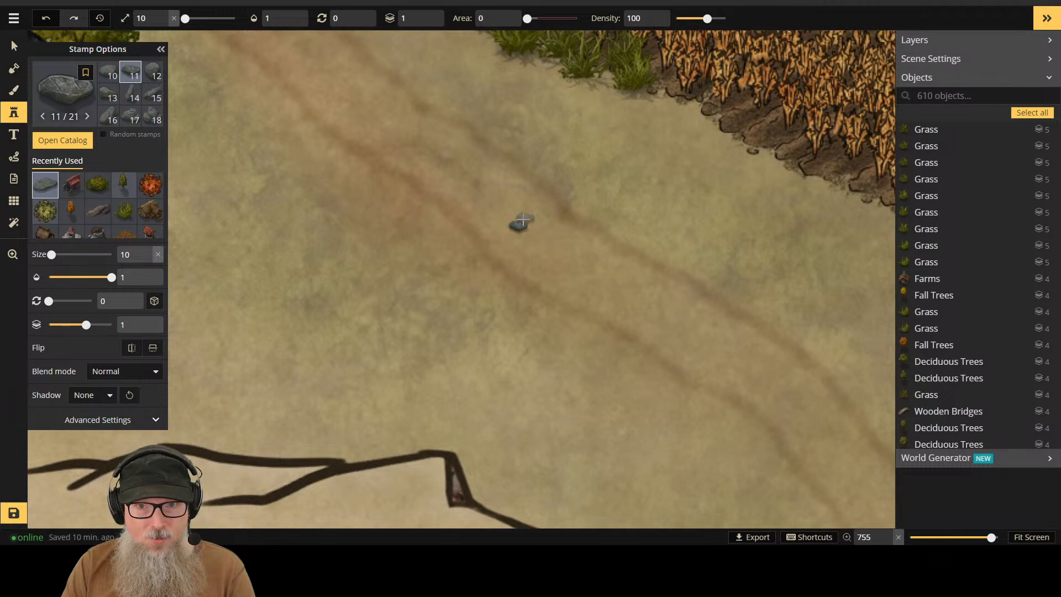
pyautogui.click(521, 220)
pyautogui.click(519, 221)
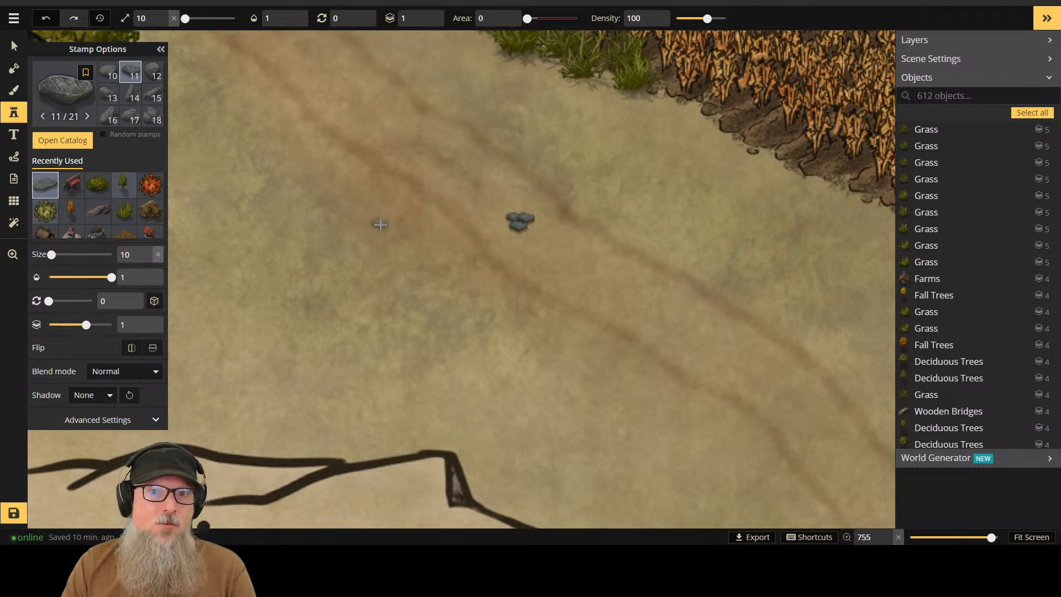
pyautogui.scroll(-3, 420, 226)
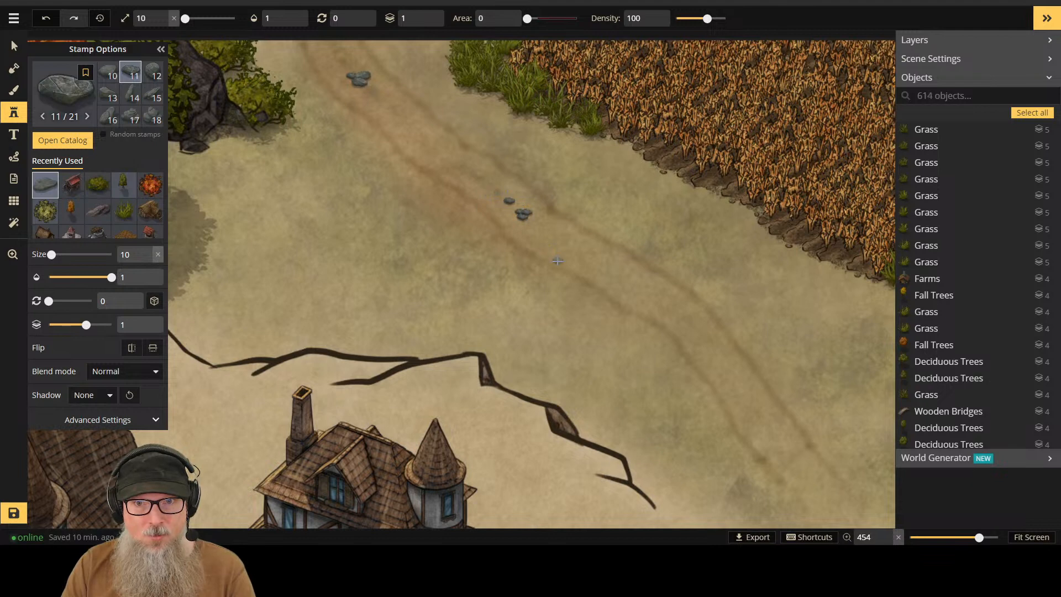
pyautogui.click(465, 229)
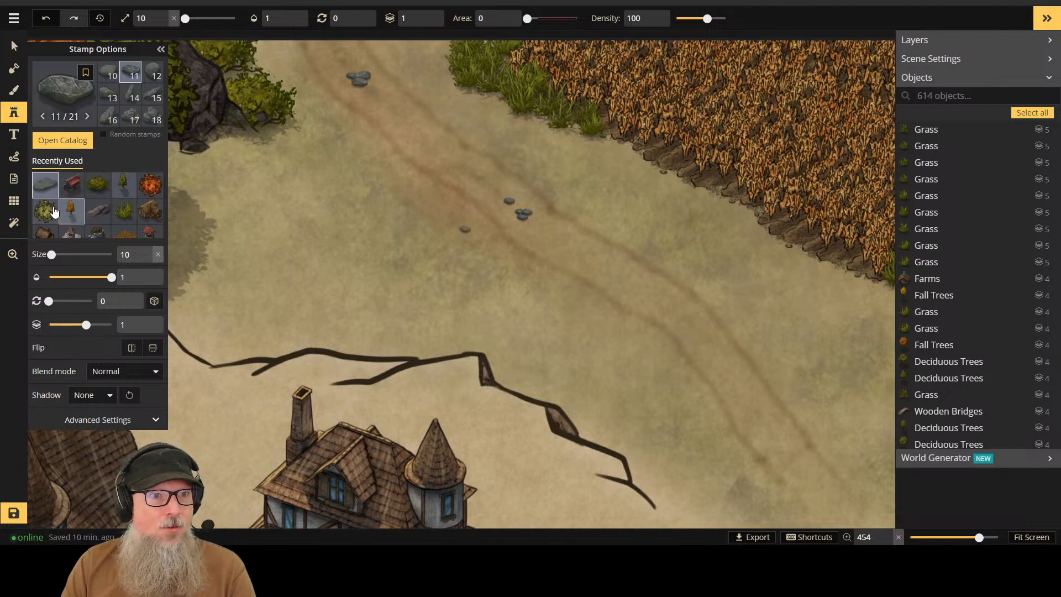
# Step: Stamp size 10 grass tufts at the left and right sides of the upper stone cluster
pyautogui.click(122, 210)
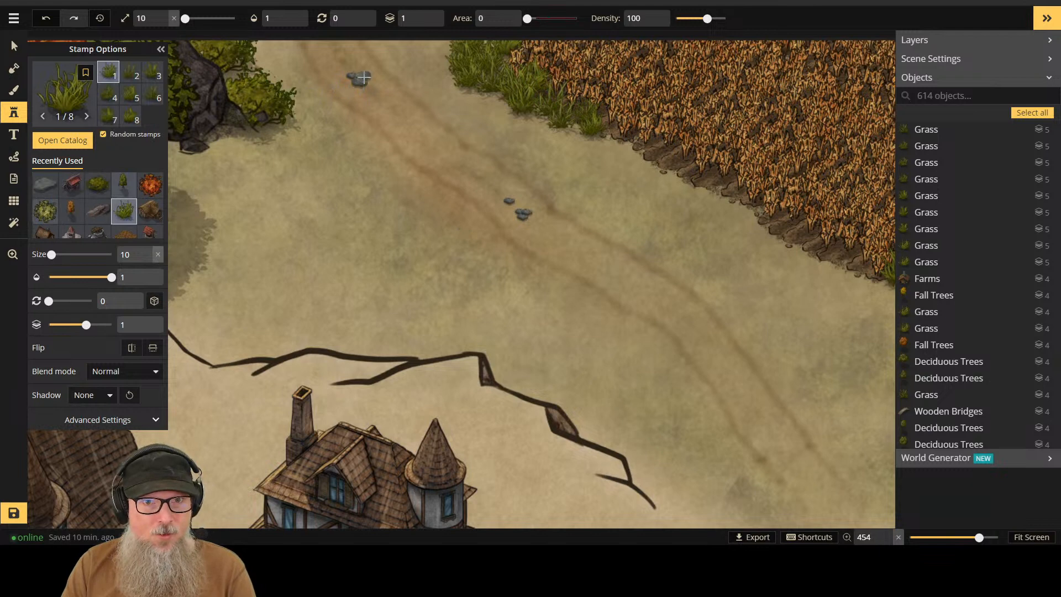
pyautogui.scroll(5, 363, 77)
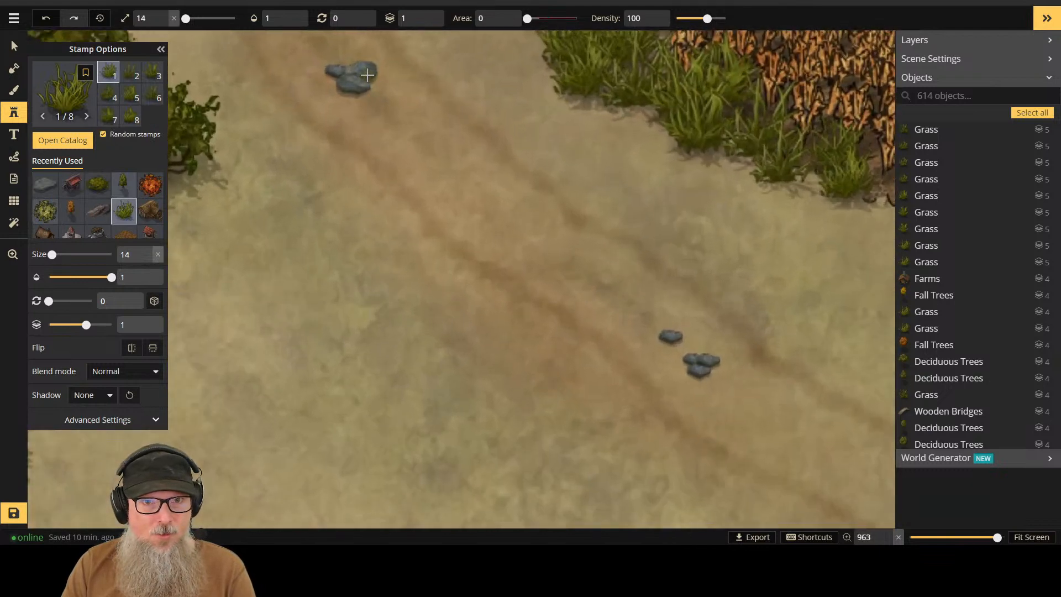
pyautogui.click(367, 78)
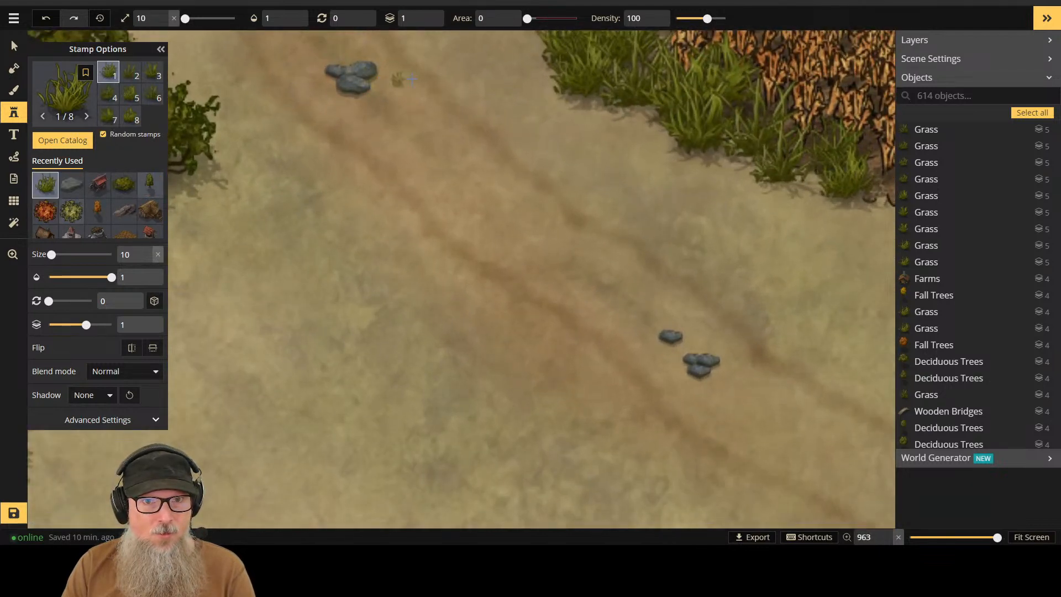
pyautogui.click(352, 93)
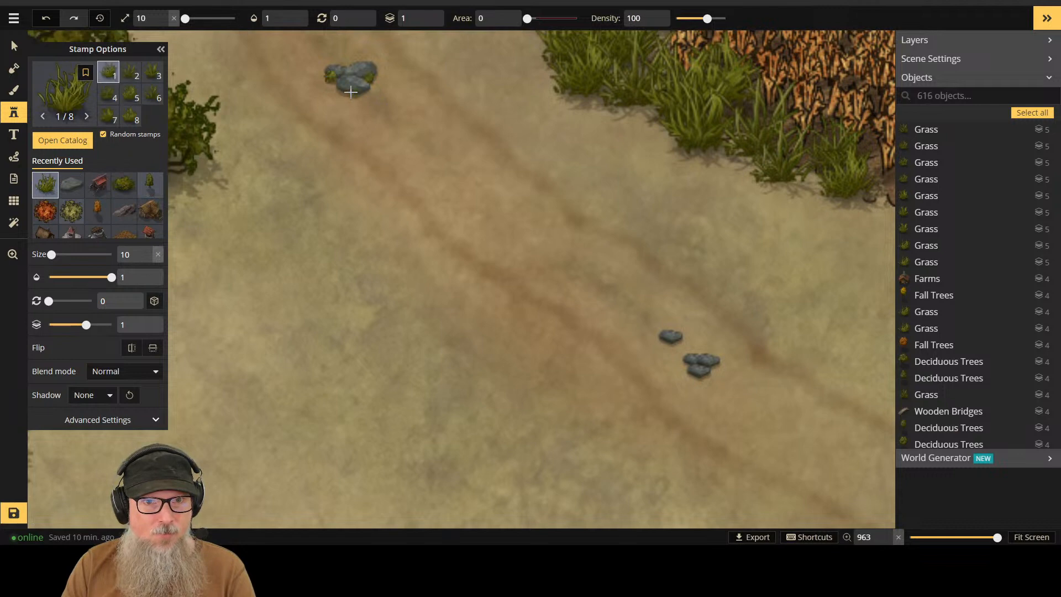
# Step: Set the layer of the grass tuft on the right side of the upper stone cluster to 3
pyautogui.click(14, 46)
pyautogui.click(356, 77)
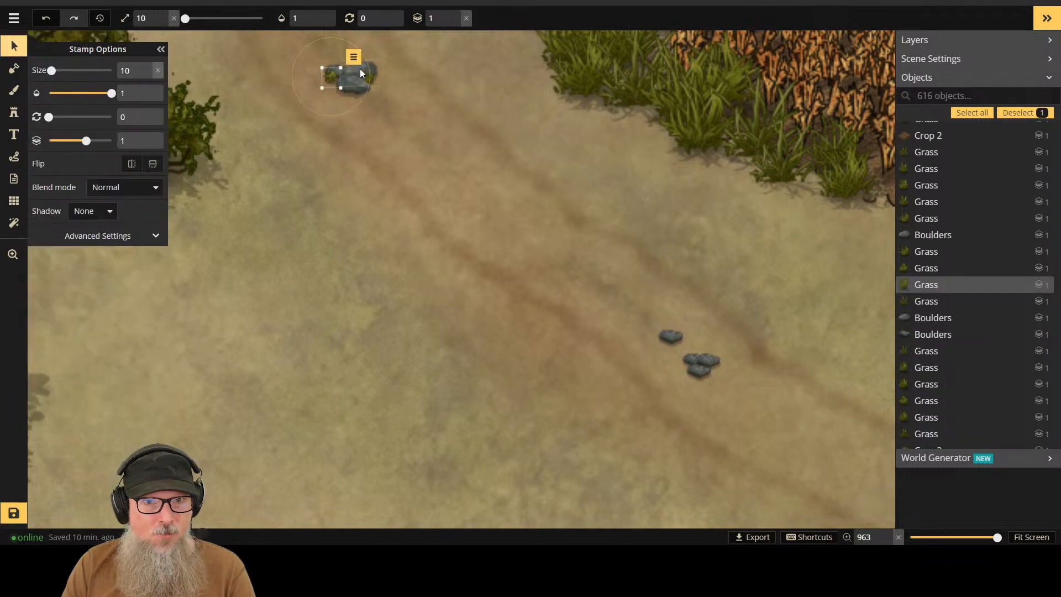
pyautogui.click(376, 80)
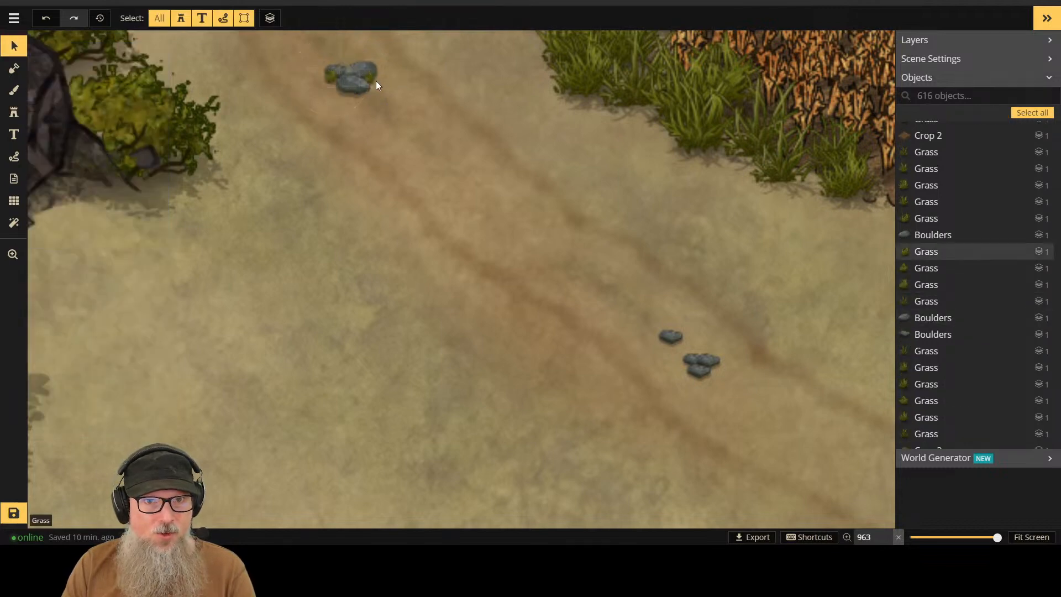
pyautogui.click(369, 79)
pyautogui.click(455, 15)
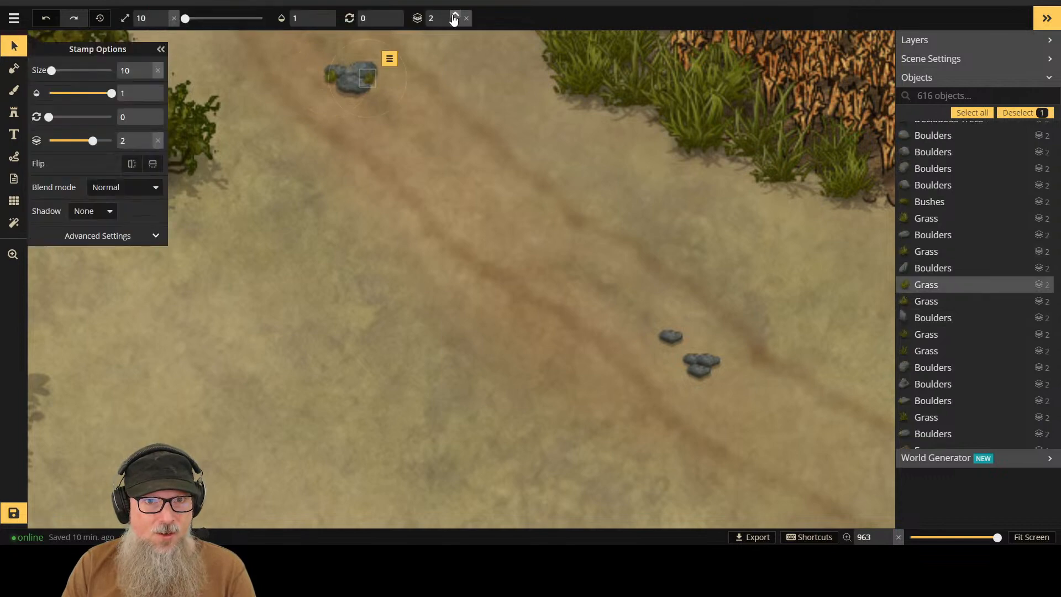
pyautogui.click(455, 15)
pyautogui.click(454, 16)
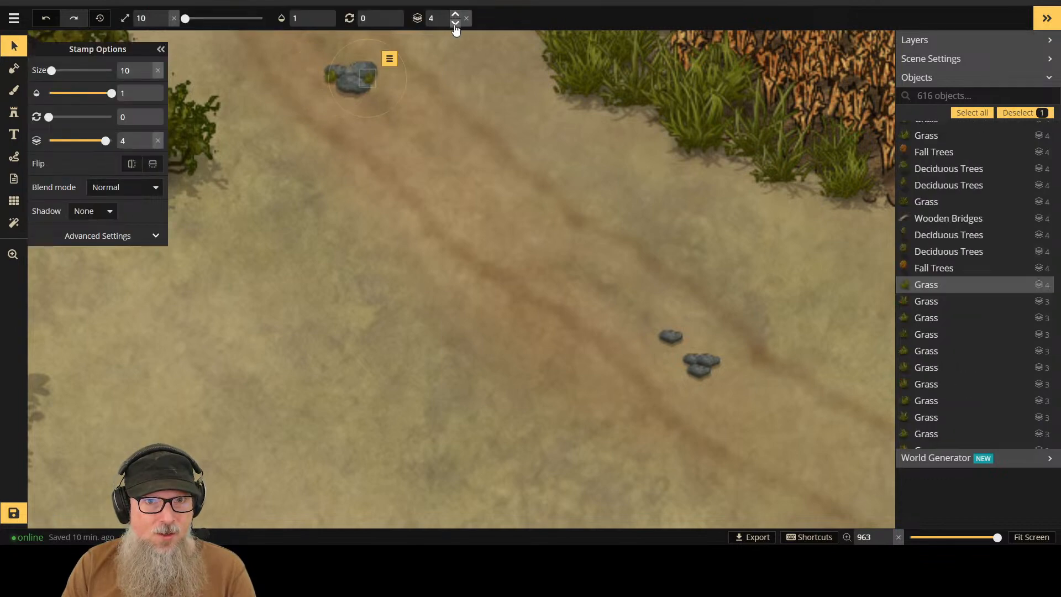
pyautogui.click(455, 25)
pyautogui.click(455, 25)
pyautogui.click(454, 24)
pyautogui.click(454, 16)
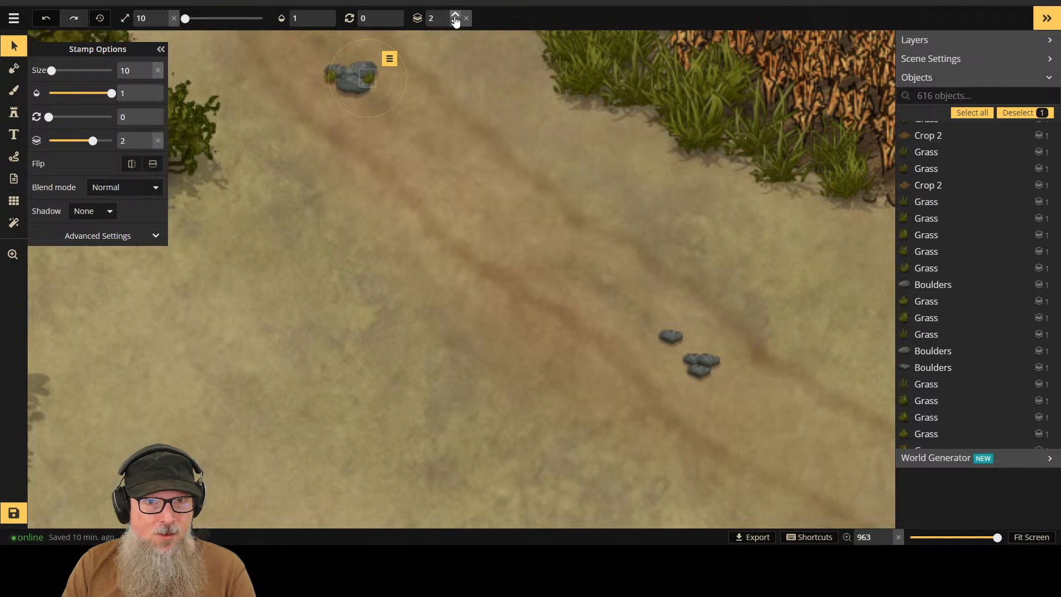
pyautogui.click(454, 15)
# Step: Try lowering the rear boulder of the upper cluster to layer 0
pyautogui.click(355, 62)
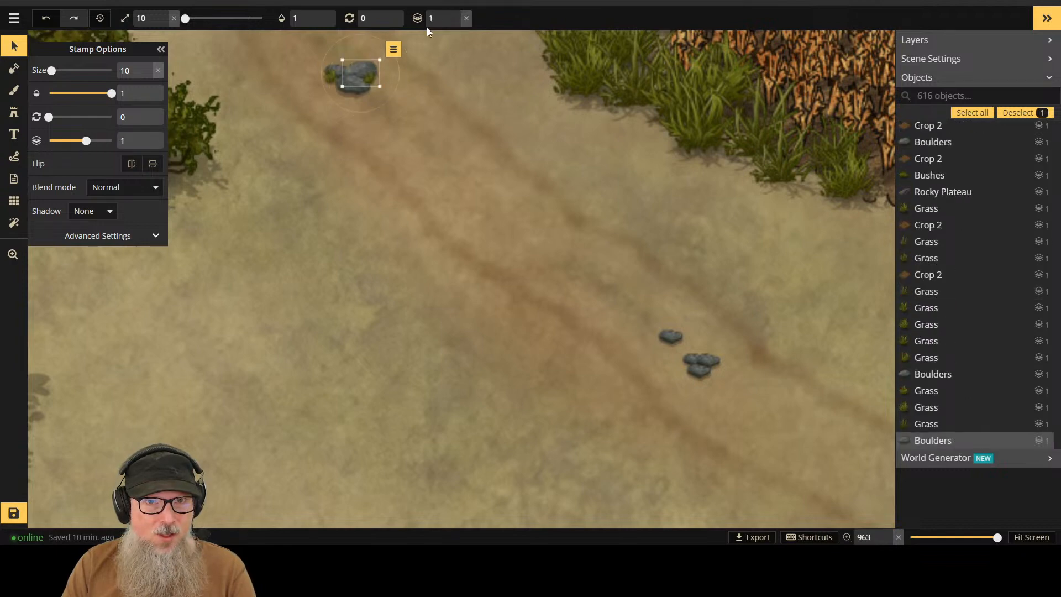
pyautogui.click(455, 22)
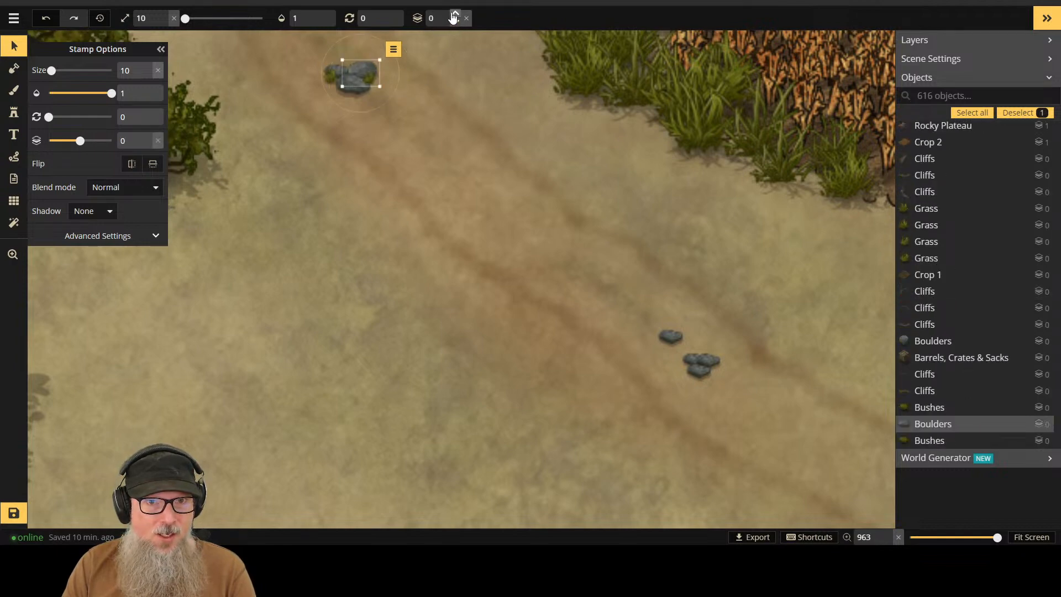
pyautogui.click(454, 15)
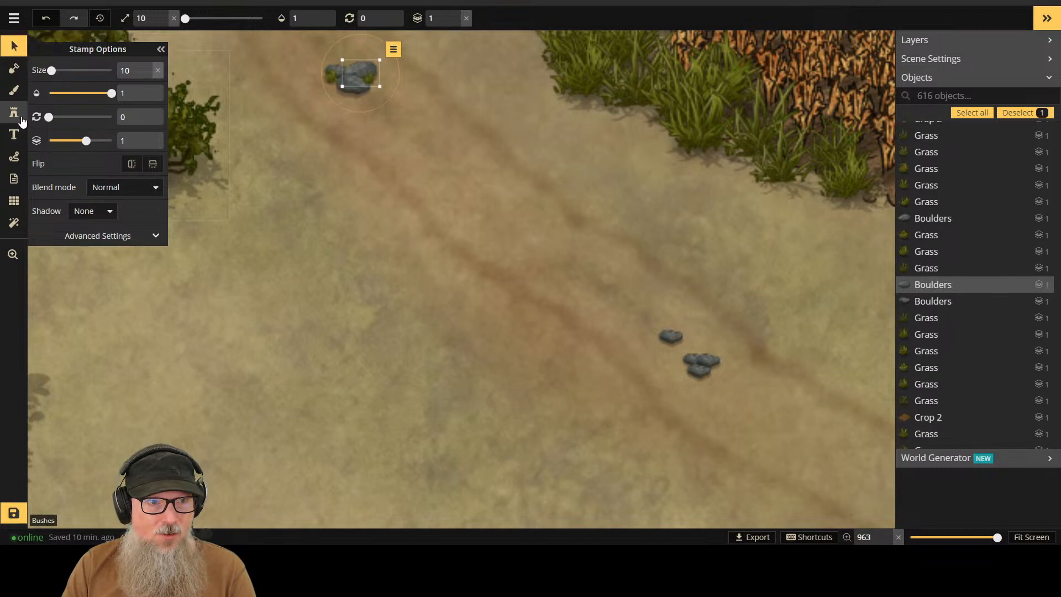
# Step: Enlarge the grass tuft on the upper stone cluster's right side to size 15
pyautogui.click(391, 141)
pyautogui.click(378, 81)
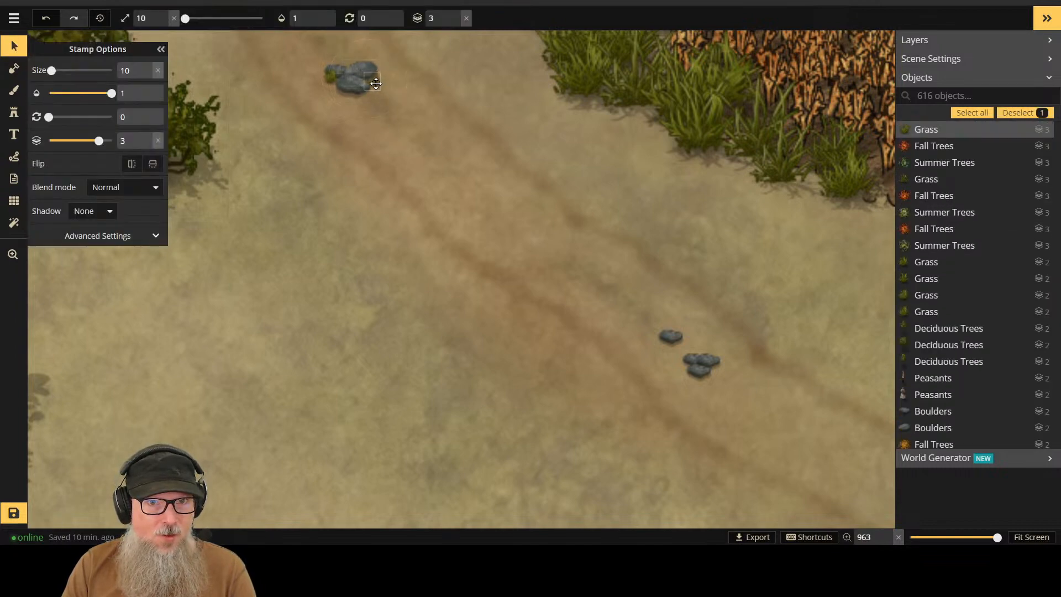
pyautogui.moveTo(380, 87); pyautogui.dragTo(382, 90)
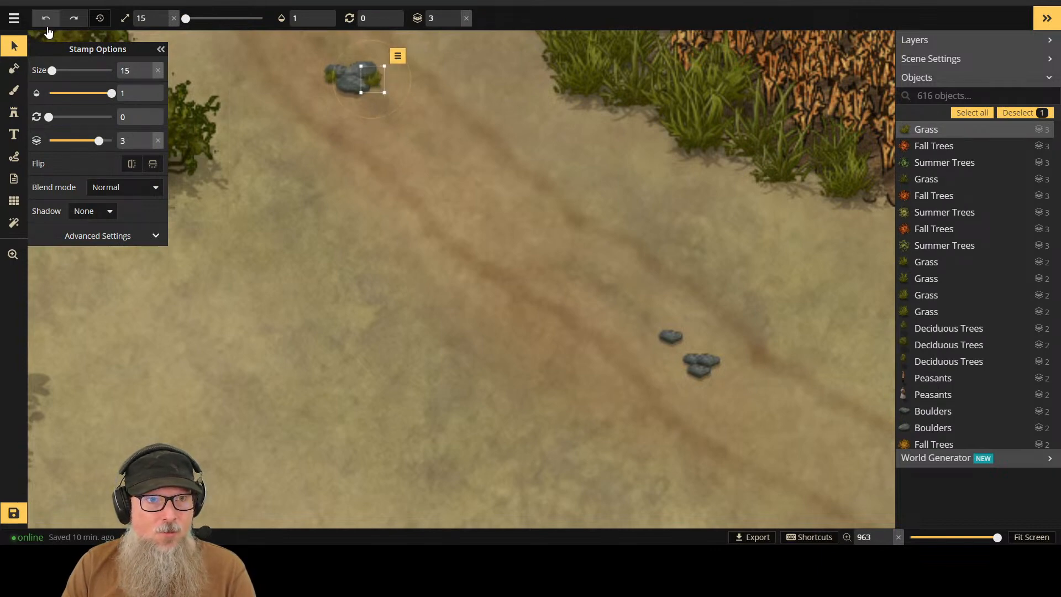
# Step: Stamp two size 15 grass tufts on layer 3, one at the upper stone cluster's left side and one behind it
pyautogui.click(16, 123)
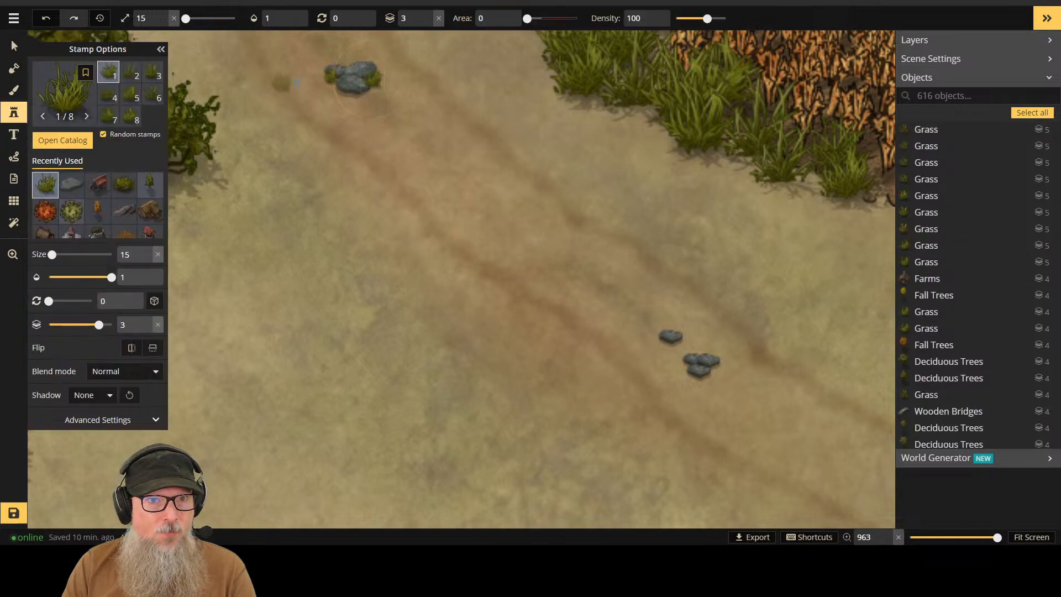
pyautogui.click(330, 85)
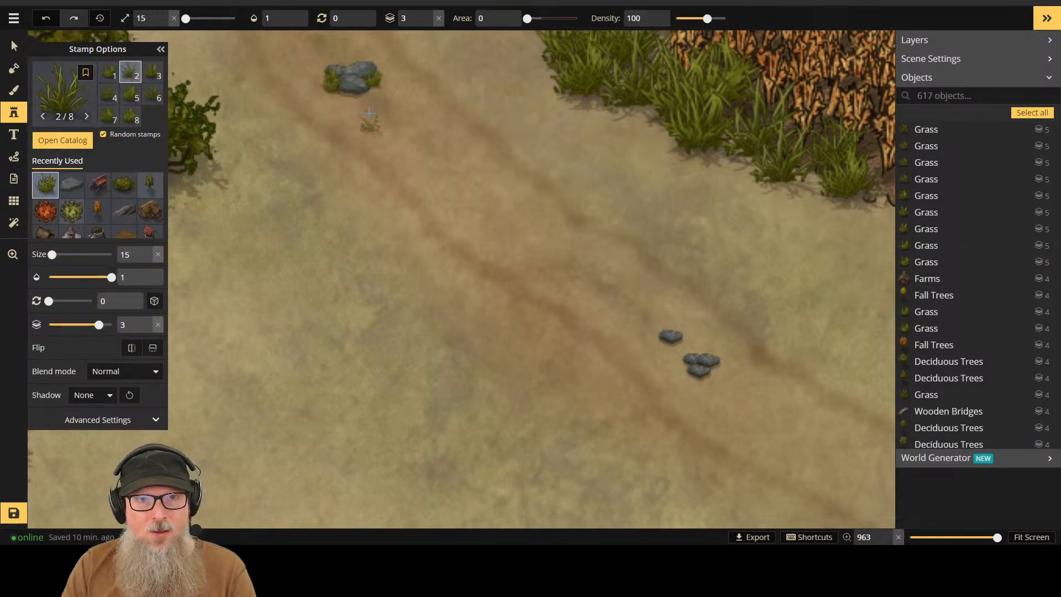
pyautogui.click(348, 60)
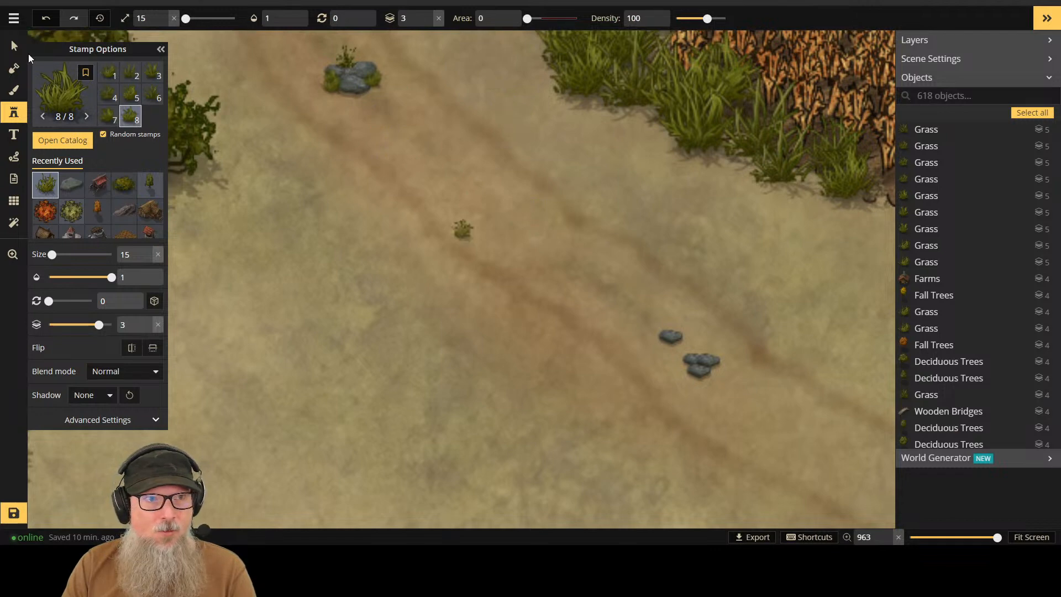
# Step: Lower the grass tuft behind the upper stone cluster to layer 2
pyautogui.click(14, 45)
pyautogui.click(456, 22)
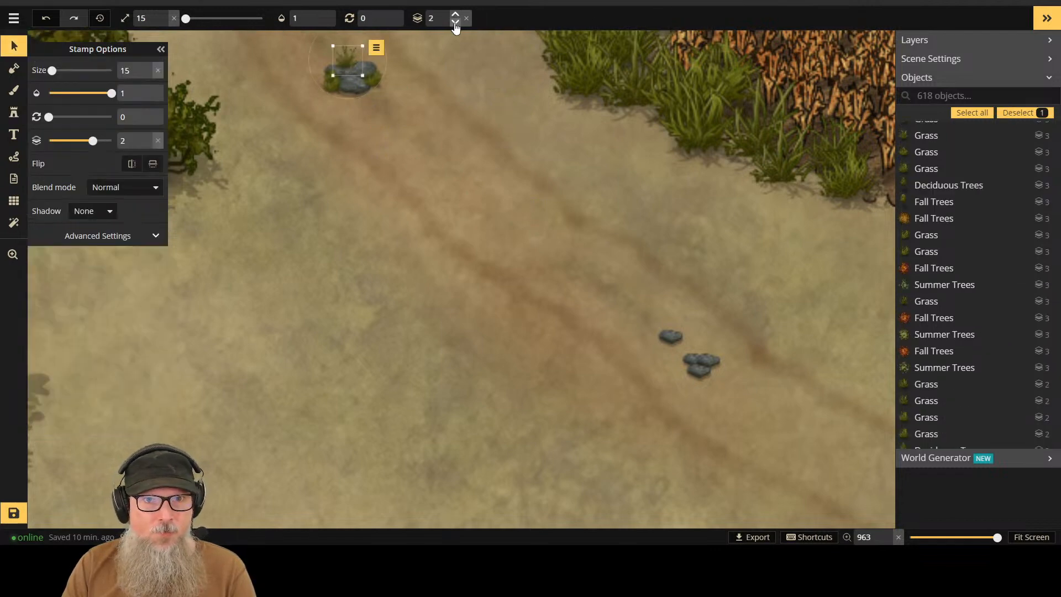
pyautogui.scroll(-2, 559, 279)
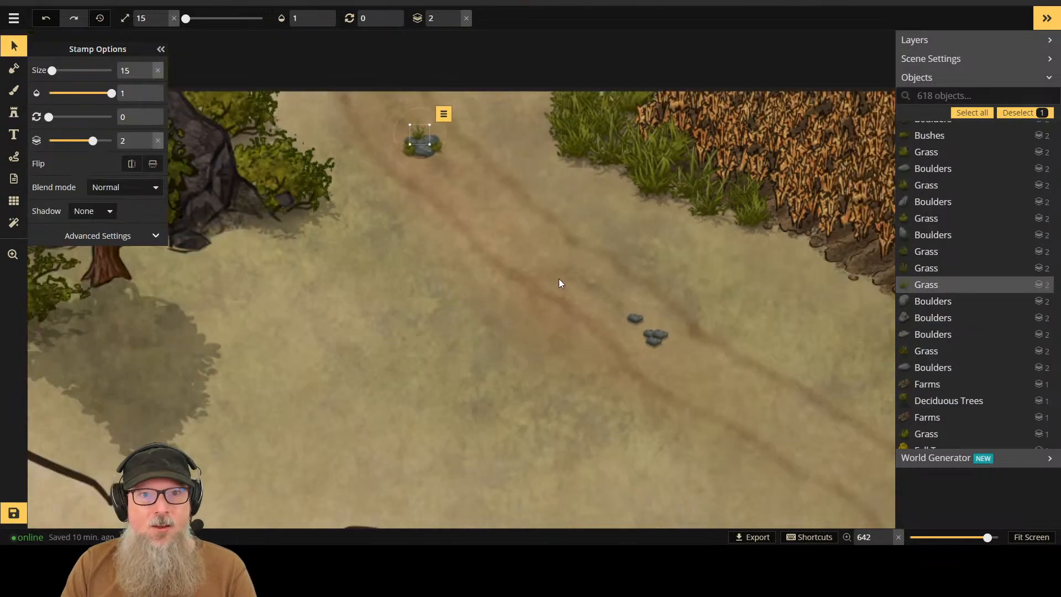
pyautogui.scroll(-3, 559, 278)
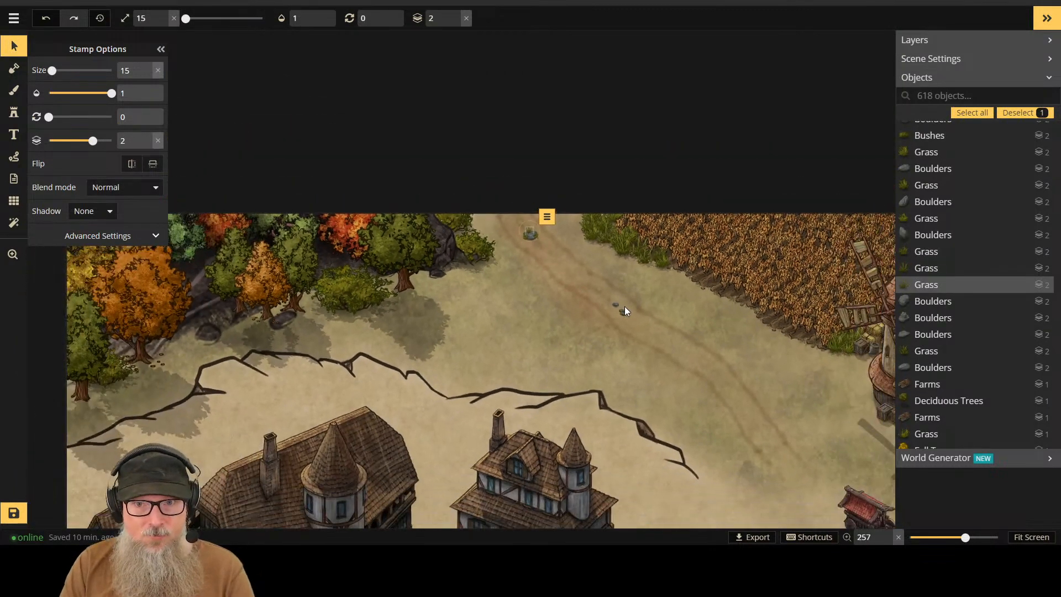
# Step: Stamp size 10 grass tufts on layer 2 around the small single stone between the dirt tracks
pyautogui.click(14, 135)
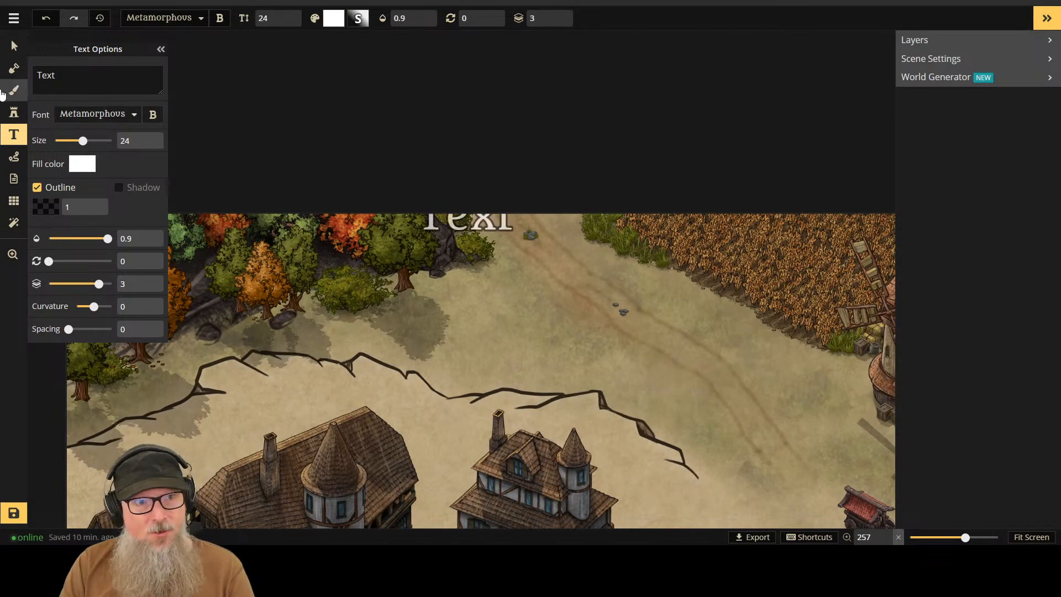
pyautogui.click(14, 112)
pyautogui.scroll(5, 752, 362)
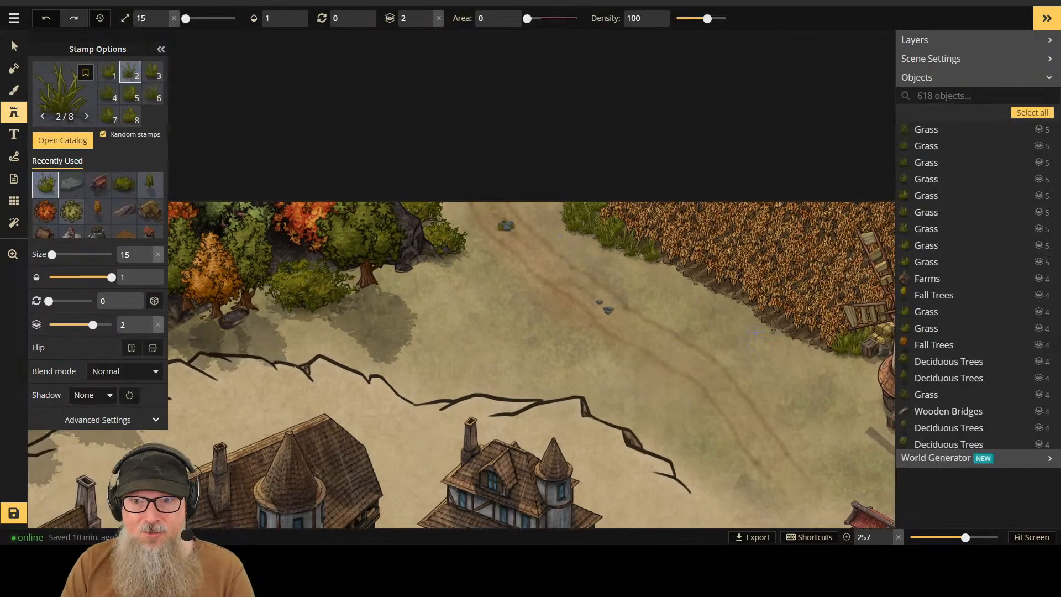
pyautogui.scroll(5, 557, 259)
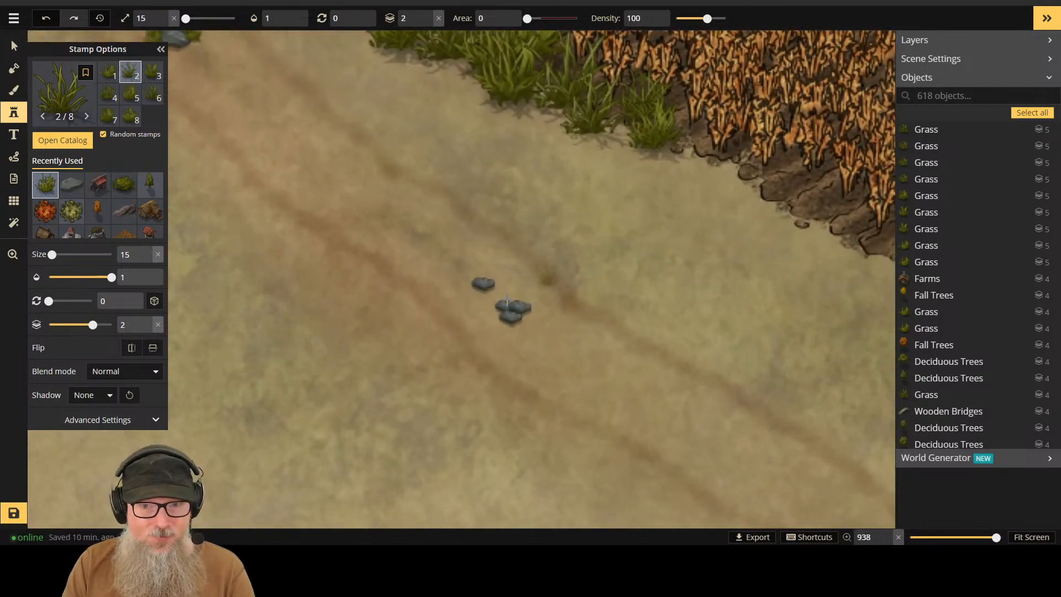
pyautogui.press('[')
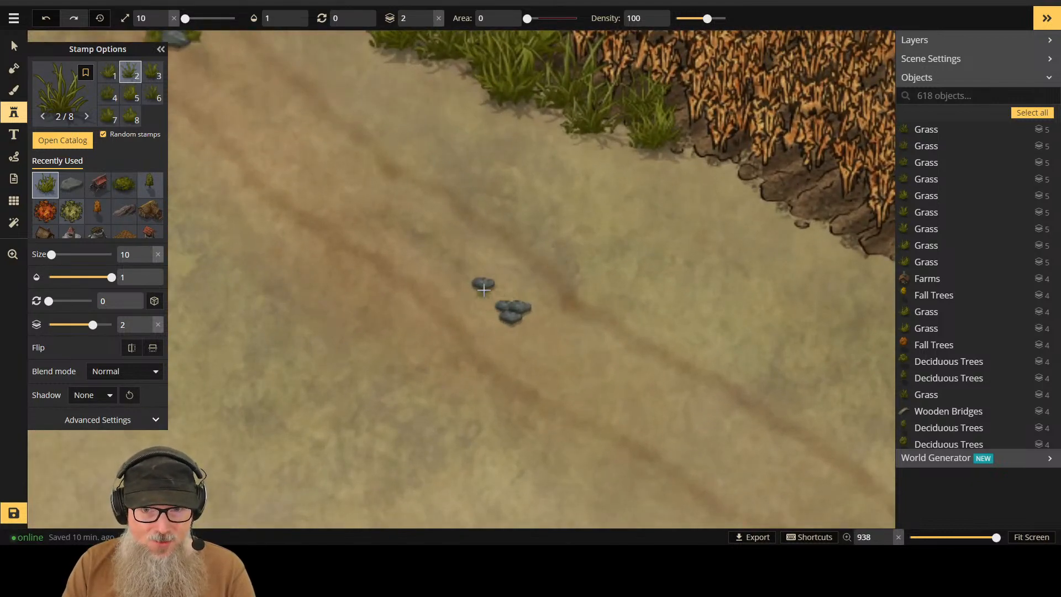
pyautogui.click(476, 278)
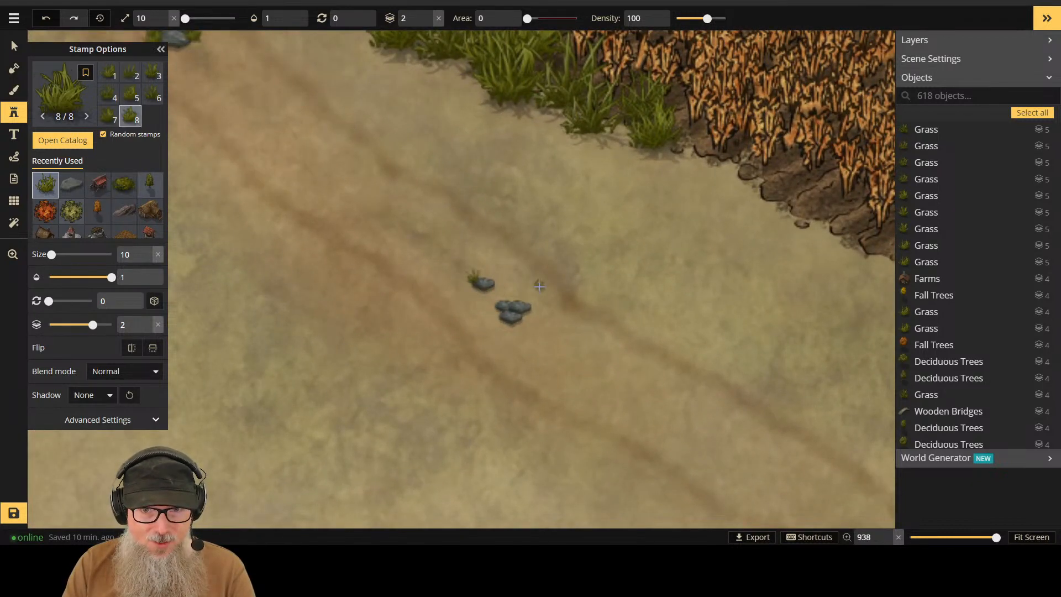
pyautogui.click(476, 288)
pyautogui.click(493, 288)
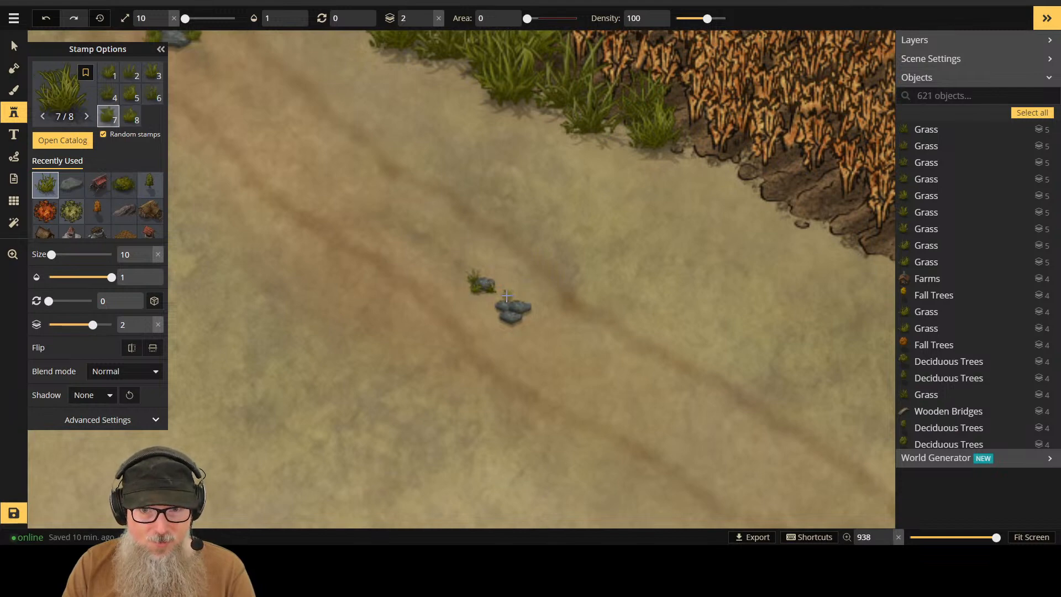
# Step: Stamp size 10 grass tufts on layer 2 around the lower three-stone cluster between the dirt tracks
pyautogui.click(508, 298)
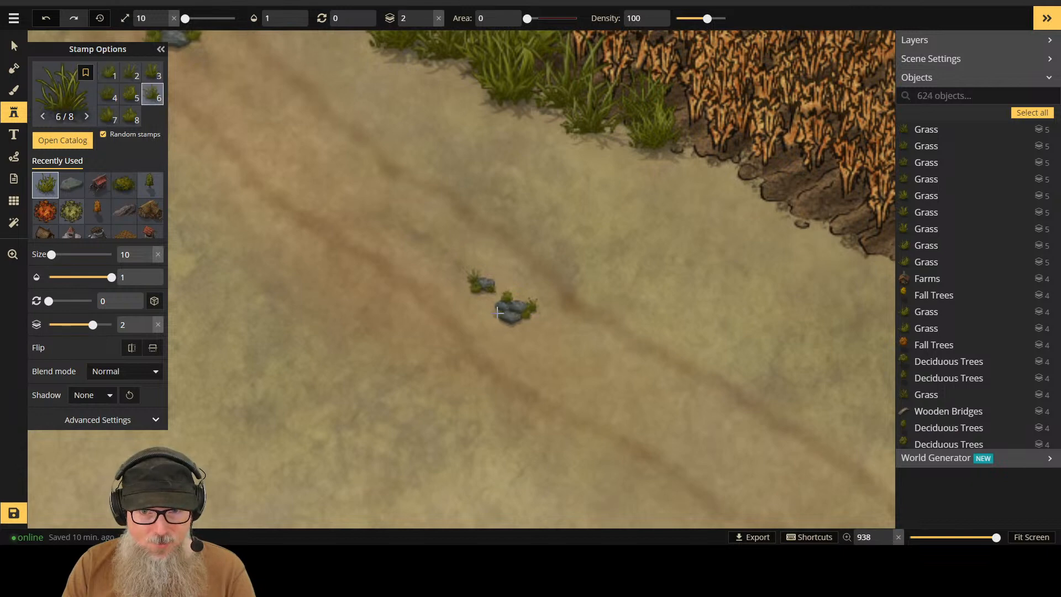
pyautogui.click(509, 320)
pyautogui.click(511, 323)
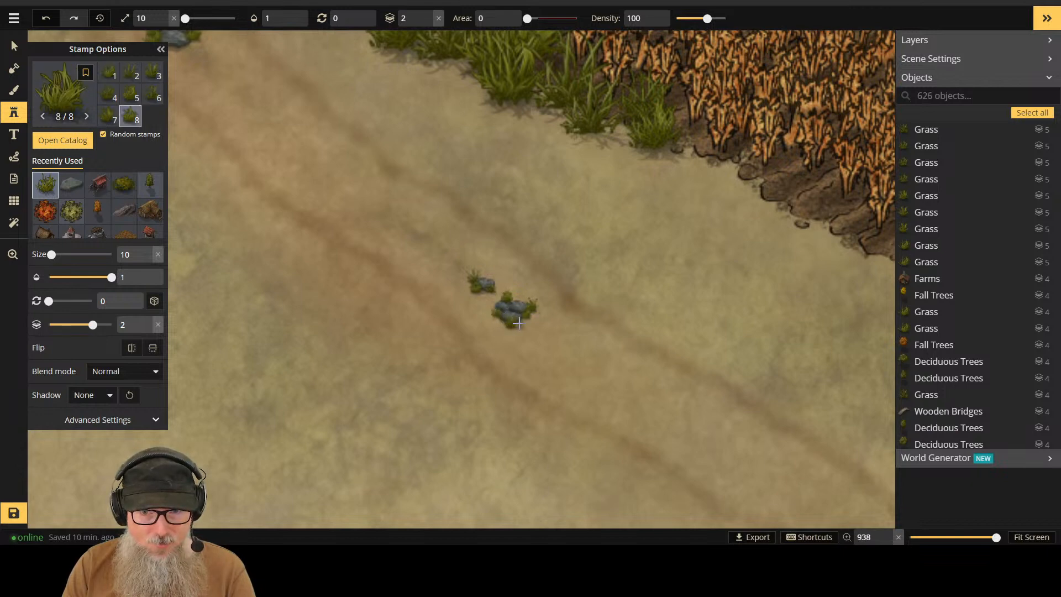
pyautogui.click(626, 409)
pyautogui.scroll(-3, 559, 374)
pyautogui.scroll(3, 559, 345)
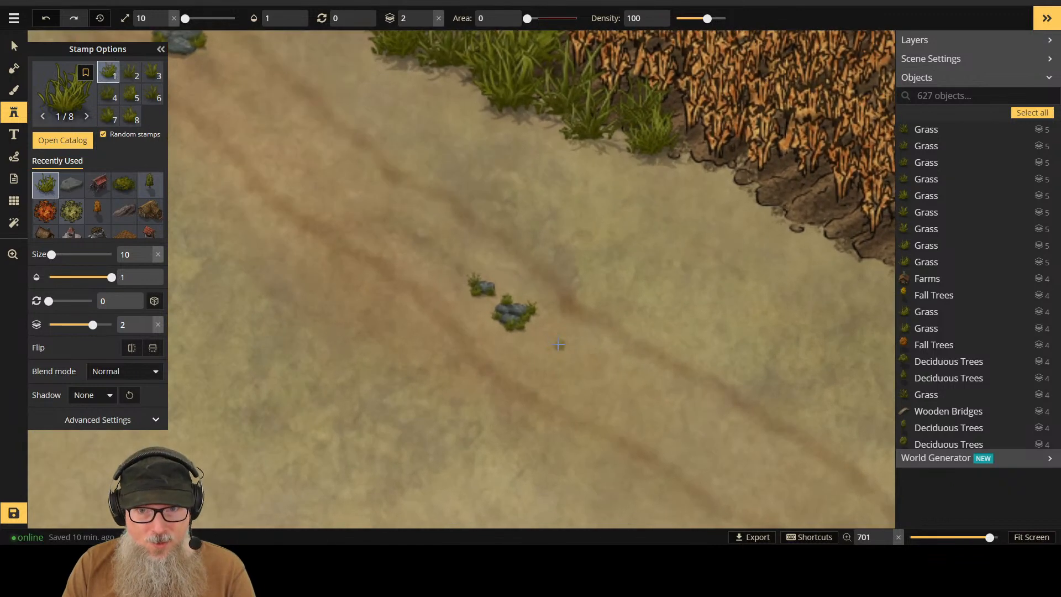
# Step: Lower the grass tufts behind and at the right side of the lower stone cluster to layer 1
pyautogui.click(14, 45)
pyautogui.click(517, 323)
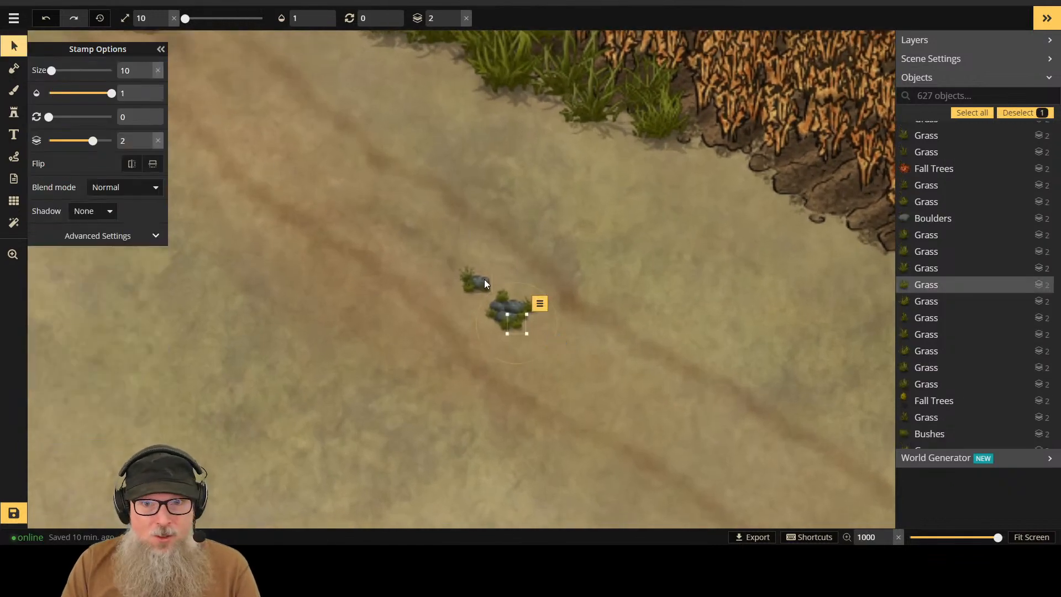
pyautogui.click(503, 297)
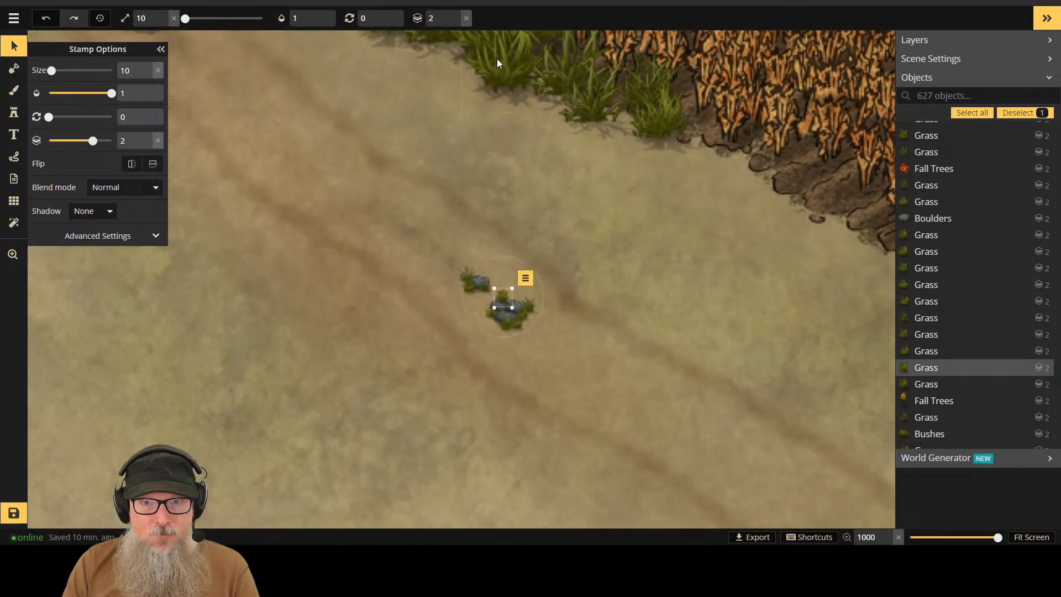
pyautogui.click(455, 22)
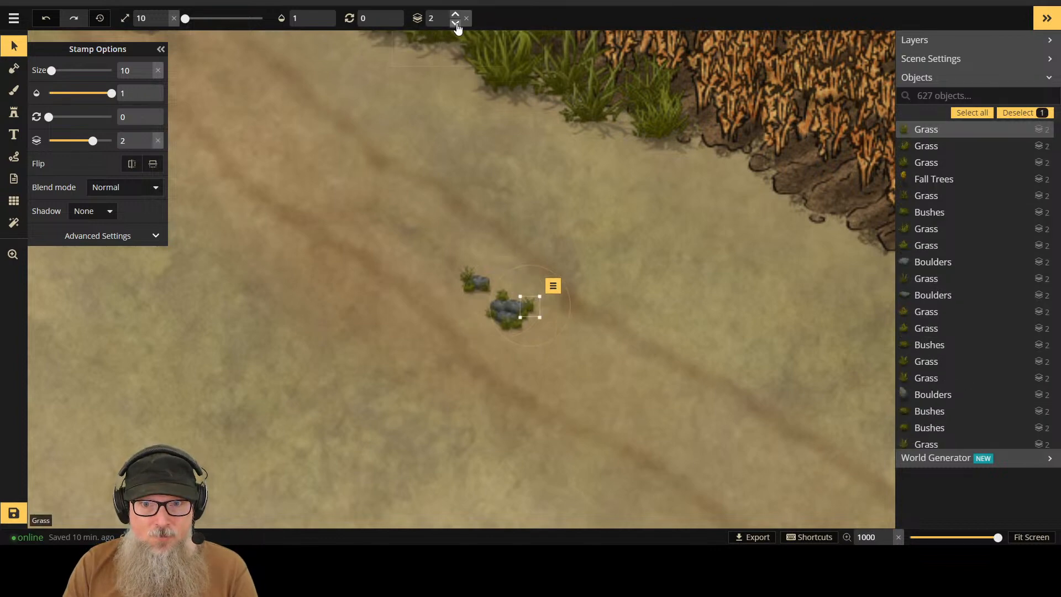
pyautogui.click(456, 24)
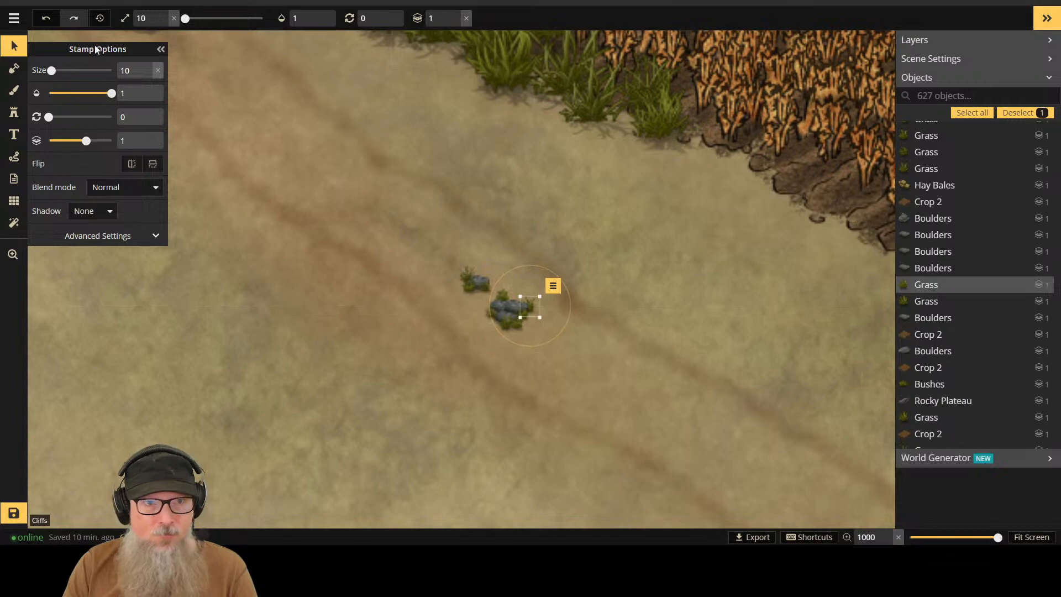
# Step: Review the finished dirt tracks with their stone clusters against the surrounding houses, crop field and windmill
pyautogui.click(14, 112)
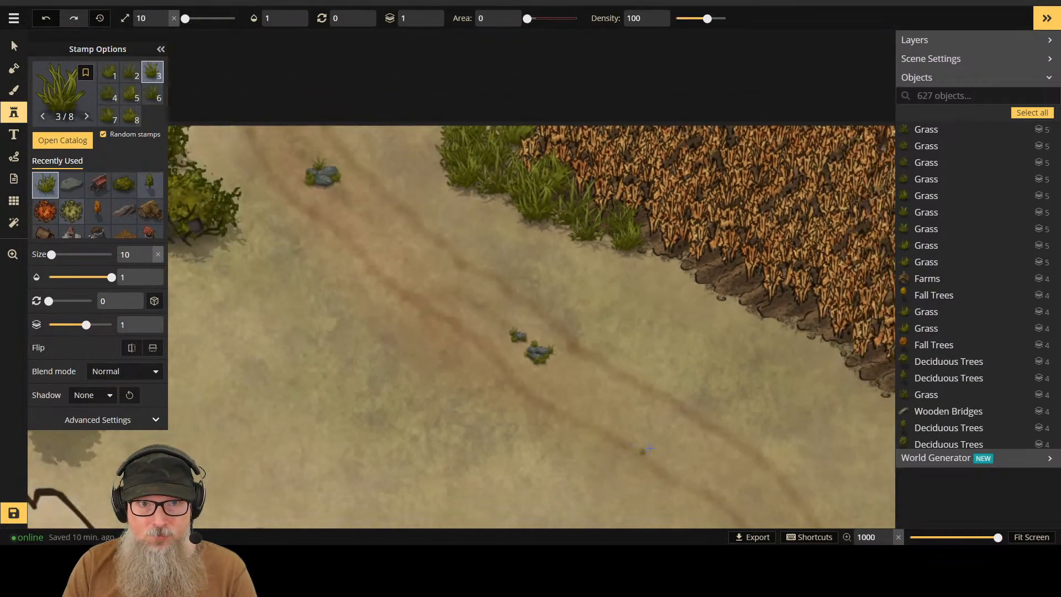
pyautogui.scroll(-3, 649, 449)
pyautogui.moveTo(680, 483); pyautogui.dragTo(570, 319)
pyautogui.scroll(-1, 531, 296)
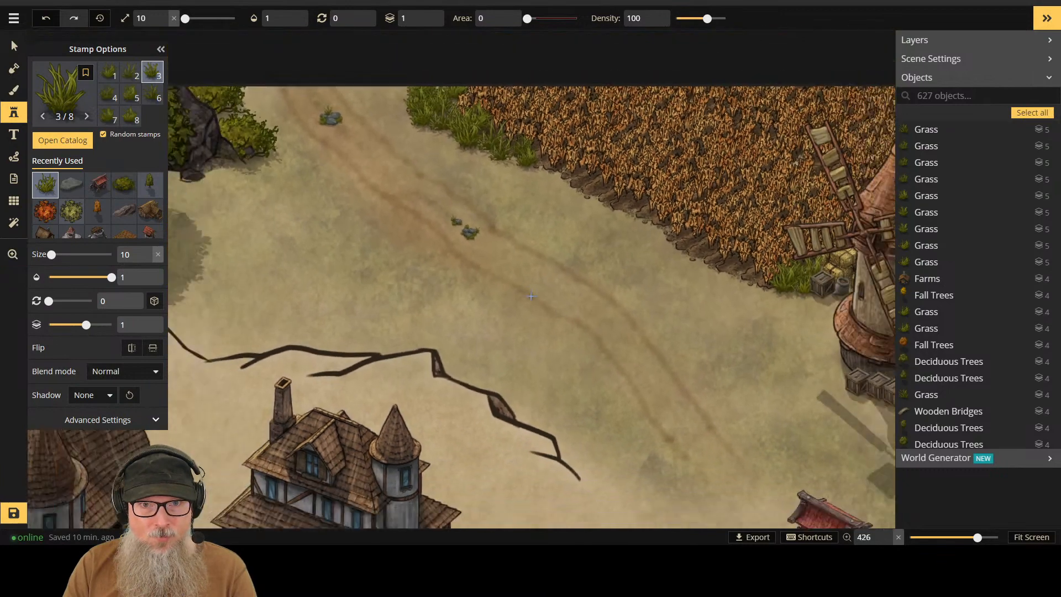
pyautogui.scroll(-2, 531, 296)
pyautogui.scroll(1, 531, 299)
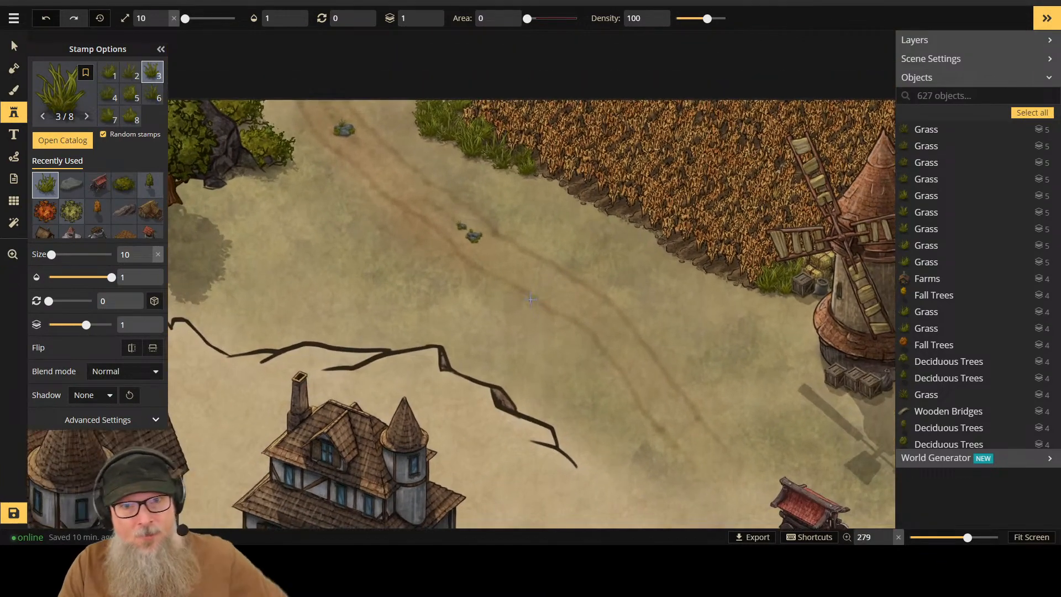
pyautogui.scroll(-4, 535, 313)
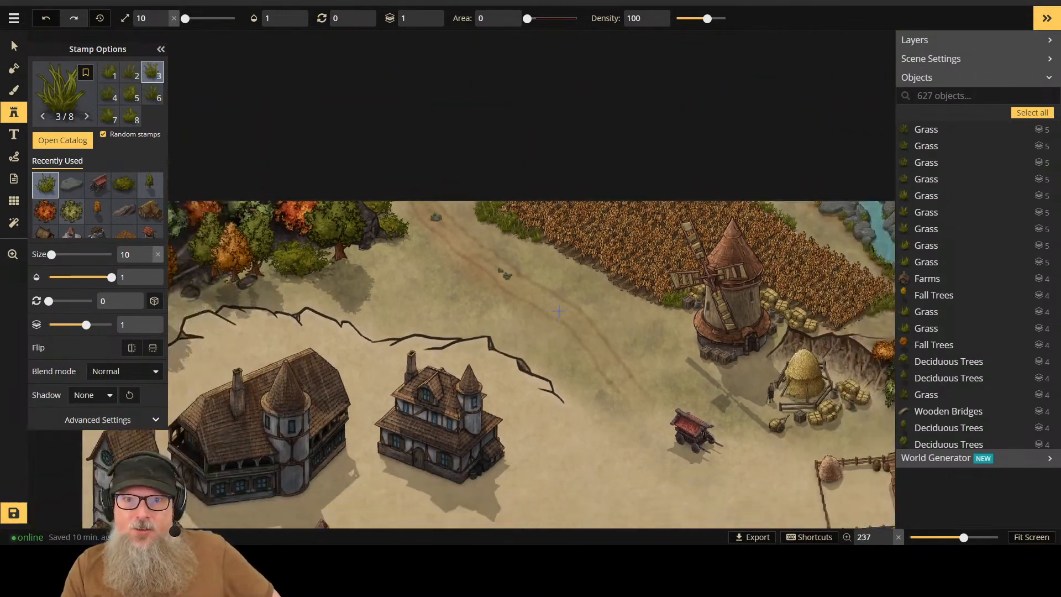
pyautogui.scroll(1, 603, 404)
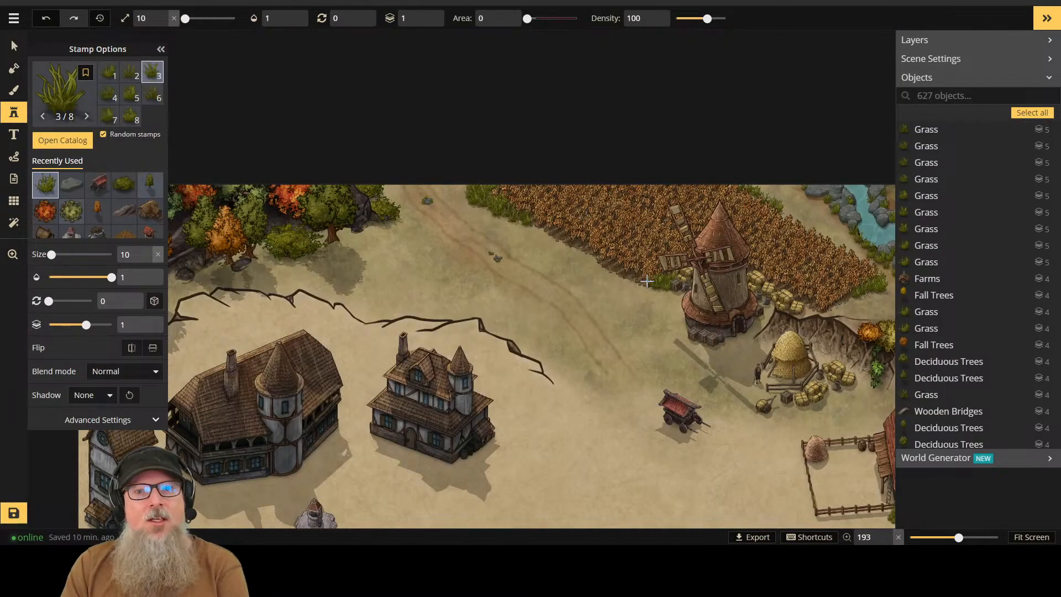
pyautogui.scroll(-3, 647, 281)
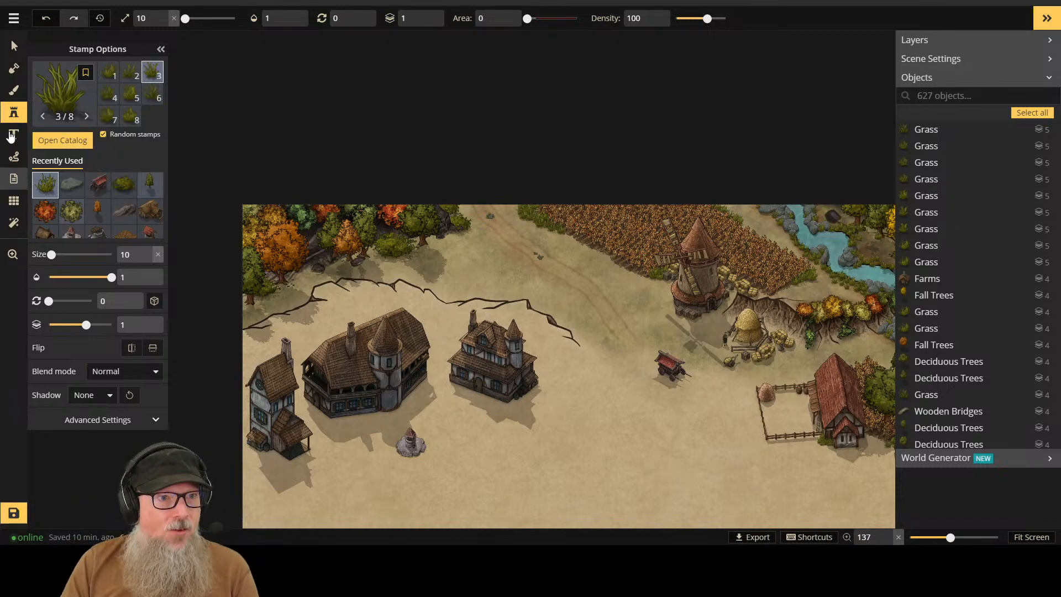
# Step: Set the foreground grass-texture brush to size 57 and opacity 0.48, keeping softness at 1
pyautogui.click(14, 90)
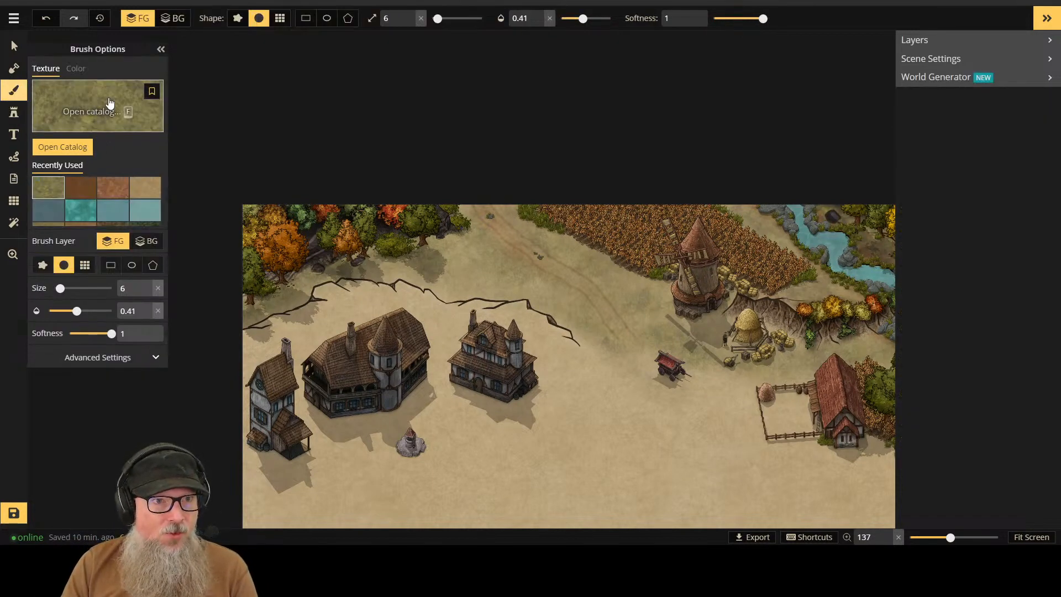
pyautogui.moveTo(586, 17); pyautogui.dragTo(590, 17)
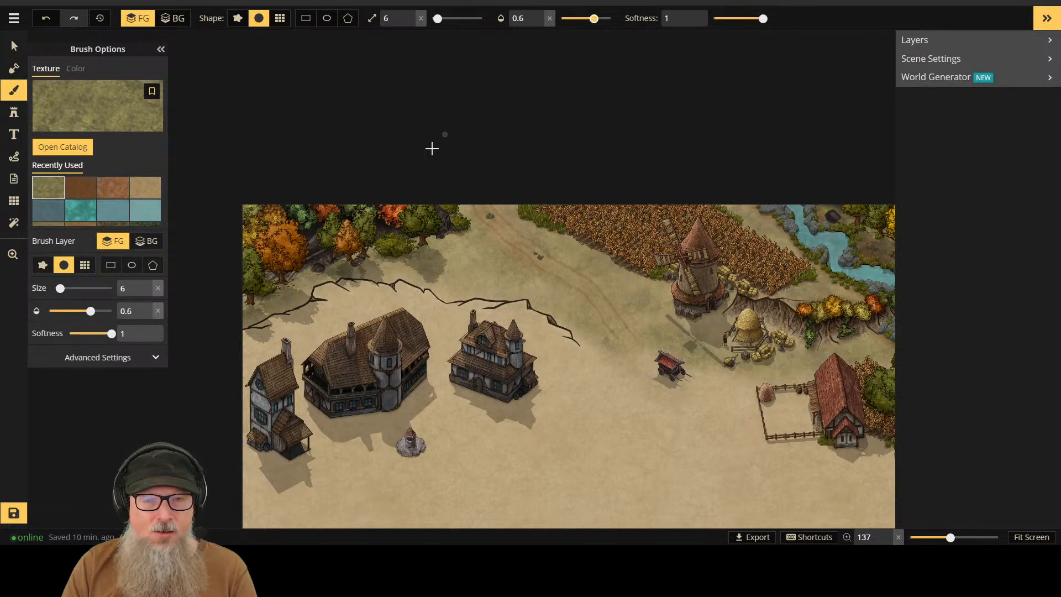
pyautogui.press(']')
pyautogui.press(']')
pyautogui.press(']')
pyautogui.press(']')
pyautogui.press(']')
pyautogui.press(']')
pyautogui.press(']')
pyautogui.press(']')
pyautogui.press(']')
pyautogui.press(']')
pyautogui.press(']')
pyautogui.press(']')
pyautogui.press(']')
pyautogui.press(']')
pyautogui.press(']')
pyautogui.press(']')
pyautogui.press(']')
pyautogui.press(']')
pyautogui.press(']')
pyautogui.press(']')
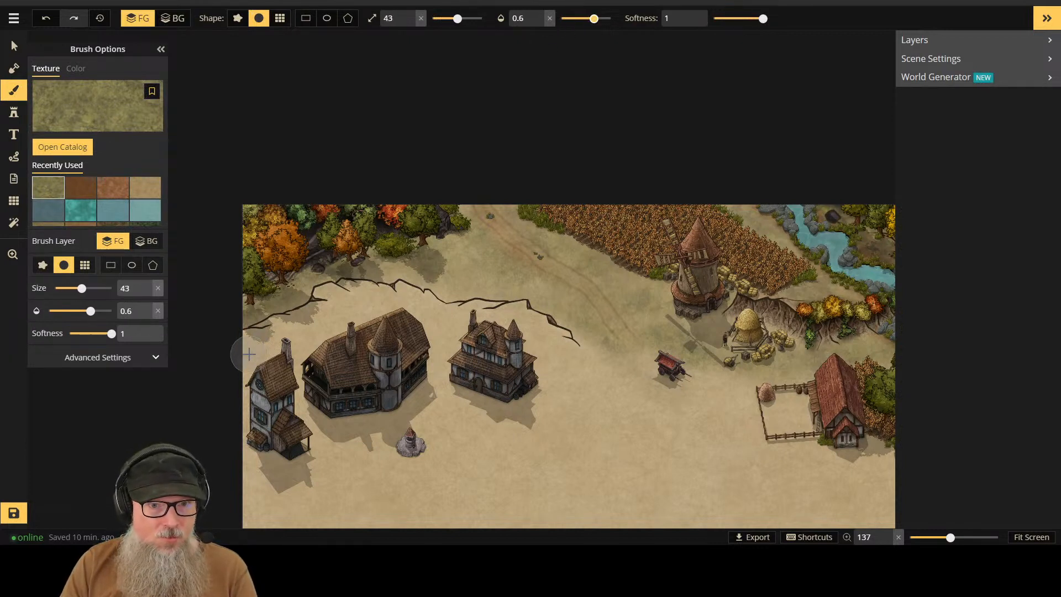
pyautogui.press(']')
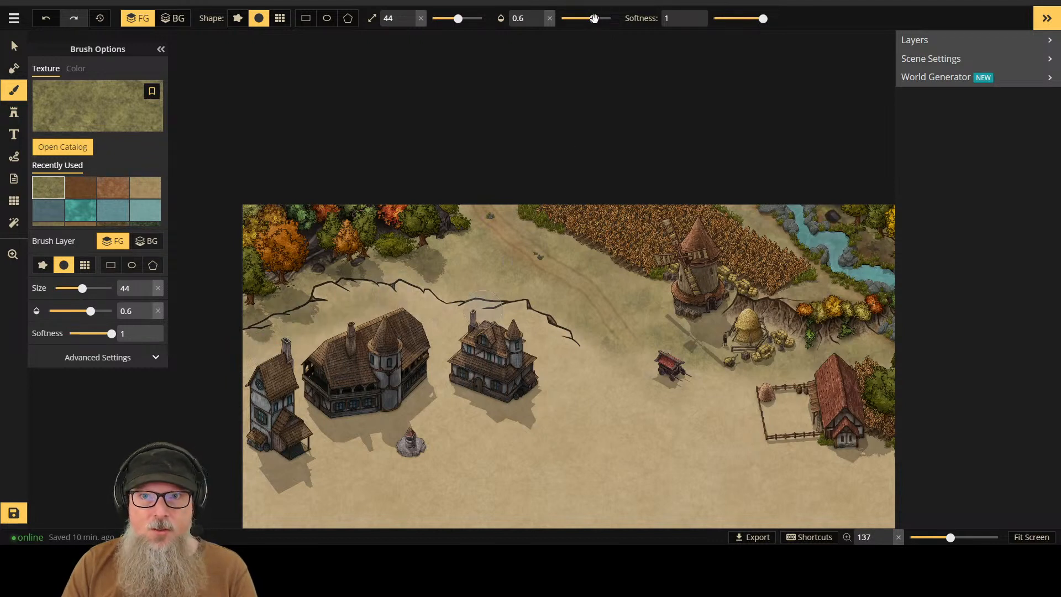
pyautogui.moveTo(594, 18); pyautogui.dragTo(592, 18)
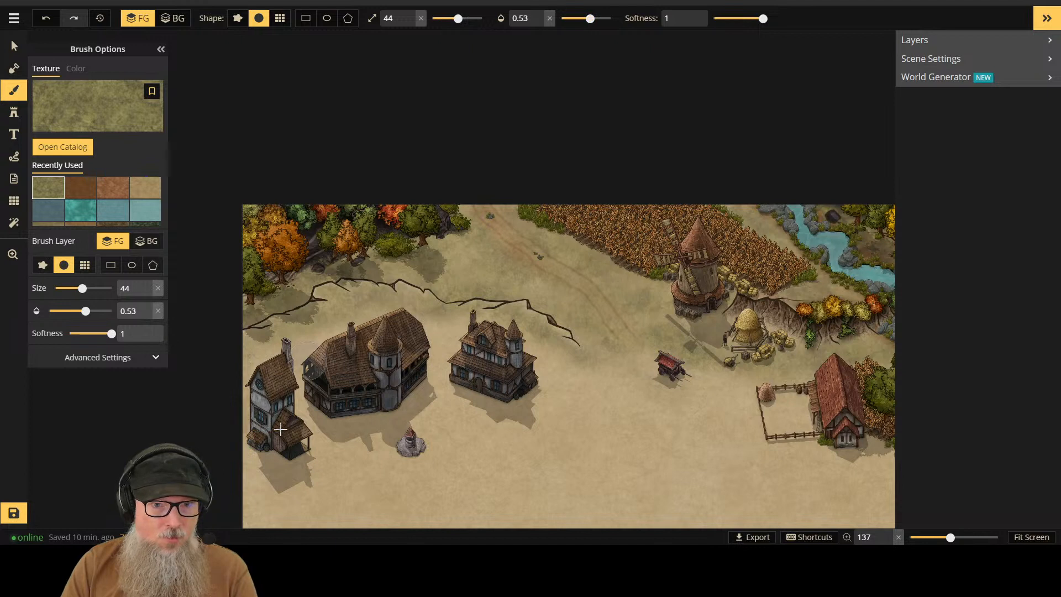
pyautogui.scroll(-2, 441, 68)
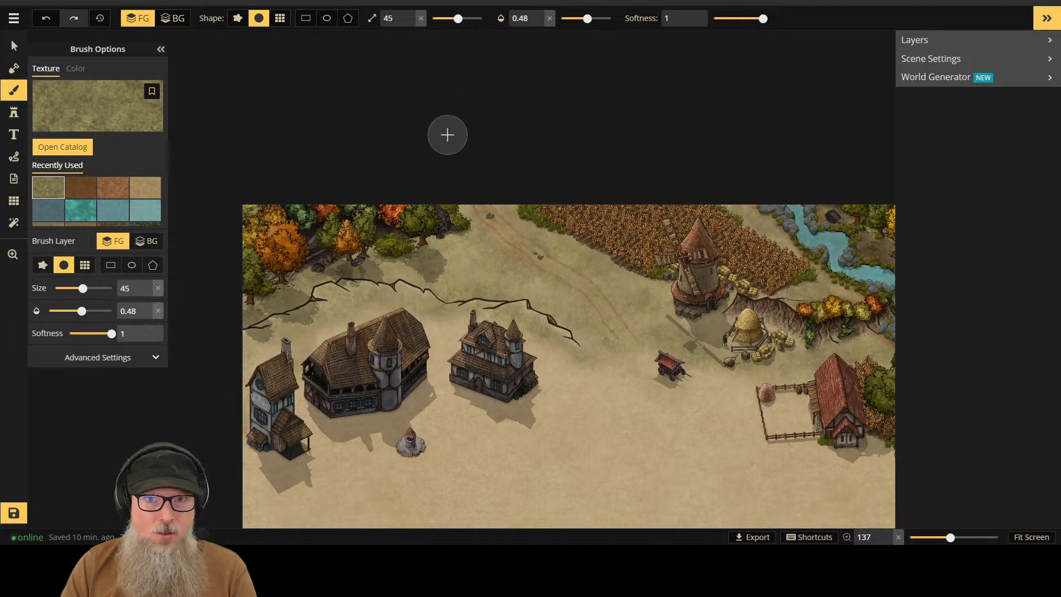
pyautogui.scroll(5, 448, 134)
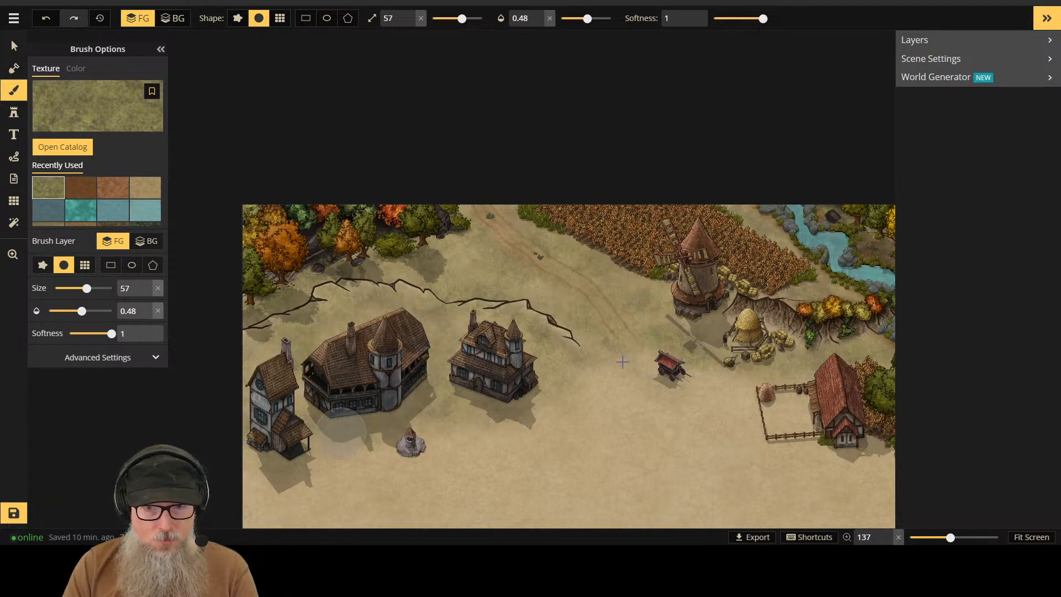
# Step: Choose the dark Dirt texture tagged camp and foliage from the catalog's Dirt Textures for the foreground brush
pyautogui.scroll(-3, 713, 403)
pyautogui.scroll(-3, 732, 405)
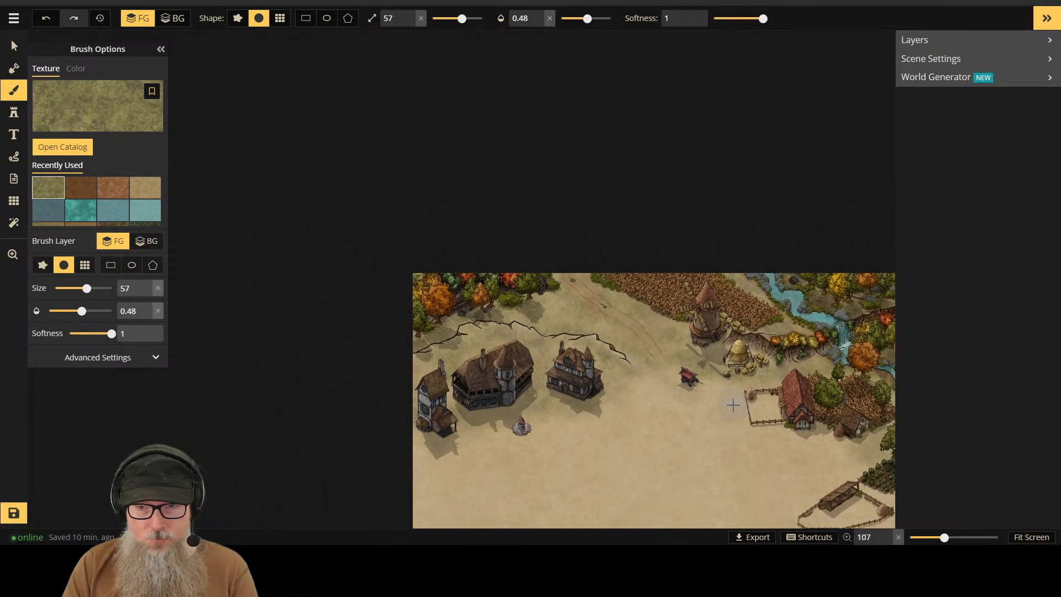
pyautogui.moveTo(742, 464)
pyautogui.mouseDown()
pyautogui.moveTo(583, 289)
pyautogui.moveTo(571, 305)
pyautogui.moveTo(556, 292)
pyautogui.mouseUp()
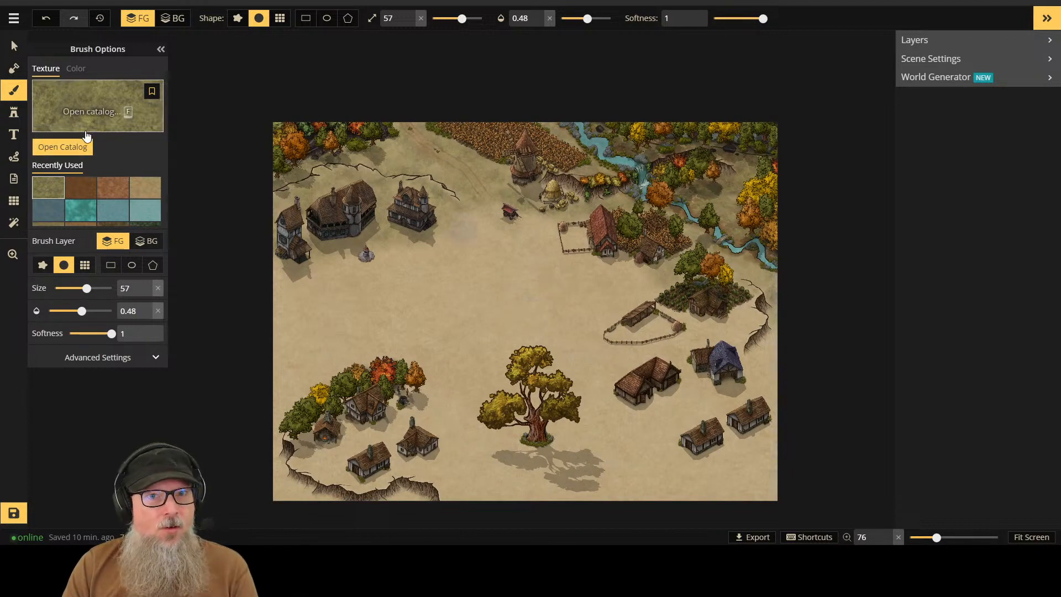
pyautogui.scroll(4, 309, 159)
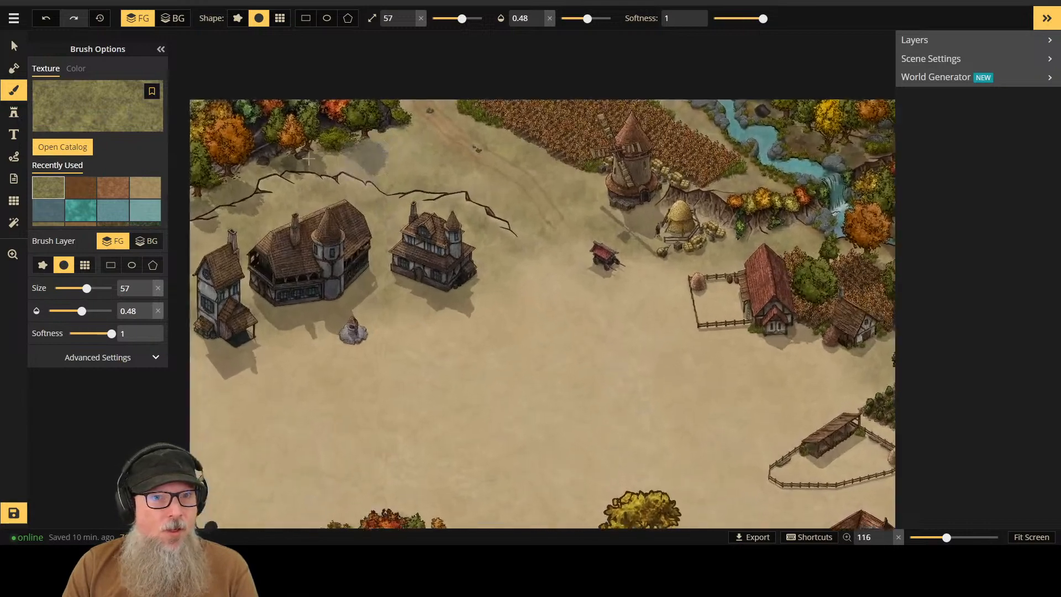
pyautogui.click(81, 114)
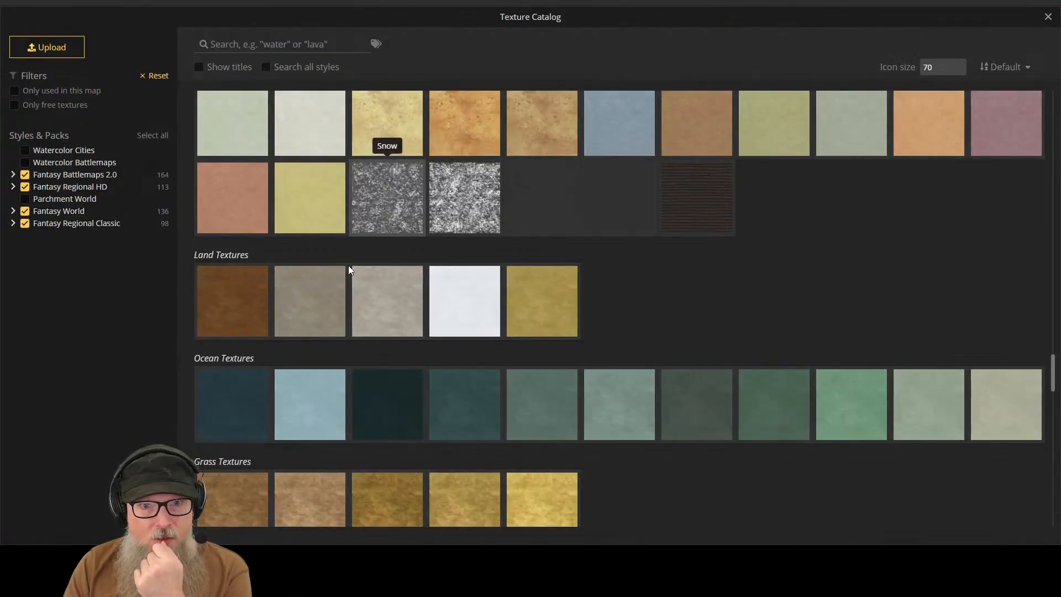
pyautogui.scroll(10, 347, 302)
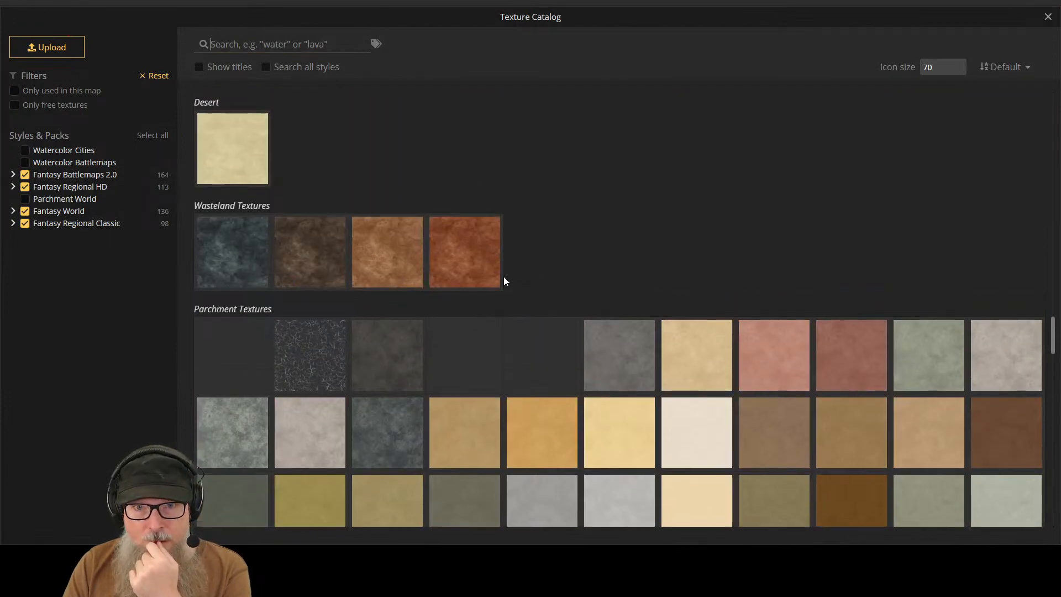
pyautogui.scroll(-5, 497, 284)
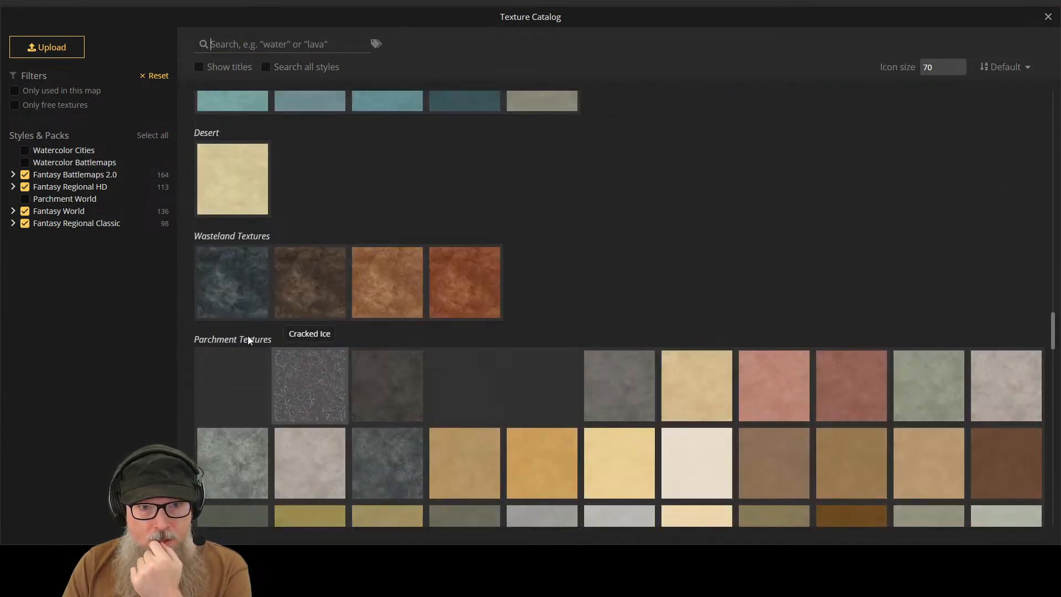
pyautogui.scroll(8, 243, 290)
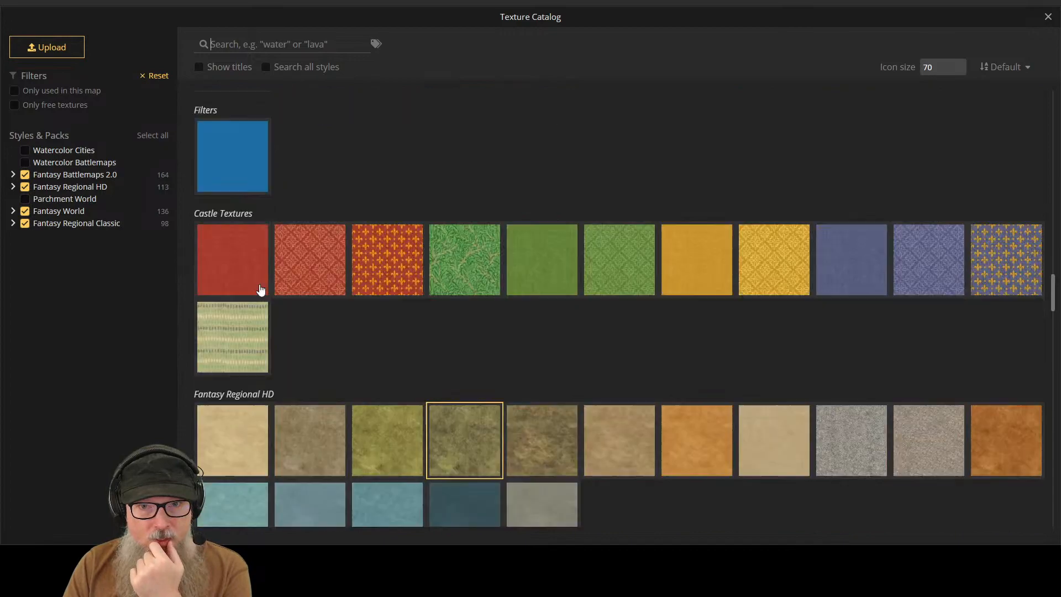
pyautogui.scroll(3, 259, 289)
pyautogui.scroll(6, 260, 288)
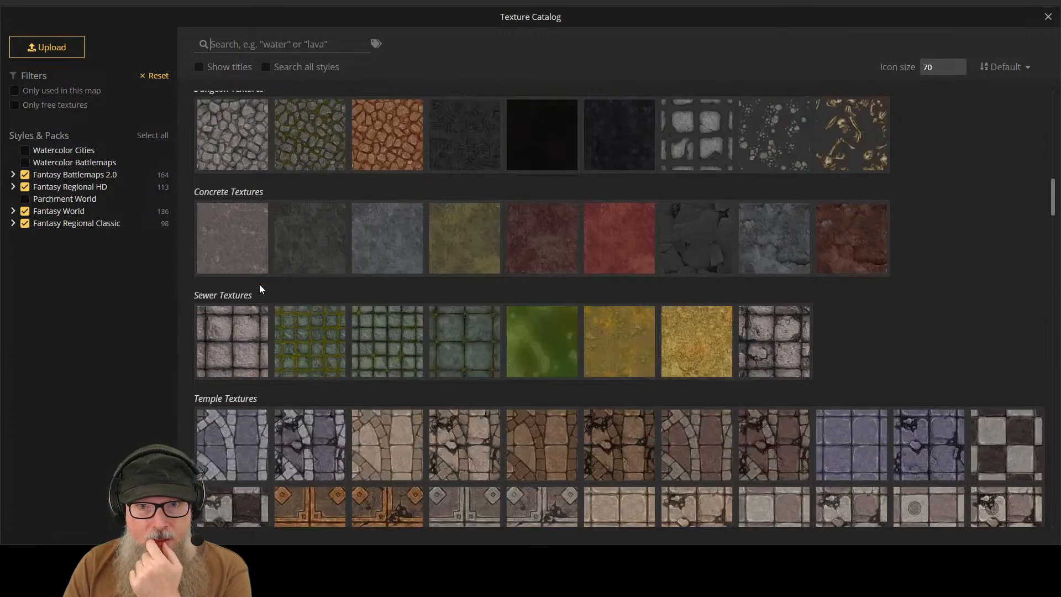
pyautogui.scroll(4, 261, 289)
pyautogui.scroll(-5, 575, 348)
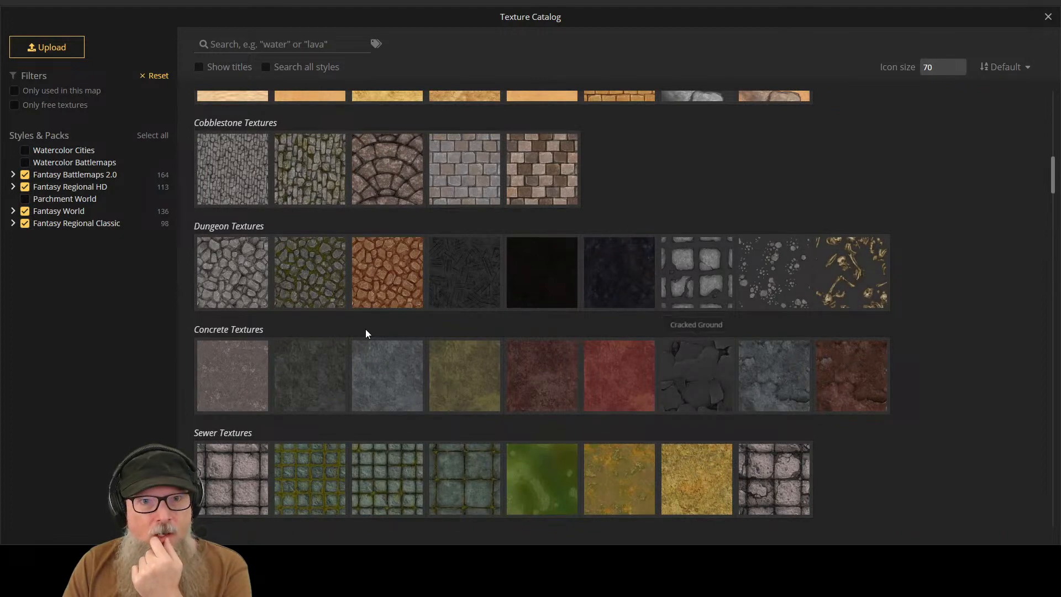
pyautogui.scroll(5, 367, 333)
pyautogui.scroll(5, 366, 335)
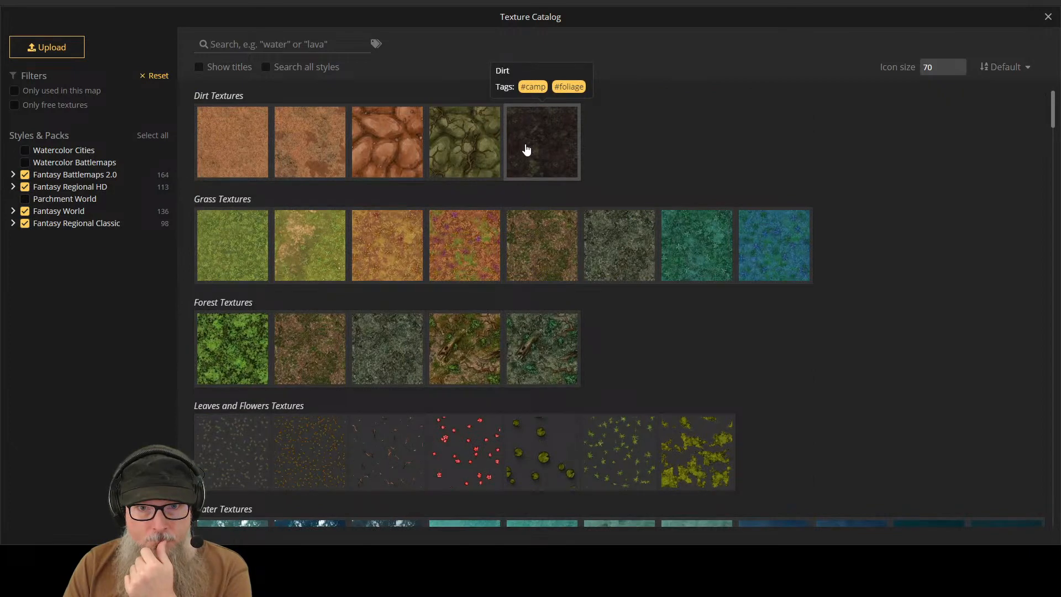
pyautogui.click(526, 150)
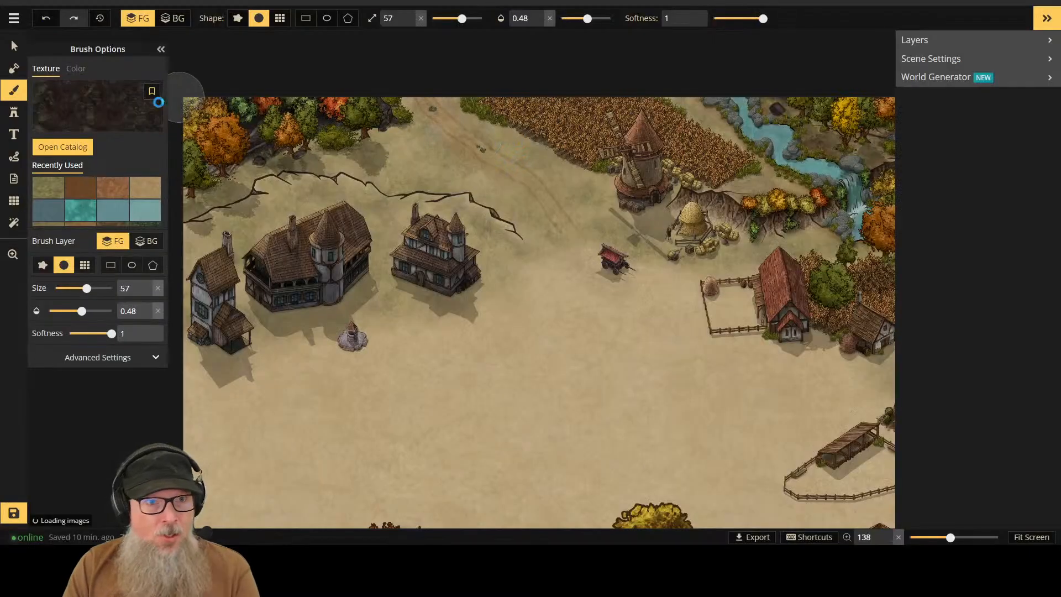
# Step: Try several placement scales for the dark dirt texture and settle on a texture size of 25
pyautogui.click(157, 358)
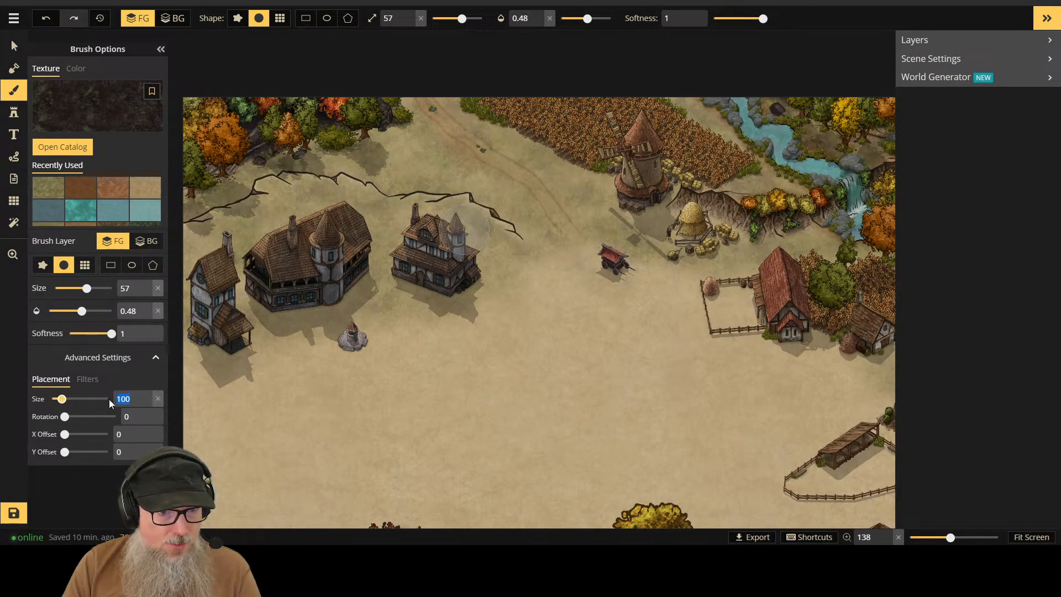
pyautogui.write('1')
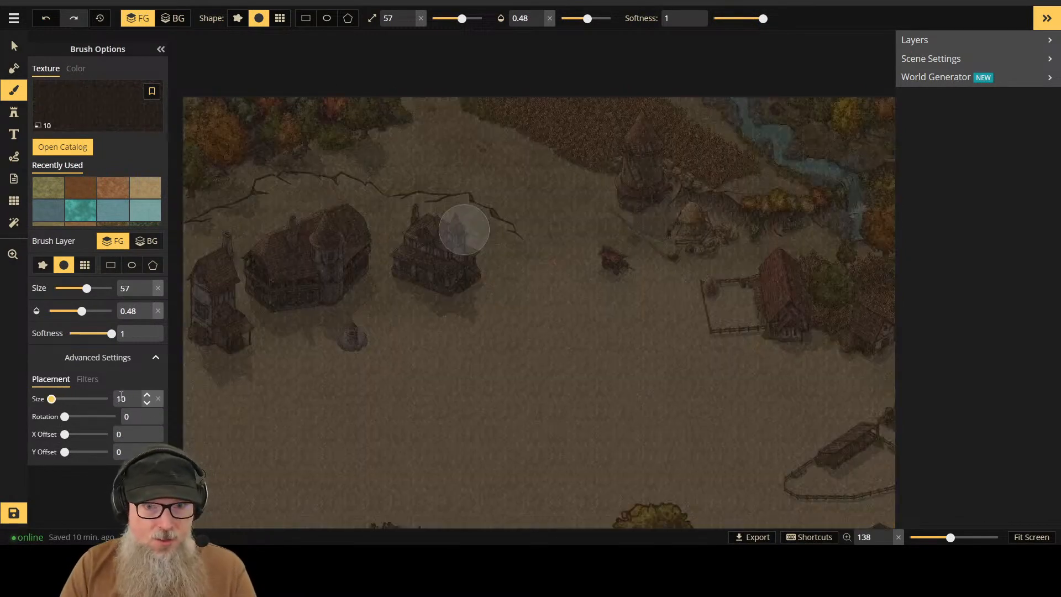
pyautogui.write('50')
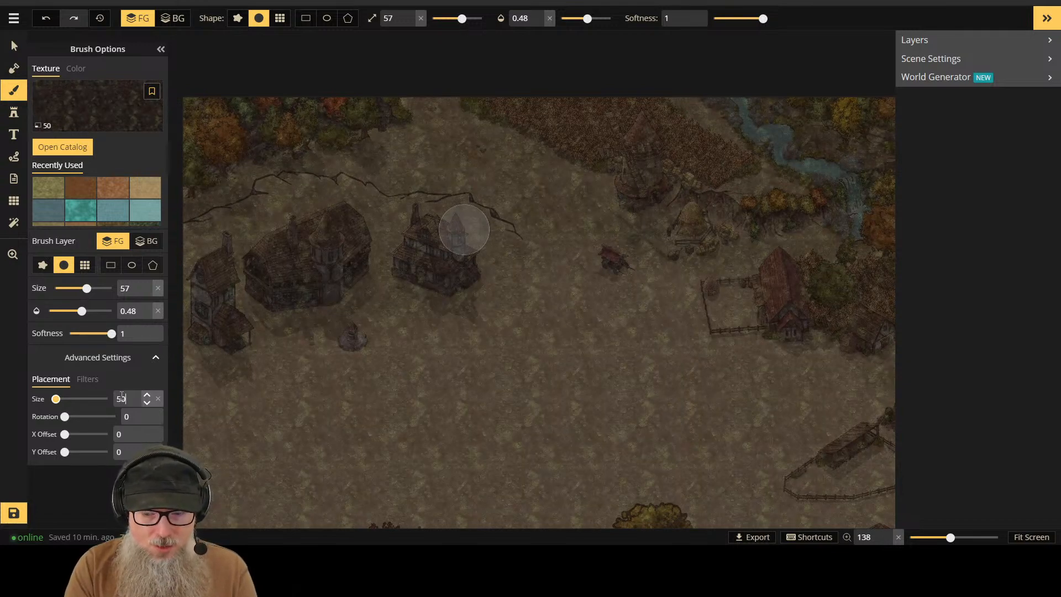
pyautogui.press('BackSpace')
pyautogui.press('BackSpace')
pyautogui.write('256')
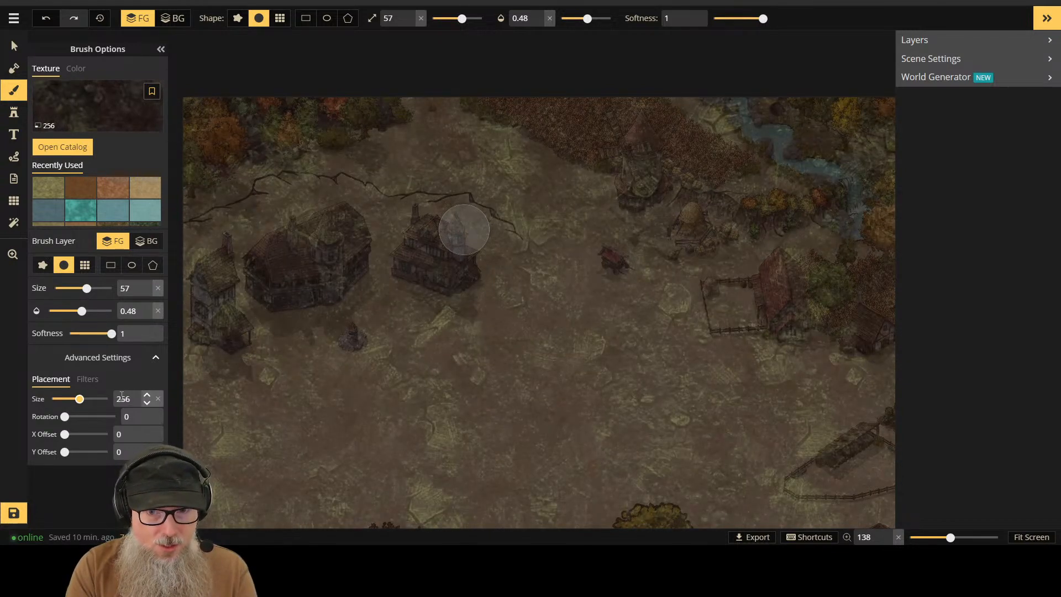
pyautogui.press('BackSpace')
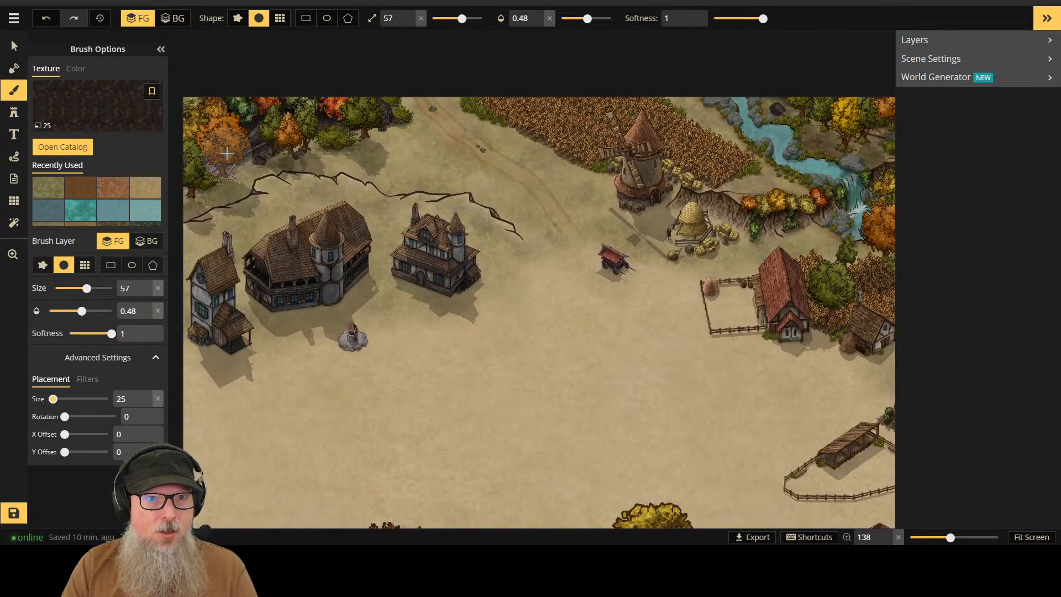
pyautogui.scroll(5, 200, 174)
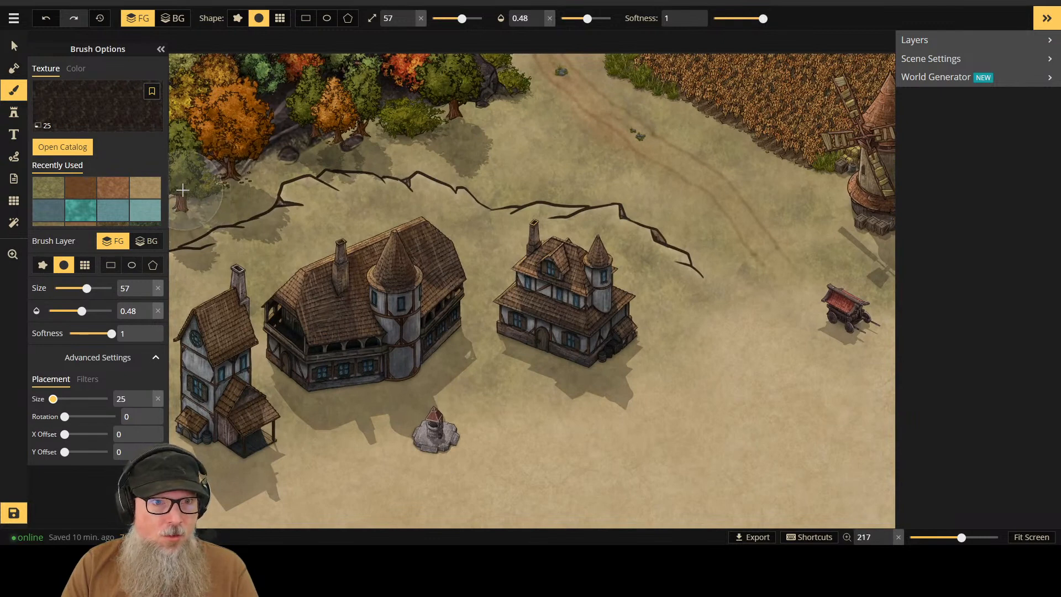
pyautogui.write('sw')
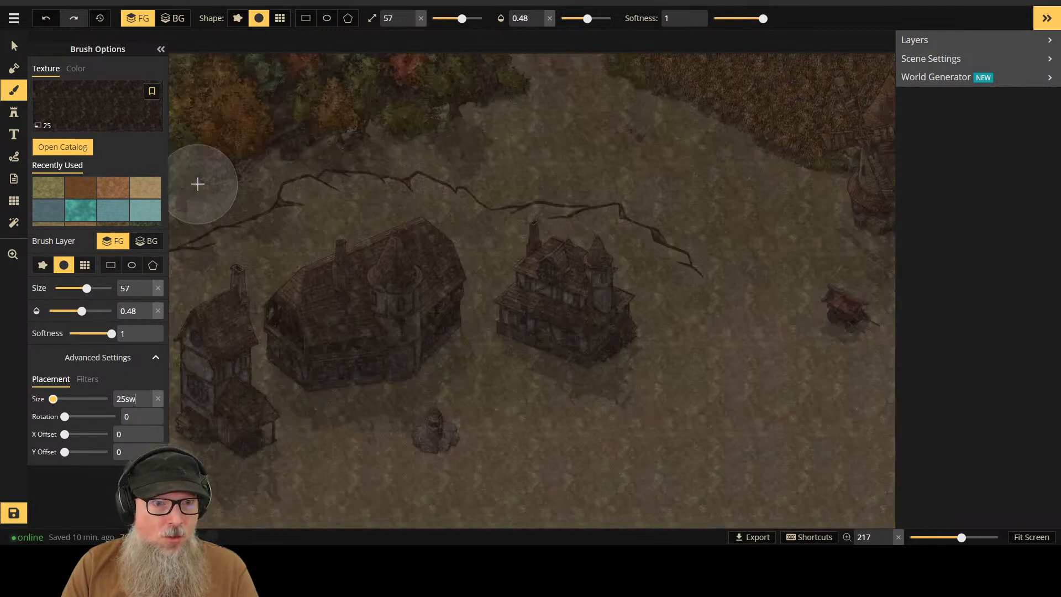
pyautogui.press('BackSpace')
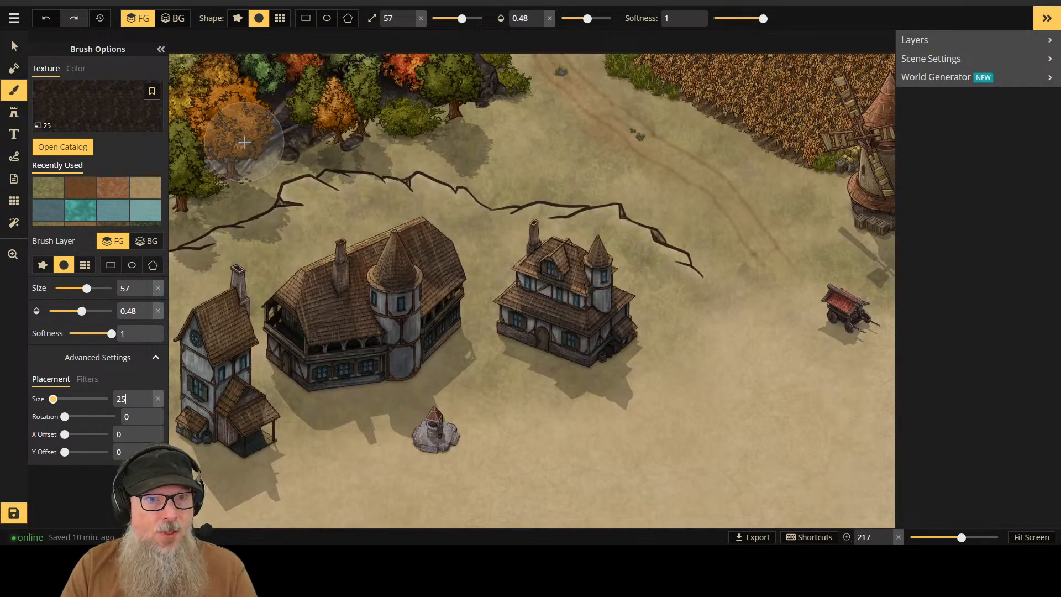
# Step: Set the dirt brush to opacity 0.5 and size 43 and shade the ground along the north-west forest edge
pyautogui.moveTo(587, 18); pyautogui.dragTo(588, 18)
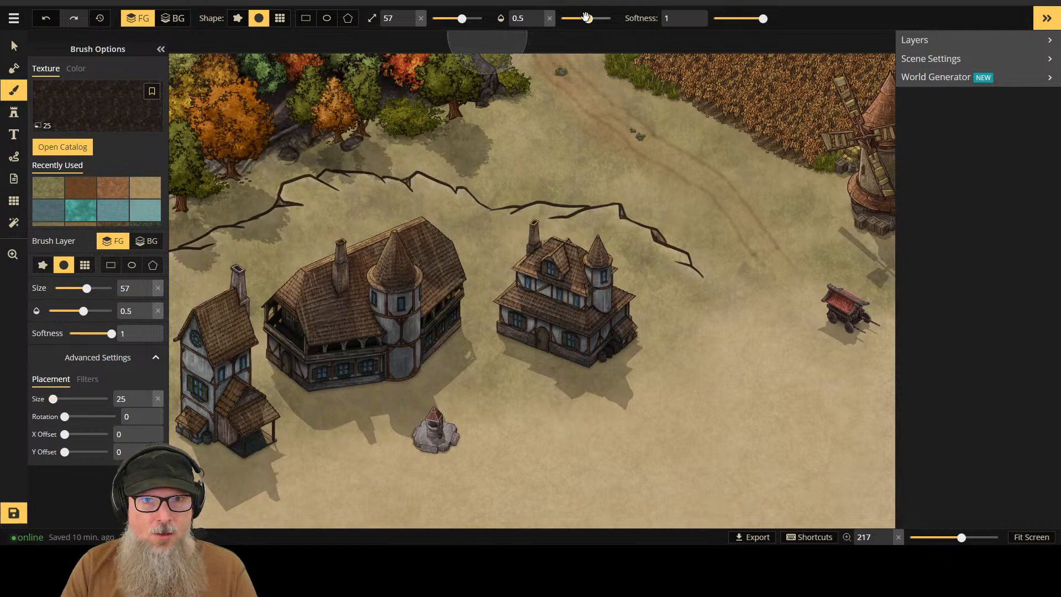
pyautogui.press('[')
pyautogui.press('[')
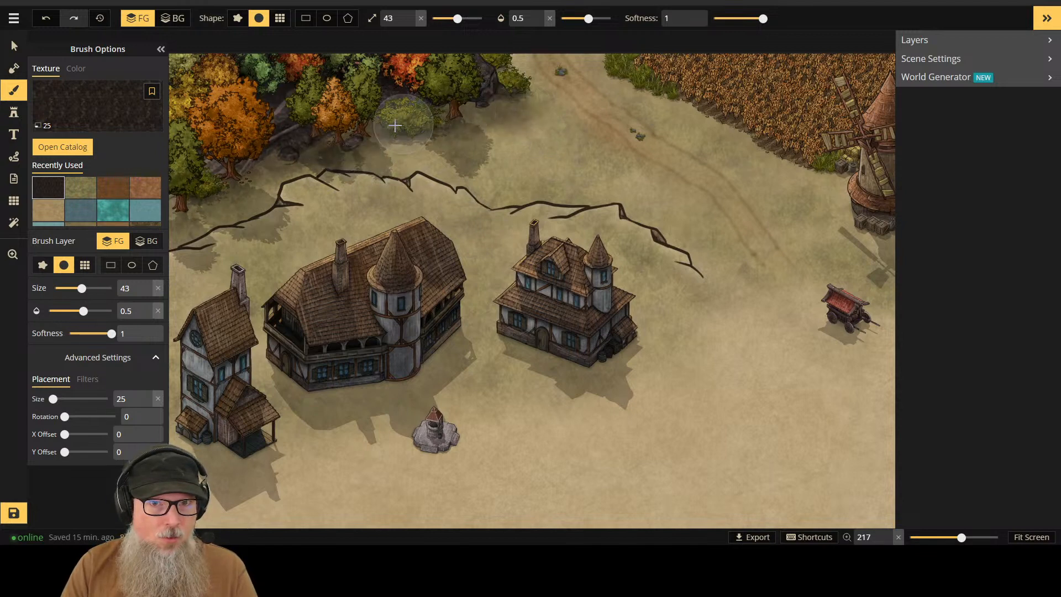
# Step: Reduce the dirt brush to size 30 and shade the cliff base between the haystack and the waterfall
pyautogui.scroll(-3, 553, 188)
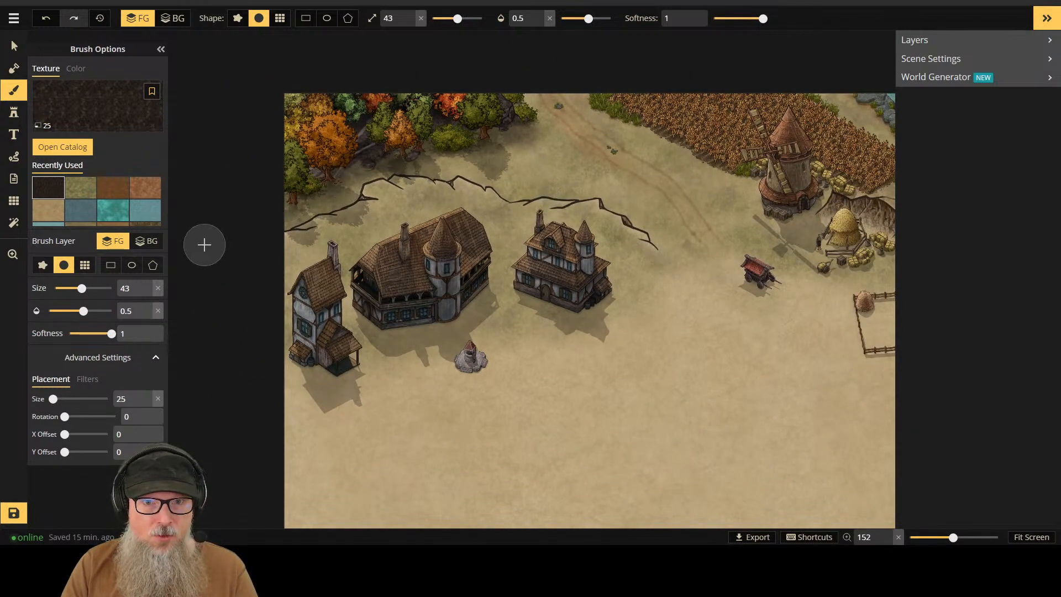
pyautogui.scroll(-3, 331, 414)
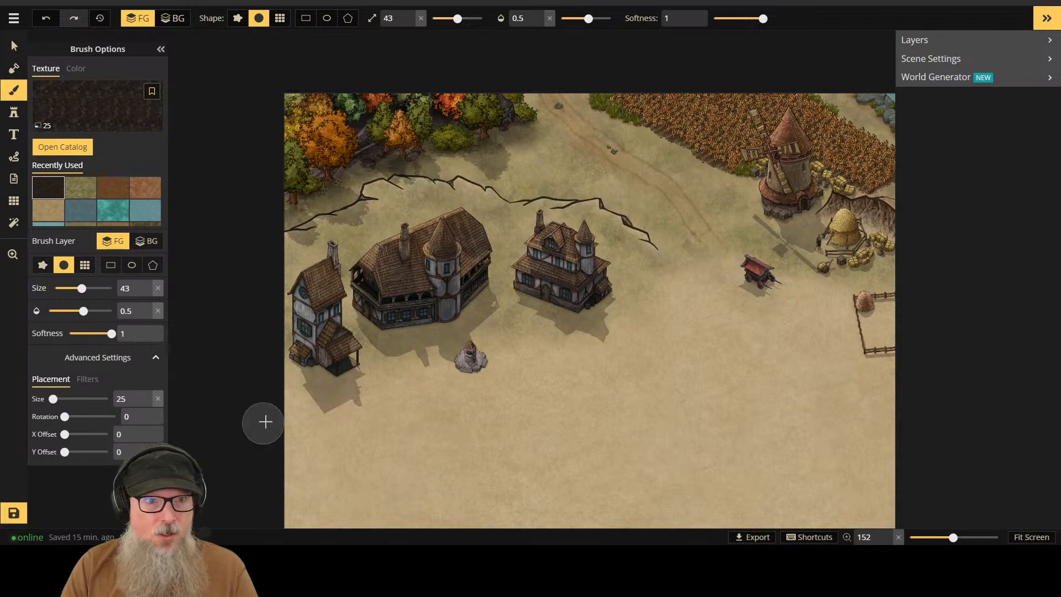
pyautogui.scroll(-2, 520, 394)
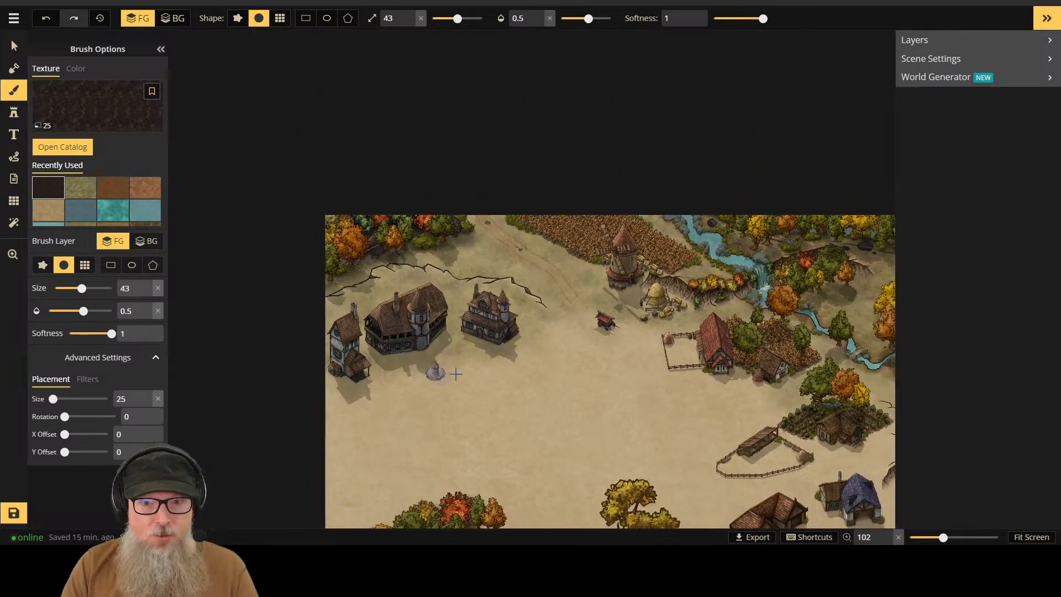
pyautogui.scroll(5, 741, 308)
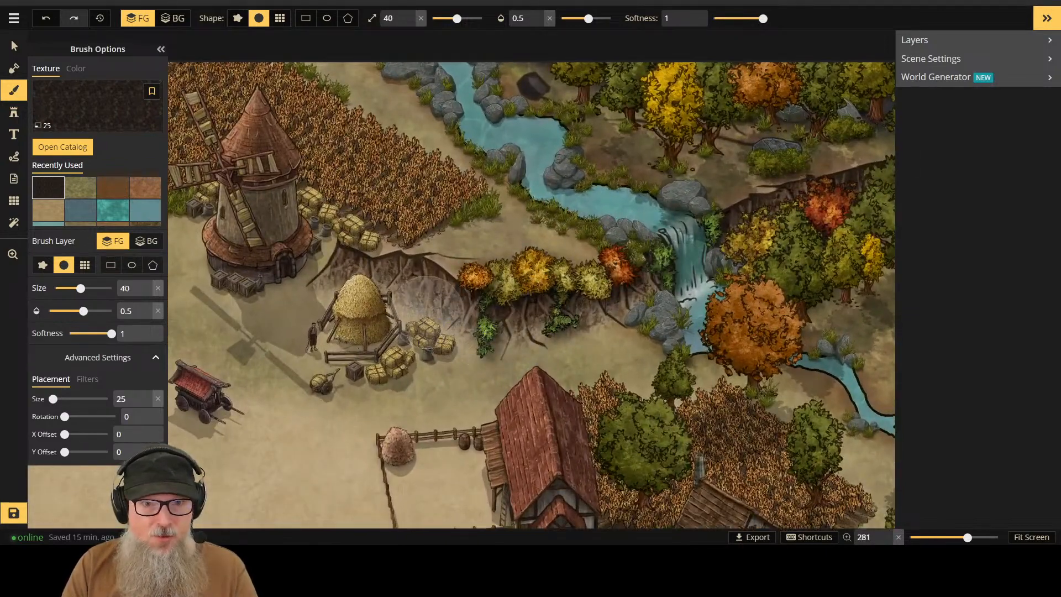
pyautogui.press('[')
pyautogui.press('[')
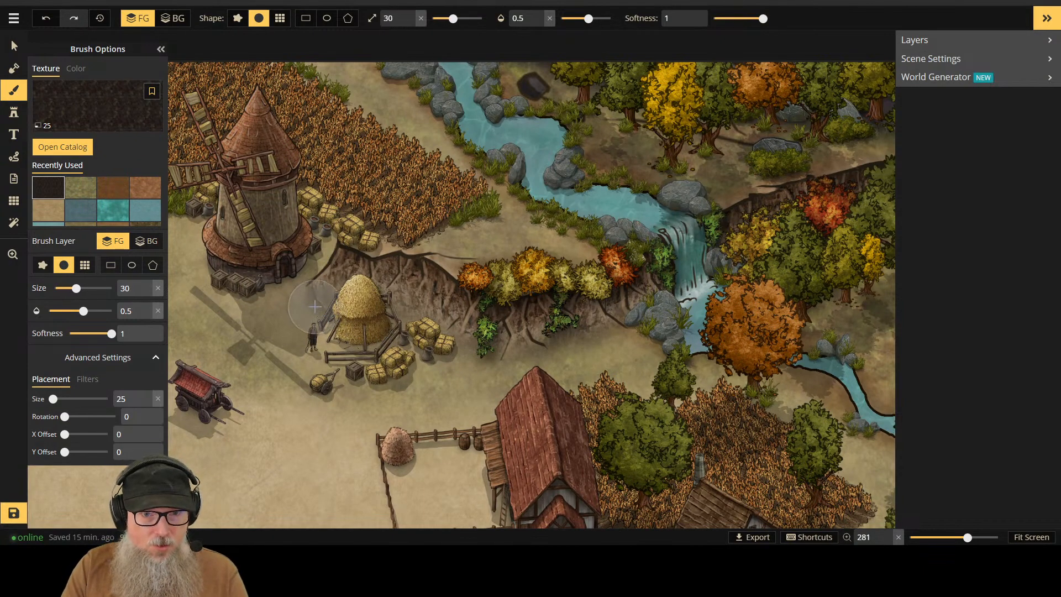
pyautogui.press(']')
pyautogui.press(']')
pyautogui.press(']')
pyautogui.press(']')
pyautogui.press(']')
pyautogui.press(']')
pyautogui.press(']')
pyautogui.press(']')
pyautogui.press(']')
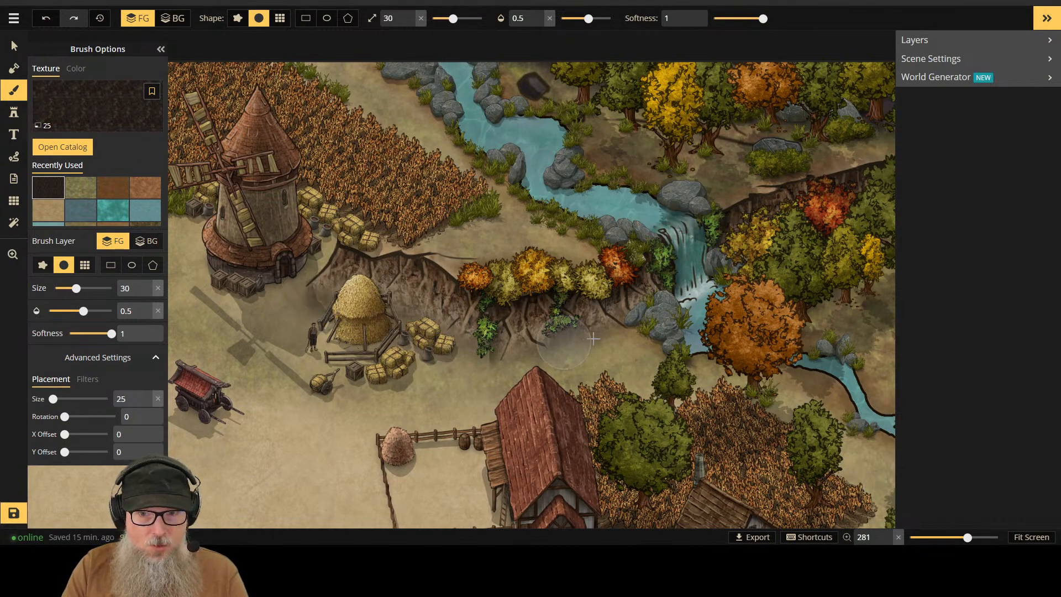
# Step: Lower the dirt brush opacity to 0.45 and shade the foot of the cliff on the map's east edge
pyautogui.scroll(-2, 818, 240)
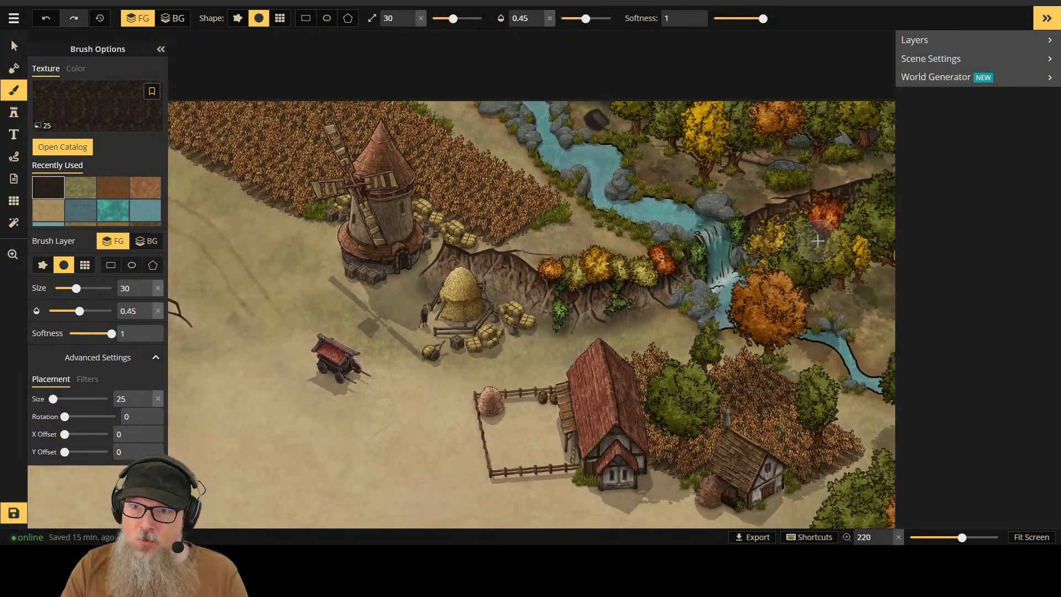
pyautogui.press('space')
pyautogui.moveTo(818, 241)
pyautogui.mouseDown()
pyautogui.moveTo(502, 253)
pyautogui.moveTo(616, 229)
pyautogui.moveTo(648, 200)
pyautogui.mouseUp()
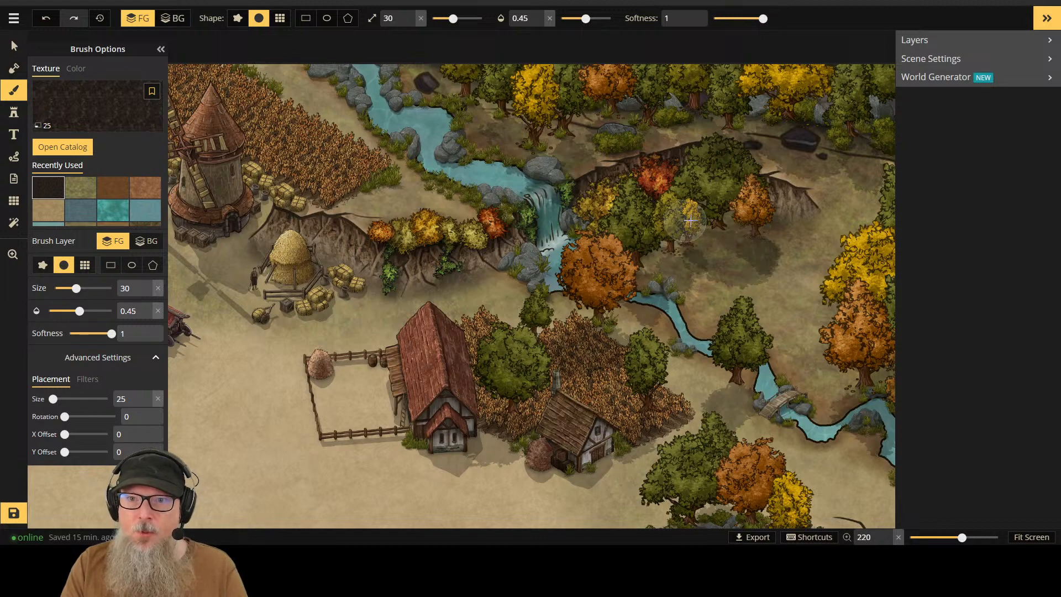
pyautogui.scroll(-5, 808, 370)
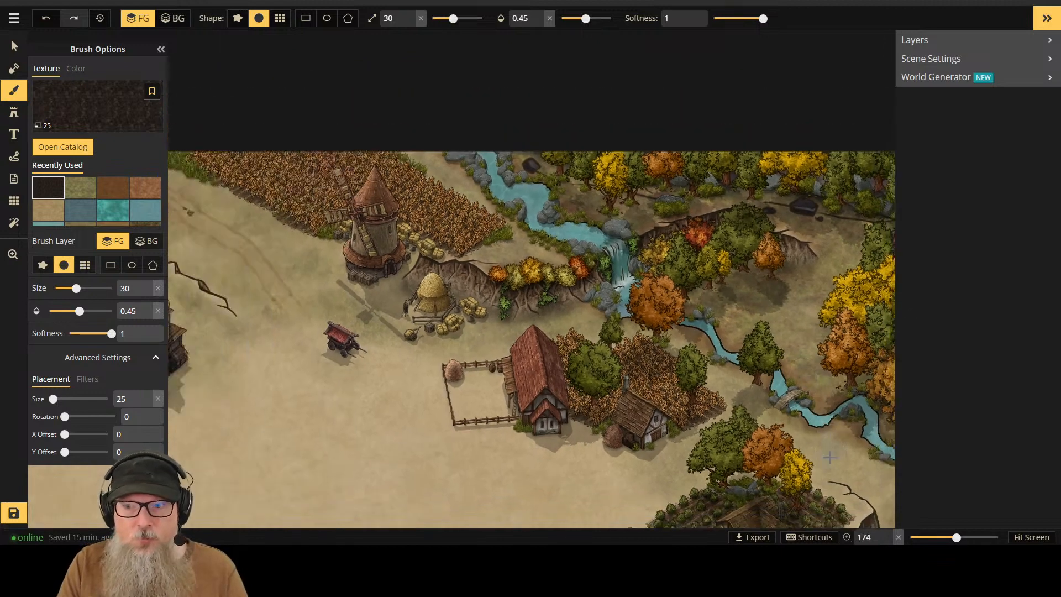
pyautogui.moveTo(822, 433); pyautogui.dragTo(678, 190)
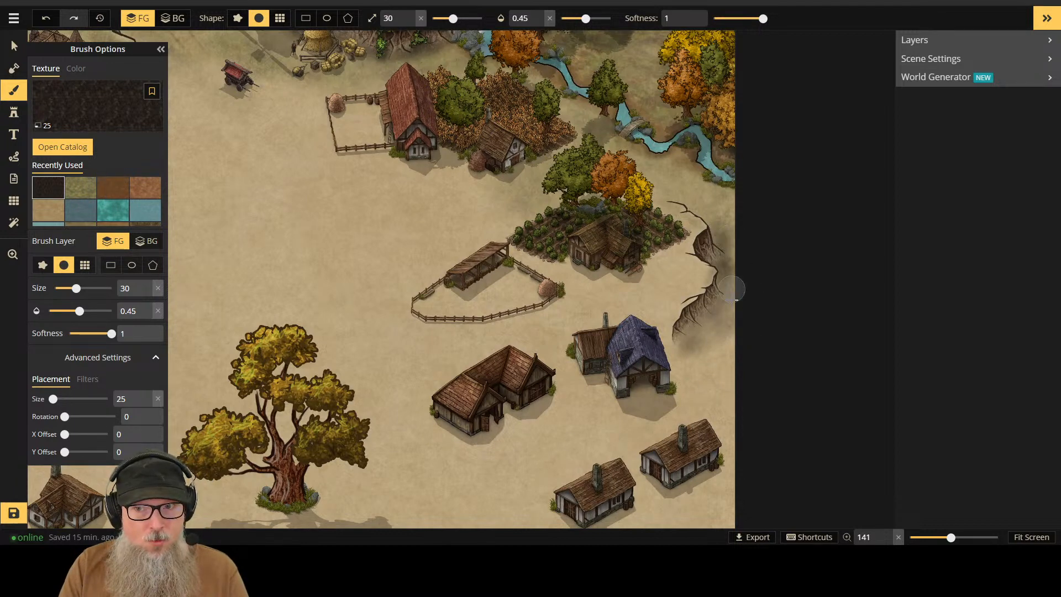
# Step: Shade the ground below the cliff line in the map's south-west corner with the size 30 dirt brush
pyautogui.scroll(-4, 423, 409)
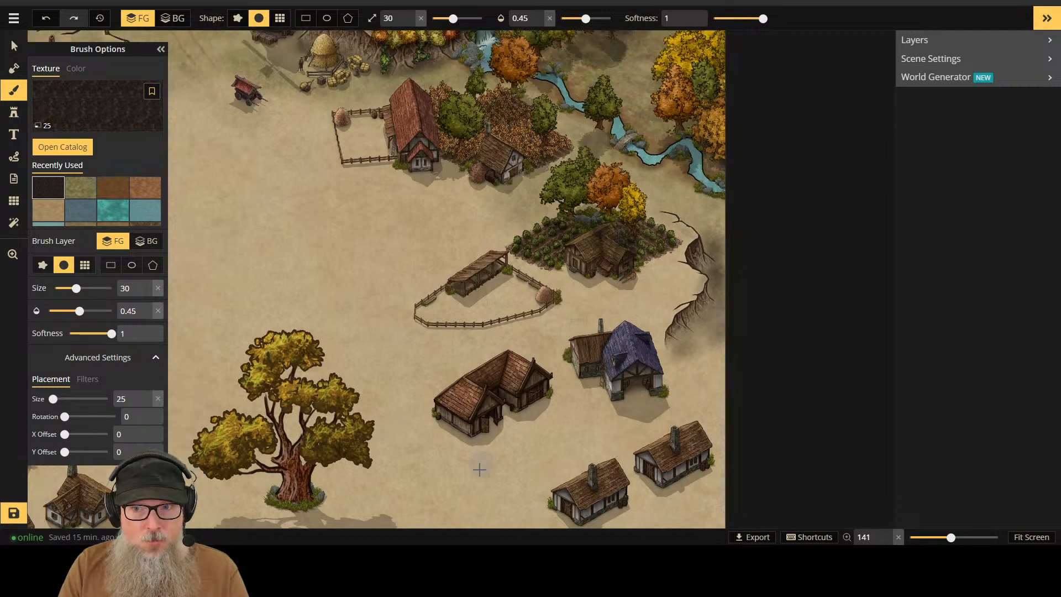
pyautogui.scroll(6, 560, 354)
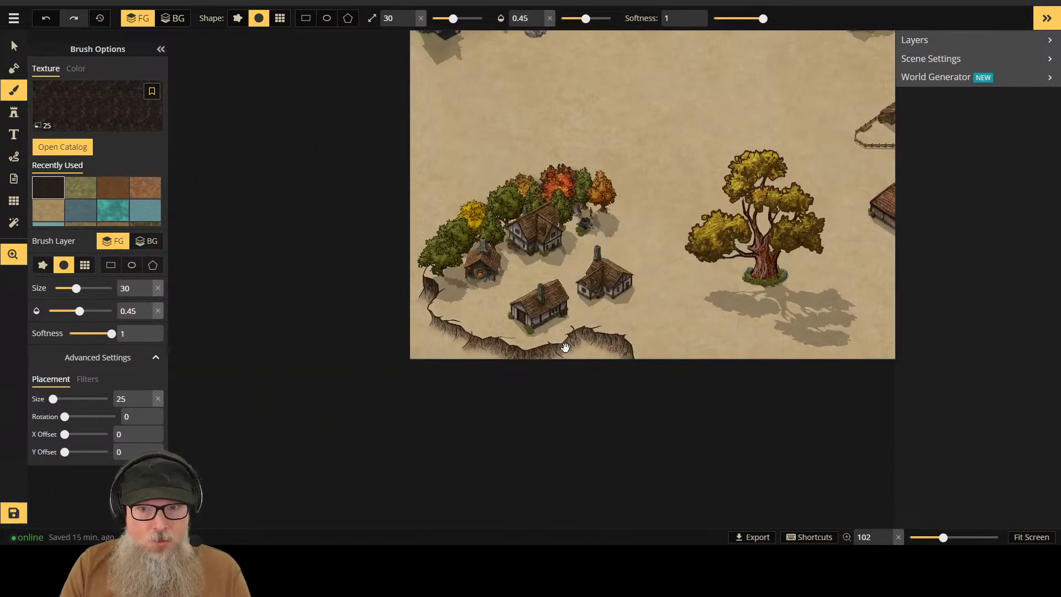
pyautogui.scroll(2, 559, 357)
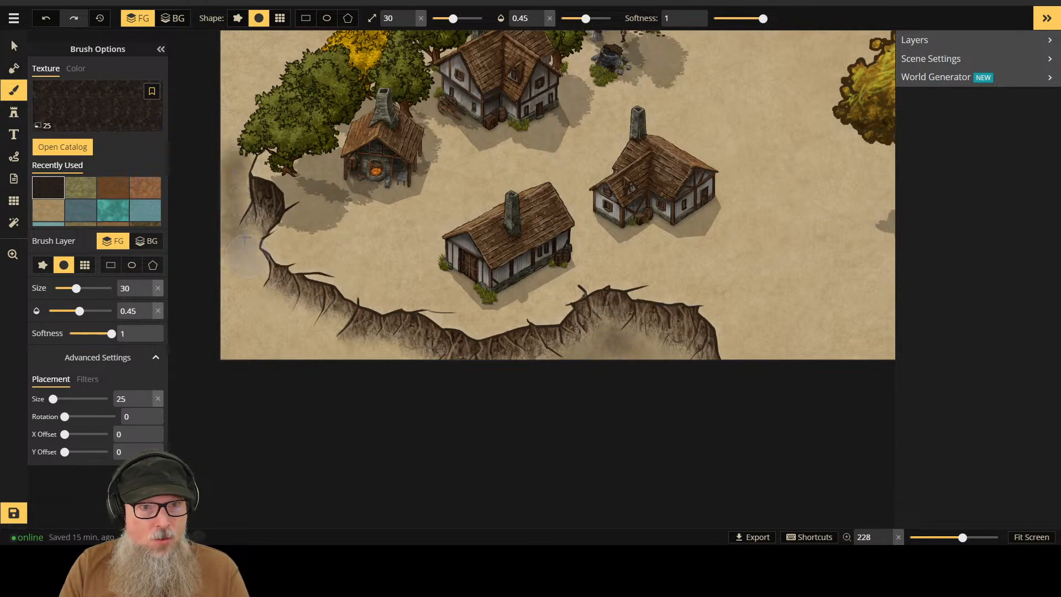
pyautogui.moveTo(245, 238)
pyautogui.mouseDown()
pyautogui.moveTo(243, 195)
pyautogui.moveTo(243, 243)
pyautogui.moveTo(291, 302)
pyautogui.moveTo(266, 304)
pyautogui.moveTo(228, 280)
pyautogui.moveTo(228, 266)
pyautogui.moveTo(228, 354)
pyautogui.moveTo(228, 287)
pyautogui.mouseUp()
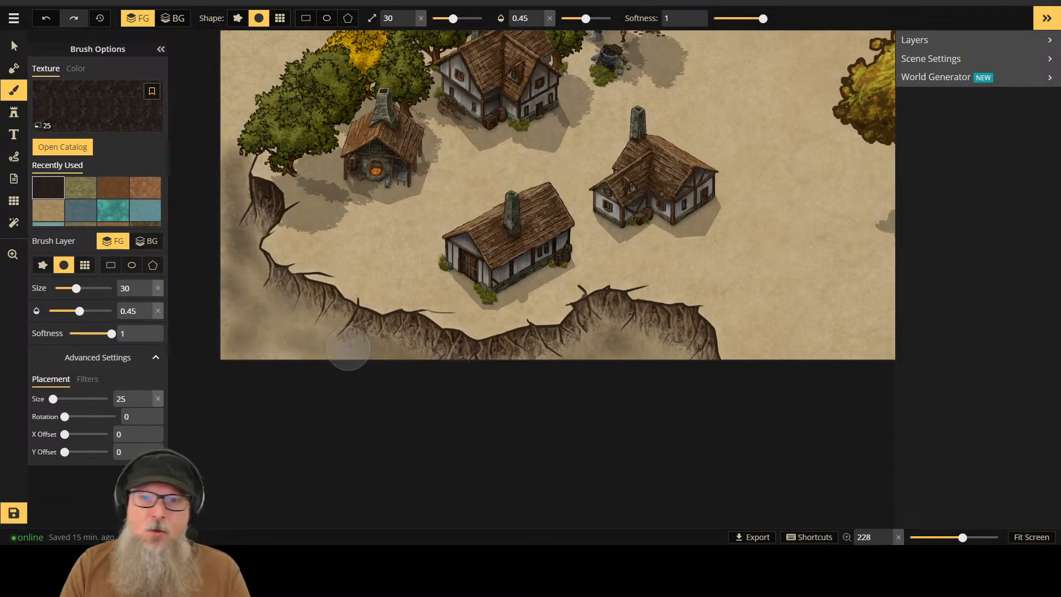
# Step: Set the dirt brush to opacity 0.4 and softness 0.95
pyautogui.scroll(-6, 365, 160)
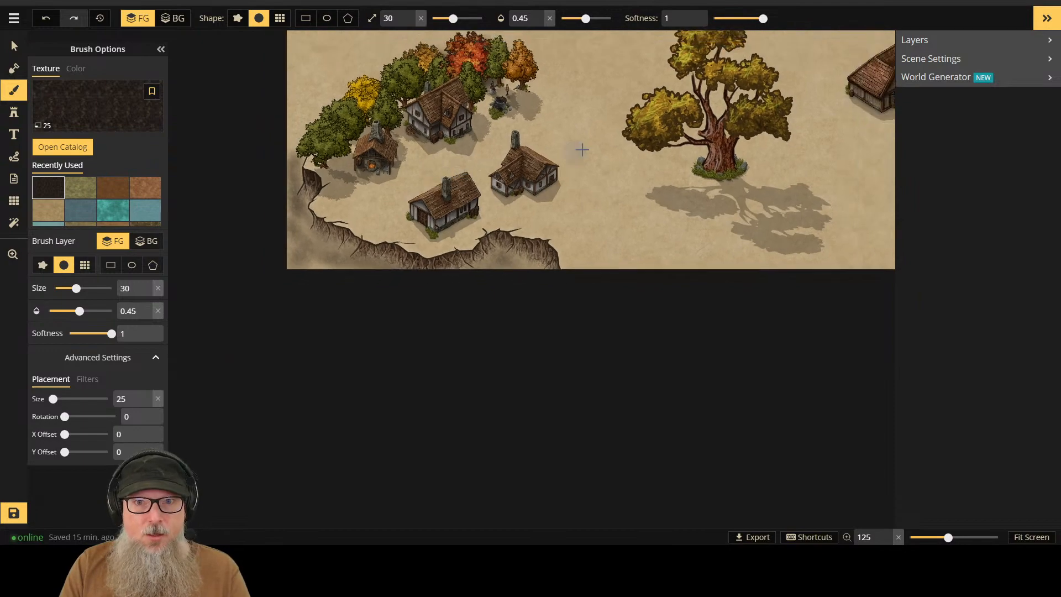
pyautogui.moveTo(582, 149); pyautogui.dragTo(614, 405)
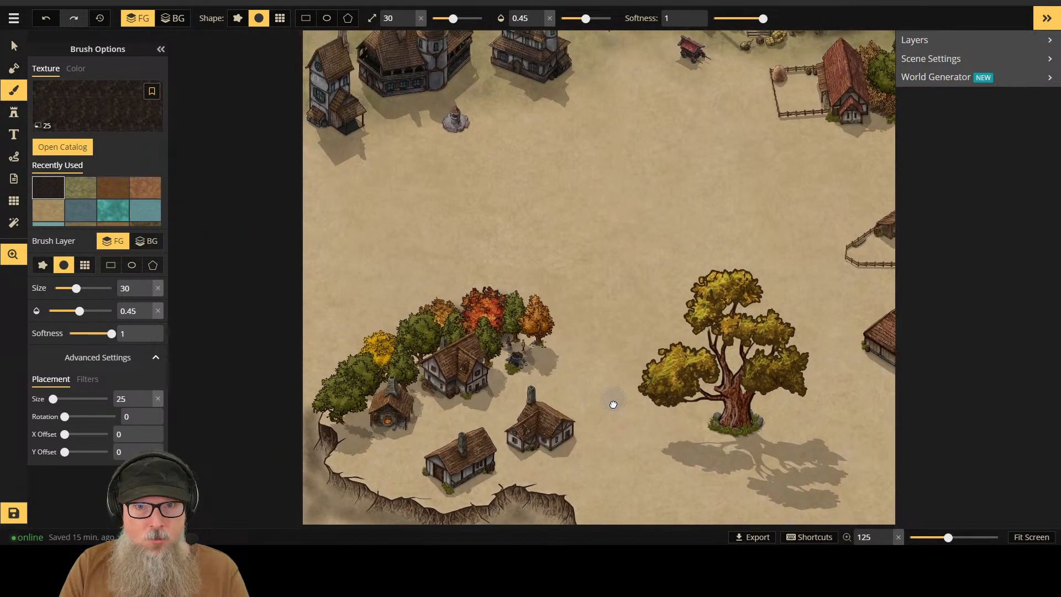
pyautogui.scroll(-2, 614, 403)
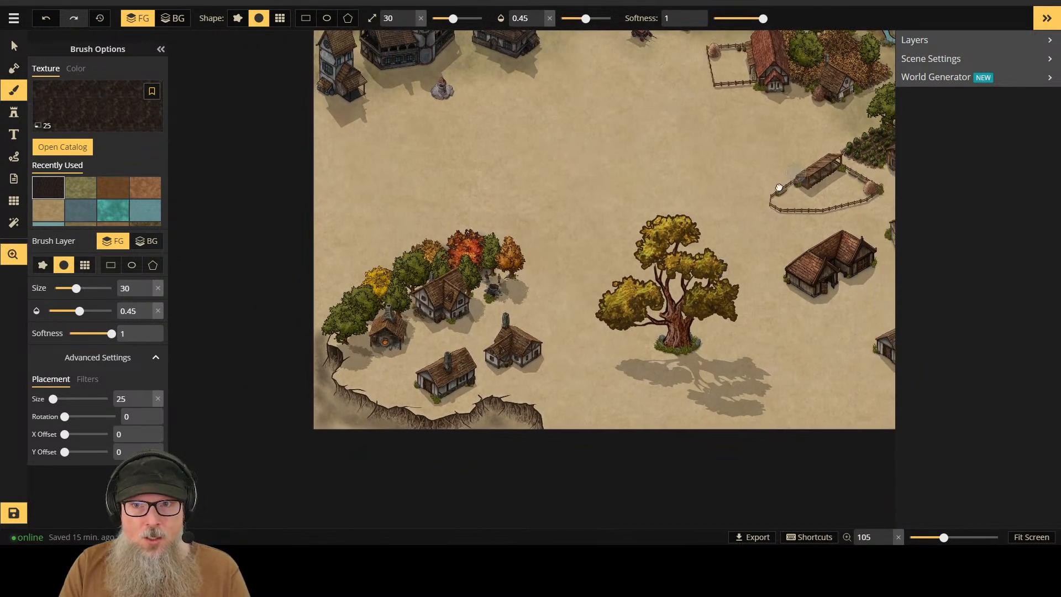
pyautogui.moveTo(779, 188); pyautogui.dragTo(628, 296)
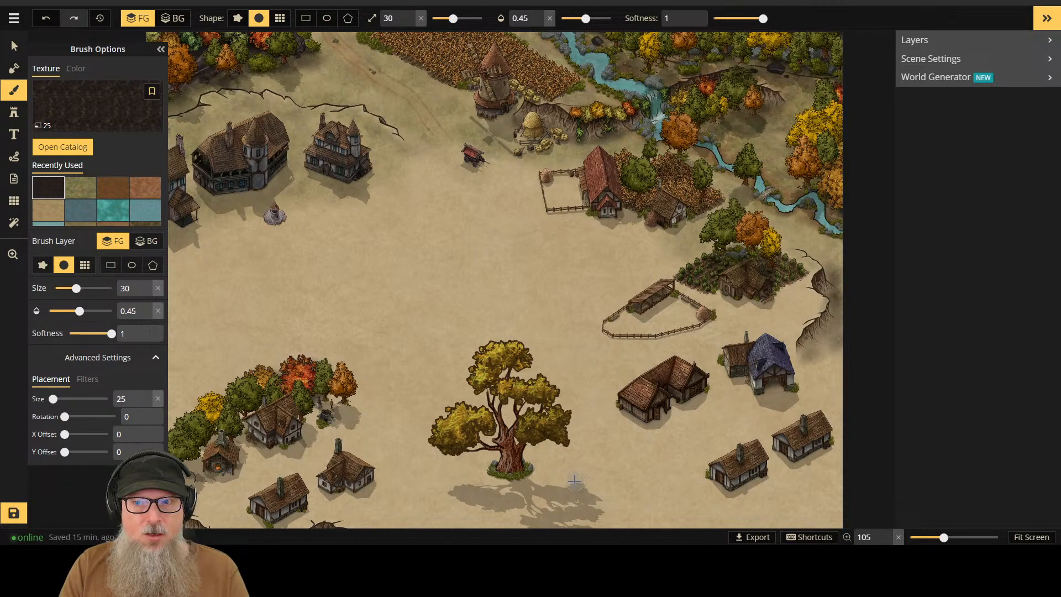
pyautogui.press('q')
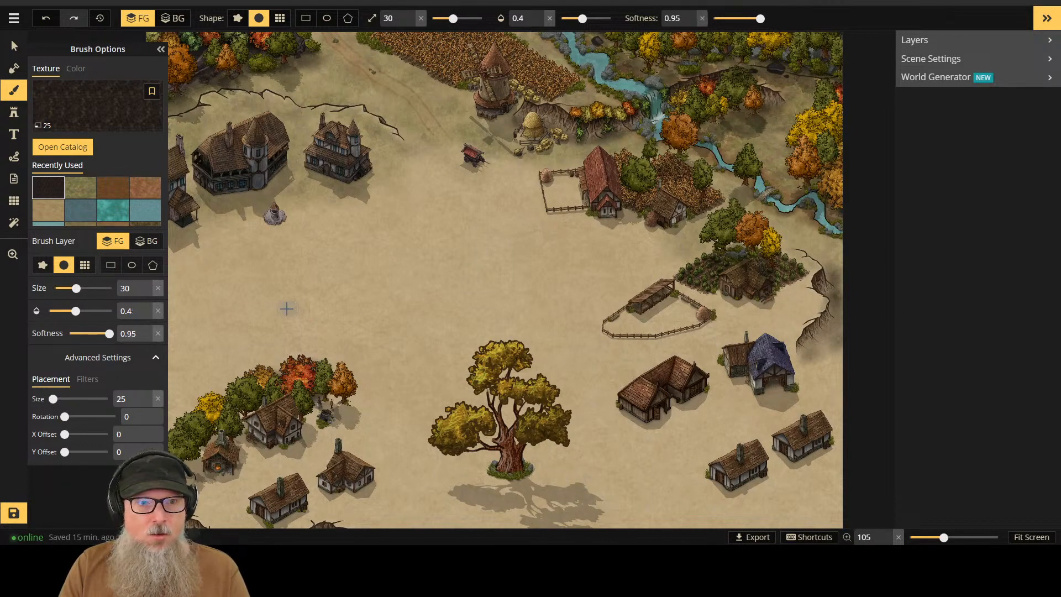
pyautogui.moveTo(266, 310); pyautogui.dragTo(419, 279)
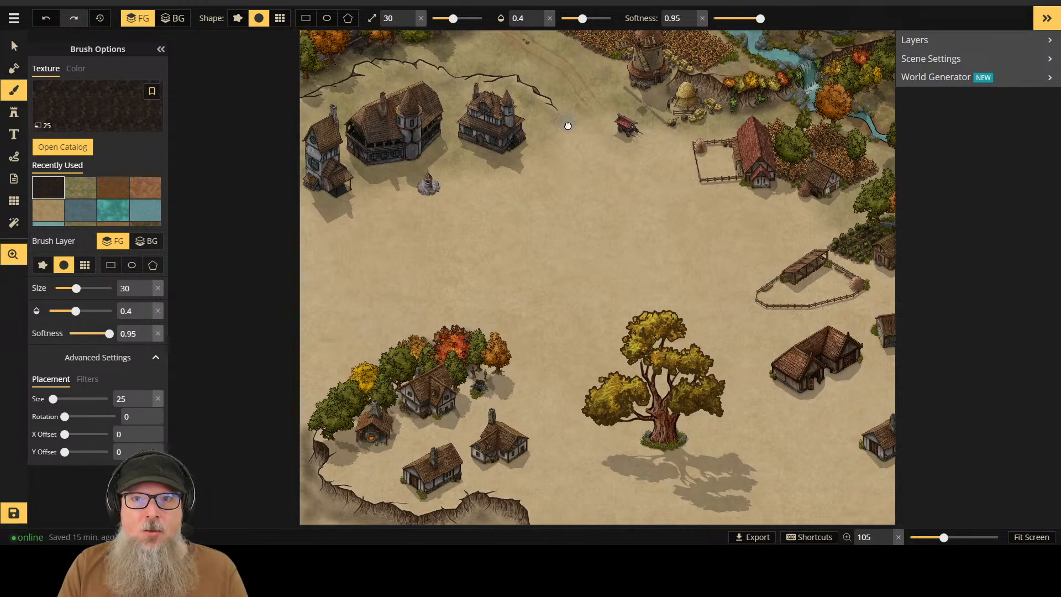
pyautogui.moveTo(569, 123); pyautogui.dragTo(576, 177)
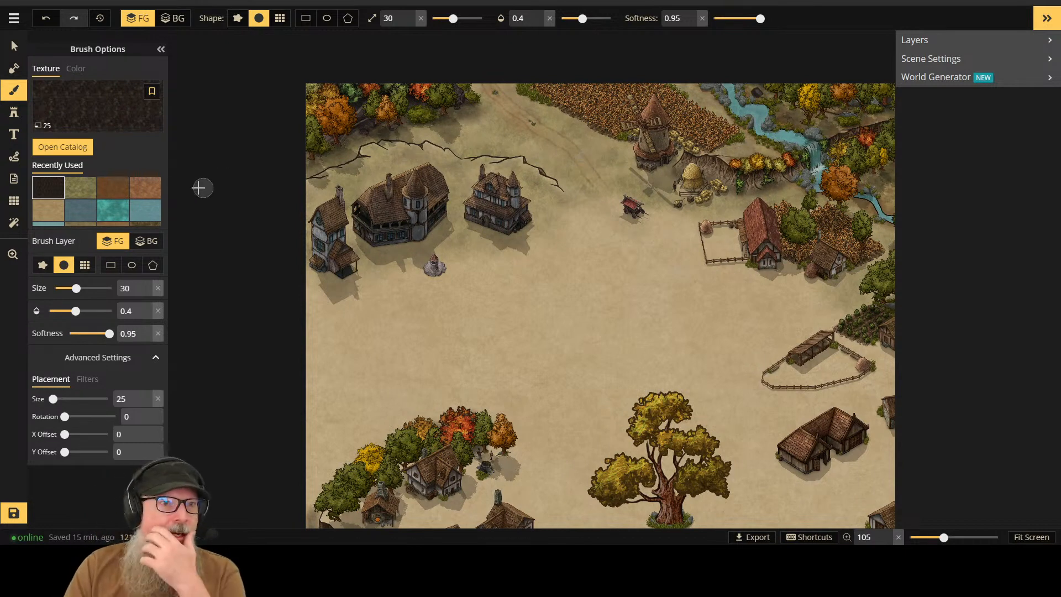
# Step: Switch the brush to the recently used mottled olive-brown ground texture and set its size to 57 and opacity to 0.43
pyautogui.click(76, 187)
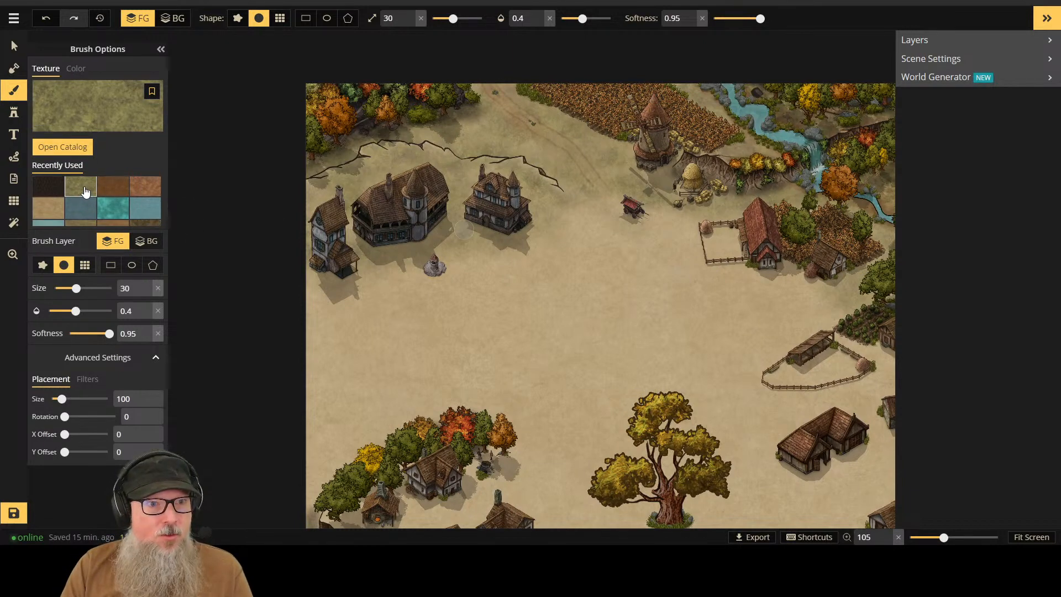
pyautogui.scroll(-1, 150, 210)
pyautogui.click(82, 217)
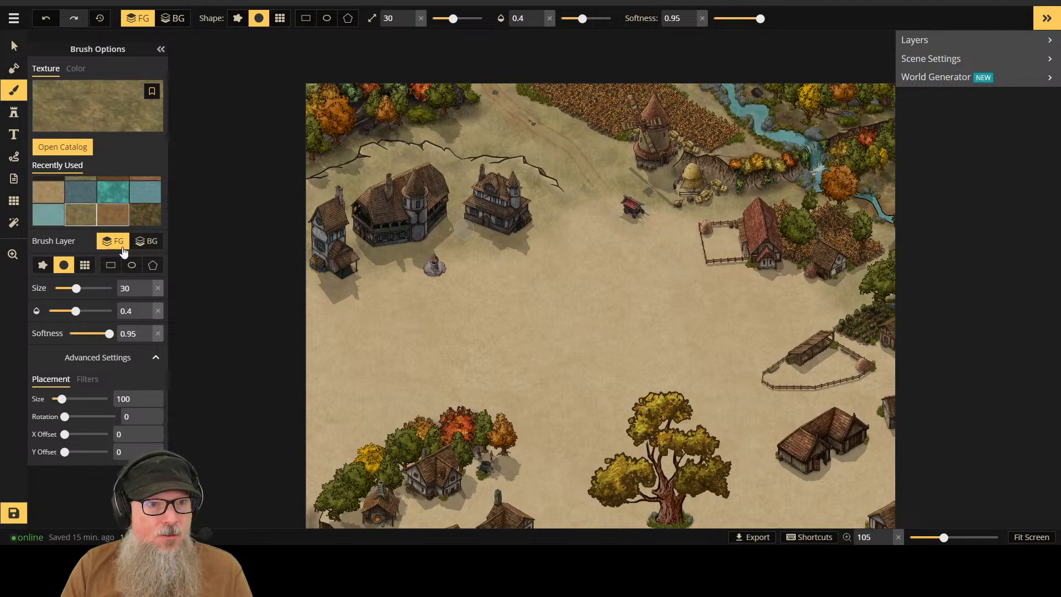
pyautogui.press(']')
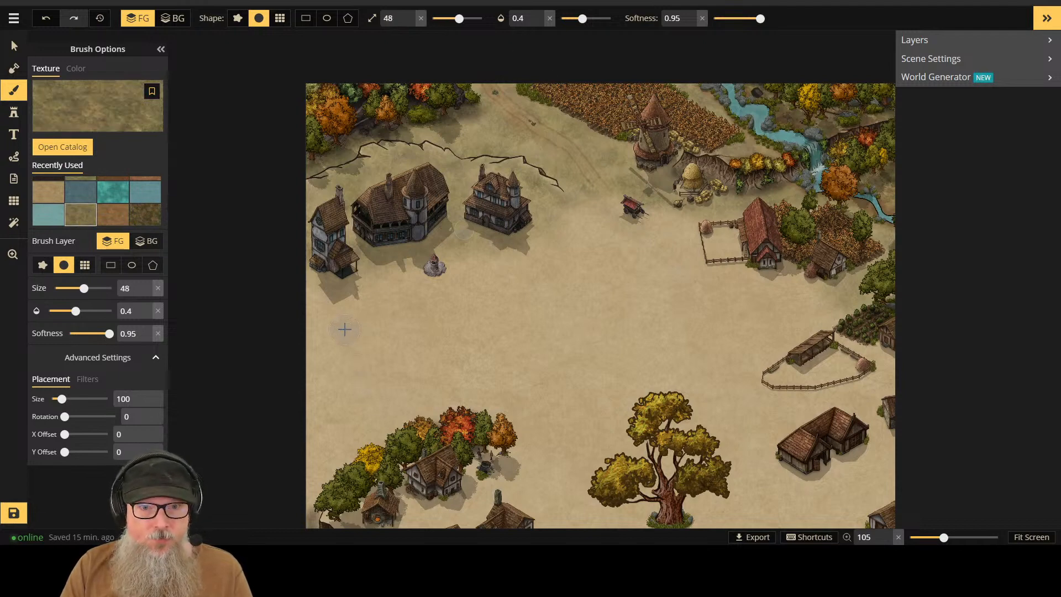
pyautogui.press(']')
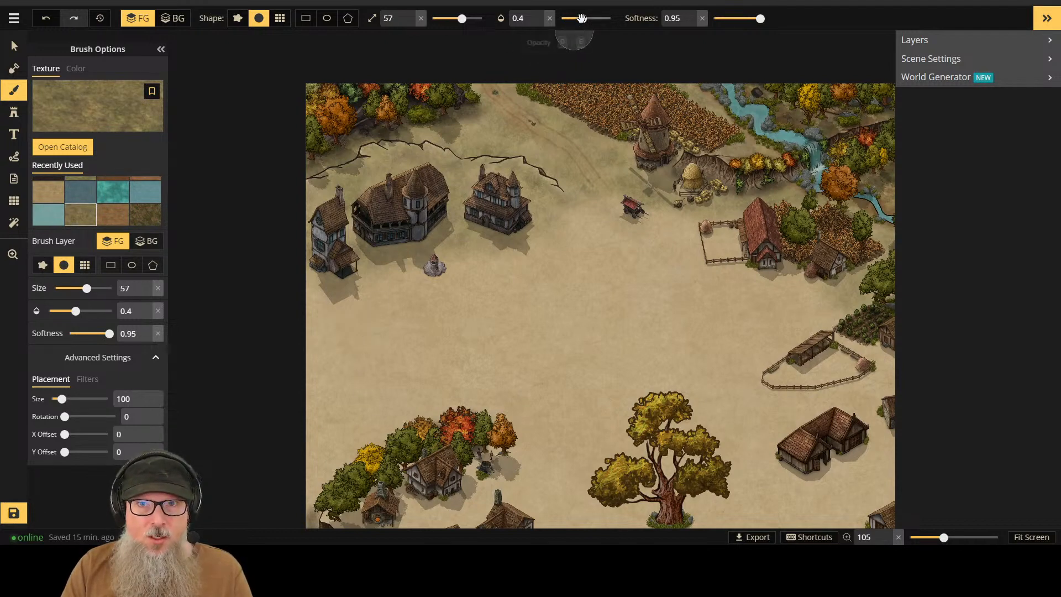
pyautogui.scroll(-2, 561, 354)
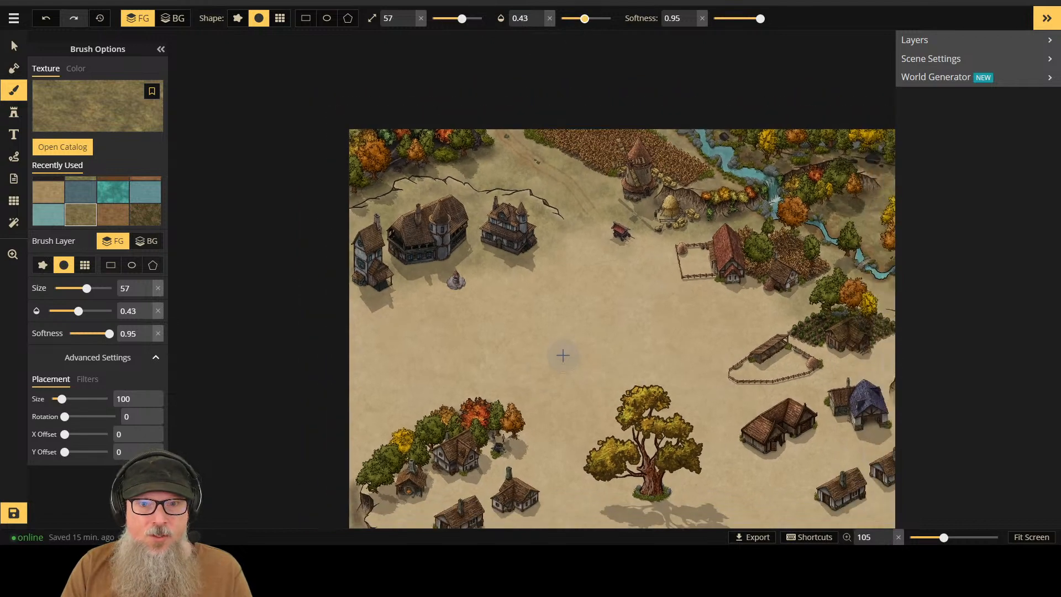
# Step: Enlarge the olive-brown brush to size 66 and shade the map's west edge between the tower house and the south-west trees
pyautogui.press(']')
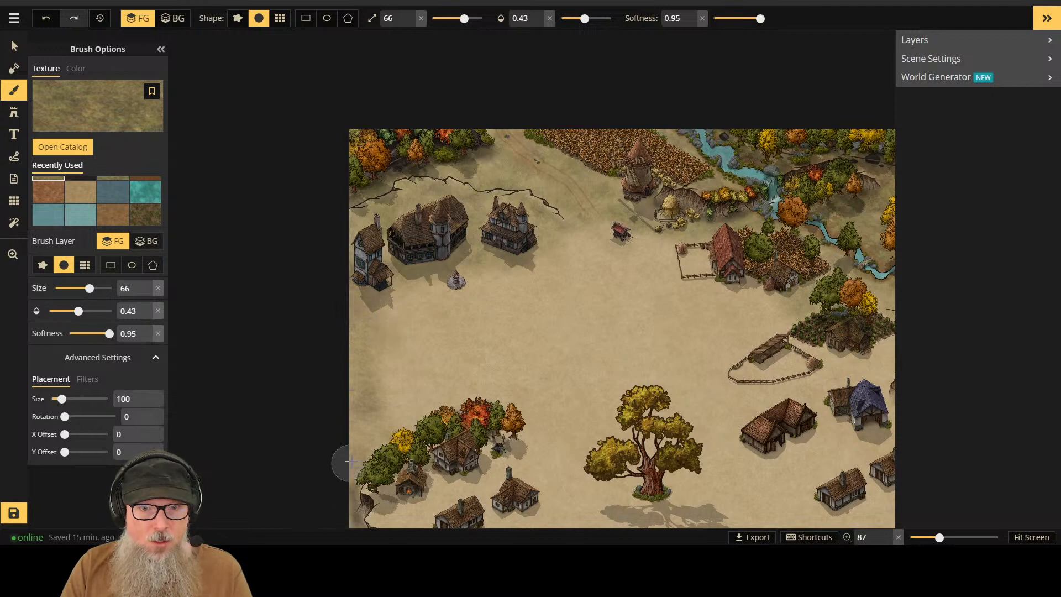
pyautogui.scroll(-1, 347, 459)
pyautogui.scroll(1, 347, 459)
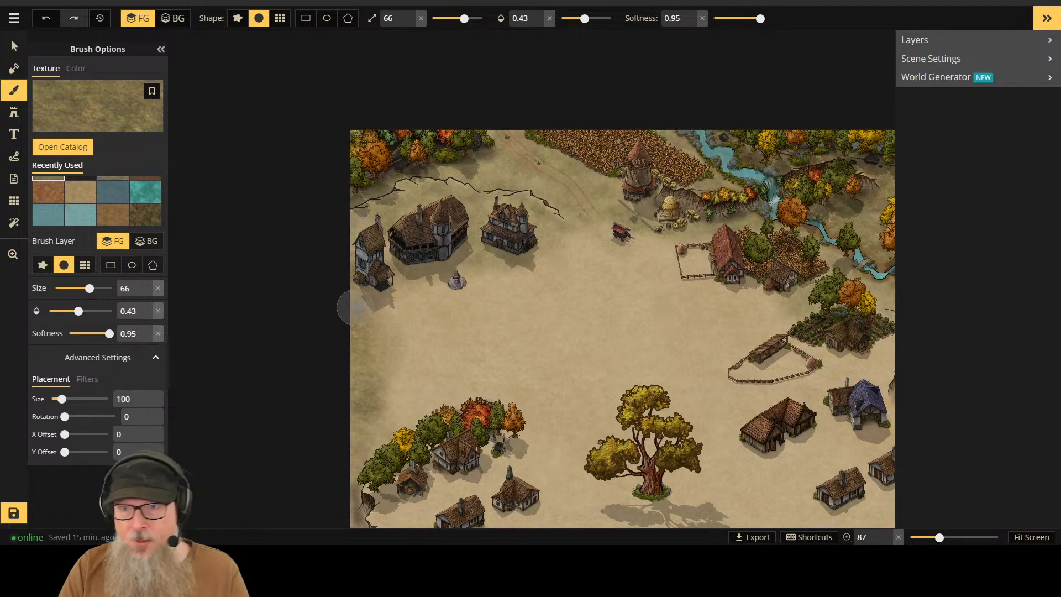
# Step: Shade the ground outside the south-west trees and below the corner cliff with the size 66 olive-brown brush
pyautogui.scroll(-3, 521, 354)
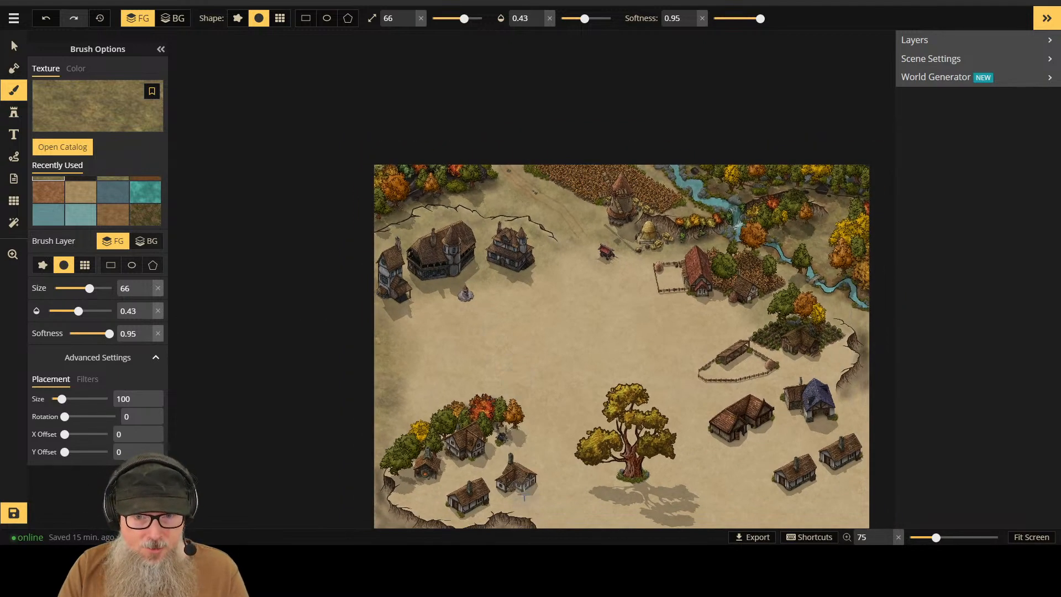
pyautogui.moveTo(444, 500); pyautogui.dragTo(489, 323)
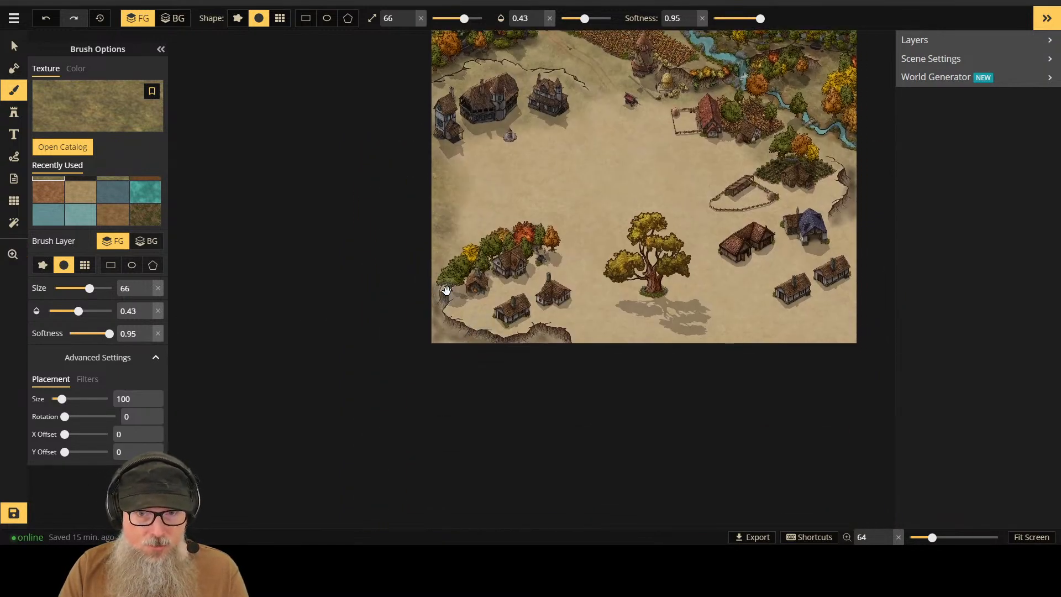
pyautogui.scroll(2, 439, 275)
pyautogui.scroll(5, 439, 275)
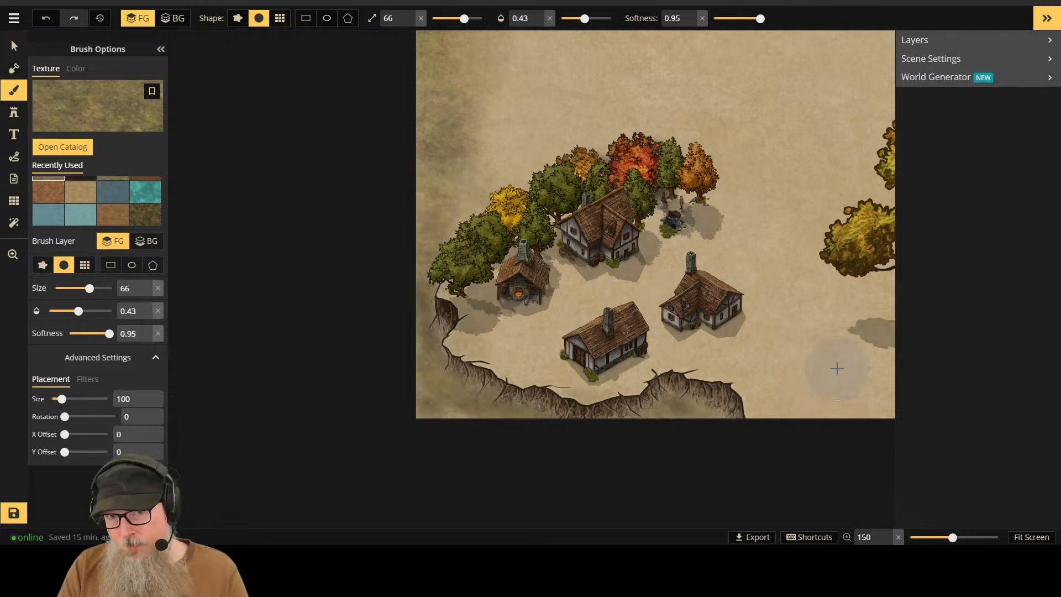
# Step: Shade the map's south edge from the south-west cliff past the great tree's shadow to the south-east corner
pyautogui.scroll(-2, 834, 367)
pyautogui.moveTo(834, 367); pyautogui.dragTo(167, 244)
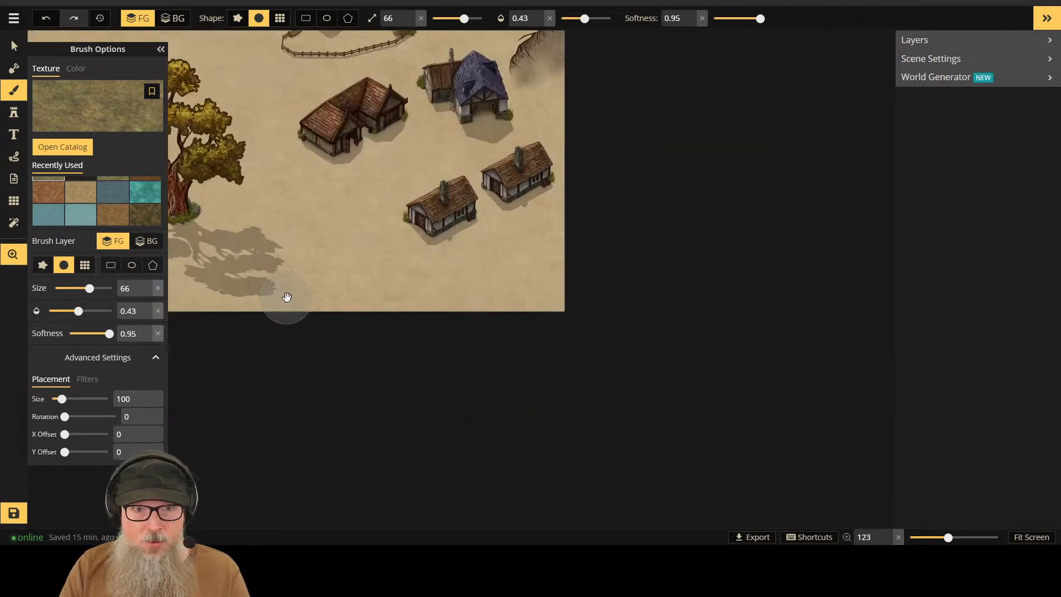
pyautogui.moveTo(284, 297)
pyautogui.mouseDown()
pyautogui.moveTo(545, 298)
pyautogui.moveTo(545, 306)
pyautogui.mouseUp()
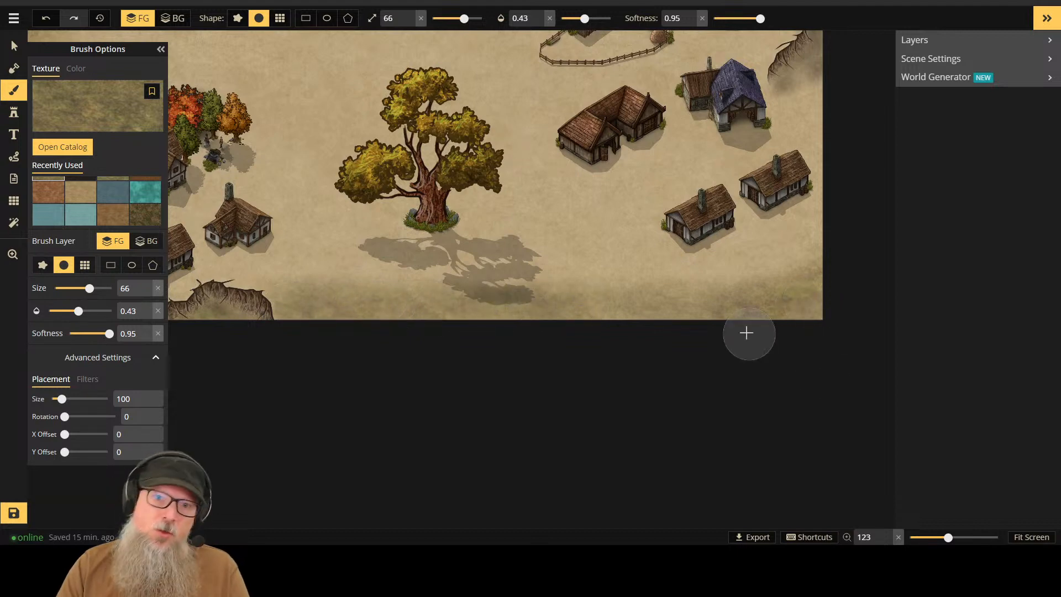
# Step: Shade the map's east edge from the south-east corner up to the cliff with the olive-brown brush
pyautogui.scroll(-1, 773, 165)
pyautogui.scroll(-5, 774, 165)
pyautogui.moveTo(791, 113); pyautogui.dragTo(714, 240)
pyautogui.scroll(5, 713, 240)
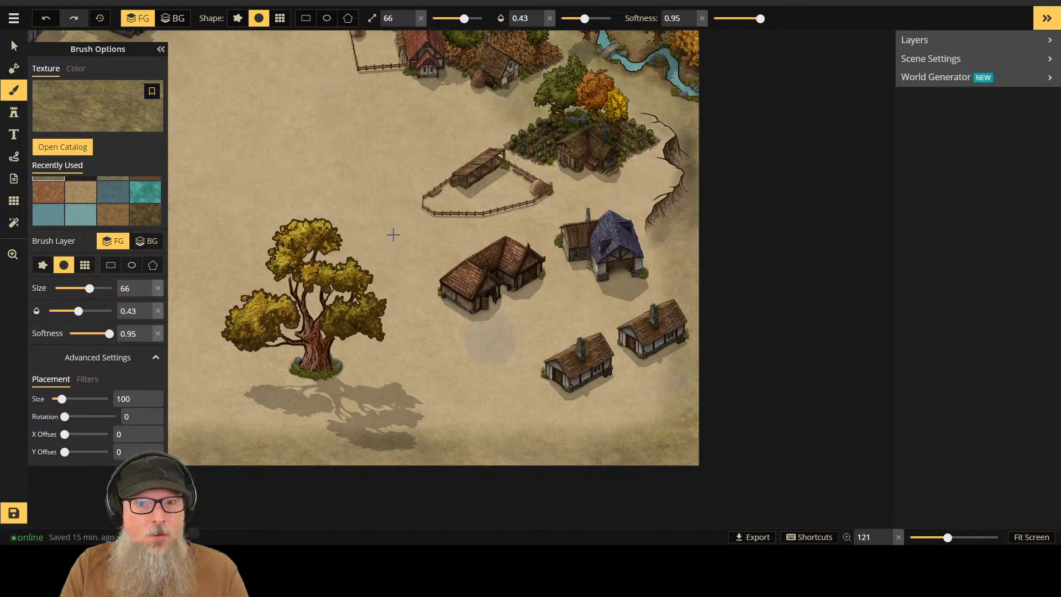
# Step: Save the village map and reload the editor page
pyautogui.scroll(-1, 339, 221)
pyautogui.click(21, 517)
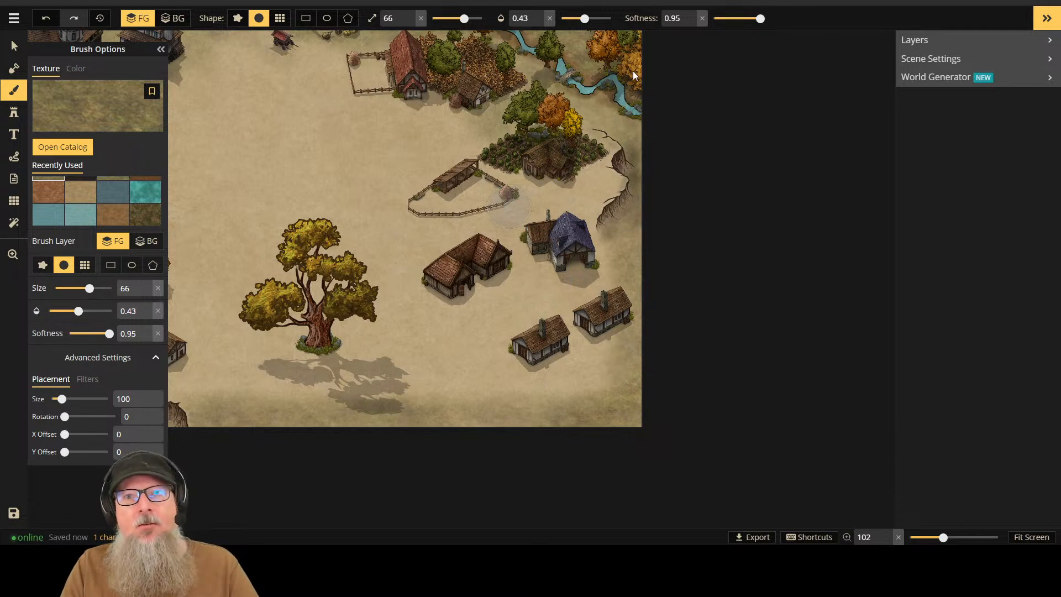
pyautogui.press('F5')
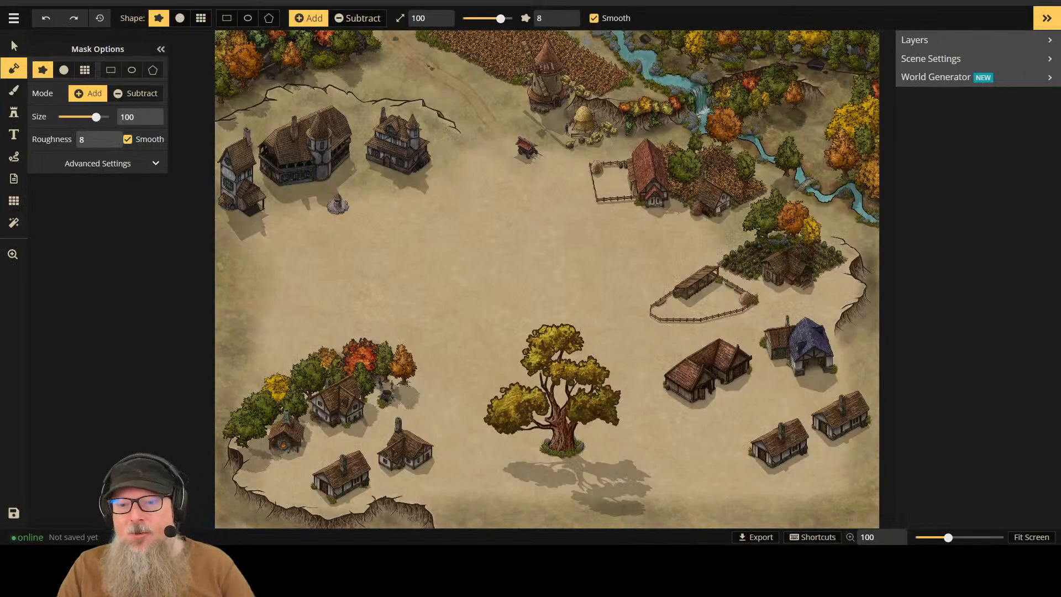
pyautogui.scroll(2, 813, 478)
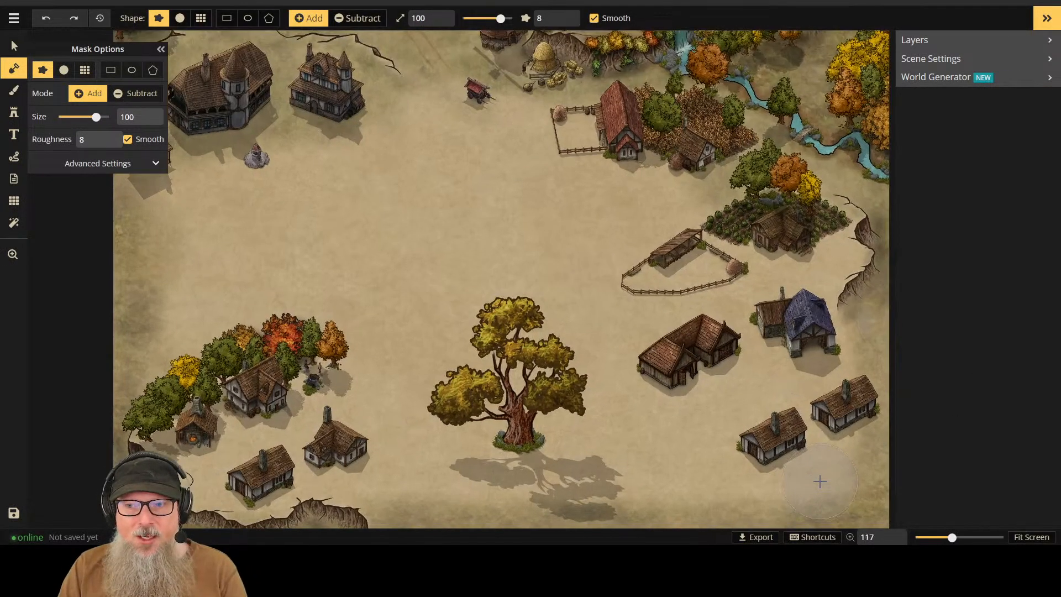
# Step: Set up the round foreground brush with the mottled green grass texture, opacity 0.48 and size 120
pyautogui.scroll(-2, 131, 240)
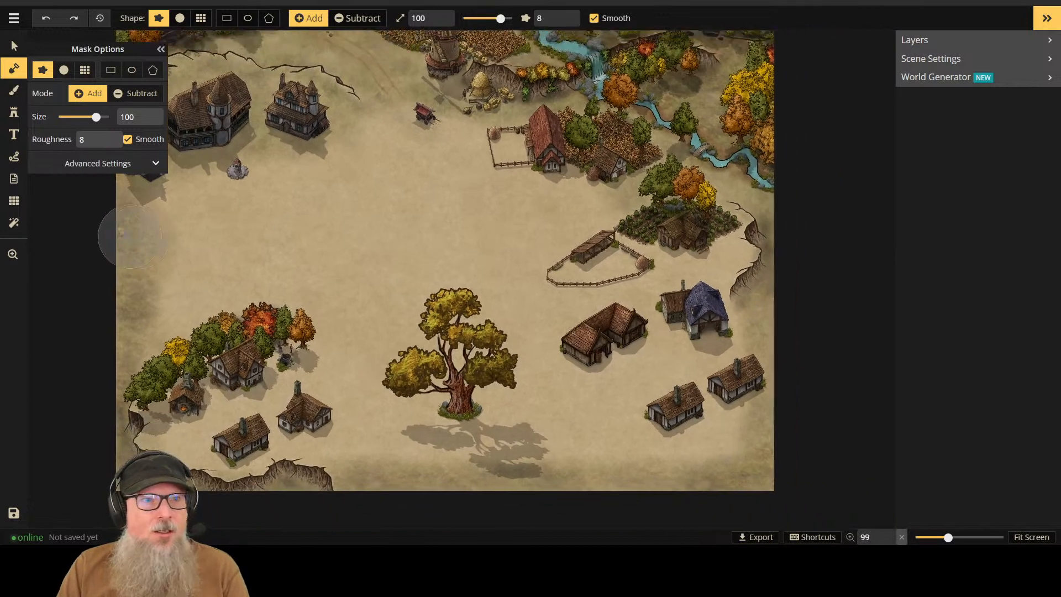
pyautogui.click(15, 114)
pyautogui.click(19, 92)
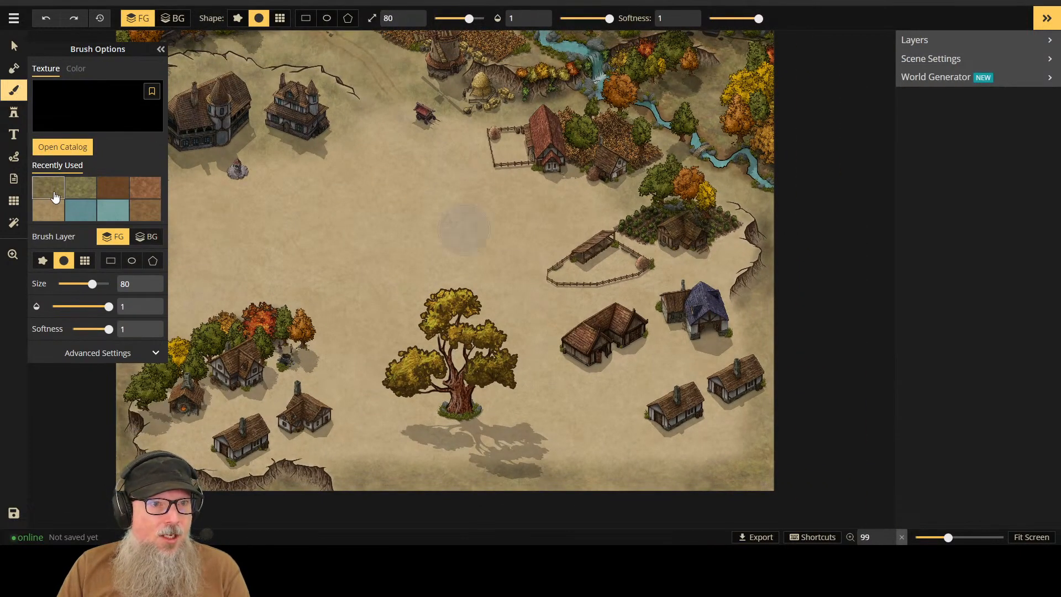
pyautogui.click(82, 194)
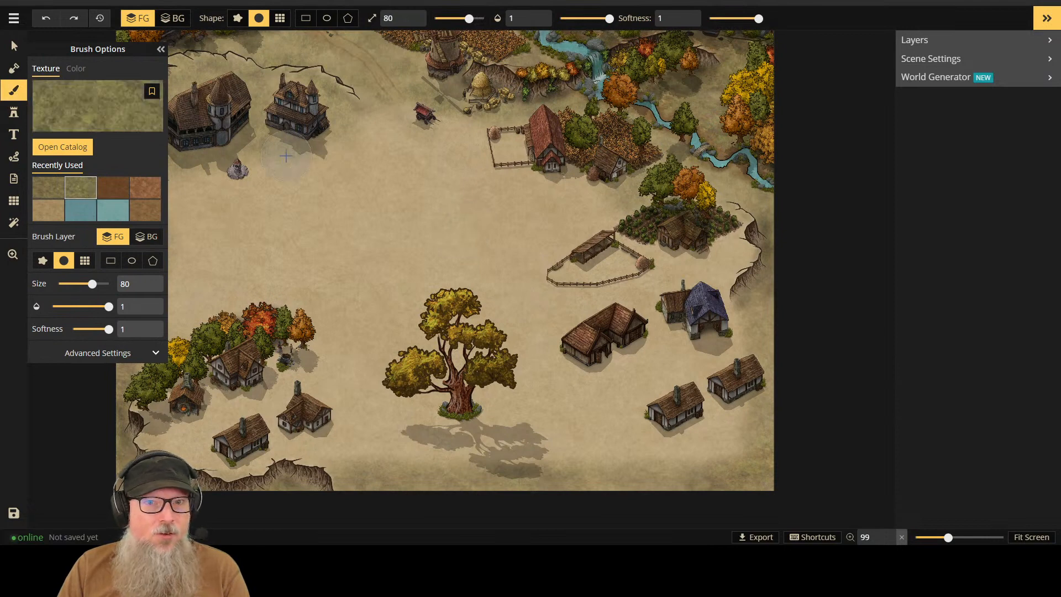
pyautogui.click(582, 19)
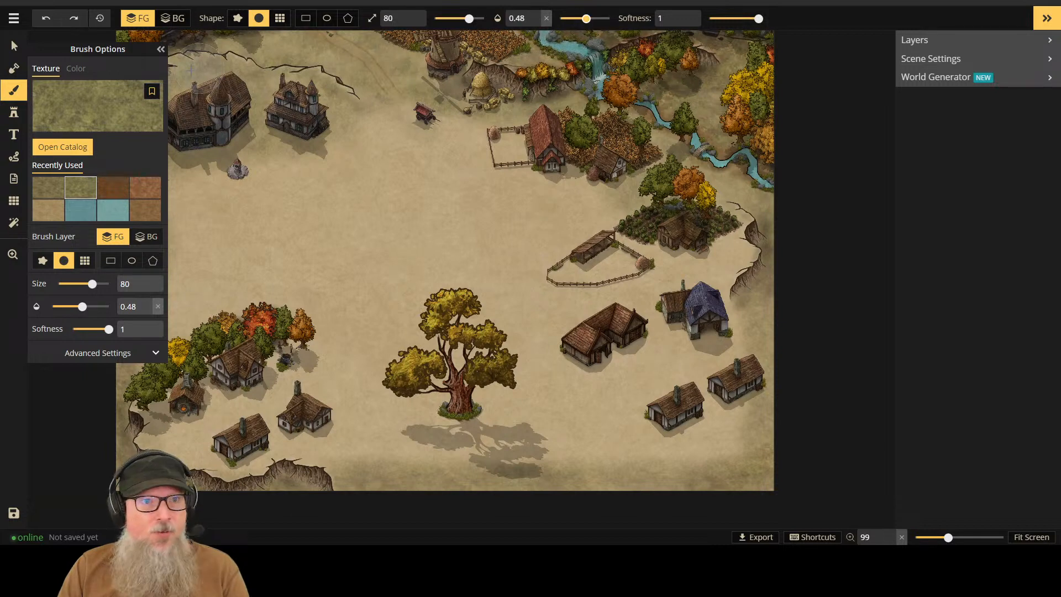
pyautogui.click(162, 49)
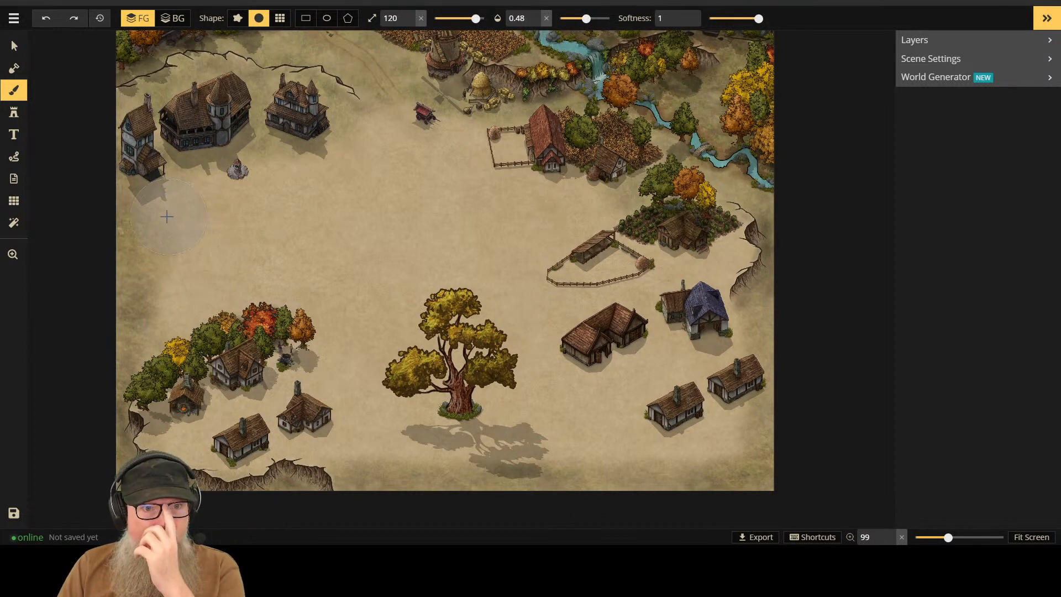
# Step: Brush the grass texture over the upper and central parts of the village clearing, enlarging the brush to 136
pyautogui.moveTo(430, 157)
pyautogui.mouseDown()
pyautogui.moveTo(207, 241)
pyautogui.moveTo(339, 174)
pyautogui.moveTo(440, 162)
pyautogui.moveTo(313, 130)
pyautogui.moveTo(328, 120)
pyautogui.moveTo(405, 126)
pyautogui.moveTo(524, 188)
pyautogui.mouseUp()
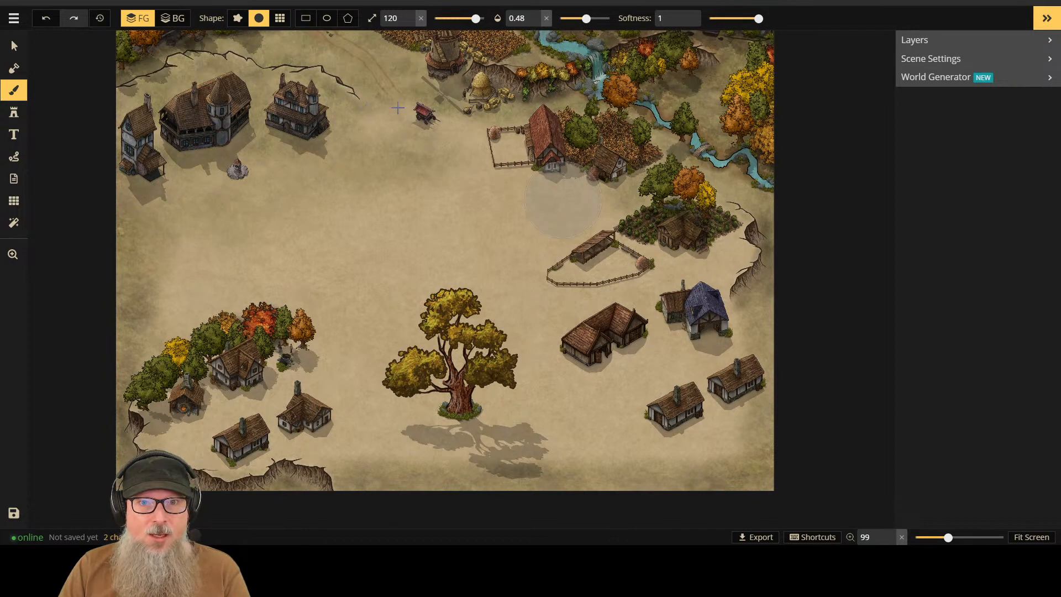
pyautogui.moveTo(398, 108)
pyautogui.mouseDown()
pyautogui.moveTo(503, 122)
pyautogui.moveTo(576, 270)
pyautogui.moveTo(570, 244)
pyautogui.mouseUp()
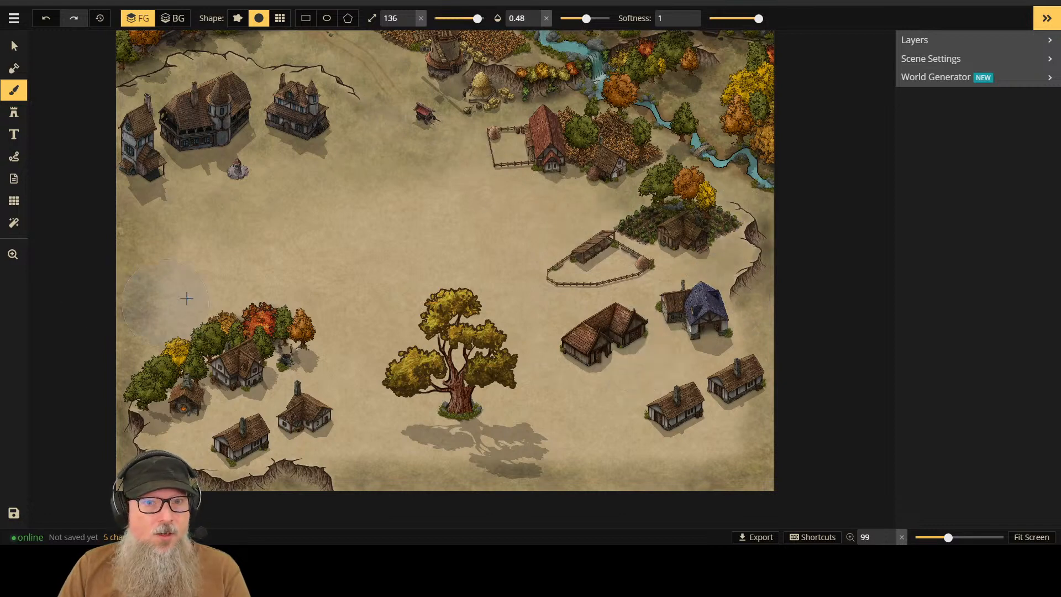
pyautogui.moveTo(185, 296)
pyautogui.mouseDown()
pyautogui.moveTo(386, 235)
pyautogui.moveTo(272, 253)
pyautogui.moveTo(468, 195)
pyautogui.moveTo(412, 258)
pyautogui.moveTo(189, 242)
pyautogui.mouseUp()
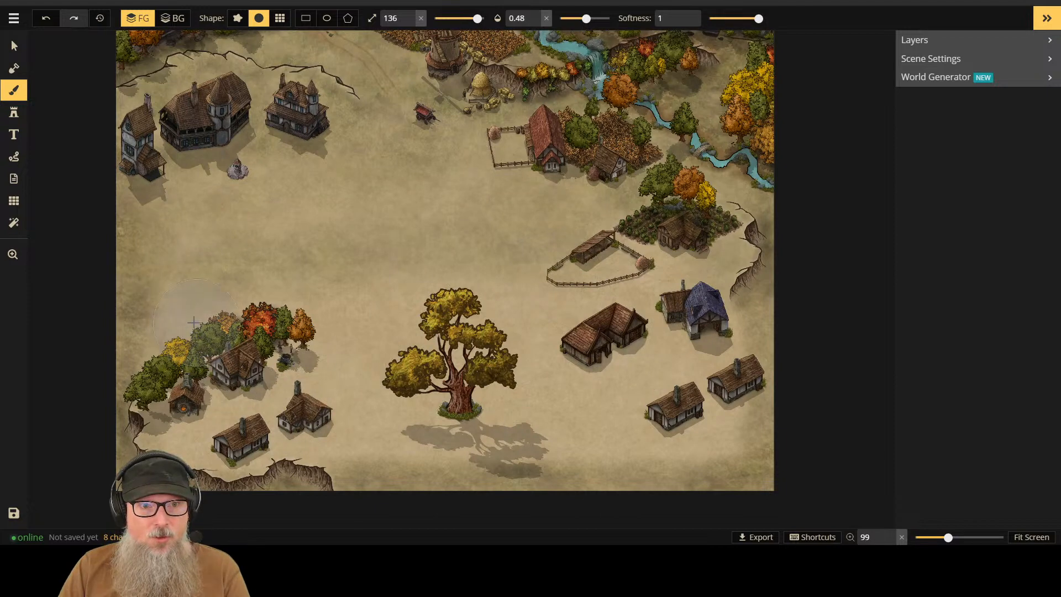
pyautogui.moveTo(616, 326); pyautogui.dragTo(354, 336)
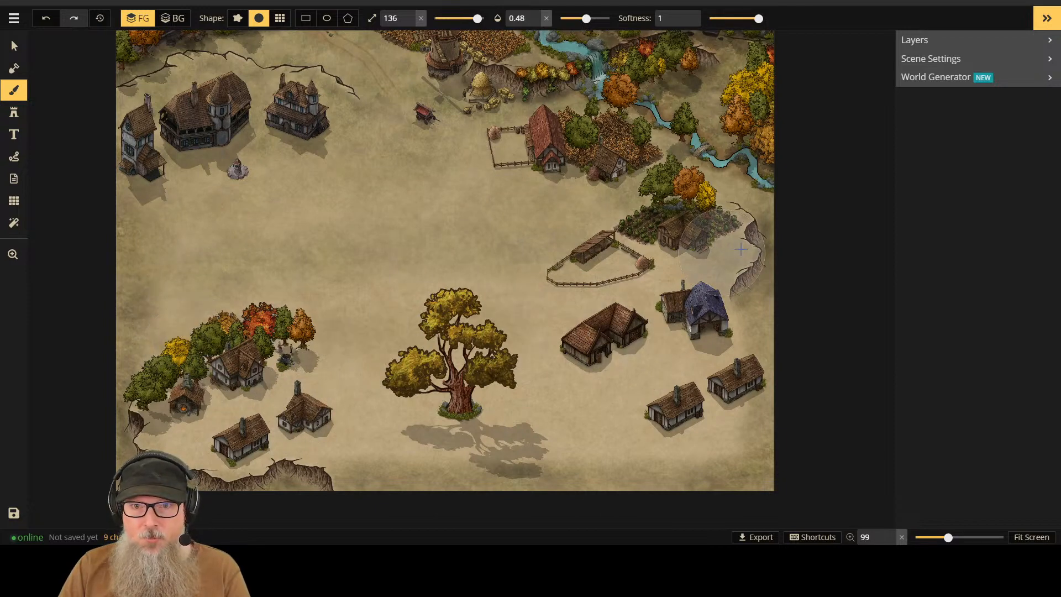
pyautogui.moveTo(625, 315); pyautogui.dragTo(388, 339)
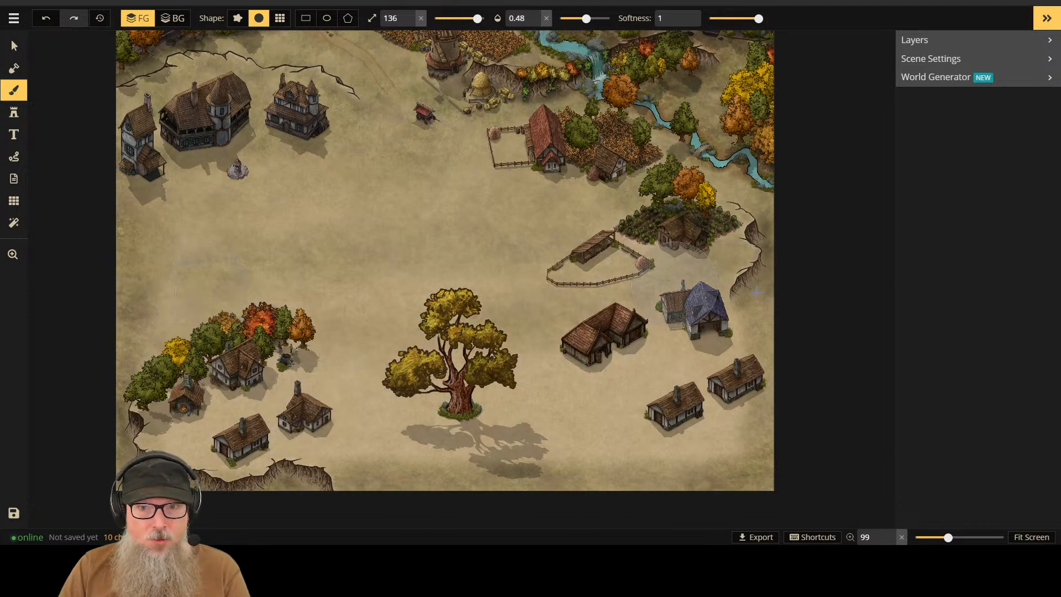
# Step: Brush the grass texture around the southern cottages and the large tree along the map's lower edge
pyautogui.moveTo(787, 324); pyautogui.dragTo(749, 430)
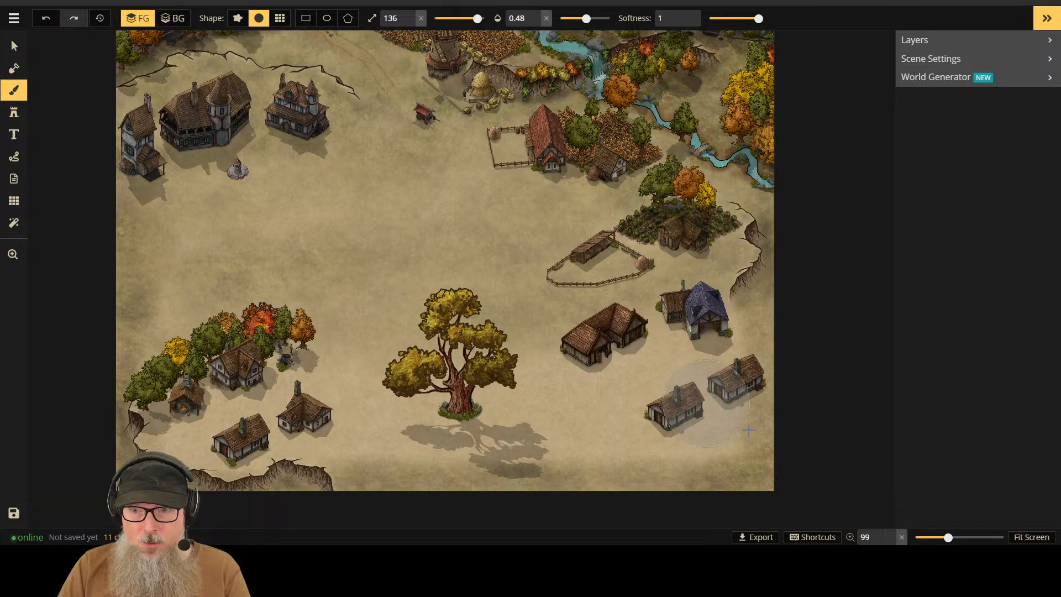
pyautogui.click(200, 456)
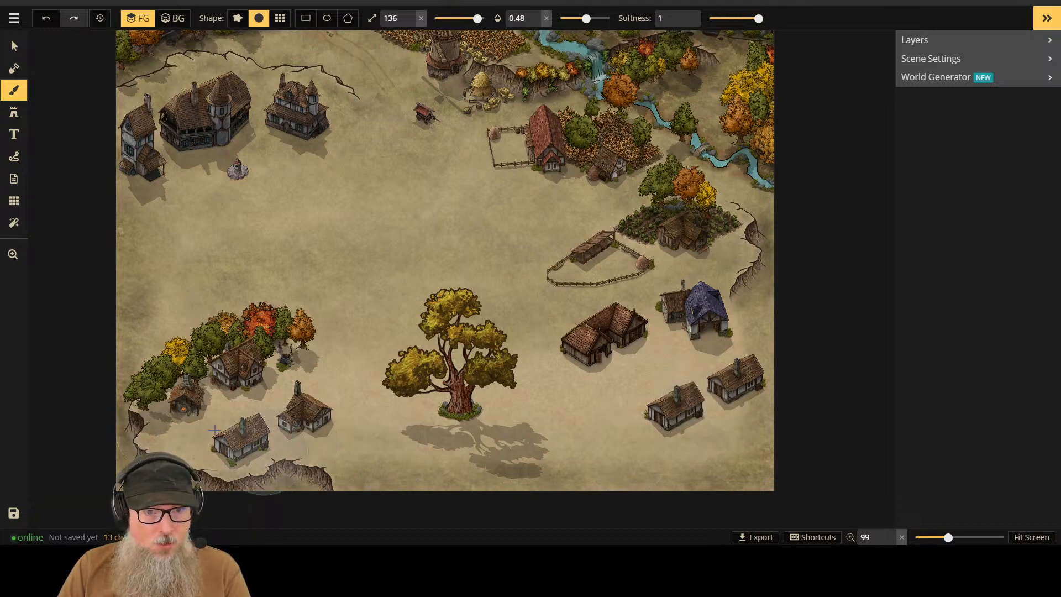
pyautogui.click(581, 402)
pyautogui.click(581, 402)
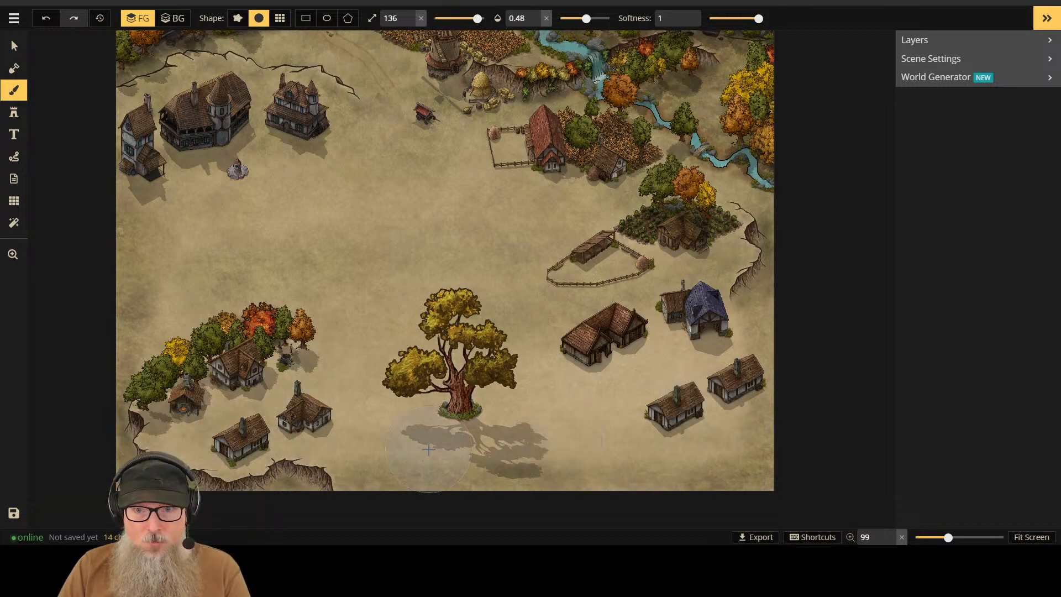
pyautogui.click(668, 360)
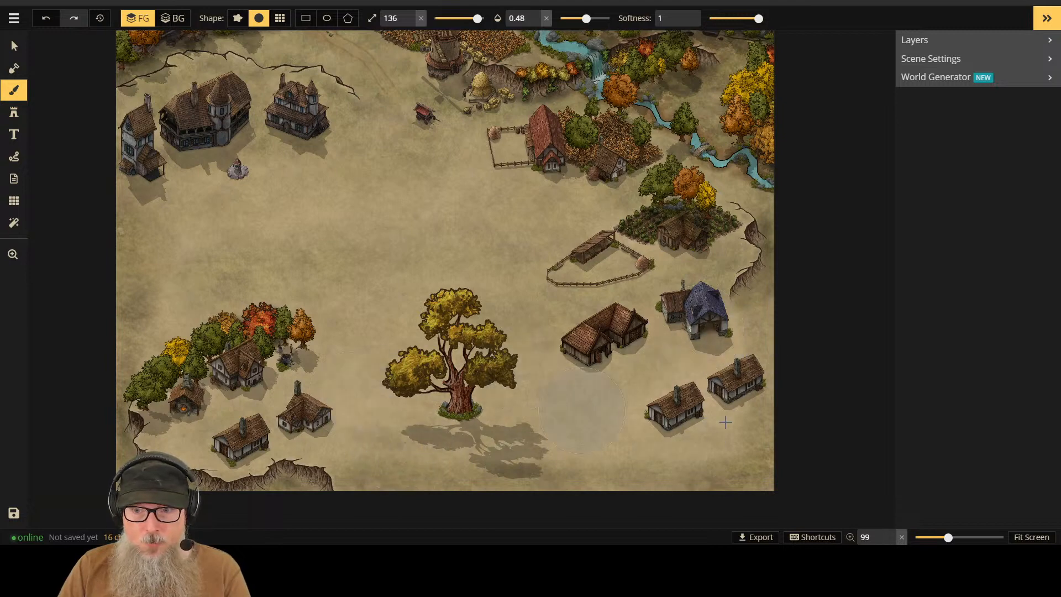
pyautogui.click(726, 419)
pyautogui.click(758, 438)
pyautogui.click(757, 355)
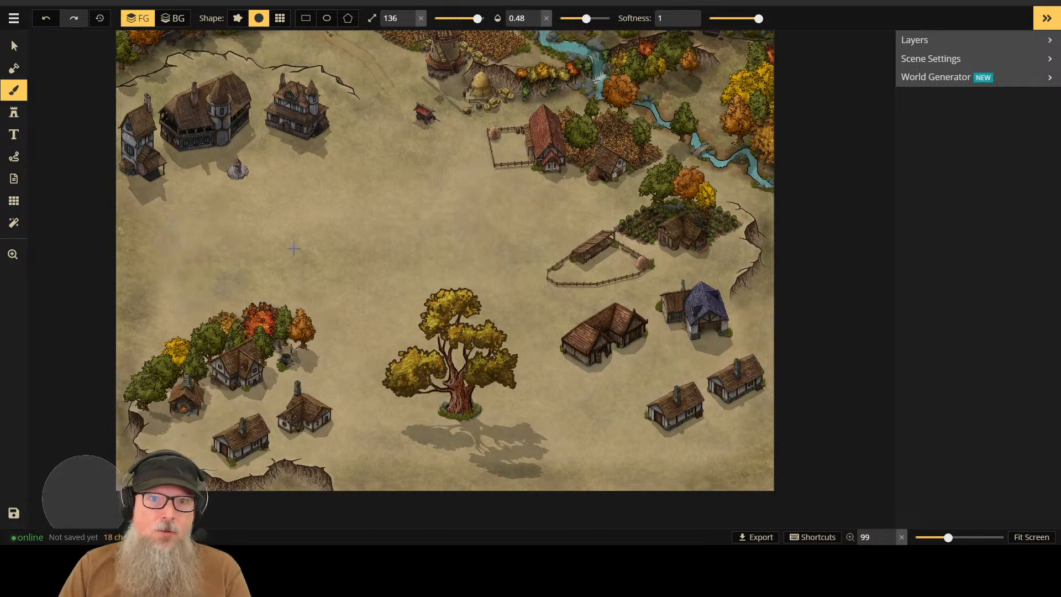
pyautogui.click(223, 243)
pyautogui.click(502, 231)
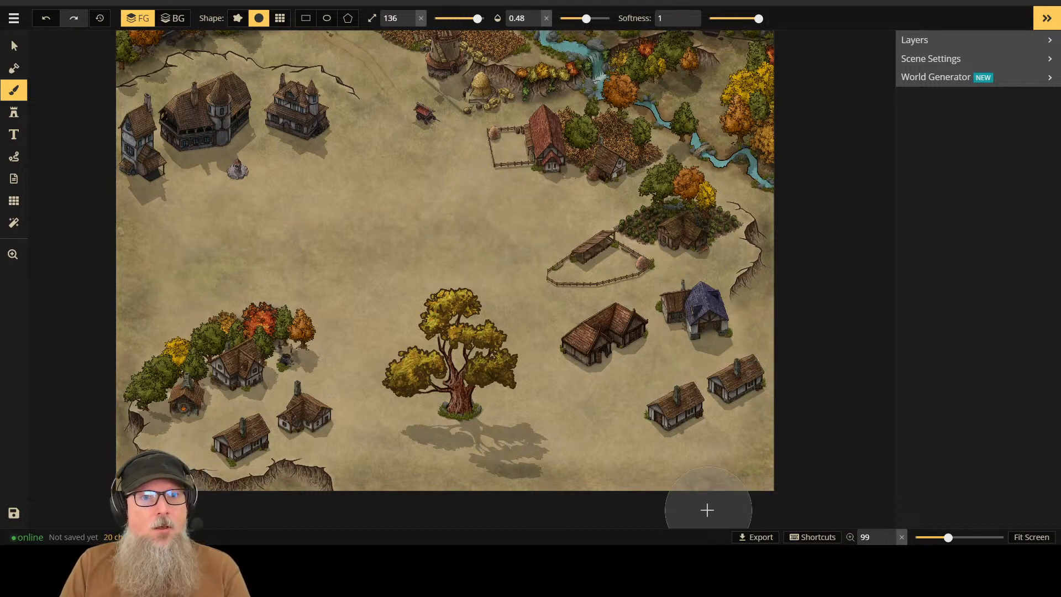
pyautogui.hotkey('ctrl', 'z')
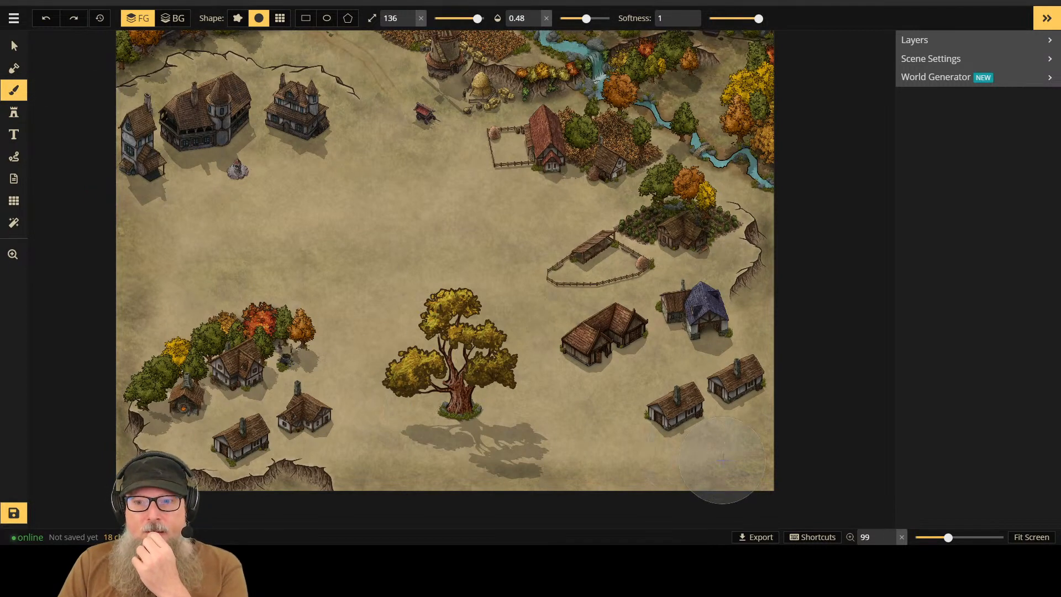
pyautogui.hotkey('ctrl', 'z')
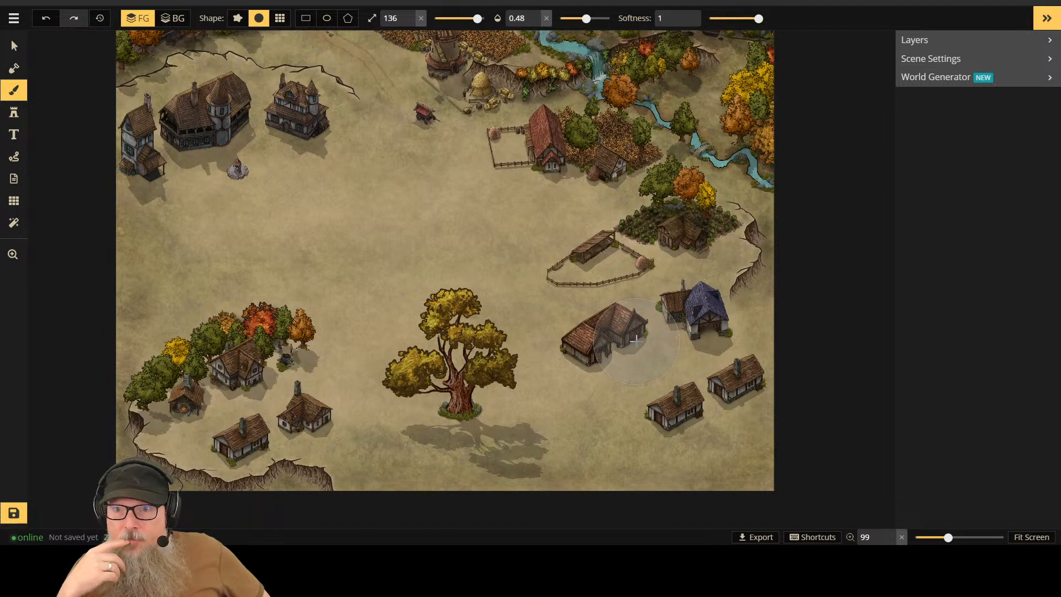
# Step: Blend more grass texture into the open ground between the manor houses and the large tree
pyautogui.scroll(3, 529, 205)
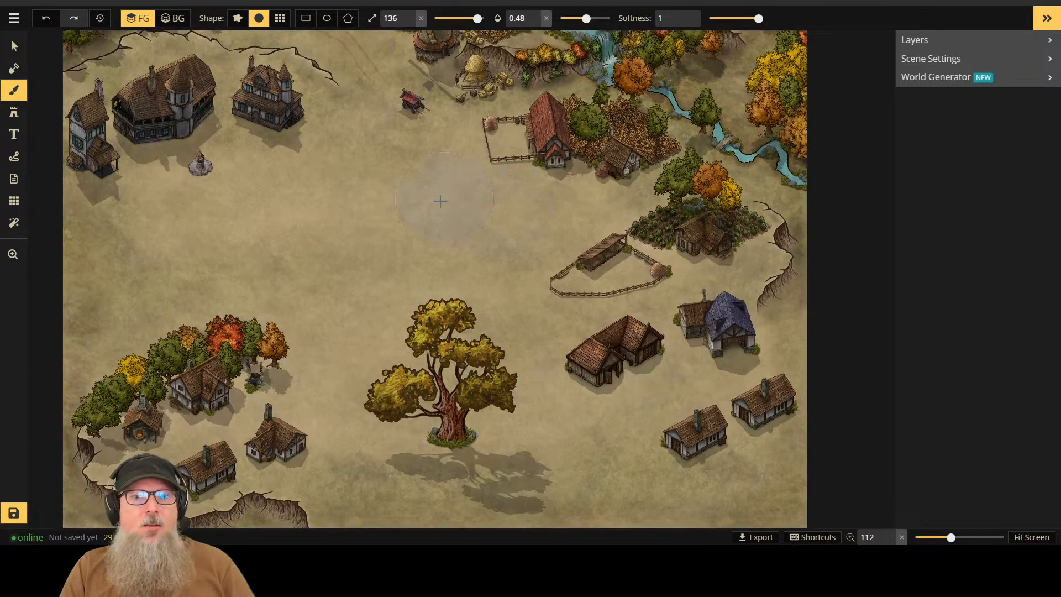
pyautogui.scroll(-4, 441, 231)
pyautogui.moveTo(400, 176); pyautogui.dragTo(490, 249)
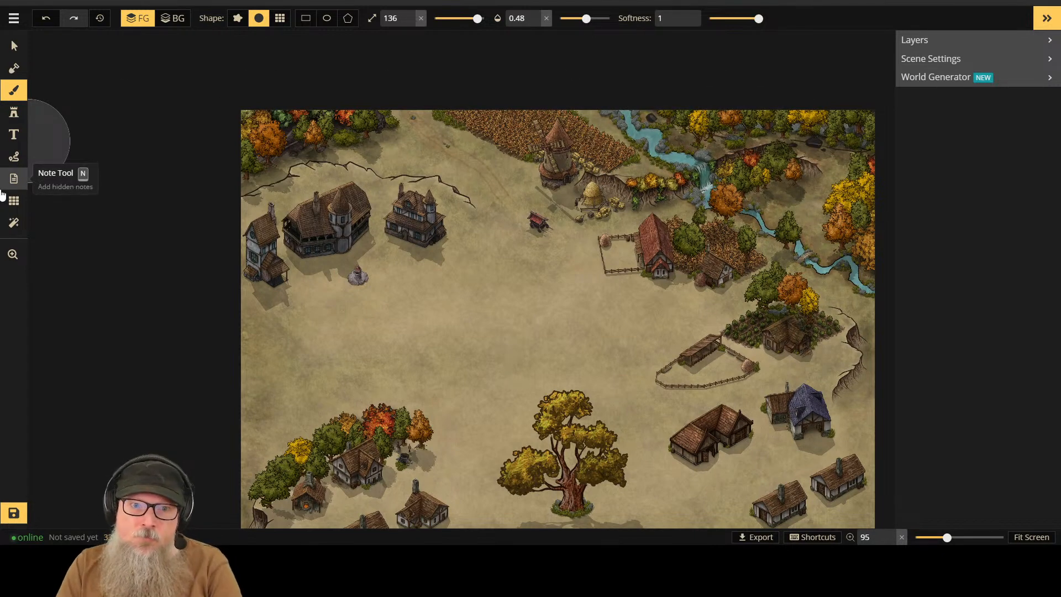
# Step: Switch the brush to the dark brown dirt texture and reduce its size to 34 for the pen beside the red-roofed barn
pyautogui.scroll(4, 647, 174)
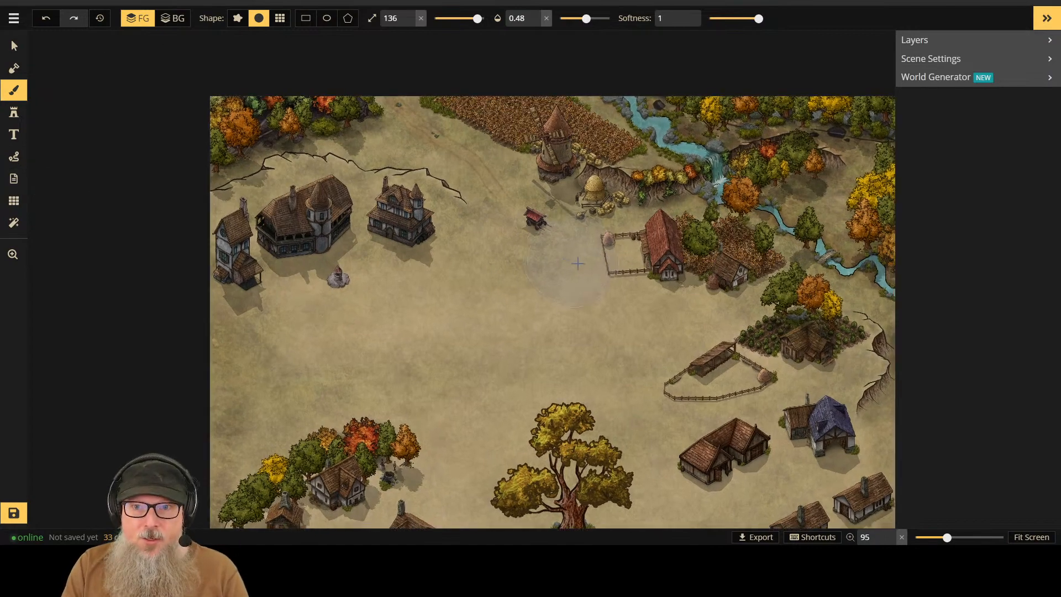
pyautogui.scroll(2, 647, 174)
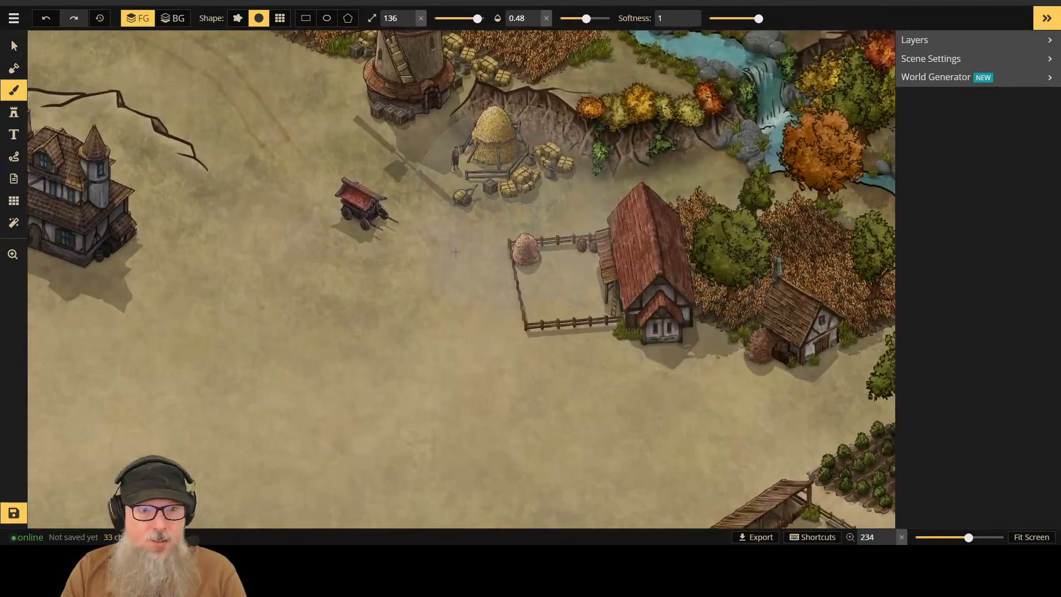
pyautogui.click(22, 97)
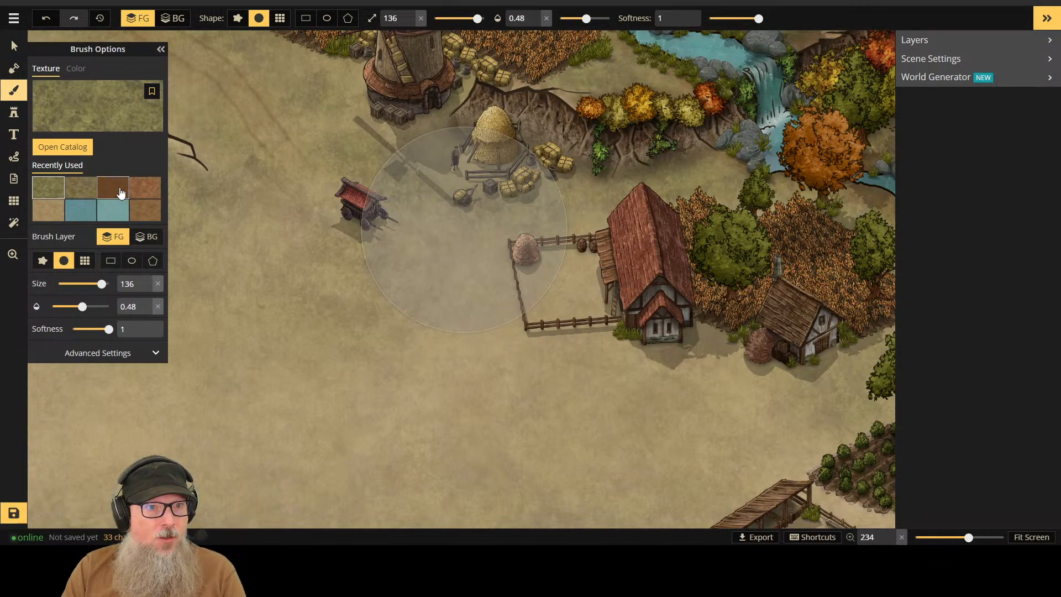
pyautogui.click(114, 189)
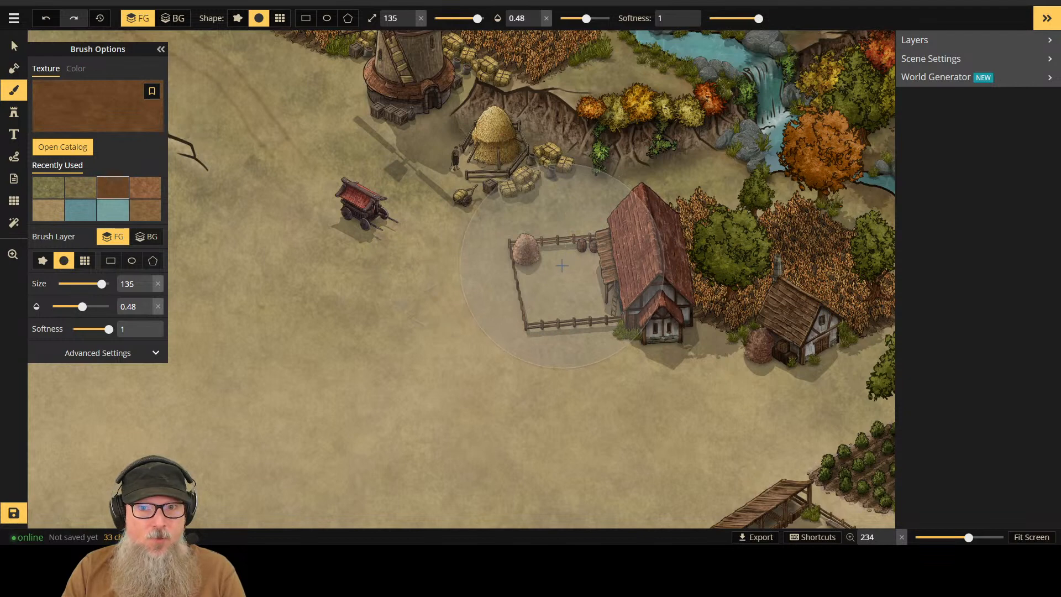
pyautogui.press('[')
pyautogui.press('[')
pyautogui.press('[')
pyautogui.press('[')
pyautogui.press('[')
pyautogui.press('[')
pyautogui.press('[')
pyautogui.press('[')
pyautogui.press('[')
pyautogui.press('[')
pyautogui.press('[')
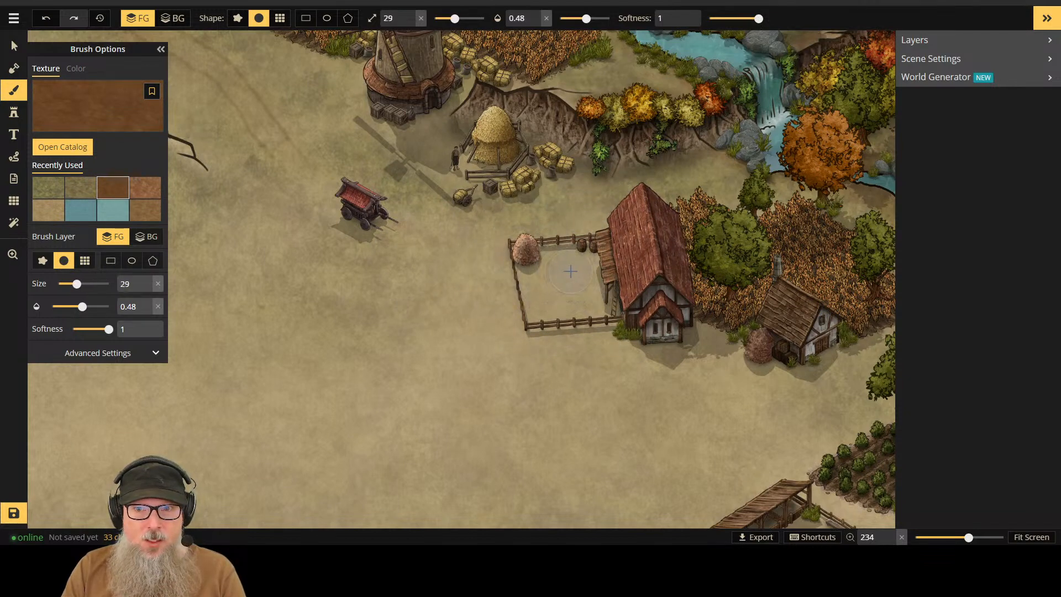
pyautogui.press(']')
# Step: Paint overlapping soft strokes of brown dirt inside the fenced pen beside the red-roofed barn
pyautogui.click(560, 277)
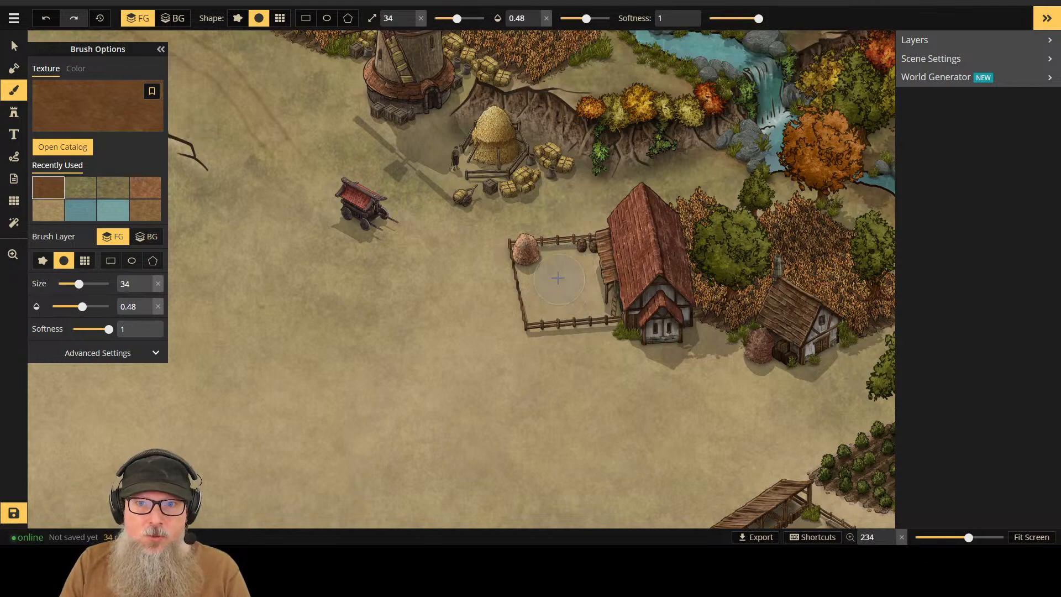
pyautogui.moveTo(542, 304)
pyautogui.mouseDown()
pyautogui.moveTo(539, 257)
pyautogui.moveTo(590, 262)
pyautogui.moveTo(586, 321)
pyautogui.moveTo(585, 301)
pyautogui.moveTo(561, 325)
pyautogui.moveTo(543, 287)
pyautogui.mouseUp()
pyautogui.moveTo(598, 308); pyautogui.dragTo(571, 291)
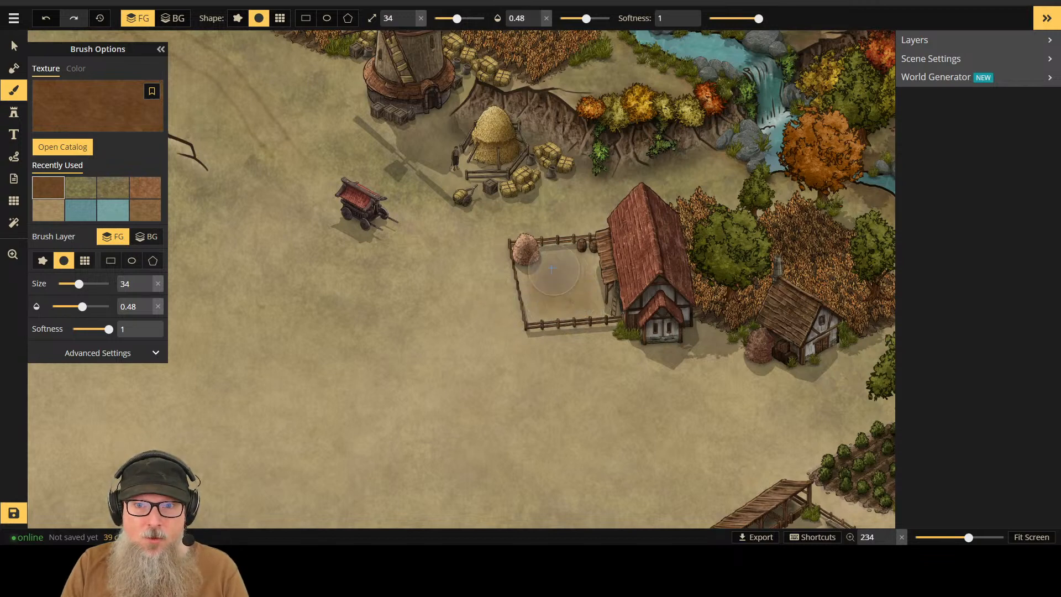
pyautogui.moveTo(532, 267)
pyautogui.mouseDown()
pyautogui.moveTo(583, 246)
pyautogui.moveTo(599, 263)
pyautogui.moveTo(592, 254)
pyautogui.mouseUp()
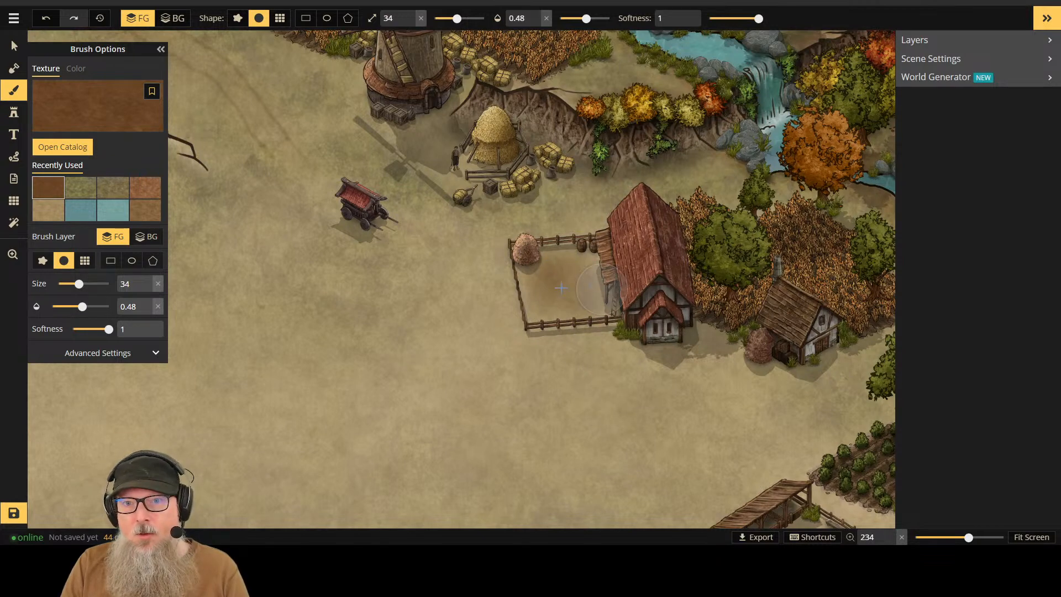
pyautogui.moveTo(576, 267)
pyautogui.mouseDown()
pyautogui.moveTo(600, 259)
pyautogui.moveTo(578, 323)
pyautogui.moveTo(553, 272)
pyautogui.moveTo(535, 268)
pyautogui.mouseUp()
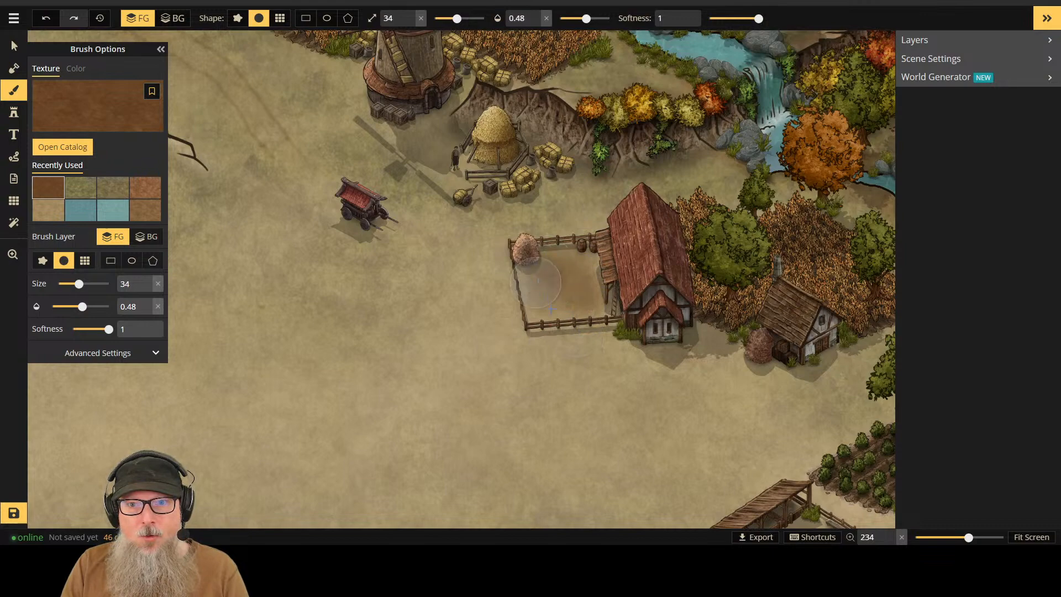
pyautogui.moveTo(550, 309)
pyautogui.mouseDown()
pyautogui.moveTo(569, 331)
pyautogui.moveTo(653, 341)
pyautogui.moveTo(549, 306)
pyautogui.moveTo(537, 284)
pyautogui.moveTo(630, 300)
pyautogui.moveTo(718, 293)
pyautogui.mouseUp()
# Step: Reduce the brown dirt brush size to 5 for detail work in the pen beside the red-roofed barn
pyautogui.scroll(-3, 691, 398)
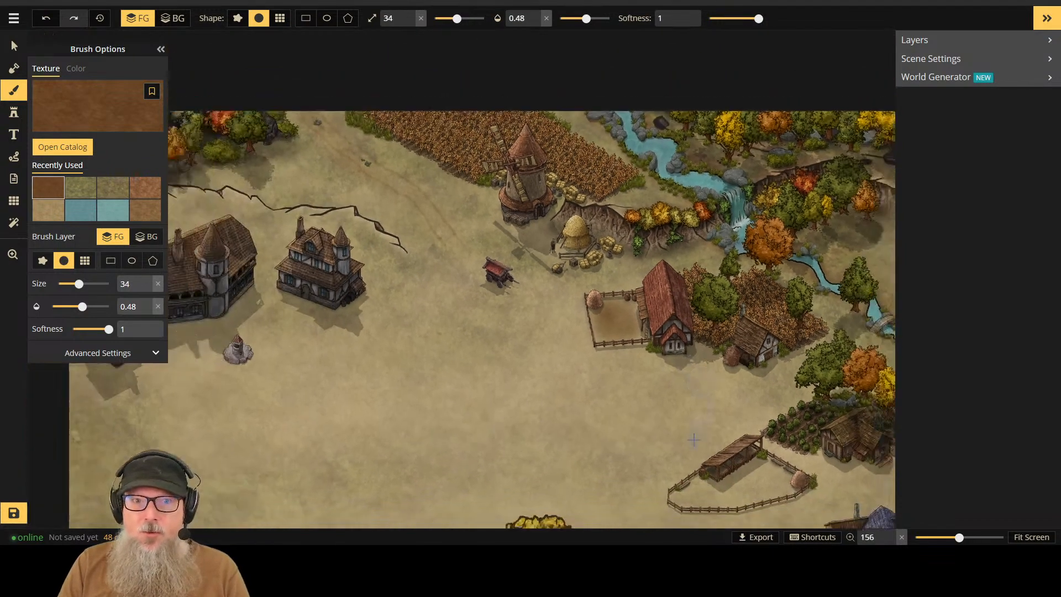
pyautogui.scroll(-3, 694, 440)
pyautogui.scroll(3, 699, 450)
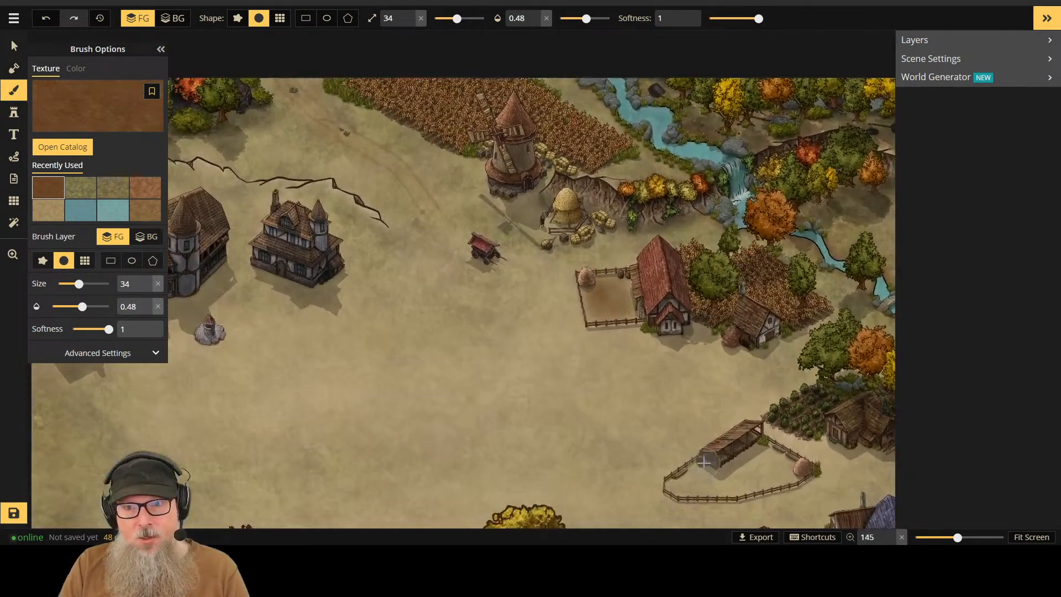
pyautogui.scroll(2, 703, 461)
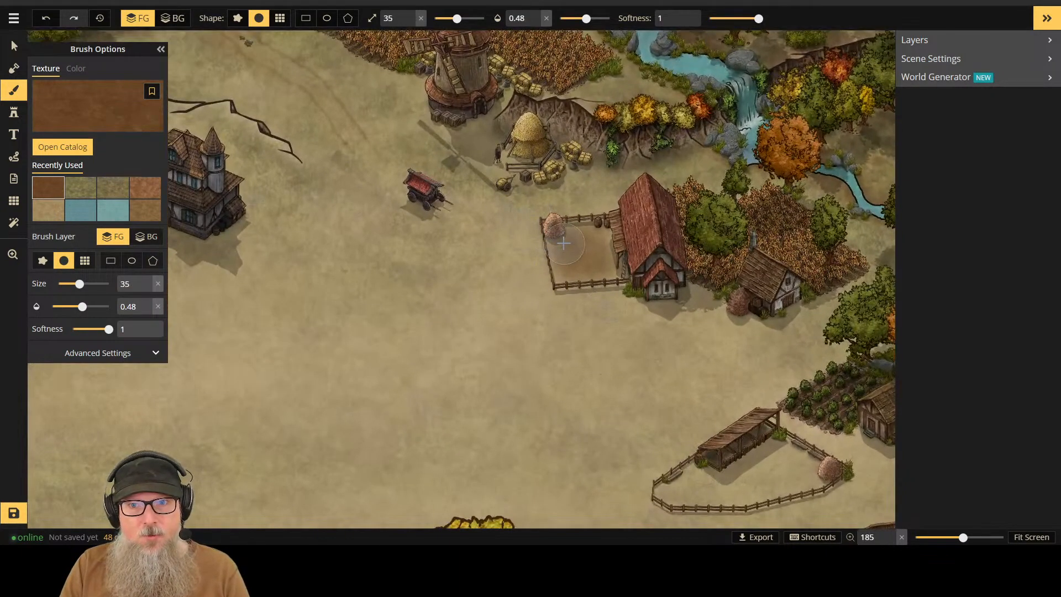
pyautogui.press(']')
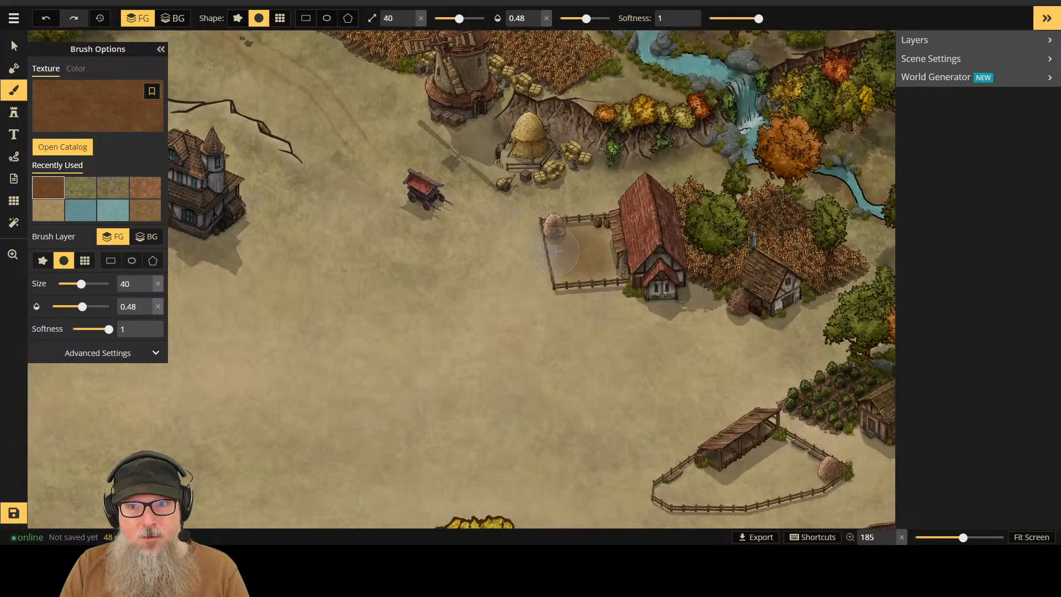
pyautogui.press('[')
pyautogui.press('[')
pyautogui.press('[')
pyautogui.press('[')
pyautogui.press('[')
pyautogui.press('[')
pyautogui.press('[')
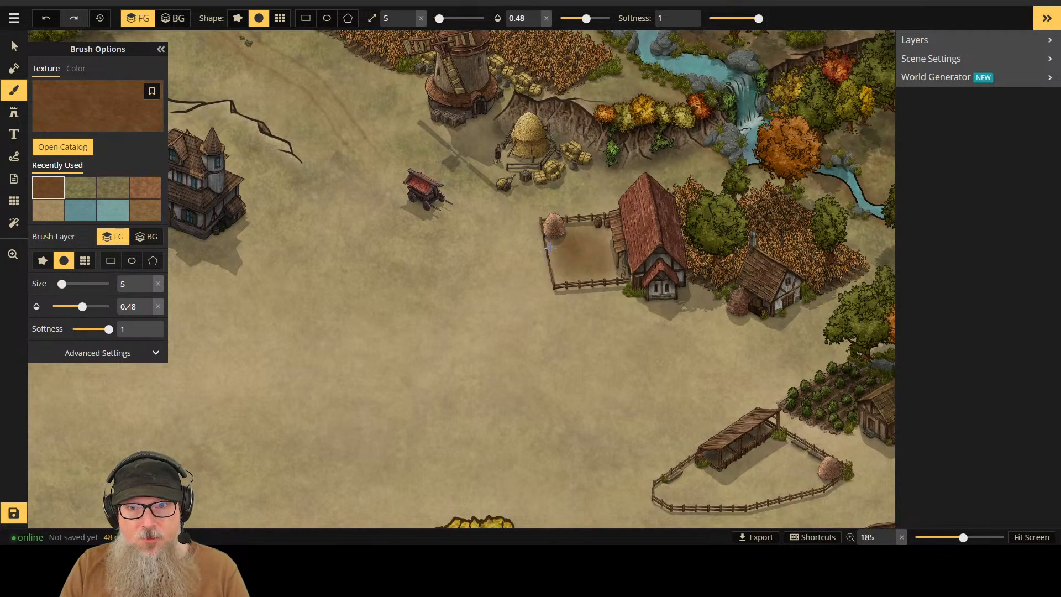
# Step: Paint brown dirt along the edges of the red-roofed barn's pen, enlarging the brush to size 10
pyautogui.scroll(4, 550, 243)
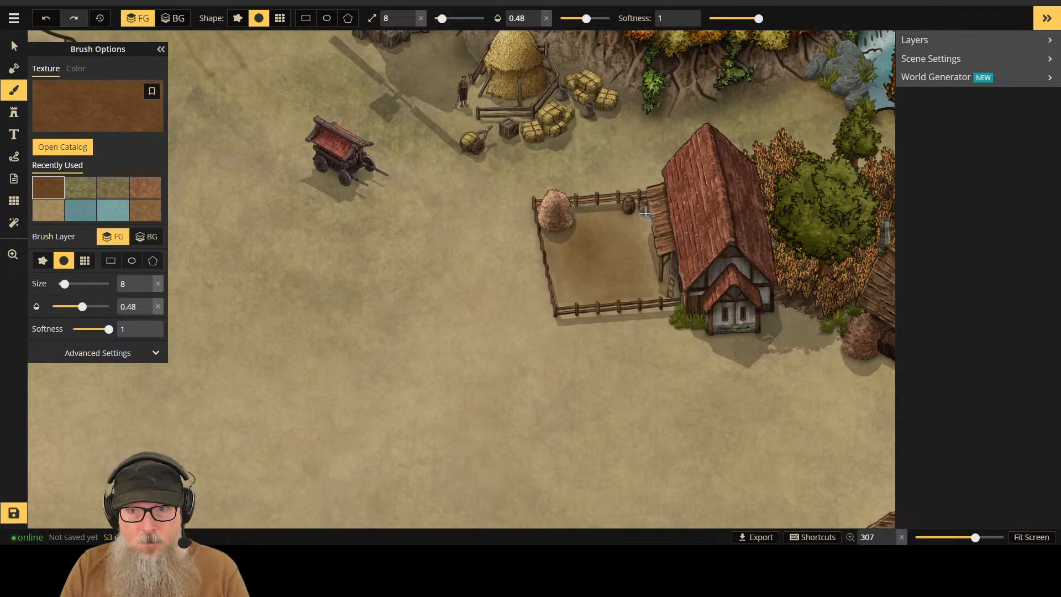
pyautogui.moveTo(664, 288); pyautogui.dragTo(673, 264)
pyautogui.press(']')
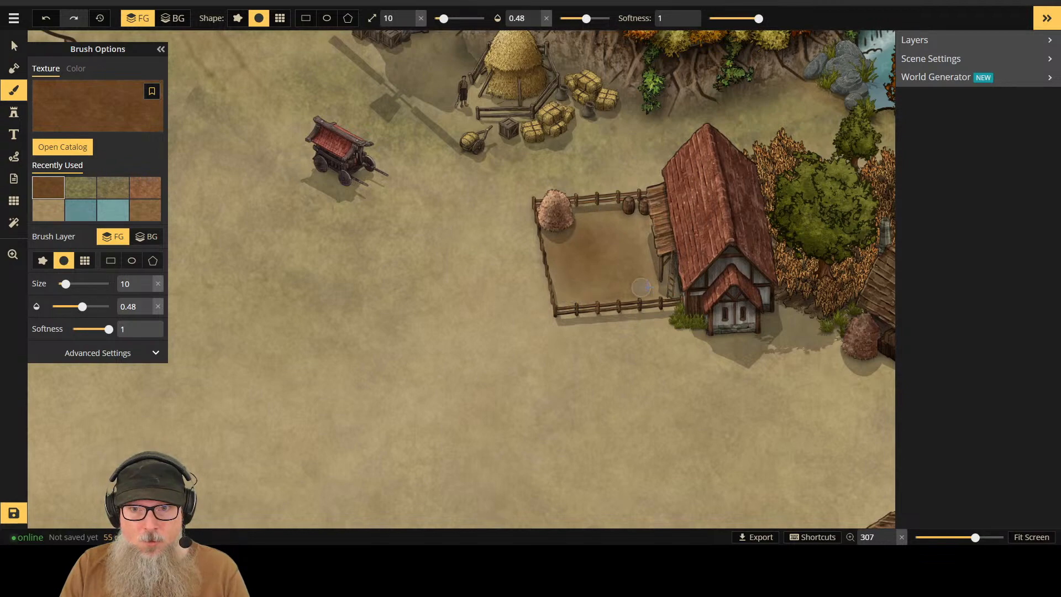
pyautogui.moveTo(640, 217)
pyautogui.mouseDown()
pyautogui.moveTo(563, 230)
pyautogui.moveTo(602, 220)
pyautogui.moveTo(640, 234)
pyautogui.moveTo(654, 282)
pyautogui.moveTo(642, 221)
pyautogui.moveTo(663, 287)
pyautogui.moveTo(660, 317)
pyautogui.moveTo(641, 334)
pyautogui.moveTo(614, 306)
pyautogui.moveTo(676, 295)
pyautogui.moveTo(666, 280)
pyautogui.moveTo(646, 297)
pyautogui.mouseUp()
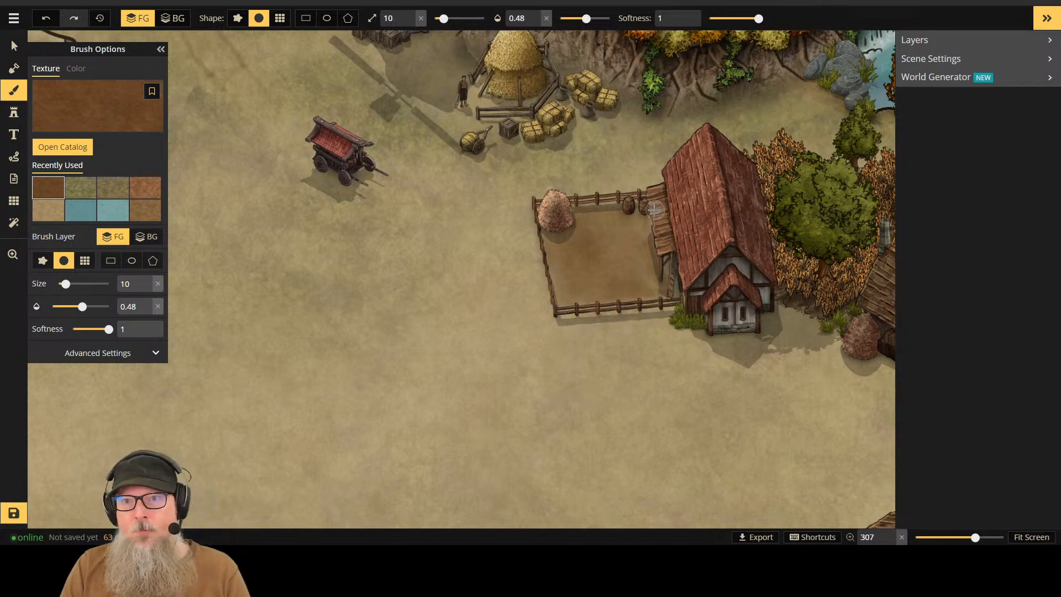
pyautogui.moveTo(647, 238); pyautogui.dragTo(654, 284)
# Step: Paint brown dirt with a size 15 brush along the inside of the fence in the pen with the open-sided shed
pyautogui.scroll(-5, 630, 357)
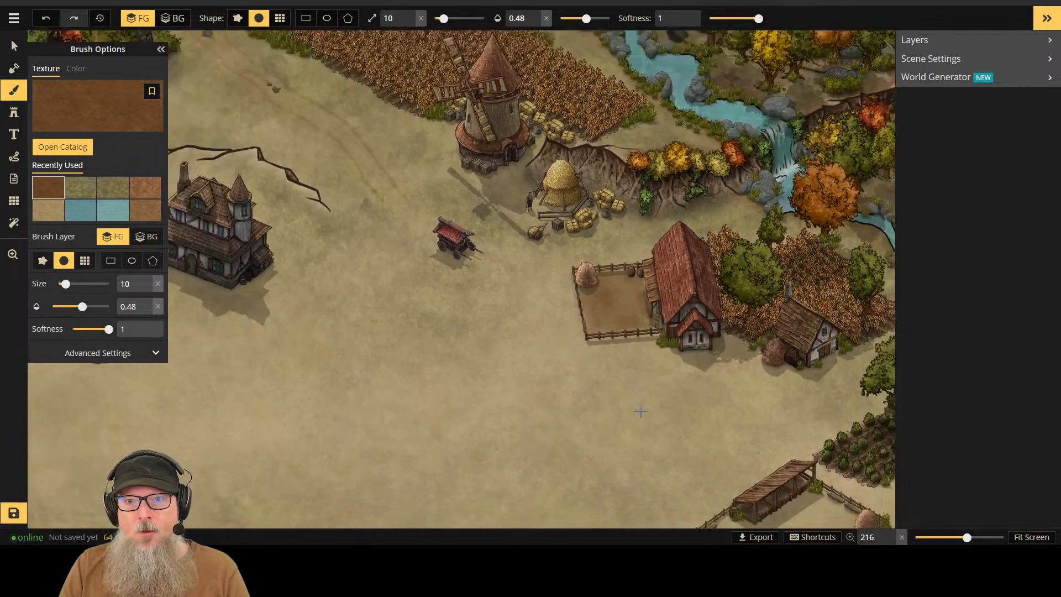
pyautogui.scroll(-4, 703, 480)
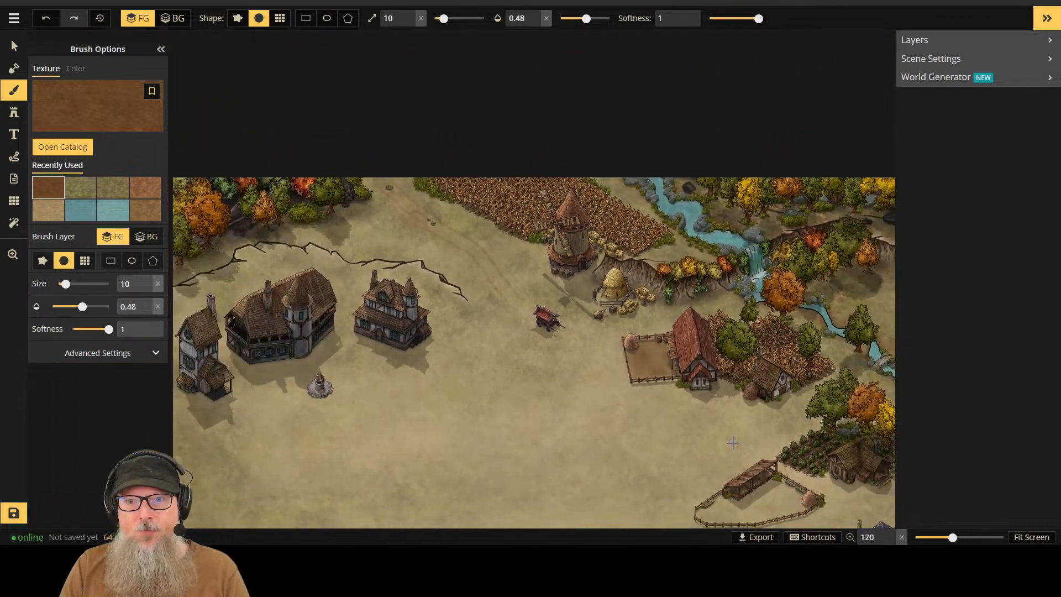
pyautogui.press('space')
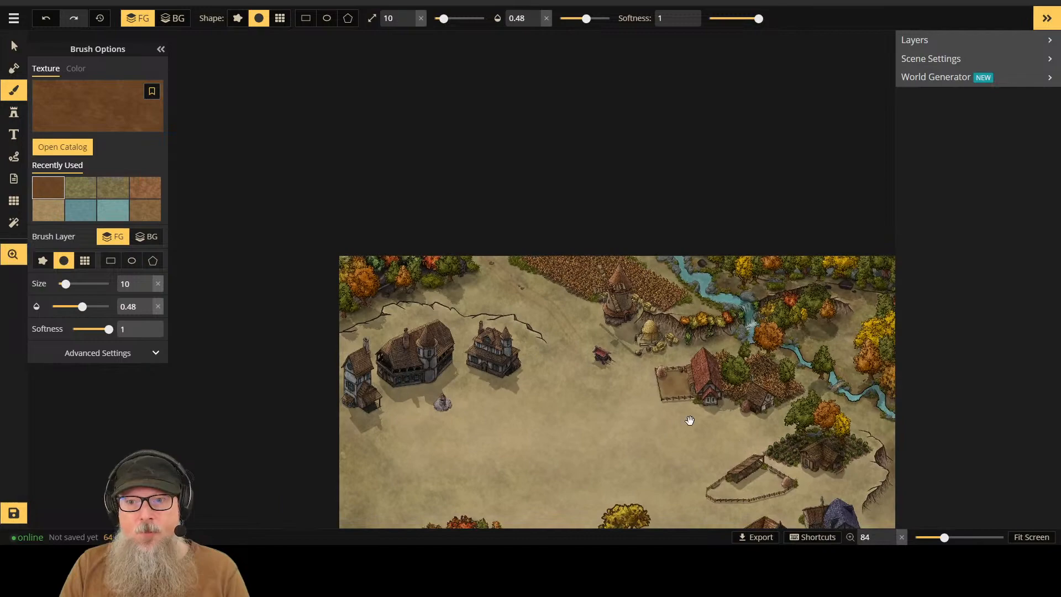
pyautogui.scroll(-1, 687, 422)
pyautogui.moveTo(687, 421); pyautogui.dragTo(558, 235)
pyautogui.scroll(5, 557, 235)
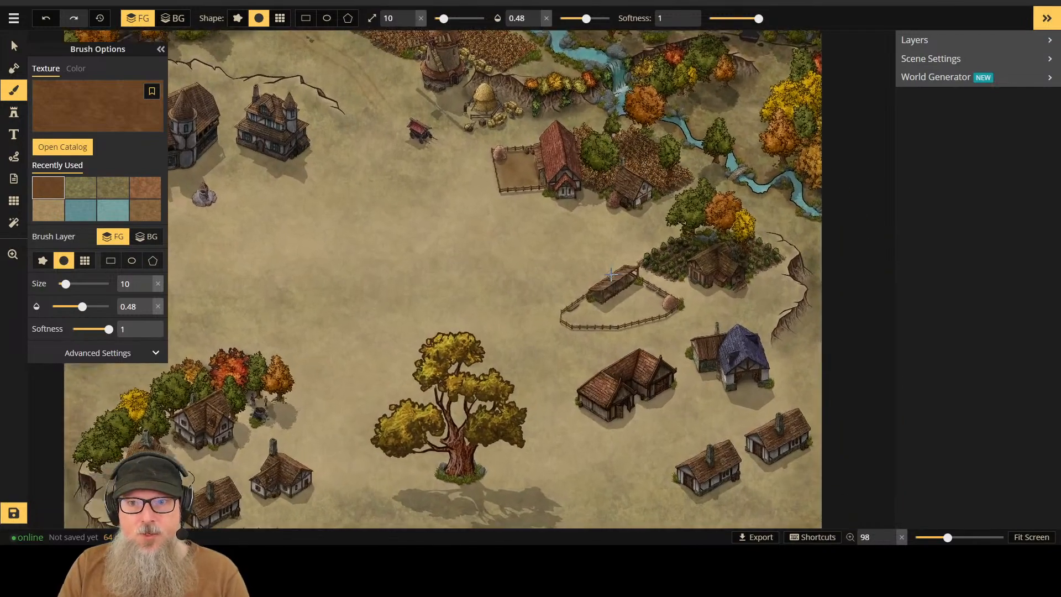
pyautogui.scroll(5, 582, 250)
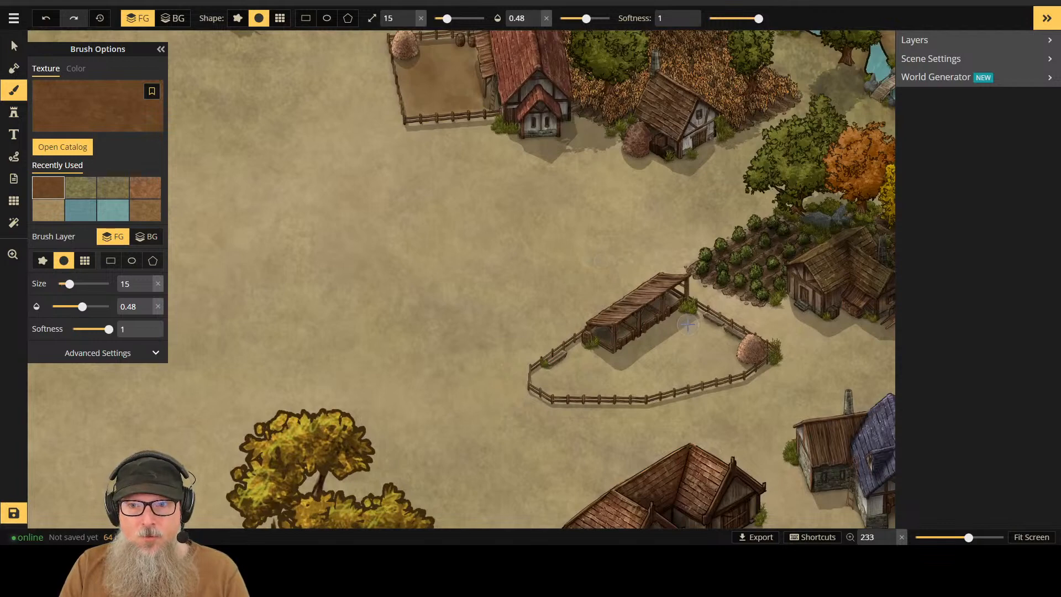
pyautogui.scroll(2, 687, 325)
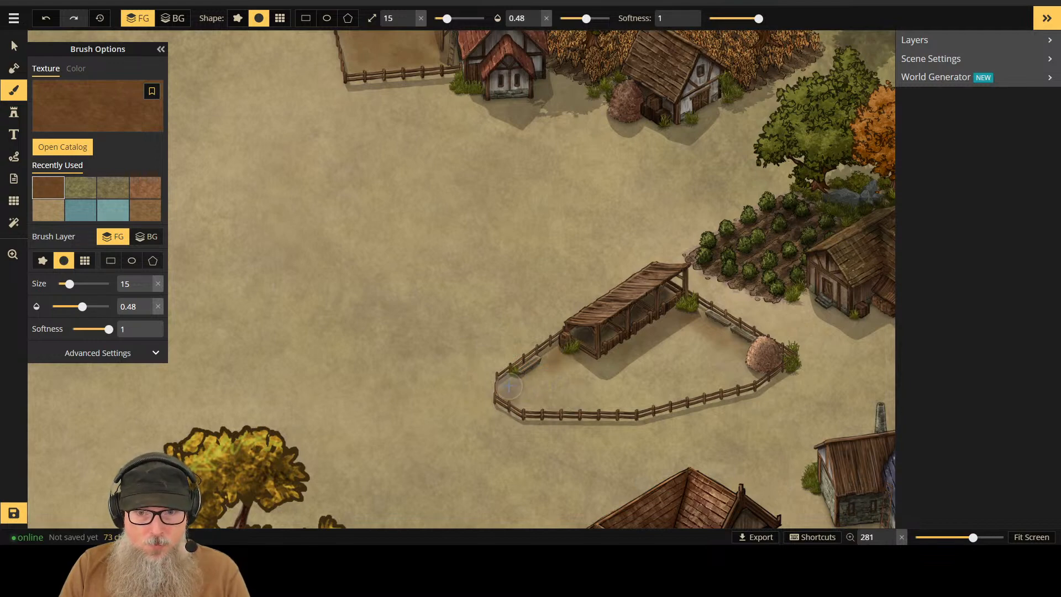
pyautogui.moveTo(514, 389)
pyautogui.mouseDown()
pyautogui.moveTo(576, 354)
pyautogui.moveTo(513, 394)
pyautogui.mouseUp()
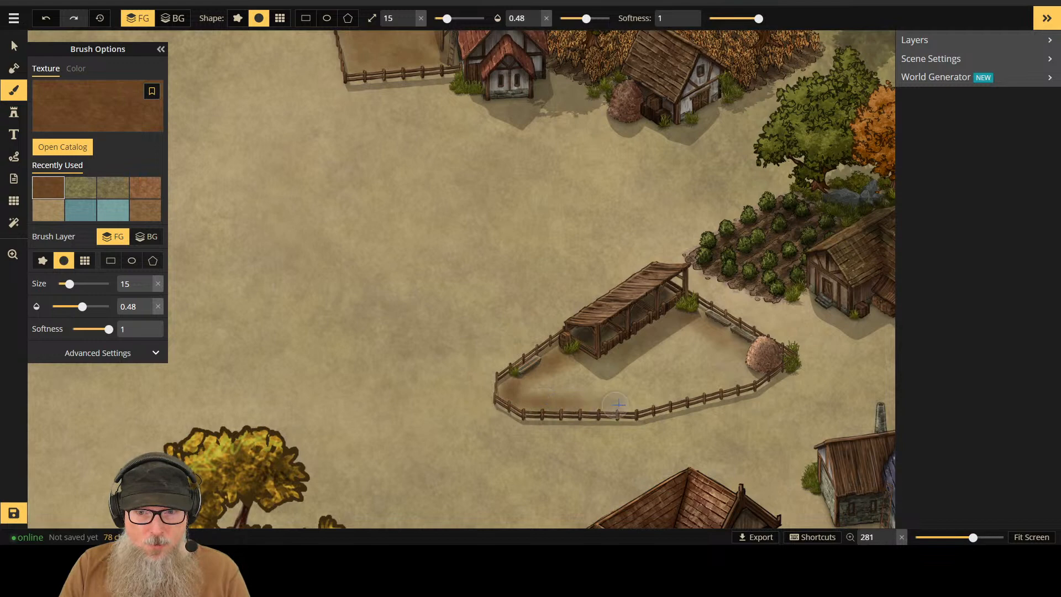
pyautogui.moveTo(653, 402)
pyautogui.mouseDown()
pyautogui.moveTo(596, 415)
pyautogui.moveTo(544, 412)
pyautogui.moveTo(708, 405)
pyautogui.moveTo(764, 377)
pyautogui.moveTo(653, 401)
pyautogui.moveTo(710, 396)
pyautogui.moveTo(743, 359)
pyautogui.mouseUp()
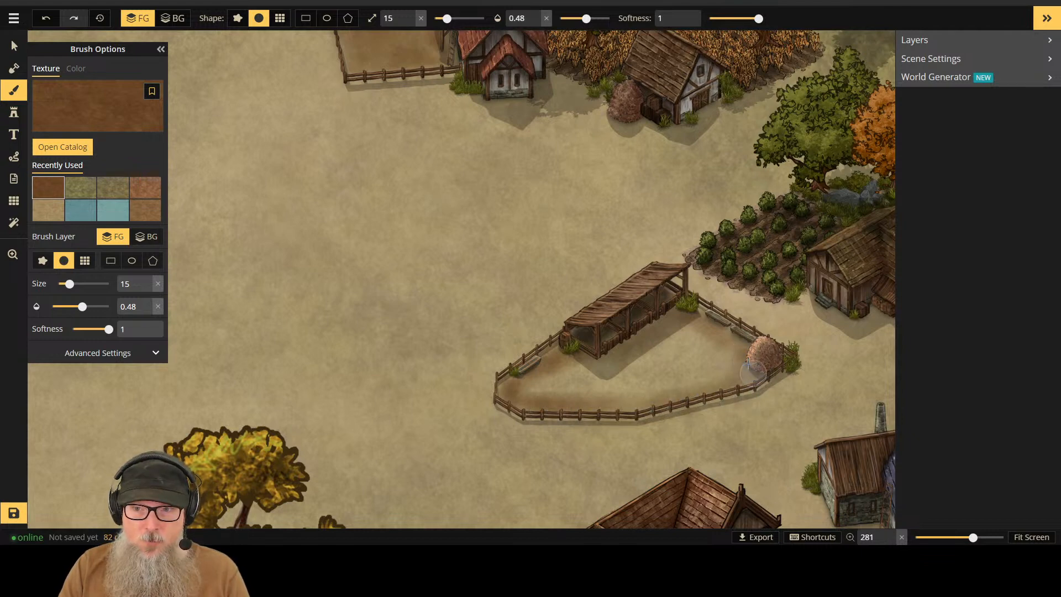
# Step: Enlarge the brush to size 25 and fill the middle of the open-sided shed's pen with brown dirt
pyautogui.press(']')
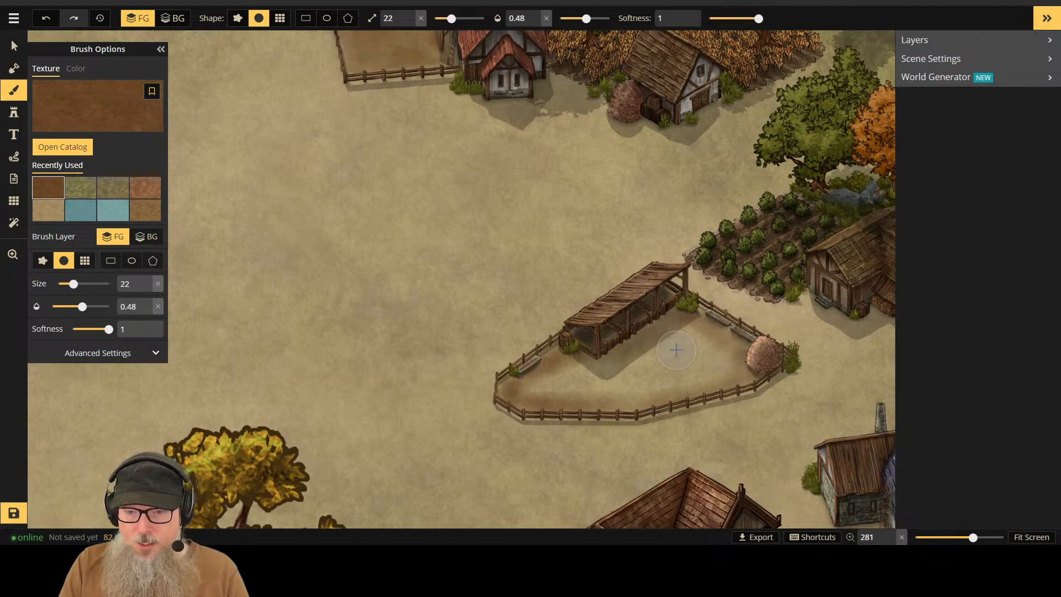
pyautogui.moveTo(686, 334)
pyautogui.mouseDown()
pyautogui.moveTo(608, 364)
pyautogui.moveTo(676, 323)
pyautogui.moveTo(546, 380)
pyautogui.mouseUp()
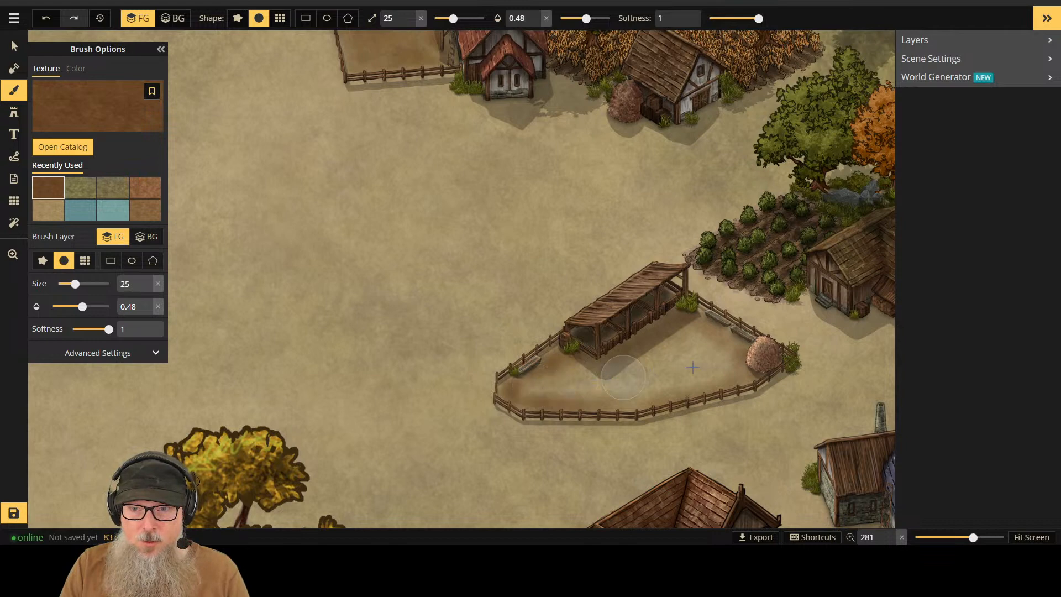
pyautogui.moveTo(728, 363)
pyautogui.mouseDown()
pyautogui.moveTo(524, 386)
pyautogui.moveTo(558, 395)
pyautogui.moveTo(608, 376)
pyautogui.moveTo(685, 387)
pyautogui.moveTo(692, 329)
pyautogui.moveTo(678, 316)
pyautogui.moveTo(730, 362)
pyautogui.moveTo(680, 325)
pyautogui.moveTo(592, 354)
pyautogui.moveTo(571, 381)
pyautogui.moveTo(702, 360)
pyautogui.moveTo(619, 357)
pyautogui.moveTo(537, 381)
pyautogui.moveTo(642, 399)
pyautogui.moveTo(724, 380)
pyautogui.moveTo(594, 397)
pyautogui.mouseUp()
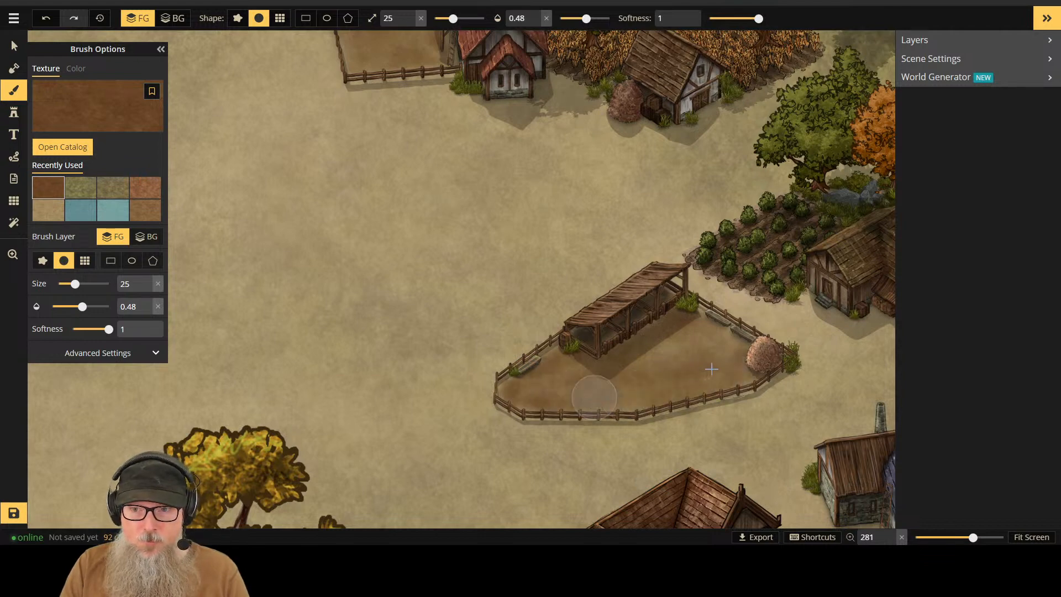
pyautogui.moveTo(712, 368)
pyautogui.mouseDown()
pyautogui.moveTo(730, 359)
pyautogui.moveTo(683, 323)
pyautogui.moveTo(584, 382)
pyautogui.moveTo(533, 373)
pyautogui.moveTo(661, 353)
pyautogui.moveTo(752, 370)
pyautogui.moveTo(661, 394)
pyautogui.moveTo(503, 391)
pyautogui.moveTo(554, 395)
pyautogui.moveTo(524, 401)
pyautogui.moveTo(686, 390)
pyautogui.moveTo(700, 357)
pyautogui.moveTo(726, 353)
pyautogui.moveTo(687, 326)
pyautogui.moveTo(759, 350)
pyautogui.moveTo(687, 325)
pyautogui.moveTo(576, 371)
pyautogui.moveTo(688, 343)
pyautogui.moveTo(610, 366)
pyautogui.moveTo(669, 364)
pyautogui.moveTo(575, 368)
pyautogui.moveTo(729, 370)
pyautogui.mouseUp()
# Step: Deepen the brown dirt inside the red-roofed barn's pen with a size 26 brush
pyautogui.scroll(-1, 509, 139)
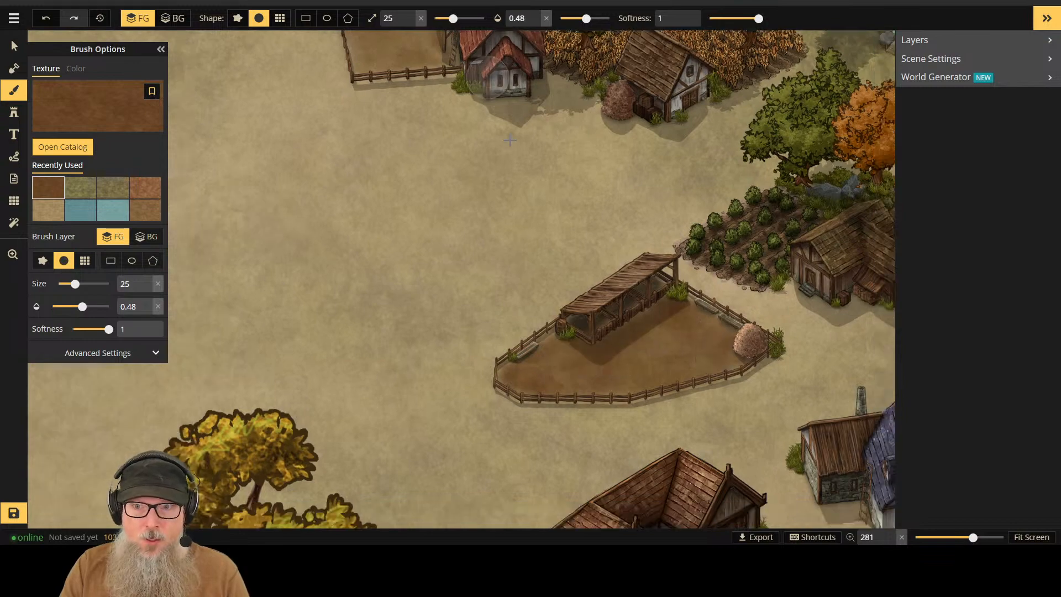
pyautogui.scroll(-3, 509, 140)
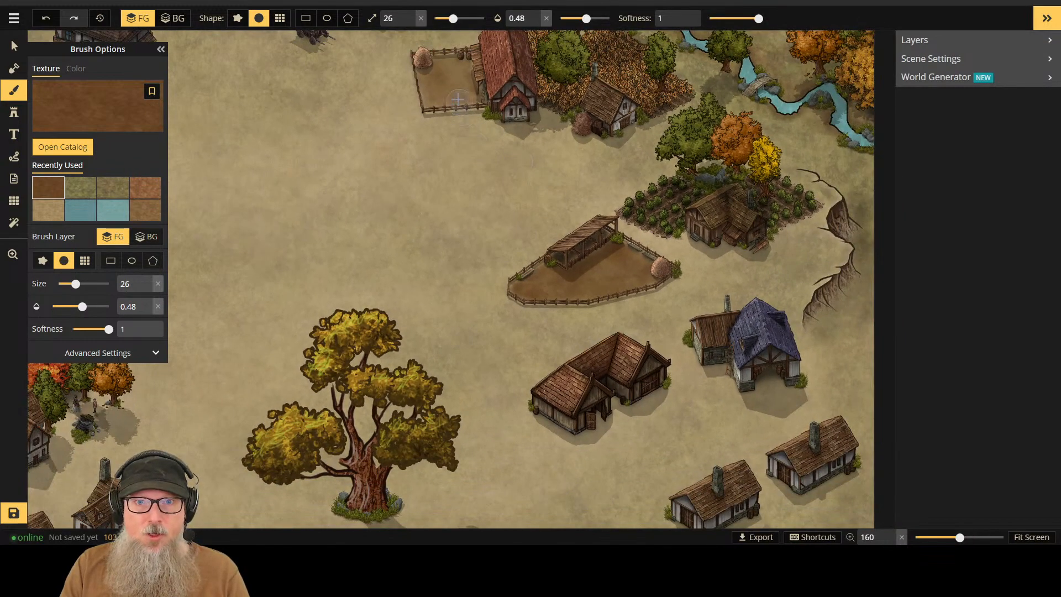
pyautogui.scroll(4, 475, 228)
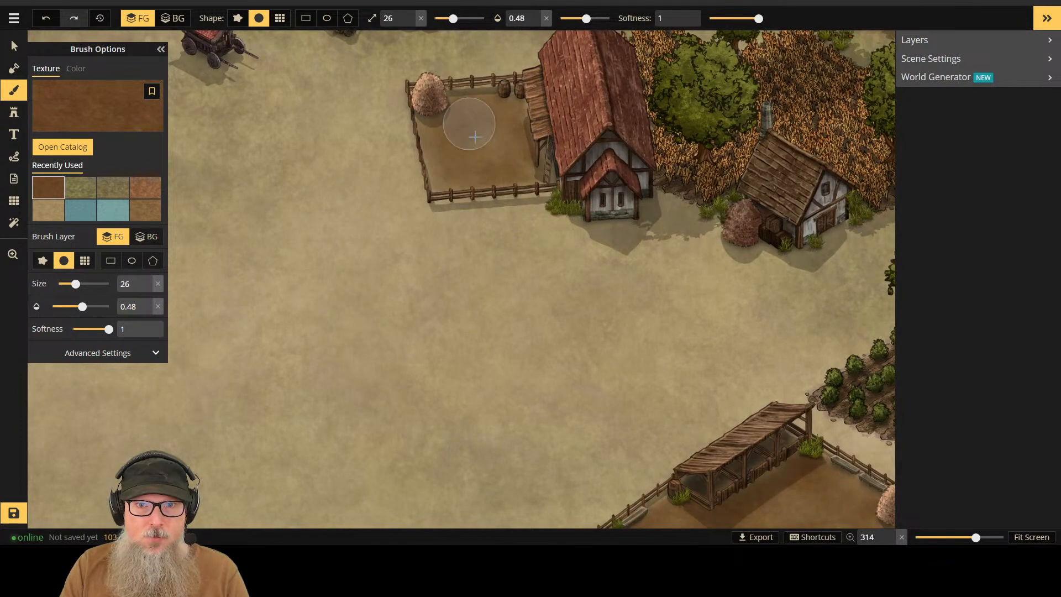
pyautogui.moveTo(475, 136)
pyautogui.mouseDown()
pyautogui.moveTo(521, 160)
pyautogui.moveTo(504, 136)
pyautogui.moveTo(507, 119)
pyautogui.moveTo(474, 125)
pyautogui.moveTo(473, 178)
pyautogui.moveTo(432, 122)
pyautogui.moveTo(442, 178)
pyautogui.moveTo(543, 177)
pyautogui.moveTo(509, 143)
pyautogui.mouseUp()
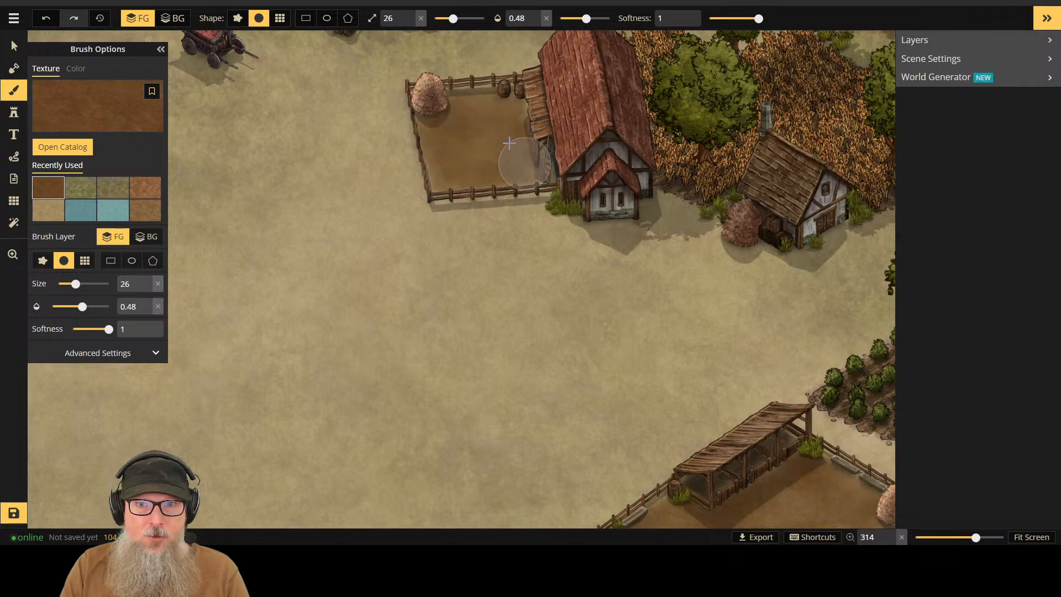
pyautogui.scroll(-3, 550, 126)
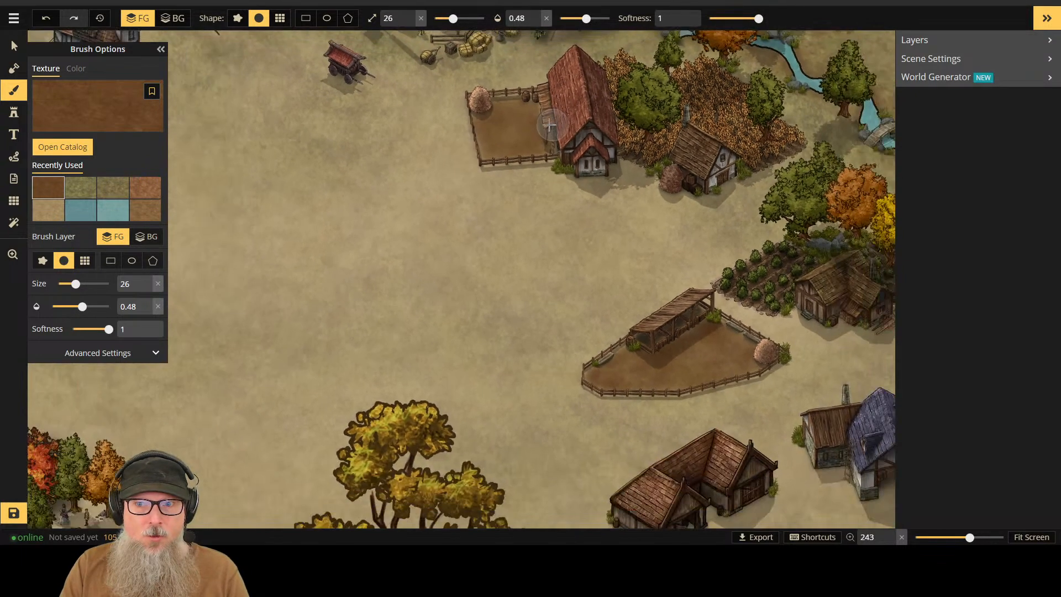
pyautogui.scroll(-3, 509, 96)
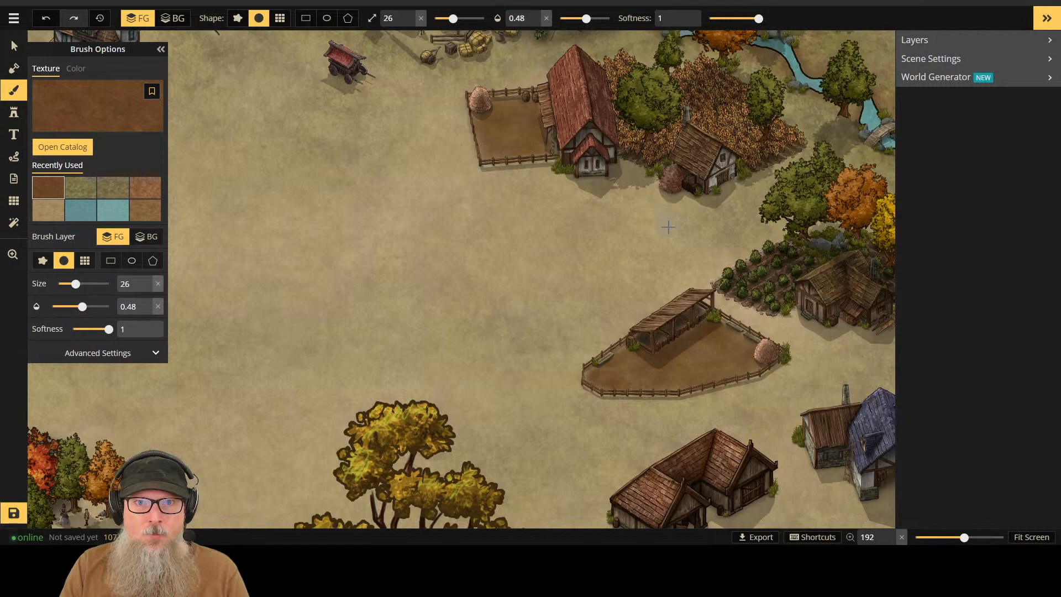
# Step: Save the map
pyautogui.scroll(-8, 668, 227)
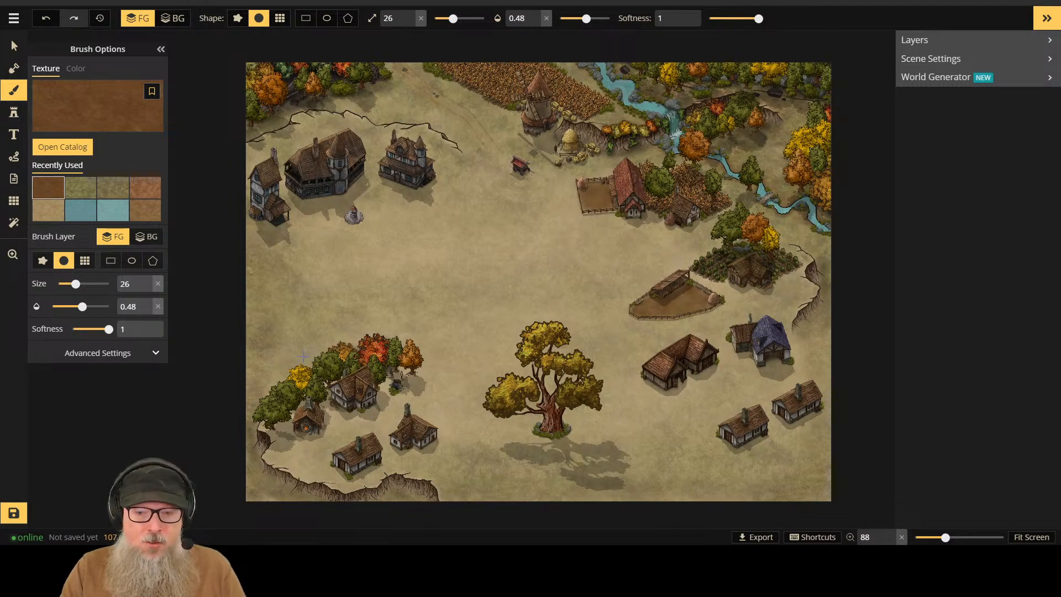
pyautogui.click(15, 511)
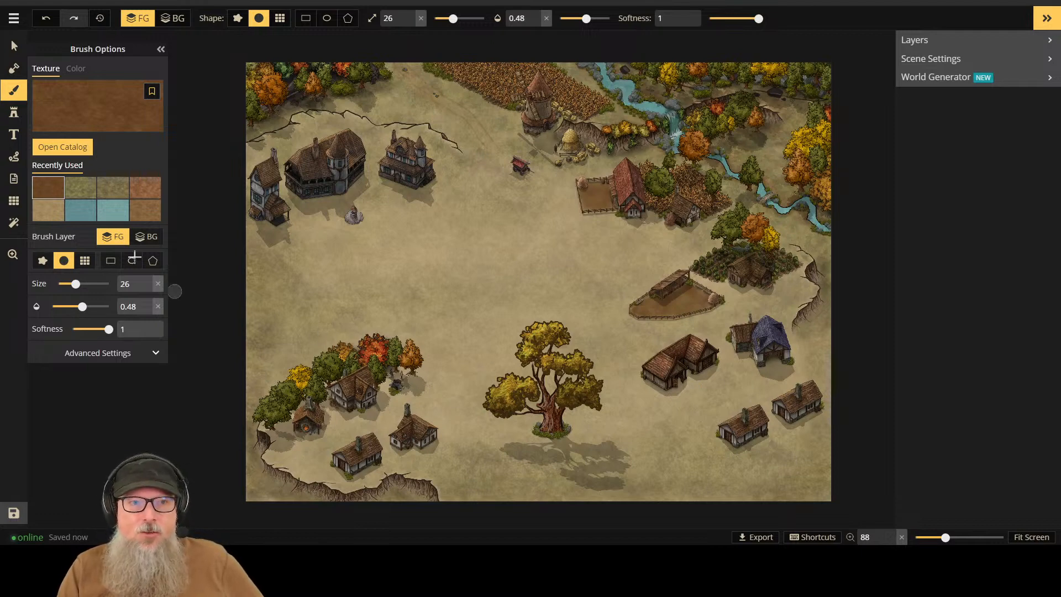
# Step: Try a pasted copy of the southwestern tree-ringed cottage beside the southeastern cottages and delete it
pyautogui.click(12, 43)
pyautogui.click(364, 387)
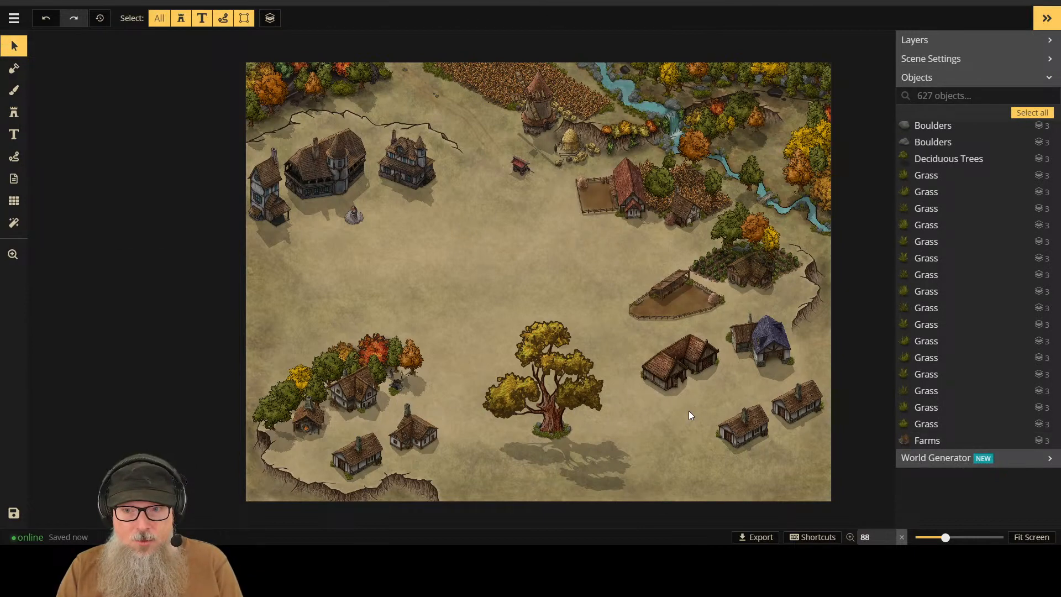
pyautogui.hotkey('ctrl', 'v')
pyautogui.click(744, 423)
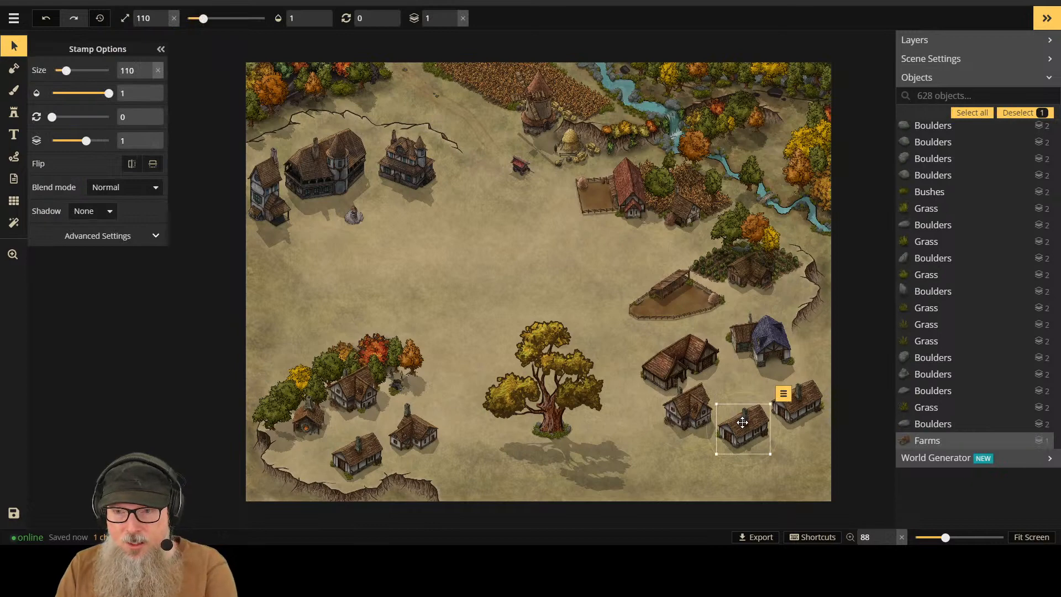
pyautogui.scroll(5, 724, 414)
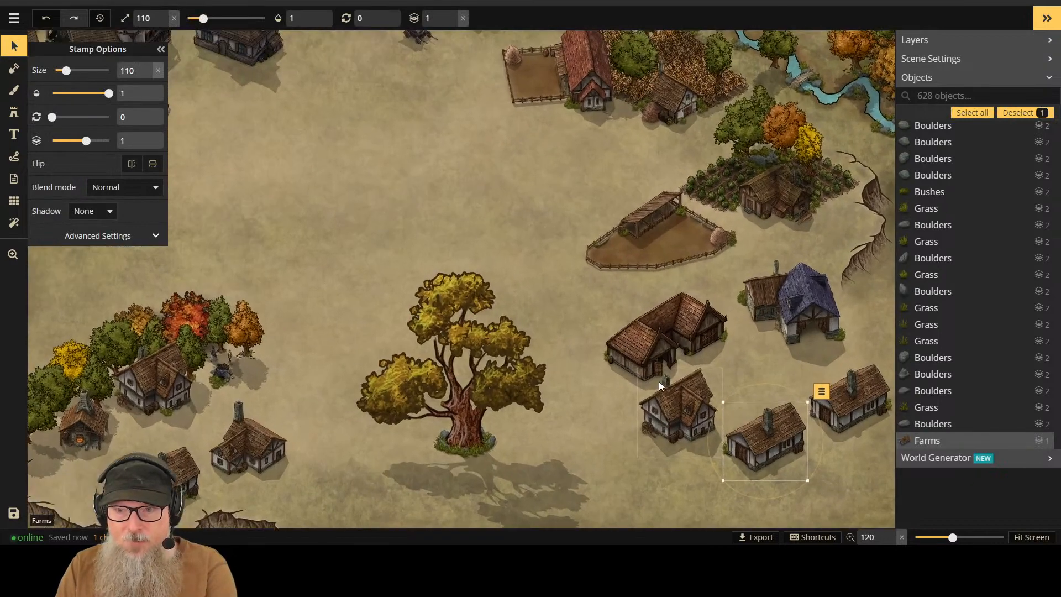
pyautogui.click(678, 396)
pyautogui.press('Delete')
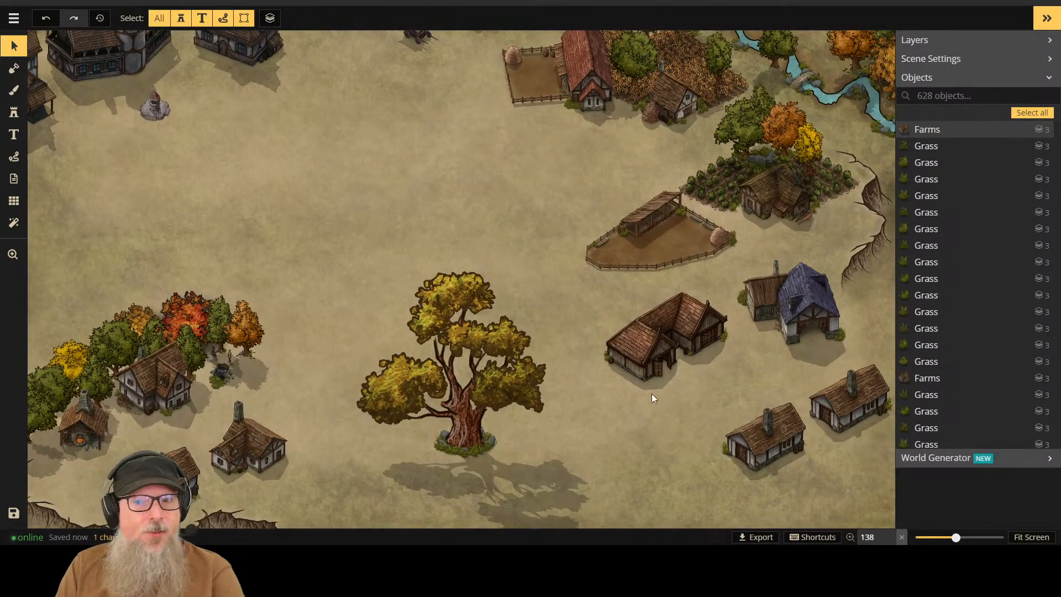
# Step: Preview the different farm building stamps over the open ground in the middle of the village
pyautogui.scroll(-4, 364, 259)
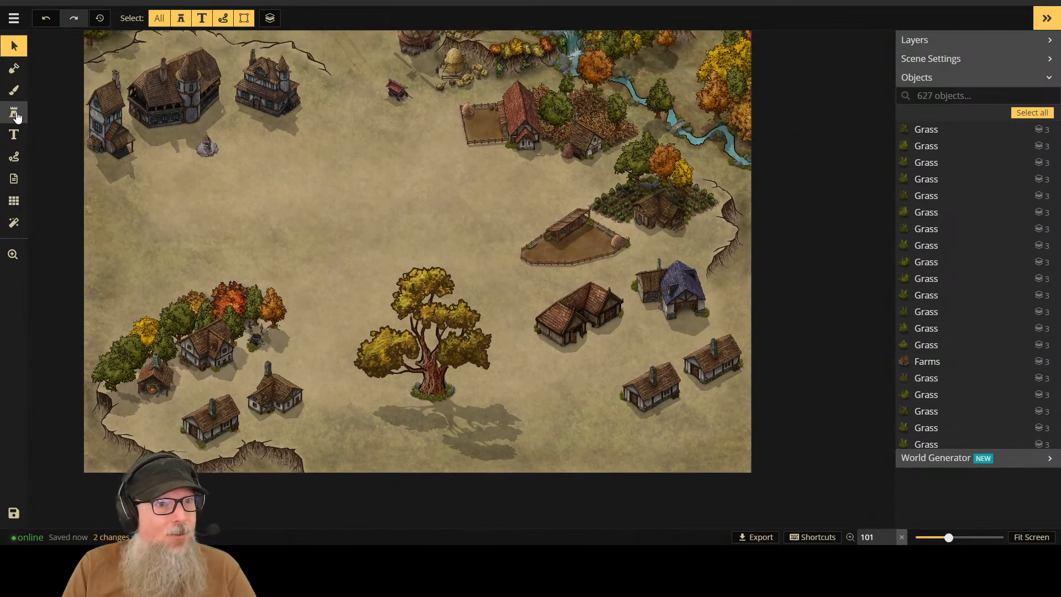
pyautogui.click(15, 113)
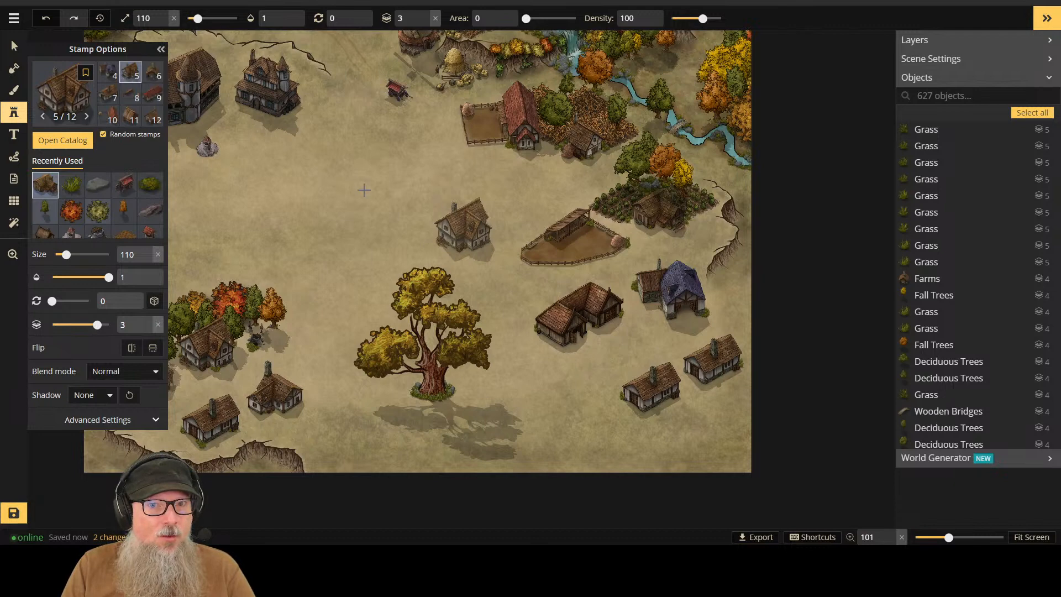
pyautogui.click(108, 72)
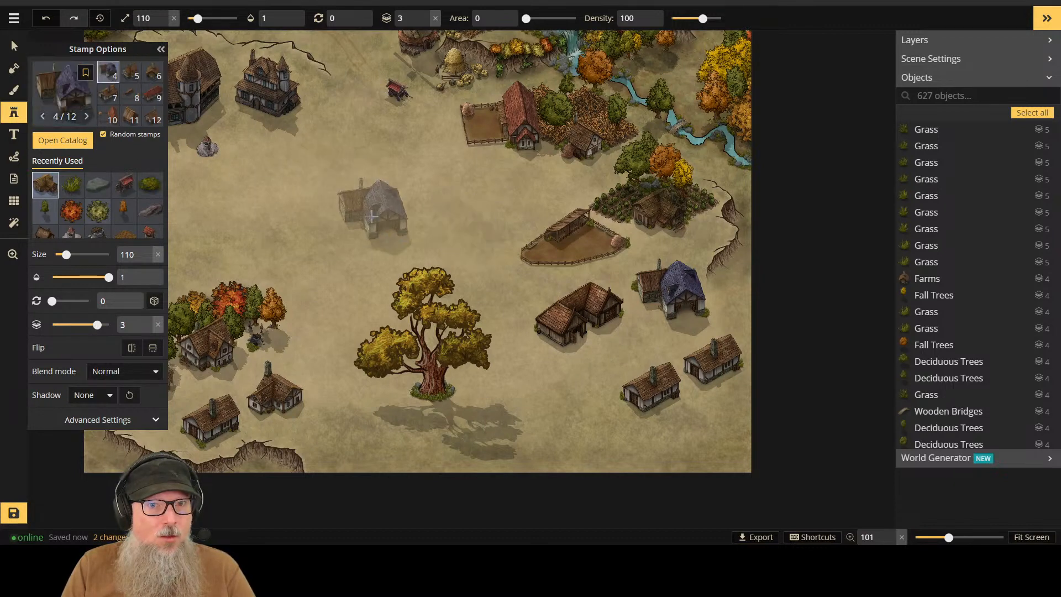
pyautogui.click(462, 230)
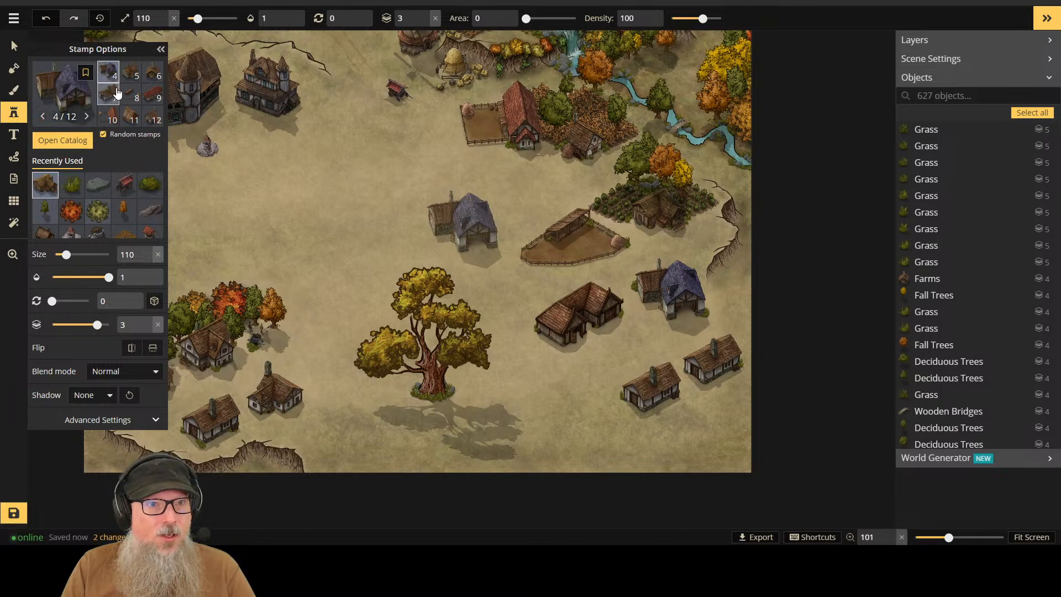
pyautogui.click(110, 96)
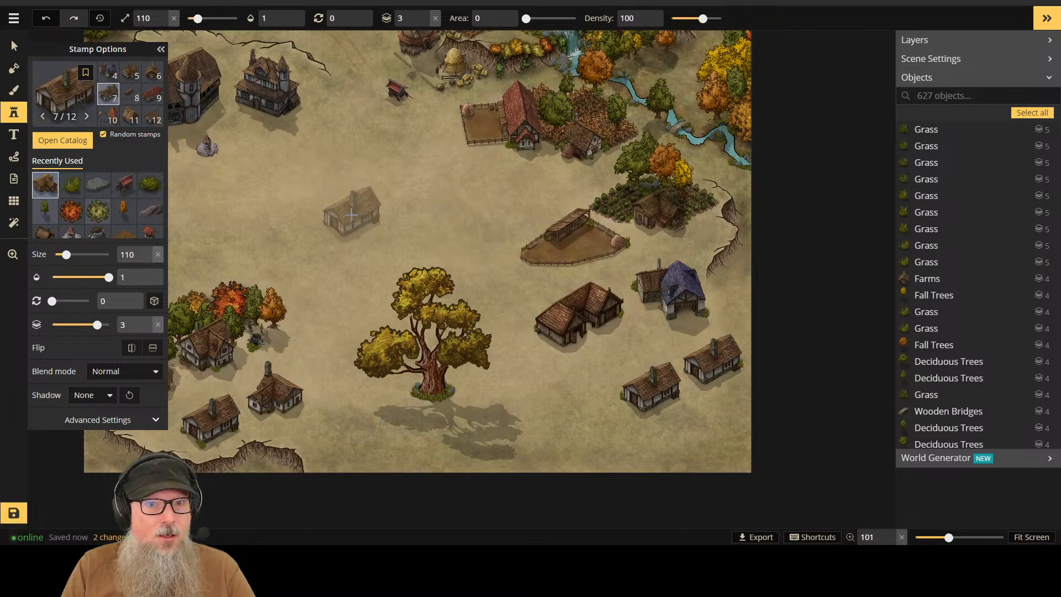
pyautogui.click(133, 119)
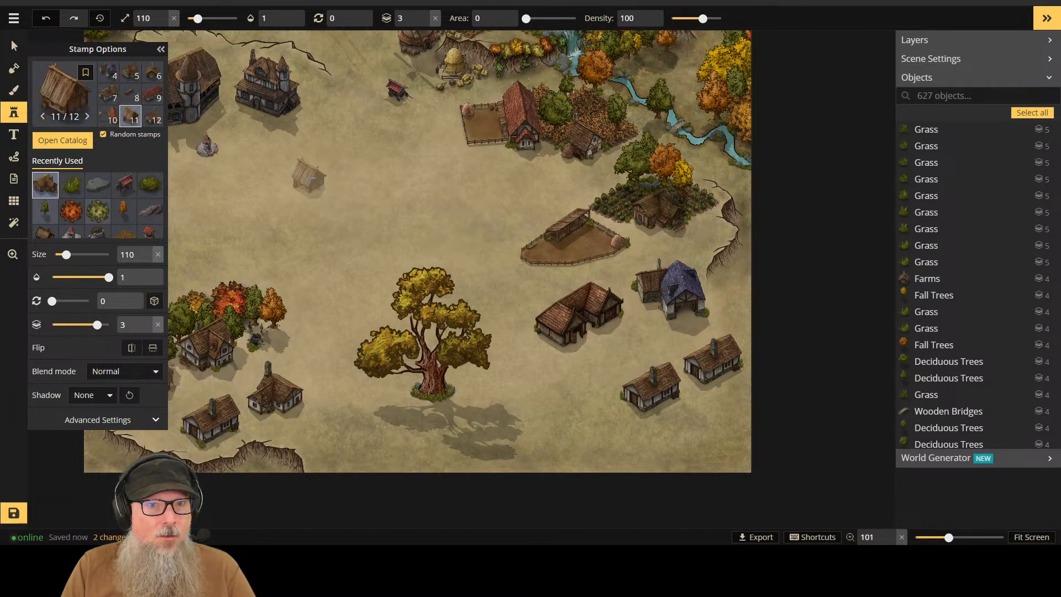
pyautogui.click(144, 95)
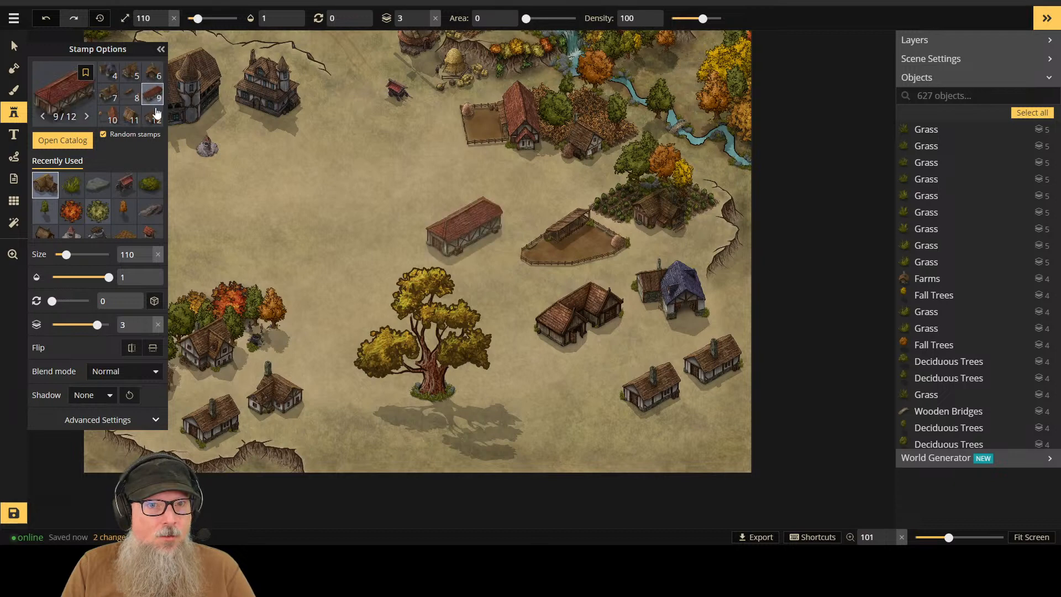
pyautogui.click(158, 114)
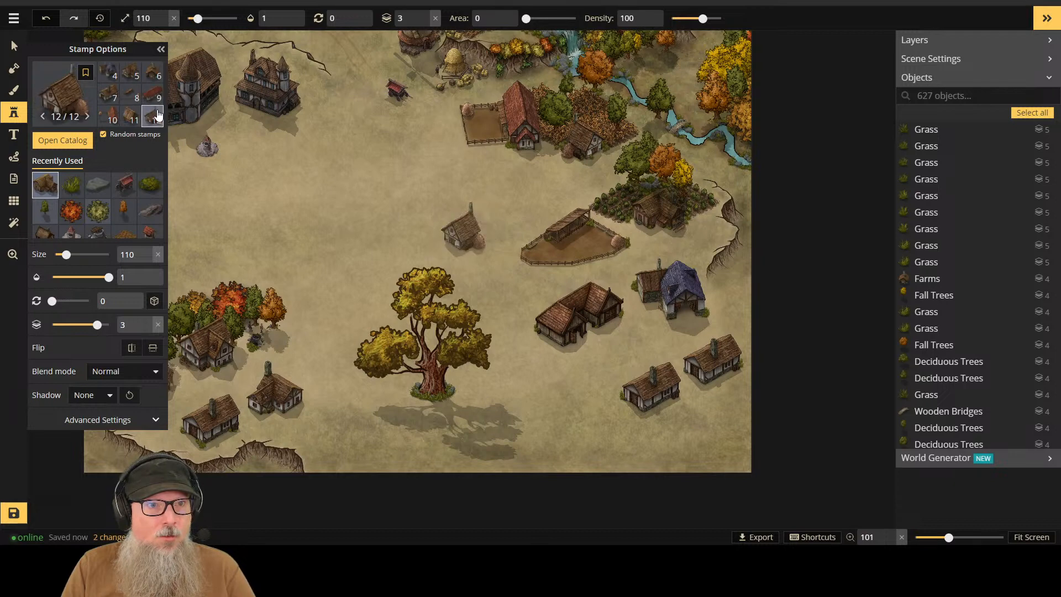
pyautogui.click(135, 95)
pyautogui.scroll(1, 142, 88)
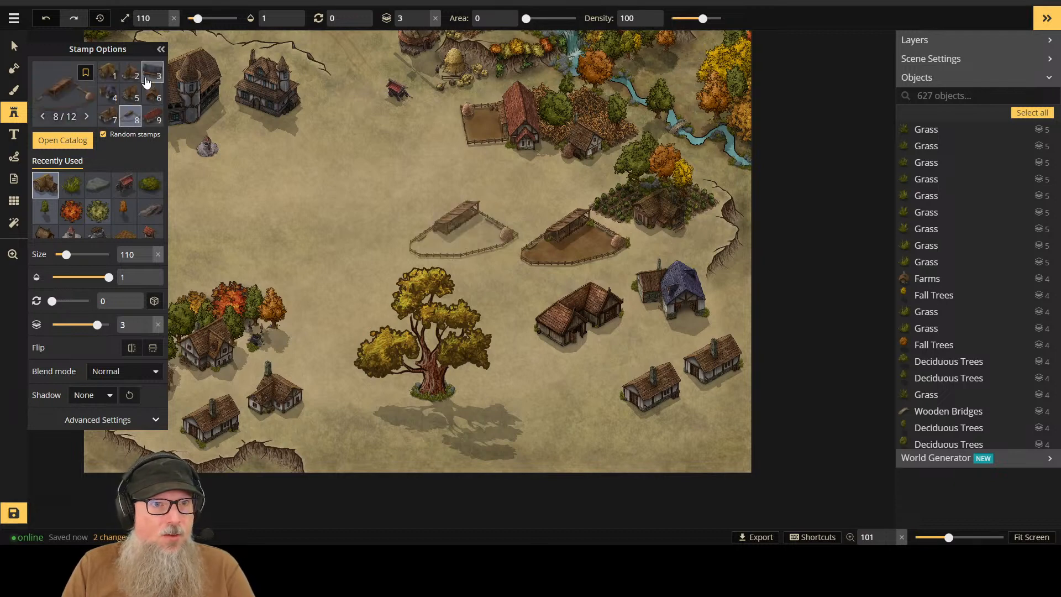
pyautogui.click(124, 72)
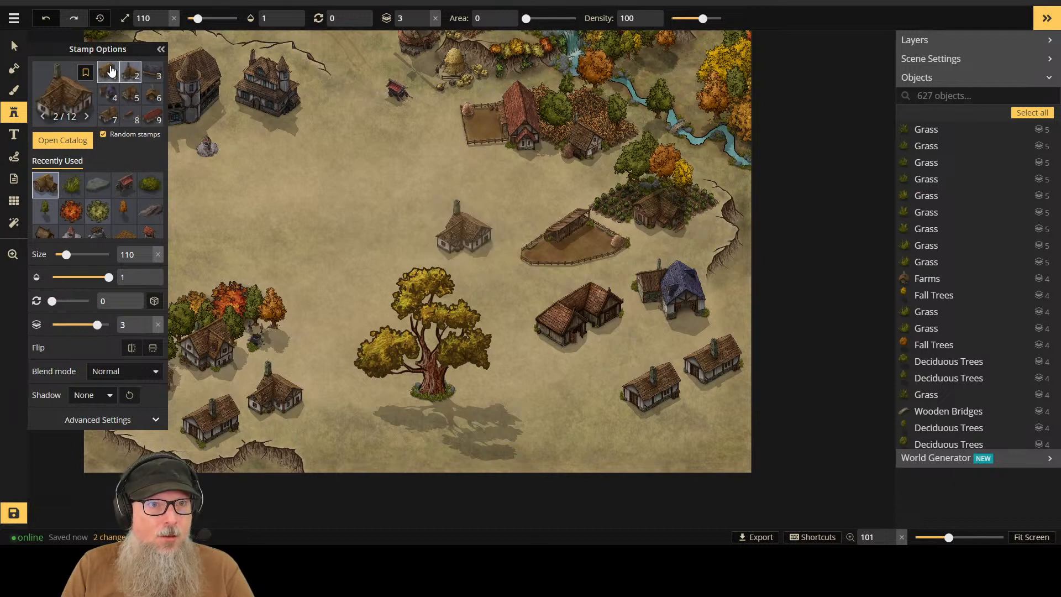
pyautogui.click(110, 71)
pyautogui.click(153, 72)
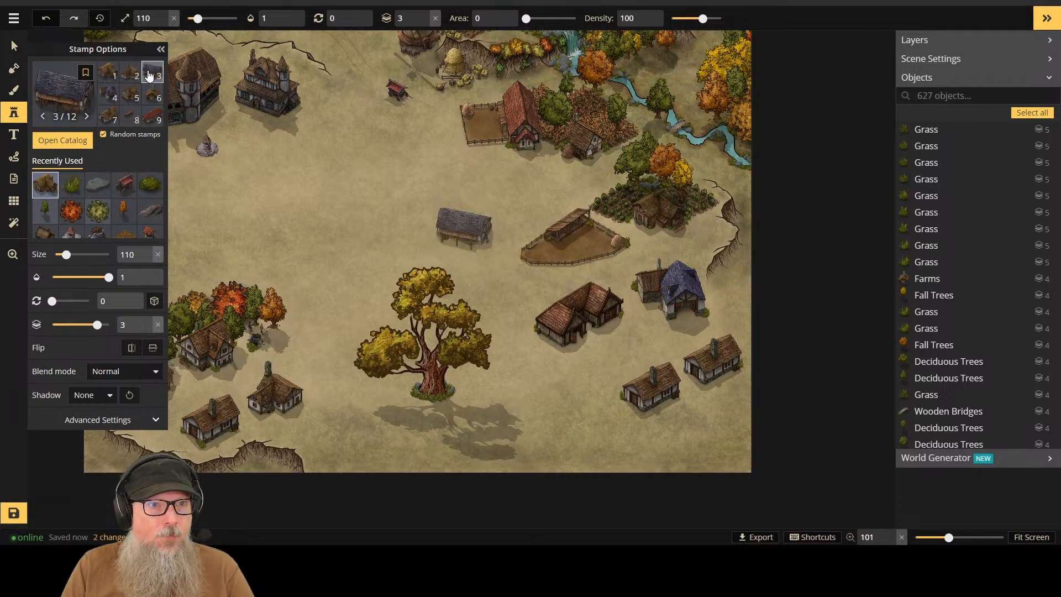
pyautogui.scroll(-2, 77, 219)
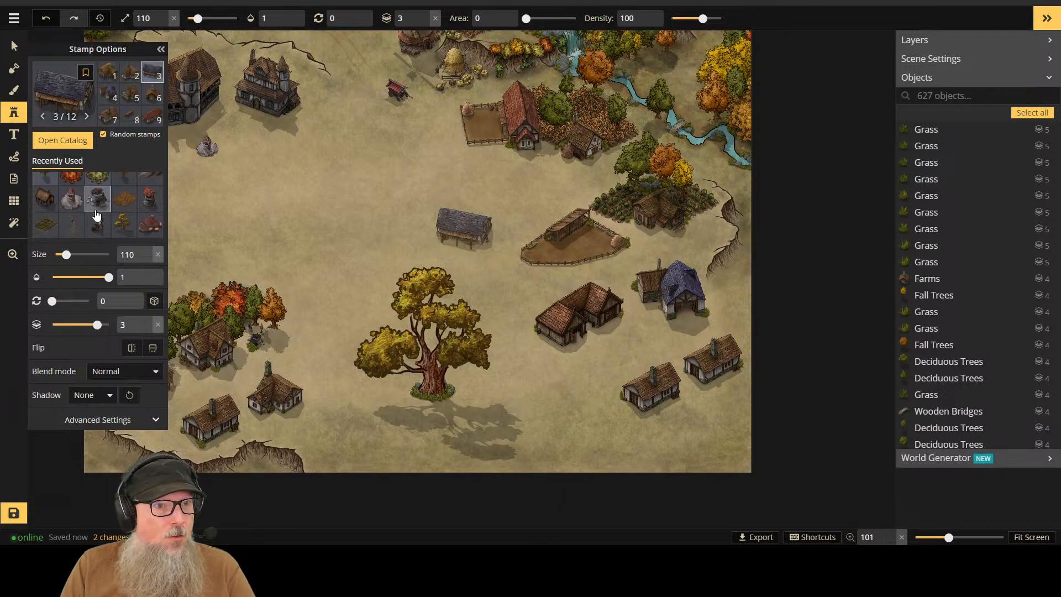
# Step: Search the stamp catalog for "town" and choose the 12-stamp Human Town 2 set
pyautogui.click(63, 140)
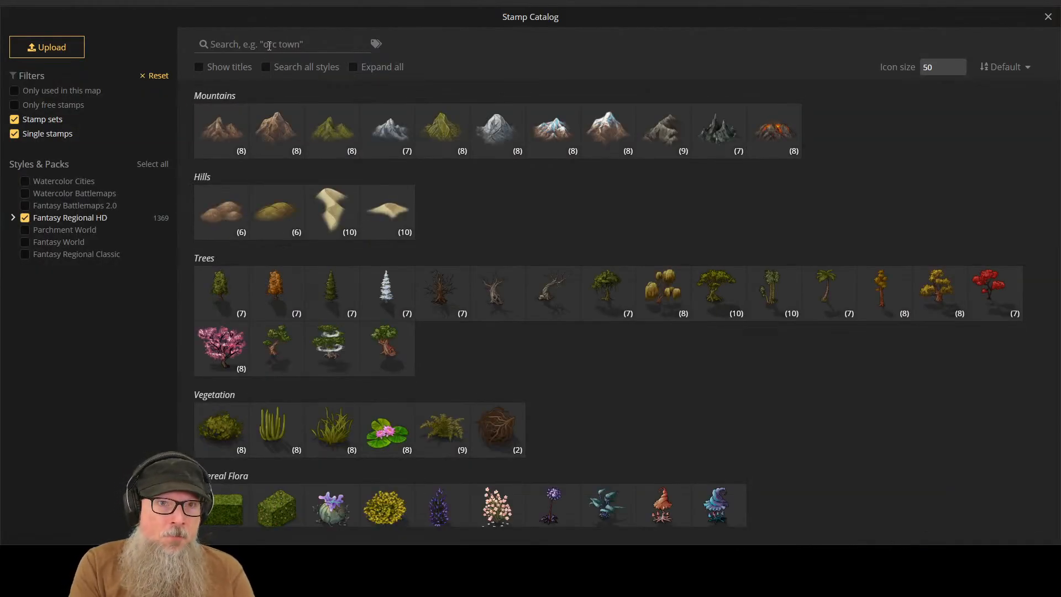
pyautogui.write('town')
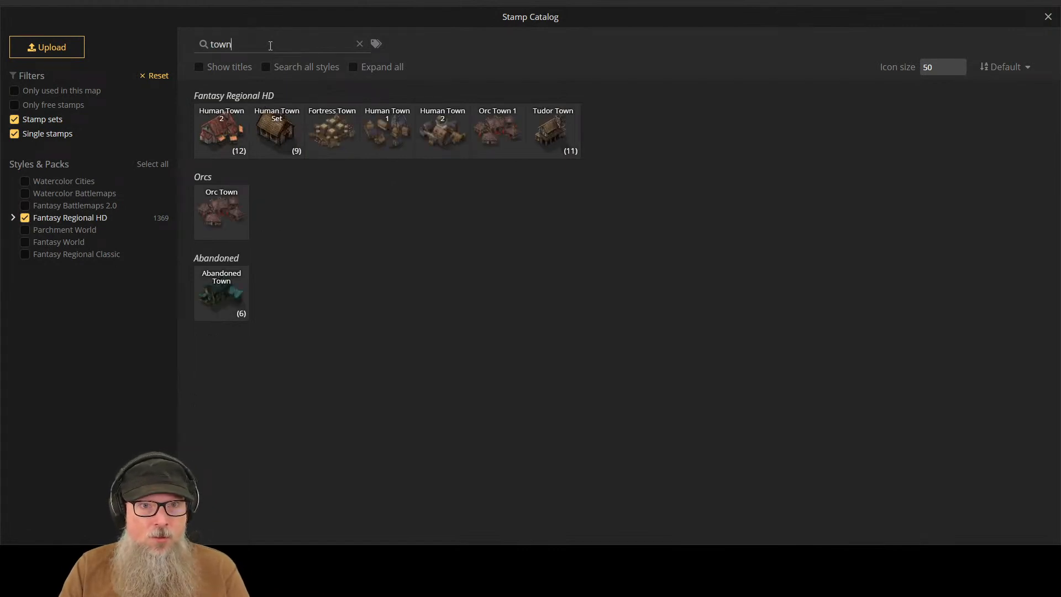
pyautogui.moveTo(277, 135)
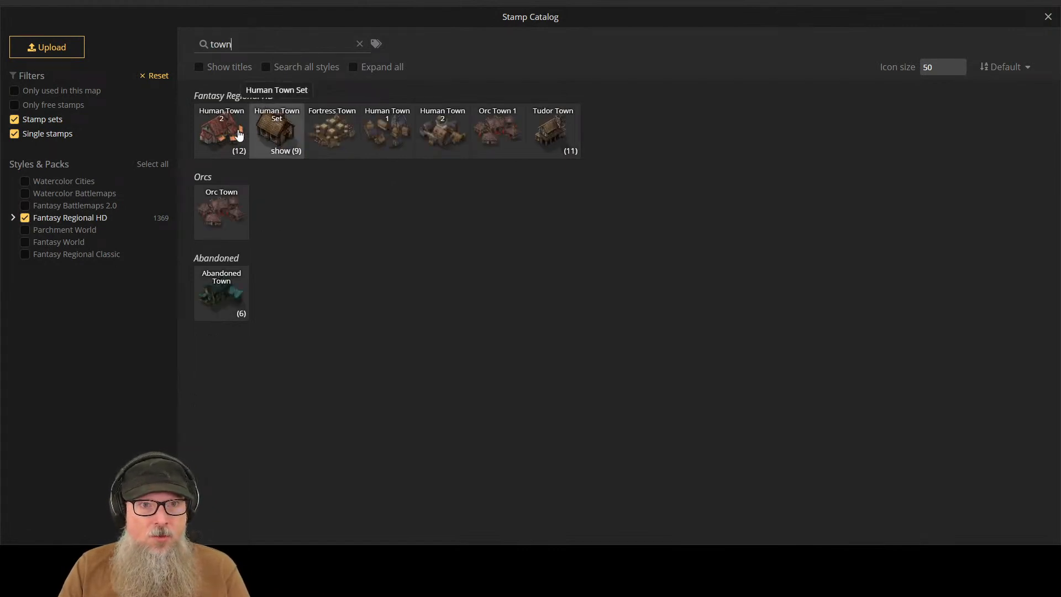
pyautogui.moveTo(212, 135)
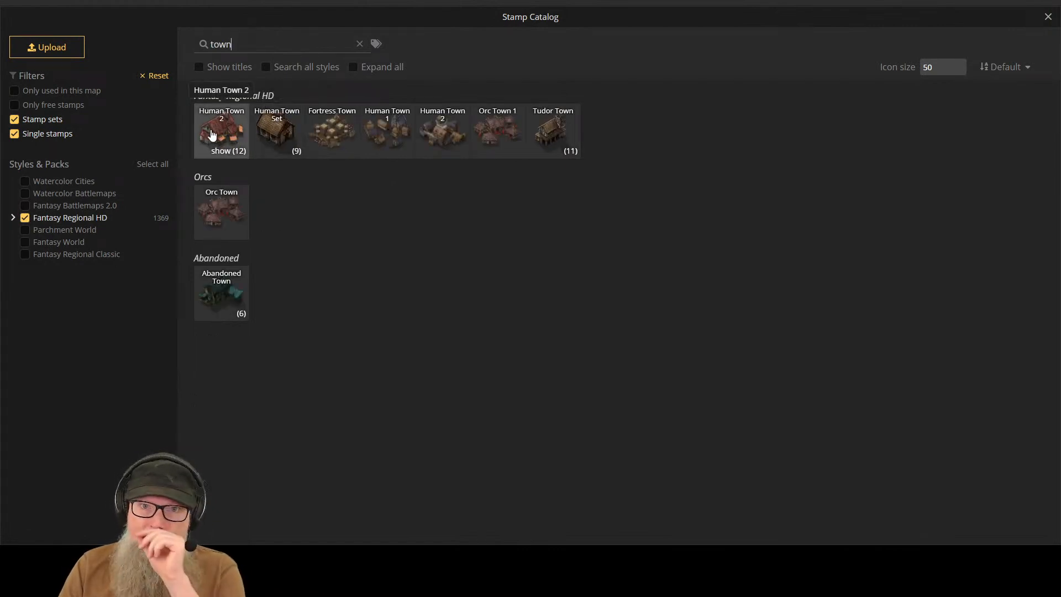
pyautogui.click(212, 135)
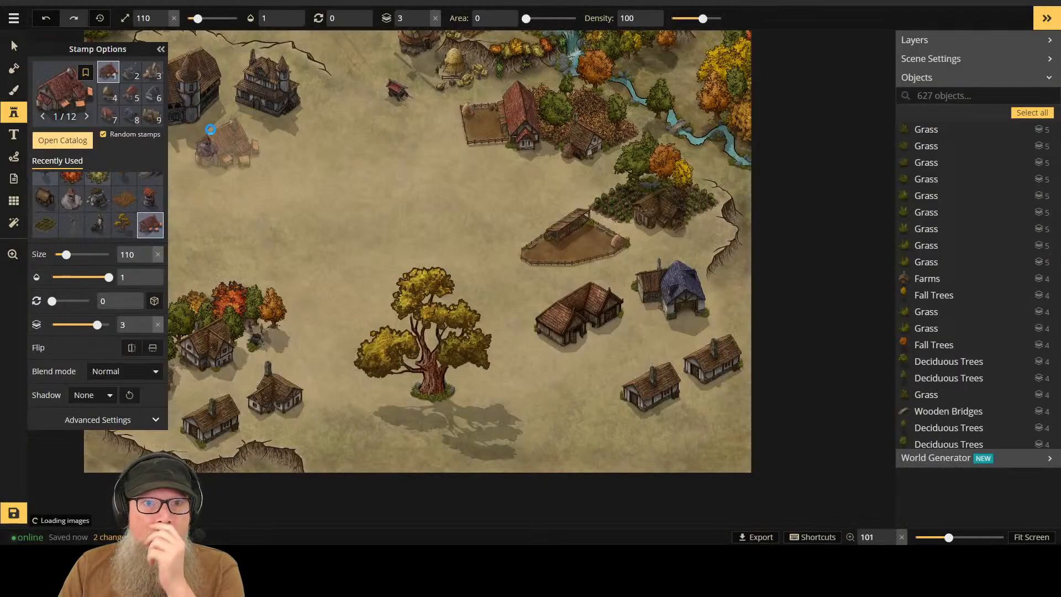
# Step: Preview Human Town 2 buildings 6, 8, 10, 12 and 9 over the open village centre
pyautogui.click(147, 97)
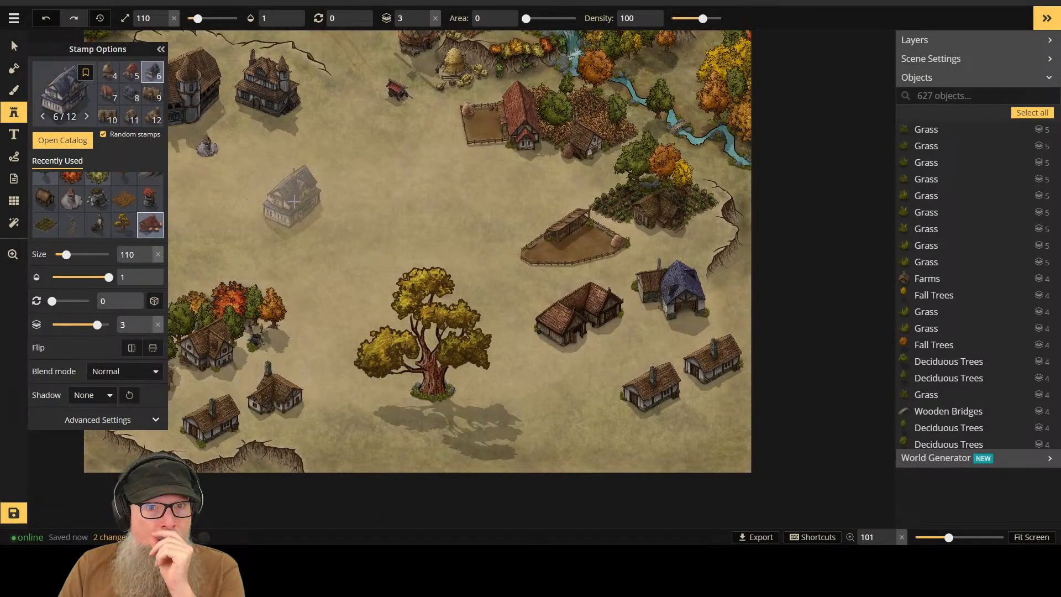
pyautogui.click(463, 225)
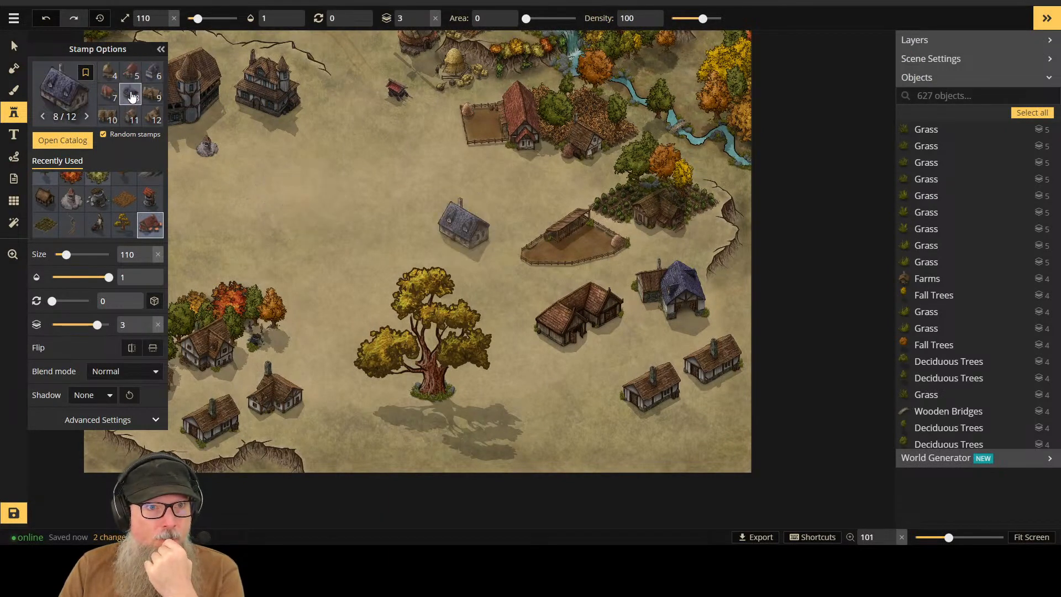
pyautogui.click(111, 121)
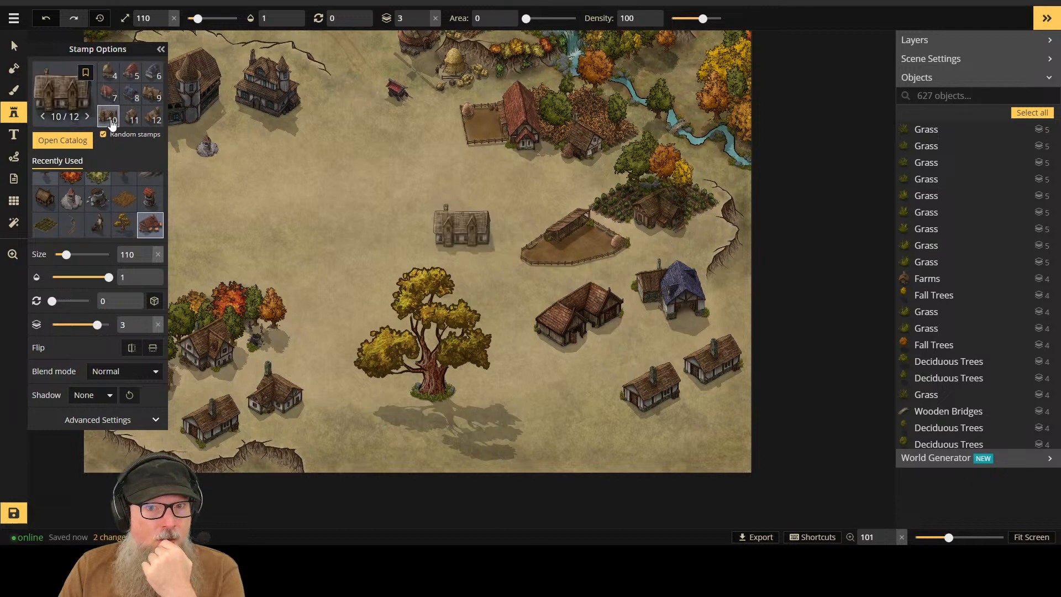
pyautogui.click(152, 117)
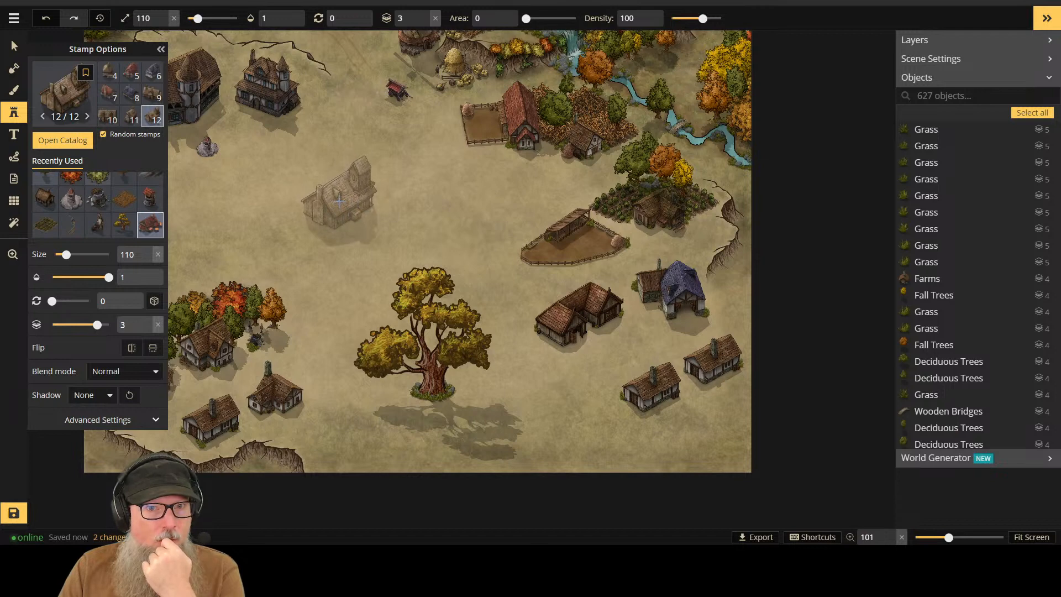
pyautogui.click(152, 95)
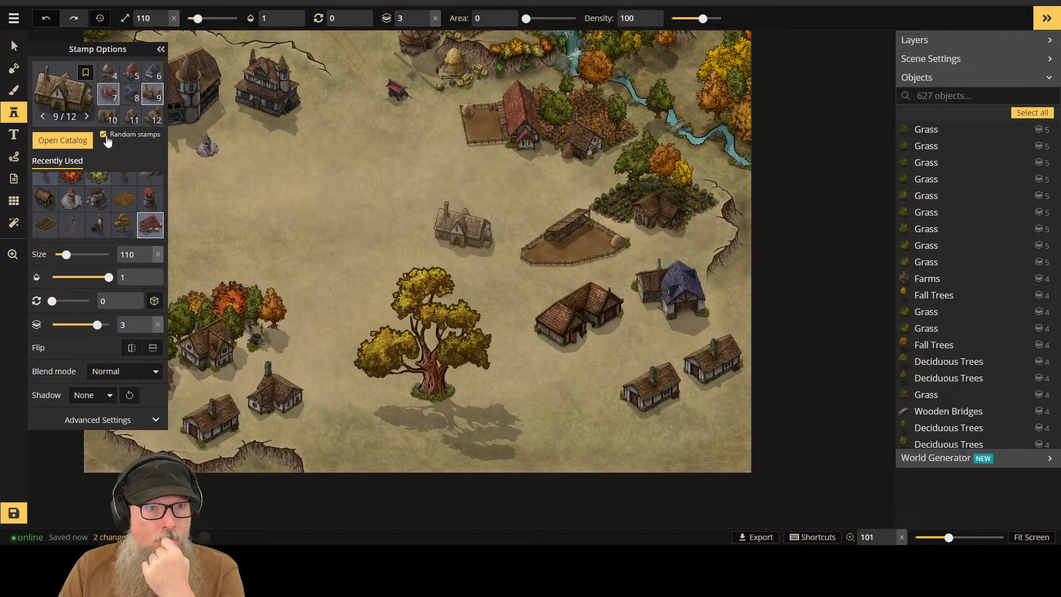
# Step: Switch to the Human Town Set and place its second building at size 110 on the open ground northwest of the large golden tree
pyautogui.click(73, 140)
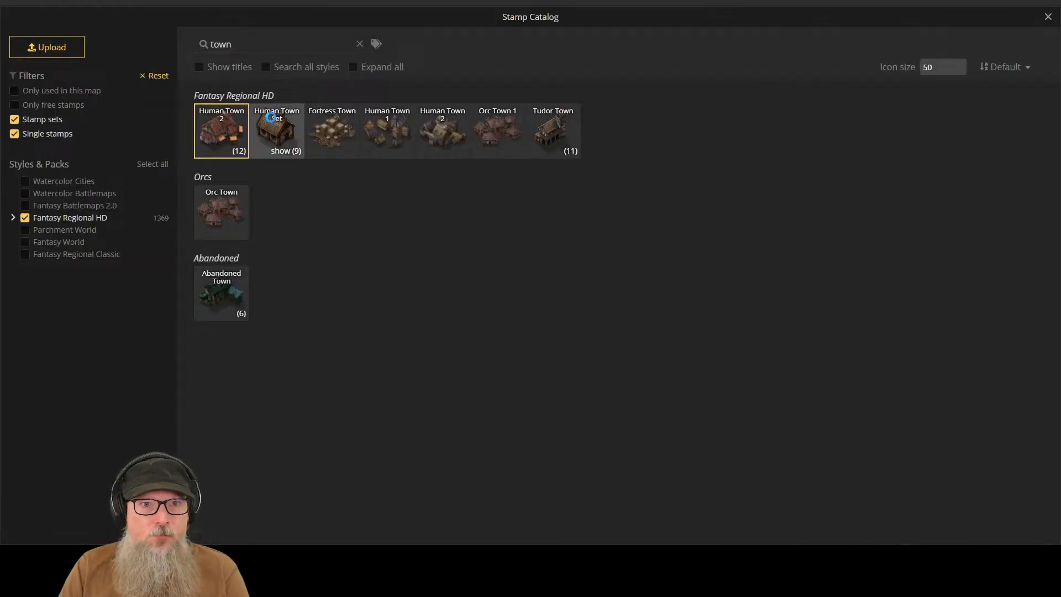
pyautogui.click(273, 126)
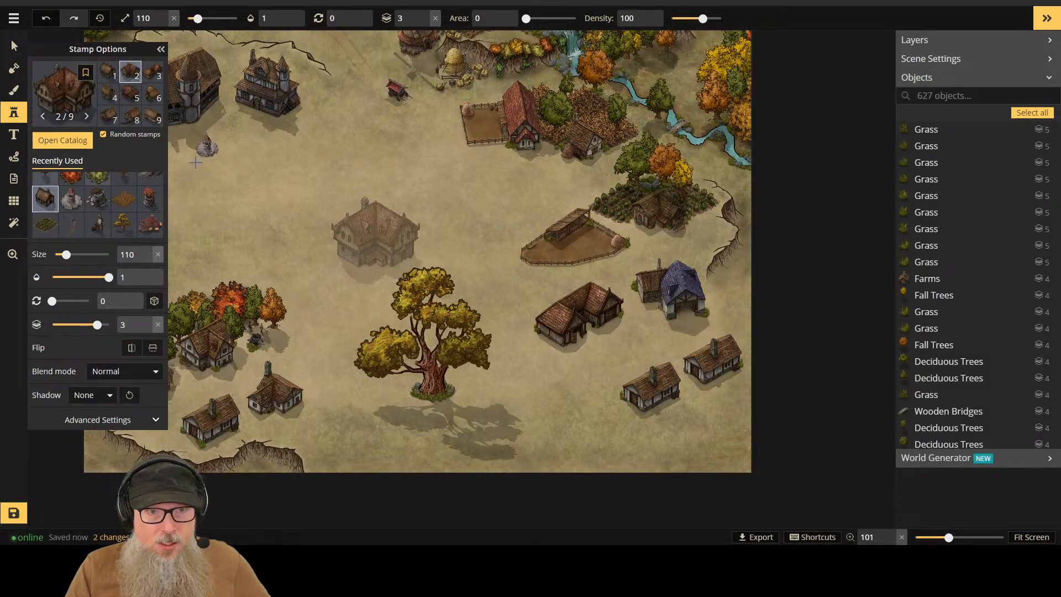
pyautogui.click(463, 223)
pyautogui.click(154, 72)
pyautogui.click(130, 95)
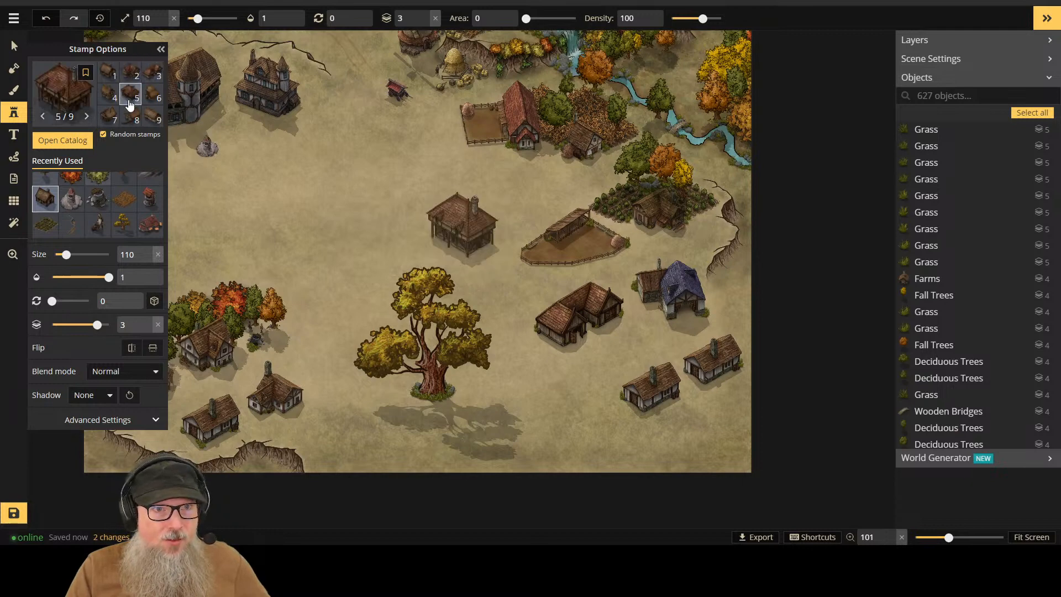
pyautogui.click(129, 73)
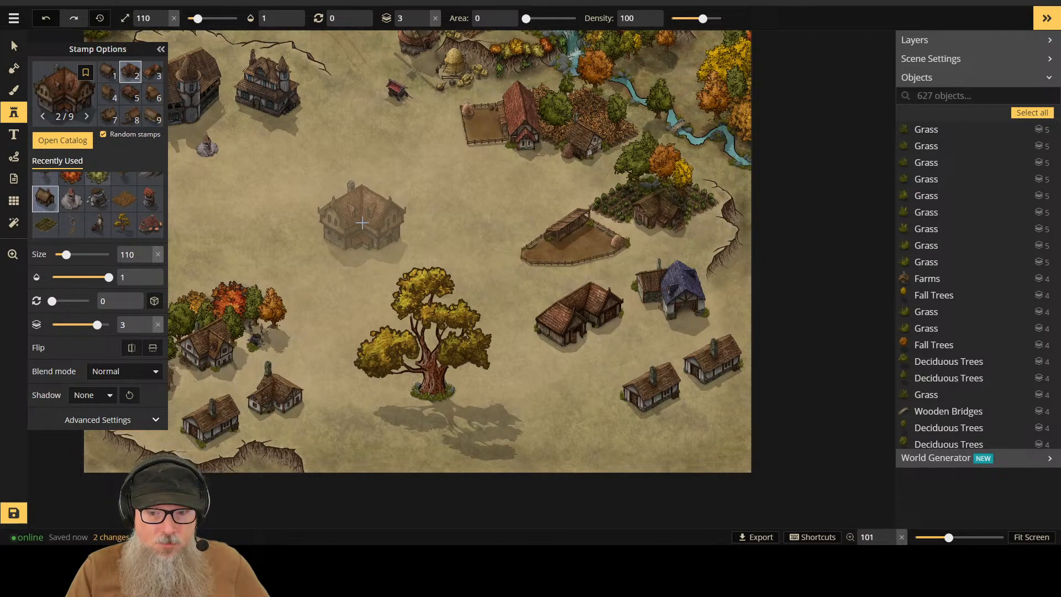
pyautogui.click(362, 223)
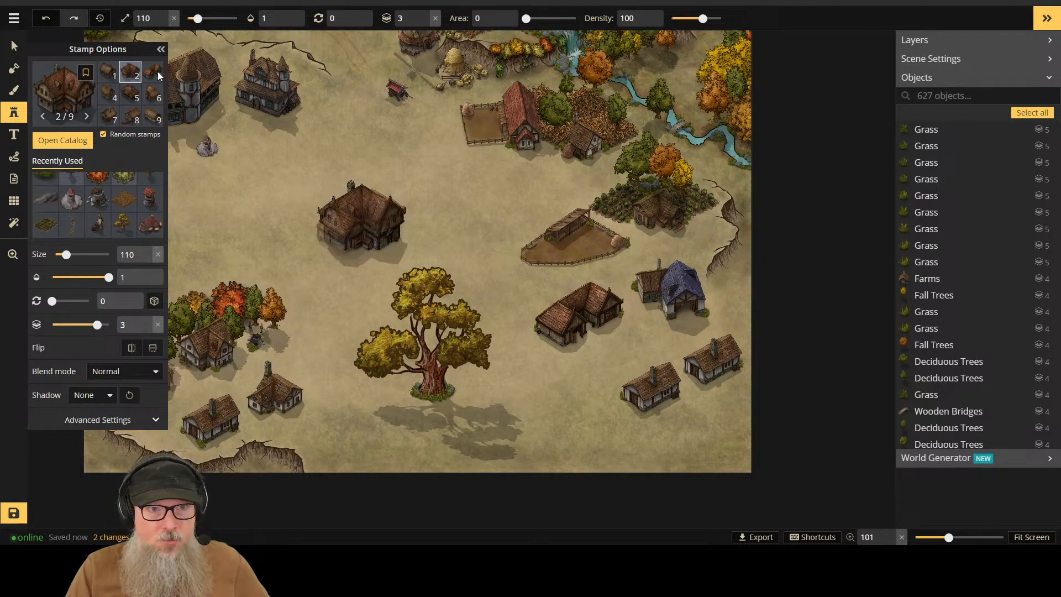
pyautogui.click(162, 49)
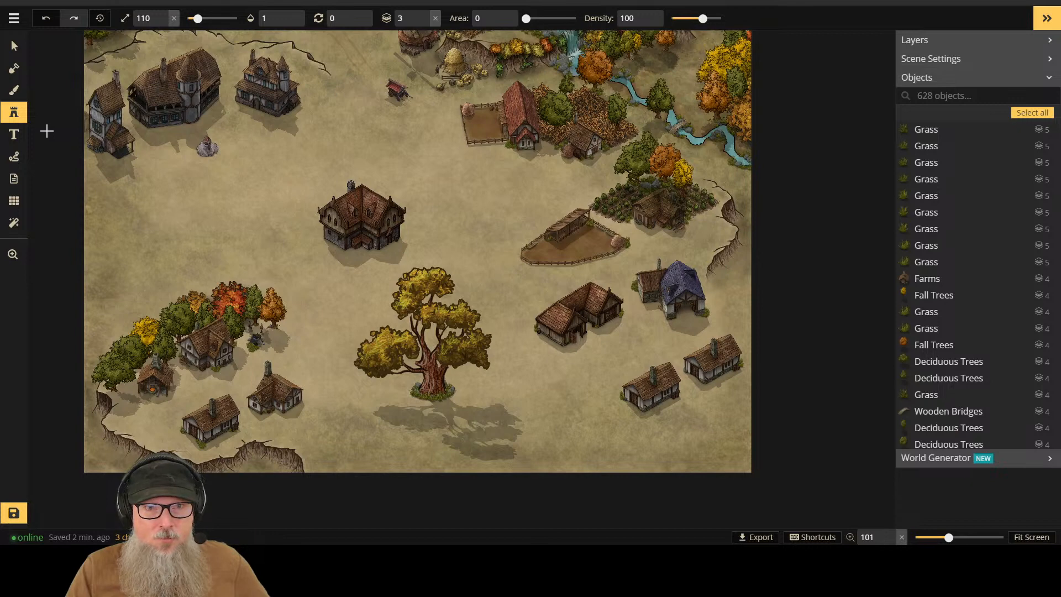
# Step: Try a 355° rotation and a horizontal flip on the newly placed town house, reverting each one
pyautogui.click(11, 48)
pyautogui.moveTo(421, 236); pyautogui.dragTo(433, 221)
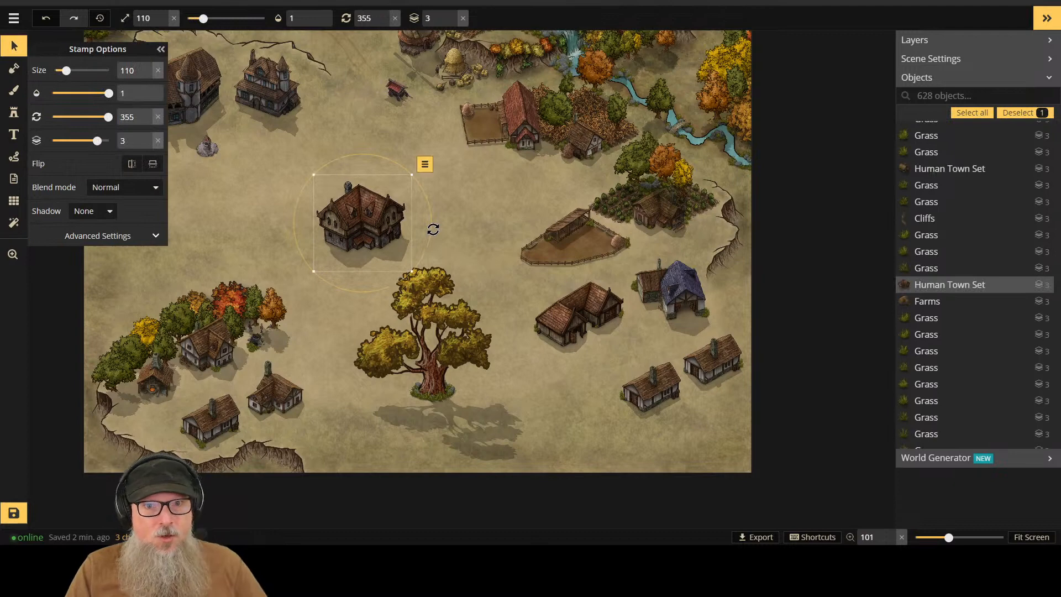
pyautogui.hotkey('ctrl', 'z')
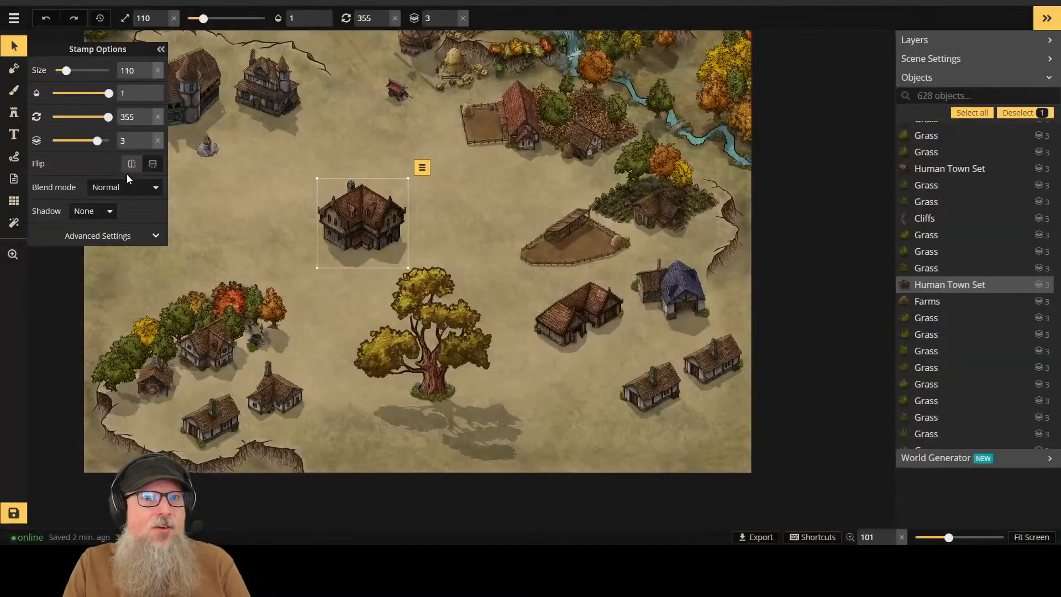
pyautogui.click(133, 164)
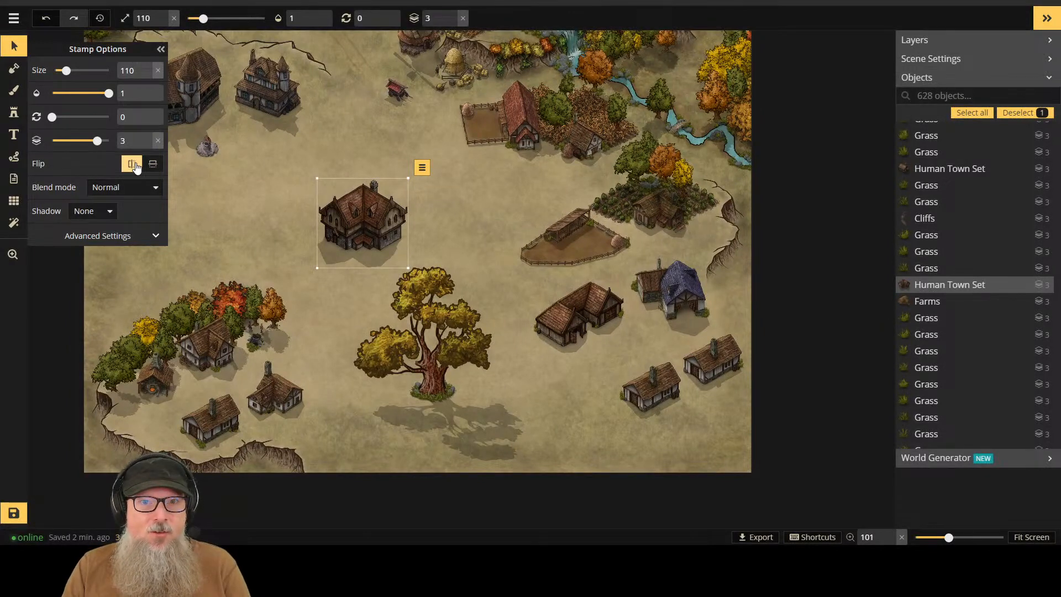
pyautogui.click(135, 166)
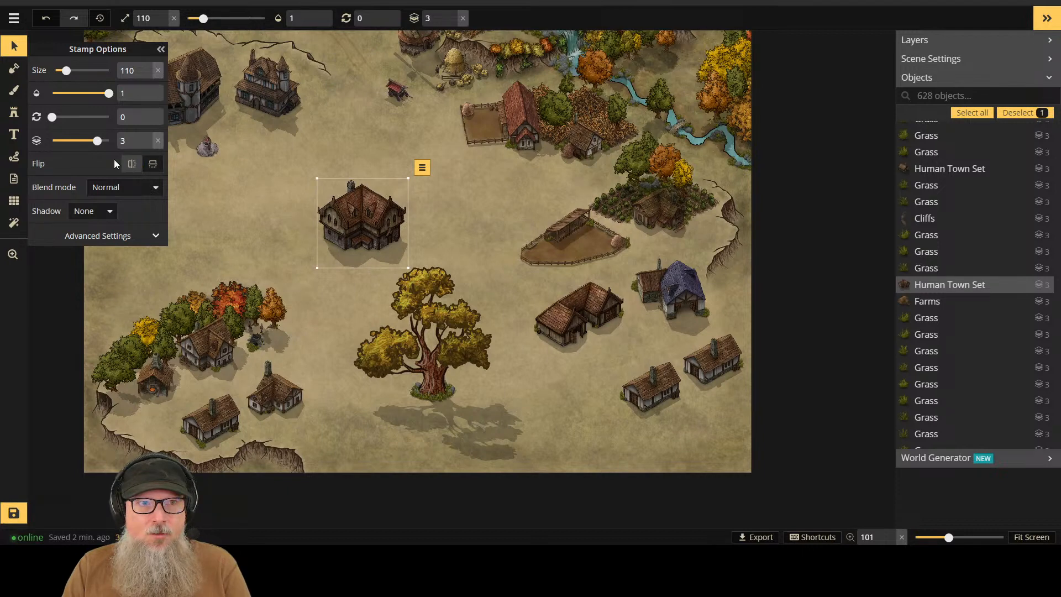
# Step: Move the large town house south so it sits against the northwest side of the golden tree's crown
pyautogui.click(12, 47)
pyautogui.scroll(-5, 337, 315)
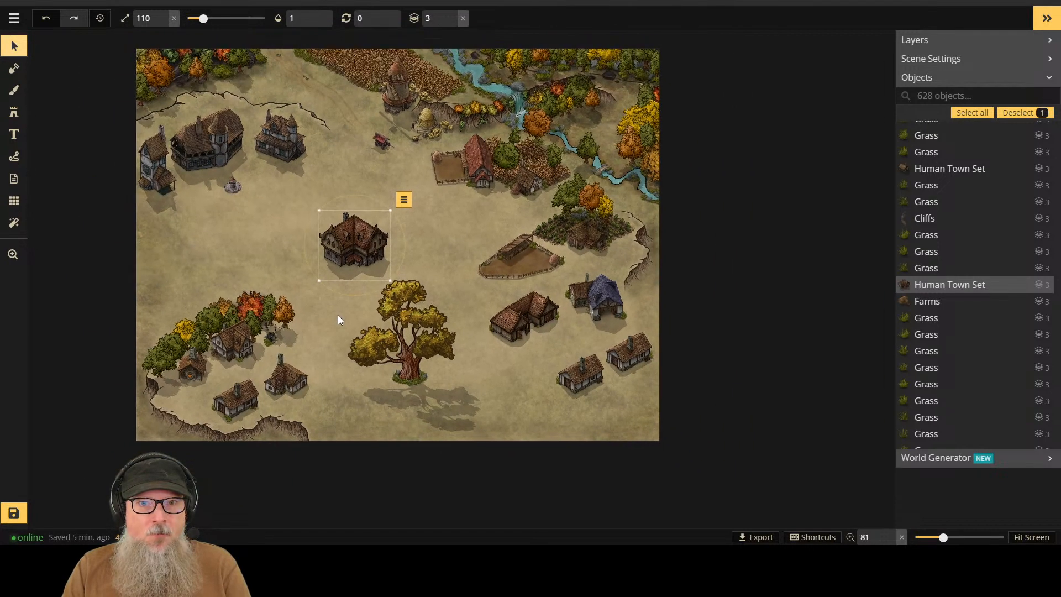
pyautogui.scroll(3, 338, 315)
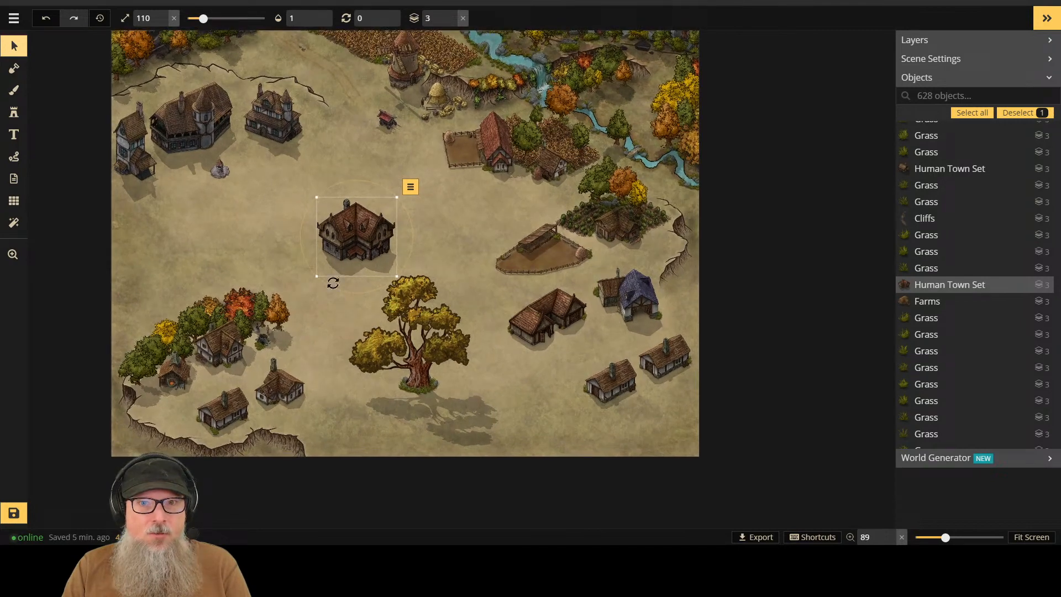
pyautogui.moveTo(366, 230); pyautogui.dragTo(369, 280)
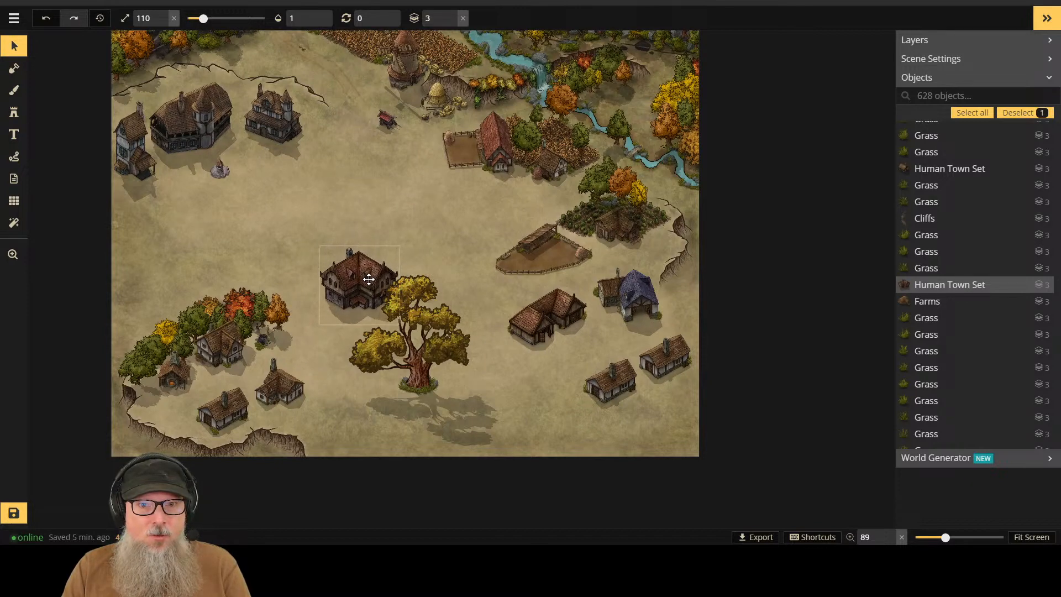
# Step: Move the large town house away from the golden tree's crown to the open ground northeast of the tree
pyautogui.moveTo(368, 279); pyautogui.dragTo(399, 278)
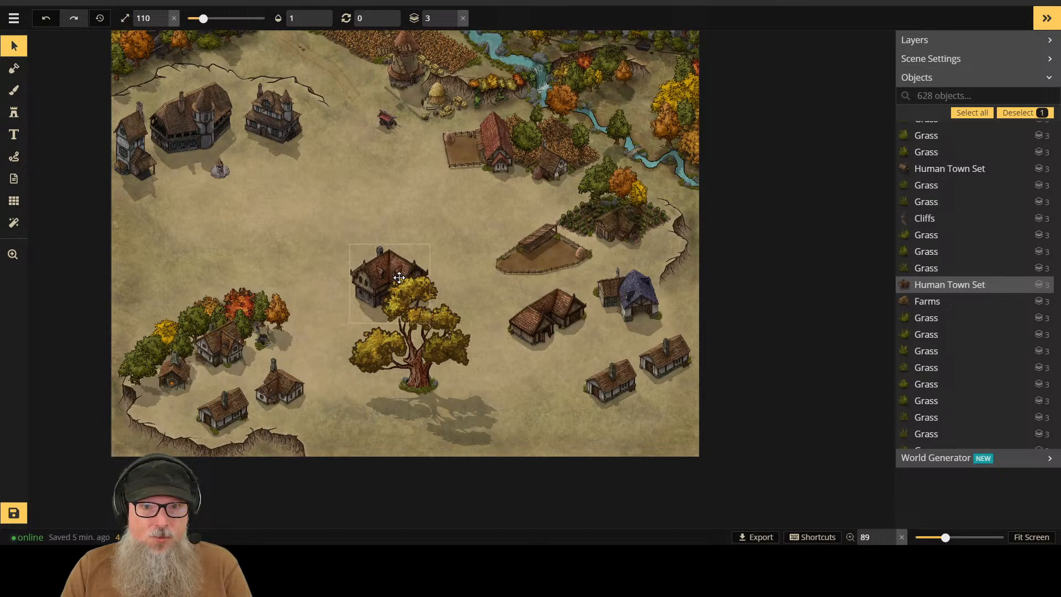
pyautogui.moveTo(399, 278); pyautogui.dragTo(399, 278)
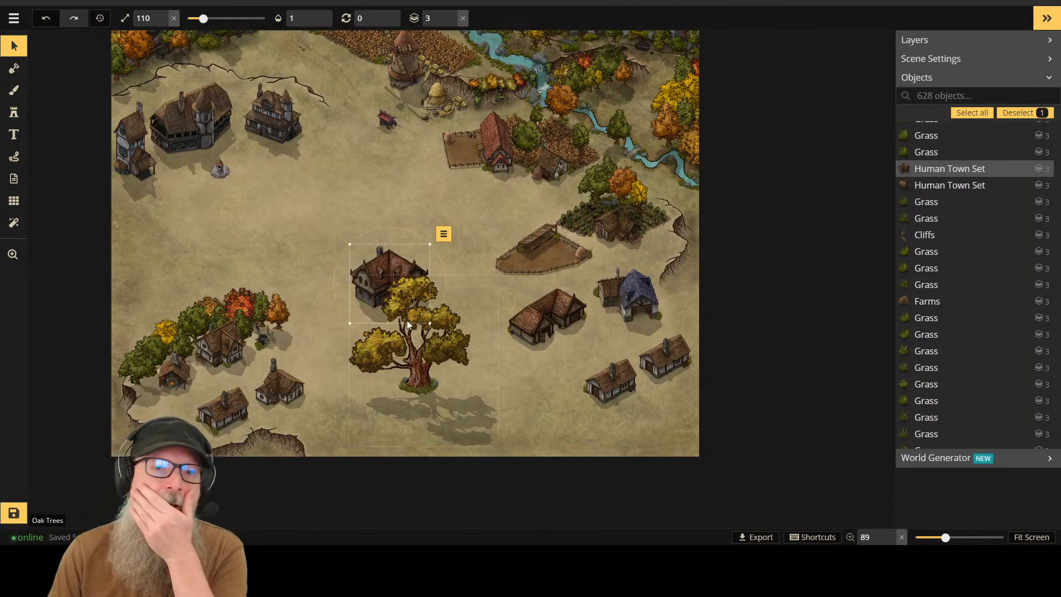
pyautogui.moveTo(381, 256); pyautogui.dragTo(447, 204)
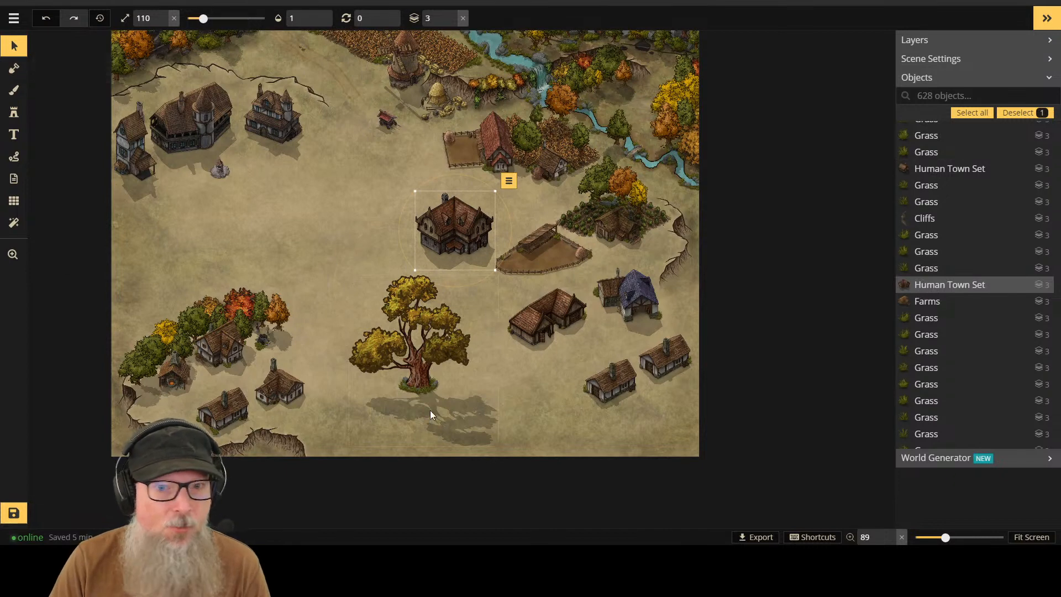
pyautogui.click(340, 313)
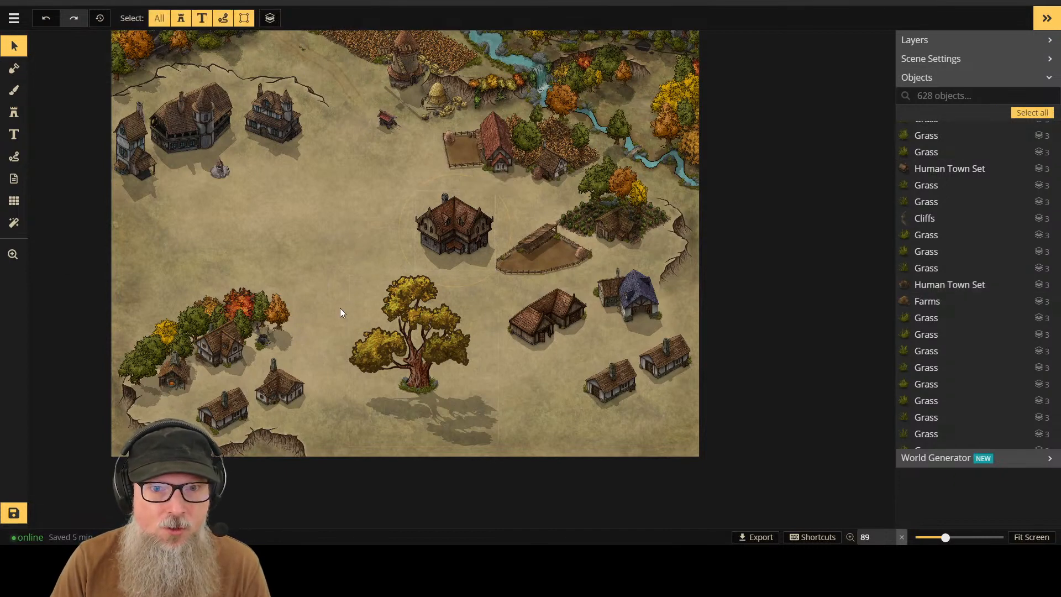
# Step: Move the golden tree and its base plants northwest toward the town houses, and set the large town house on open ground southeast of it
pyautogui.click(465, 419)
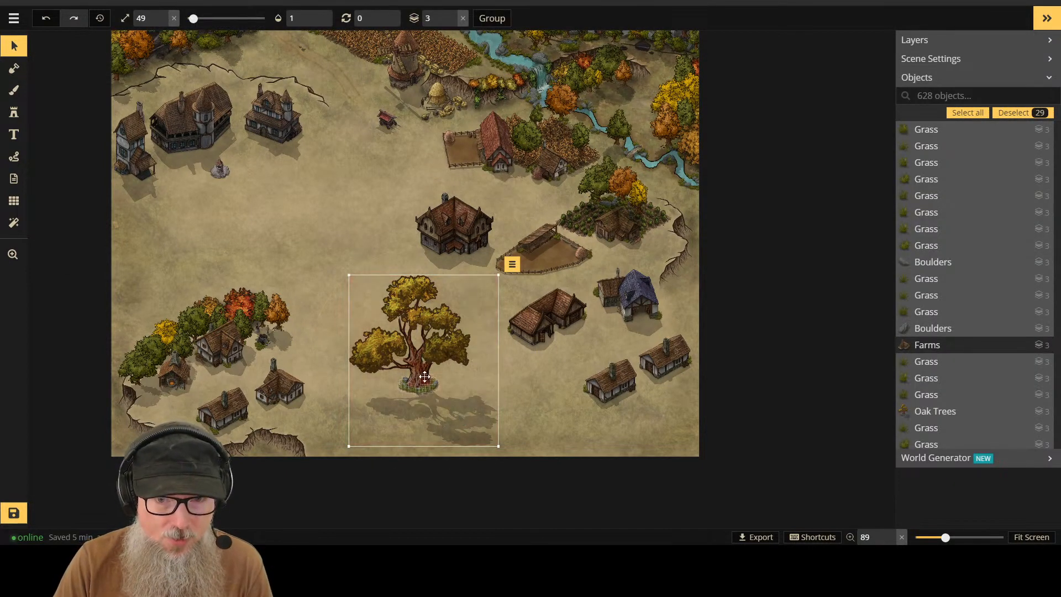
pyautogui.moveTo(415, 329); pyautogui.dragTo(327, 200)
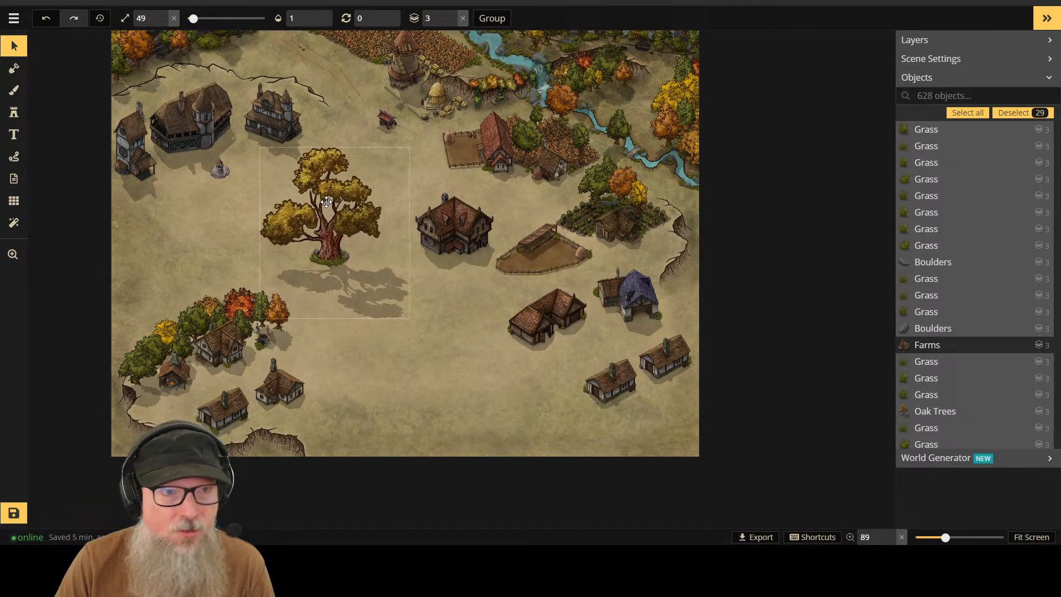
pyautogui.click(466, 219)
pyautogui.moveTo(466, 218); pyautogui.dragTo(416, 317)
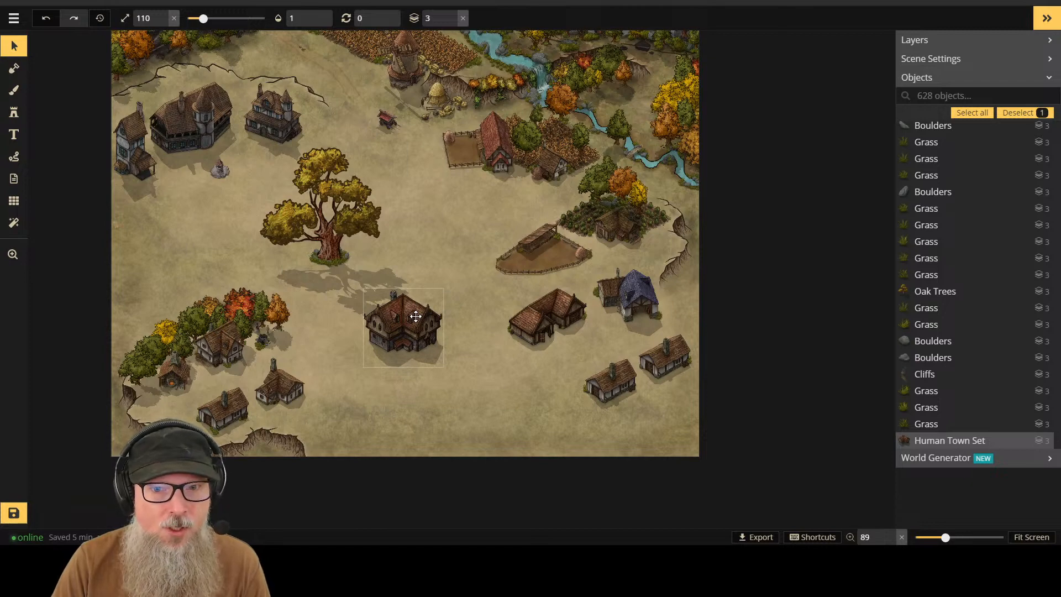
pyautogui.moveTo(416, 316); pyautogui.dragTo(419, 313)
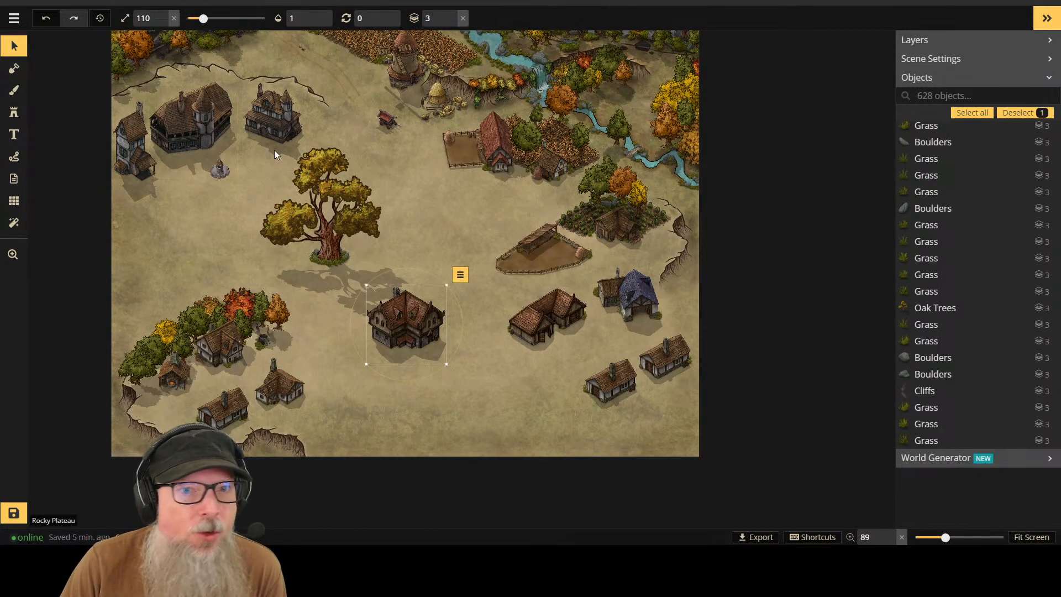
pyautogui.moveTo(269, 164); pyautogui.dragTo(378, 235)
pyautogui.moveTo(321, 195)
pyautogui.mouseDown()
pyautogui.moveTo(433, 172)
pyautogui.moveTo(303, 190)
pyautogui.mouseUp()
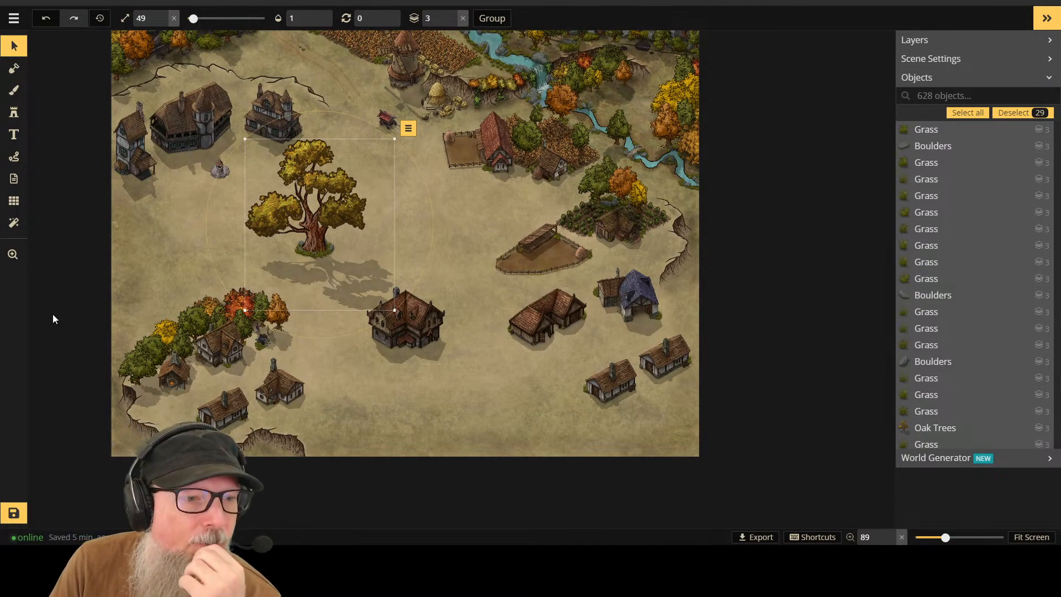
# Step: Stamp a grass clump with random variants at the large town house's east corner and put it on layer 2
pyautogui.click(14, 112)
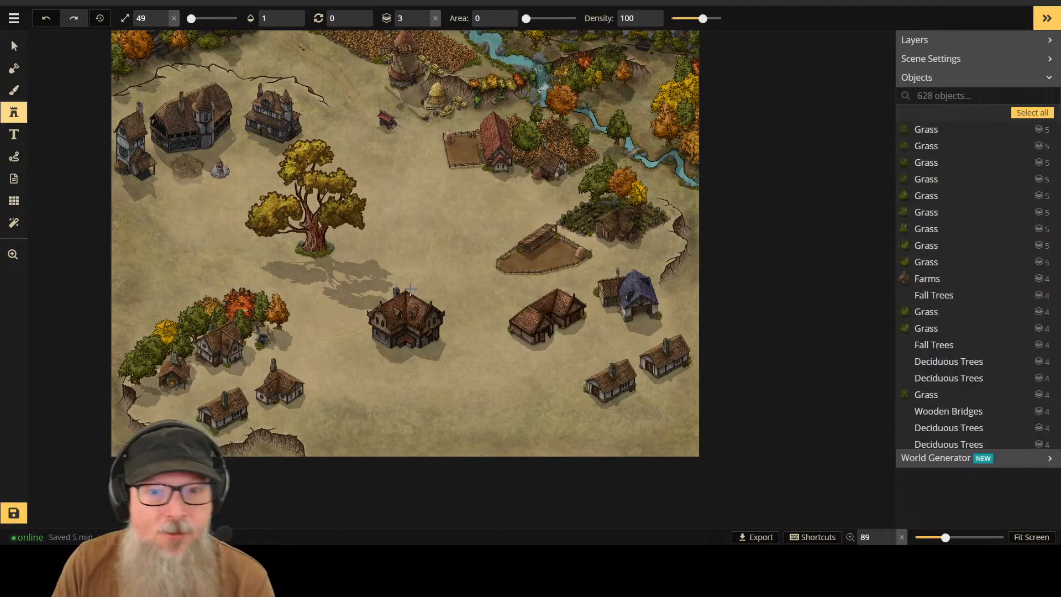
pyautogui.scroll(2, 436, 325)
pyautogui.scroll(2, 404, 327)
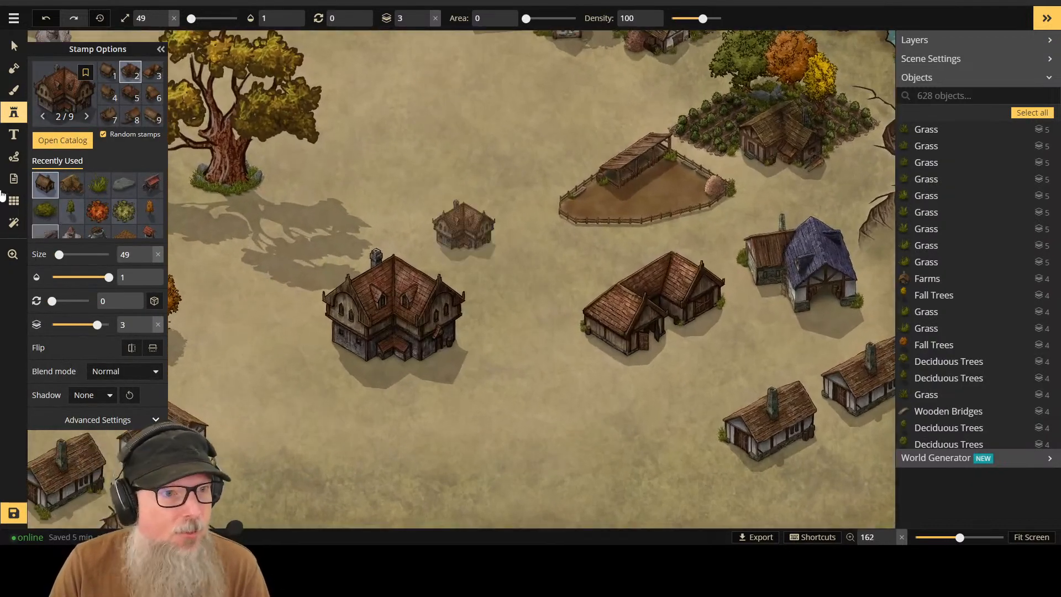
pyautogui.click(98, 184)
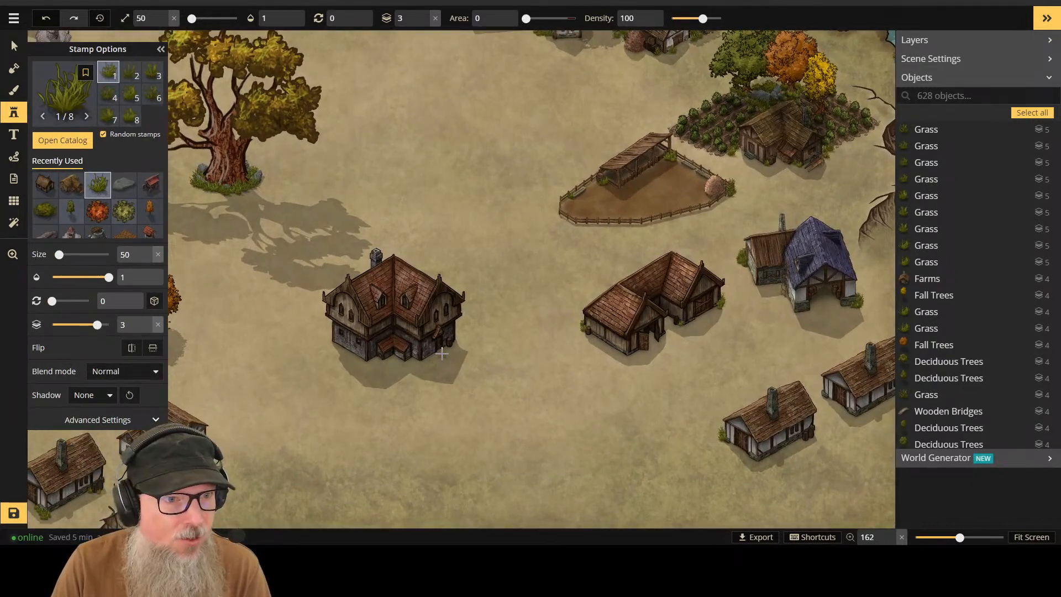
pyautogui.scroll(2, 440, 359)
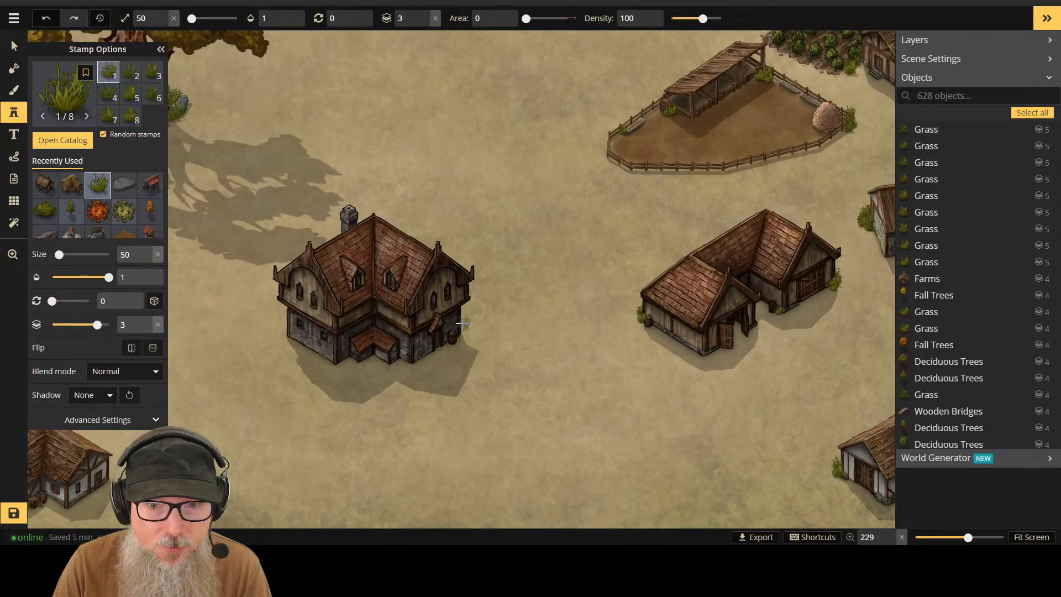
pyautogui.click(461, 326)
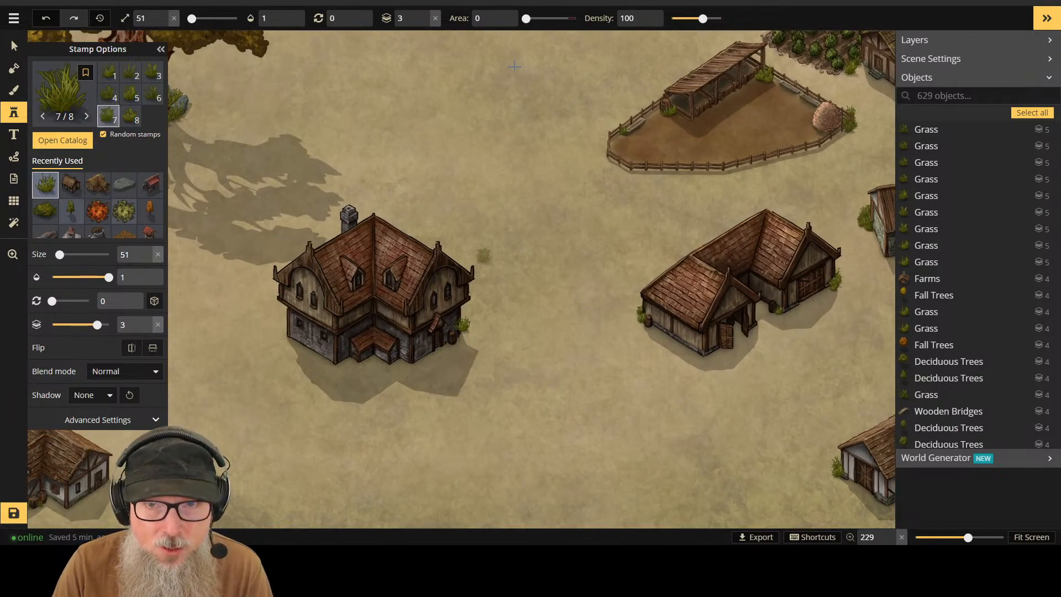
pyautogui.press('v')
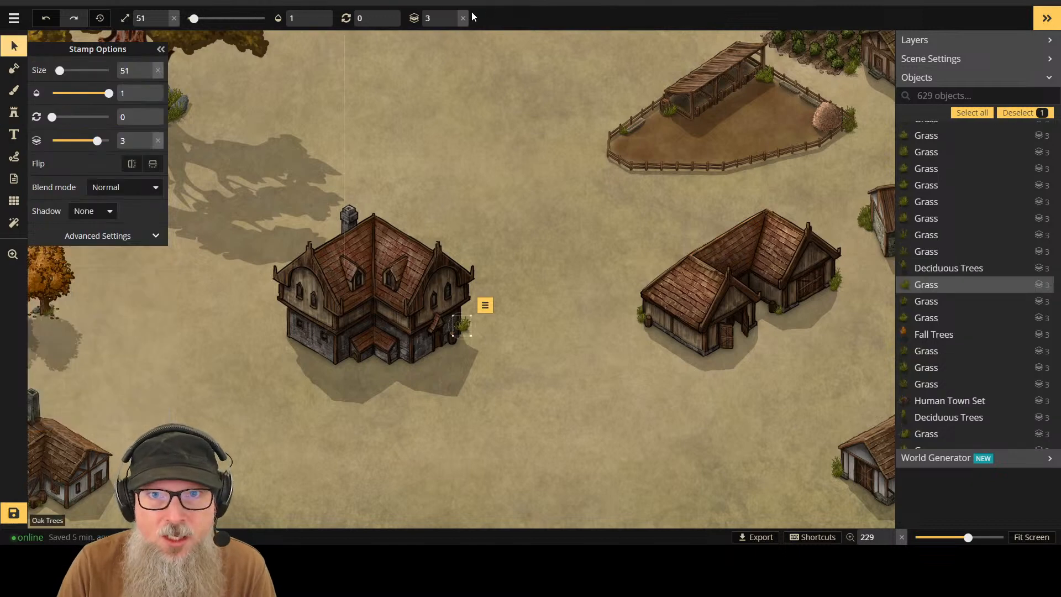
pyautogui.click(453, 23)
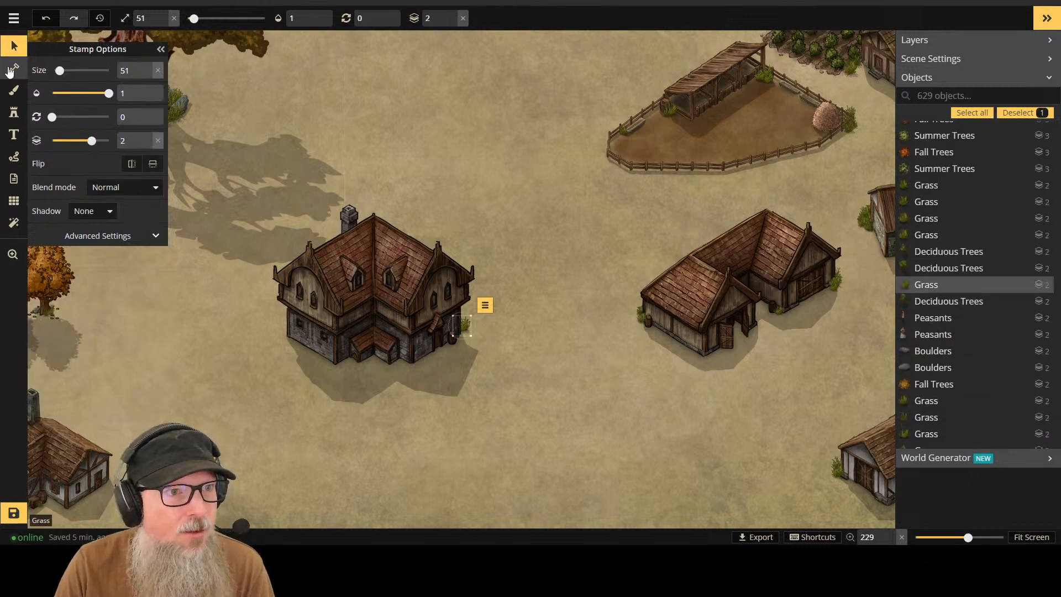
# Step: Add two more size 51 grass clumps at the town house's east corner and raise the last one to layer 3
pyautogui.click(13, 114)
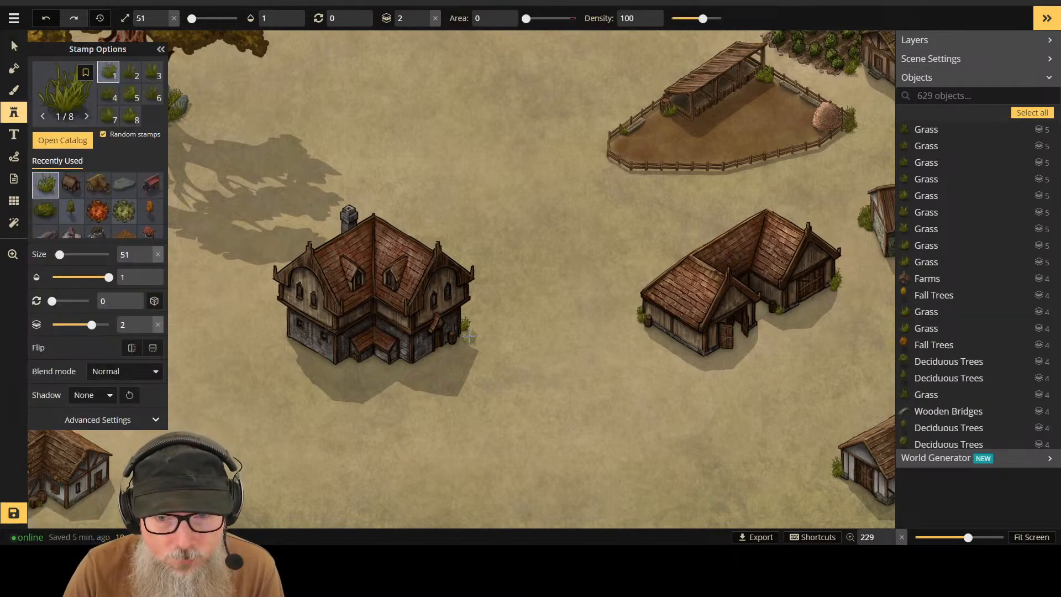
pyautogui.click(462, 336)
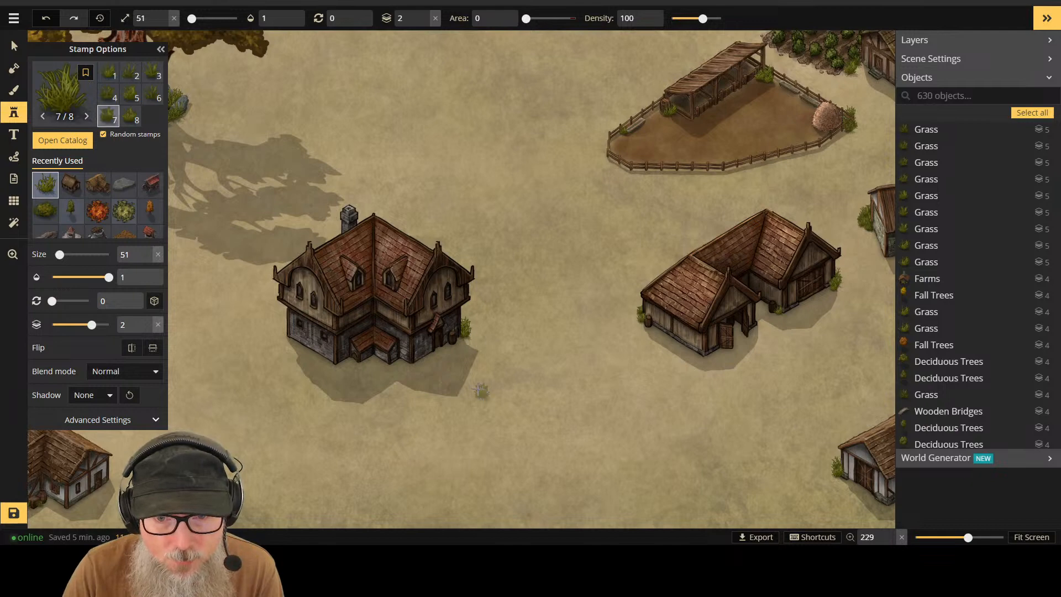
pyautogui.click(463, 337)
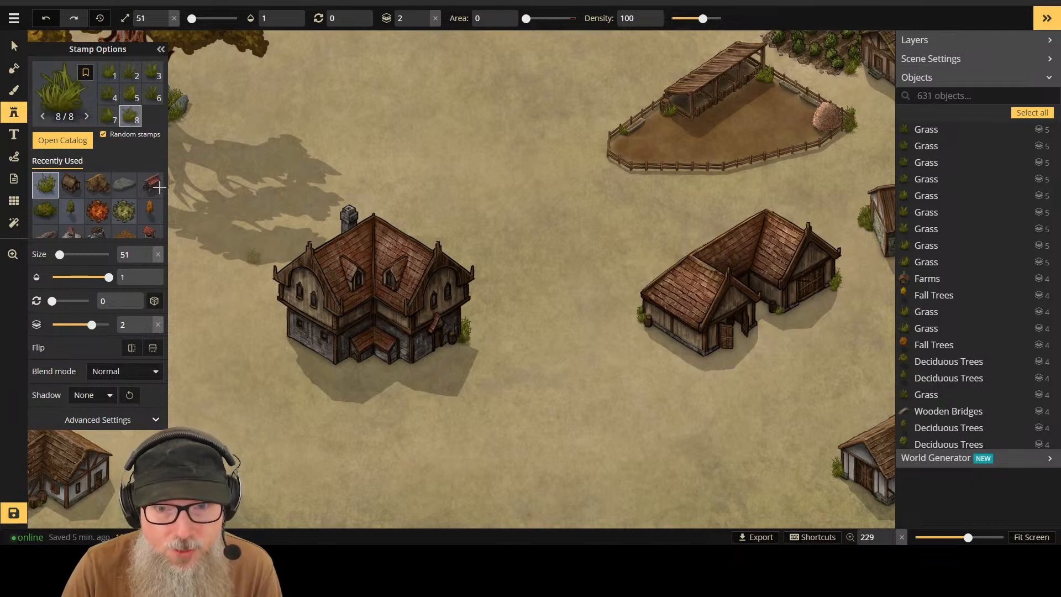
pyautogui.click(13, 46)
pyautogui.scroll(1, 455, 19)
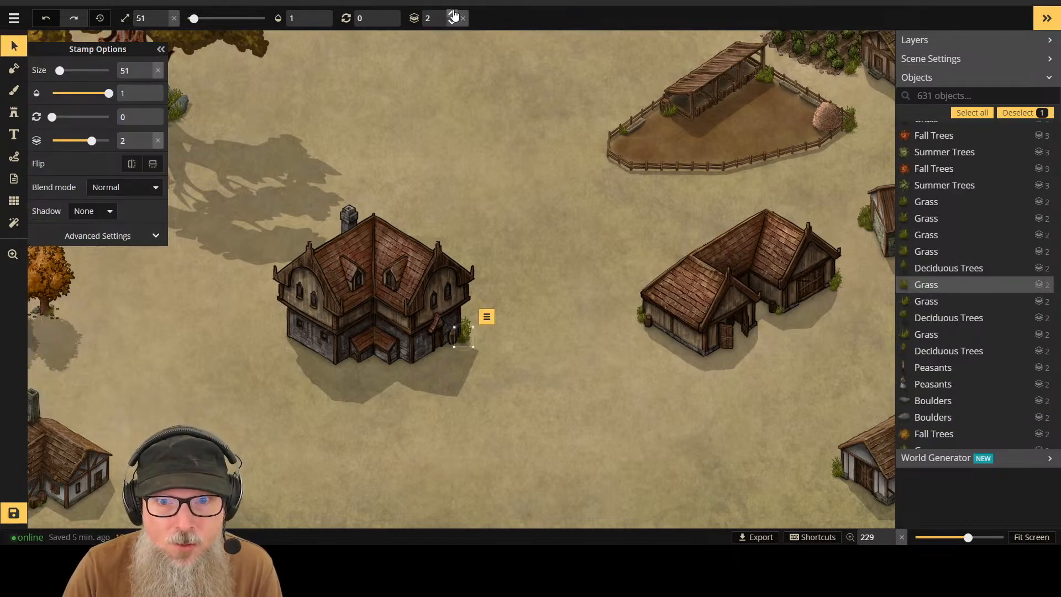
# Step: Stamp a grass clump at the large town house's west corner and lower it to layer 2
pyautogui.click(14, 112)
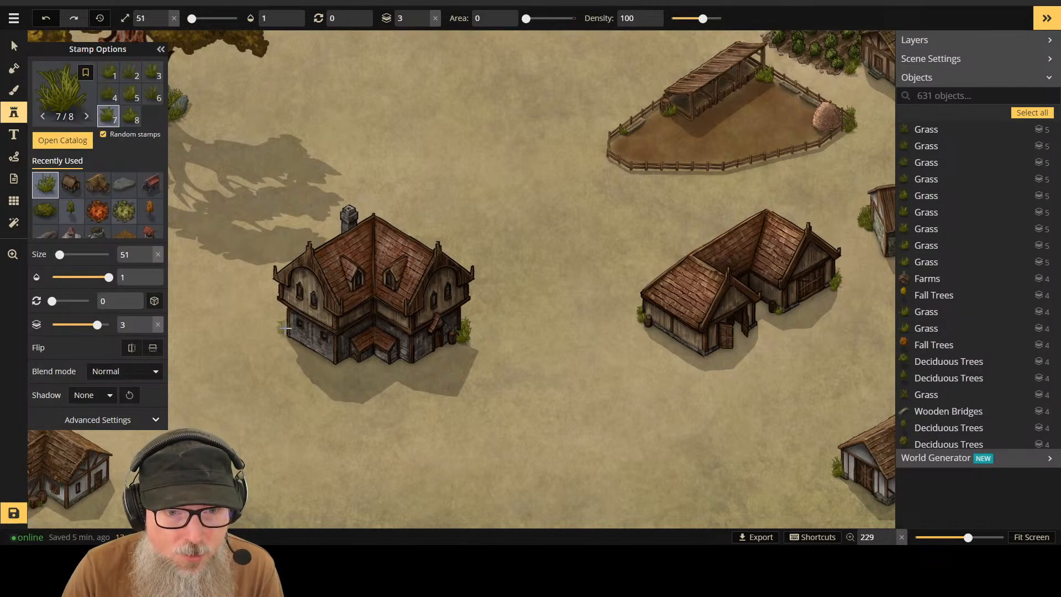
pyautogui.click(283, 330)
pyautogui.press('v')
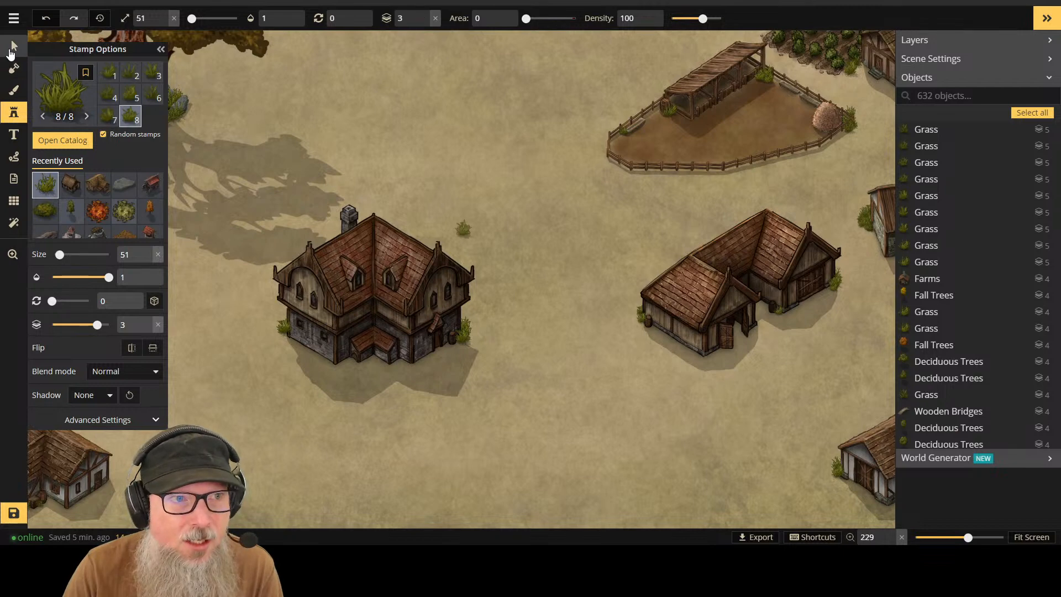
pyautogui.click(452, 22)
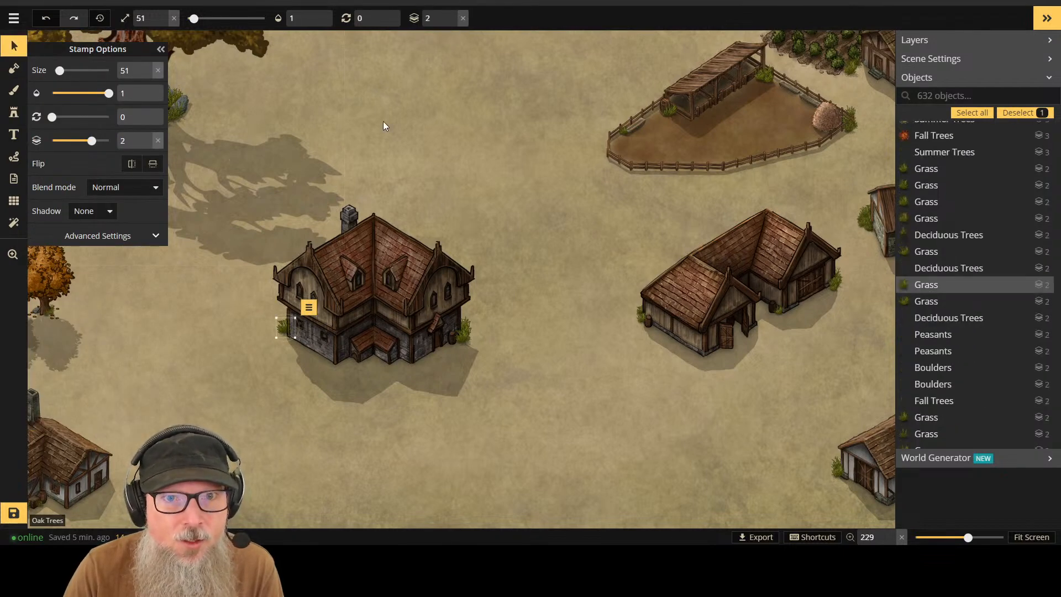
# Step: Add a second grass clump at the west corner, try it on layer 0, and settle it on layer 3
pyautogui.click(14, 113)
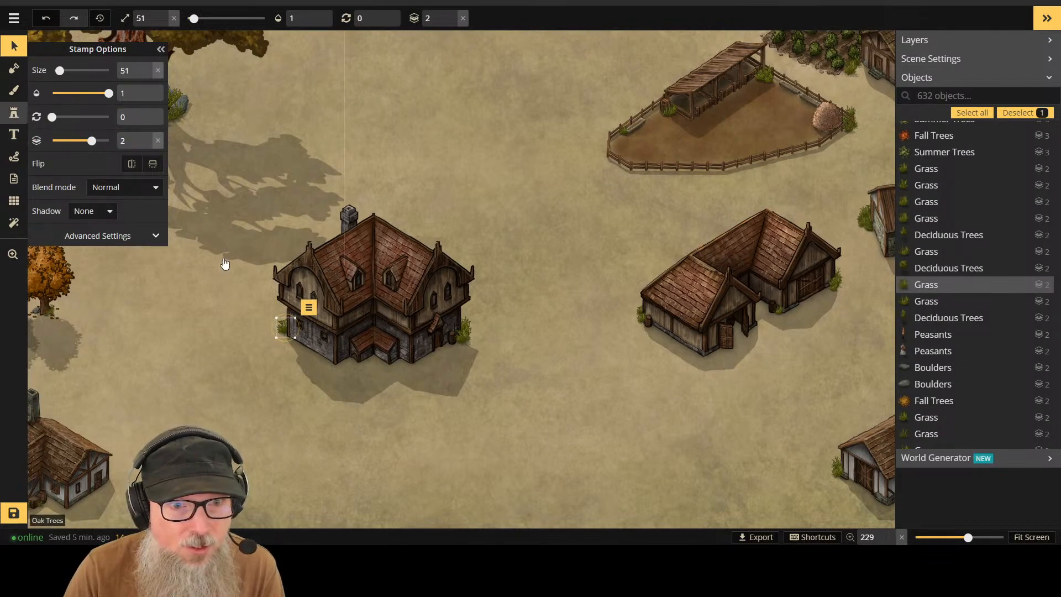
pyautogui.click(286, 335)
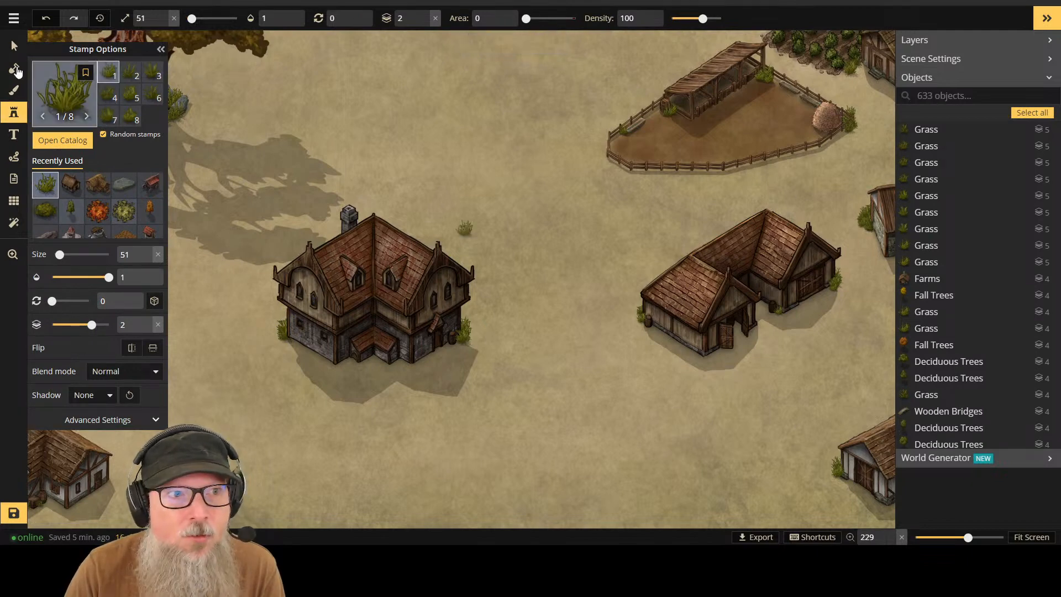
pyautogui.press('Escape')
pyautogui.click(452, 23)
pyautogui.click(453, 22)
pyautogui.click(452, 15)
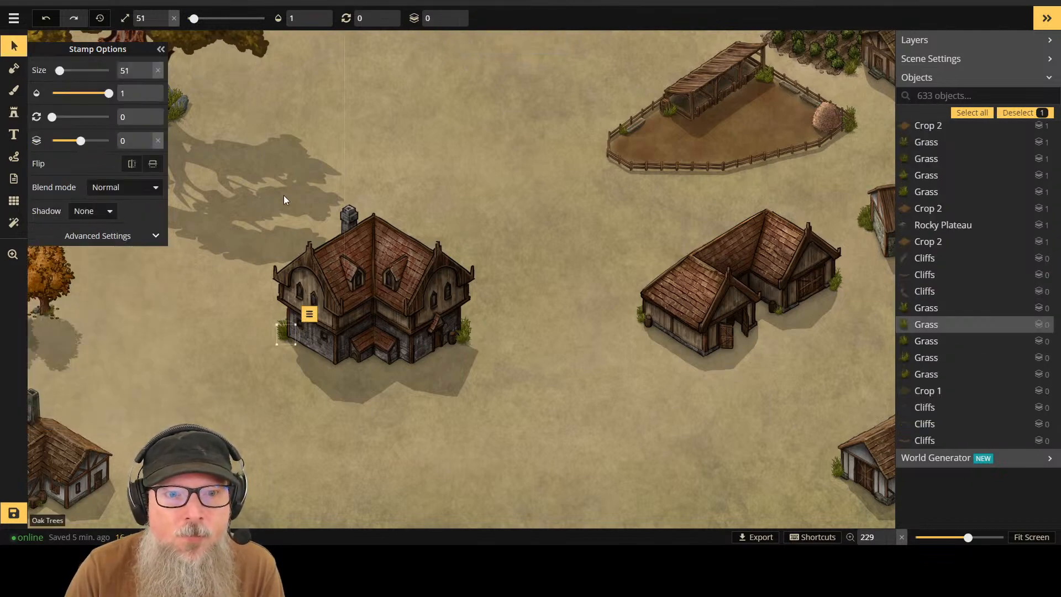
pyautogui.click(452, 16)
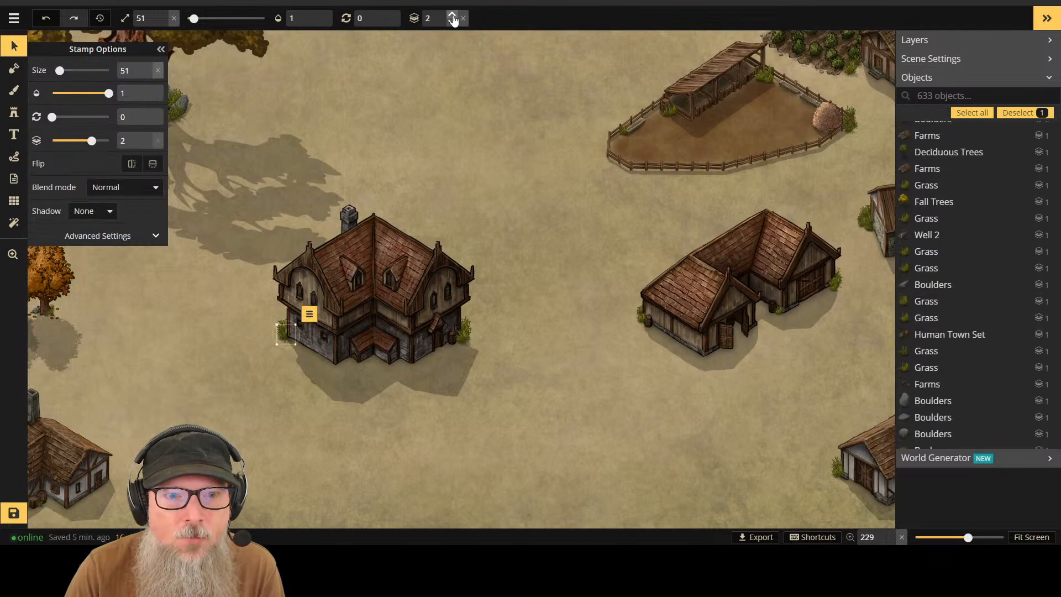
pyautogui.click(452, 15)
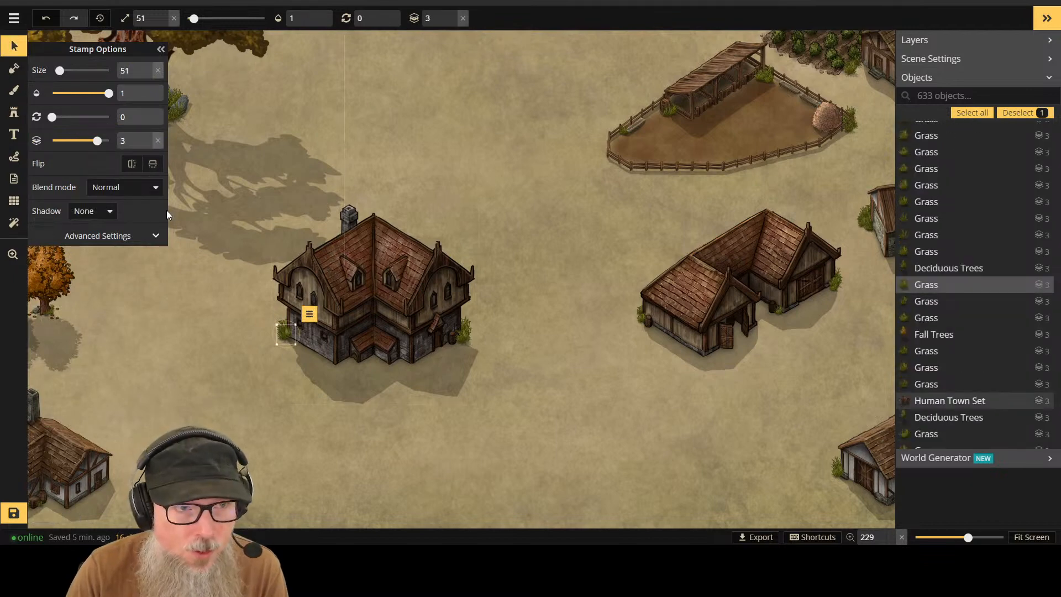
# Step: Thicken the layer 3 grass around the town house's west and east corners, reducing the stamp size to 39 and opacity to 0.95
pyautogui.click(14, 112)
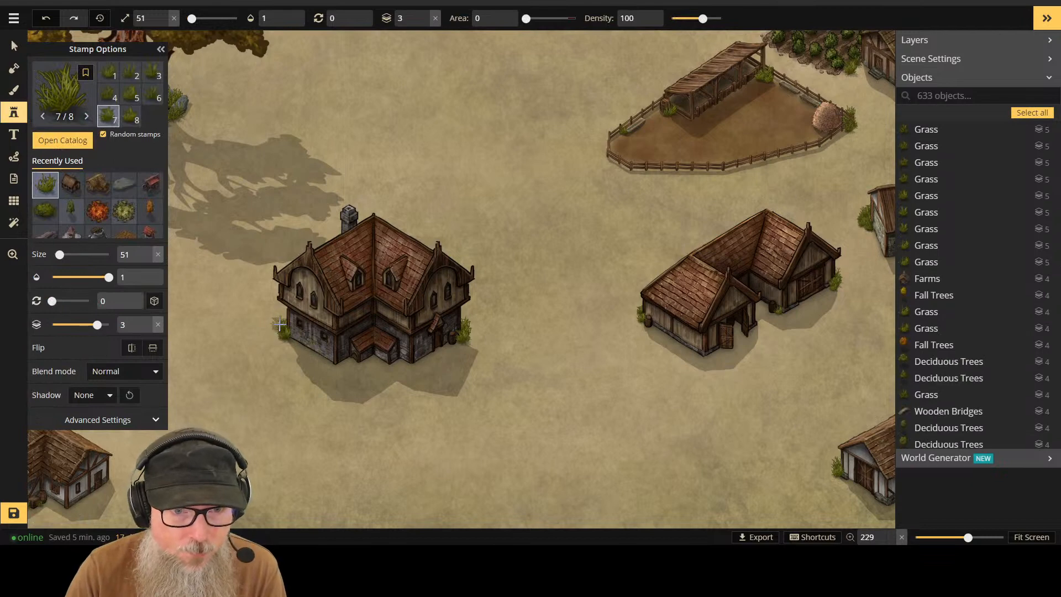
pyautogui.click(279, 329)
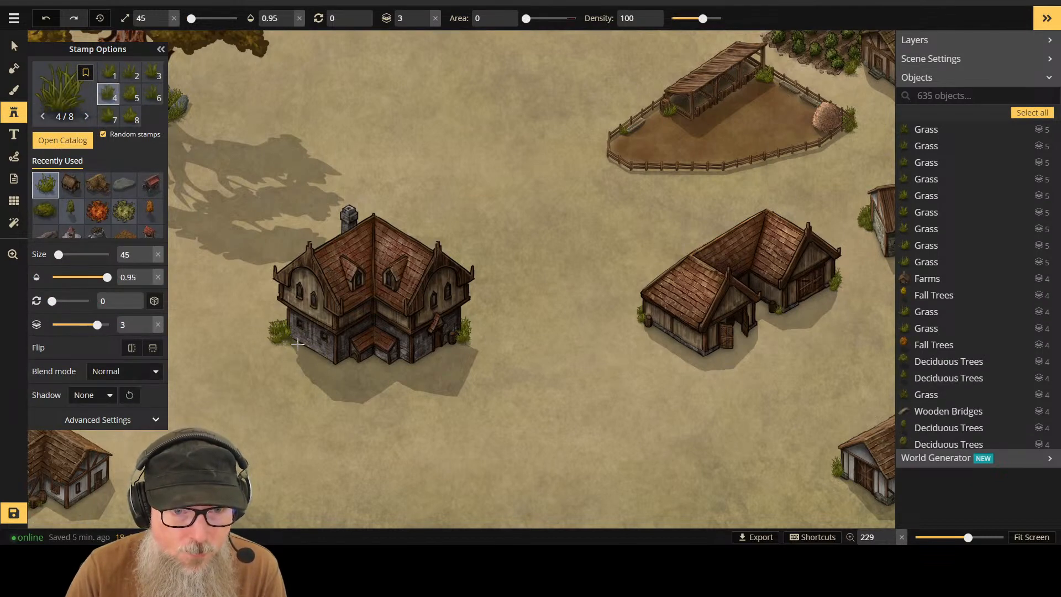
pyautogui.click(343, 360)
pyautogui.click(335, 376)
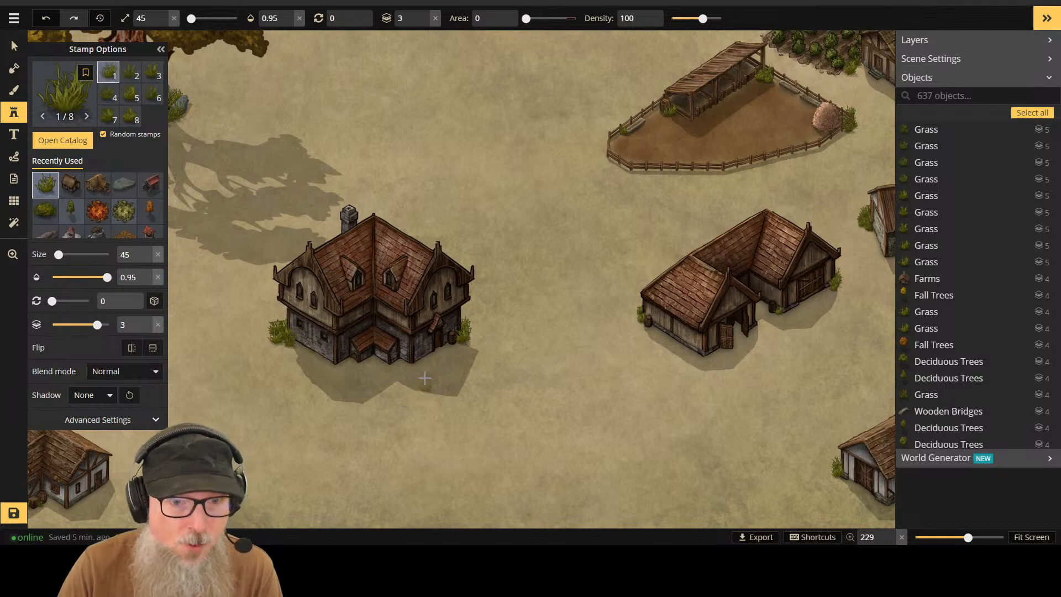
pyautogui.click(458, 343)
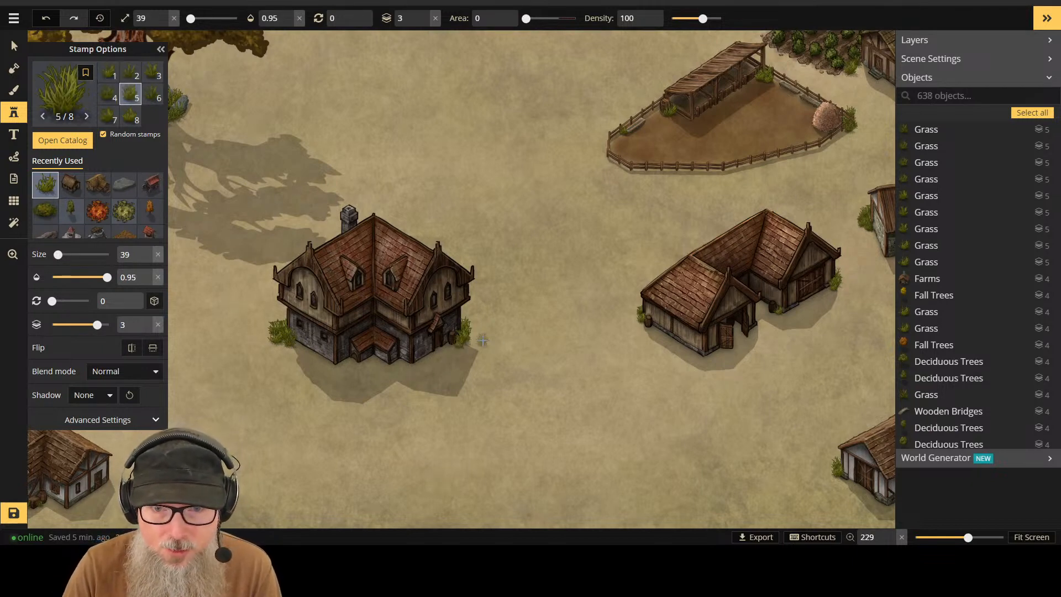
# Step: Fill the base of the town house's front porch with a cluster of size 39 grass clumps at 0.95 opacity
pyautogui.click(374, 355)
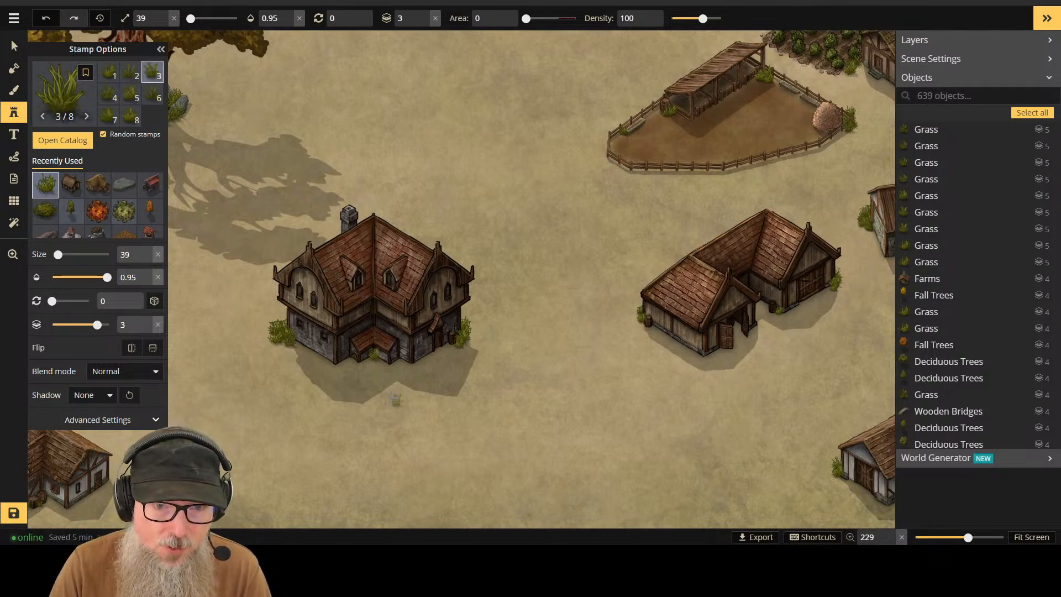
pyautogui.click(373, 359)
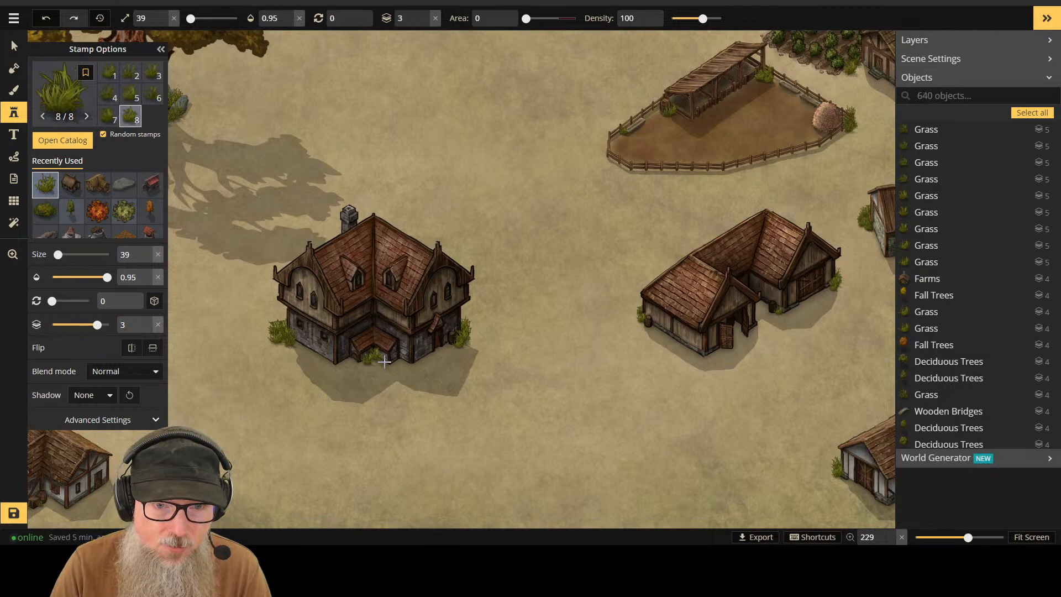
pyautogui.click(379, 359)
pyautogui.click(380, 365)
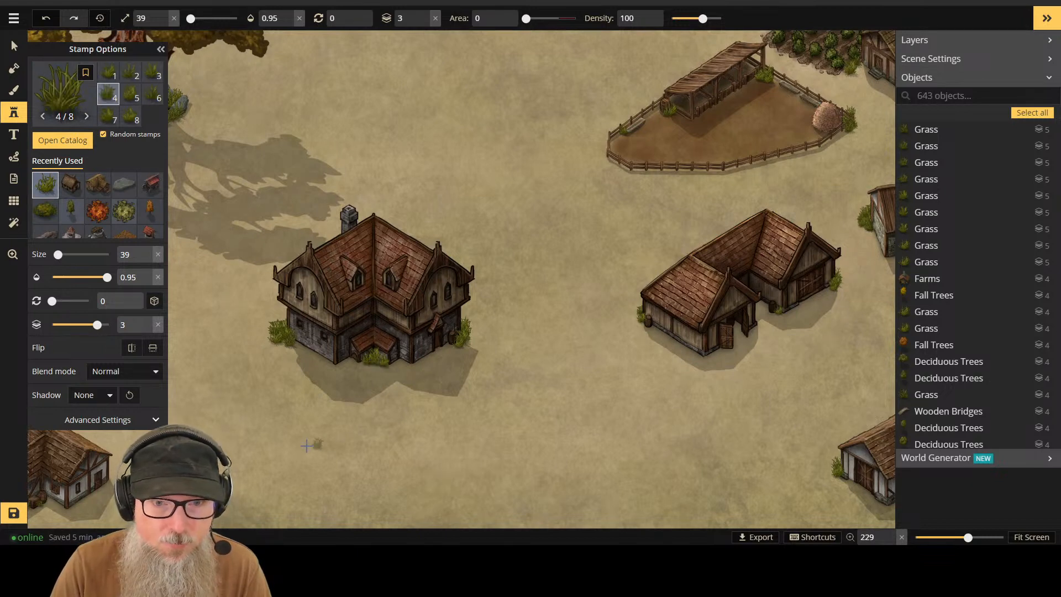
# Step: Finish the porch grass with one more clump, and stamp standing rock variant 14 at size 23 by the town house's west corner
pyautogui.click(362, 362)
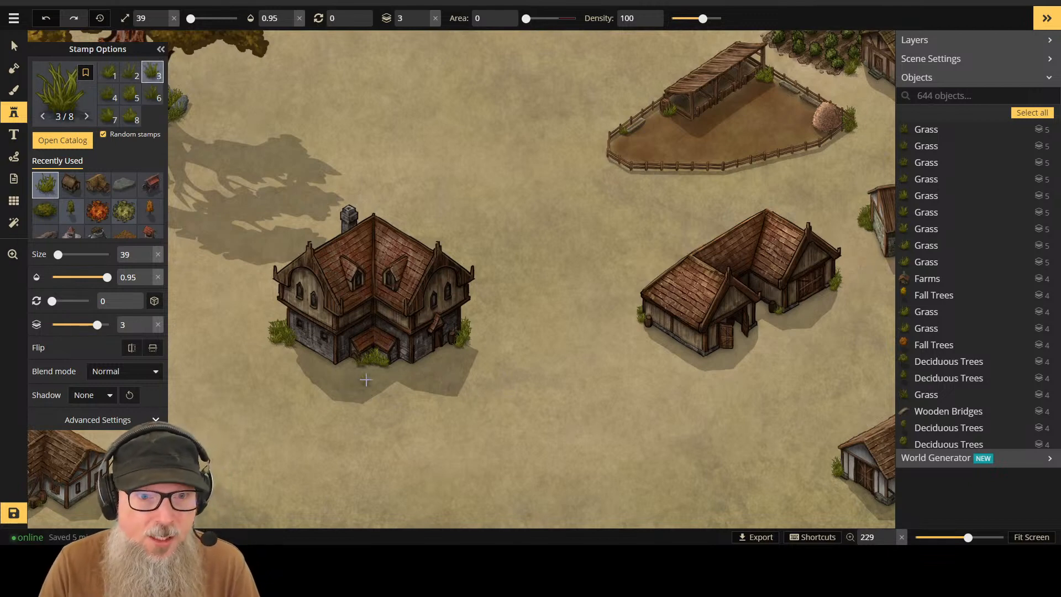
pyautogui.click(124, 184)
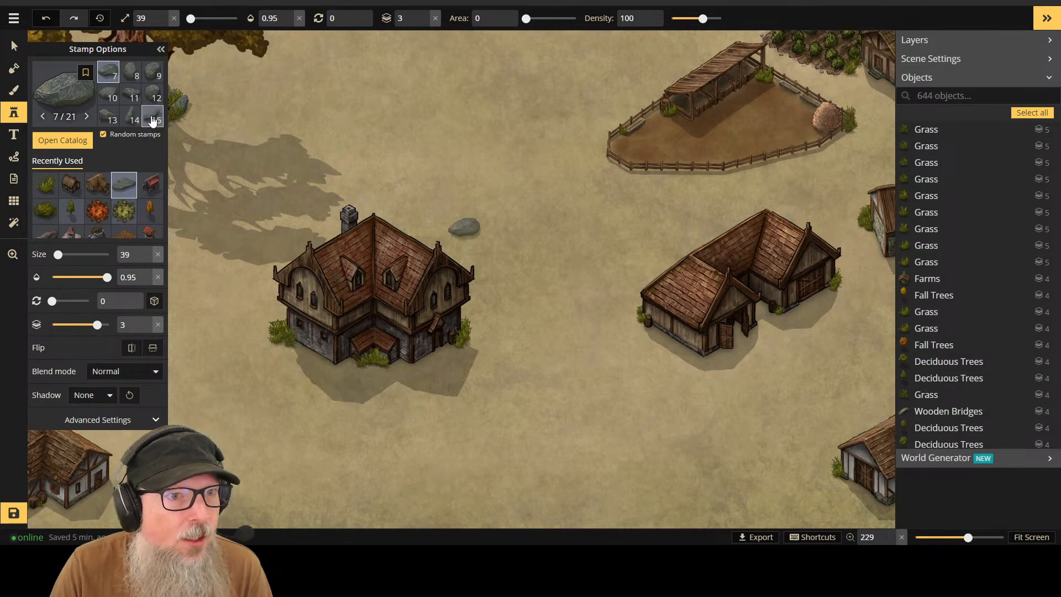
pyautogui.click(132, 117)
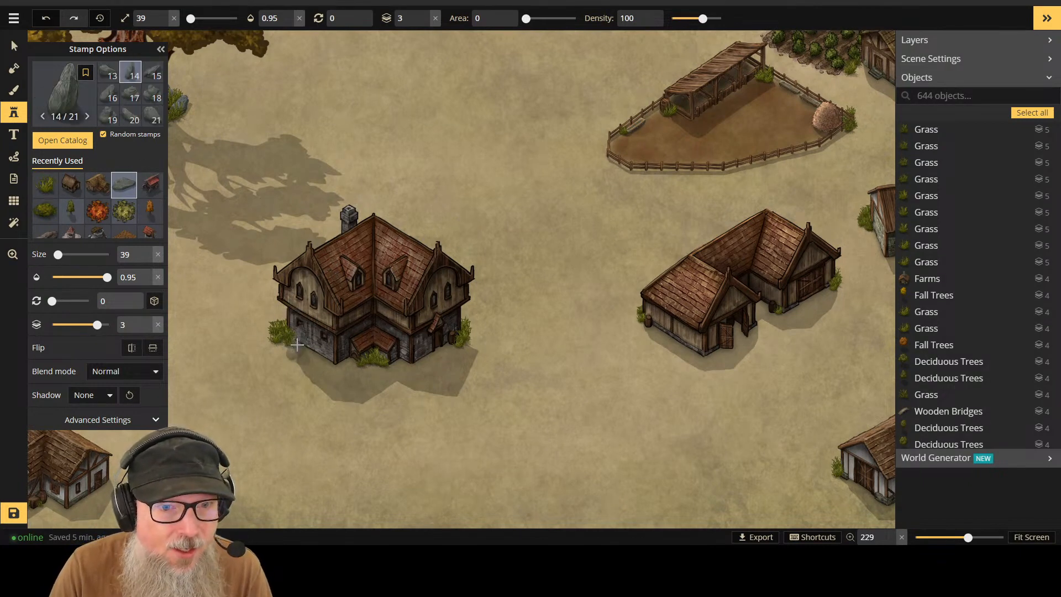
pyautogui.scroll(-3, 297, 342)
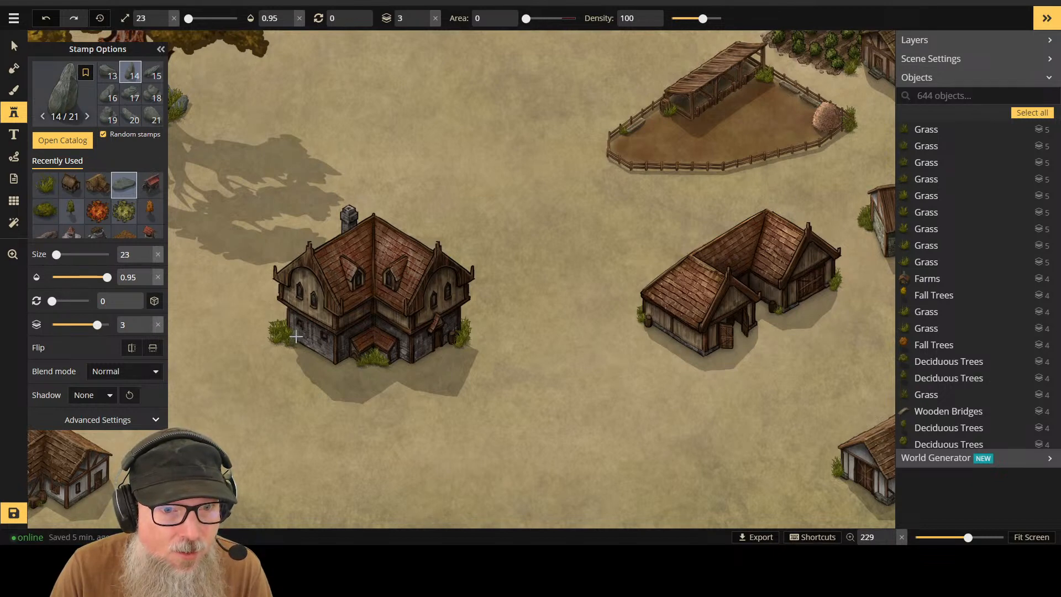
pyautogui.click(295, 341)
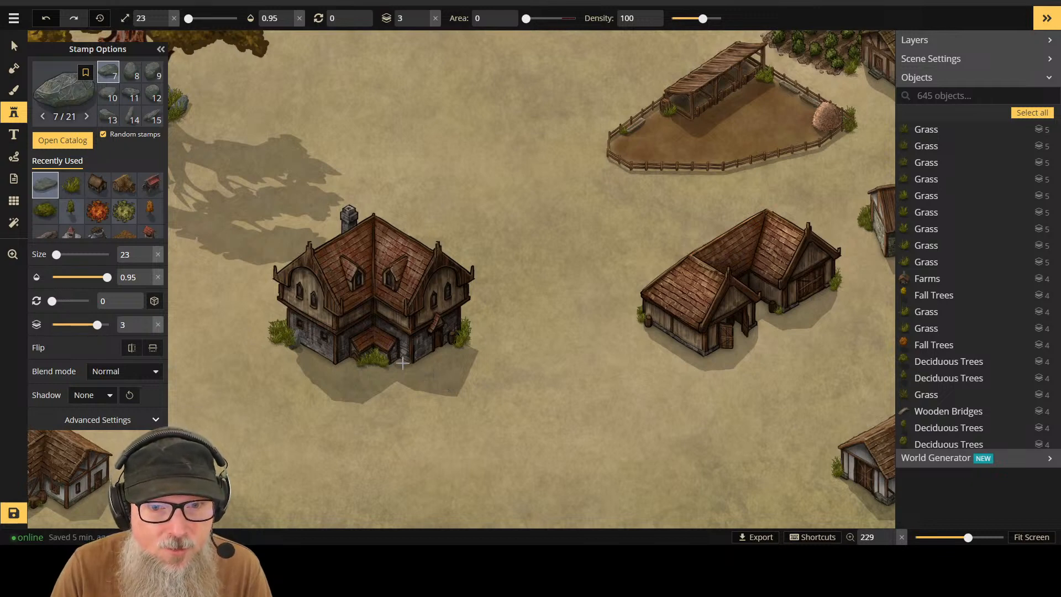
# Step: Stamp two rocks at the east side of the town house's porch and another at its west corner, reducing the stamp size to 10
pyautogui.click(401, 363)
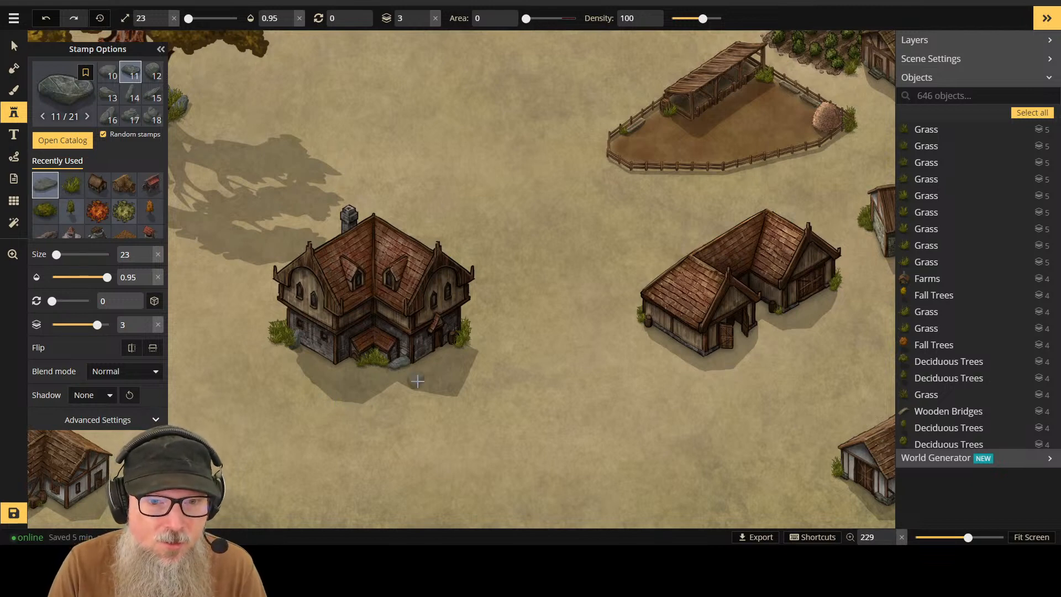
pyautogui.click(393, 366)
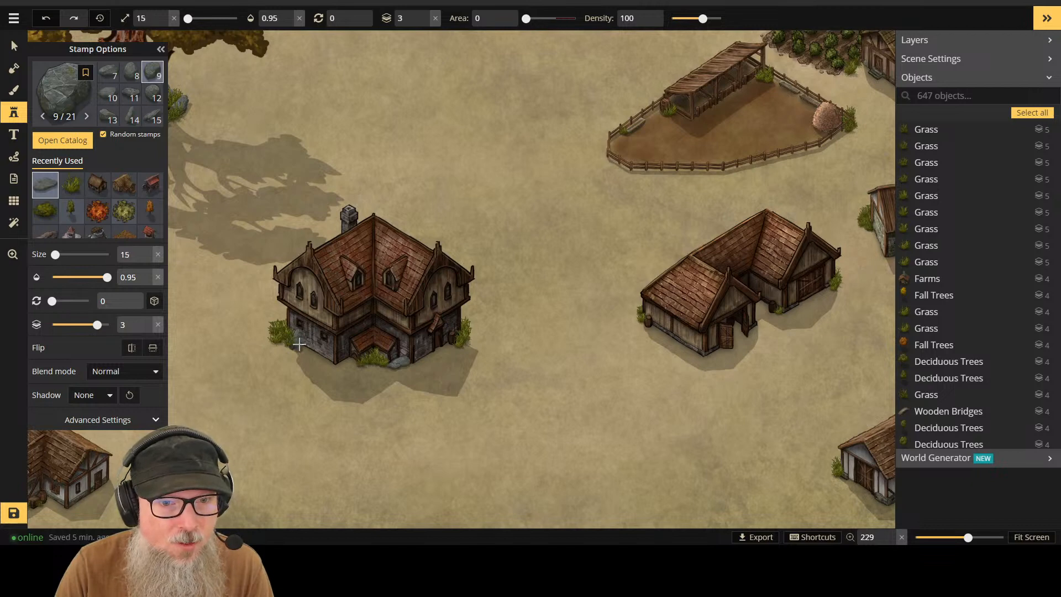
pyautogui.click(405, 416)
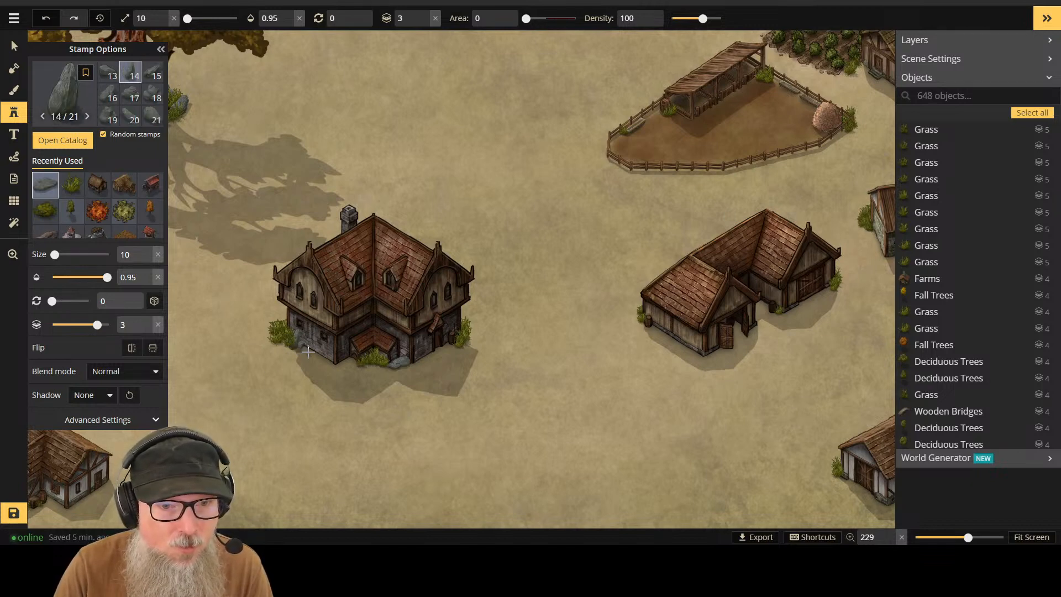
# Step: Stamp rock variant 20 at size 10 along the base of the town house's west wall
pyautogui.scroll(5, 308, 351)
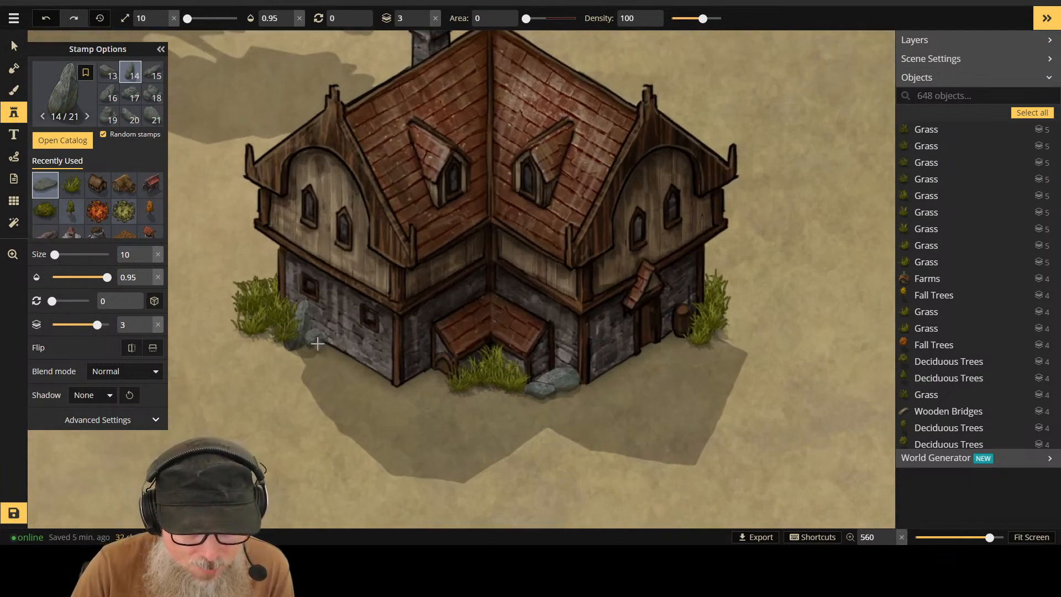
pyautogui.click(131, 95)
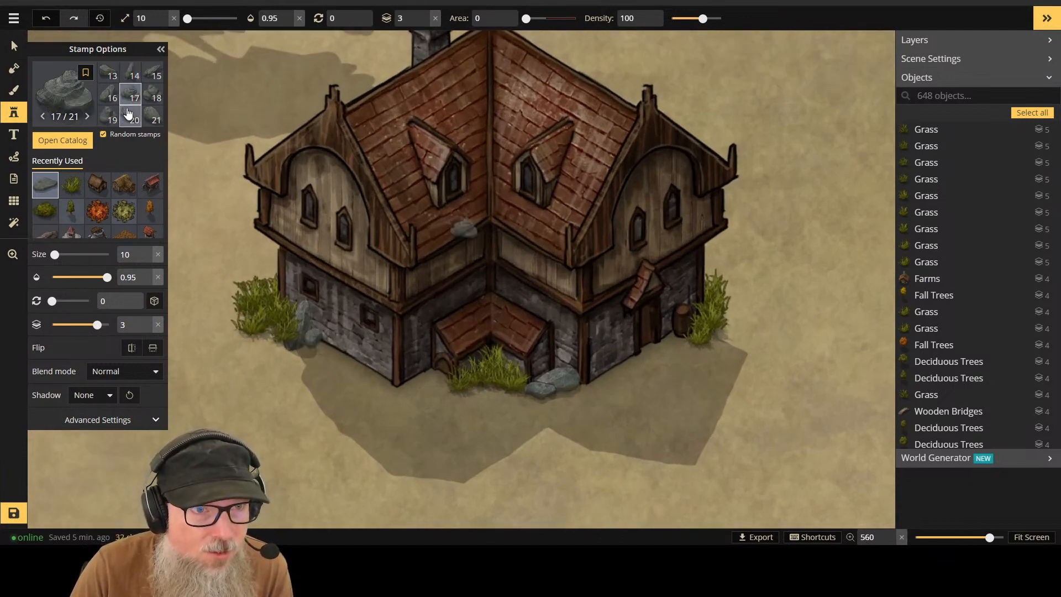
pyautogui.click(130, 116)
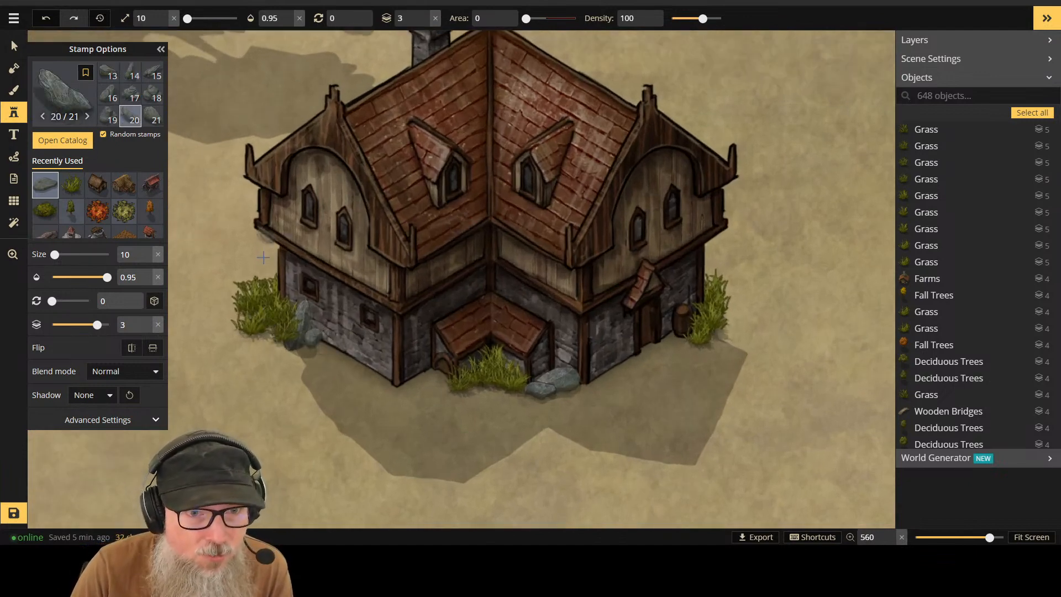
pyautogui.click(324, 344)
pyautogui.scroll(-6, 350, 367)
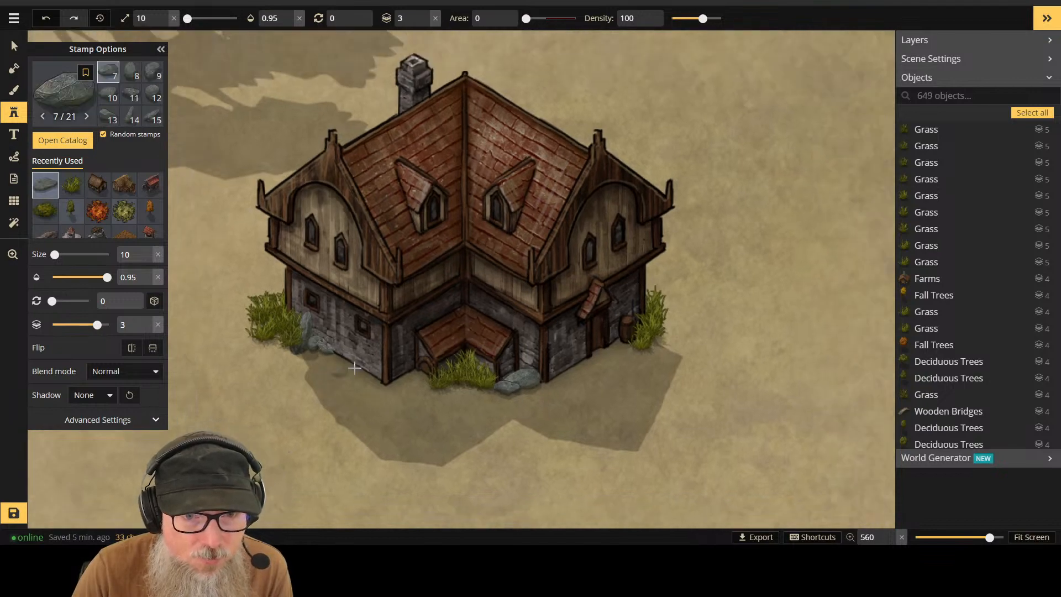
# Step: Brush the light sandy texture onto the ground around the southwest cottages at size 38 and 0.48 opacity
pyautogui.scroll(-5, 466, 373)
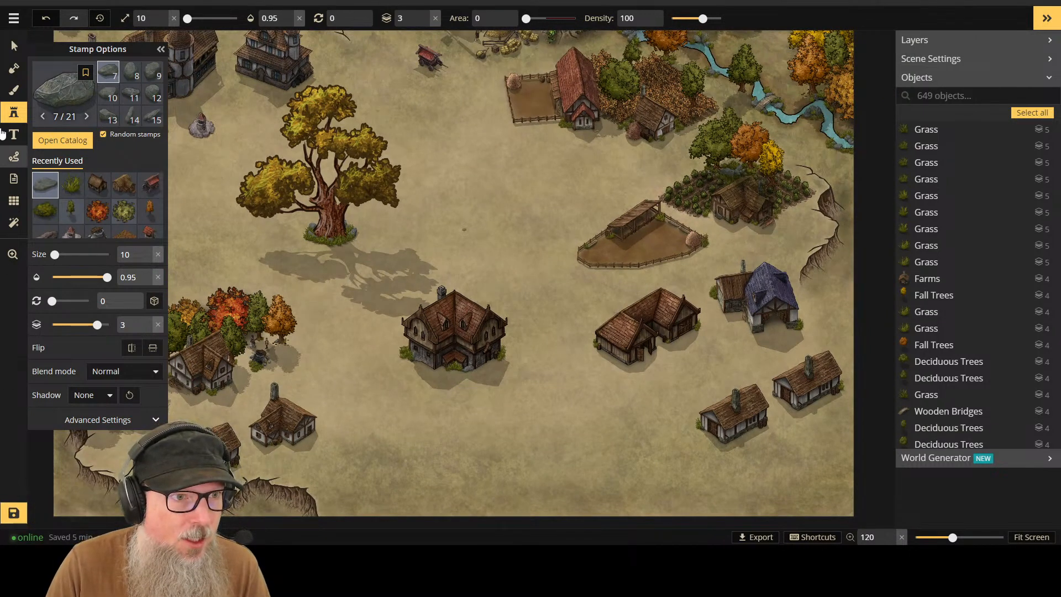
pyautogui.click(14, 90)
pyautogui.scroll(-1, 603, 219)
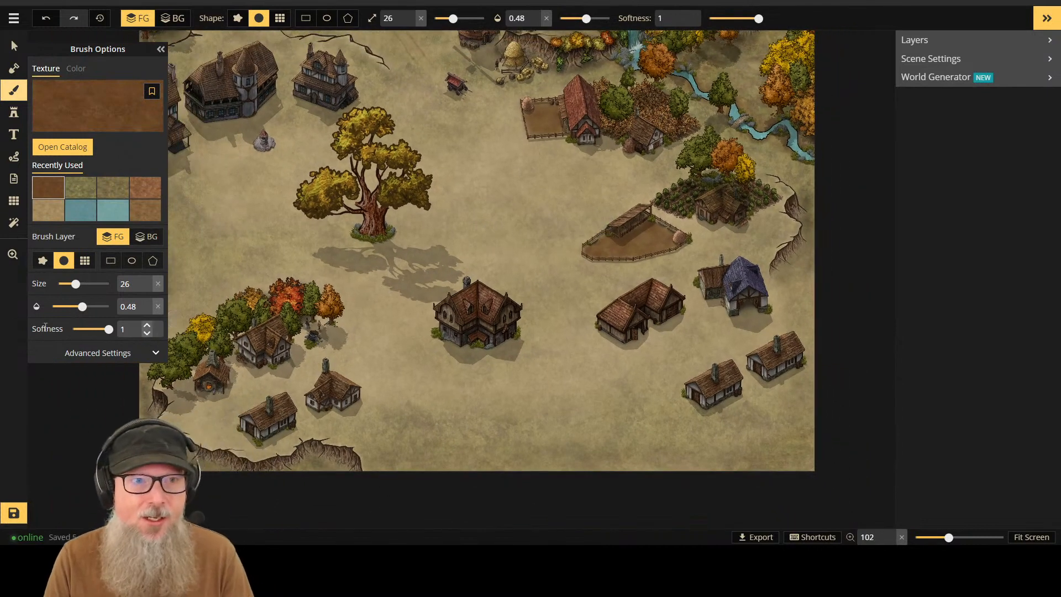
pyautogui.click(49, 210)
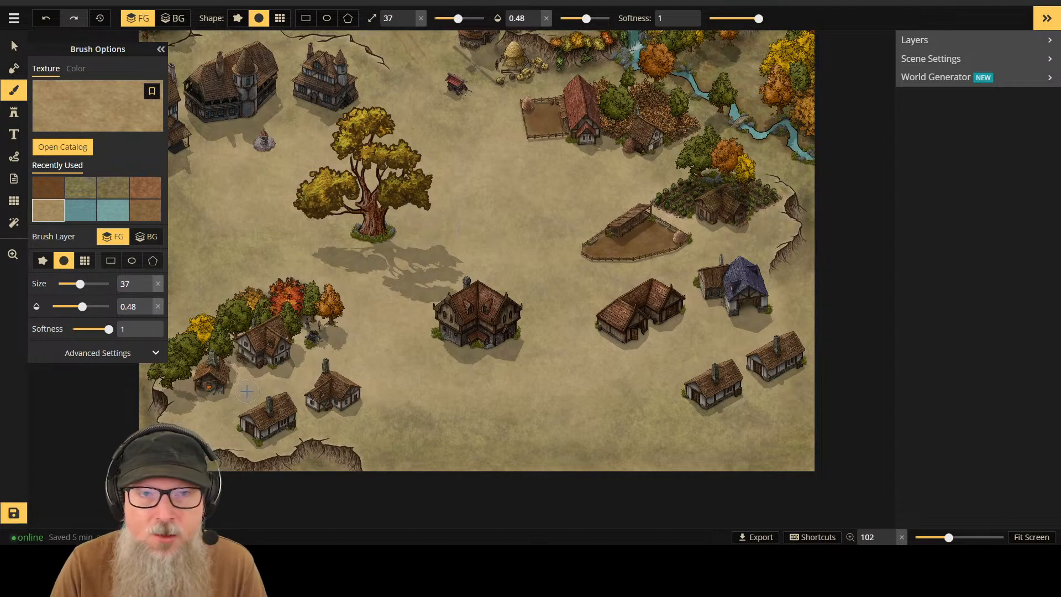
pyautogui.press(']')
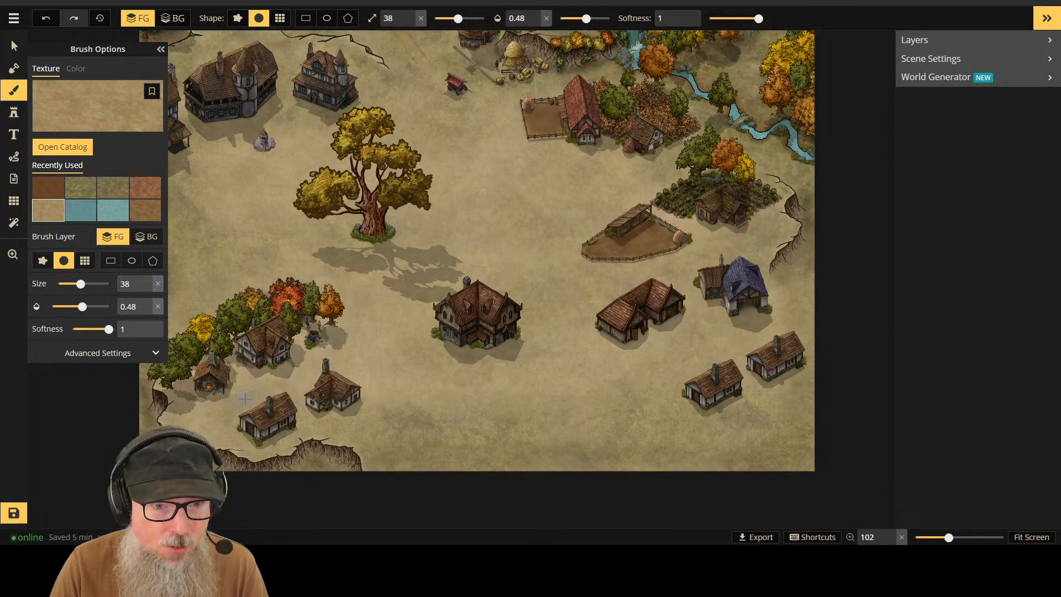
pyautogui.click(330, 369)
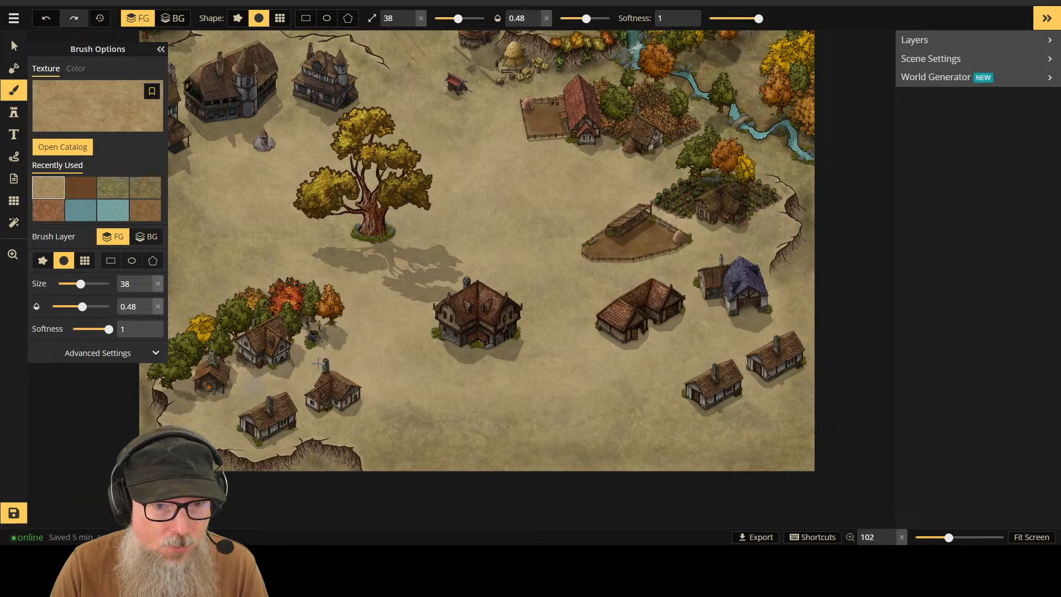
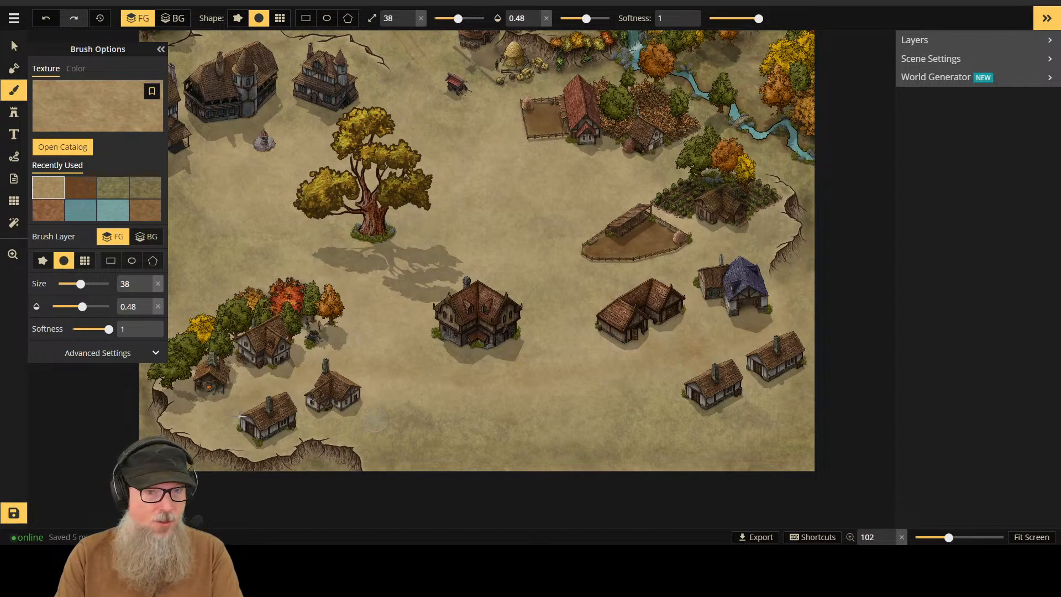
# Step: Blend more sandy ground between the southwest cottages, around their walls and out toward the town house
pyautogui.scroll(4, 229, 391)
pyautogui.moveTo(191, 385); pyautogui.dragTo(207, 402)
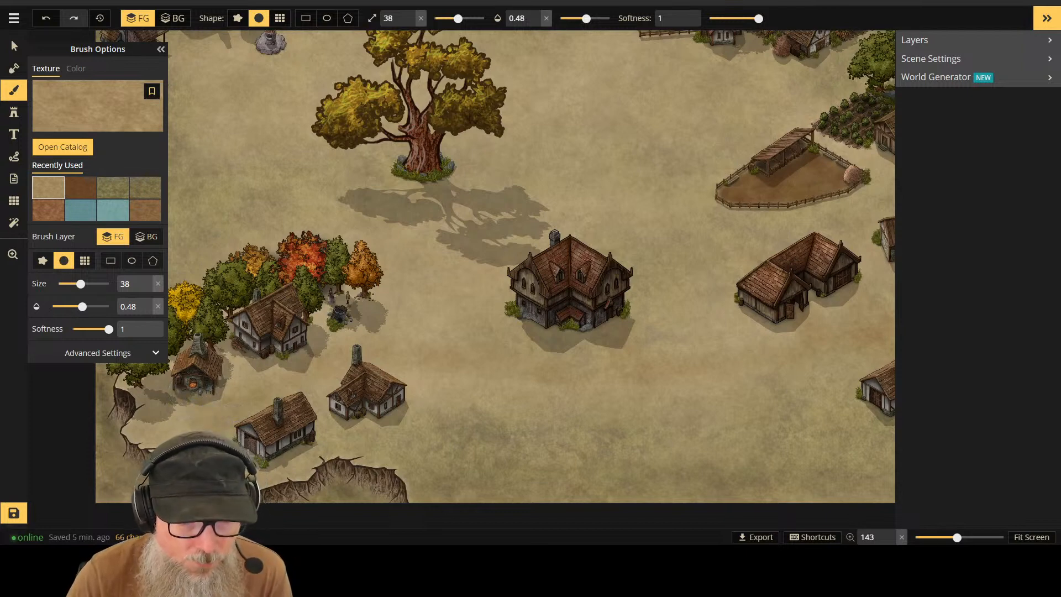
pyautogui.moveTo(195, 402); pyautogui.dragTo(201, 394)
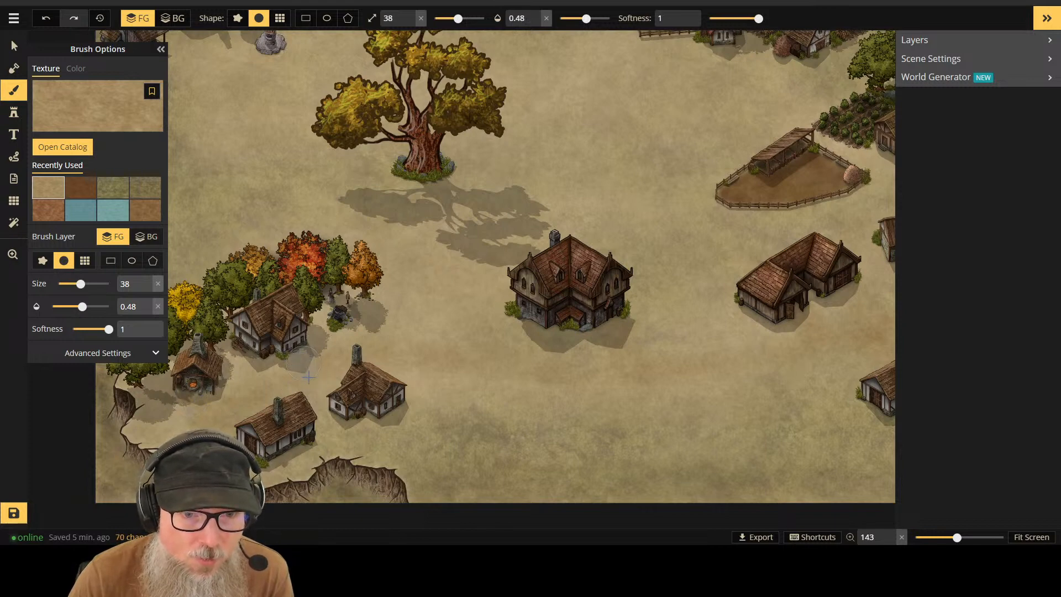
pyautogui.click(303, 369)
pyautogui.click(249, 419)
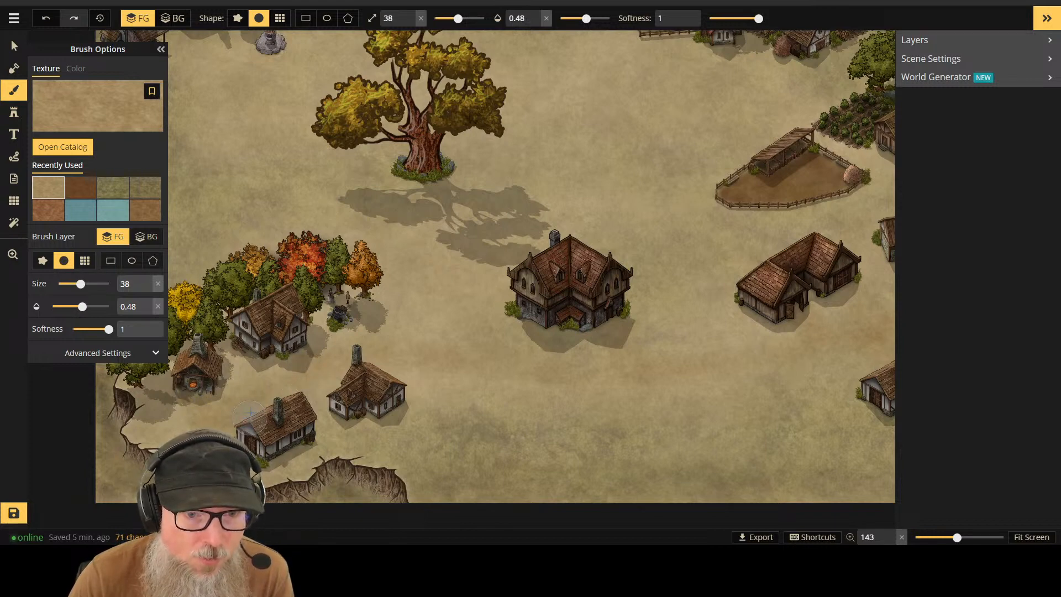
pyautogui.click(390, 387)
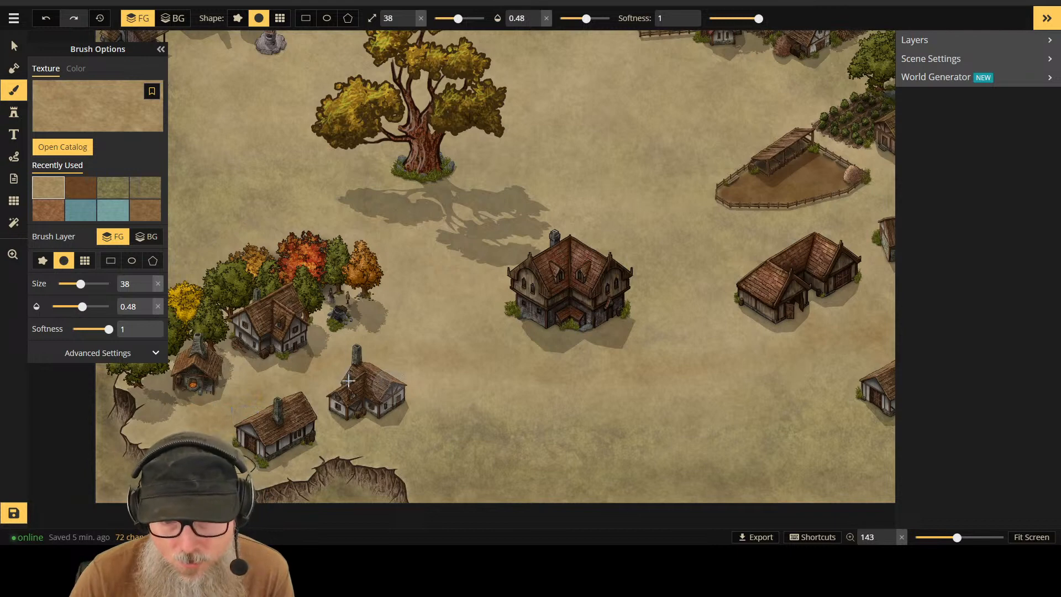
pyautogui.click(342, 373)
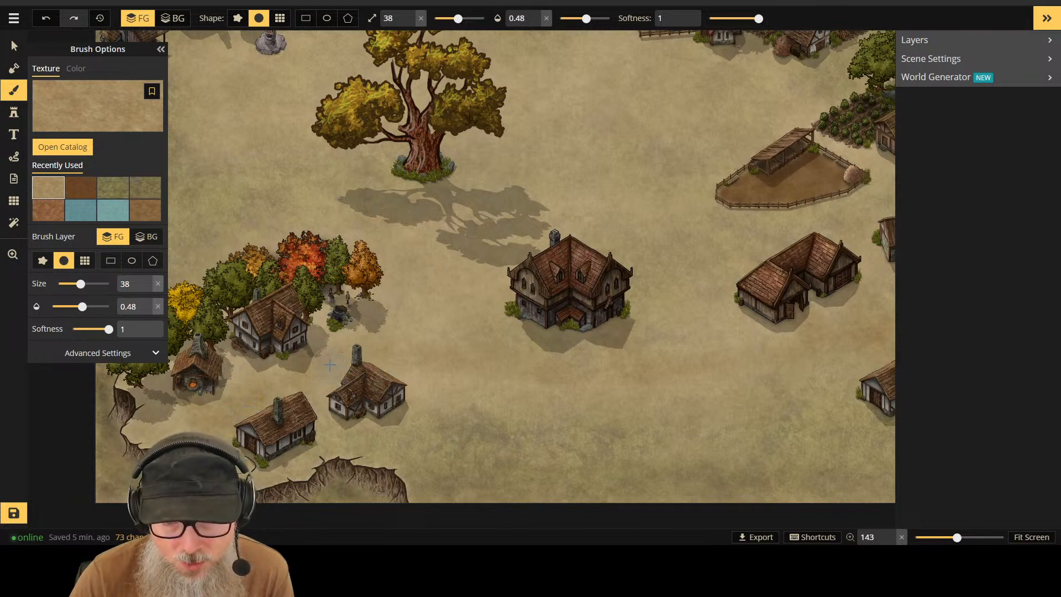
pyautogui.click(415, 399)
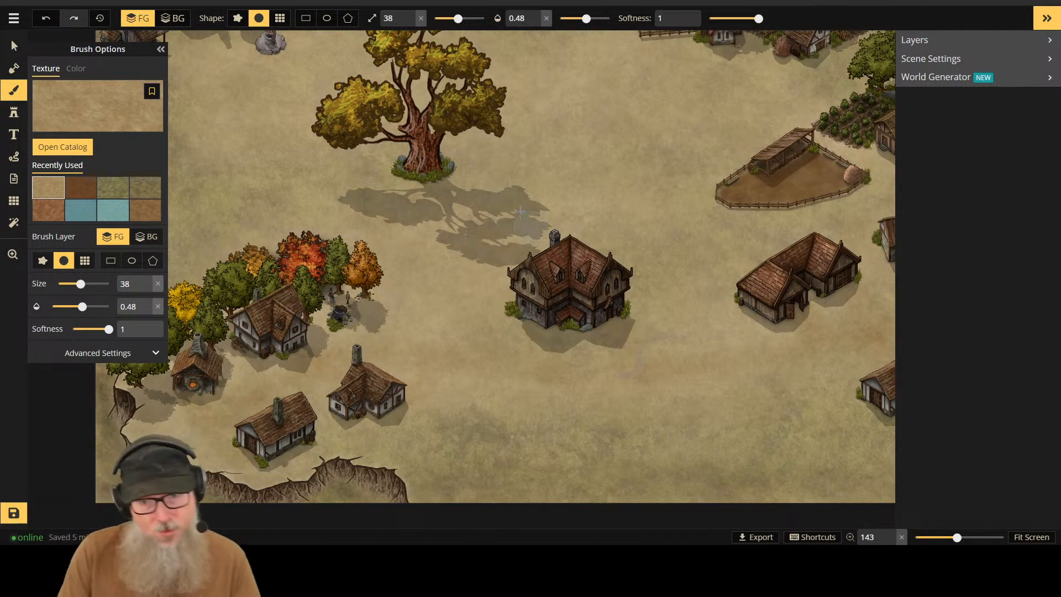
# Step: Extend the sandy ground from the town house eastward between the L-shaped barn, the blue-roofed building and the southeast cottages
pyautogui.scroll(-3, 630, 358)
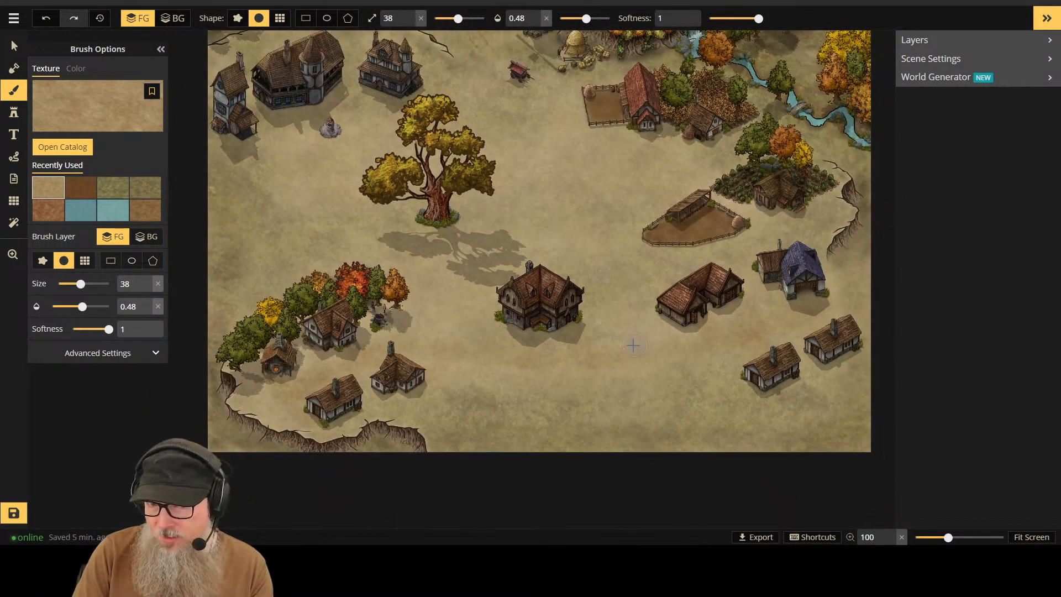
pyautogui.scroll(1, 633, 345)
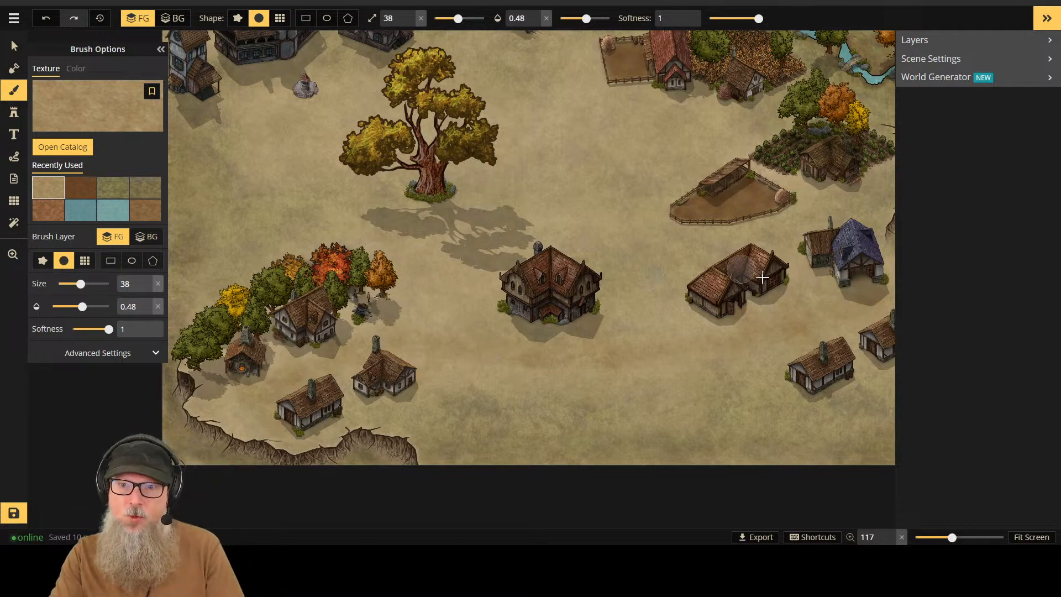
pyautogui.scroll(-2, 762, 278)
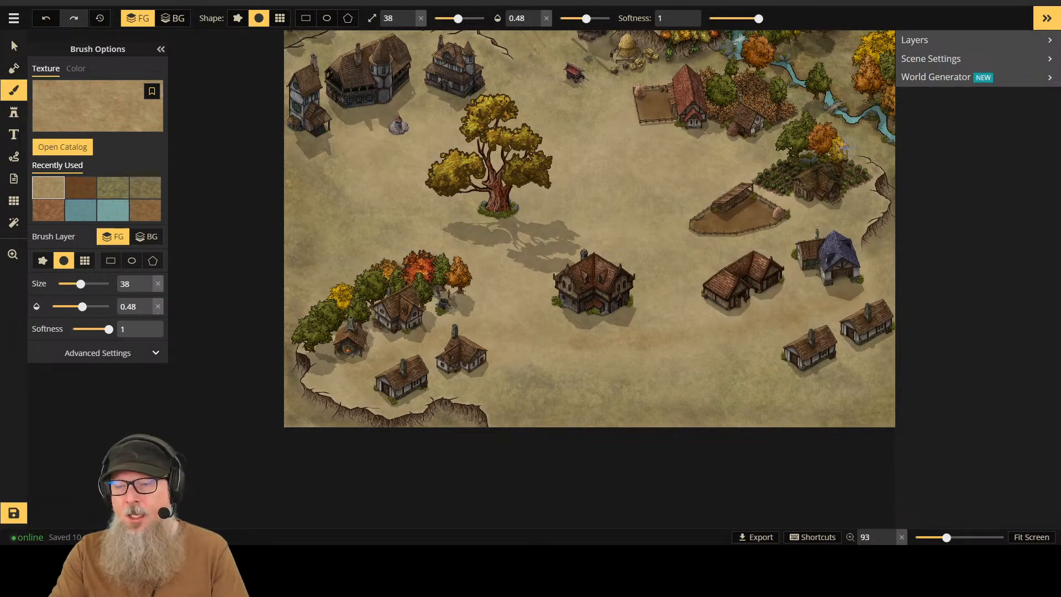
pyautogui.scroll(1, 886, 232)
pyautogui.scroll(1, 886, 235)
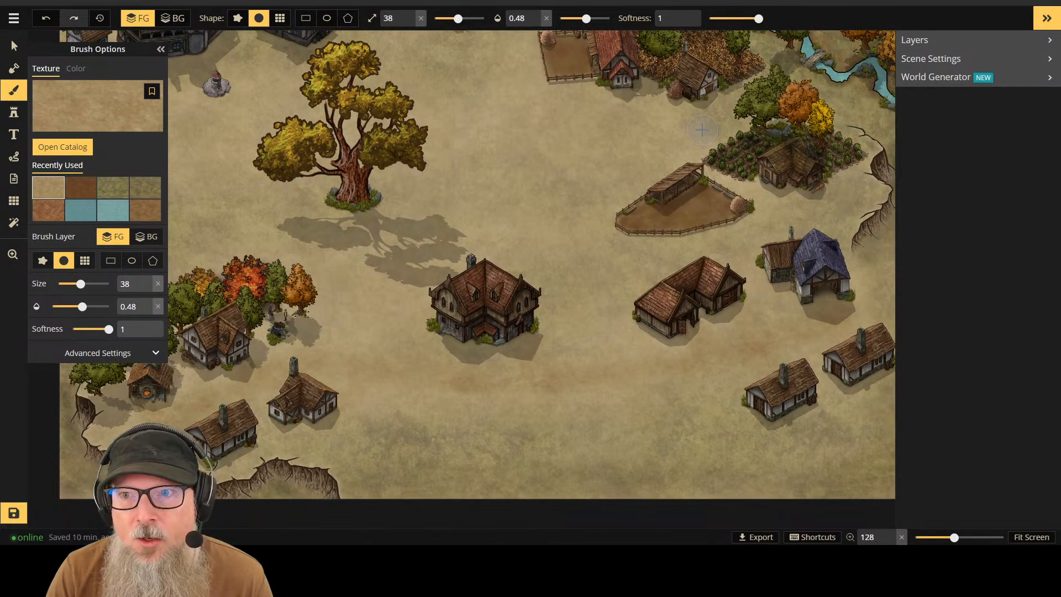
pyautogui.scroll(2, 807, 86)
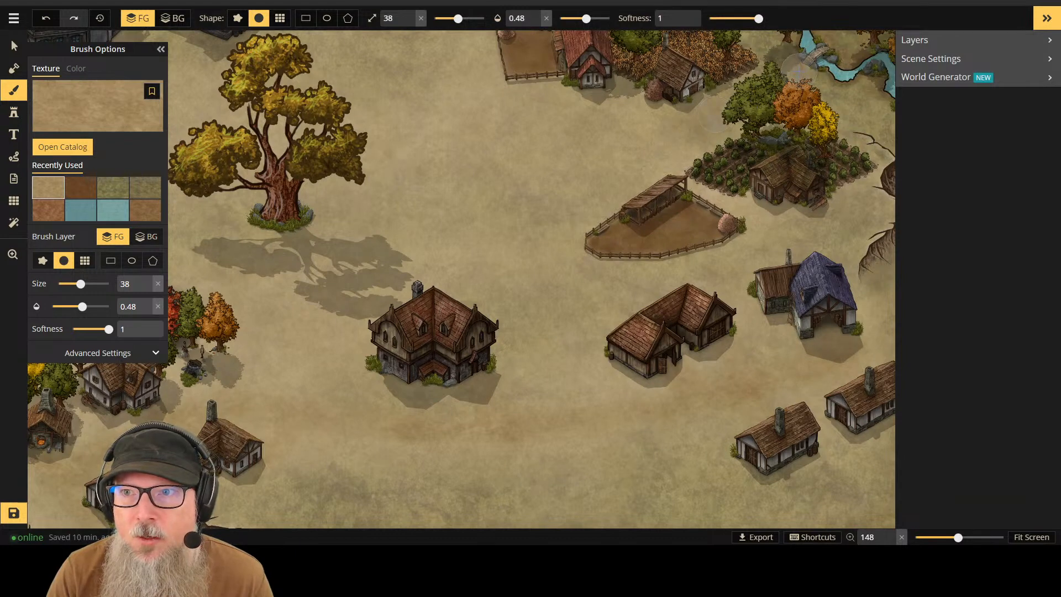
# Step: Blend sandy ground across the open village centre with the brush at size 39, 0.95 softness and 0.43 opacity
pyautogui.scroll(-3, 876, 101)
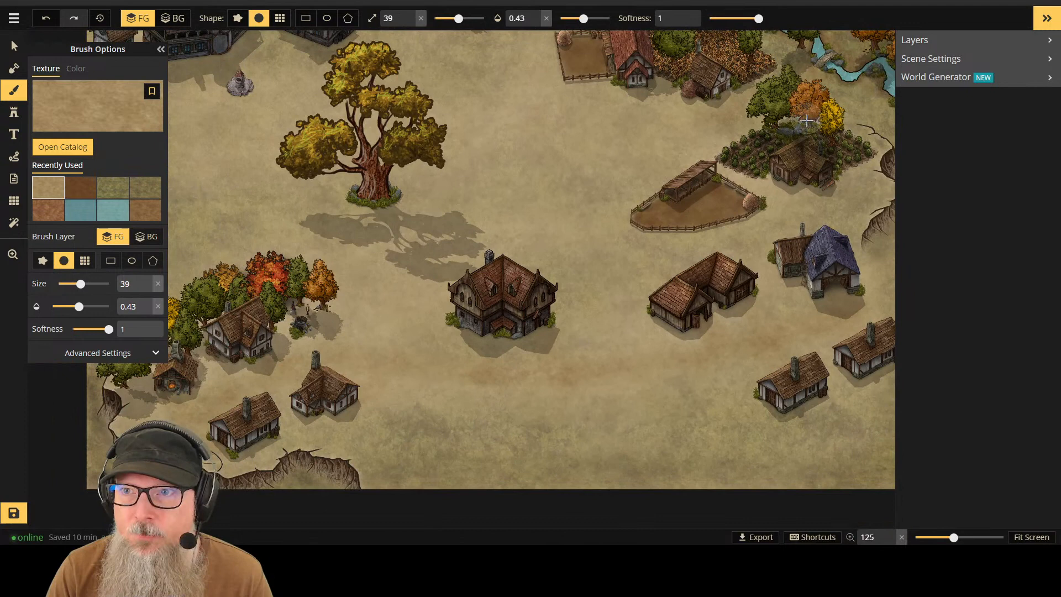
pyautogui.moveTo(807, 120); pyautogui.dragTo(556, 237)
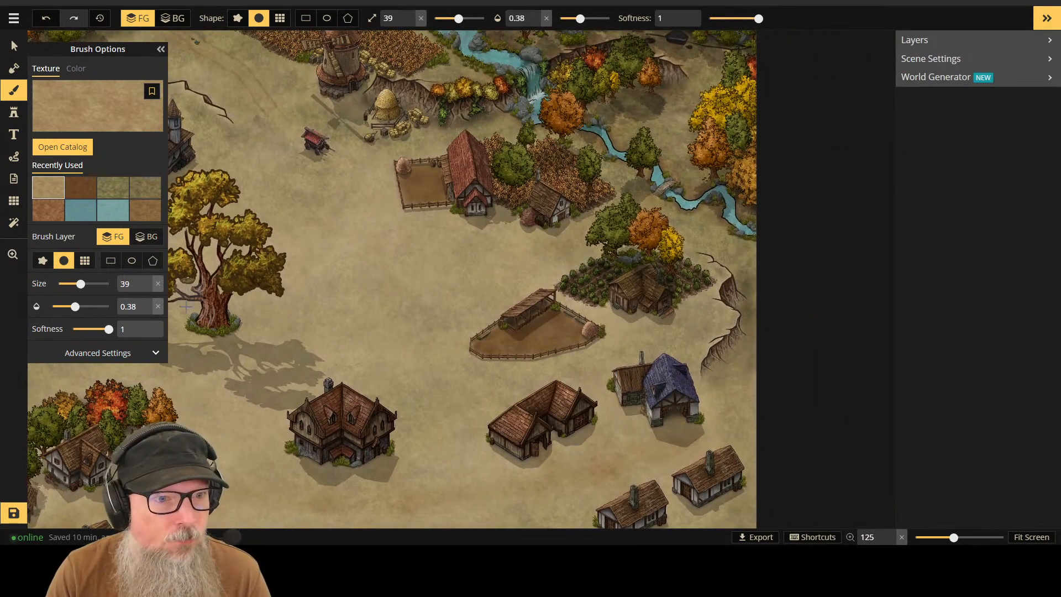
pyautogui.hotkey('shift', '[')
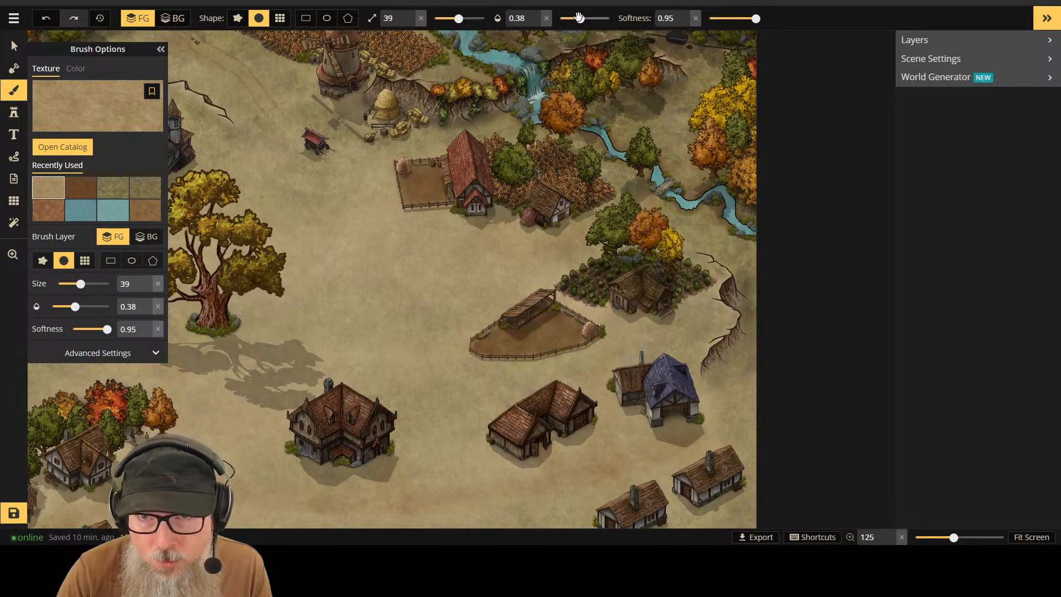
pyautogui.moveTo(579, 18); pyautogui.dragTo(583, 19)
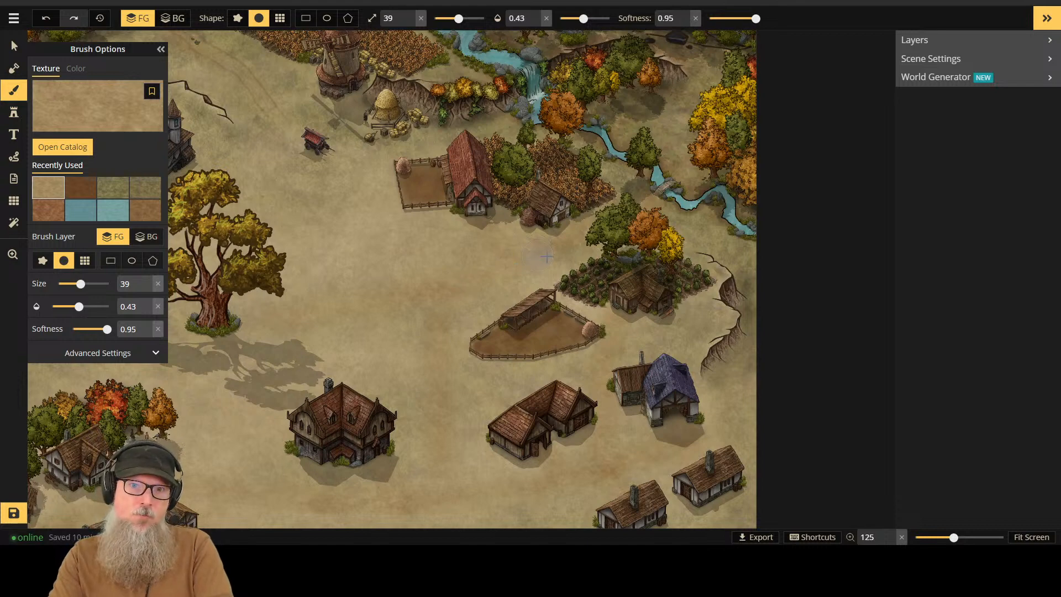
pyautogui.scroll(-2, 475, 299)
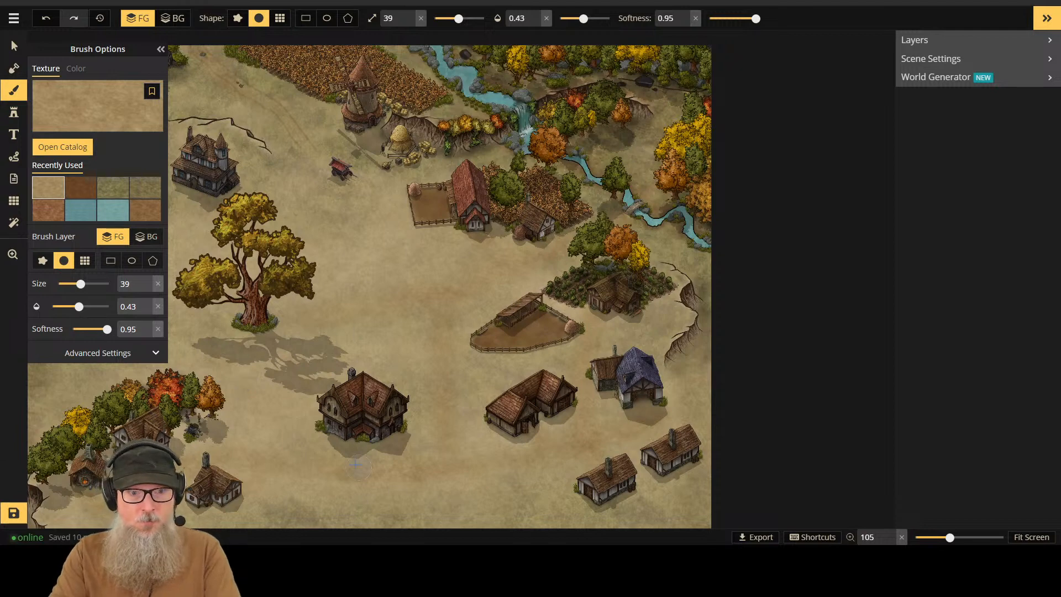
pyautogui.press('space')
pyautogui.moveTo(398, 370); pyautogui.dragTo(552, 360)
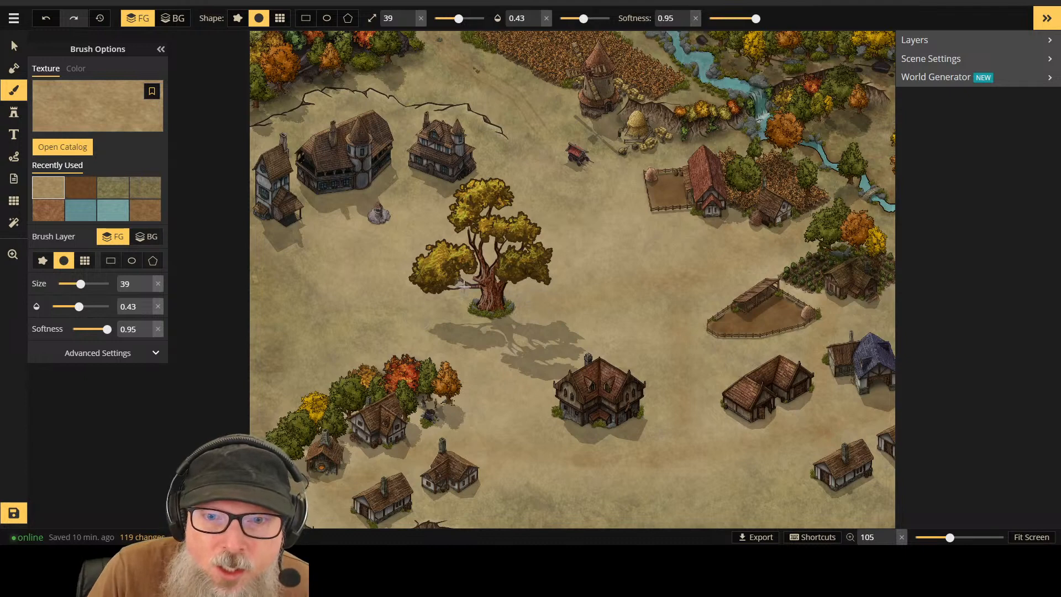
# Step: Blend sandy ground around the base and shadow of the large central tree and out to the map's west edge
pyautogui.moveTo(534, 307); pyautogui.dragTo(455, 310)
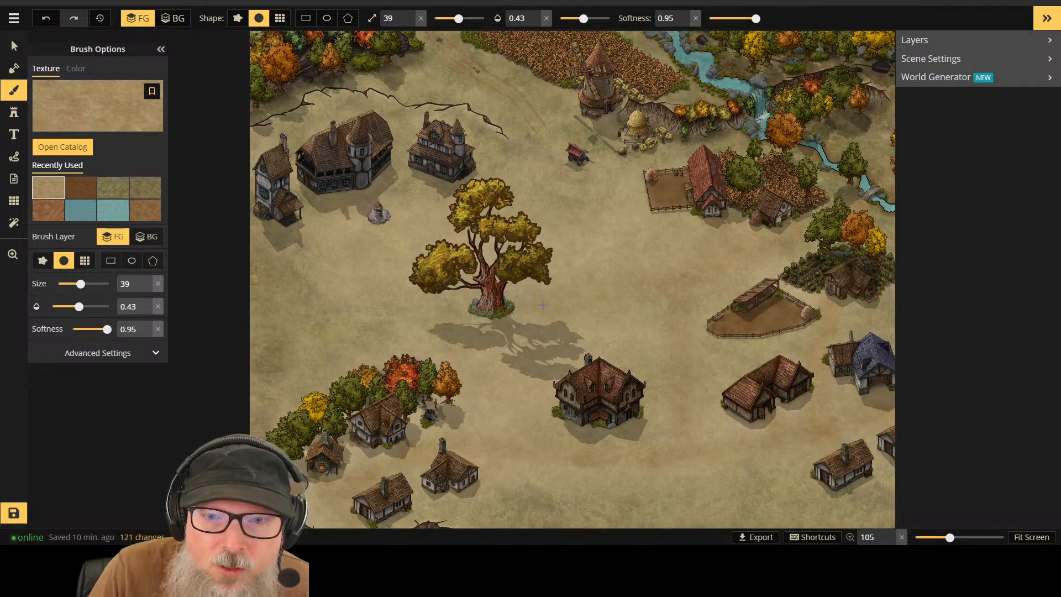
pyautogui.moveTo(568, 282); pyautogui.dragTo(441, 325)
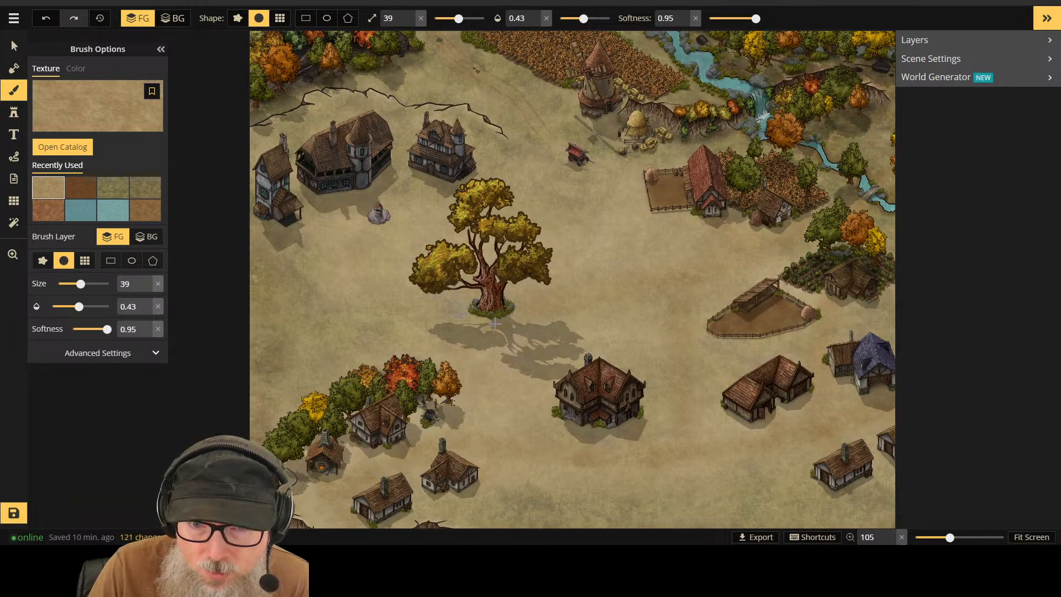
pyautogui.moveTo(502, 316)
pyautogui.mouseDown()
pyautogui.moveTo(536, 305)
pyautogui.moveTo(510, 283)
pyautogui.moveTo(532, 305)
pyautogui.moveTo(525, 325)
pyautogui.moveTo(501, 330)
pyautogui.mouseUp()
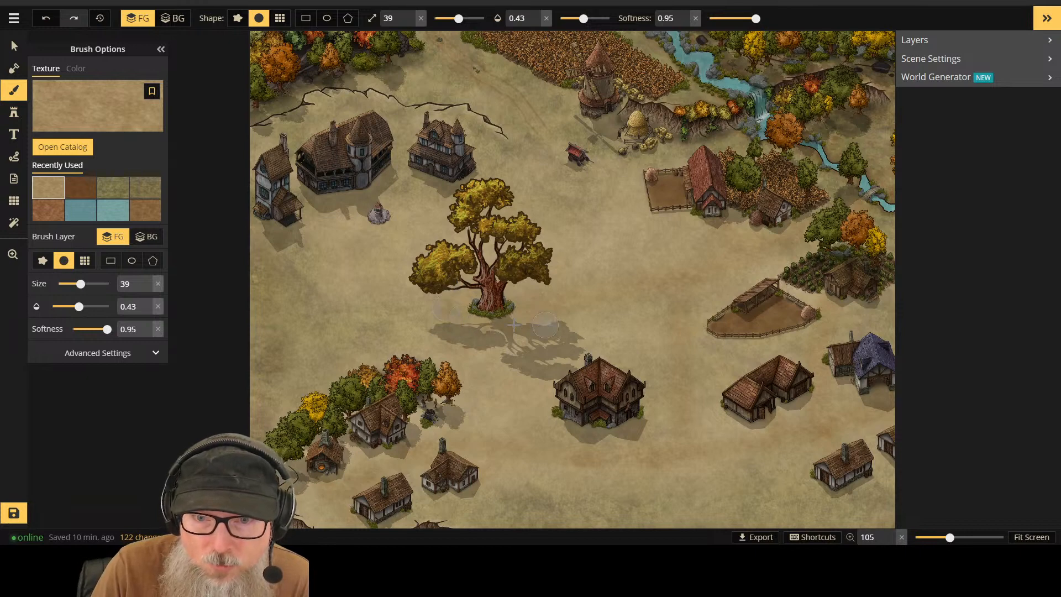
pyautogui.moveTo(449, 301); pyautogui.dragTo(471, 309)
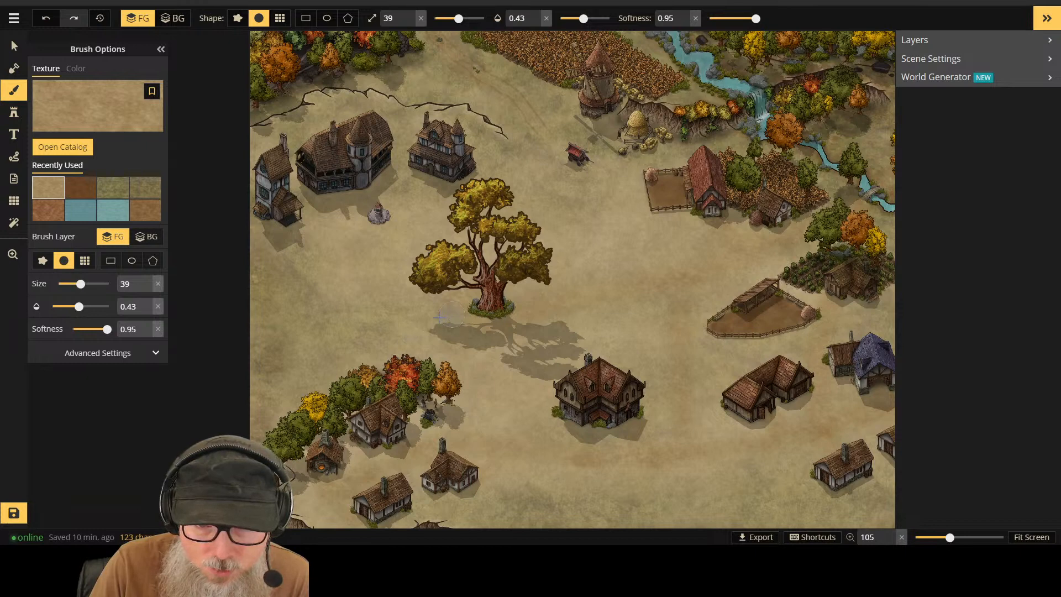
pyautogui.moveTo(394, 330); pyautogui.dragTo(220, 341)
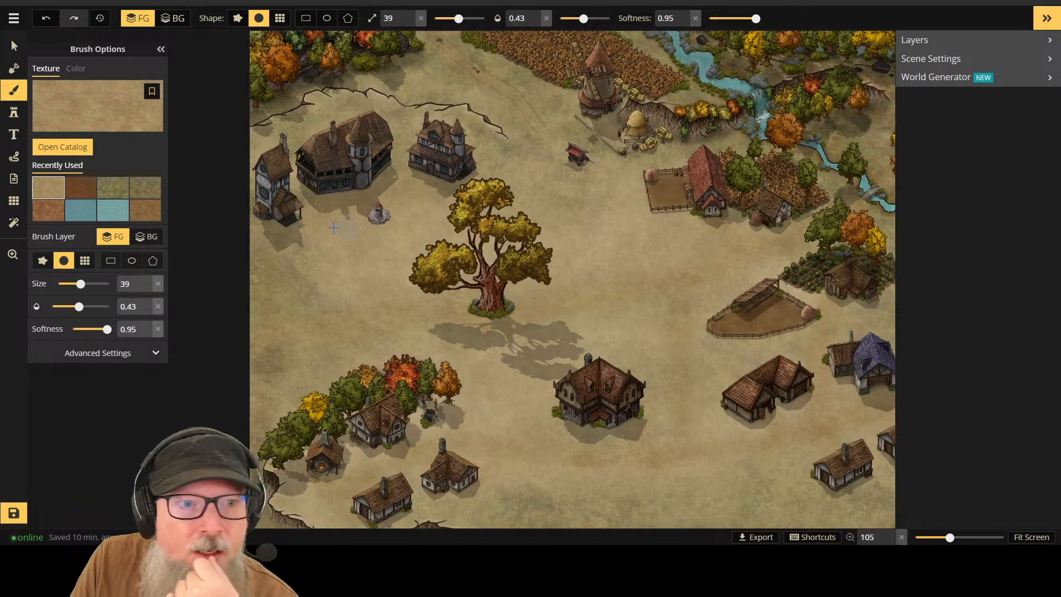
# Step: Try higher opacities for the sandy brush, up to 0.55
pyautogui.click(585, 18)
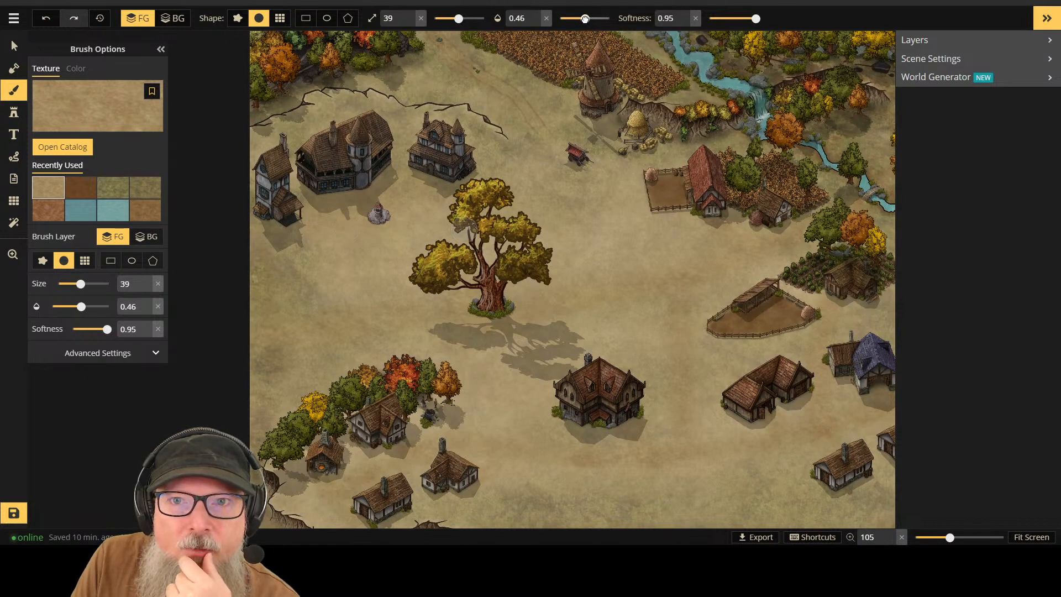
pyautogui.moveTo(584, 18); pyautogui.dragTo(590, 19)
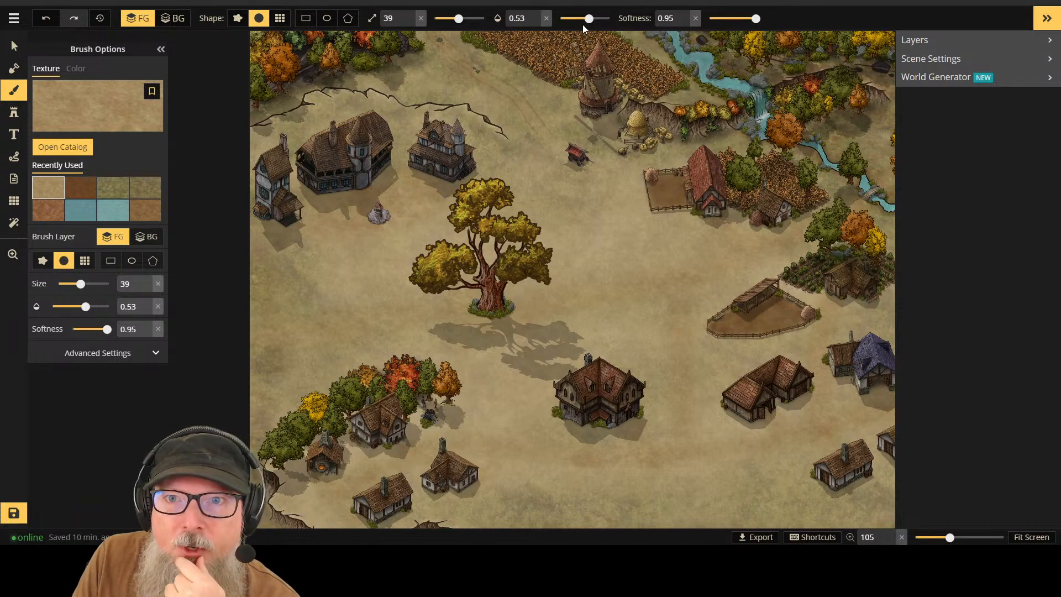
pyautogui.moveTo(589, 18); pyautogui.dragTo(585, 19)
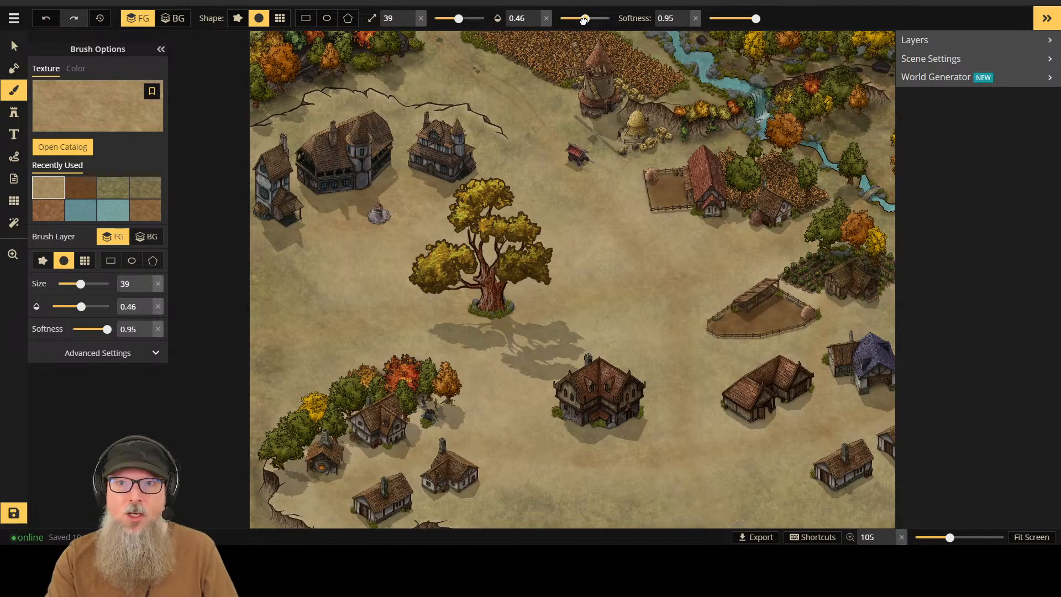
pyautogui.moveTo(584, 19); pyautogui.dragTo(590, 20)
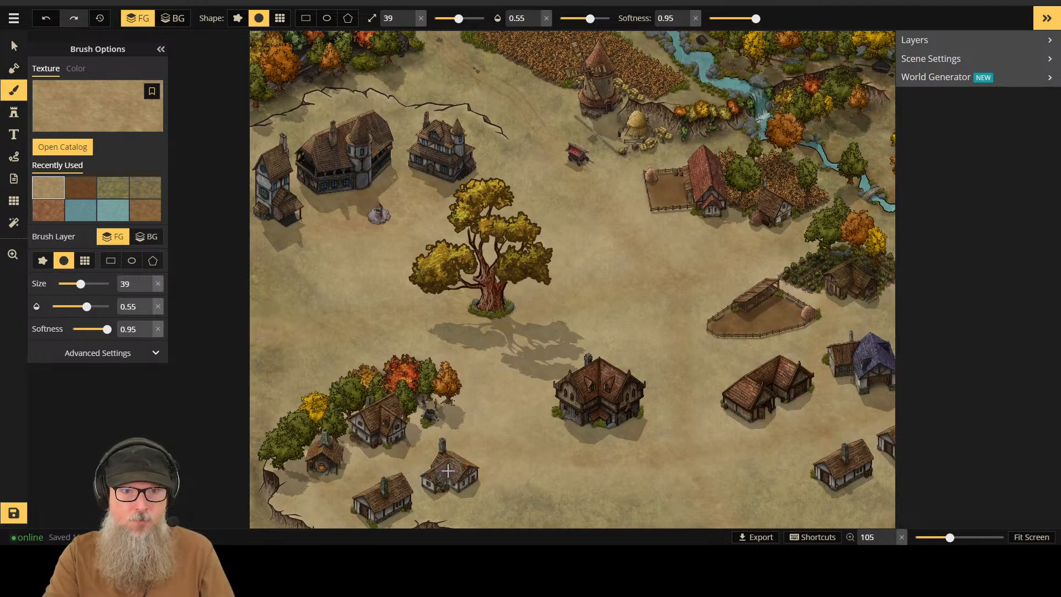
# Step: Switch the brush to the medium-brown dirt texture, undo the test stroke, and set the opacity to 0.33
pyautogui.click(78, 186)
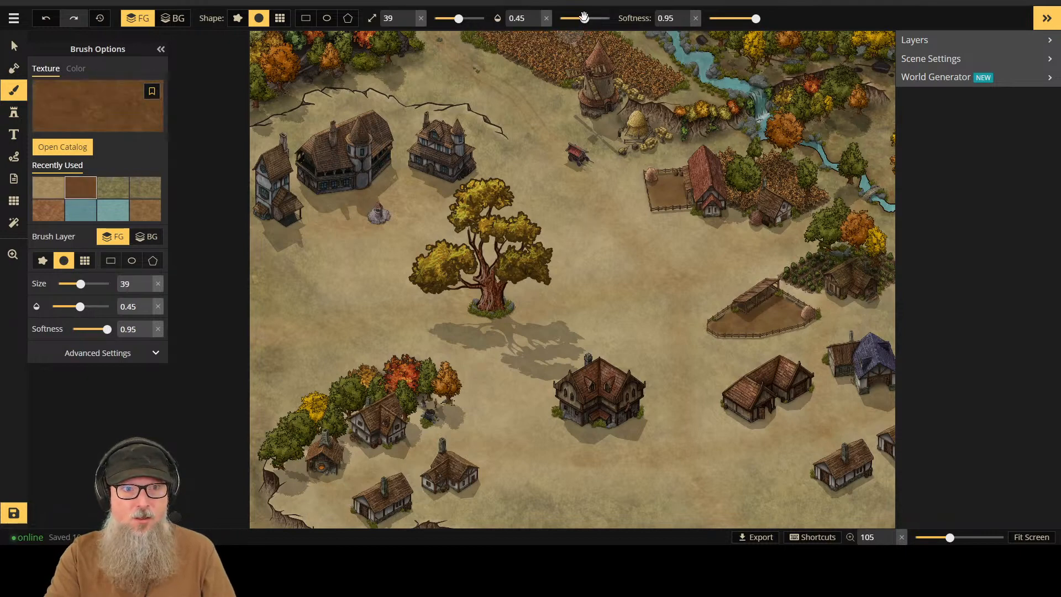
pyautogui.moveTo(590, 18); pyautogui.dragTo(582, 18)
pyautogui.click(150, 213)
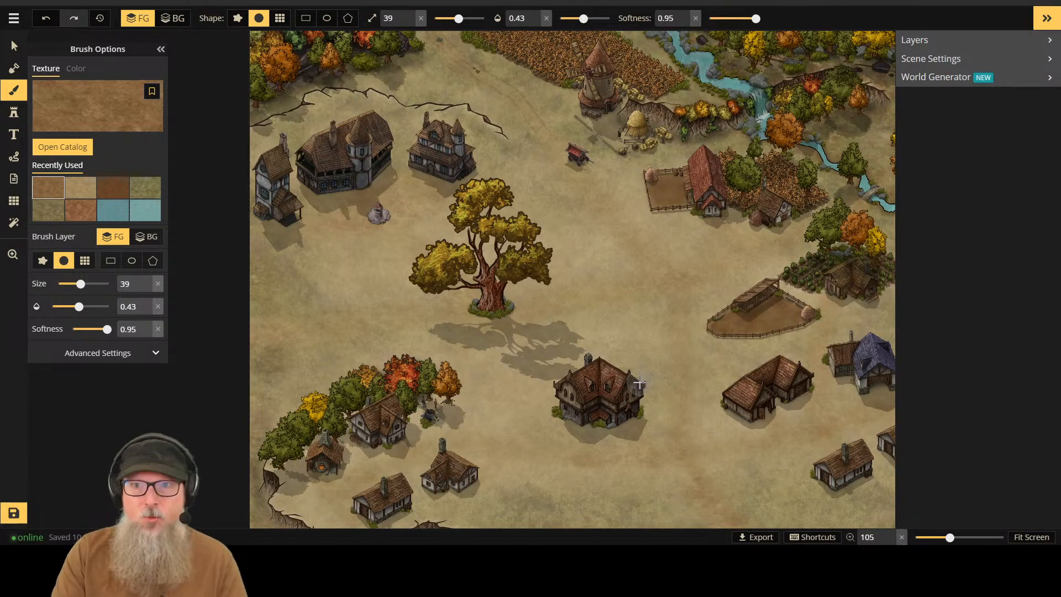
pyautogui.hotkey('ctrl', 'z')
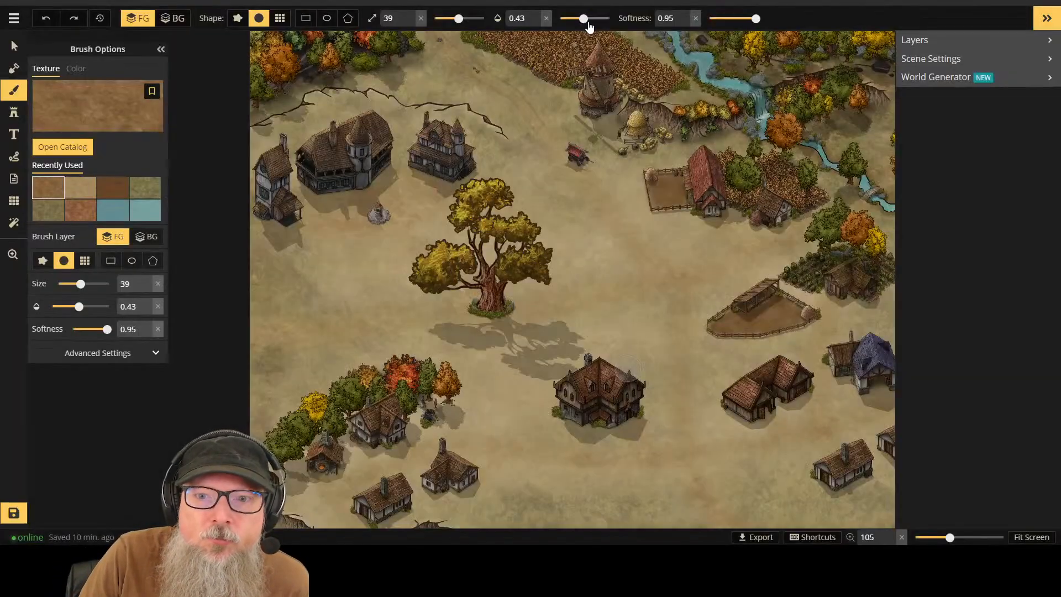
pyautogui.moveTo(584, 19); pyautogui.dragTo(577, 19)
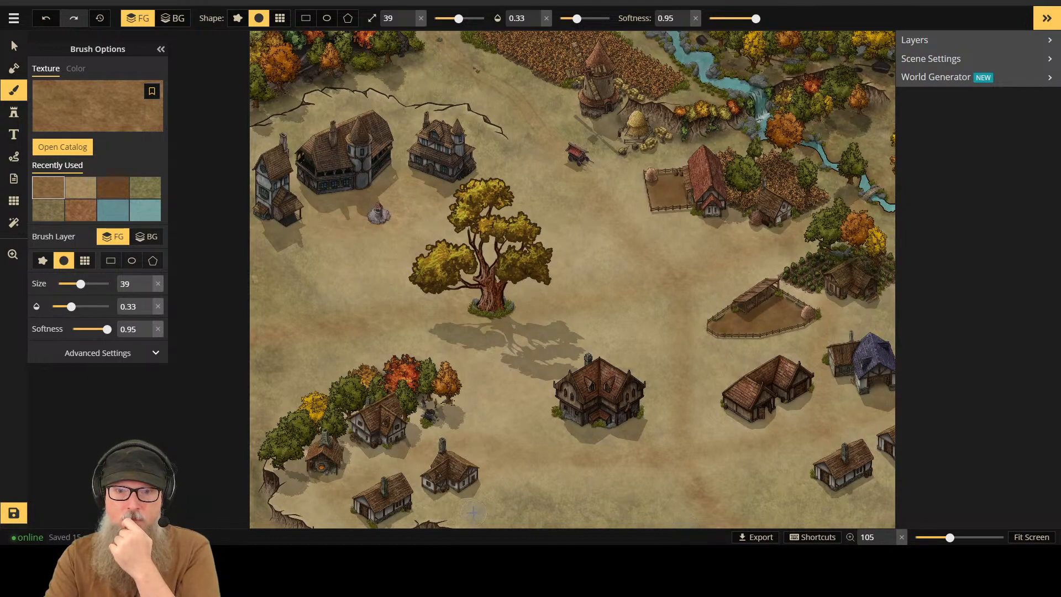
# Step: Check the brown dirt tracks across the whole village and save the map
pyautogui.scroll(-3, 472, 514)
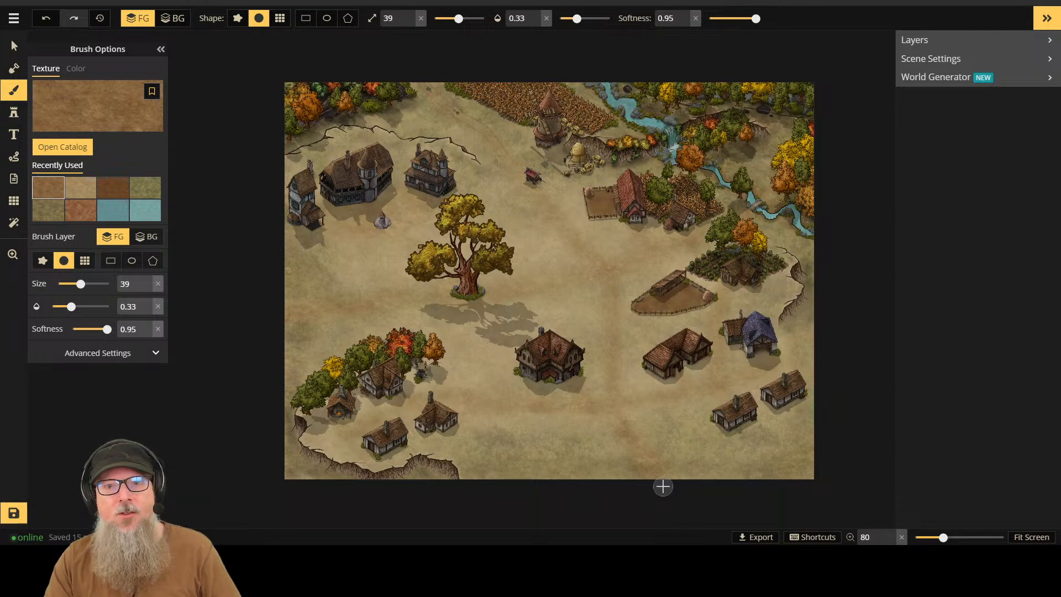
pyautogui.scroll(4, 780, 200)
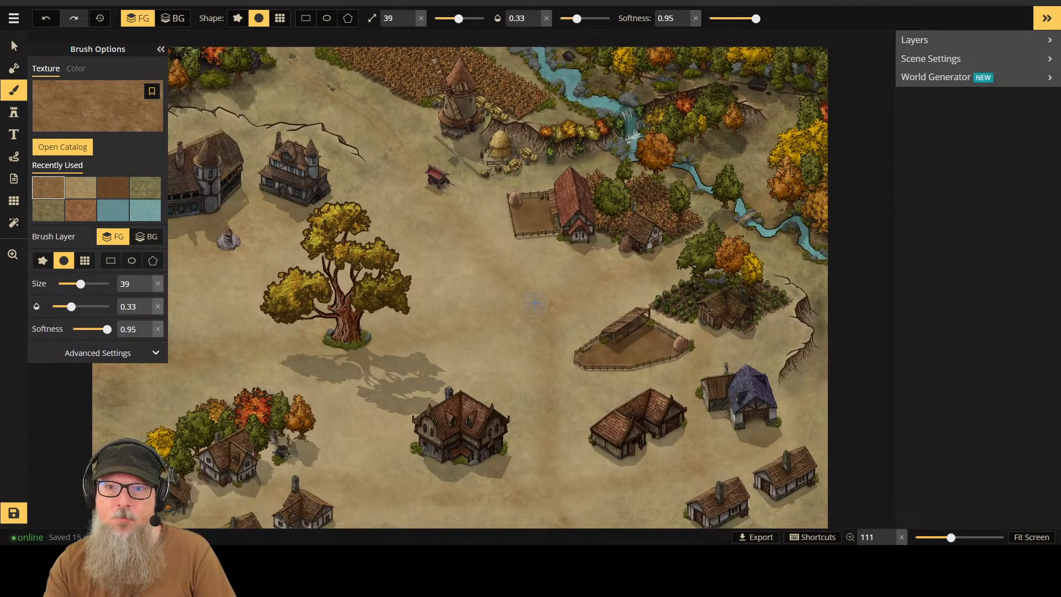
pyautogui.scroll(-4, 535, 302)
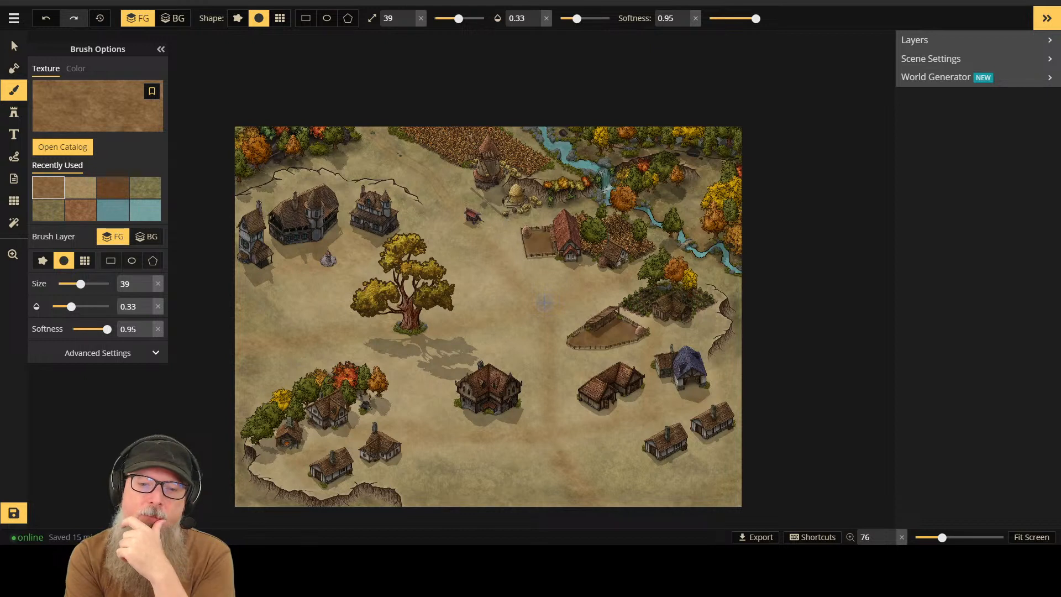
pyautogui.click(12, 511)
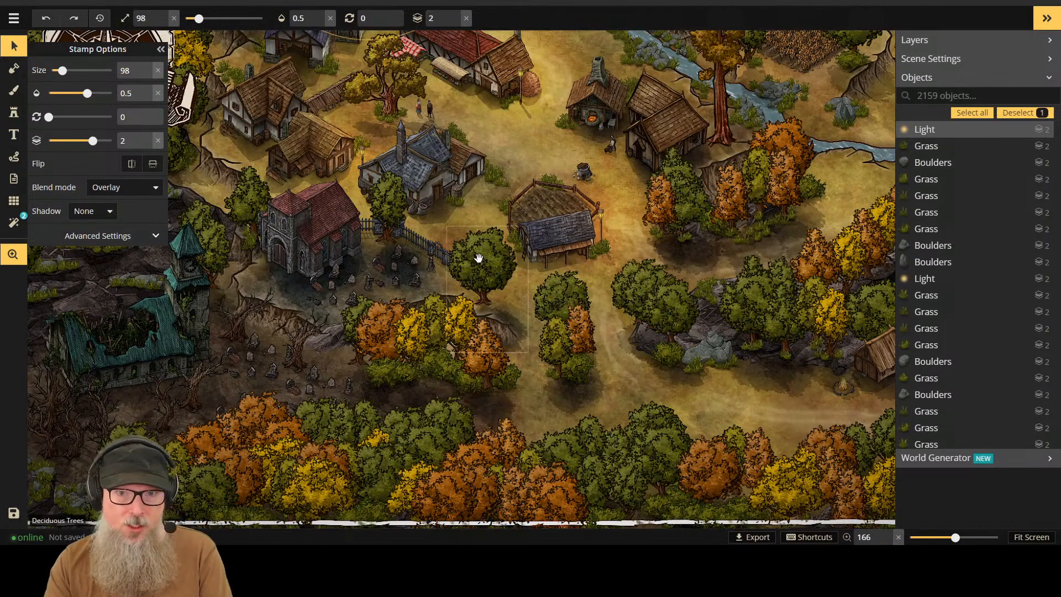
# Step: Examine the finished Předcestní Les Hryzec map as a reference for its rocky ground, forest edges and buildings
pyautogui.scroll(-4, 574, 159)
pyautogui.scroll(-2, 575, 163)
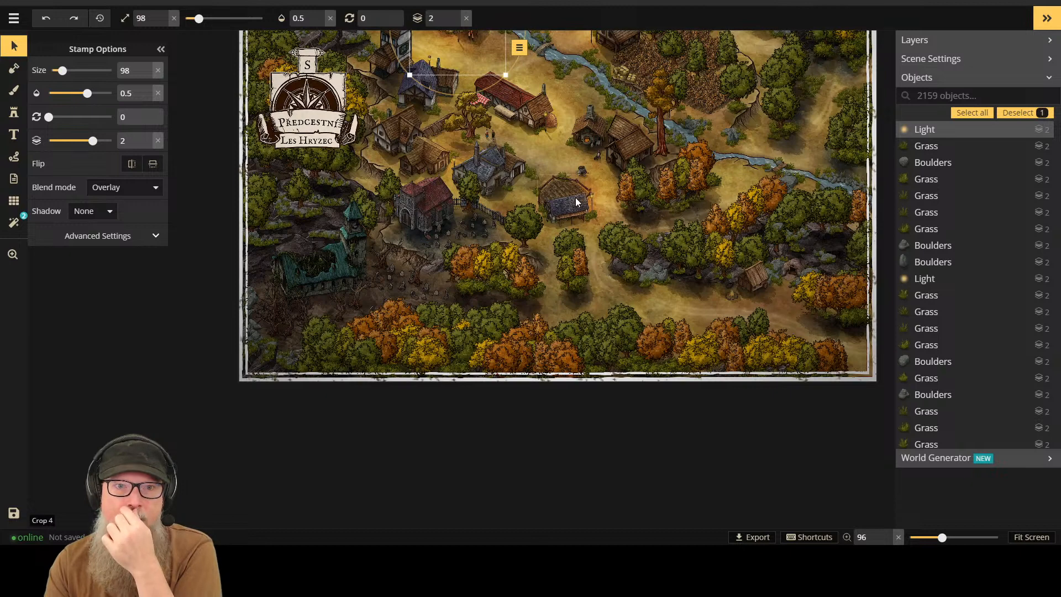
pyautogui.moveTo(691, 154); pyautogui.dragTo(669, 235)
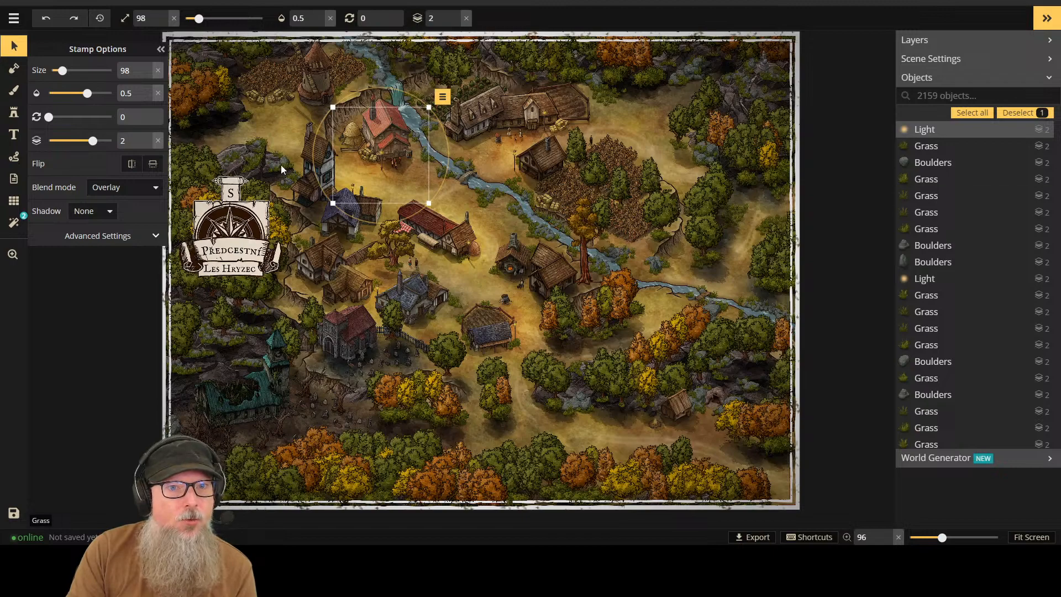
pyautogui.scroll(5, 276, 165)
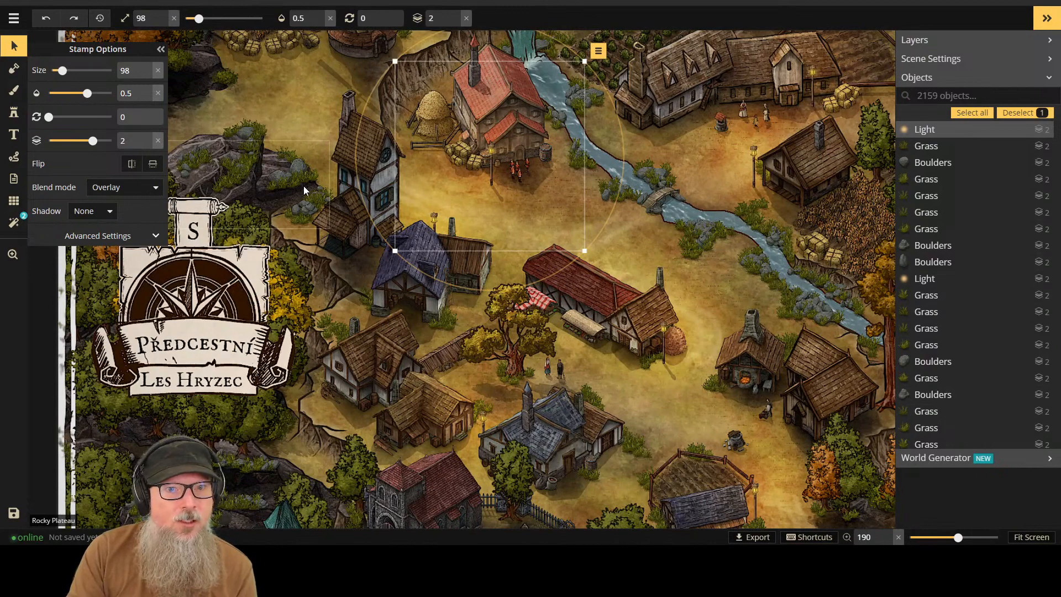
pyautogui.scroll(-2, 304, 186)
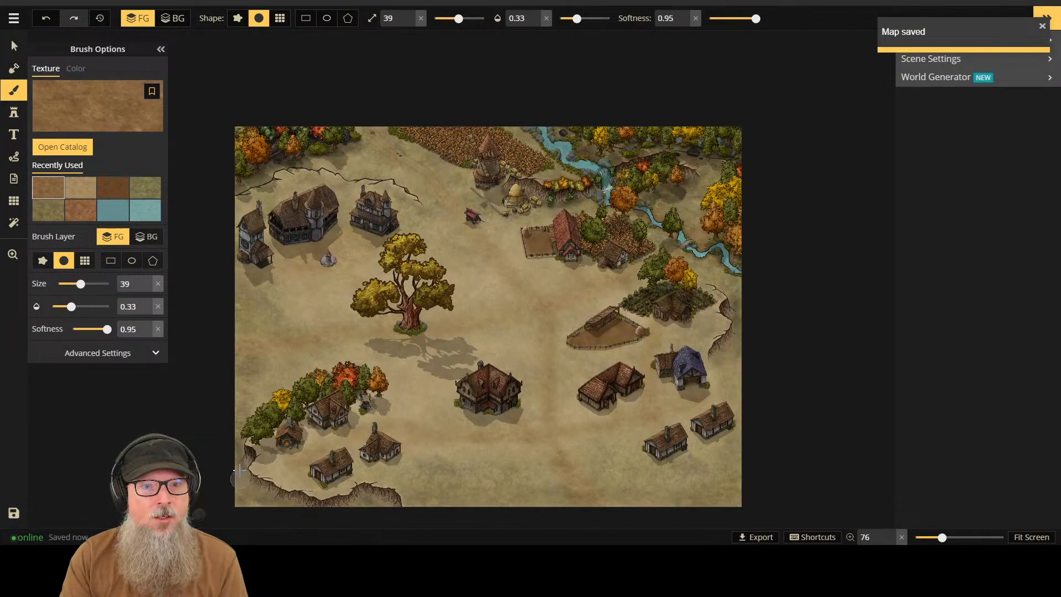
# Step: Place a Rocky Plateau stamp at size 218 on the map's west edge beside the trees of the southwest cottages
pyautogui.scroll(3, 242, 373)
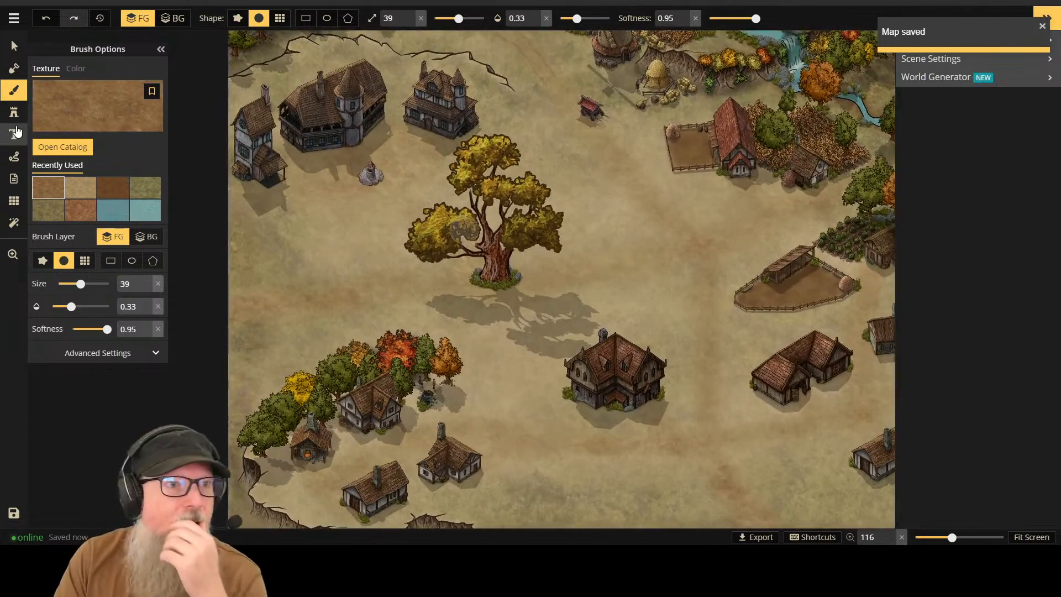
pyautogui.click(14, 134)
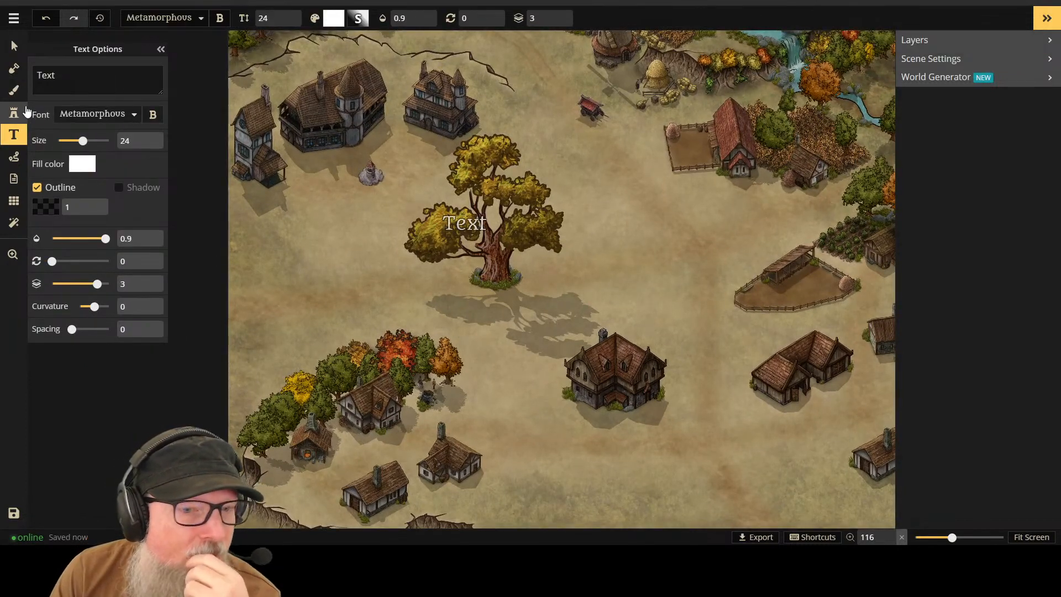
pyautogui.click(15, 113)
pyautogui.scroll(-2, 94, 205)
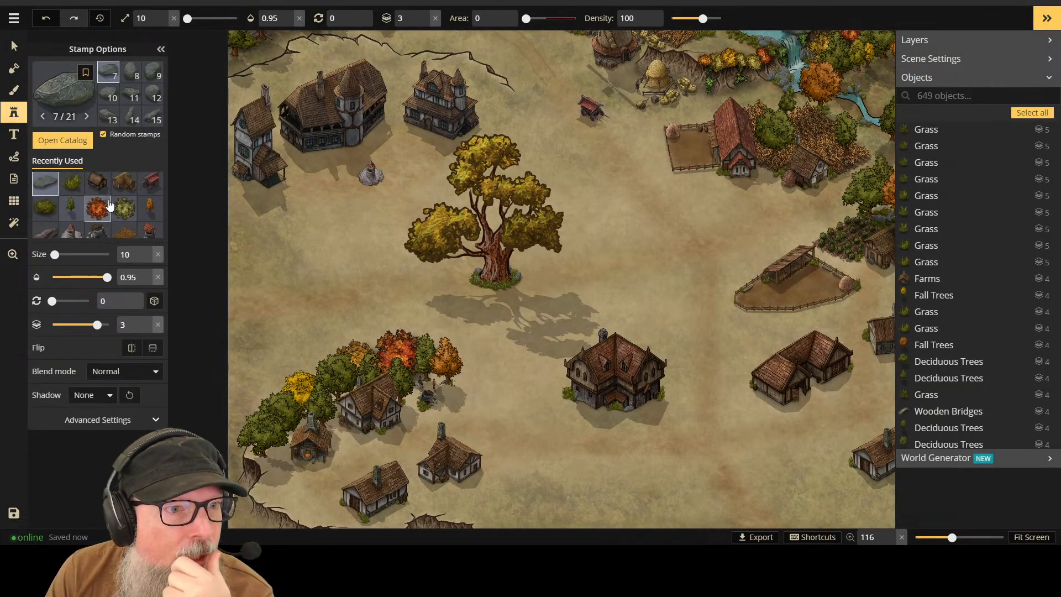
pyautogui.click(55, 201)
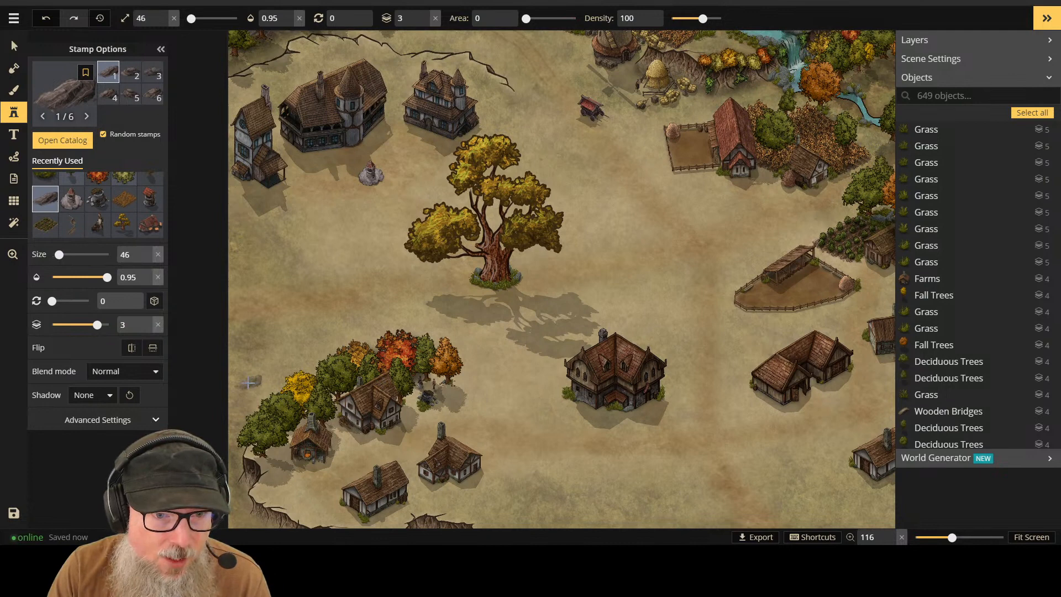
pyautogui.scroll(3, 241, 393)
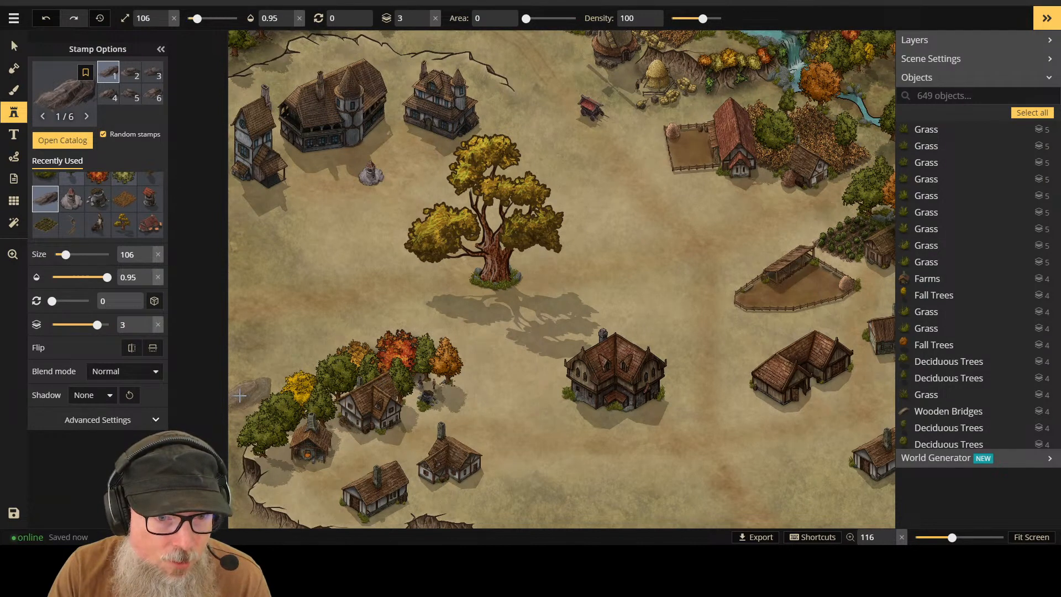
pyautogui.scroll(5, 240, 395)
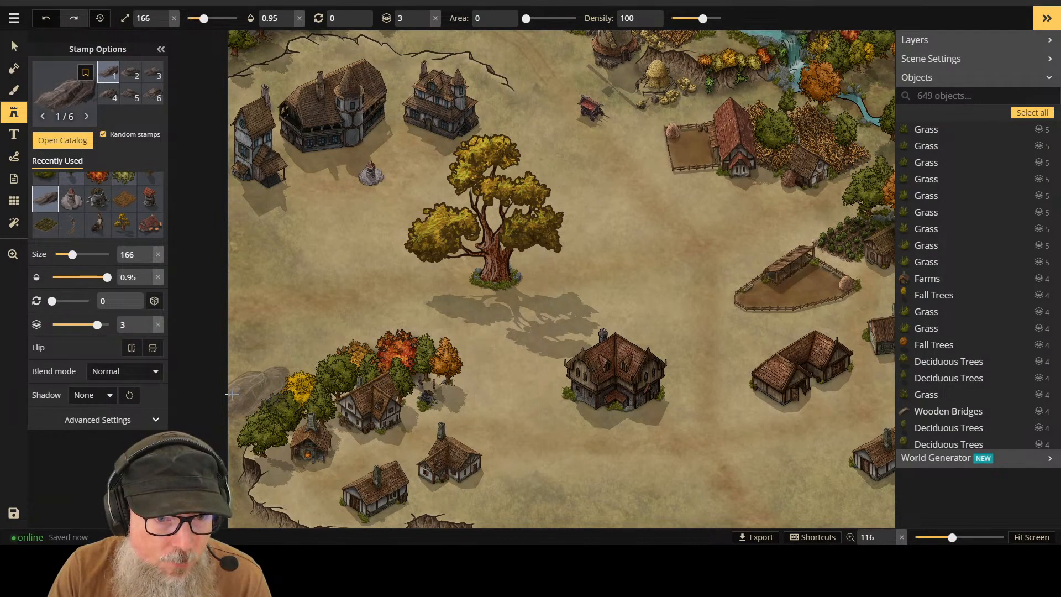
pyautogui.scroll(2, 227, 404)
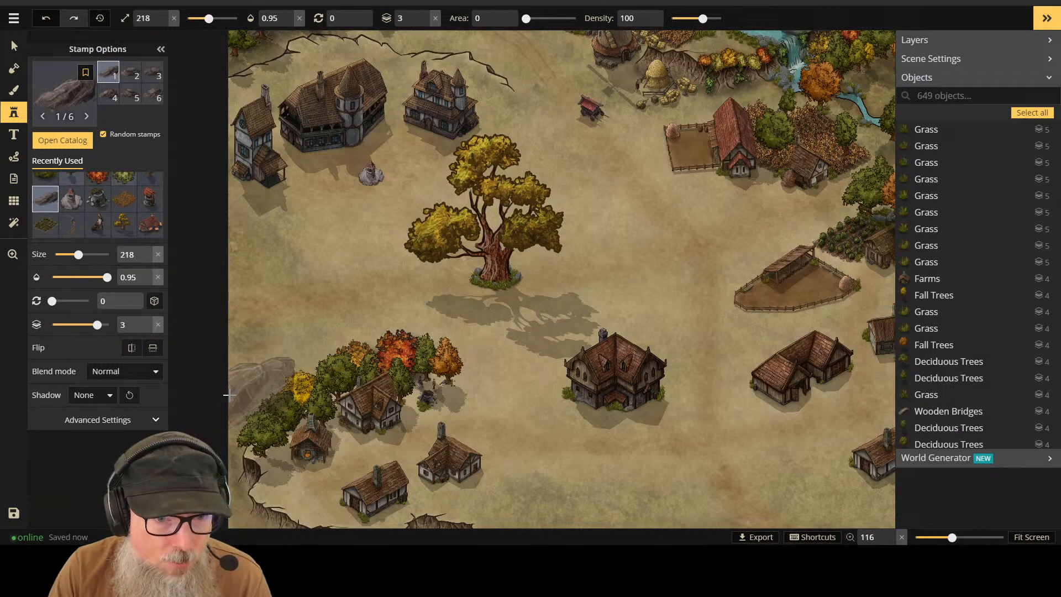
pyautogui.click(233, 387)
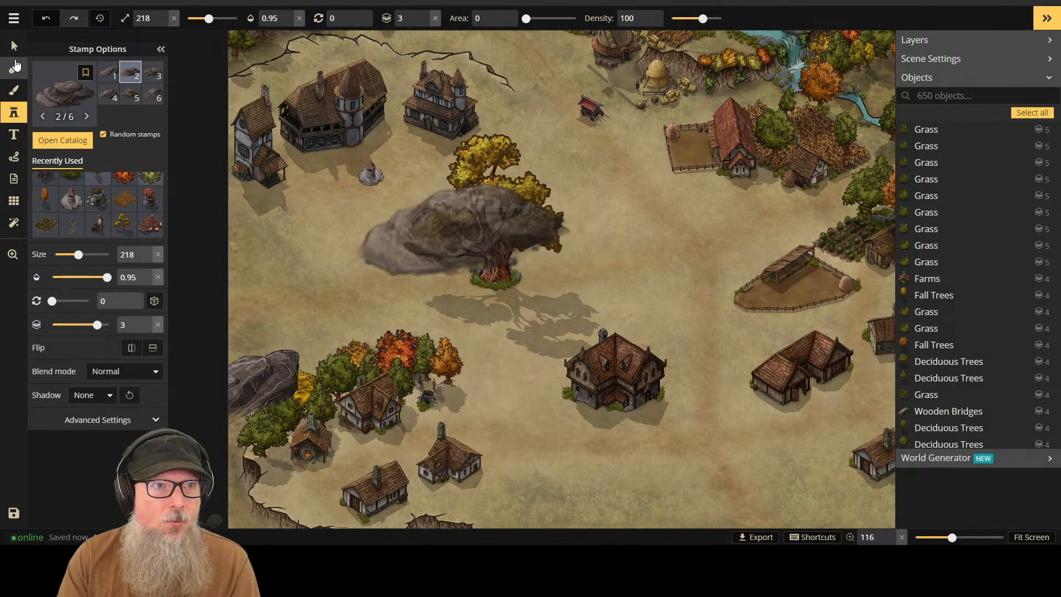
# Step: Select the newly placed Rocky Plateau stamp and set its layer to 1 so it sits behind the trees
pyautogui.click(14, 68)
pyautogui.click(13, 45)
pyautogui.click(264, 385)
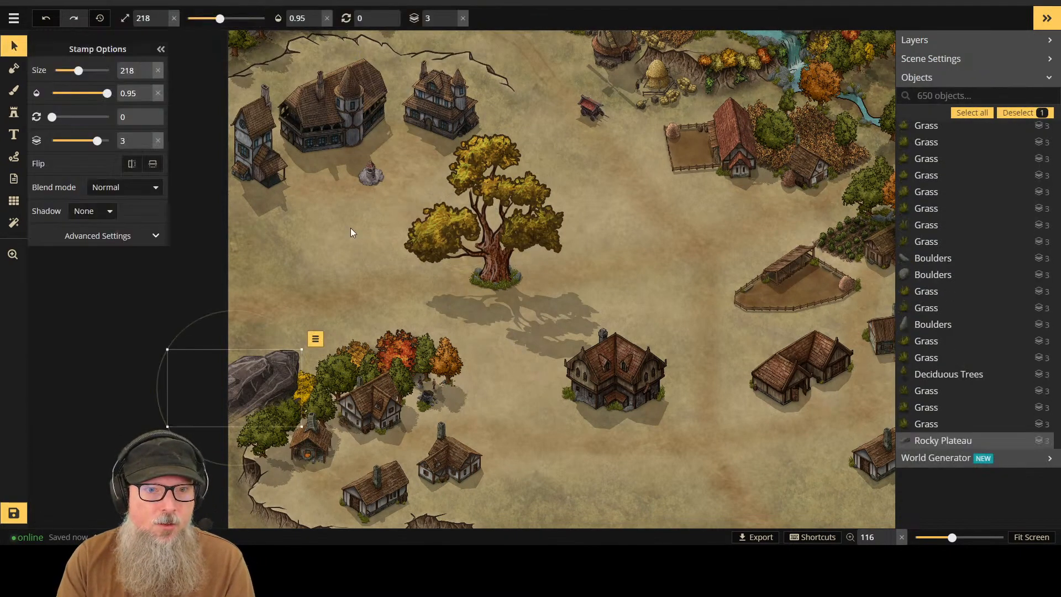
pyautogui.click(452, 23)
pyautogui.click(452, 23)
pyautogui.click(451, 23)
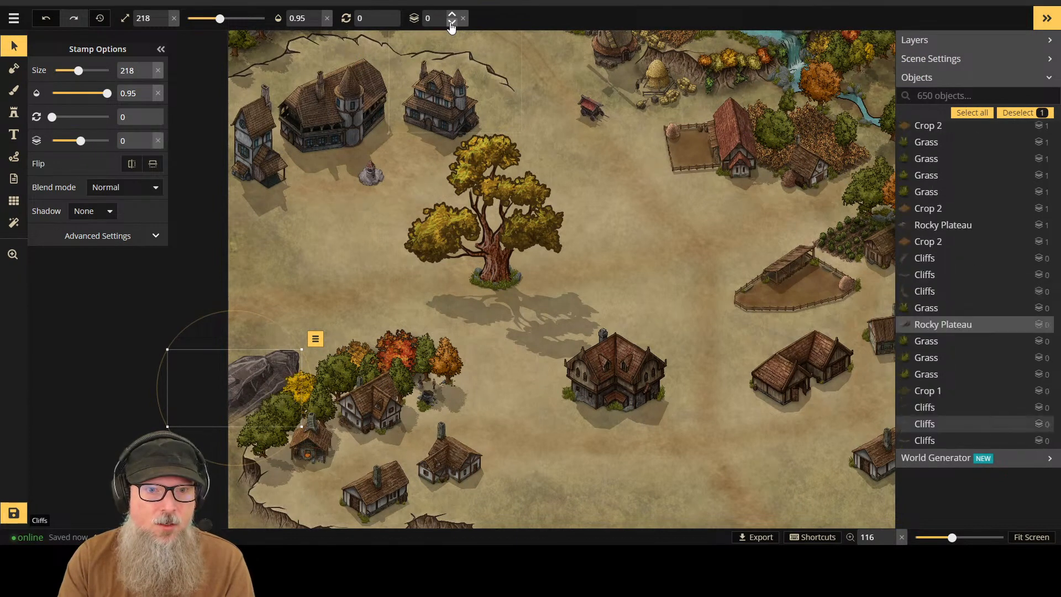
pyautogui.click(452, 15)
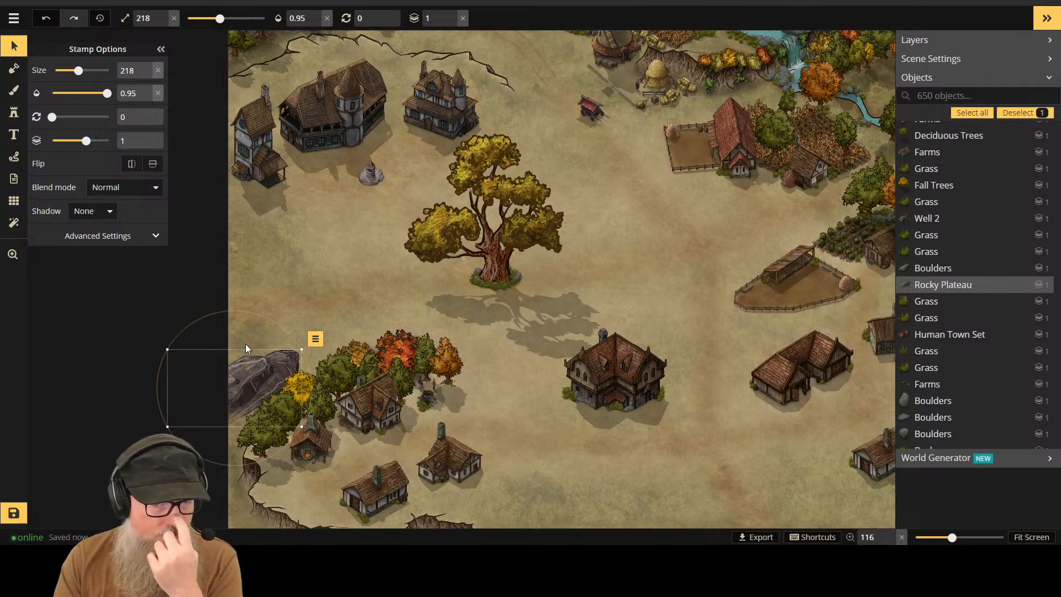
# Step: Enlarge the selected Rocky Plateau stamp to size 270 and nudge it slightly down behind the southwest trees
pyautogui.scroll(2, 214, 337)
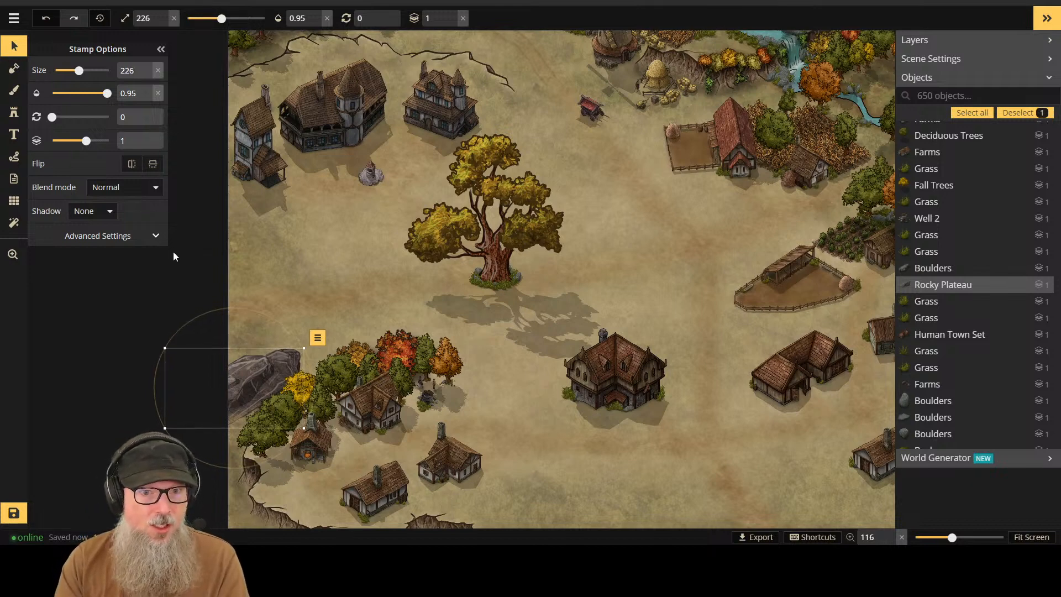
pyautogui.scroll(10, 173, 256)
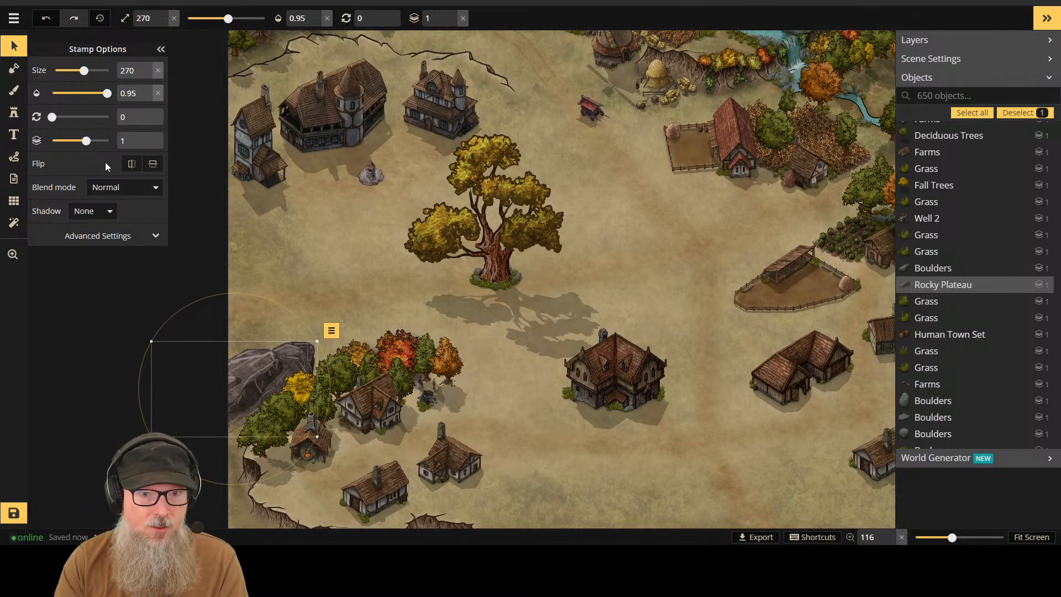
pyautogui.press('Down')
pyautogui.press('Down')
pyautogui.press('Down')
pyautogui.press('Down')
pyautogui.press('Down')
pyautogui.press('Down')
pyautogui.press('Down')
pyautogui.press('Down')
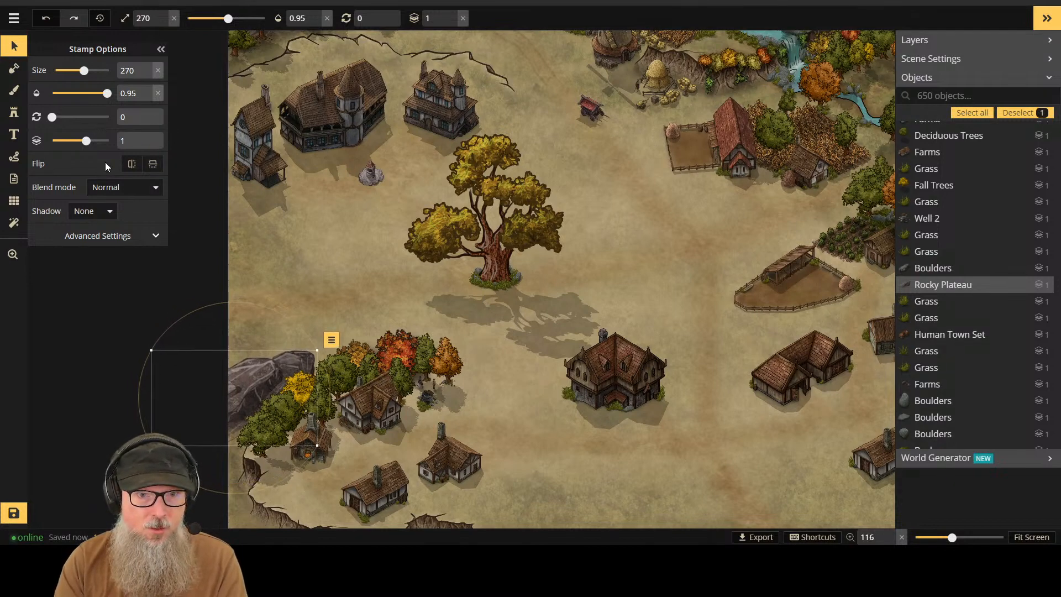
# Step: Enlarge the selected Rocky Plateau stamp to size 297 and raise it one place in the stacking order within its layer
pyautogui.scroll(6, 106, 162)
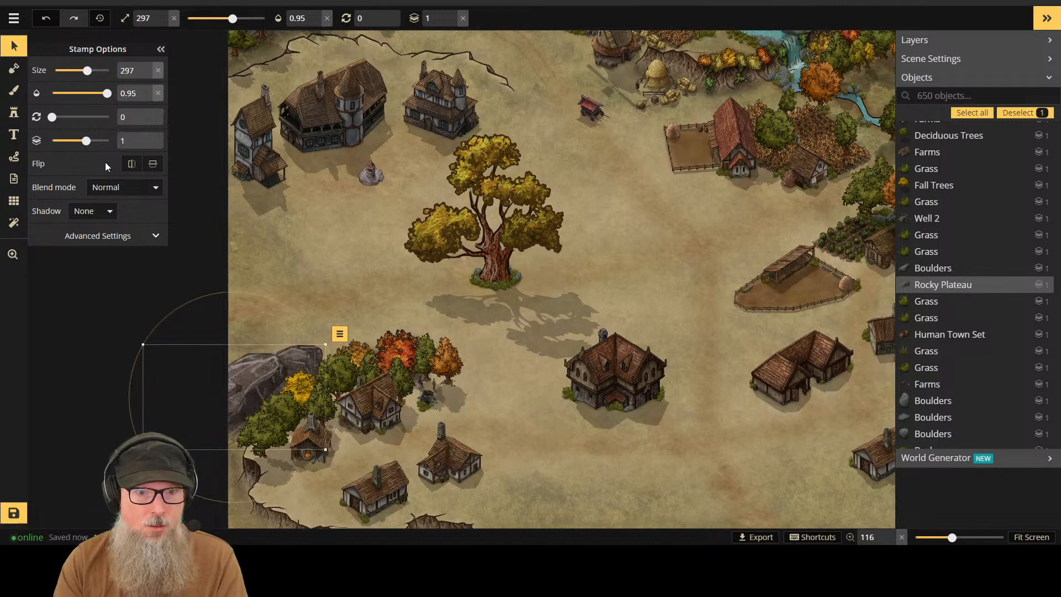
pyautogui.press('pageup')
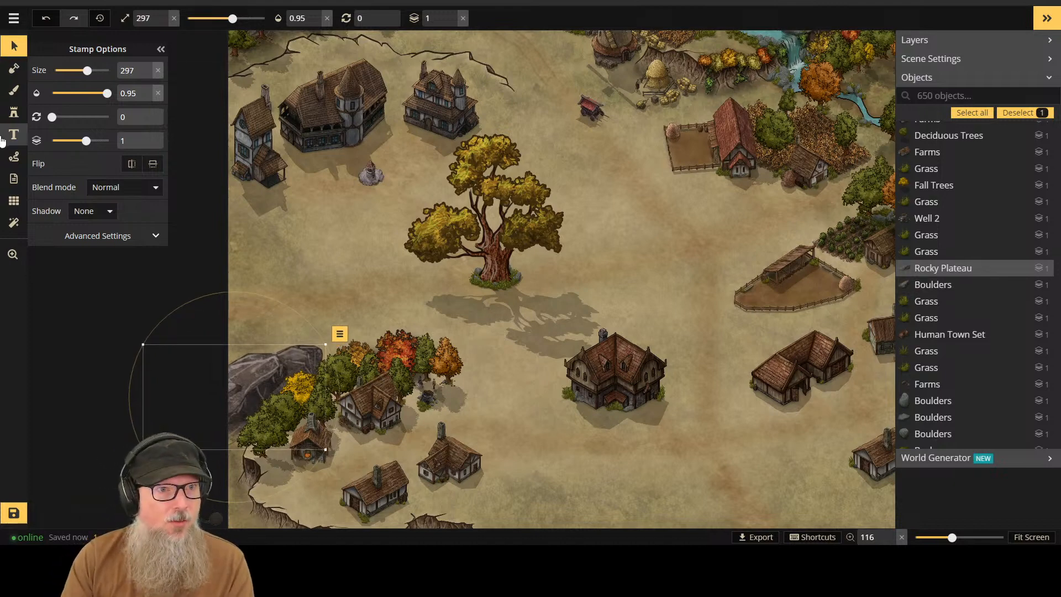
# Step: Try placing a horizontally flipped Rocky Plateau variant 2 at size 297 on the west edge above the southwest trees, and undo it
pyautogui.click(14, 112)
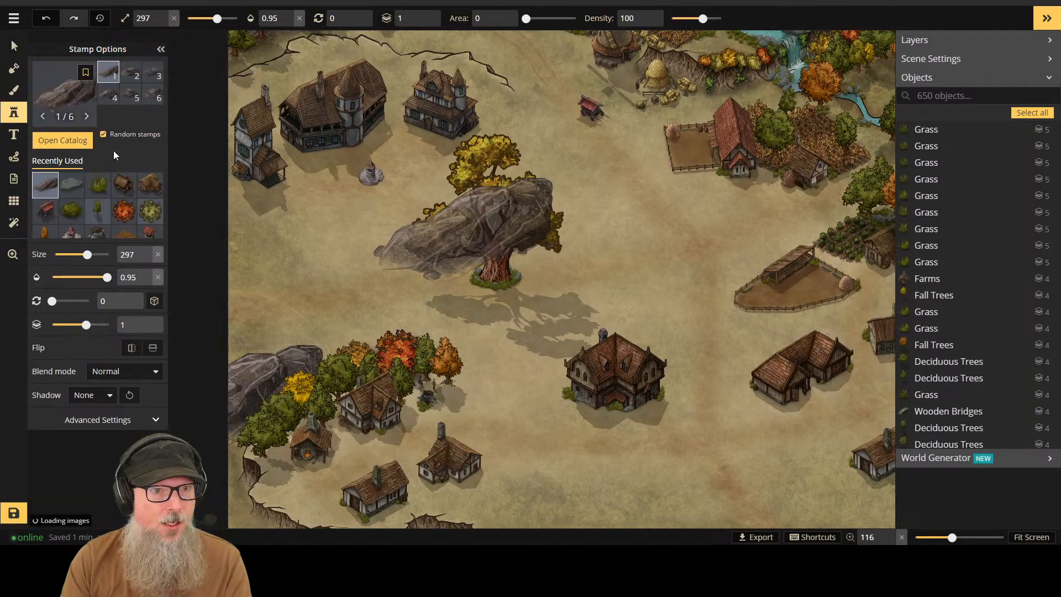
pyautogui.click(135, 77)
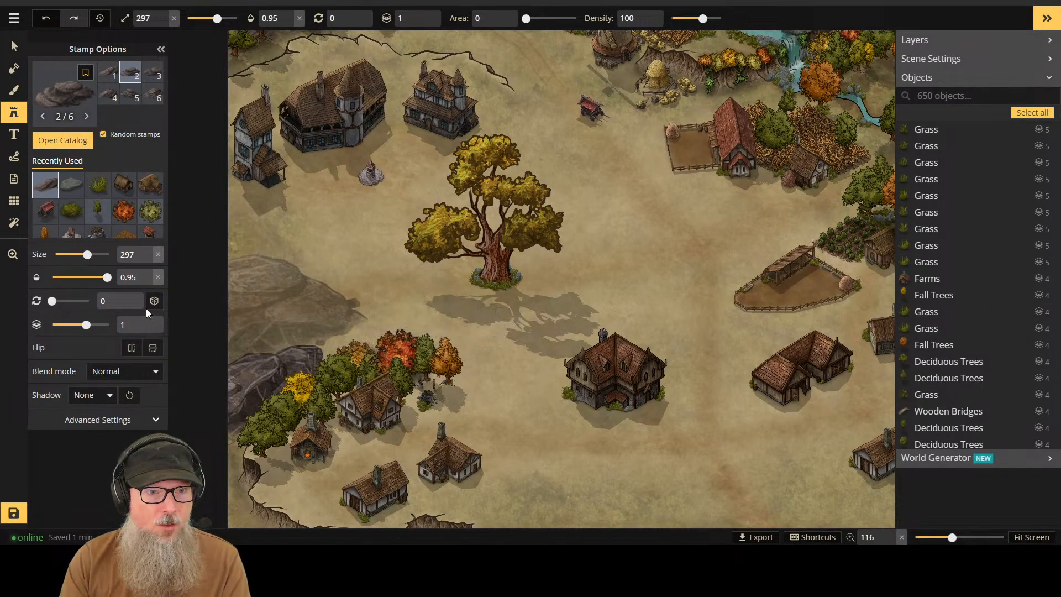
pyautogui.click(133, 348)
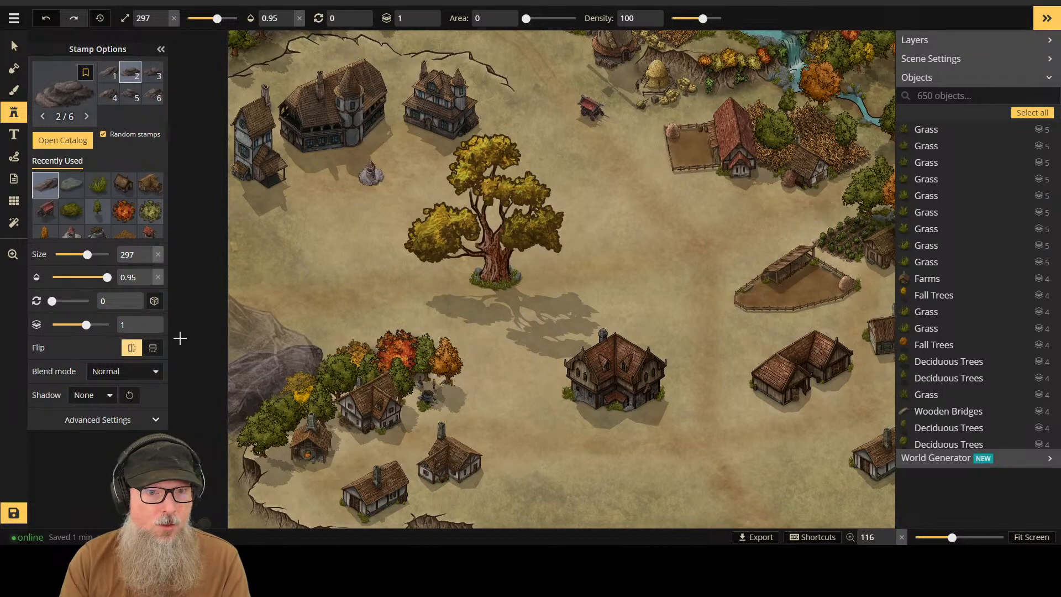
pyautogui.click(198, 370)
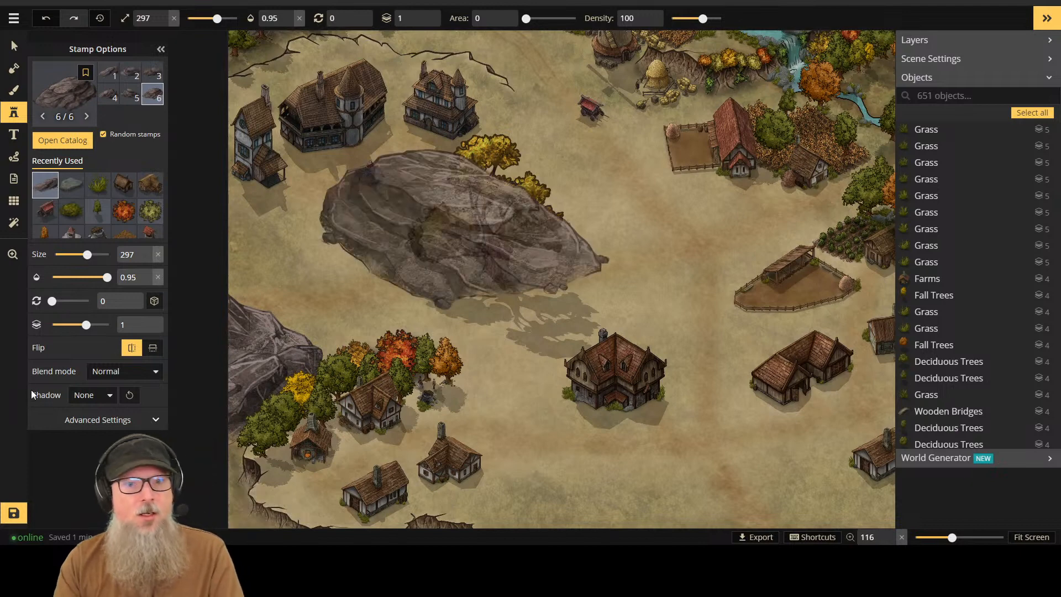
pyautogui.hotkey('ctrl', 'z')
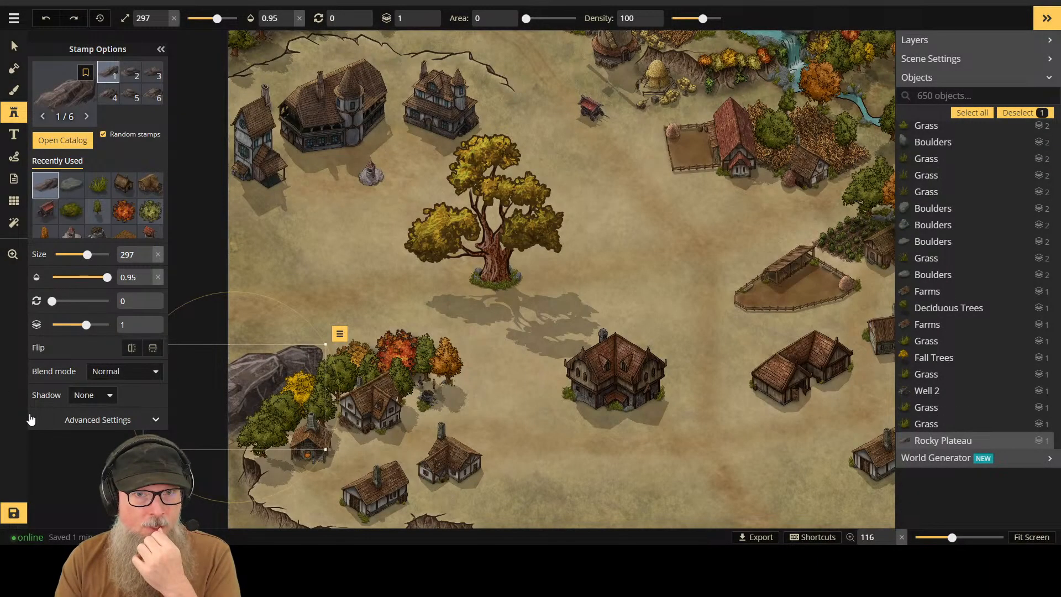
# Step: Place a horizontally flipped Rocky Plateau stamp, variant 4 at size 297, on the map's southwest corner beside the cliffs
pyautogui.scroll(-3, 683, 313)
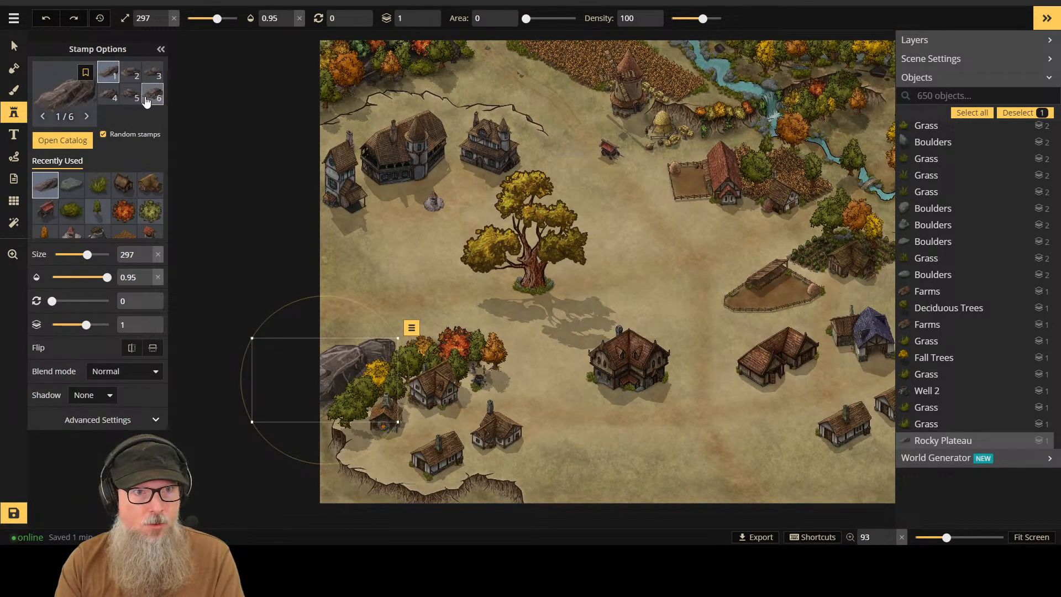
pyautogui.click(153, 73)
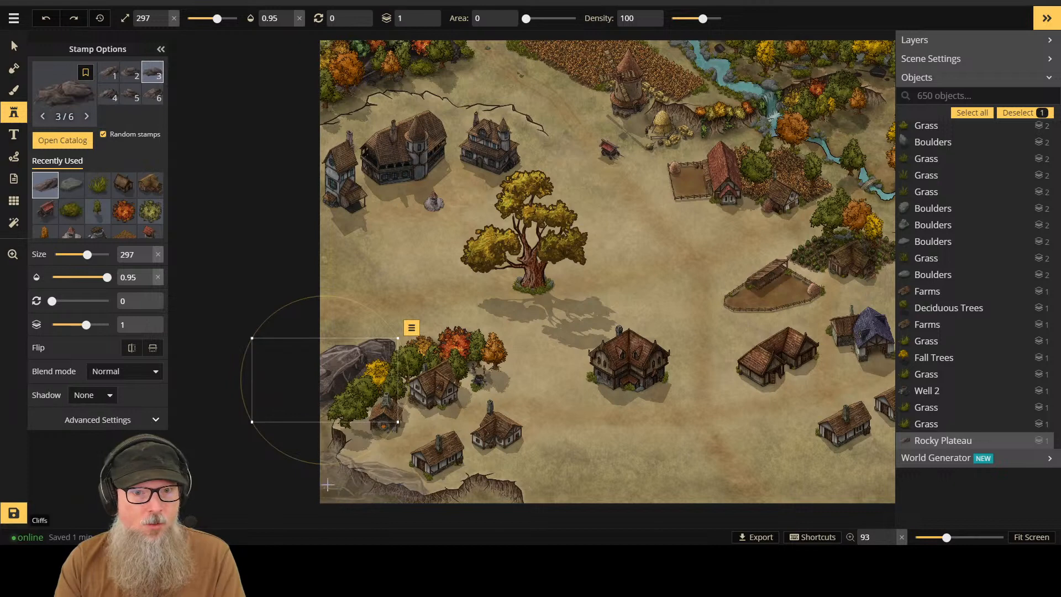
pyautogui.click(157, 350)
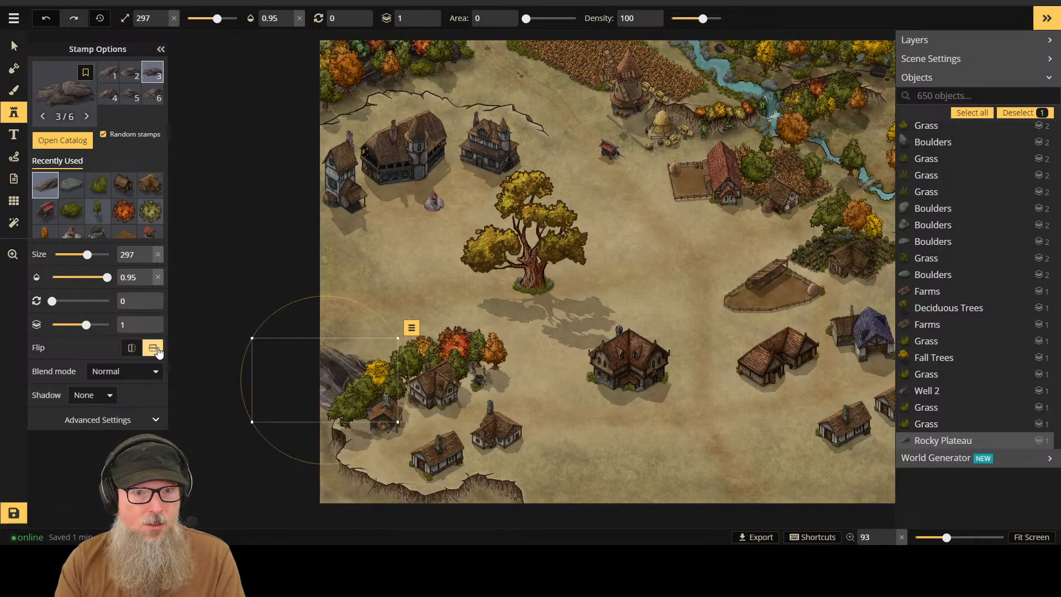
pyautogui.click(157, 350)
pyautogui.click(328, 458)
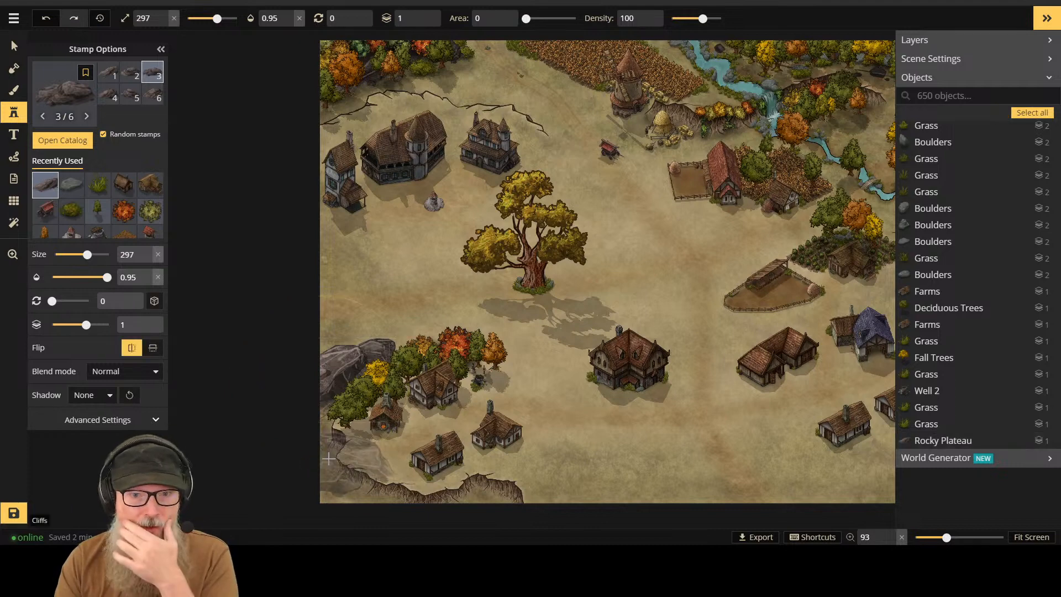
pyautogui.click(461, 229)
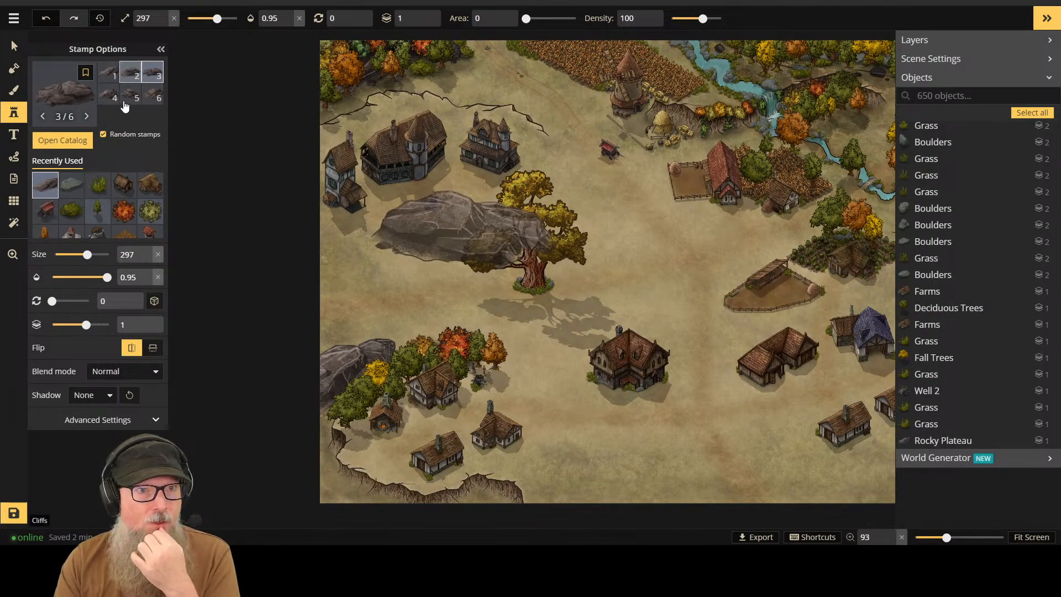
pyautogui.click(109, 98)
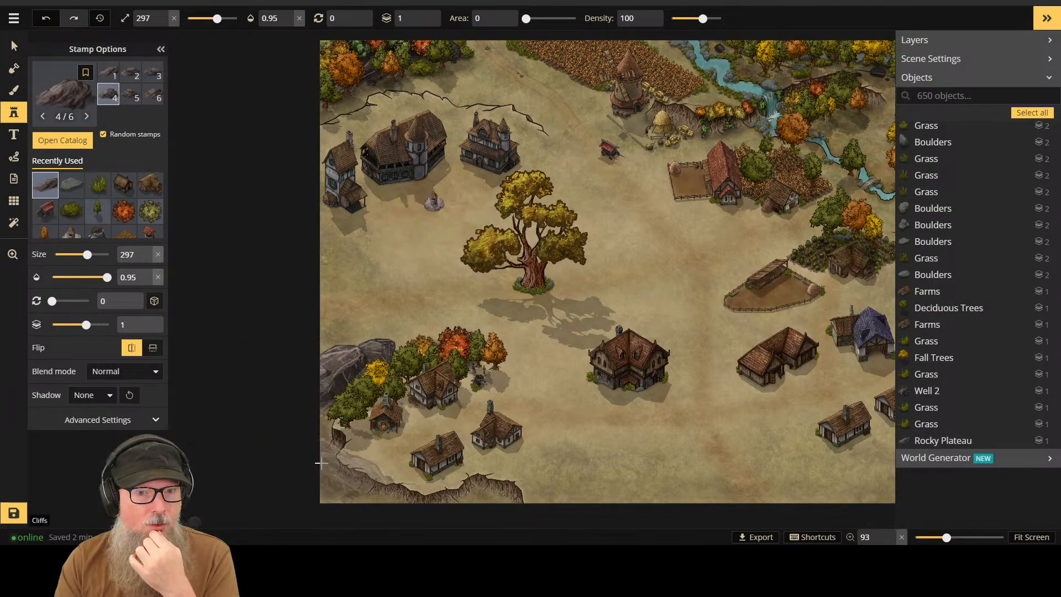
pyautogui.click(464, 228)
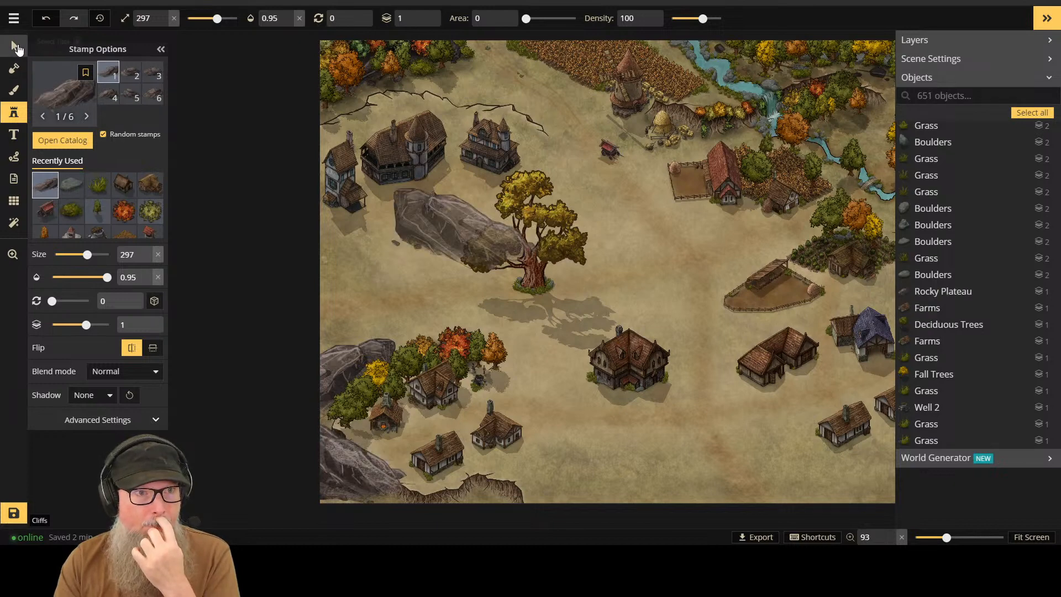
# Step: Select the new southwest corner Rocky Plateau stamp, rotate it to 55 and nudge it west so only a strip remains on the map
pyautogui.click(15, 46)
pyautogui.click(398, 469)
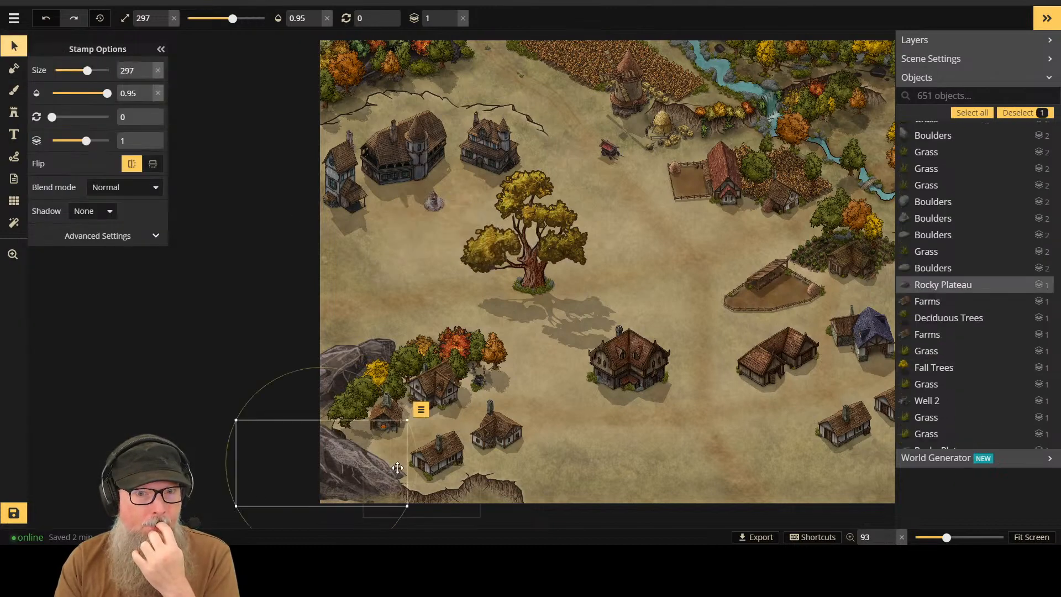
pyautogui.moveTo(409, 432); pyautogui.dragTo(377, 501)
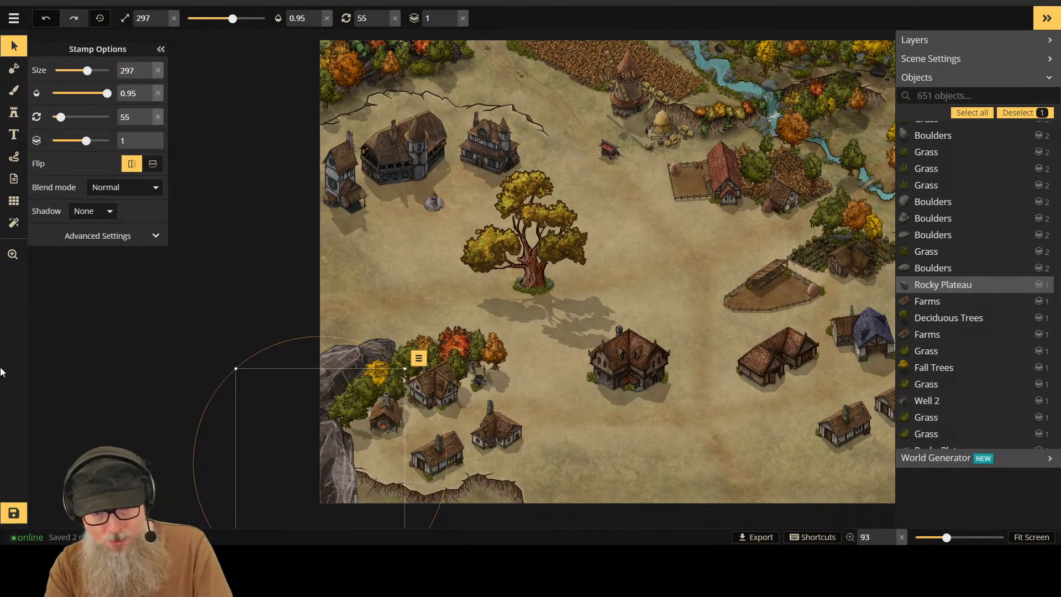
pyautogui.press('Left')
pyautogui.press('Left')
pyautogui.press('Left')
pyautogui.press('Left')
pyautogui.press('Left')
pyautogui.press('Left')
pyautogui.press('Left')
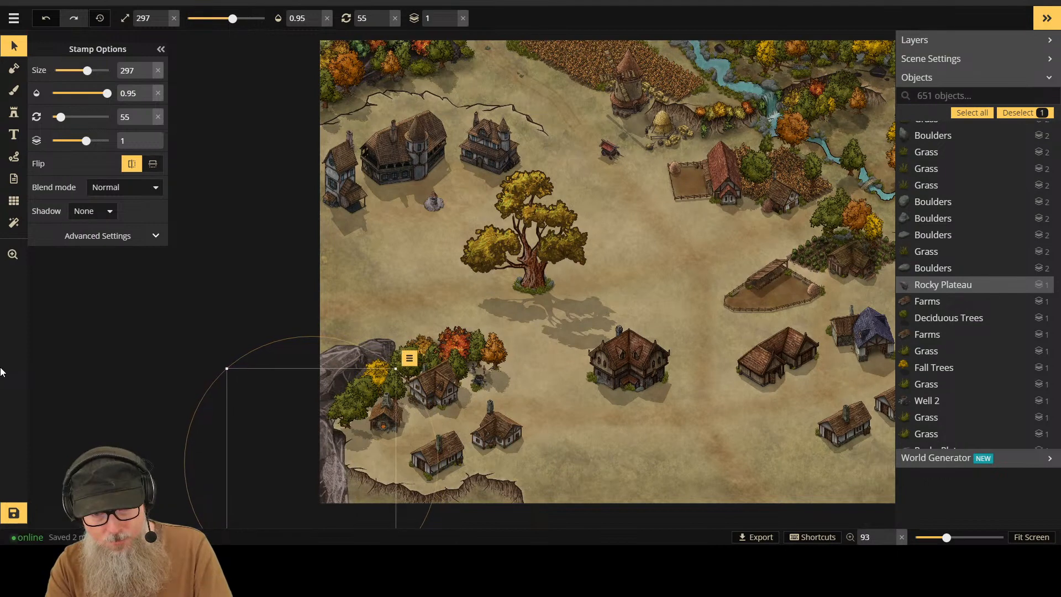
pyautogui.press('Left')
pyautogui.press('Left')
pyautogui.press('Left')
pyautogui.press('Left')
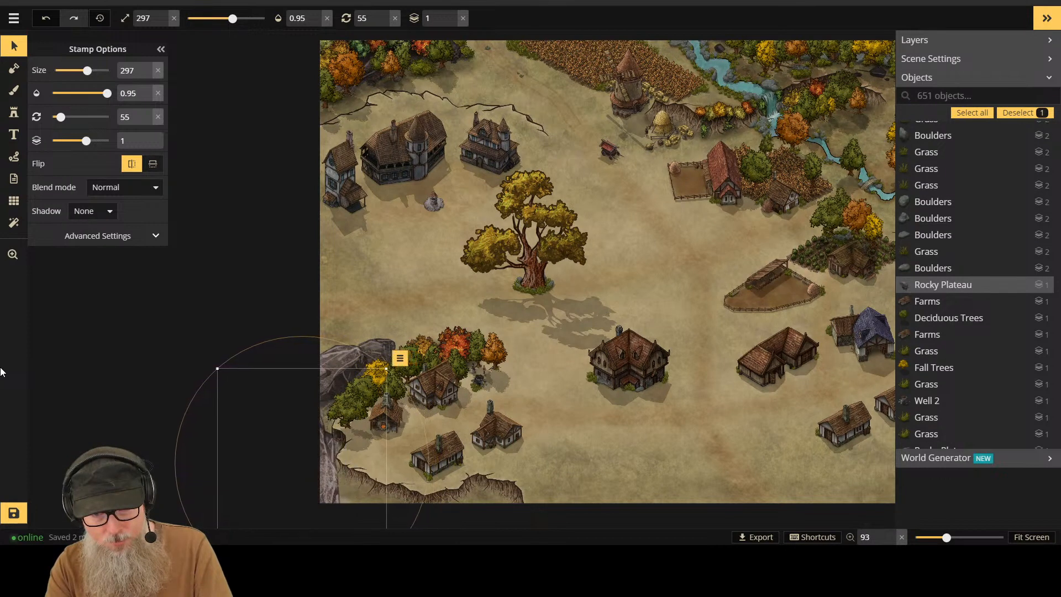
pyautogui.press('Left')
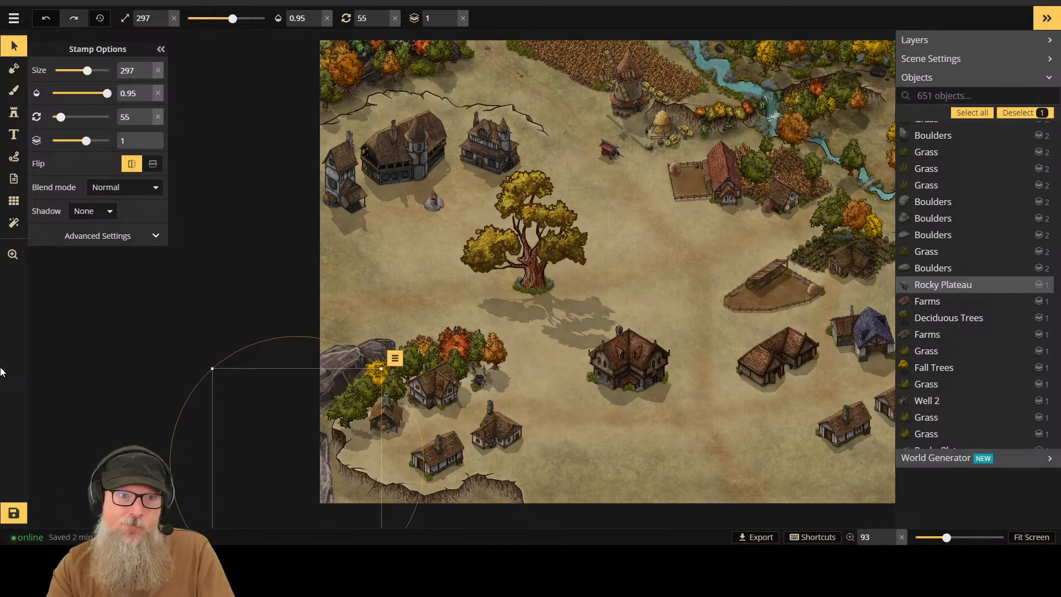
# Step: Rotate the corner Rocky Plateau stamp to 261 and enlarge it to size 304
pyautogui.scroll(-2, 489, 344)
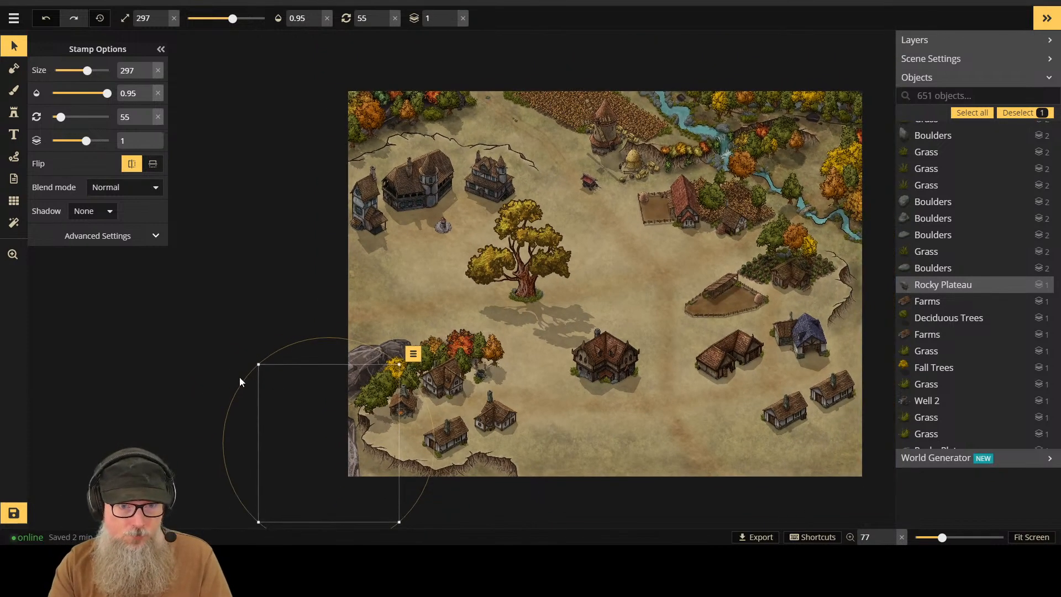
pyautogui.moveTo(240, 377); pyautogui.dragTo(363, 508)
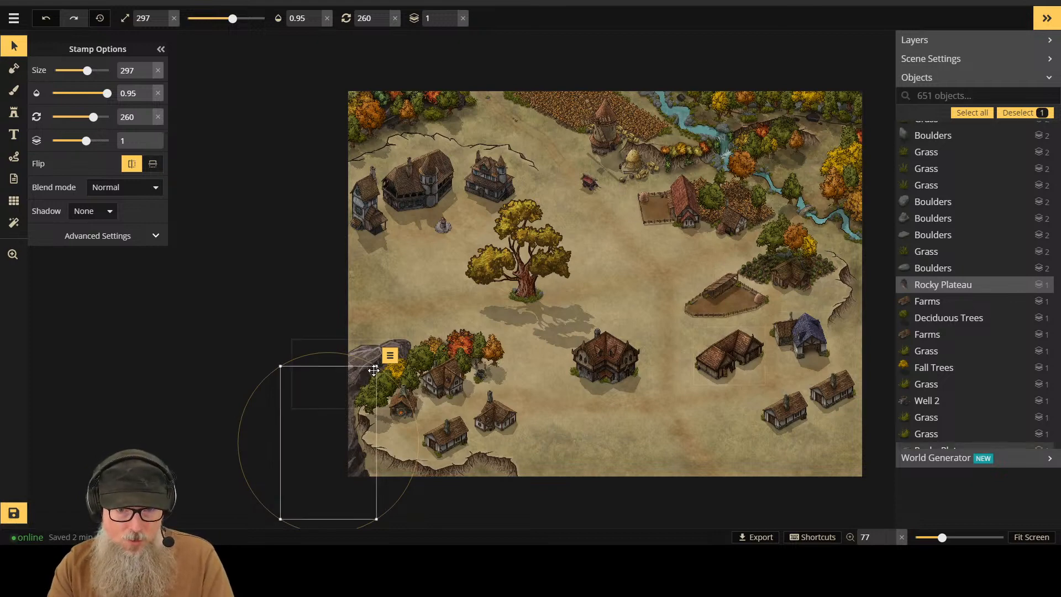
pyautogui.moveTo(377, 366); pyautogui.dragTo(371, 368)
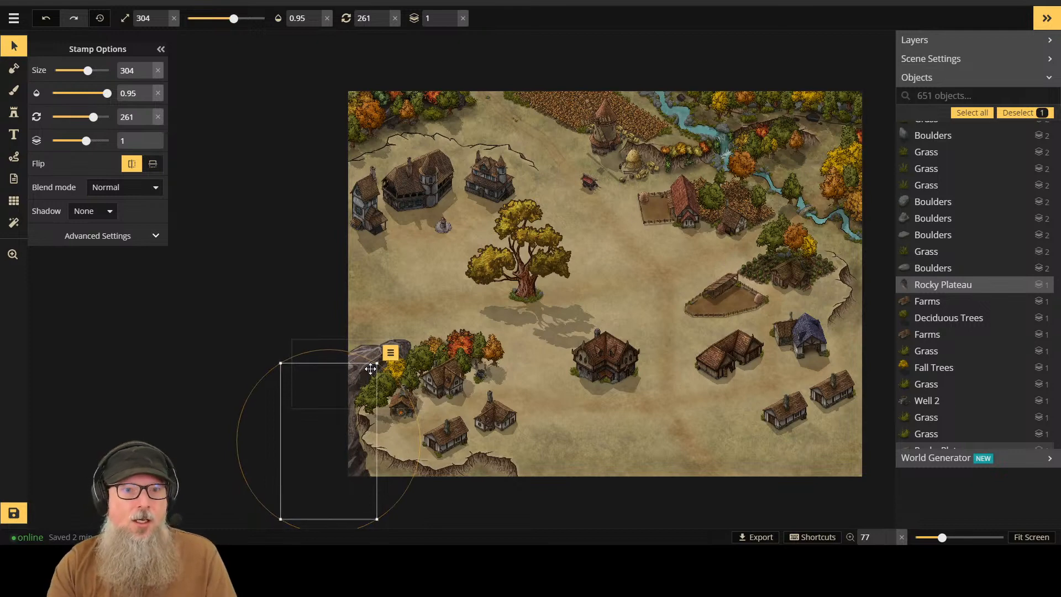
# Step: Try layer 0 for the corner Rocky Plateau stamp, and layers 1 and -1 for the Cliffs stamp beside it
pyautogui.click(452, 22)
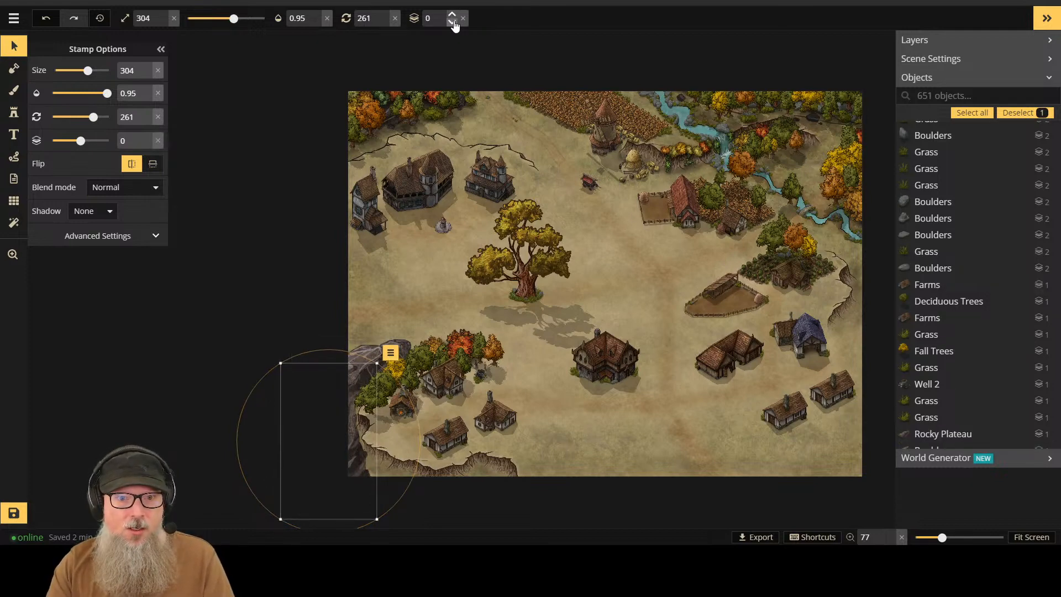
pyautogui.click(452, 15)
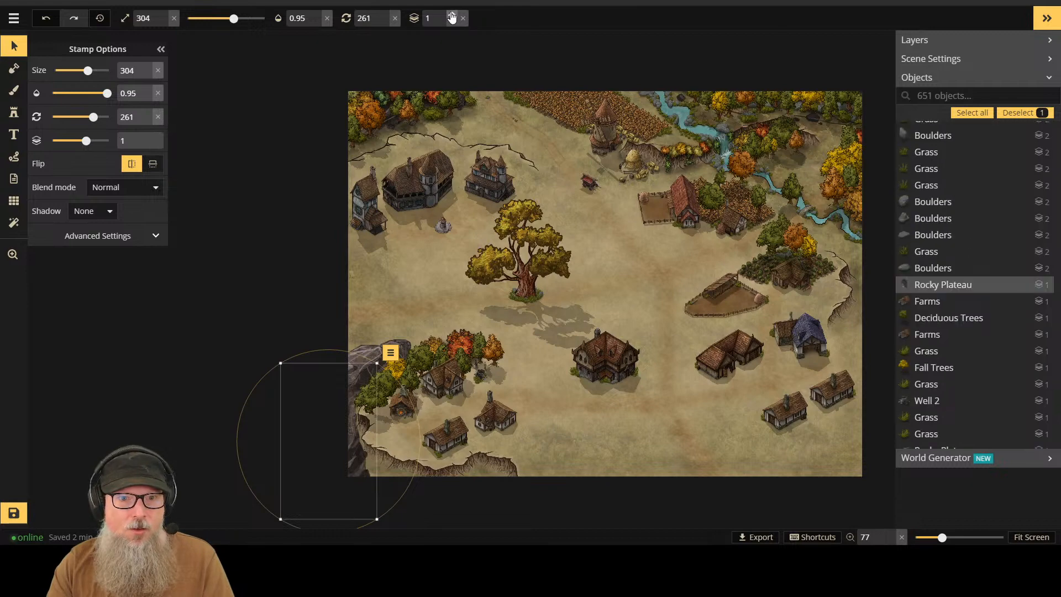
pyautogui.click(376, 449)
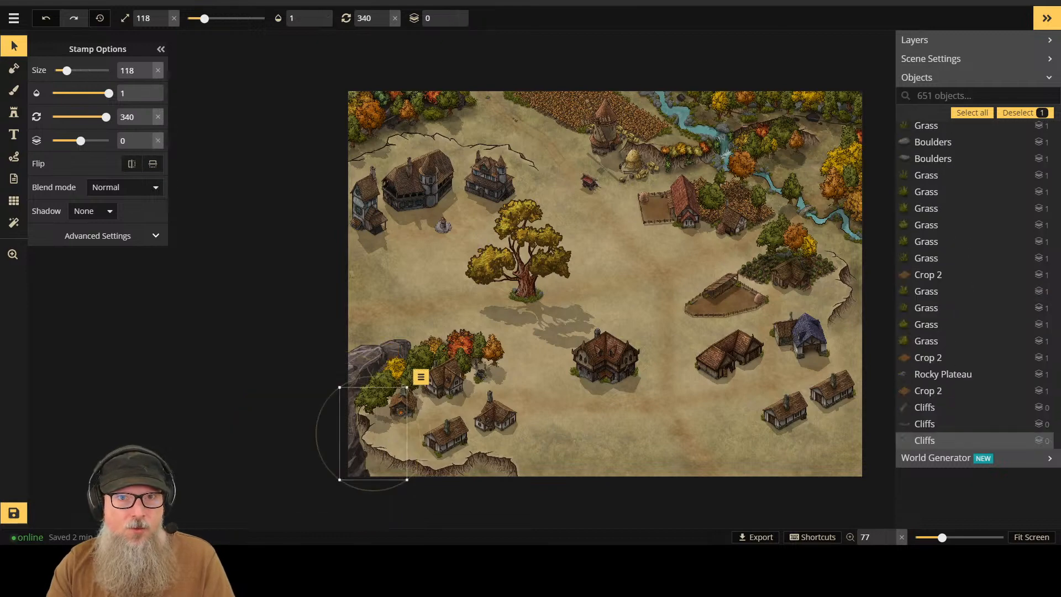
pyautogui.click(452, 15)
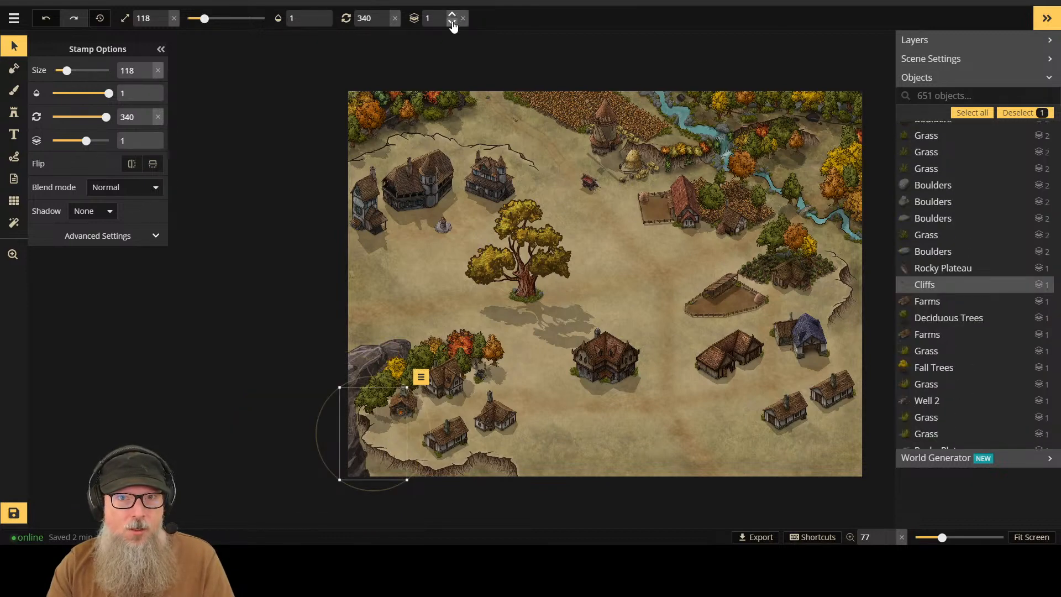
pyautogui.click(453, 22)
pyautogui.click(453, 22)
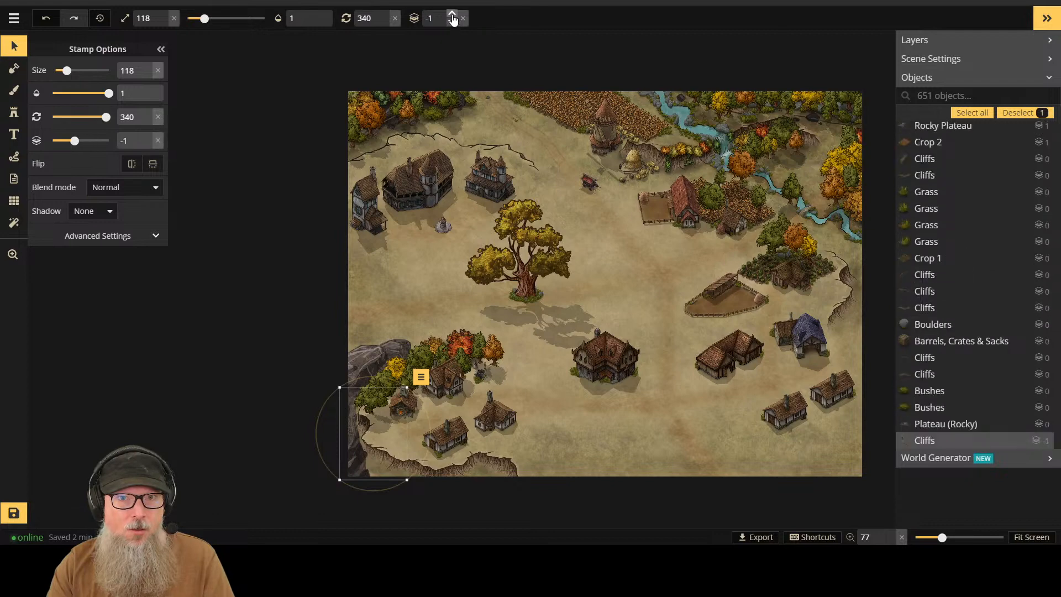
pyautogui.click(453, 14)
# Step: Examine how the corner Rocky Plateau meets the cliff line and trees around the southwest cottages
pyautogui.click(224, 403)
pyautogui.scroll(2, 310, 426)
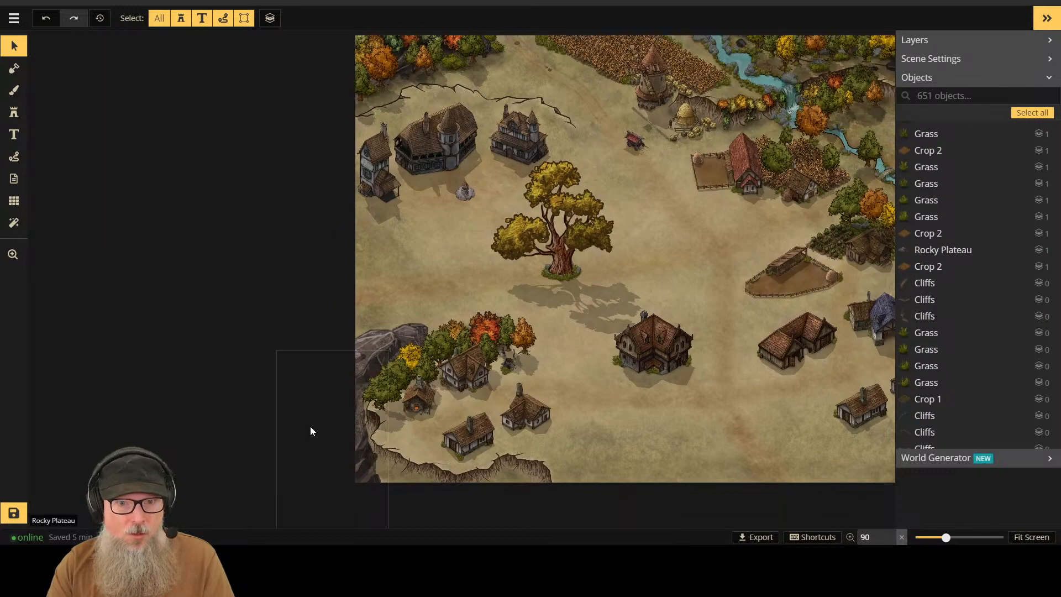
pyautogui.scroll(7, 310, 387)
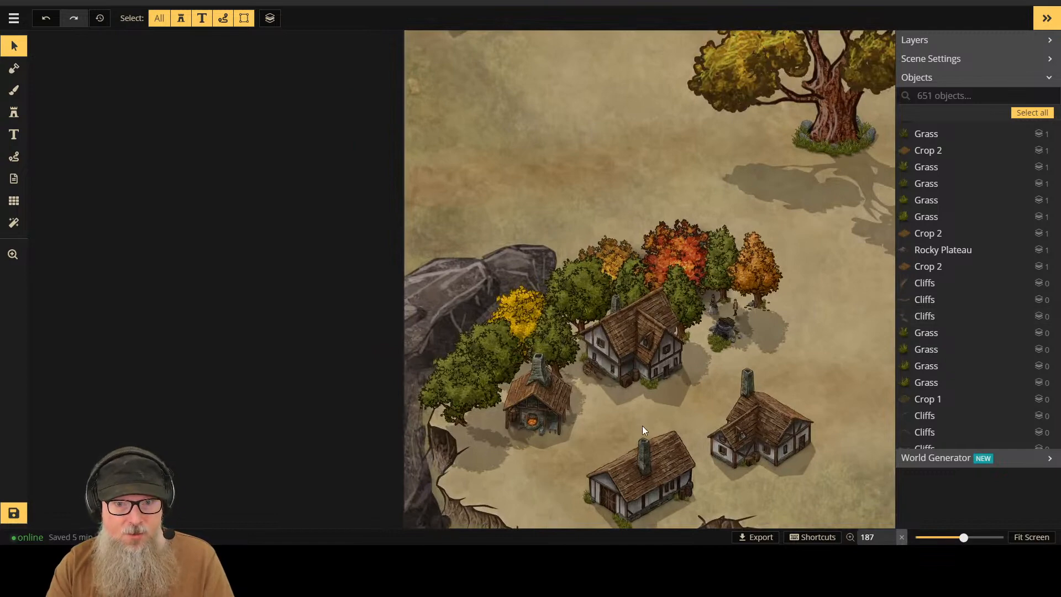
pyautogui.scroll(-2, 525, 453)
pyautogui.scroll(-2, 527, 453)
pyautogui.click(452, 490)
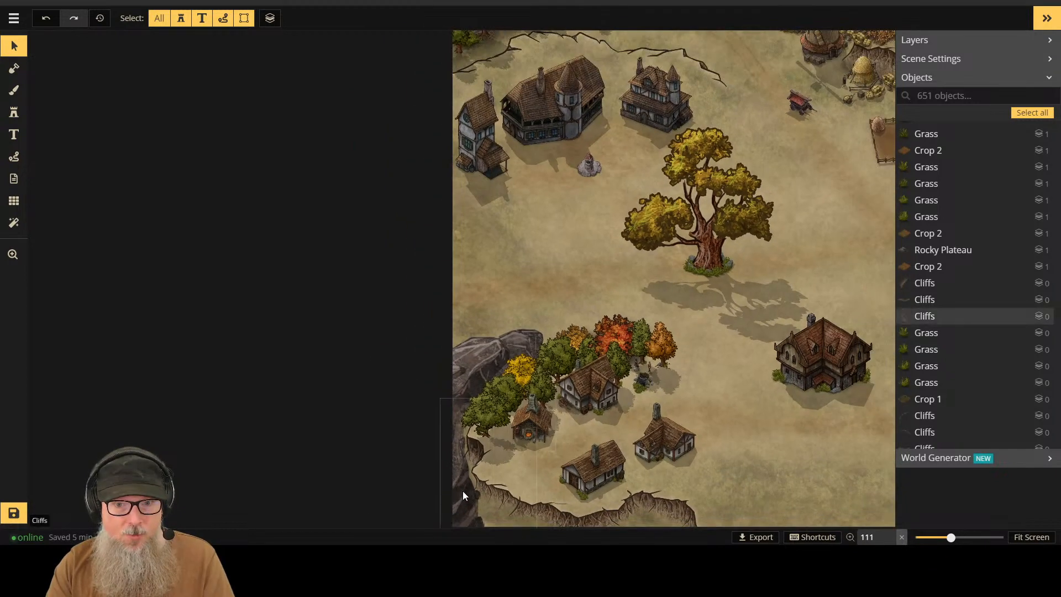
pyautogui.scroll(-1, 796, 407)
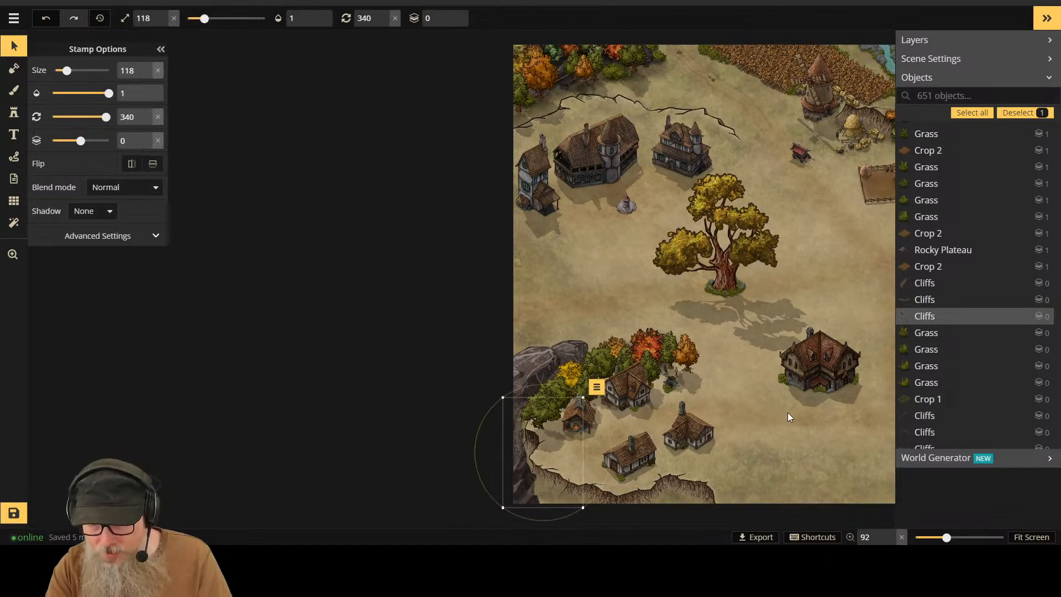
# Step: Reselect the southwest corner Rocky Plateau stamp, turn off its horizontal flip and nudge it slightly west
pyautogui.hotkey('ctrl', 'z')
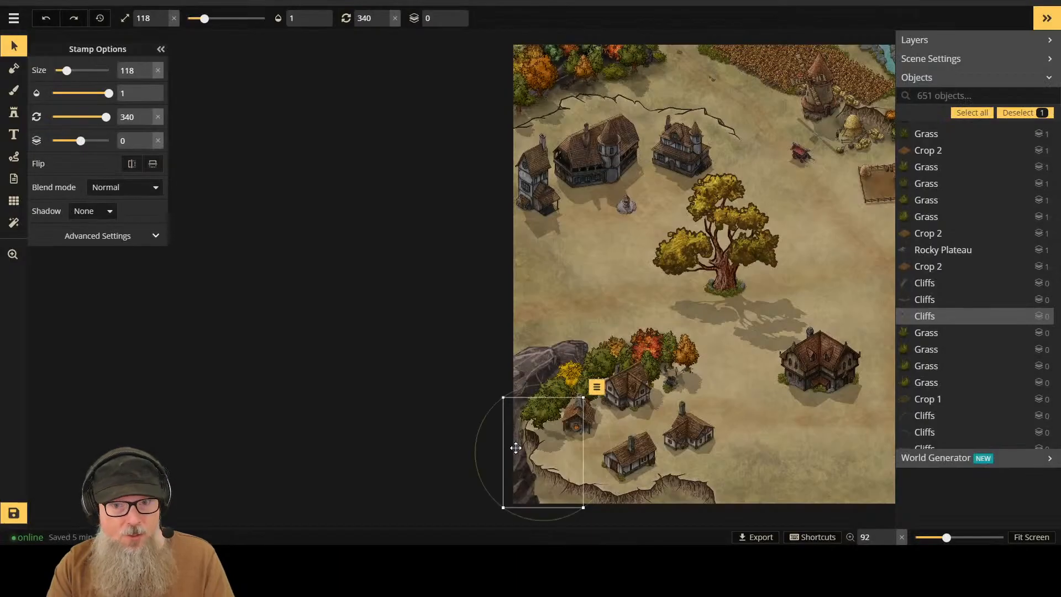
pyautogui.hotkey('ctrl', 'z')
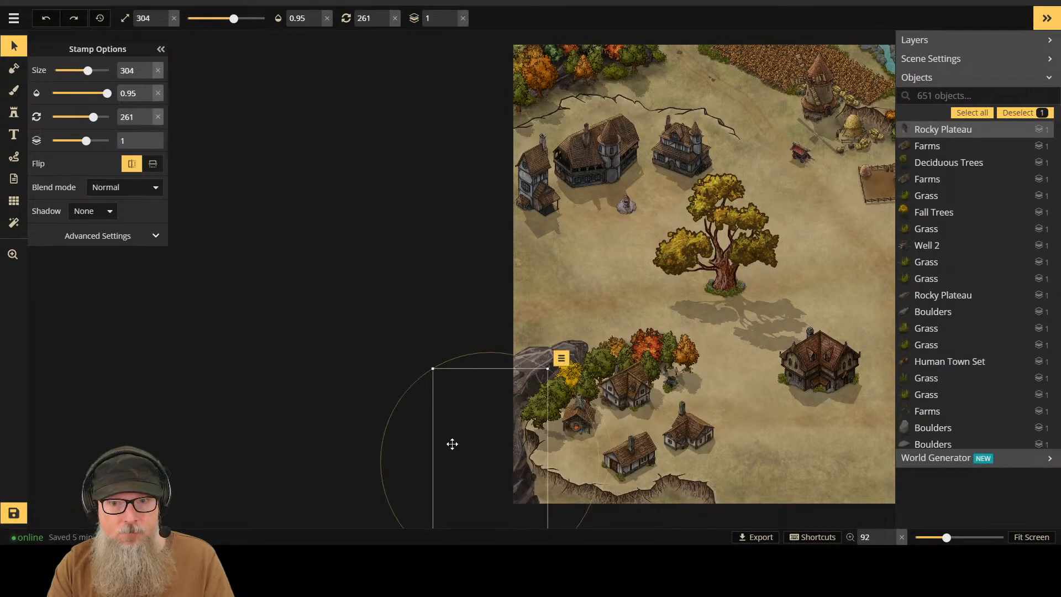
pyautogui.click(131, 163)
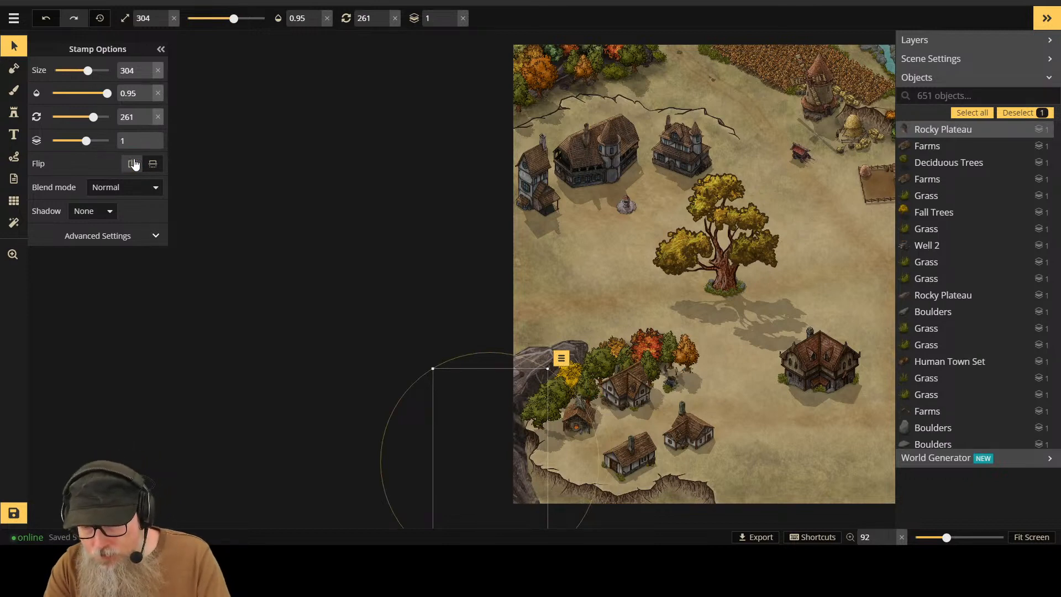
pyautogui.press('Left')
pyautogui.press('Left')
pyautogui.press('Left')
pyautogui.press('Left')
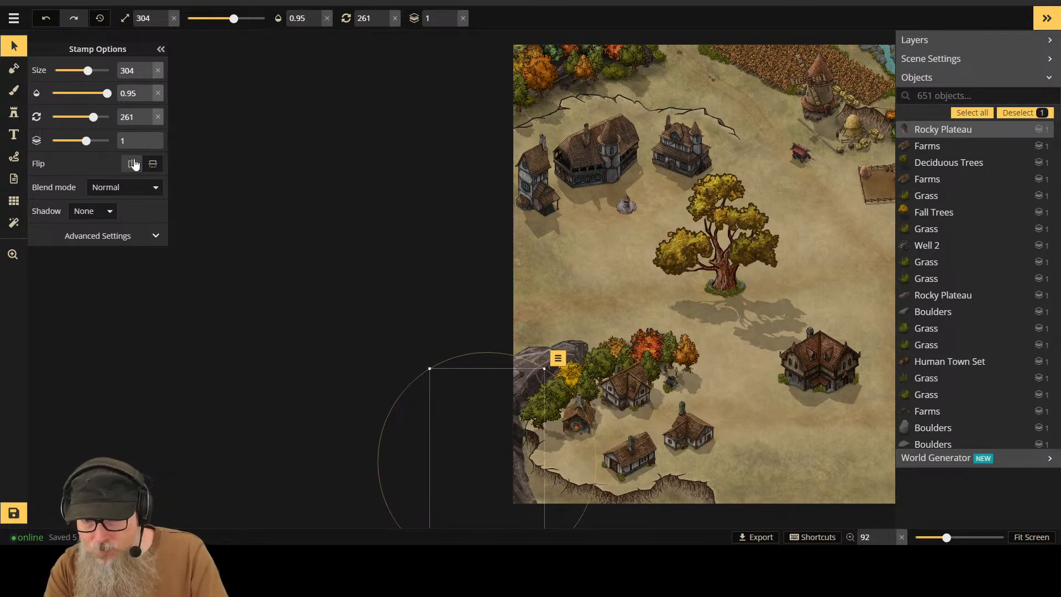
# Step: Try the southwest corner Rocky Plateau stamp slightly farther west, and delete that stamp
pyautogui.press('Left')
pyautogui.press('Left')
pyautogui.press('Left')
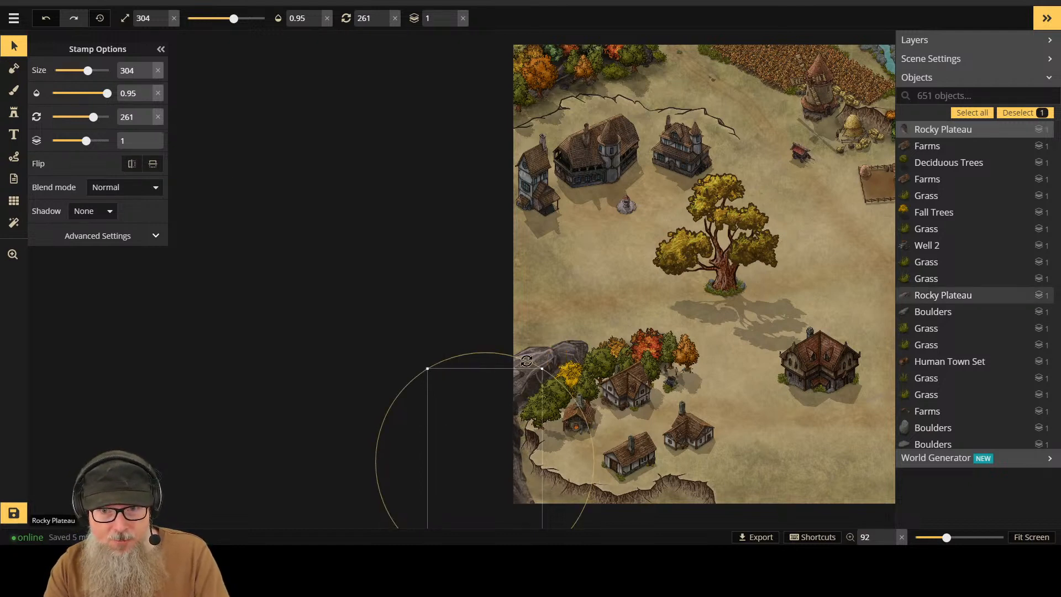
pyautogui.moveTo(527, 360); pyautogui.dragTo(520, 358)
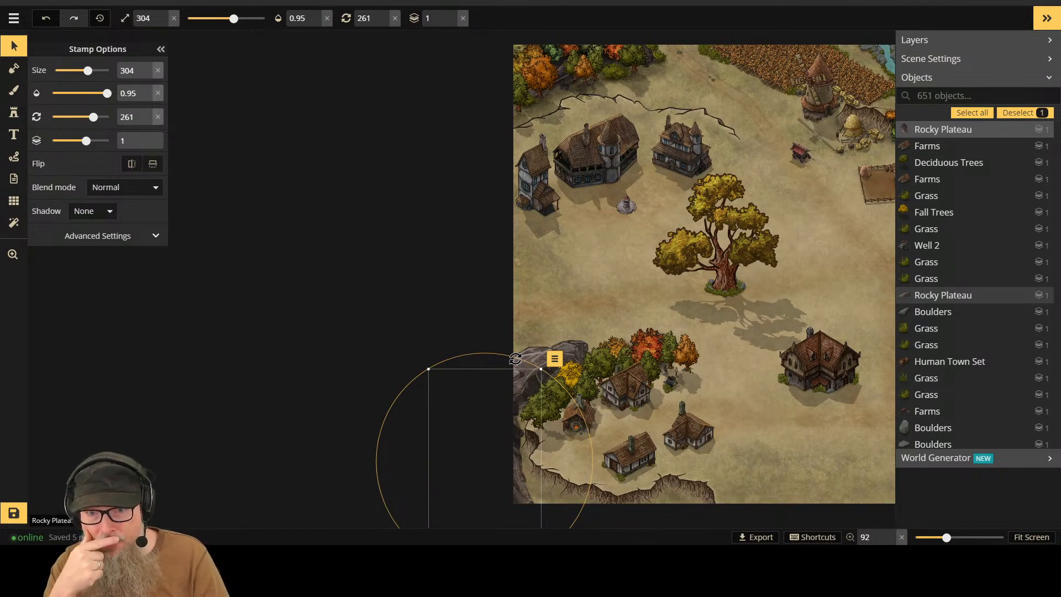
pyautogui.press('Delete')
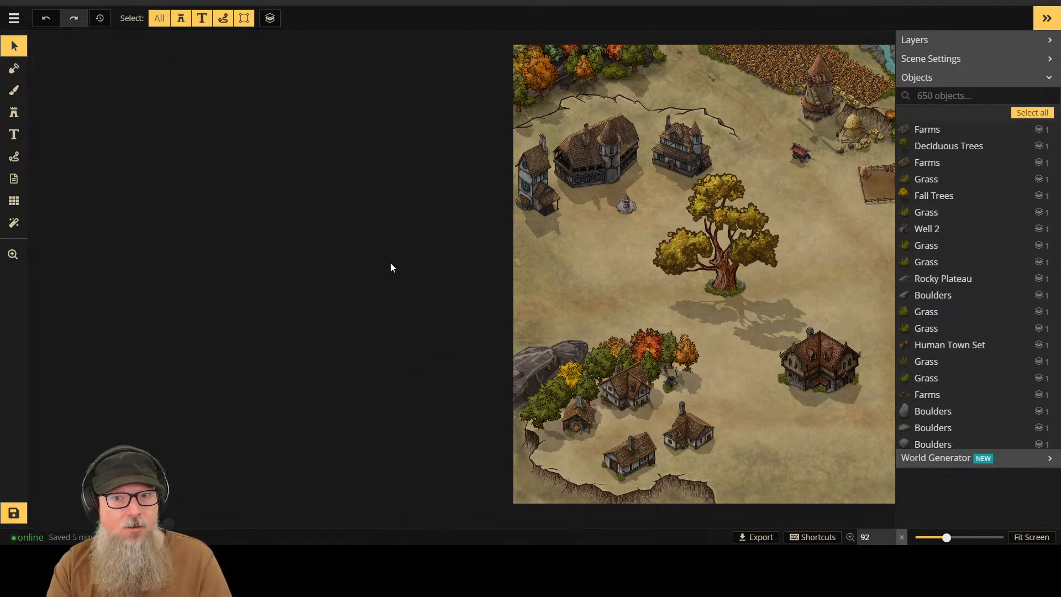
# Step: Place tall boulder variant 14 from the Boulders set at size 31 on the rock by the map's western edge
pyautogui.scroll(5, 555, 331)
pyautogui.scroll(2, 556, 327)
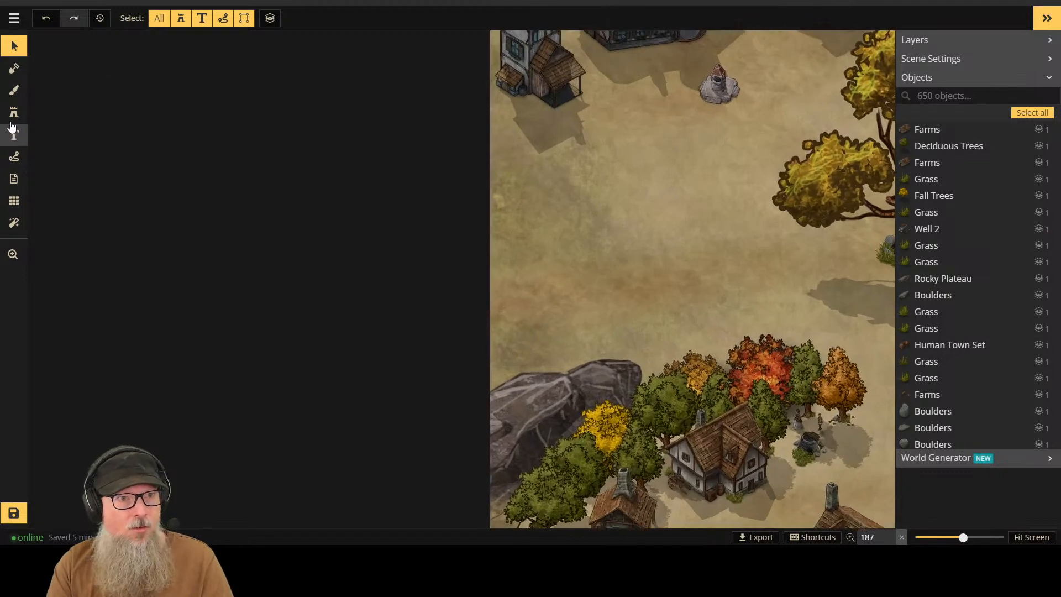
pyautogui.click(12, 114)
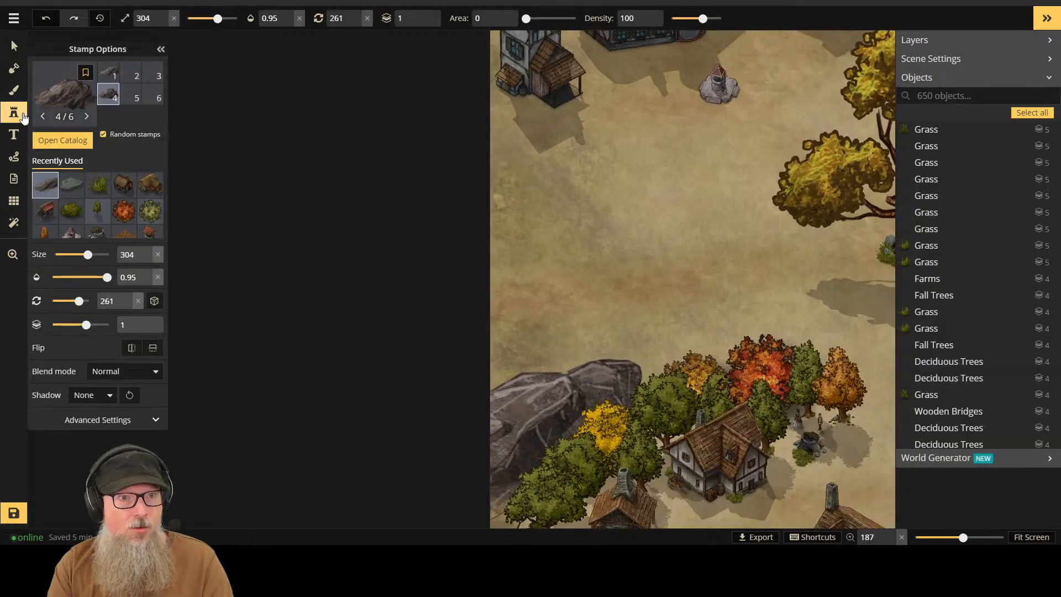
pyautogui.click(74, 194)
pyautogui.scroll(-3, 590, 388)
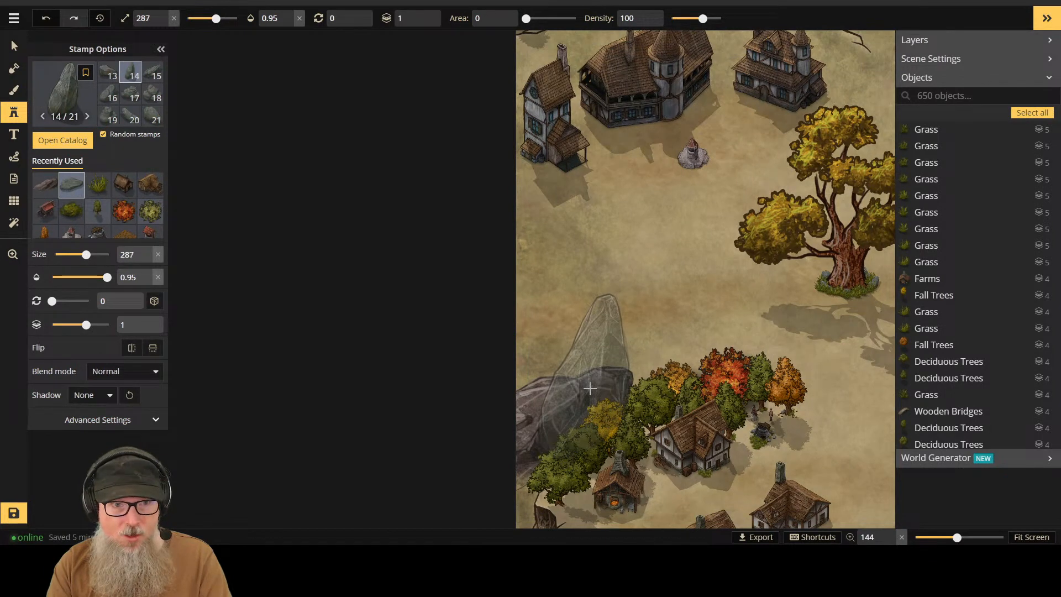
pyautogui.moveTo(86, 255); pyautogui.dragTo(53, 256)
pyautogui.scroll(2, 582, 381)
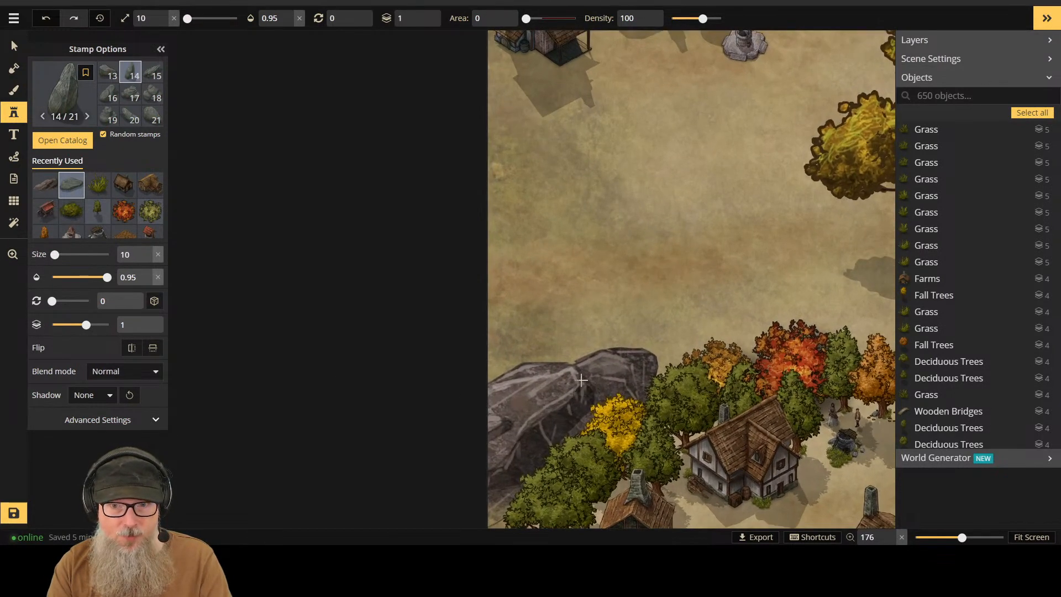
pyautogui.press(']')
pyautogui.press(']')
pyautogui.press(']')
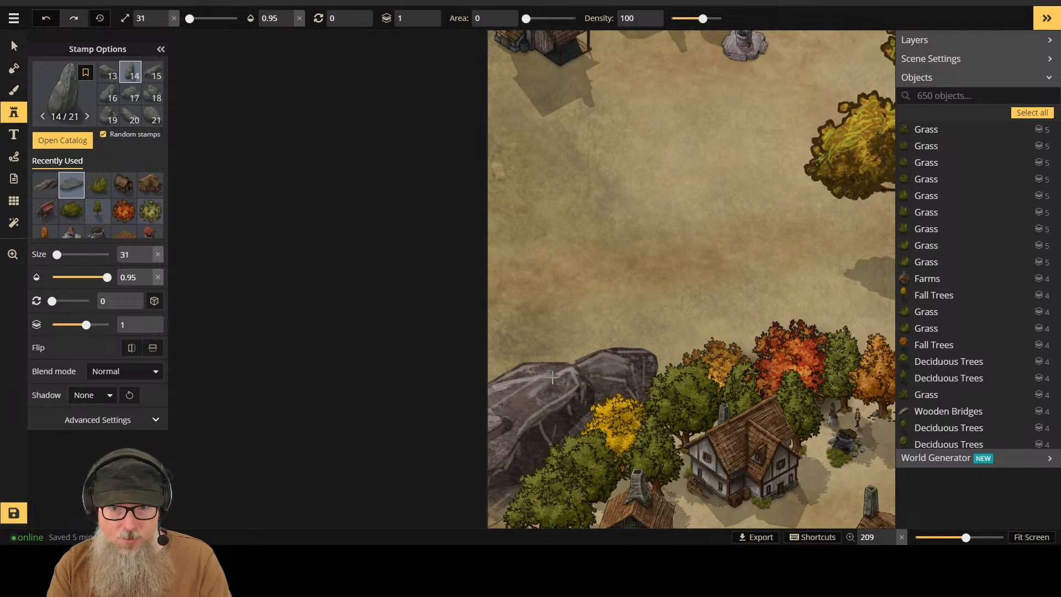
pyautogui.click(504, 402)
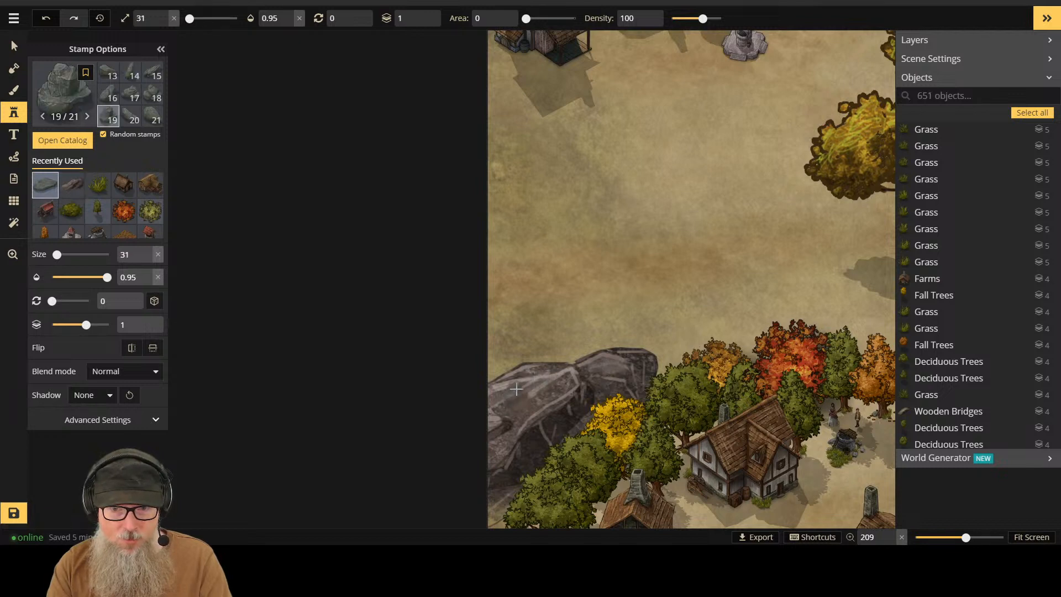
# Step: Try a second boulder beside the tall one, undo it, and set the tall boulder's layer to 3
pyautogui.click(545, 399)
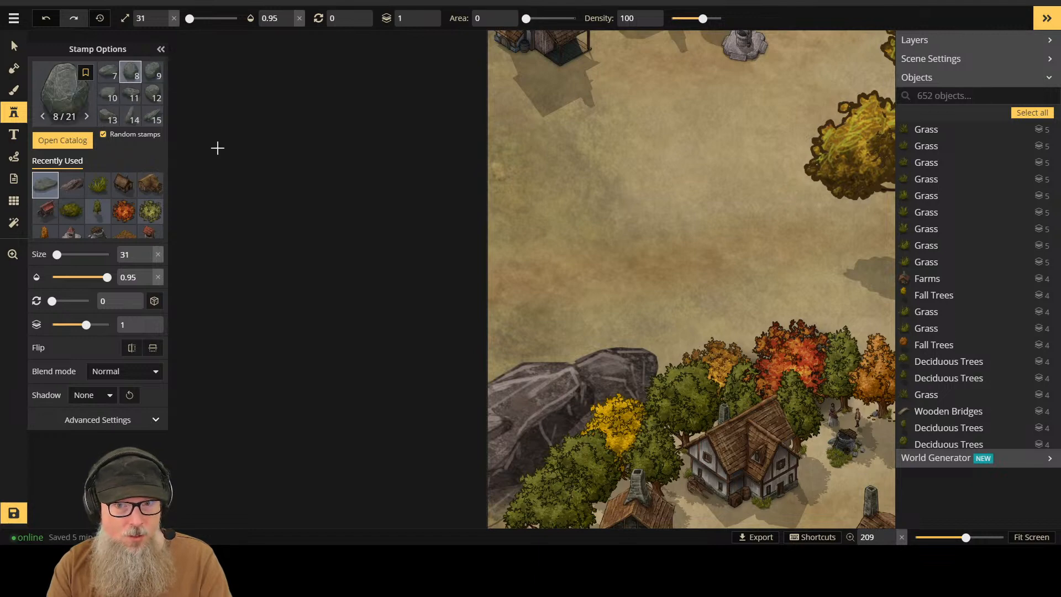
pyautogui.hotkey('ctrl', 'z')
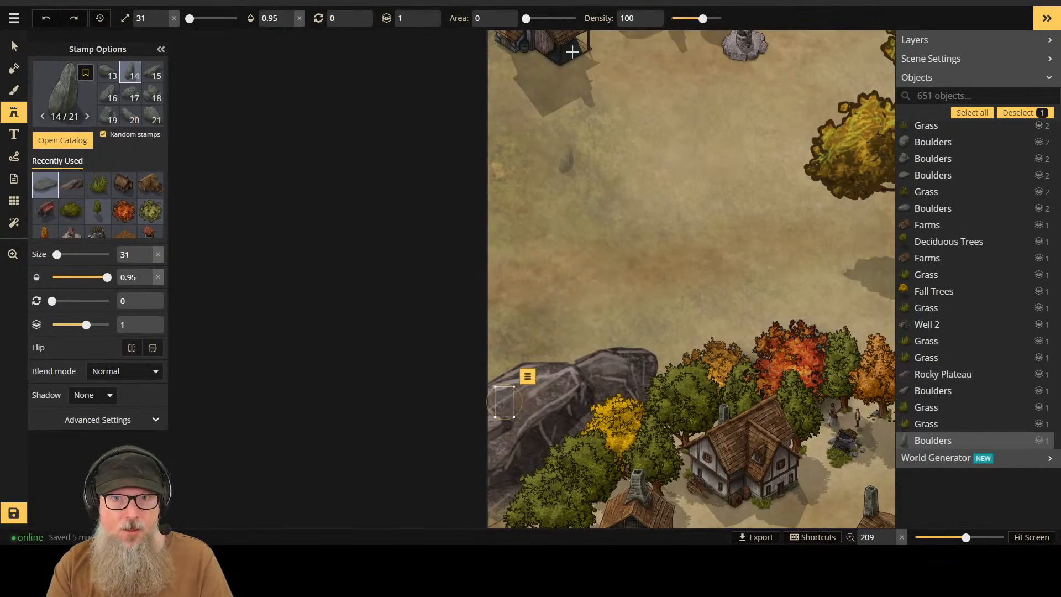
pyautogui.click(425, 16)
pyautogui.click(425, 16)
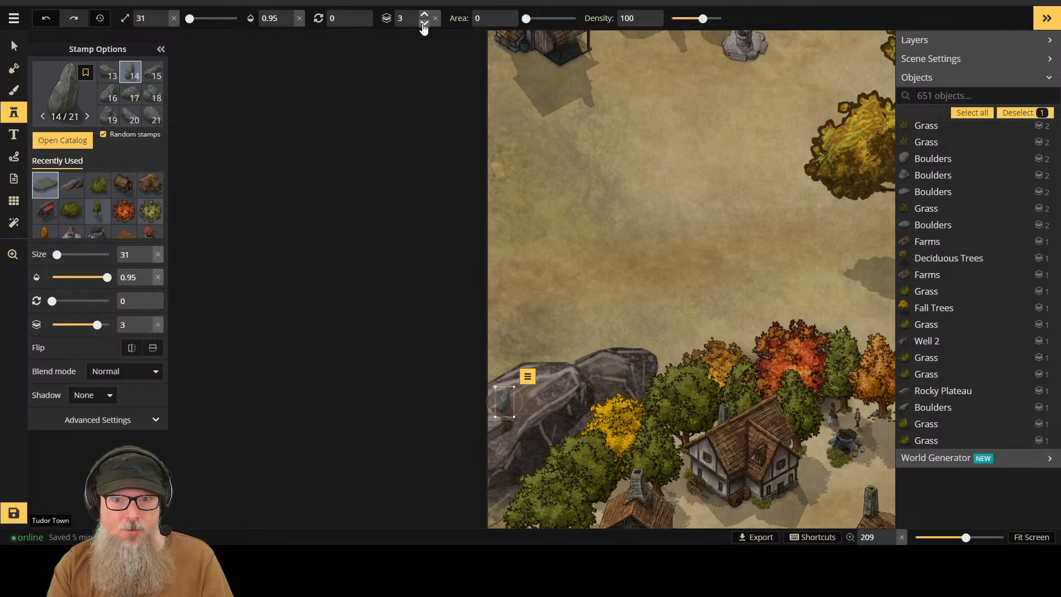
pyautogui.click(424, 25)
pyautogui.click(425, 16)
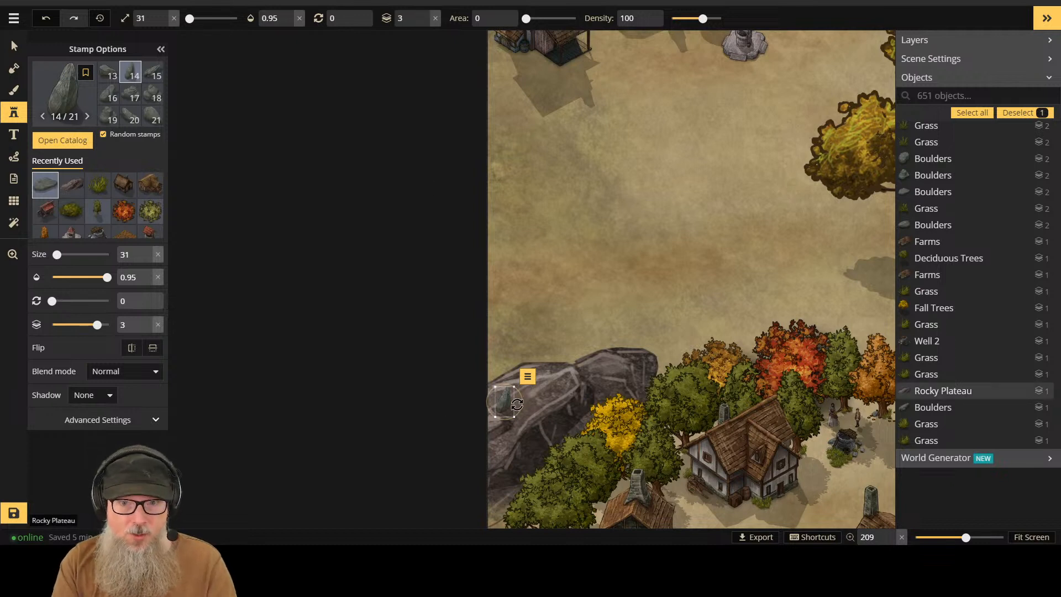
# Step: Place boulder variant 17 at size 22 on top of the rock's eastern hump, near the yellow tree
pyautogui.click(131, 95)
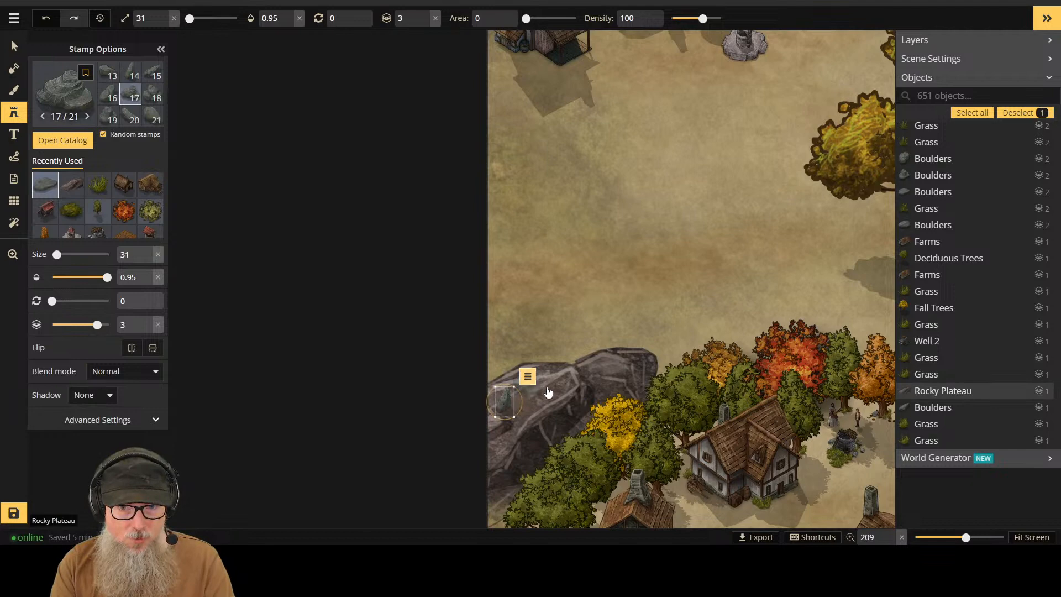
pyautogui.press('Escape')
pyautogui.scroll(-2, 519, 405)
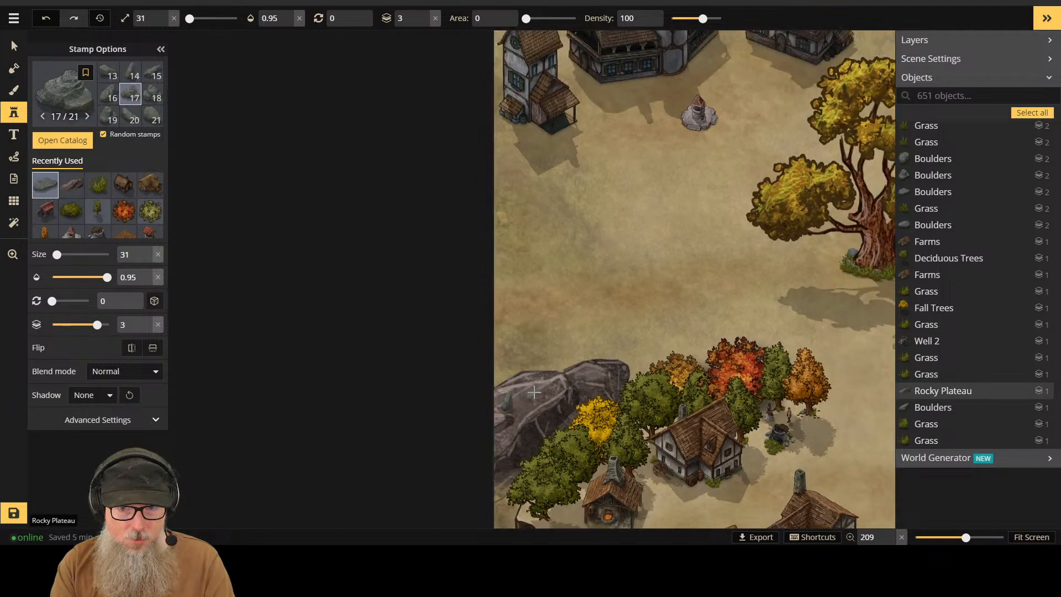
pyautogui.scroll(-3, 516, 405)
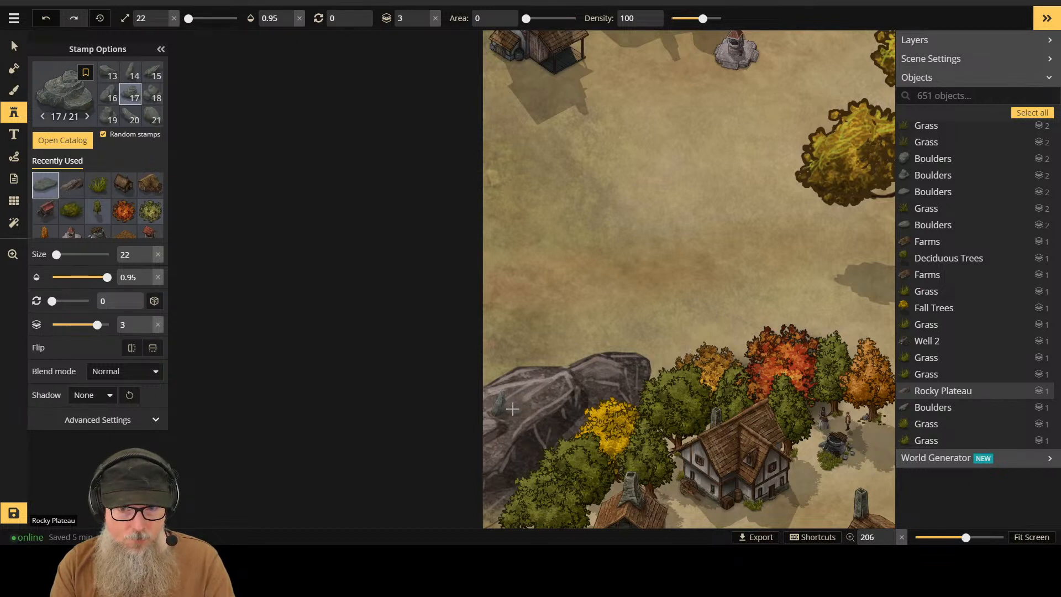
pyautogui.click(606, 373)
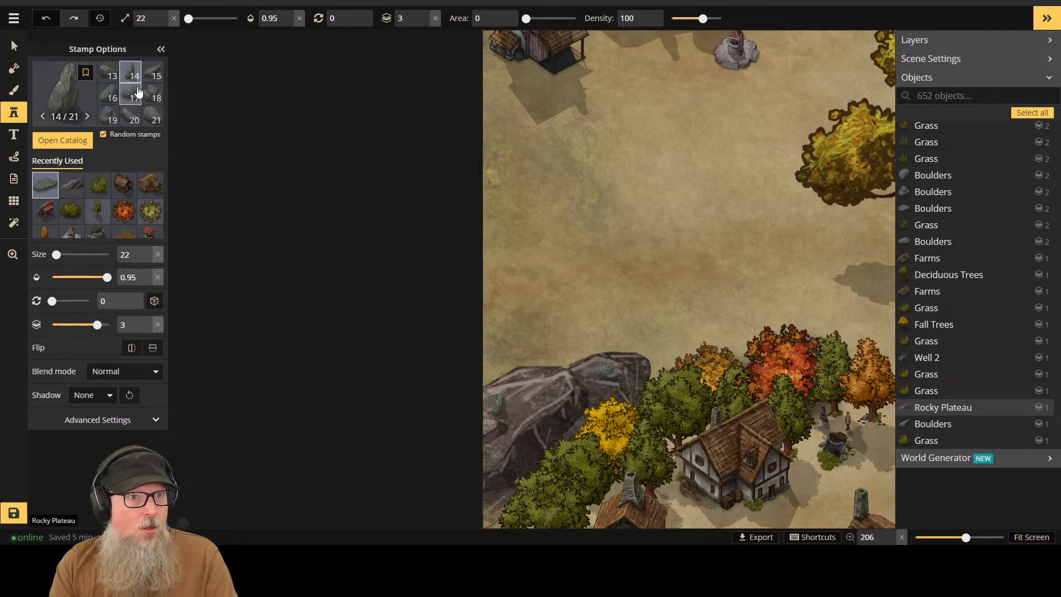
# Step: Place flat boulder variant 1 at size 28 beside the tall boulder and another boulder at size 22 just above it
pyautogui.scroll(4, 143, 120)
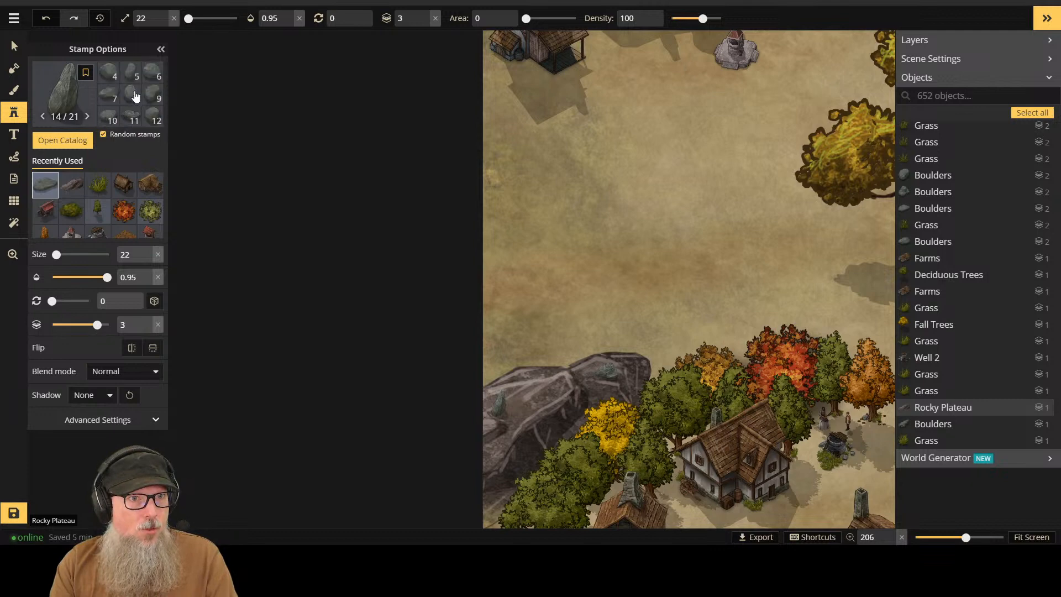
pyautogui.click(113, 75)
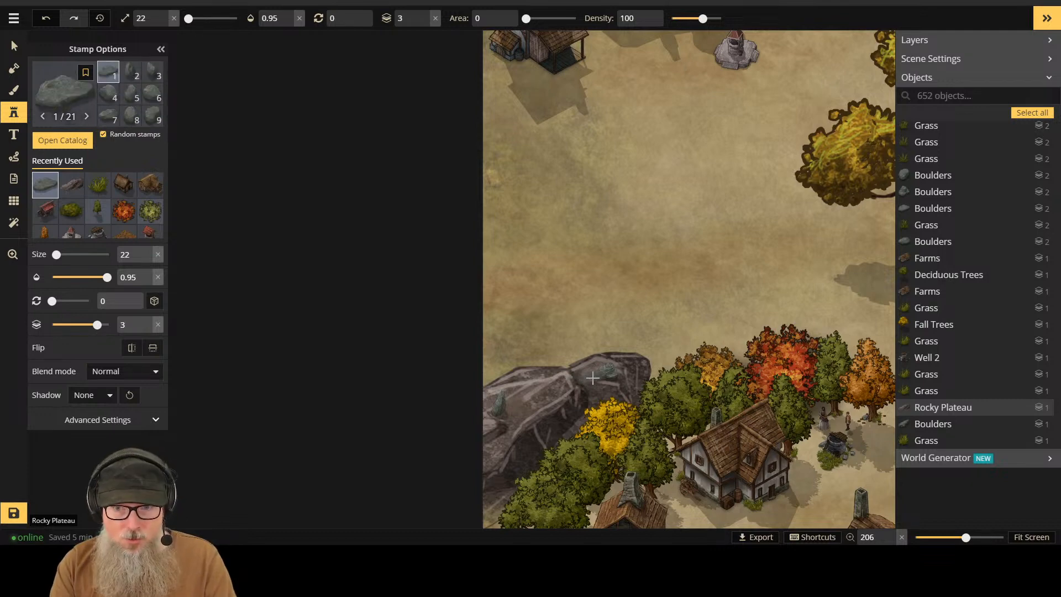
pyautogui.scroll(2, 589, 367)
pyautogui.press(']')
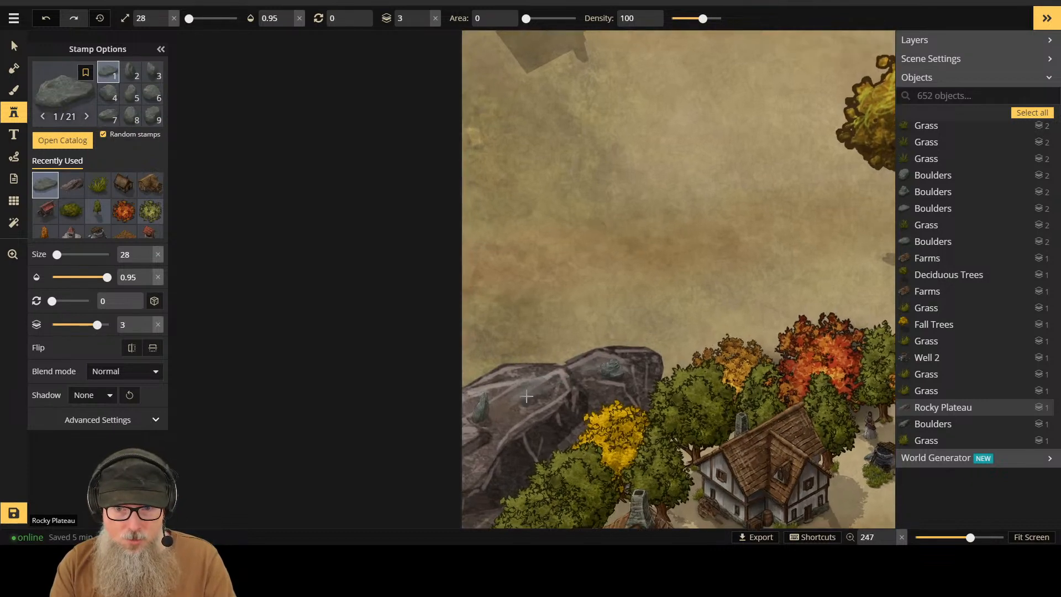
pyautogui.click(498, 419)
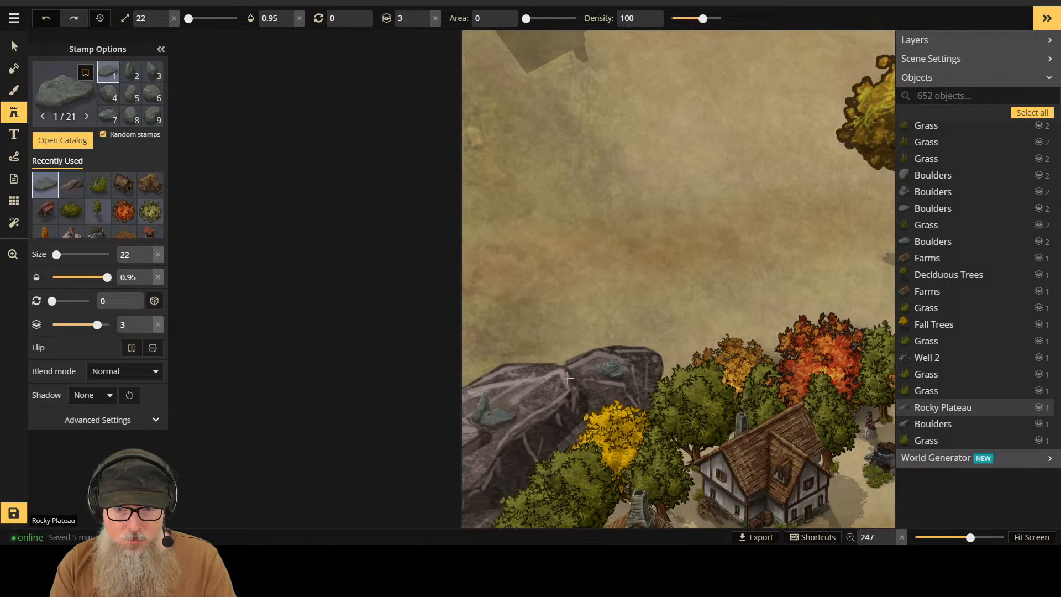
pyautogui.click(496, 404)
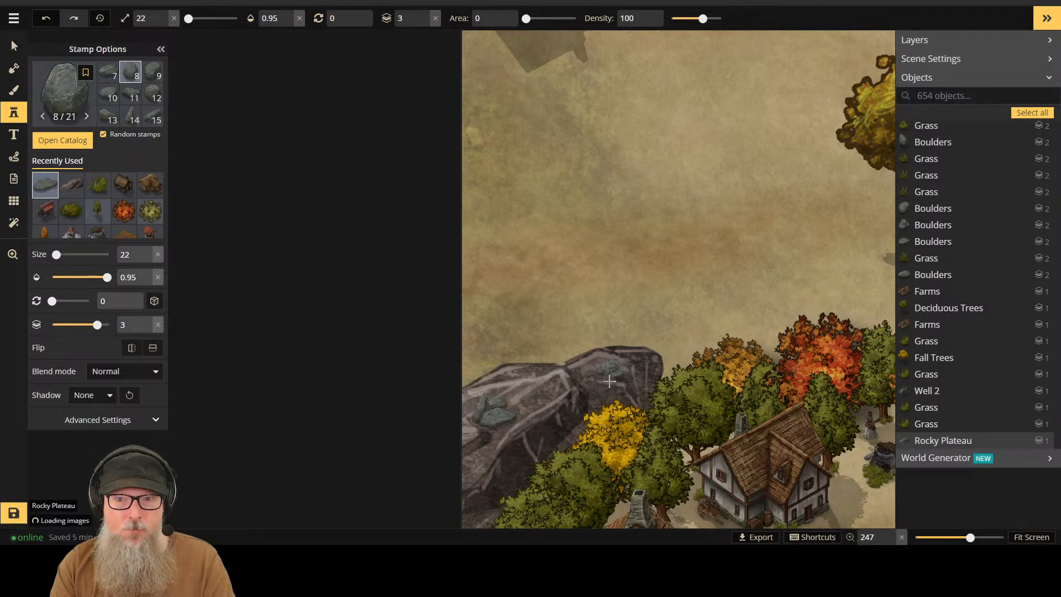
# Step: Cluster several more size 22 boulders around the one on the rock's eastern hump
pyautogui.click(610, 380)
pyautogui.click(623, 365)
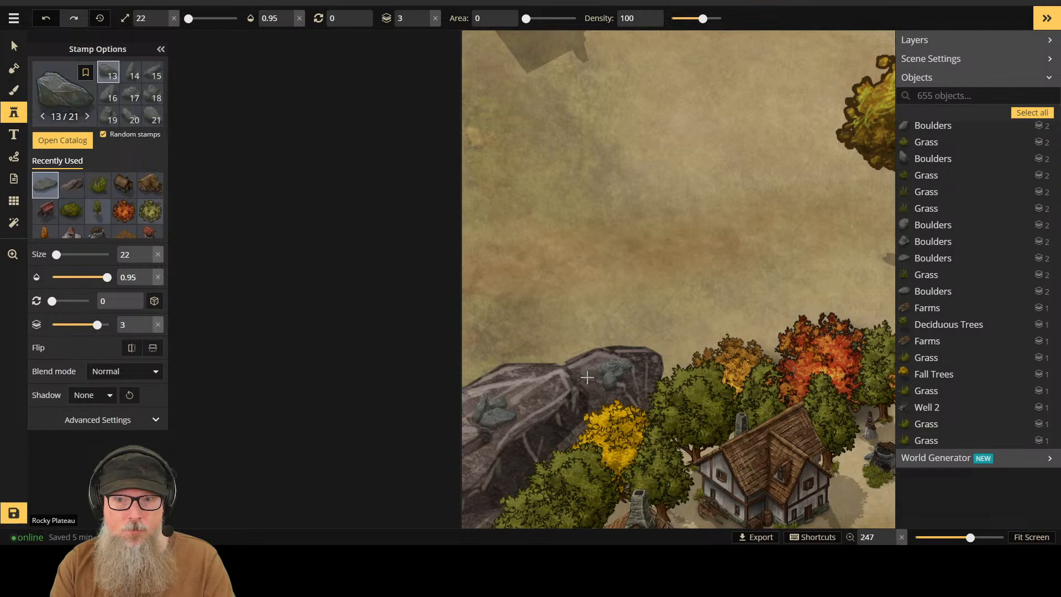
pyautogui.click(595, 365)
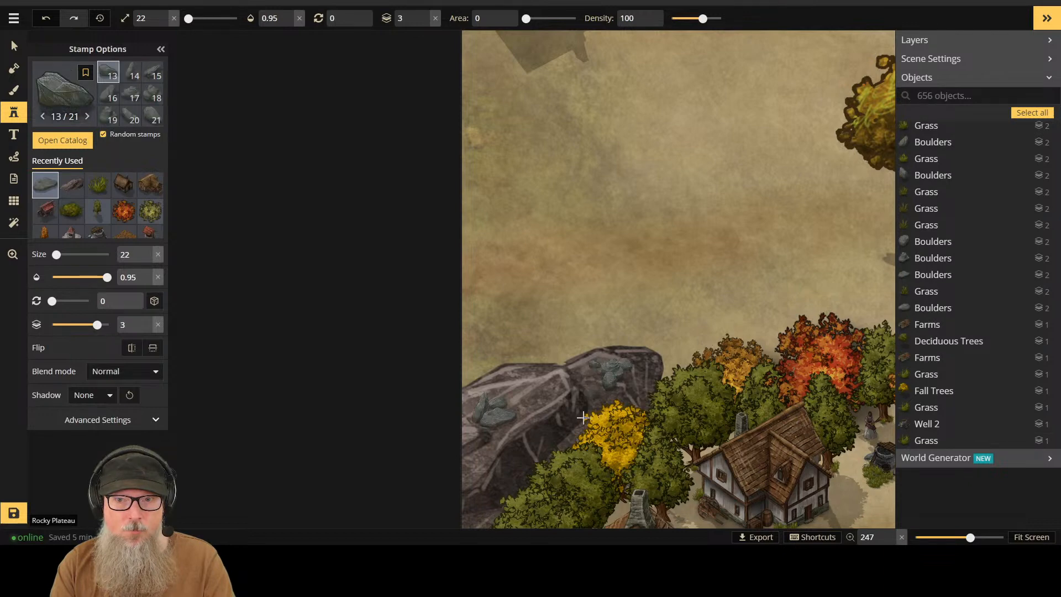
pyautogui.click(598, 378)
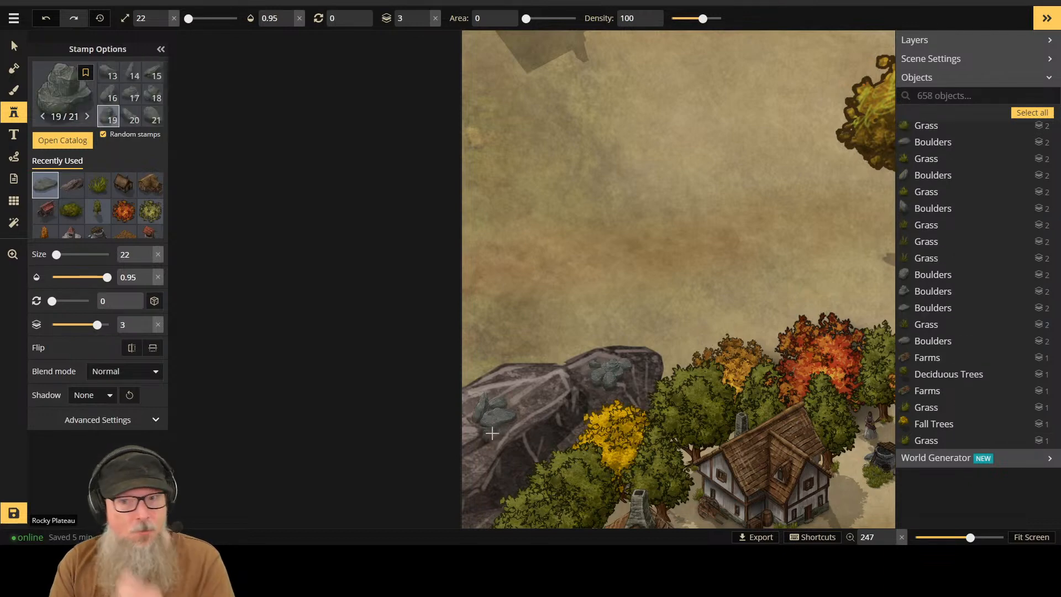
# Step: Surround the western boulder group with Grass tufts at size 38 on layer 3
pyautogui.click(98, 185)
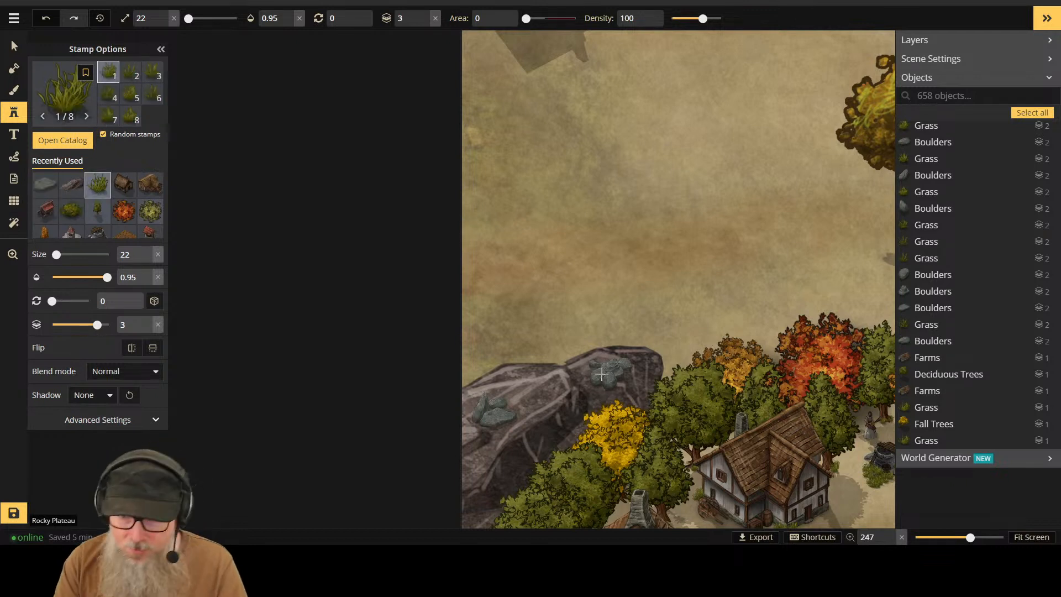
pyautogui.press(']')
pyautogui.press(']')
pyautogui.press(']')
pyautogui.press(']')
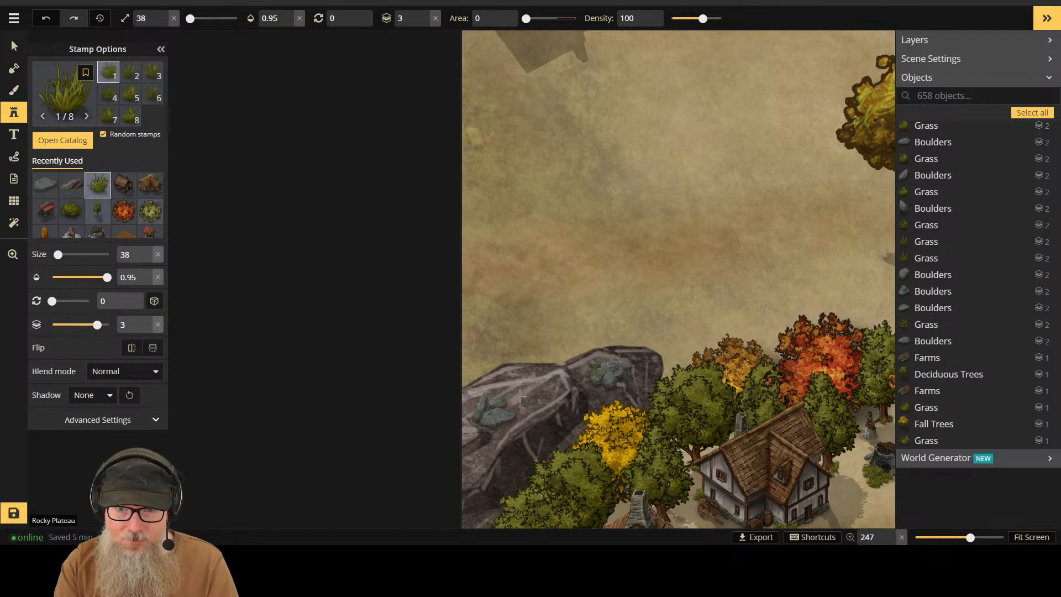
pyautogui.click(493, 427)
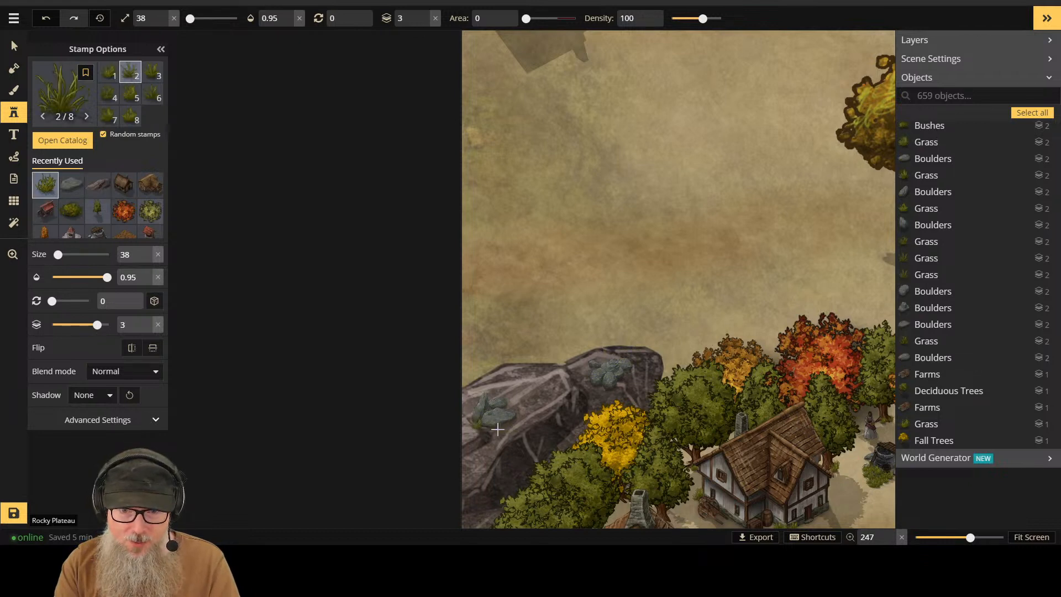
pyautogui.click(496, 421)
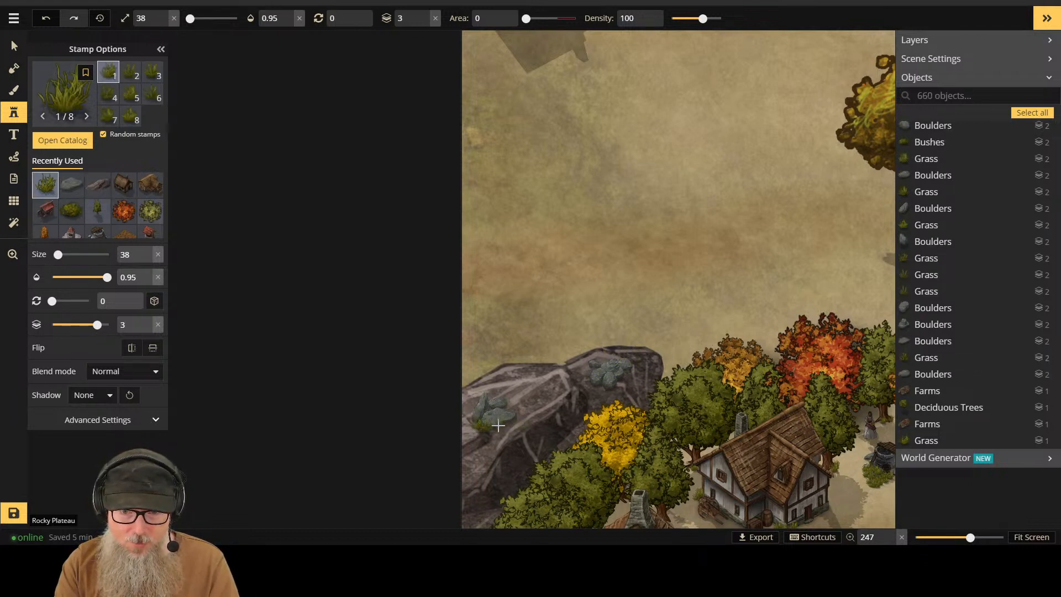
pyautogui.click(498, 426)
pyautogui.click(489, 407)
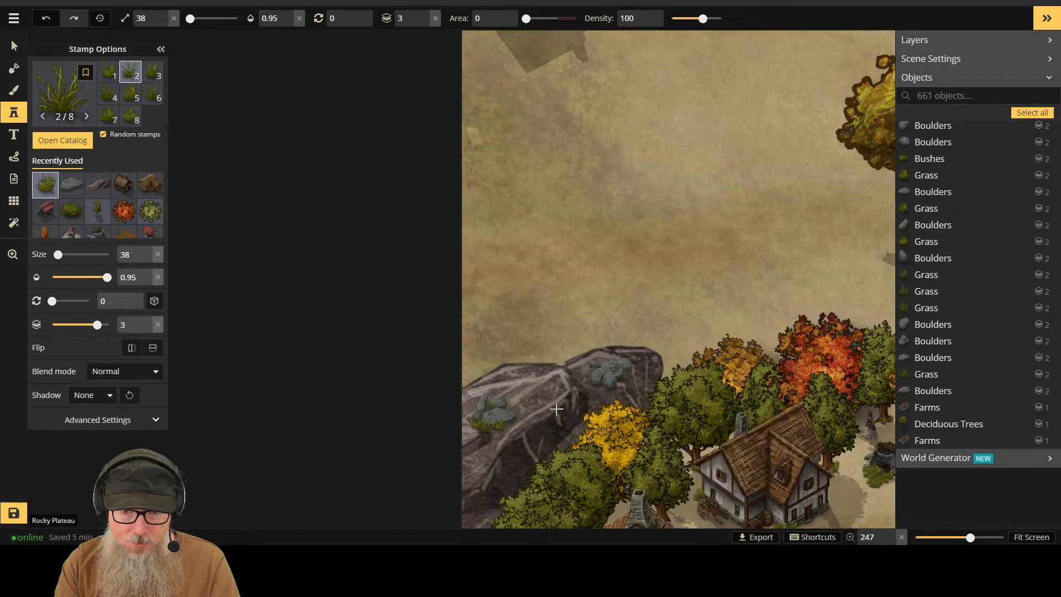
pyautogui.click(508, 408)
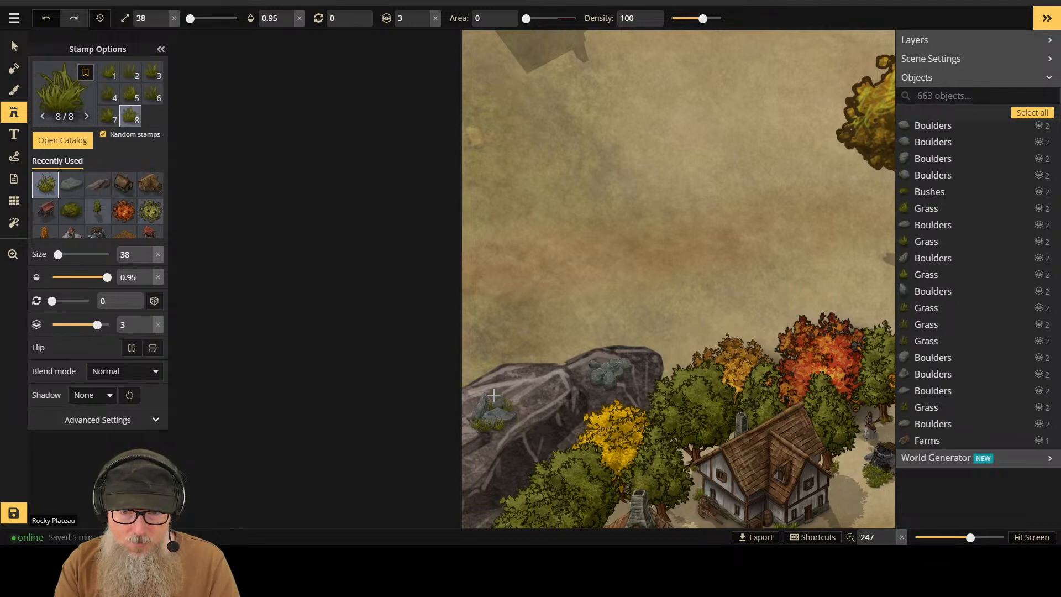
pyautogui.click(494, 396)
pyautogui.click(485, 424)
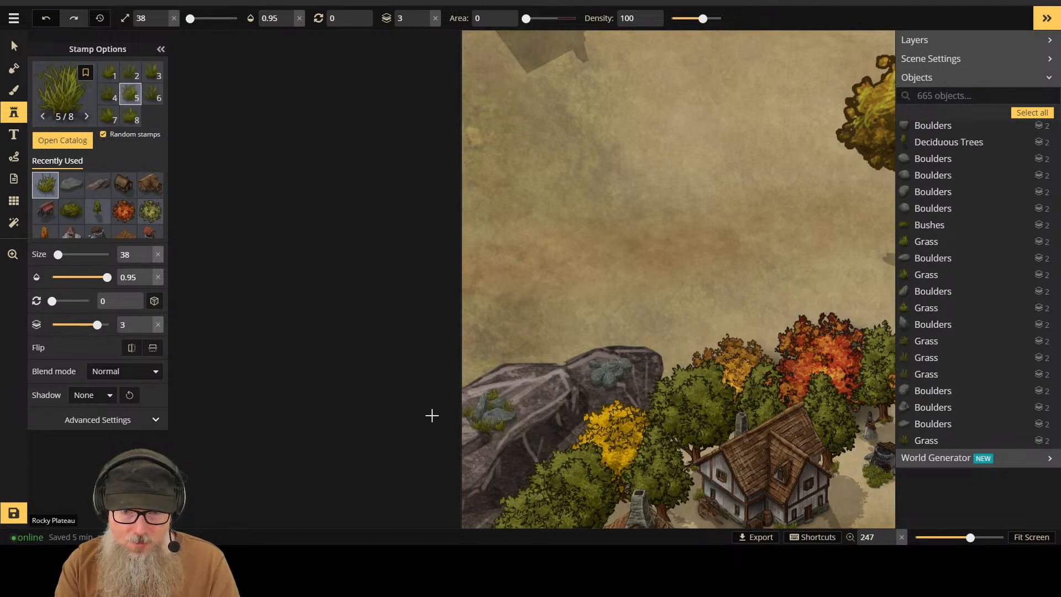
pyautogui.click(470, 409)
pyautogui.click(579, 444)
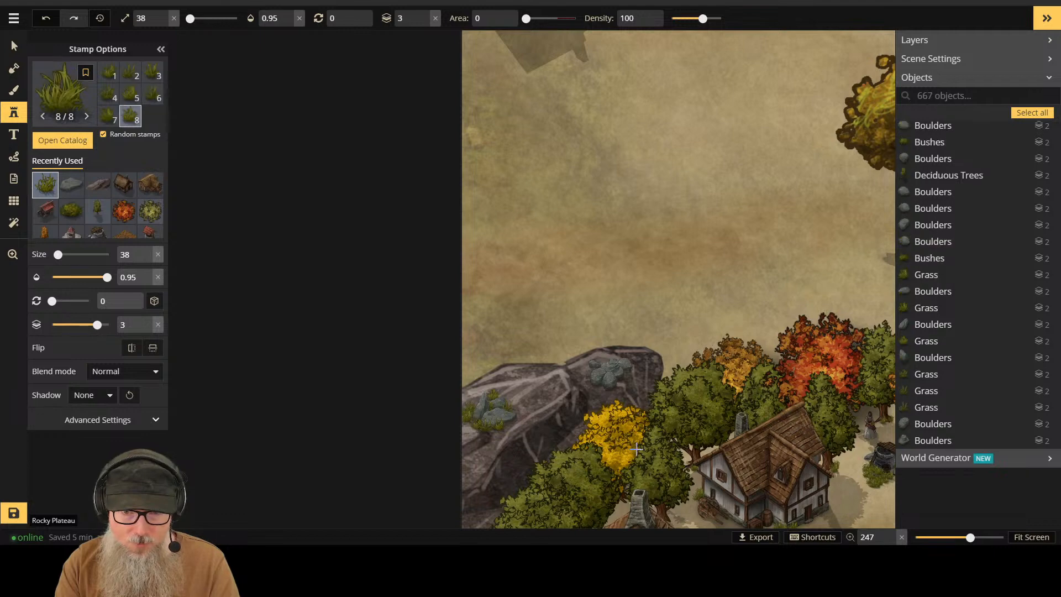
# Step: Place size 38 Grass tufts around the upper side of the boulder cluster on the rock's eastern hump
pyautogui.click(588, 365)
pyautogui.scroll(2, 592, 368)
pyautogui.scroll(3, 595, 371)
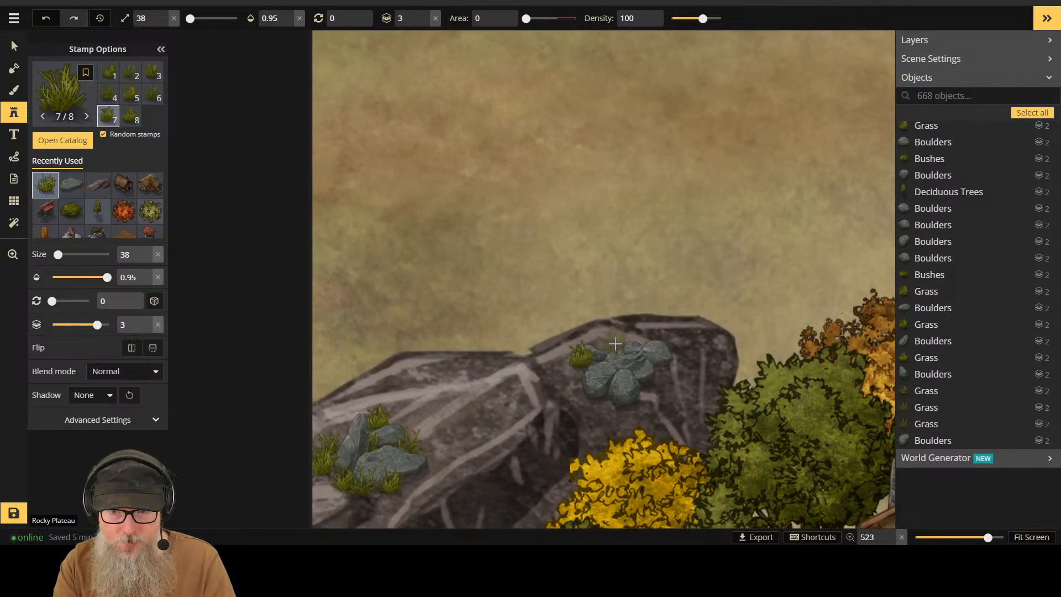
pyautogui.click(605, 347)
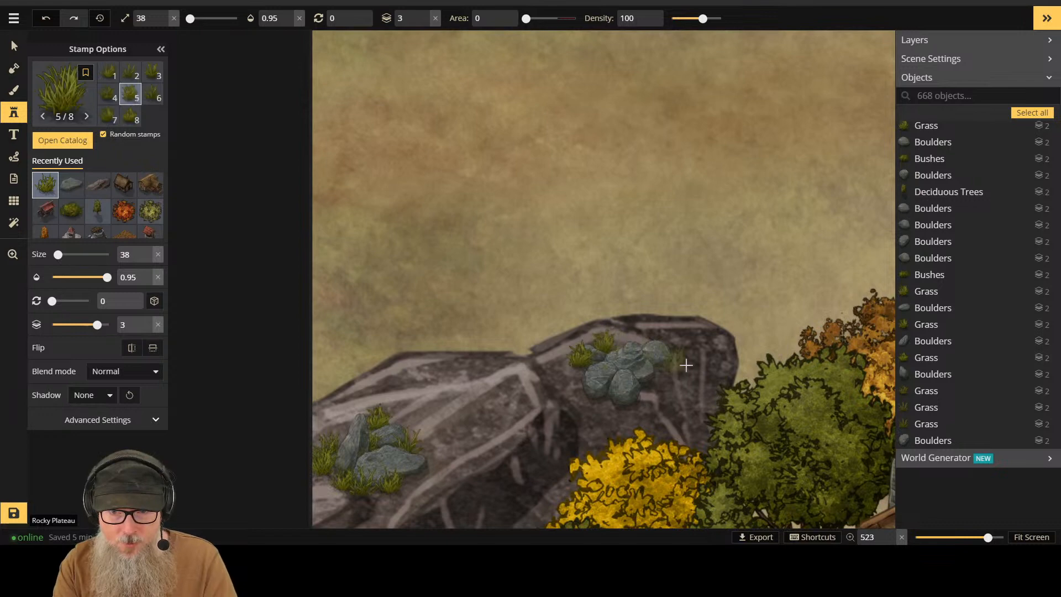
pyautogui.click(644, 338)
pyautogui.click(660, 364)
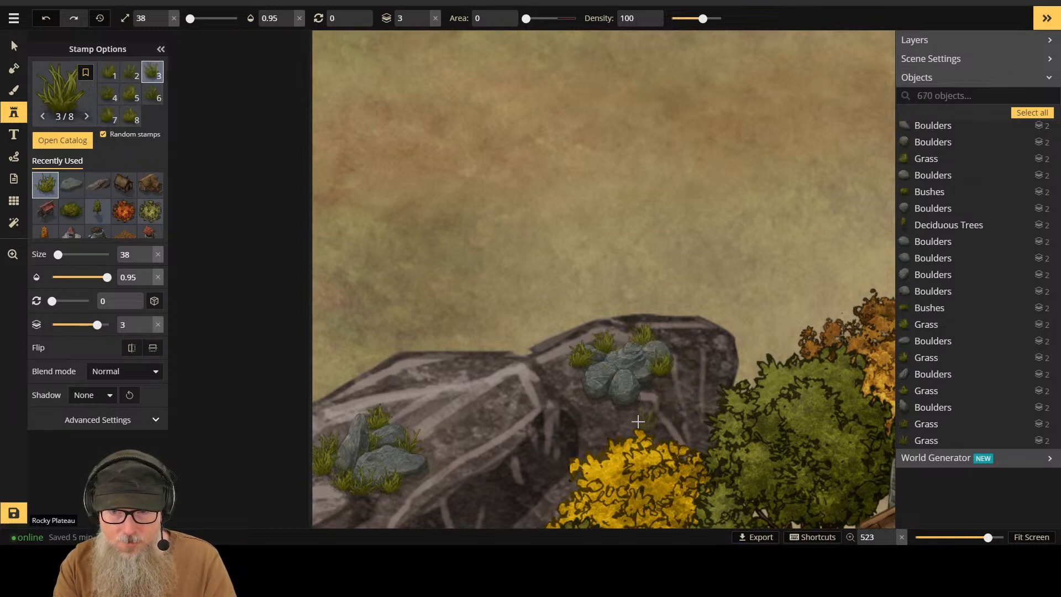
# Step: Close the grass ring around the eastern boulder cluster with size 38 tufts on its lower, western and eastern sides
pyautogui.click(602, 388)
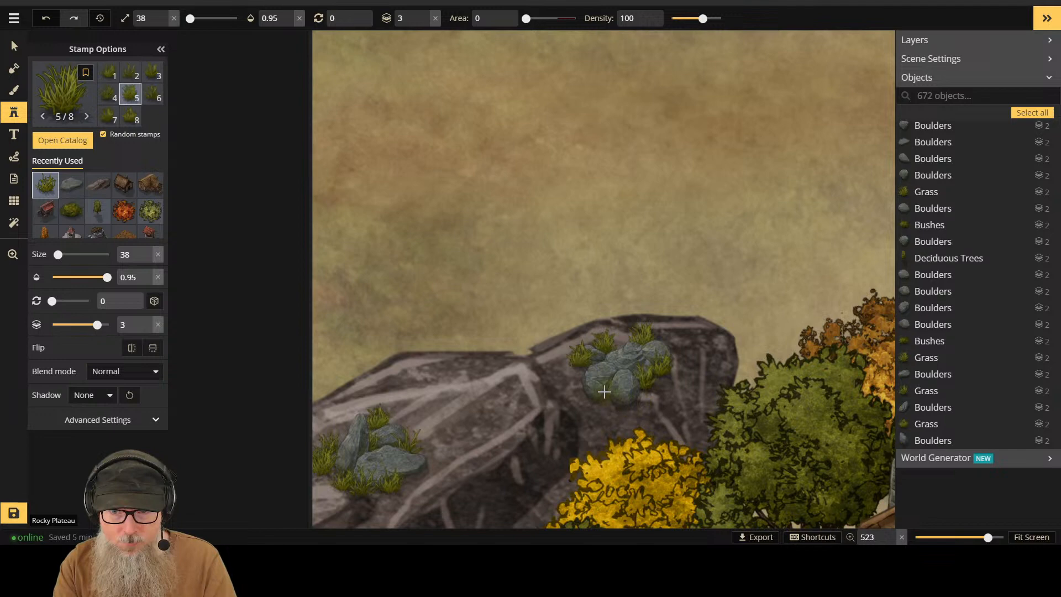
pyautogui.click(584, 370)
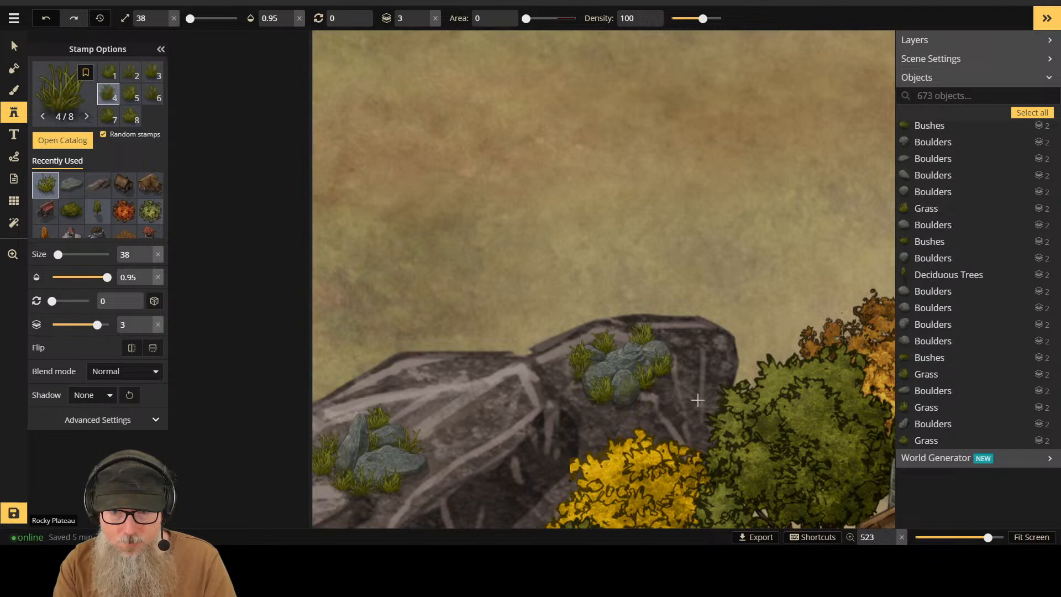
pyautogui.click(662, 352)
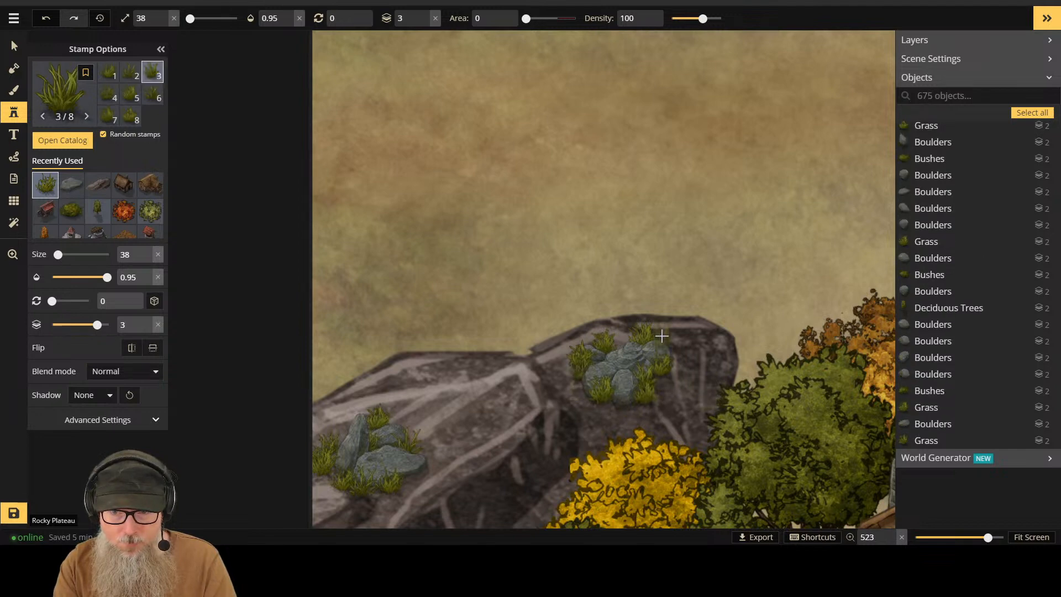
pyautogui.click(661, 333)
pyautogui.click(675, 352)
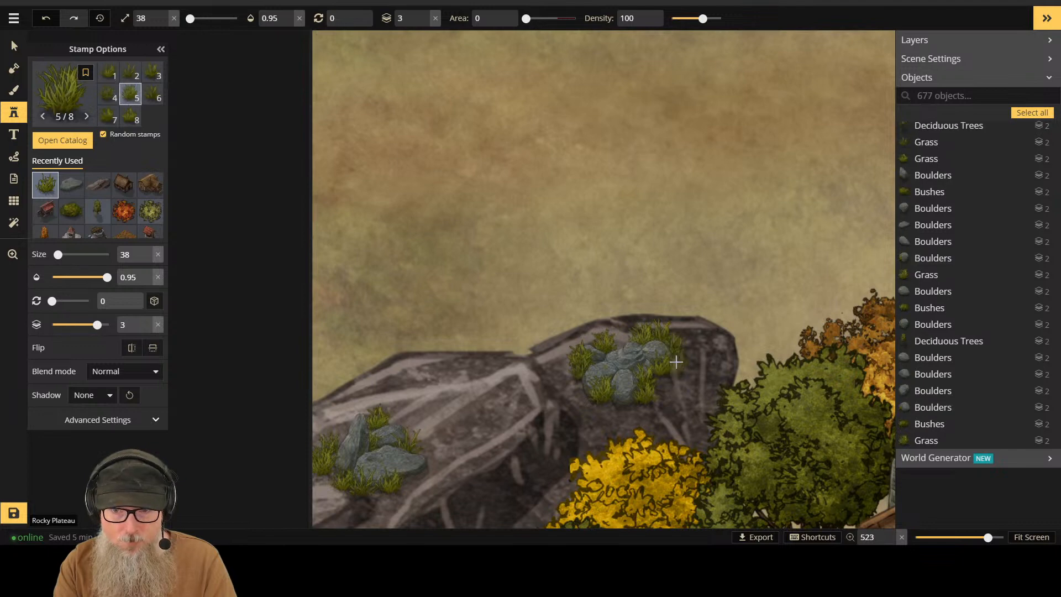
pyautogui.click(682, 393)
pyautogui.scroll(-2, 696, 395)
pyautogui.scroll(-2, 653, 367)
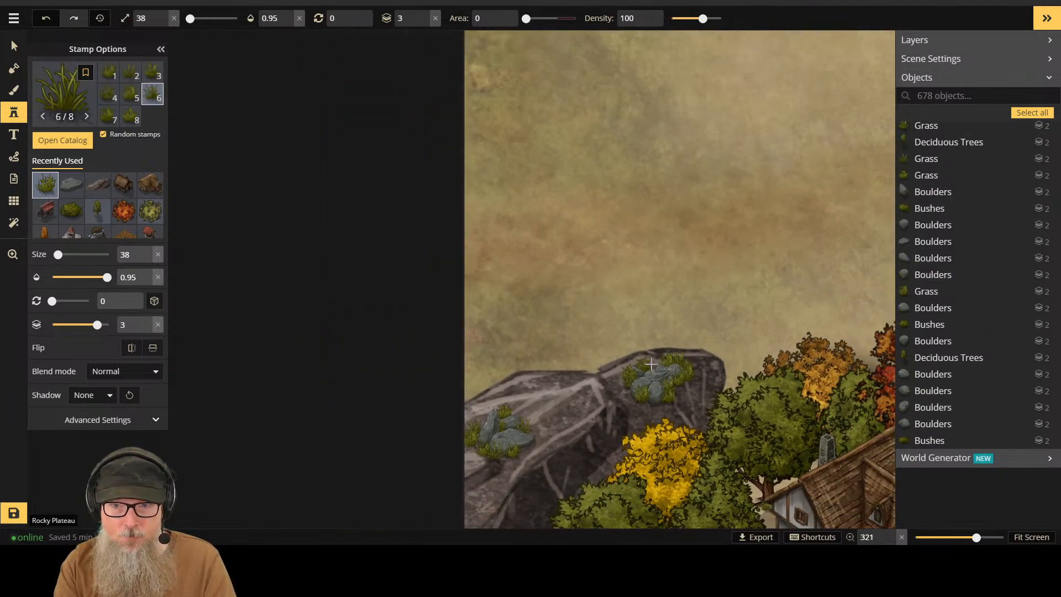
# Step: Spread size 38 Grass tufts from the eastern boulder cluster across the hump to the rock's eastern edge
pyautogui.click(705, 404)
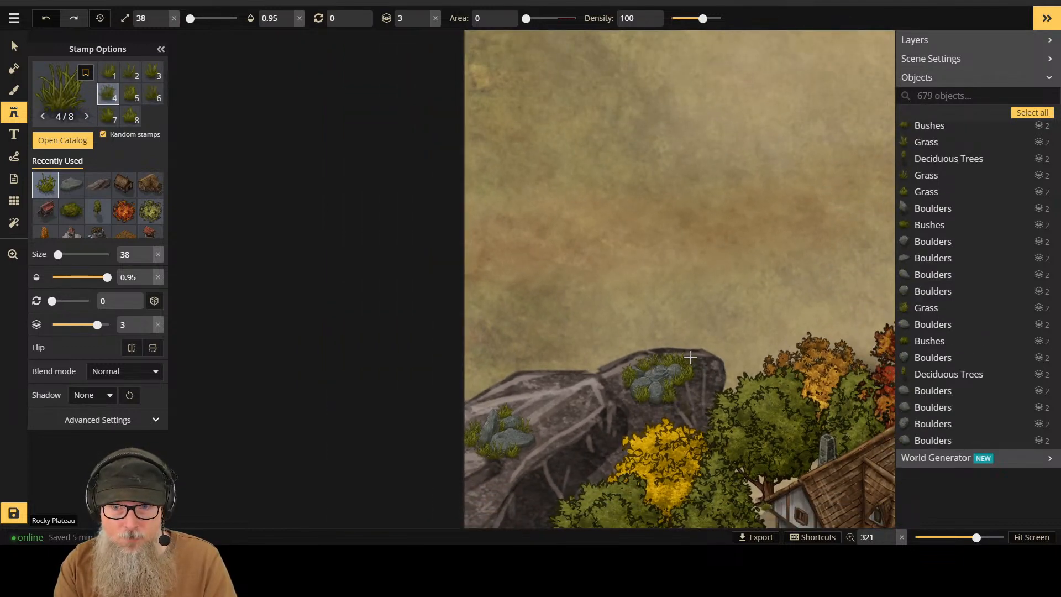
pyautogui.click(696, 375)
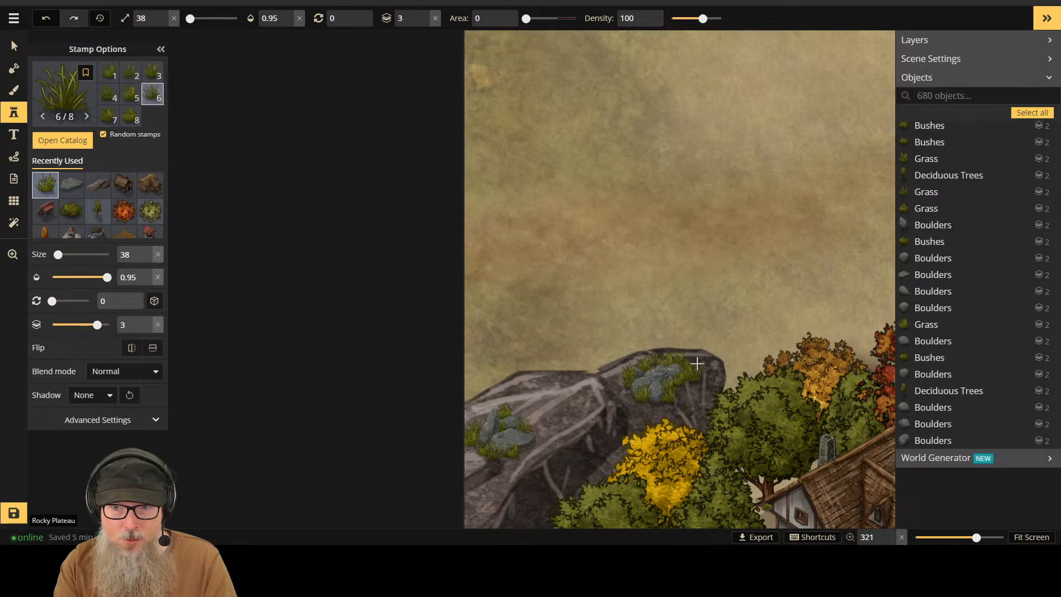
pyautogui.click(697, 360)
pyautogui.click(699, 361)
pyautogui.click(701, 364)
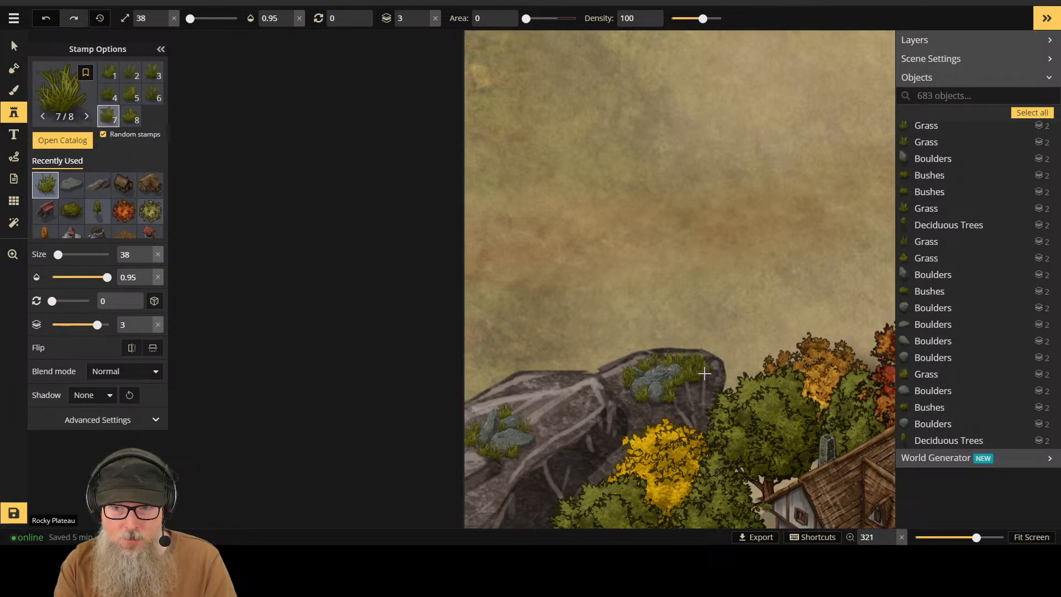
pyautogui.click(708, 370)
pyautogui.click(714, 362)
pyautogui.click(717, 369)
pyautogui.click(720, 377)
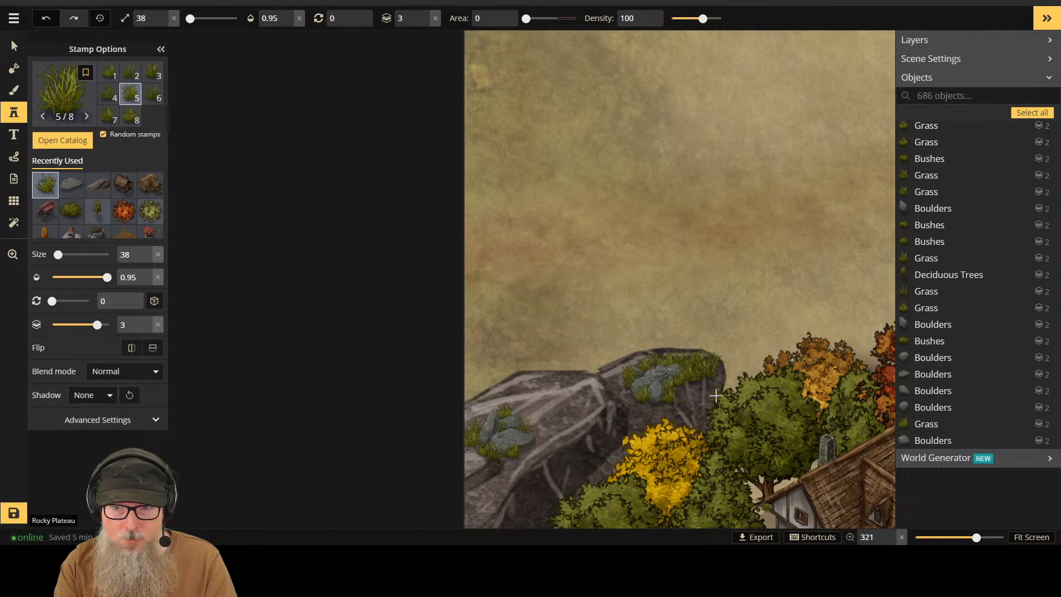
# Step: Continue the Grass tufts down the rock's eastern edge toward the green trees
pyautogui.click(718, 381)
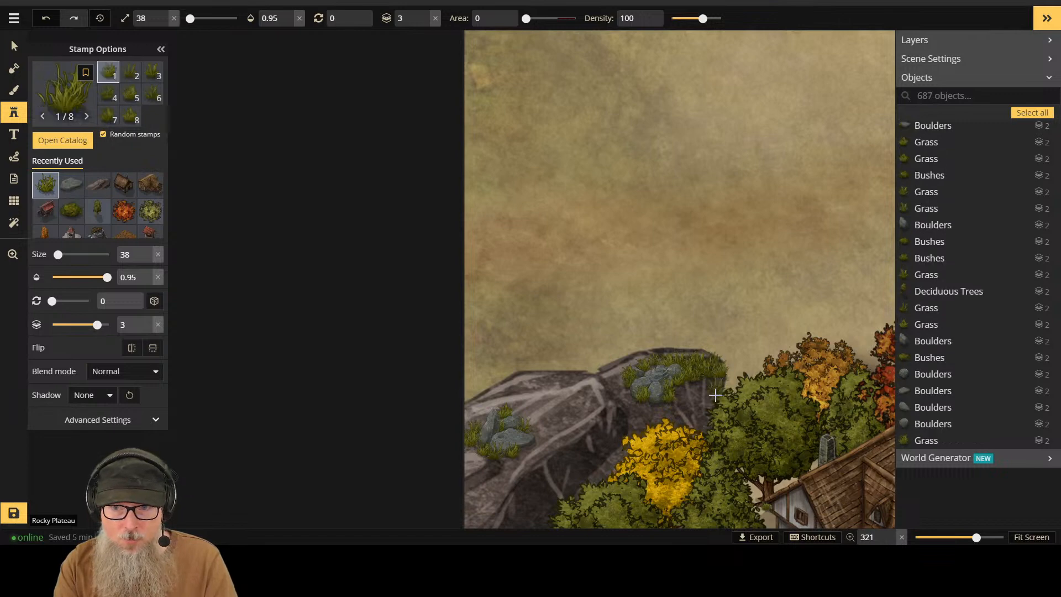
pyautogui.click(711, 382)
pyautogui.click(708, 386)
pyautogui.click(706, 387)
pyautogui.click(708, 388)
pyautogui.click(710, 396)
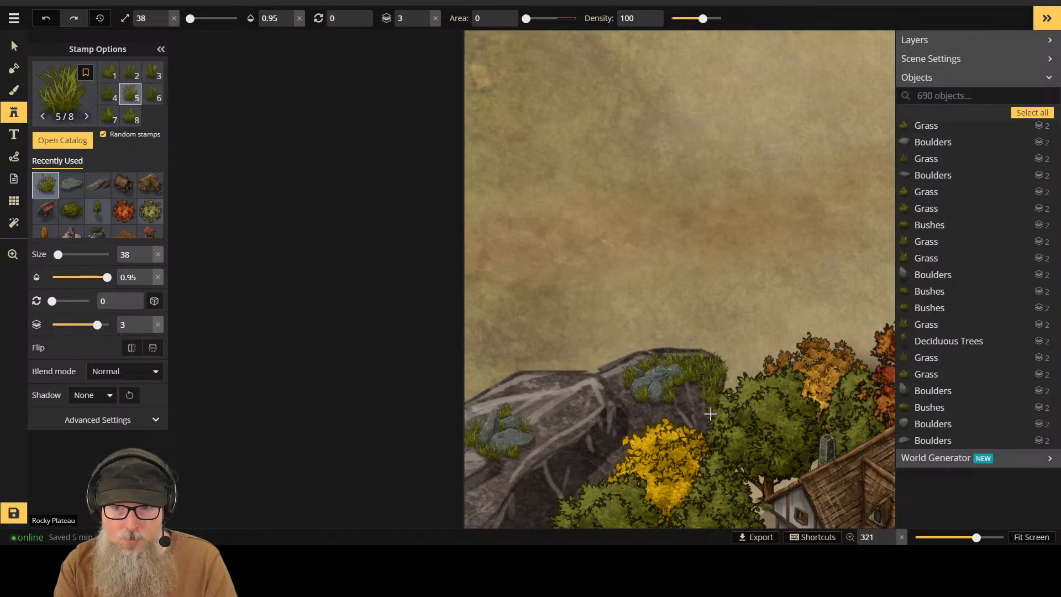
# Step: Add more size 38 Grass tufts around the yellow tree and along the top of the eastern hump
pyautogui.scroll(-2, 696, 416)
pyautogui.scroll(-2, 698, 417)
pyautogui.click(708, 412)
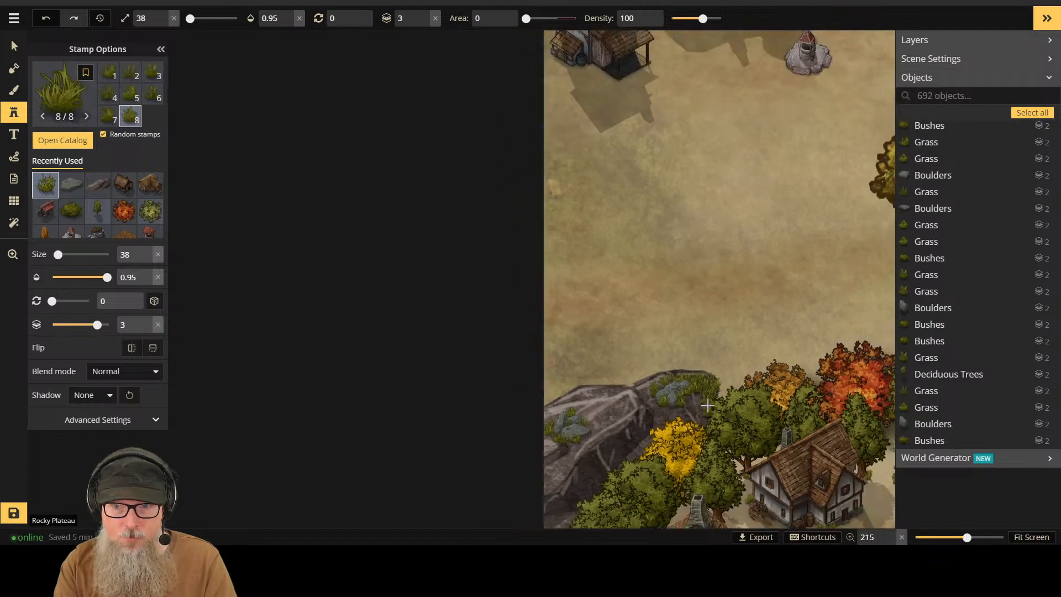
pyautogui.click(705, 424)
pyautogui.click(673, 453)
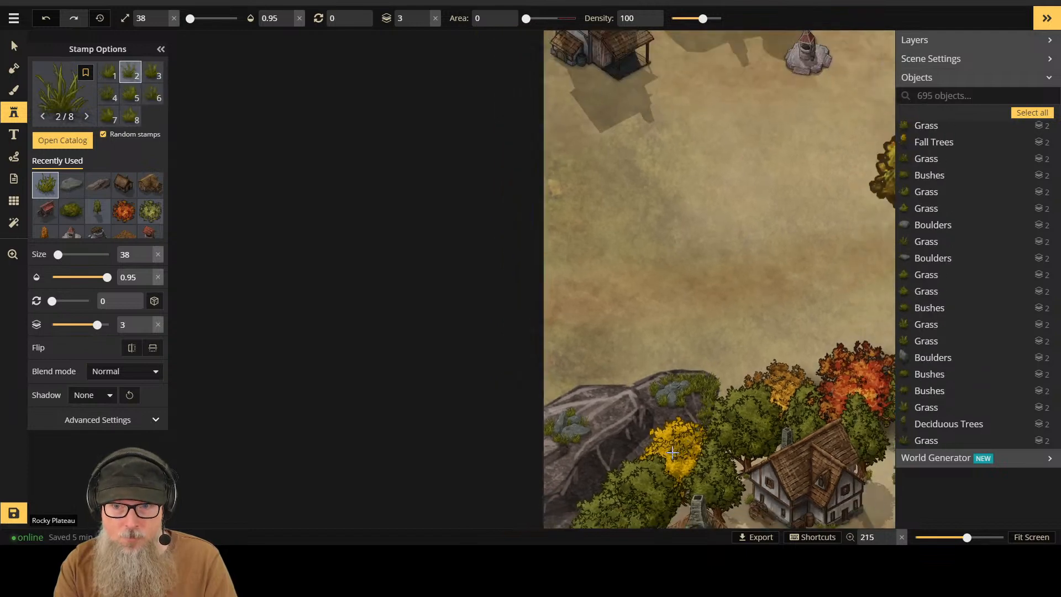
pyautogui.click(688, 374)
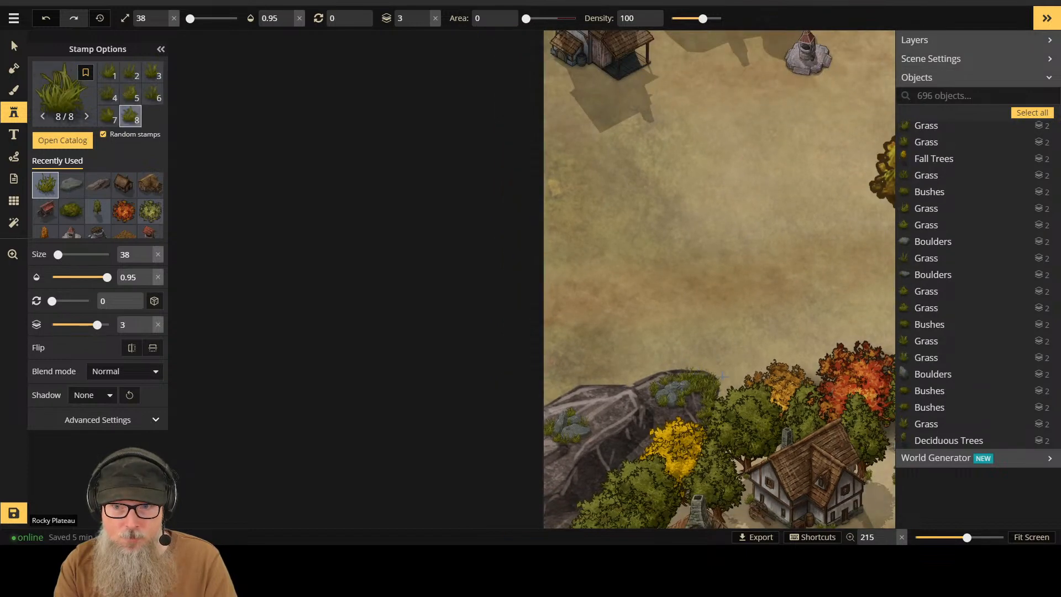
pyautogui.click(796, 431)
# Step: Add extra size 38 Grass tufts beside the western boulder group on the rock
pyautogui.scroll(-1, 739, 443)
pyautogui.scroll(-1, 739, 442)
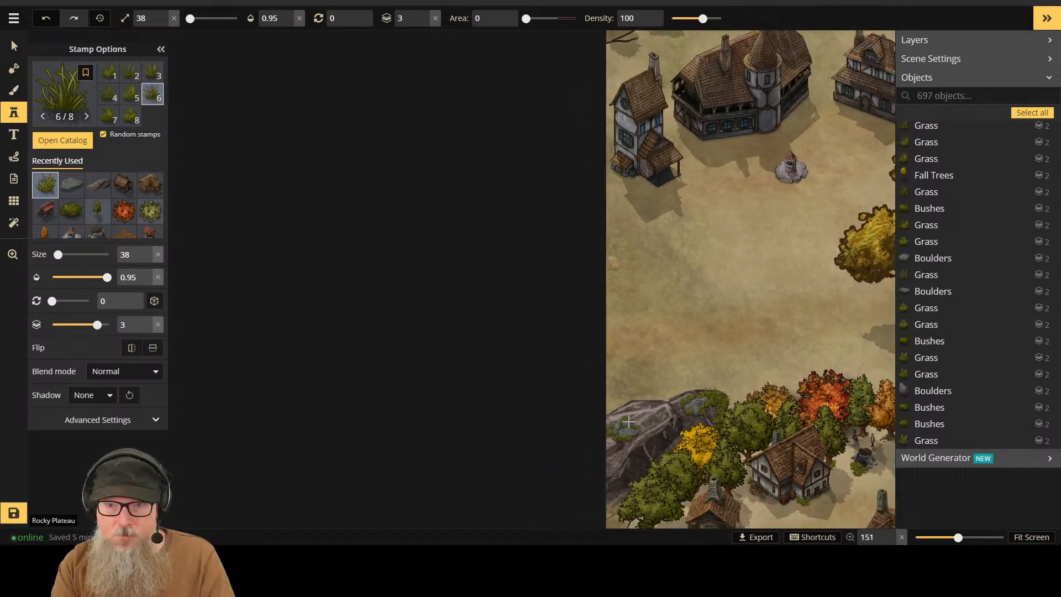
pyautogui.click(649, 429)
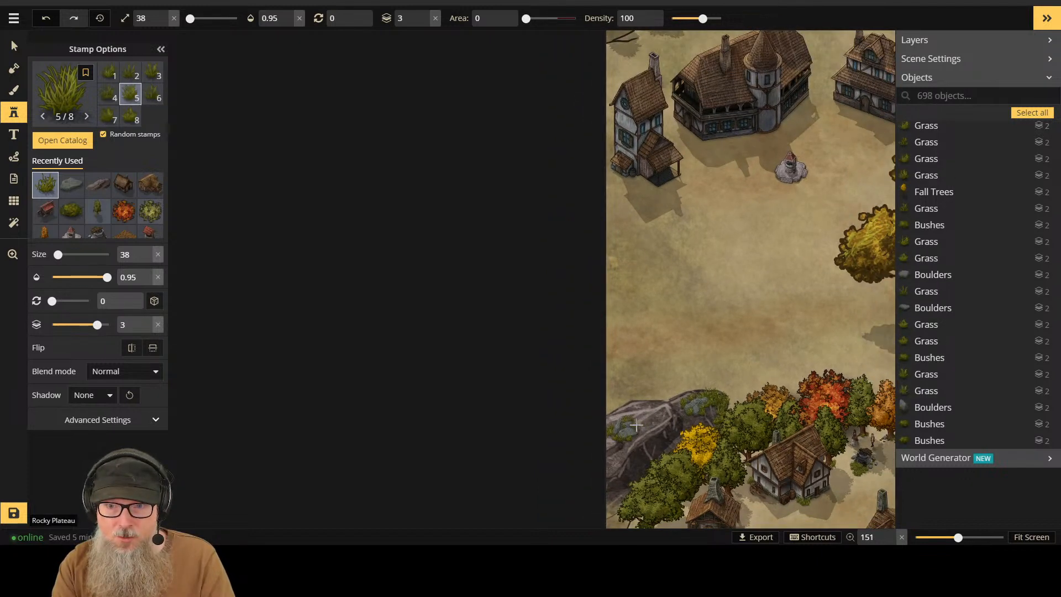
pyautogui.click(635, 423)
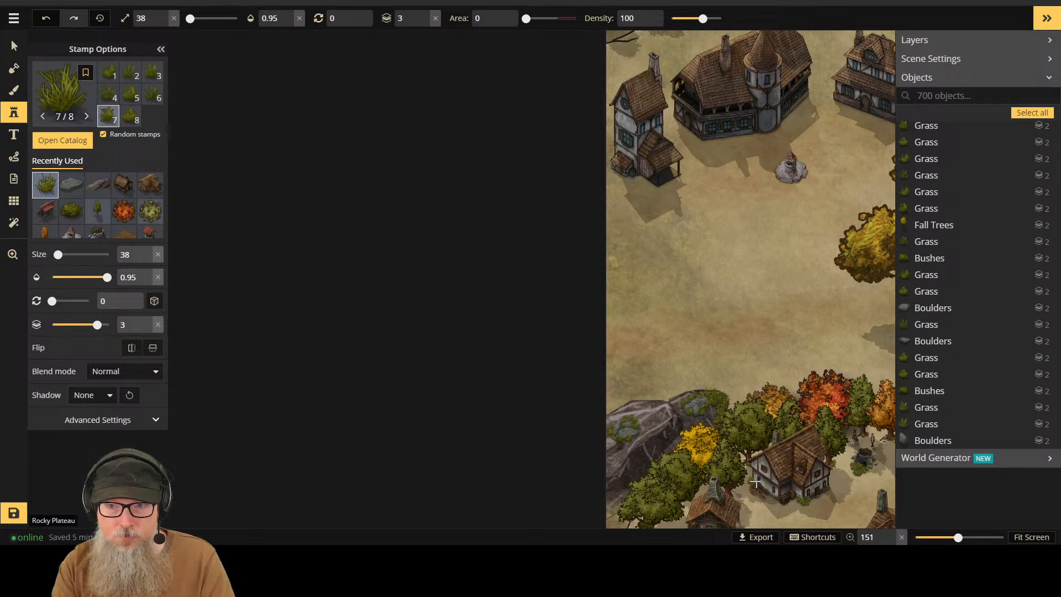
pyautogui.scroll(5, 660, 440)
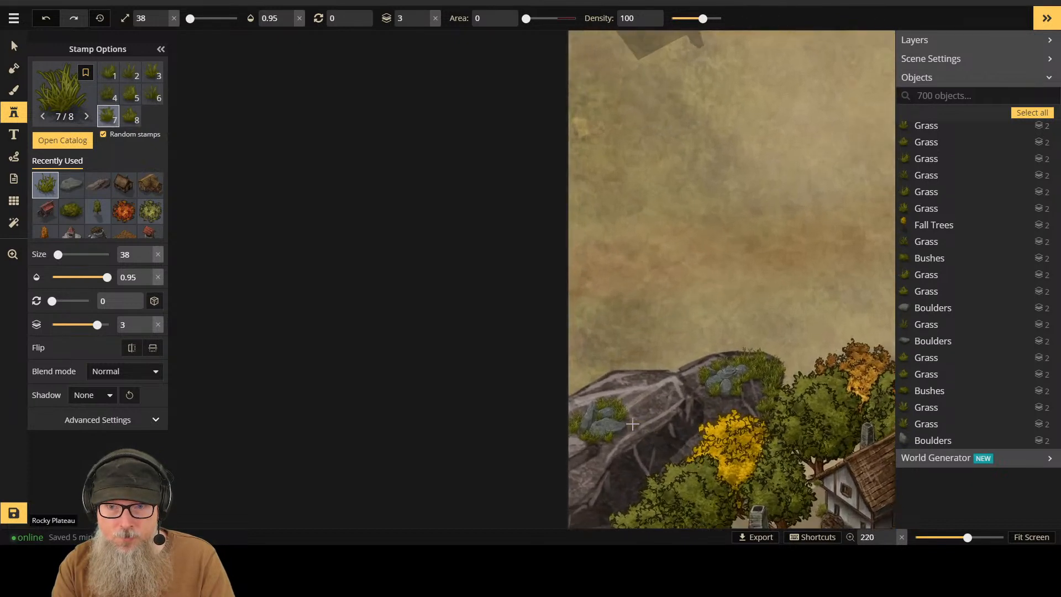
pyautogui.click(653, 416)
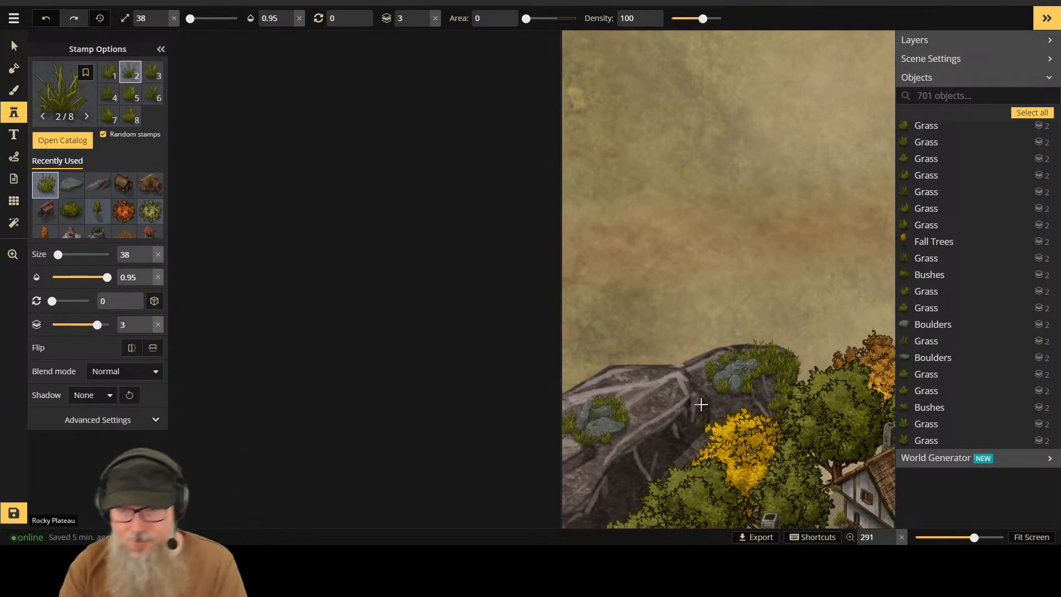
# Step: Place two randomly rotated round green shrubs, variants 1 and 2, at size 44 on the cliff edge southwest of the lowest cottage
pyautogui.scroll(-4, 717, 411)
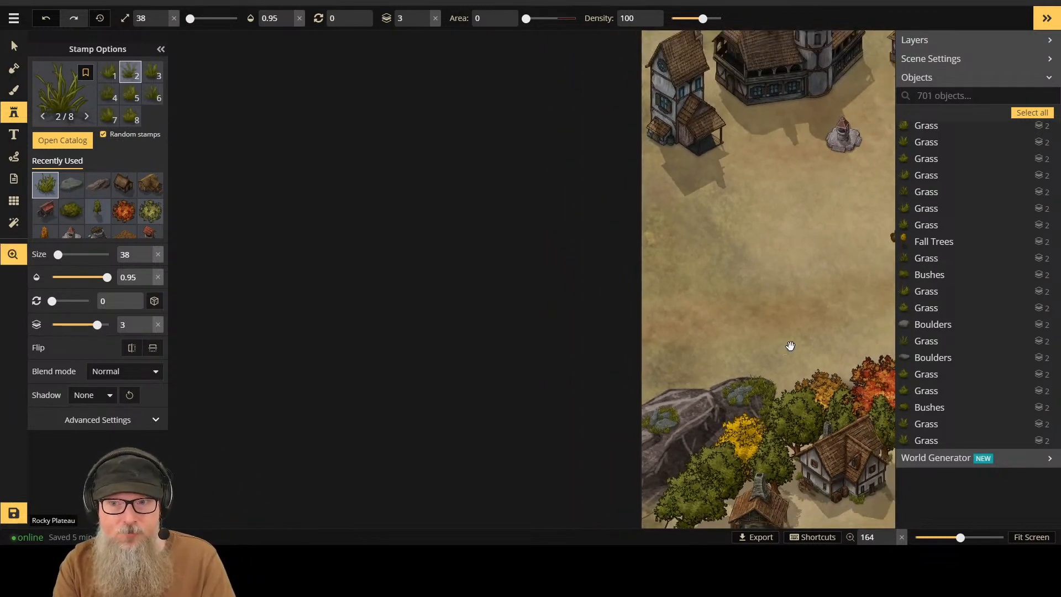
pyautogui.moveTo(789, 348); pyautogui.dragTo(367, 198)
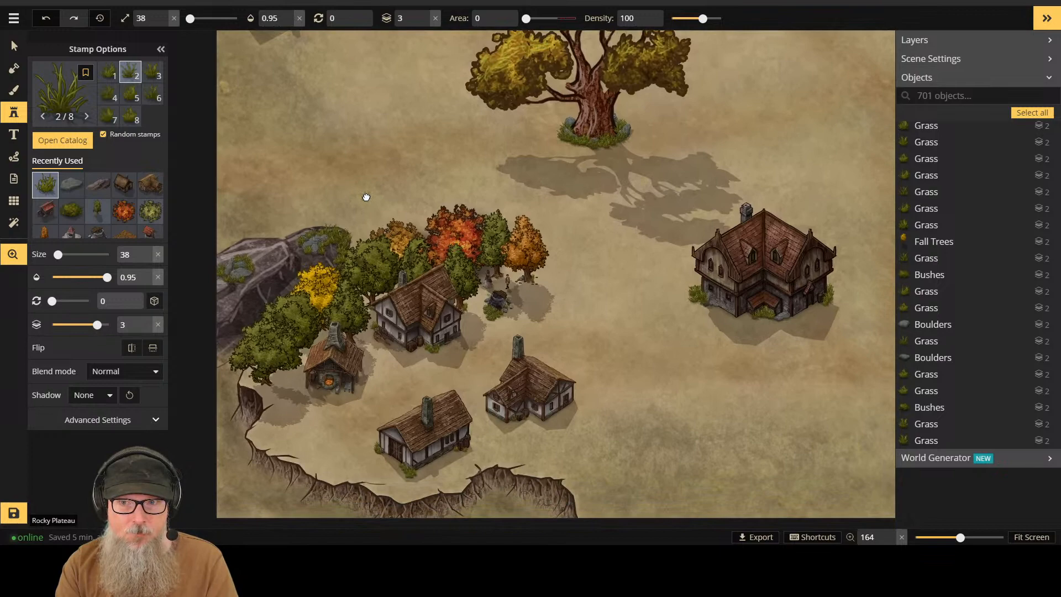
pyautogui.scroll(-5, 606, 225)
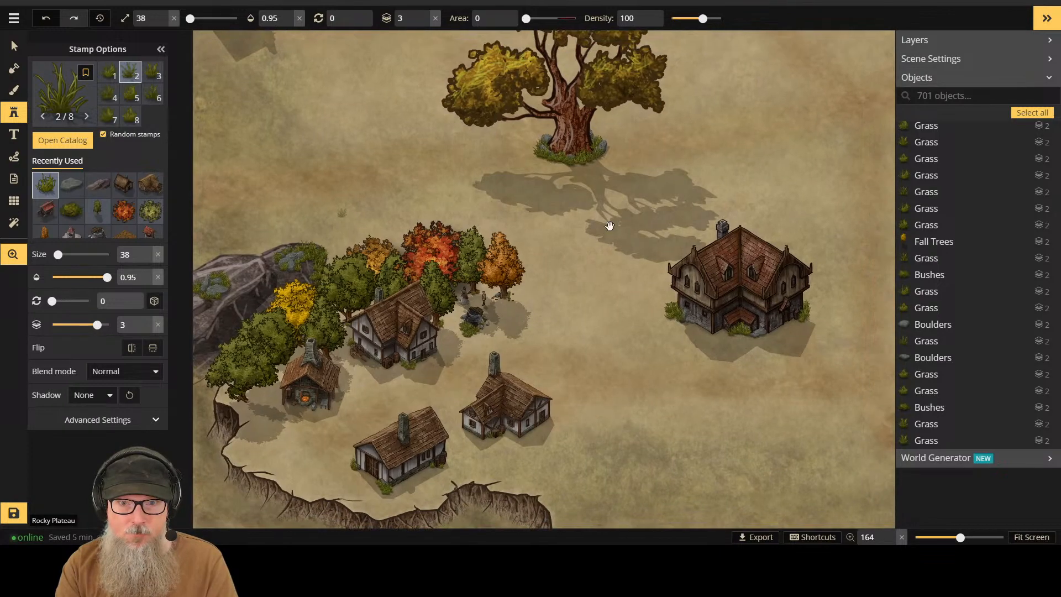
pyautogui.scroll(-2, 549, 277)
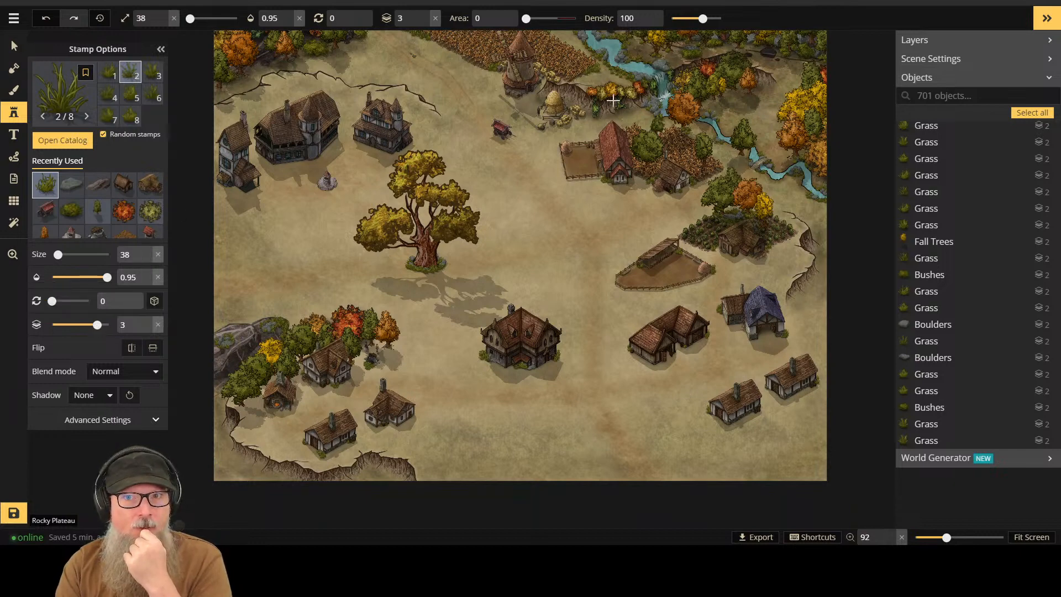
pyautogui.click(148, 215)
pyautogui.scroll(4, 254, 435)
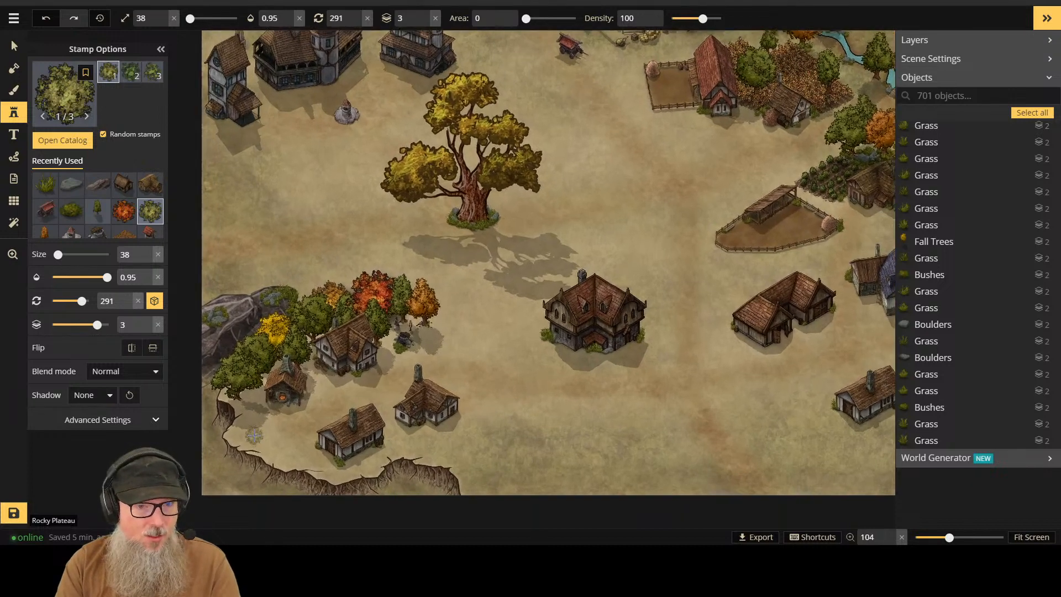
pyautogui.scroll(5, 249, 440)
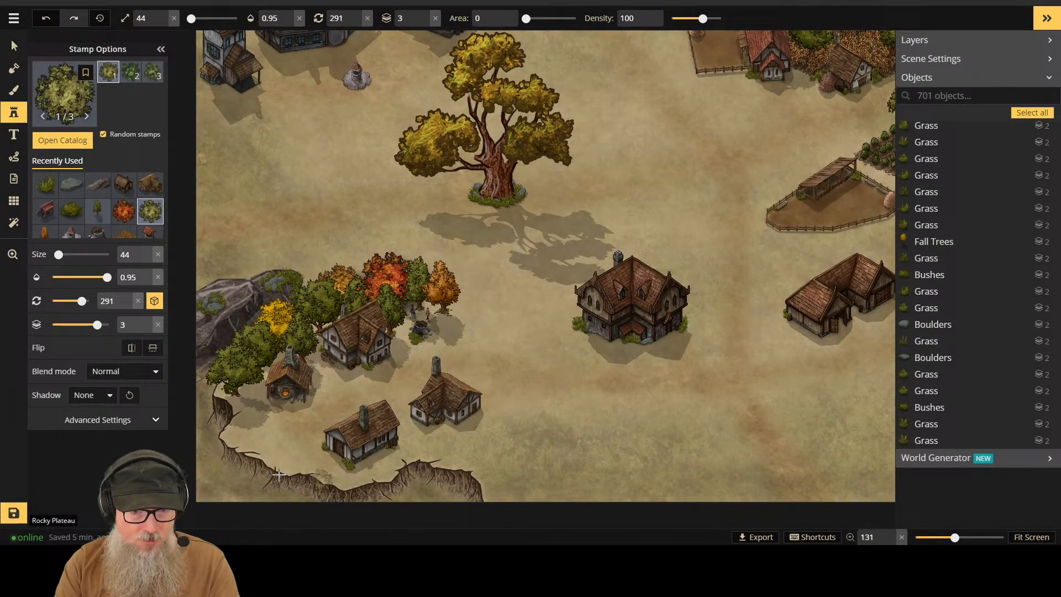
pyautogui.click(268, 456)
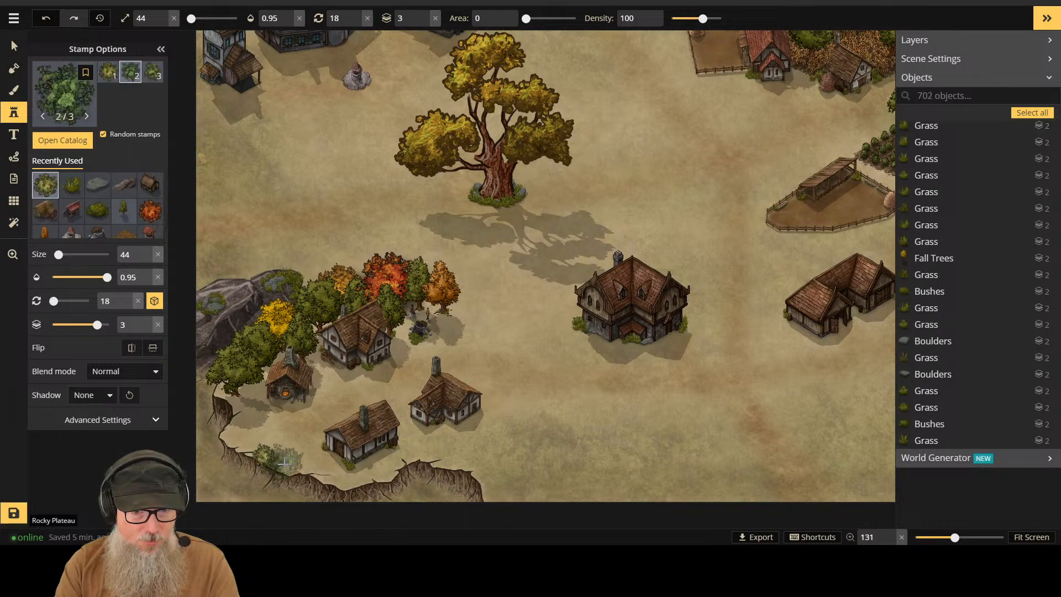
pyautogui.click(283, 462)
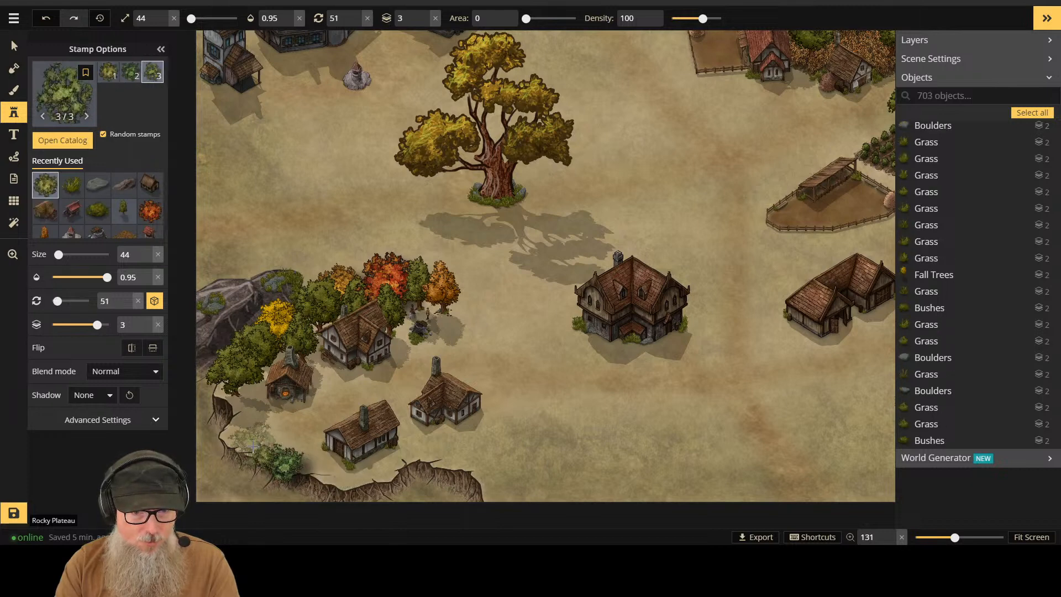
# Step: Set the shrub size to 25 and plant small shrubs along the cliff edge below the lowest southwest cottage
pyautogui.press('[')
pyautogui.press('[')
pyautogui.press('[')
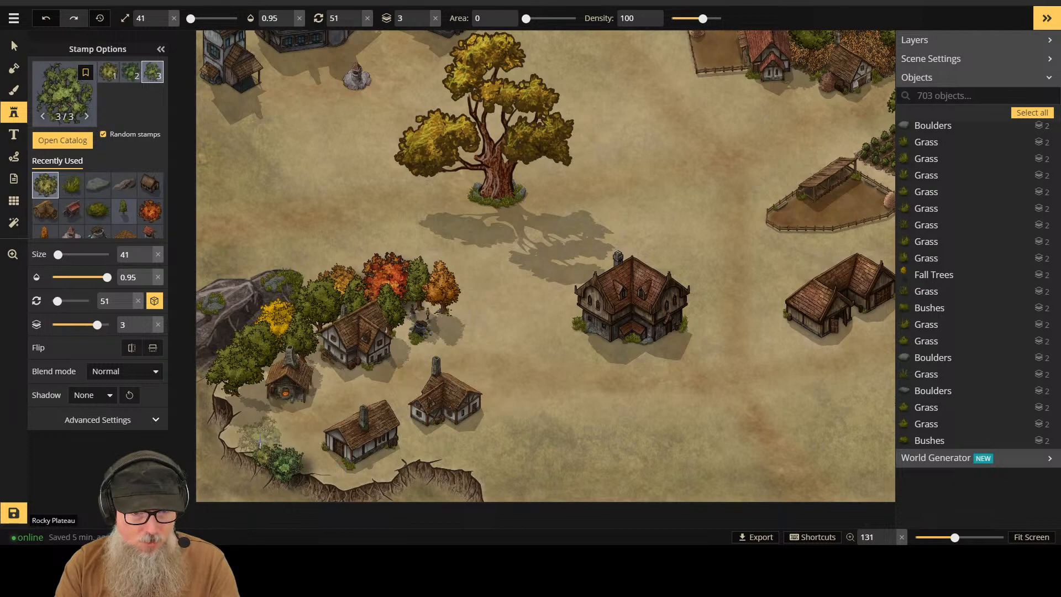
pyautogui.press('[')
pyautogui.press('[')
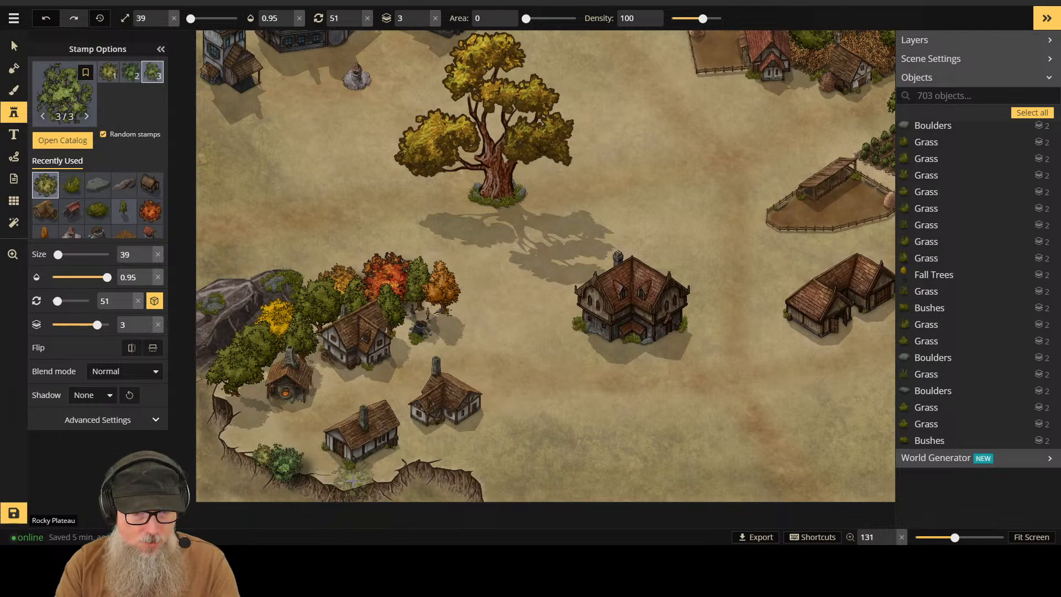
pyautogui.press('[')
pyautogui.press('[')
pyautogui.press('[')
pyautogui.press('[')
pyautogui.press('[')
pyautogui.press('[')
pyautogui.press('[')
pyautogui.press('[')
pyautogui.press('[')
pyautogui.press('[')
pyautogui.press('[')
pyautogui.press('[')
pyautogui.press('[')
pyautogui.press('[')
pyautogui.click(344, 476)
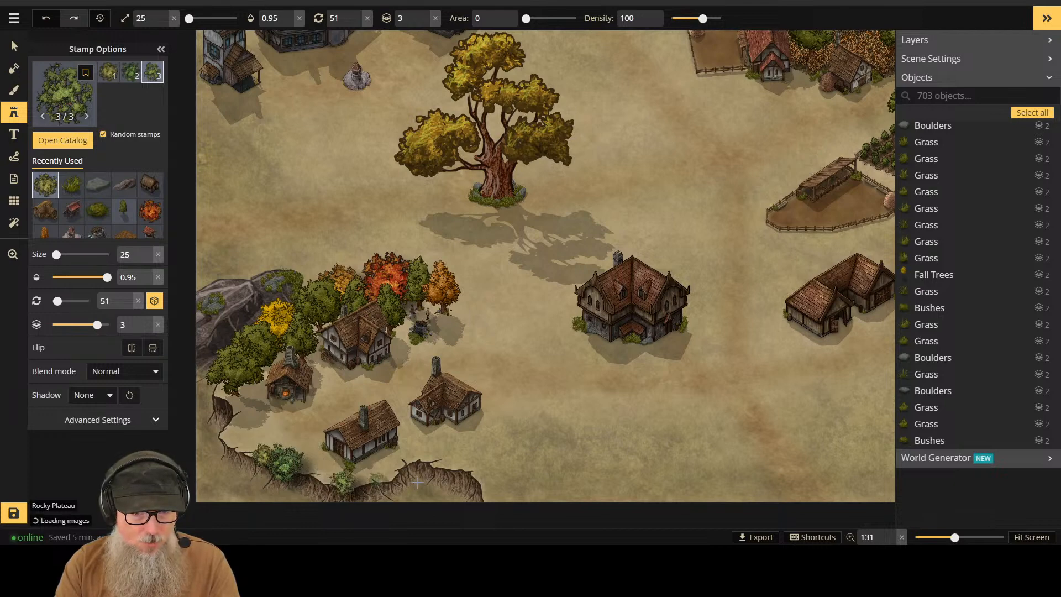
pyautogui.click(389, 476)
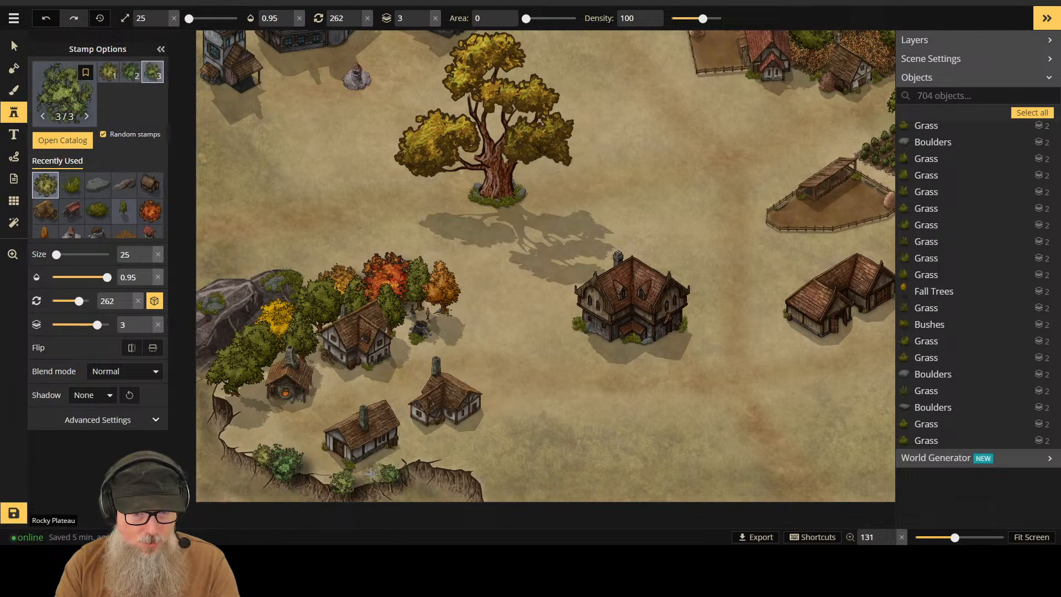
pyautogui.click(378, 477)
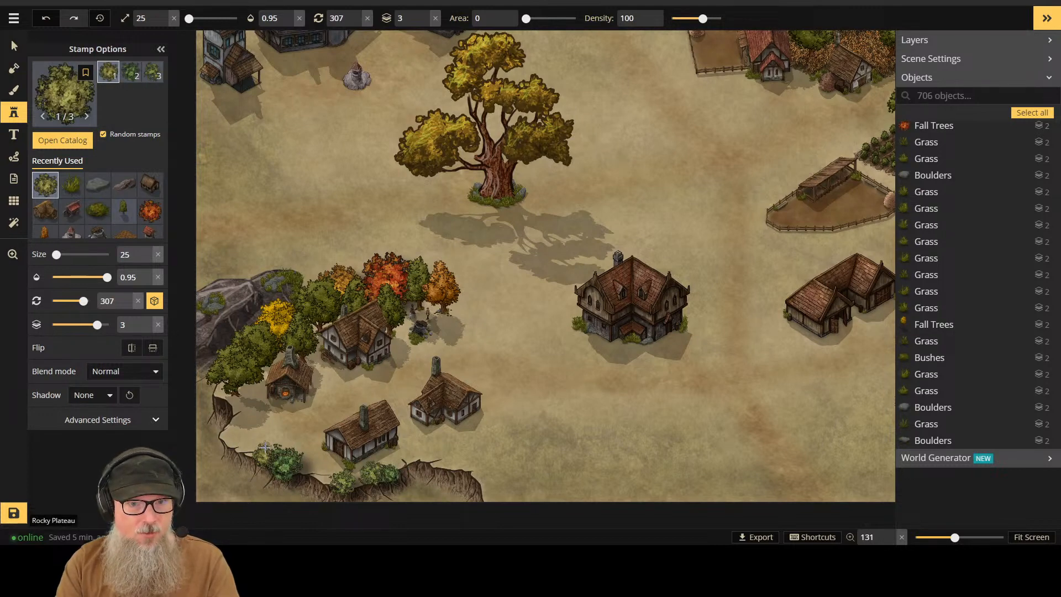
# Step: Add another size 25 green shrub and two size 25 Fall Trees at the western end of the cliff-edge shrub row
pyautogui.click(258, 447)
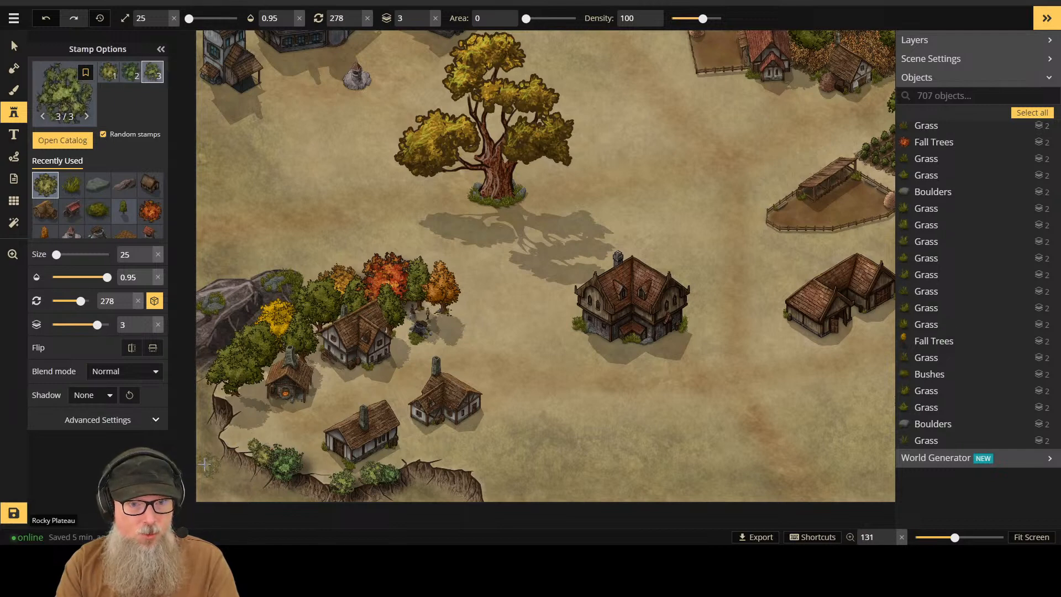
pyautogui.click(149, 210)
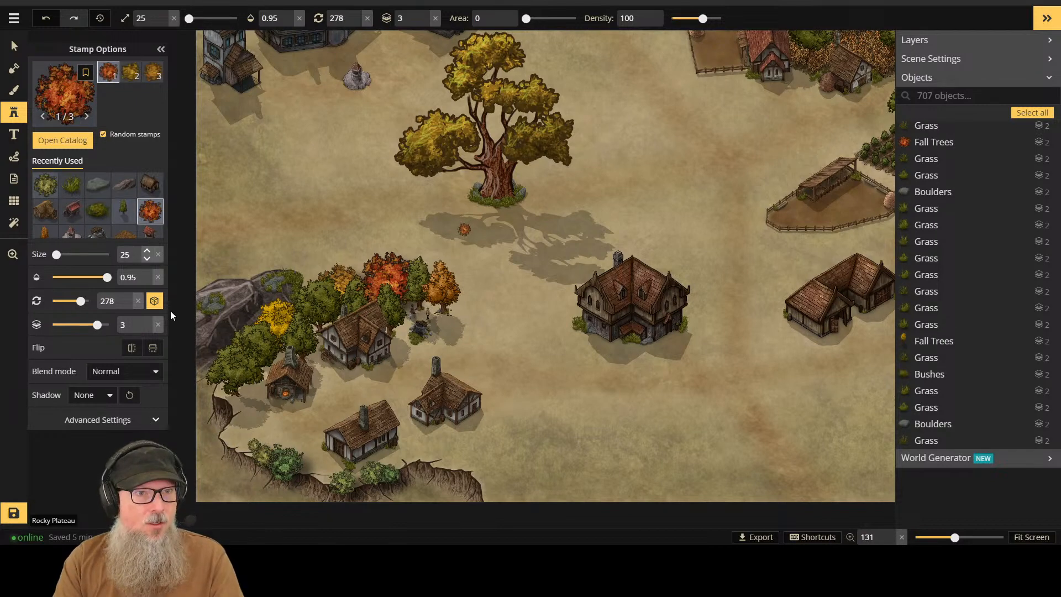
pyautogui.click(248, 454)
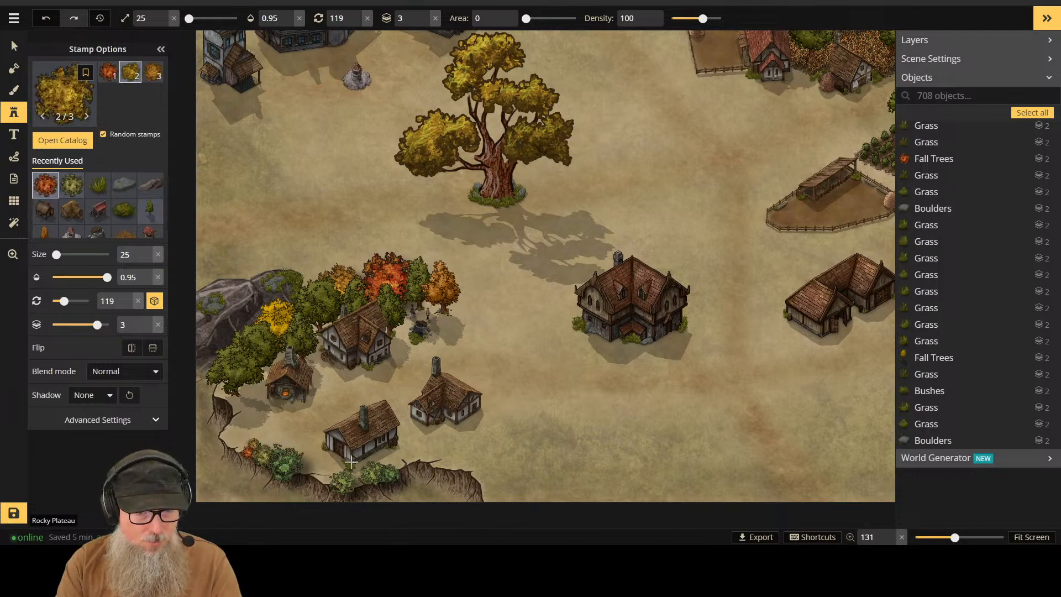
pyautogui.click(241, 445)
pyautogui.scroll(1, 350, 471)
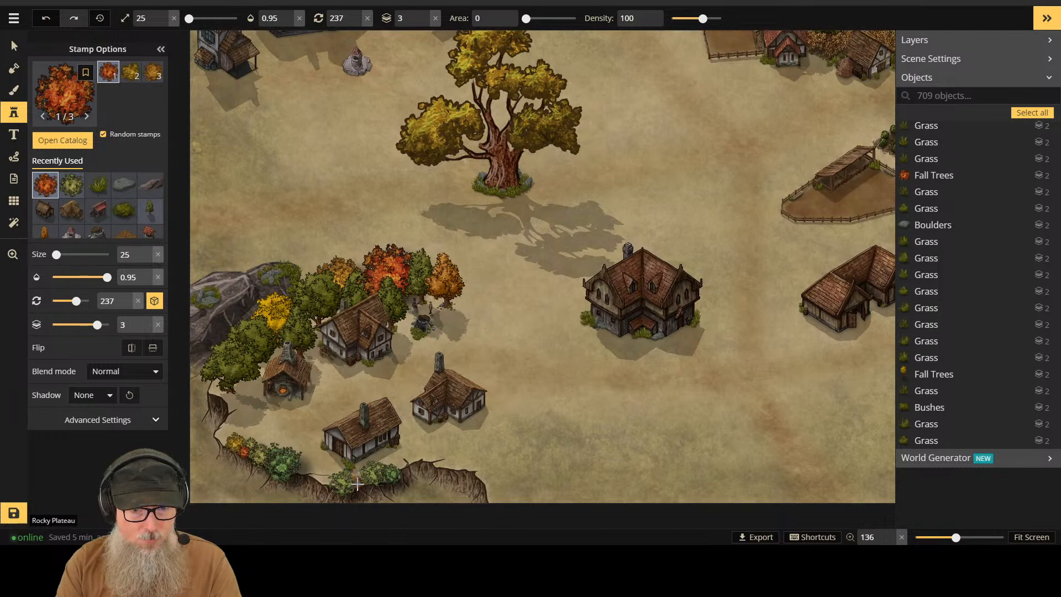
# Step: Scatter more size 25 Fall Trees among the green shrubs along the cliff edge below the lowest southwest cottage
pyautogui.click(357, 484)
pyautogui.click(360, 476)
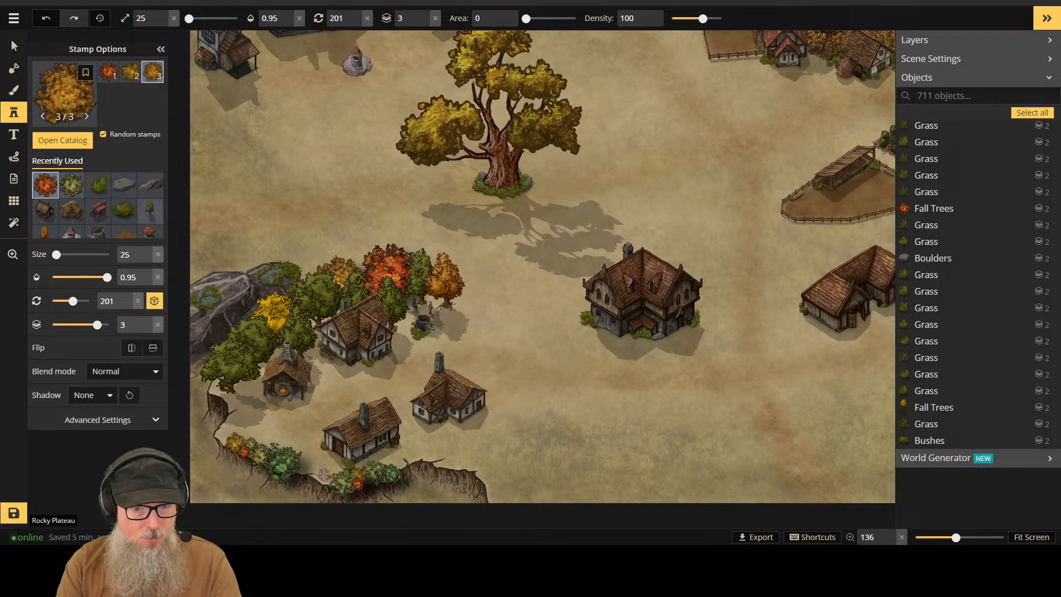
pyautogui.click(310, 471)
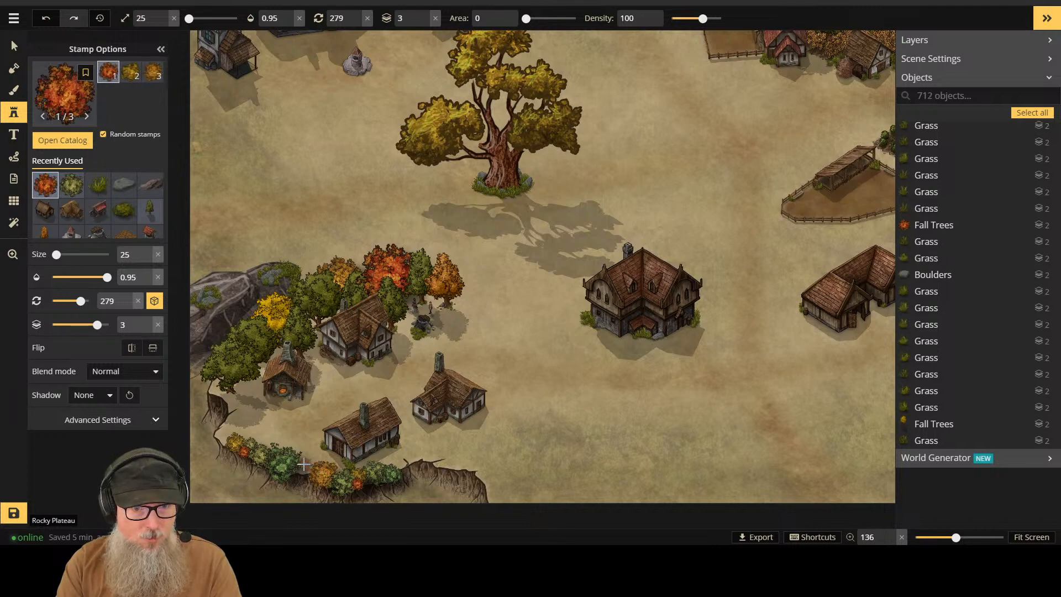
pyautogui.click(315, 461)
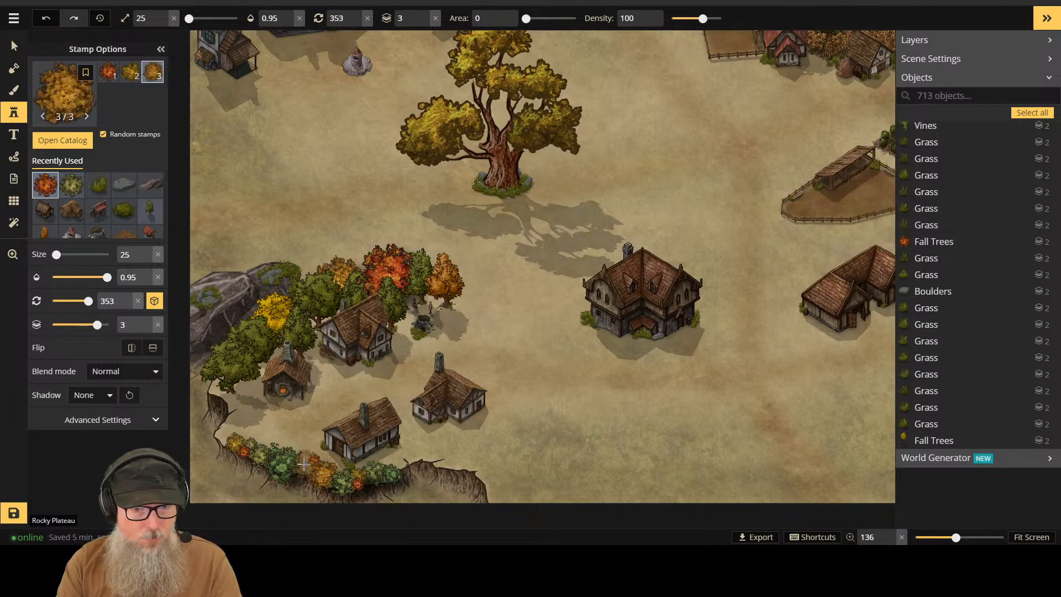
pyautogui.click(309, 470)
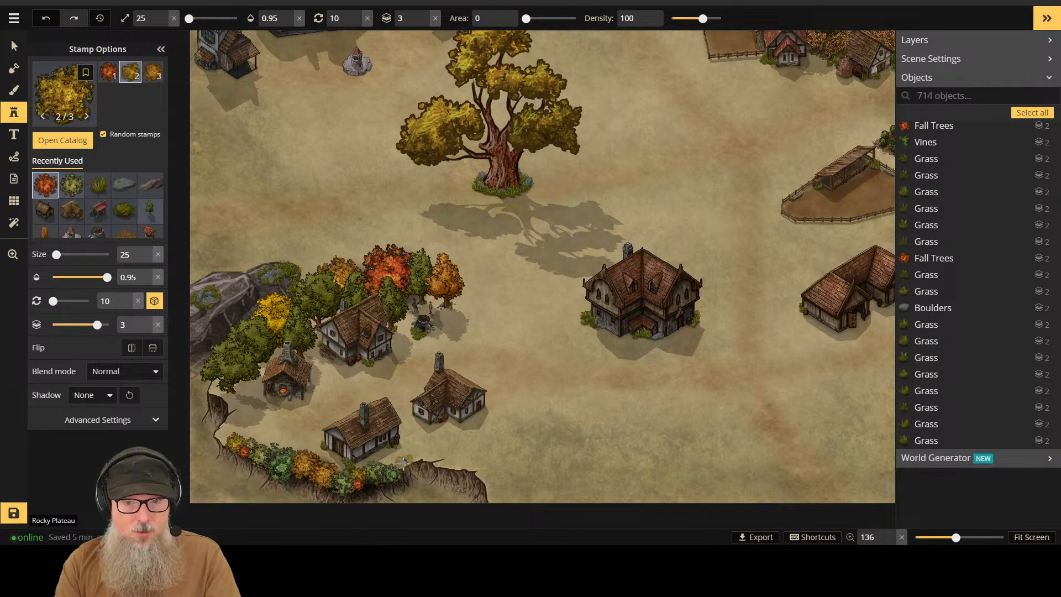
pyautogui.click(464, 229)
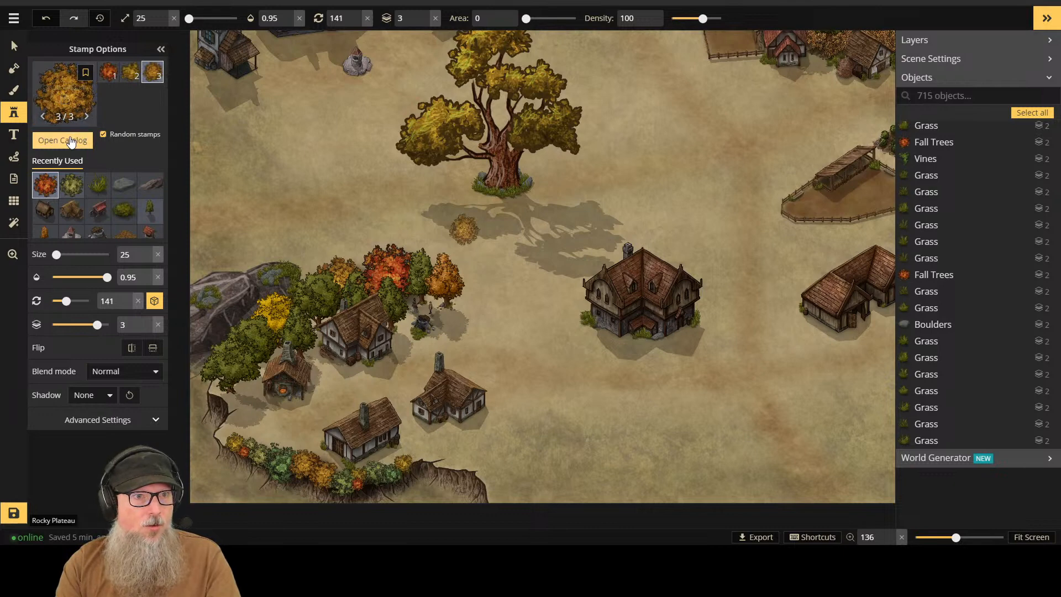
# Step: Search the Fantasy Regional HD stamp catalog for bush, tree and summer stamps
pyautogui.click(72, 124)
pyautogui.hotkey('ctrl', 'a')
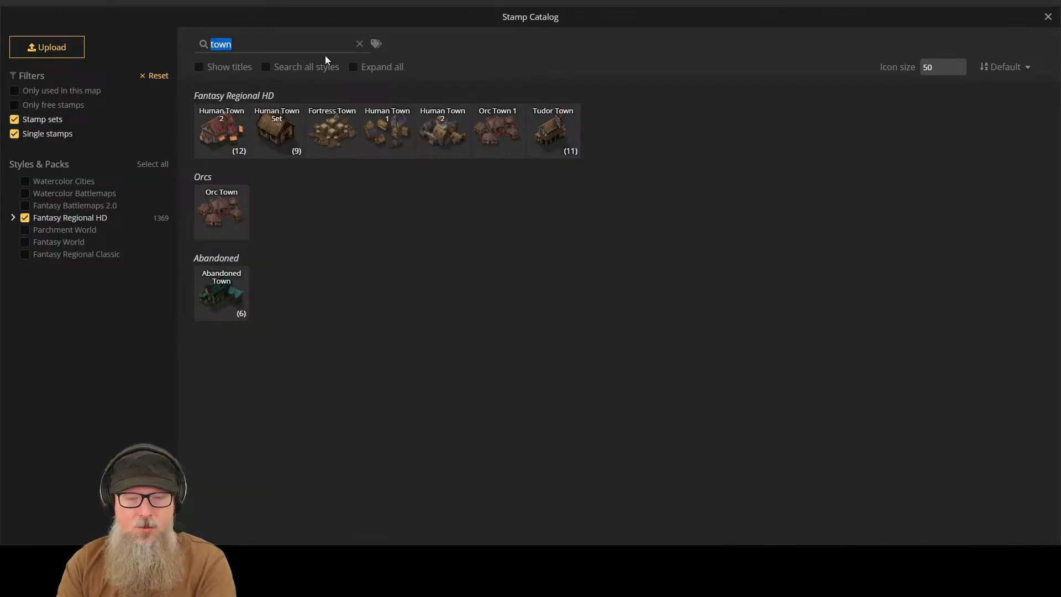
pyautogui.press('BackSpace')
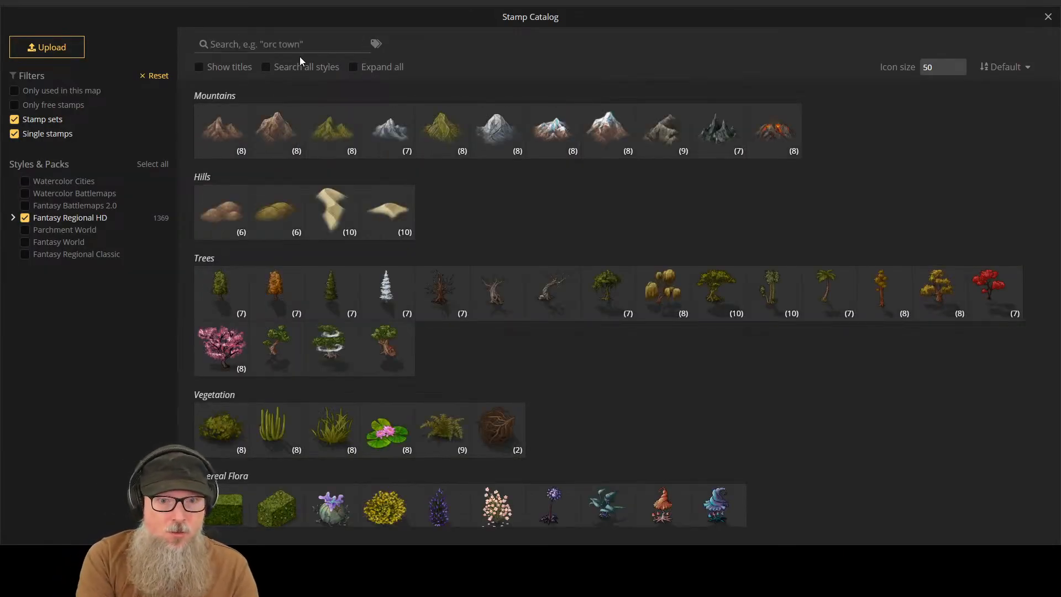
pyautogui.write('bush')
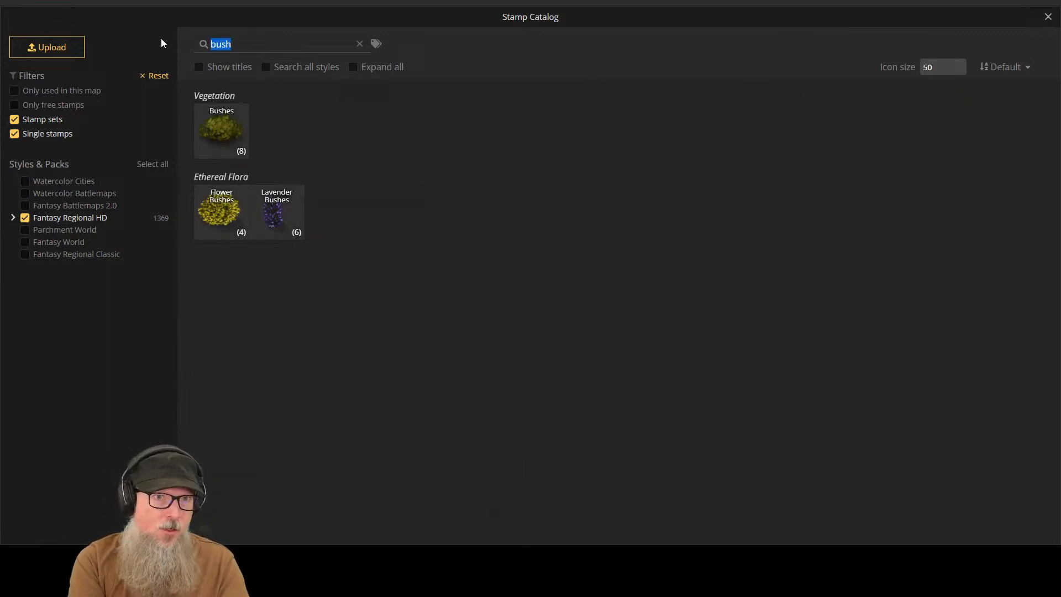
pyautogui.write('tree')
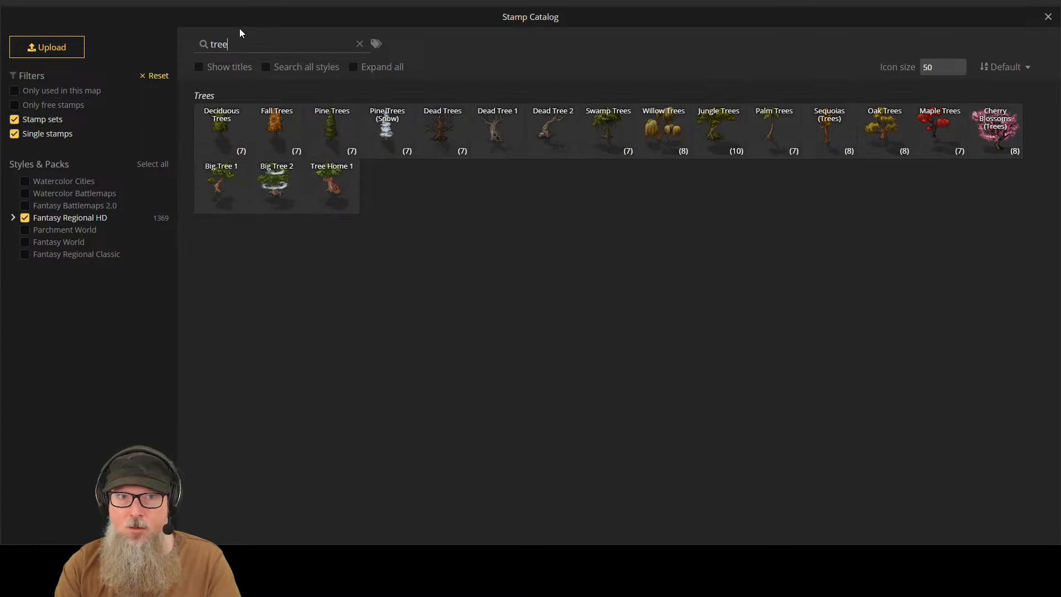
pyautogui.write('su')
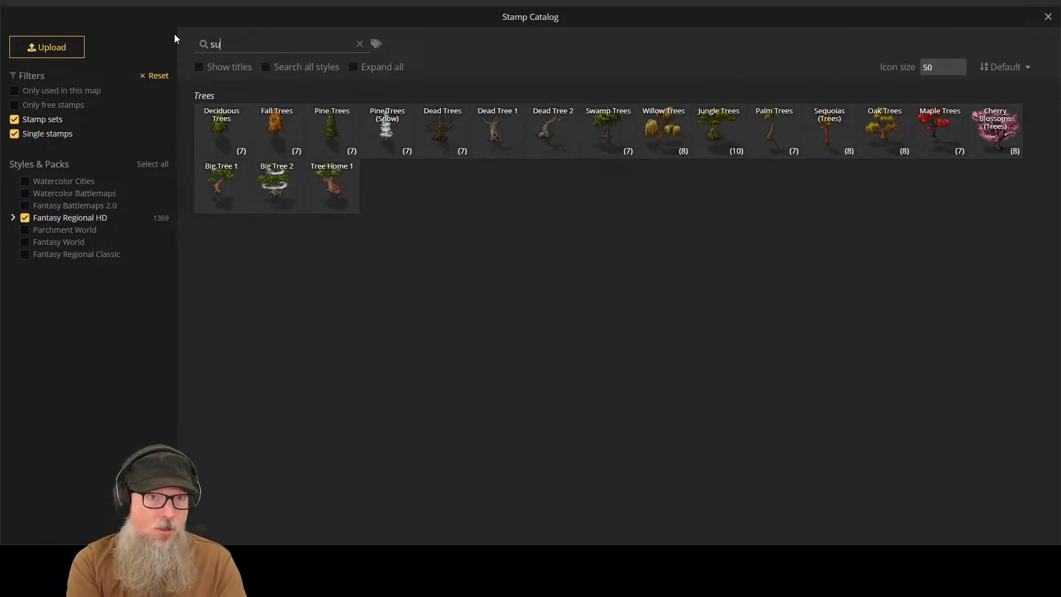
pyautogui.write('mmer')
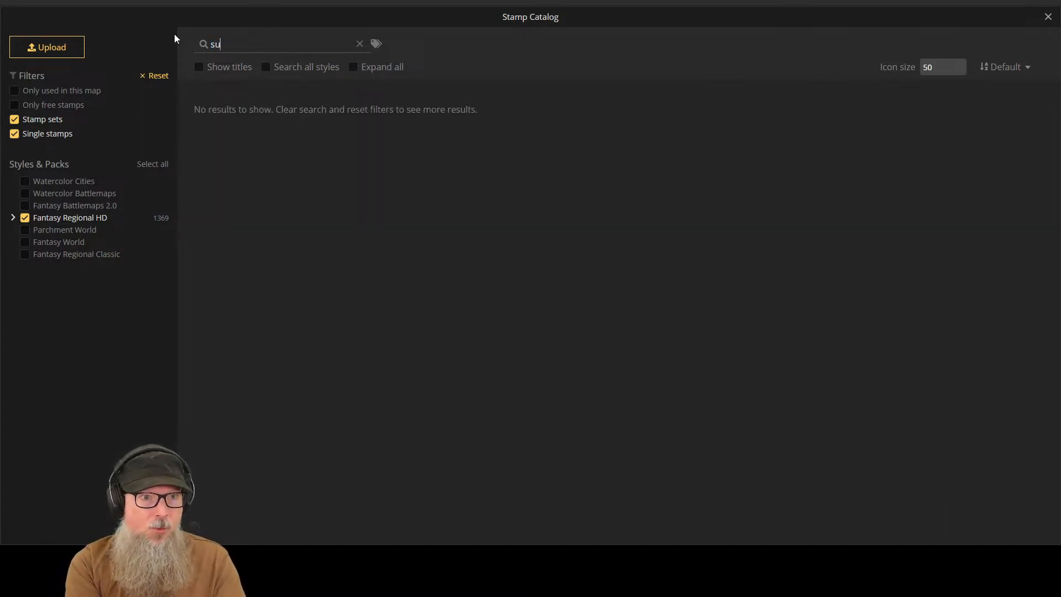
pyautogui.press('BackSpace')
pyautogui.press('BackSpace')
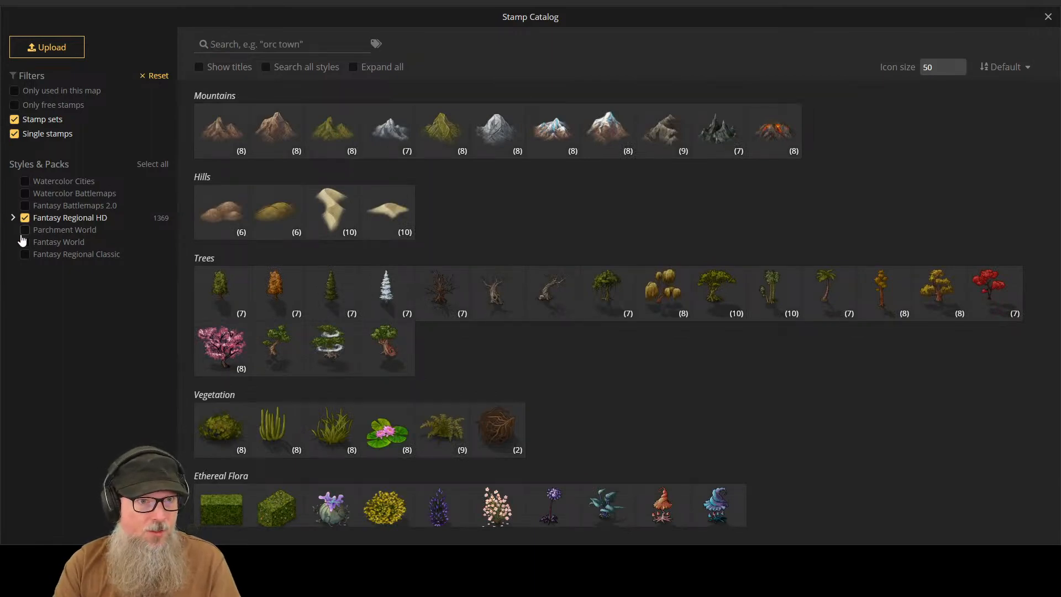
# Step: Include the Fantasy World and Fantasy Regional Classic packs and search the catalog for bush and summer stamps
pyautogui.click(26, 251)
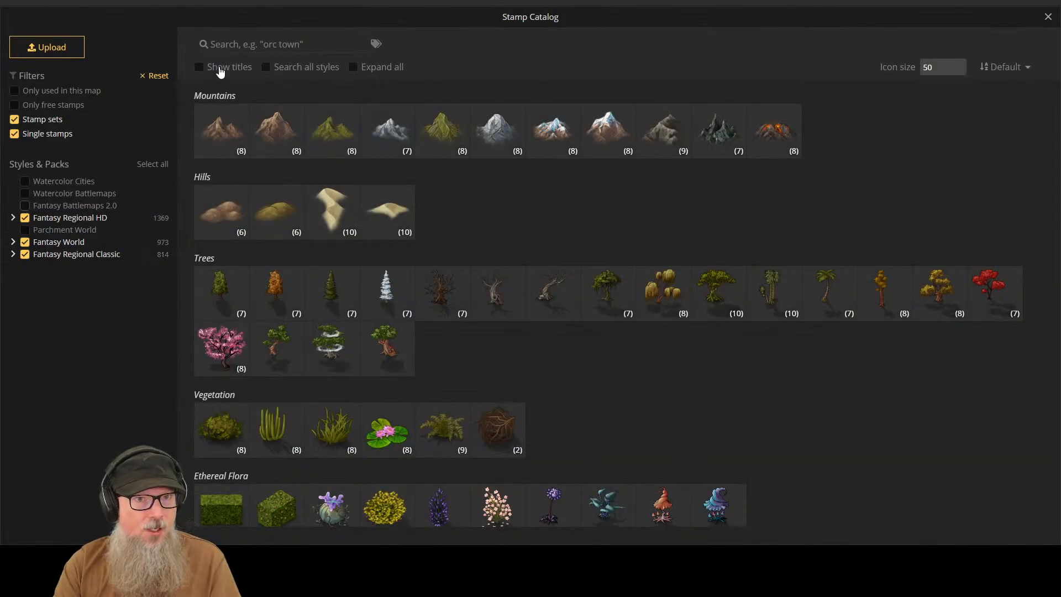
pyautogui.click(247, 51)
pyautogui.write('bush')
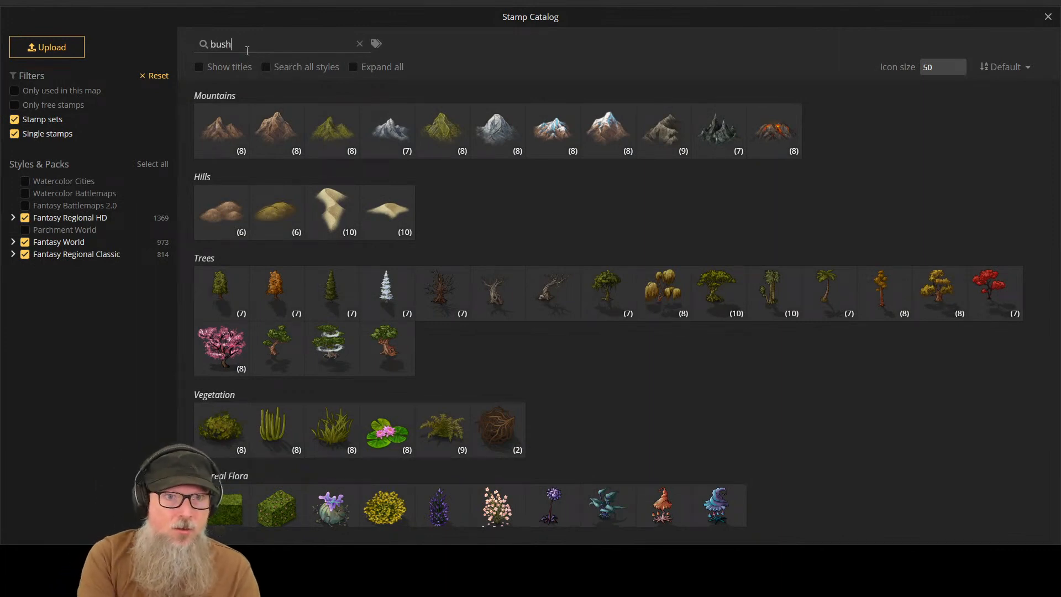
pyautogui.press('BackSpace')
pyautogui.press('BackSpace')
pyautogui.press('BackSpace')
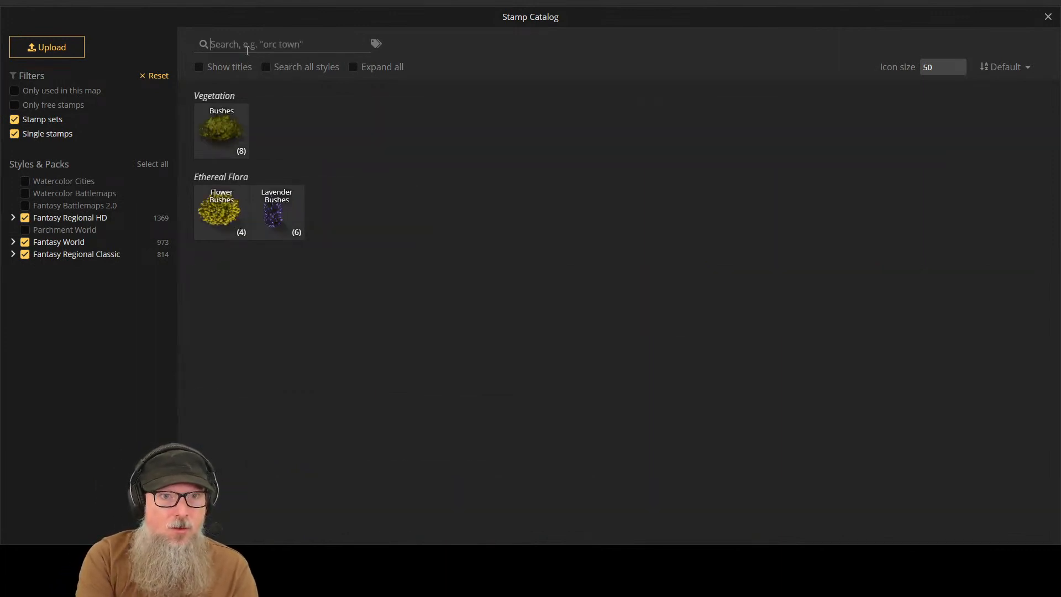
pyautogui.write('summer')
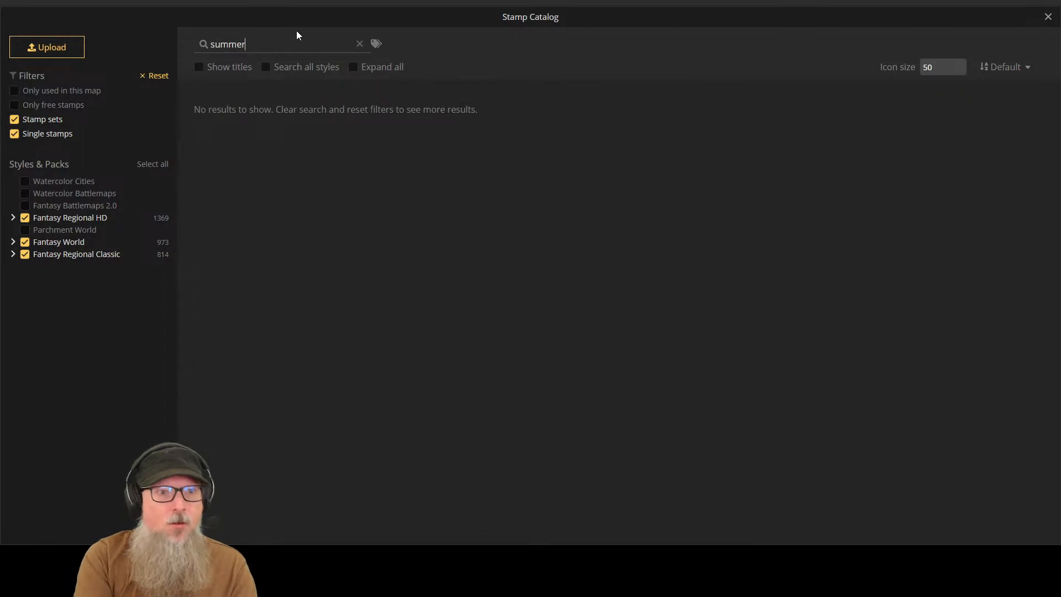
pyautogui.press('BackSpace')
pyautogui.press('BackSpace')
pyautogui.press('BackSpace')
pyautogui.press('BackSpace')
pyautogui.press('BackSpace')
pyautogui.press('BackSpace')
# Step: Search for tree stamps with the Fantasy Battlemaps 2.0 pack included and choose the Summer Trees set
pyautogui.write('tree')
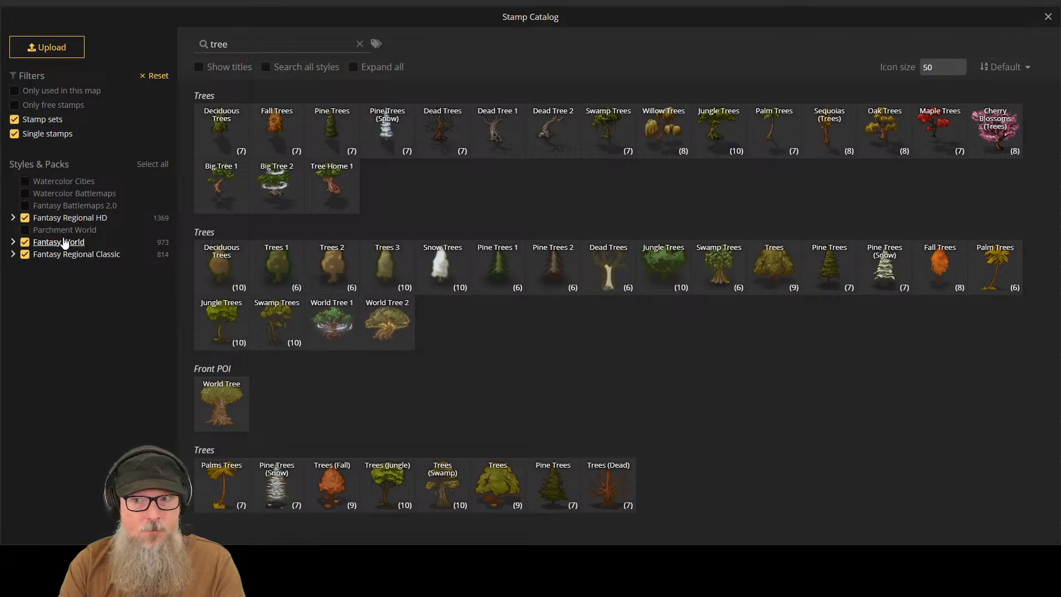
pyautogui.click(25, 205)
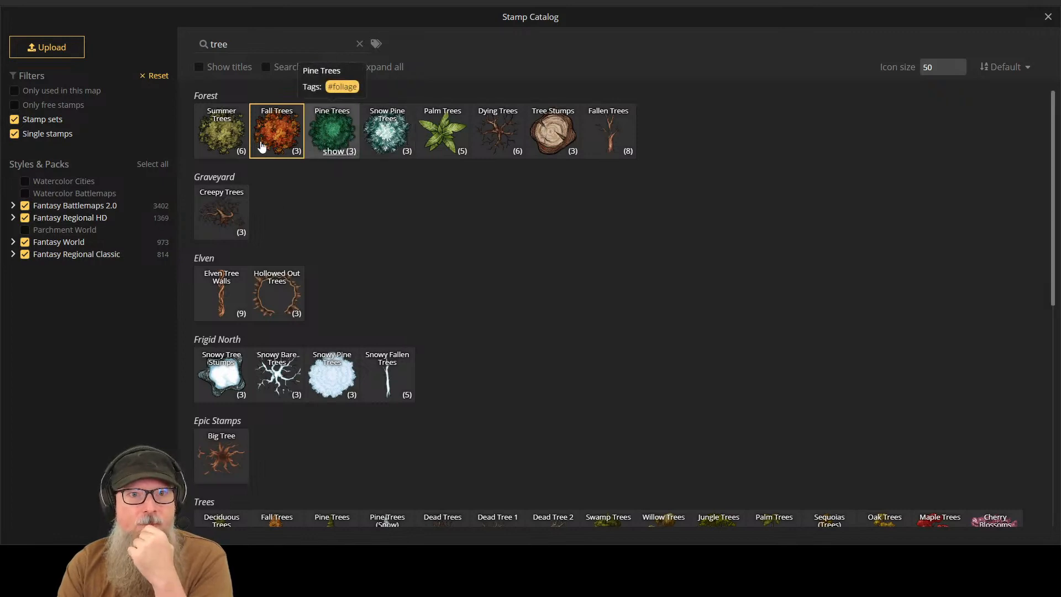
pyautogui.click(226, 131)
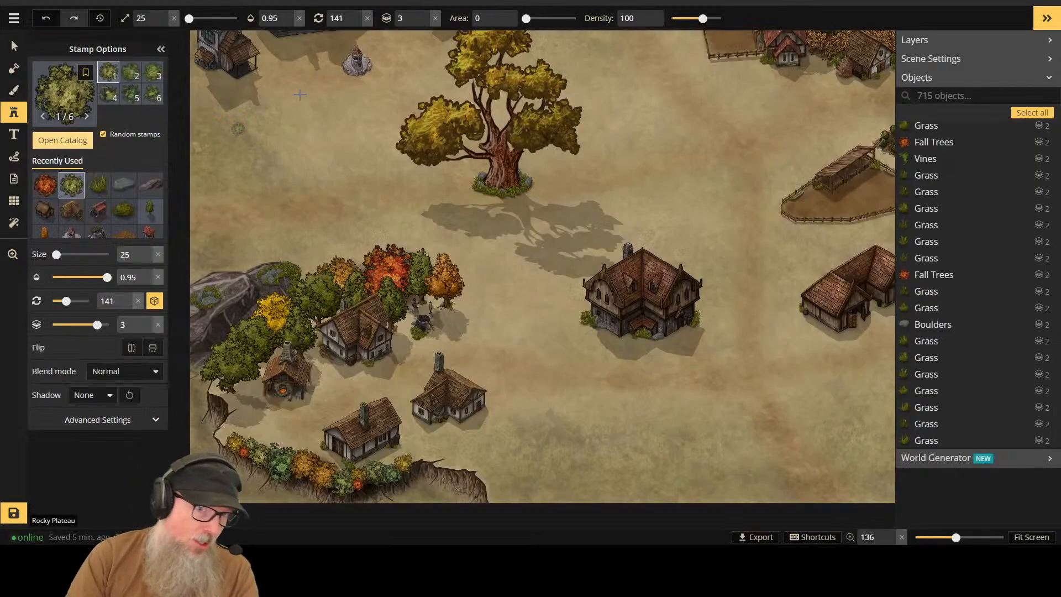
# Step: Place size 25 Summer Trees at the eastern and western ends of the cliff-edge shrub row
pyautogui.scroll(2, 346, 470)
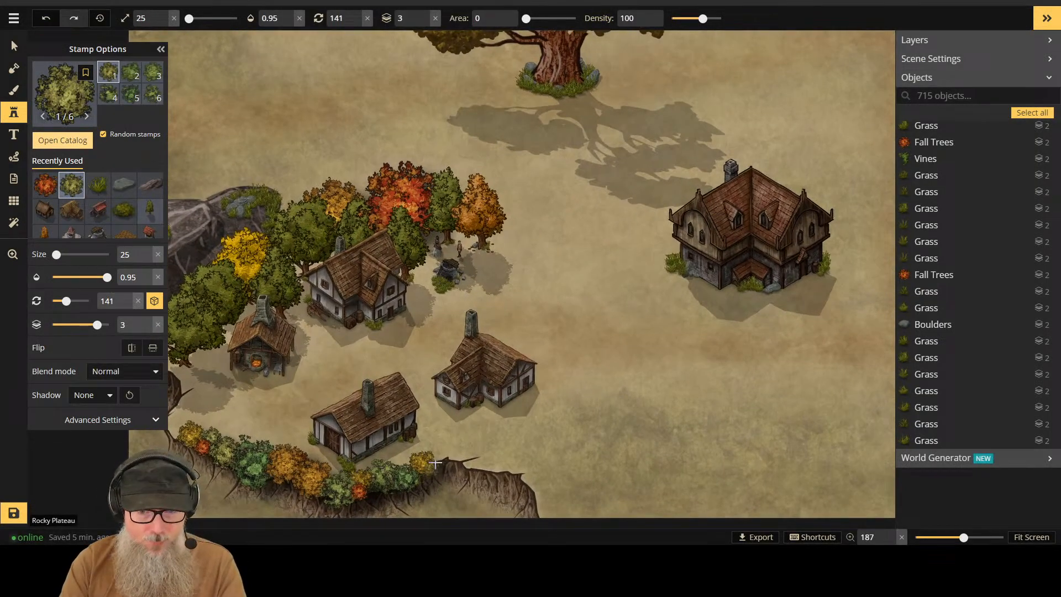
pyautogui.scroll(1, 436, 463)
pyautogui.click(438, 457)
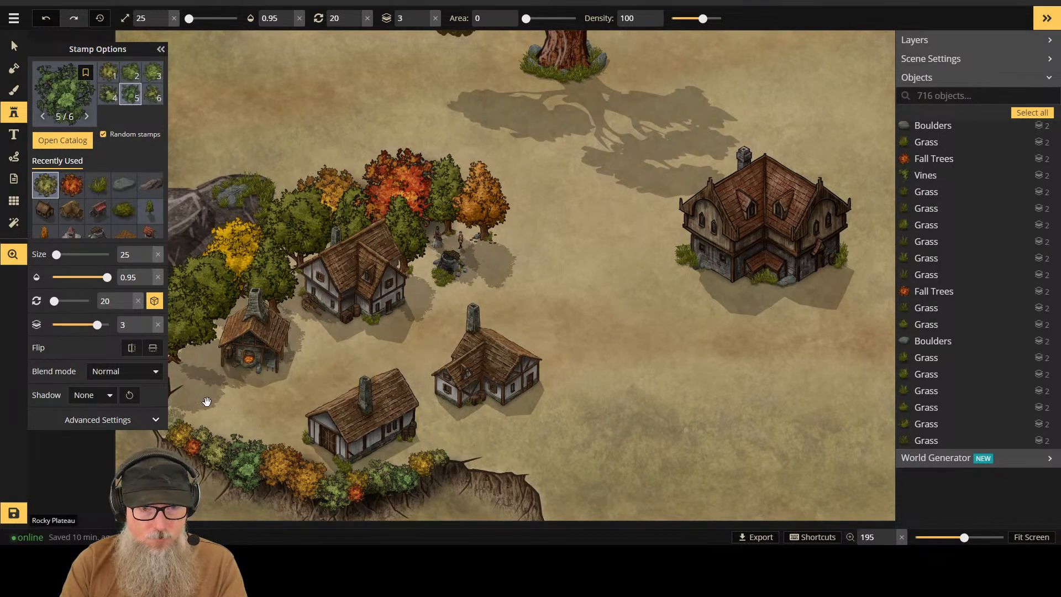
pyautogui.moveTo(177, 419); pyautogui.dragTo(233, 421)
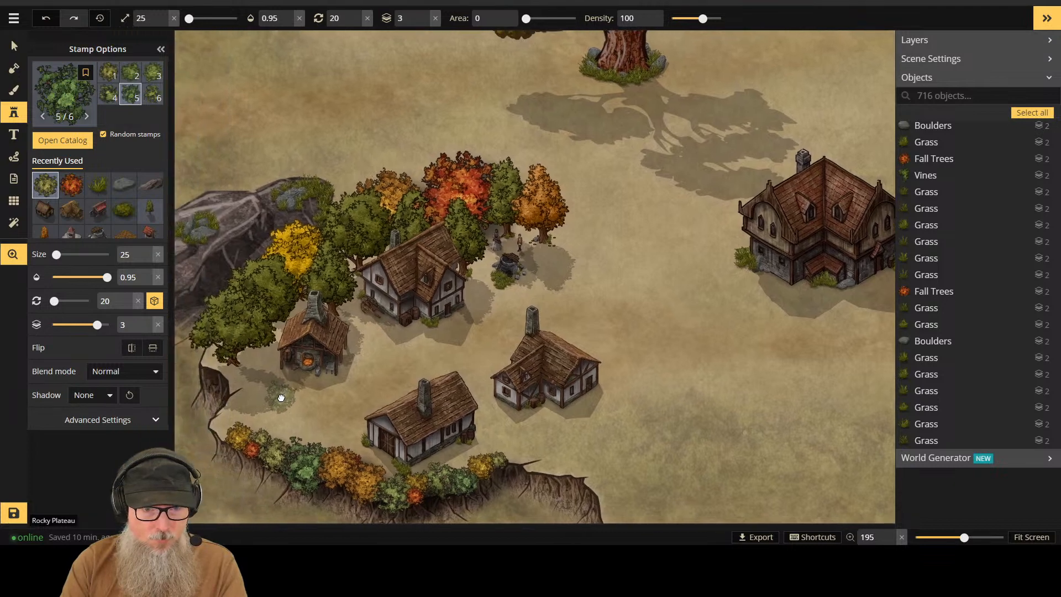
pyautogui.click(224, 427)
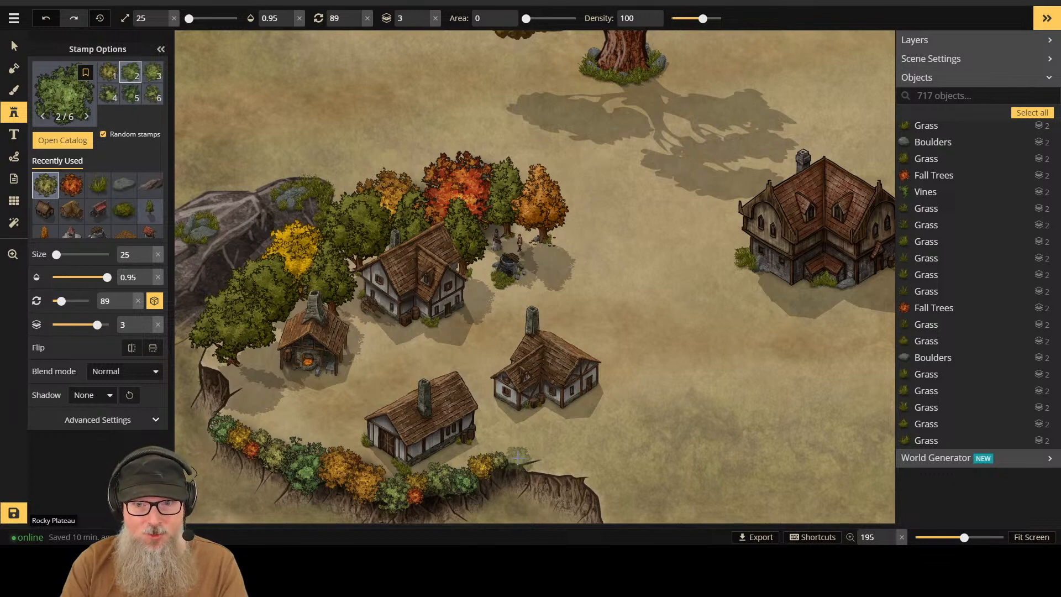
pyautogui.click(518, 456)
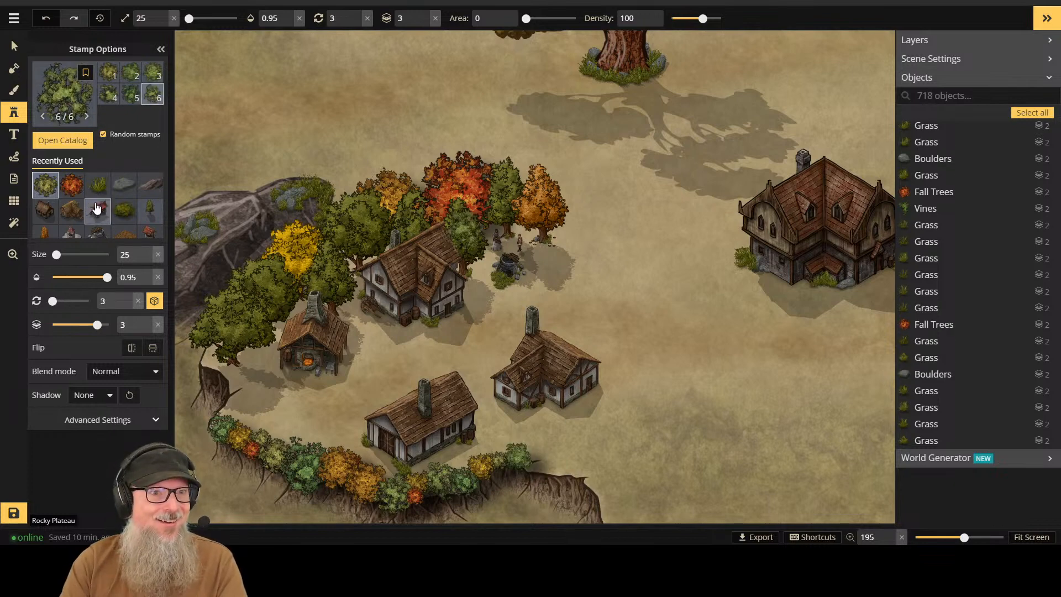
# Step: Switch to the Bushes stamp at size 70 and place one at the eastern end of the shrub row
pyautogui.scroll(-2, 111, 204)
pyautogui.click(124, 177)
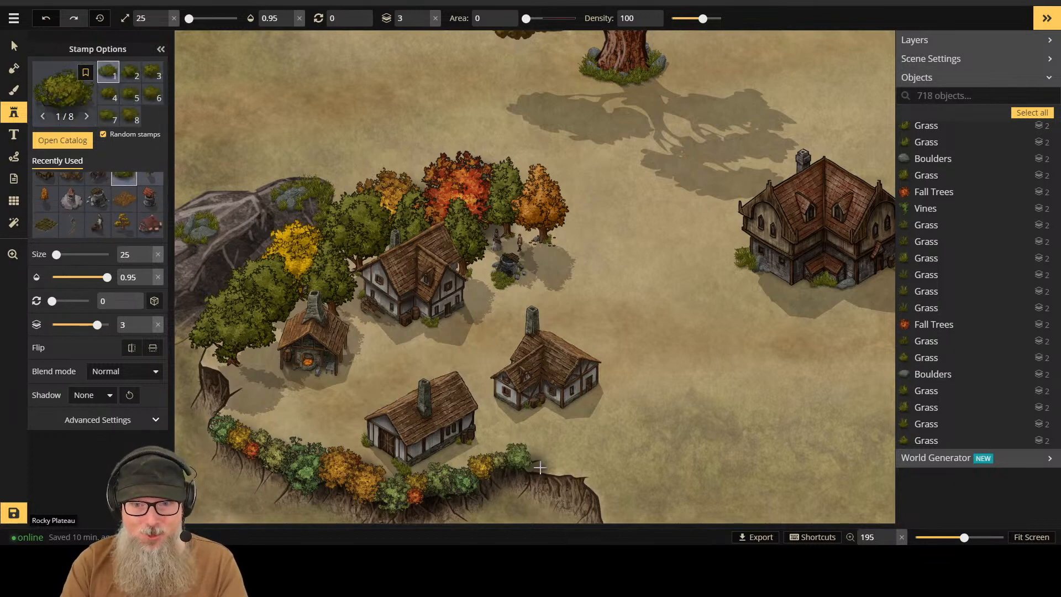
pyautogui.scroll(4, 538, 464)
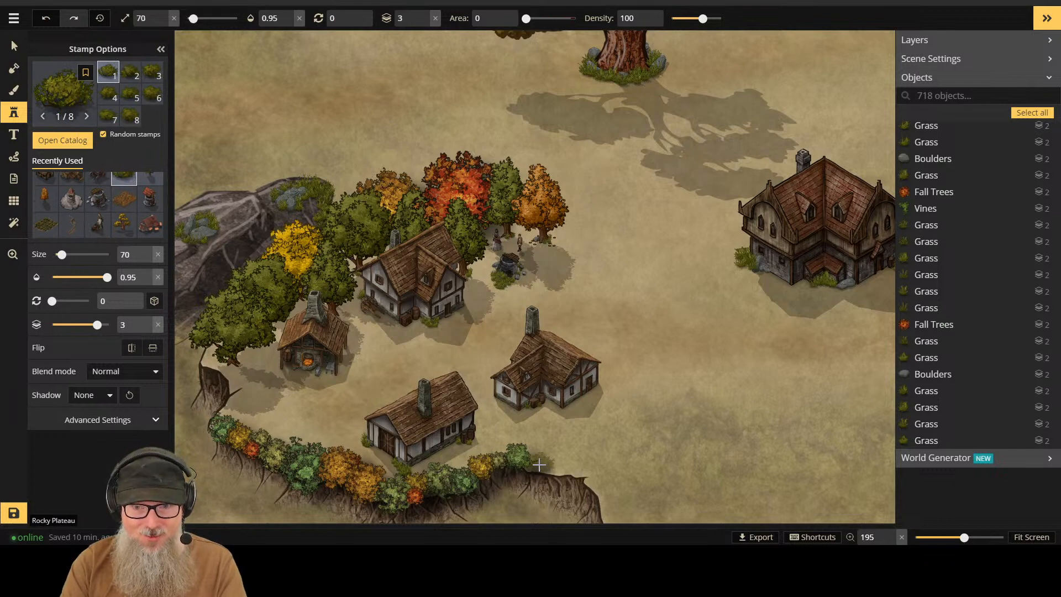
pyautogui.click(539, 465)
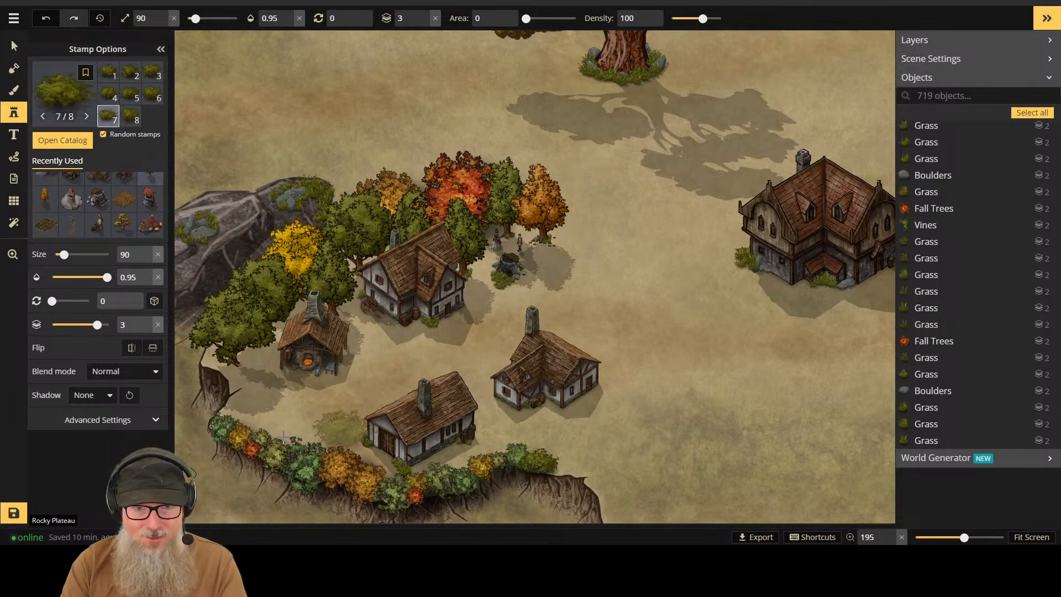
# Step: Add a size 75 bush and two size 67 bushes on the western cliff edge, plus a size 67 bush near the row's eastern end
pyautogui.scroll(-2, 237, 407)
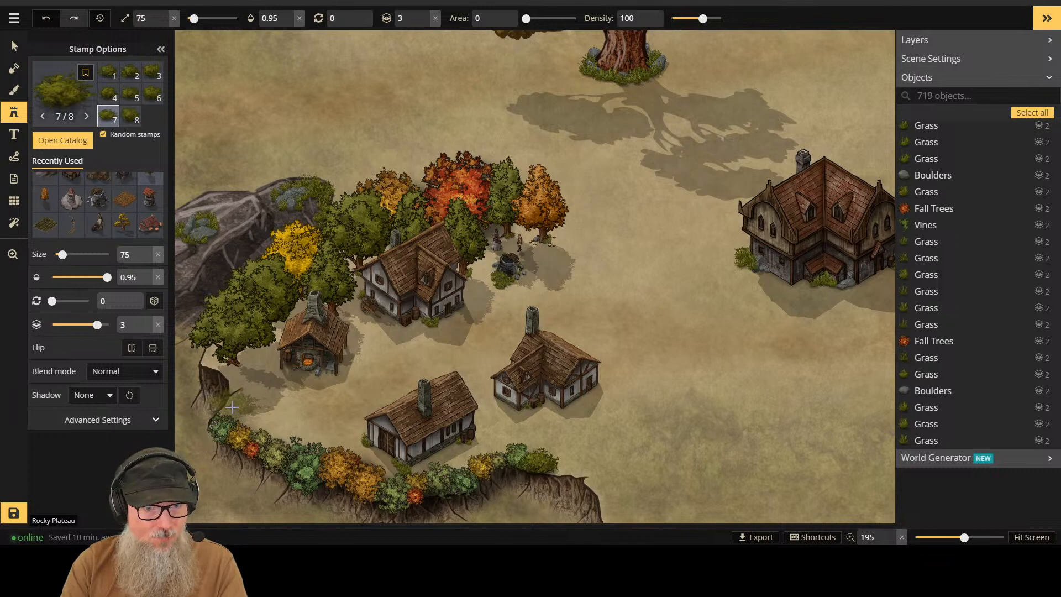
pyautogui.click(231, 408)
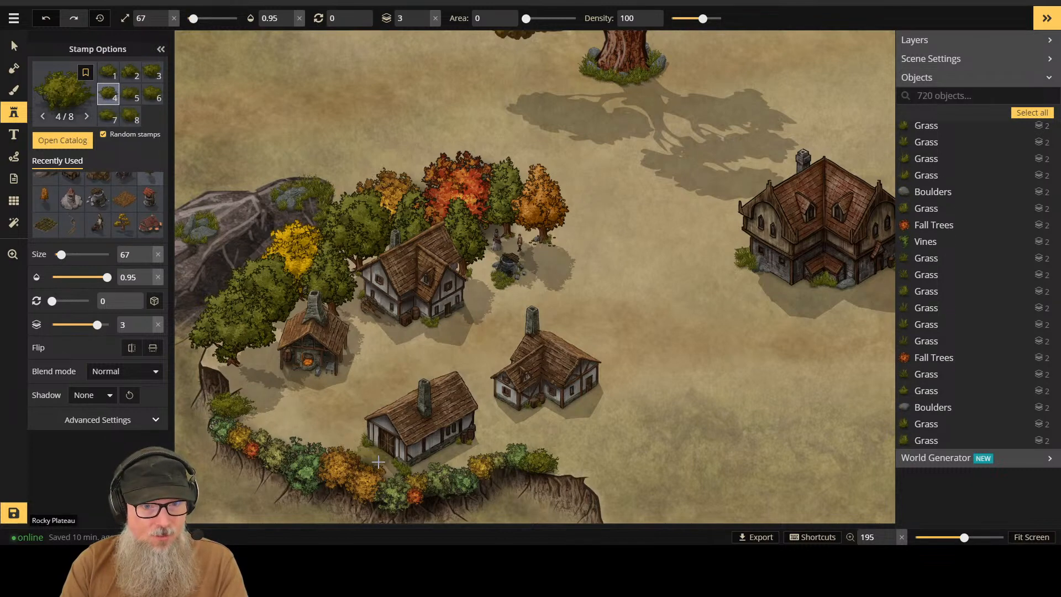
pyautogui.click(236, 382)
pyautogui.click(237, 382)
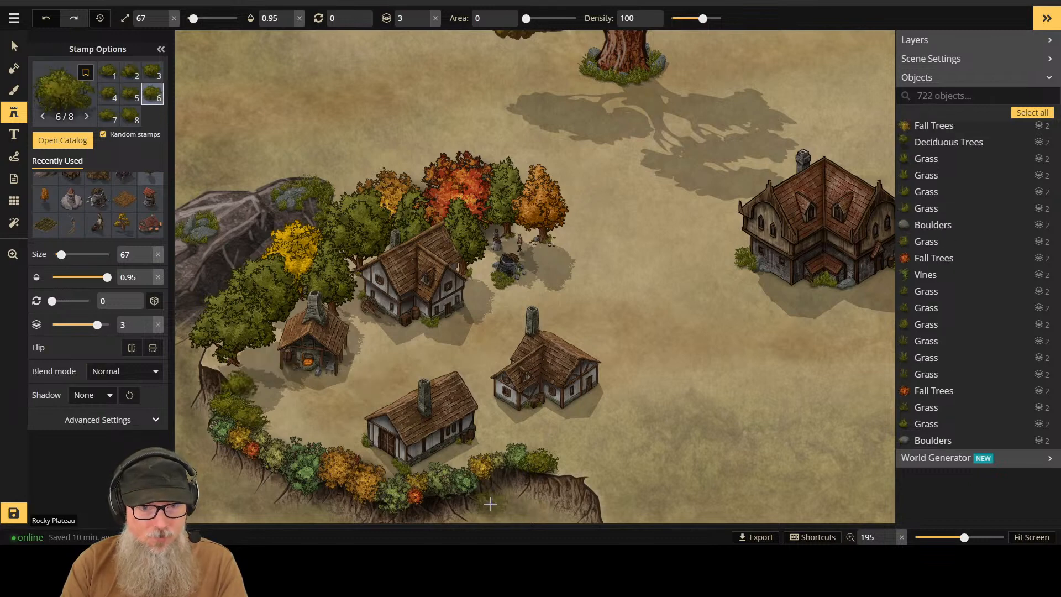
pyautogui.click(531, 444)
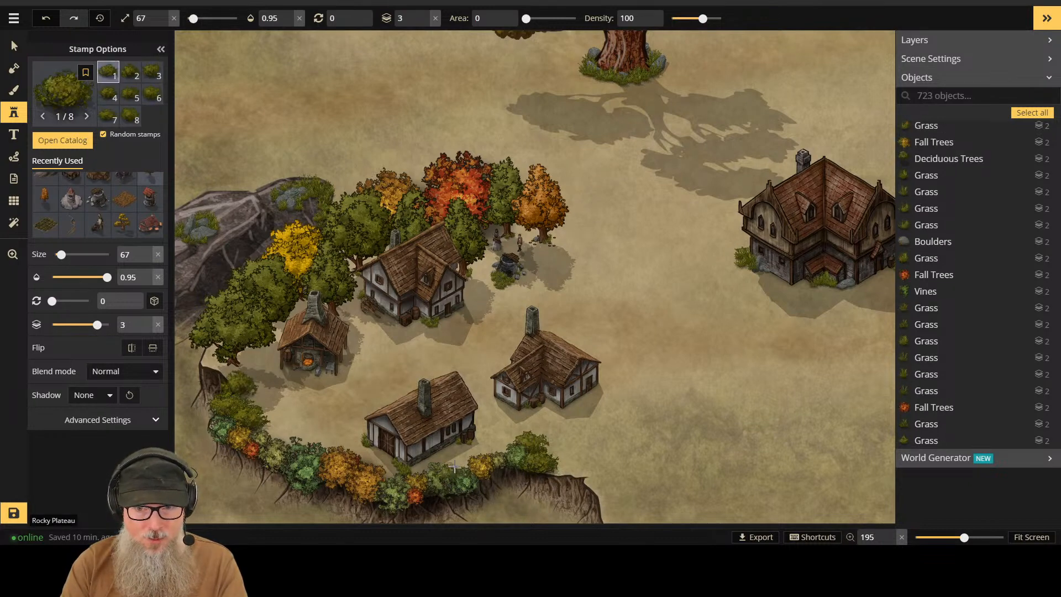
# Step: Place two more size 67 bushes along the eastern end of the cliff-edge shrub row
pyautogui.click(496, 446)
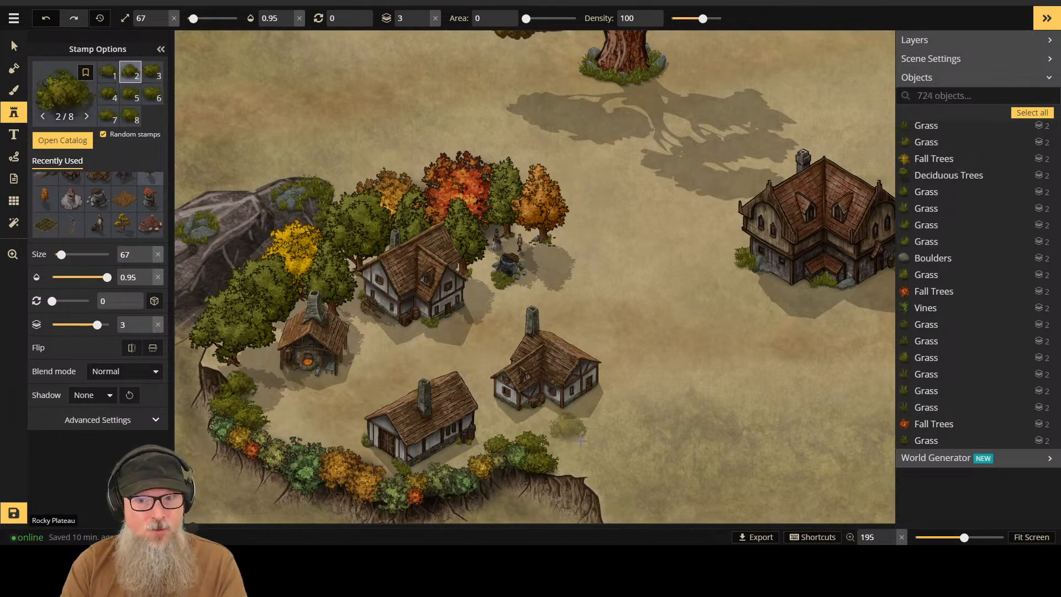
pyautogui.click(575, 466)
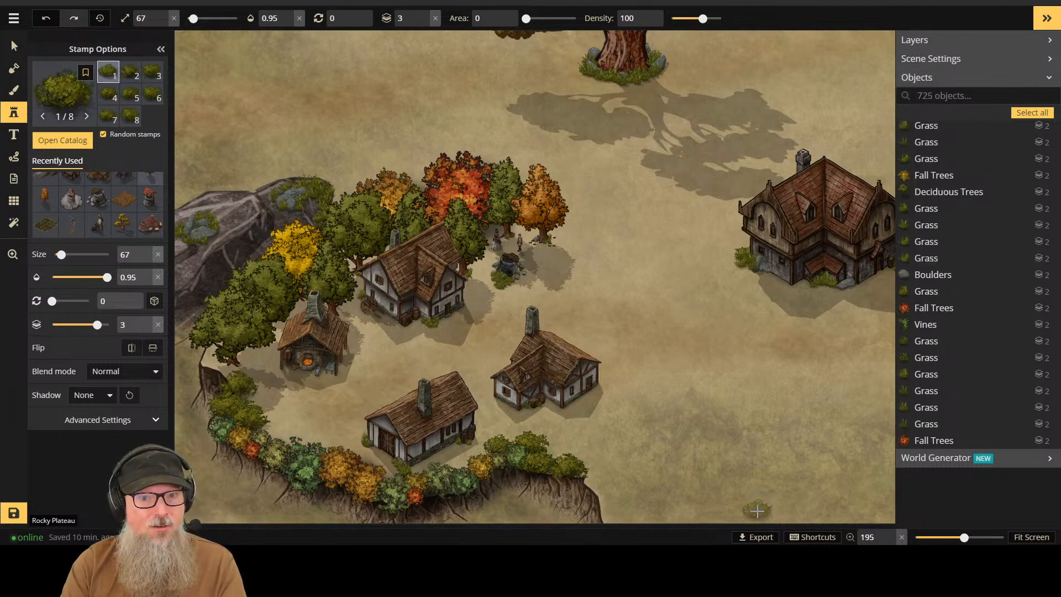
# Step: Search the stamp catalog for "vine" and choose the green Forest vines set
pyautogui.scroll(-2, 766, 486)
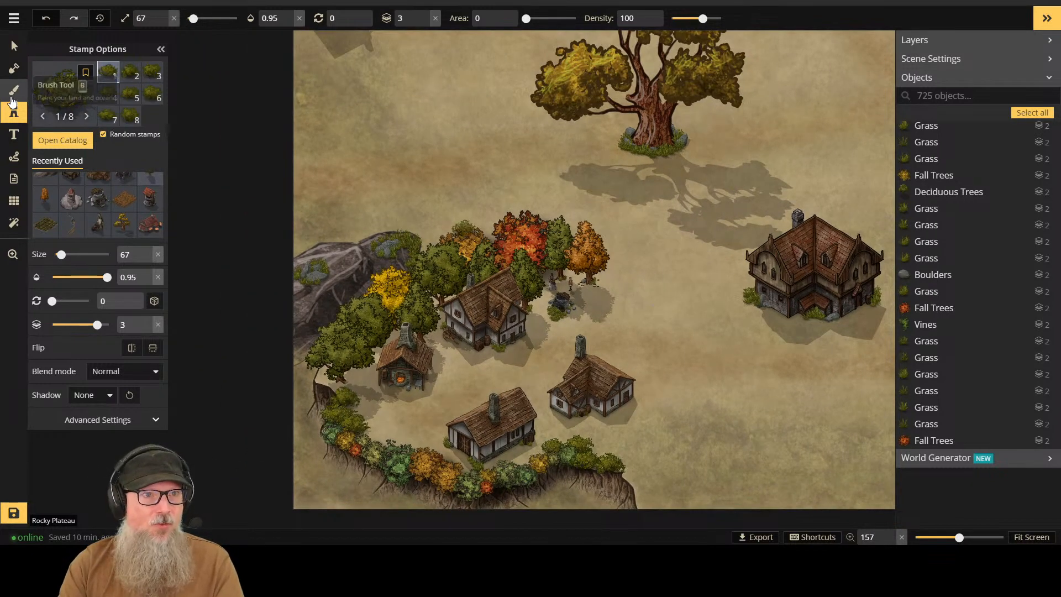
pyautogui.click(14, 89)
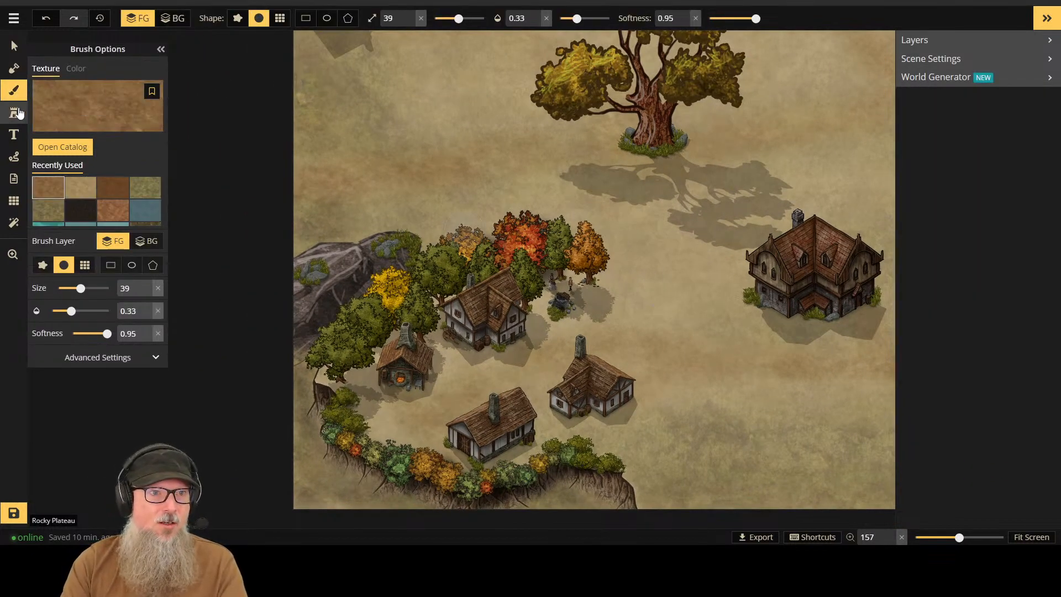
pyautogui.click(14, 112)
pyautogui.click(63, 140)
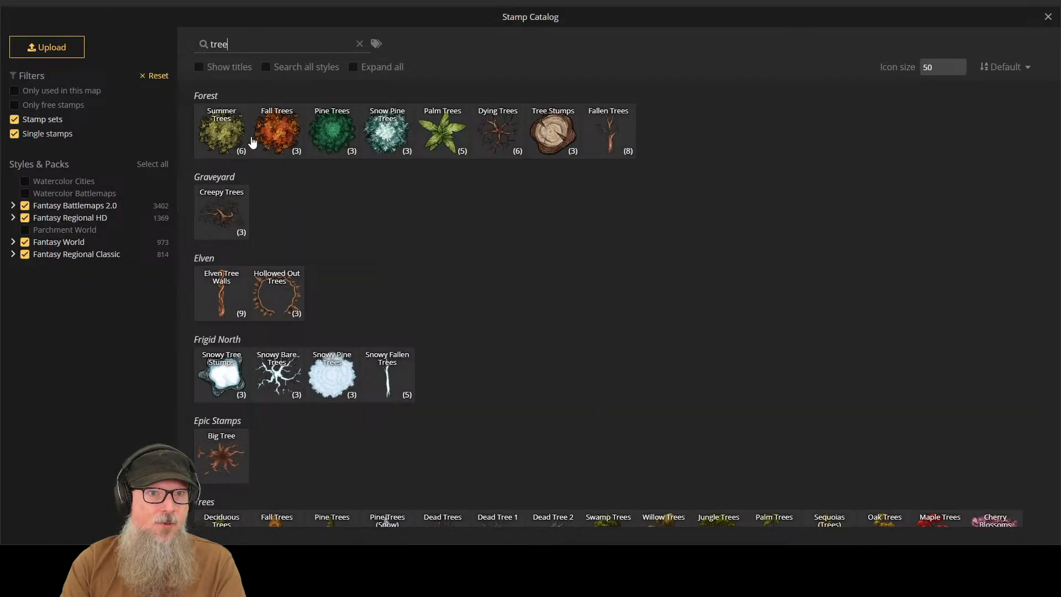
pyautogui.press('BackSpace')
pyautogui.press('BackSpace')
pyautogui.press('BackSpace')
pyautogui.press('BackSpace')
pyautogui.write('vine')
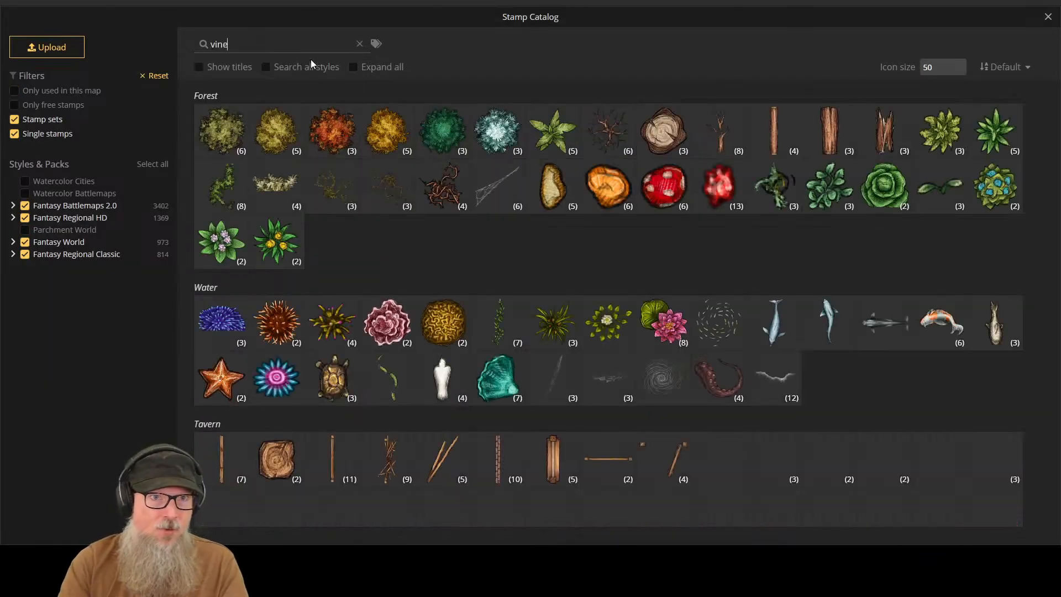
pyautogui.click(216, 124)
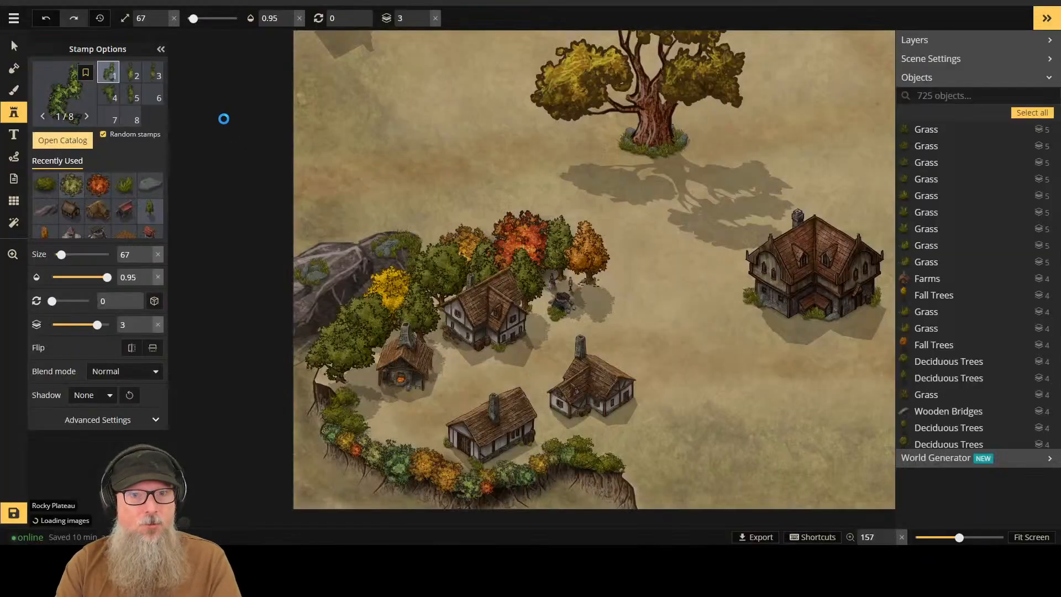
# Step: Place two size 43 vines on the cliff face below the eastern shrubs, setting both to layer 2
pyautogui.scroll(3, 376, 487)
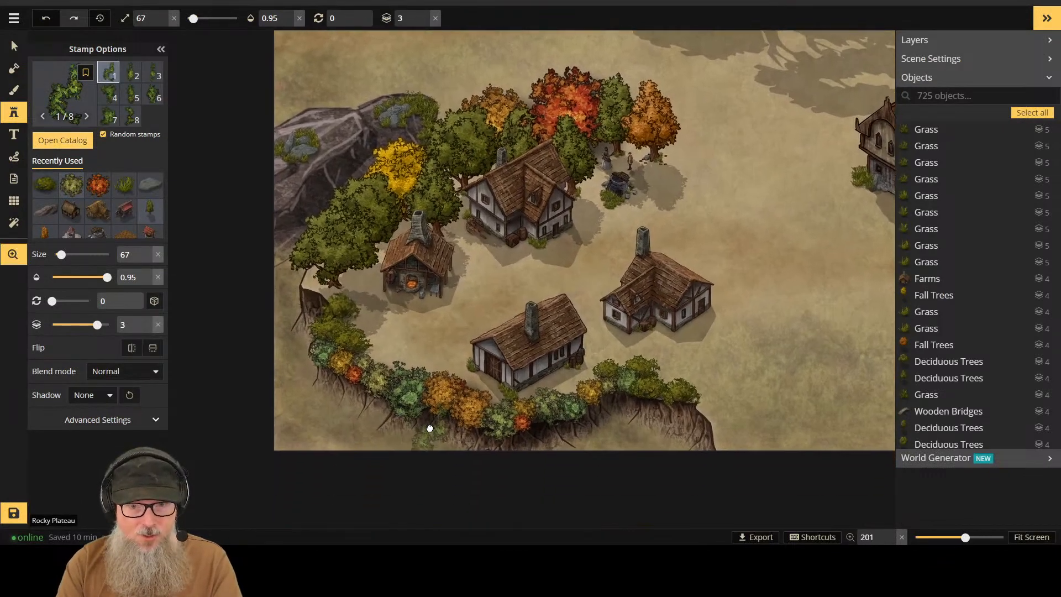
pyautogui.moveTo(387, 486); pyautogui.dragTo(372, 323)
pyautogui.scroll(4, 372, 323)
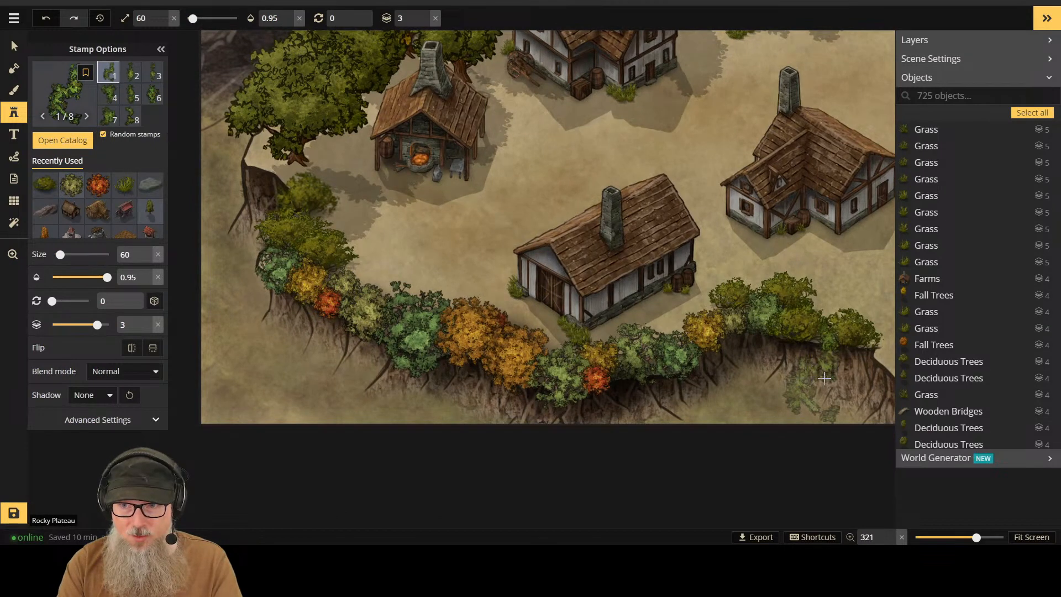
pyautogui.scroll(-3, 826, 376)
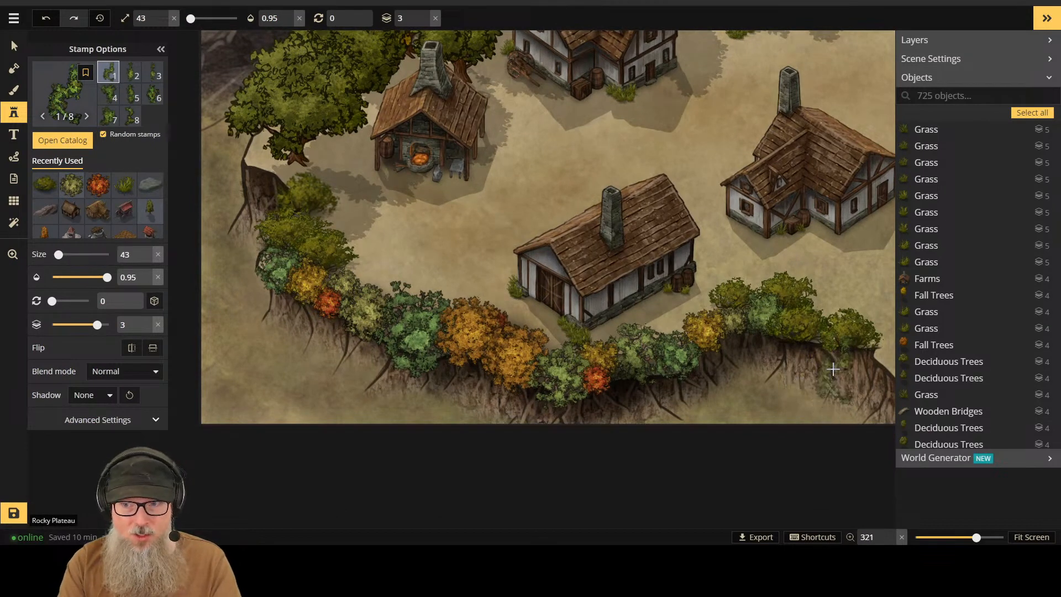
pyautogui.click(833, 368)
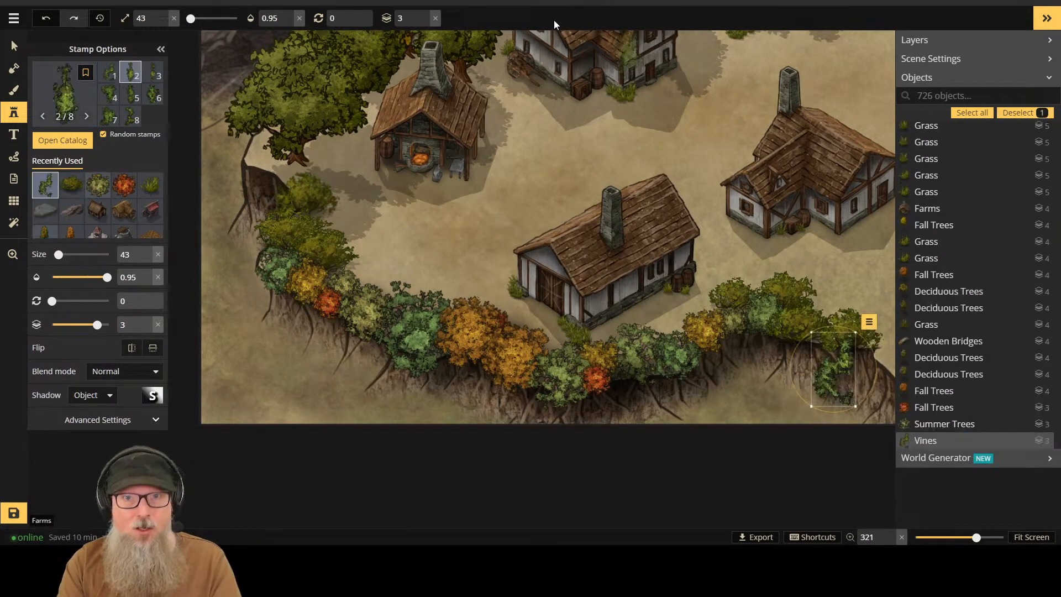
pyautogui.click(424, 24)
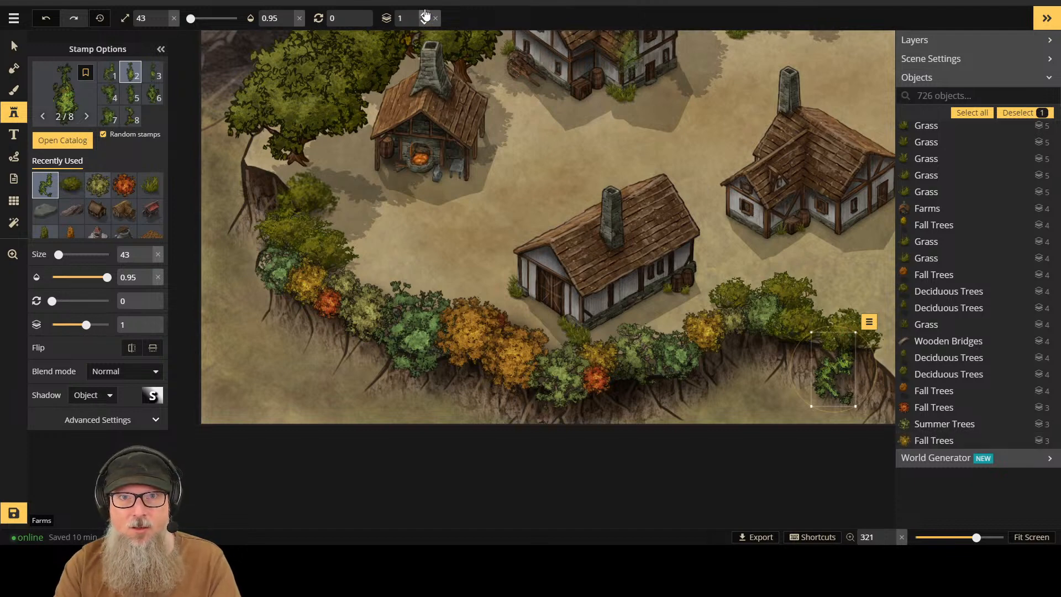
pyautogui.click(764, 360)
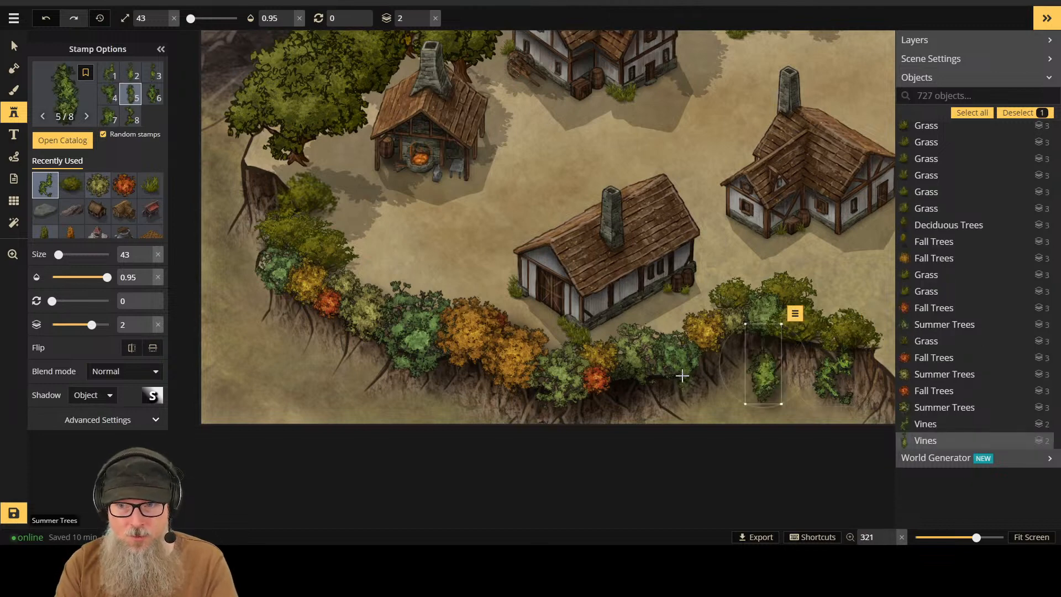
# Step: Stamp size 43 vines at intervals down the cliff face below the tree line, working west and up to the cliff's northwest end
pyautogui.click(671, 398)
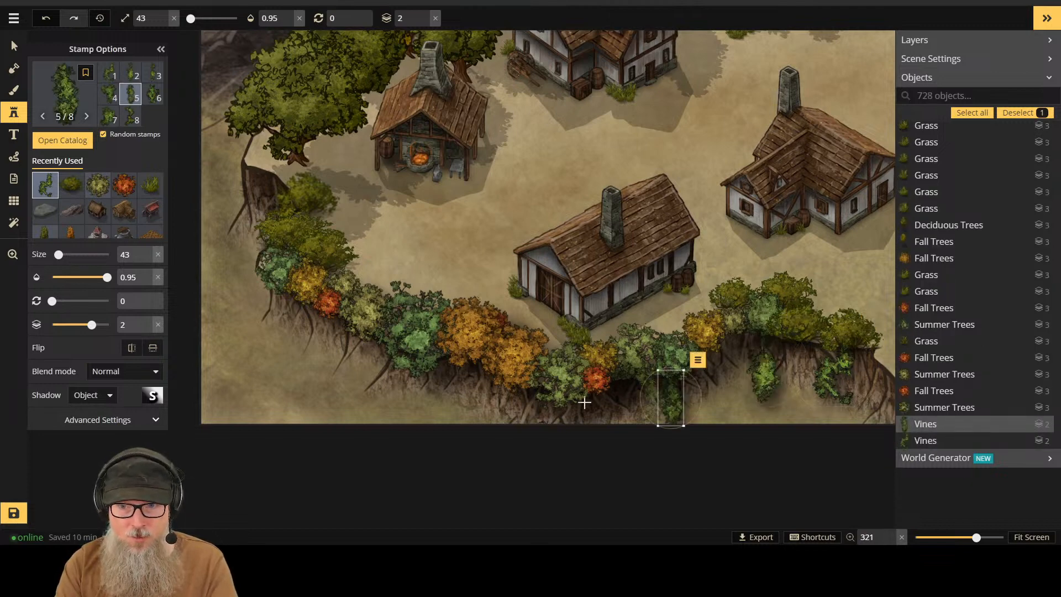
pyautogui.click(531, 406)
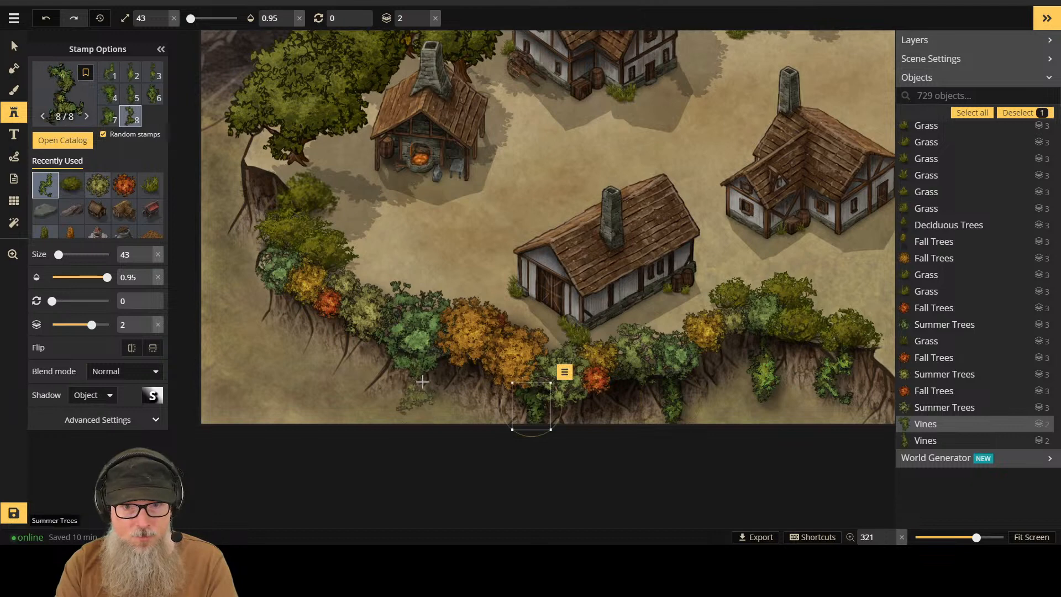
pyautogui.click(442, 379)
pyautogui.click(343, 353)
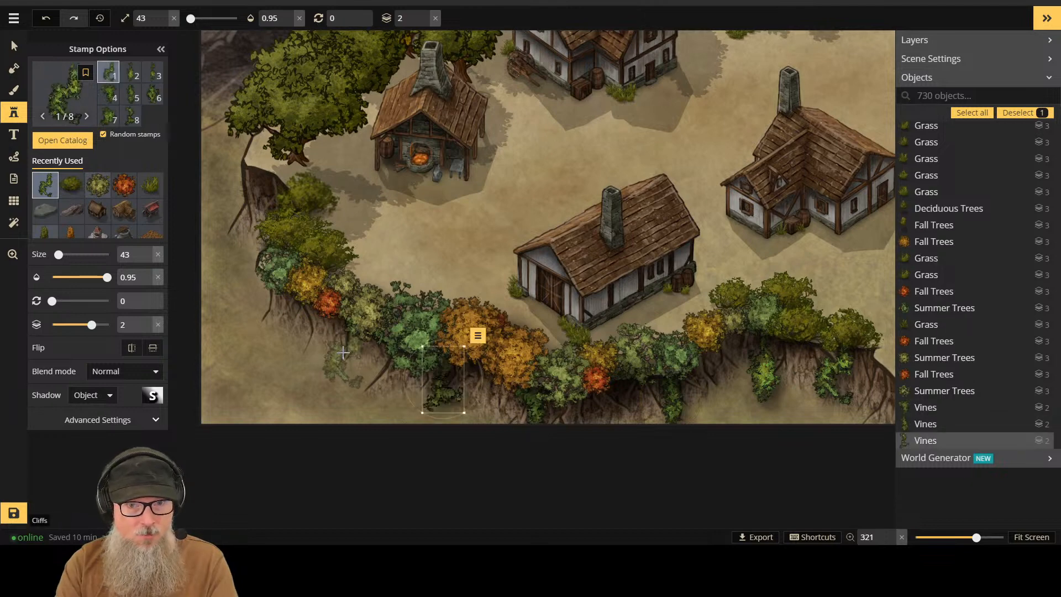
pyautogui.click(284, 312)
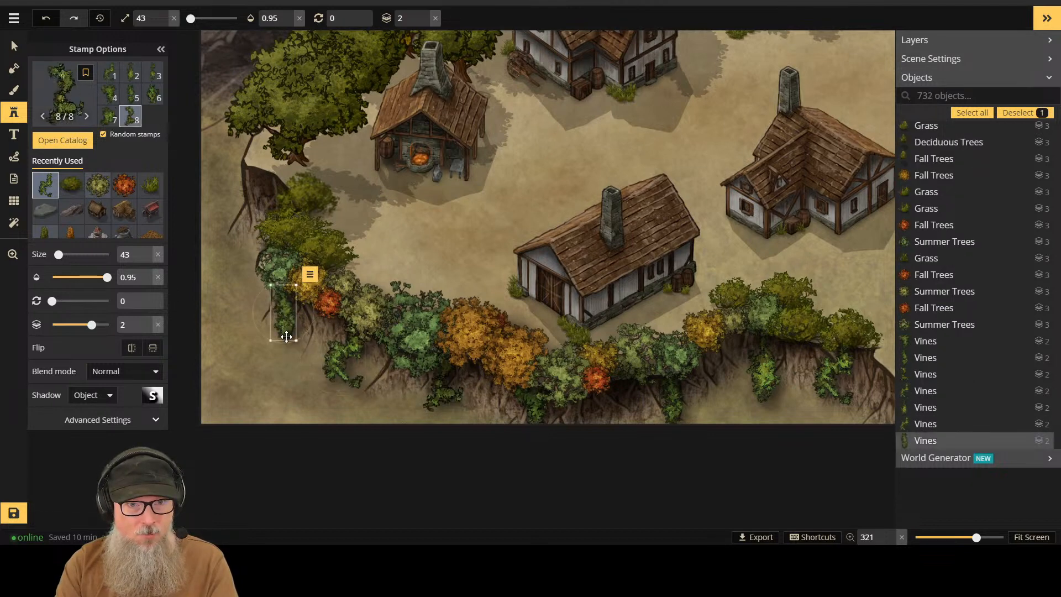
pyautogui.click(267, 201)
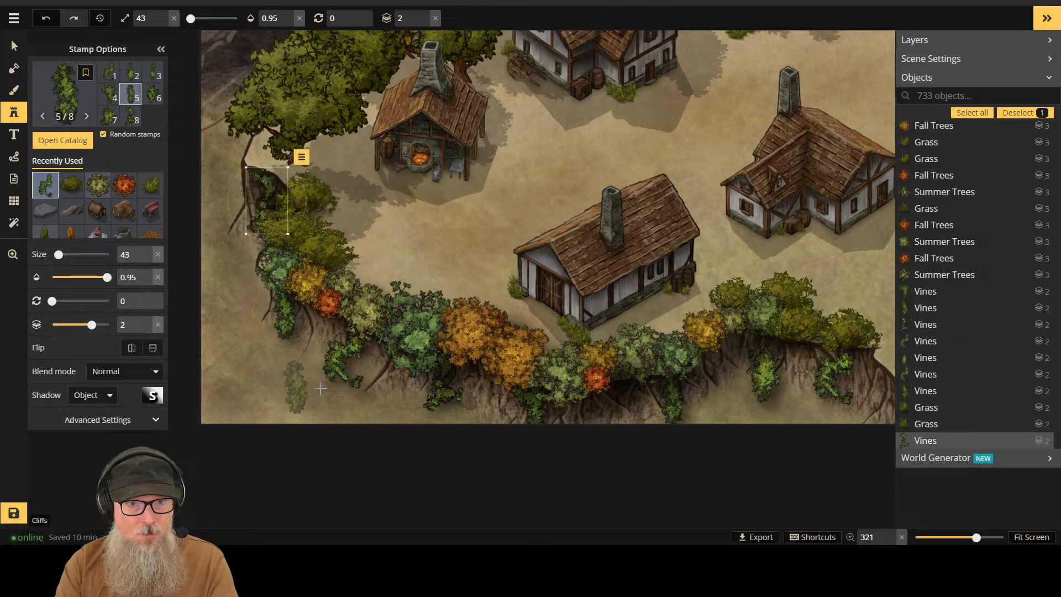
# Step: Fill the gaps between the hanging vines on the cliff face with additional vine stamps, including the cliff's western bend
pyautogui.click(493, 401)
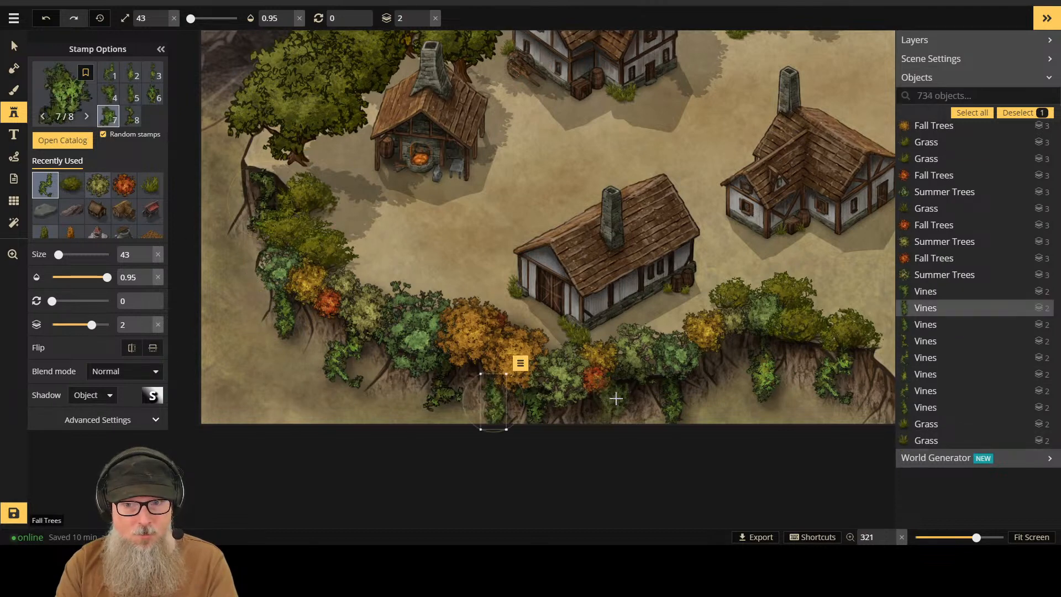
pyautogui.click(624, 399)
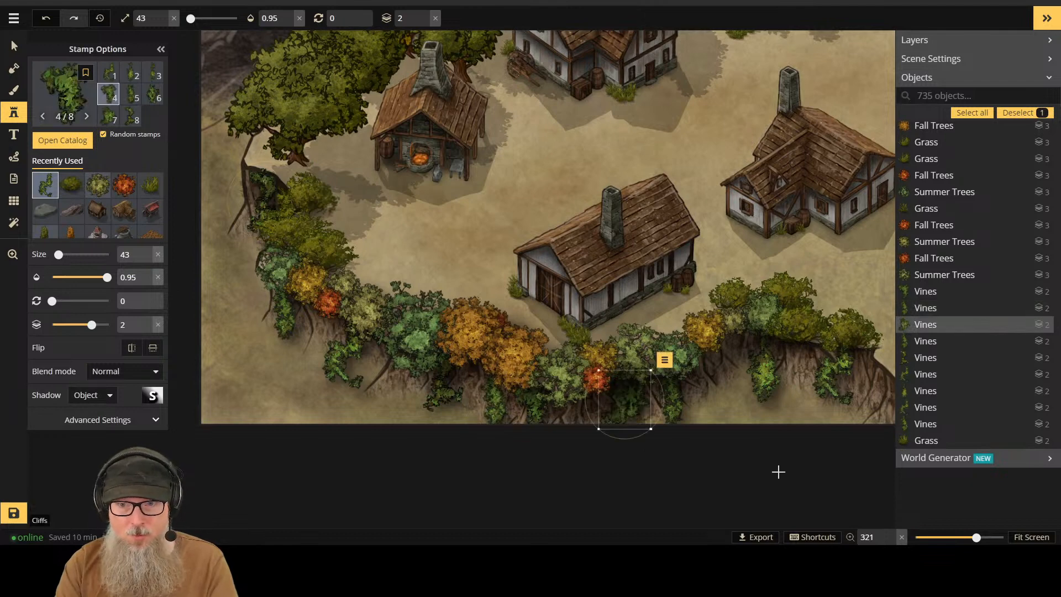
pyautogui.click(417, 380)
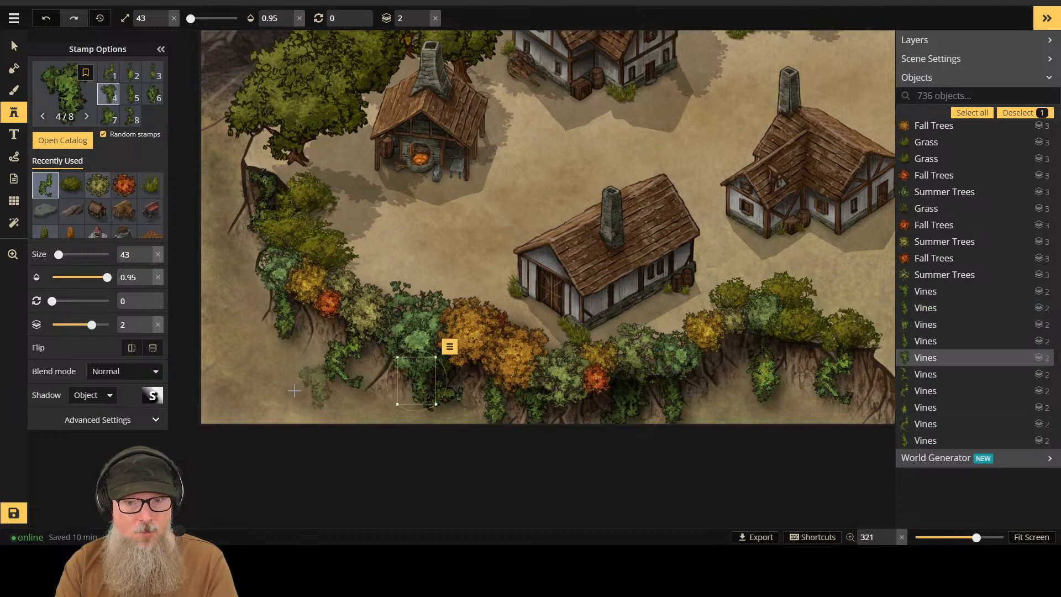
pyautogui.click(297, 311)
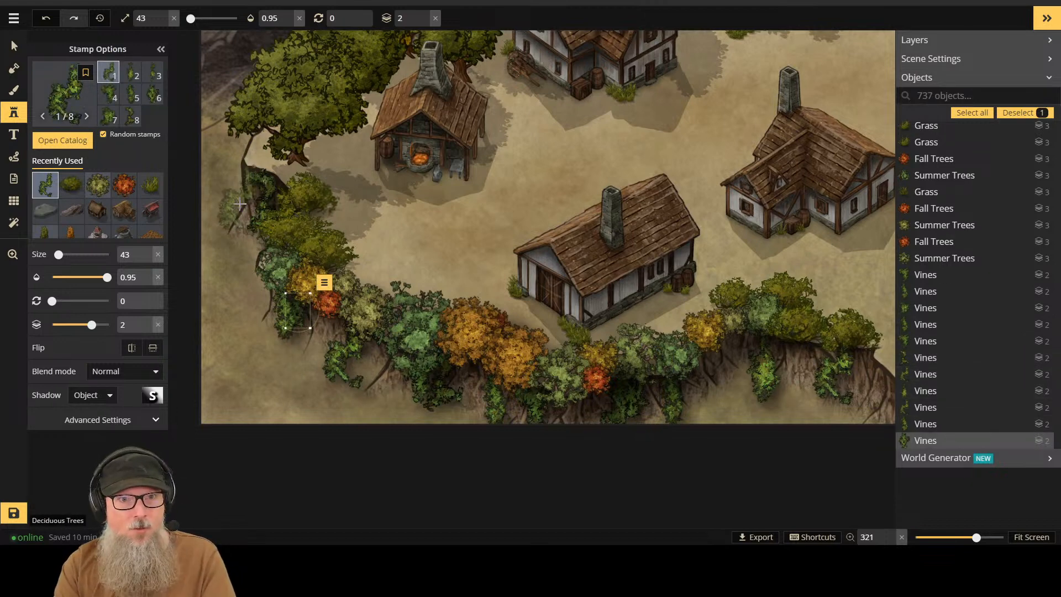
pyautogui.click(260, 301)
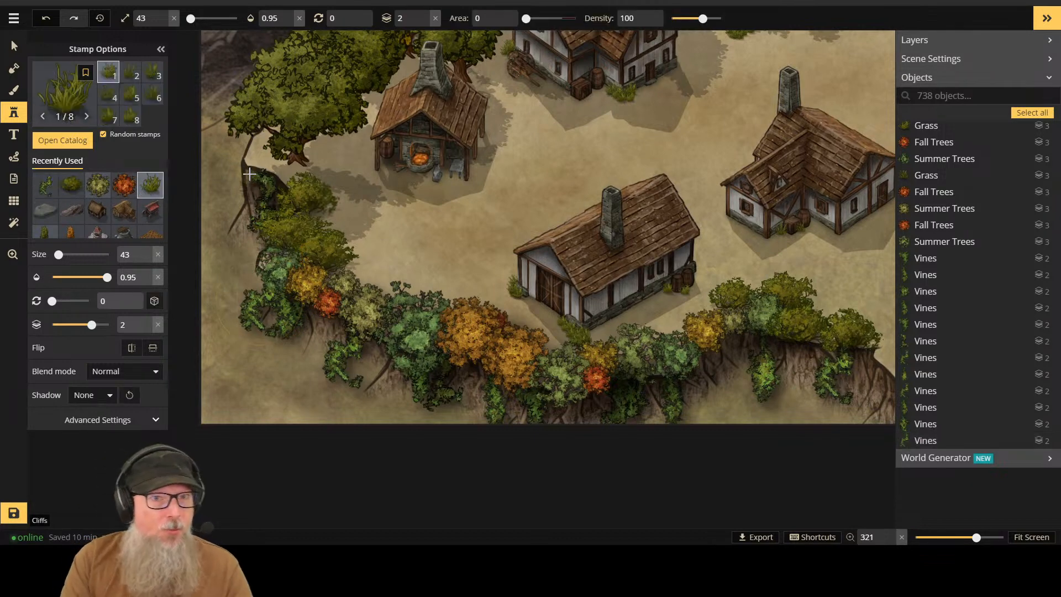
# Step: Stamp size 48 grass tufts over the cliff's northwest end, beside the bushes below the large trees
pyautogui.click(273, 172)
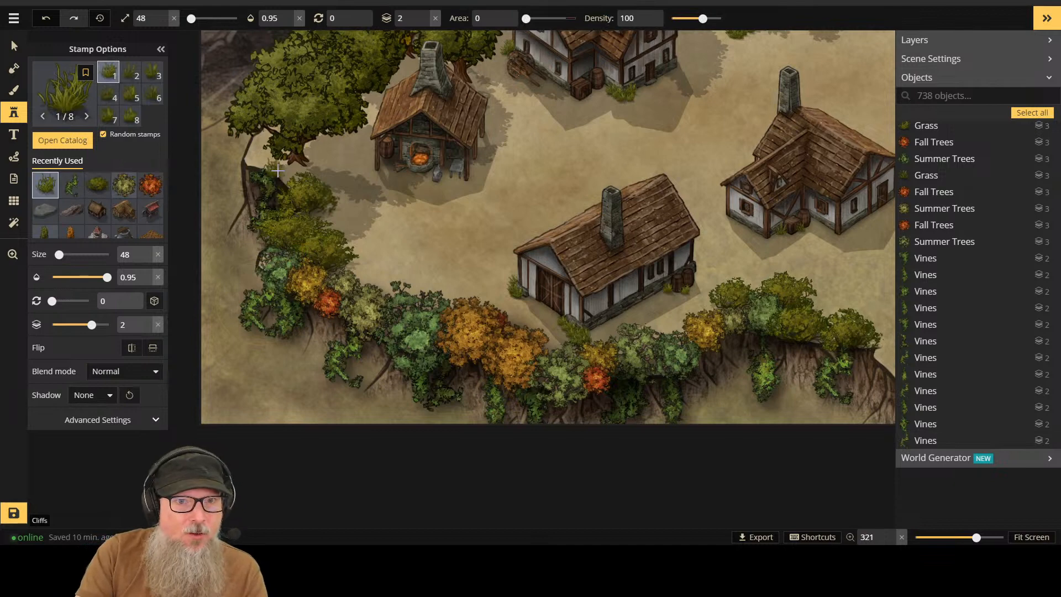
pyautogui.click(281, 177)
pyautogui.click(283, 180)
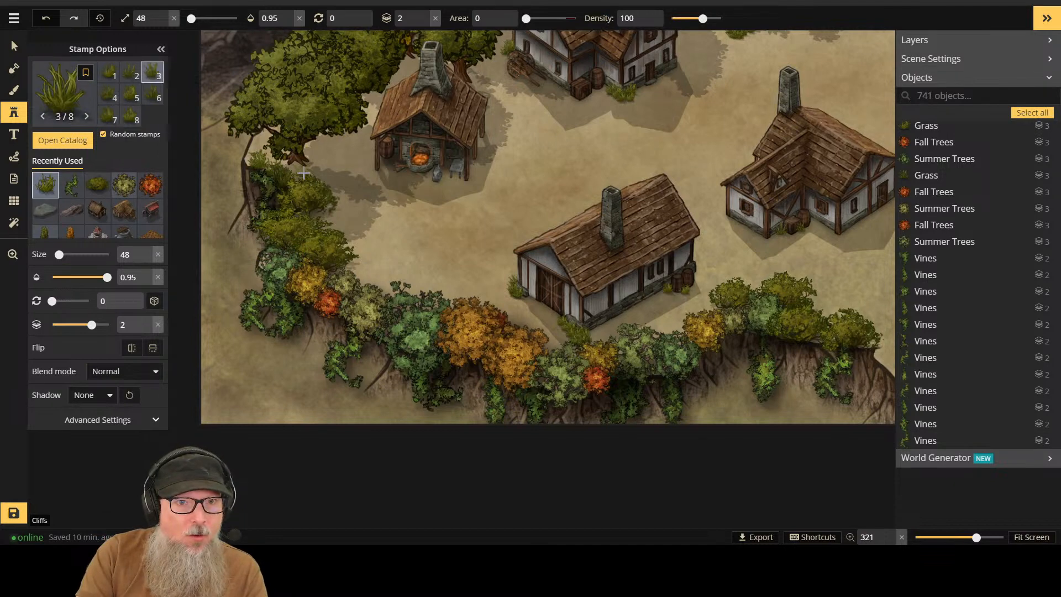
pyautogui.click(264, 163)
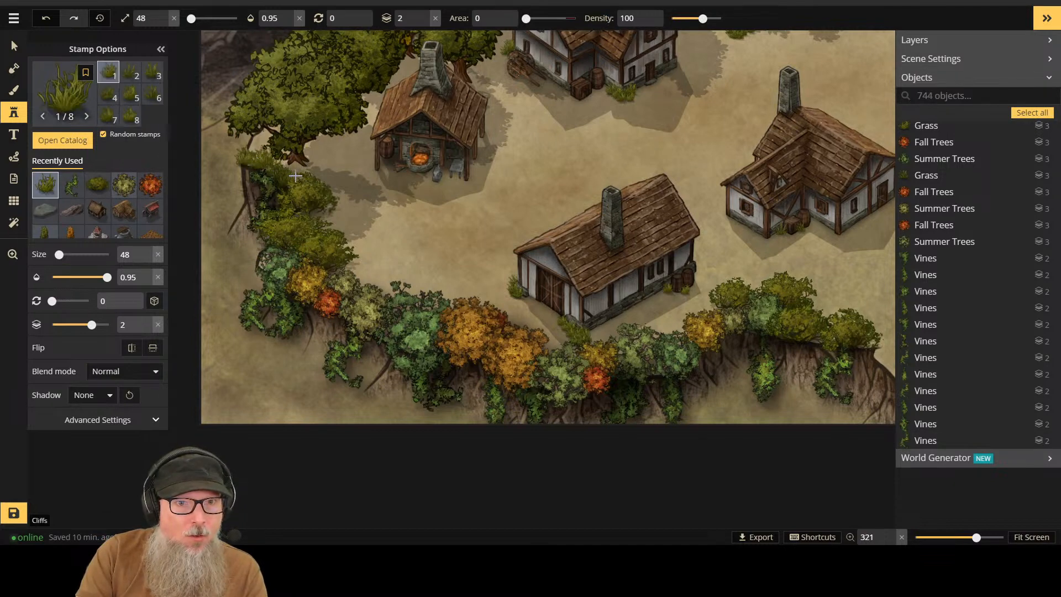
pyautogui.click(416, 240)
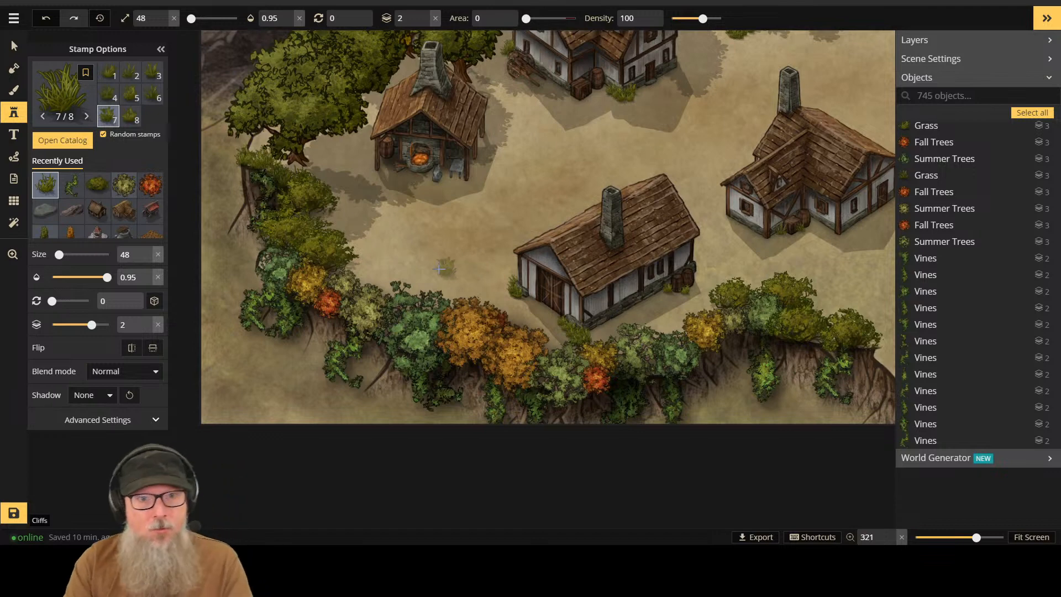
pyautogui.click(254, 159)
# Step: Stamp grass tufts over the cliff's eastern tip beside the last bush and undo the last tuft
pyautogui.scroll(-3, 454, 316)
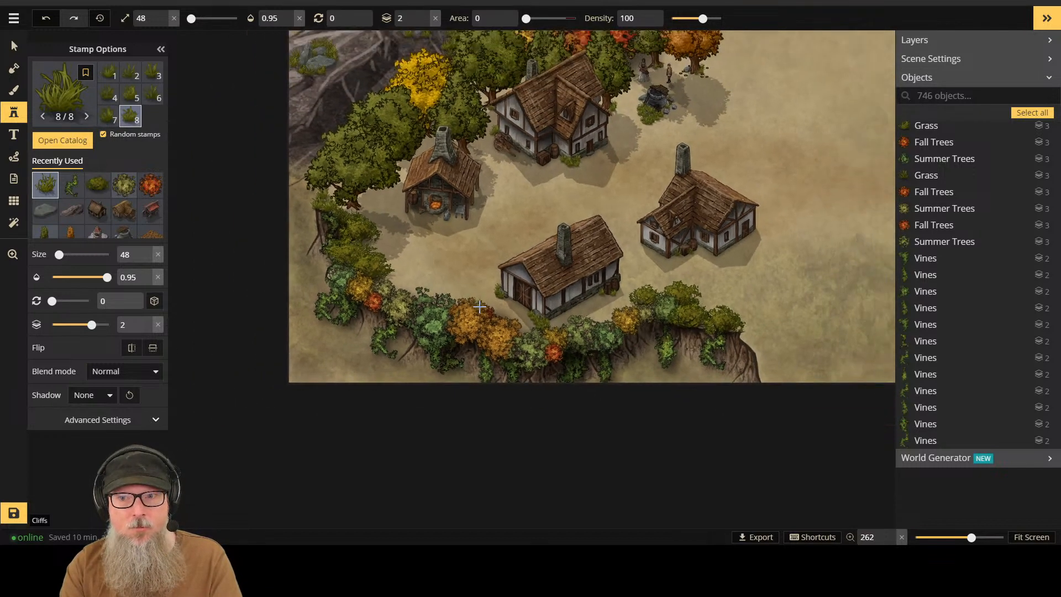
pyautogui.click(733, 327)
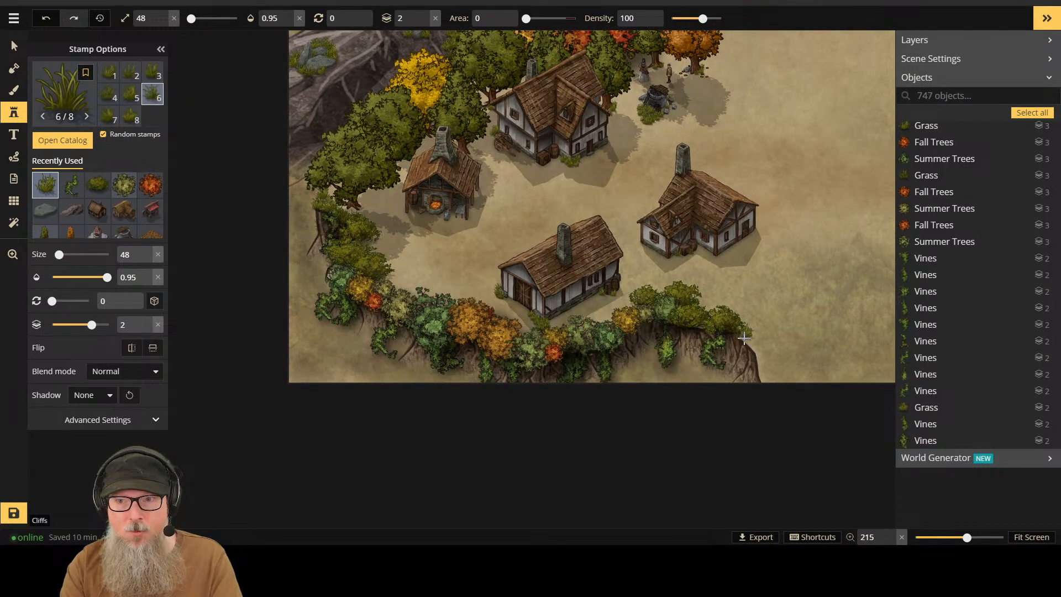
pyautogui.click(743, 338)
pyautogui.click(744, 340)
pyautogui.click(773, 333)
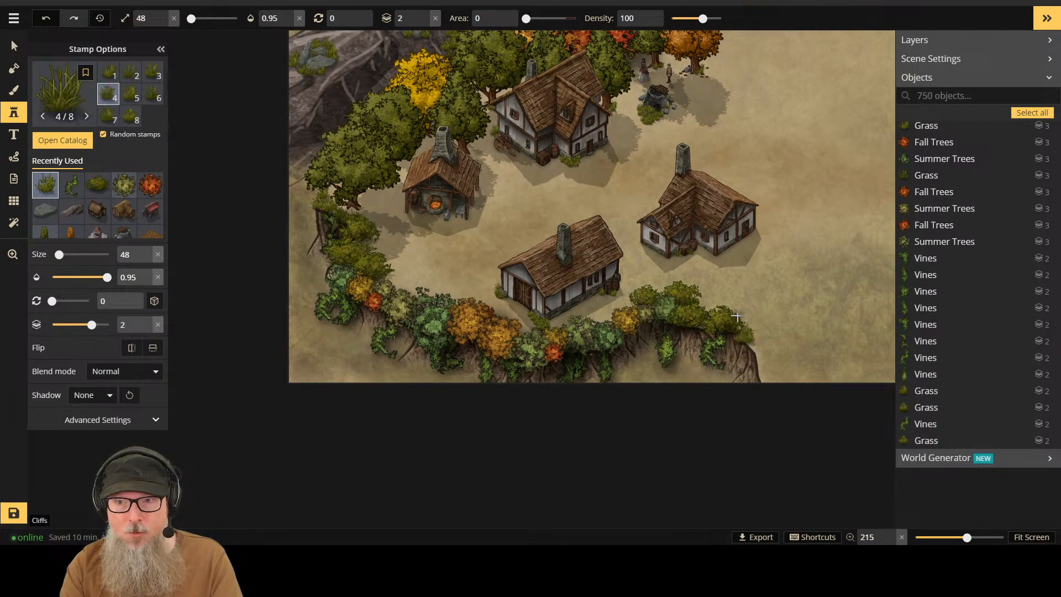
pyautogui.hotkey('ctrl', 'z')
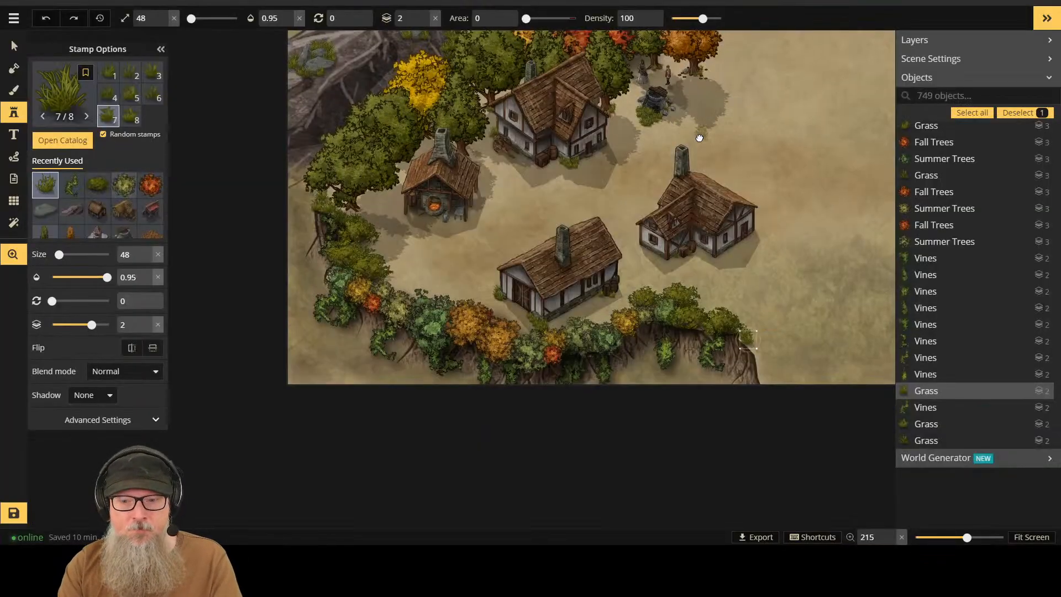
# Step: Switch to the Brush tool and save the map
pyautogui.moveTo(699, 135); pyautogui.dragTo(581, 227)
pyautogui.scroll(-5, 581, 227)
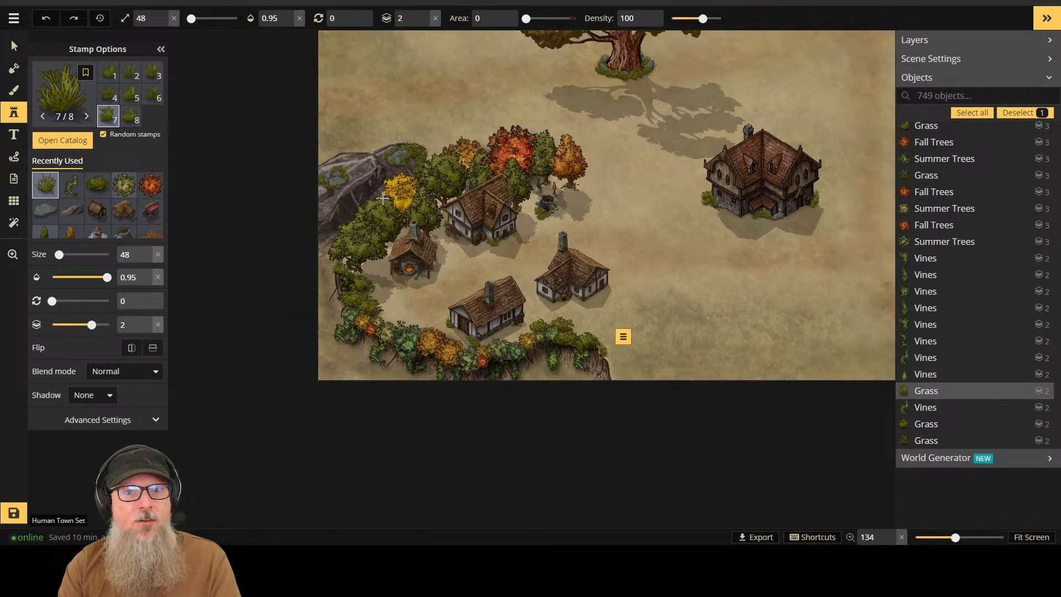
pyautogui.click(17, 90)
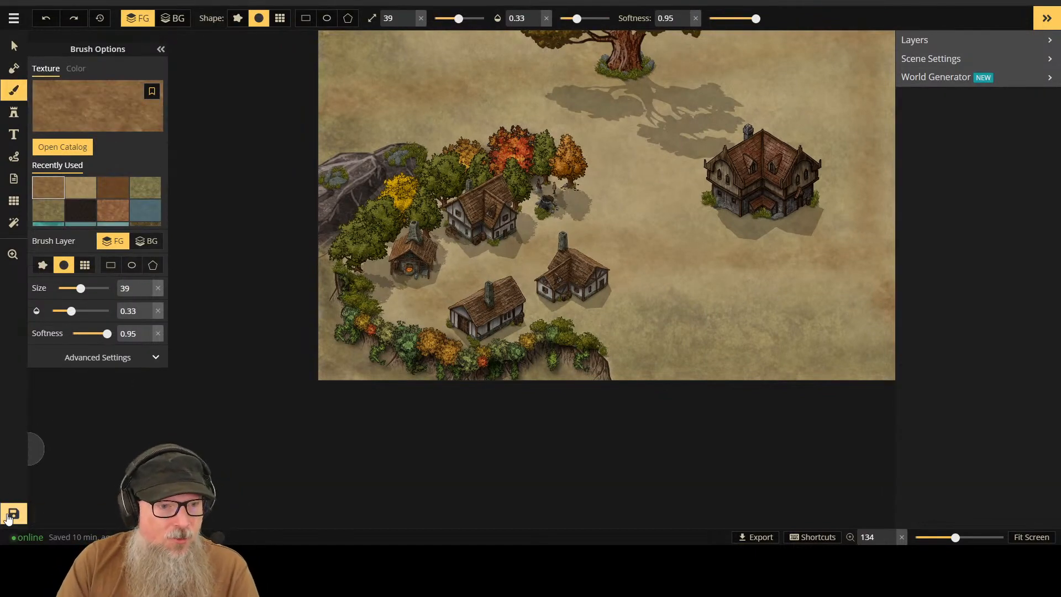
pyautogui.click(13, 514)
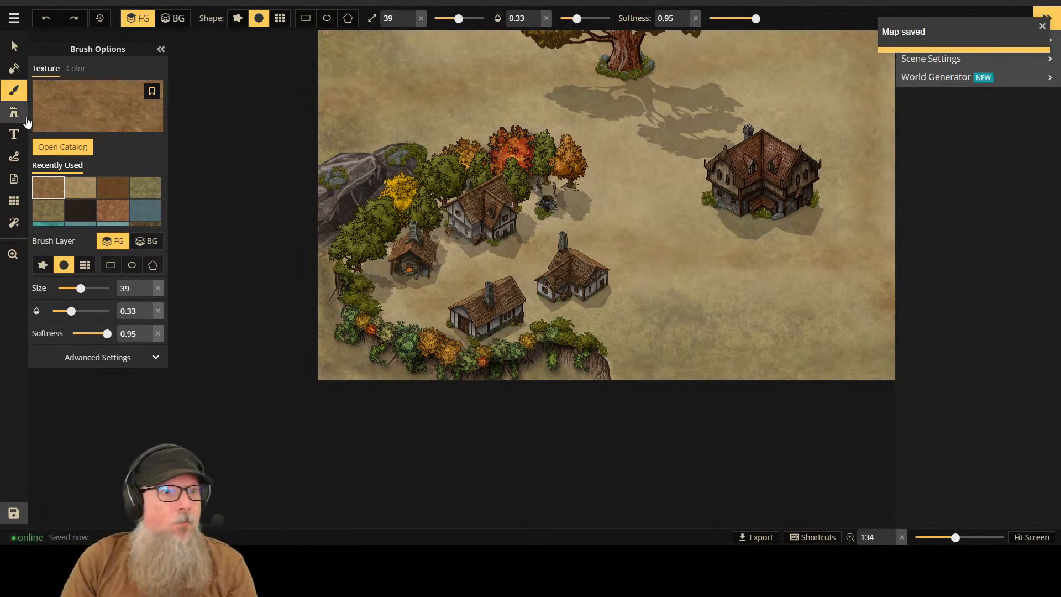
# Step: Search the stamp catalog for "bench" and for "village", and pick the nine-stamp Village set from Fantasy Regional HD
pyautogui.click(22, 115)
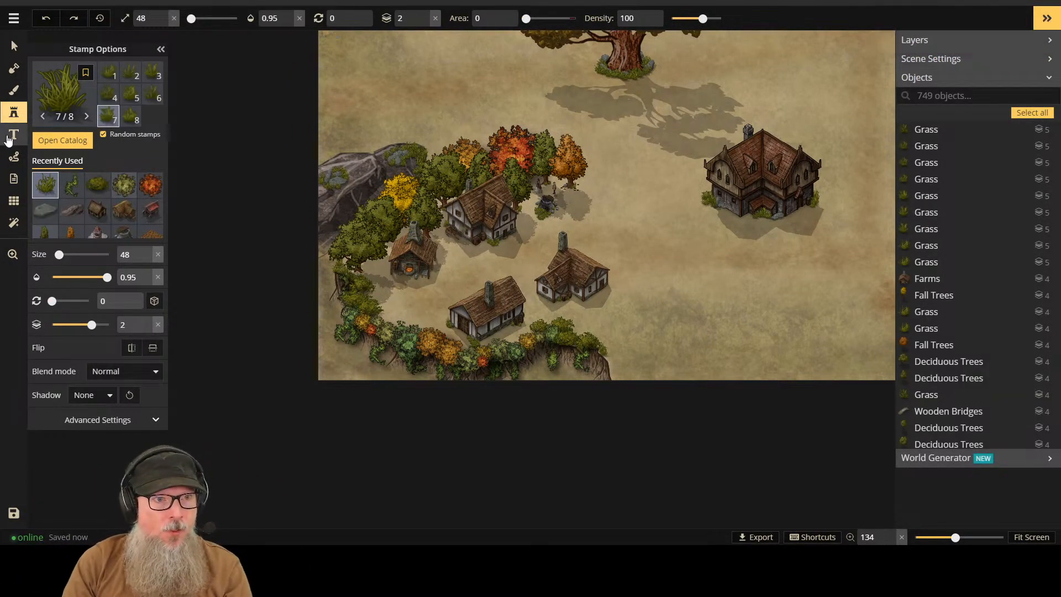
pyautogui.click(62, 139)
pyautogui.moveTo(254, 45); pyautogui.dragTo(201, 43)
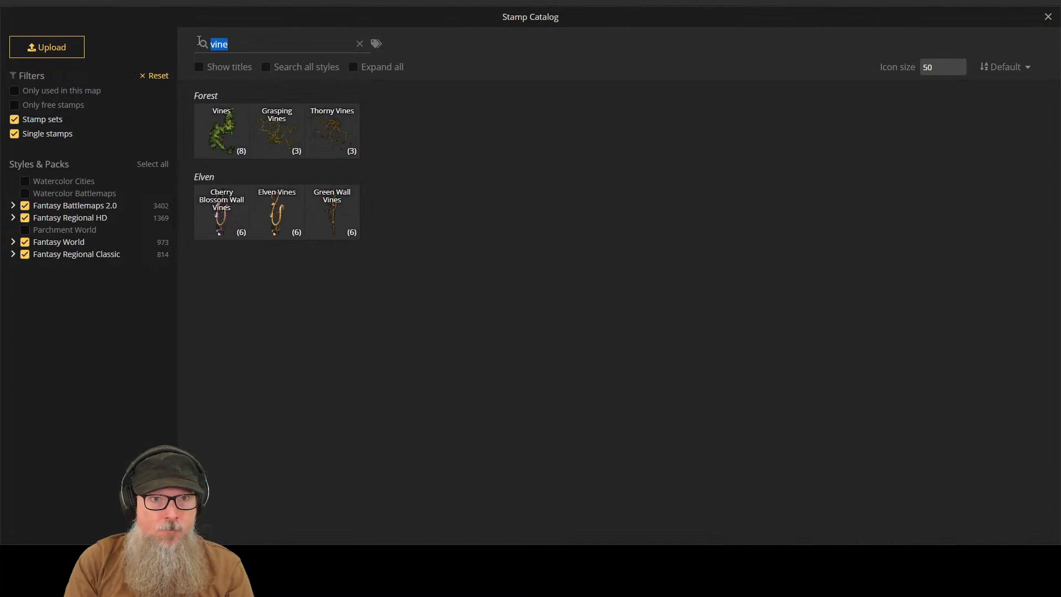
pyautogui.write('bench')
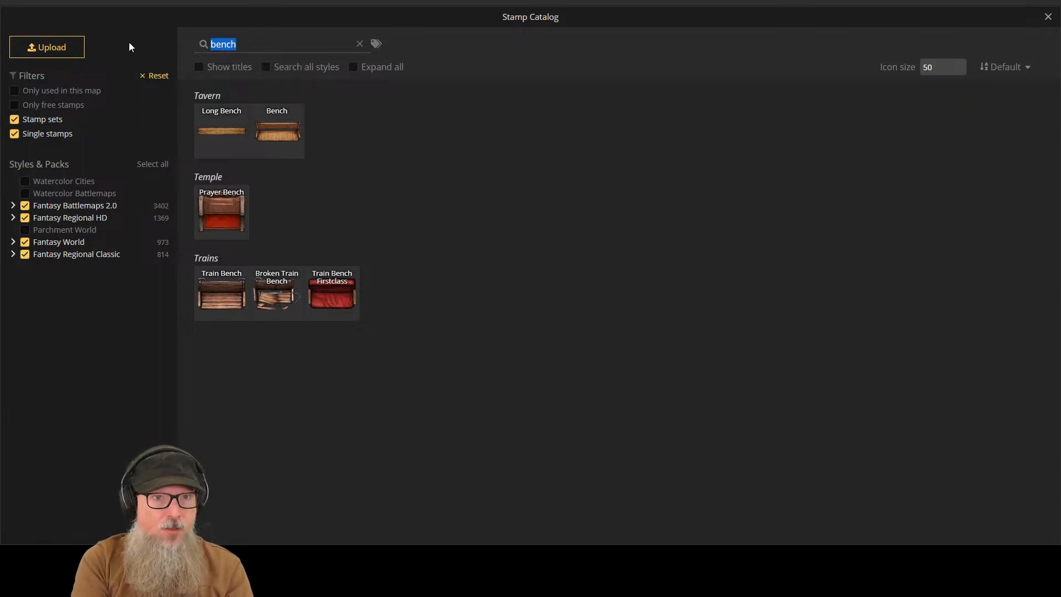
pyautogui.write('village')
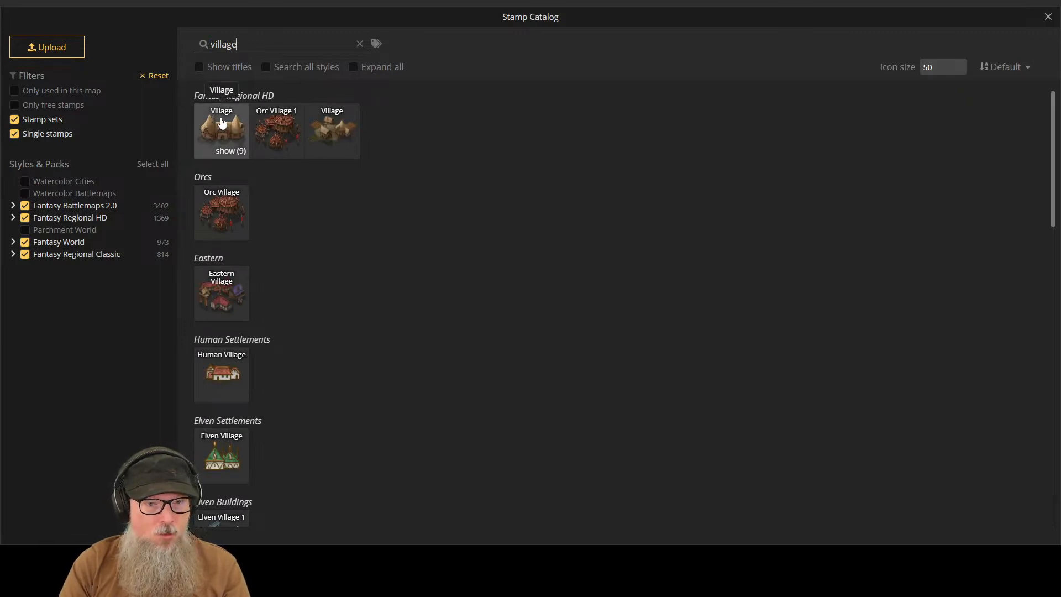
pyautogui.click(221, 123)
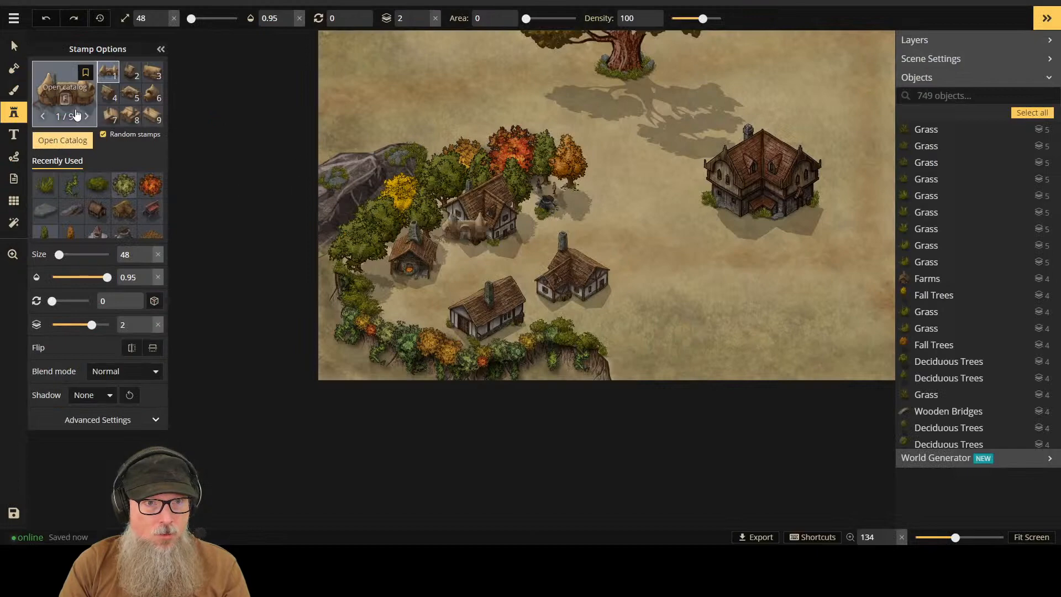
# Step: Preview the individual building variants of the Village stamp set, ending on variant 4
pyautogui.click(108, 114)
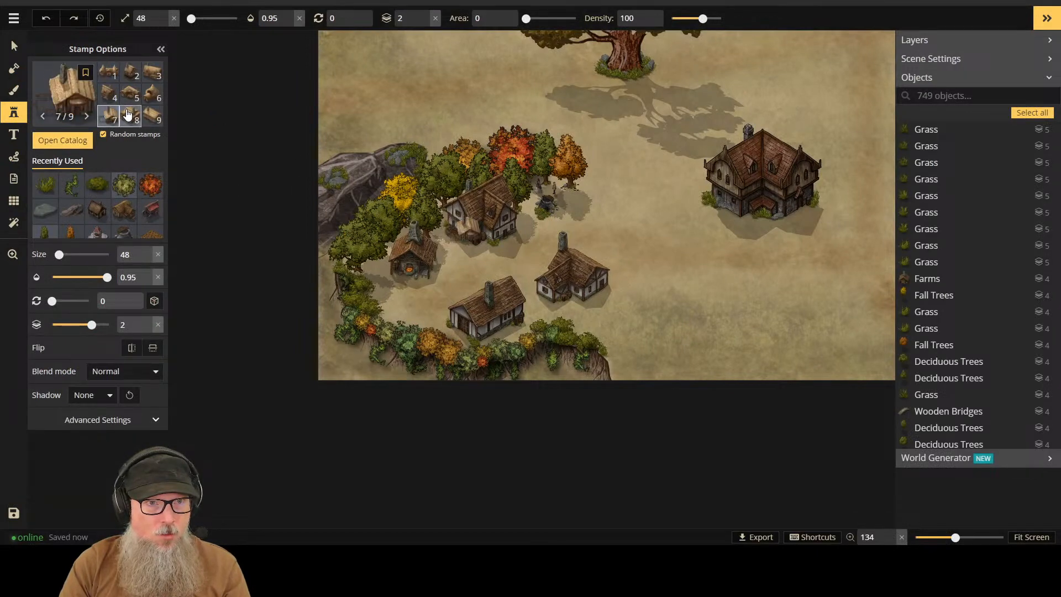
pyautogui.click(129, 114)
pyautogui.click(153, 116)
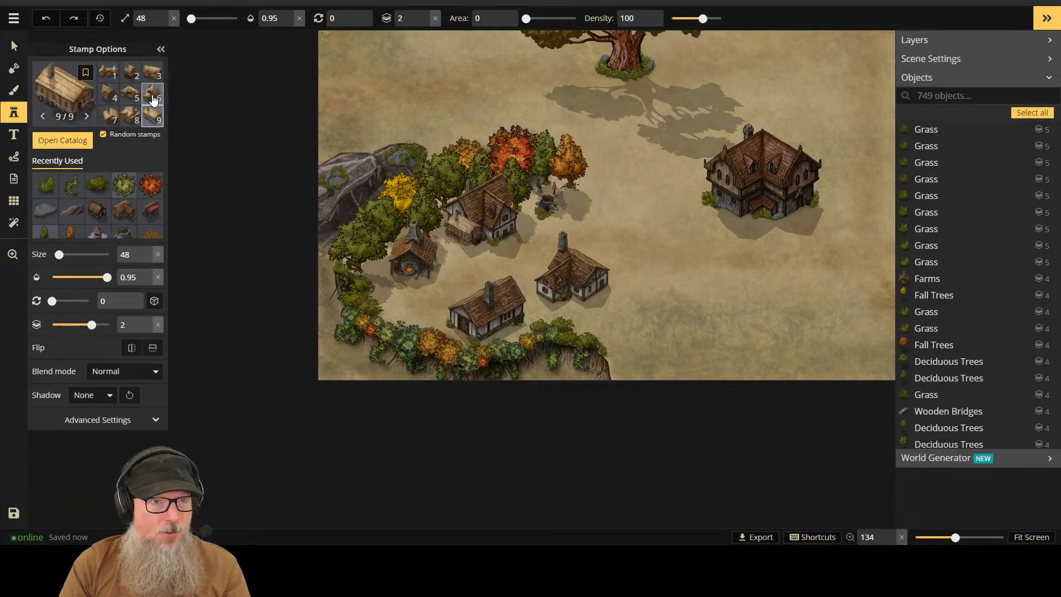
pyautogui.click(153, 97)
pyautogui.click(149, 83)
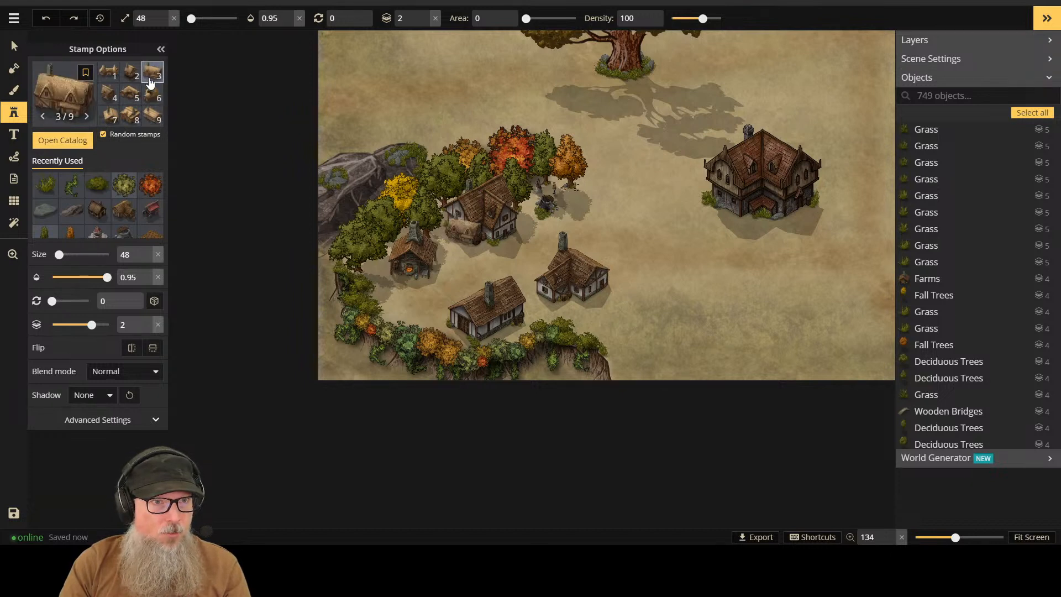
pyautogui.click(131, 76)
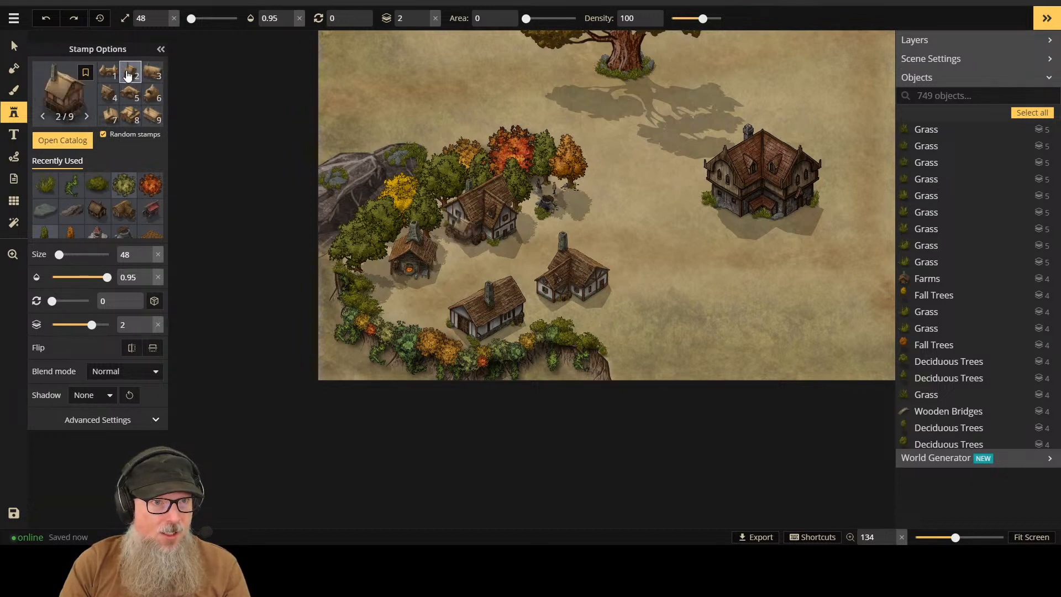
pyautogui.click(104, 75)
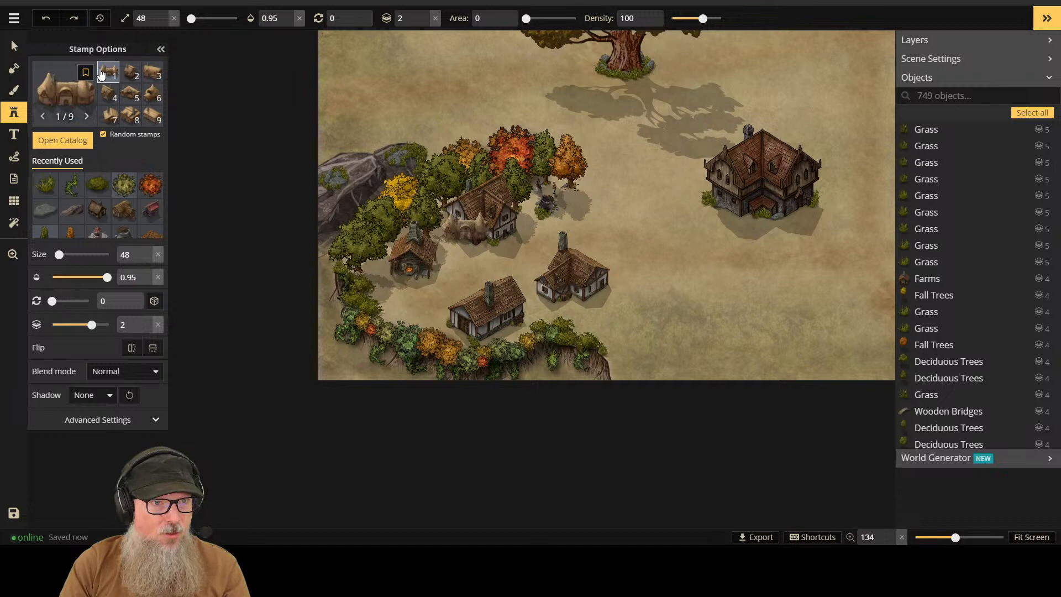
pyautogui.click(108, 96)
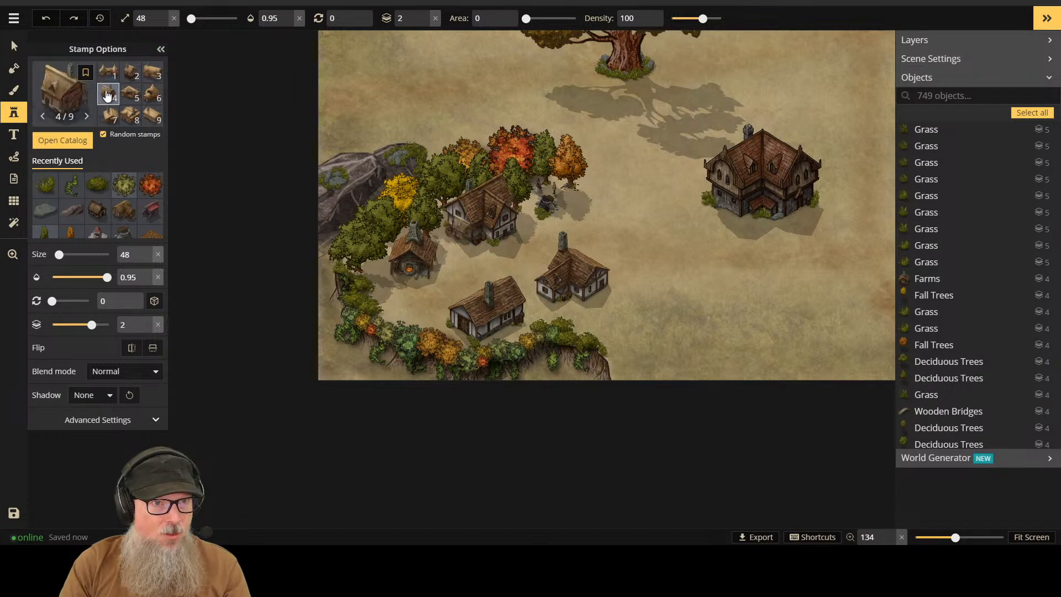
# Step: Choose the 15-stamp Village set from Fantasy Regional Classic in the stamp catalog and preview building variant 9
pyautogui.scroll(3, 720, 115)
pyautogui.moveTo(704, 157); pyautogui.dragTo(387, 254)
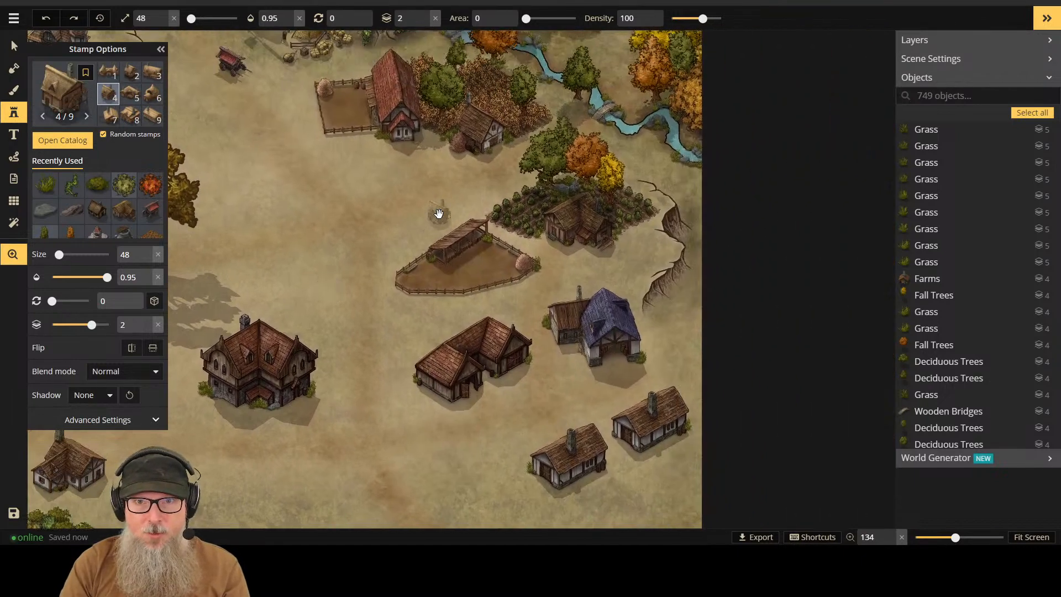
pyautogui.moveTo(473, 192); pyautogui.dragTo(644, 258)
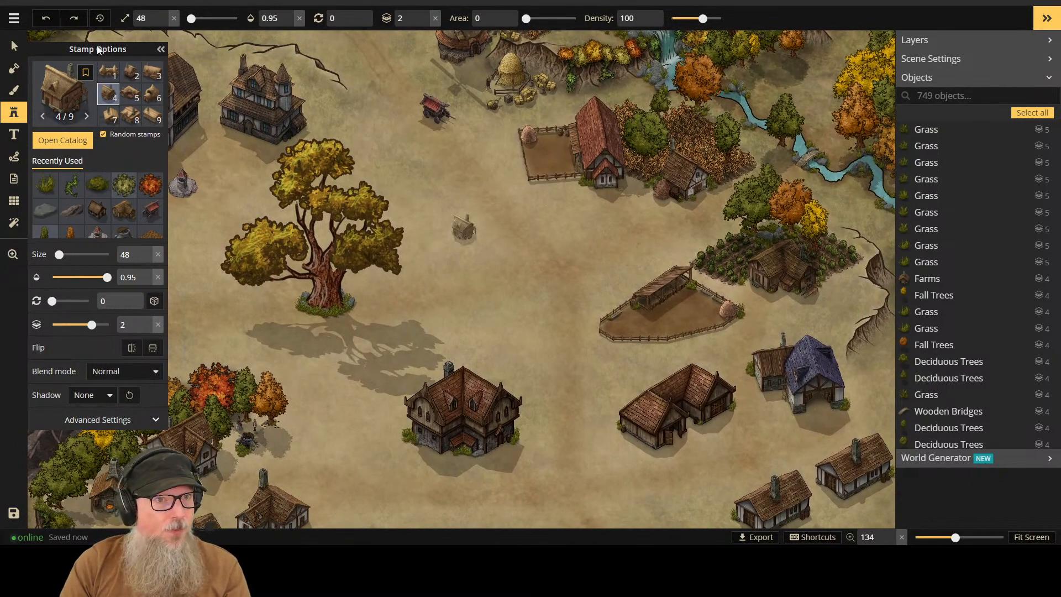
pyautogui.click(62, 141)
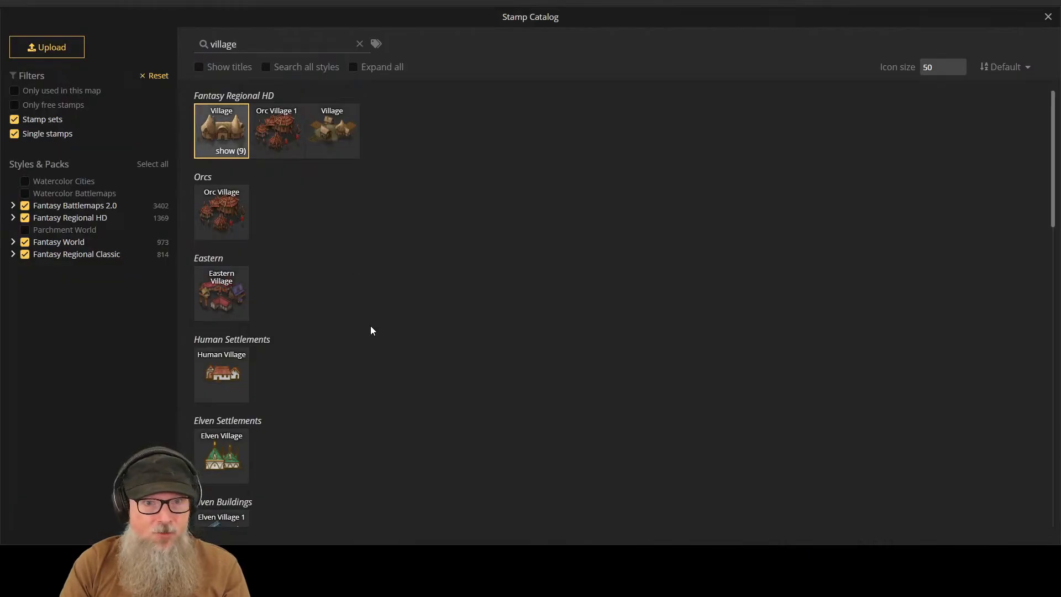
pyautogui.scroll(-10, 202, 393)
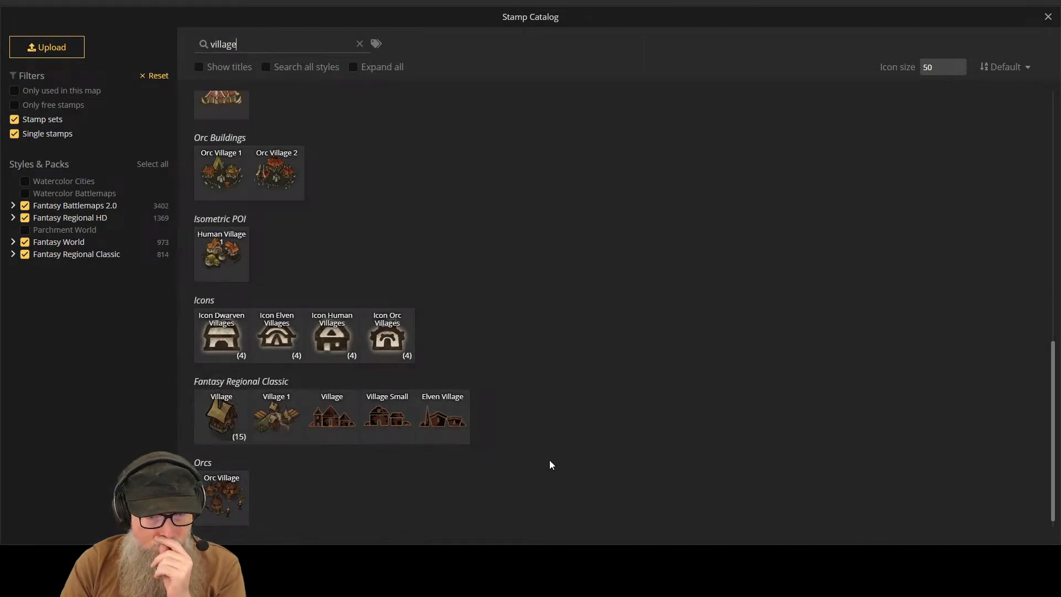
pyautogui.scroll(-1, 549, 461)
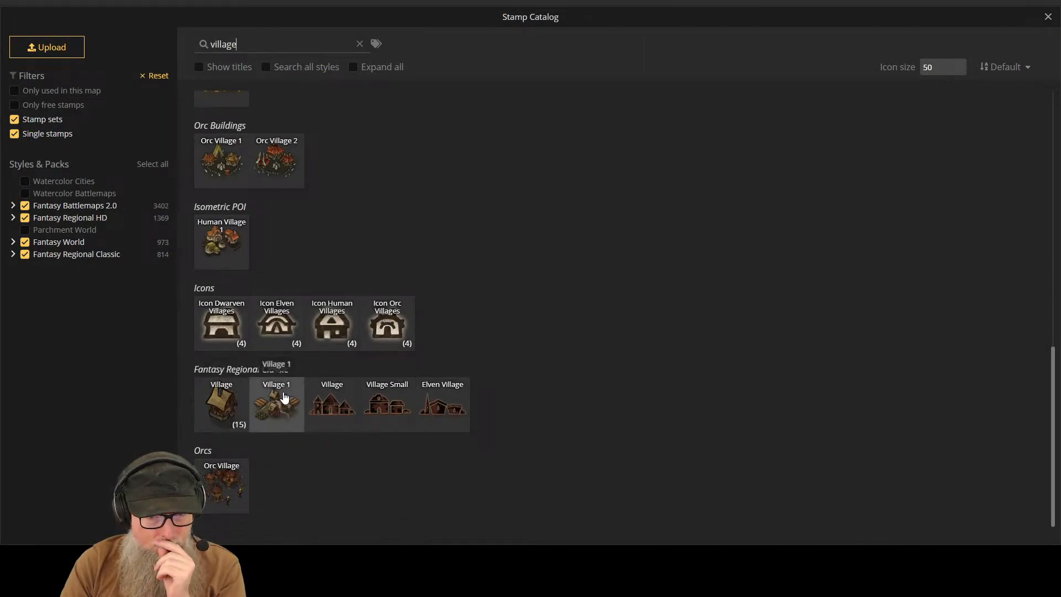
pyautogui.click(236, 405)
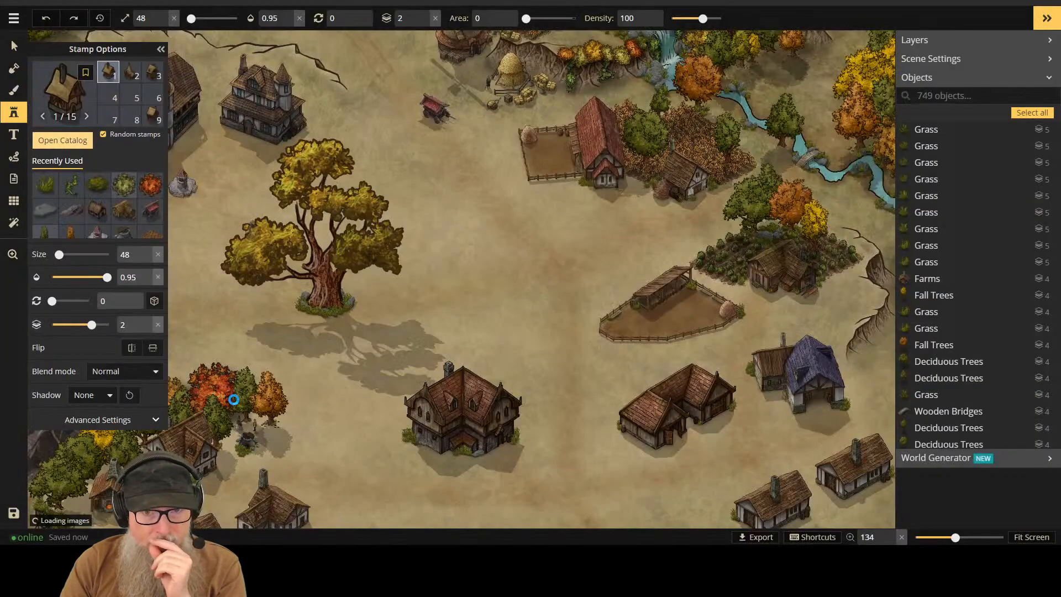
pyautogui.click(150, 116)
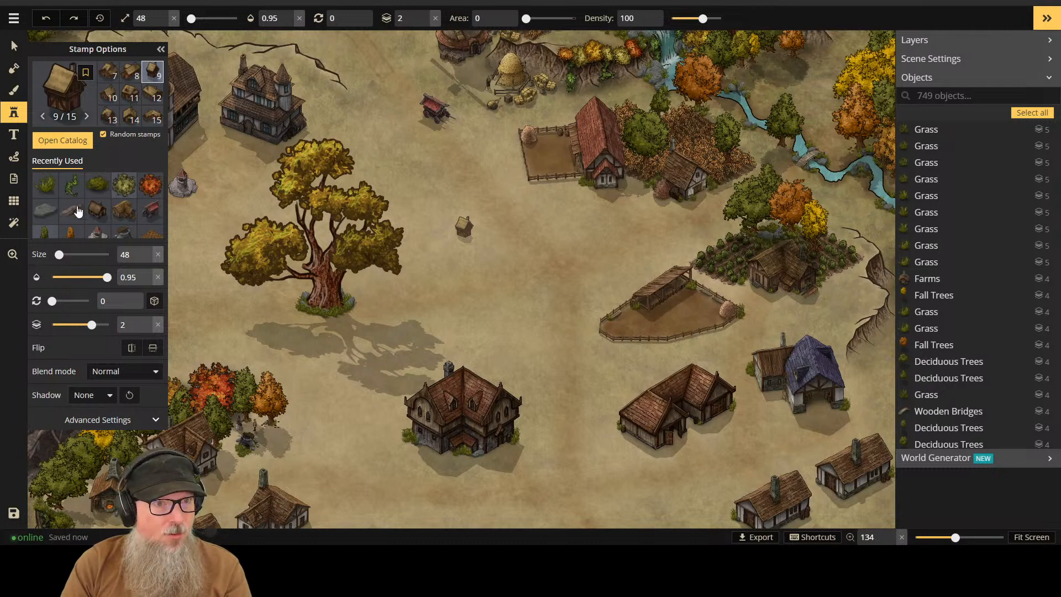
# Step: Clear the "village" catalog search, browse all stamp categories down to Market and Castle, and look at the other village map for reference
pyautogui.click(72, 140)
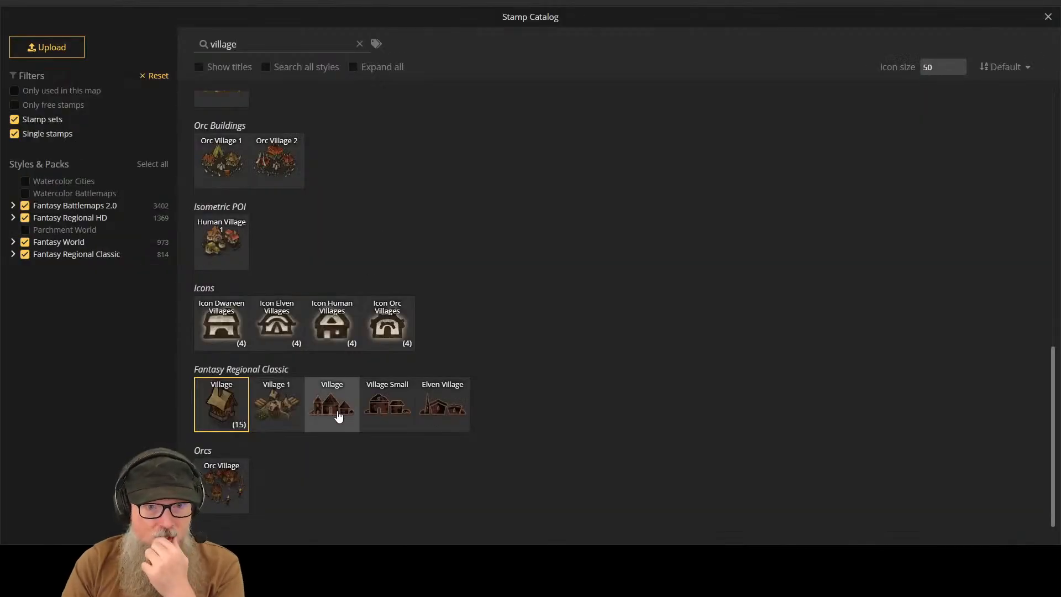
pyautogui.scroll(10, 232, 289)
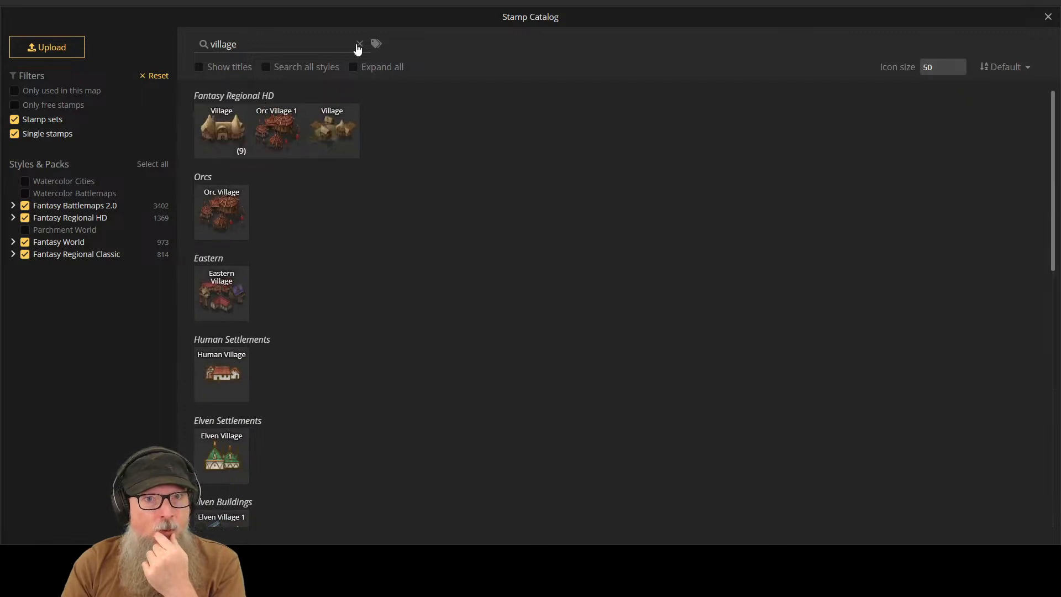
pyautogui.click(359, 46)
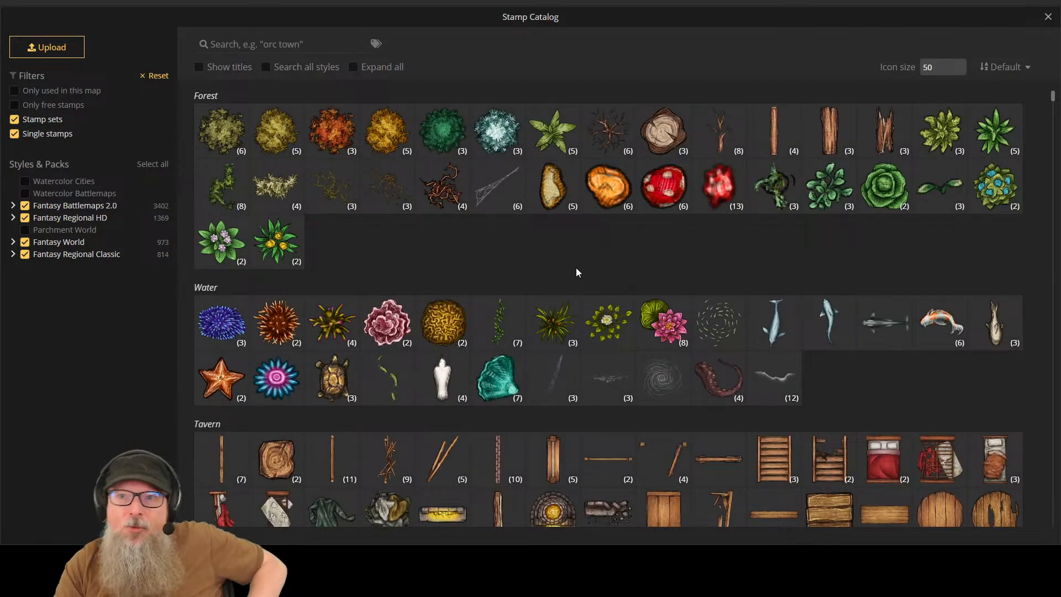
pyautogui.scroll(-4, 713, 166)
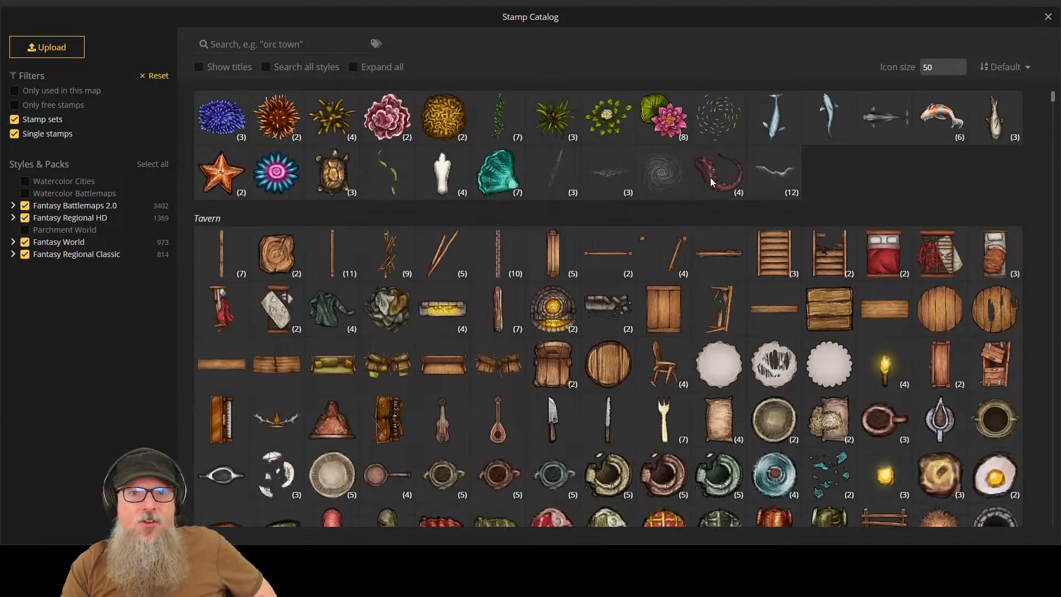
pyautogui.scroll(-6, 712, 221)
pyautogui.scroll(-5, 711, 222)
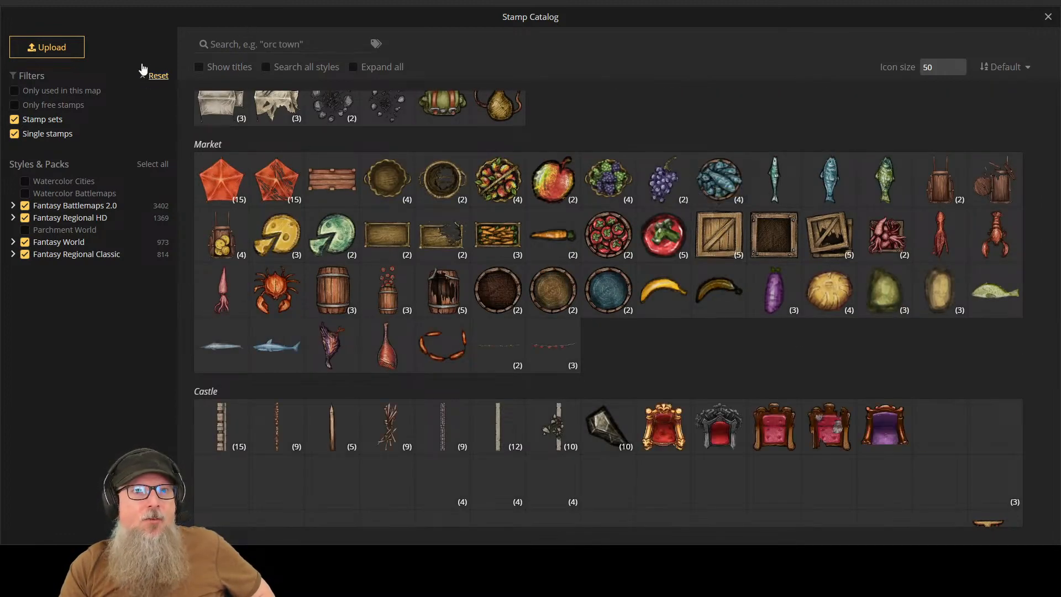
pyautogui.press('Escape')
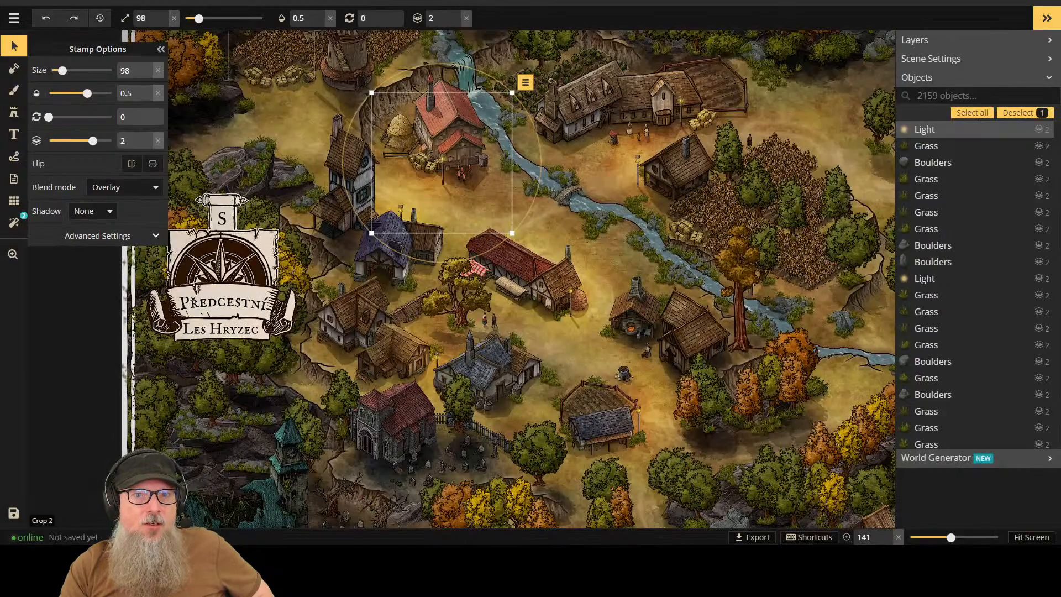
pyautogui.press('s')
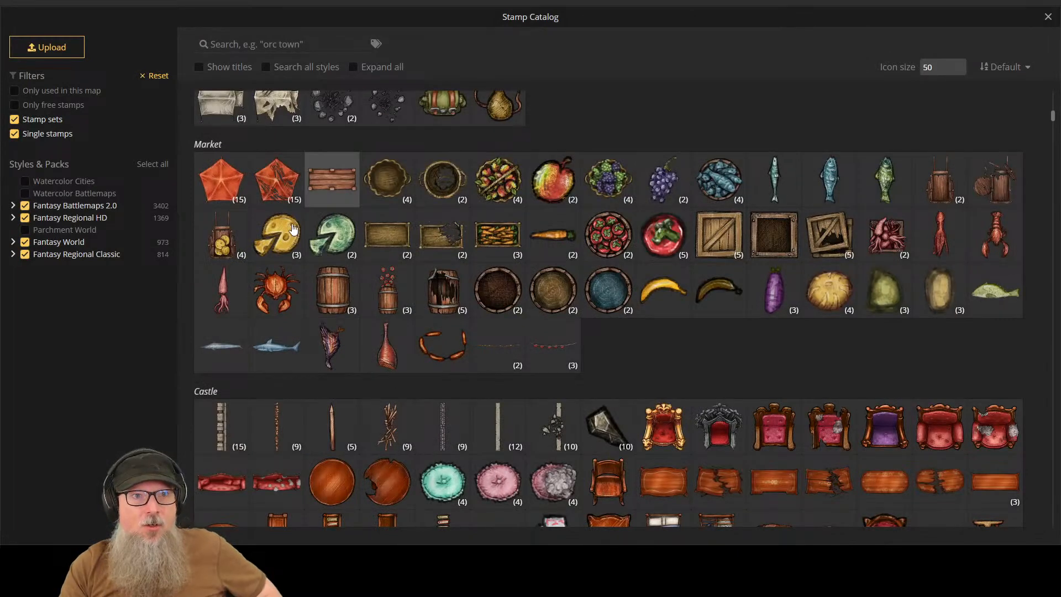
# Step: Search the stamp catalog for "crate" and pick the Barrels, Crates & Sacks set from Fantasy Regional HD
pyautogui.scroll(5, 271, 71)
pyautogui.click(274, 46)
pyautogui.write('cra')
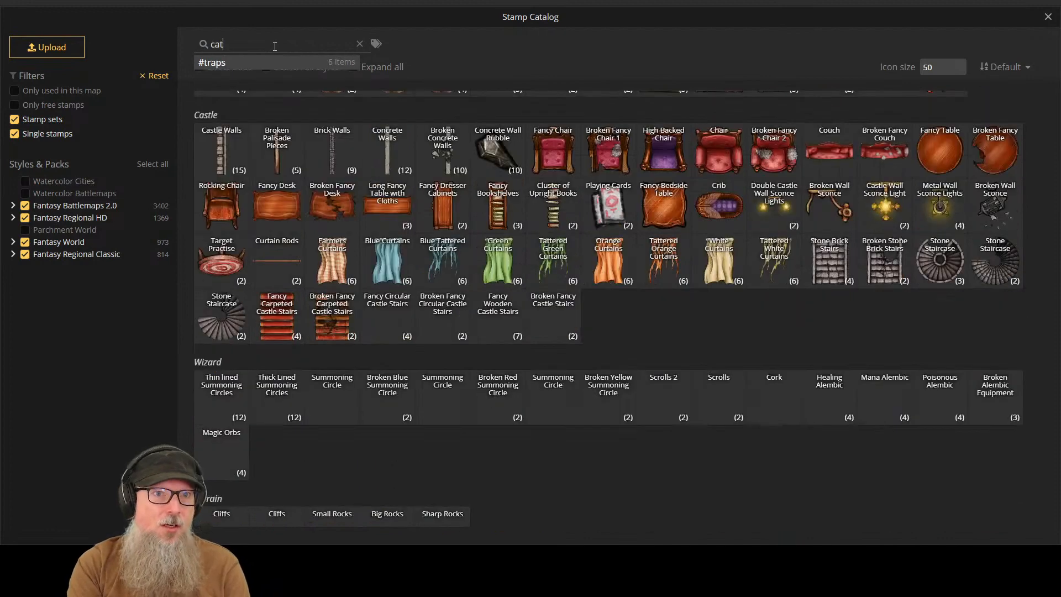
pyautogui.write('te')
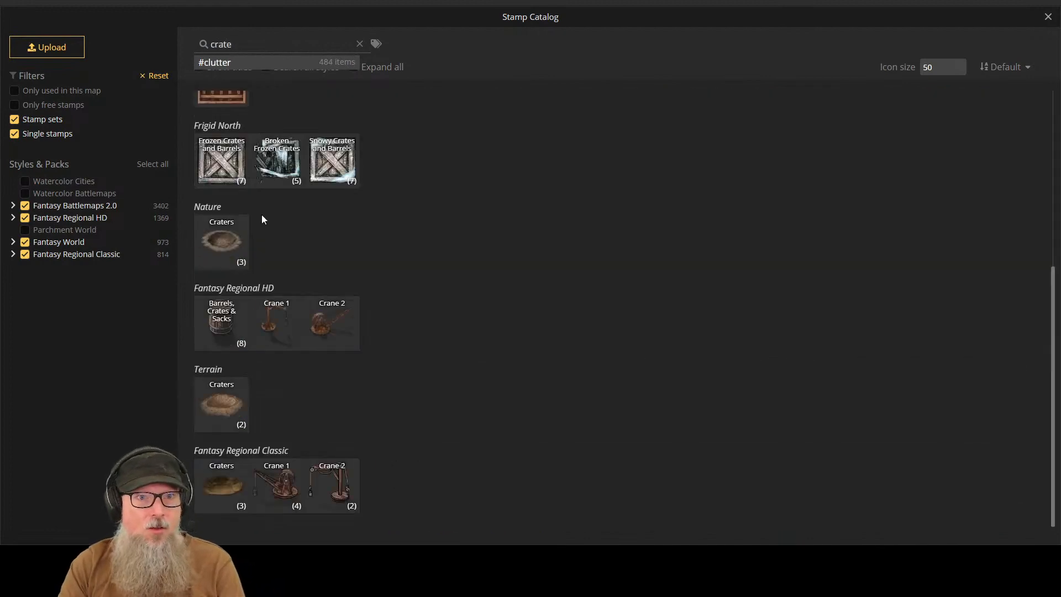
pyautogui.click(222, 320)
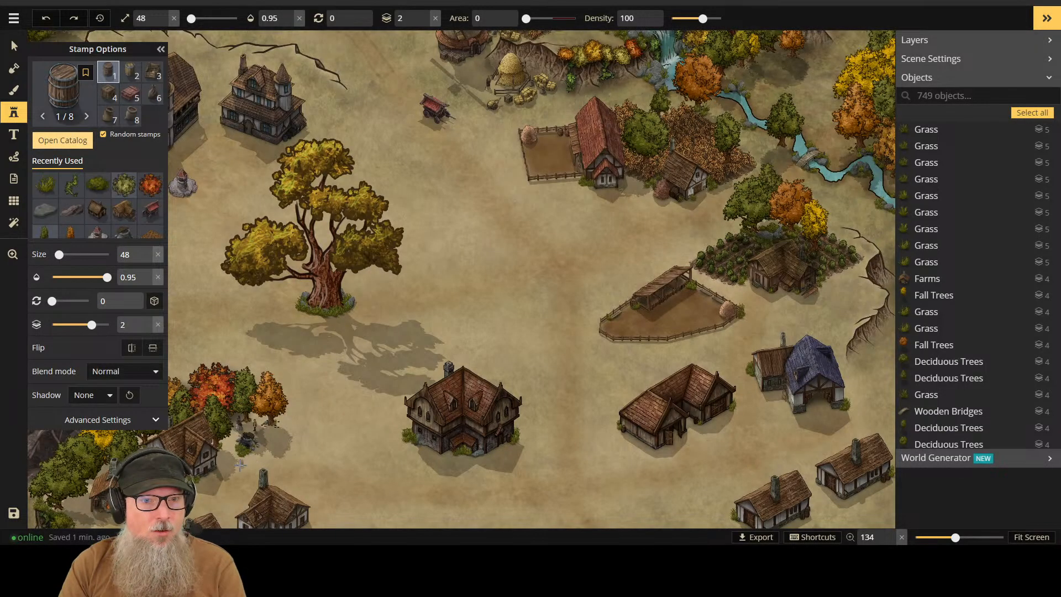
# Step: Try stamping random crates and sacks on the open ground between the great tree and the fenced farmyard, and undo them
pyautogui.scroll(5, 235, 470)
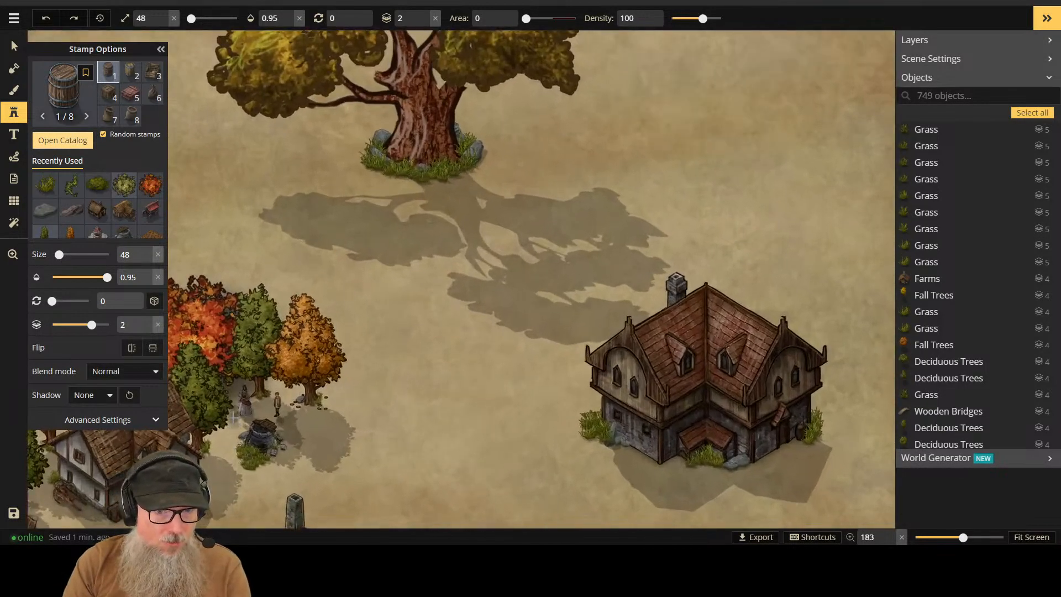
pyautogui.scroll(2, 226, 394)
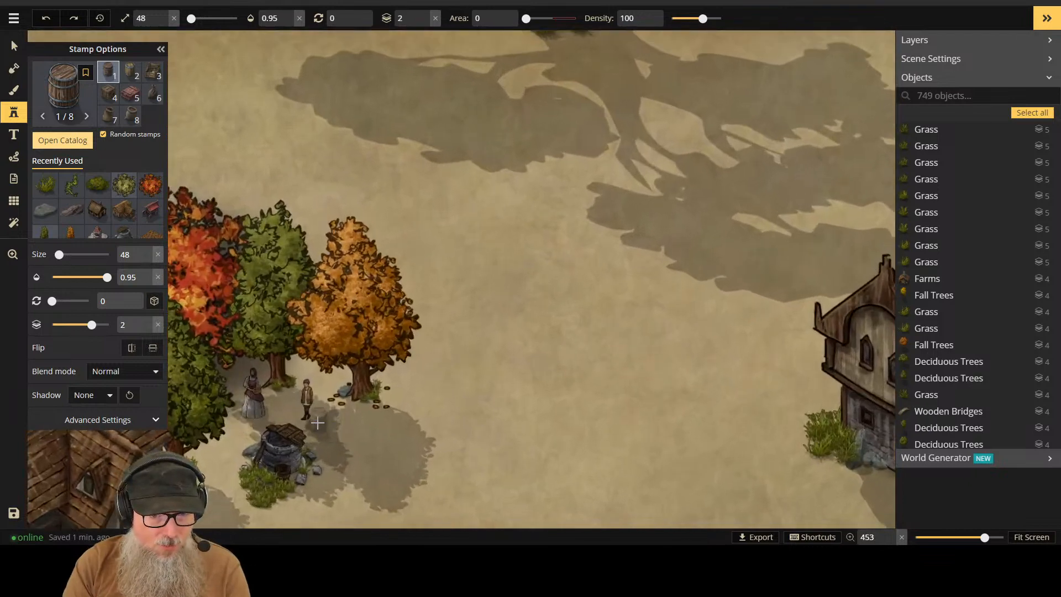
pyautogui.scroll(-2, 280, 435)
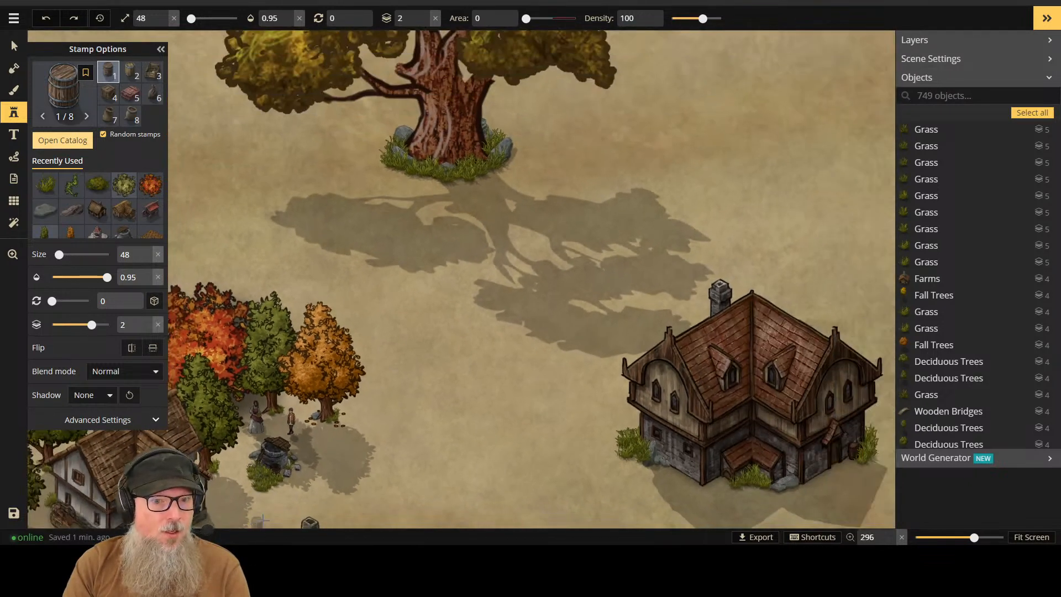
pyautogui.moveTo(268, 506); pyautogui.dragTo(379, 360)
pyautogui.moveTo(428, 275); pyautogui.dragTo(354, 365)
pyautogui.moveTo(550, 188); pyautogui.dragTo(353, 374)
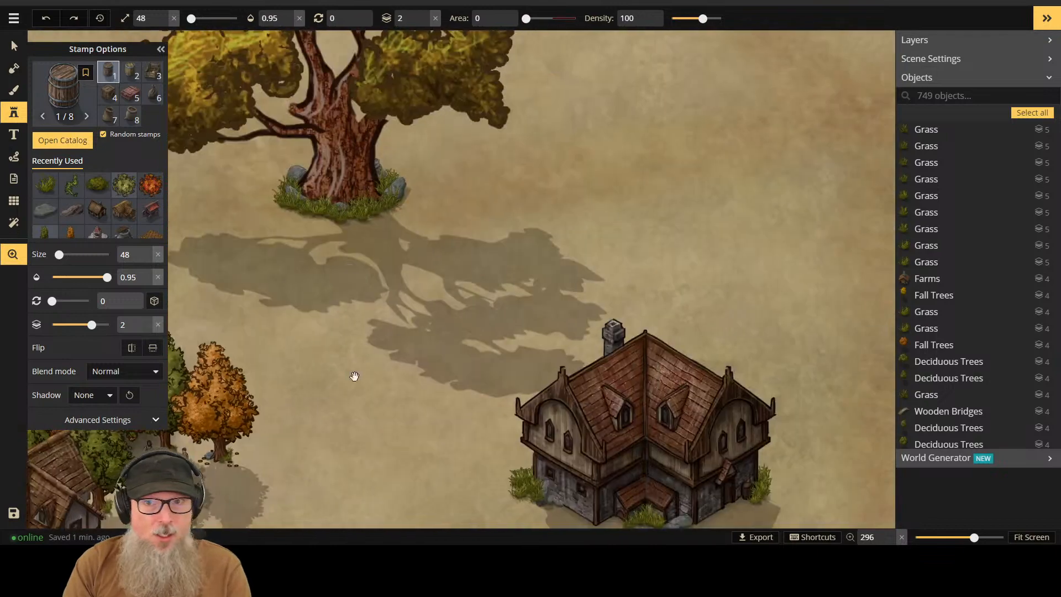
pyautogui.moveTo(499, 156); pyautogui.dragTo(371, 326)
pyautogui.scroll(-2, 492, 260)
pyautogui.click(620, 122)
pyautogui.click(603, 186)
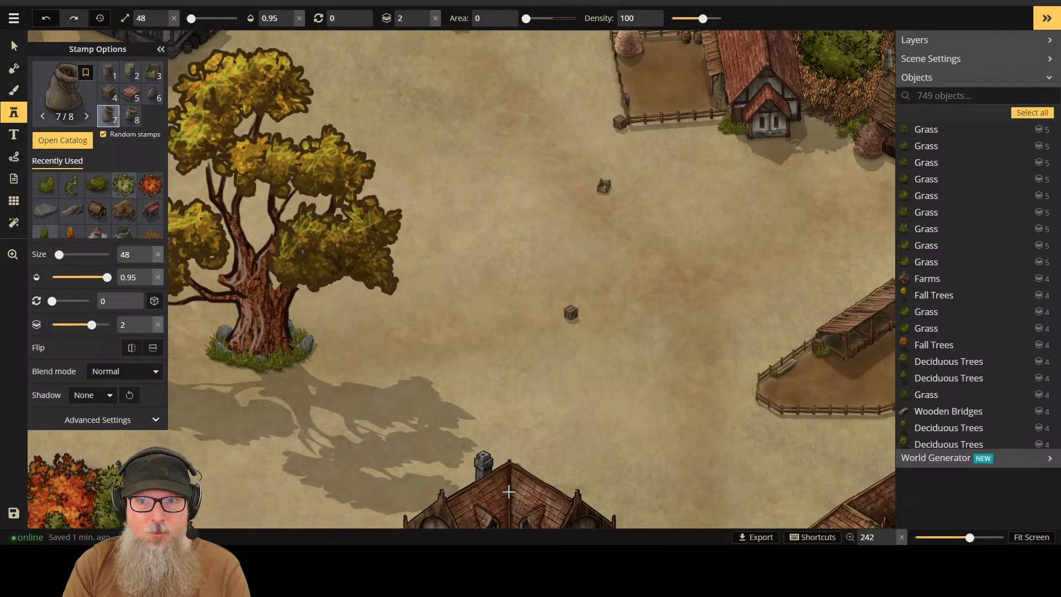
pyautogui.hotkey('ctrl', 'z')
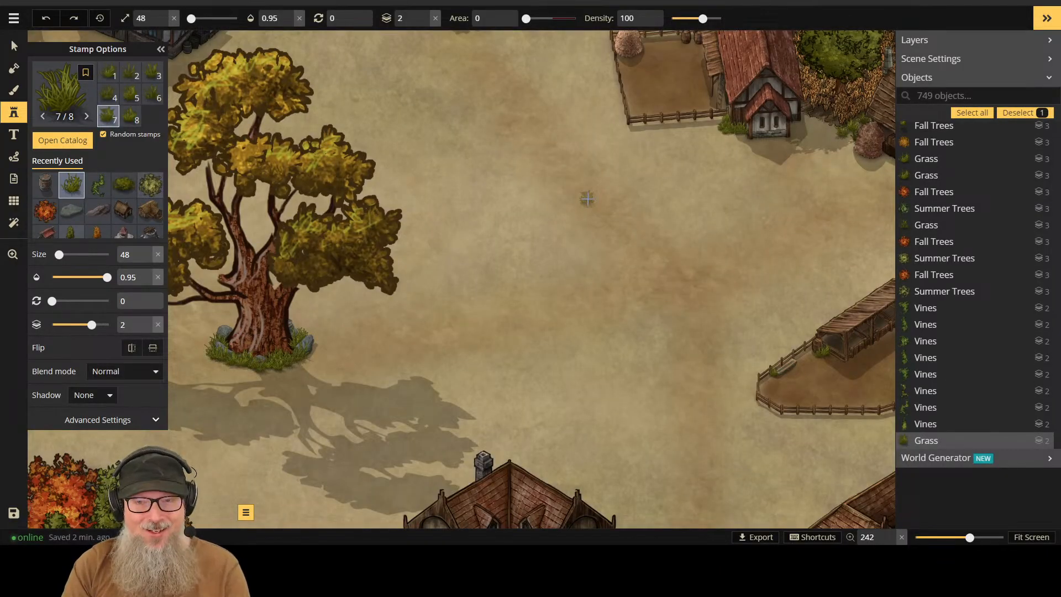
# Step: Select the existing crate beside the hay pile and carry its size 54, opacity 1 and layer 1 settings over to the Stamp tool
pyautogui.moveTo(587, 198); pyautogui.dragTo(494, 430)
pyautogui.click(15, 51)
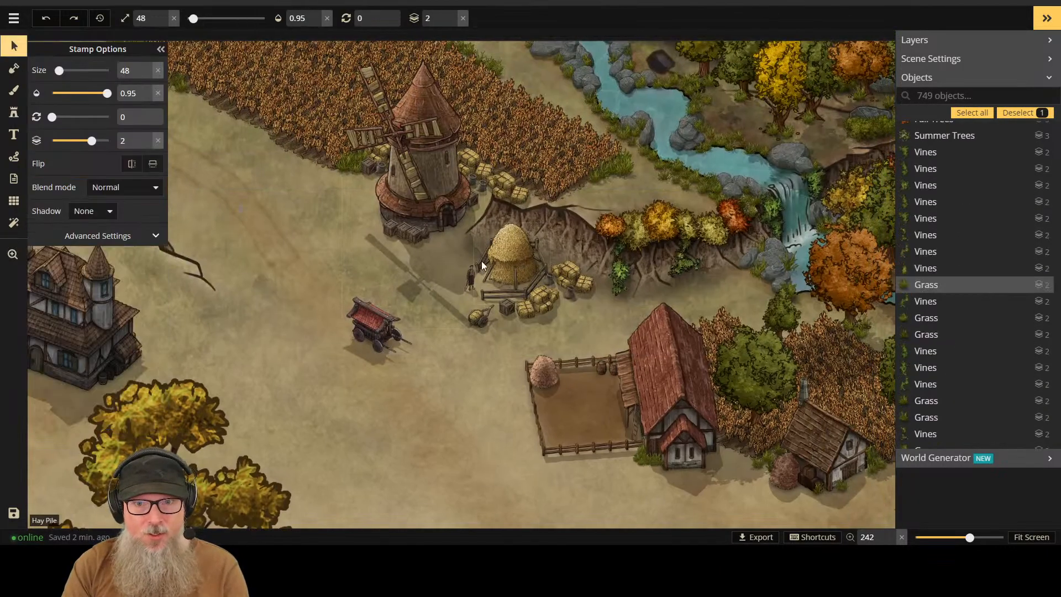
pyautogui.click(569, 291)
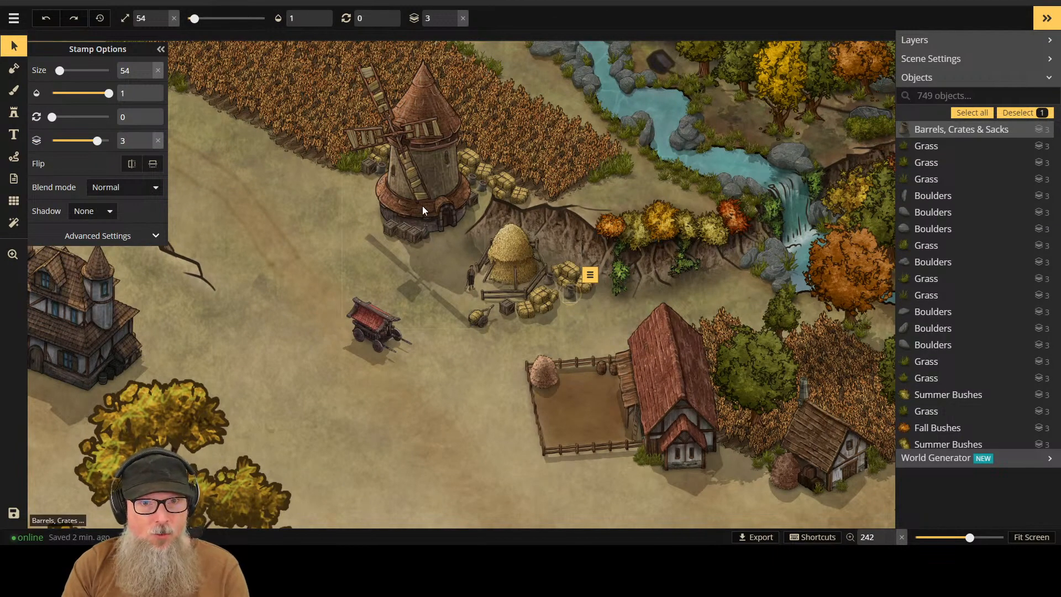
pyautogui.scroll(1, 468, 290)
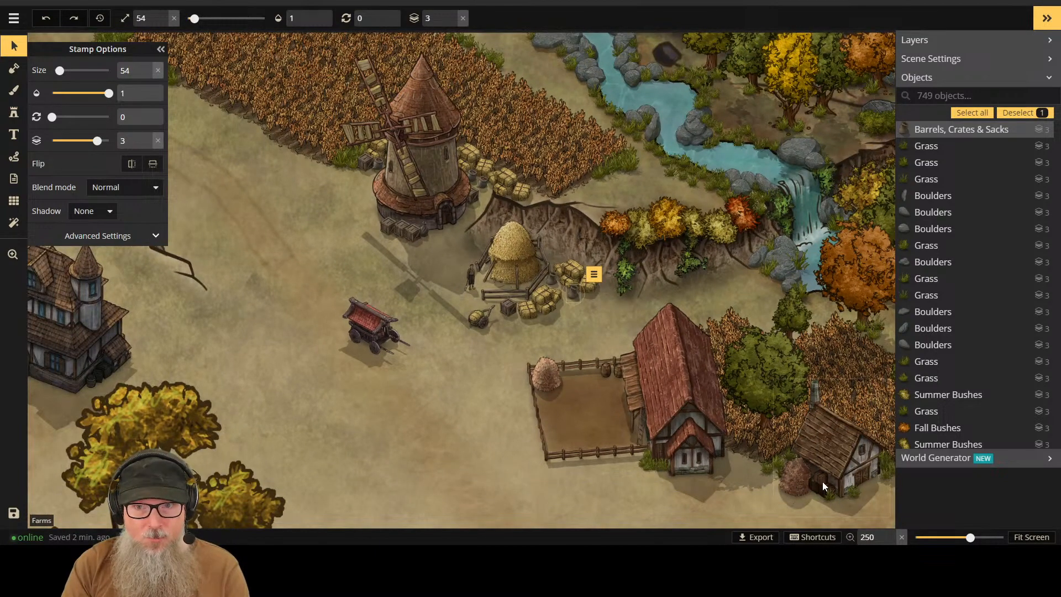
pyautogui.click(510, 310)
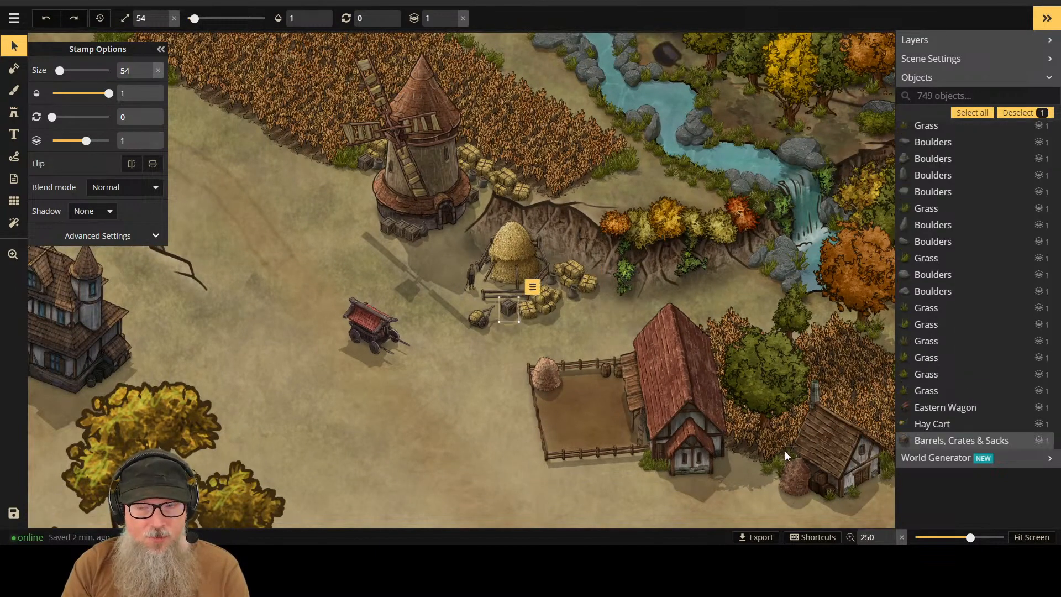
pyautogui.moveTo(759, 489); pyautogui.dragTo(644, 52)
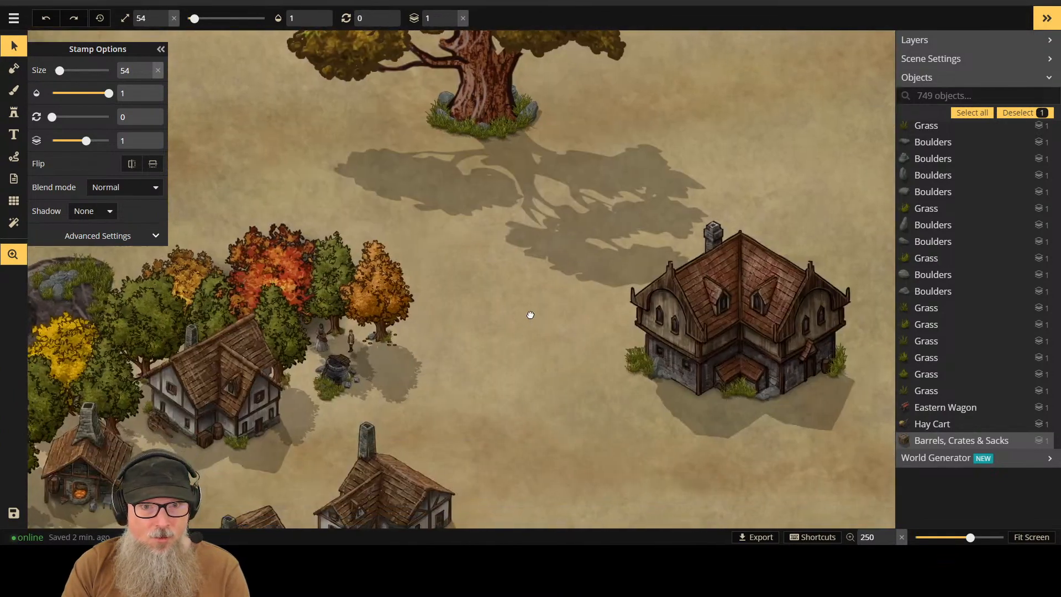
pyautogui.moveTo(530, 313); pyautogui.dragTo(573, 289)
pyautogui.click(14, 113)
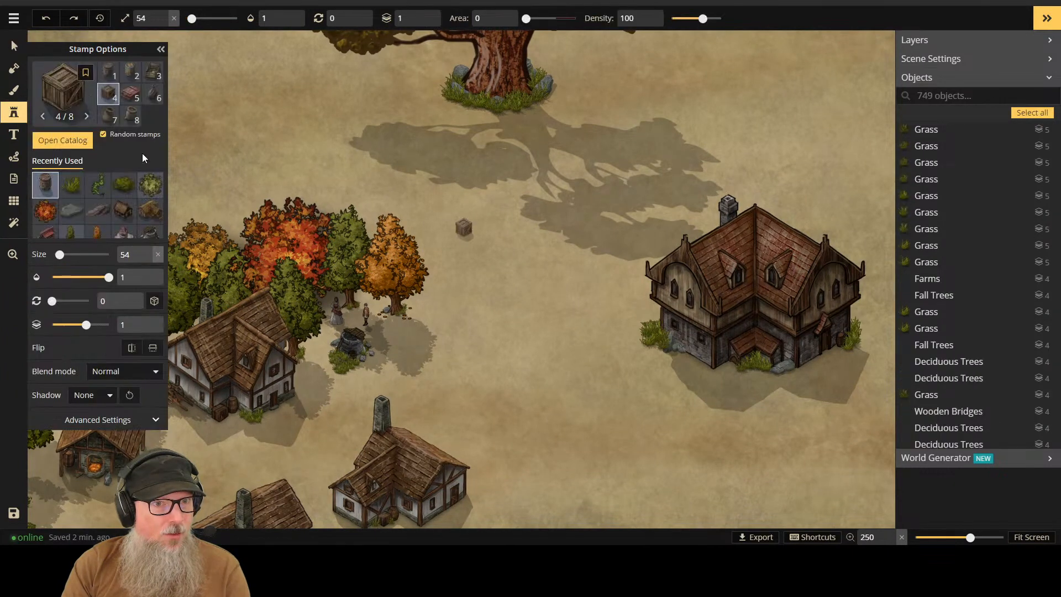
# Step: Choose barrel variant 2 with random stamps turned off, and set the size to 53 and the opacity to 1
pyautogui.click(464, 227)
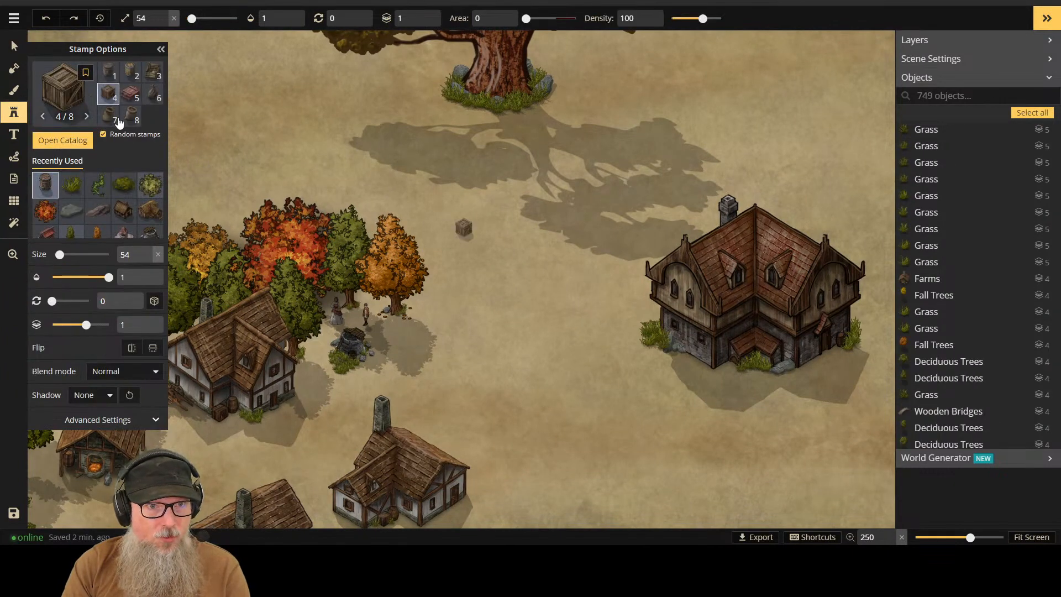
pyautogui.click(131, 78)
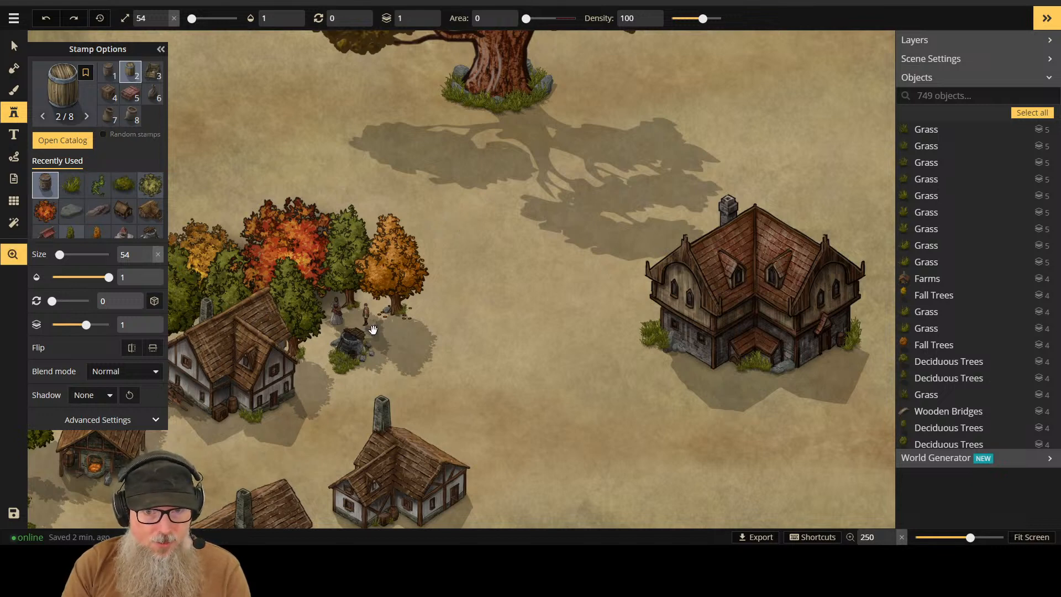
pyautogui.scroll(5, 373, 330)
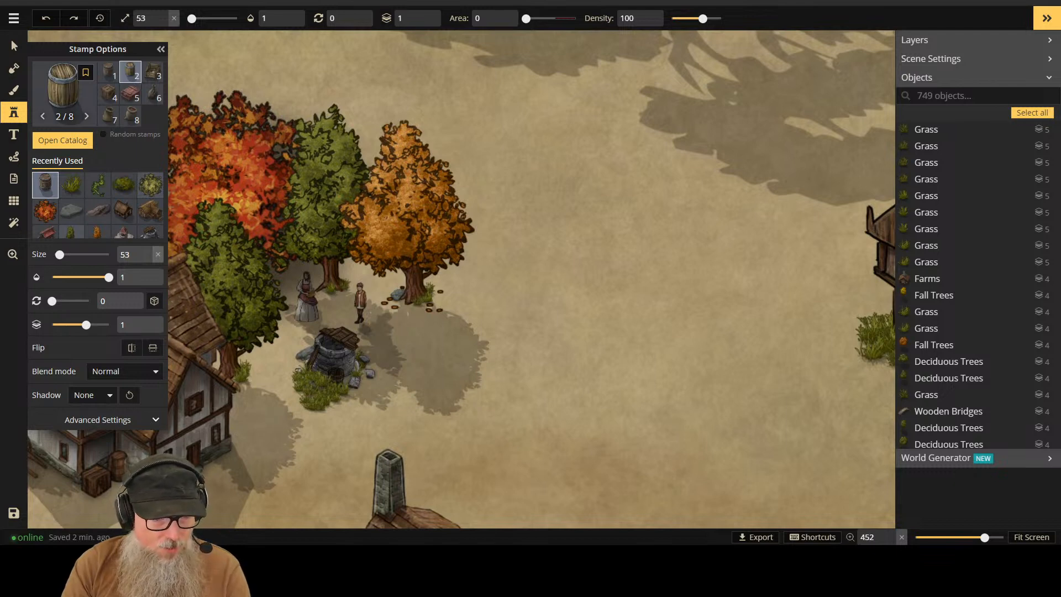
pyautogui.moveTo(109, 277); pyautogui.dragTo(107, 277)
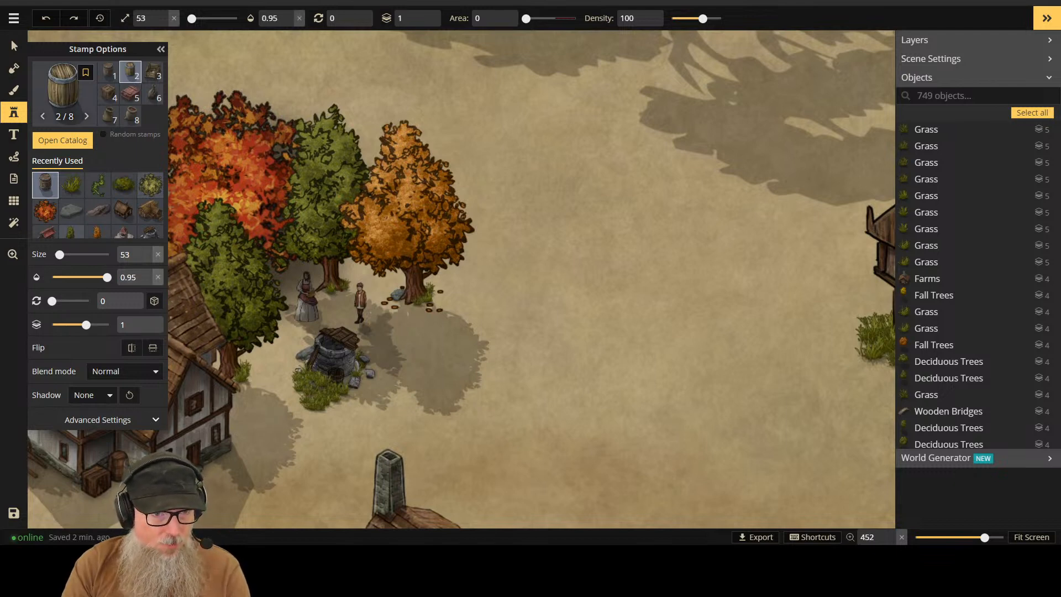
pyautogui.click(158, 277)
pyautogui.click(12, 254)
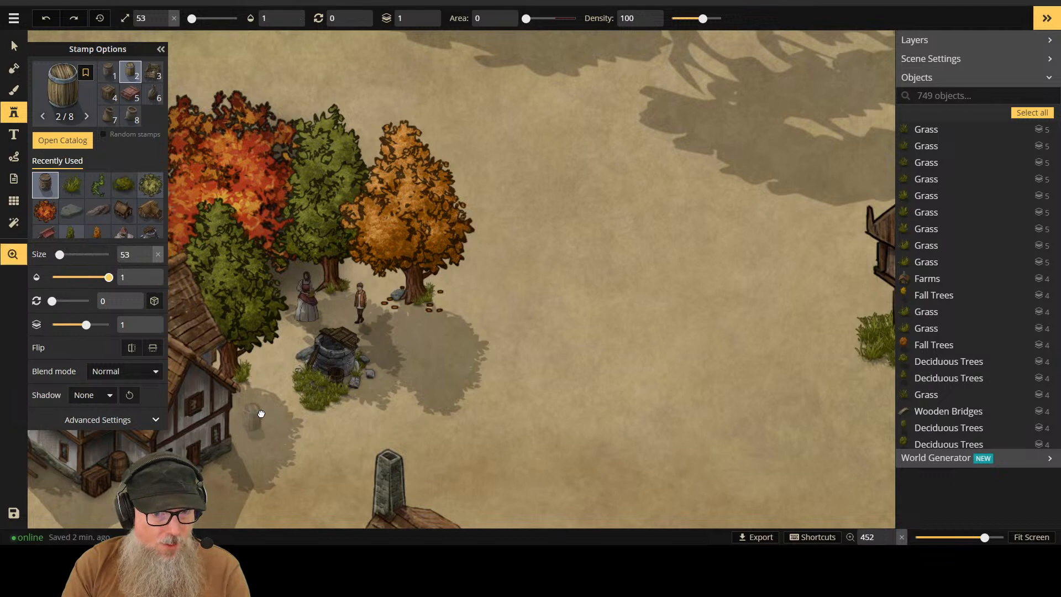
pyautogui.moveTo(254, 420); pyautogui.dragTo(423, 83)
pyautogui.press('Escape')
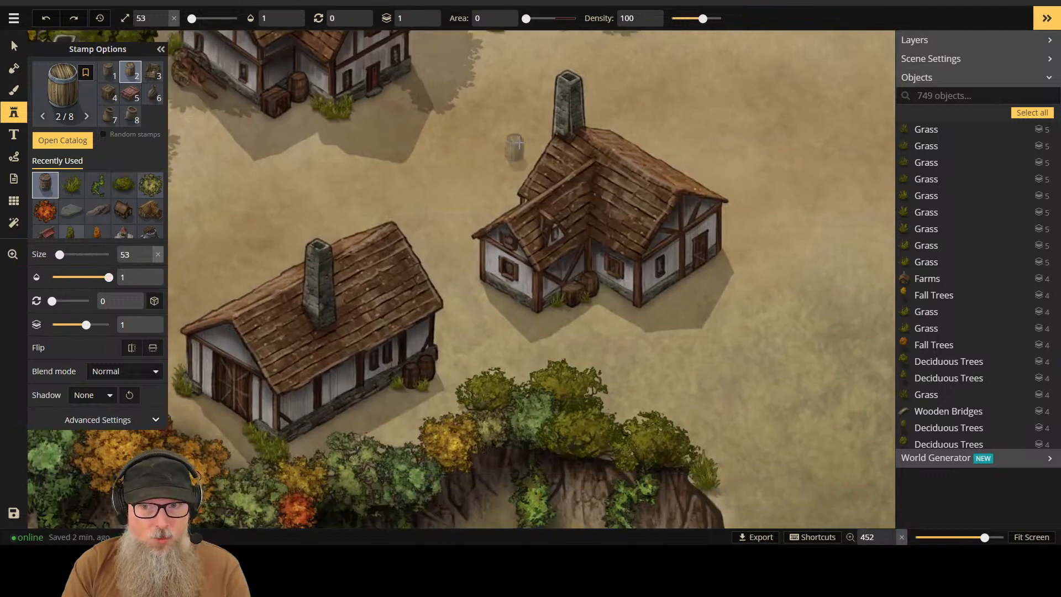
# Step: Stamp one barrel at the outer corner of the L-shaped house and another beside the left post of the forge
pyautogui.click(728, 250)
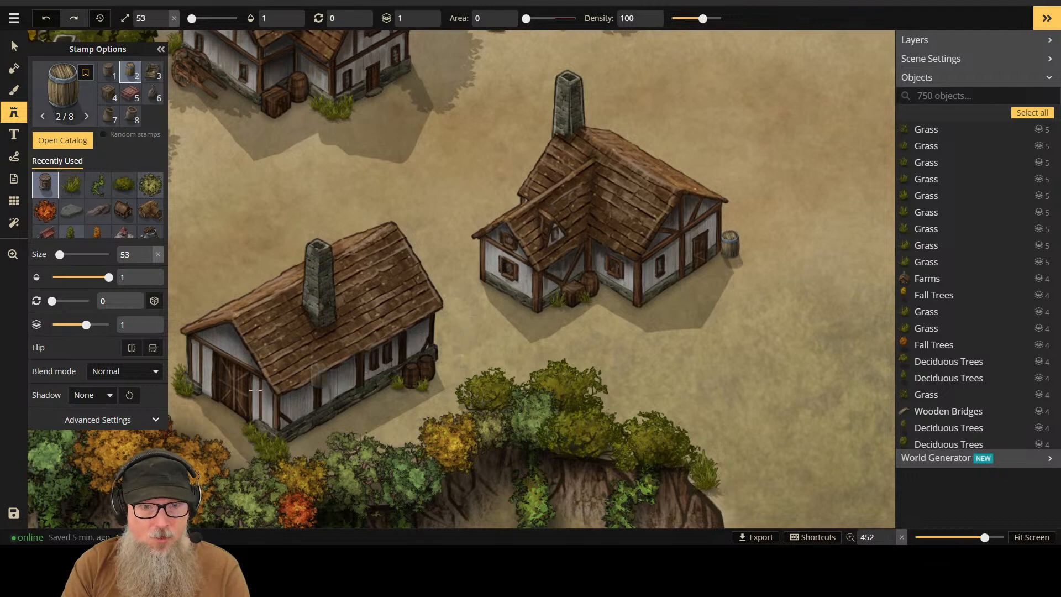
pyautogui.moveTo(331, 162); pyautogui.dragTo(671, 178)
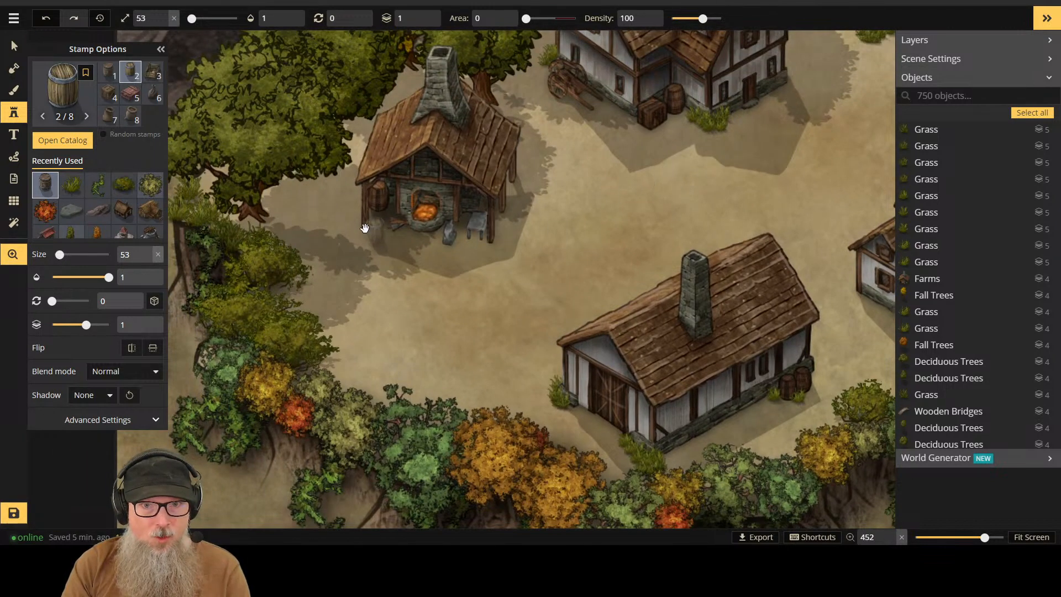
pyautogui.press('space')
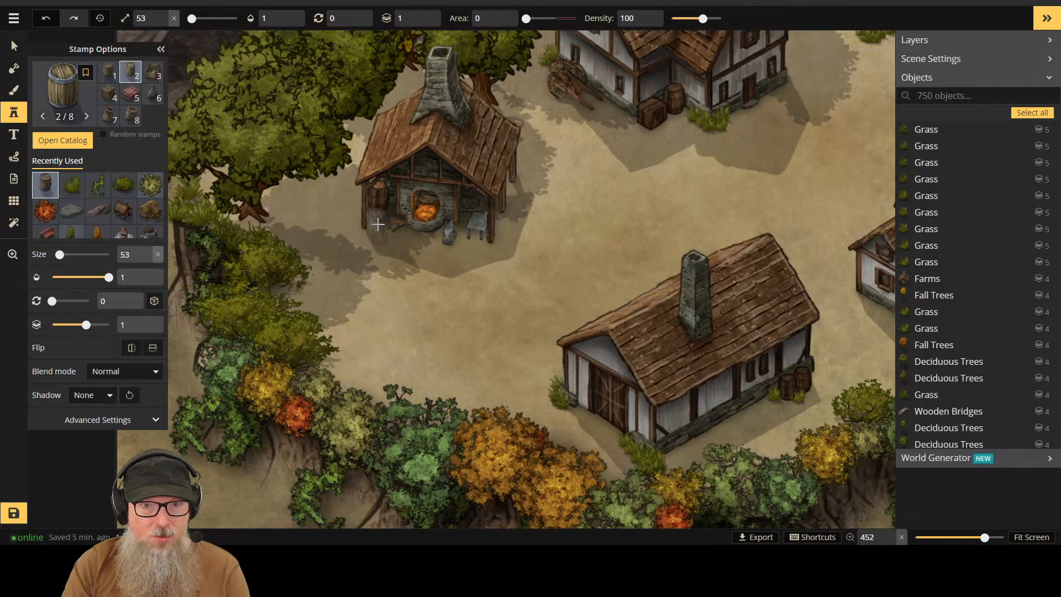
pyautogui.click(379, 219)
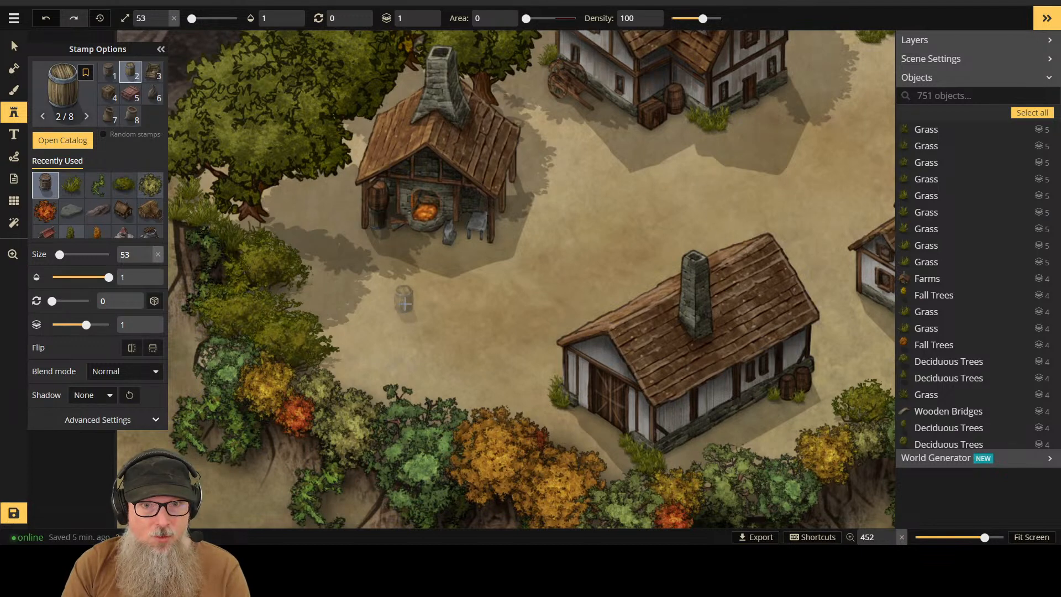
# Step: Select the barrel stamped at the forge and raise it to layer 4
pyautogui.click(14, 45)
pyautogui.click(379, 218)
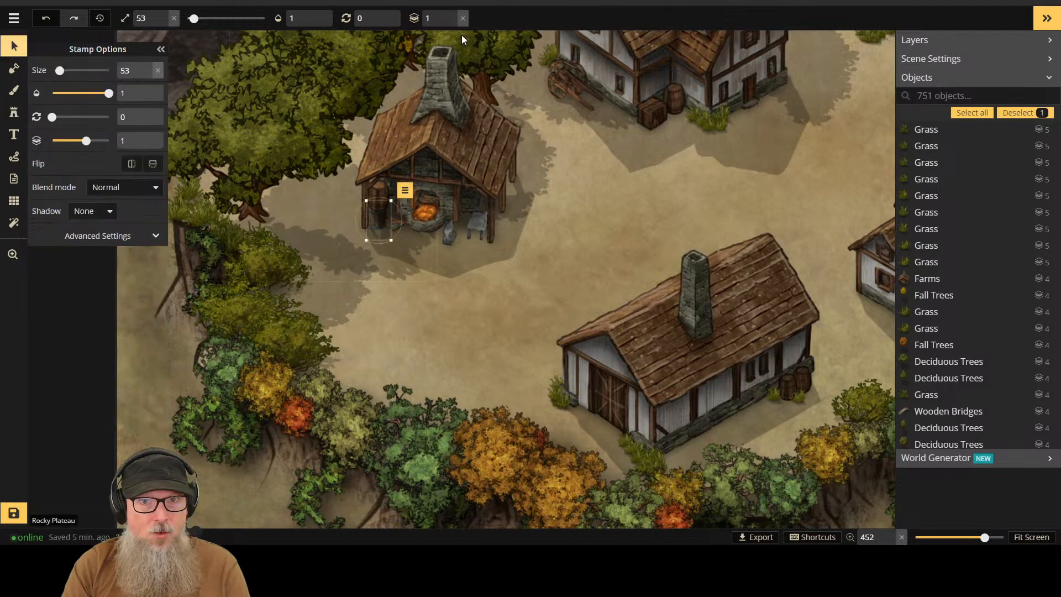
pyautogui.click(453, 15)
pyautogui.click(454, 15)
pyautogui.click(453, 14)
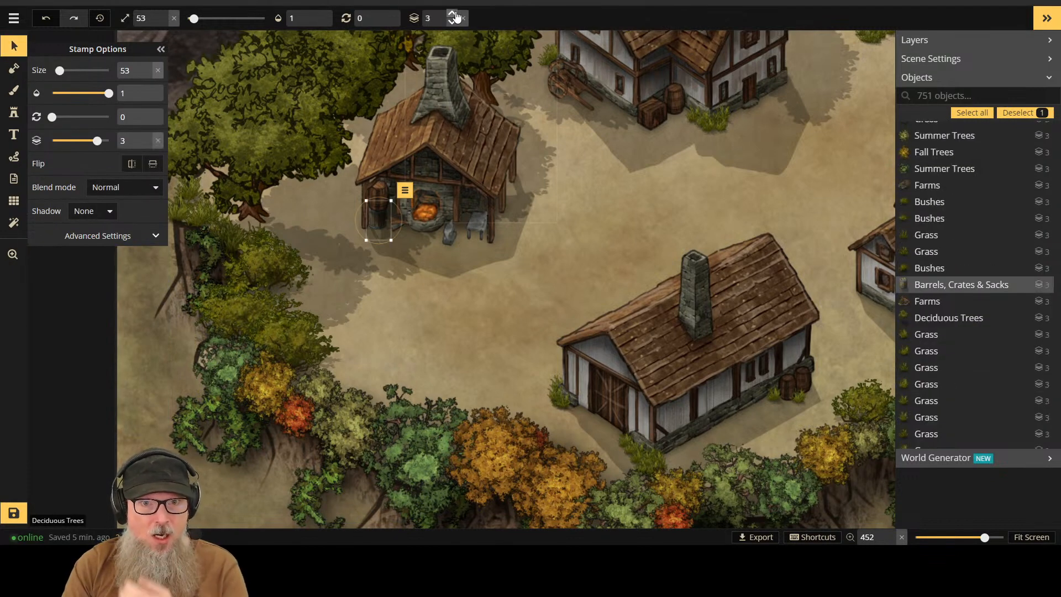
# Step: Select the barrel at the corner of the L-shaped house and raise it to layer 3
pyautogui.press('Right')
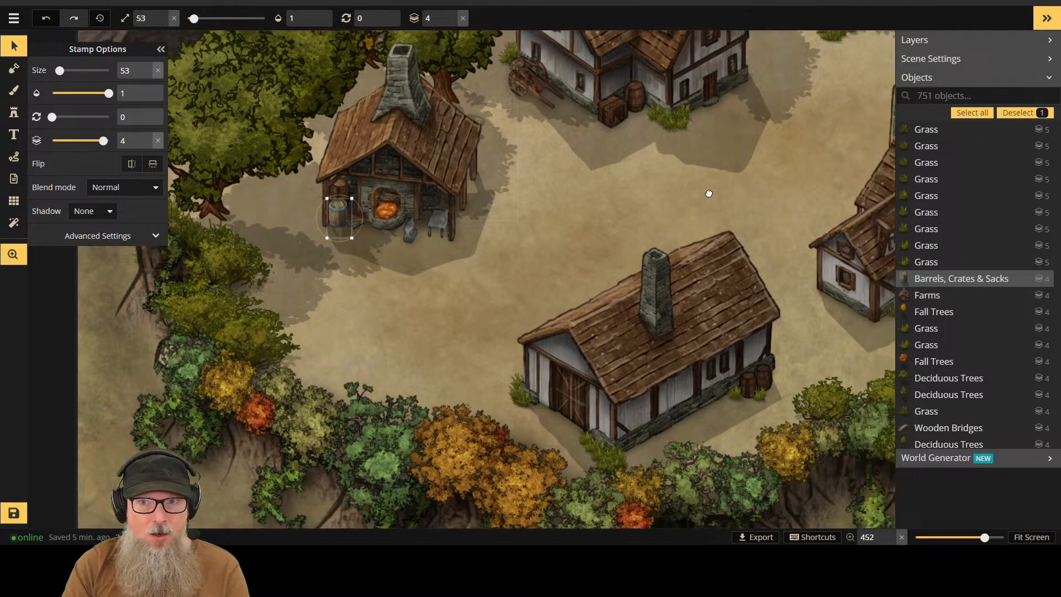
pyautogui.click(829, 241)
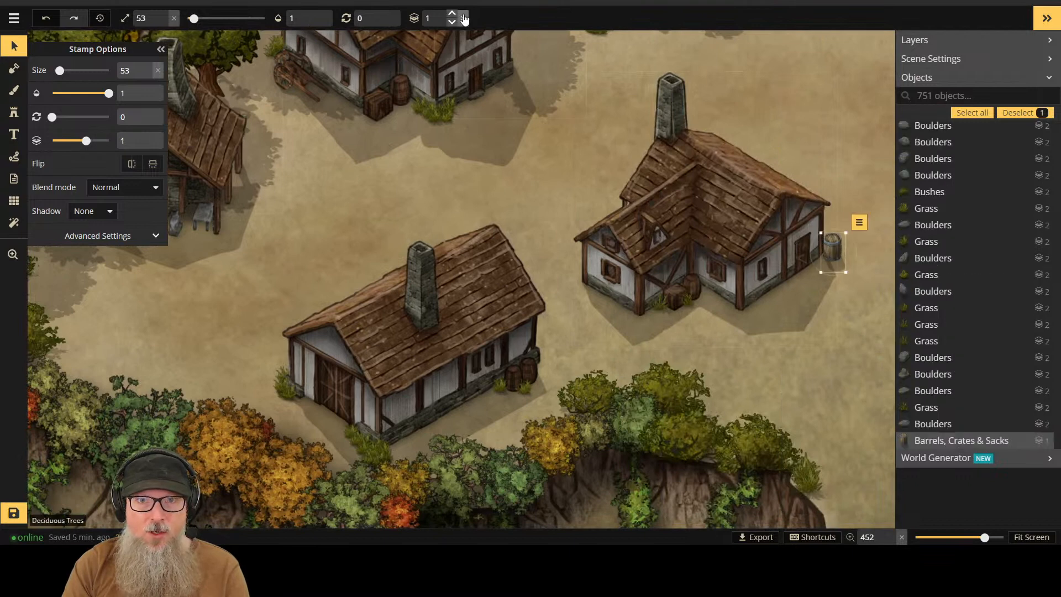
pyautogui.click(452, 15)
pyautogui.click(452, 14)
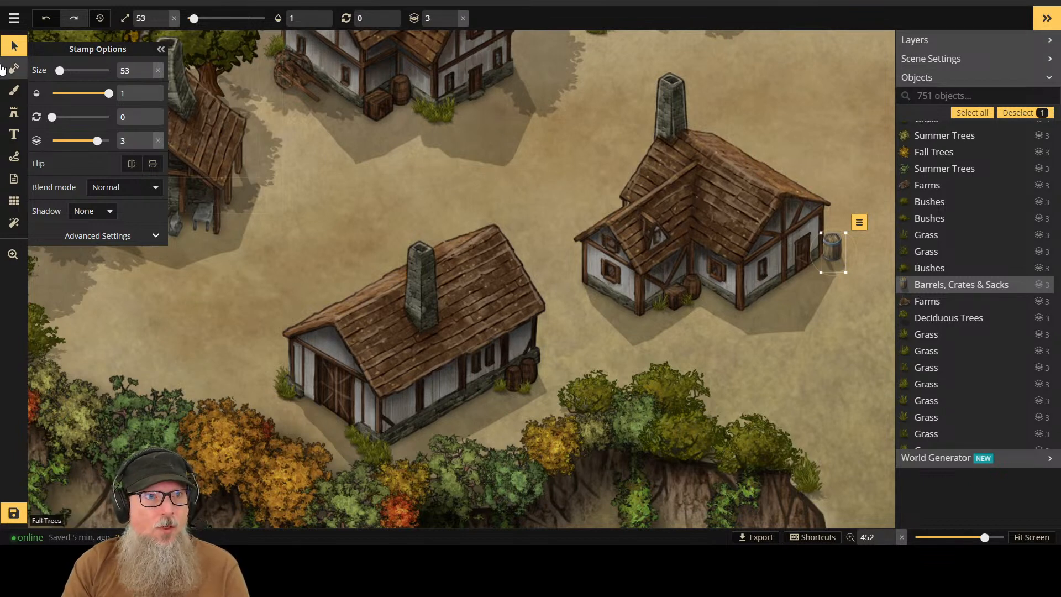
# Step: Search the stamp catalog for "cart" and try out the Hay Cart from Fantasy Regional HD near the chimney house
pyautogui.click(14, 112)
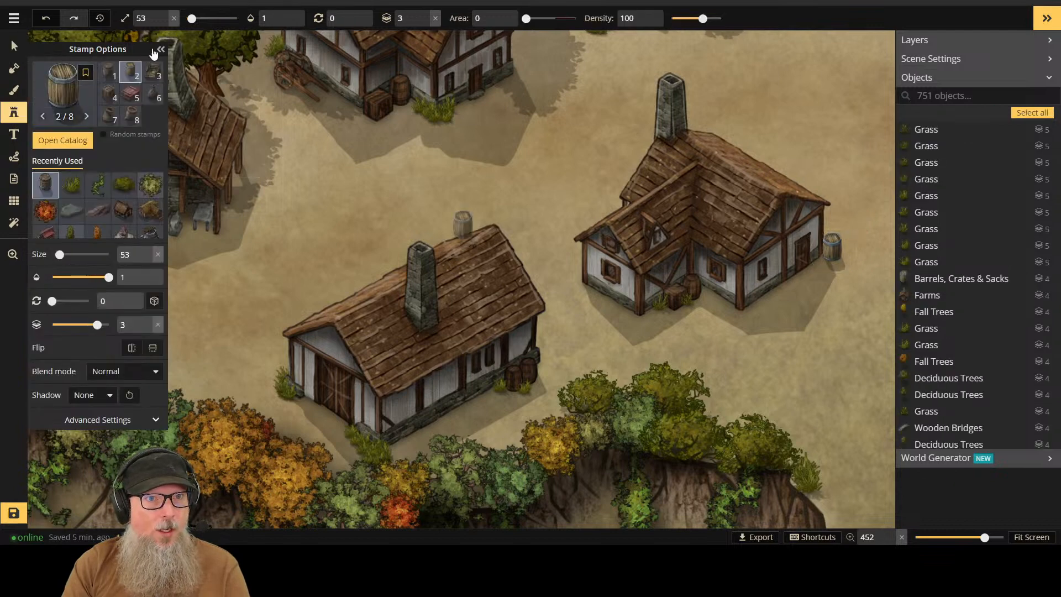
pyautogui.click(79, 141)
pyautogui.press('BackSpace')
pyautogui.press('BackSpace')
pyautogui.press('BackSpace')
pyautogui.press('BackSpace')
pyautogui.press('BackSpace')
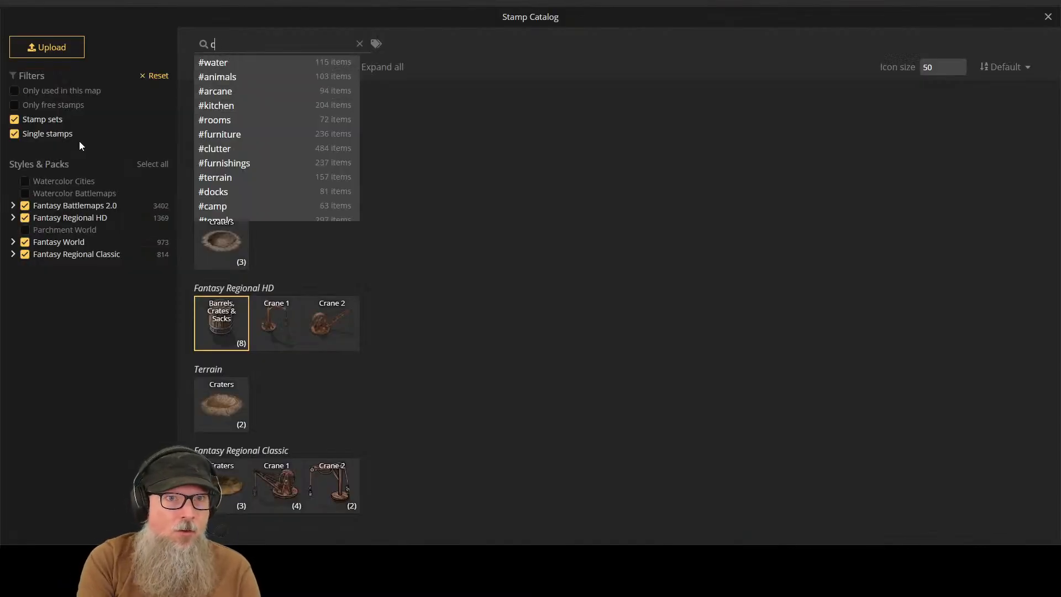
pyautogui.write('cart')
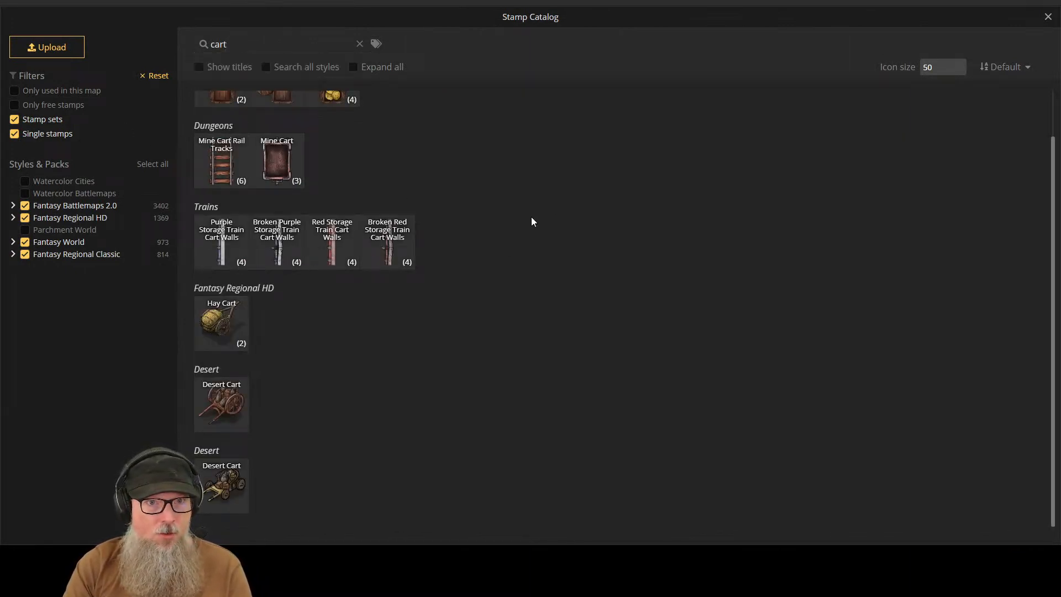
pyautogui.scroll(1, 532, 221)
pyautogui.scroll(-1, 493, 186)
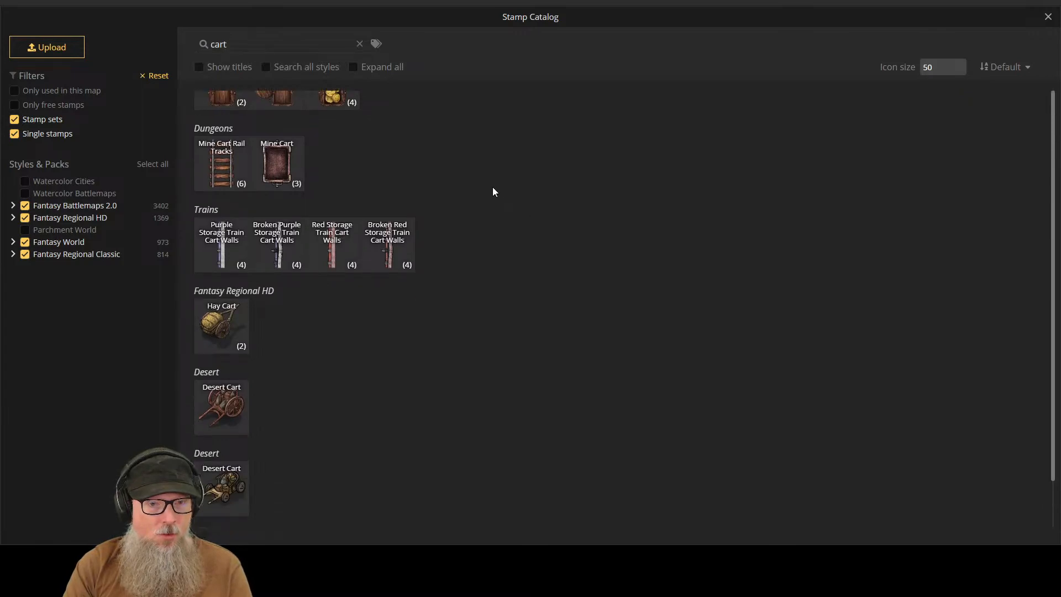
pyautogui.click(232, 331)
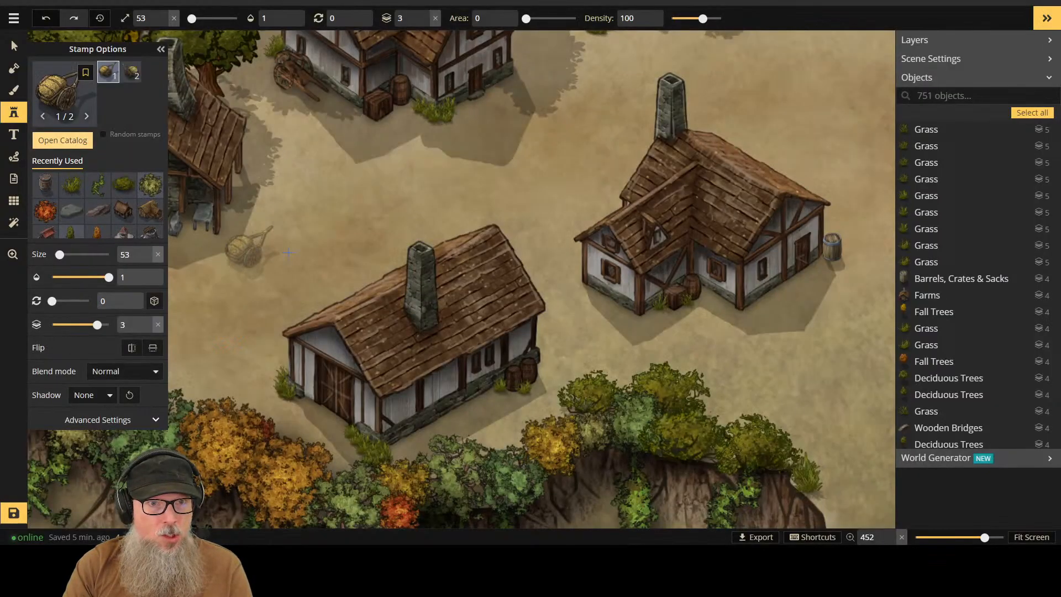
pyautogui.click(464, 229)
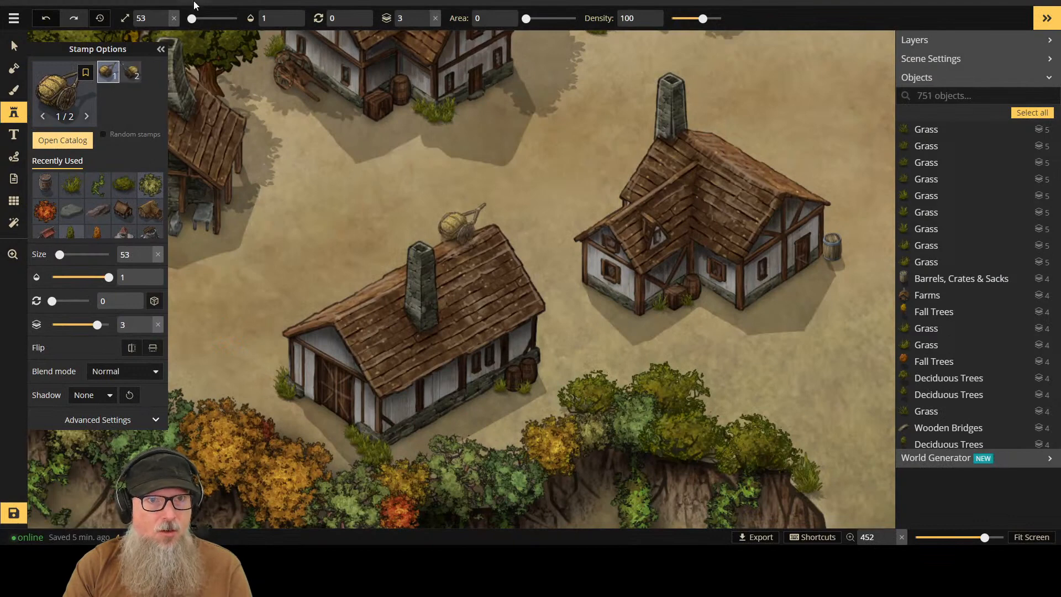
# Step: Search the stamp catalog for "wagon" and pick the first Eastern Wagon
pyautogui.click(63, 140)
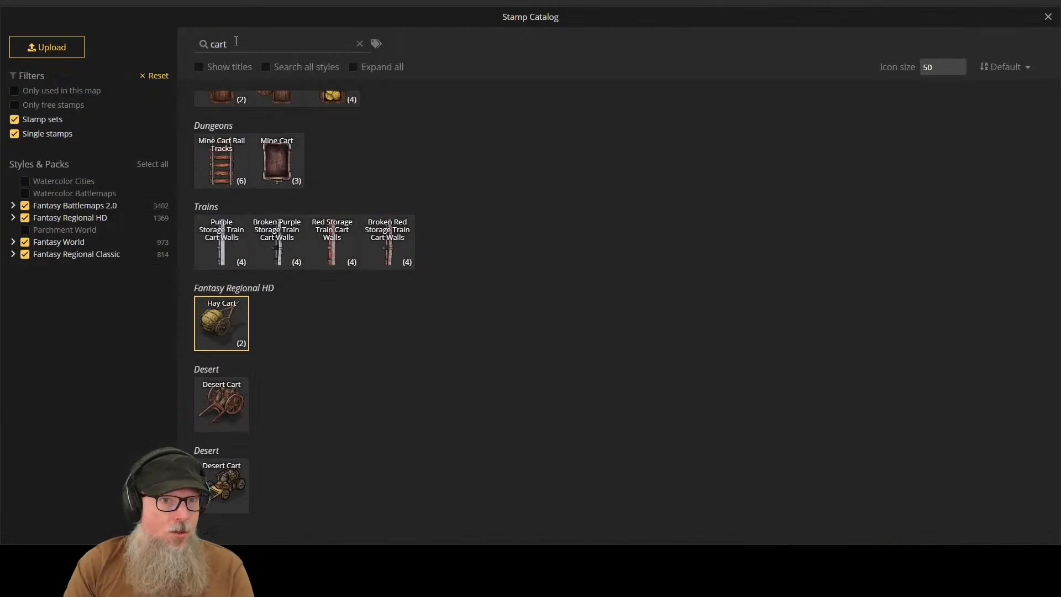
pyautogui.write('wagon')
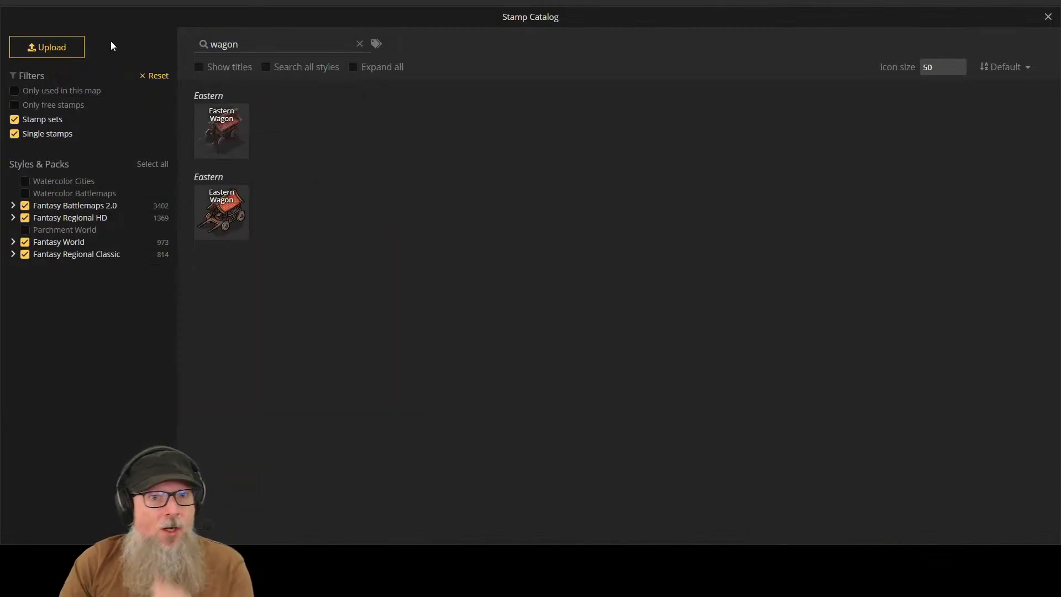
pyautogui.click(221, 131)
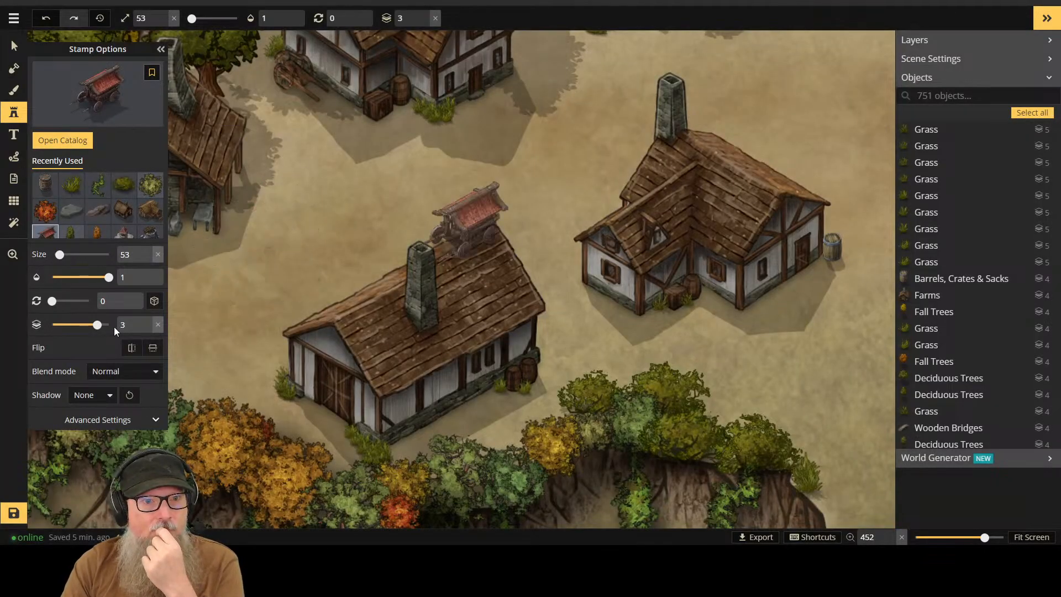
# Step: Flip the wagon horizontally and stamp it at size 53 on the open ground between the forge and the bushes
pyautogui.click(131, 350)
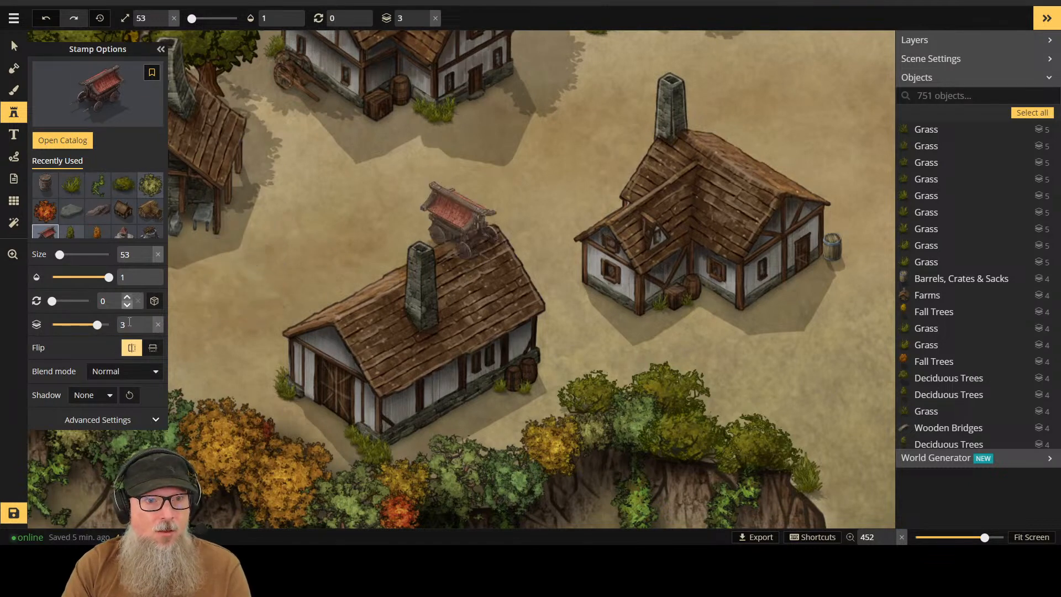
pyautogui.click(131, 349)
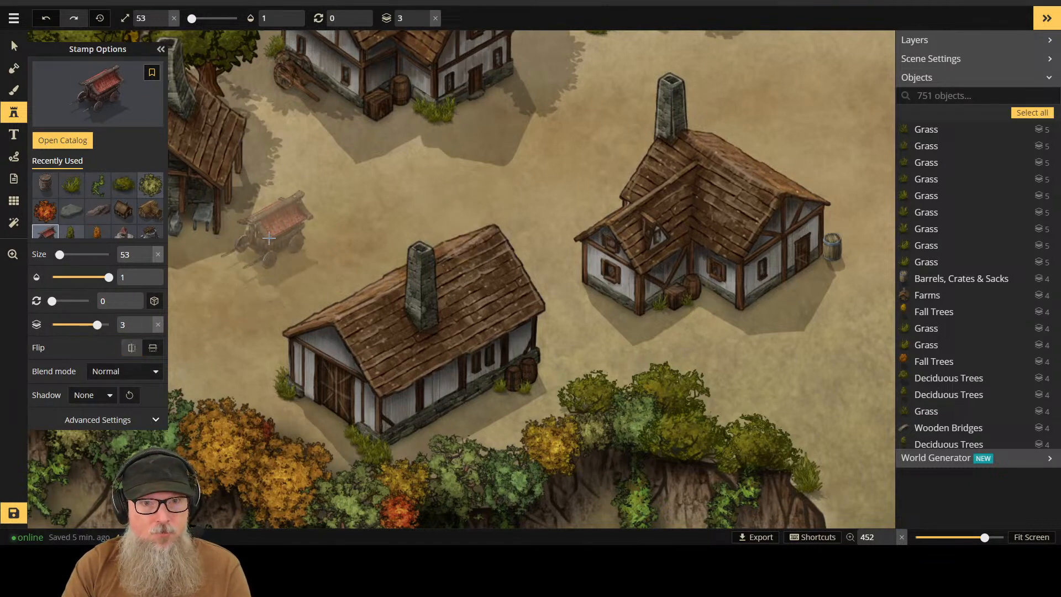
pyautogui.press('space')
pyautogui.moveTo(322, 225); pyautogui.dragTo(562, 228)
pyautogui.click(471, 224)
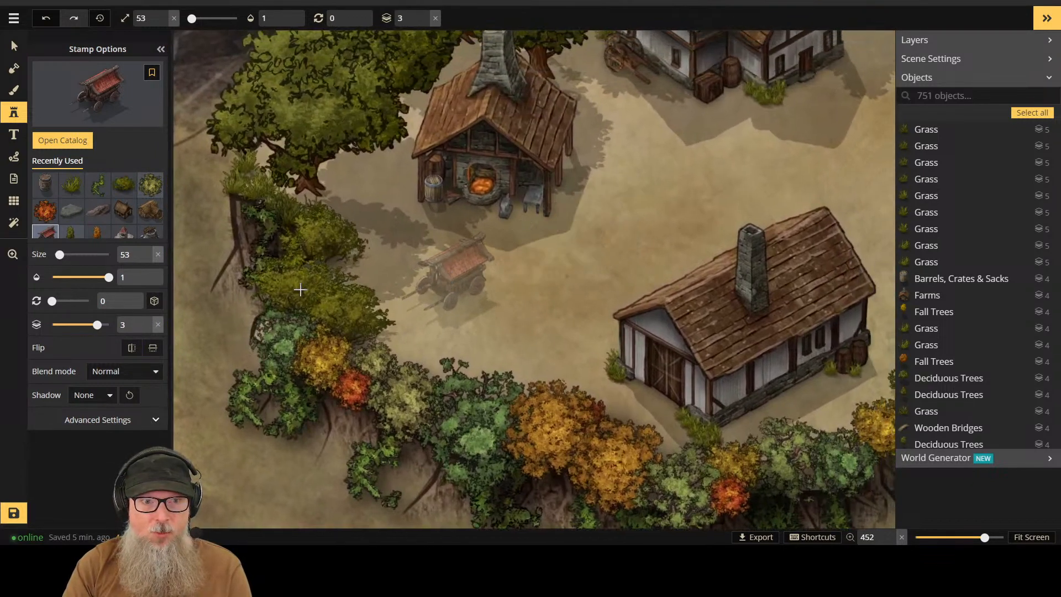
pyautogui.click(137, 350)
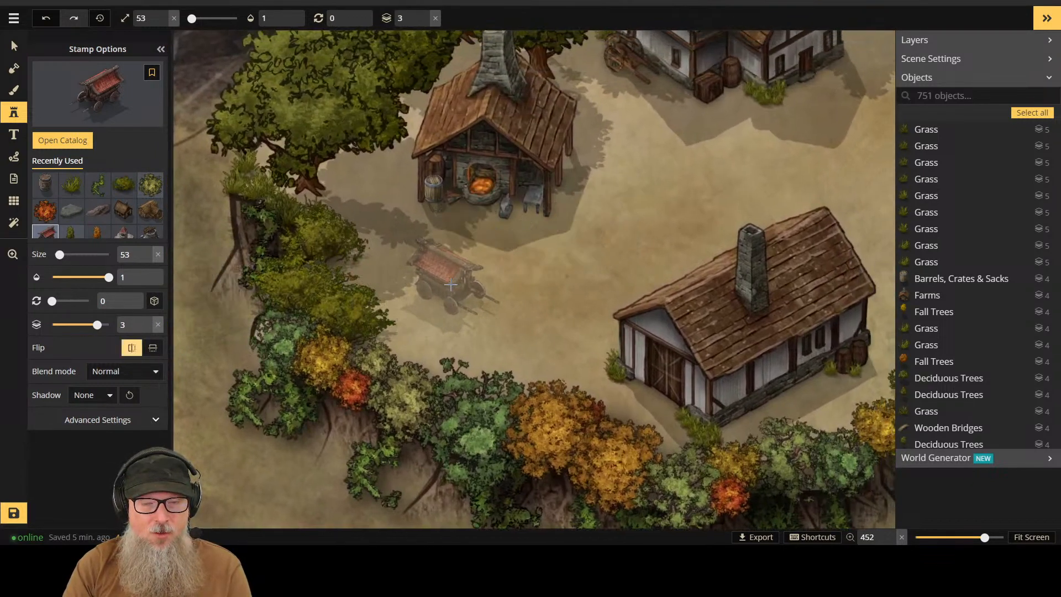
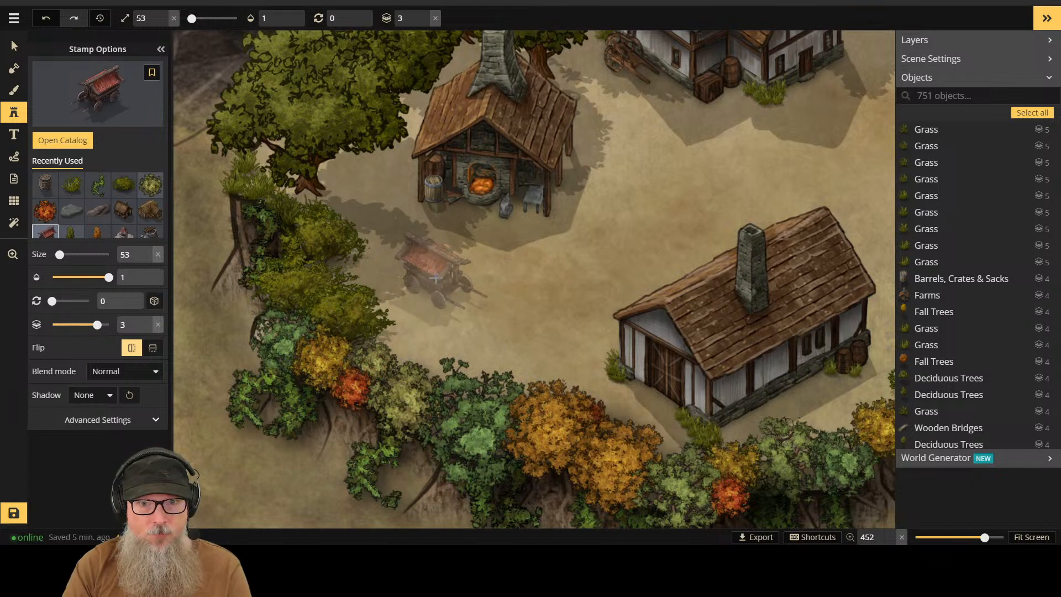
pyautogui.click(421, 264)
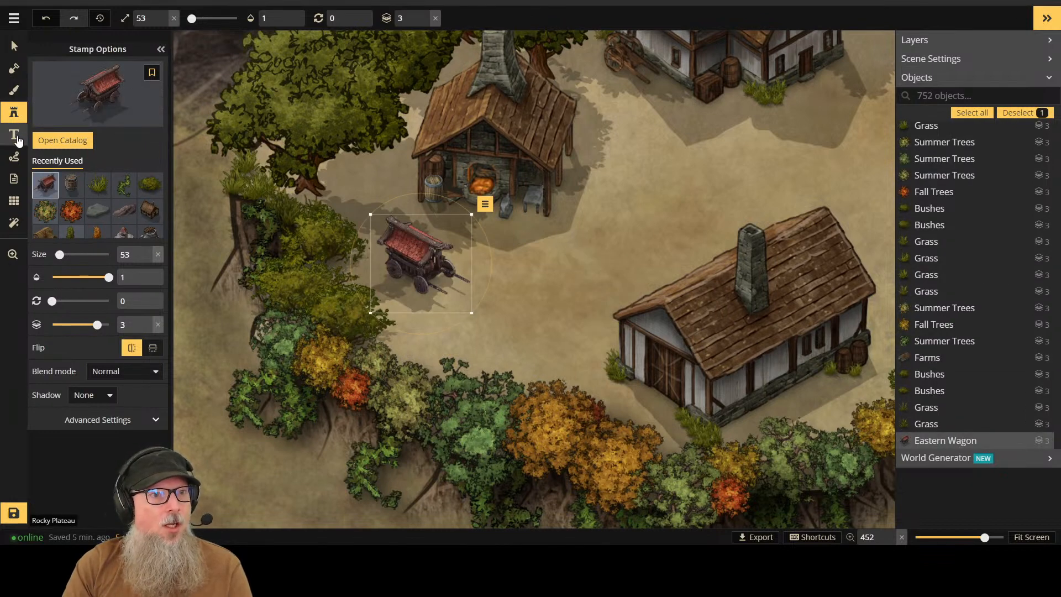
# Step: Search the stamp catalog for "peasant" and pick the Peasants set from Humanoids
pyautogui.click(15, 114)
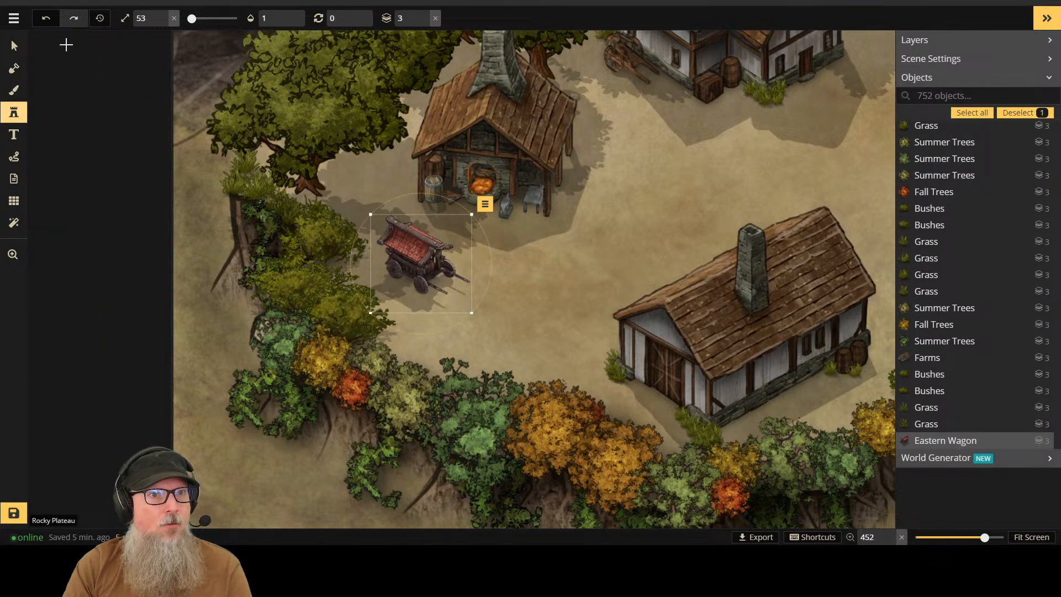
pyautogui.click(21, 122)
pyautogui.click(80, 137)
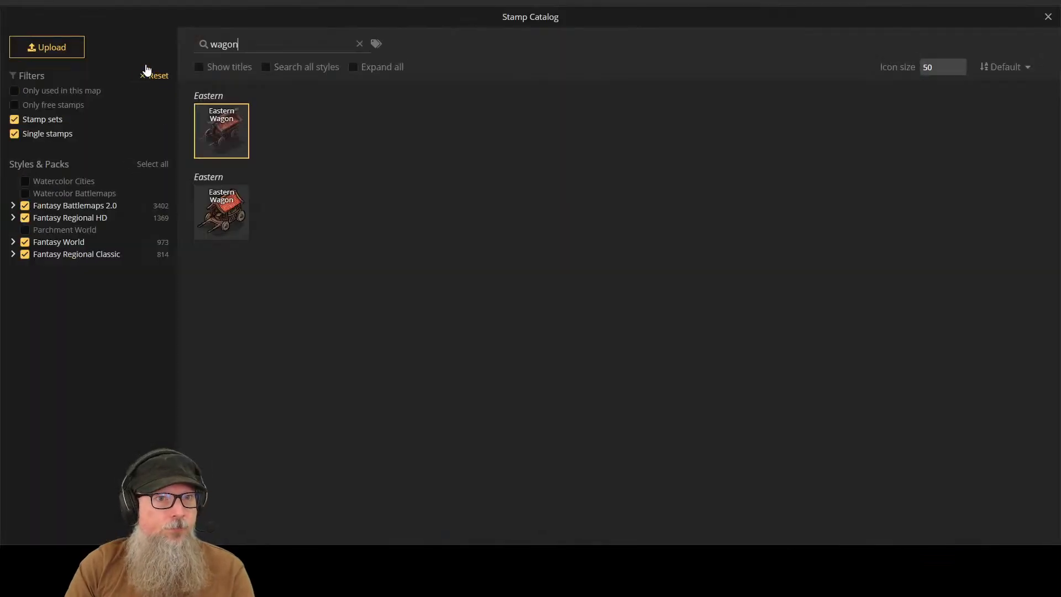
pyautogui.press('BackSpace')
pyautogui.press('BackSpace')
pyautogui.press('BackSpace')
pyautogui.press('BackSpace')
pyautogui.press('BackSpace')
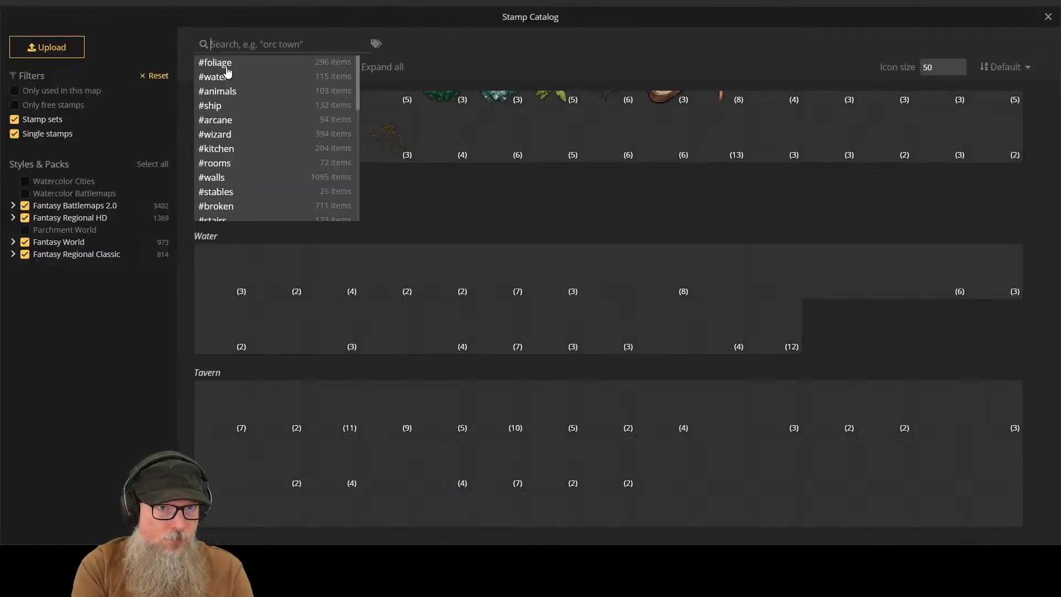
pyautogui.write('peasant')
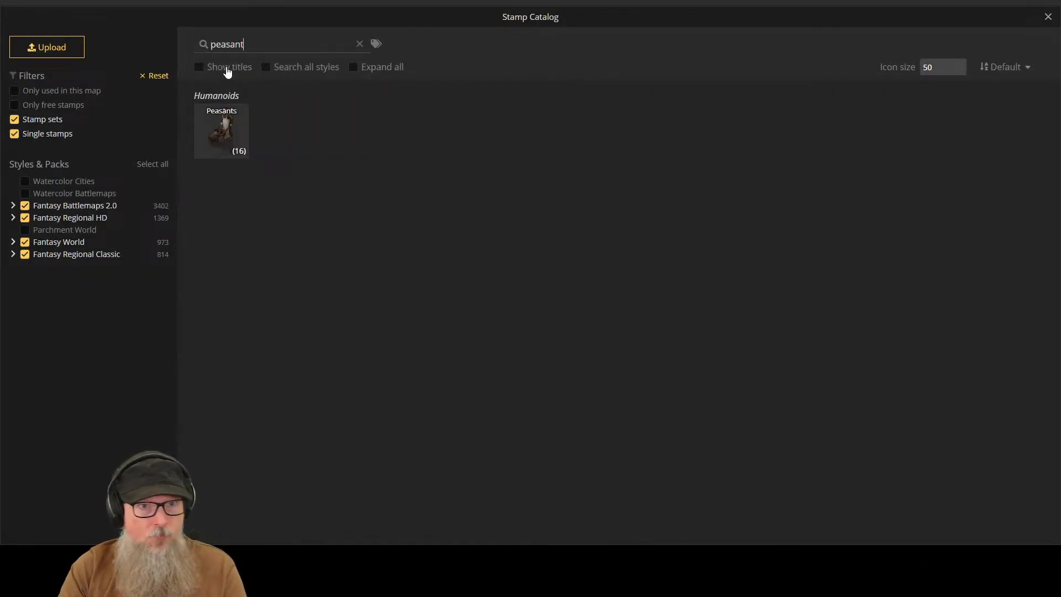
pyautogui.click(215, 125)
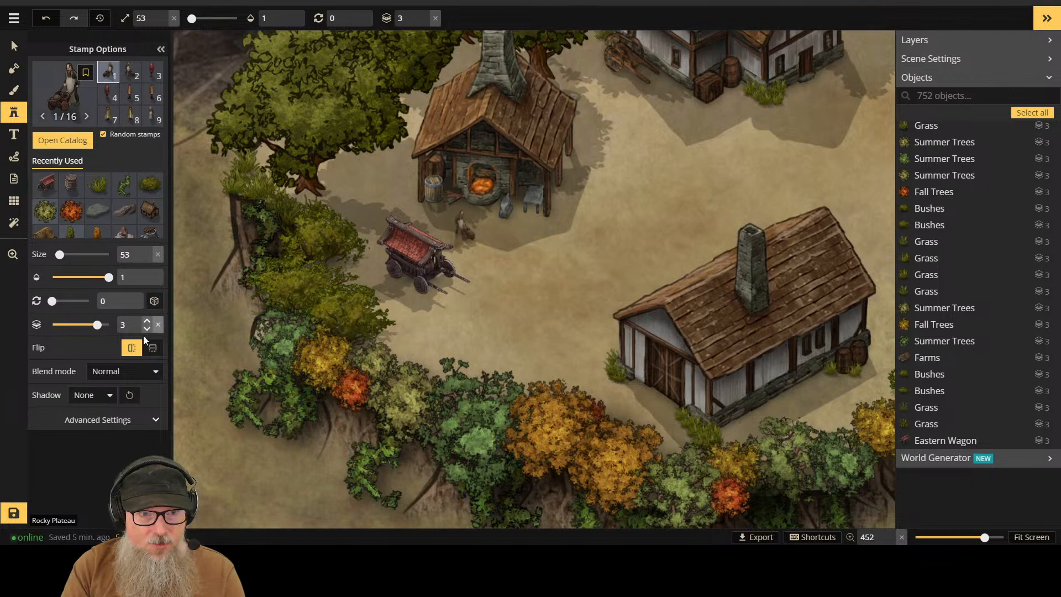
# Step: Turn off the horizontal flip and stamp peasant variant 1 at size 53 between the wagon and the forge
pyautogui.click(132, 347)
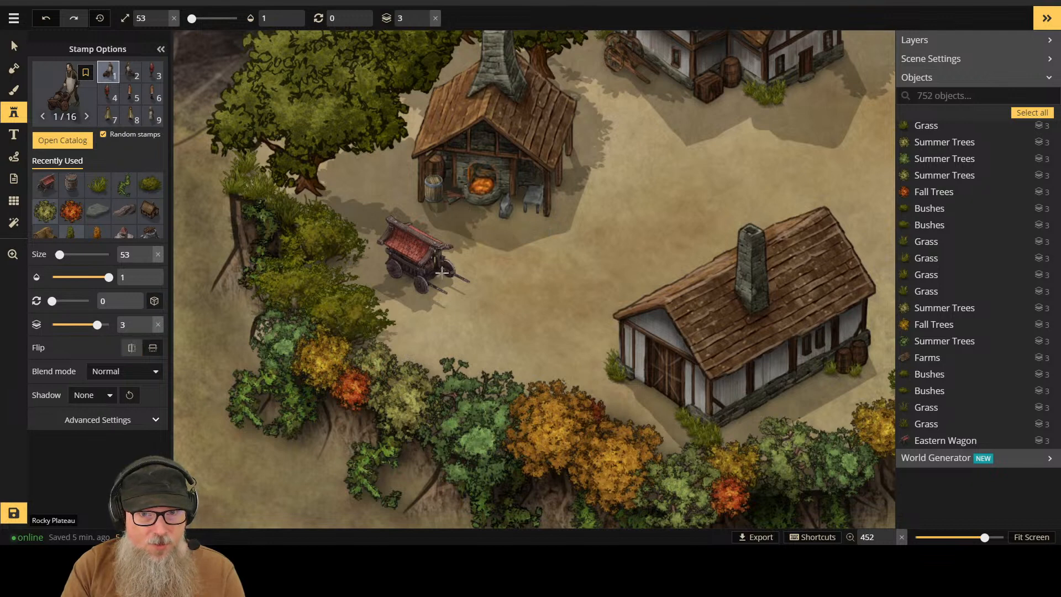
pyautogui.click(479, 239)
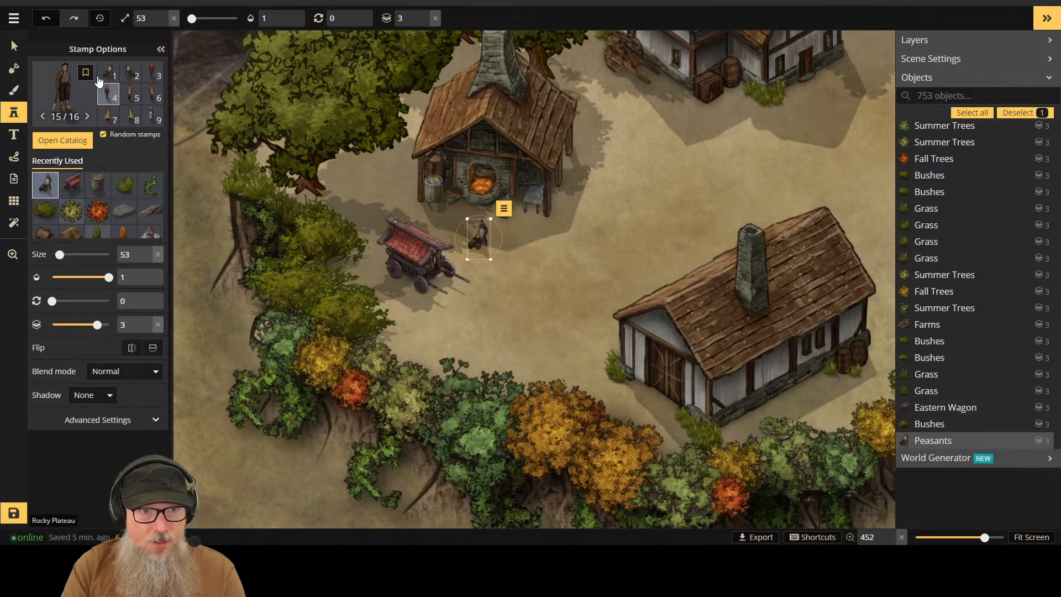
# Step: Select the existing peasant woman beside the well to check her stamp size
pyautogui.press('v')
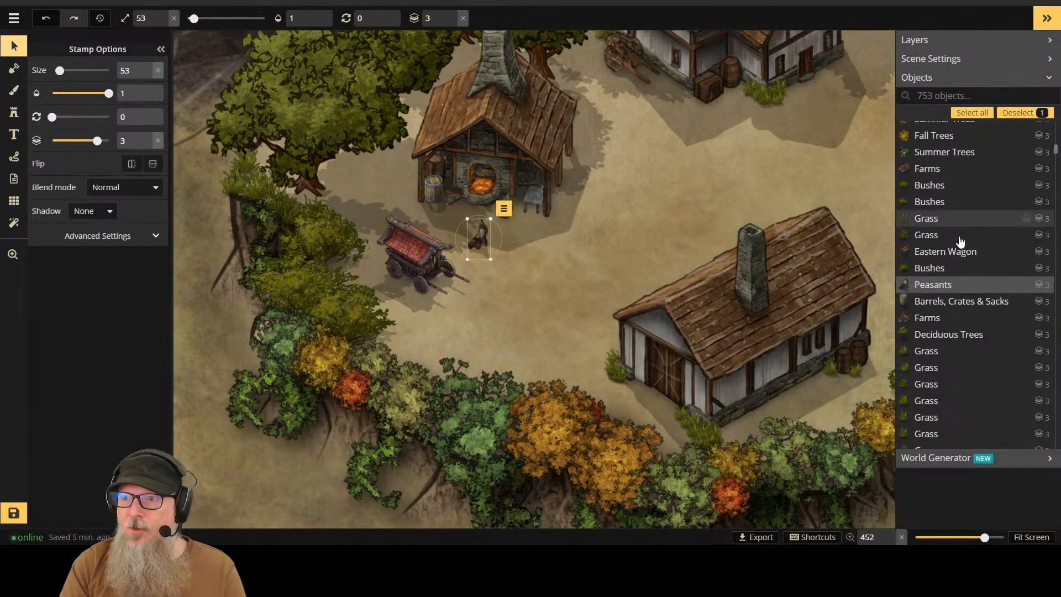
pyautogui.press('space')
pyautogui.moveTo(754, 189); pyautogui.dragTo(522, 245)
pyautogui.click(522, 244)
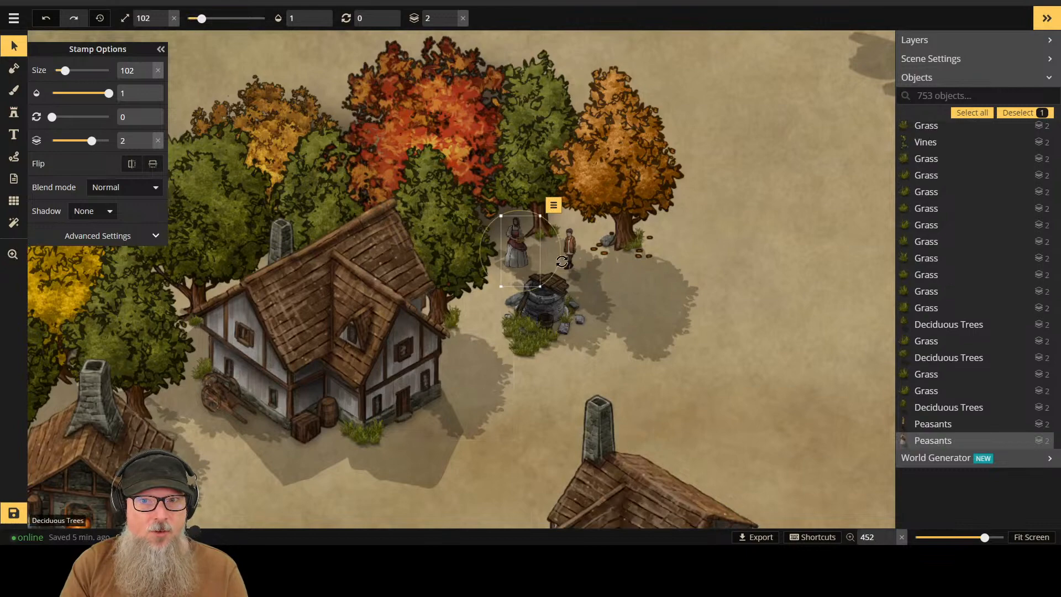
pyautogui.moveTo(421, 452); pyautogui.dragTo(735, 232)
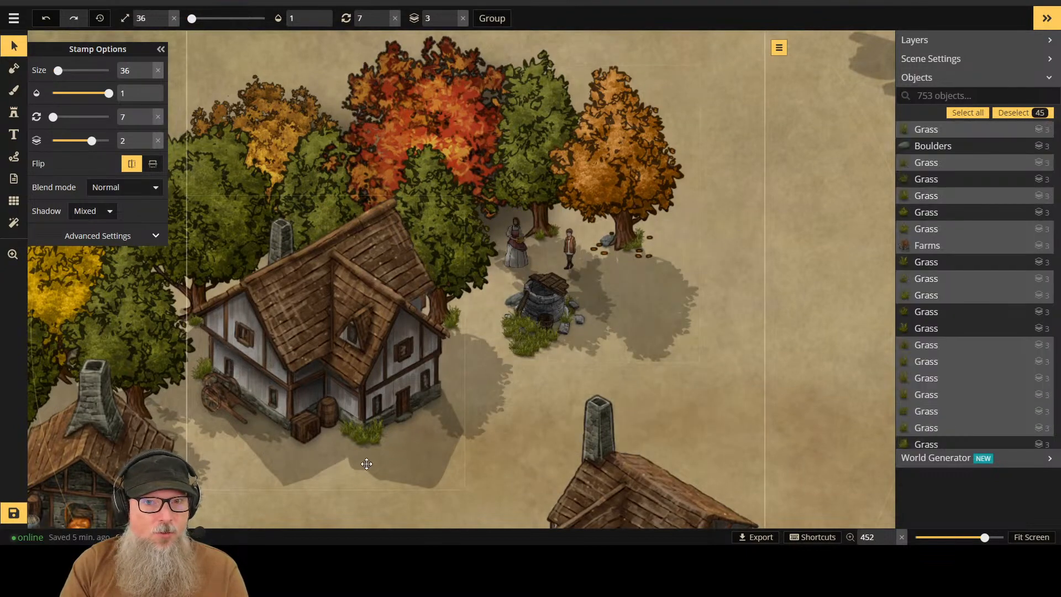
pyautogui.press('Right')
pyautogui.hotkey('ctrl', 'z')
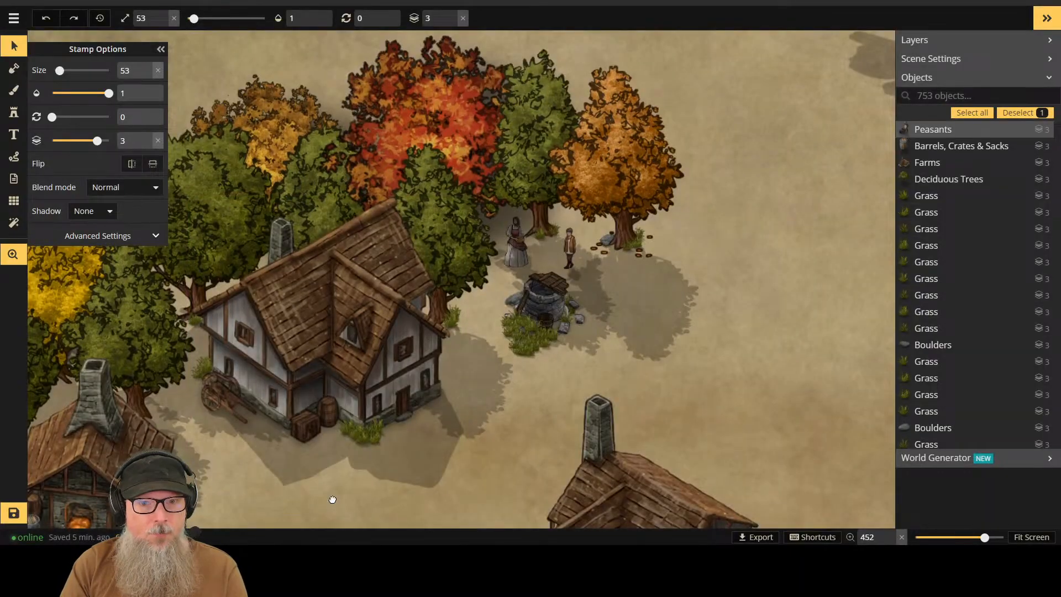
# Step: Enlarge the peasant standing between the wagon and the forge to size 100
pyautogui.moveTo(331, 497); pyautogui.dragTo(561, 302)
pyautogui.click(310, 360)
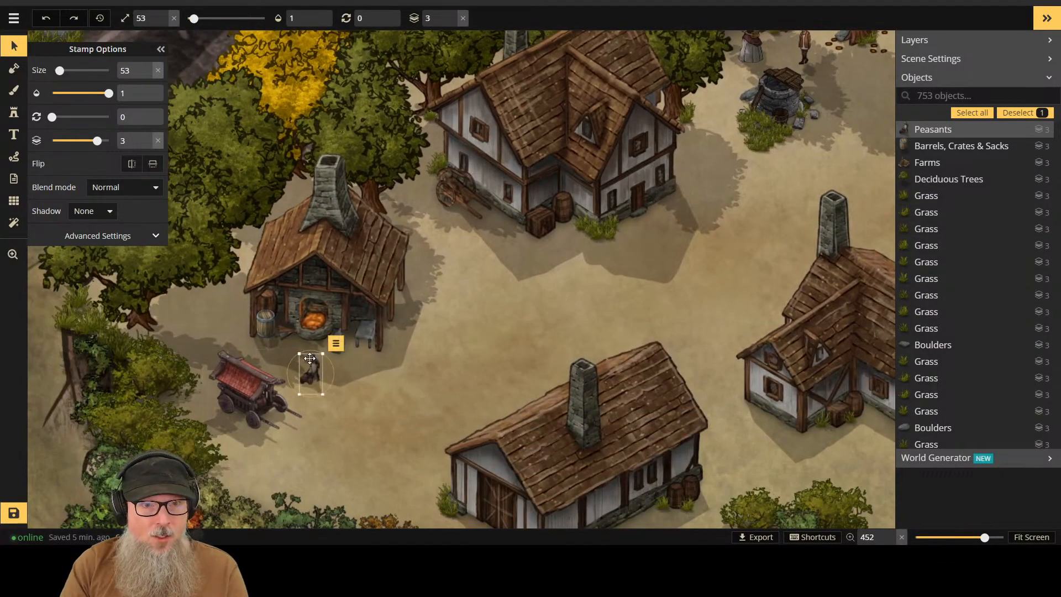
pyautogui.scroll(10, 131, 67)
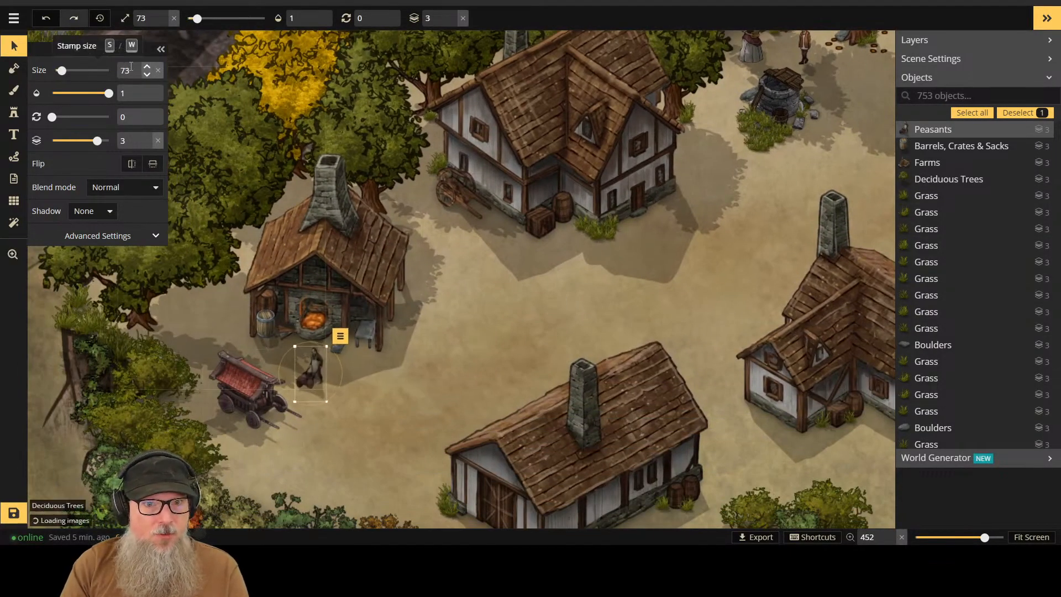
pyautogui.scroll(4, 132, 67)
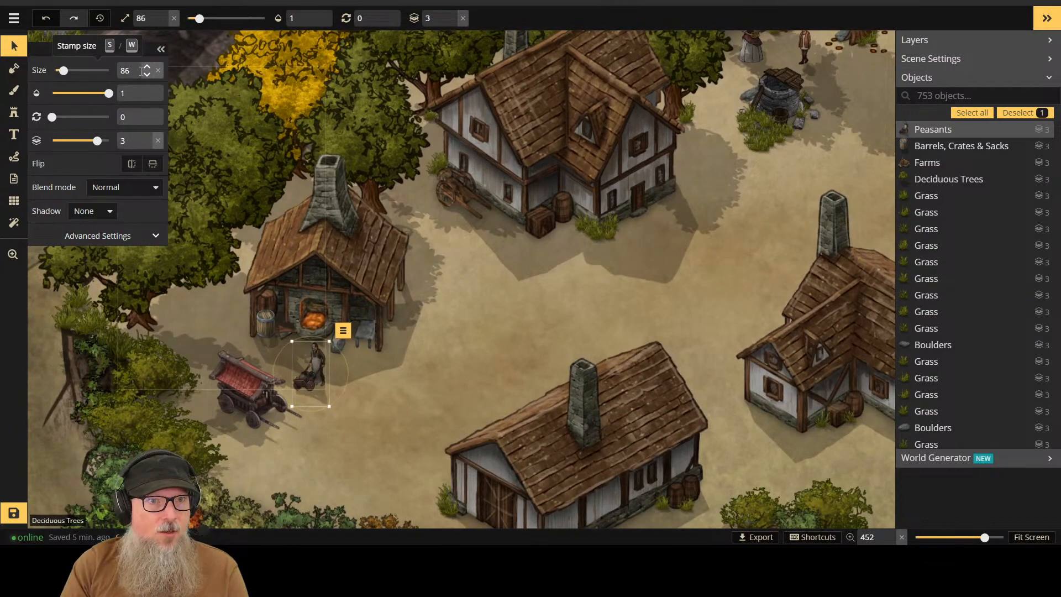
pyautogui.scroll(6, 142, 71)
pyautogui.scroll(1, 142, 71)
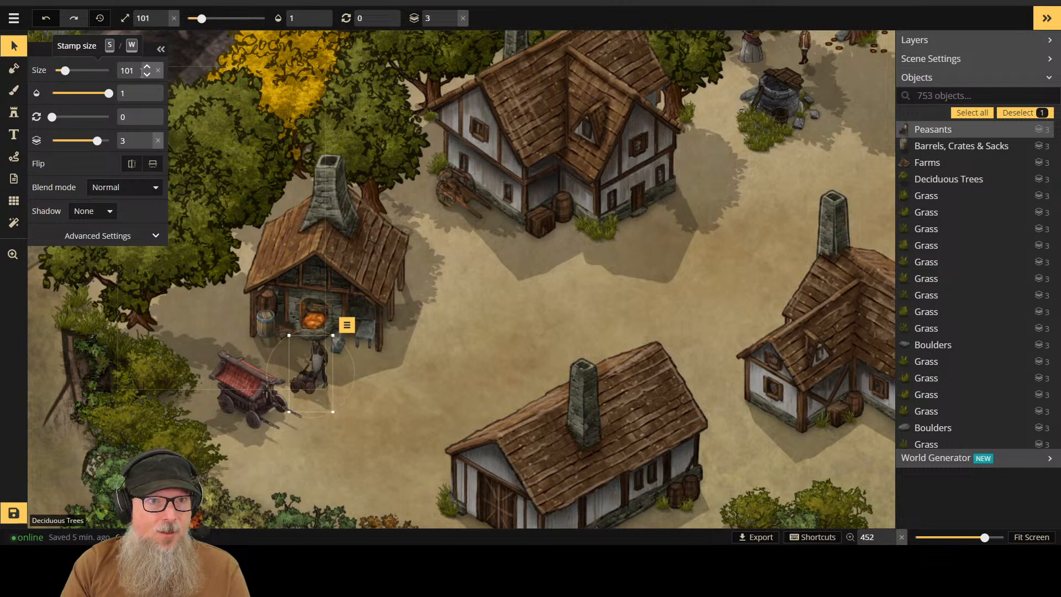
pyautogui.scroll(-1, 143, 73)
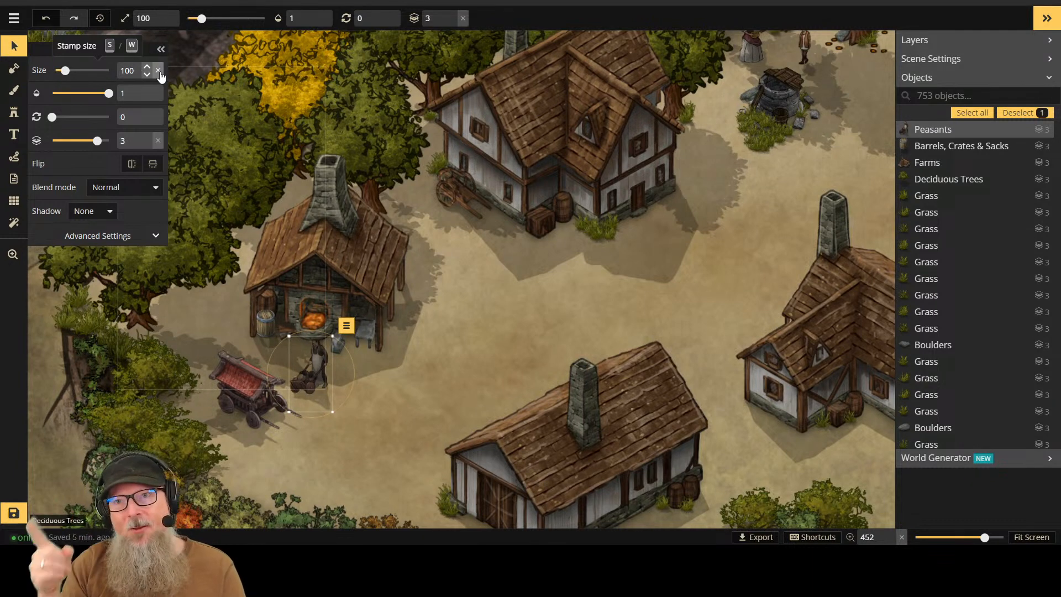
# Step: Enlarge the Eastern Wagon stamp in front of the forge to size 85
pyautogui.click(281, 396)
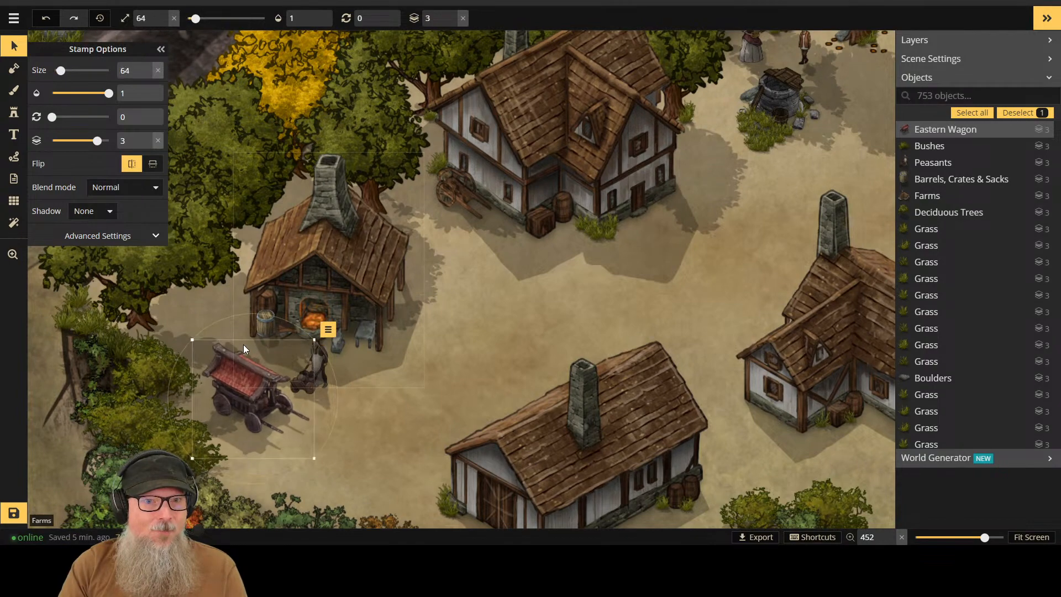
pyautogui.scroll(3, 243, 349)
pyautogui.scroll(2, 243, 349)
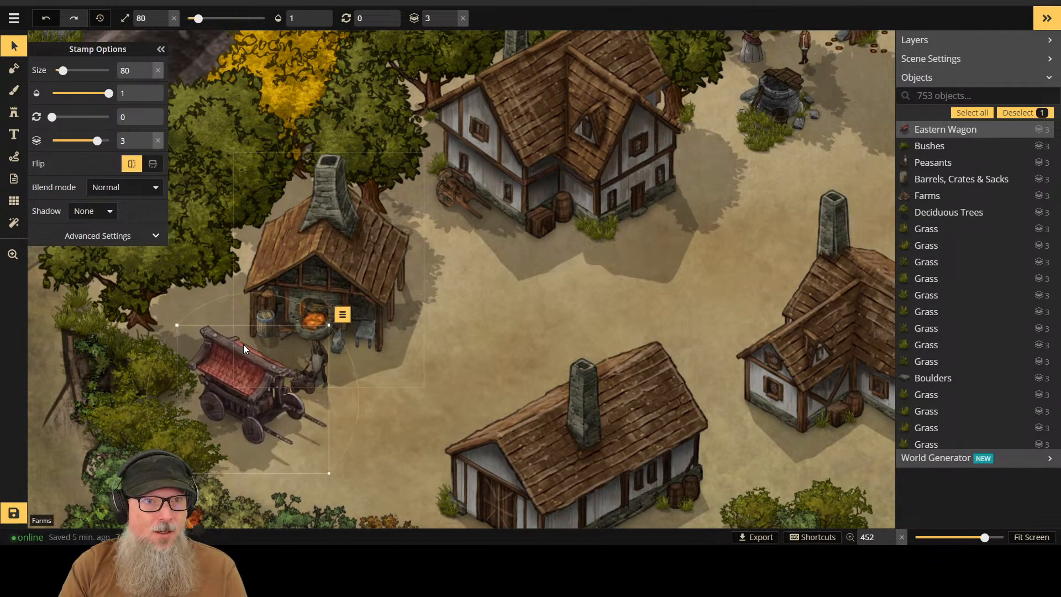
pyautogui.scroll(1, 243, 345)
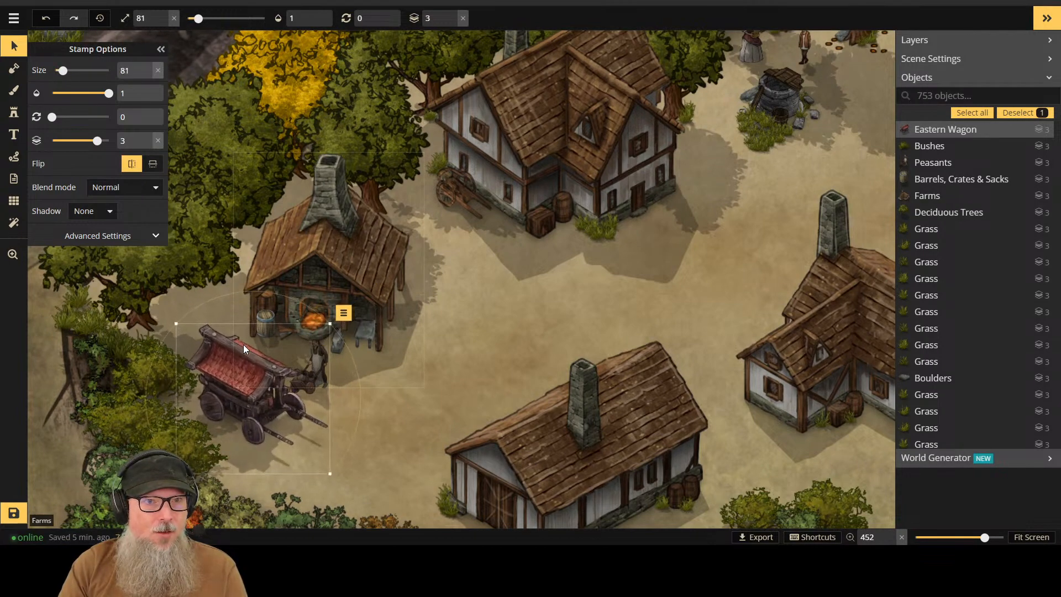
pyautogui.scroll(-1, 244, 348)
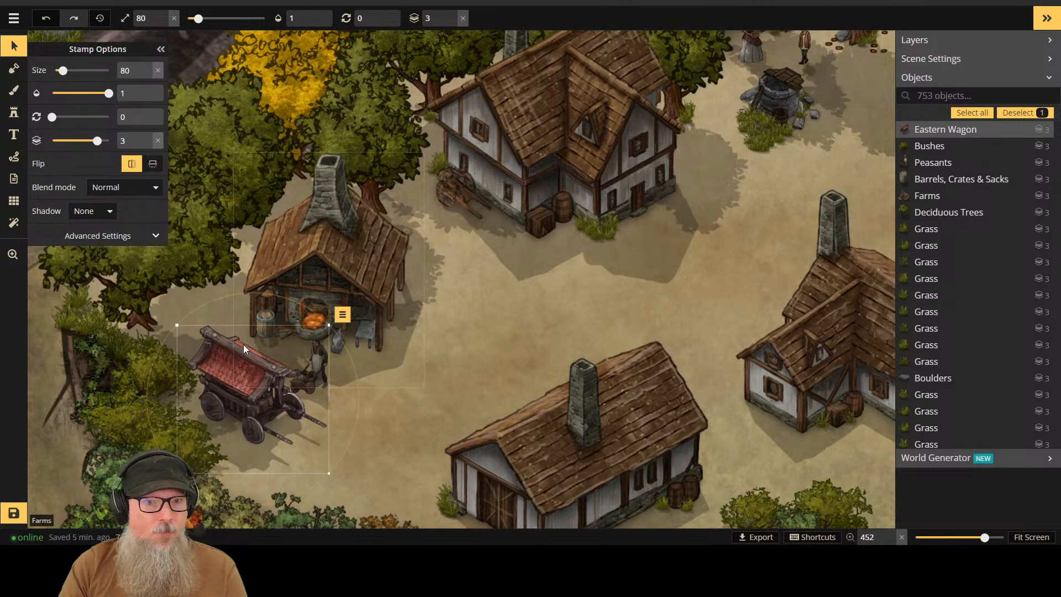
pyautogui.scroll(3, 243, 344)
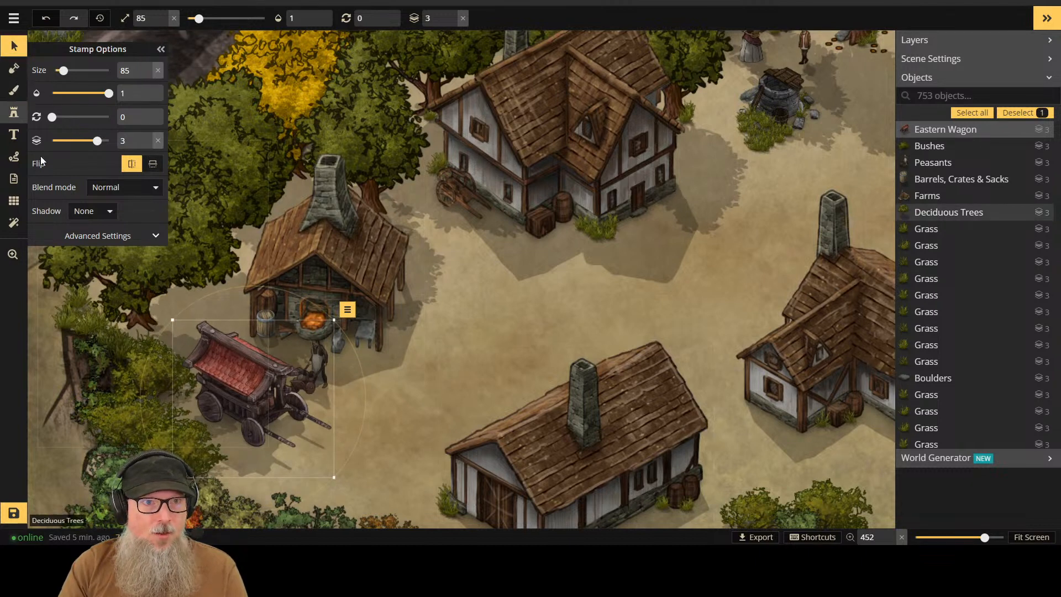
# Step: Move the peasant clear of the wagon onto the open ground by its shafts, and shift the wagon slightly away from the bushes
pyautogui.click(403, 369)
pyautogui.click(316, 347)
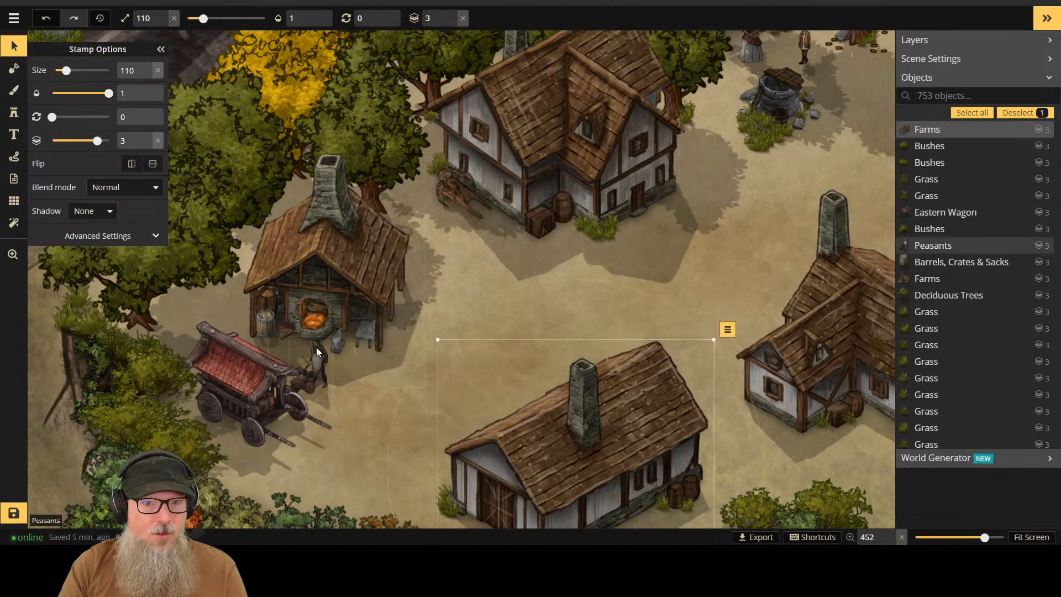
pyautogui.moveTo(318, 354); pyautogui.dragTo(366, 375)
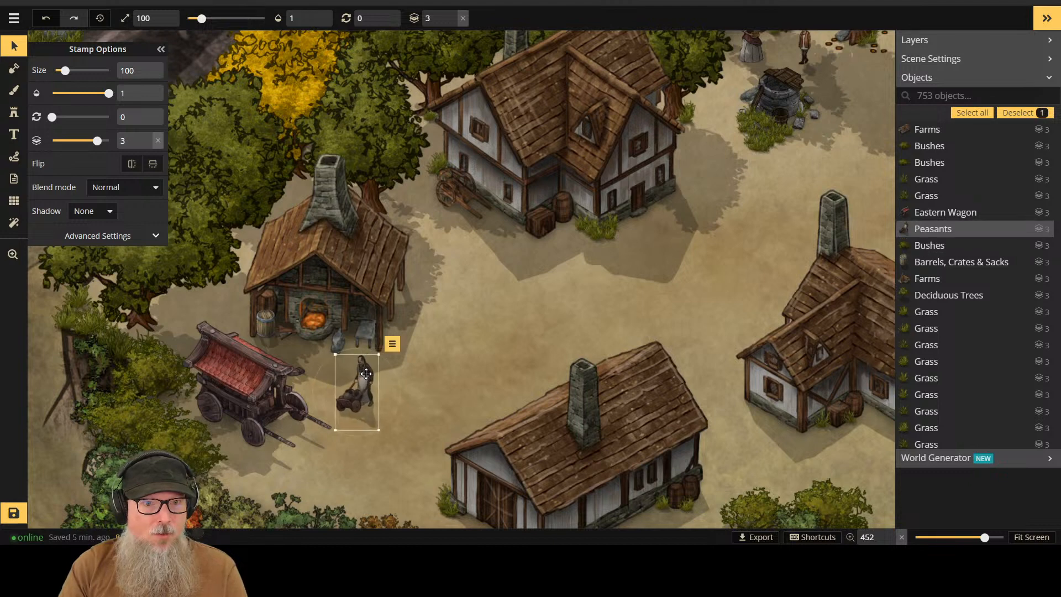
pyautogui.click(245, 376)
pyautogui.moveTo(245, 376); pyautogui.dragTo(260, 383)
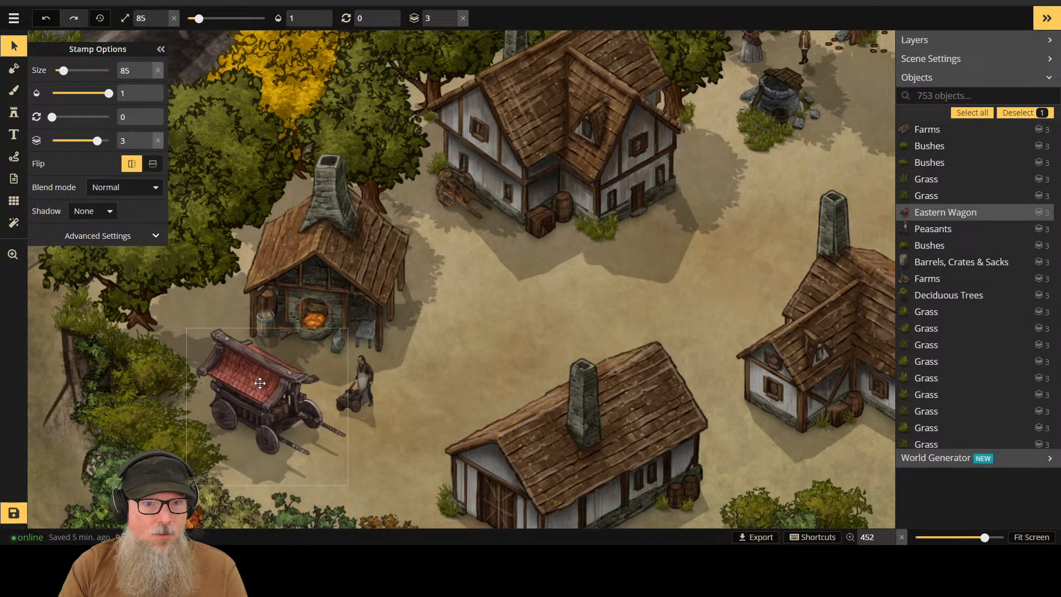
pyautogui.click(560, 294)
# Step: Set the size of the other Eastern Wagon, on the open ground below the windmill, to 85
pyautogui.scroll(-2, 560, 294)
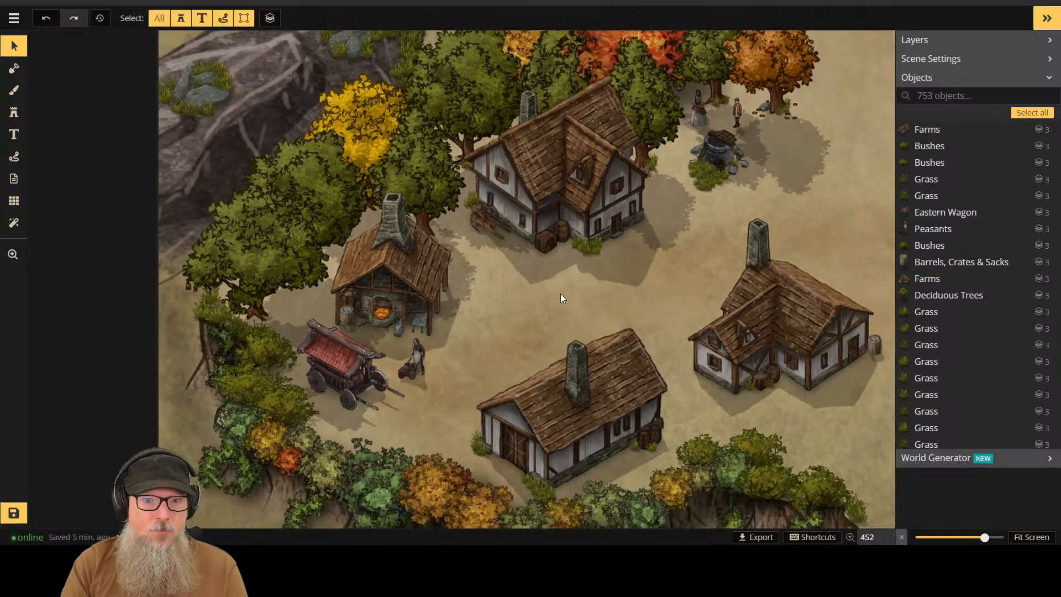
pyautogui.scroll(-4, 562, 292)
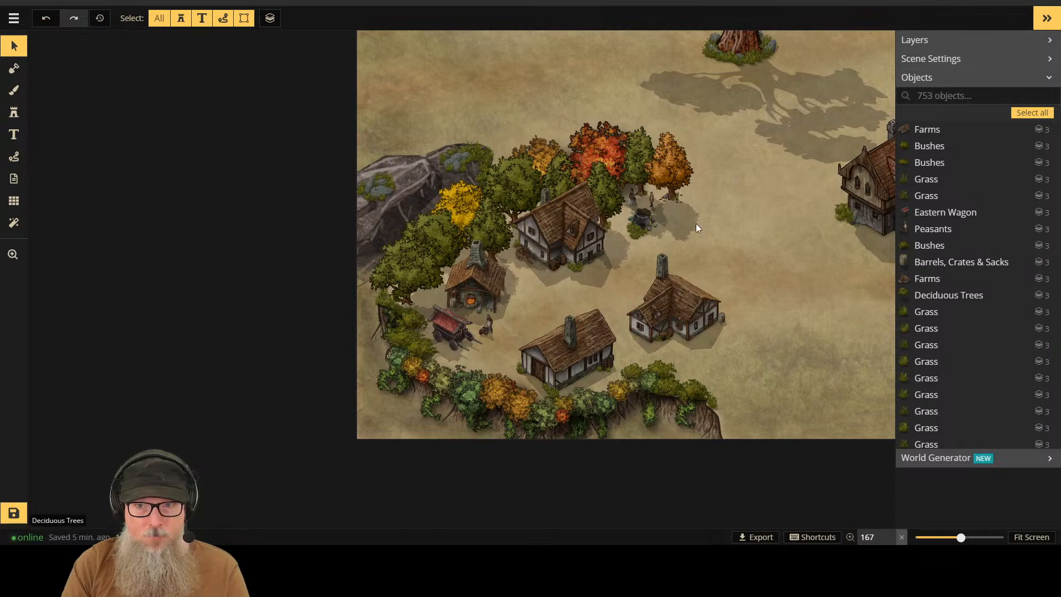
pyautogui.scroll(-1, 716, 213)
pyautogui.moveTo(720, 208); pyautogui.dragTo(524, 287)
pyautogui.scroll(-1, 526, 290)
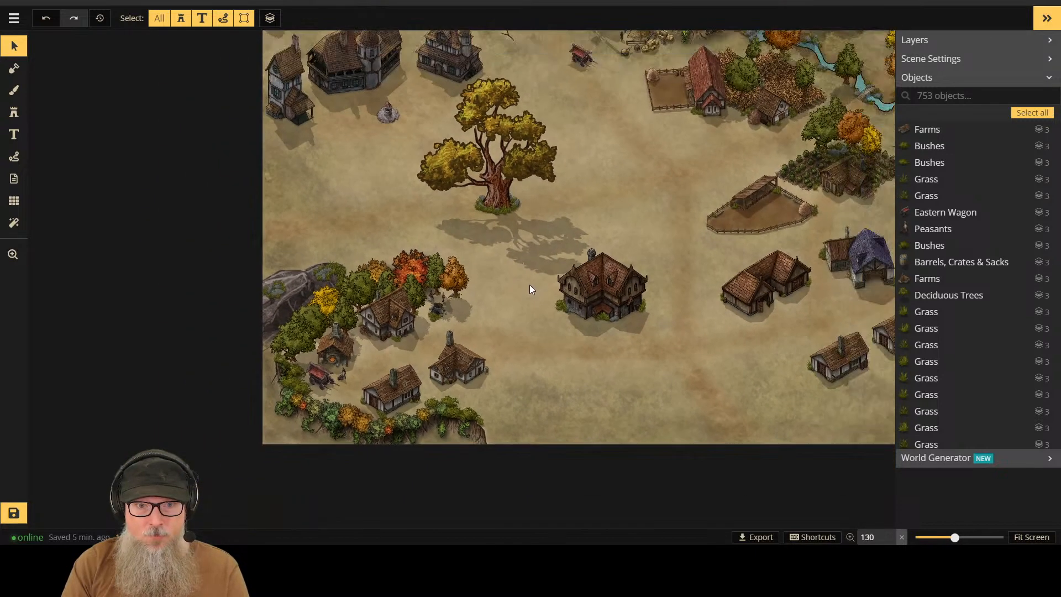
pyautogui.click(580, 55)
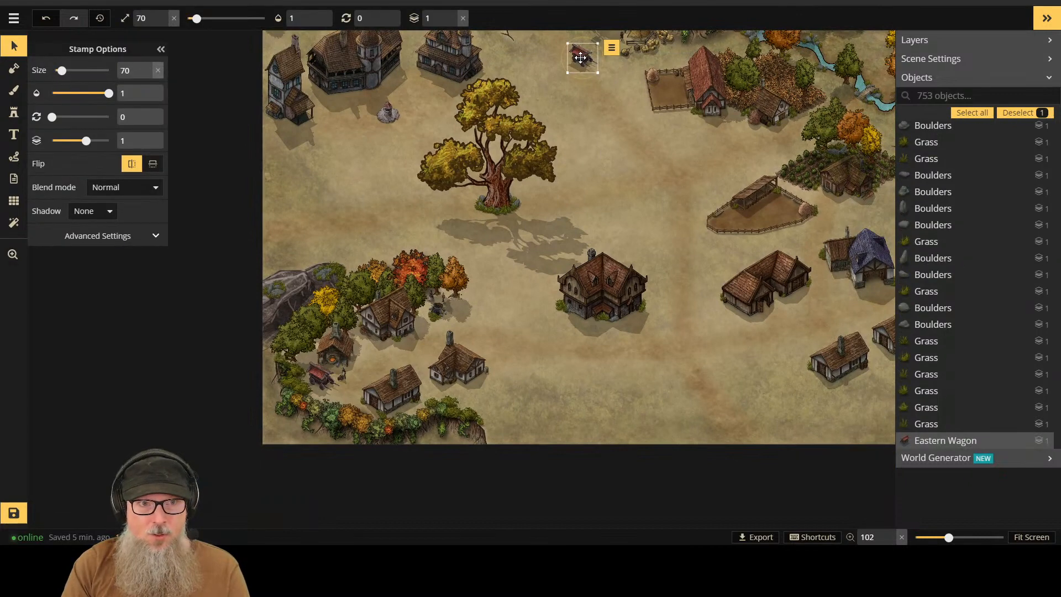
pyautogui.moveTo(607, 157); pyautogui.dragTo(596, 372)
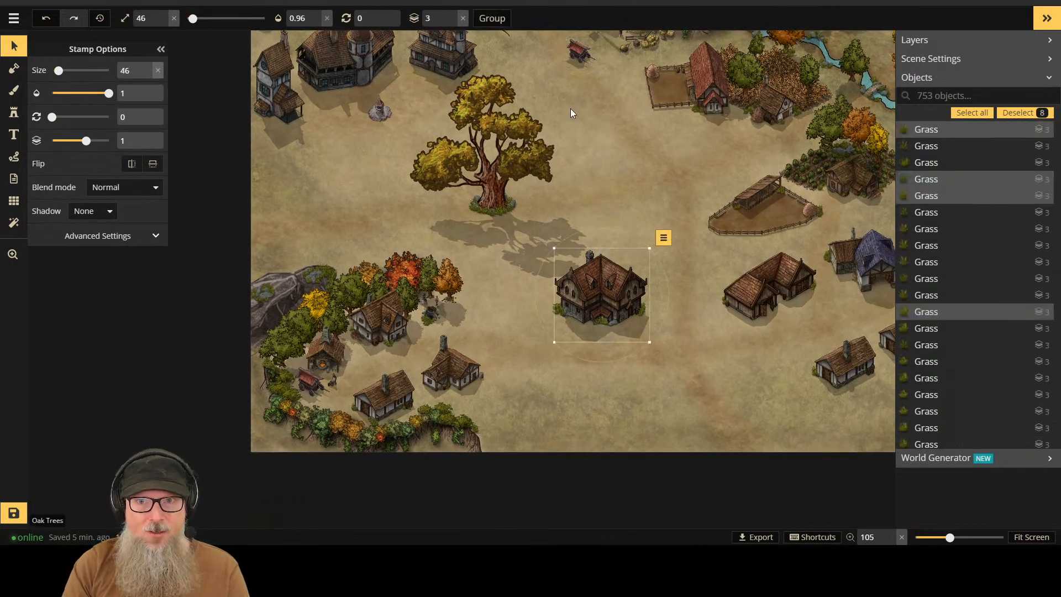
pyautogui.scroll(1, 573, 108)
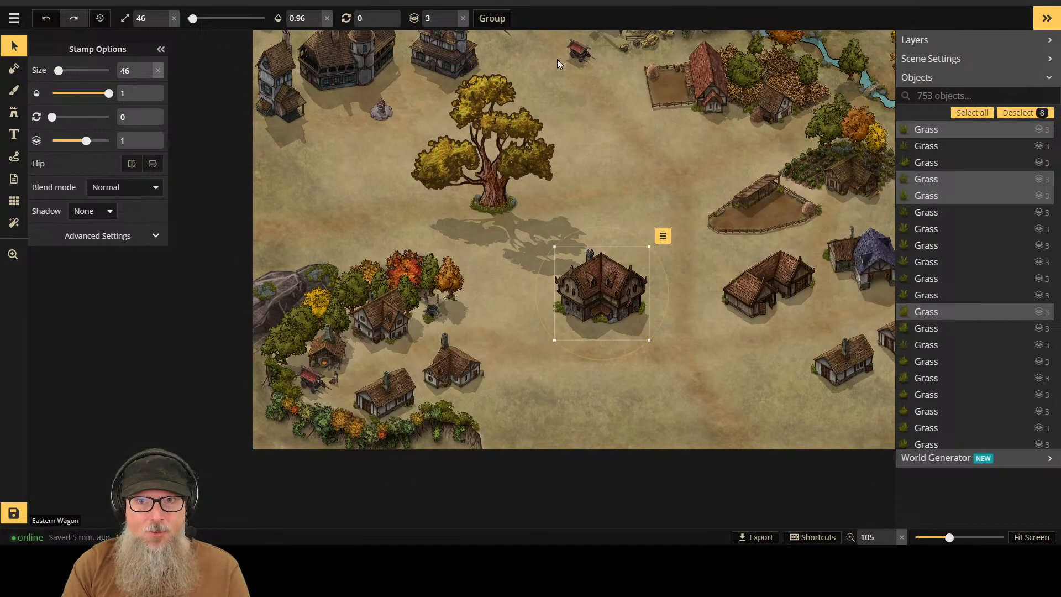
pyautogui.click(592, 146)
pyautogui.moveTo(587, 109); pyautogui.dragTo(557, 326)
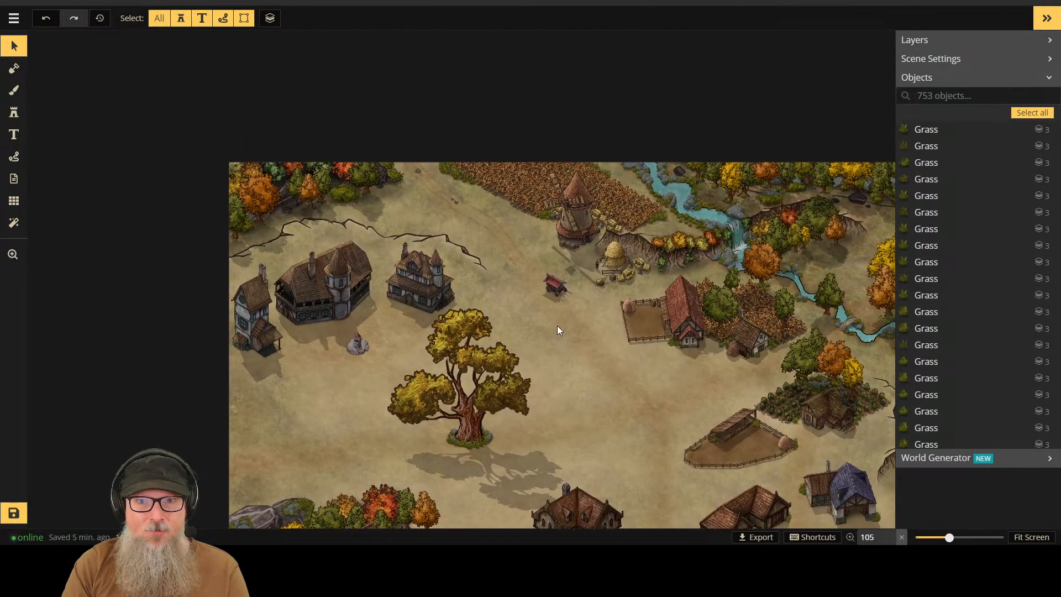
pyautogui.click(554, 281)
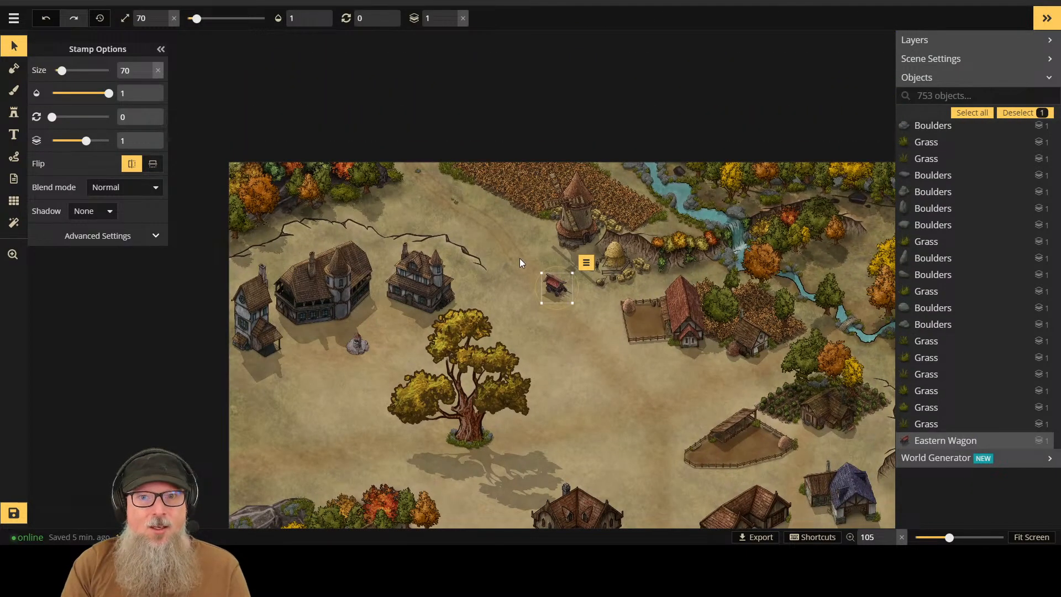
pyautogui.doubleClick(135, 70)
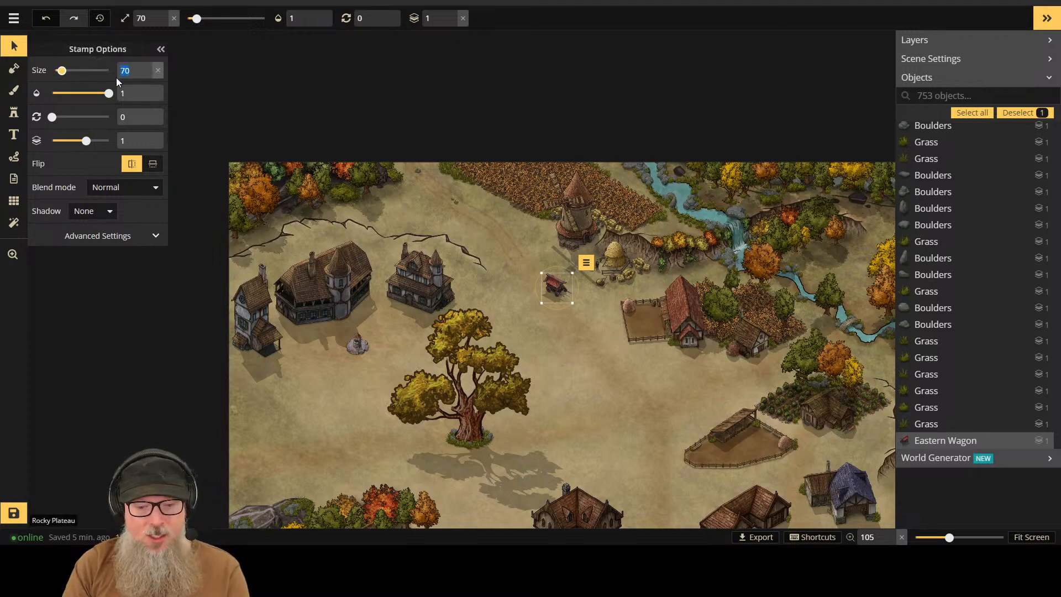
pyautogui.write('85')
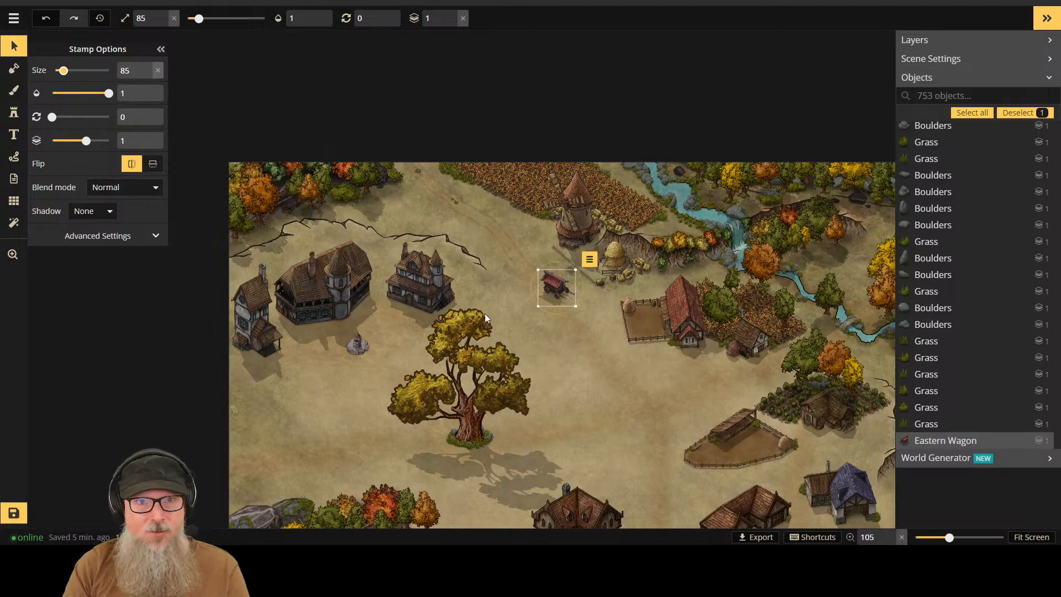
# Step: Try the windmill wagon near the cliff line, and on the open ground between the great tree and the fenced farm
pyautogui.scroll(6, 605, 283)
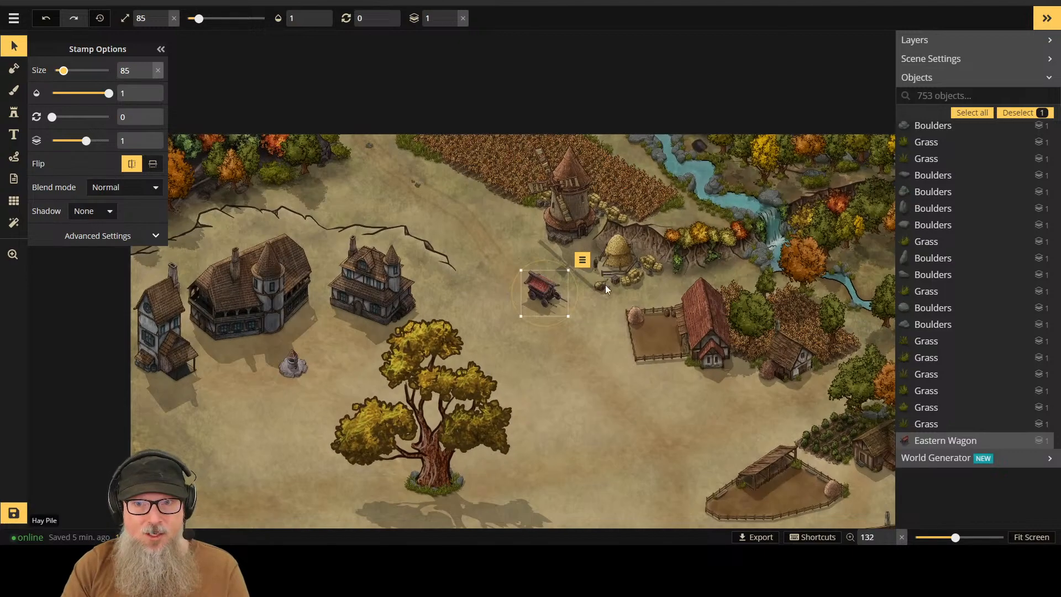
pyautogui.scroll(3, 587, 256)
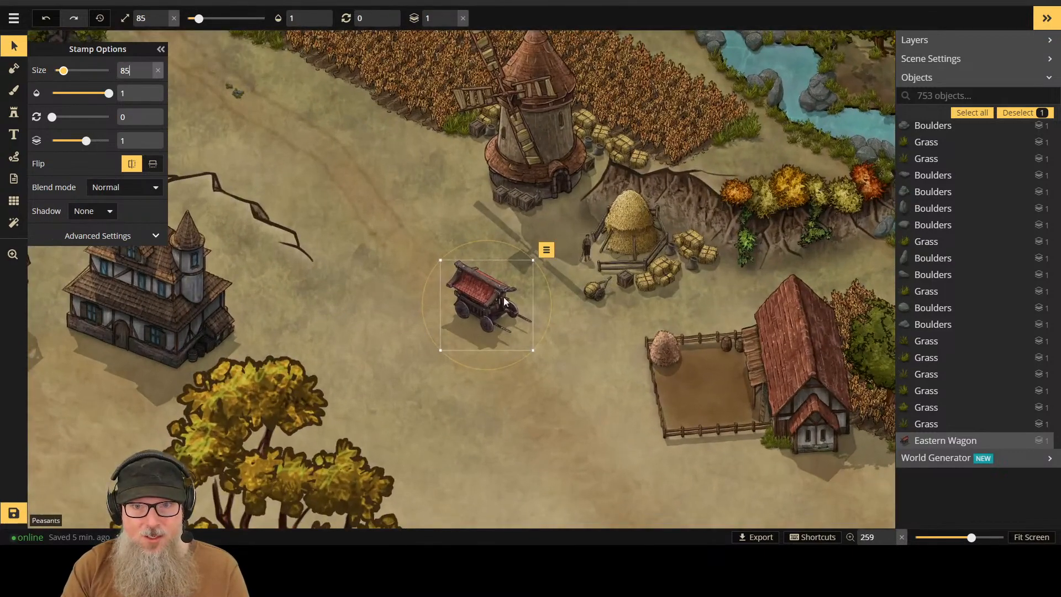
pyautogui.moveTo(490, 295); pyautogui.dragTo(389, 200)
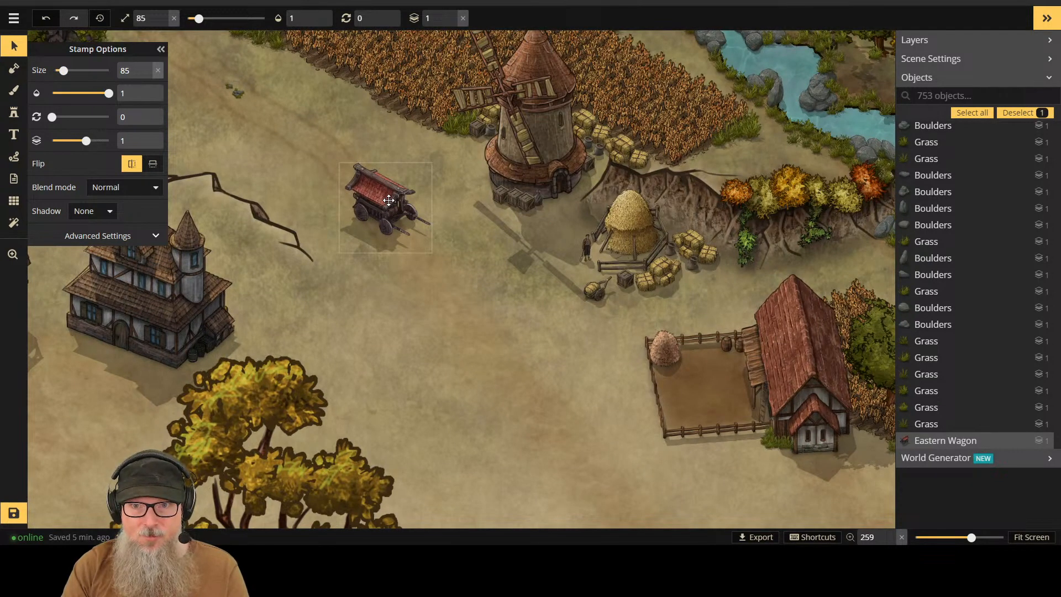
pyautogui.moveTo(388, 200); pyautogui.dragTo(481, 387)
pyautogui.scroll(-5, 559, 410)
pyautogui.scroll(-1, 565, 411)
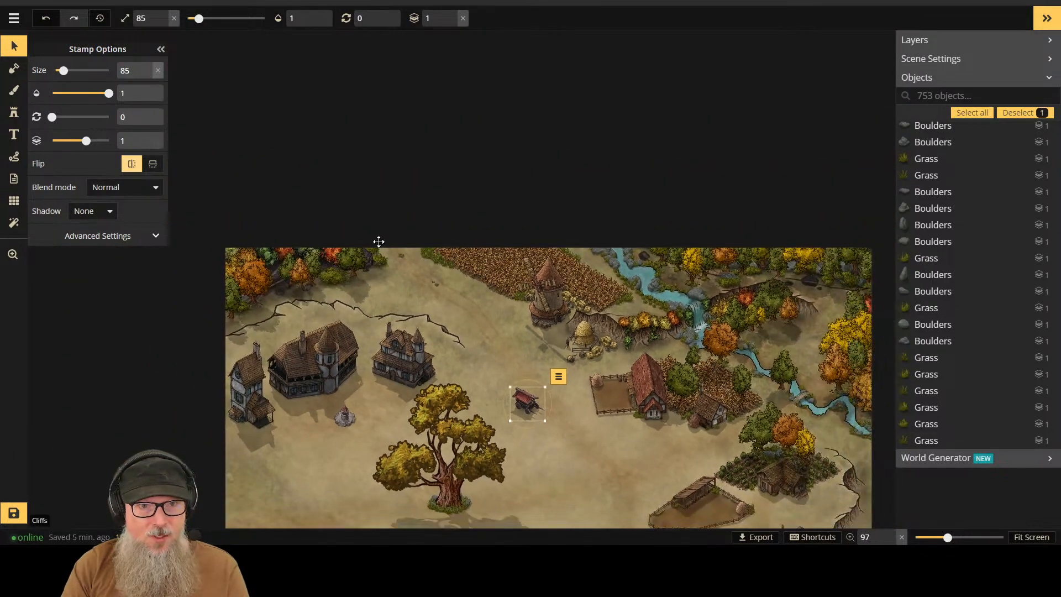
# Step: Relocate the wagon to the front corner of the brown-roofed building across from the large gabled house, with its horizontal flip on
pyautogui.click(129, 165)
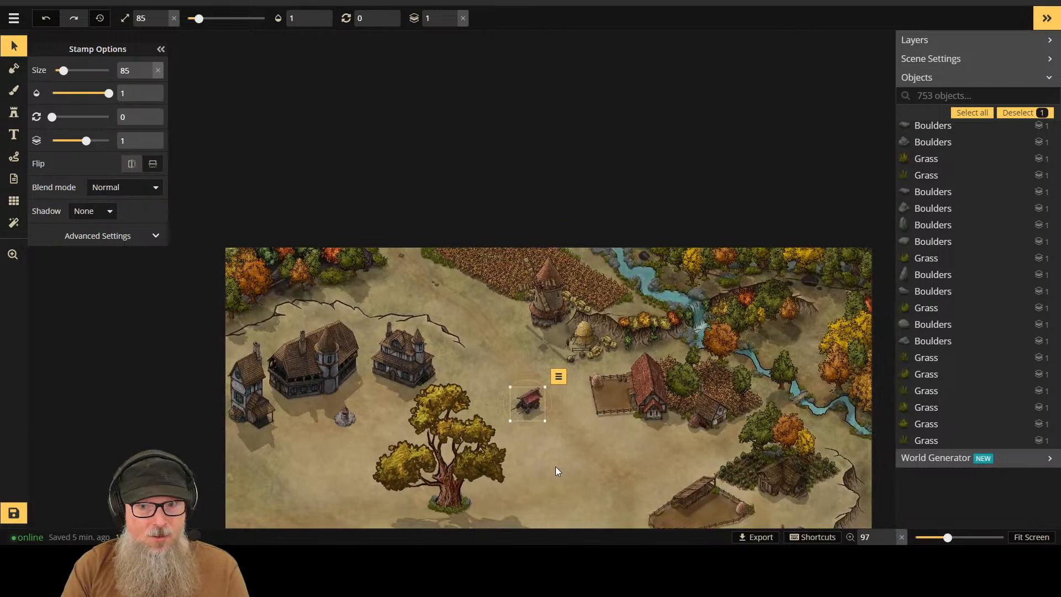
pyautogui.moveTo(546, 475); pyautogui.dragTo(497, 232)
pyautogui.moveTo(473, 166); pyautogui.dragTo(689, 301)
pyautogui.click(134, 164)
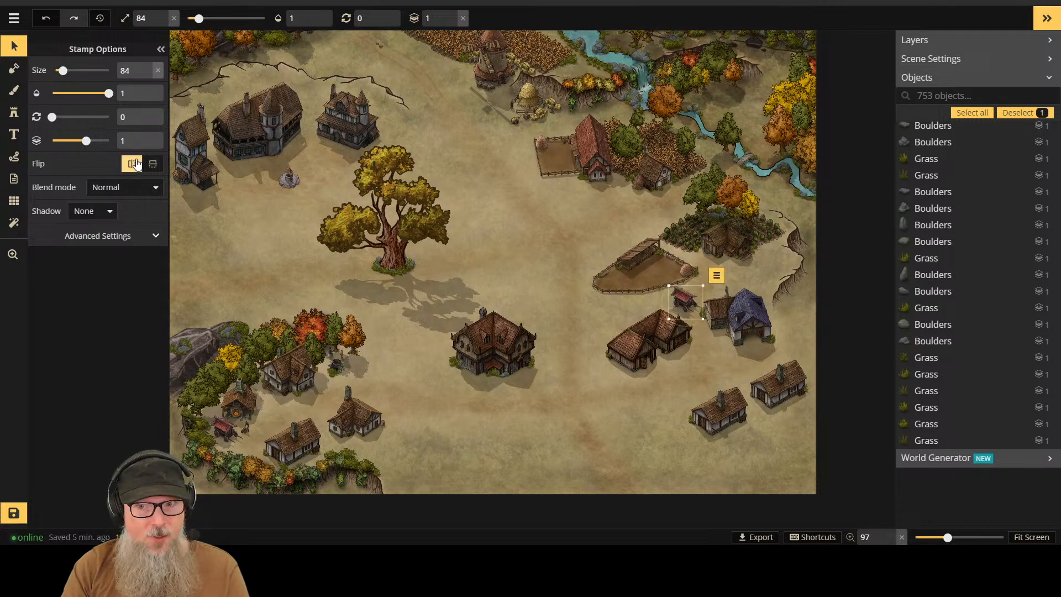
pyautogui.moveTo(681, 292); pyautogui.dragTo(605, 367)
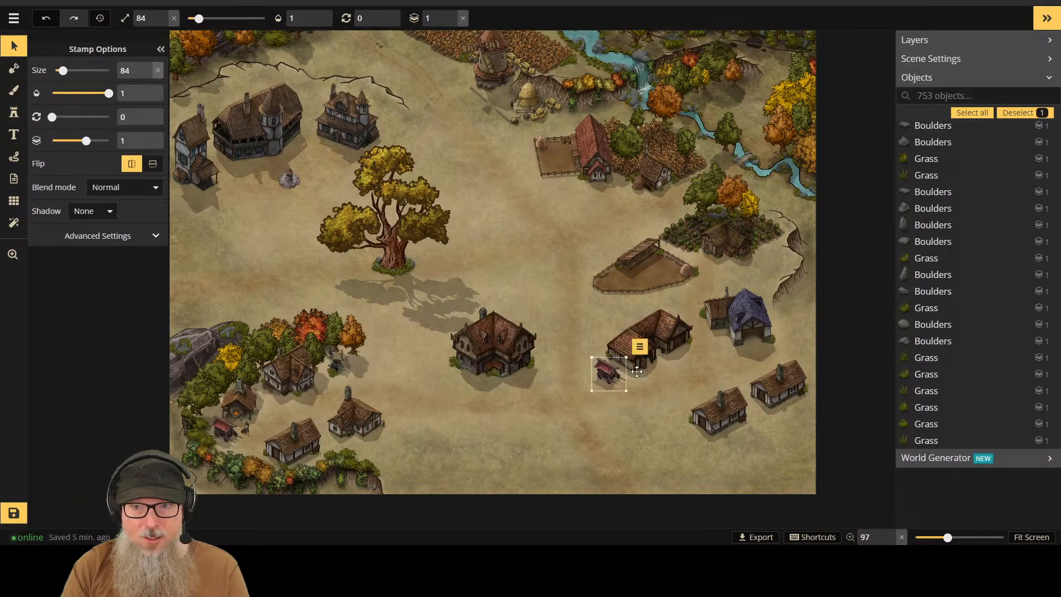
pyautogui.scroll(5, 648, 377)
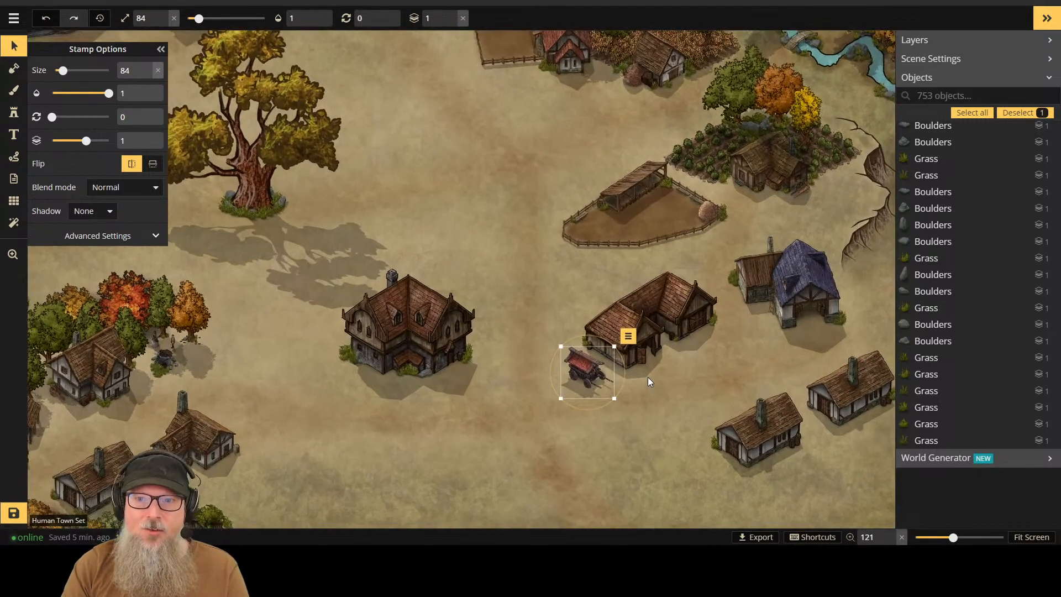
pyautogui.scroll(3, 648, 377)
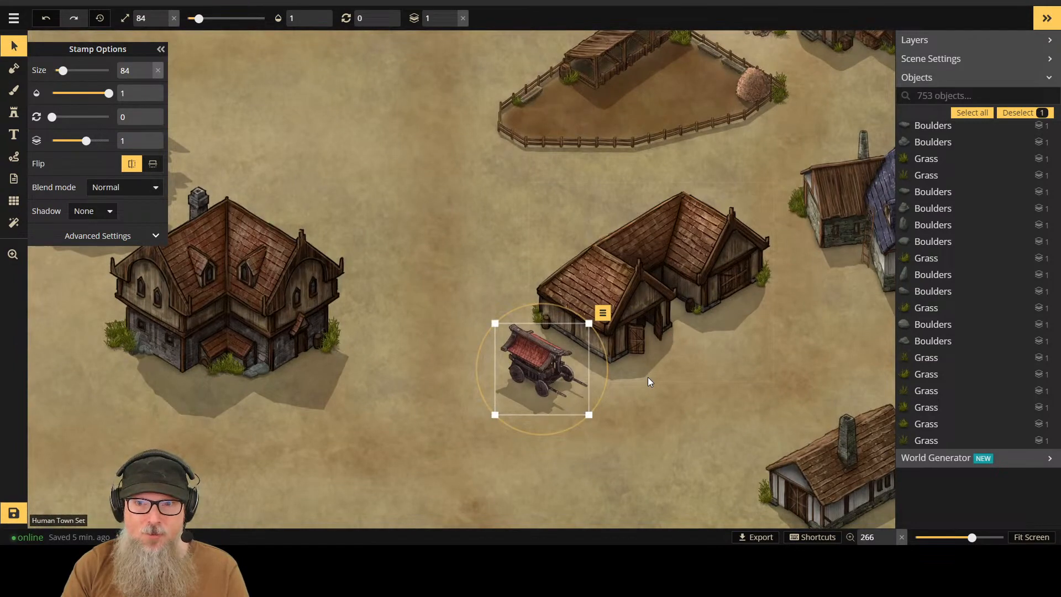
pyautogui.scroll(-6, 649, 381)
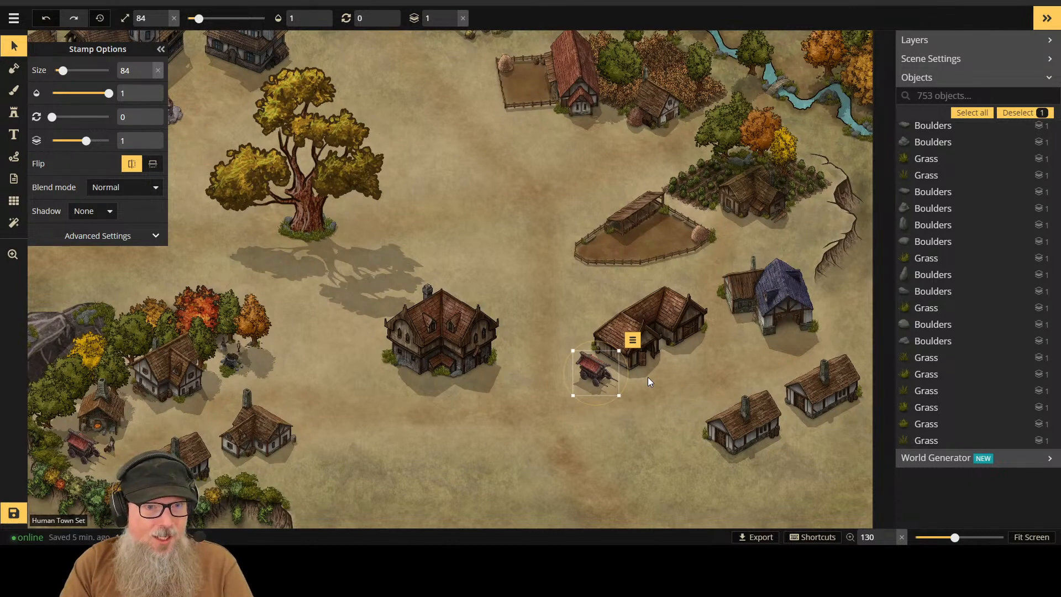
pyautogui.scroll(6, 251, 375)
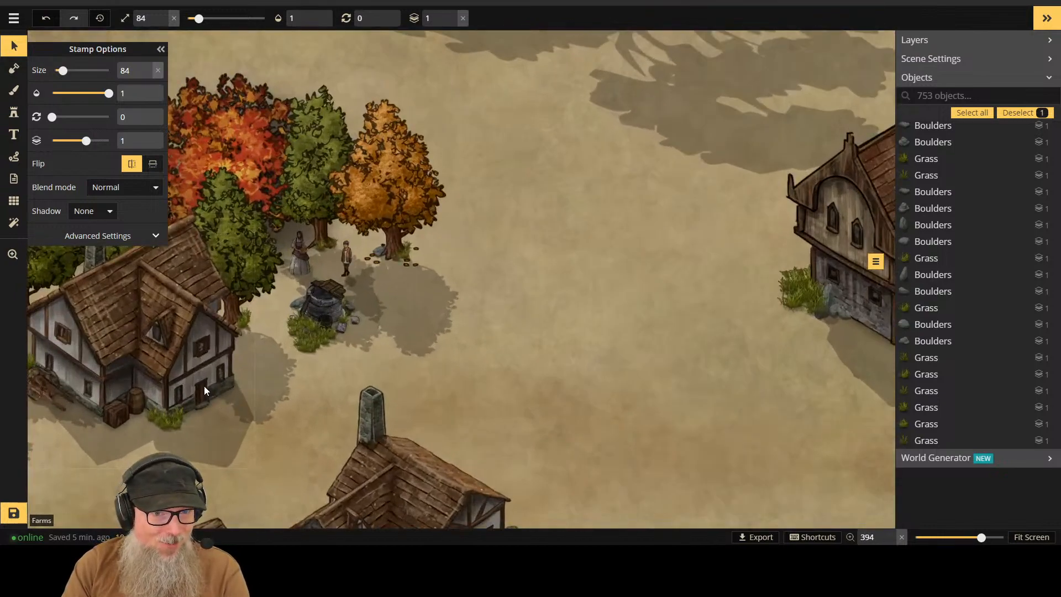
pyautogui.scroll(-5, 204, 386)
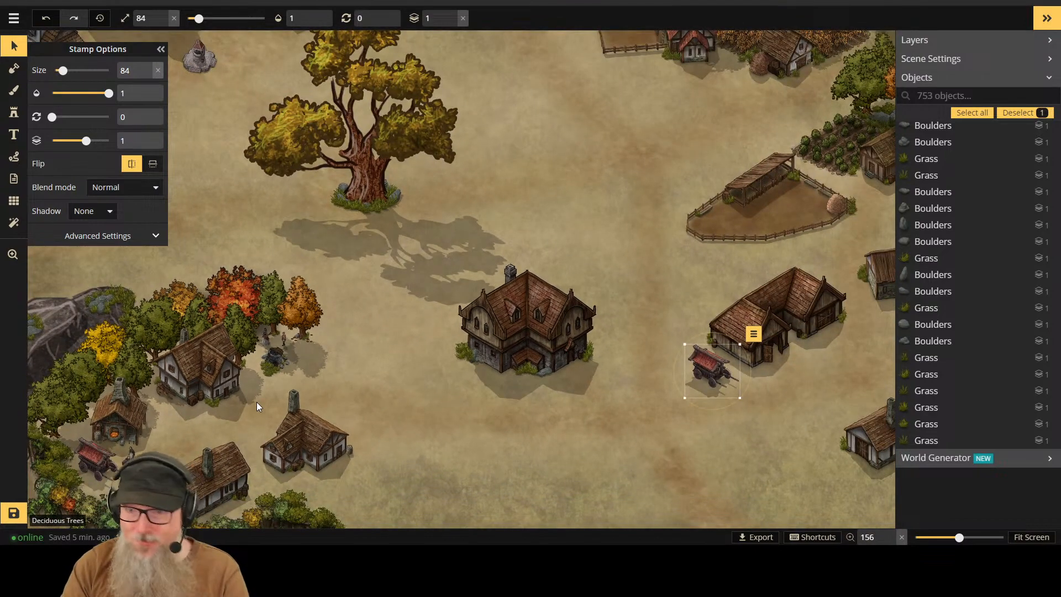
pyautogui.click(531, 317)
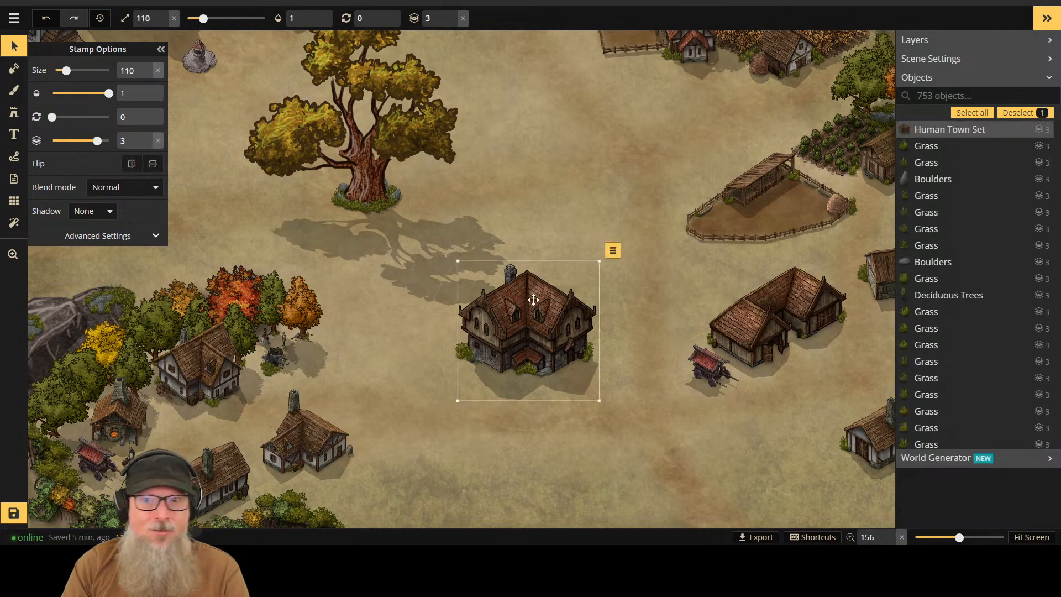
pyautogui.scroll(-2, 533, 299)
pyautogui.scroll(-1, 533, 299)
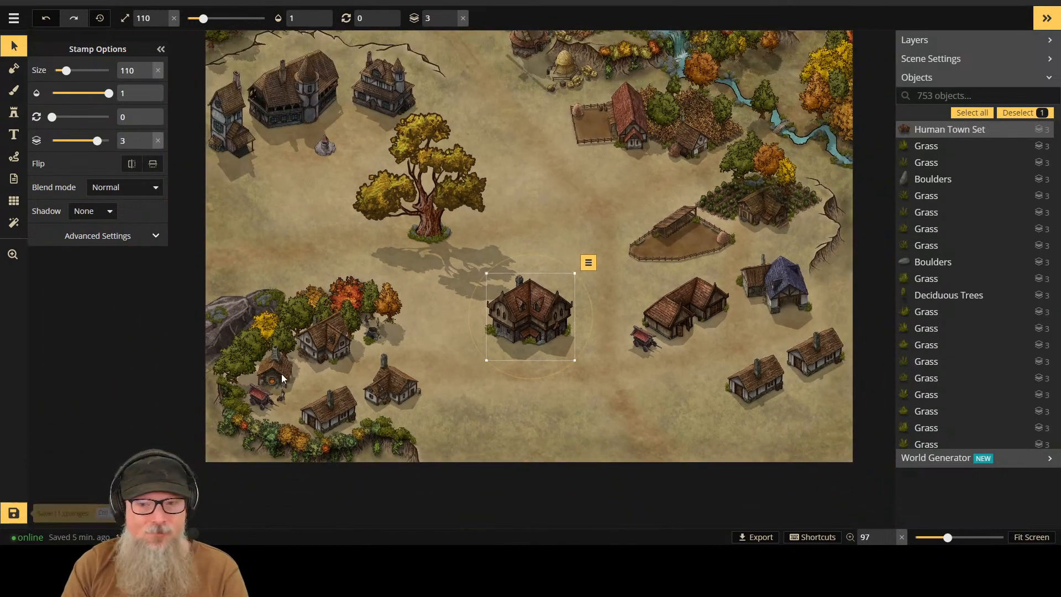
pyautogui.scroll(-1, 567, 200)
pyautogui.scroll(2, 566, 196)
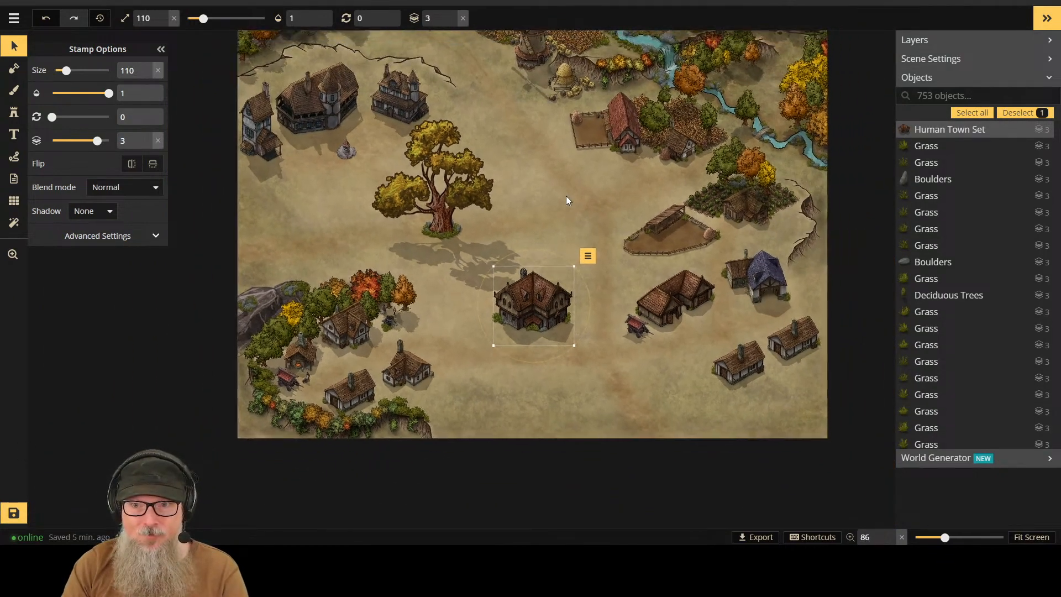
# Step: Clear the stamp catalog's search and limit the enabled style packs to Fantasy Regional HD
pyautogui.click(15, 113)
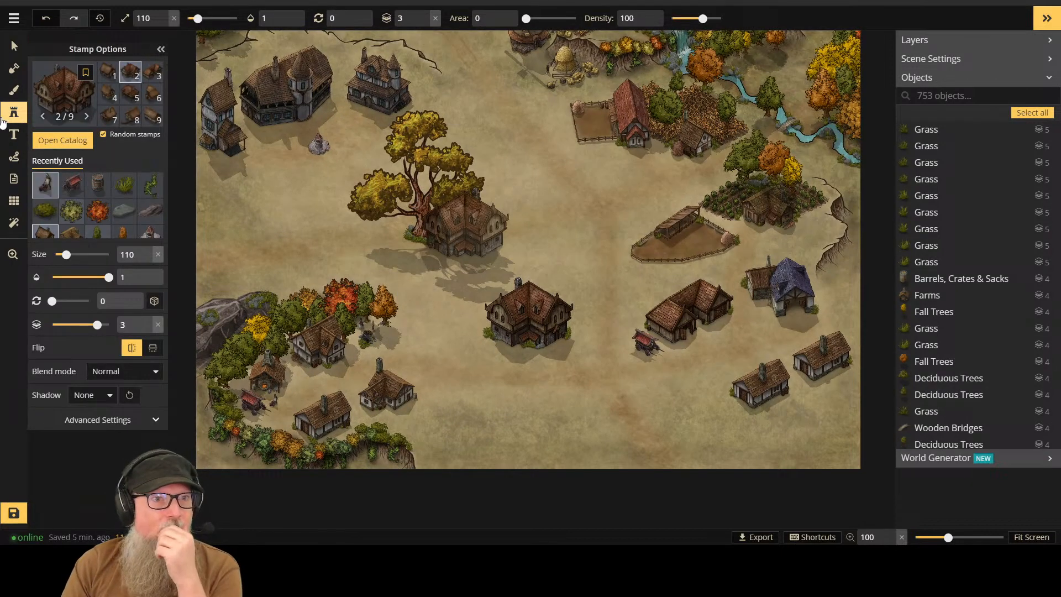
pyautogui.click(64, 142)
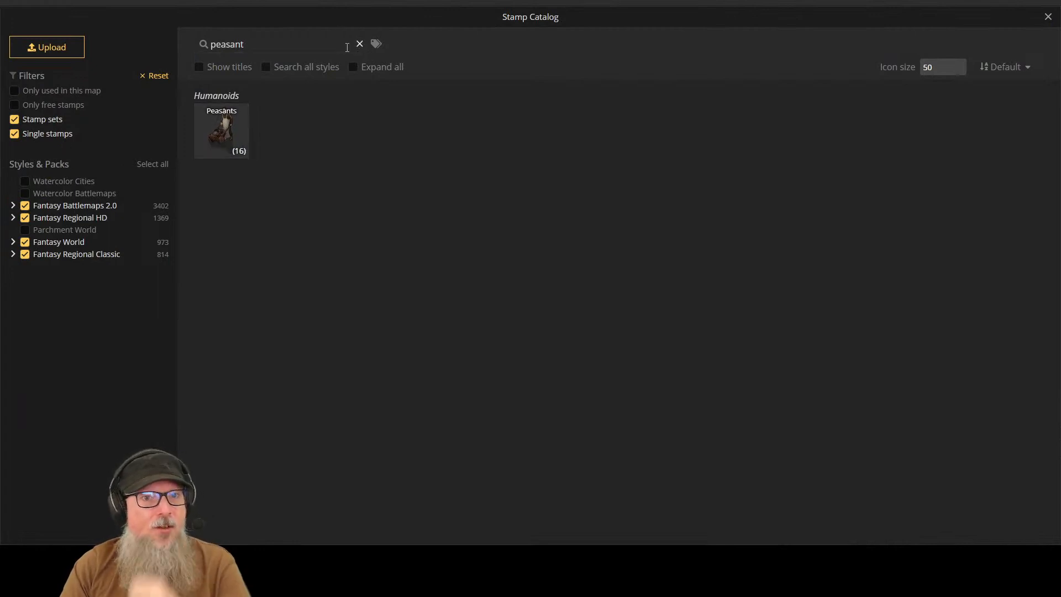
pyautogui.click(360, 45)
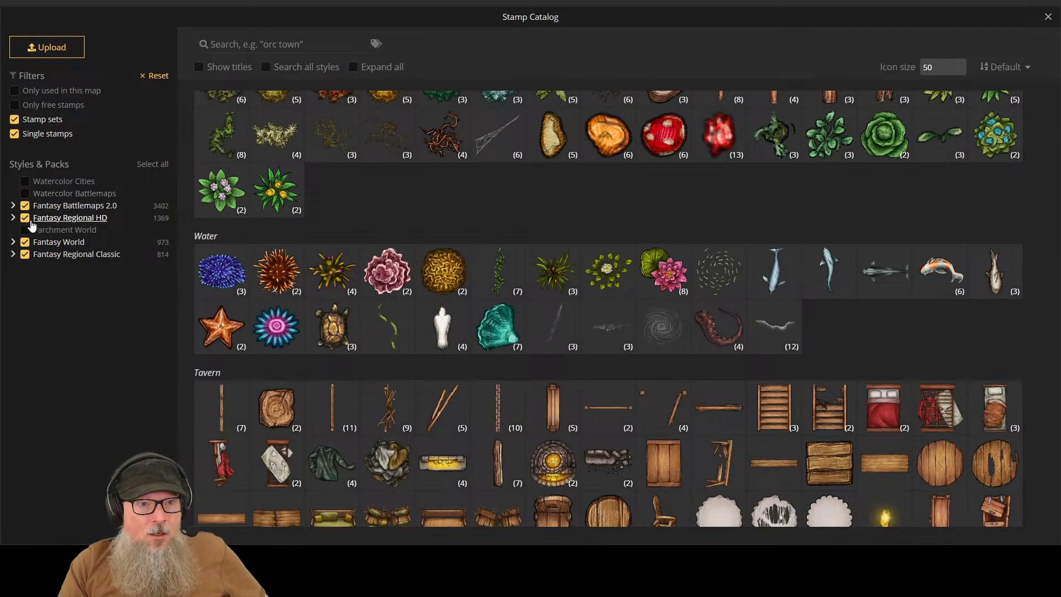
pyautogui.click(25, 218)
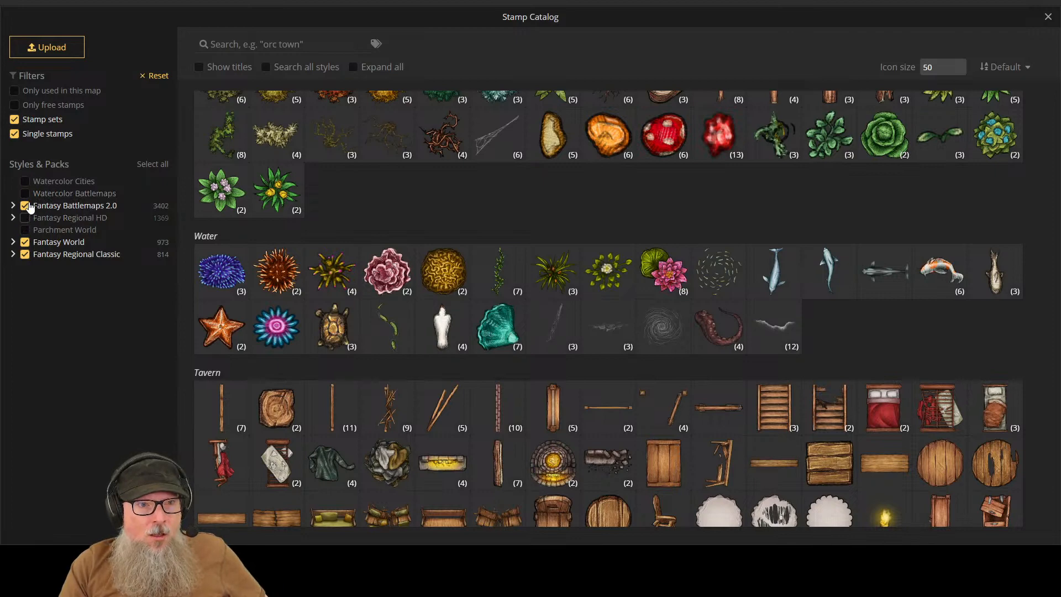
pyautogui.click(25, 205)
pyautogui.click(25, 217)
pyautogui.click(25, 242)
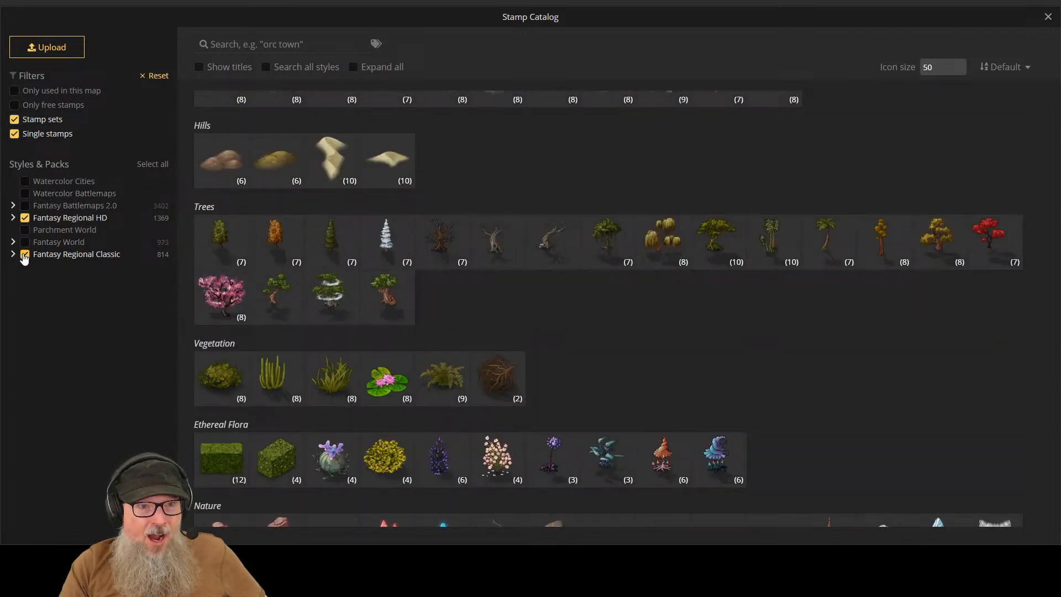
pyautogui.click(25, 255)
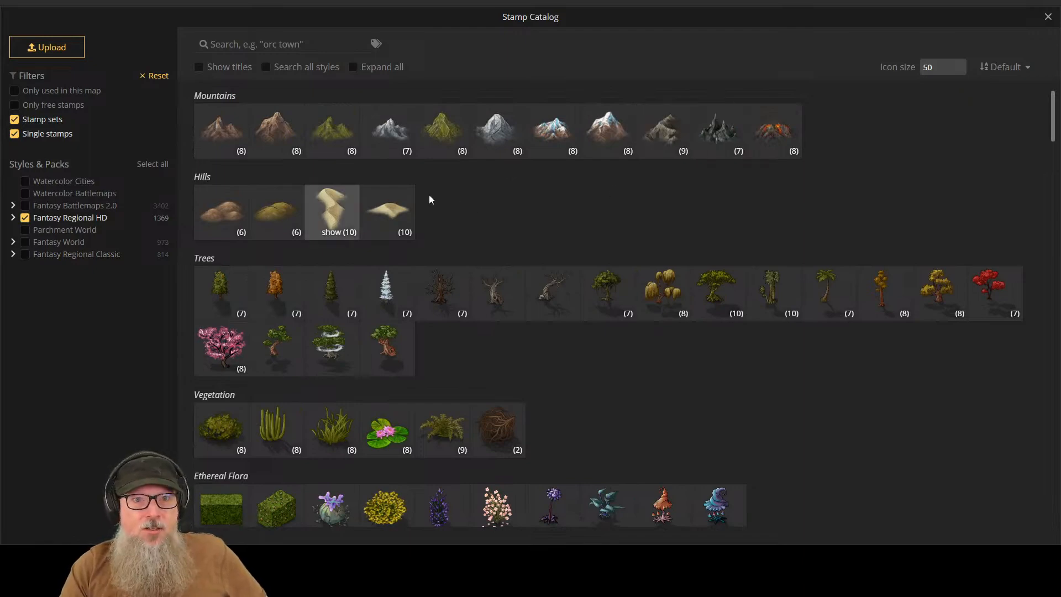
# Step: Try the Bakery stamp on the open ground around the great tree, with its horizontal flip turned off
pyautogui.scroll(-4, 551, 224)
pyautogui.scroll(2, 551, 224)
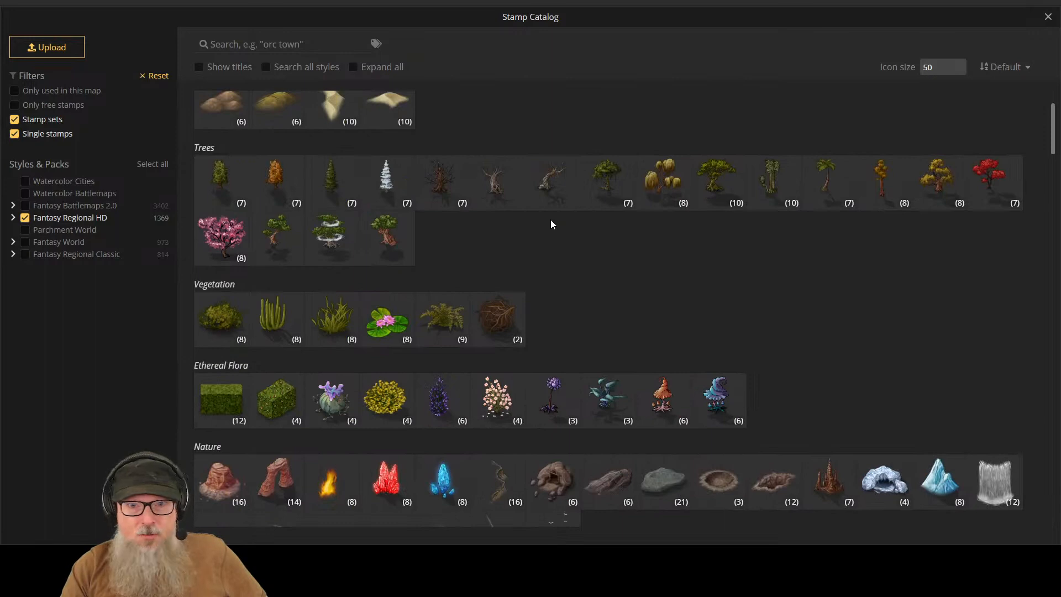
pyautogui.scroll(-2, 550, 220)
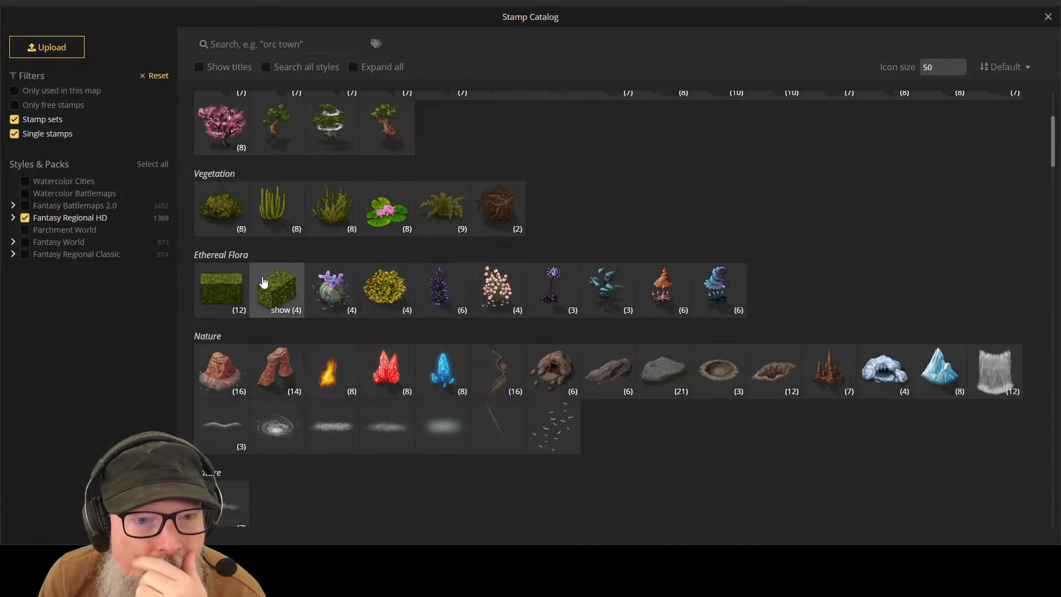
pyautogui.scroll(-5, 550, 338)
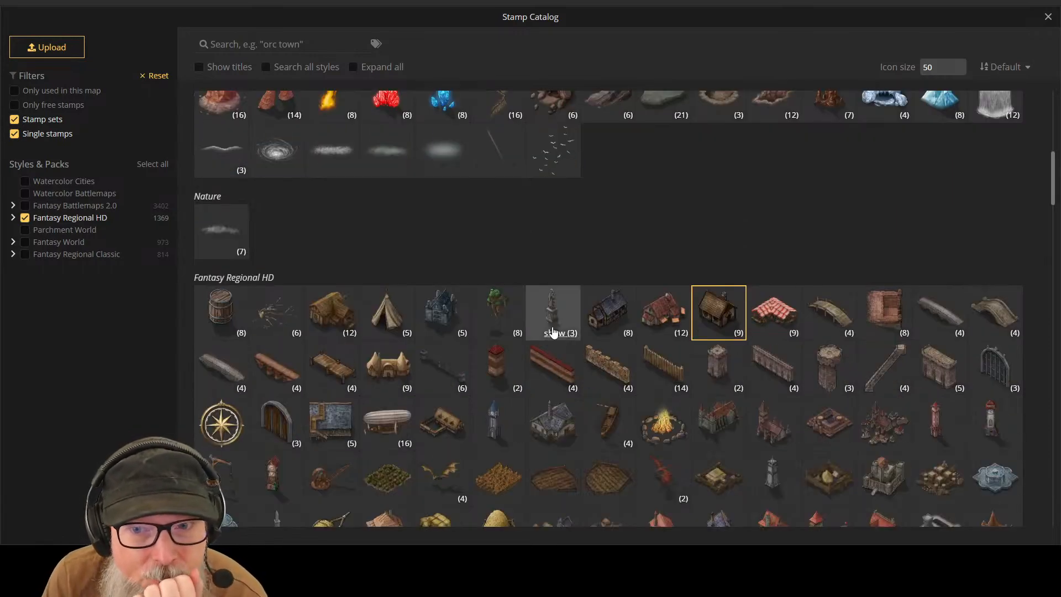
pyautogui.scroll(-4, 553, 331)
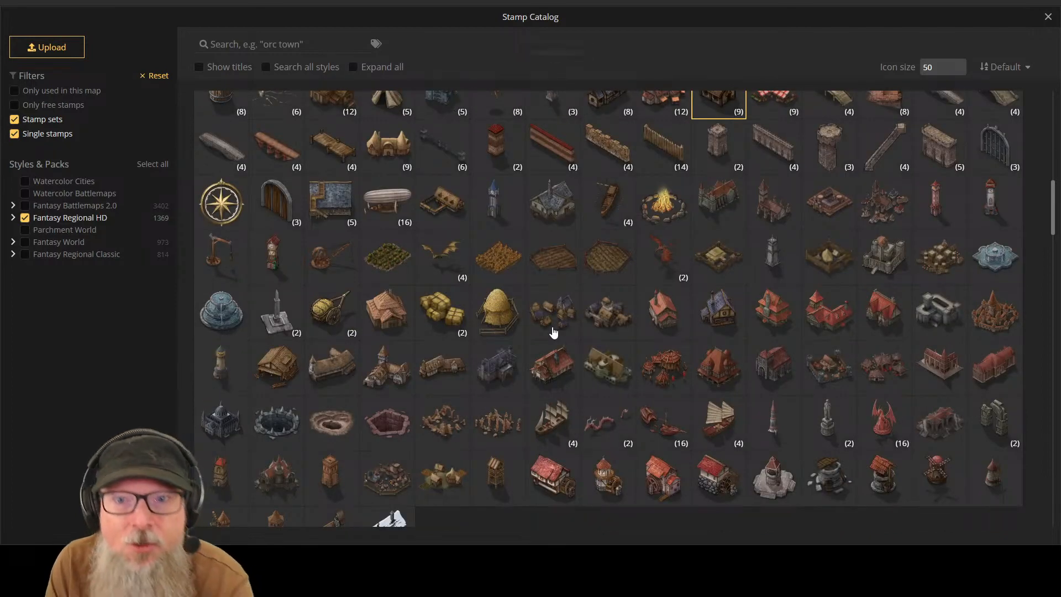
pyautogui.scroll(1, 554, 326)
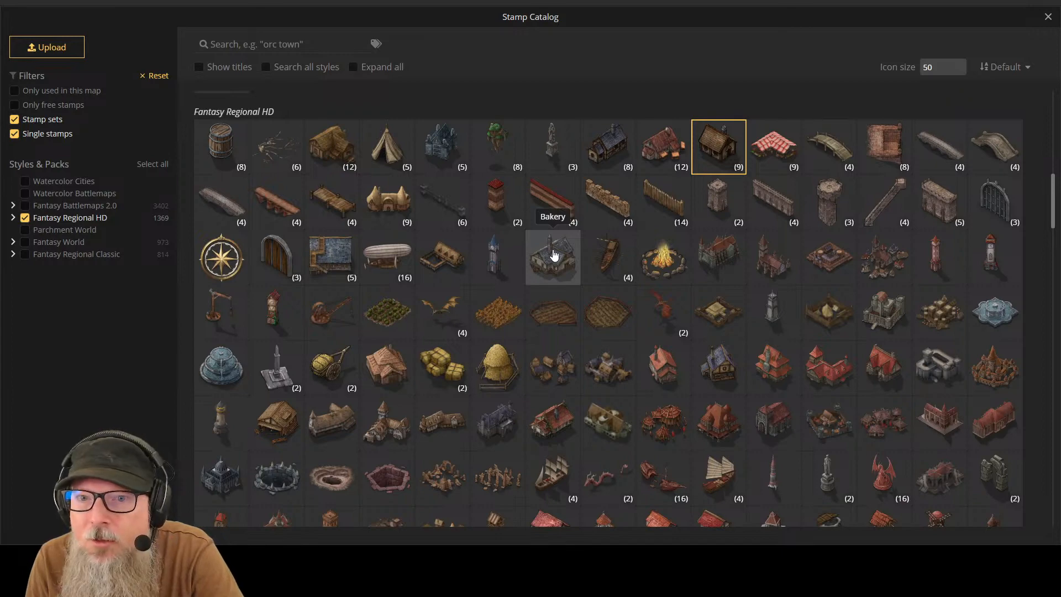
pyautogui.click(555, 255)
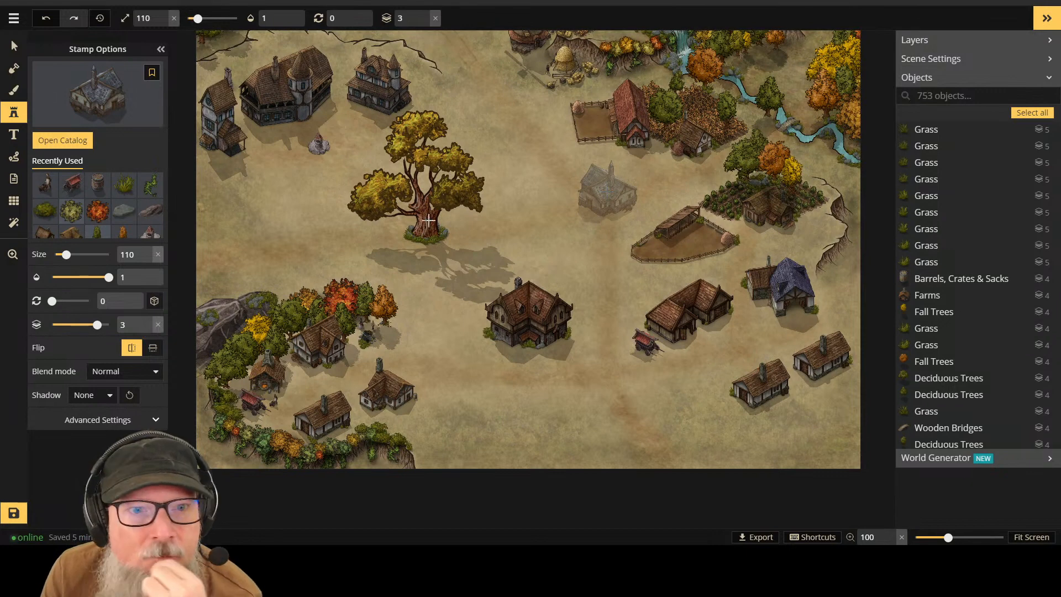
pyautogui.click(132, 347)
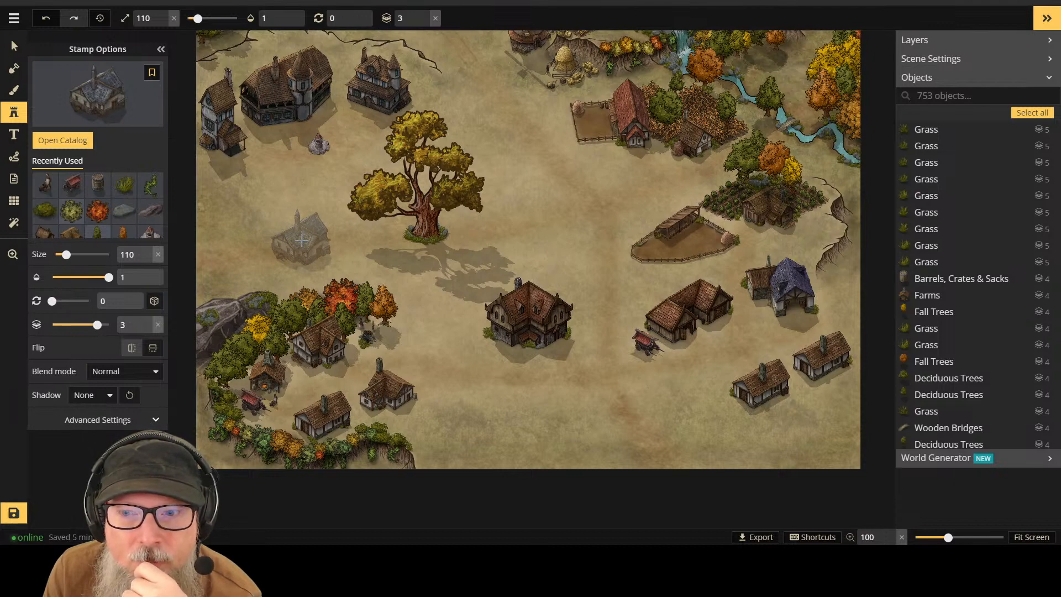
# Step: Choose the second variant of the Bones stamp set from the Fantasy Regional HD section of the catalog
pyautogui.click(65, 140)
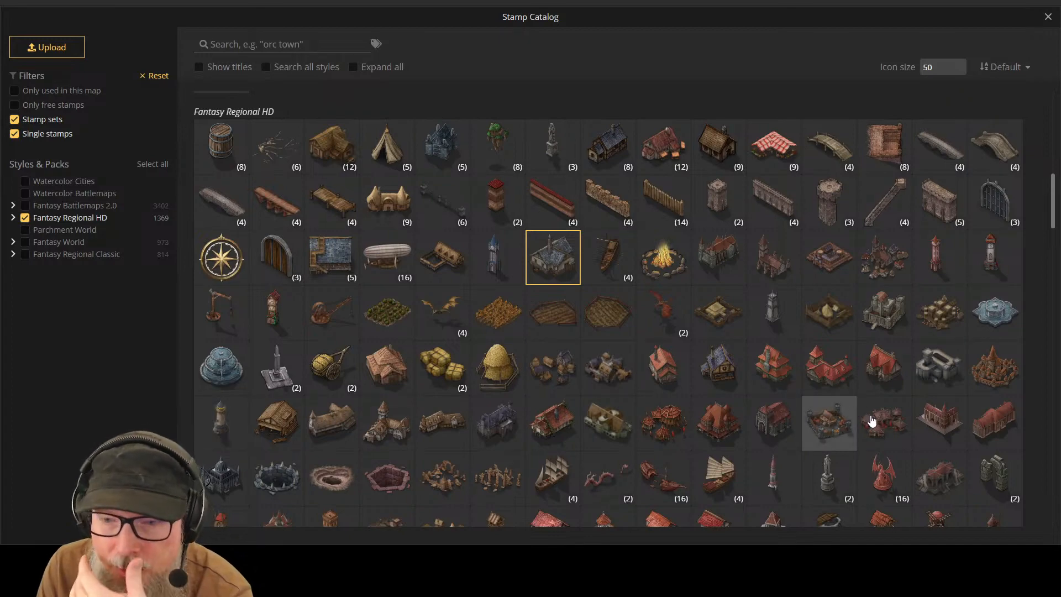
pyautogui.scroll(-2, 839, 422)
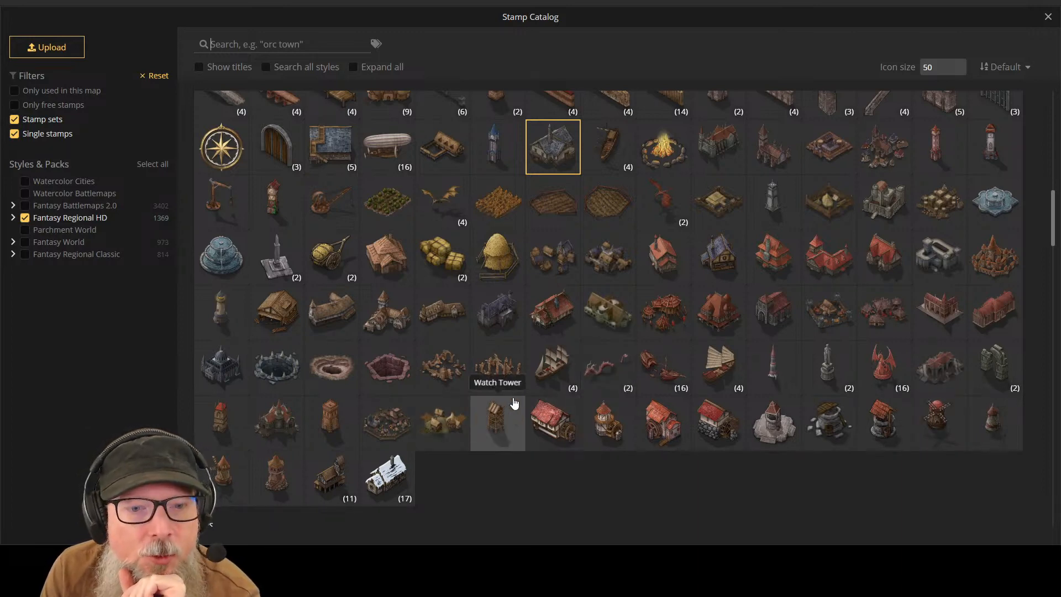
pyautogui.scroll(4, 514, 403)
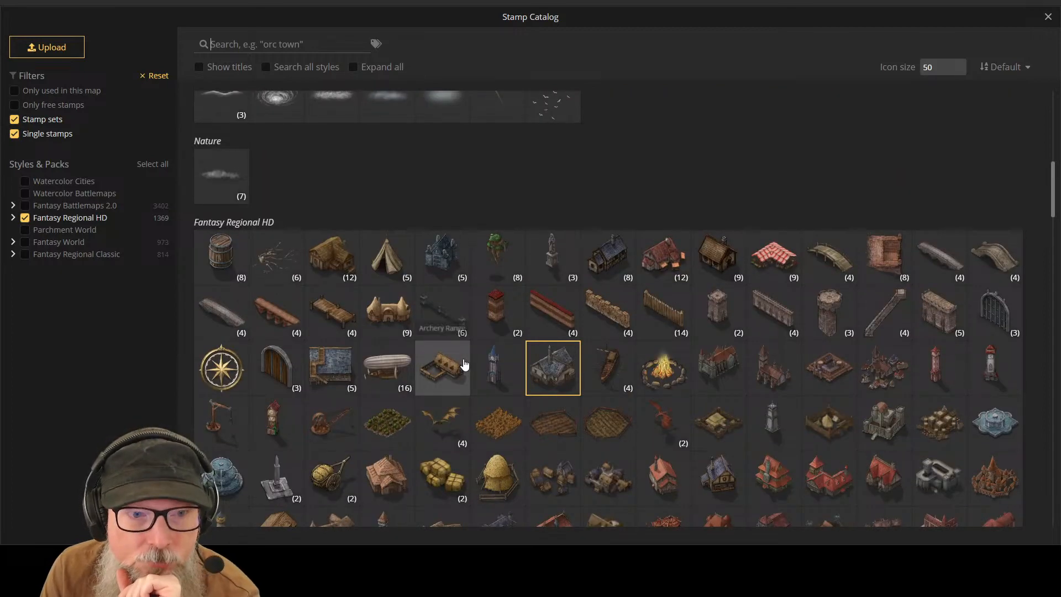
pyautogui.scroll(-1, 464, 364)
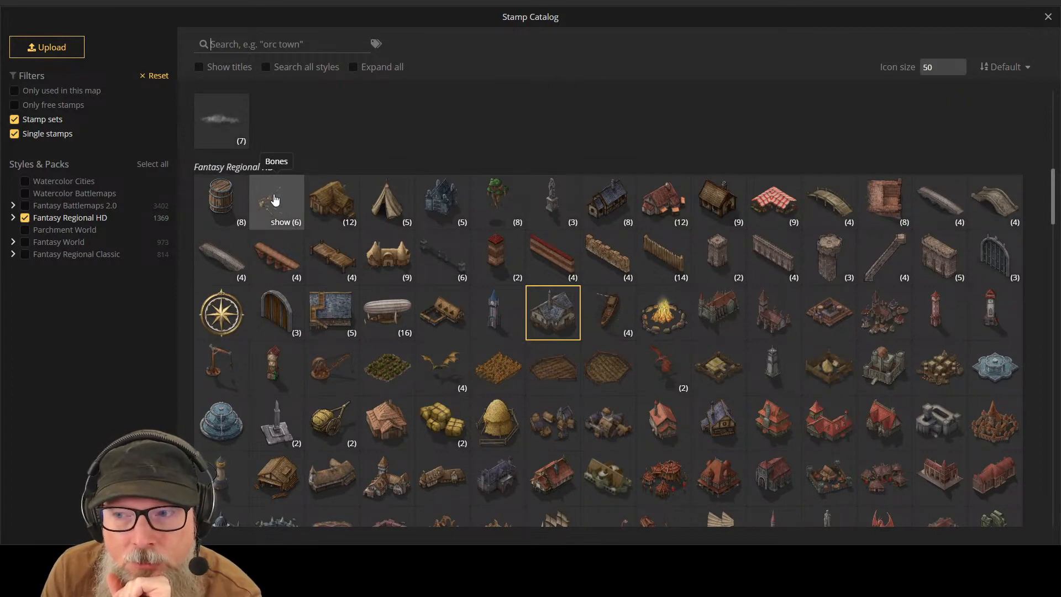
pyautogui.click(275, 200)
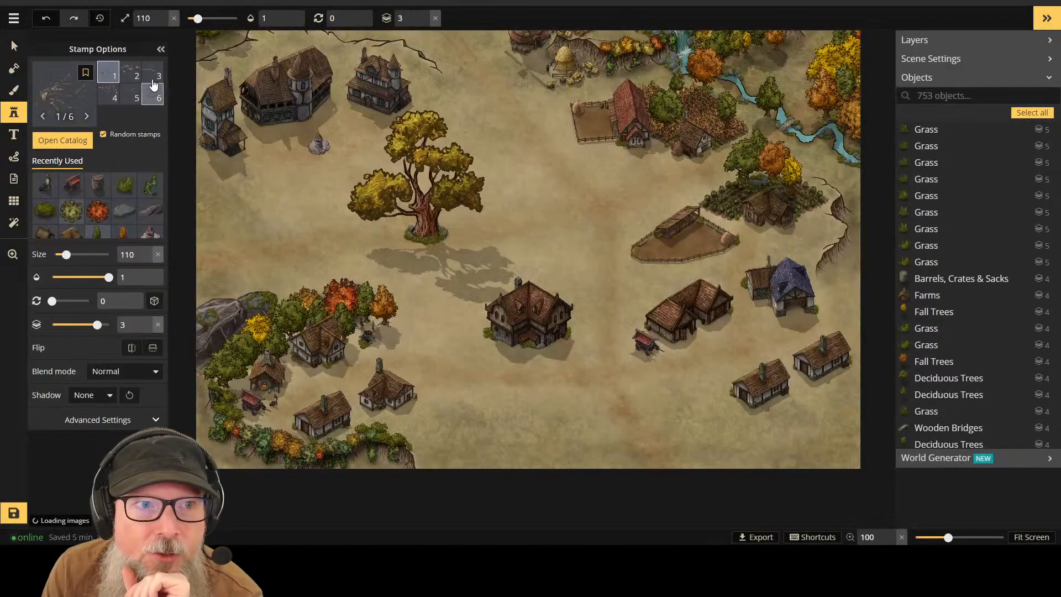
pyautogui.click(128, 77)
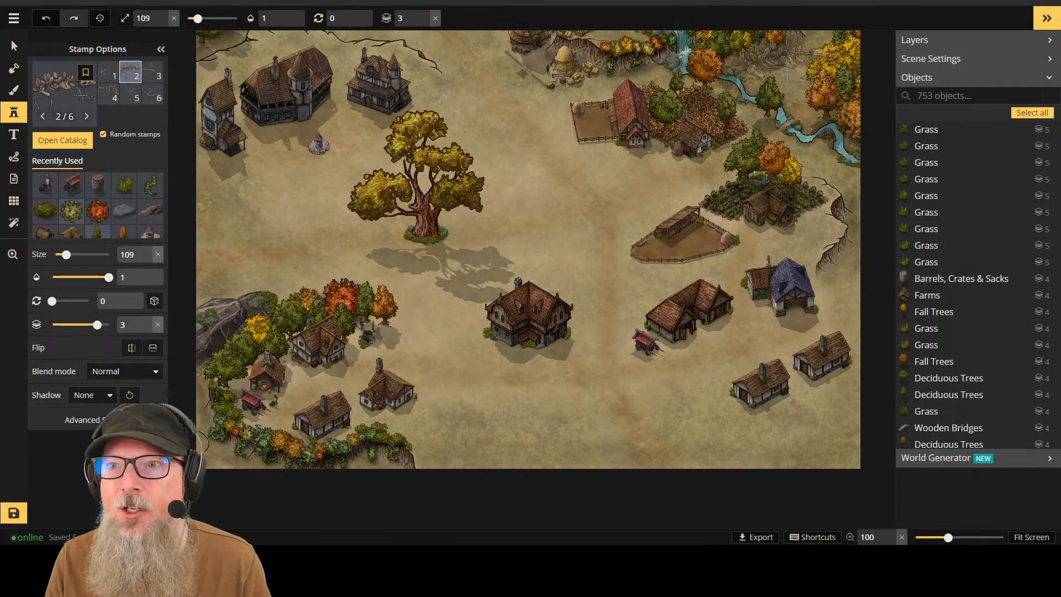
# Step: Place the bones at size 18 on the ground just below the dark rocks by the cliff edge east of the waterfall
pyautogui.scroll(-5, 788, 75)
pyautogui.moveTo(791, 55); pyautogui.dragTo(678, 151)
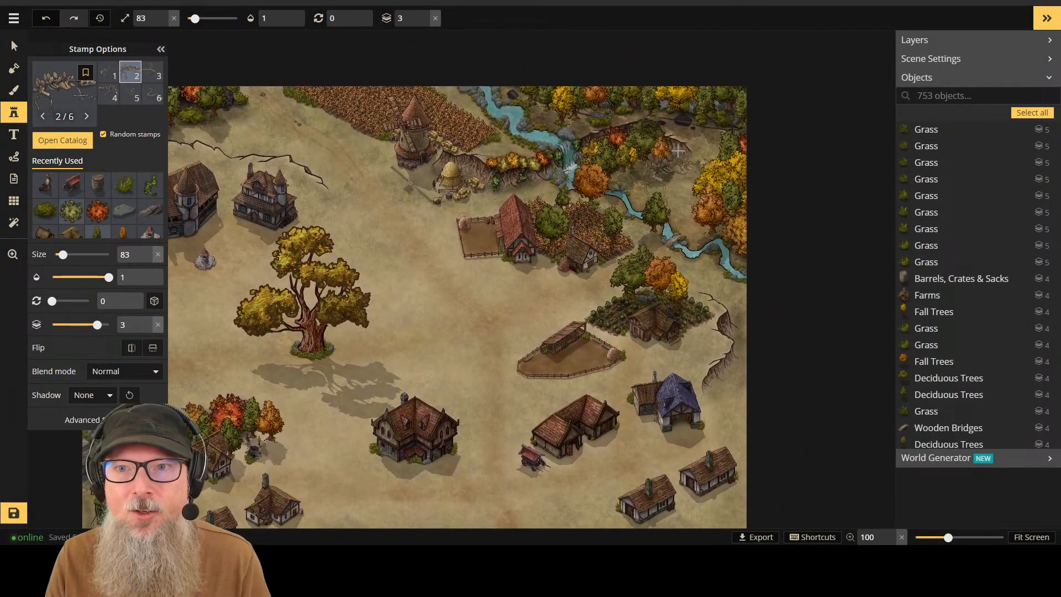
pyautogui.scroll(4, 691, 147)
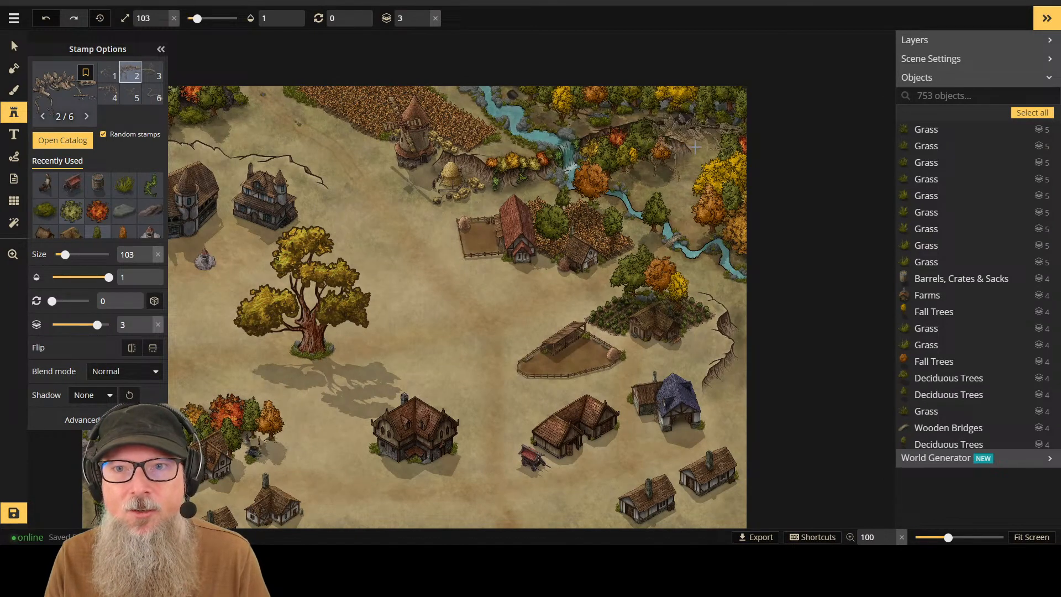
pyautogui.scroll(-10, 695, 147)
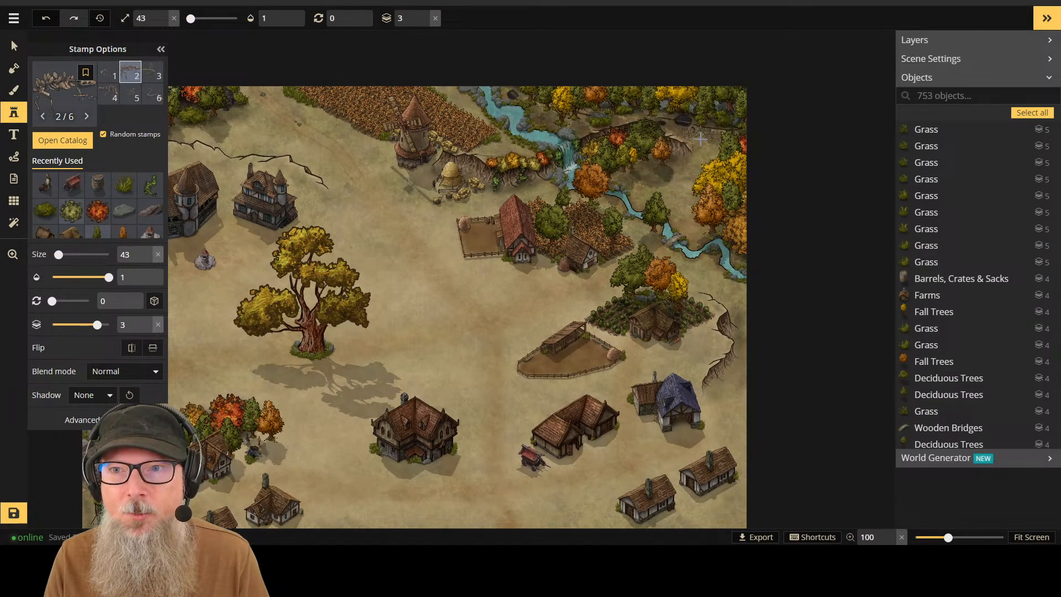
pyautogui.scroll(5, 700, 139)
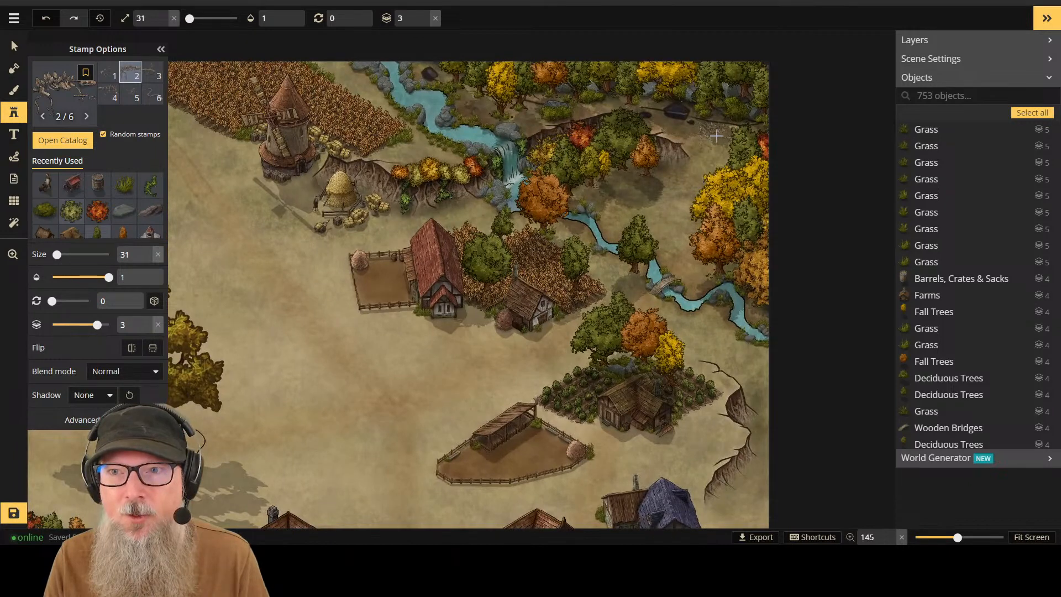
pyautogui.click(680, 130)
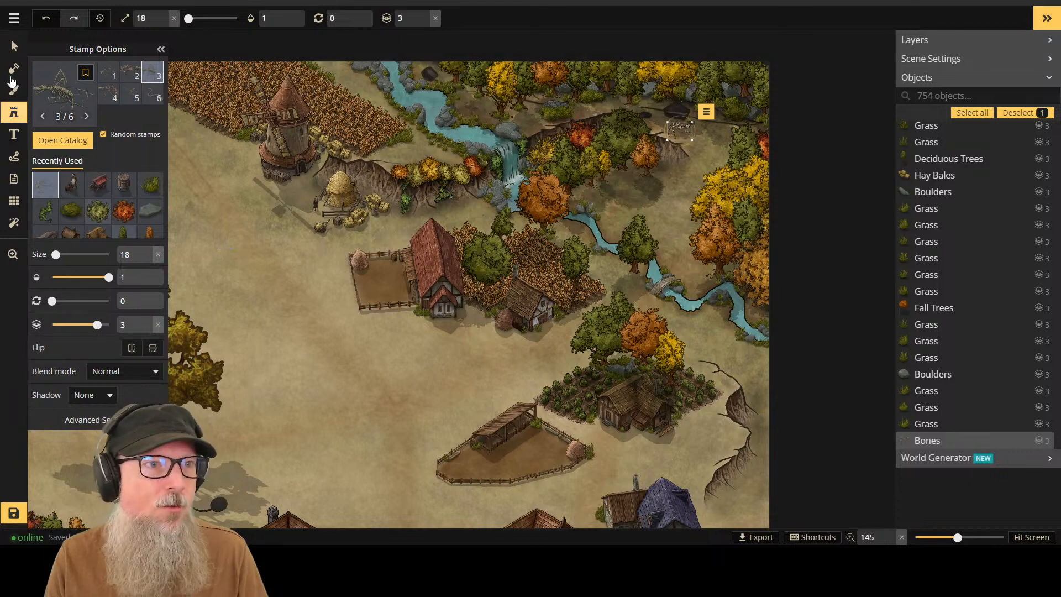
pyautogui.click(14, 46)
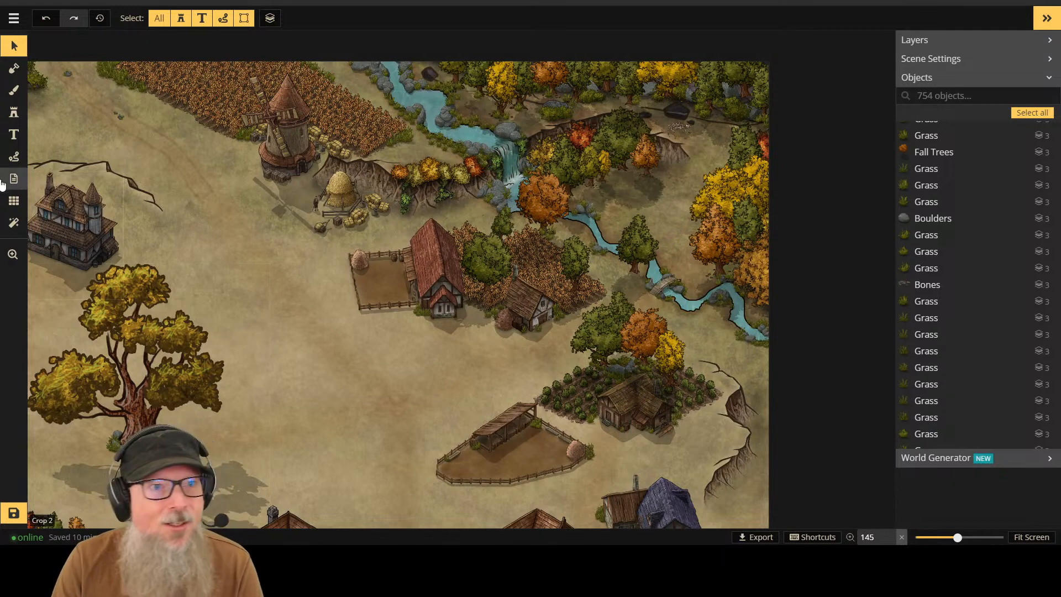
# Step: Choose the Market stamp set from the Fantasy Regional HD catalog and try its second variant at size 104 near the great tree
pyautogui.click(14, 120)
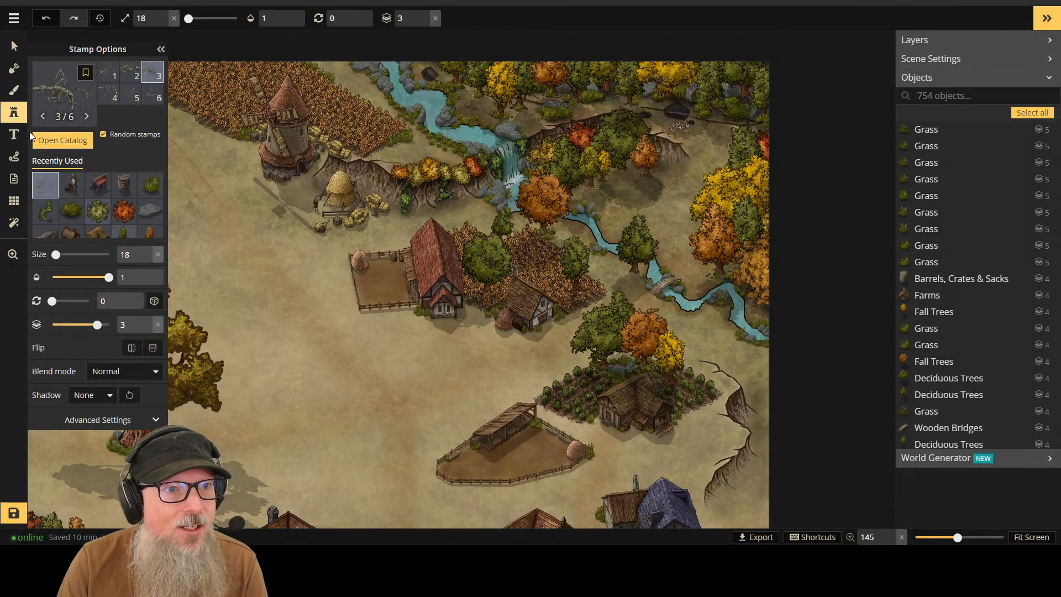
pyautogui.click(38, 126)
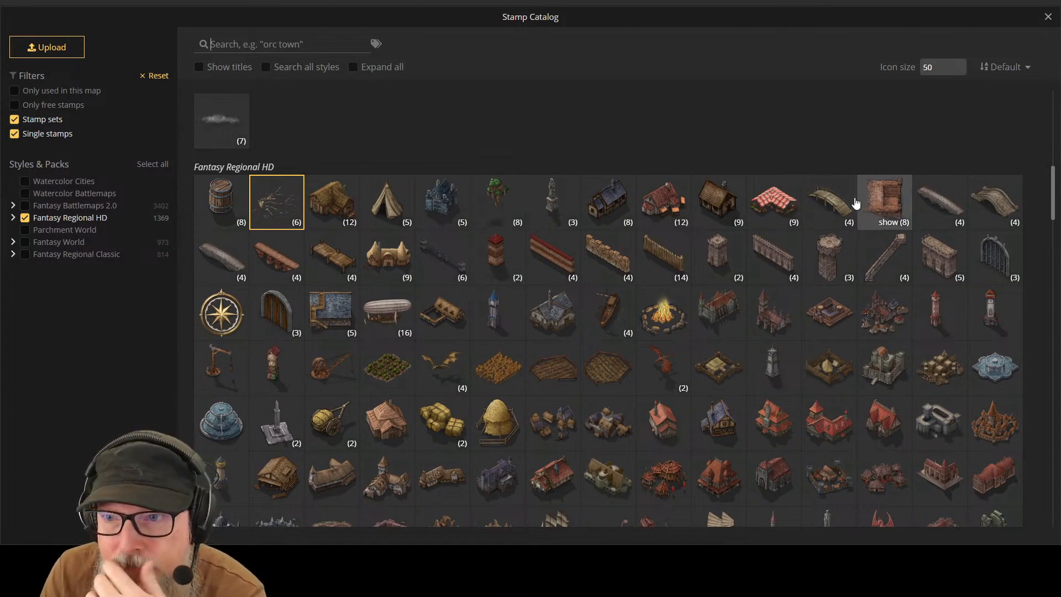
pyautogui.click(770, 208)
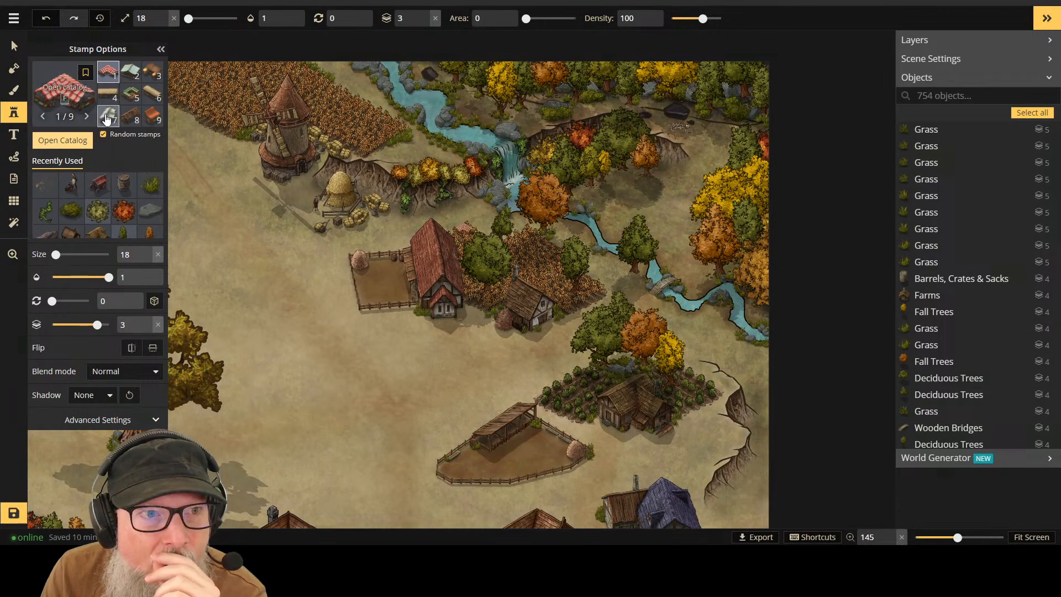
pyautogui.click(127, 81)
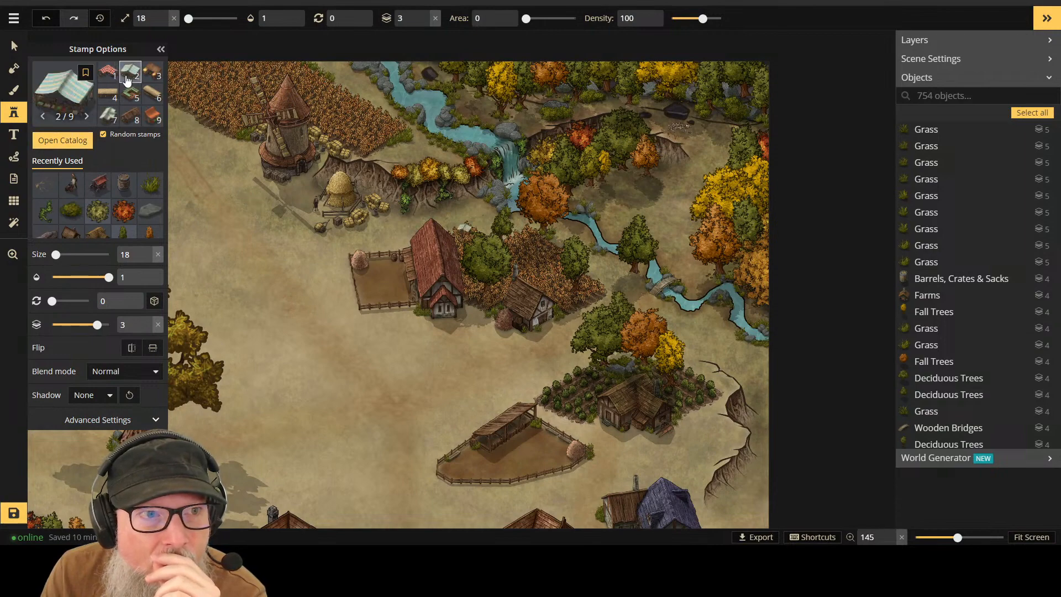
pyautogui.scroll(-4, 328, 423)
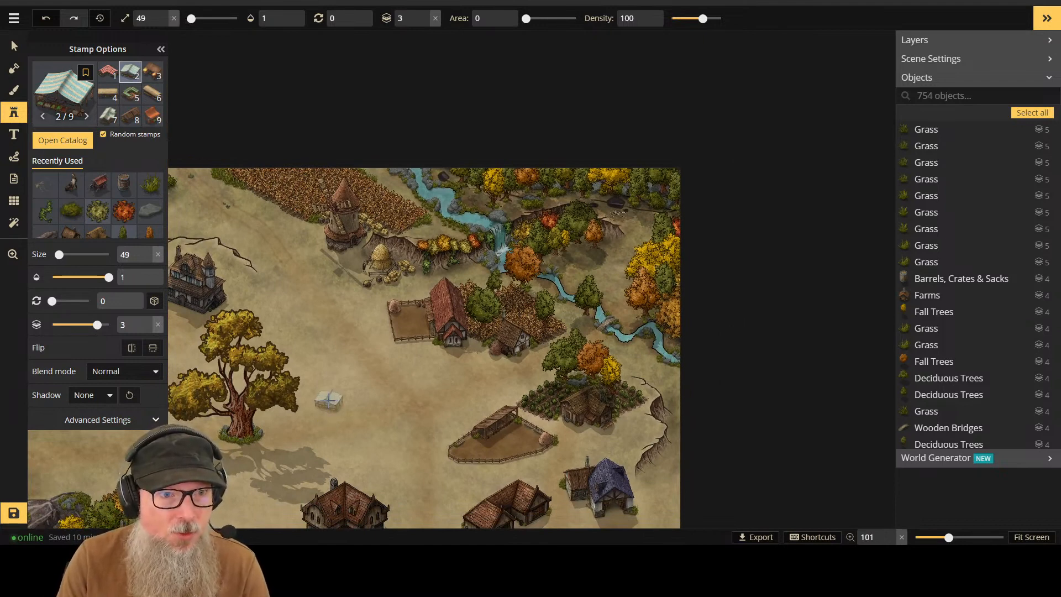
pyautogui.keyDown('shift'); pyautogui.scroll(10, 328, 399); pyautogui.keyUp('shift')
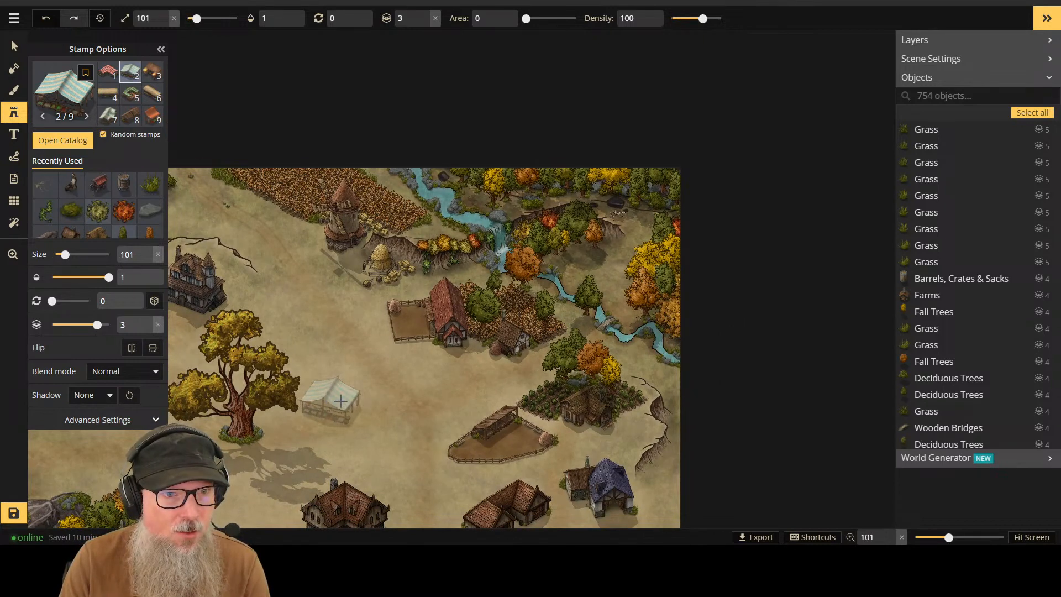
pyautogui.keyDown('shift'); pyautogui.scroll(1, 340, 401); pyautogui.keyUp('shift')
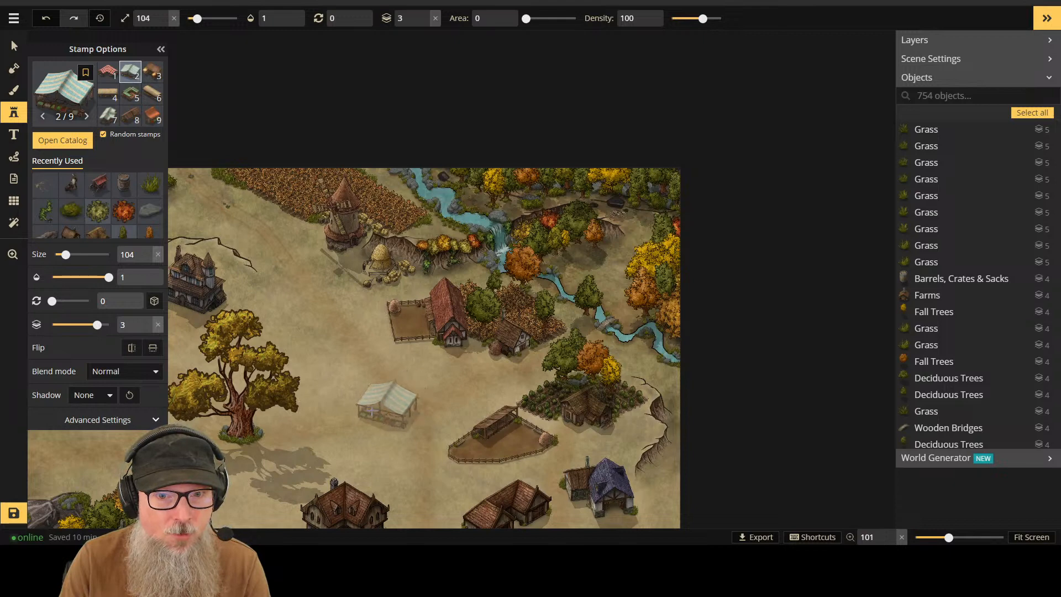
pyautogui.moveTo(321, 441); pyautogui.dragTo(450, 281)
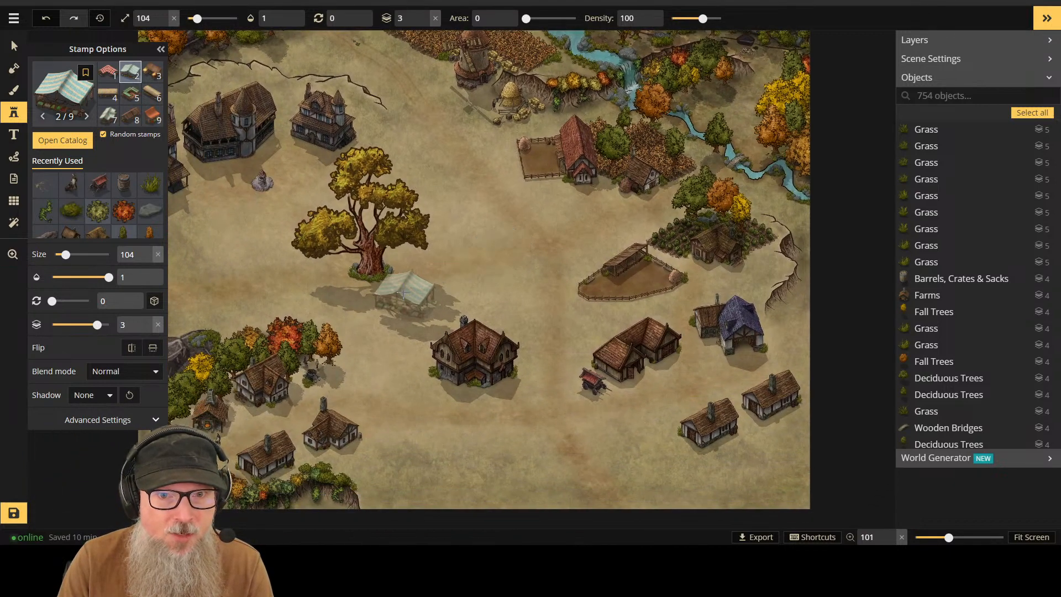
# Step: Place the eighth Market variant, flipped horizontally, at size 104 on the ground southwest of the great tree's trunk
pyautogui.click(130, 116)
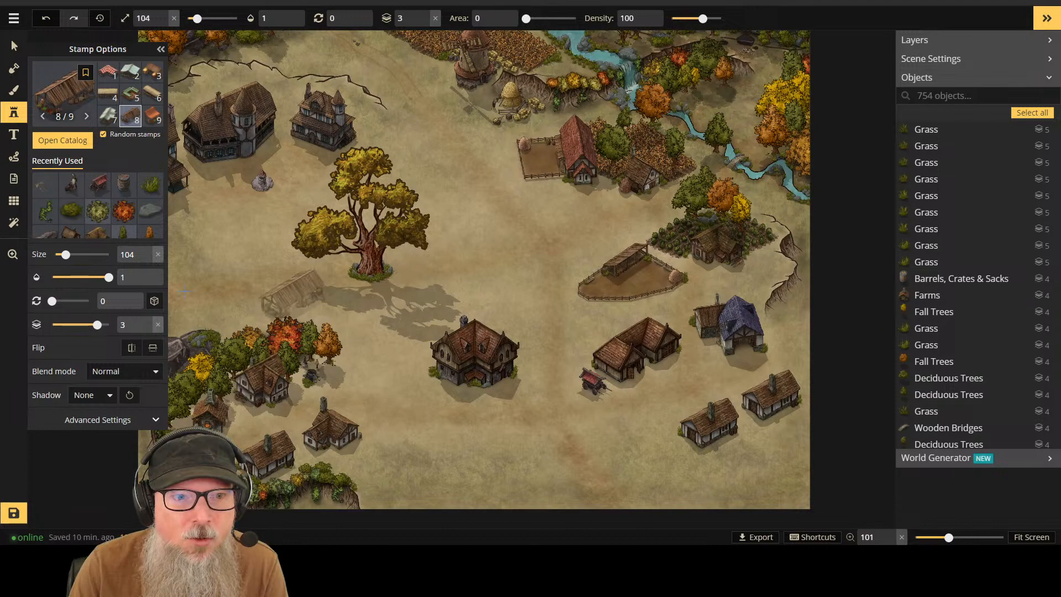
pyautogui.click(464, 227)
pyautogui.click(132, 348)
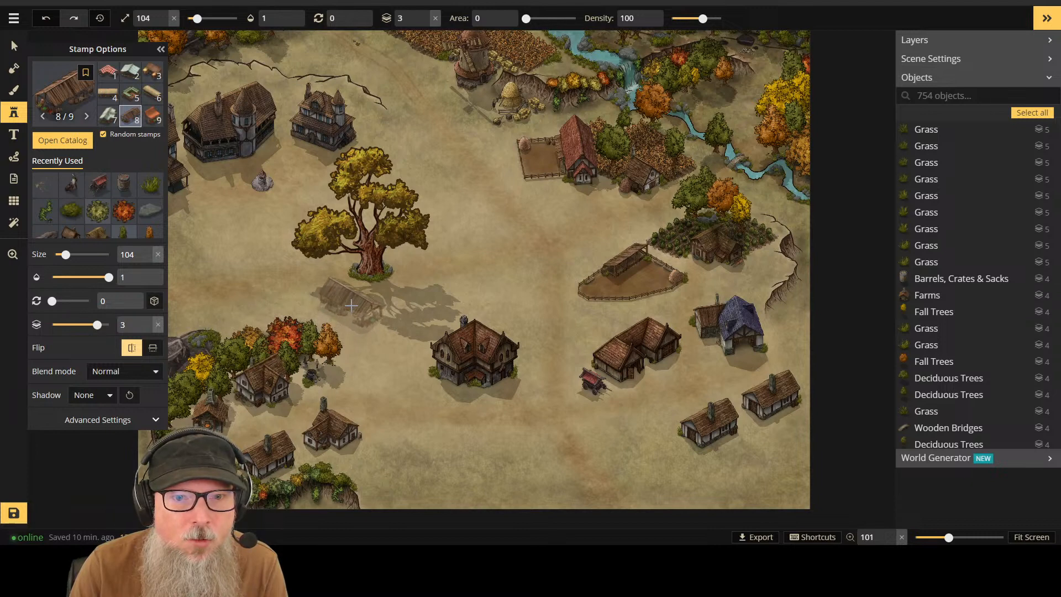
pyautogui.click(354, 306)
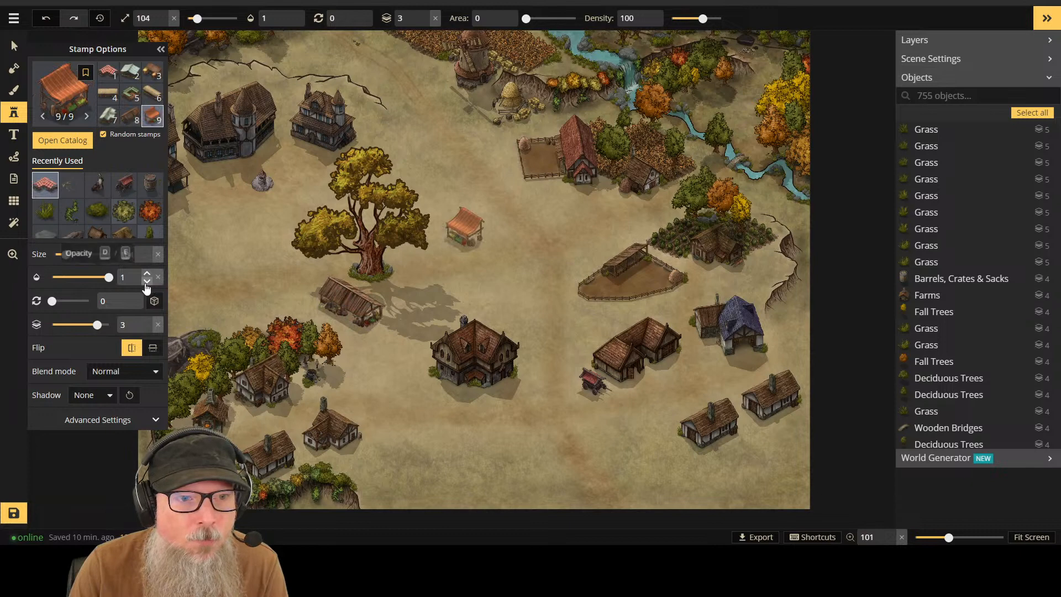
# Step: Place an unflipped copy of the eighth Market variant southeast of the great tree's trunk, facing the first stall
pyautogui.click(132, 347)
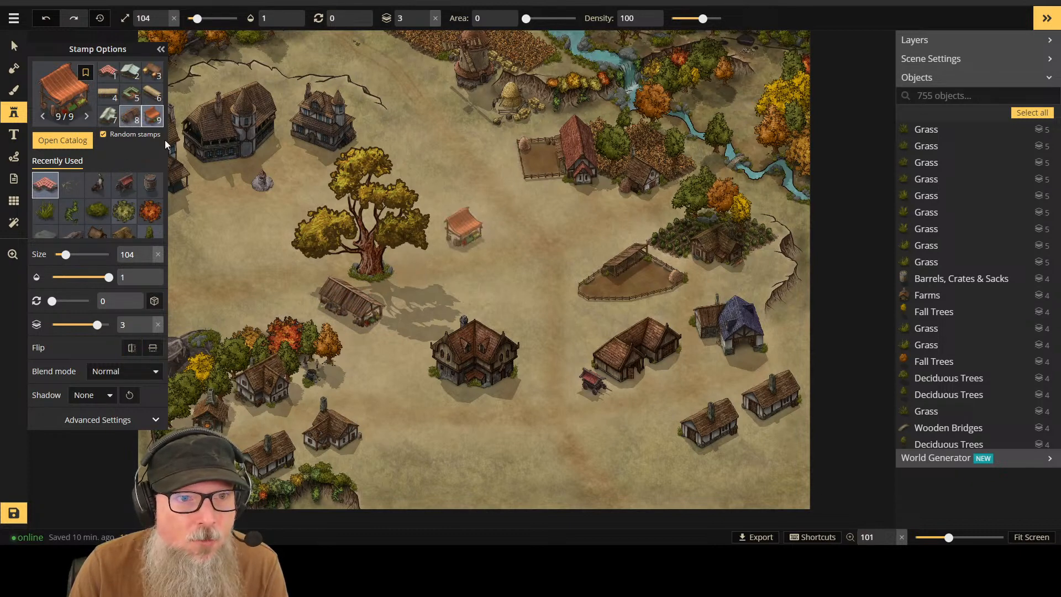
pyautogui.click(130, 116)
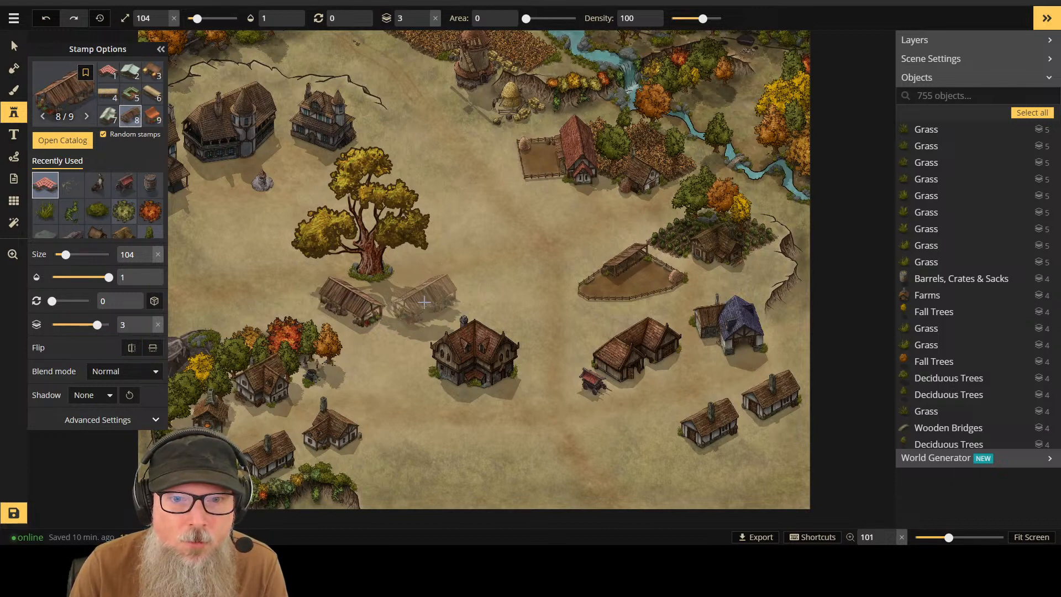
pyautogui.click(425, 303)
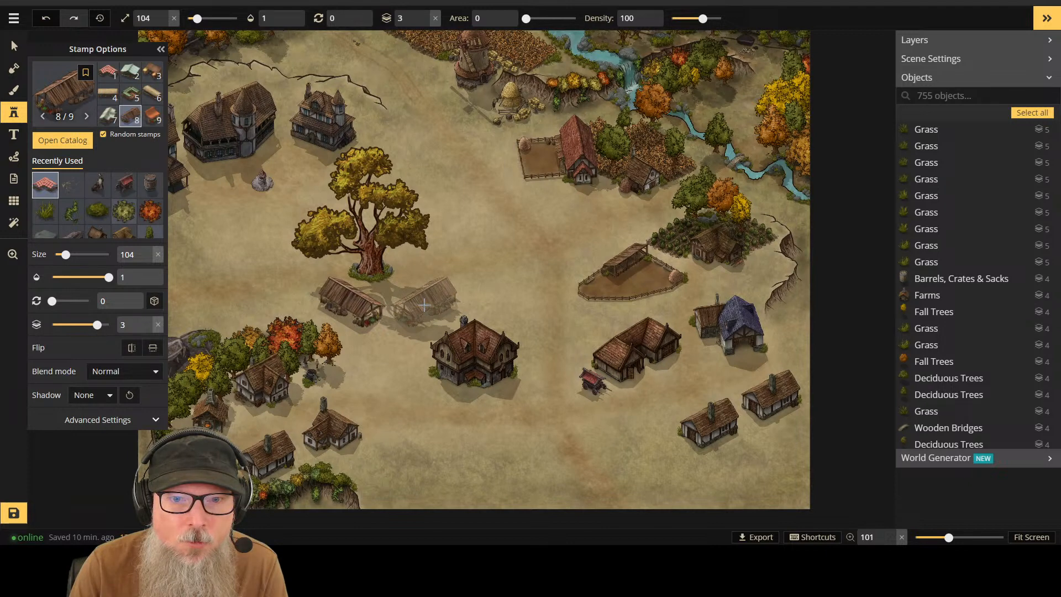
pyautogui.click(424, 305)
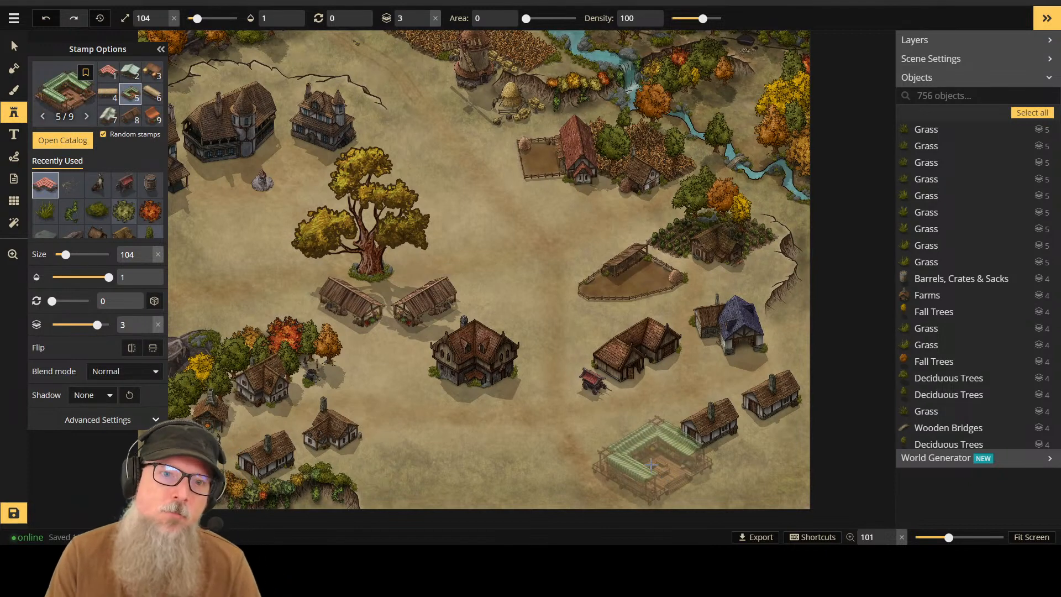
# Step: Nudge the eastern market stall slightly to the west
pyautogui.rightClick(646, 467)
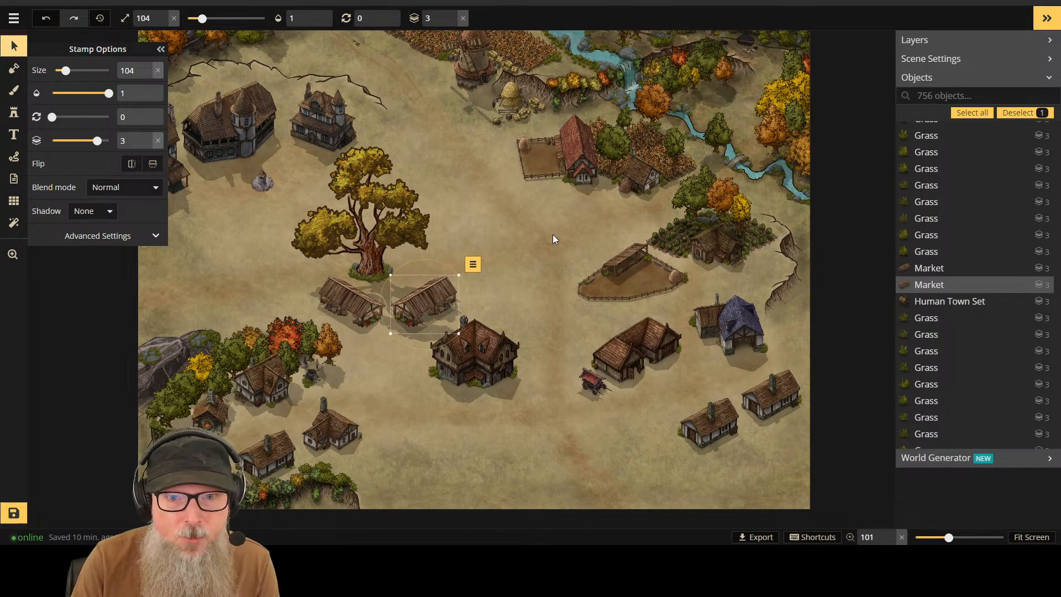
pyautogui.press('Left')
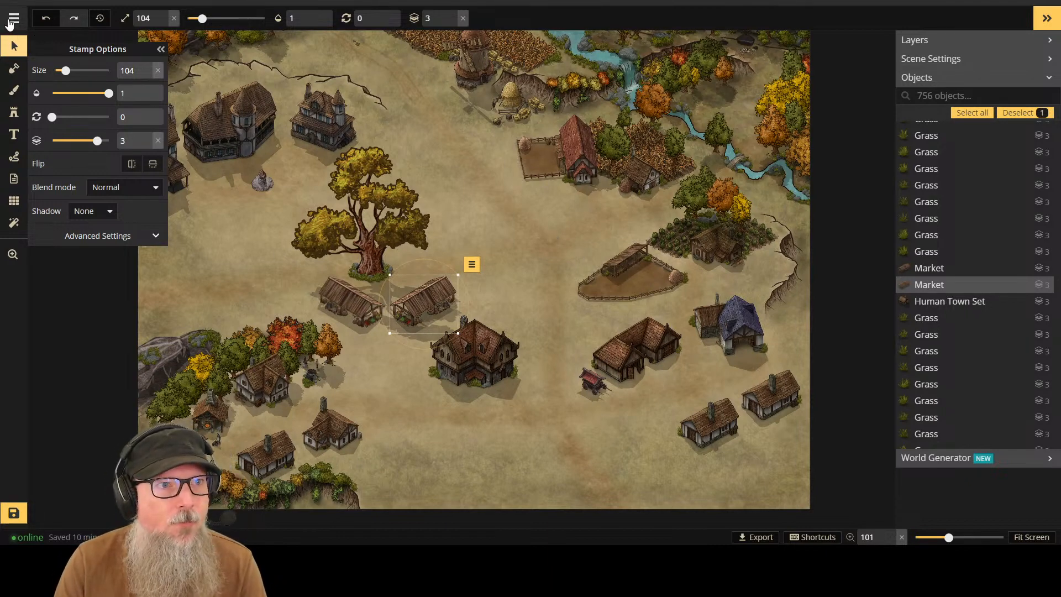
pyautogui.click(78, 356)
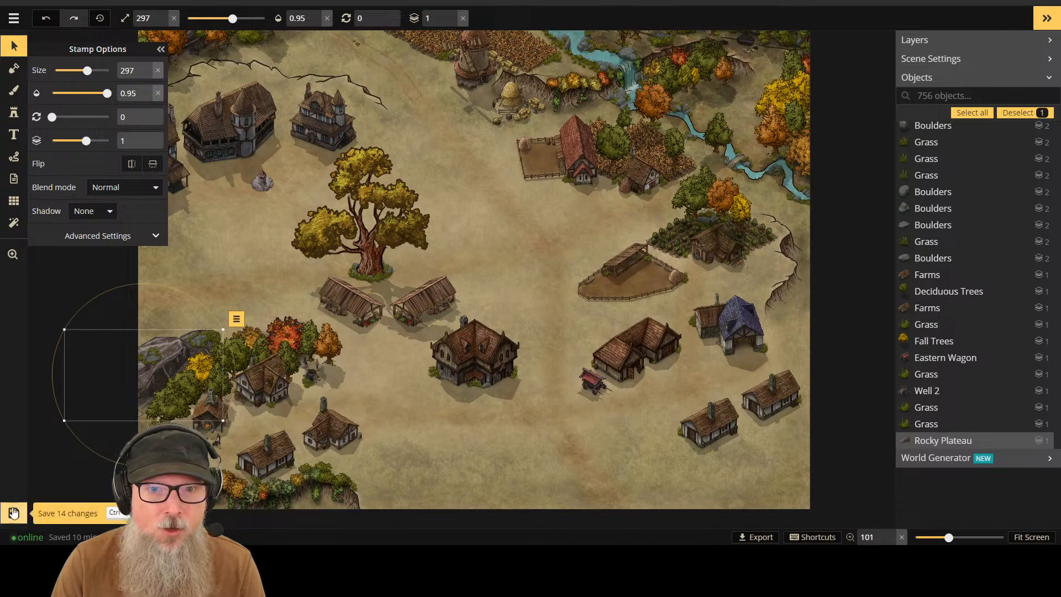
# Step: Try small position adjustments on the western market stall below the great tree, and delete that stall
pyautogui.click(349, 306)
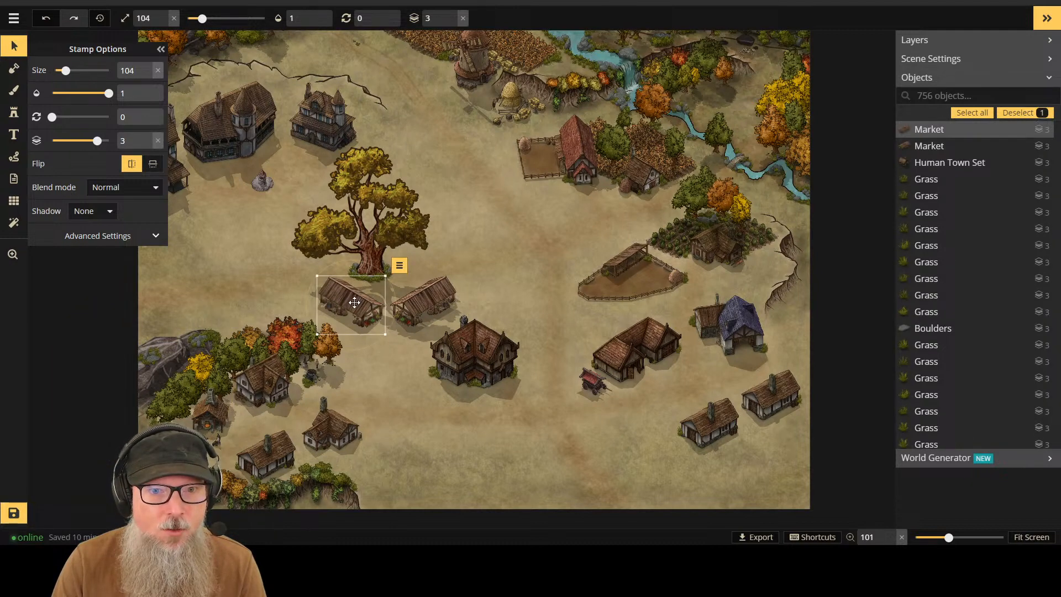
pyautogui.moveTo(350, 306)
pyautogui.mouseDown()
pyautogui.moveTo(333, 303)
pyautogui.moveTo(355, 304)
pyautogui.mouseUp()
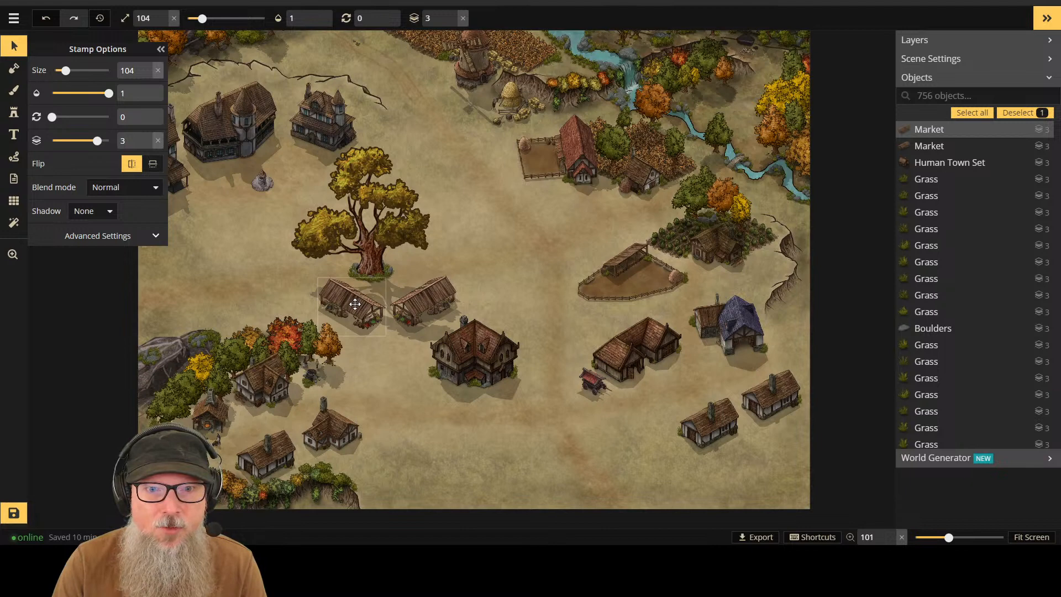
pyautogui.moveTo(355, 303); pyautogui.dragTo(355, 306)
pyautogui.scroll(-2, 535, 284)
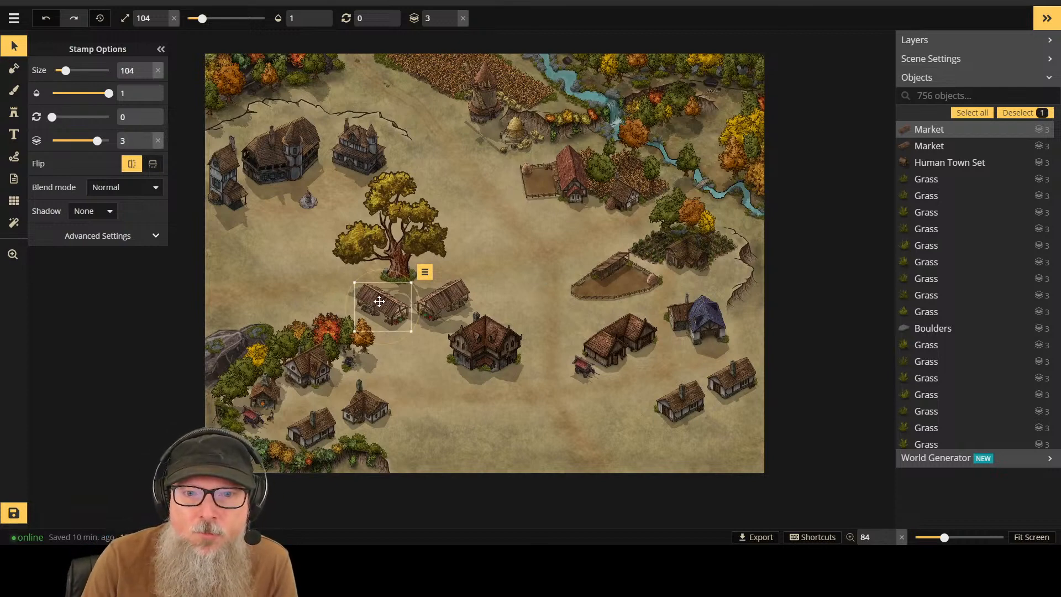
pyautogui.press('Delete')
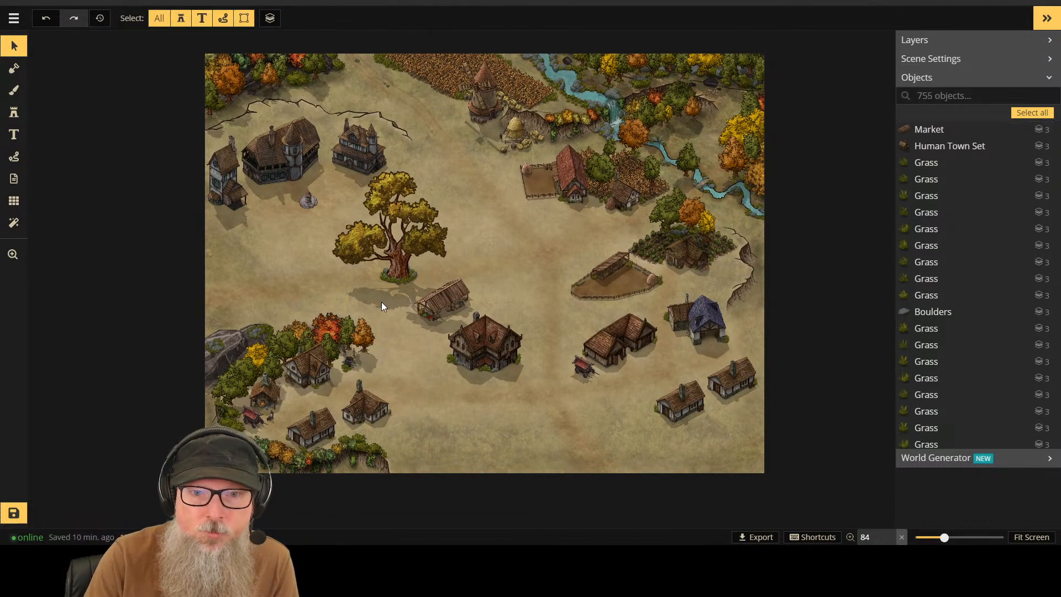
# Step: Try the remaining market stall, flipped horizontally, on the open ground west of the great tree, and delete it
pyautogui.click(443, 291)
pyautogui.moveTo(443, 291); pyautogui.dragTo(232, 225)
pyautogui.click(131, 164)
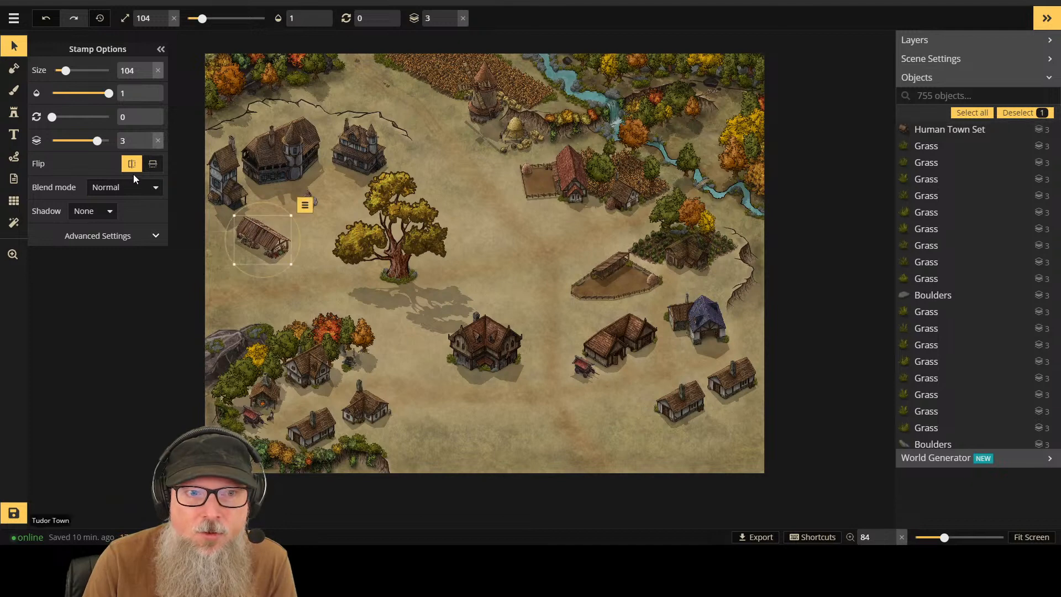
pyautogui.click(132, 163)
pyautogui.press('Delete')
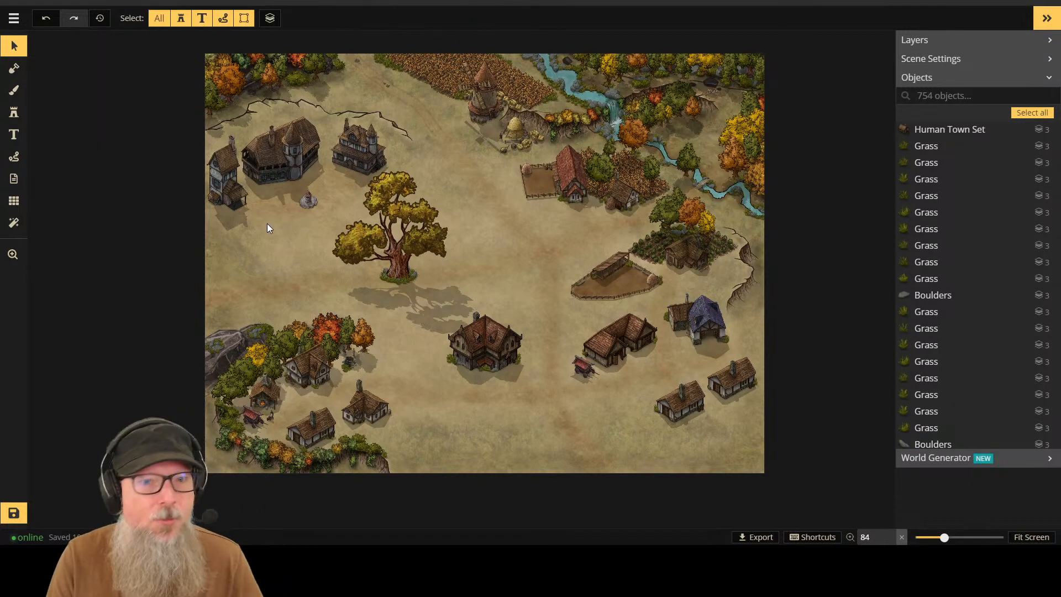
# Step: Browse the Fantasy Regional HD stamps and examine the southern woodland and the hut with its campfire on the finished reference village map
pyautogui.click(14, 112)
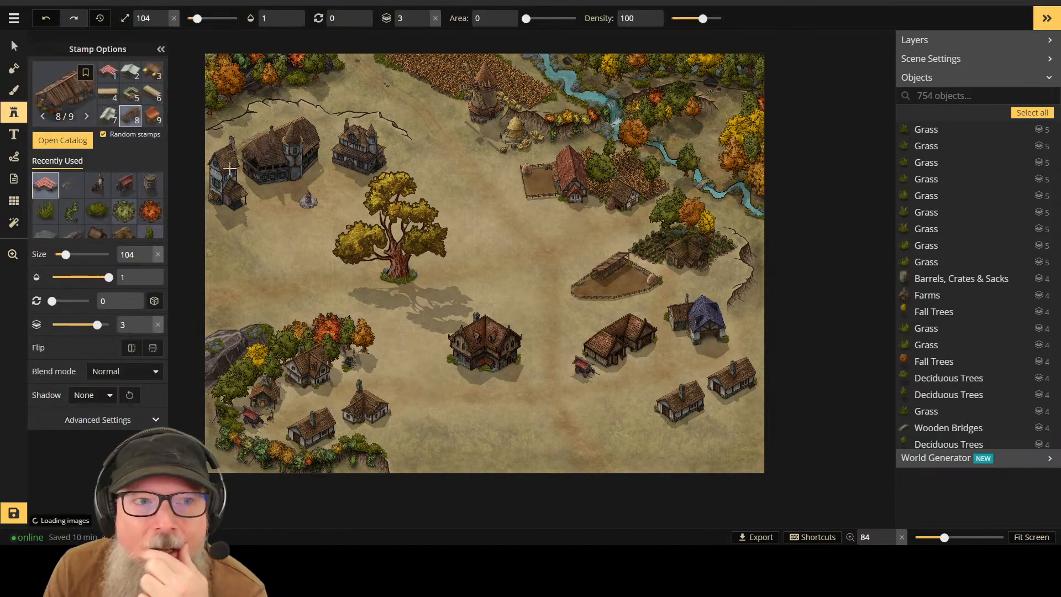
pyautogui.click(62, 140)
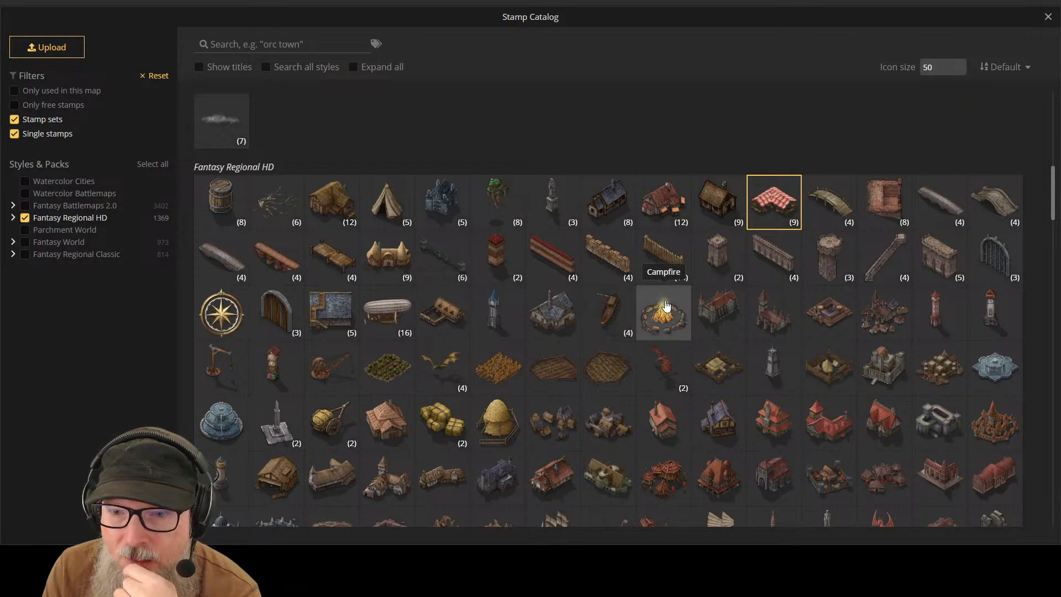
pyautogui.click(674, 203)
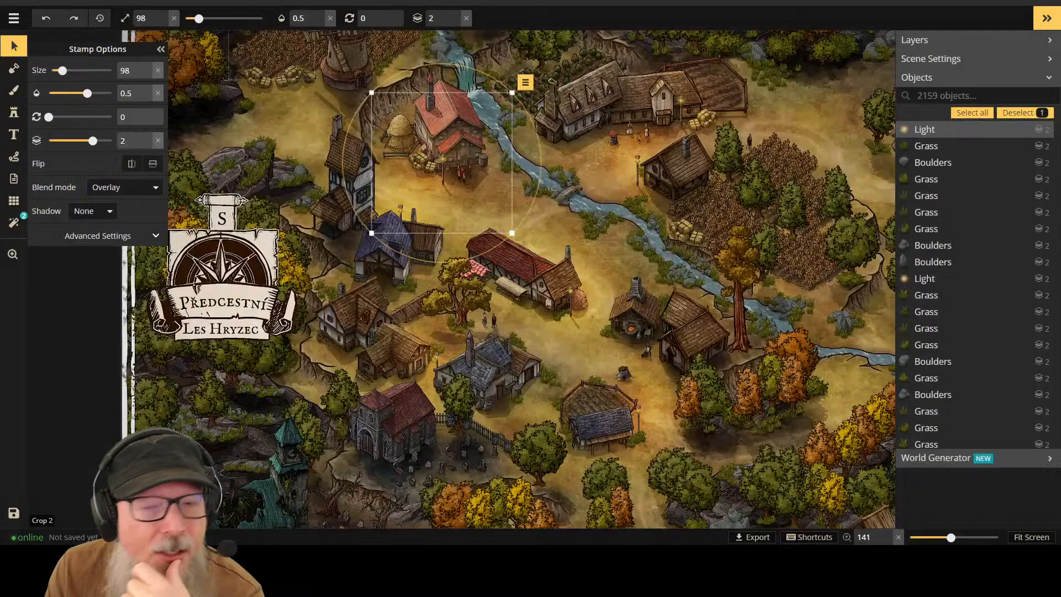
pyautogui.moveTo(635, 353); pyautogui.dragTo(509, 40)
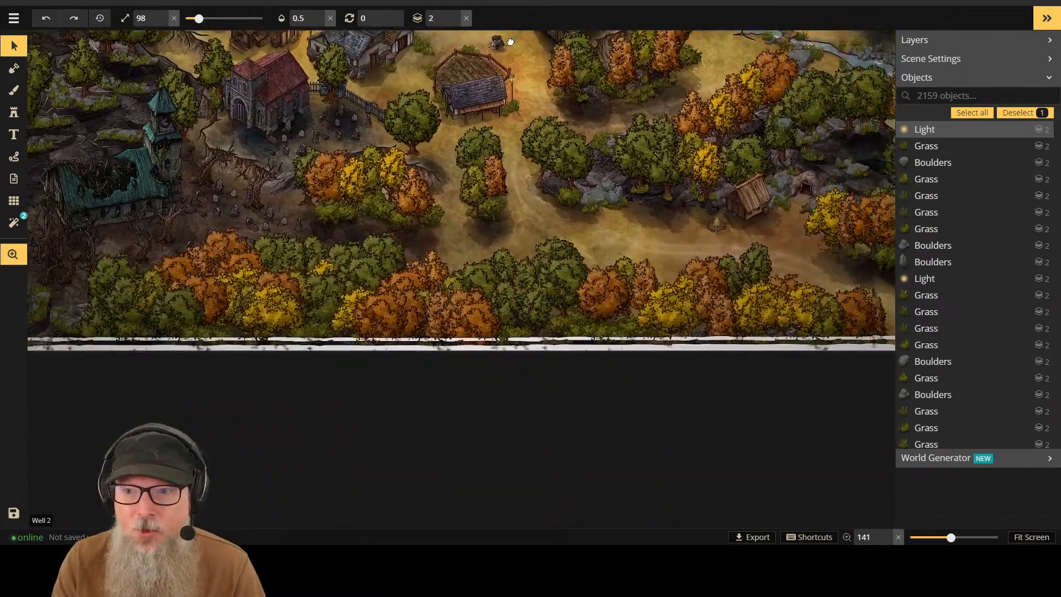
pyautogui.moveTo(652, 176); pyautogui.dragTo(594, 209)
pyautogui.scroll(3, 693, 266)
pyautogui.scroll(5, 704, 293)
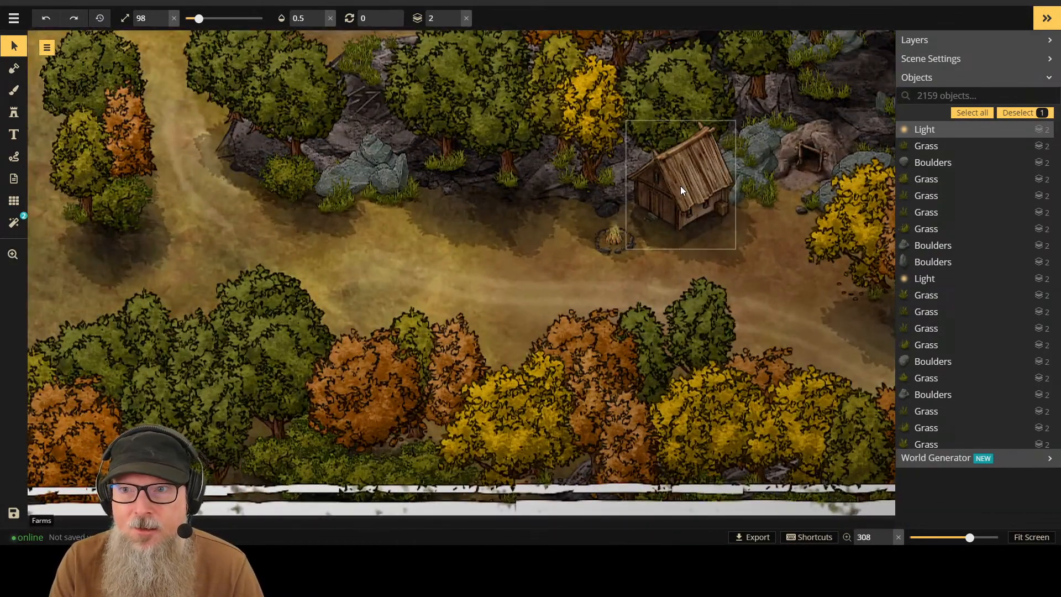
pyautogui.scroll(-7, 684, 191)
pyautogui.scroll(-6, 651, 171)
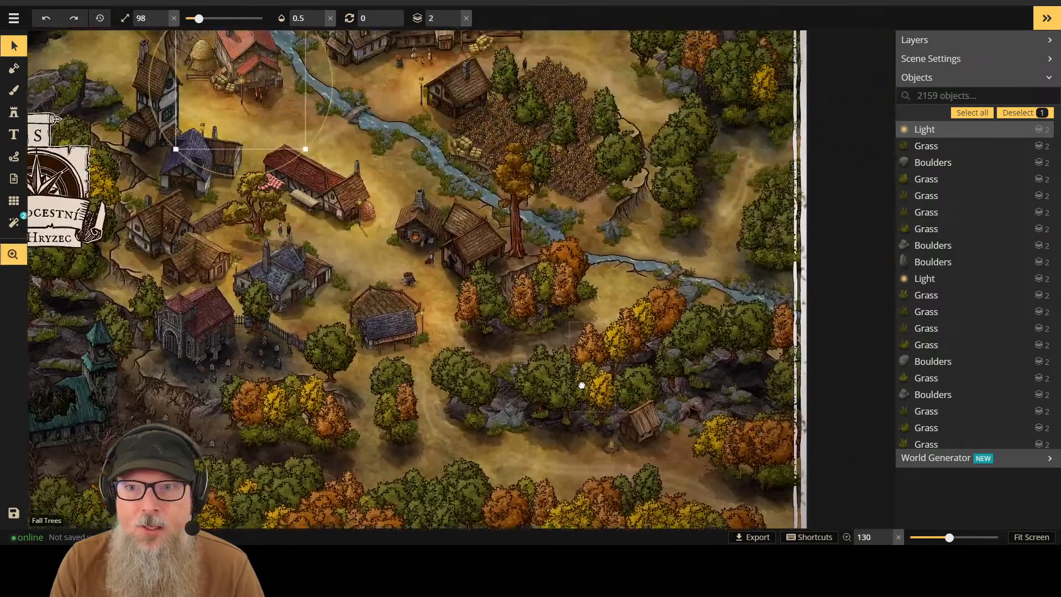
pyautogui.press('s')
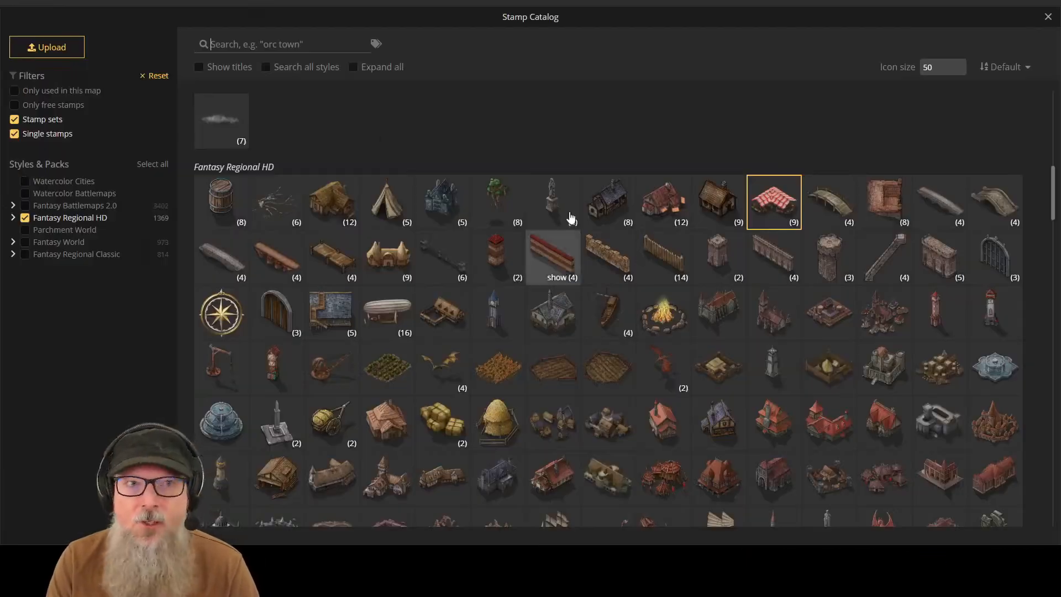
pyautogui.click(1047, 19)
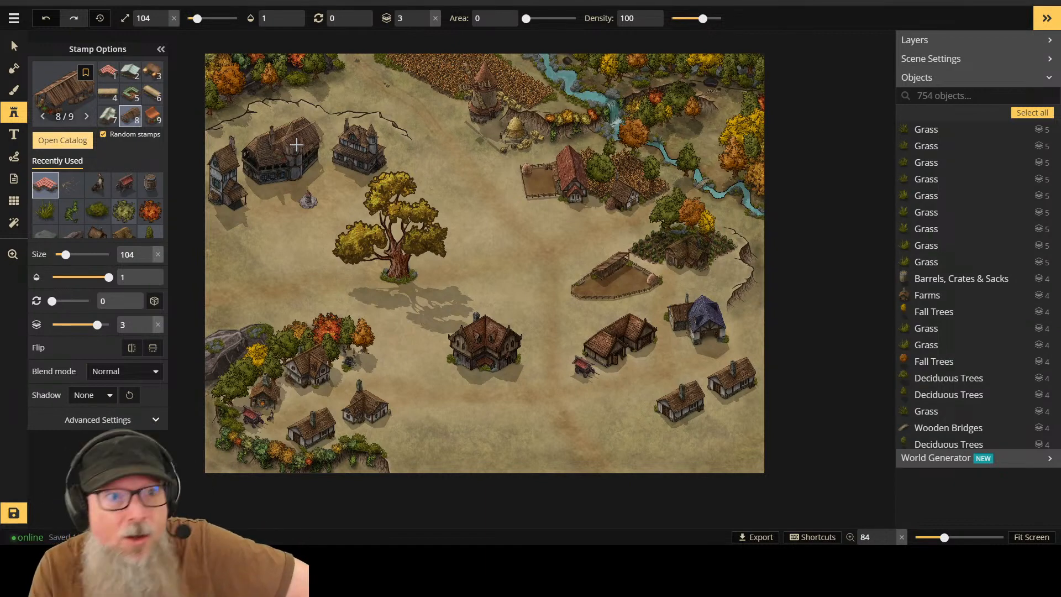
# Step: Search the stamp catalog for "garden"
pyautogui.click(467, 226)
pyautogui.scroll(-1, 66, 188)
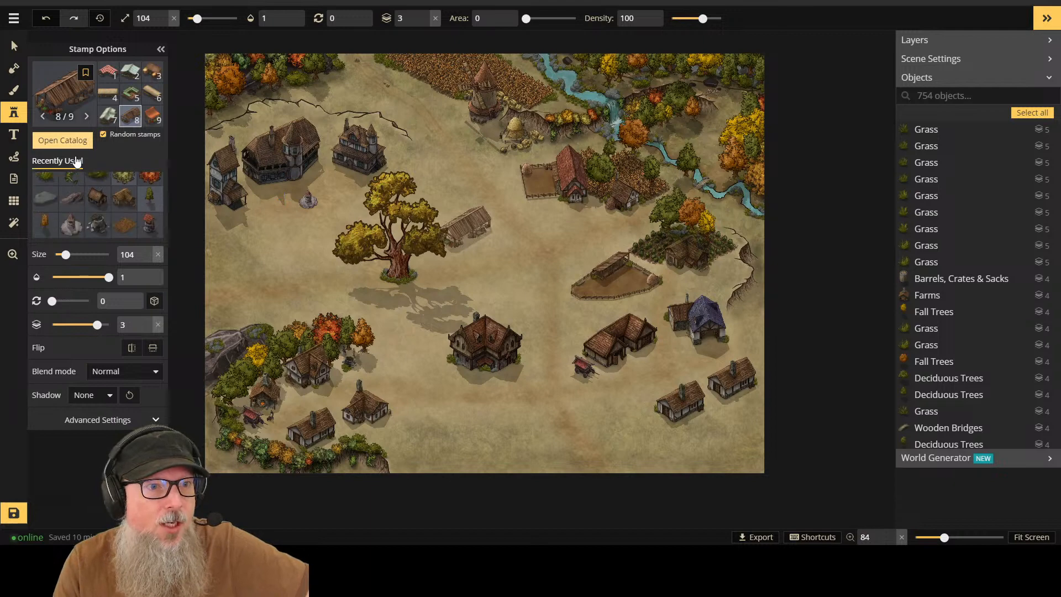
pyautogui.click(127, 226)
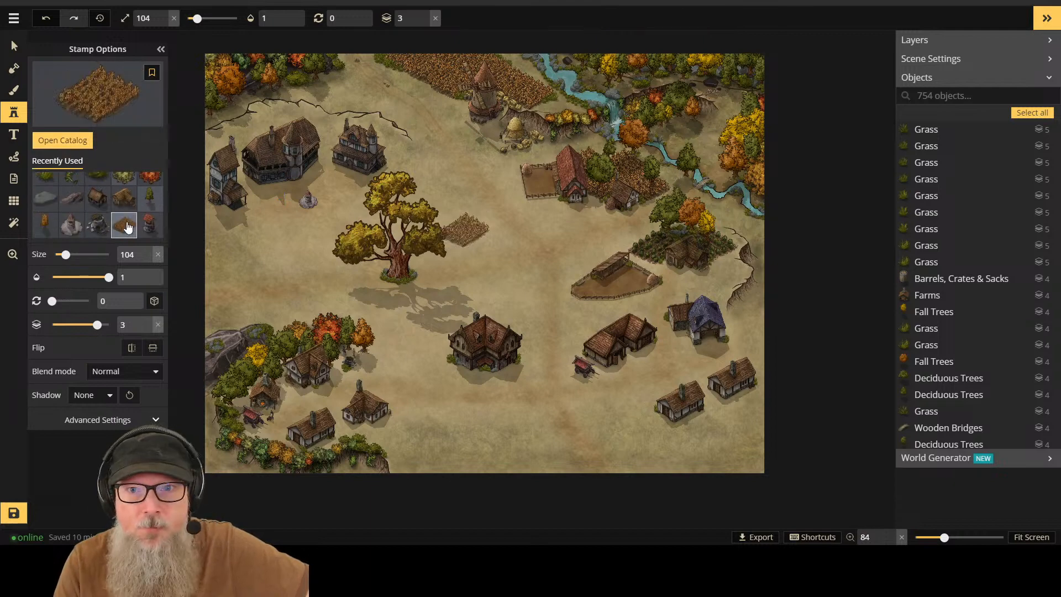
pyautogui.click(62, 140)
pyautogui.click(282, 50)
pyautogui.write('garden')
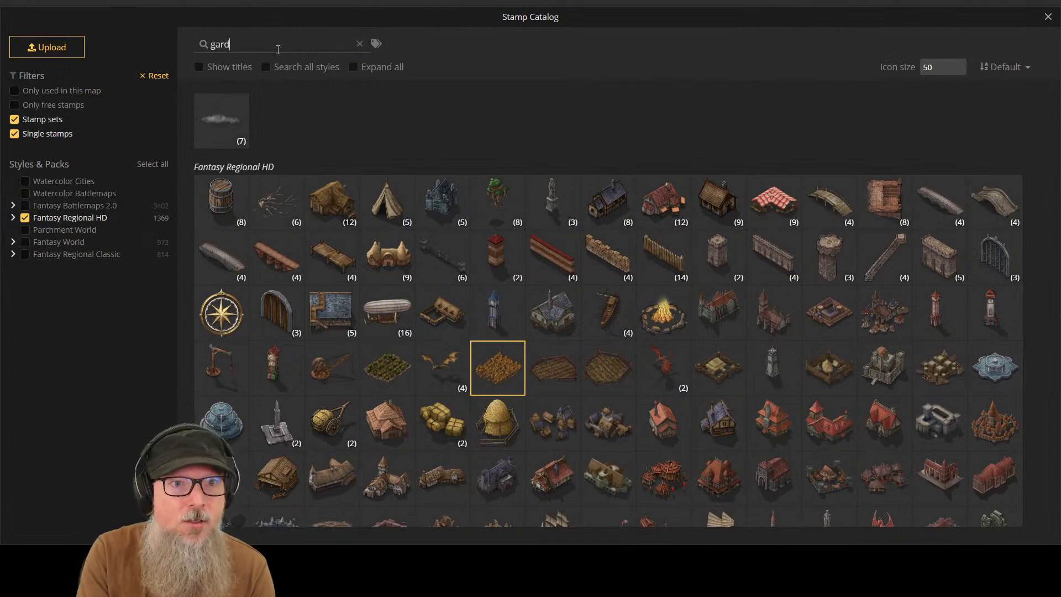
# Step: Replace the catalog search term with "crop"
pyautogui.press('BackSpace')
pyautogui.press('BackSpace')
pyautogui.press('BackSpace')
pyautogui.press('BackSpace')
pyautogui.press('BackSpace')
pyautogui.press('BackSpace')
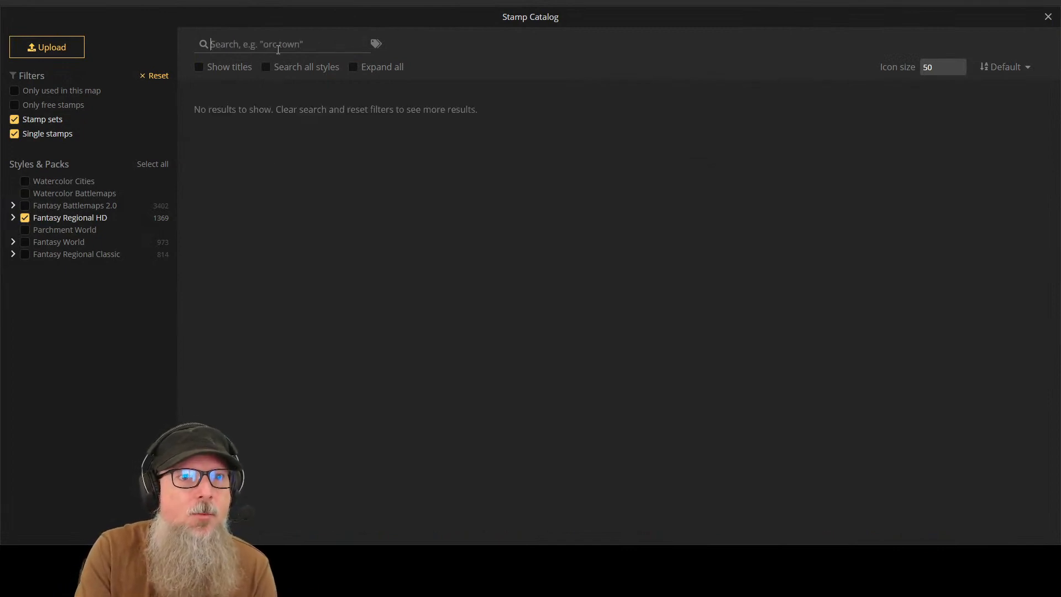
pyautogui.write('crop')
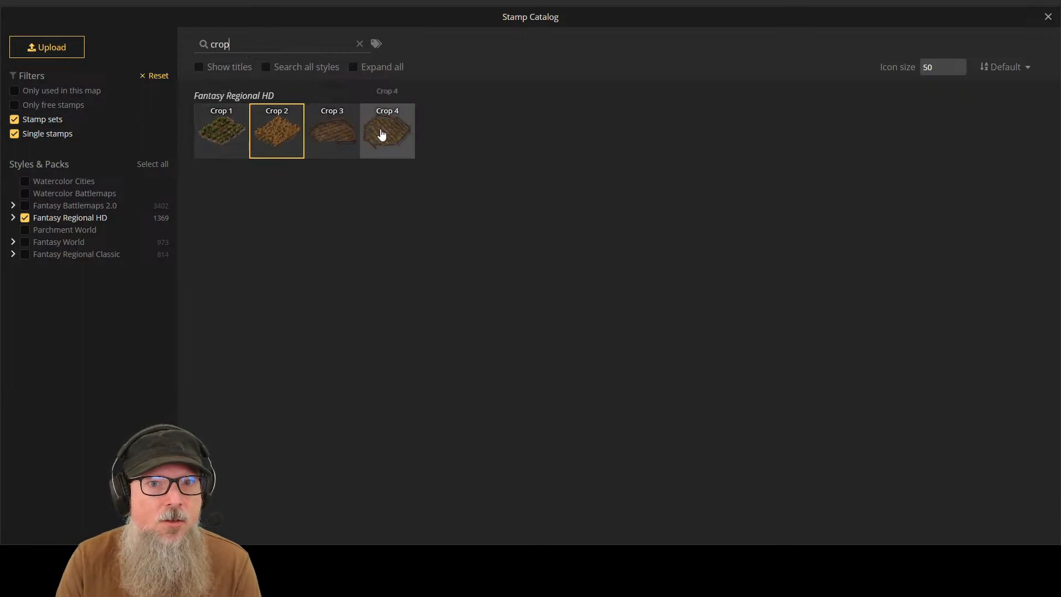
# Step: Try the Crop 4 stamp and compare its normal and horizontally flipped orientations
pyautogui.click(381, 133)
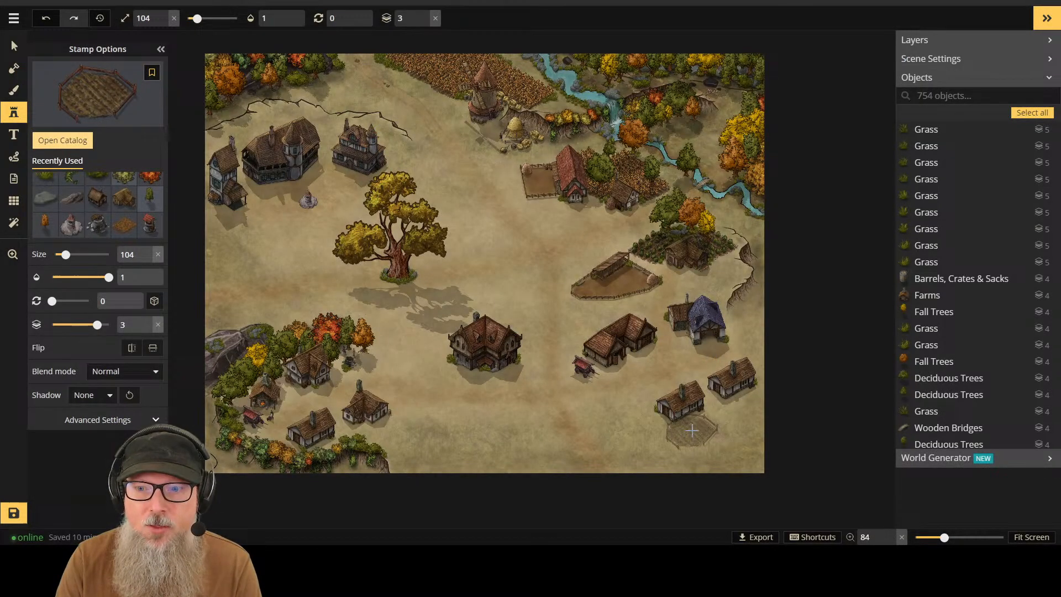
pyautogui.click(134, 351)
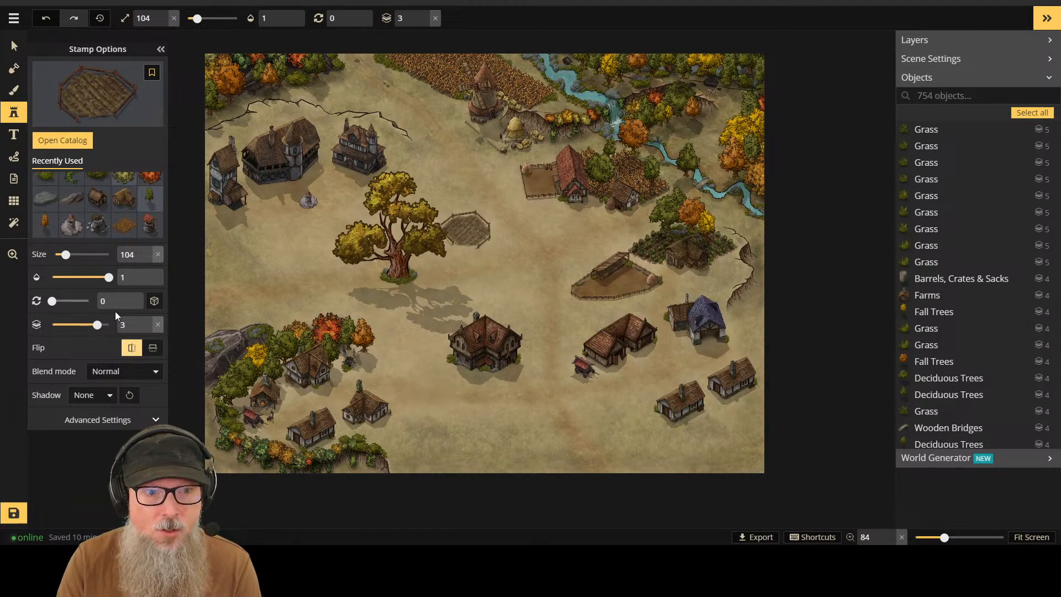
pyautogui.click(134, 351)
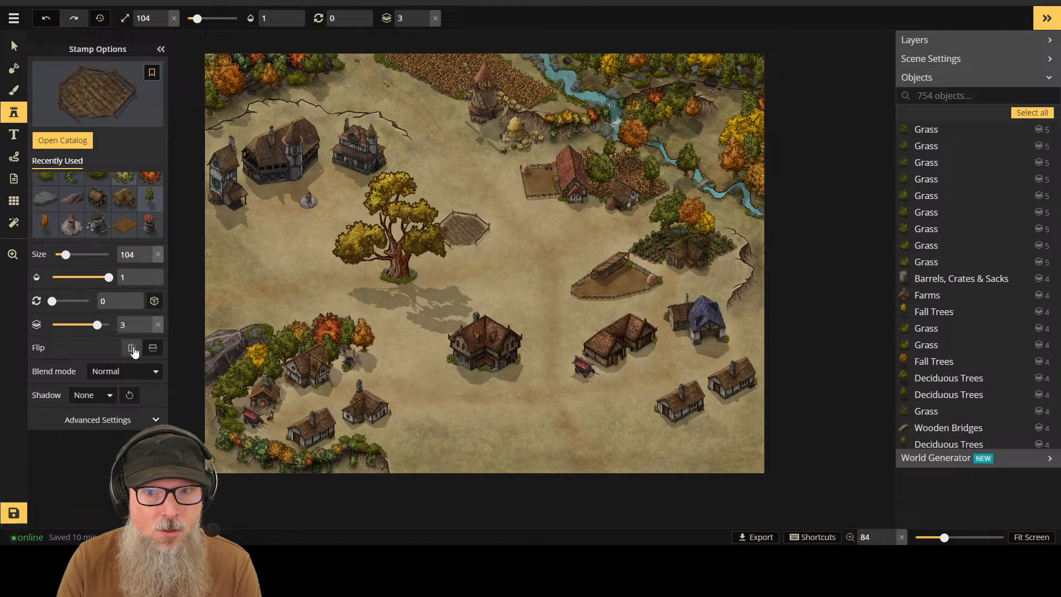
pyautogui.click(135, 351)
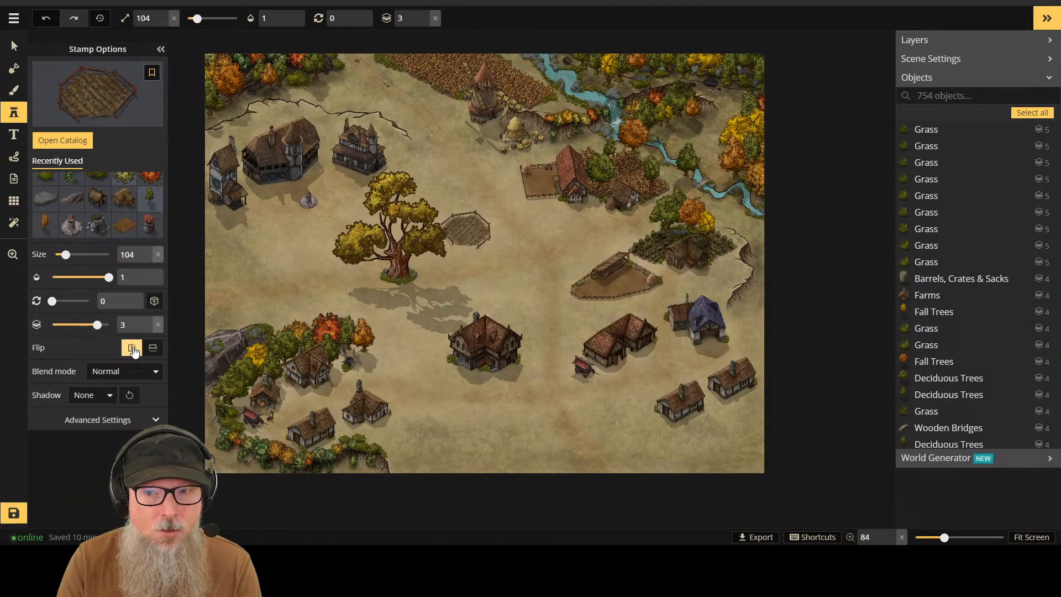
pyautogui.click(134, 351)
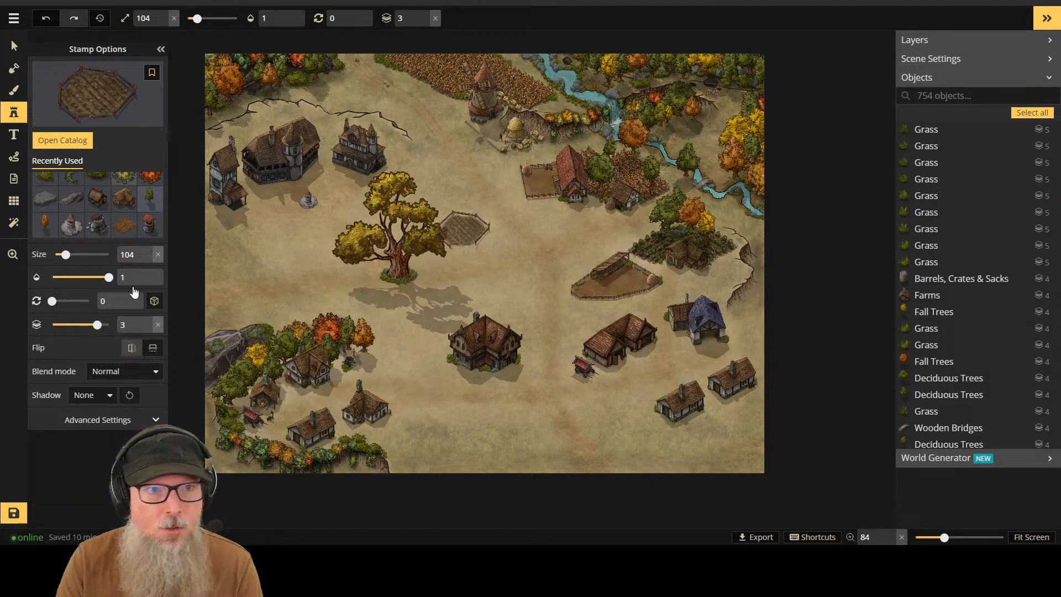
# Step: Try the Crop 3 stamp, comparing it with and without a horizontal flip
pyautogui.click(63, 141)
pyautogui.click(331, 124)
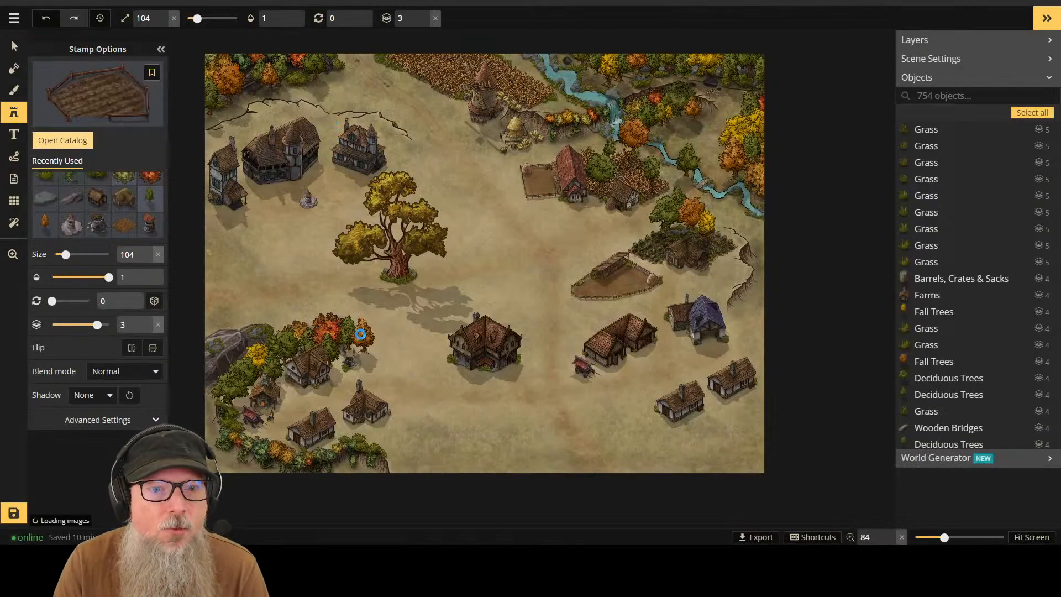
pyautogui.click(155, 302)
pyautogui.click(131, 348)
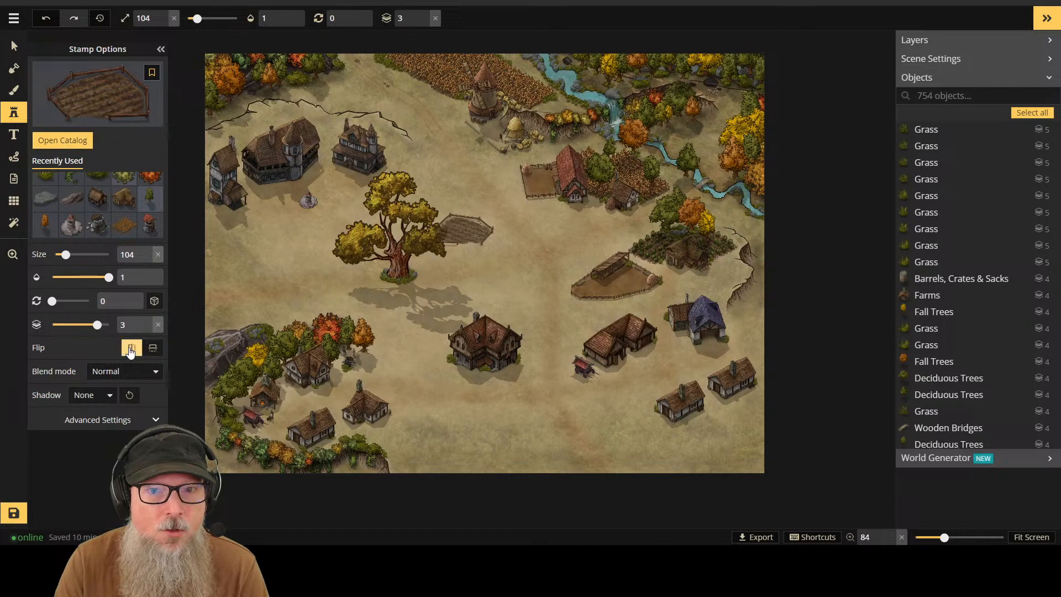
pyautogui.click(131, 350)
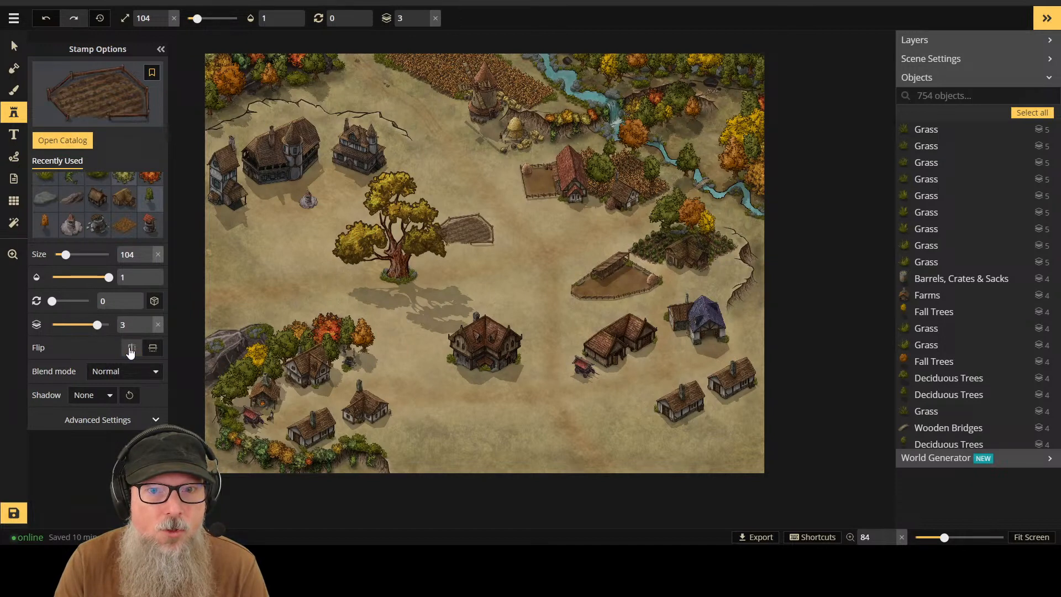
# Step: Place a Crop 1 field beside each southeastern cottage and the southwestern cottage with the chimney, and try flipping the last field horizontally
pyautogui.click(55, 140)
pyautogui.click(224, 135)
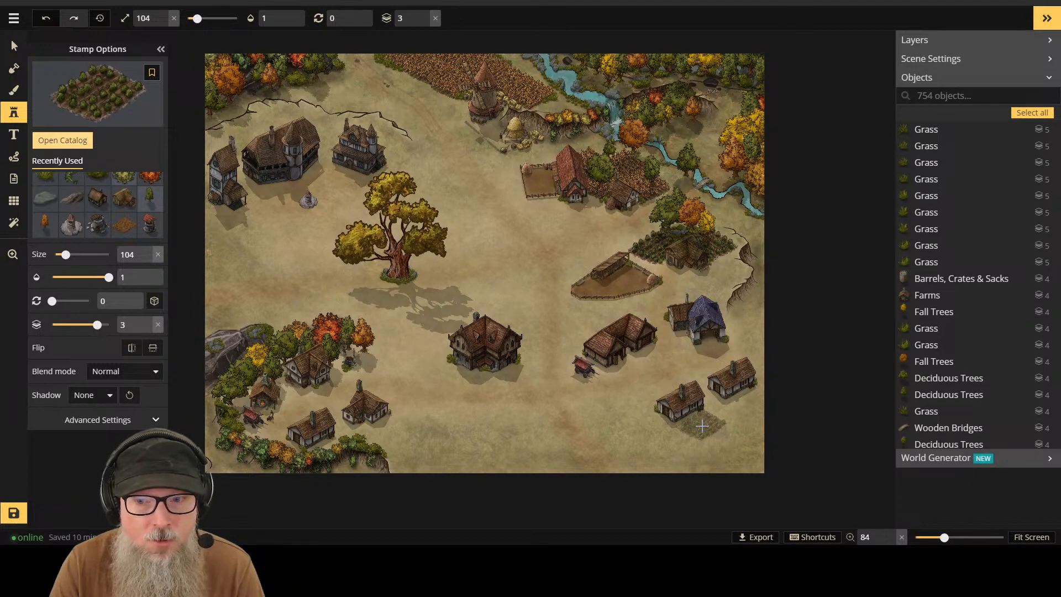
pyautogui.click(702, 426)
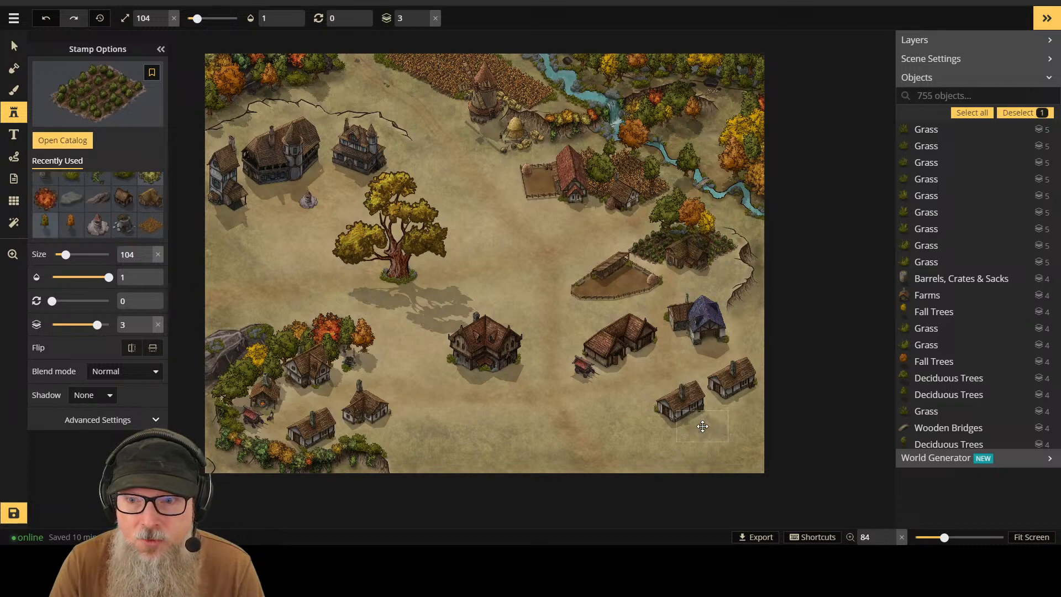
pyautogui.scroll(2, 742, 408)
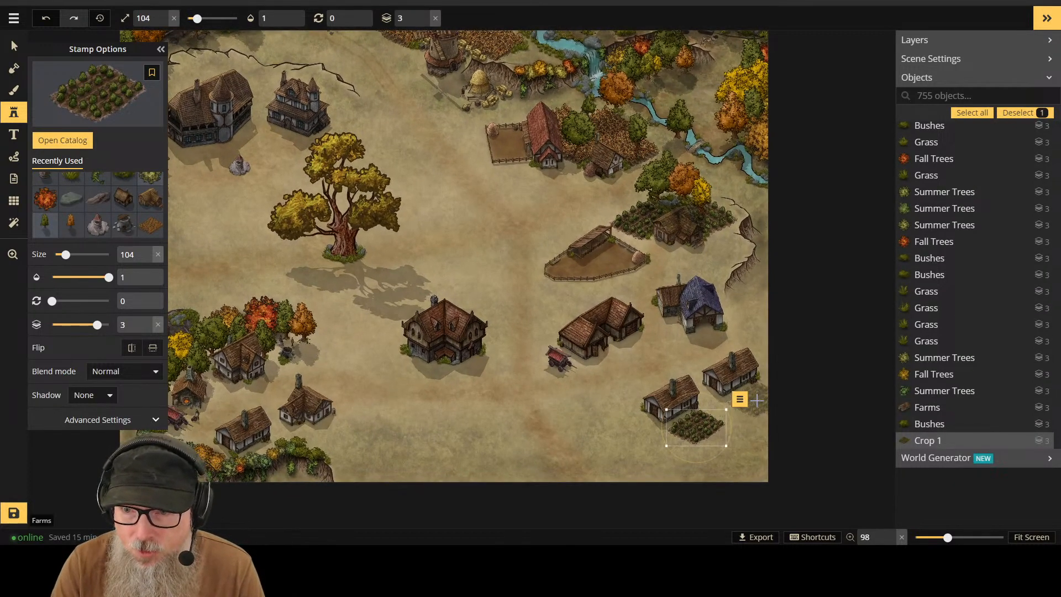
pyautogui.click(759, 403)
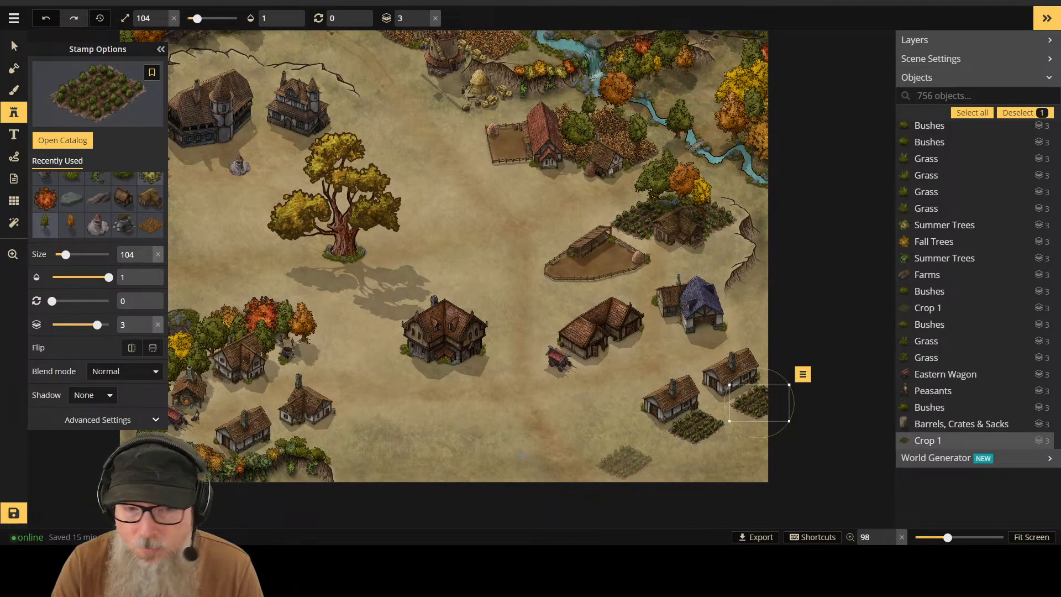
pyautogui.click(339, 433)
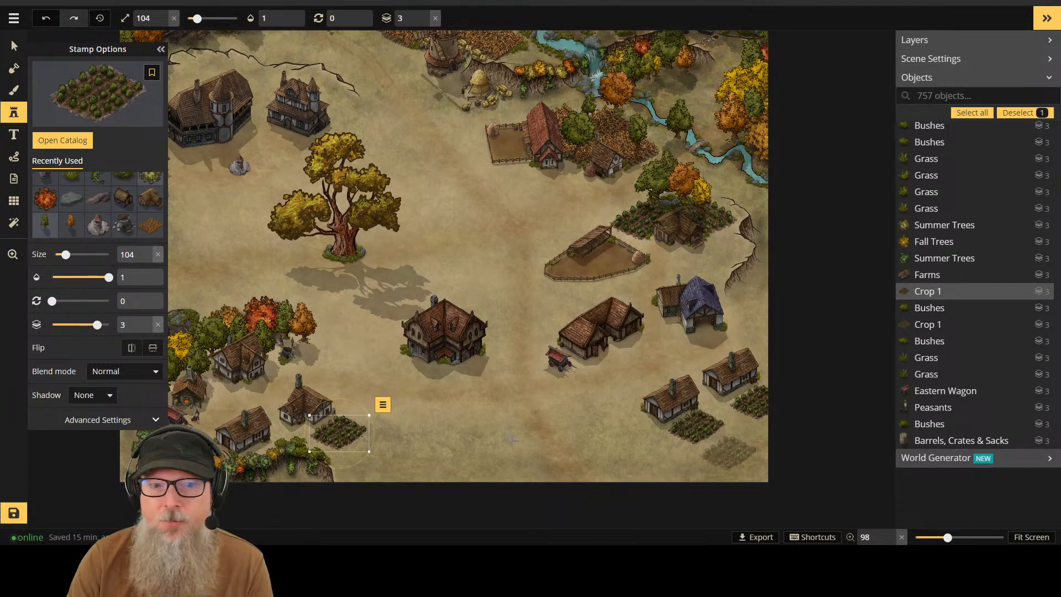
pyautogui.click(132, 348)
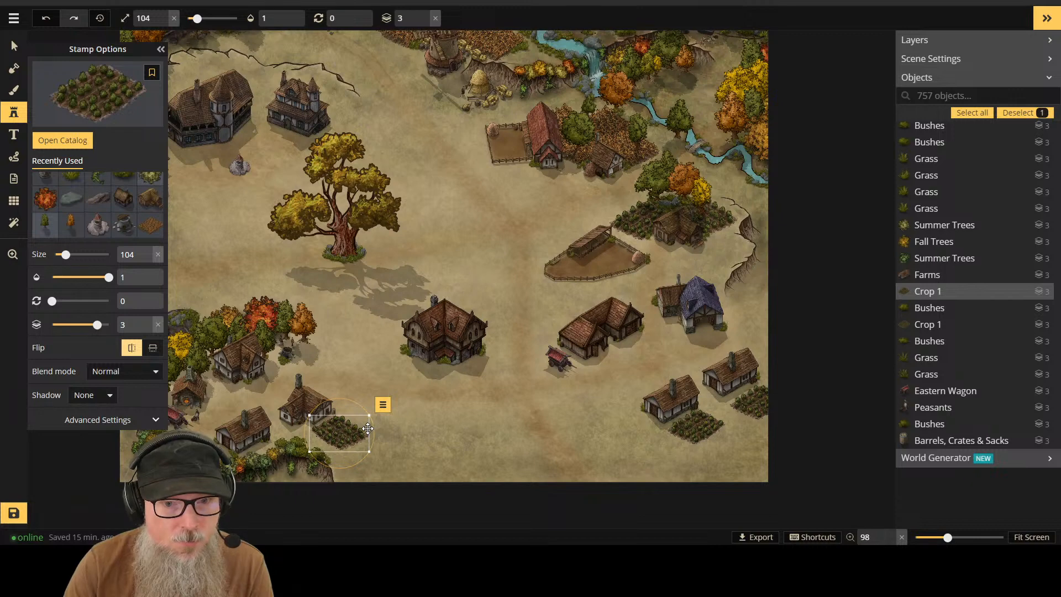
pyautogui.click(132, 348)
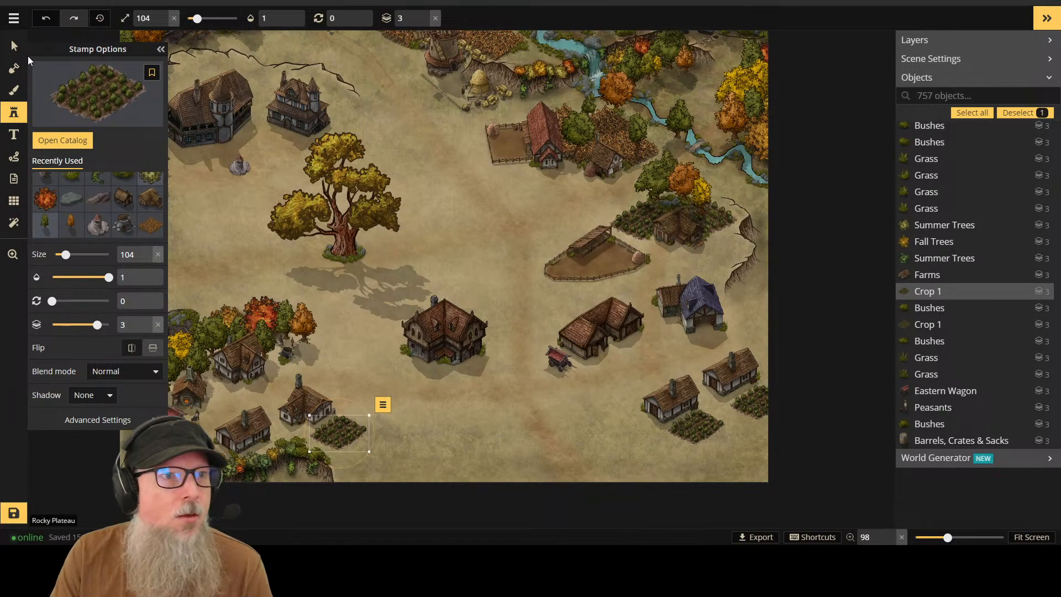
# Step: Nudge the crop field below the western of the two southeastern cottages slightly to the east
pyautogui.press('v')
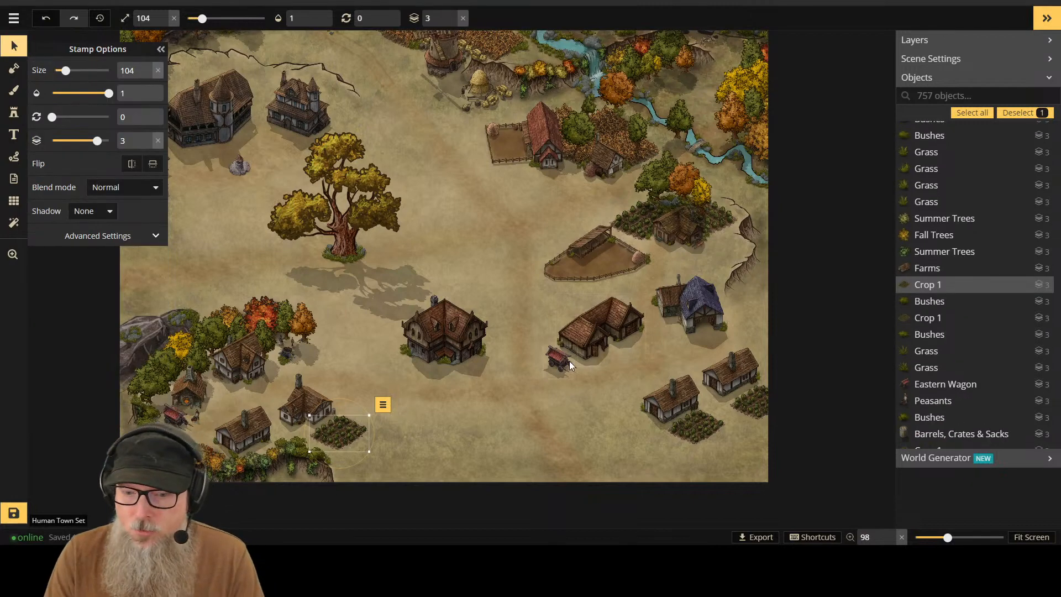
pyautogui.click(712, 437)
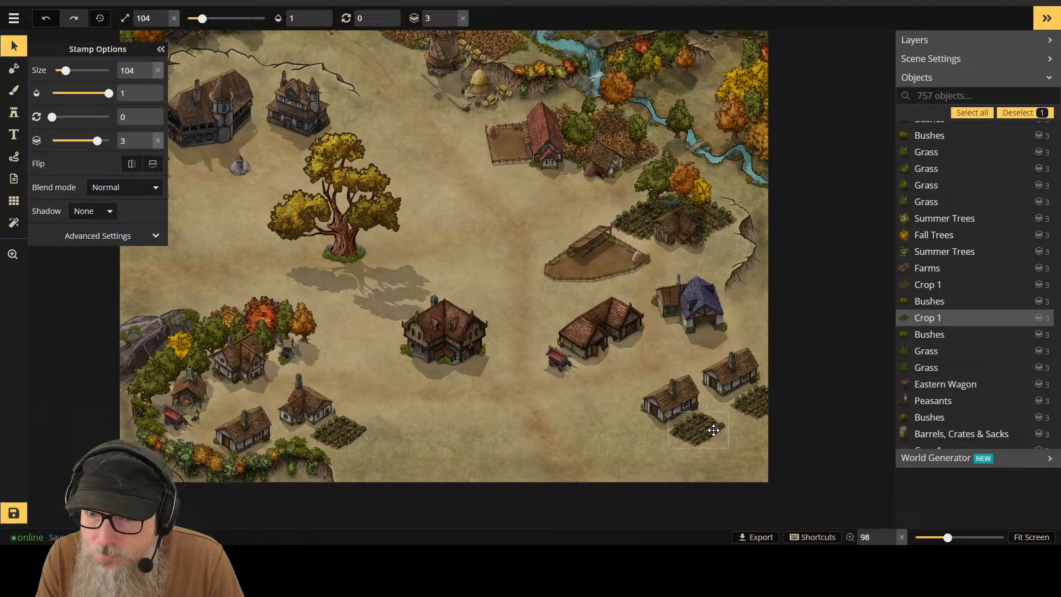
pyautogui.moveTo(715, 431); pyautogui.dragTo(717, 431)
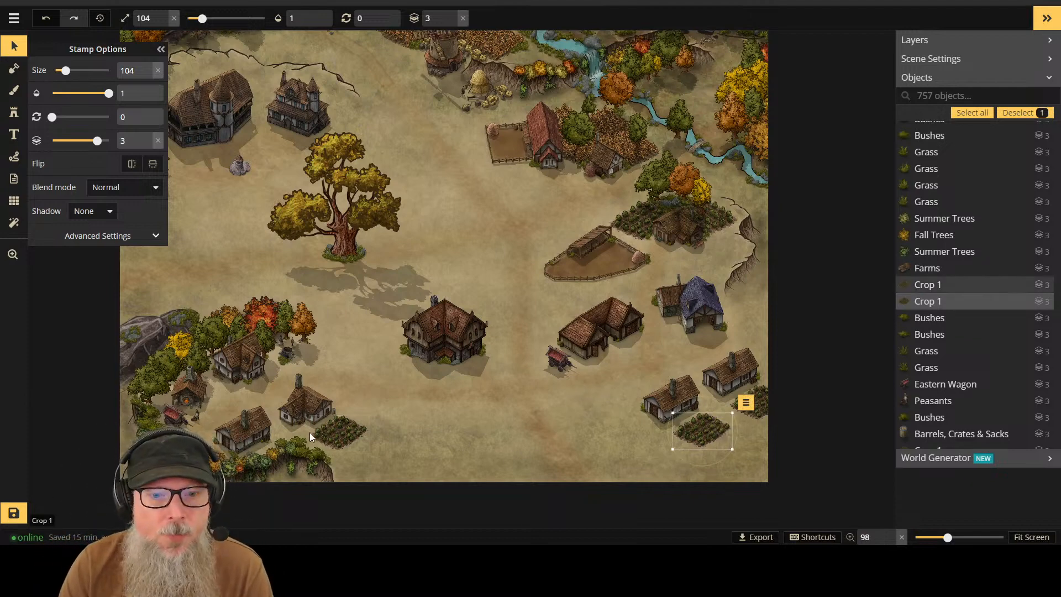
# Step: Choose the grey rocks stamp set and reduce its size to 14 for the crop field by the southwestern cottage
pyautogui.click(13, 112)
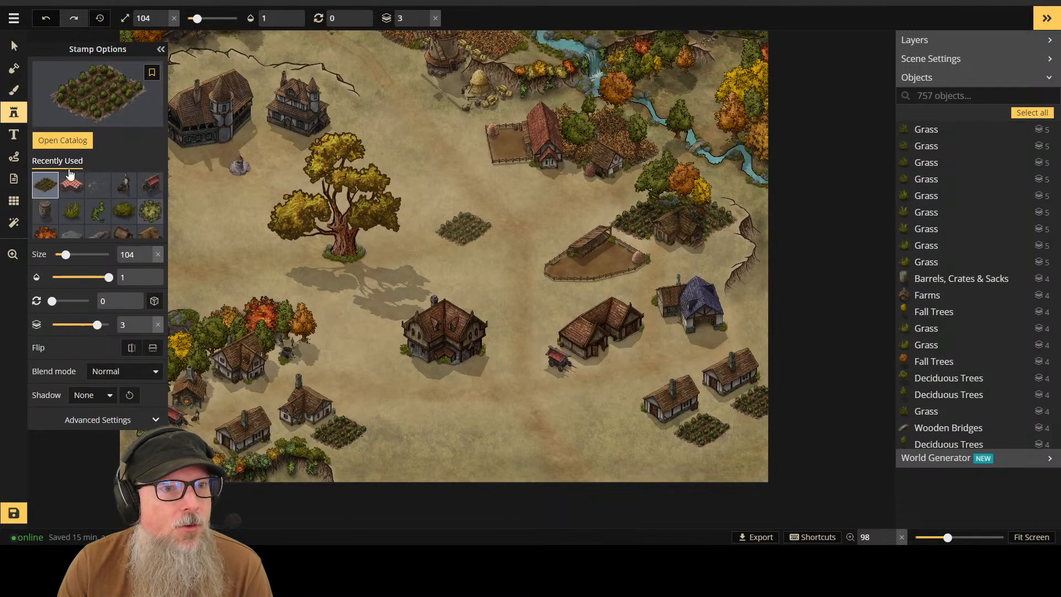
pyautogui.click(71, 232)
pyautogui.scroll(3, 334, 426)
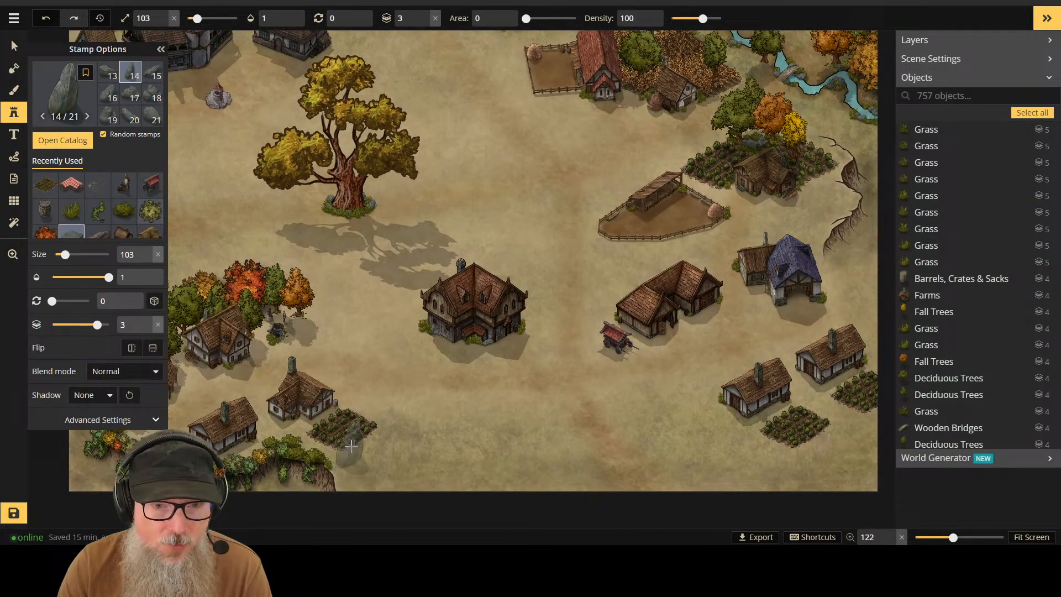
pyautogui.press('[')
pyautogui.press('[')
pyautogui.press('[')
pyautogui.press('[')
pyautogui.press('[')
pyautogui.press('[')
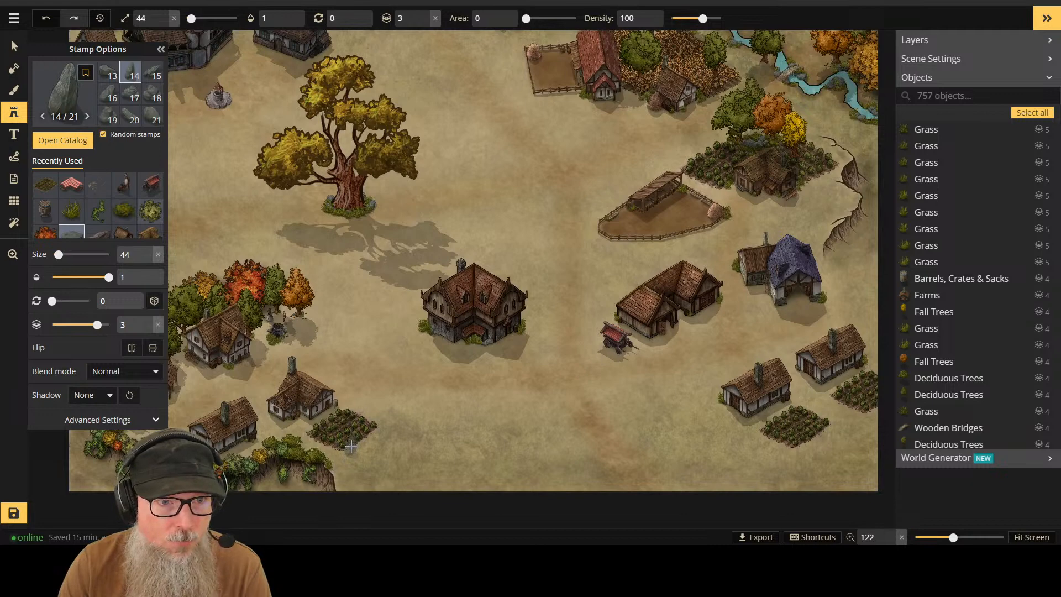
pyautogui.scroll(3, 351, 447)
pyautogui.press('[')
pyautogui.press('[')
pyautogui.press('[')
pyautogui.press('[')
pyautogui.press('[')
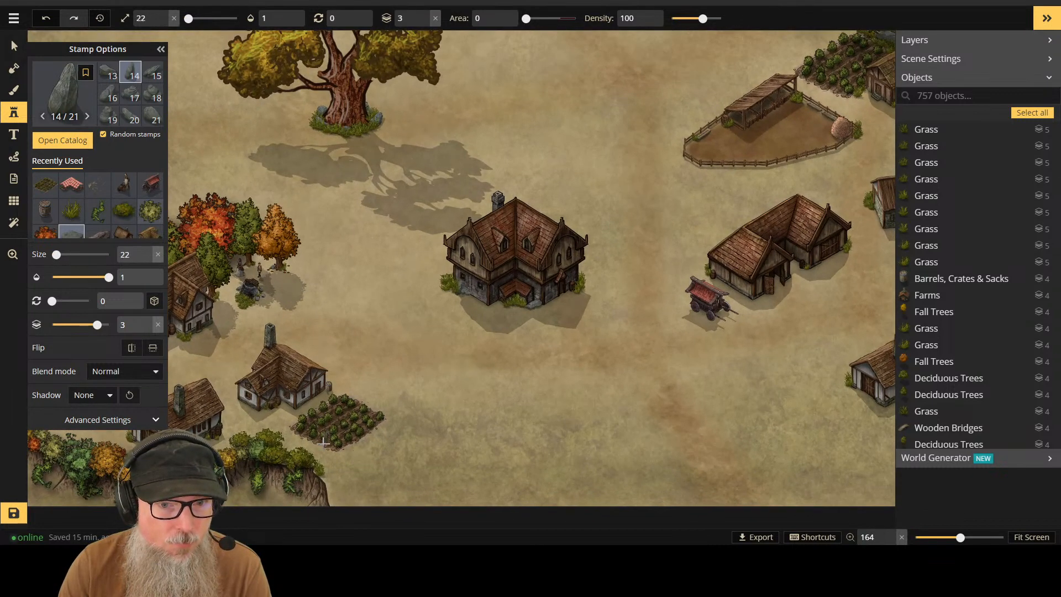
pyautogui.press('[')
pyautogui.press('[')
pyautogui.scroll(3, 323, 442)
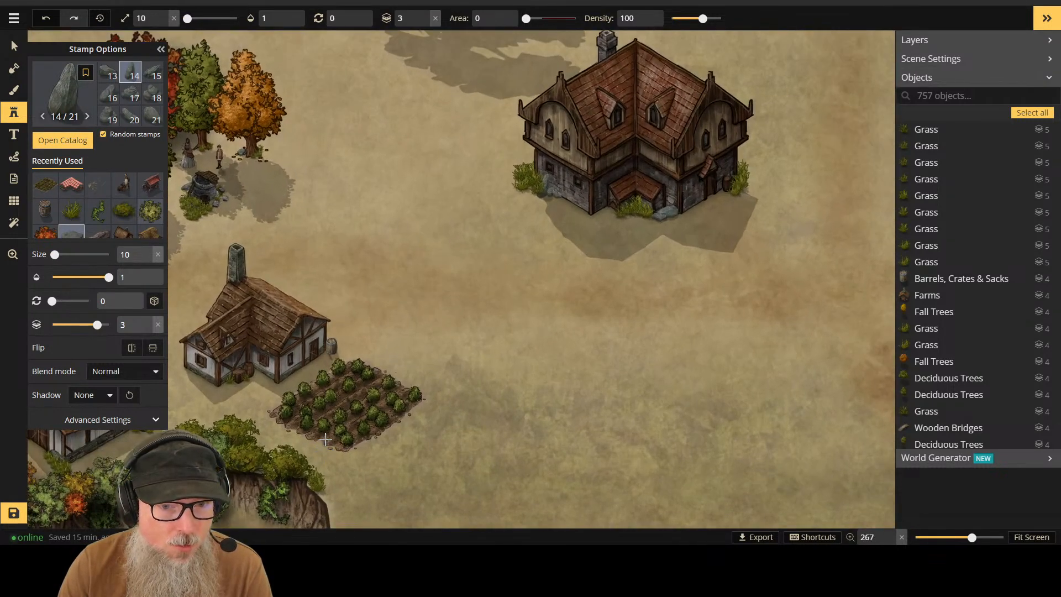
pyautogui.press(']')
pyautogui.press(']')
pyautogui.press(']')
pyautogui.press(']')
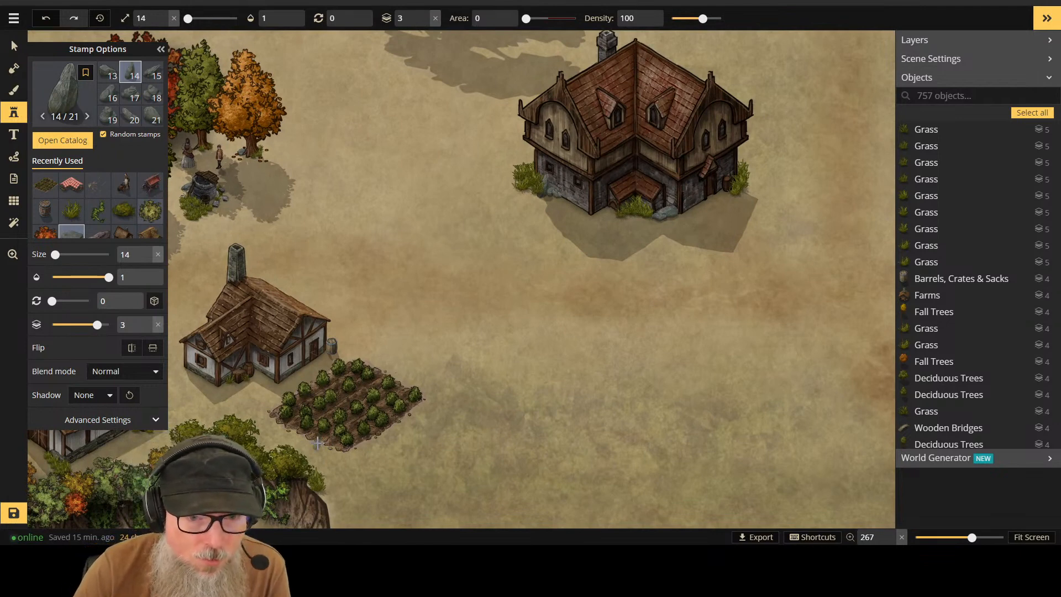
# Step: Place four small rocks at the southern corner of the southwestern crop field and two at its western corner
pyautogui.click(320, 444)
pyautogui.click(326, 446)
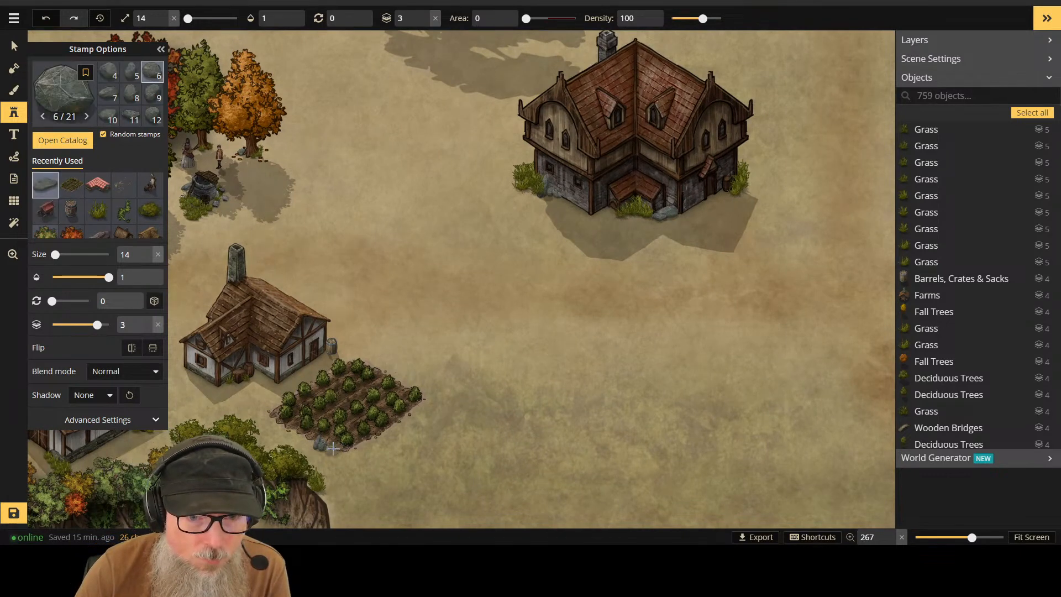
pyautogui.click(332, 450)
pyautogui.click(325, 452)
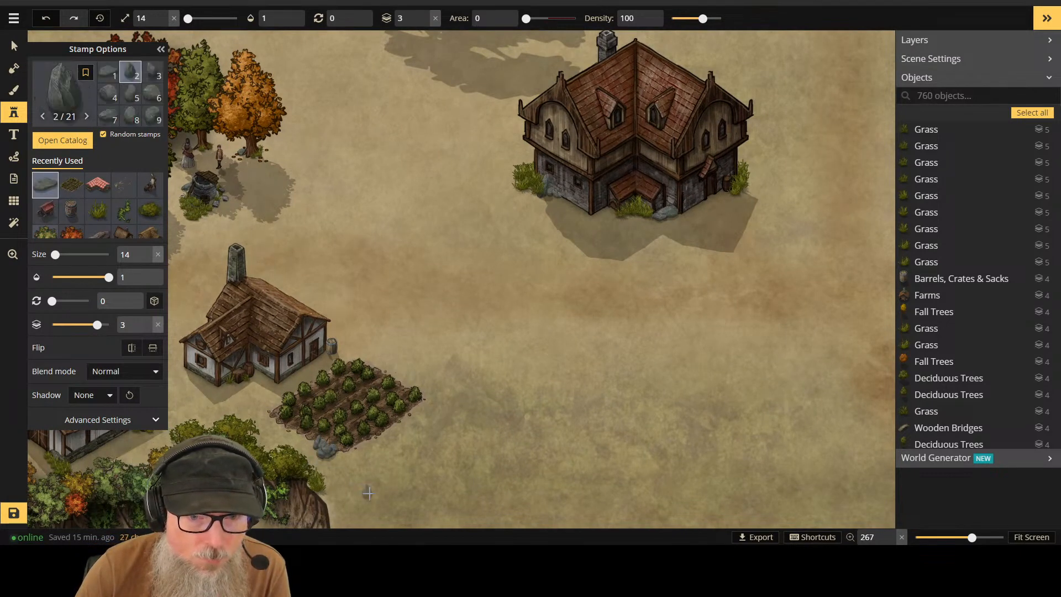
pyautogui.click(269, 410)
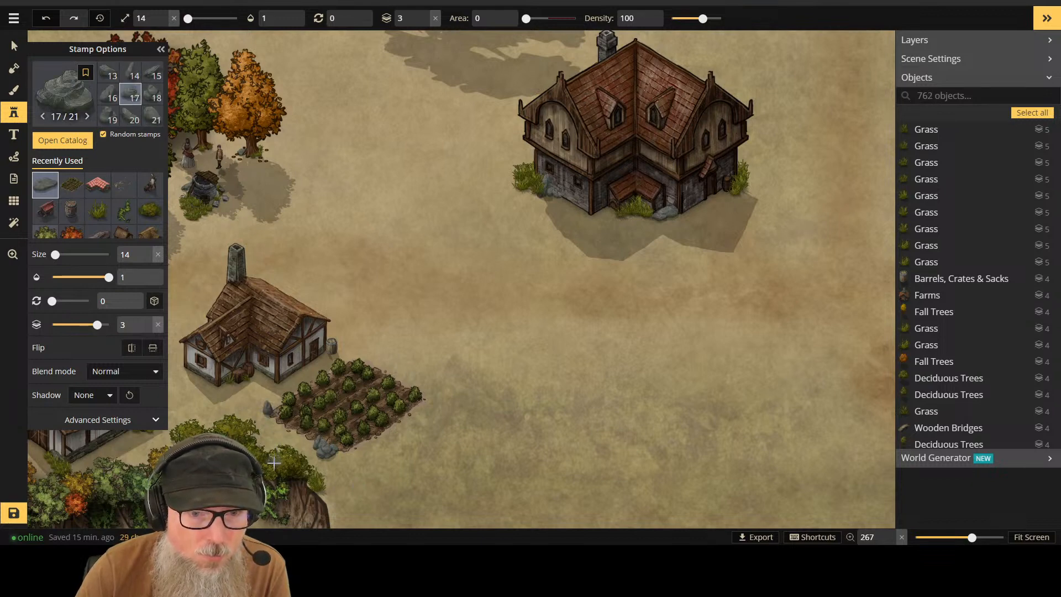
pyautogui.click(271, 418)
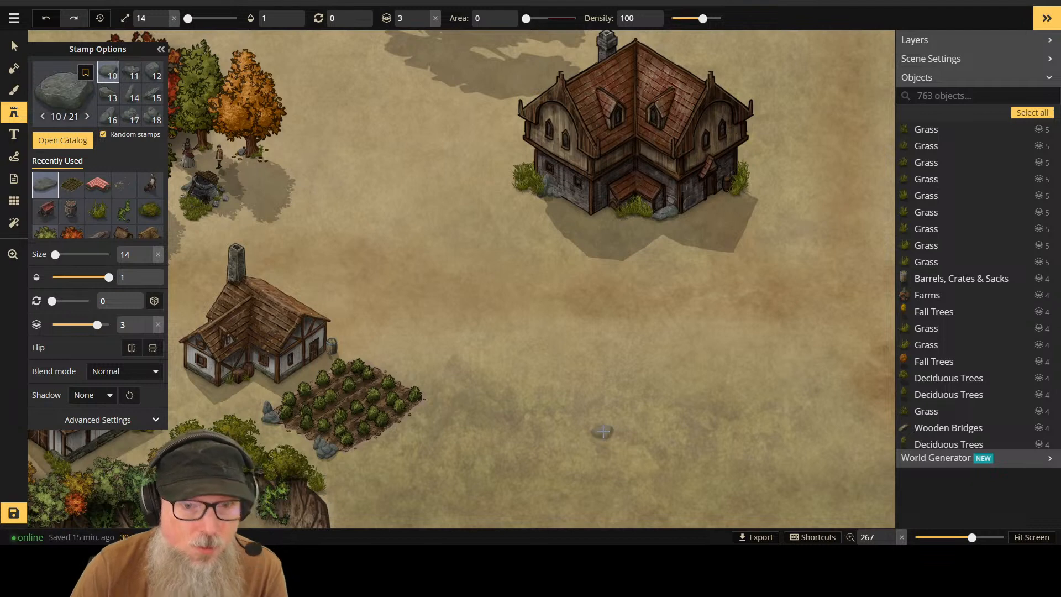
# Step: Set the rock size to 10 and place one rock inside the southwestern crop field
pyautogui.scroll(-2, 602, 431)
pyautogui.press('[')
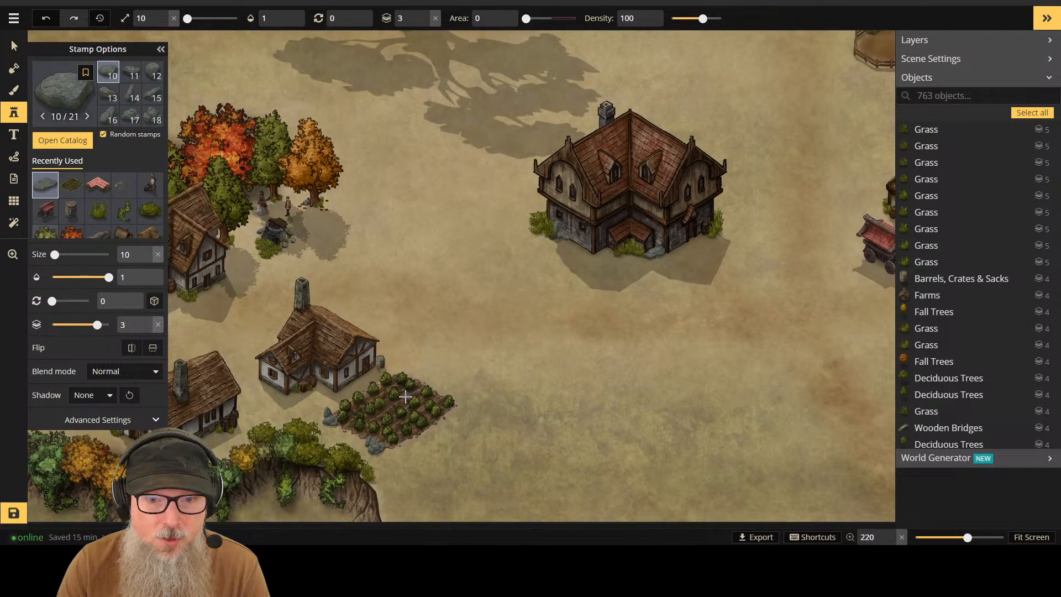
pyautogui.click(405, 396)
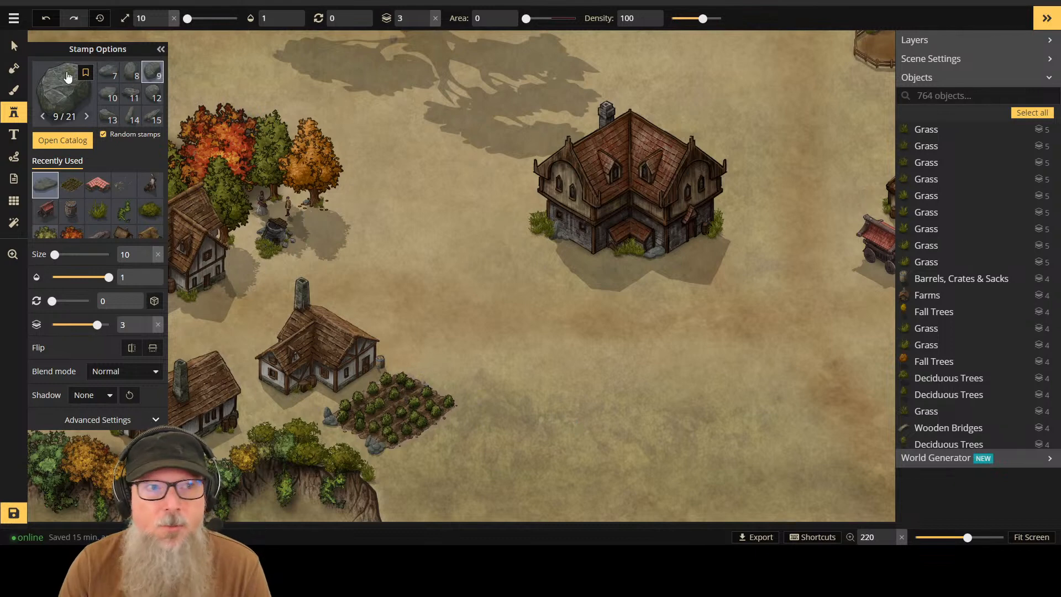
# Step: Raise the small rock inside the southwestern crop field to layer 4
pyautogui.click(14, 45)
pyautogui.click(405, 396)
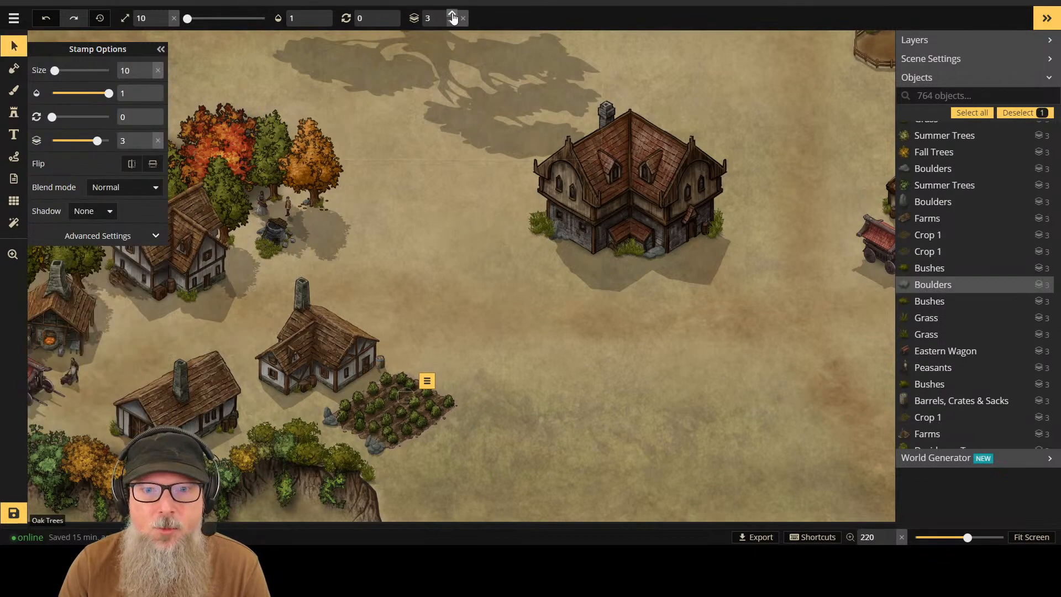
pyautogui.click(452, 15)
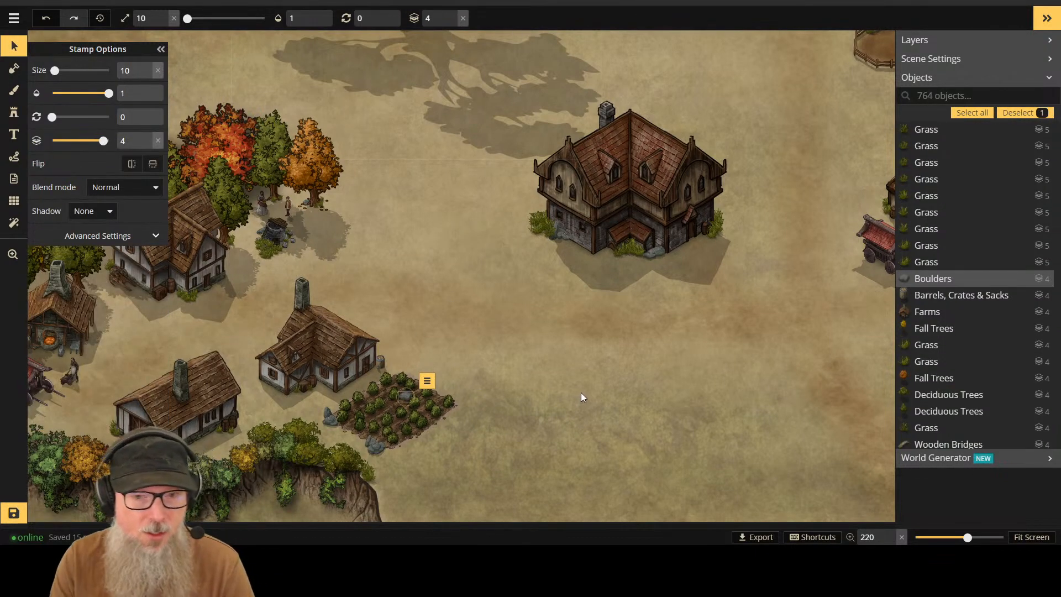
# Step: Place three small rocks at the western corner of the crop field below the western of the two southeastern cottages
pyautogui.scroll(-5, 582, 393)
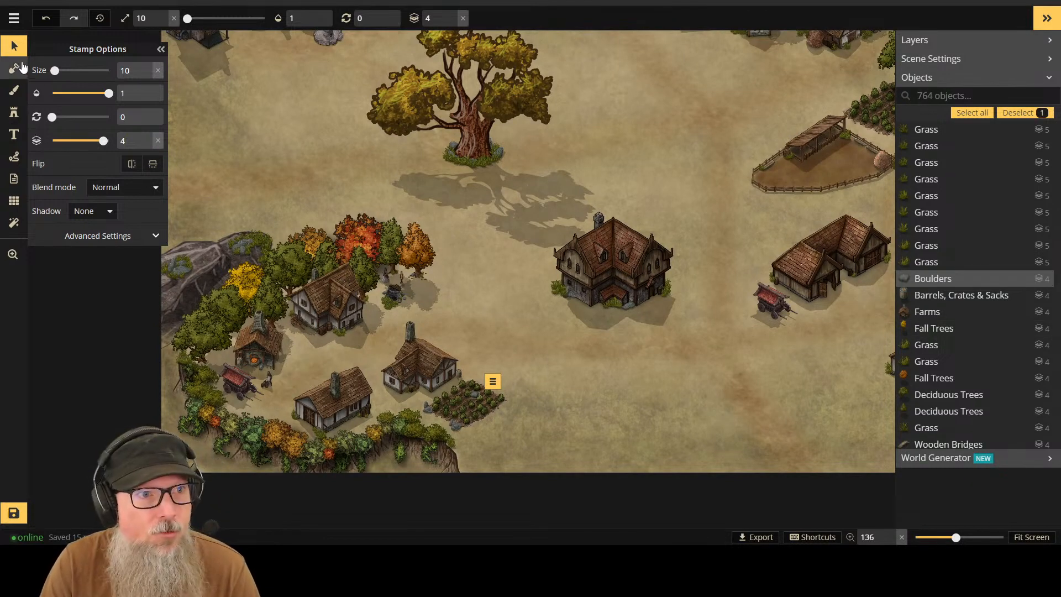
pyautogui.click(12, 255)
pyautogui.moveTo(873, 361); pyautogui.dragTo(508, 361)
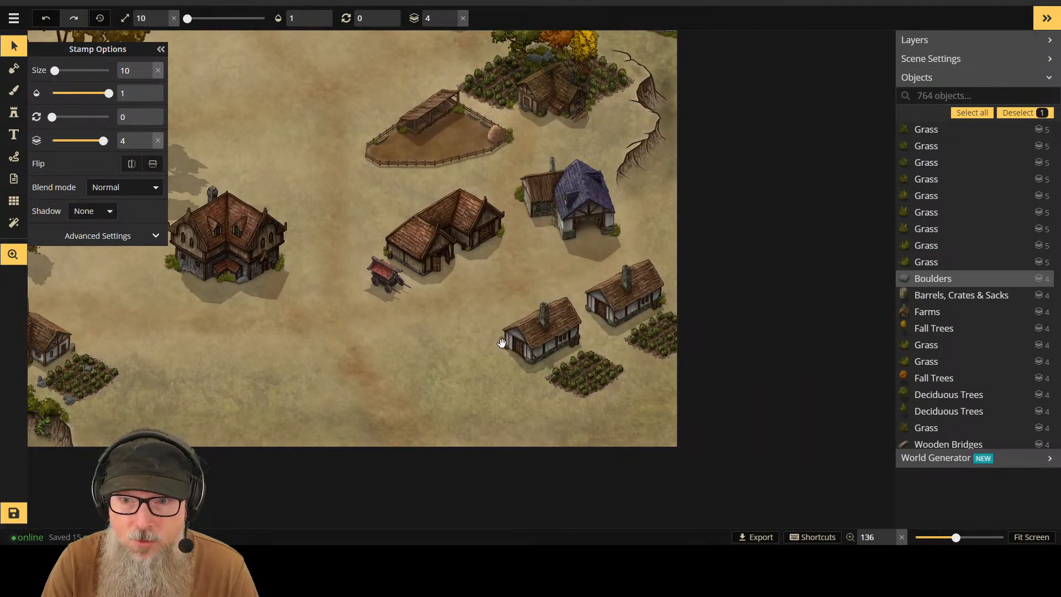
pyautogui.scroll(3, 601, 343)
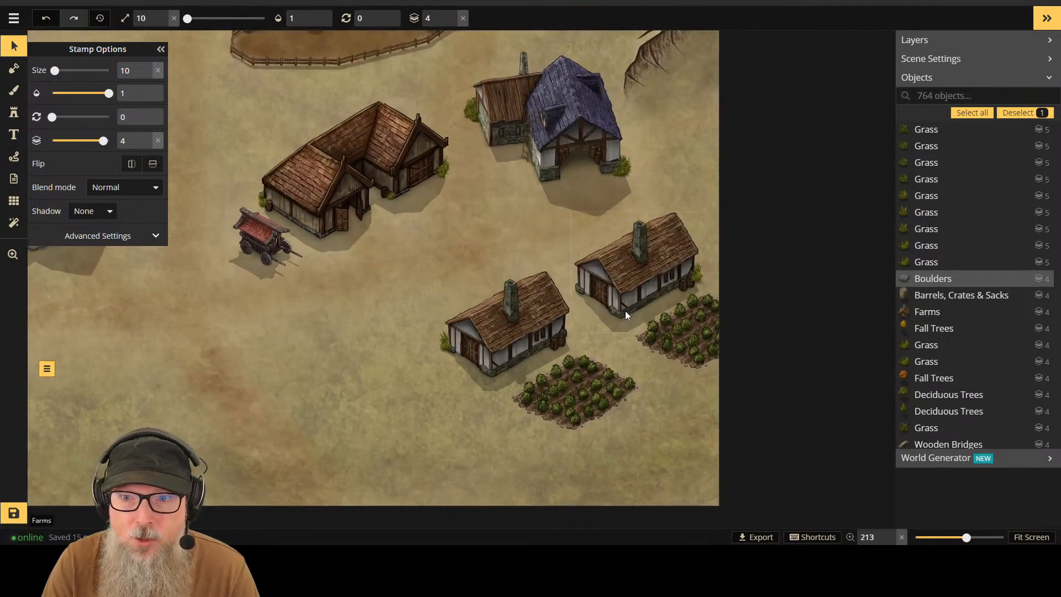
pyautogui.click(11, 134)
pyautogui.click(10, 116)
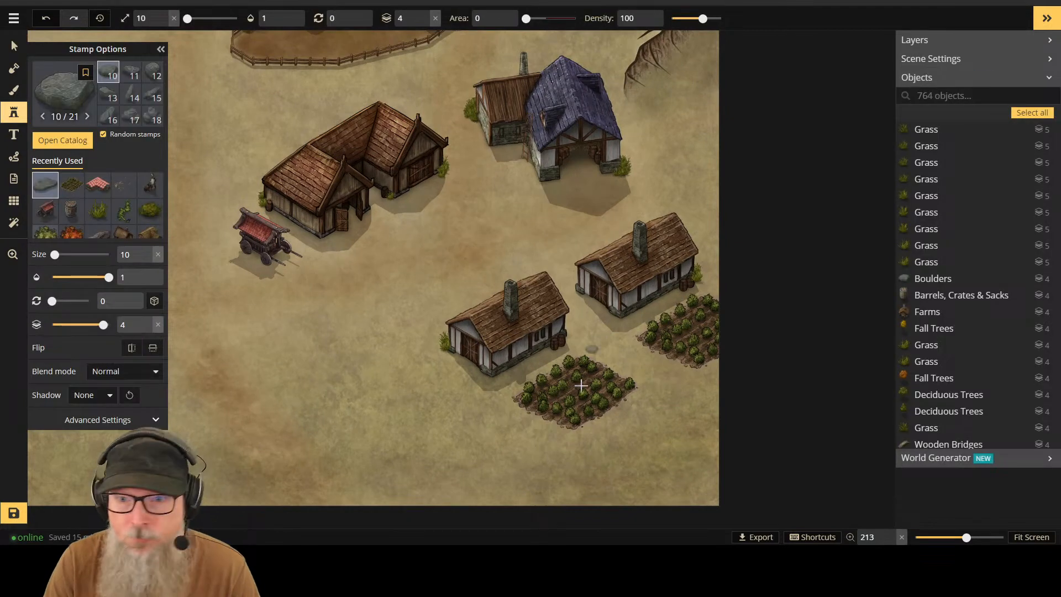
pyautogui.click(517, 401)
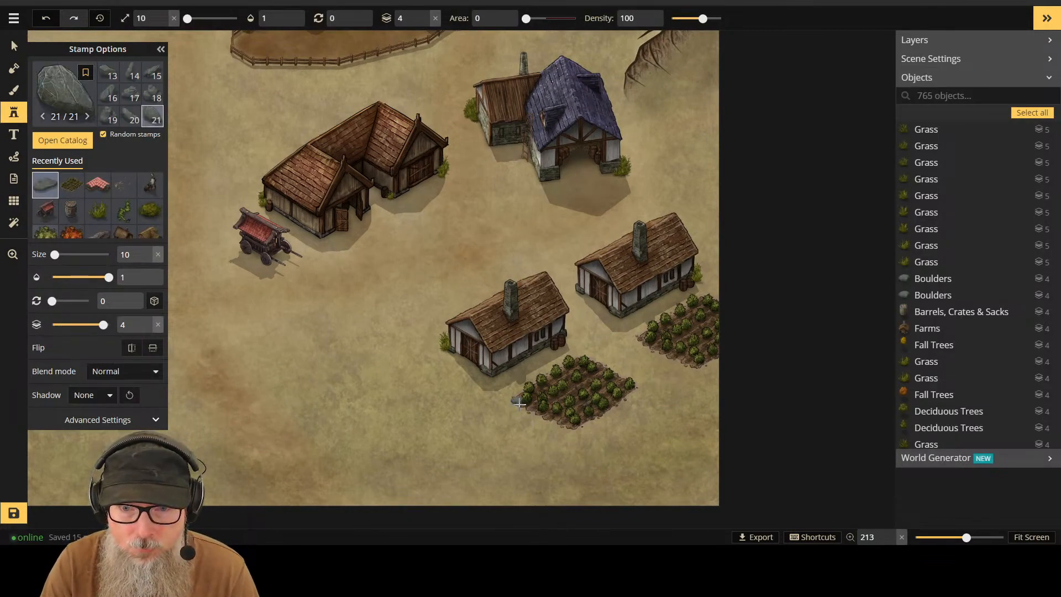
pyautogui.click(518, 403)
pyautogui.click(519, 404)
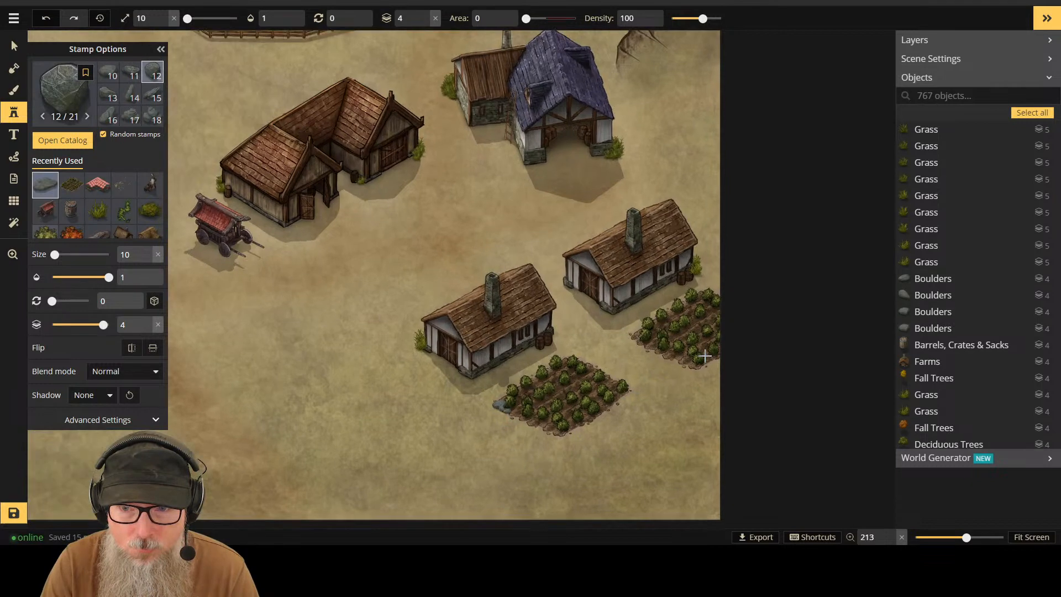
# Step: Place small rocks at the western and southern corners of the crop field beside the eastern of the two southeastern cottages
pyautogui.scroll(2, 705, 356)
pyautogui.click(618, 328)
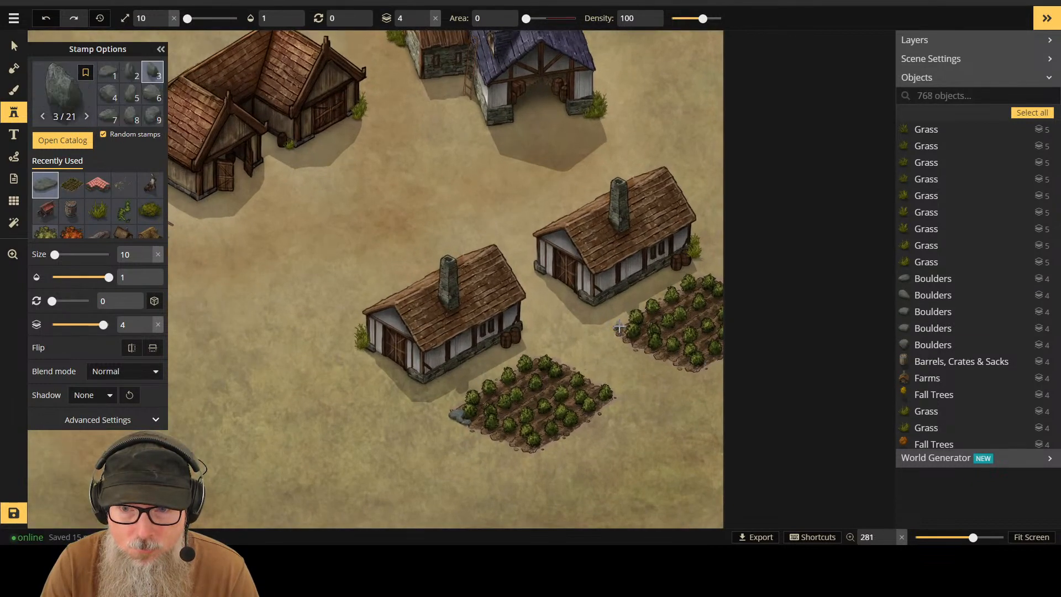
pyautogui.click(620, 327)
pyautogui.click(615, 334)
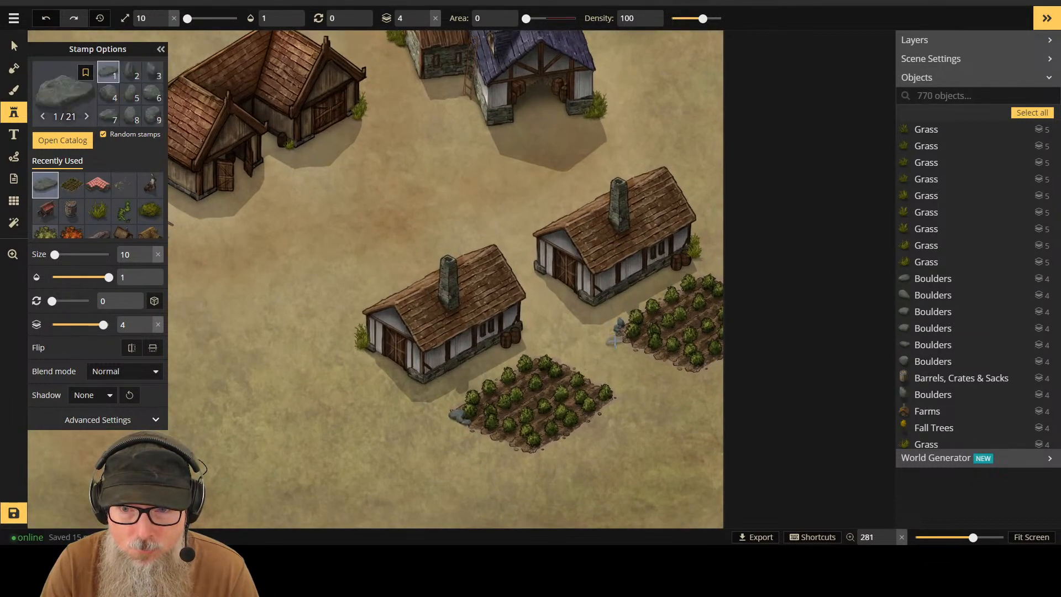
pyautogui.click(615, 334)
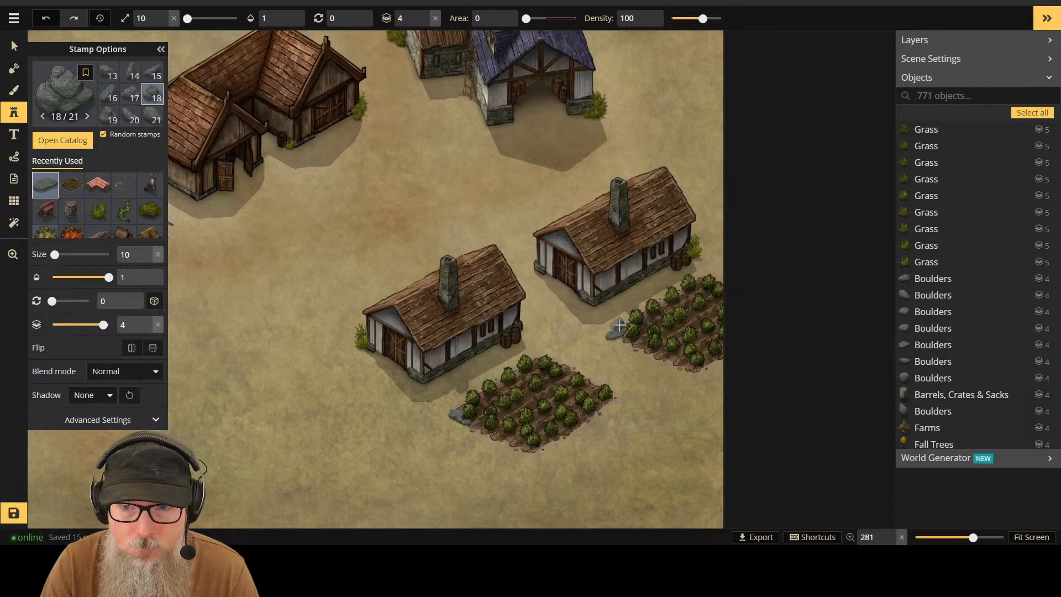
pyautogui.click(664, 423)
pyautogui.click(693, 373)
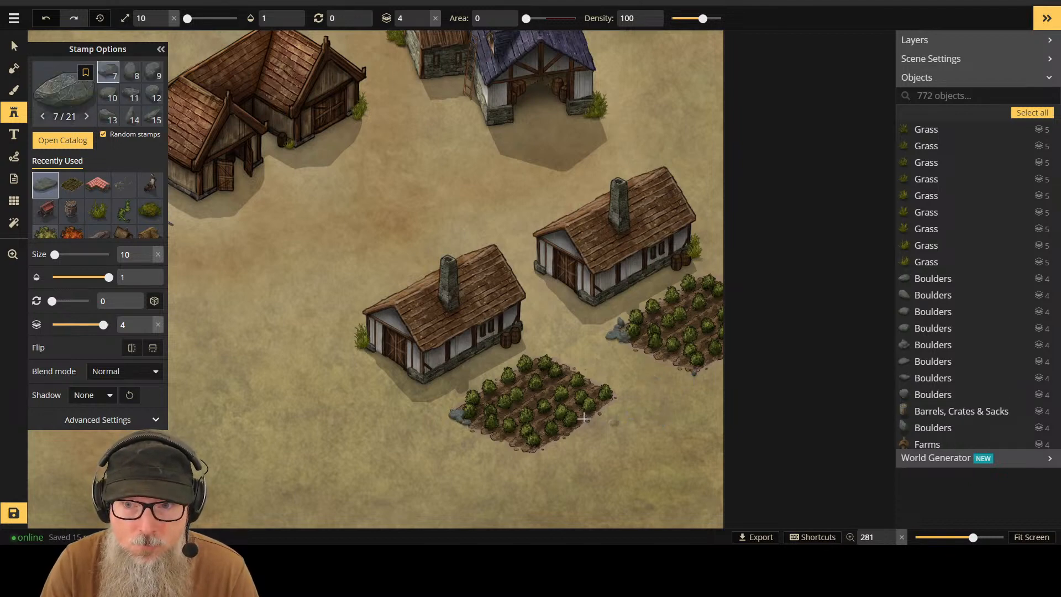
# Step: Place small rocks around the eastern corner of the western crop field by the southeastern cottages
pyautogui.click(639, 409)
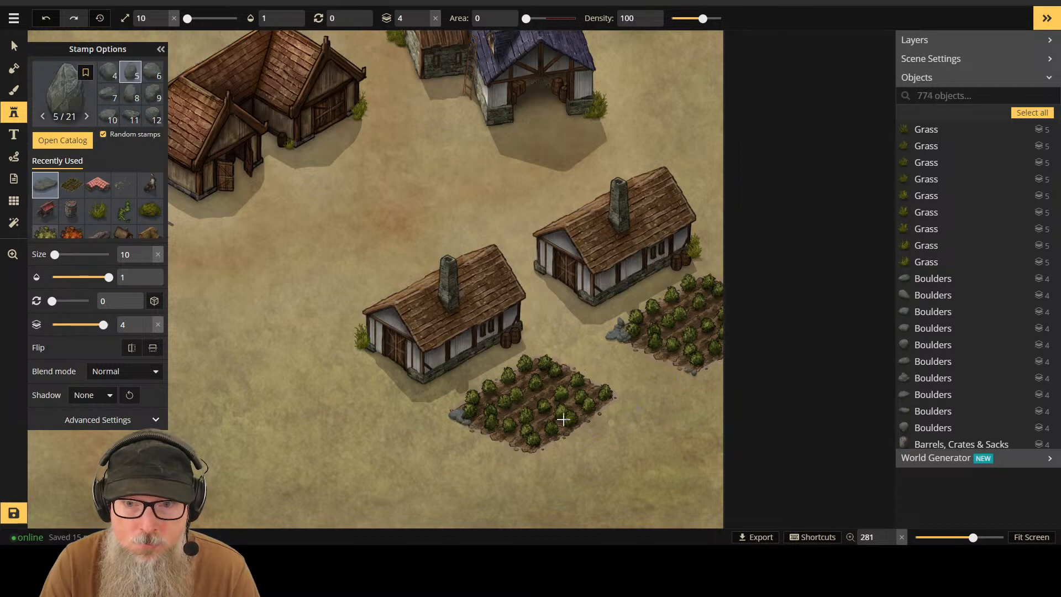
pyautogui.click(614, 391)
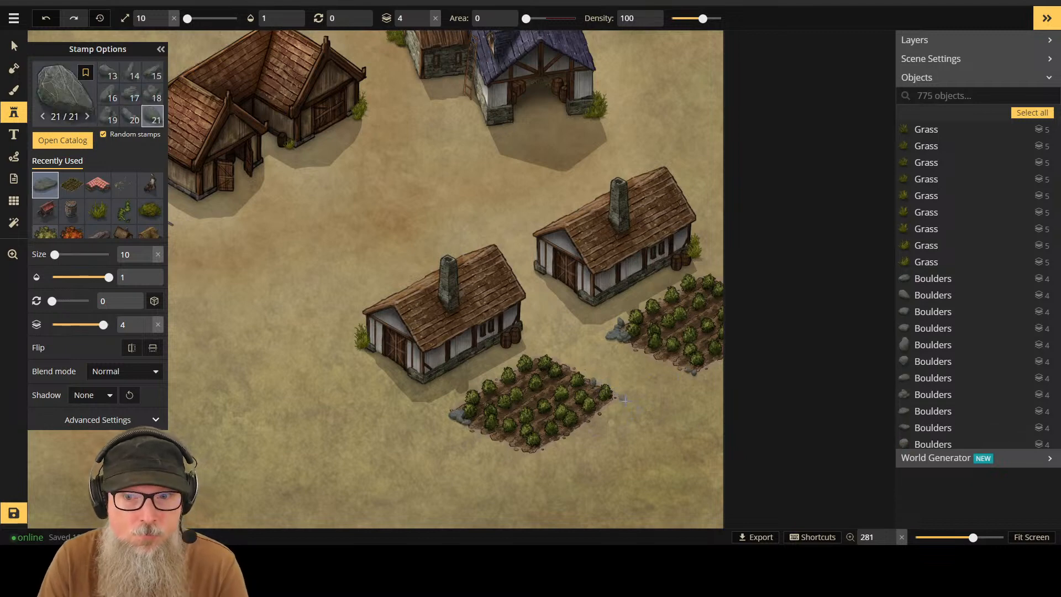
pyautogui.click(611, 396)
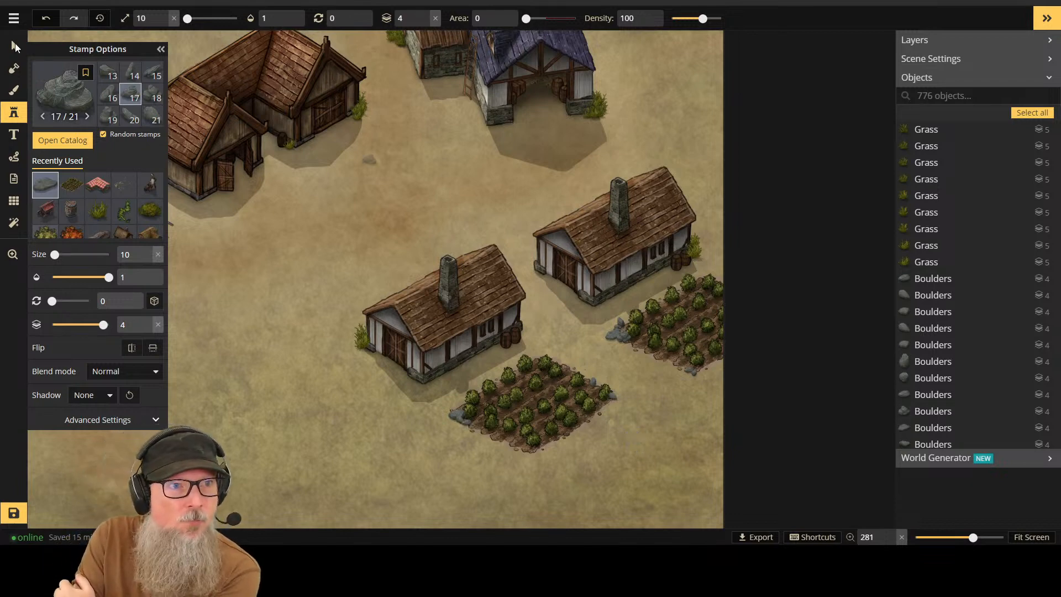
# Step: Delete two rocks at the western corner of the eastern crop field and nudge a small rock there slightly southwest
pyautogui.click(15, 43)
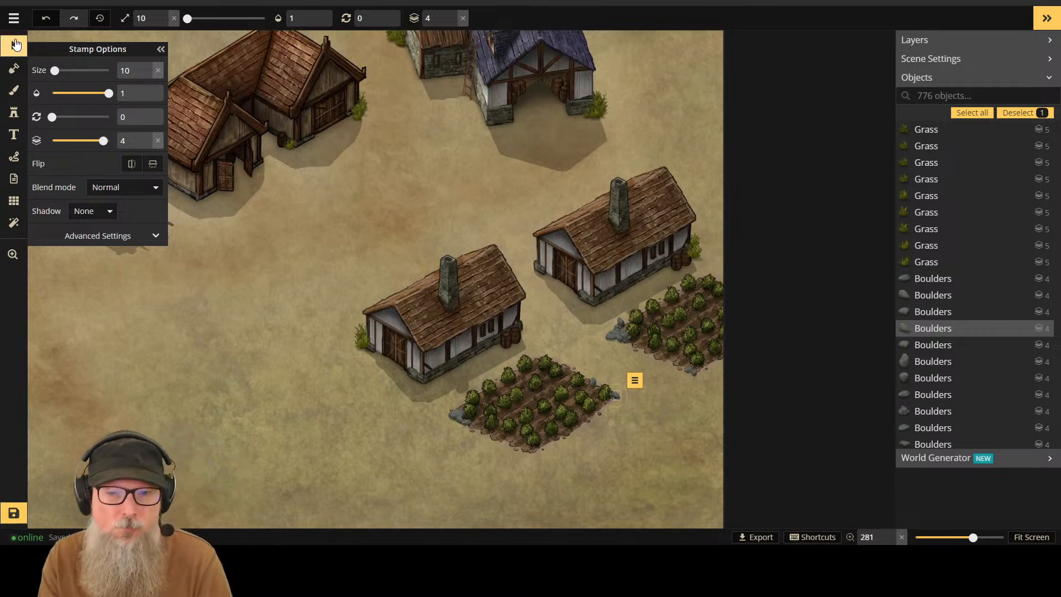
pyautogui.click(615, 333)
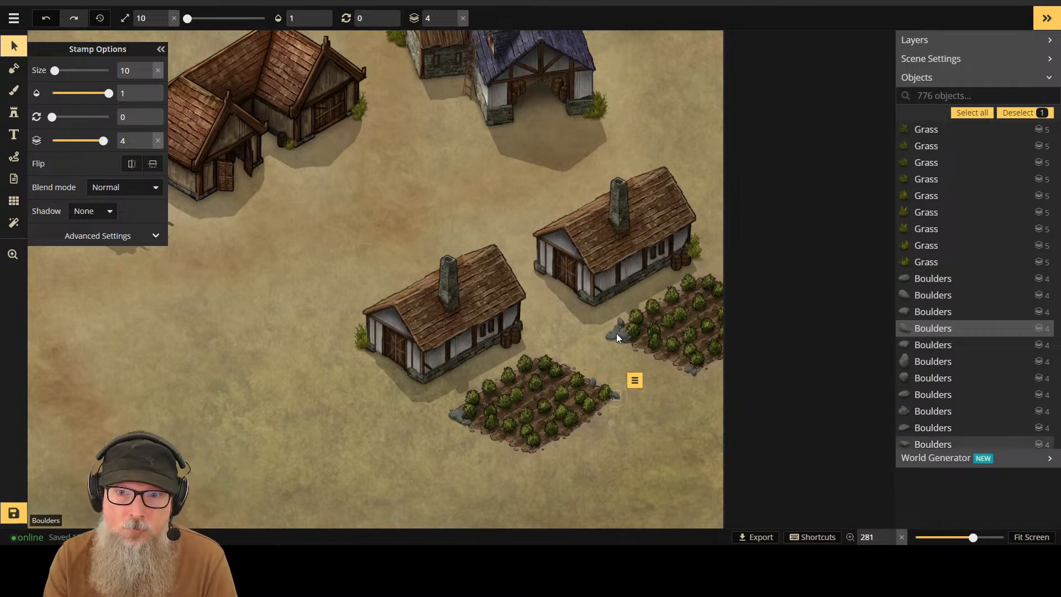
pyautogui.press('Delete')
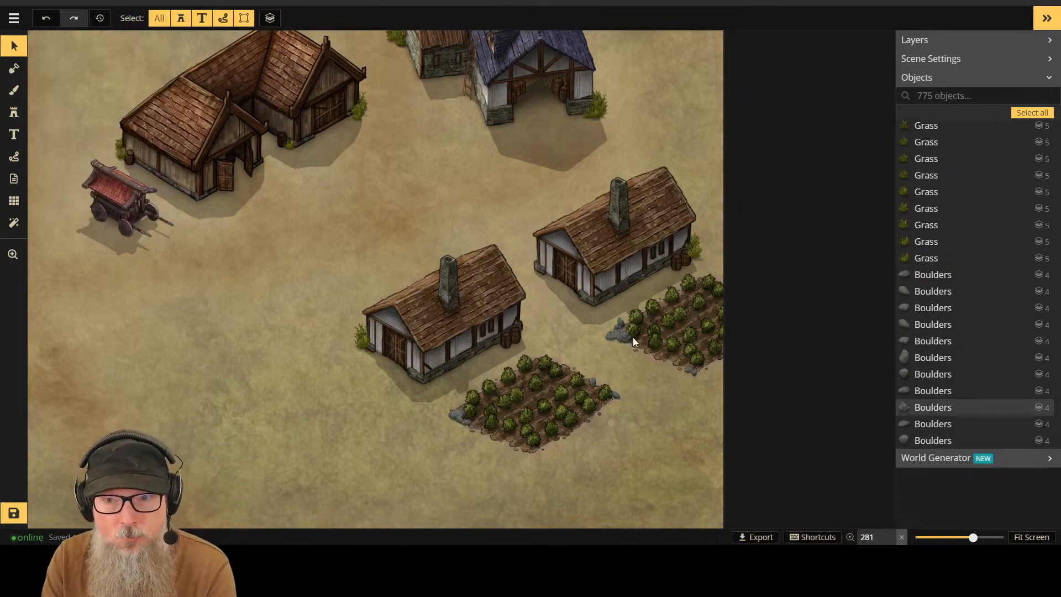
pyautogui.click(614, 330)
pyautogui.press('Delete')
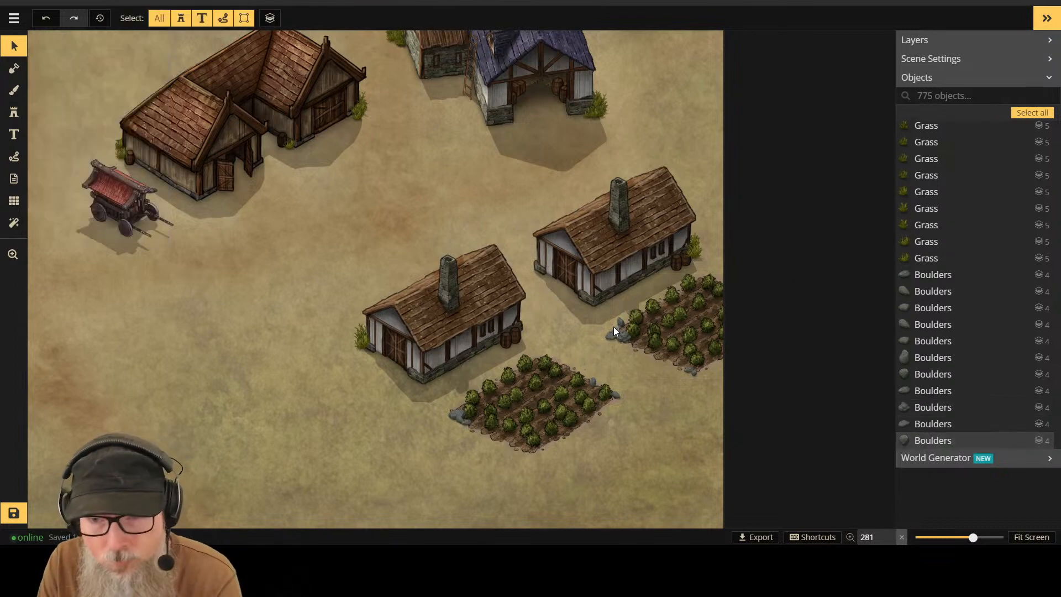
pyautogui.click(622, 324)
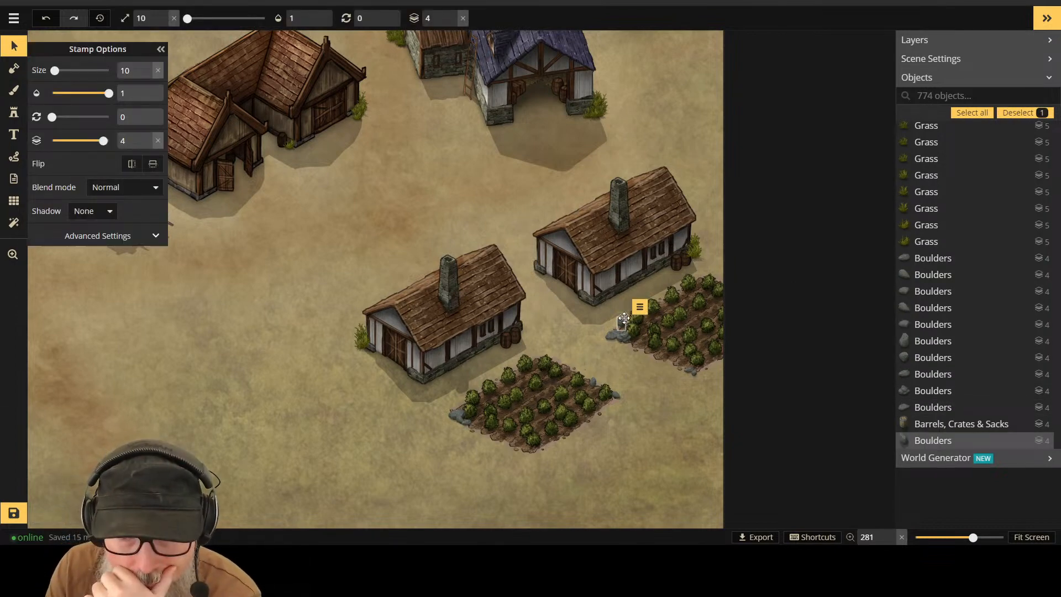
pyautogui.moveTo(624, 318); pyautogui.dragTo(624, 318)
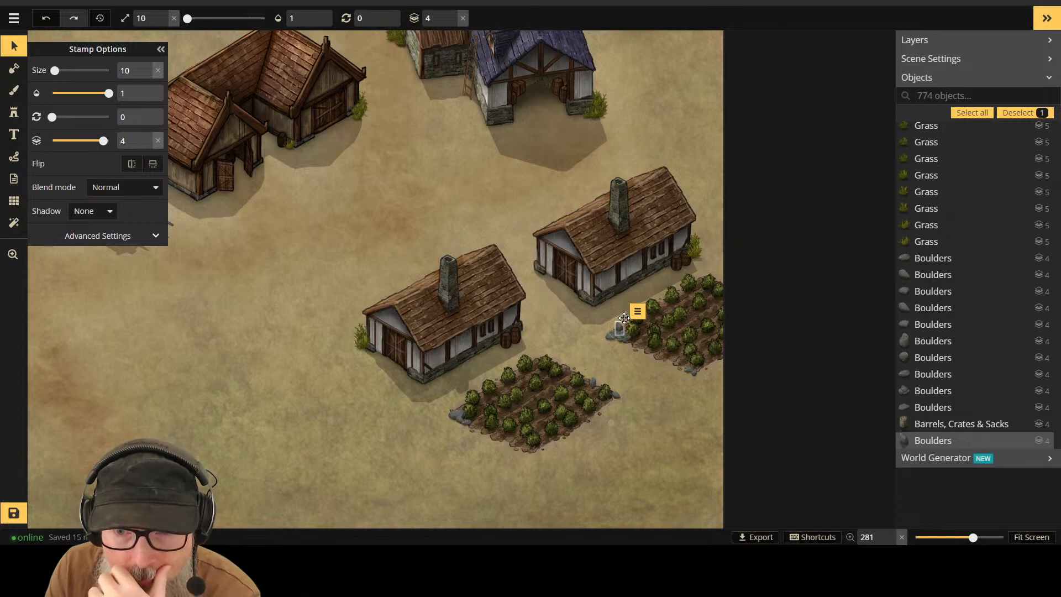
# Step: Choose the grass stamp at size 25 and add tufts around the rocks at the eastern crop field's western and southern corners
pyautogui.click(14, 112)
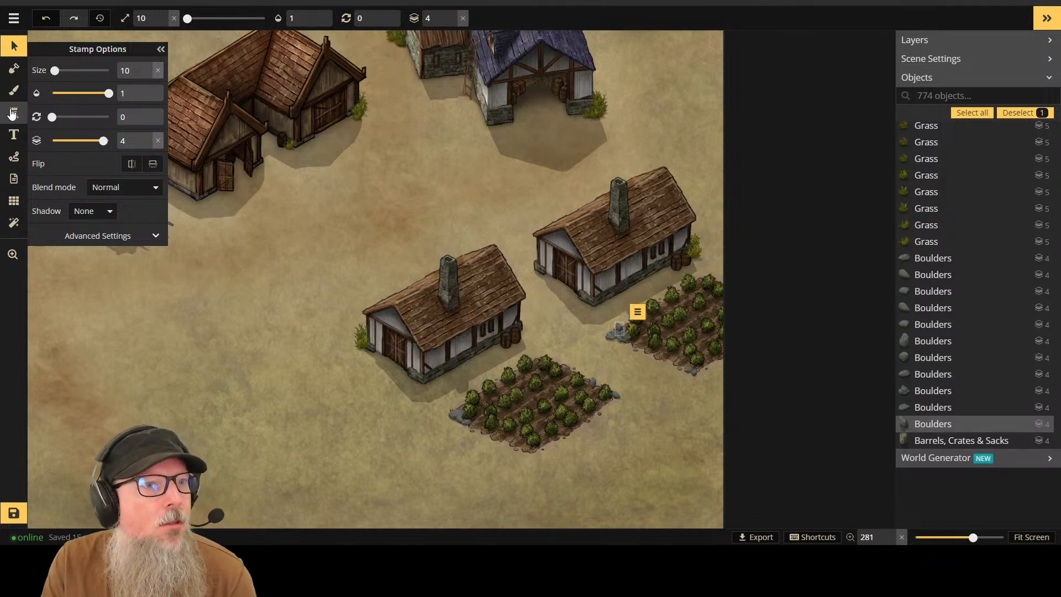
pyautogui.click(98, 210)
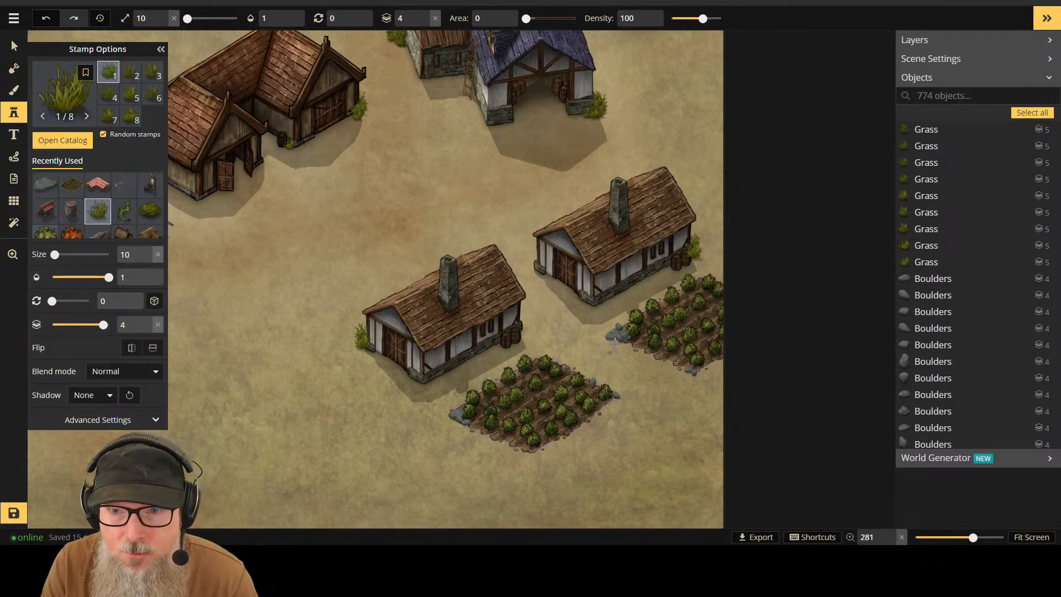
pyautogui.press(']')
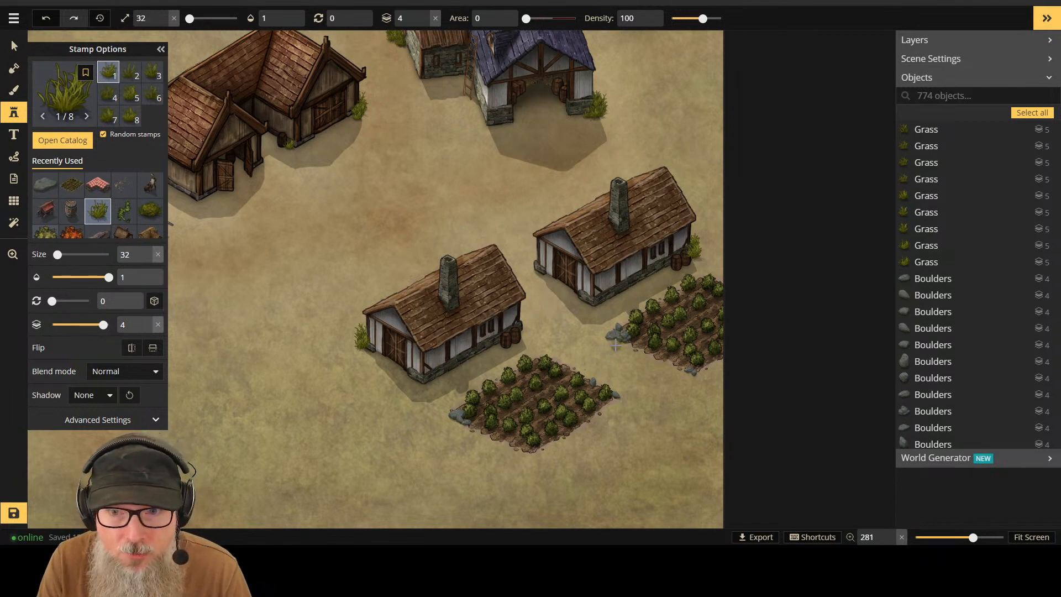
pyautogui.scroll(3, 615, 346)
pyautogui.press('[')
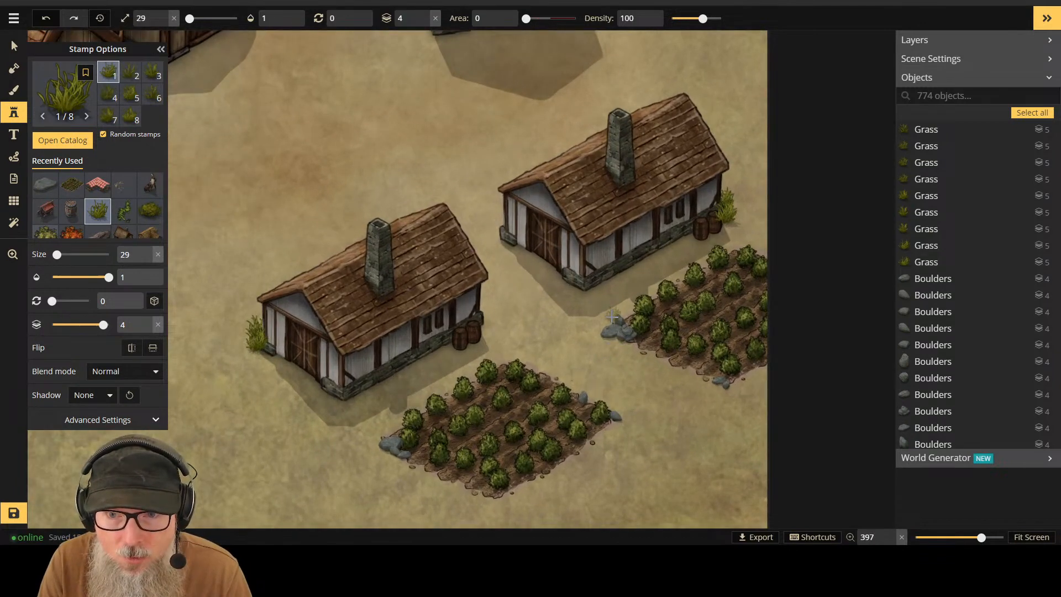
pyautogui.click(612, 319)
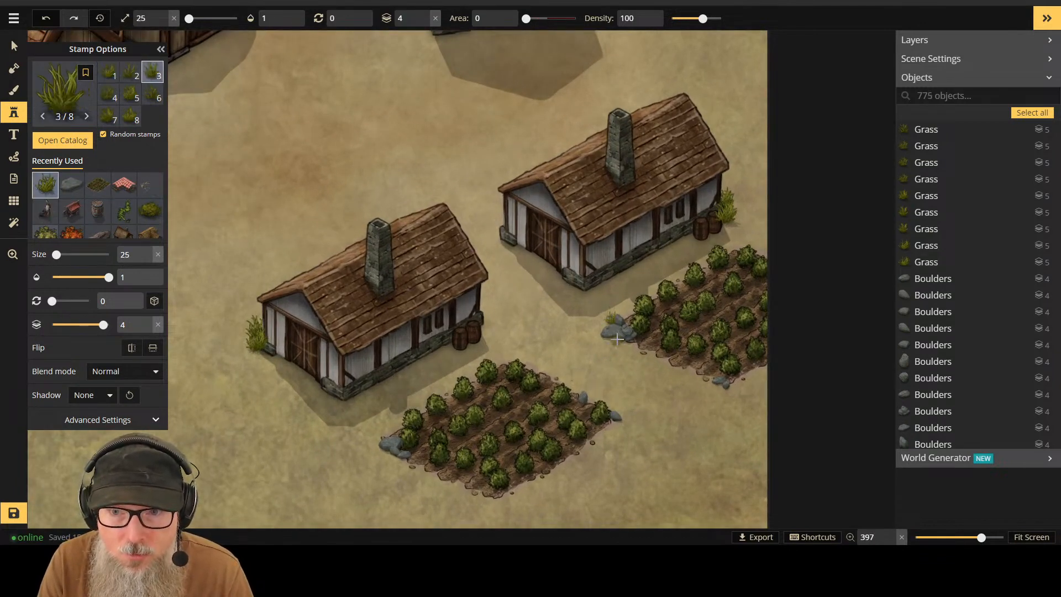
pyautogui.click(624, 340)
pyautogui.click(637, 340)
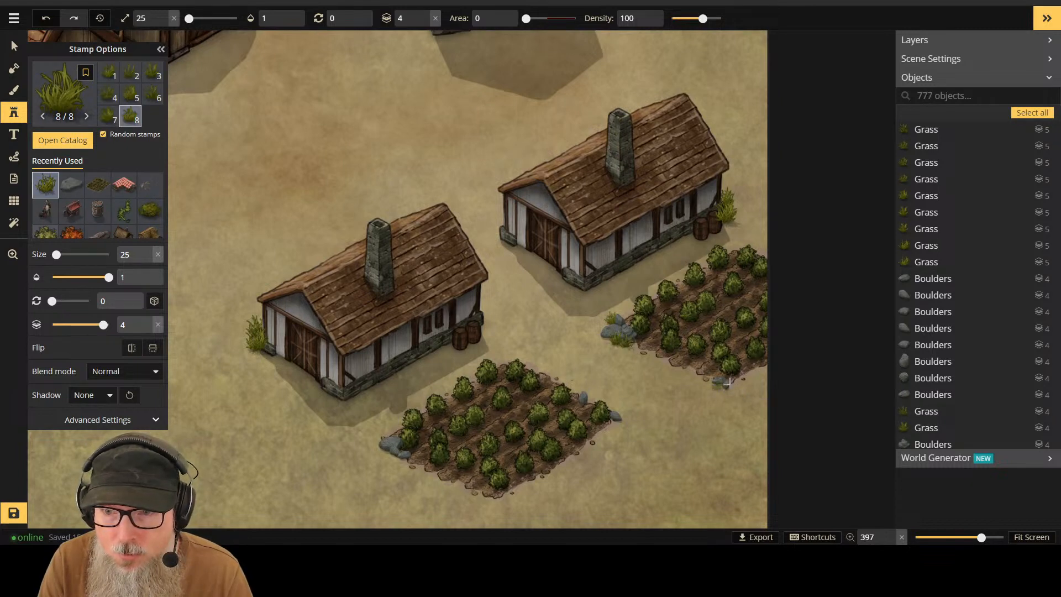
pyautogui.click(728, 383)
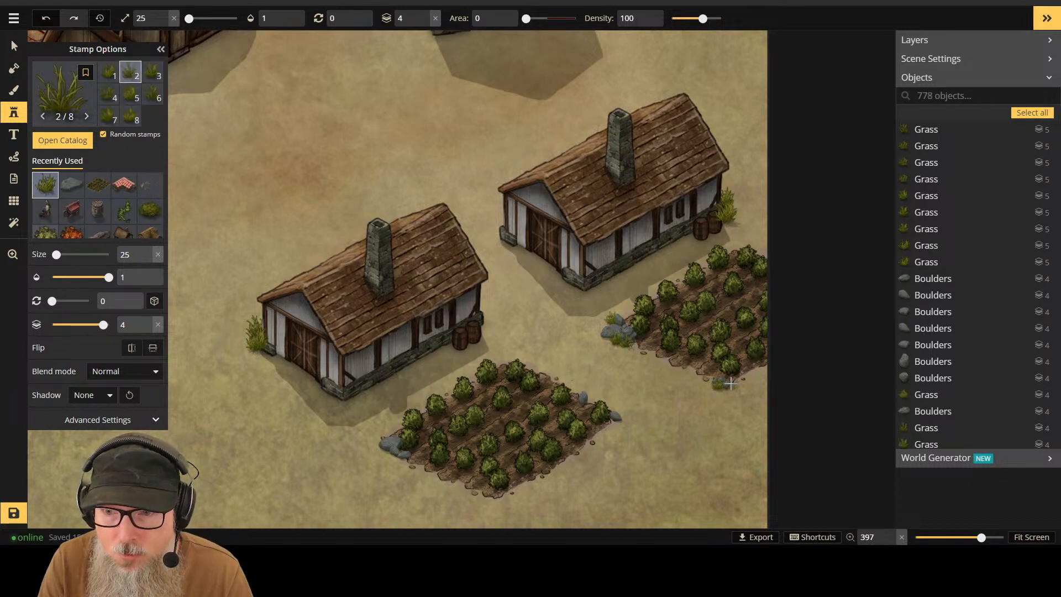
# Step: Surround the rocks at the western corner of the western crop field with grass tufts
pyautogui.click(399, 459)
pyautogui.click(397, 458)
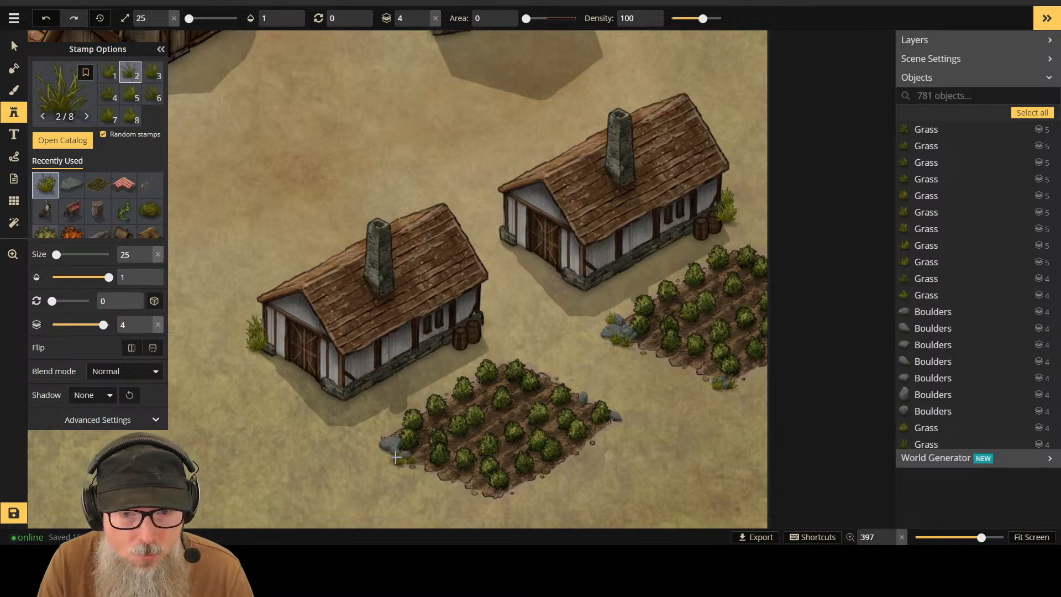
pyautogui.click(387, 452)
pyautogui.click(383, 438)
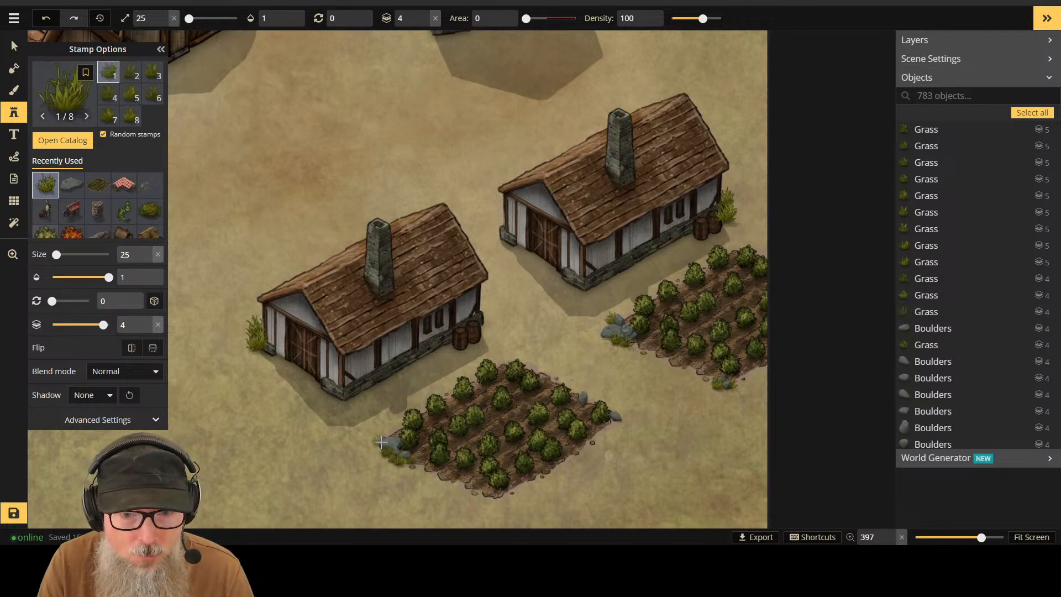
pyautogui.click(386, 440)
pyautogui.click(385, 437)
pyautogui.click(378, 447)
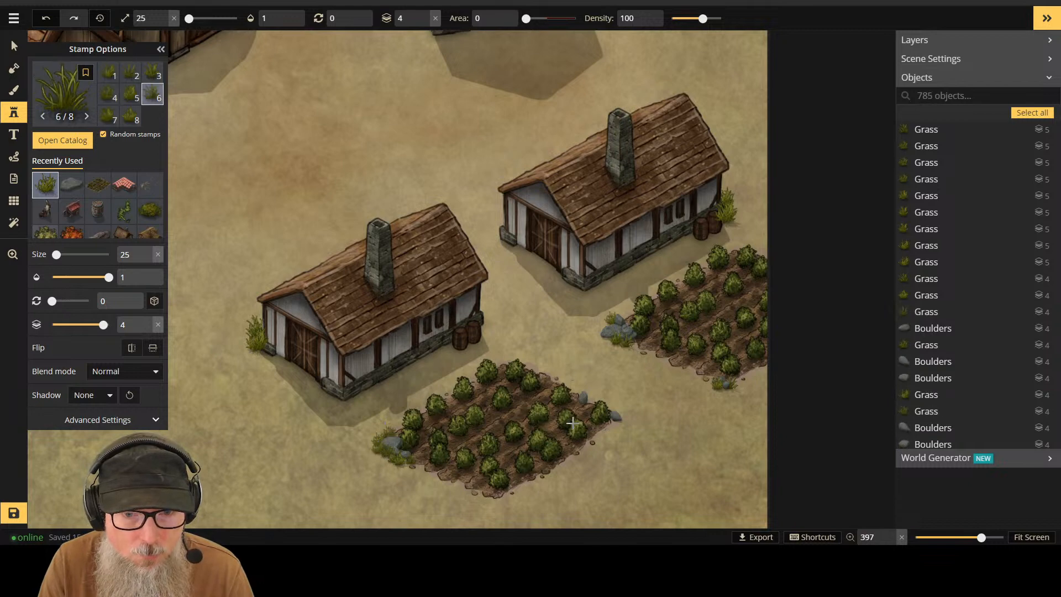
# Step: Add grass around the rocks at the western field's eastern corner and one tuft by the rocks at the eastern field's western corner
pyautogui.click(613, 419)
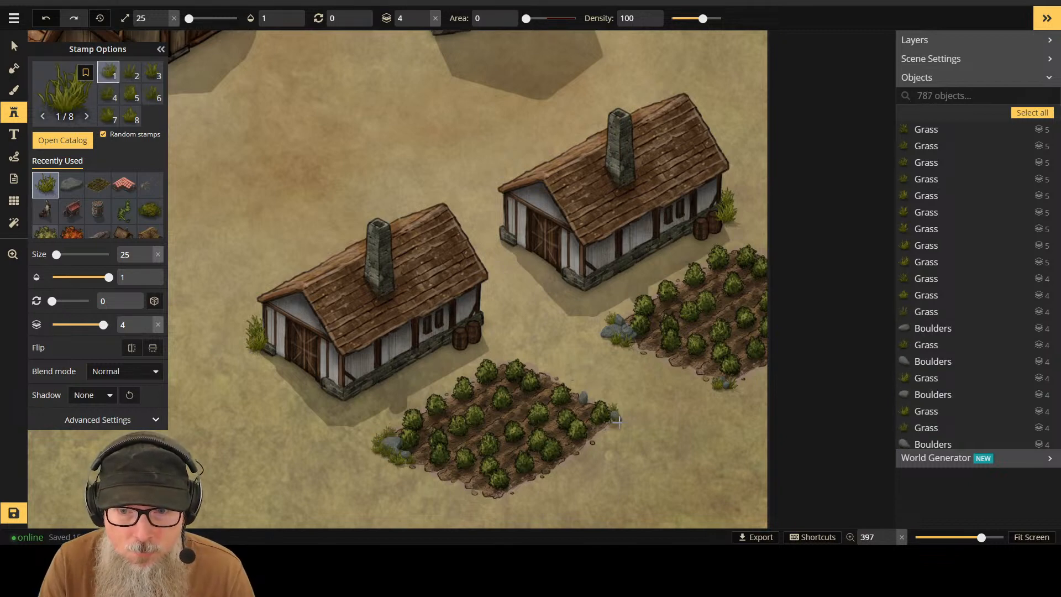
pyautogui.click(608, 409)
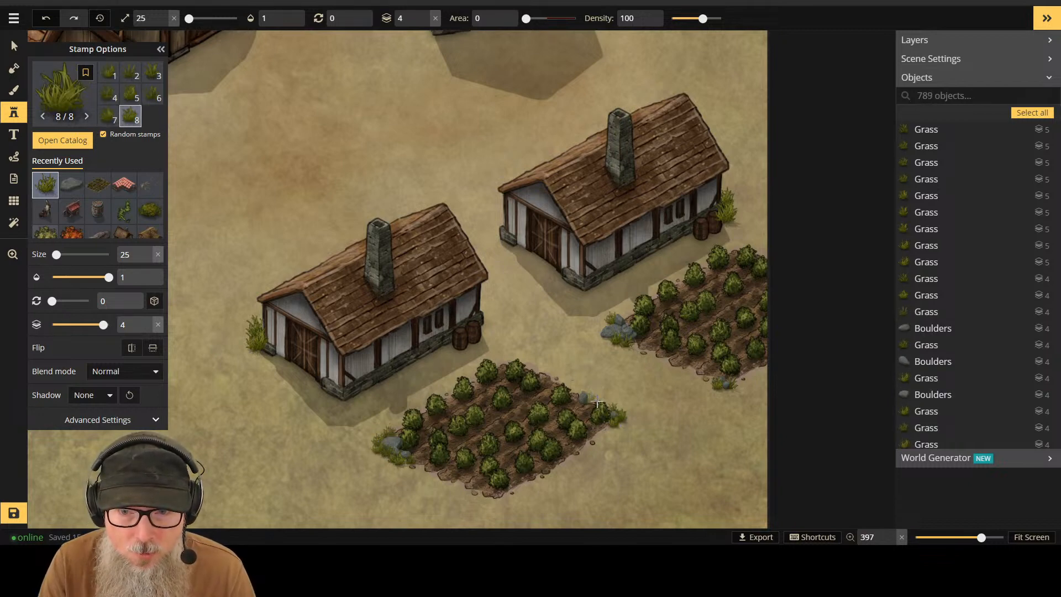
pyautogui.click(598, 404)
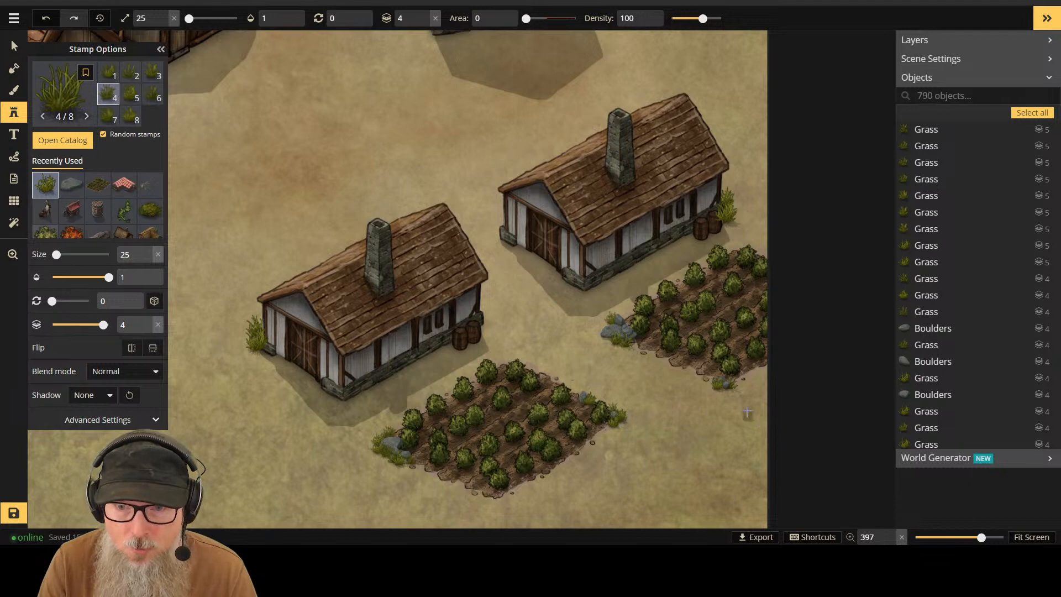
pyautogui.click(602, 326)
pyautogui.scroll(-2, 473, 379)
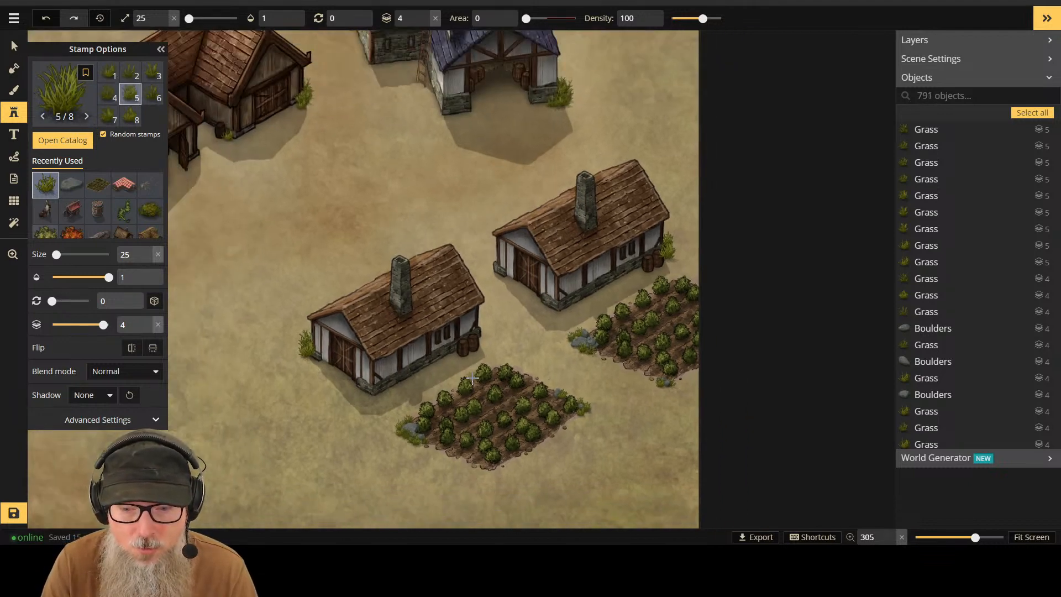
# Step: Place a grass tuft at the base of the rock inside the crop field beside the L-shaped southwestern cottage
pyautogui.scroll(-2, 472, 379)
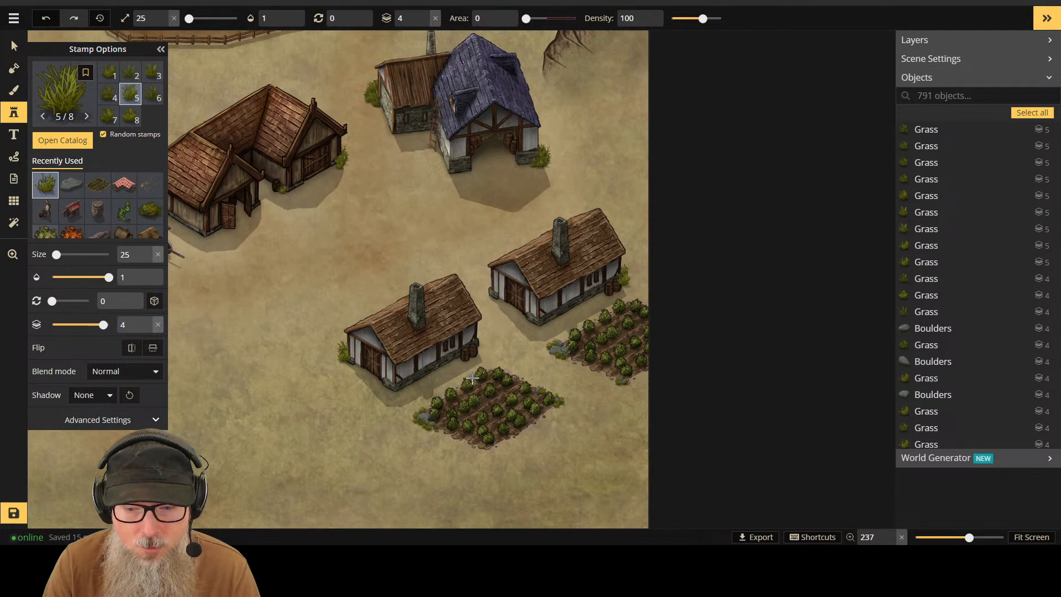
pyautogui.press('space')
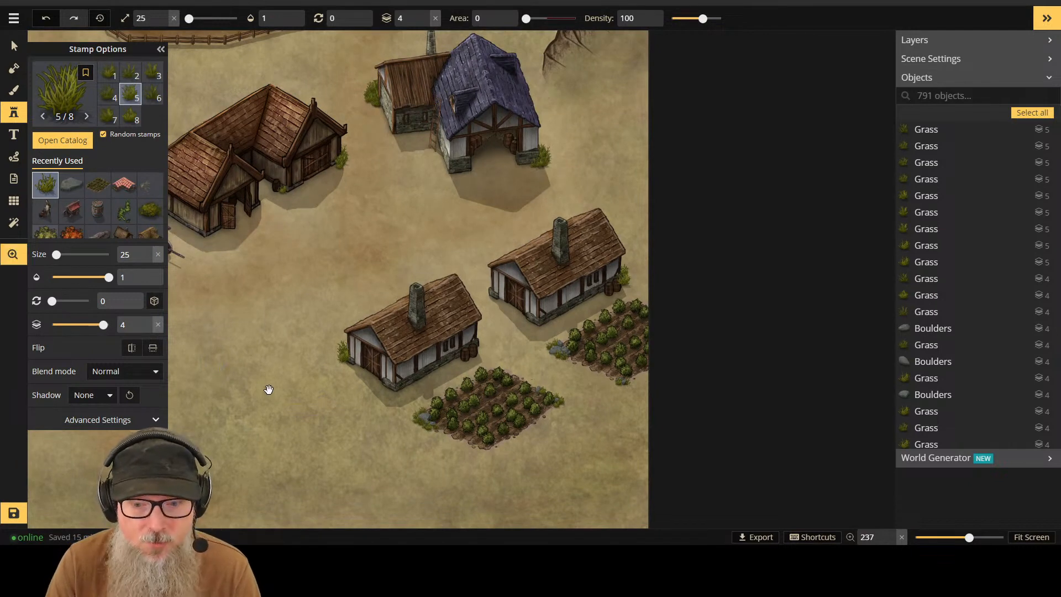
pyautogui.moveTo(267, 386); pyautogui.dragTo(578, 297)
pyautogui.moveTo(338, 287); pyautogui.dragTo(441, 285)
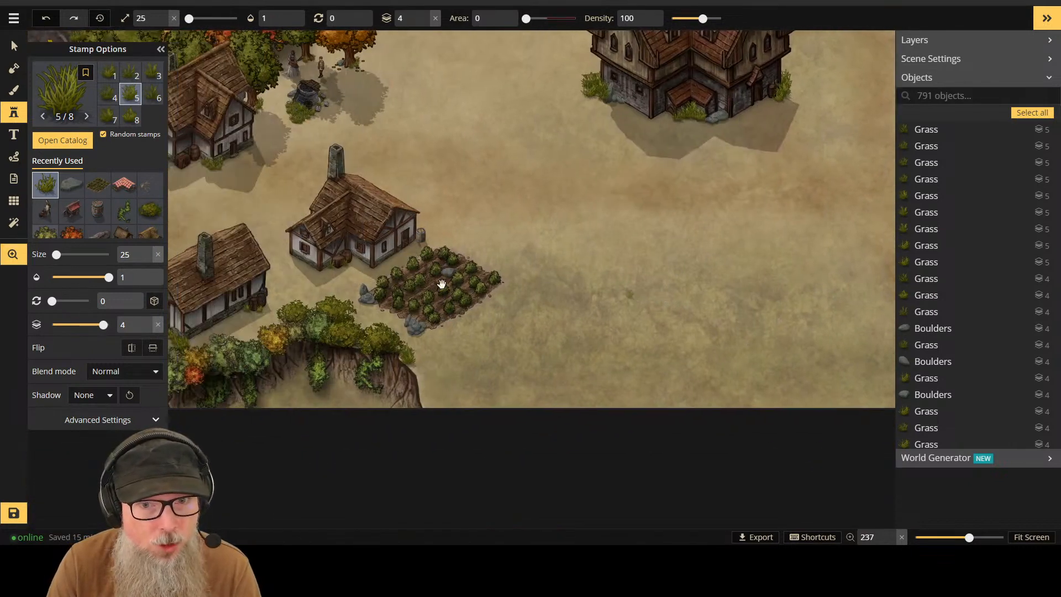
pyautogui.scroll(5, 434, 262)
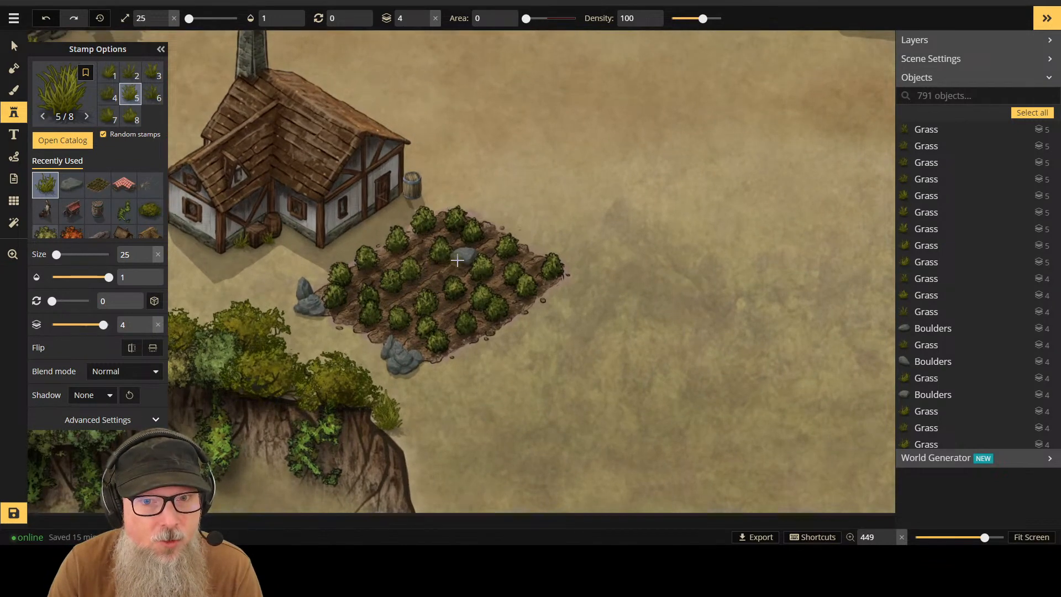
pyautogui.click(459, 273)
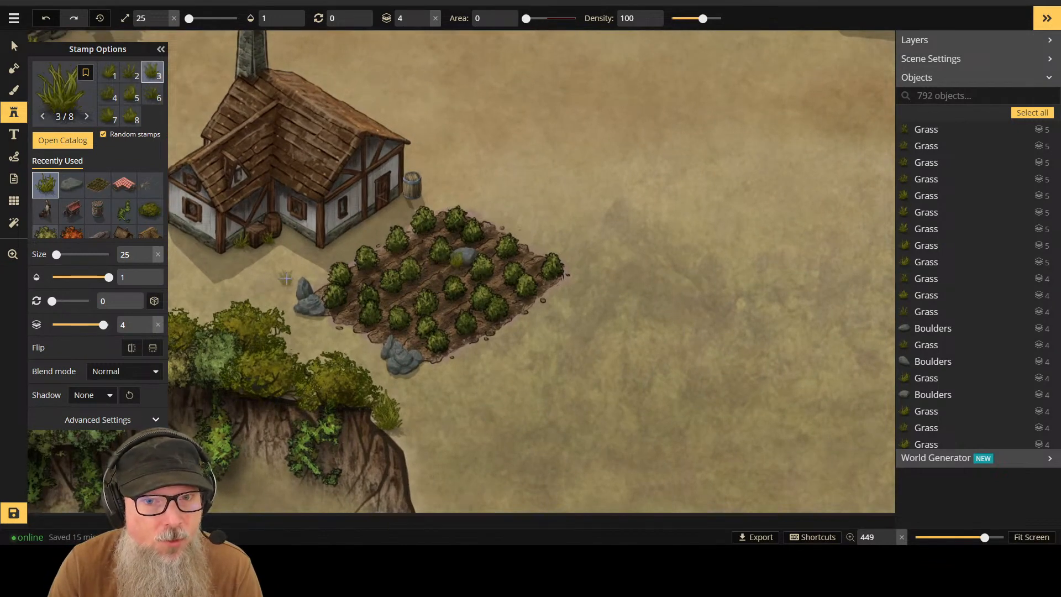
# Step: Surround the rocks at the western corner of the L-shaped cottage's crop field with grass tufts at size 25
pyautogui.click(315, 288)
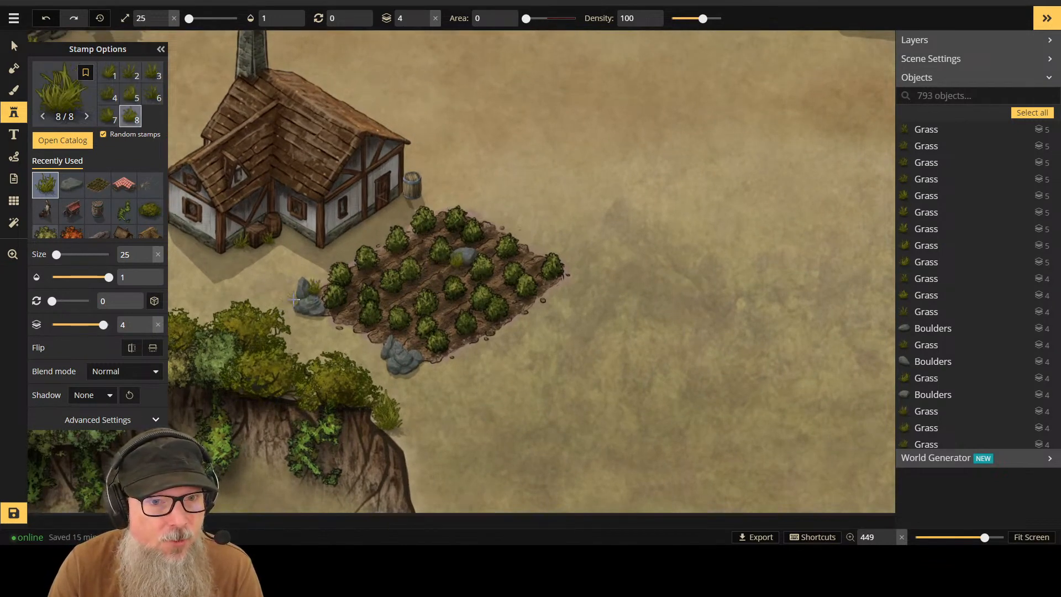
pyautogui.click(294, 301)
pyautogui.click(303, 312)
pyautogui.click(310, 314)
pyautogui.click(318, 314)
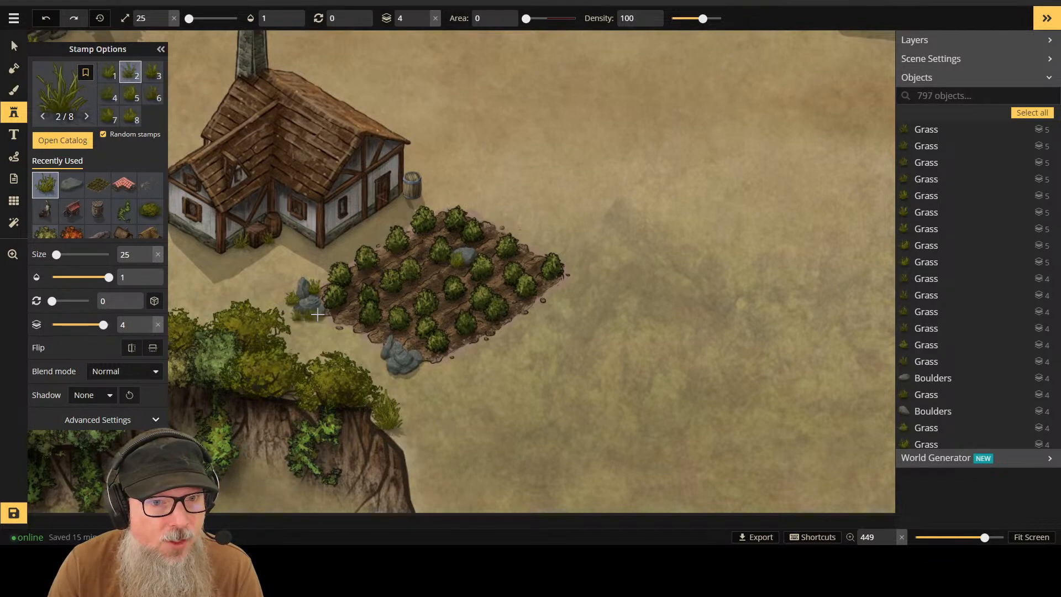
pyautogui.click(289, 310)
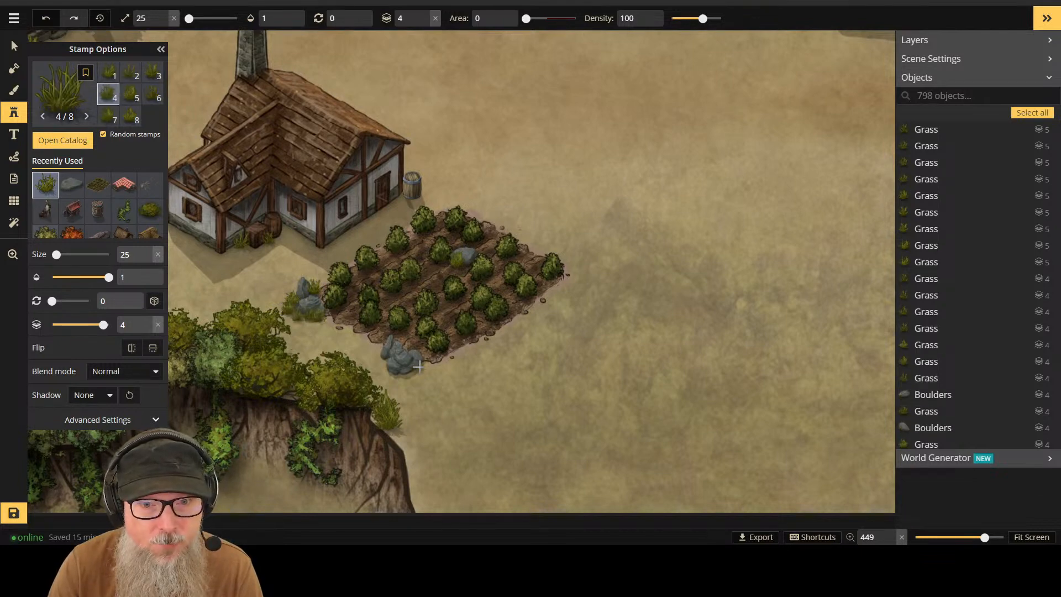
# Step: Add grass tufts around the rocks at the southern corner of the L-shaped cottage's crop field
pyautogui.click(405, 347)
pyautogui.click(385, 381)
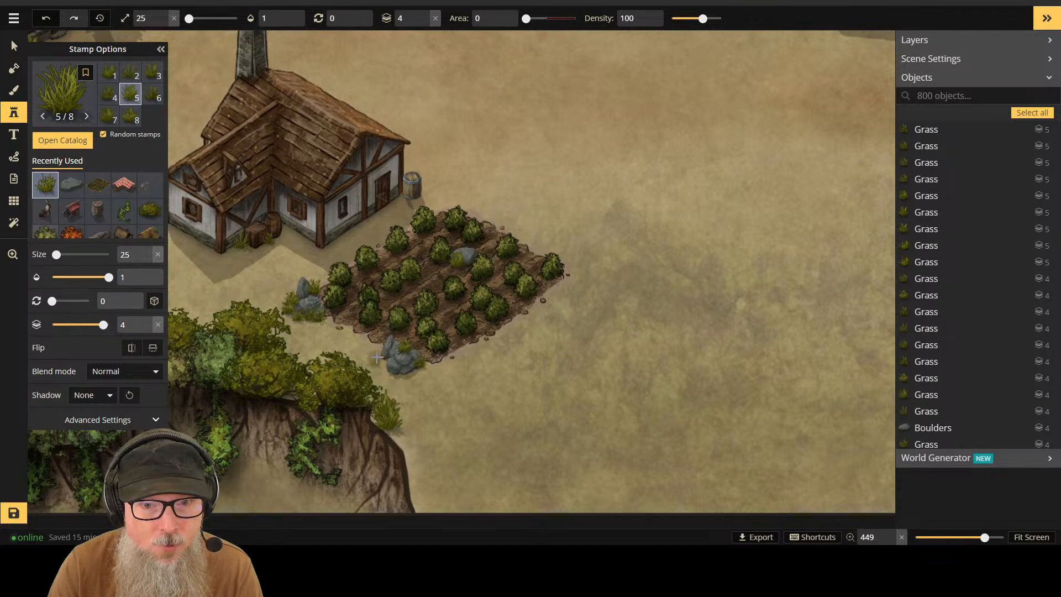
pyautogui.click(383, 357)
pyautogui.click(392, 373)
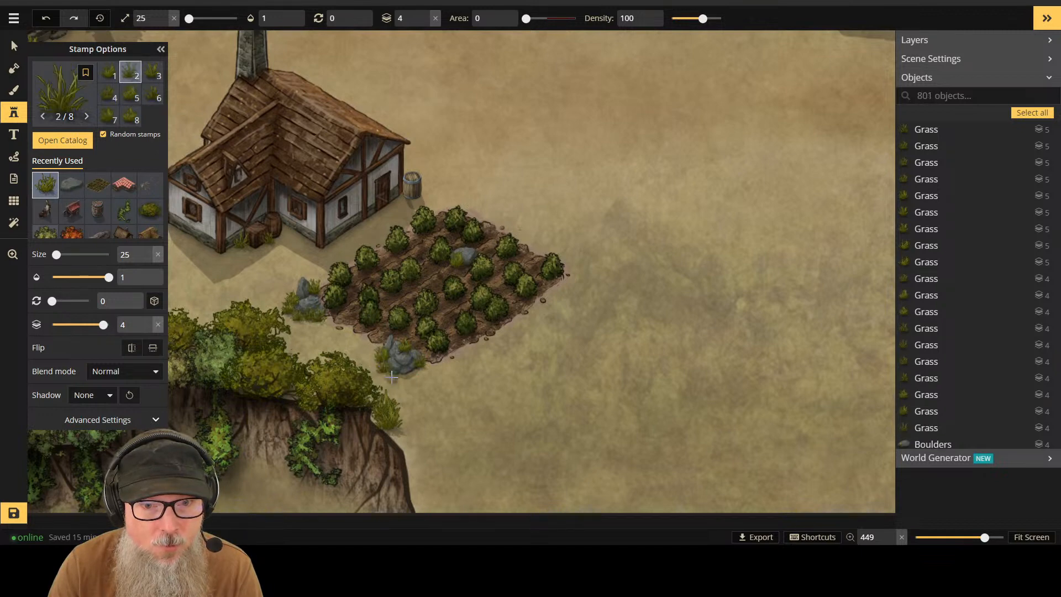
pyautogui.click(409, 375)
pyautogui.click(417, 371)
pyautogui.click(387, 376)
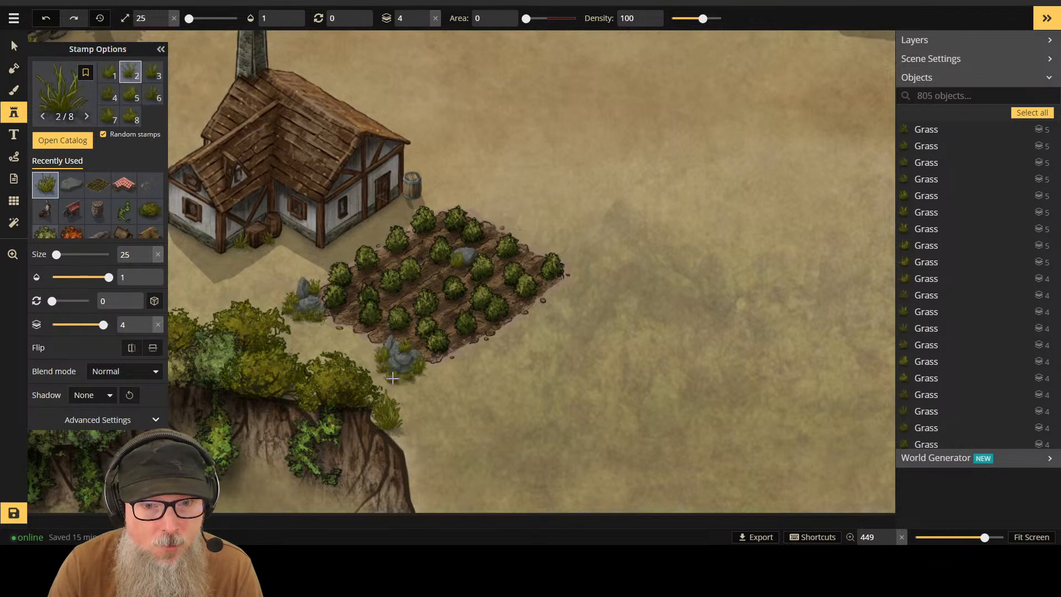
pyautogui.click(384, 373)
pyautogui.click(386, 372)
# Step: Lower the grass tufts behind the field's southern and western rocks to layer 3
pyautogui.click(14, 45)
pyautogui.click(385, 372)
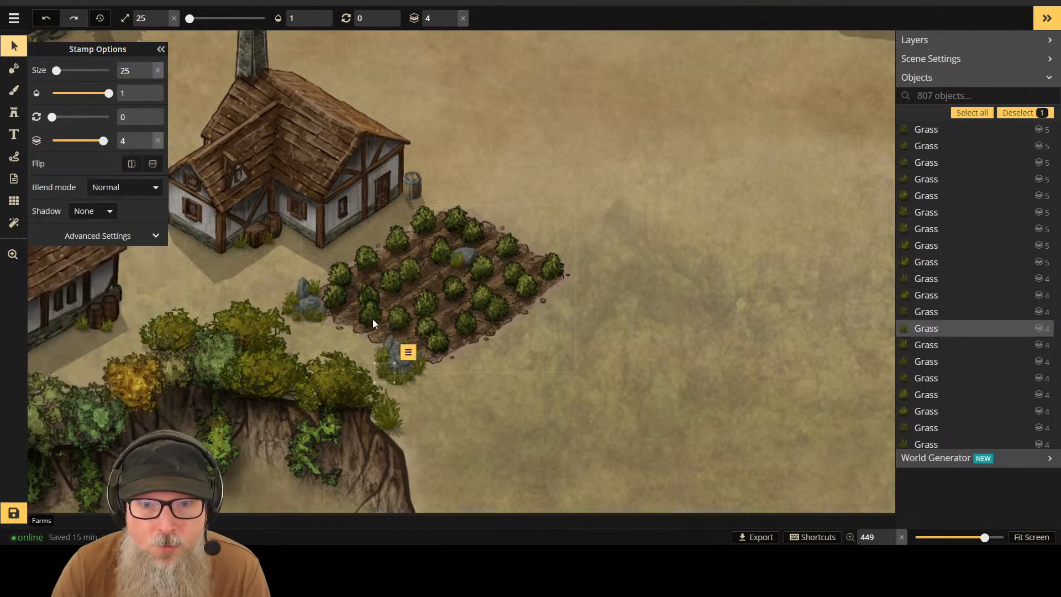
pyautogui.rightClick(407, 352)
pyautogui.click(716, 312)
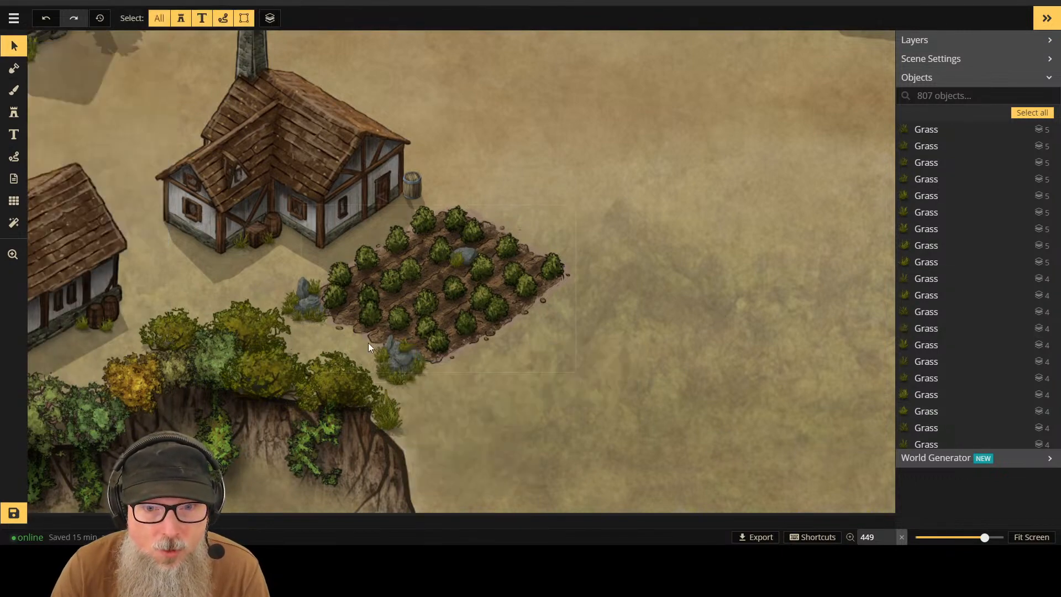
pyautogui.click(408, 345)
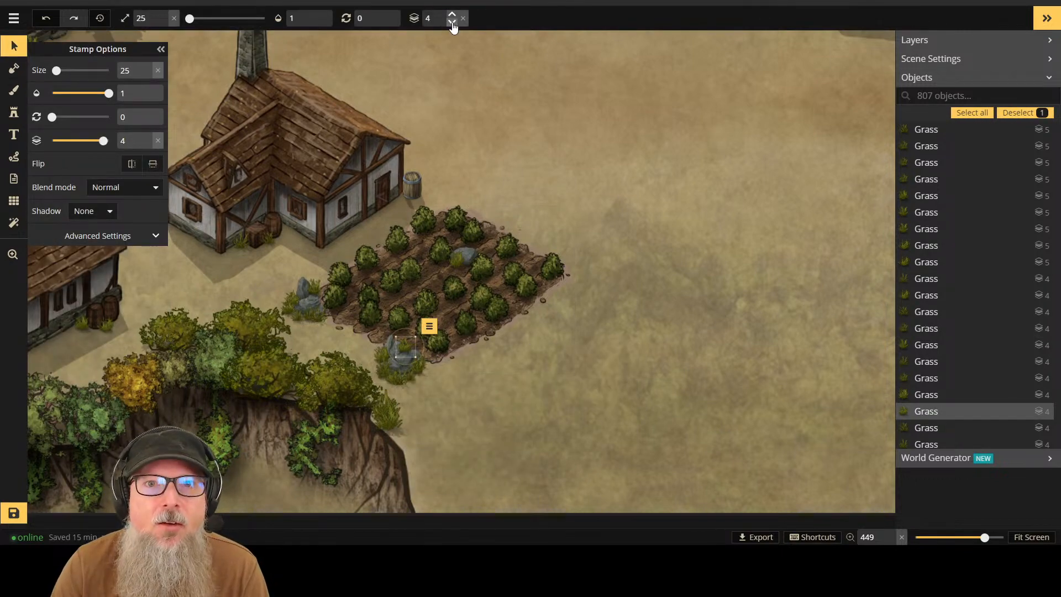
pyautogui.click(452, 24)
pyautogui.click(318, 279)
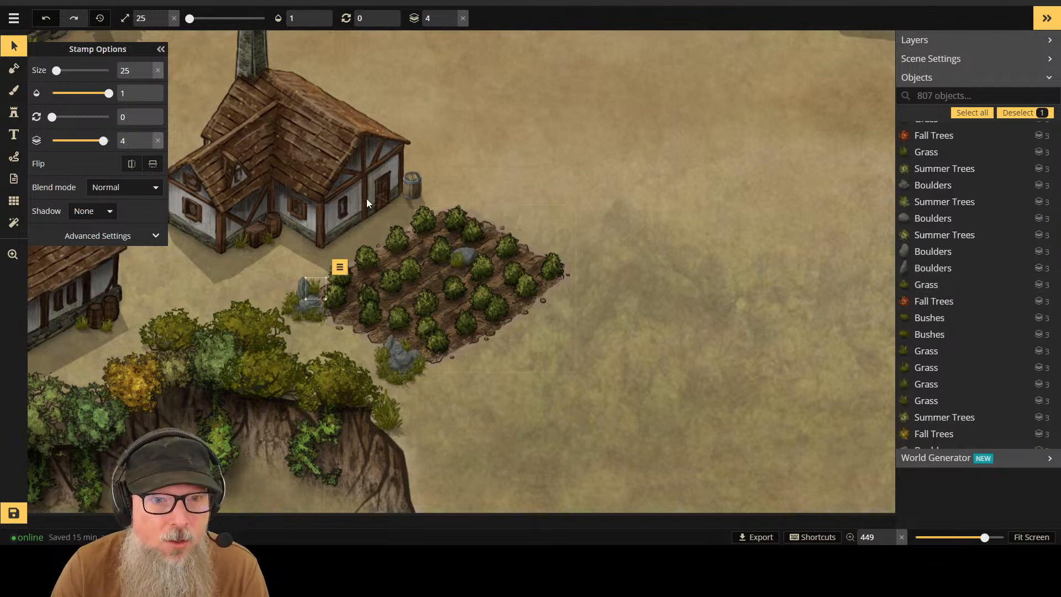
pyautogui.click(452, 24)
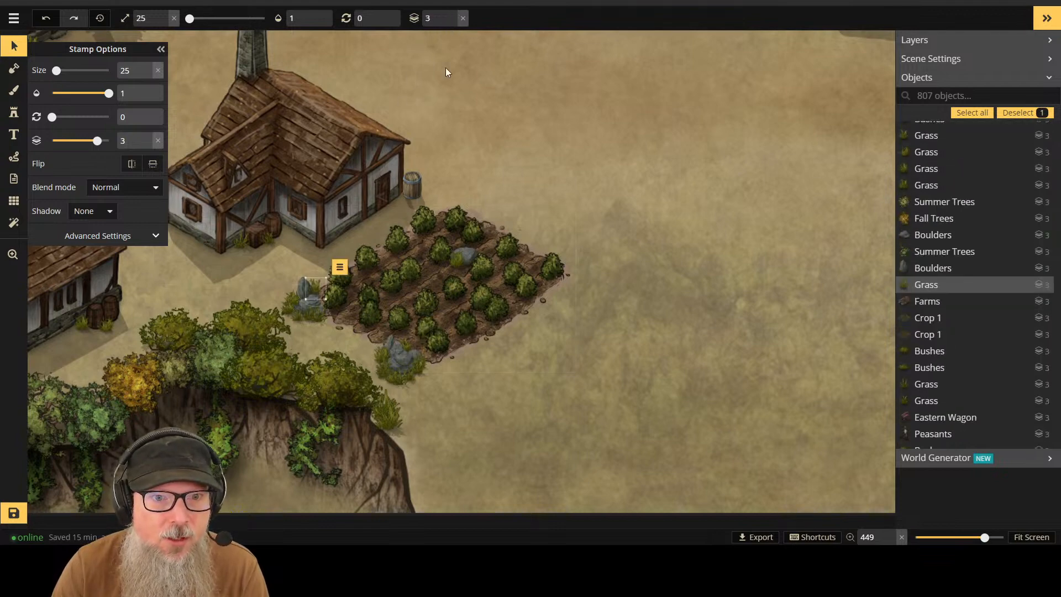
pyautogui.click(697, 268)
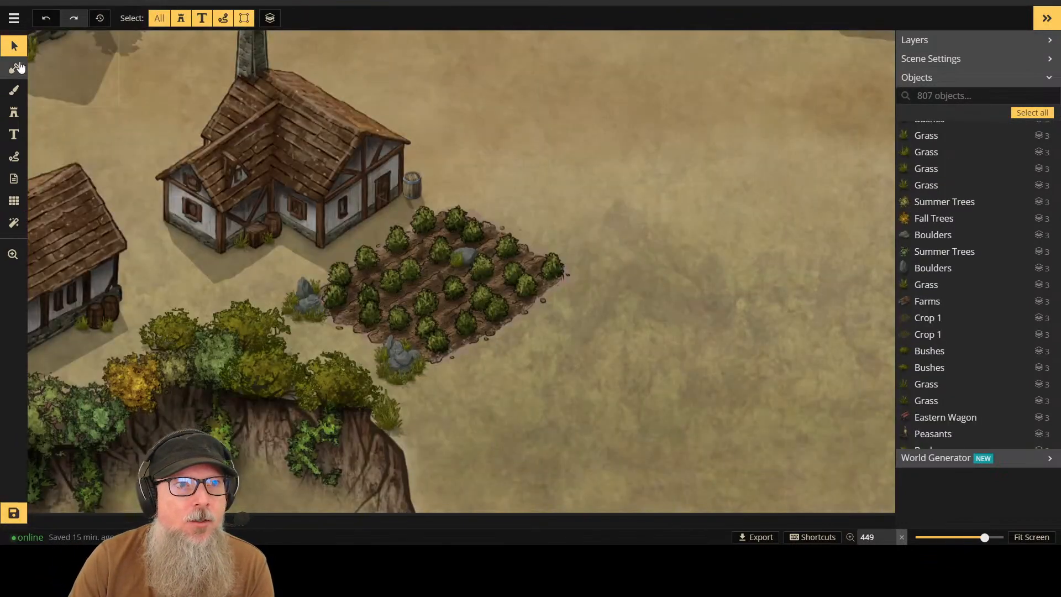
# Step: Search the stamp catalog for "crate" and choose the open crate, variant 3 of the Barrels, Crates & Sacks set
pyautogui.click(14, 112)
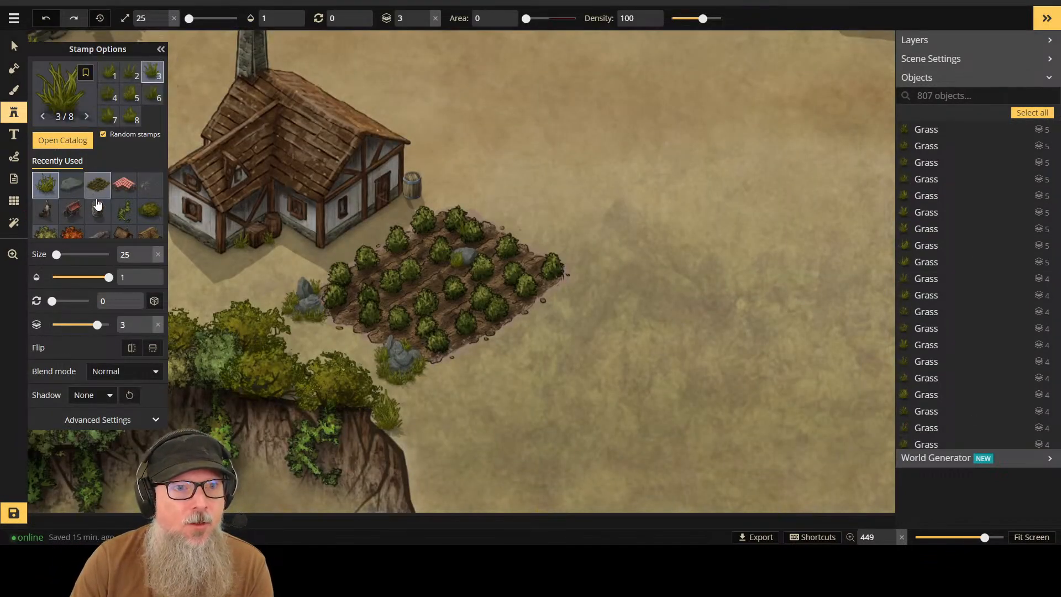
pyautogui.click(61, 142)
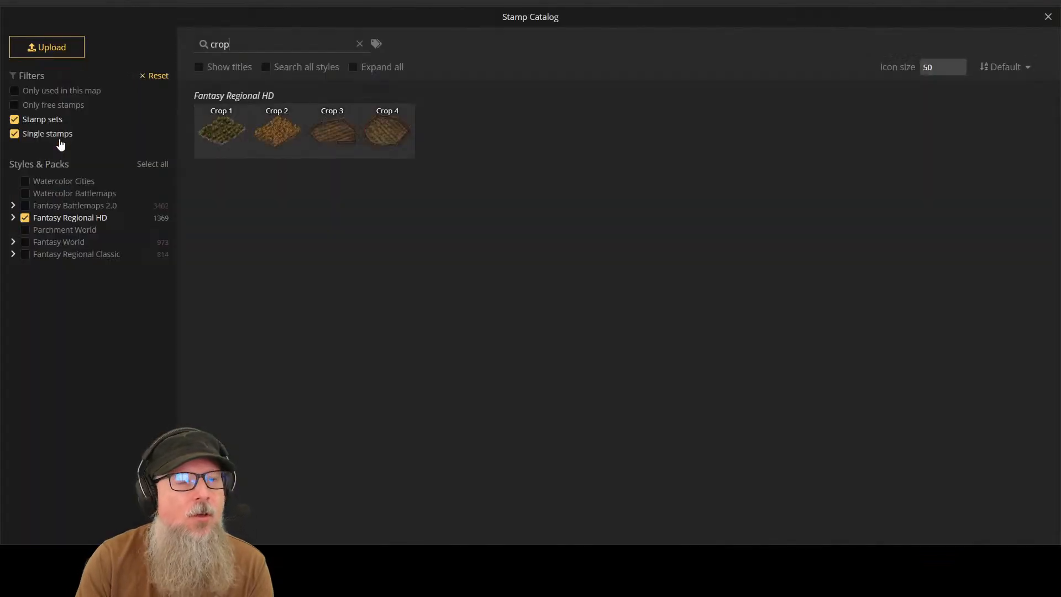
pyautogui.press('BackSpace')
pyautogui.press('BackSpace')
pyautogui.press('BackSpace')
pyautogui.press('BackSpace')
pyautogui.write('crate')
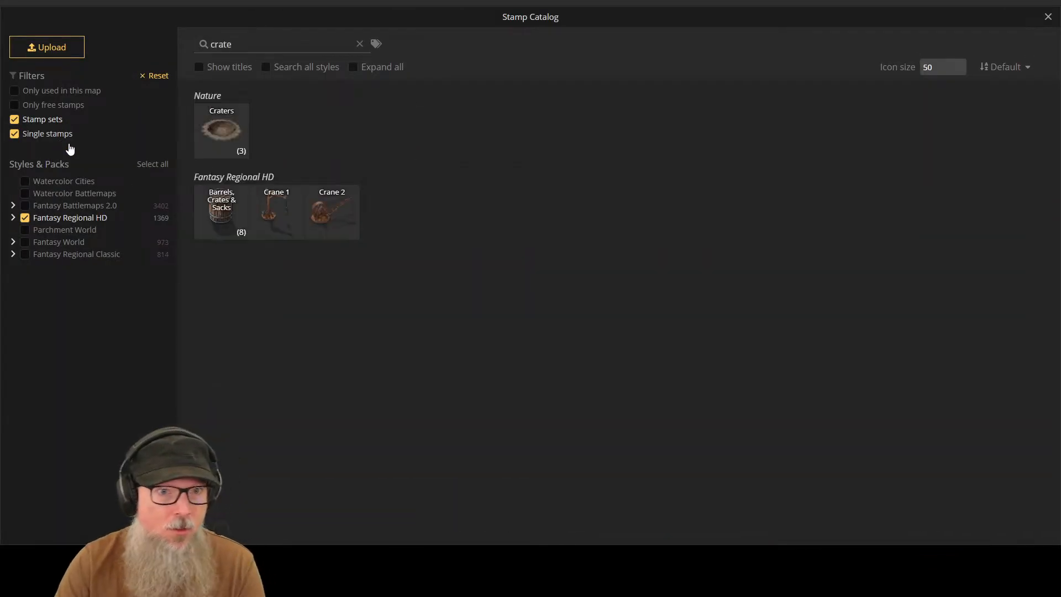
pyautogui.click(222, 223)
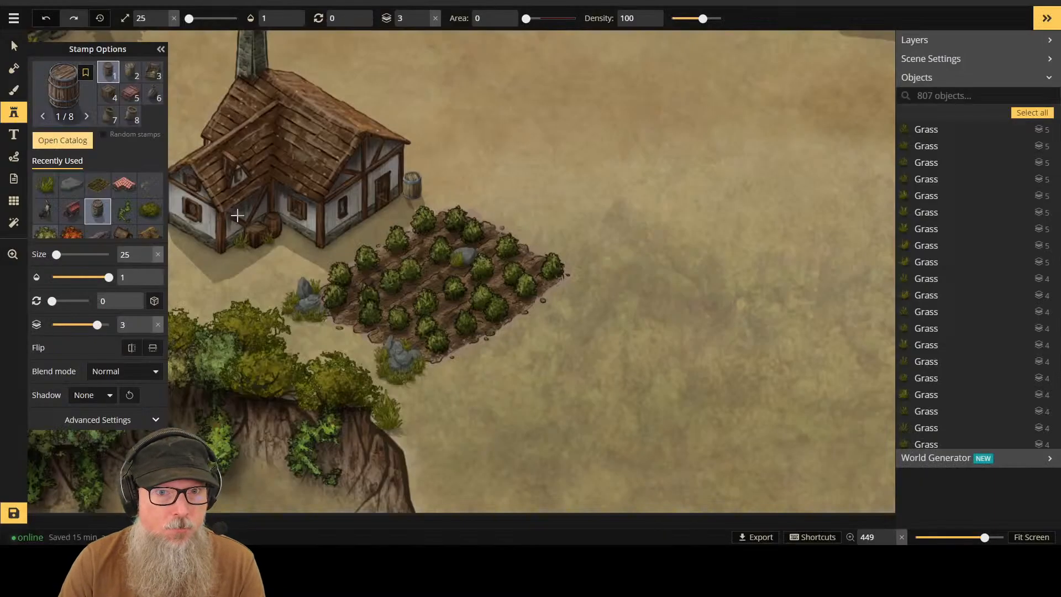
pyautogui.click(152, 72)
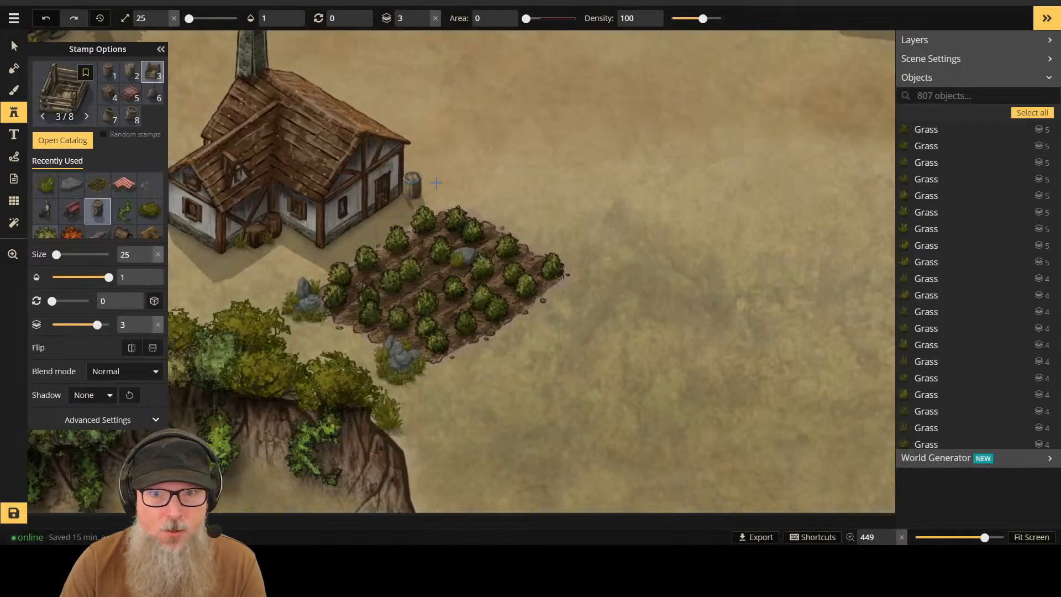
# Step: Place a row of three open crates at size 25 along the northern corner of the L-shaped cottage's crop field
pyautogui.click(478, 214)
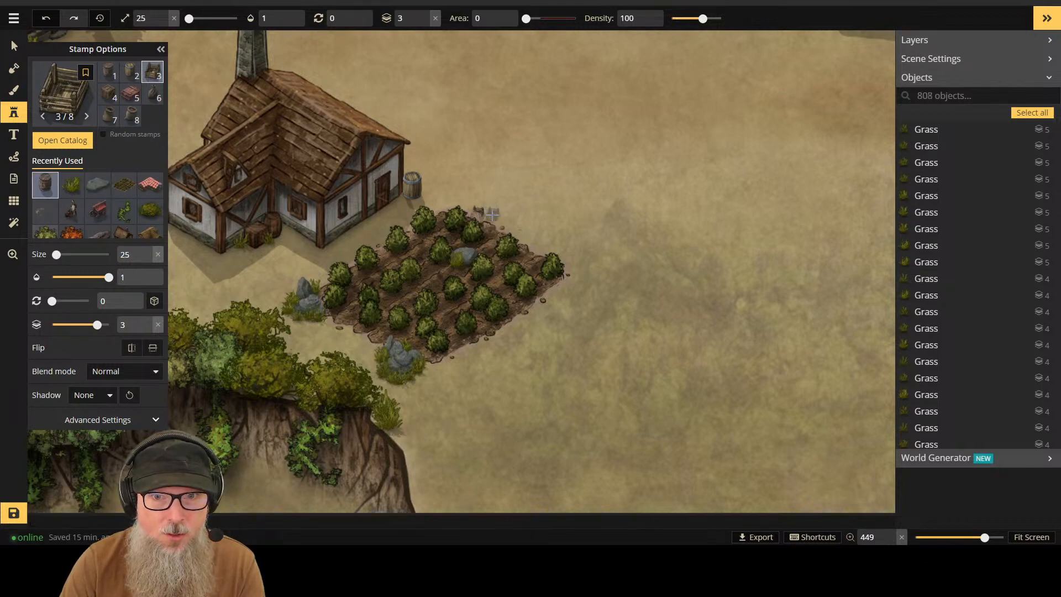
pyautogui.hotkey('ctrl', 'z')
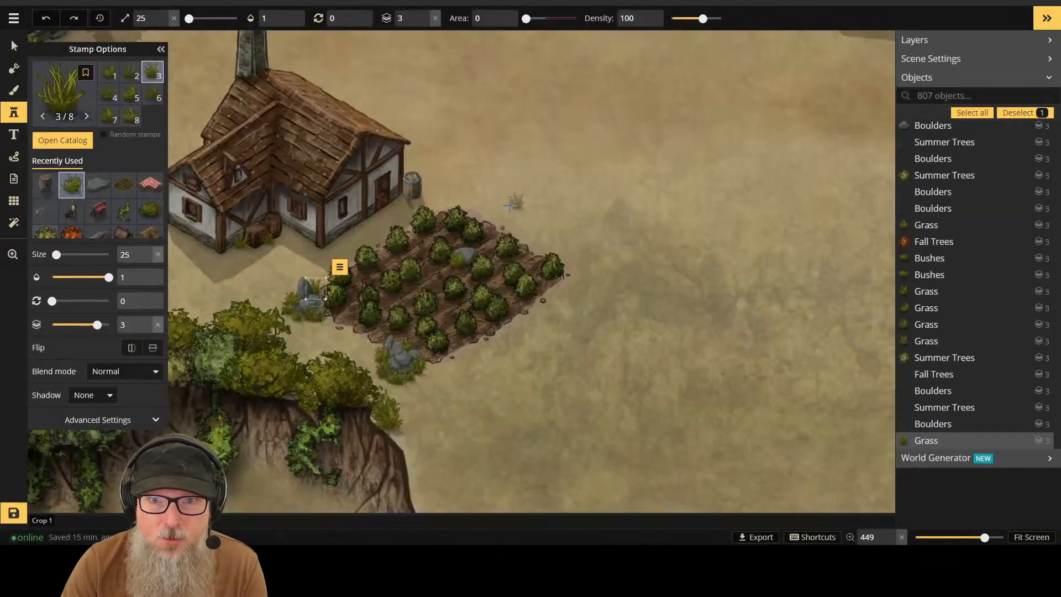
pyautogui.click(45, 185)
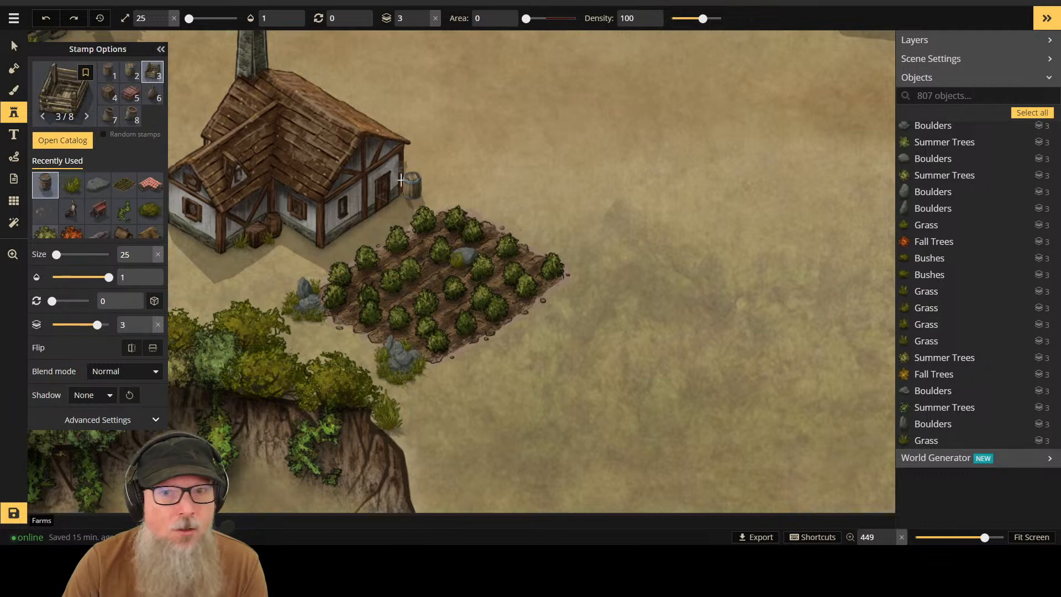
pyautogui.click(487, 212)
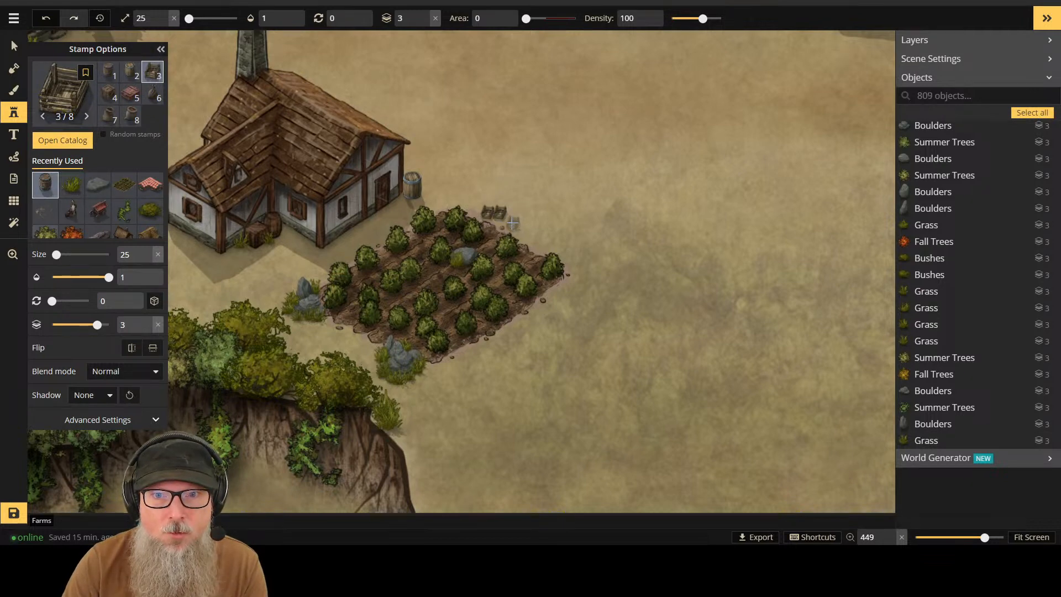
pyautogui.click(605, 274)
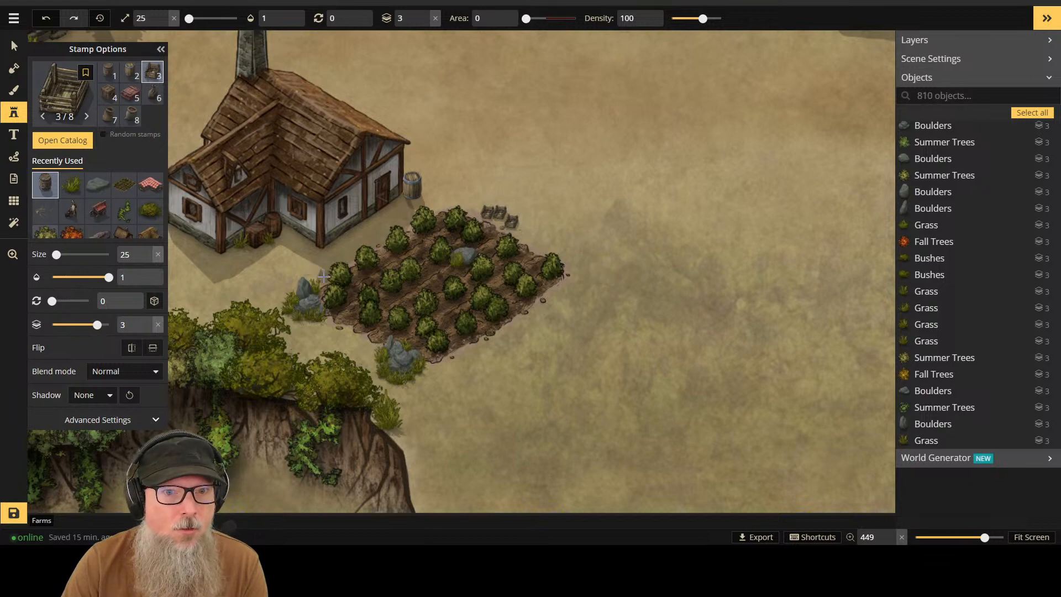
# Step: Place three open crates beside the rocks at the western corner of the western field by the southeastern cottages
pyautogui.scroll(-3, 587, 216)
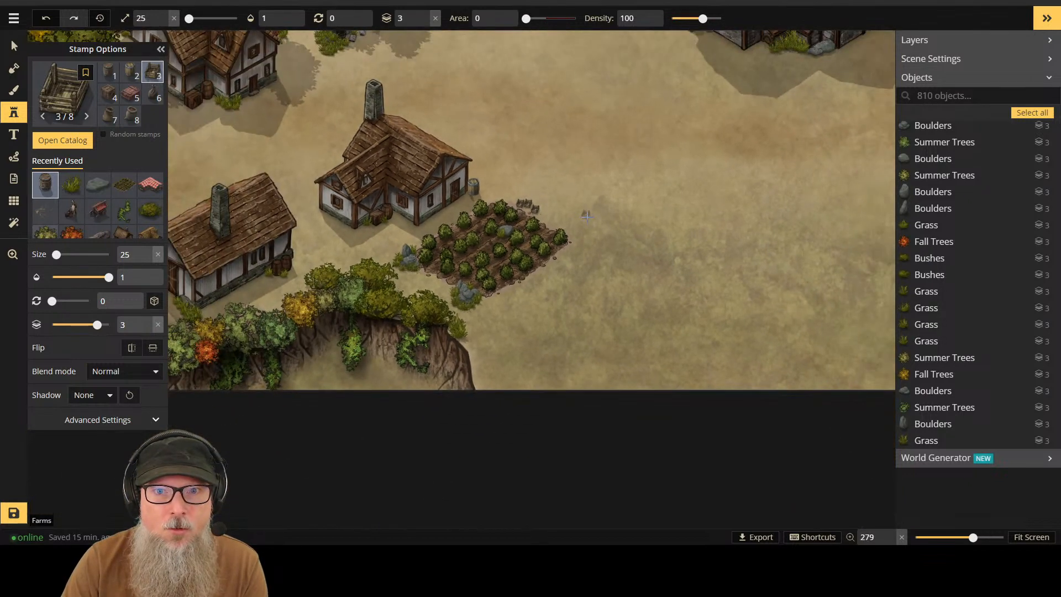
pyautogui.press('z')
pyautogui.click(303, 249)
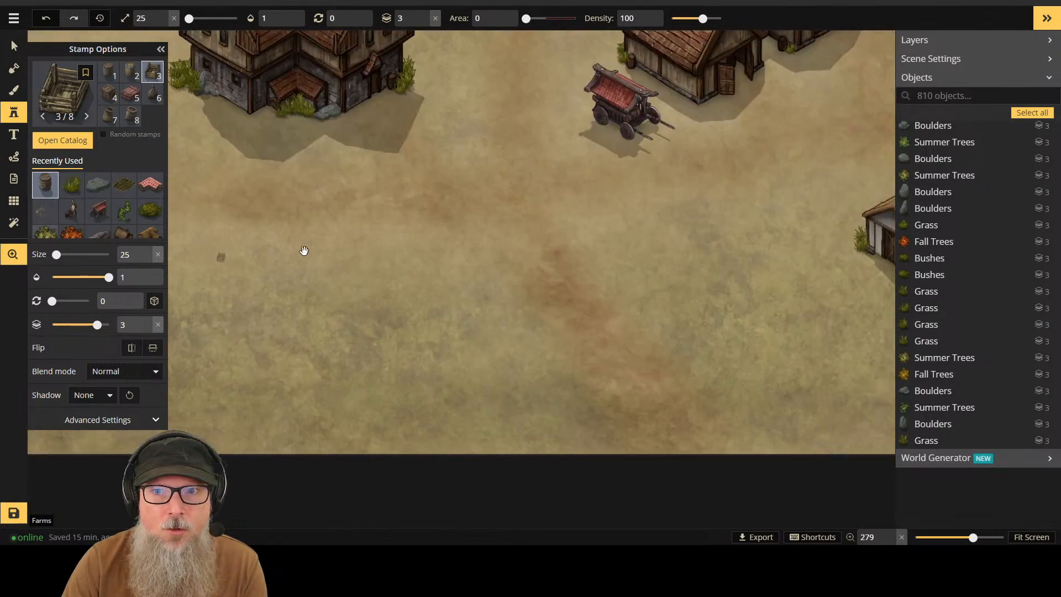
pyautogui.scroll(3, 387, 299)
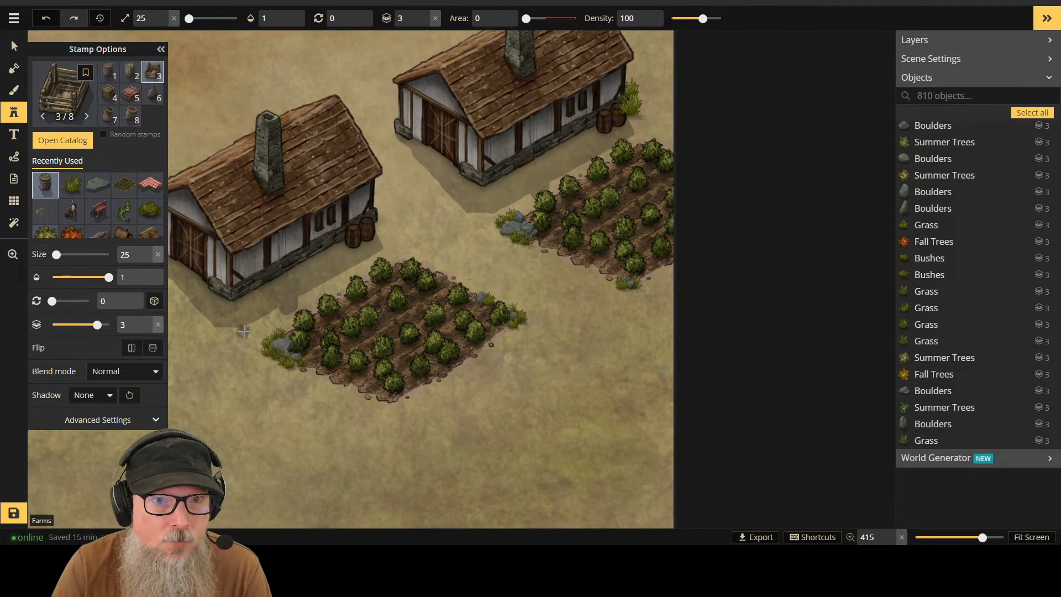
pyautogui.click(254, 358)
pyautogui.click(269, 362)
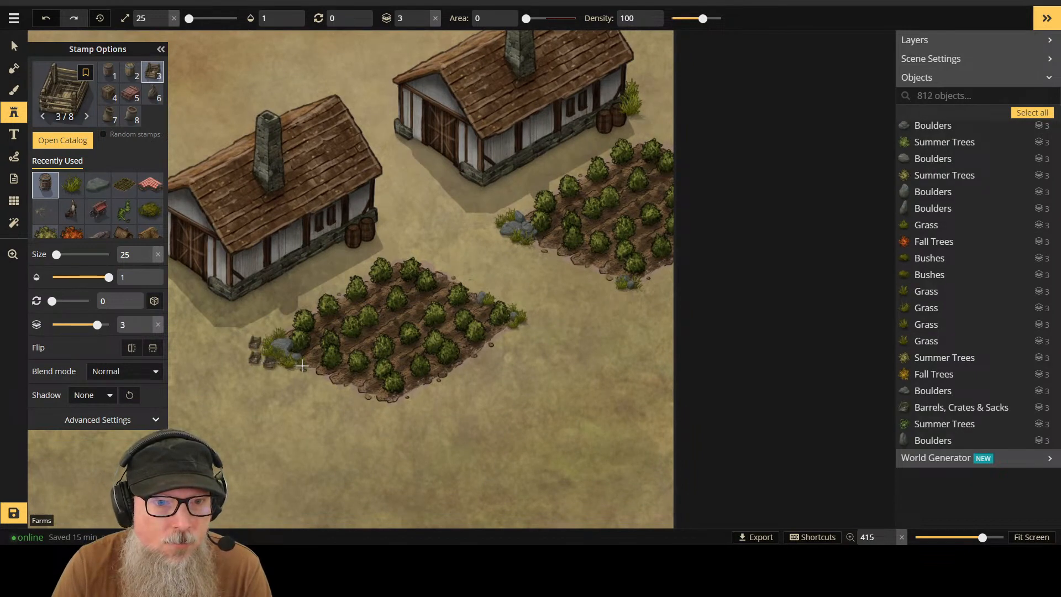
# Step: Place a cluster of open crates above the rocks at the western corner of the eastern crop field
pyautogui.click(528, 203)
pyautogui.click(505, 203)
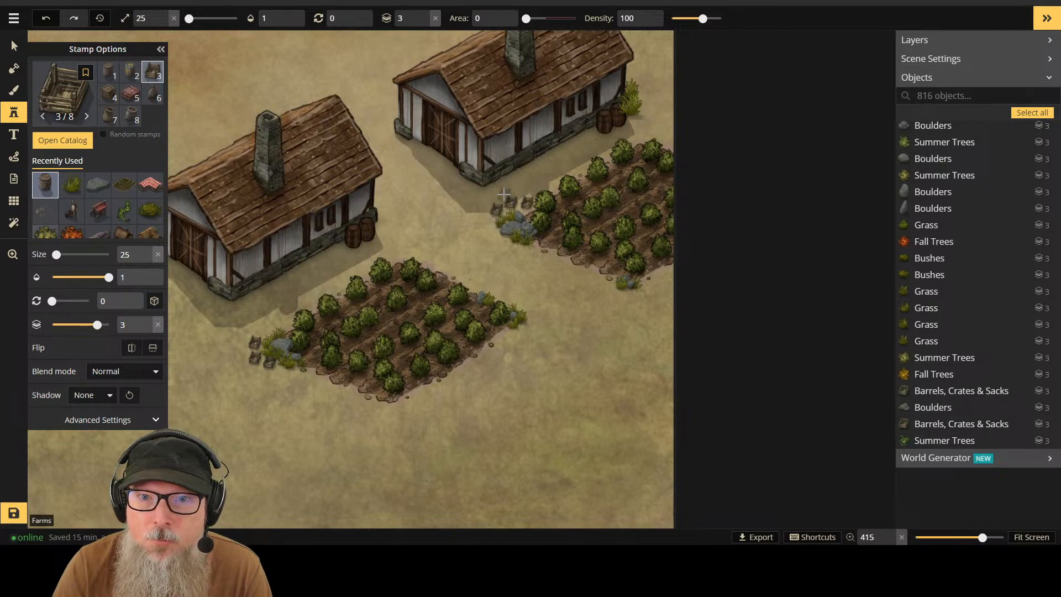
pyautogui.click(501, 192)
# Step: Place size 25 sacks, variant 6, beside the crates at the western field's western corner and next to the neighbouring cottage's barrels
pyautogui.scroll(-4, 619, 293)
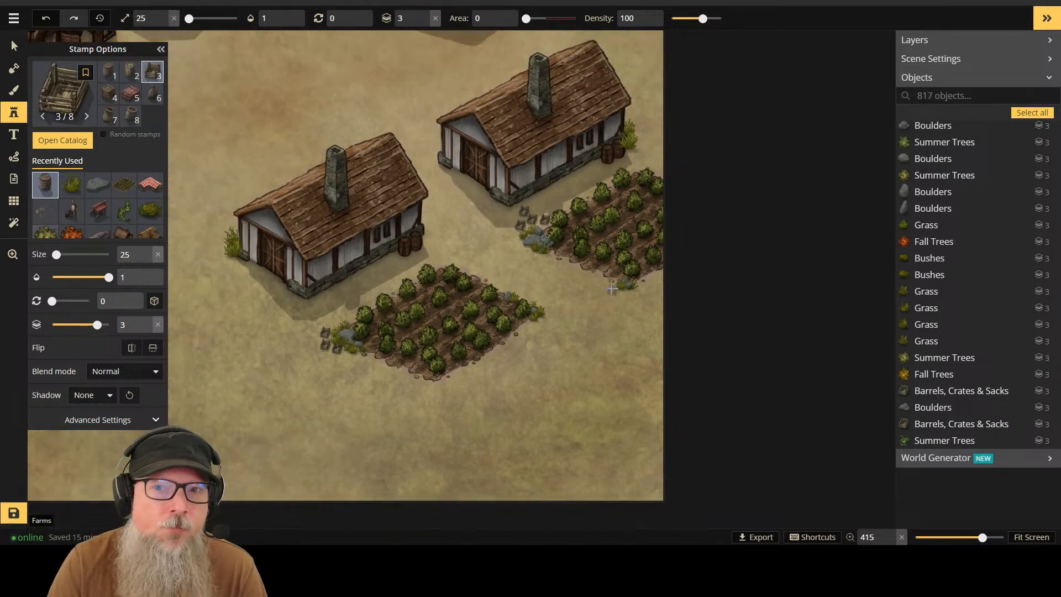
pyautogui.moveTo(349, 260); pyautogui.dragTo(669, 178)
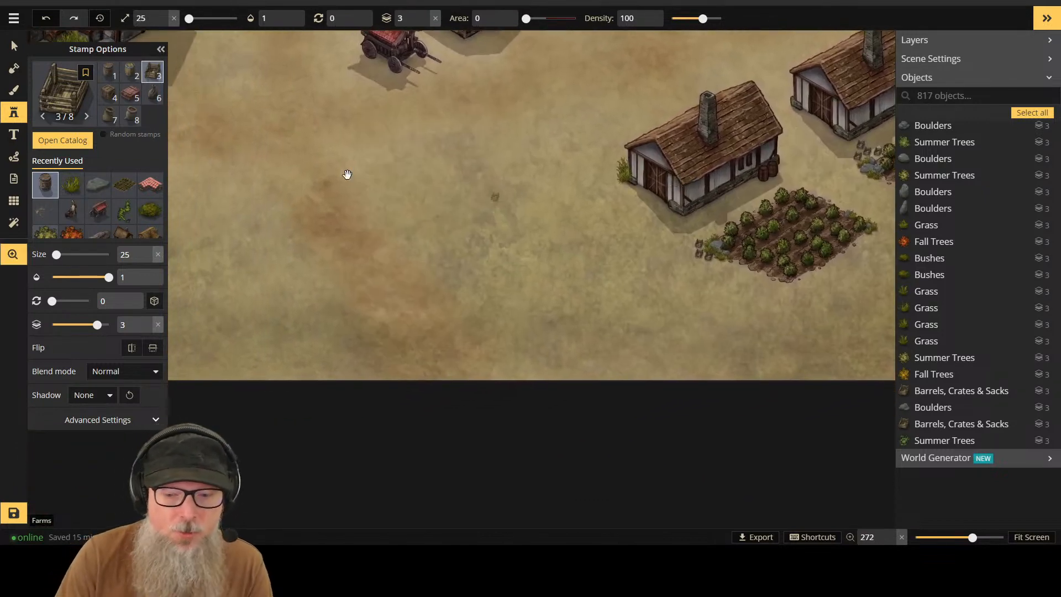
pyautogui.click(151, 96)
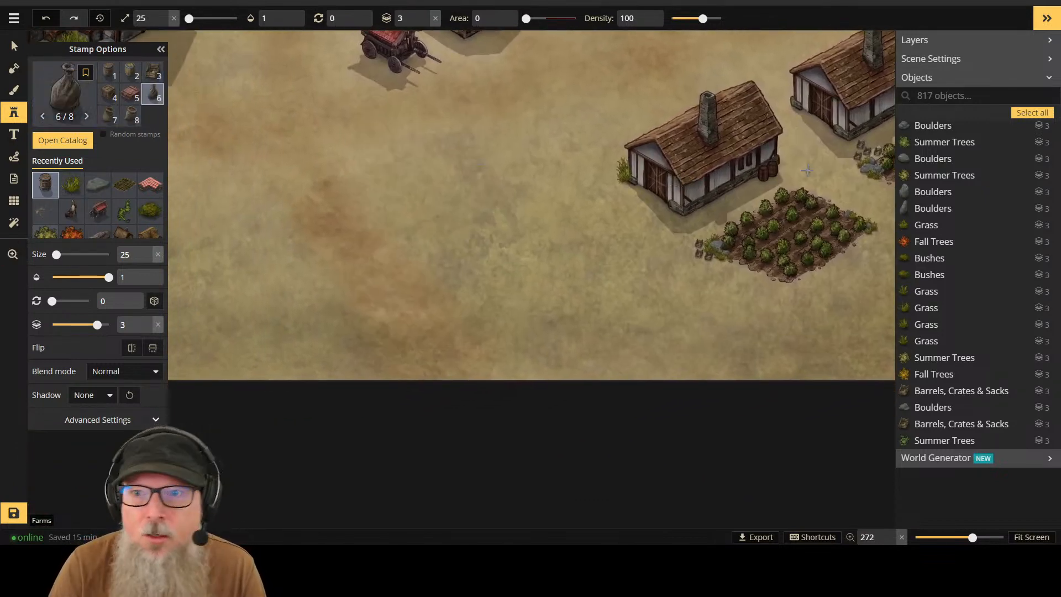
pyautogui.click(709, 231)
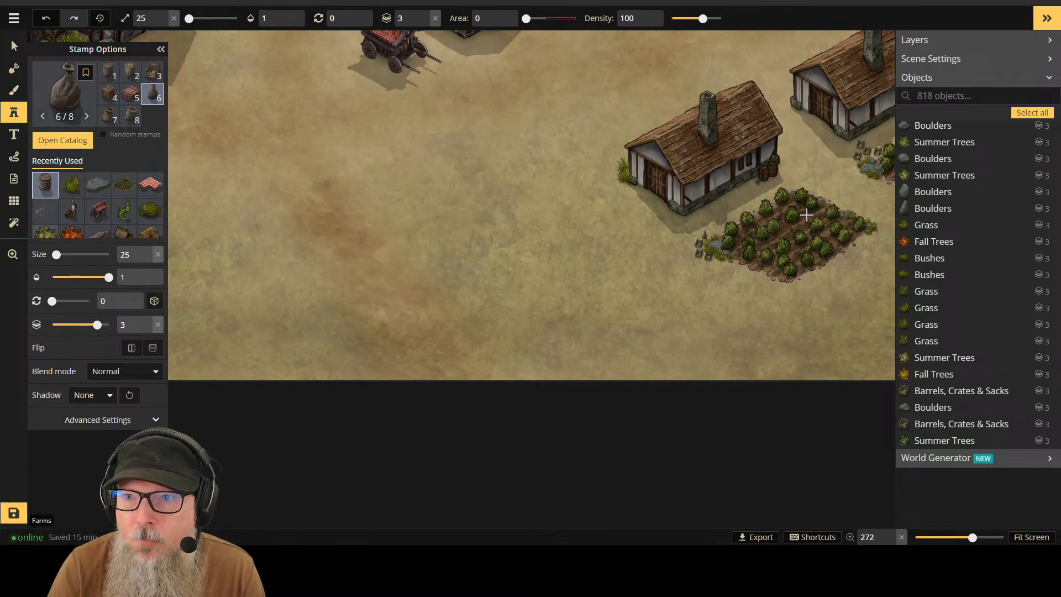
pyautogui.moveTo(467, 243); pyautogui.dragTo(751, 161)
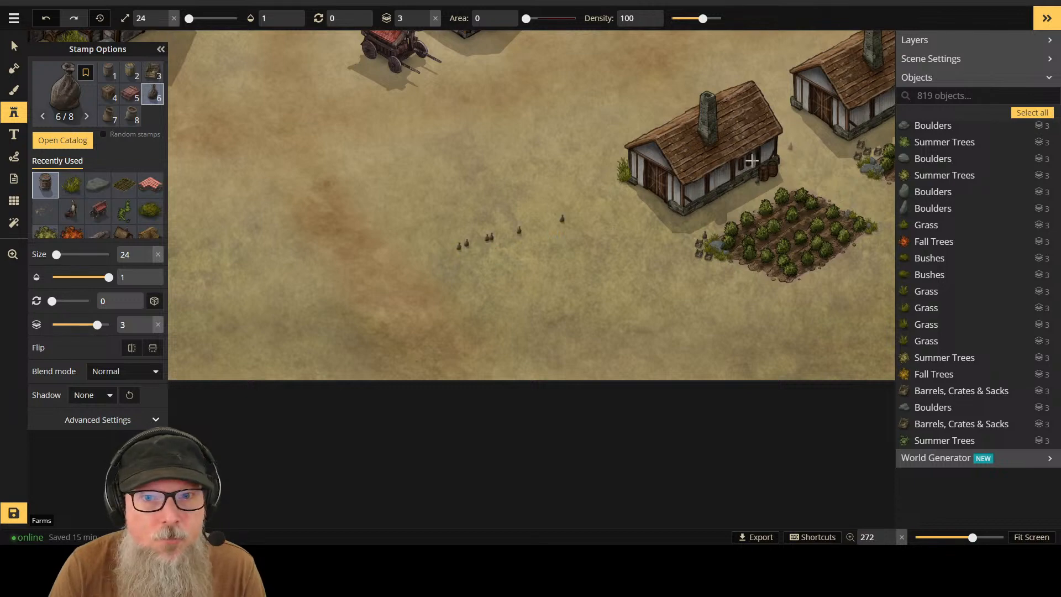
pyautogui.hotkey('ctrl', 'z')
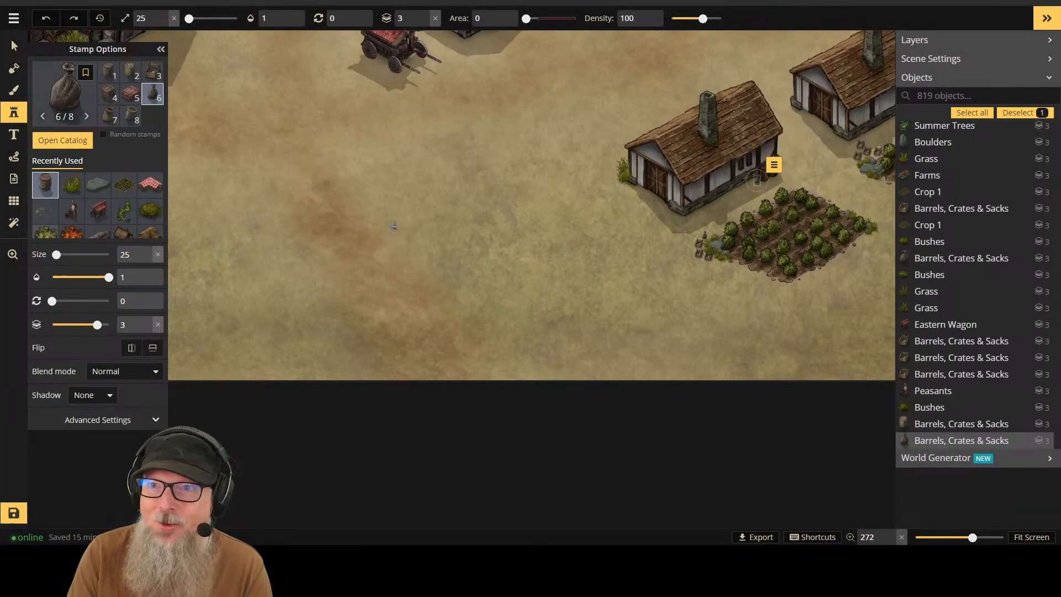
# Step: Place three size 25 sacks around the open crates at the northern corner of the L-shaped cottage's crop field
pyautogui.hscroll(-3, 561, 204)
pyautogui.hscroll(10, 369, 216)
pyautogui.scroll(2, 448, 157)
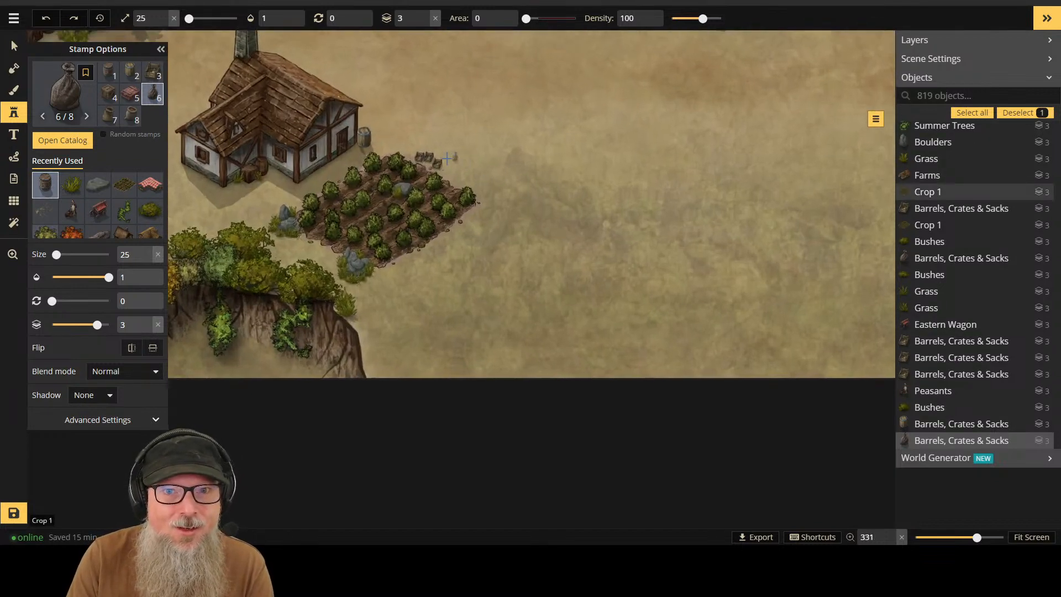
pyautogui.scroll(5, 448, 157)
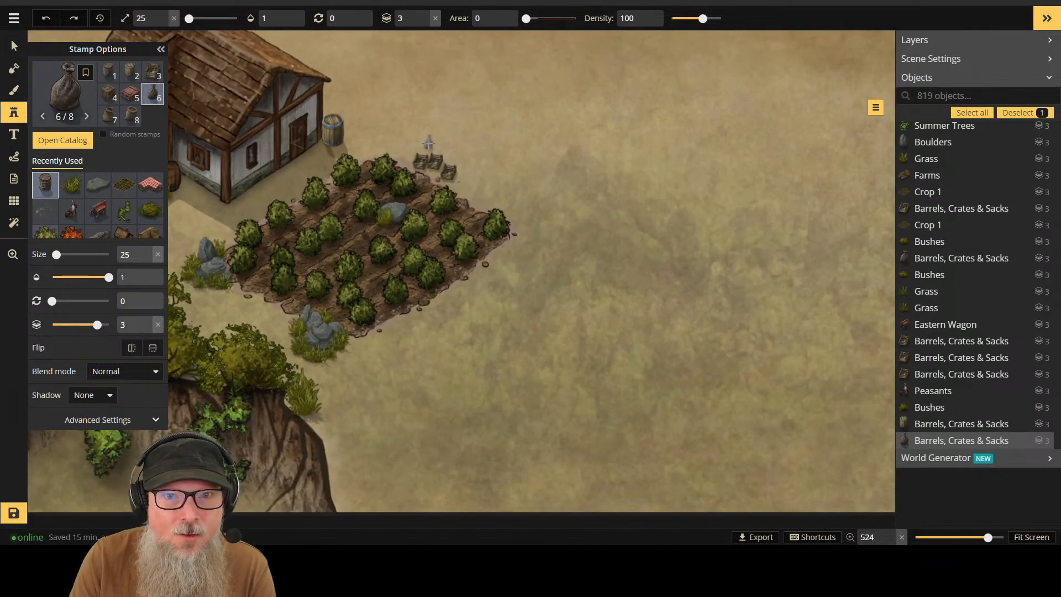
pyautogui.click(450, 156)
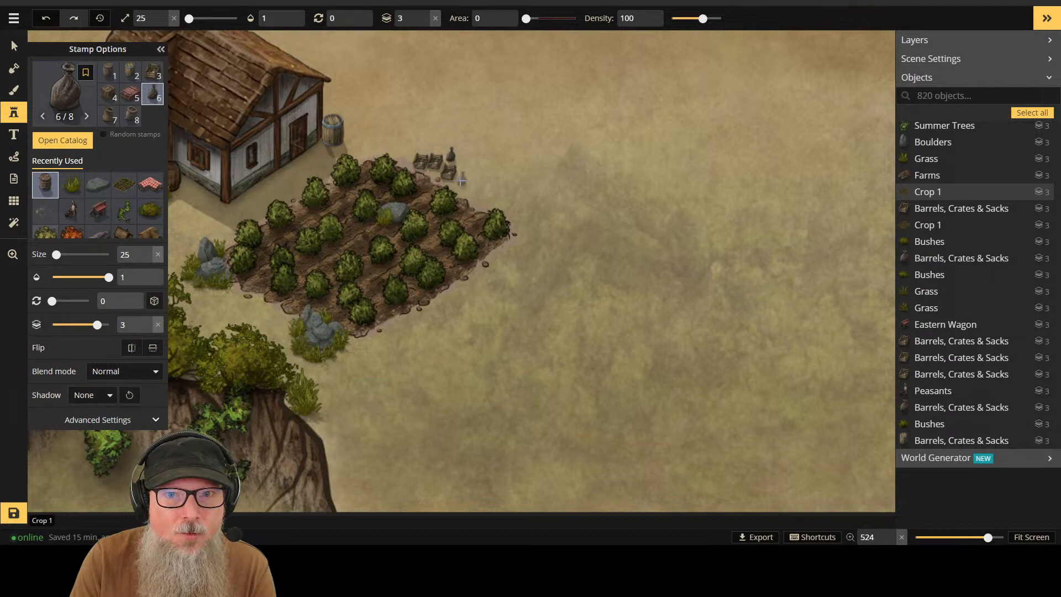
pyautogui.click(460, 179)
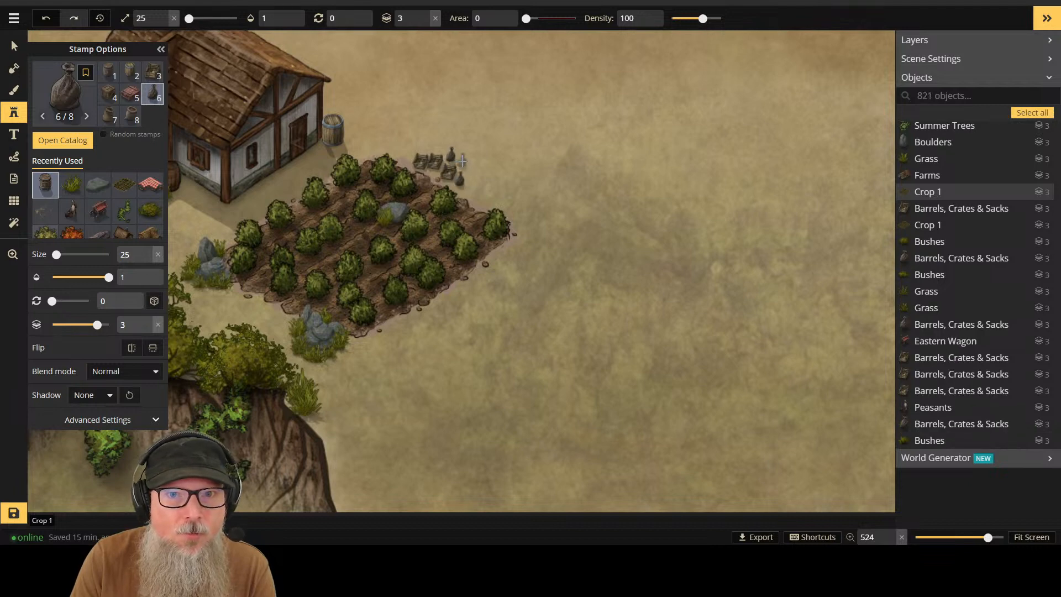
pyautogui.click(462, 161)
# Step: Place peasant stamp variant 15 at size 110 beside the crates at the L-shaped cottage's crop field
pyautogui.scroll(-8, 530, 204)
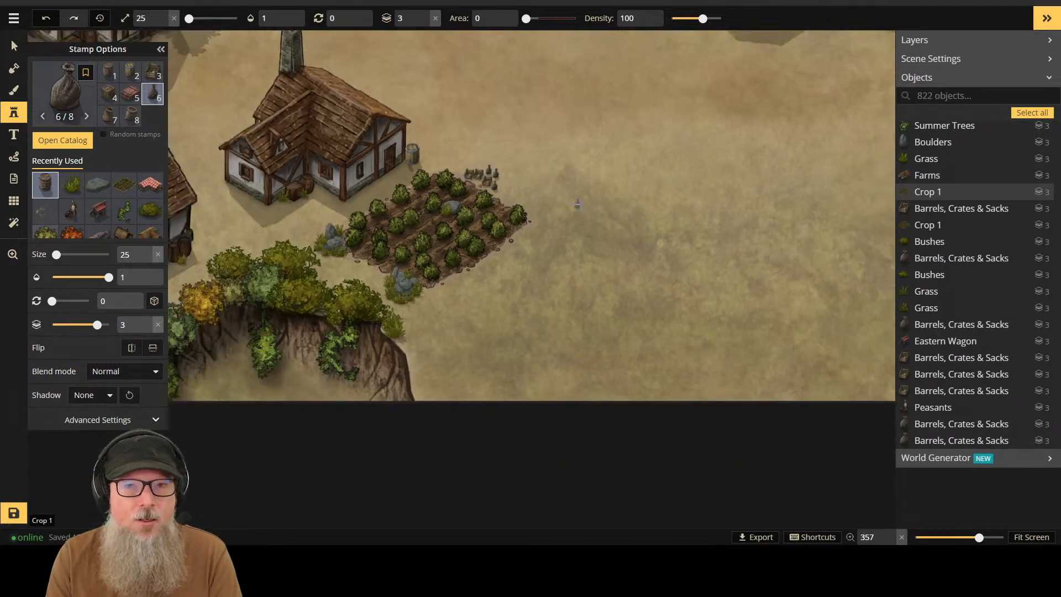
pyautogui.scroll(1, 574, 239)
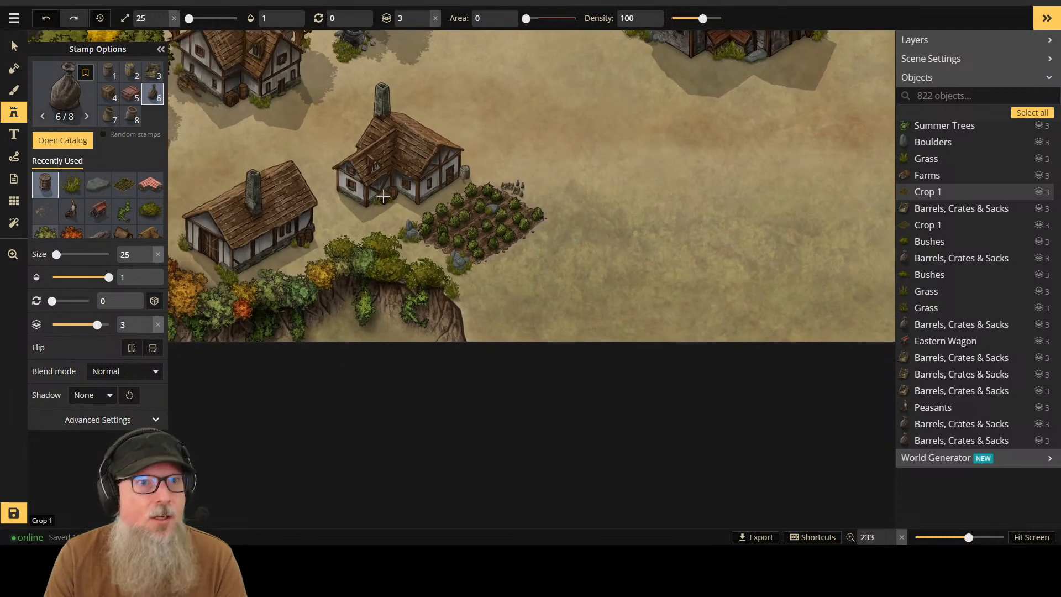
pyautogui.click(72, 210)
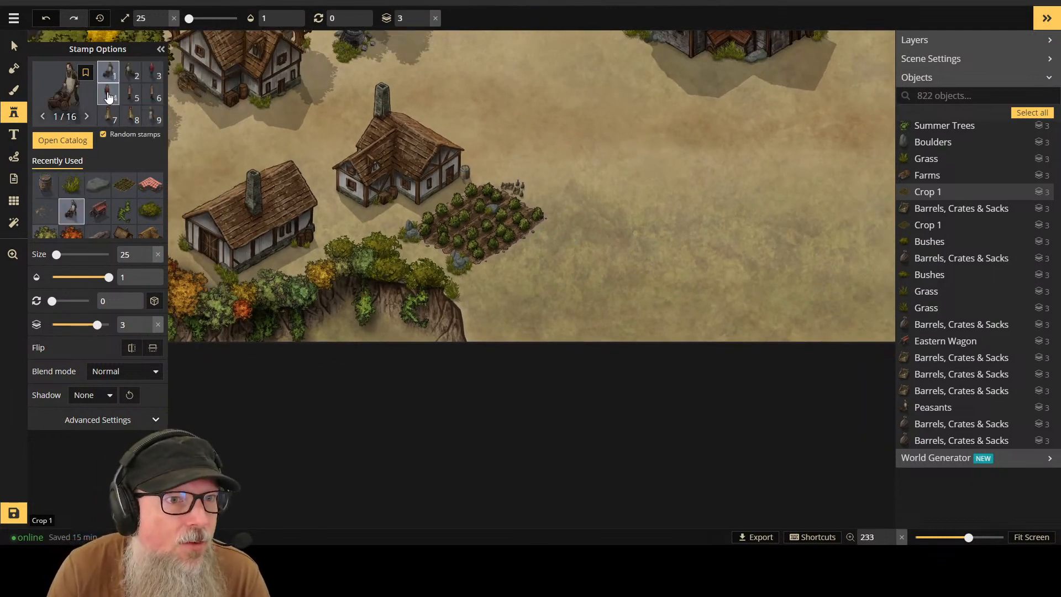
pyautogui.scroll(-3, 117, 99)
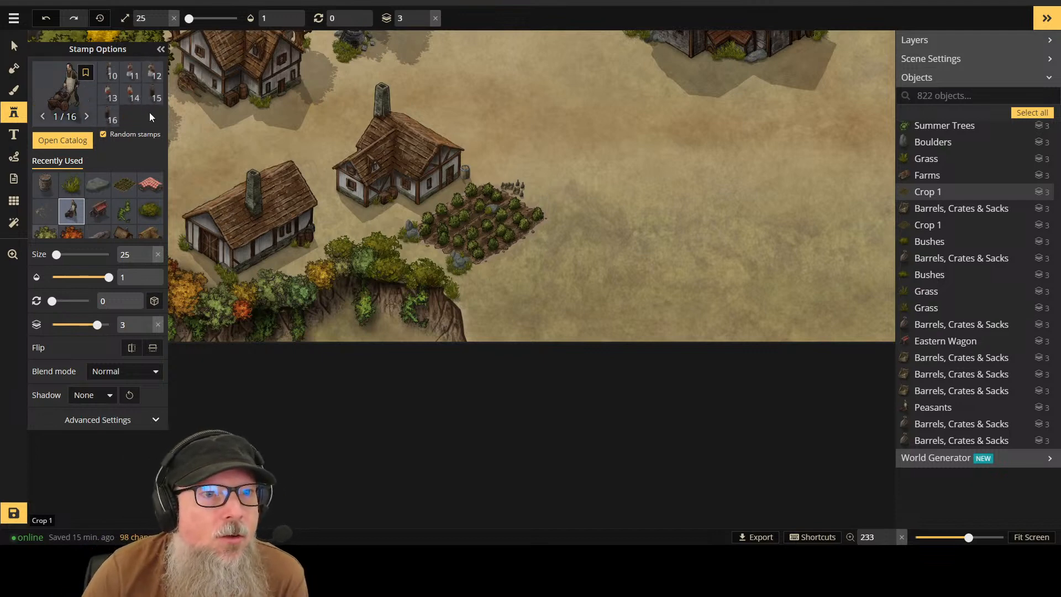
pyautogui.click(152, 96)
pyautogui.press(']')
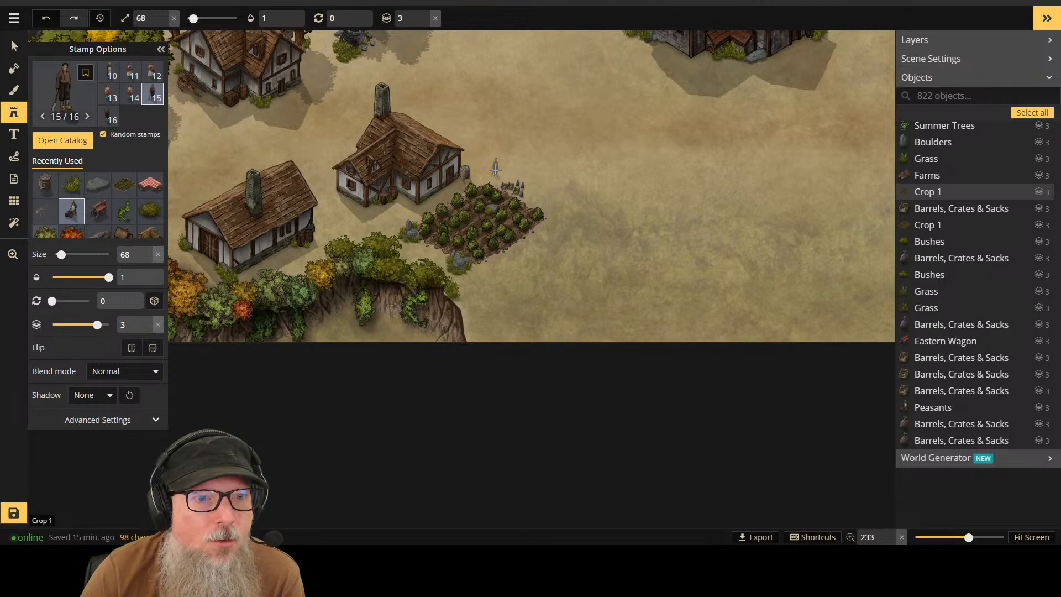
pyautogui.press(']')
pyautogui.press(']')
pyautogui.press(']')
pyautogui.press(']')
pyautogui.press(']')
pyautogui.press(']')
pyautogui.press(']')
pyautogui.press(']')
pyautogui.press(']')
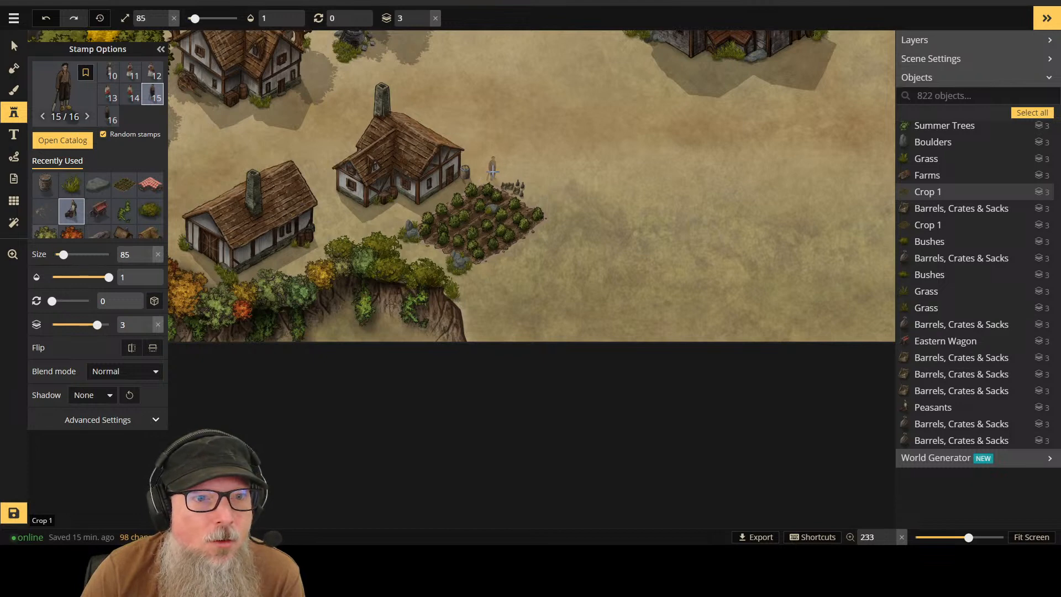
pyautogui.press(']')
pyautogui.press(']')
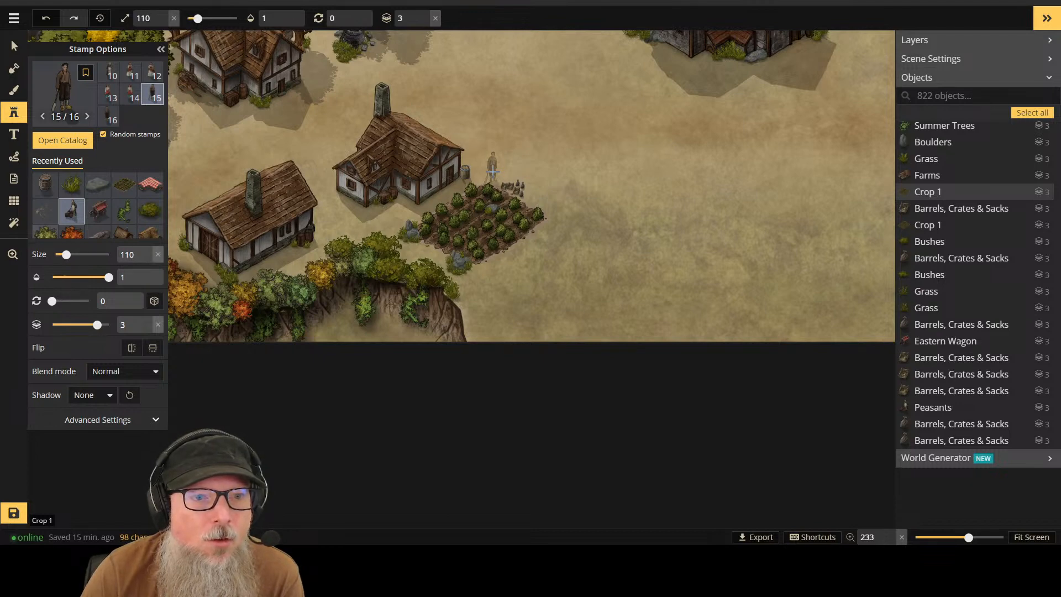
pyautogui.click(492, 172)
# Step: Set the size of the peasant at the L-shaped cottage's field to 100, matching the peasant beside the red wagon
pyautogui.press('Left')
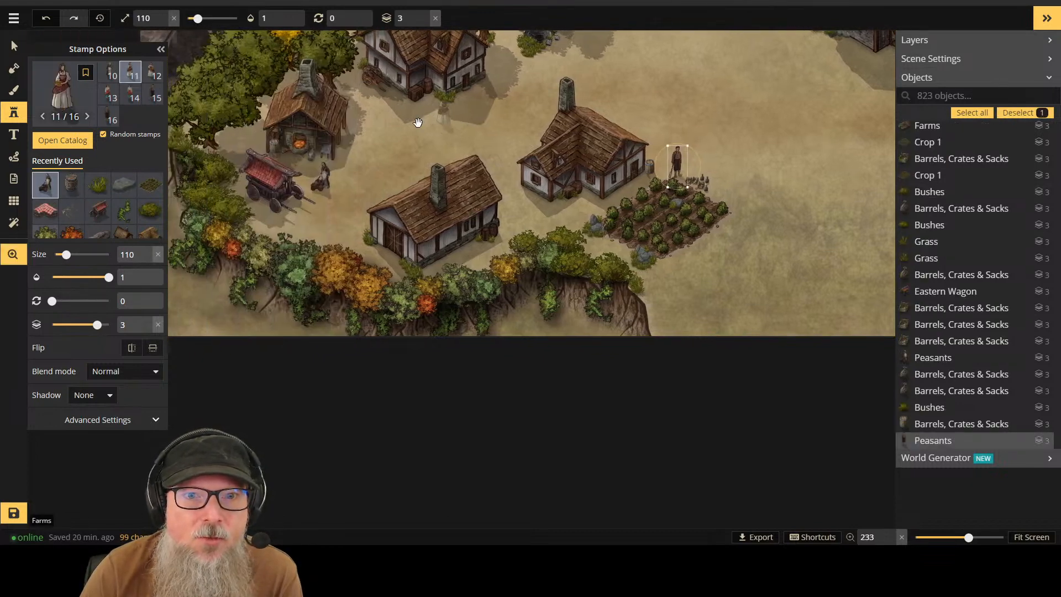
pyautogui.press('v')
pyautogui.click(322, 176)
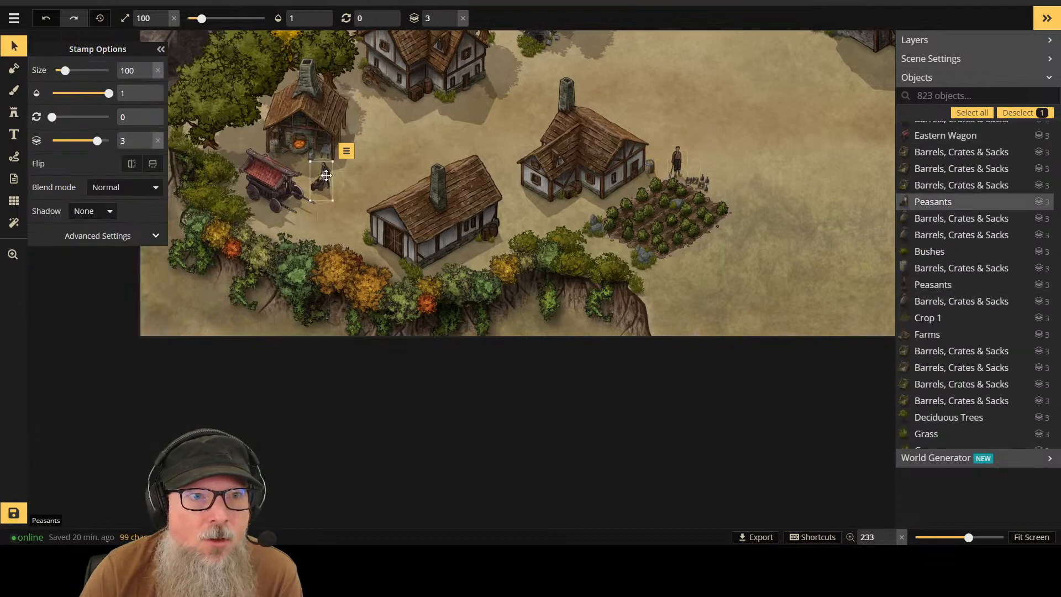
pyautogui.click(677, 165)
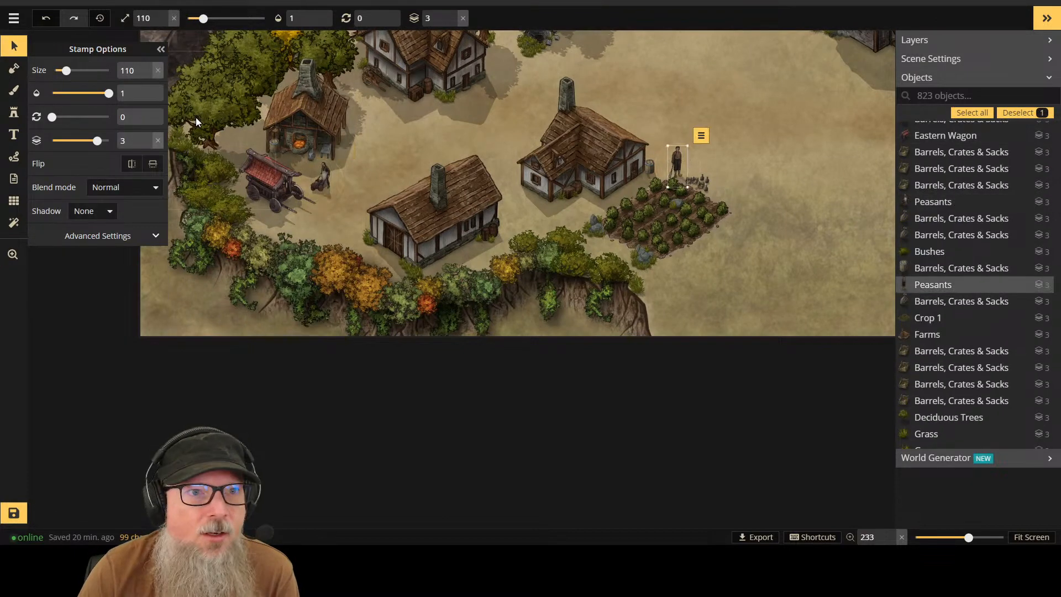
pyautogui.scroll(9, 143, 75)
pyautogui.scroll(-9, 144, 79)
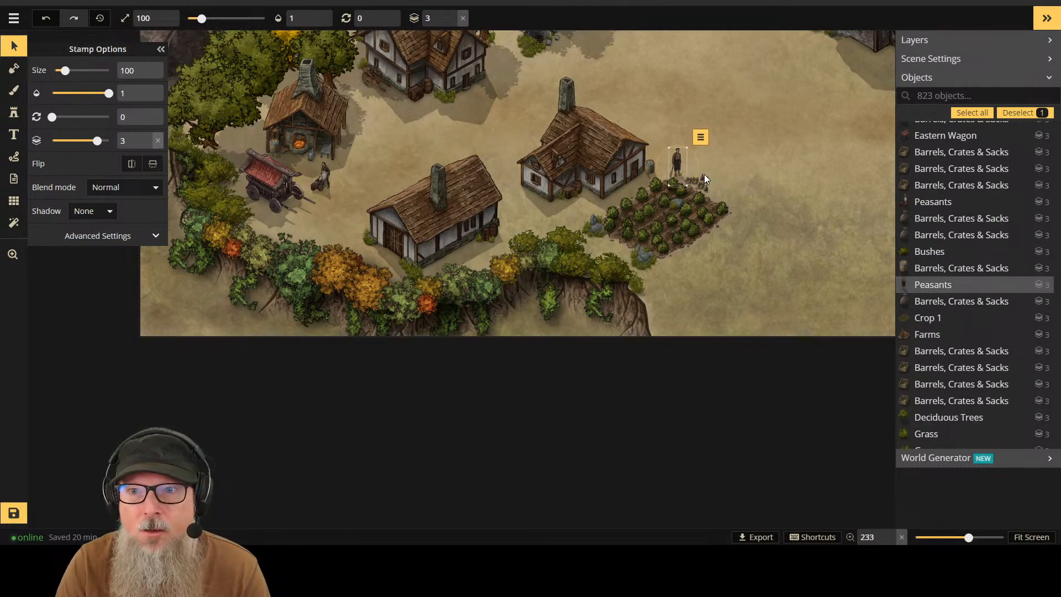
pyautogui.scroll(5, 771, 162)
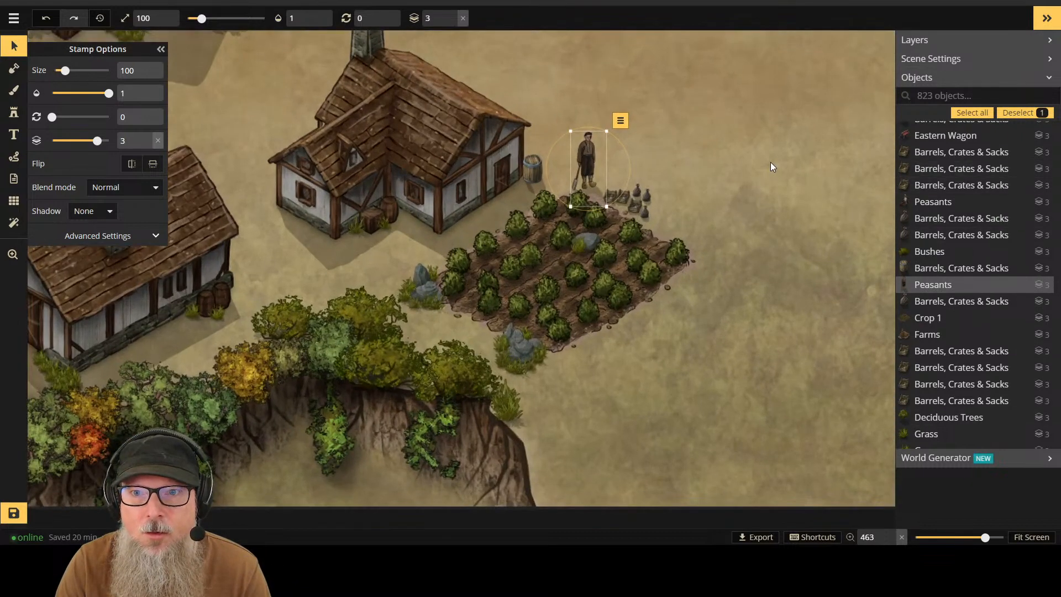
pyautogui.click(718, 177)
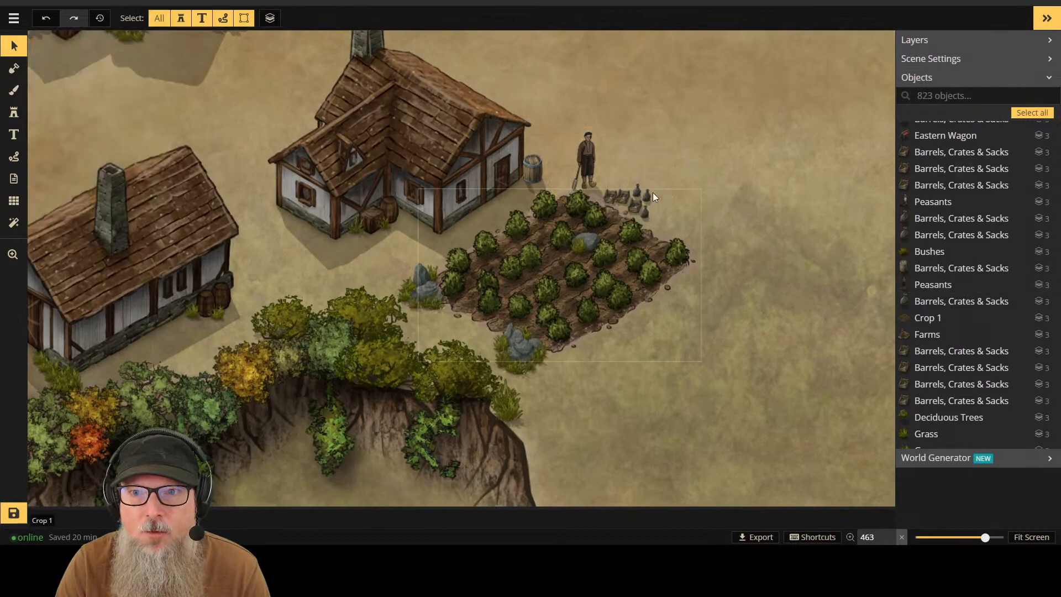
# Step: Place the wheelbarrow peasant, variant 2, at size 100 between the two southeastern cottages, north of the western crop field
pyautogui.scroll(-5, 678, 169)
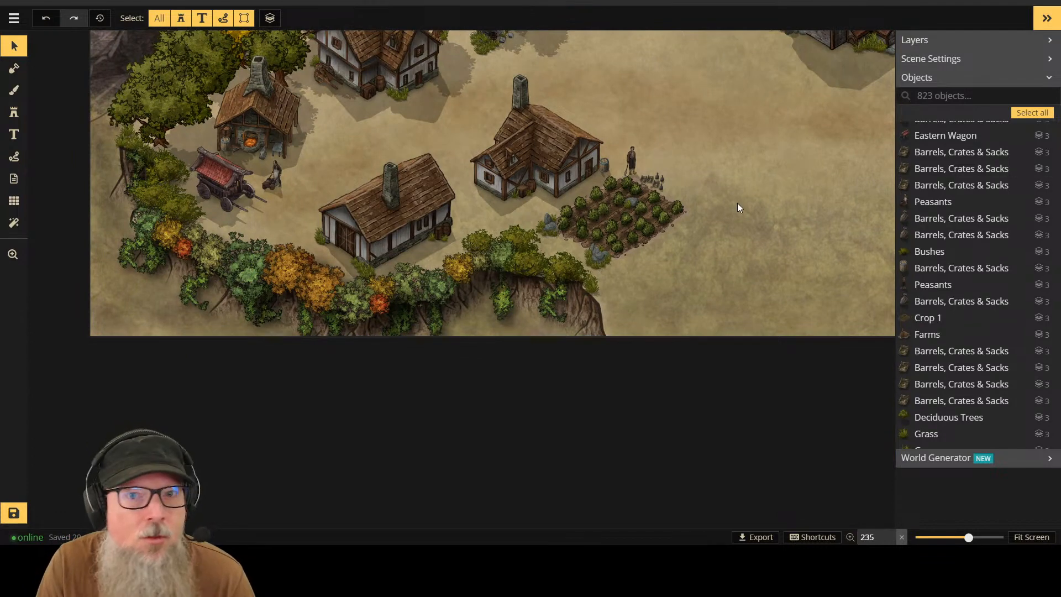
pyautogui.scroll(-3, 771, 199)
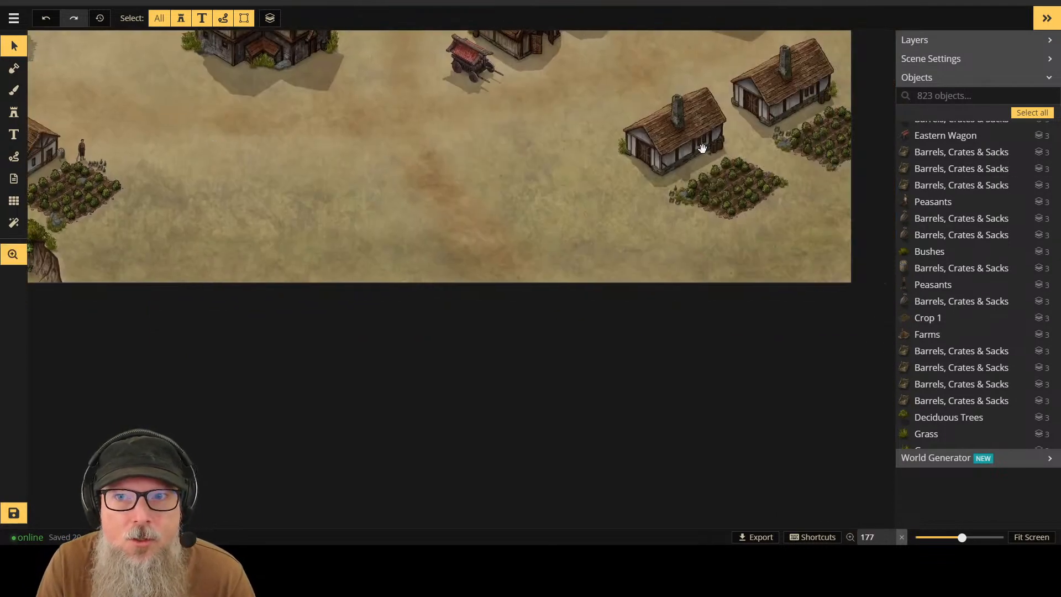
pyautogui.moveTo(702, 148); pyautogui.dragTo(418, 147)
pyautogui.scroll(3, 520, 237)
pyautogui.scroll(4, 518, 231)
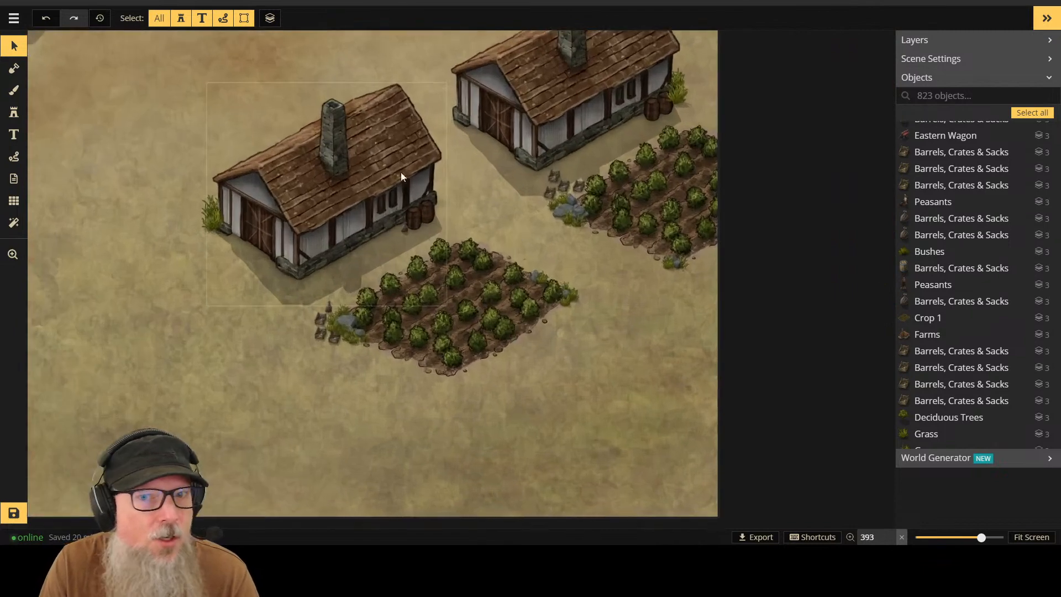
pyautogui.click(14, 135)
pyautogui.click(12, 117)
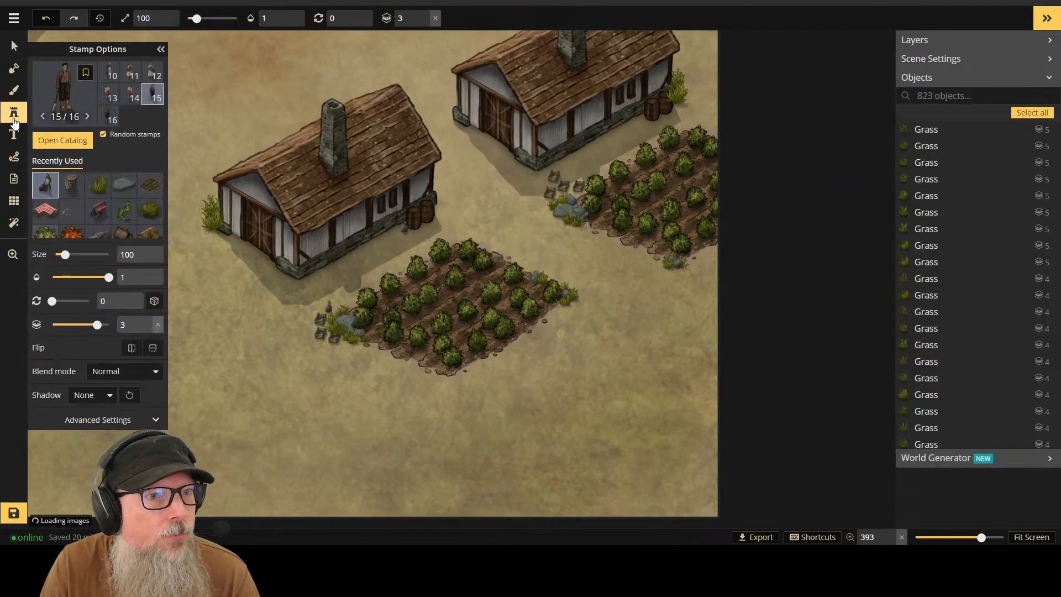
pyautogui.click(129, 101)
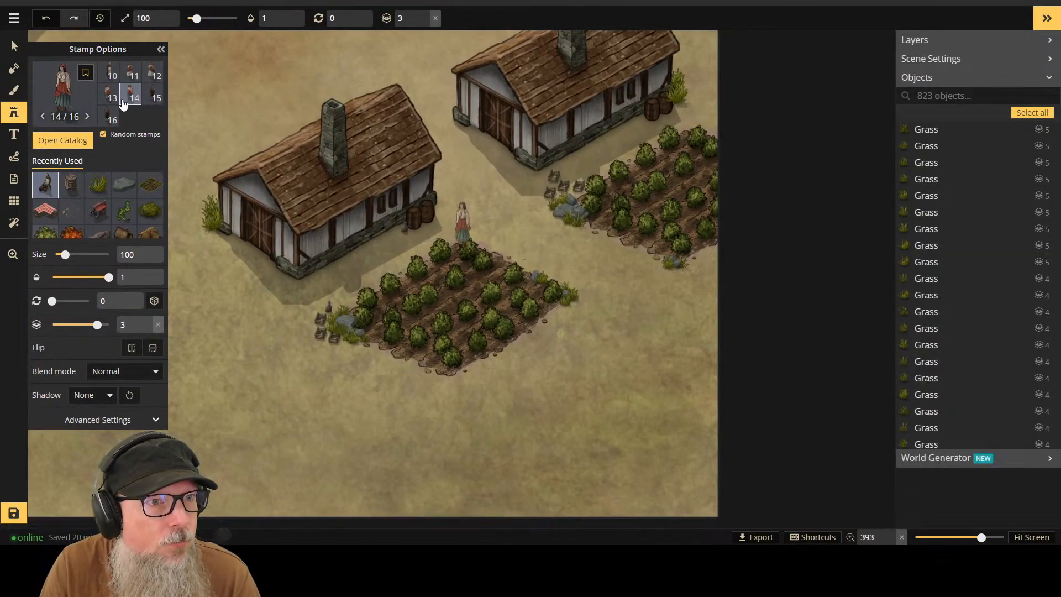
pyautogui.click(111, 95)
pyautogui.scroll(2, 129, 94)
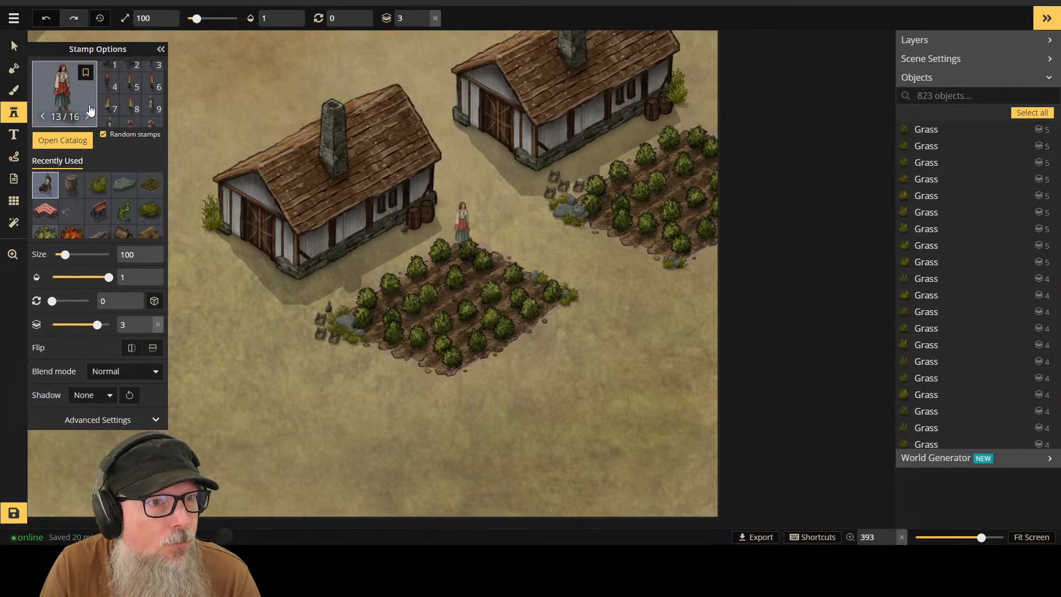
pyautogui.scroll(-2, 111, 88)
pyautogui.click(108, 71)
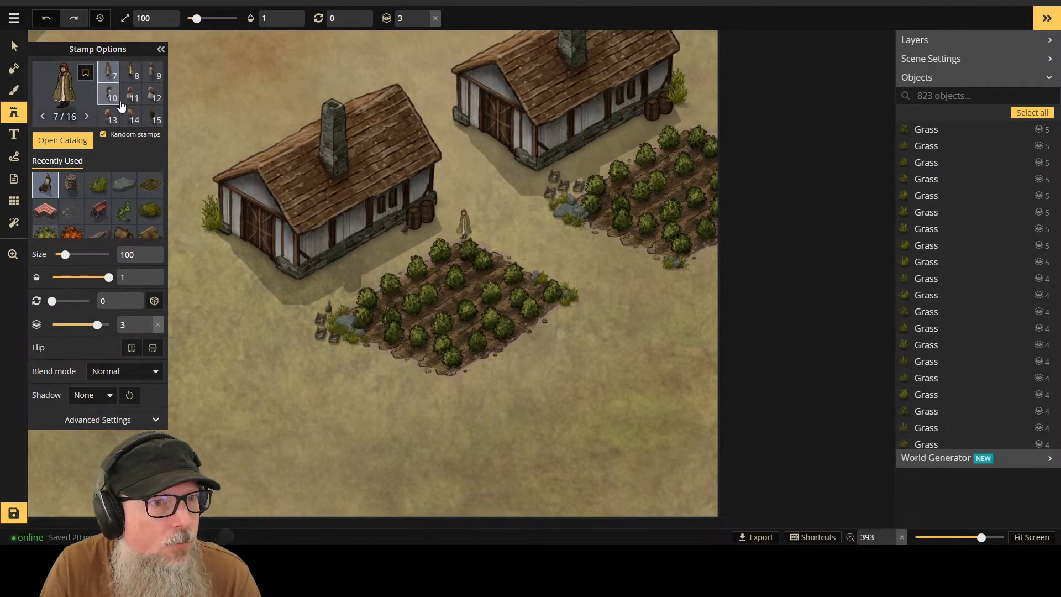
pyautogui.click(154, 95)
pyautogui.scroll(-1, 153, 96)
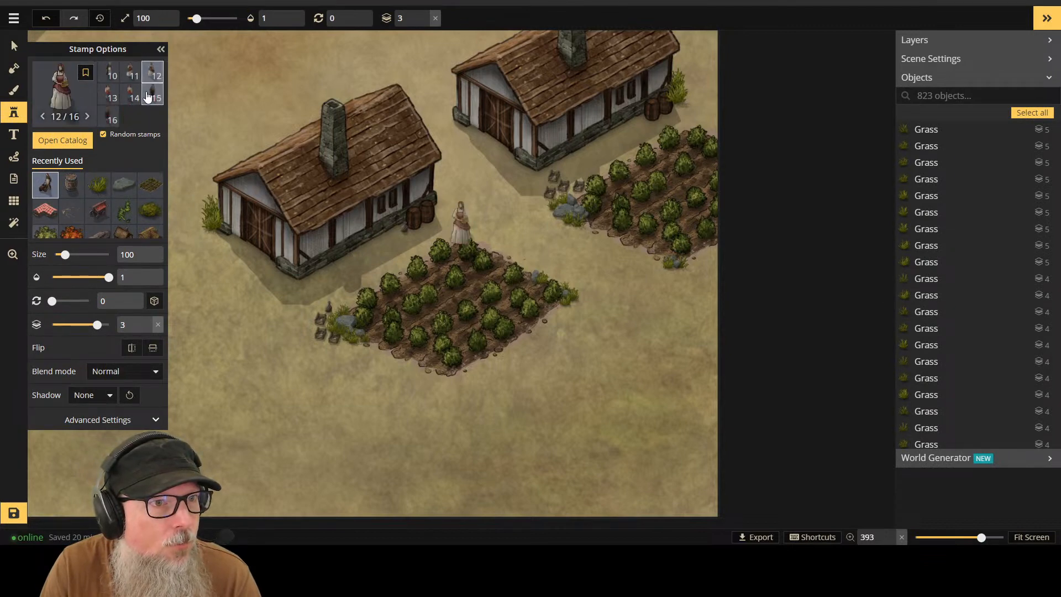
pyautogui.click(130, 97)
pyautogui.scroll(3, 129, 98)
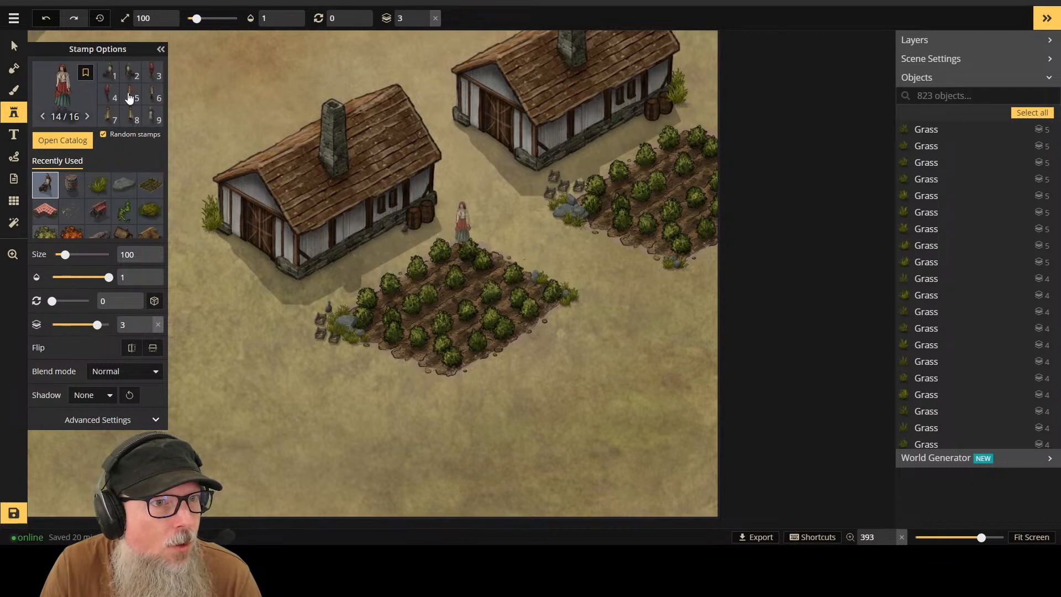
pyautogui.click(129, 76)
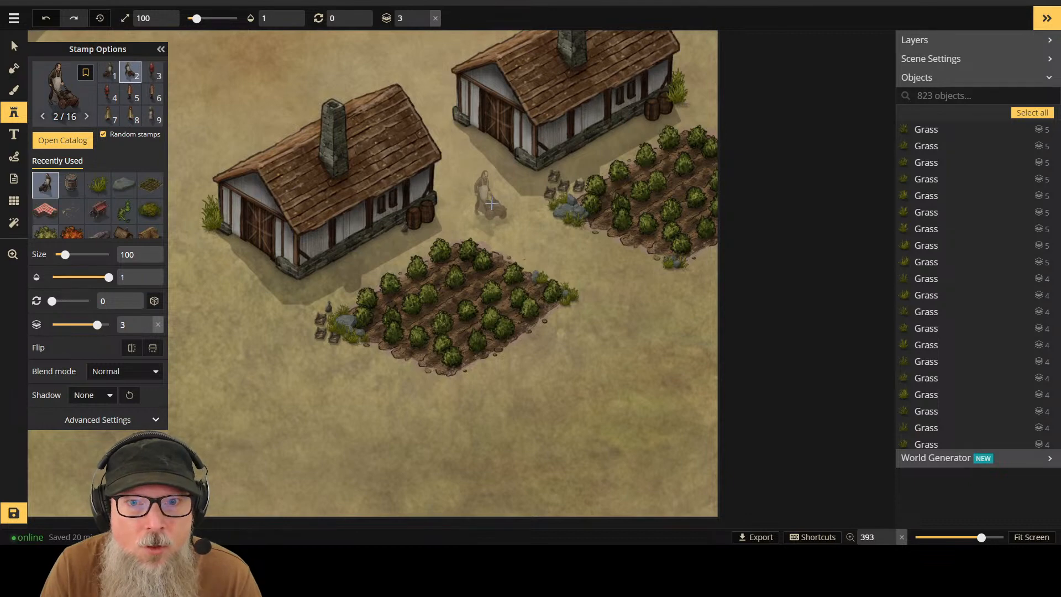
pyautogui.click(491, 204)
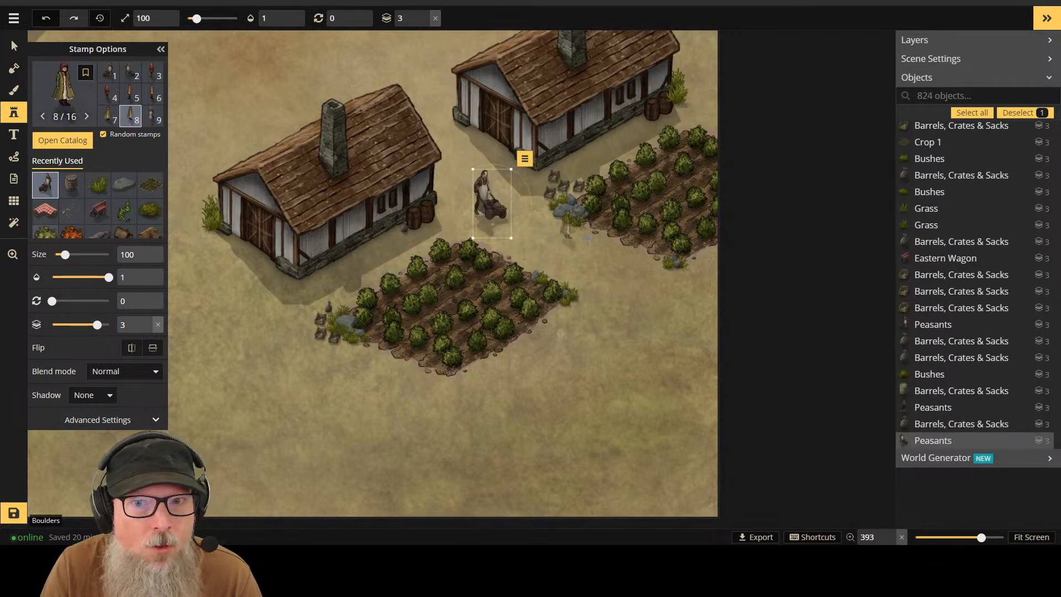
# Step: Place two size 100 peasants at the easternmost crop field: variant 9 beside the cottage wall and variant 5 at the field's southwestern edge
pyautogui.click(148, 122)
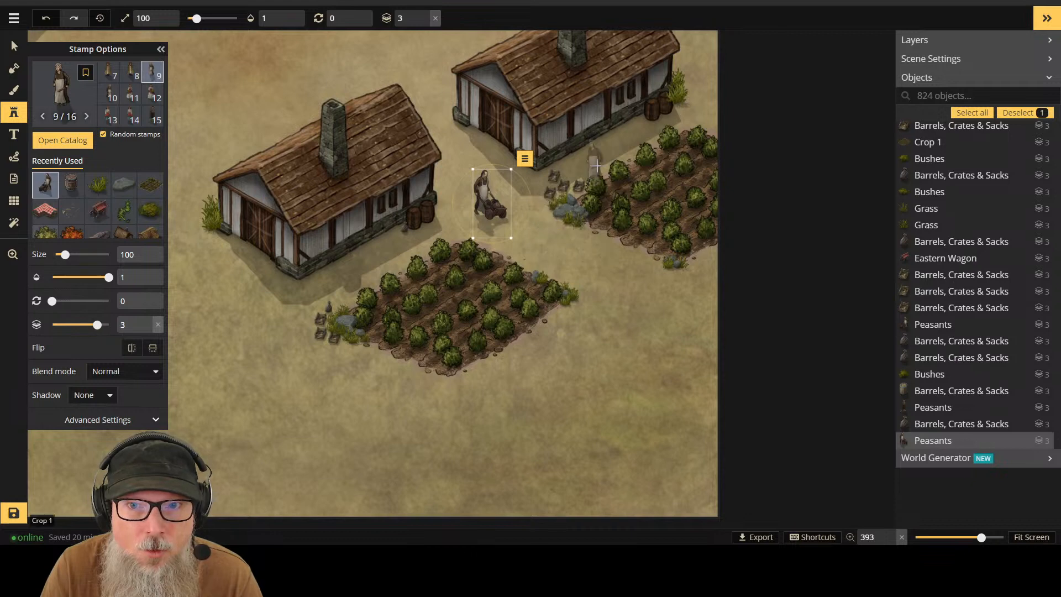
pyautogui.click(594, 156)
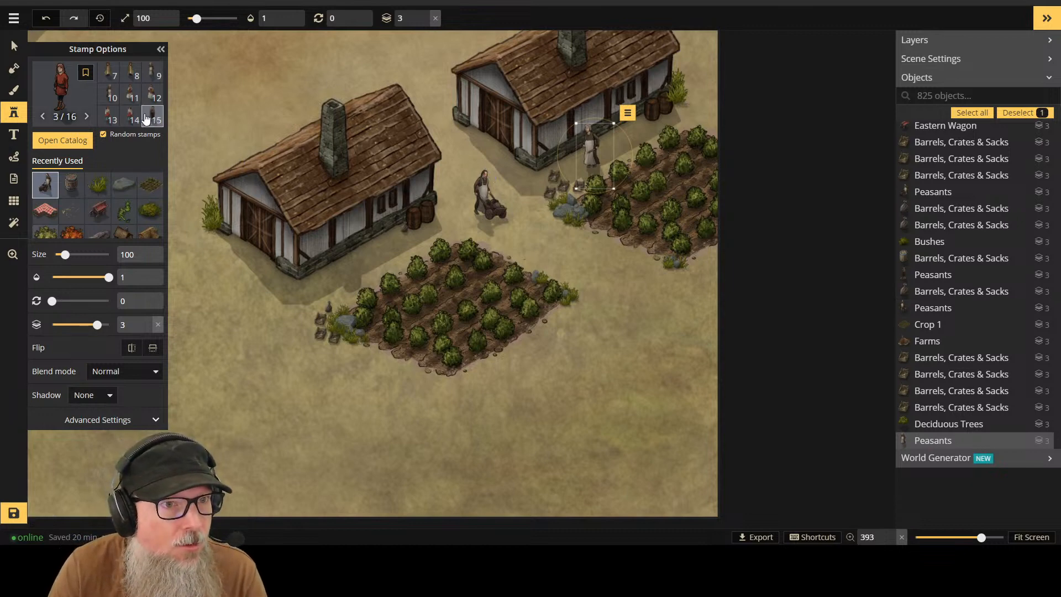
pyautogui.scroll(-1, 147, 113)
pyautogui.click(107, 121)
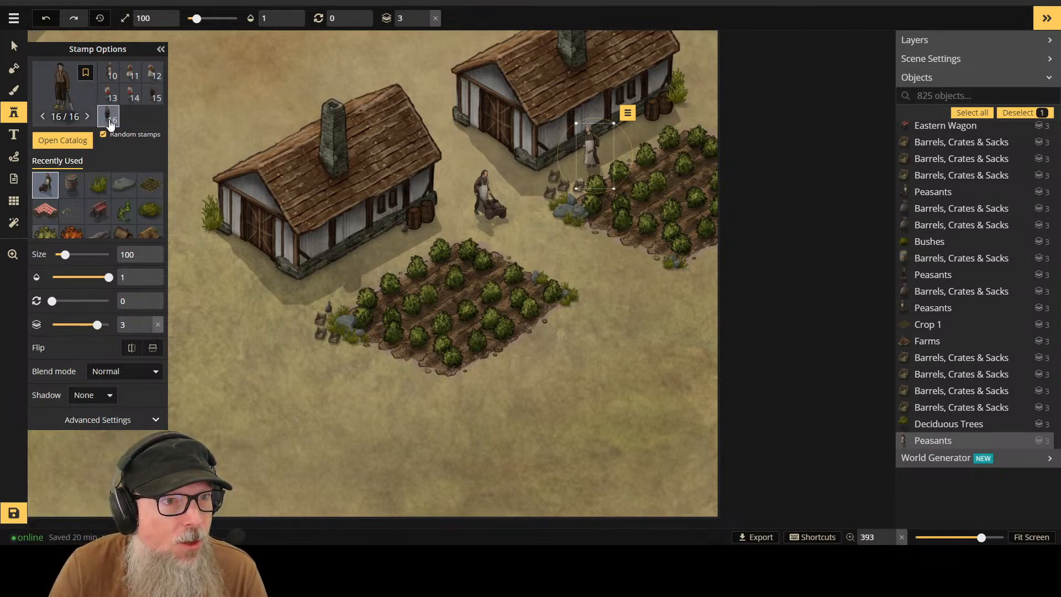
pyautogui.scroll(3, 111, 113)
pyautogui.click(134, 100)
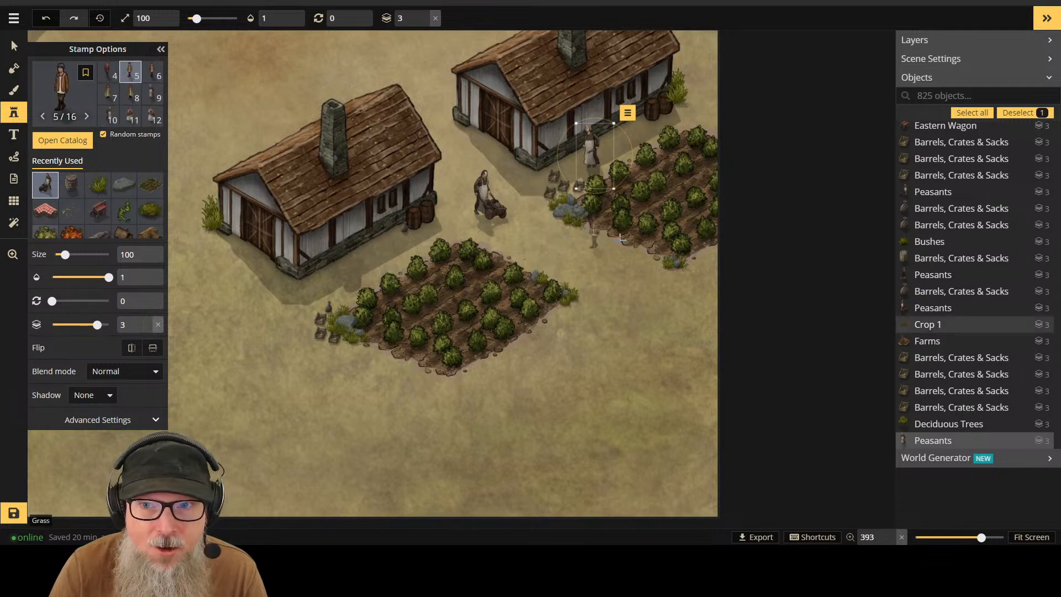
pyautogui.click(630, 252)
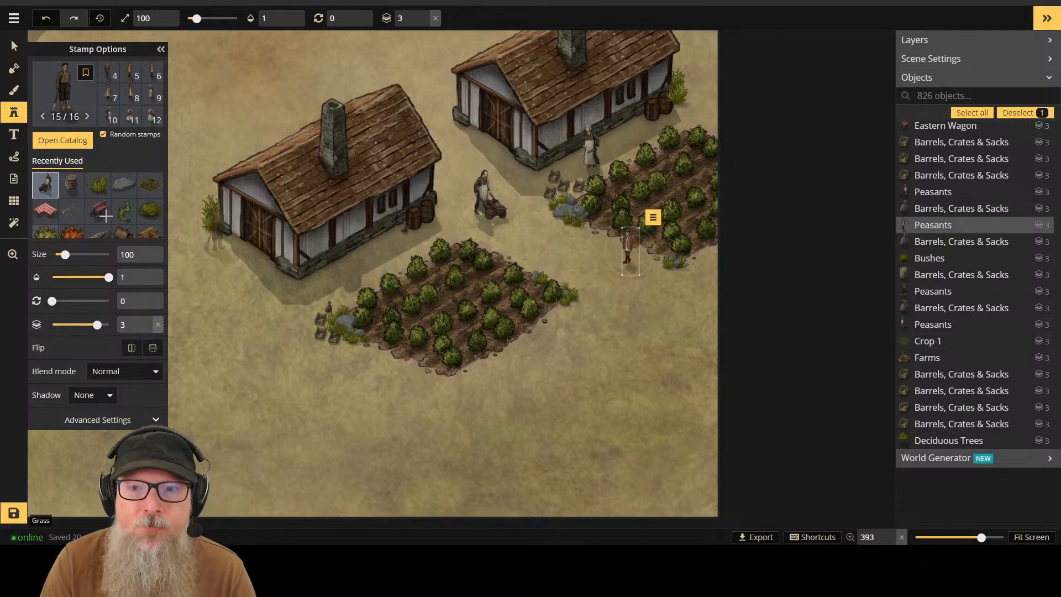
# Step: Save the village map with the newly placed peasants
pyautogui.scroll(-2, 664, 326)
pyautogui.scroll(-2, 573, 287)
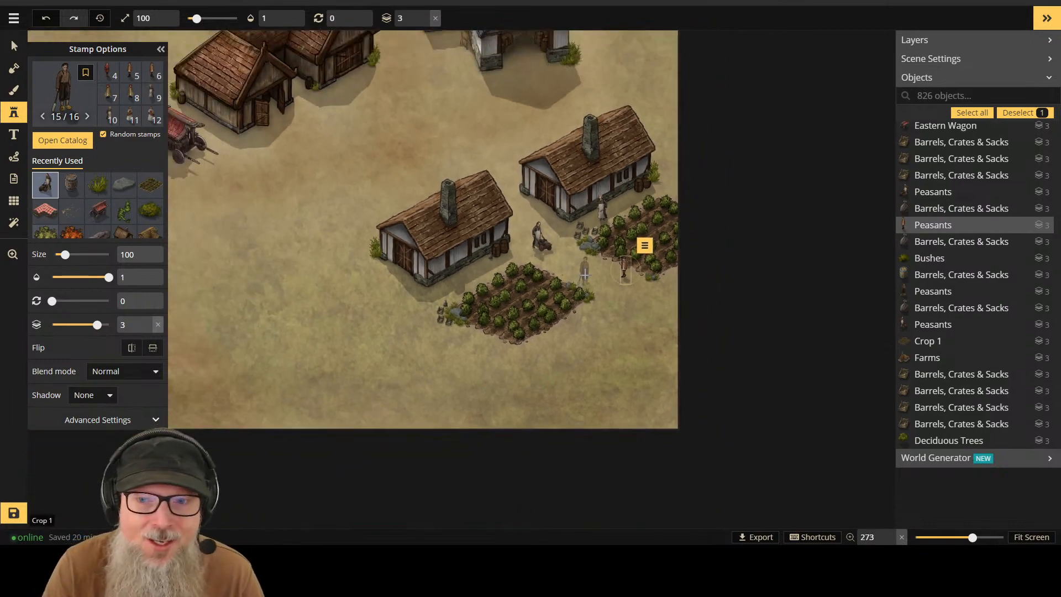
pyautogui.moveTo(474, 272); pyautogui.dragTo(678, 329)
pyautogui.scroll(-5, 652, 315)
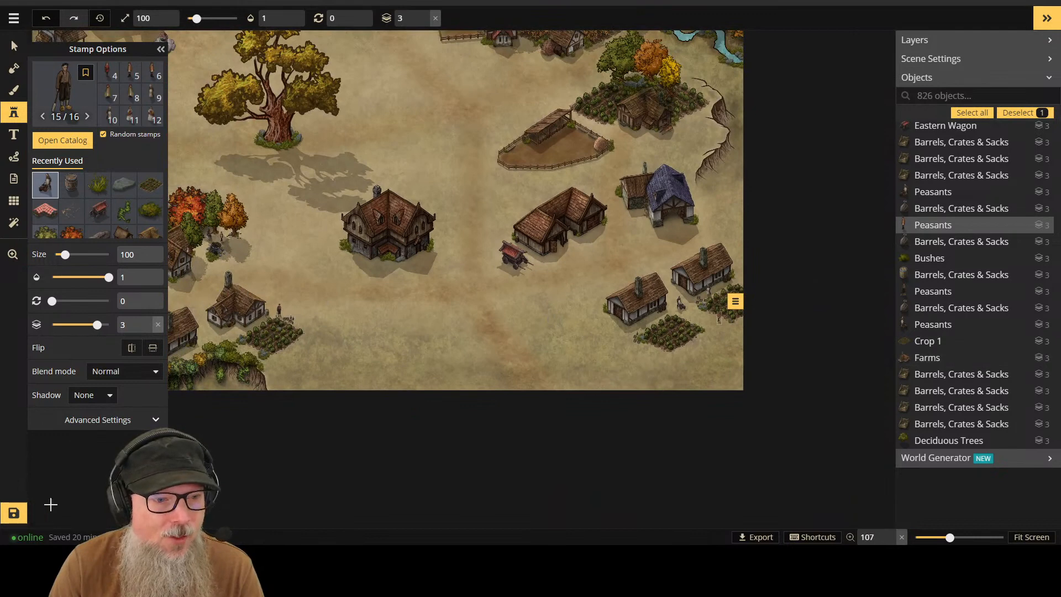
pyautogui.hotkey('ctrl', 's')
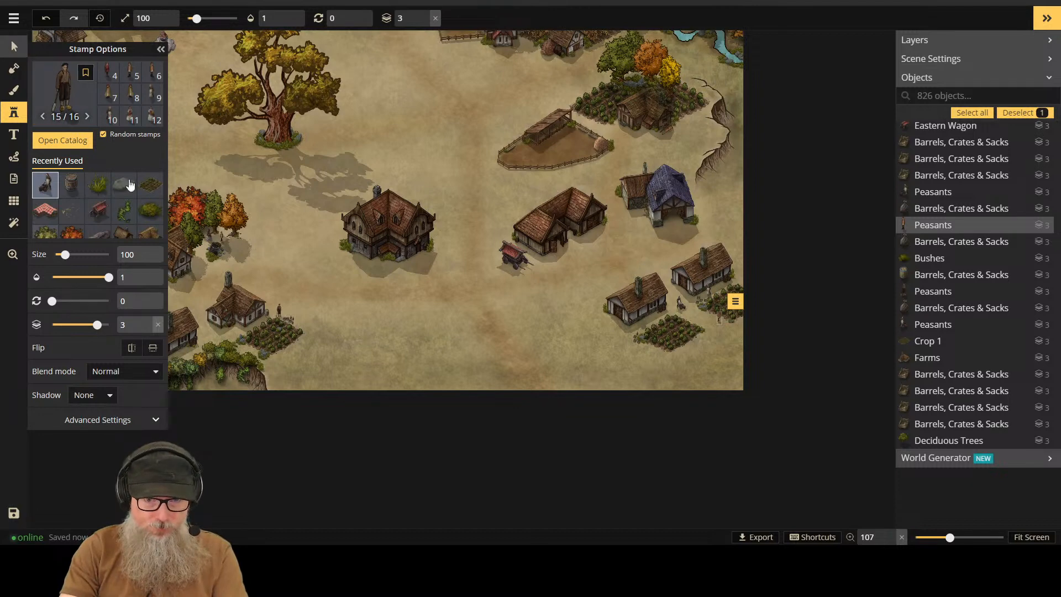
# Step: Switch to the selection tool, hide the side panels, clear the selection and fit the whole village map on screen for review
pyautogui.click(15, 46)
pyautogui.click(161, 50)
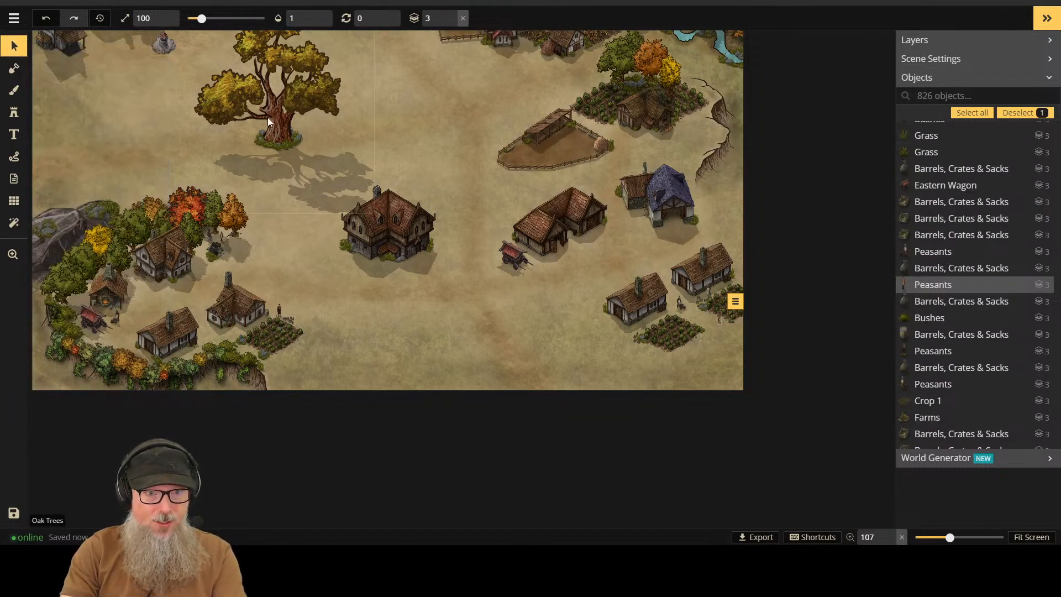
pyautogui.moveTo(317, 97); pyautogui.dragTo(365, 233)
pyautogui.scroll(-3, 464, 236)
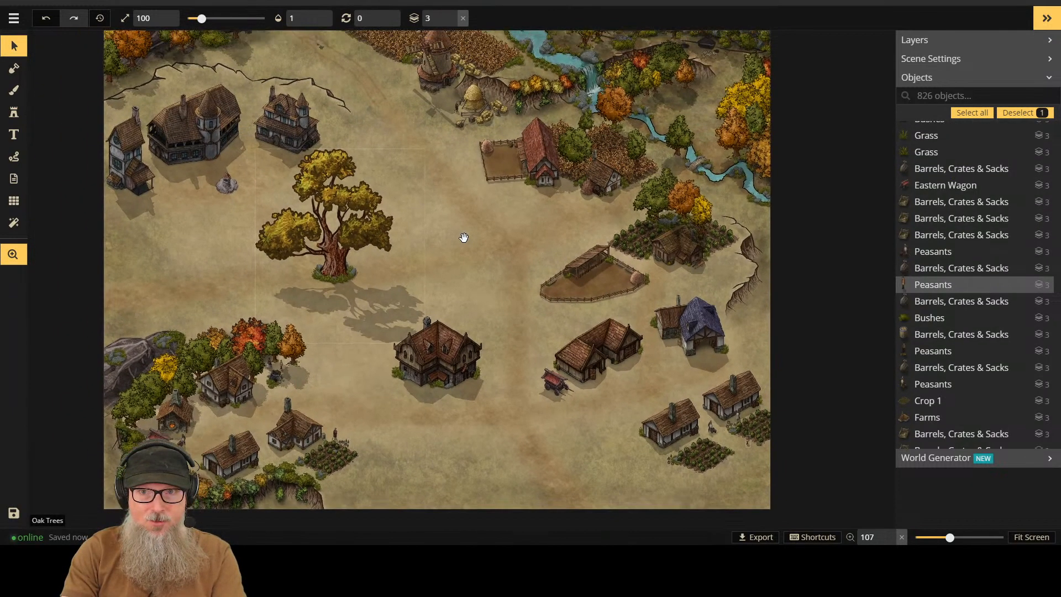
pyautogui.click(1030, 536)
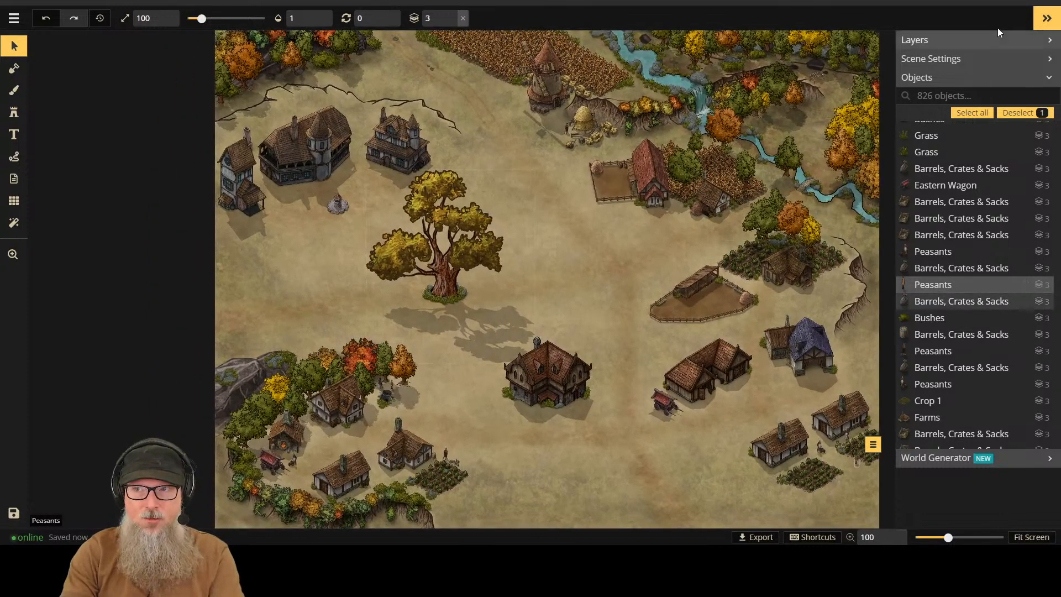
pyautogui.click(1045, 18)
pyautogui.click(993, 320)
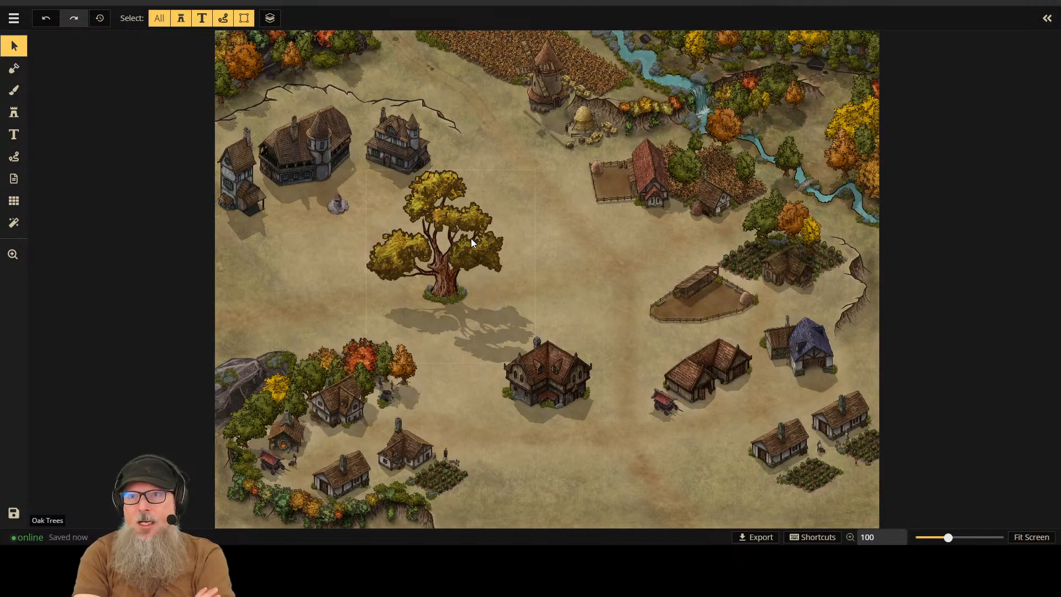
# Step: Inspect the wheelbarrow peasant near the forge on the finished Predcestní reference map, checking its stamp variant and size
pyautogui.scroll(1, 471, 238)
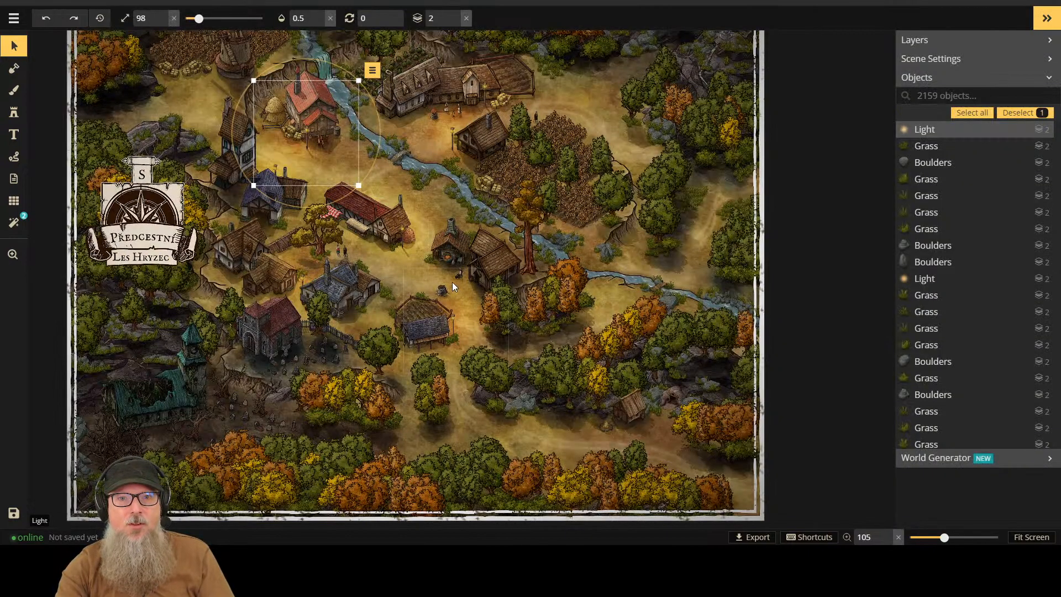
pyautogui.scroll(8, 459, 254)
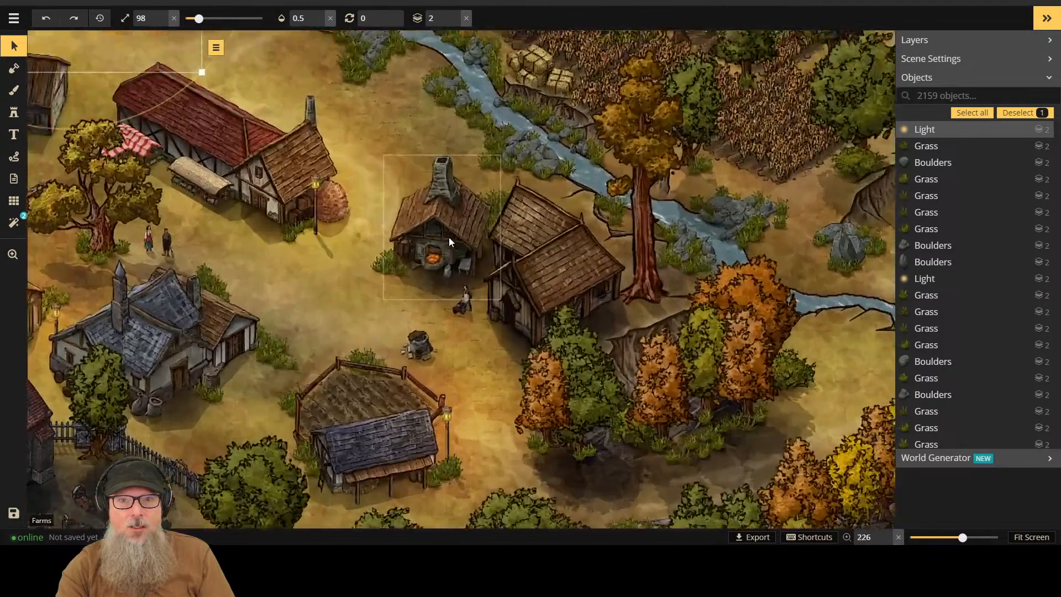
pyautogui.scroll(3, 449, 237)
pyautogui.click(469, 312)
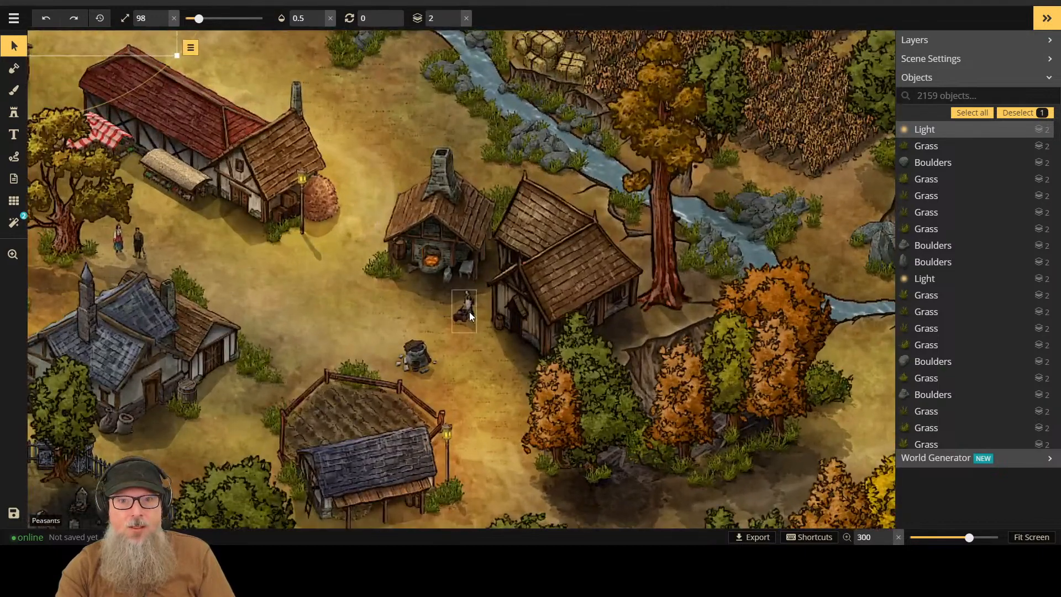
pyautogui.click(14, 112)
pyautogui.click(14, 45)
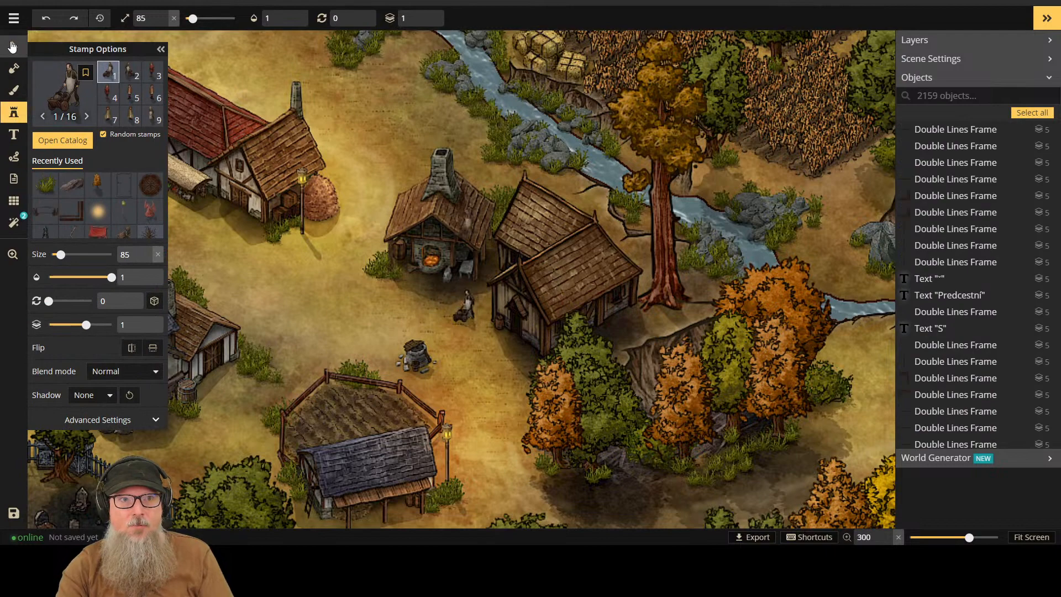
pyautogui.click(463, 307)
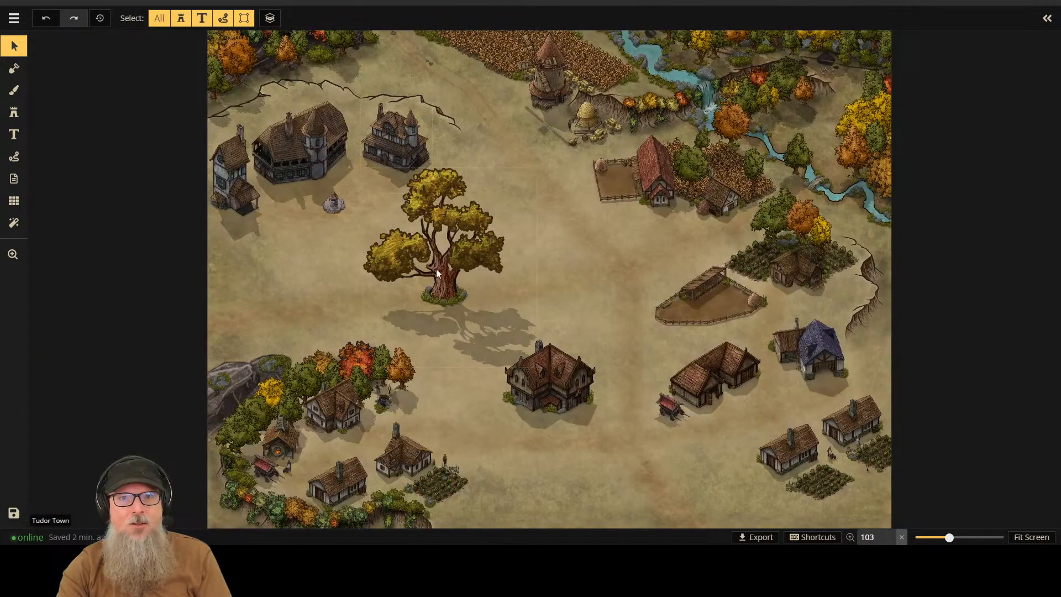
# Step: Return to the village map and activate the Stamp tool with the peasant stamps at size 100
pyautogui.scroll(1, 297, 440)
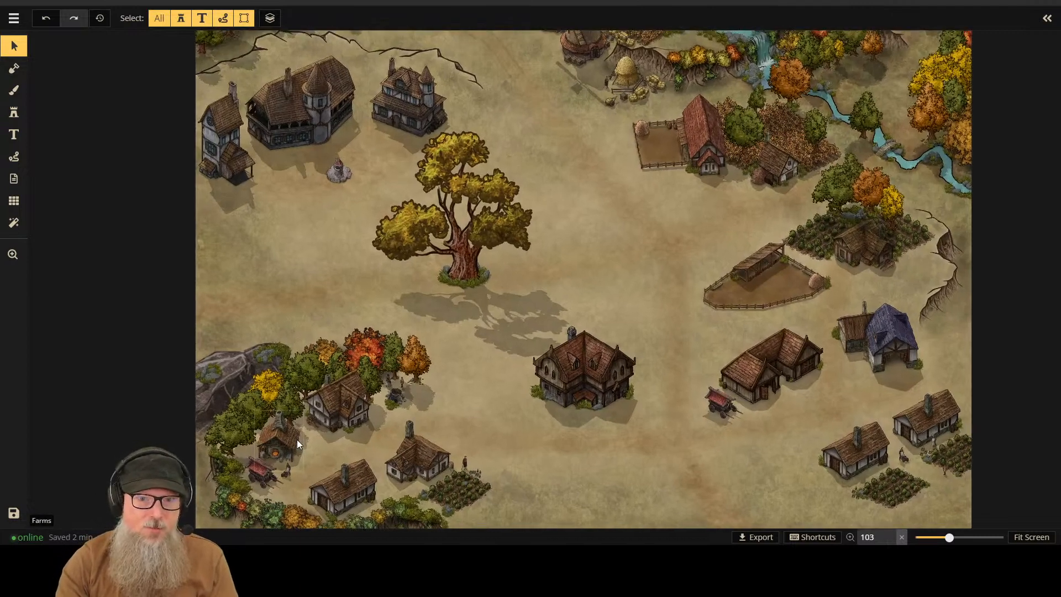
pyautogui.click(14, 113)
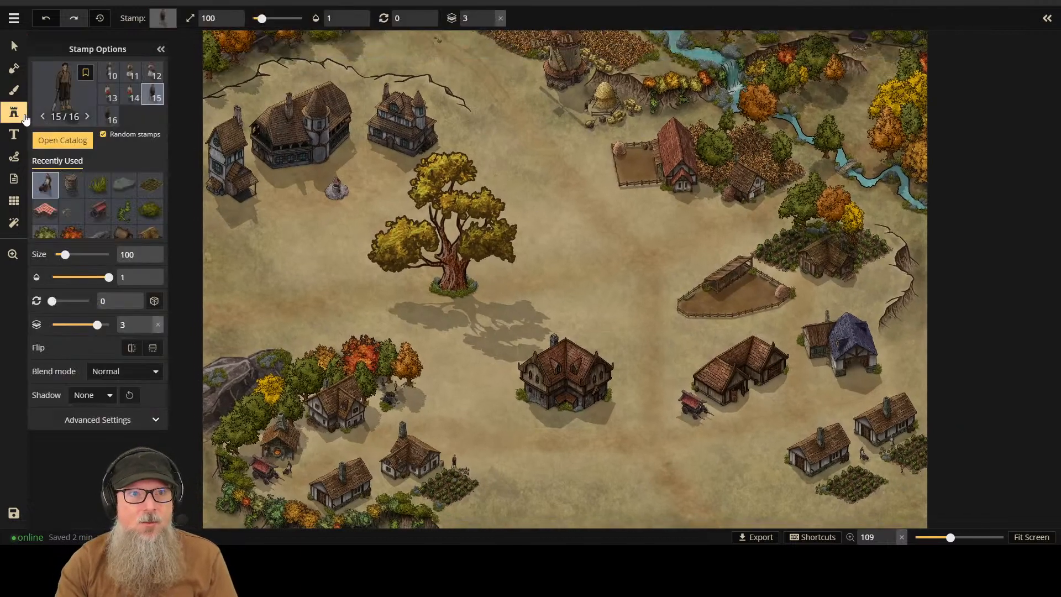